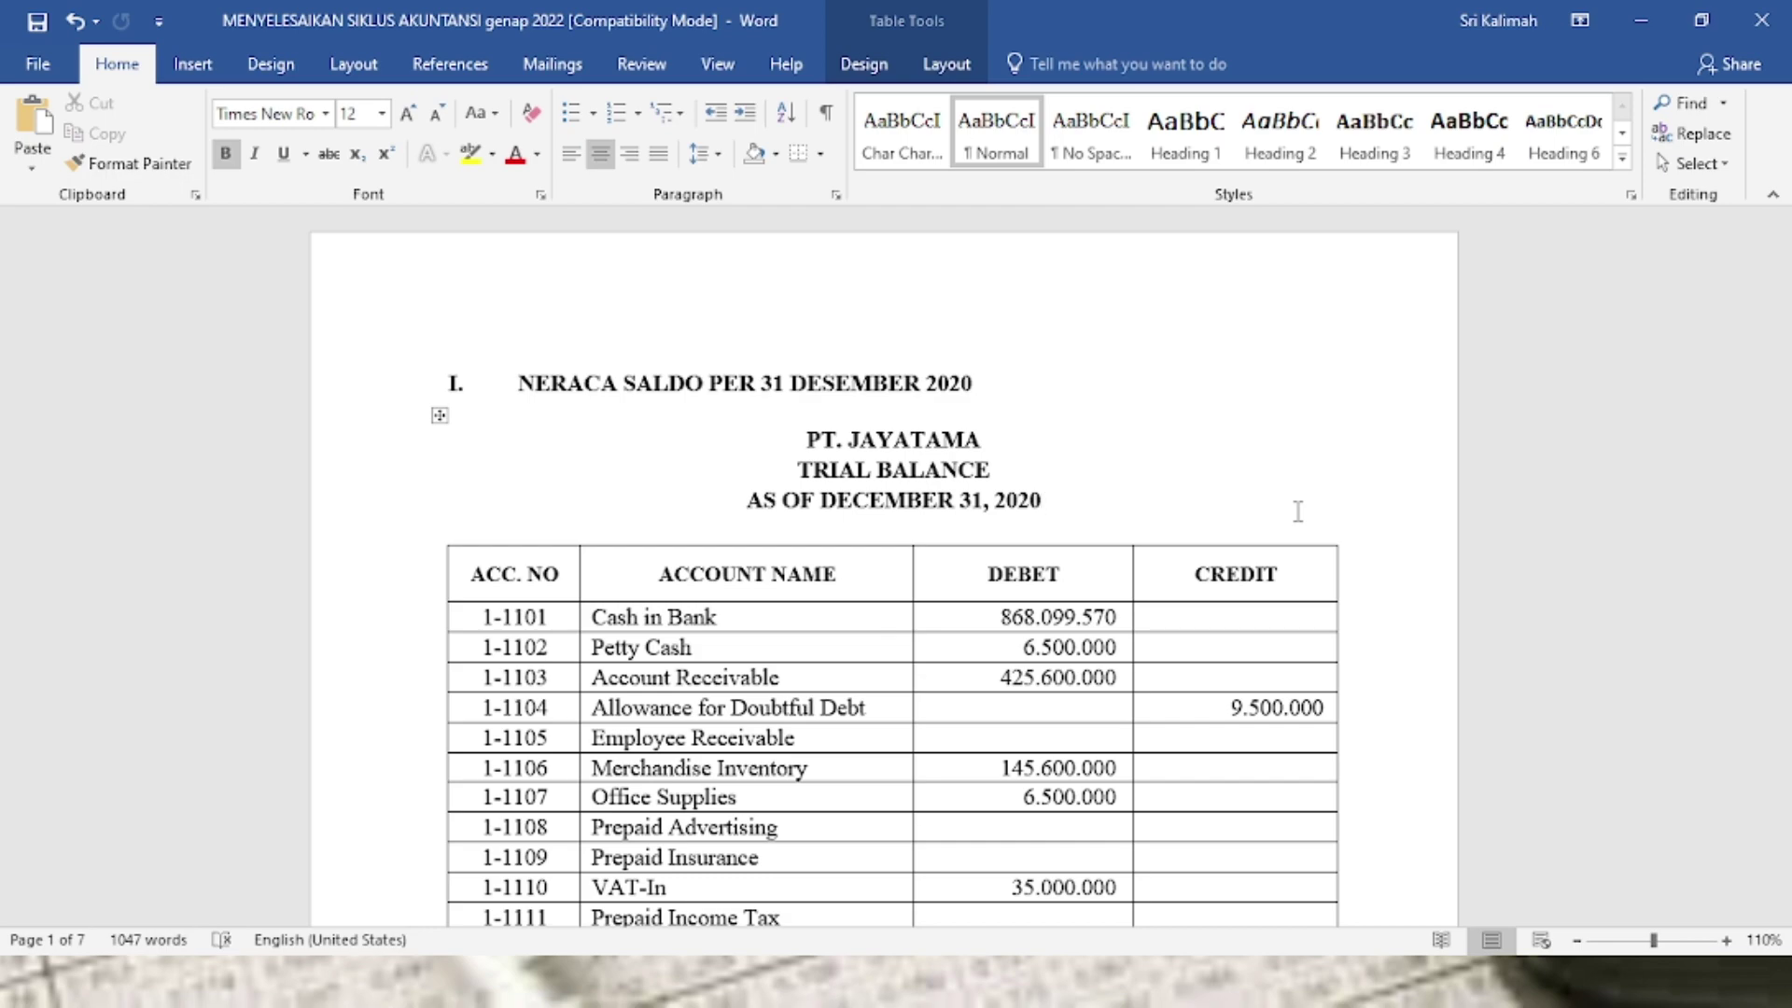
- Review the 2020 and 2021 trial balances, the fixed asset depreciation schedule and the start of the 31 December 2021 adjustment data
{"action": "scroll", "coordinate": [1281, 512], "scroll_direction": "down", "scroll_amount": 8}
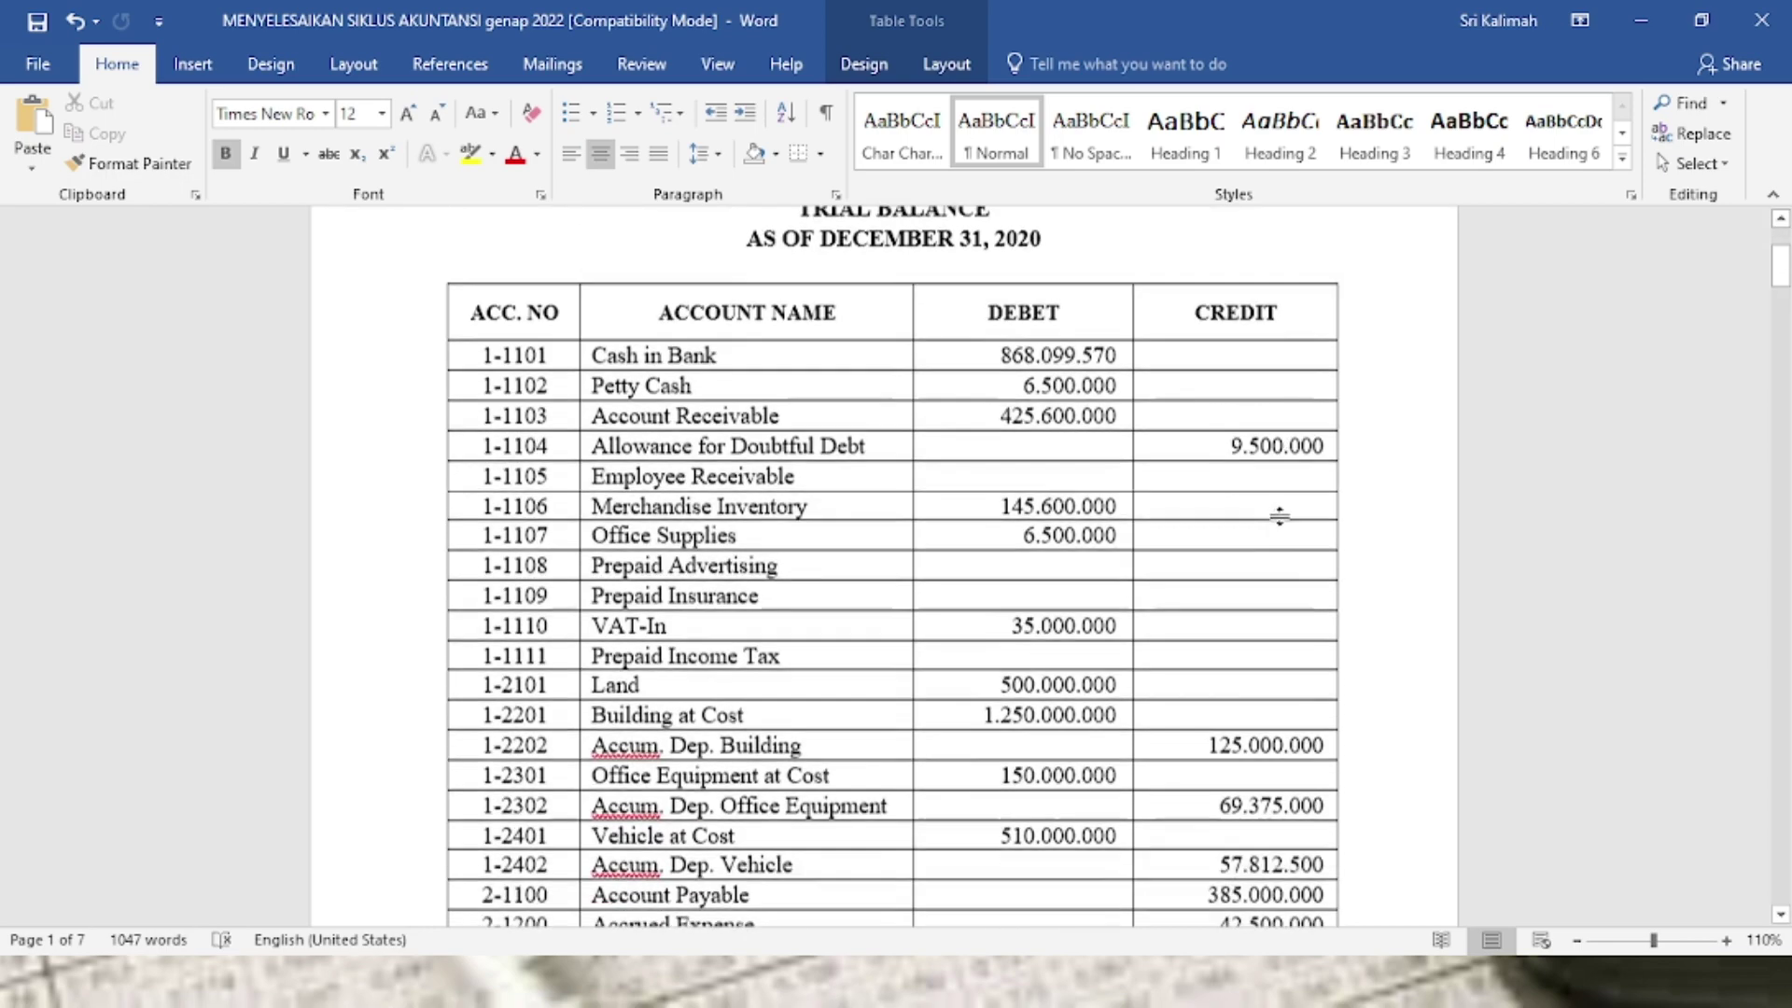
{"action": "scroll", "coordinate": [1281, 511], "scroll_direction": "down", "scroll_amount": 5}
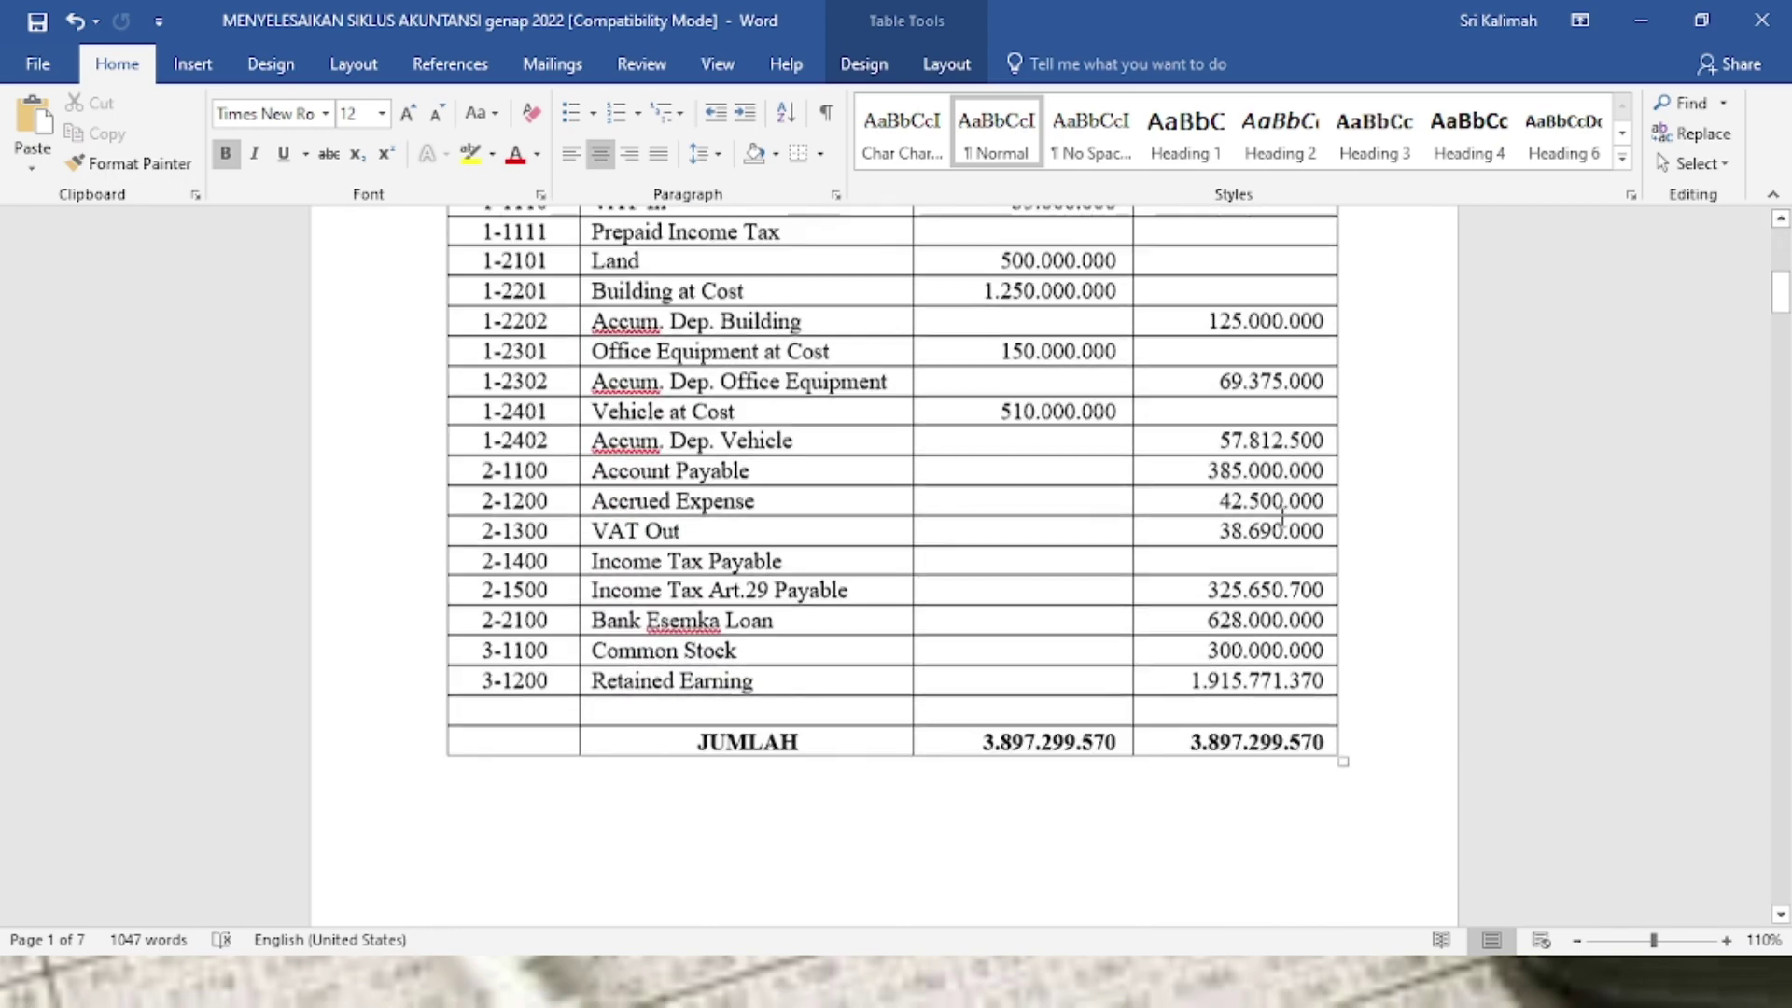
{"action": "scroll", "coordinate": [1281, 512], "scroll_direction": "down", "scroll_amount": 6}
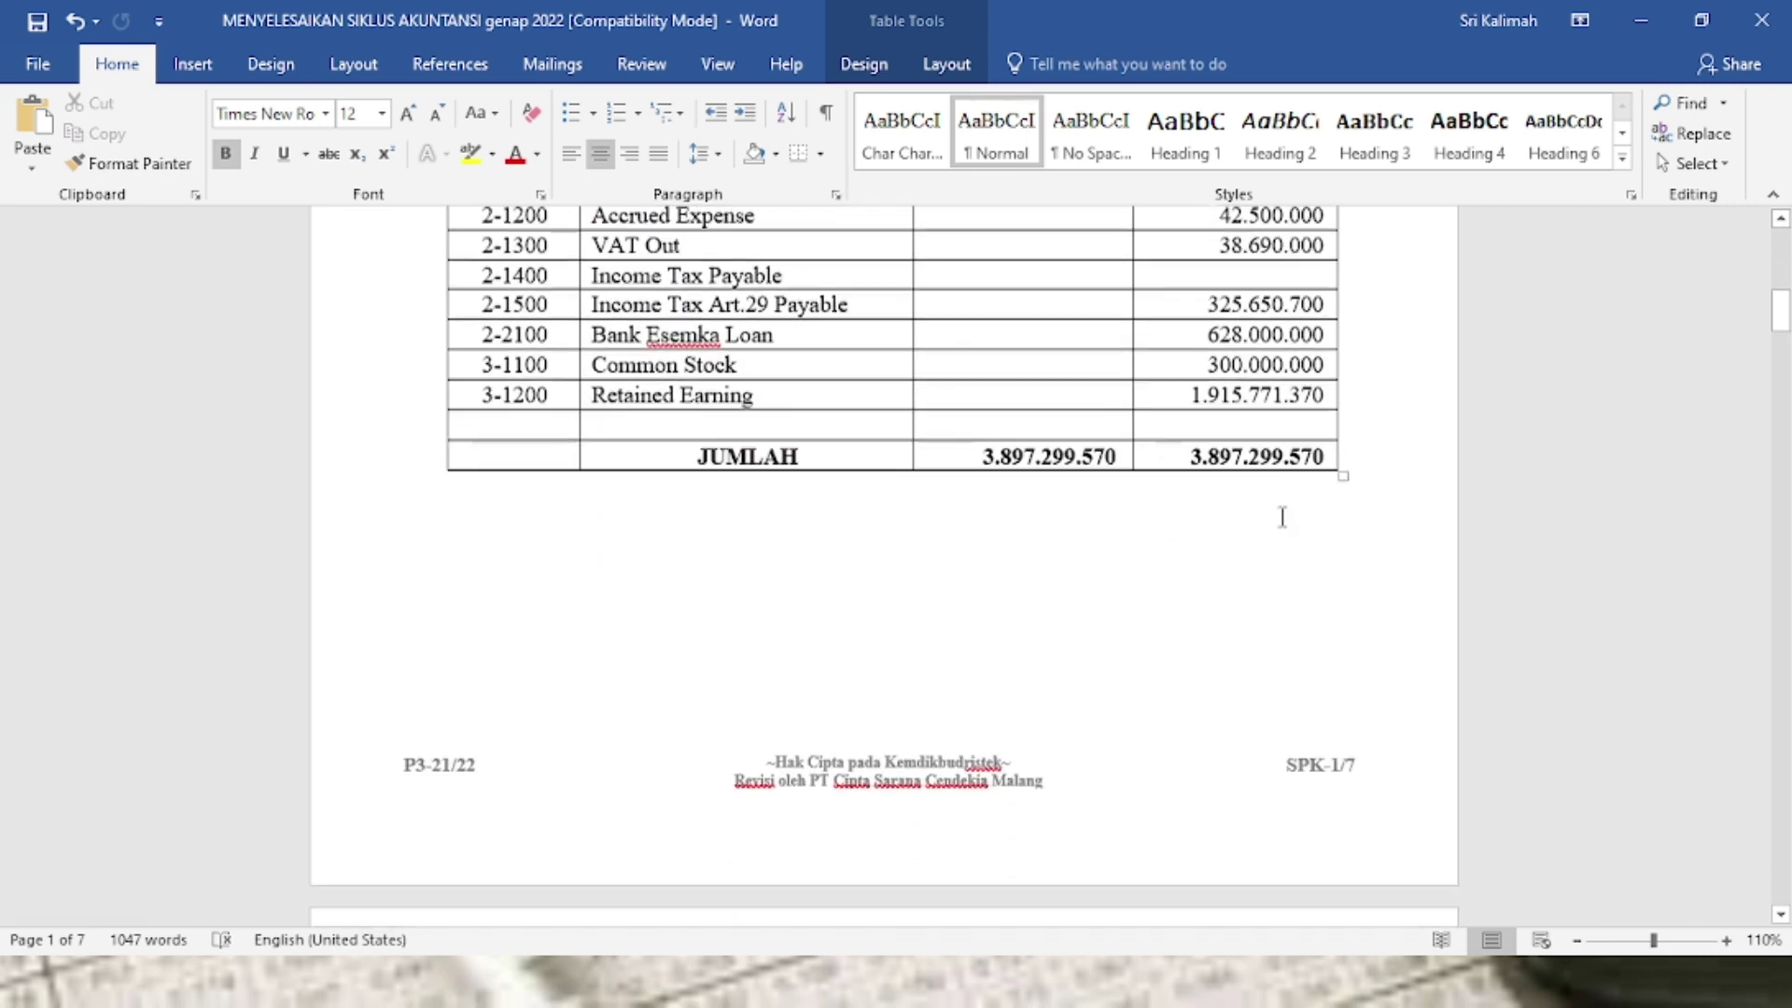
{"action": "scroll", "coordinate": [1283, 517], "scroll_direction": "down", "scroll_amount": 9}
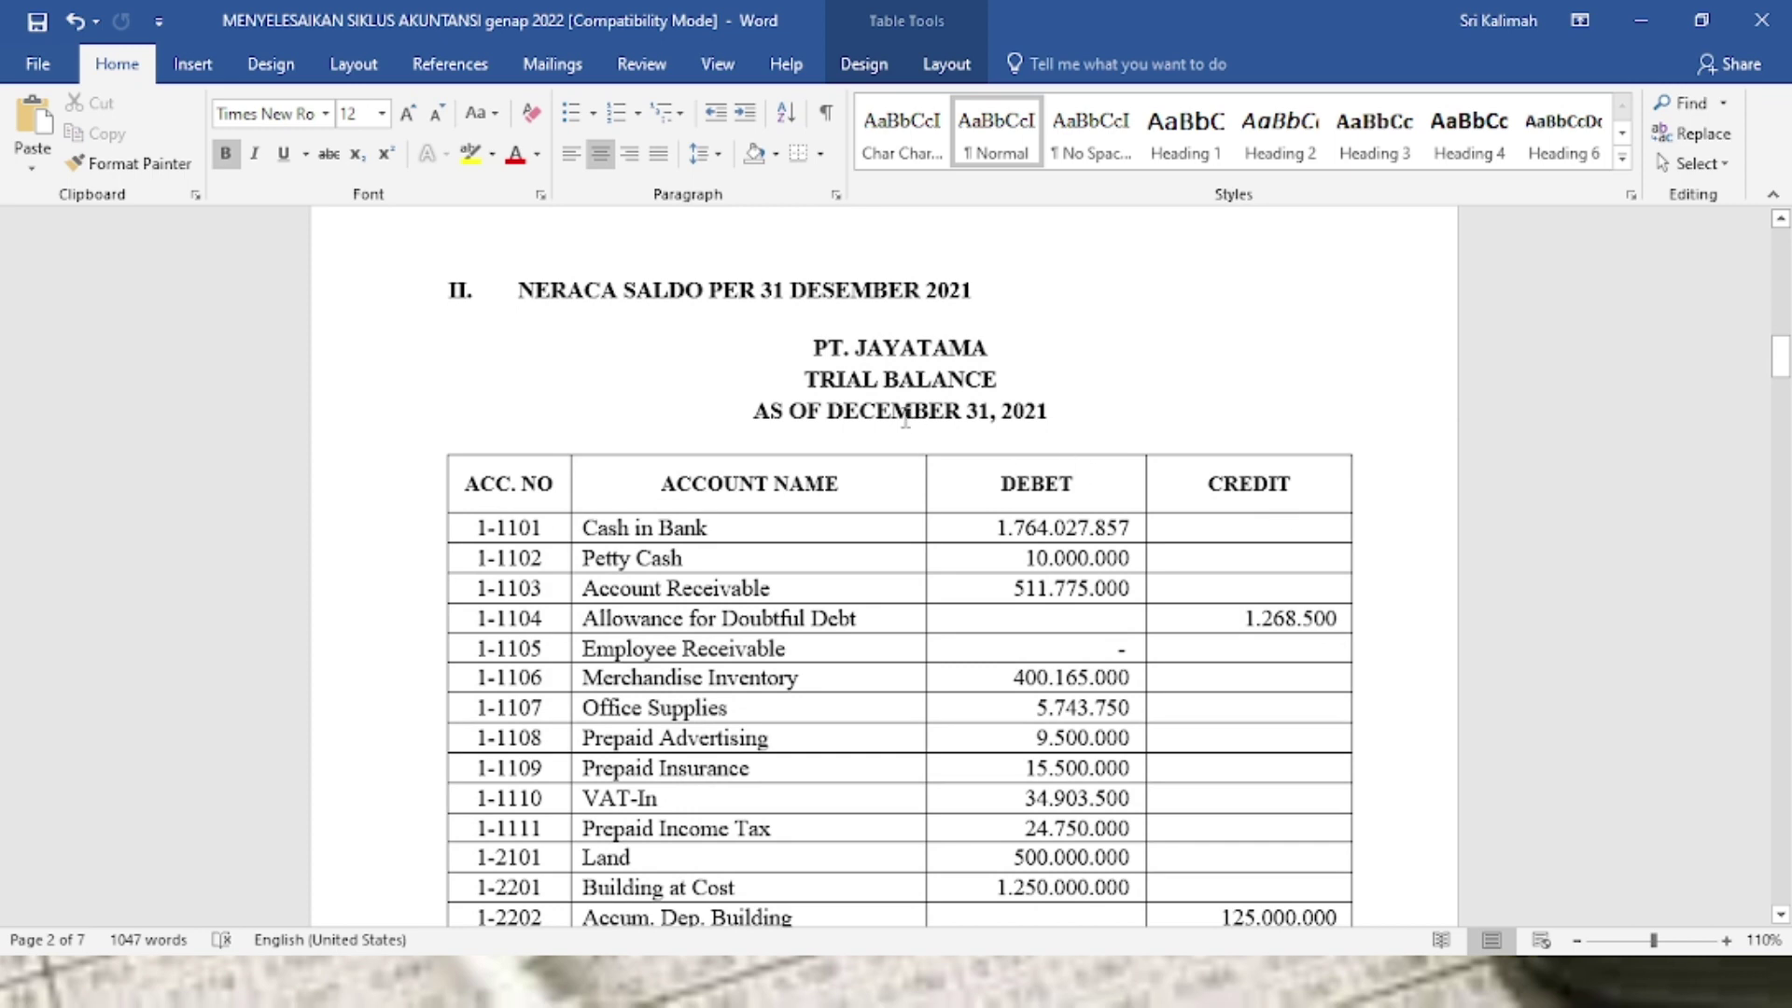
{"action": "scroll", "coordinate": [905, 418], "scroll_direction": "down", "scroll_amount": 1}
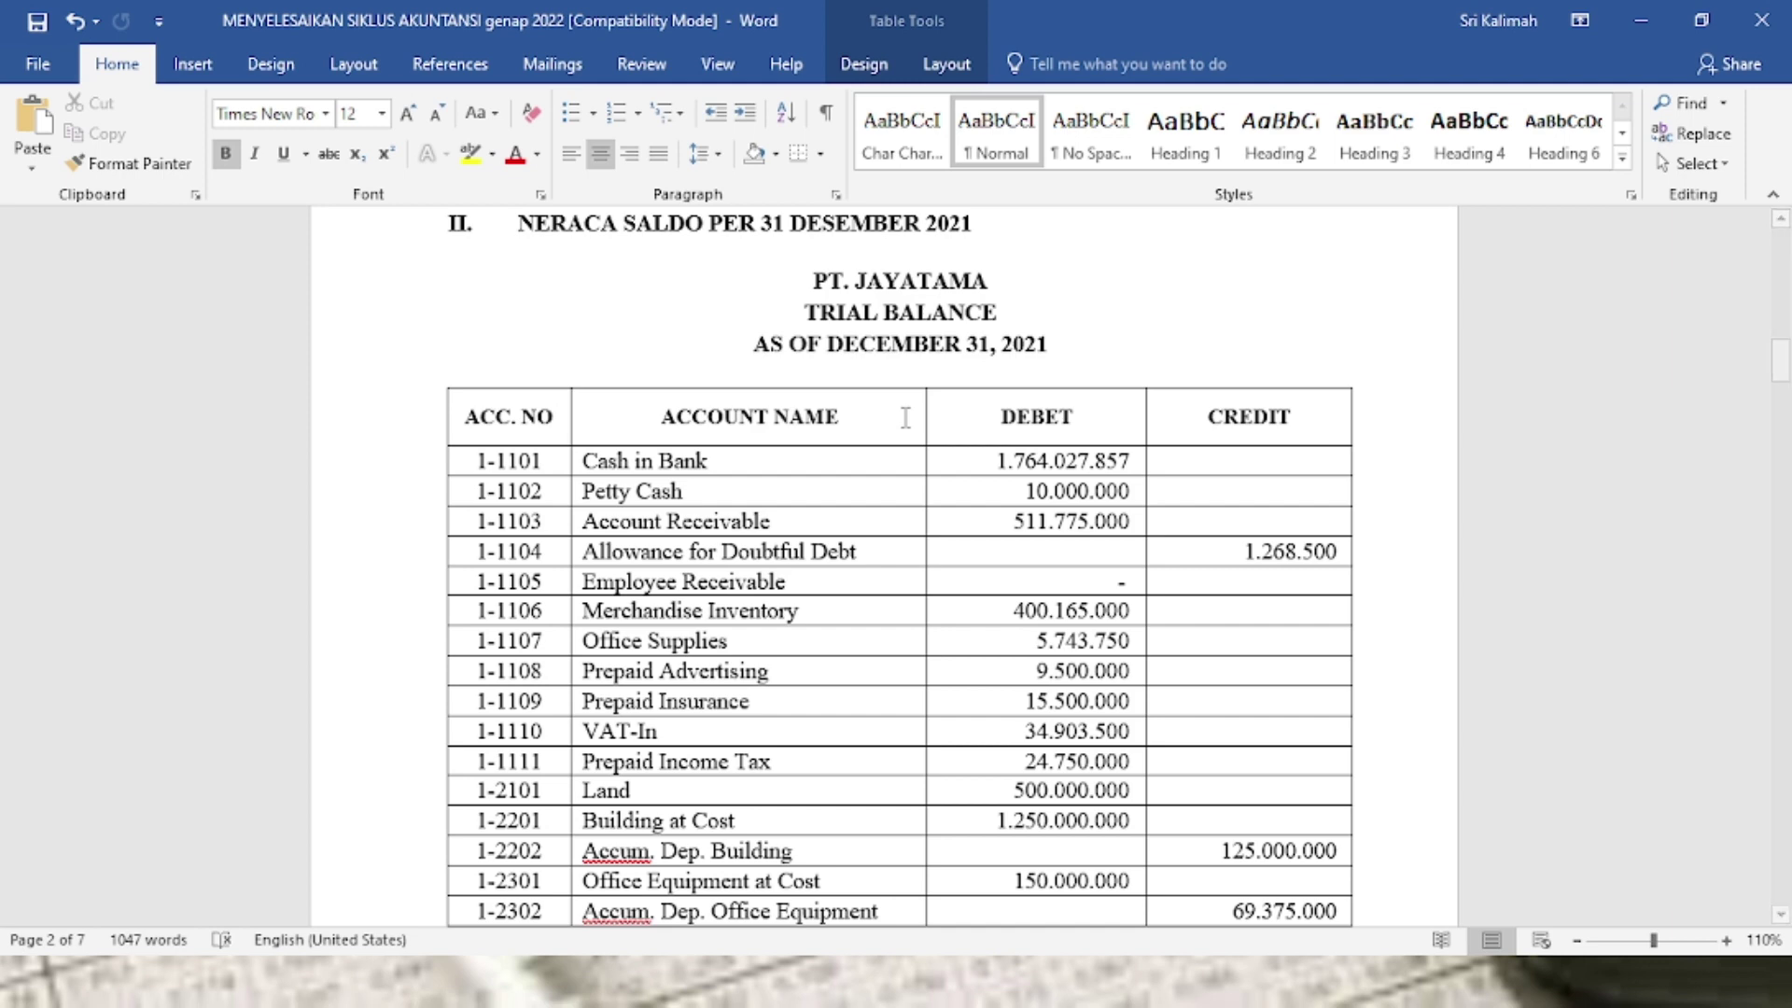
{"action": "scroll", "coordinate": [905, 417], "scroll_direction": "down", "scroll_amount": 15}
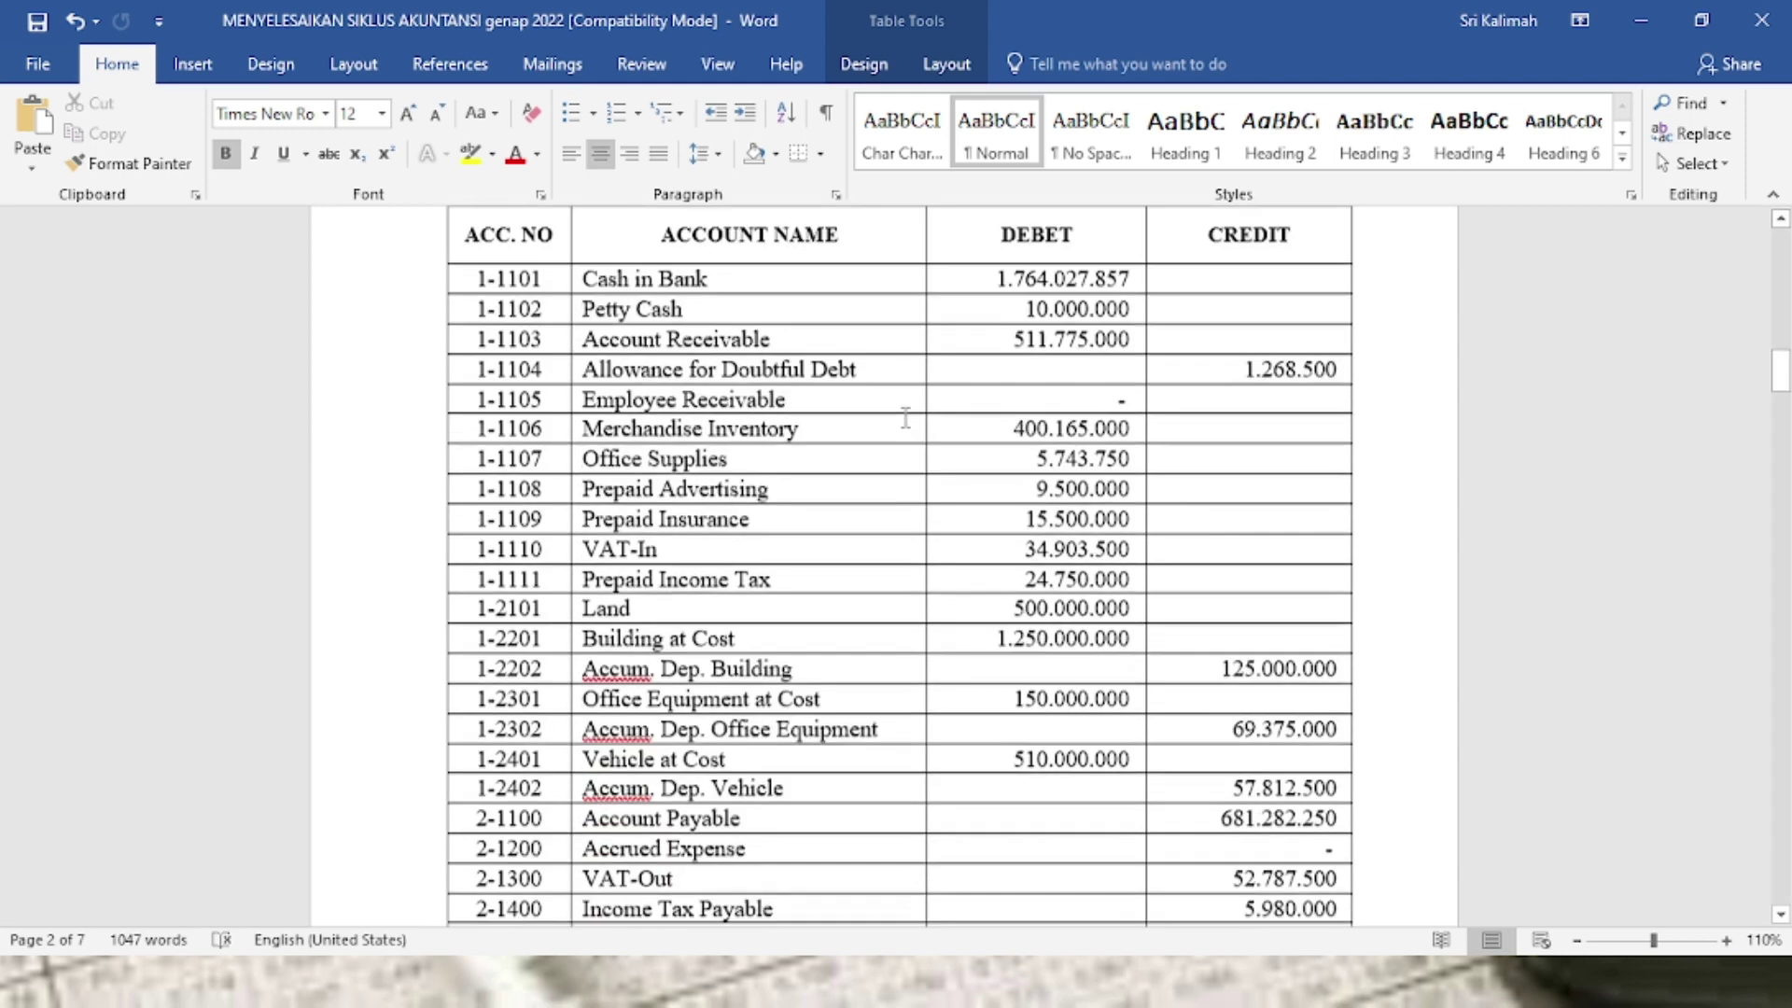
{"action": "scroll", "coordinate": [906, 418], "scroll_direction": "down", "scroll_amount": 14}
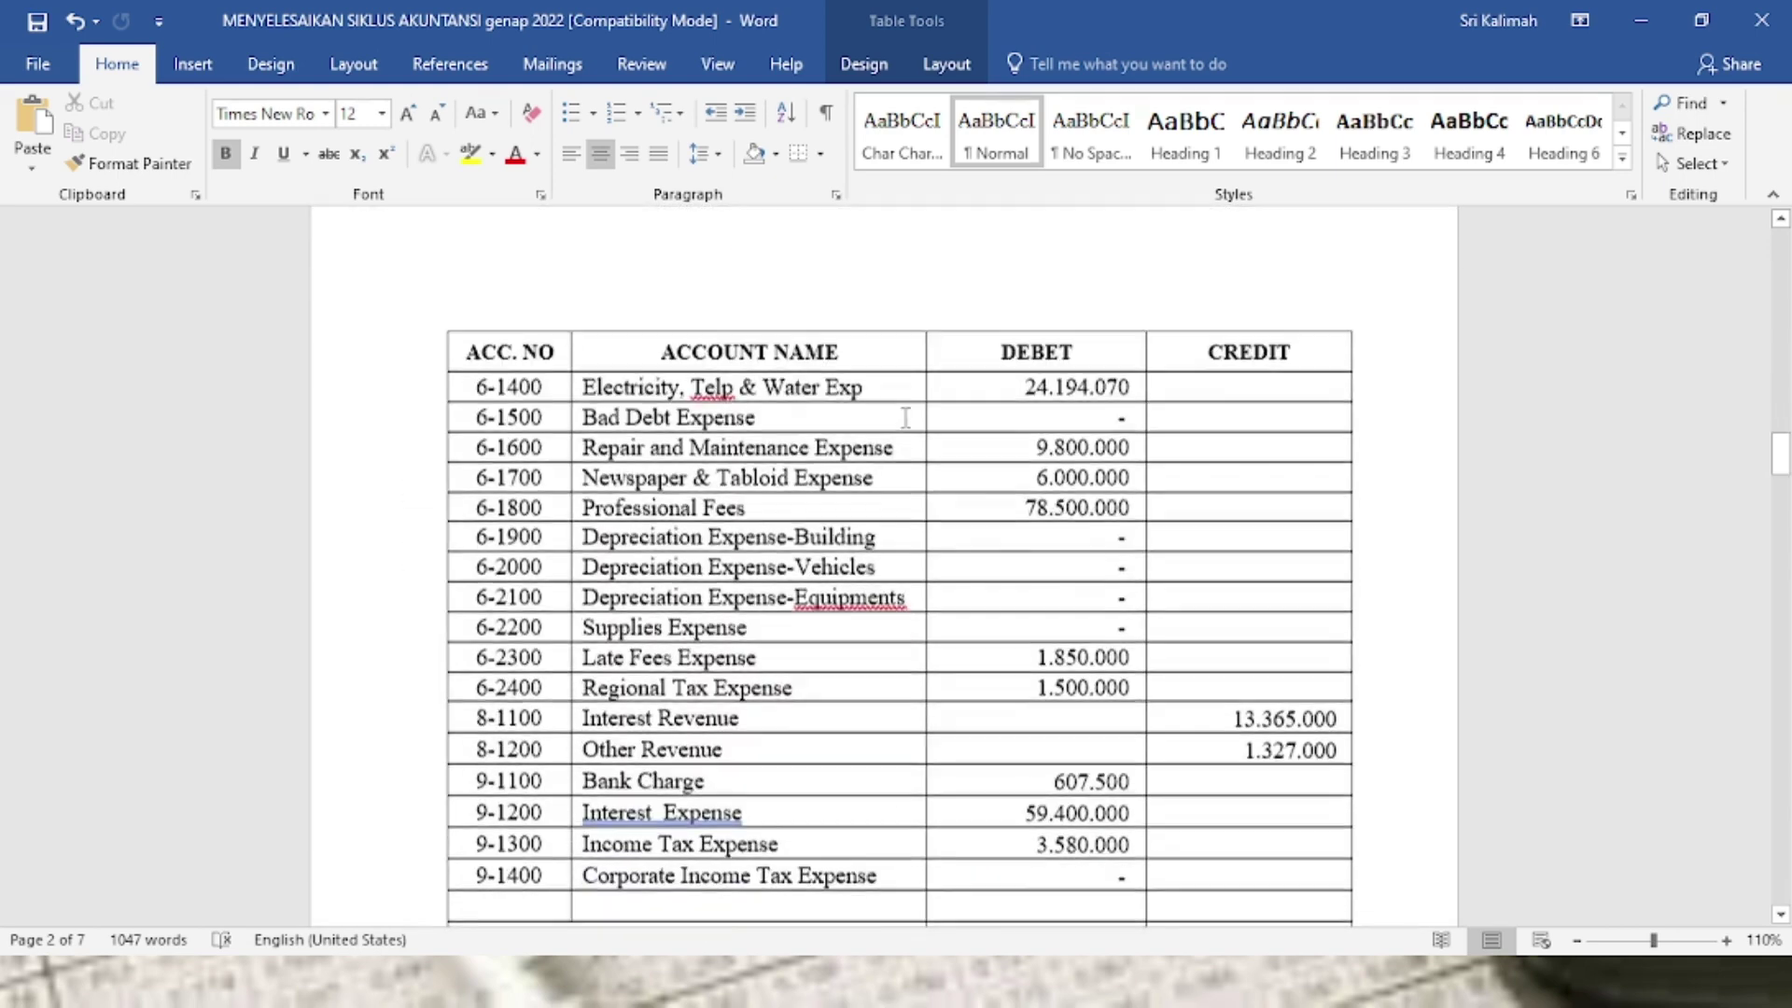
{"action": "scroll", "coordinate": [905, 418], "scroll_direction": "down", "scroll_amount": 7}
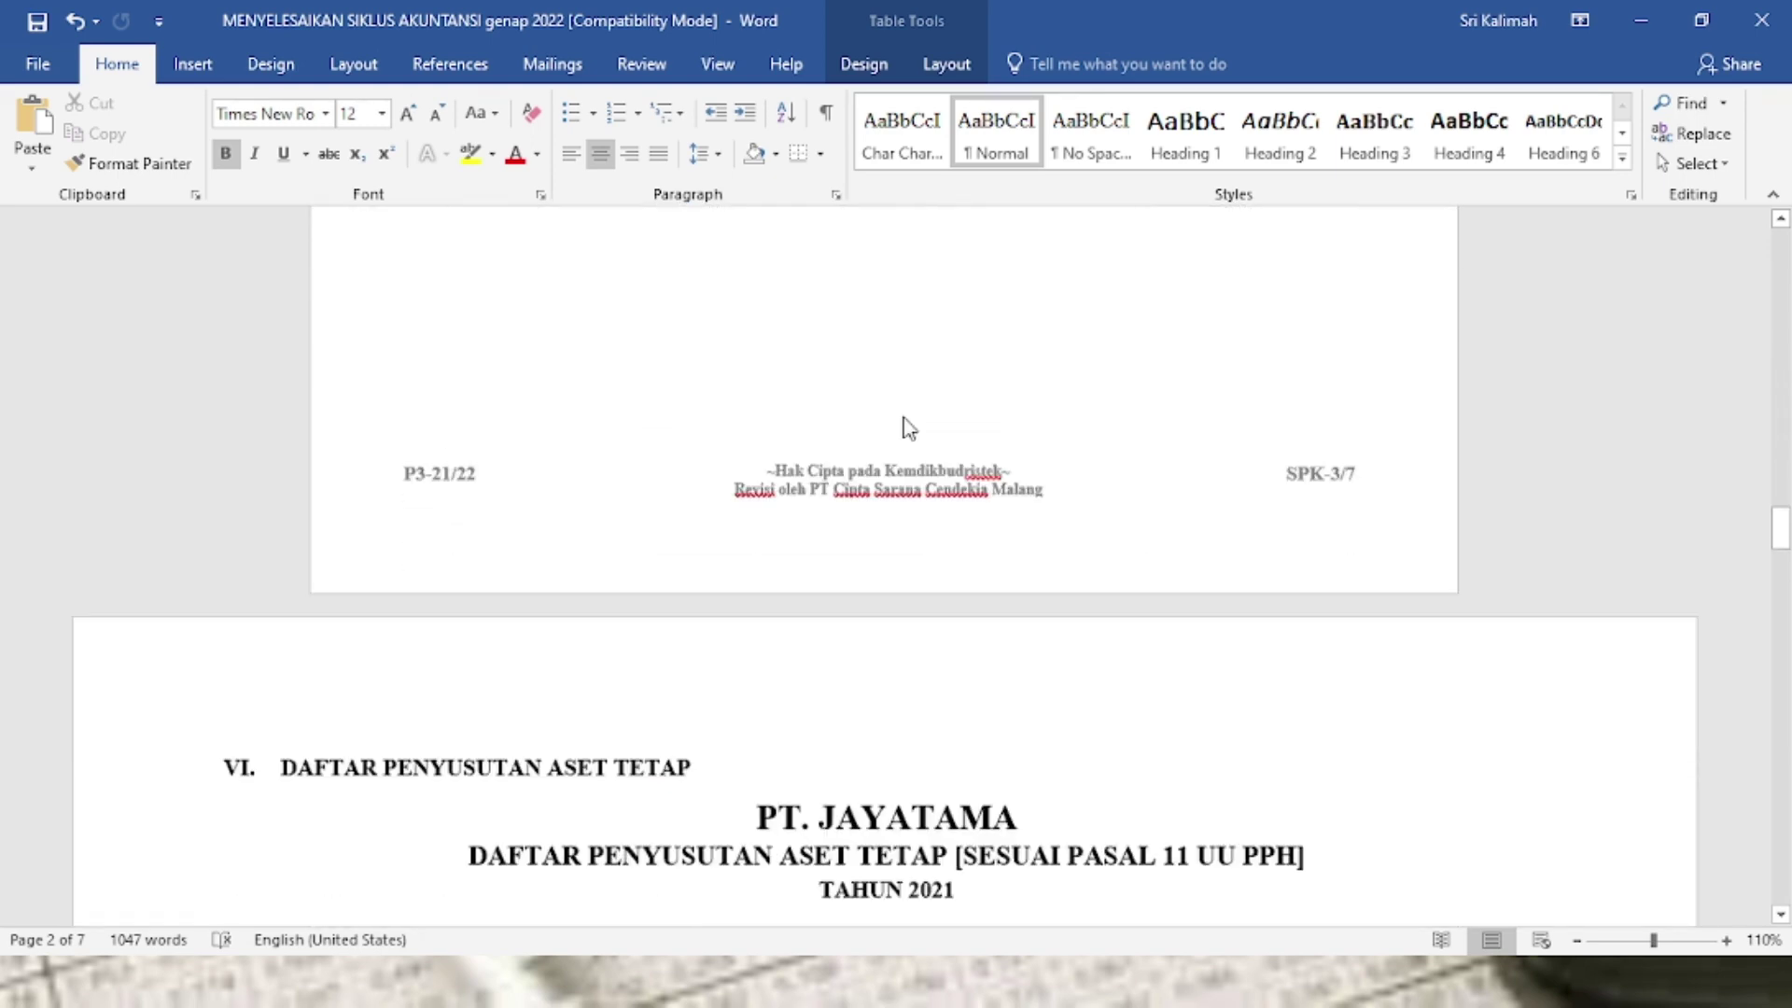
{"action": "scroll", "coordinate": [905, 417], "scroll_direction": "down", "scroll_amount": 9}
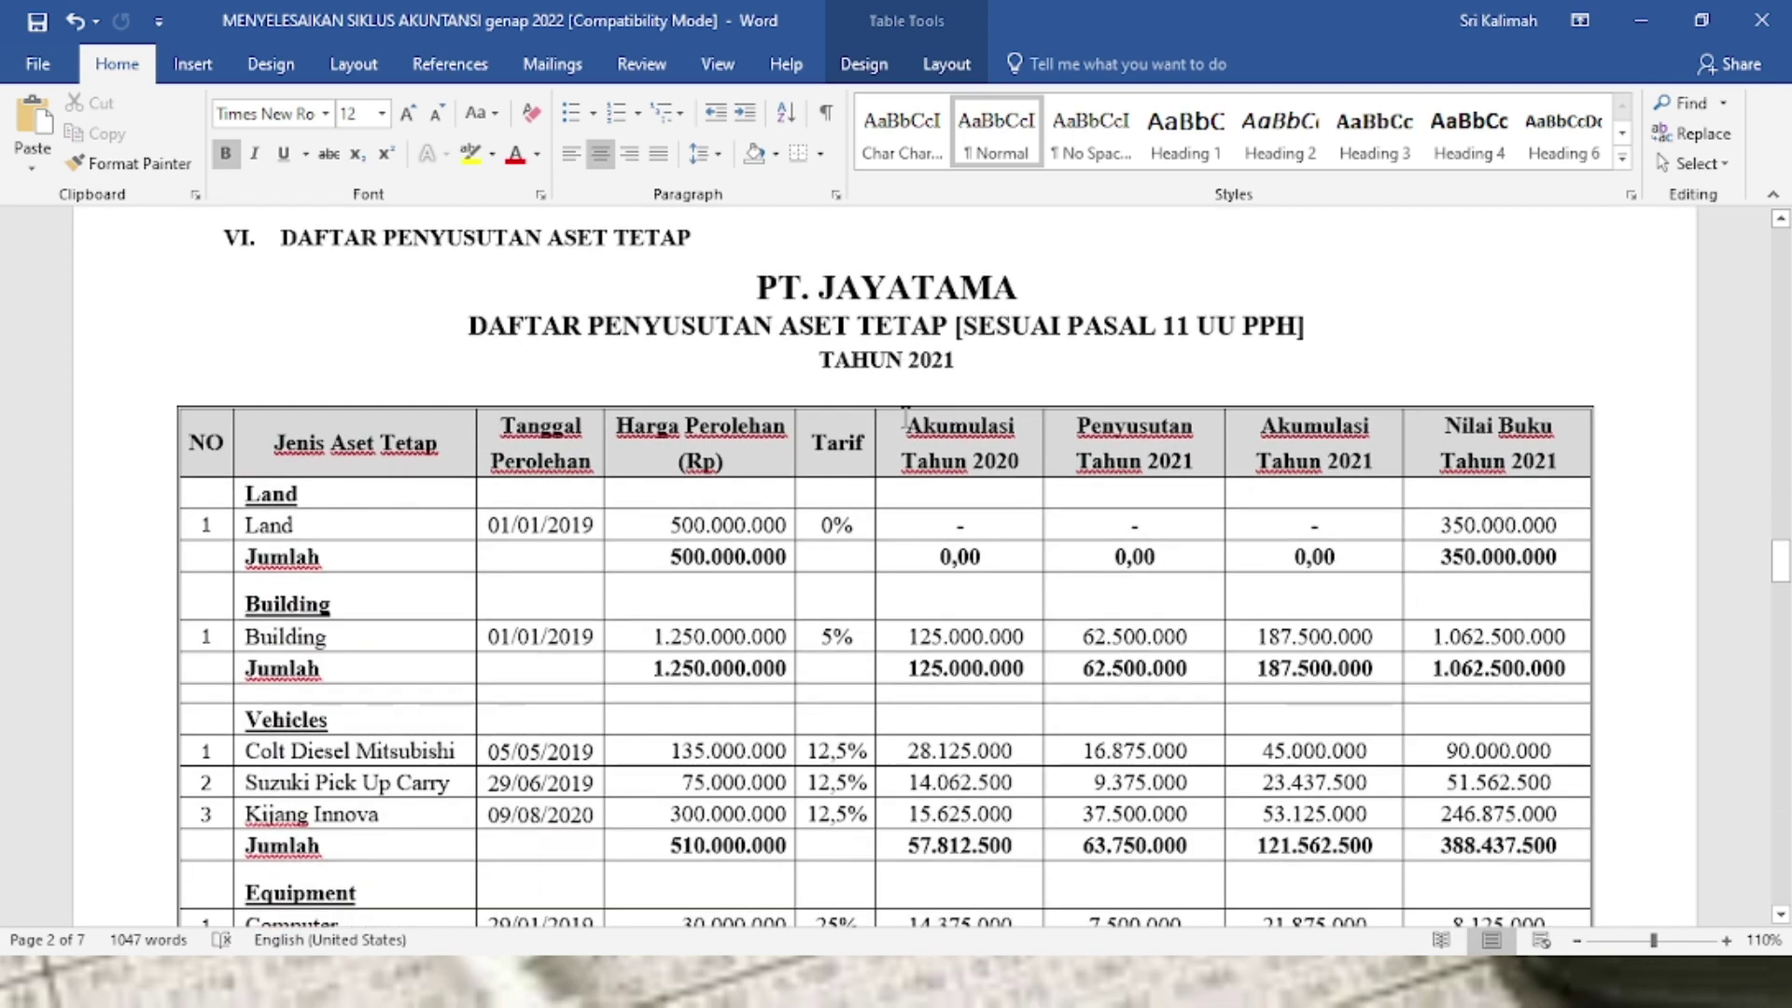
{"action": "scroll", "coordinate": [905, 417], "scroll_direction": "down", "scroll_amount": 10}
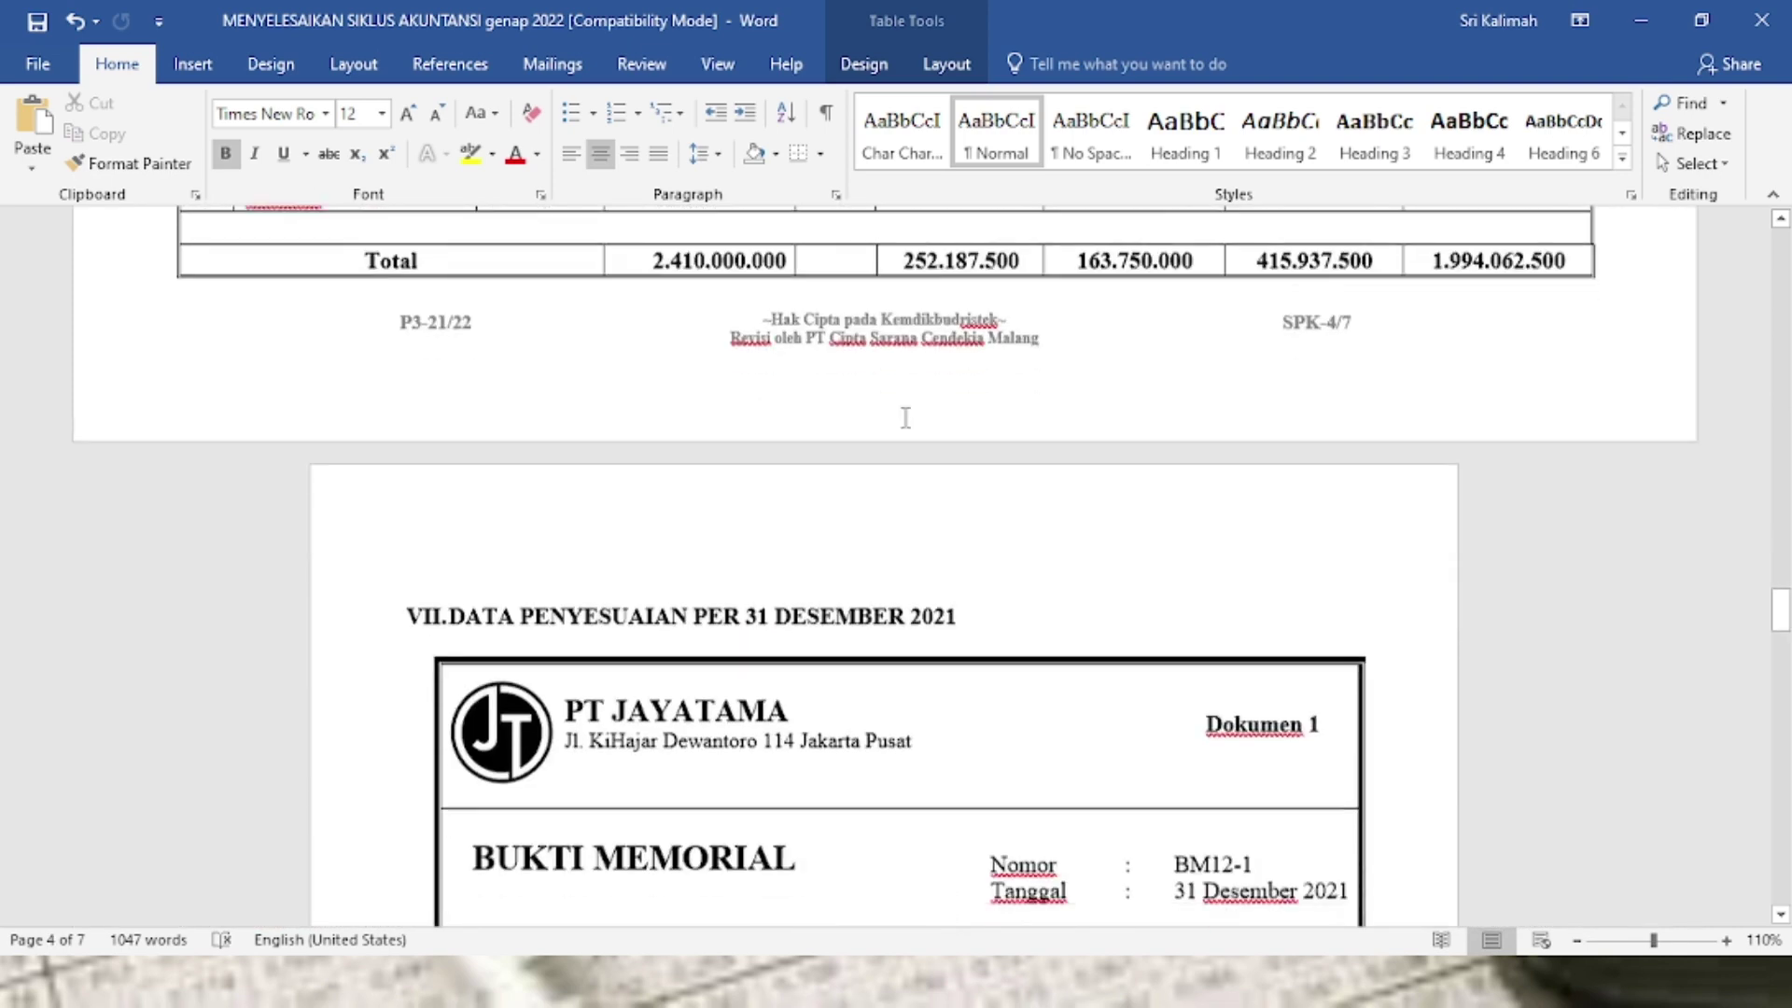
{"action": "scroll", "coordinate": [905, 418], "scroll_direction": "down", "scroll_amount": 1}
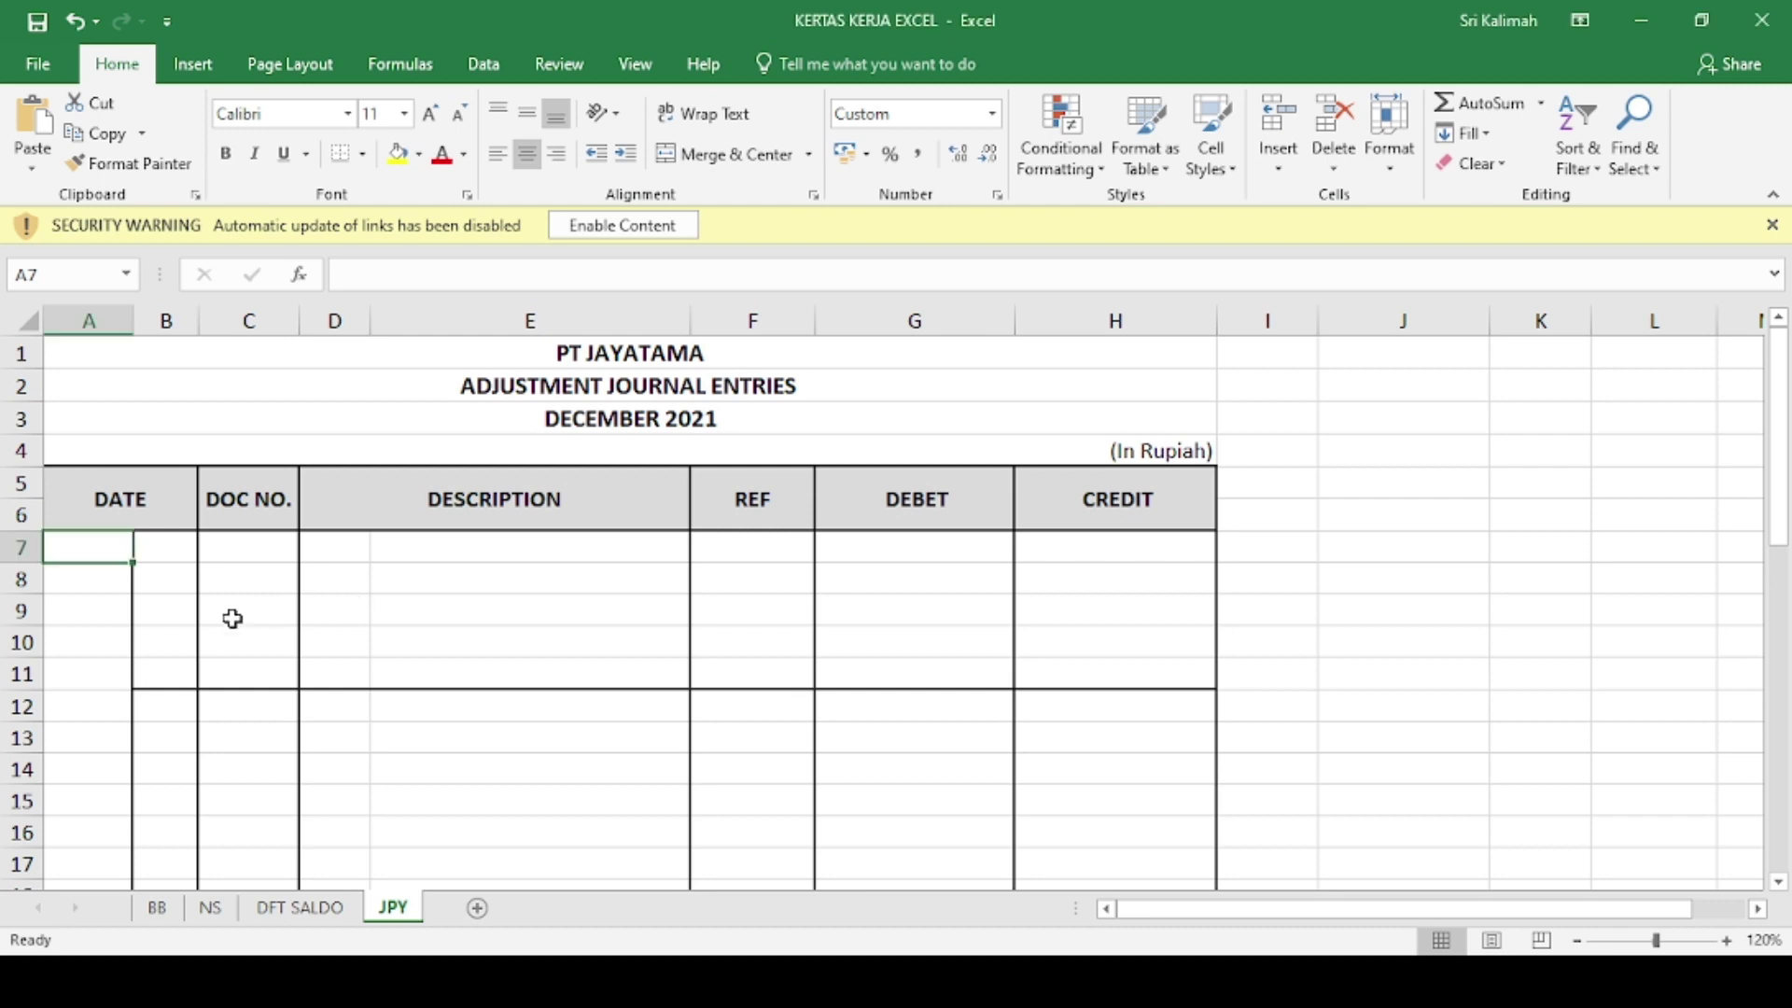
- Start the first journal entry in row 7 with the date DES 2021, day 31, and document number BM12-1
{"action": "type", "text": "DES"}
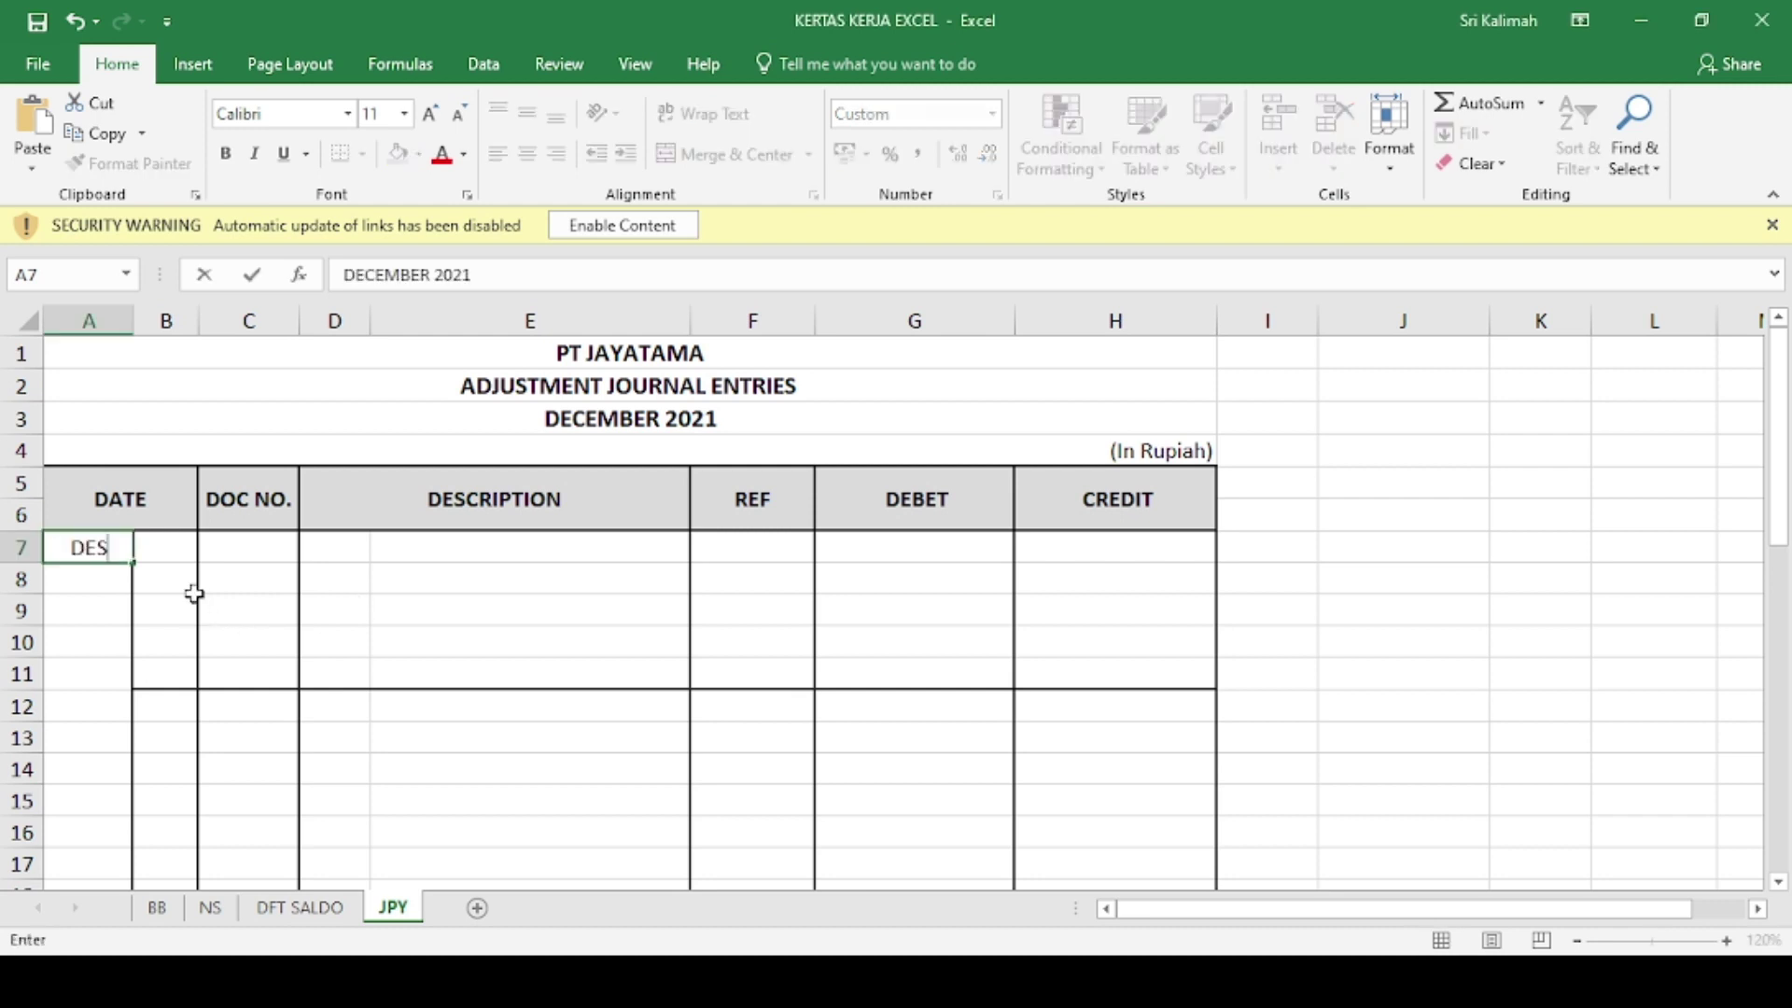
{"action": "type", "text": " 2021"}
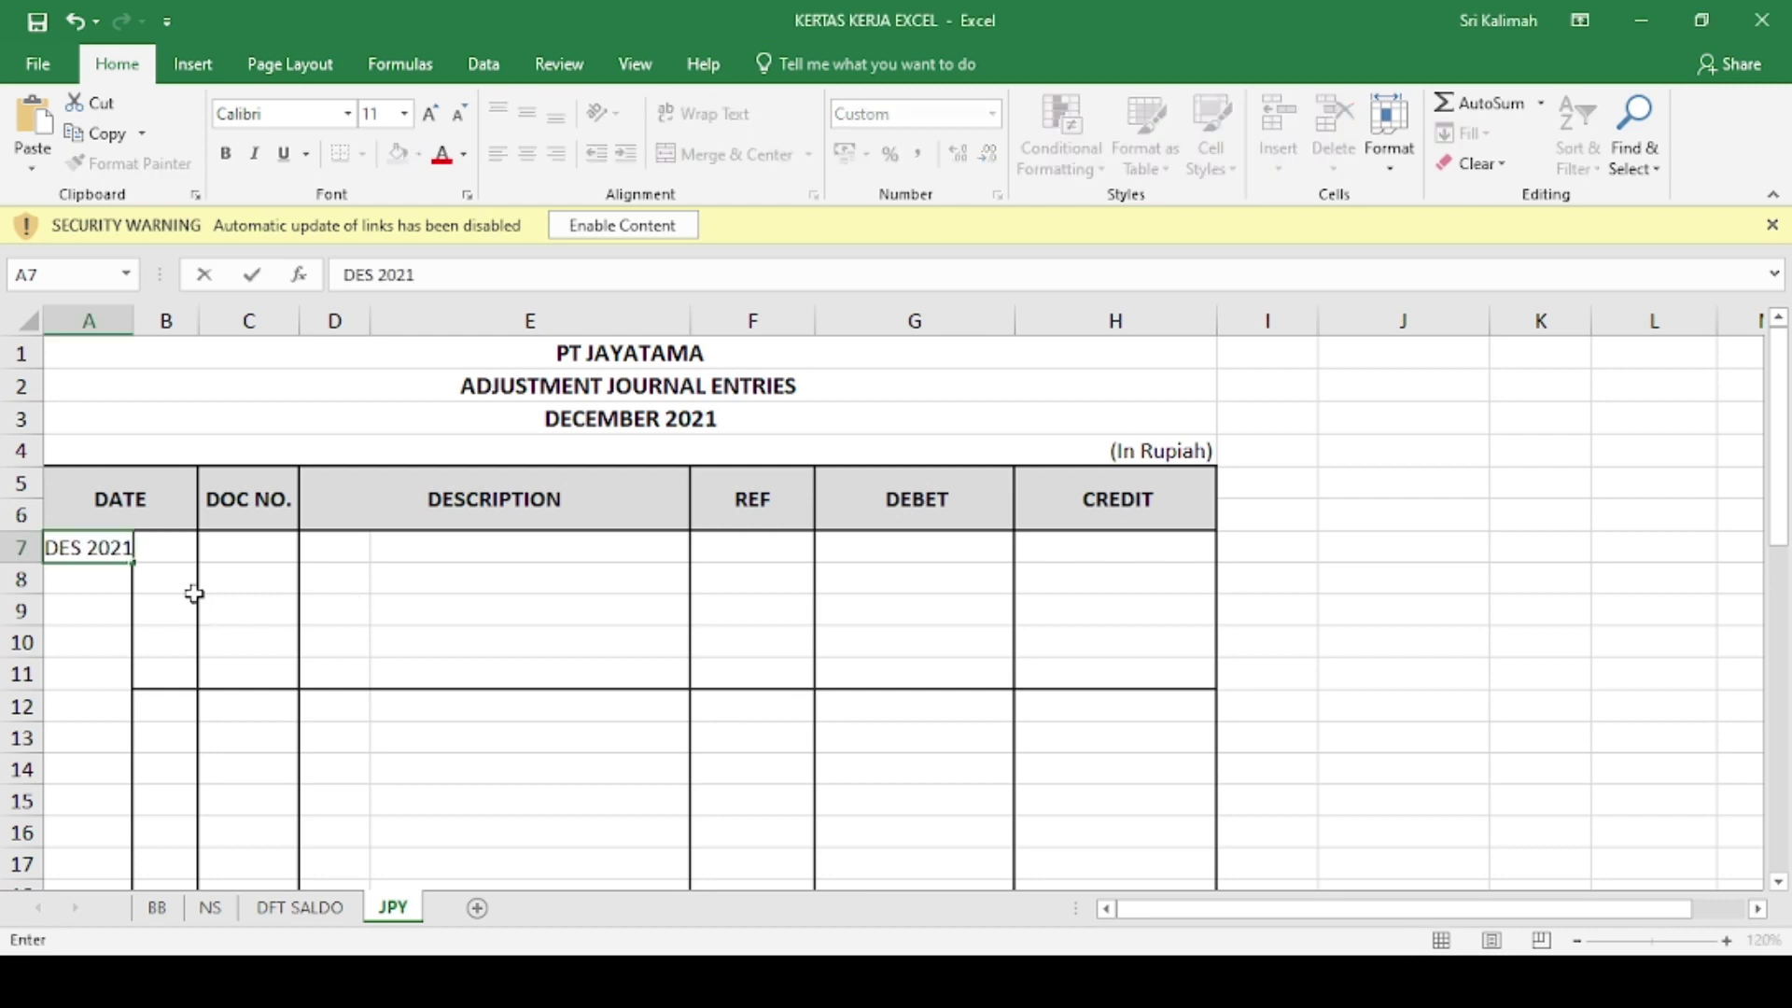
{"action": "key", "text": "Tab"}
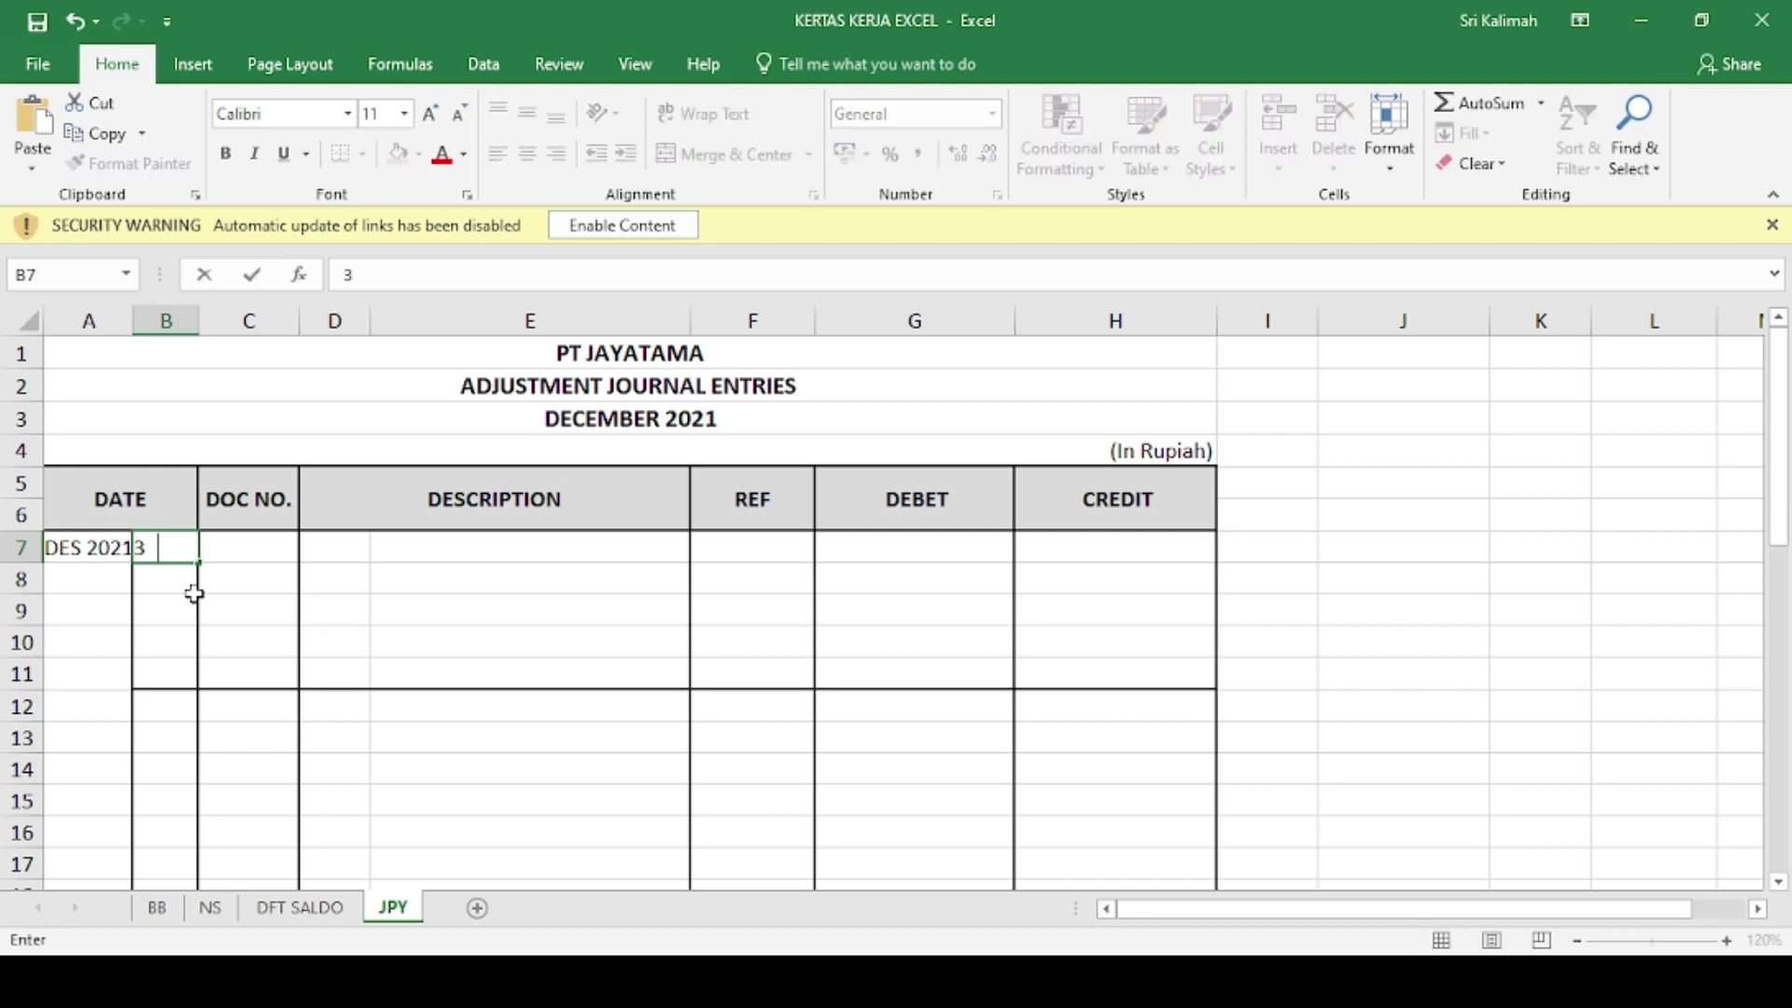
{"action": "type", "text": "31"}
{"action": "key", "text": "Tab"}
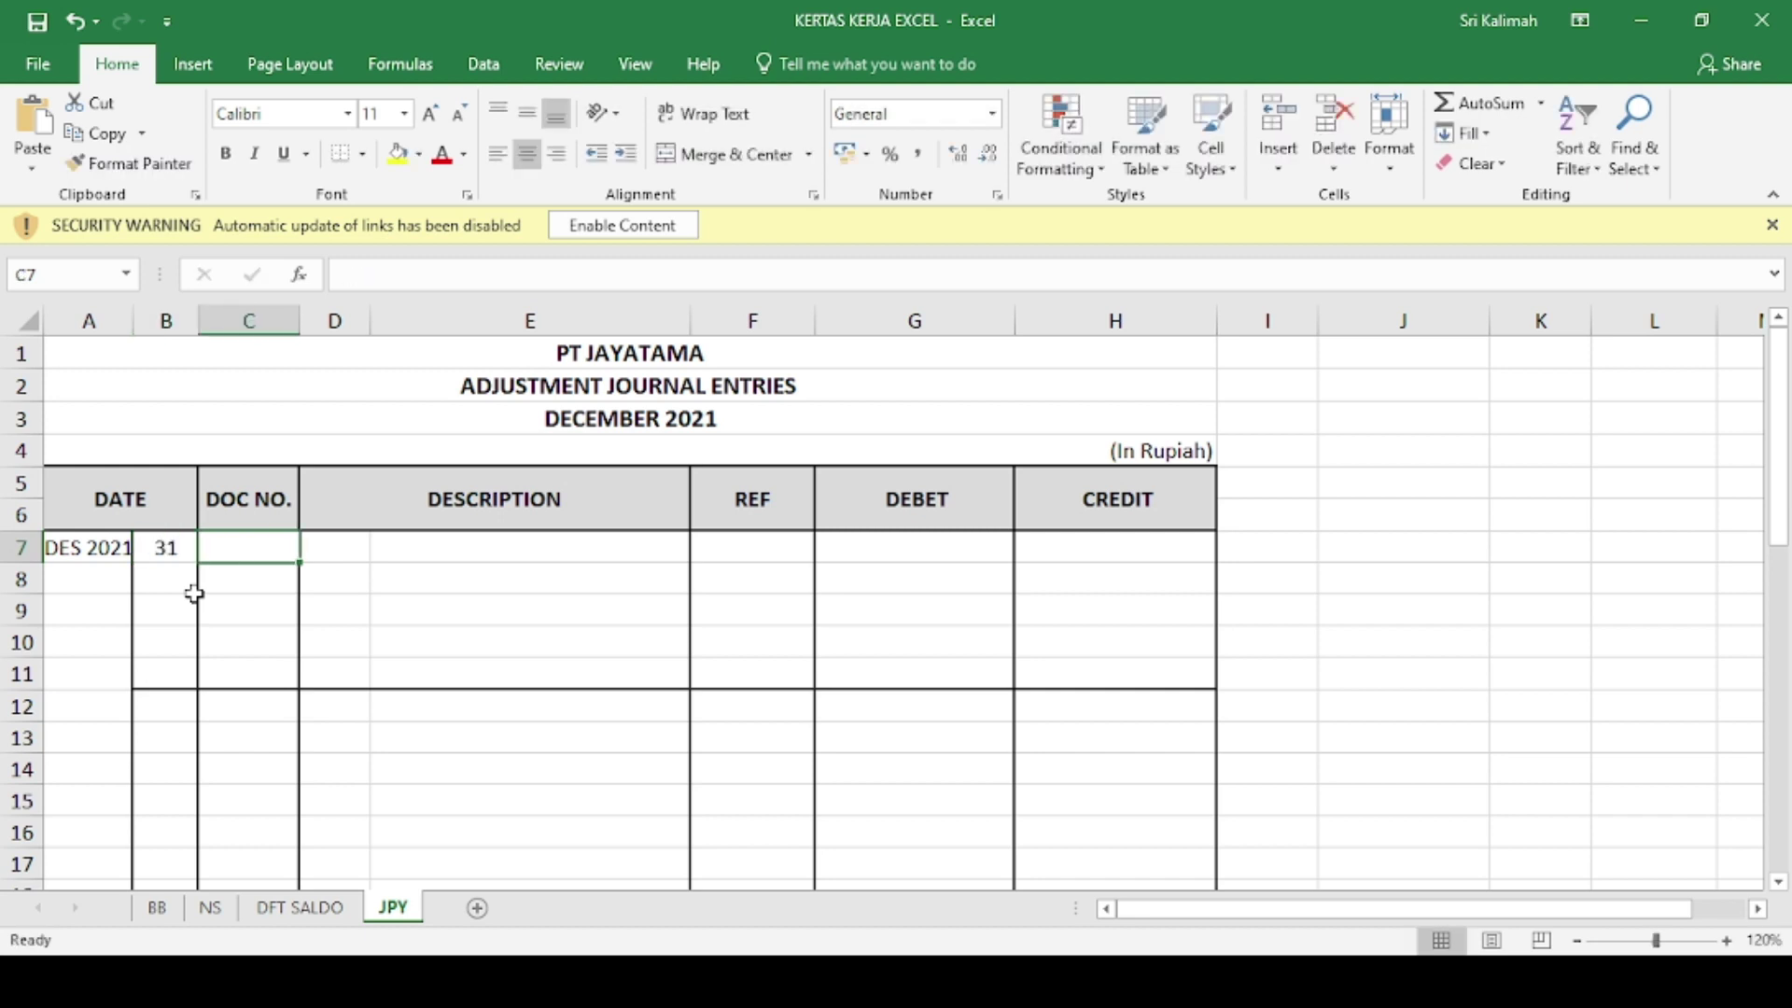
{"action": "type", "text": "BM12-1"}
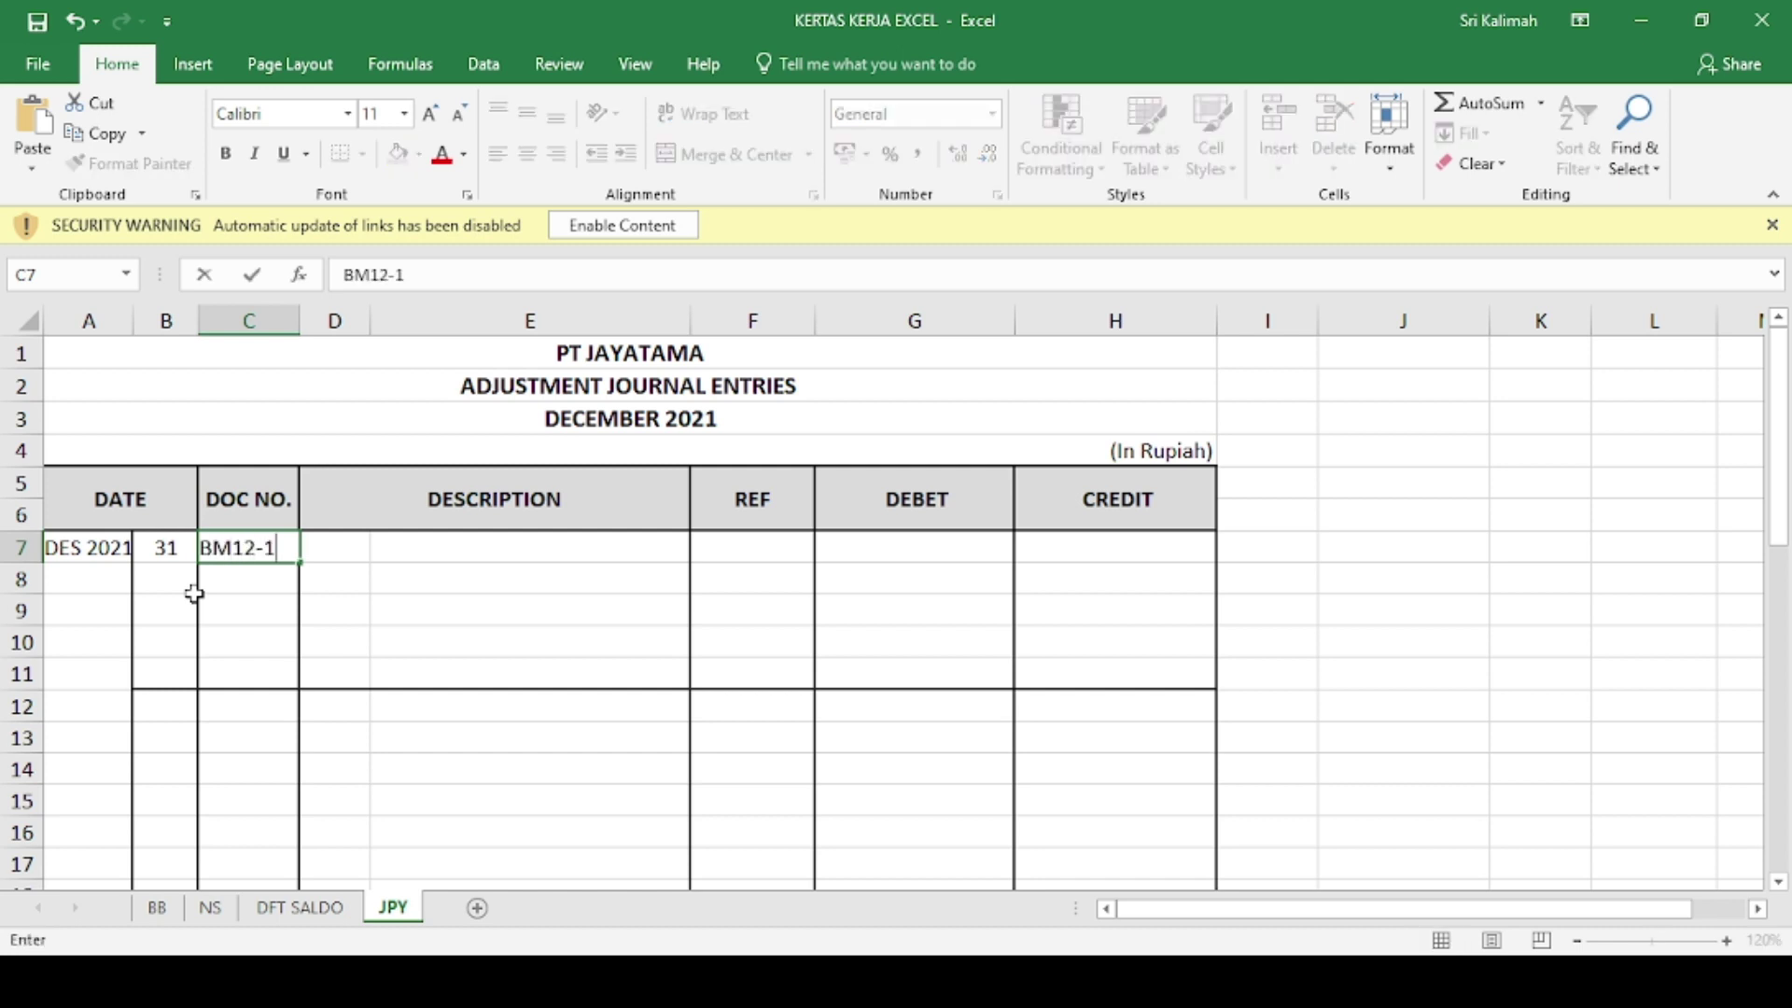
{"action": "key", "text": "Tab"}
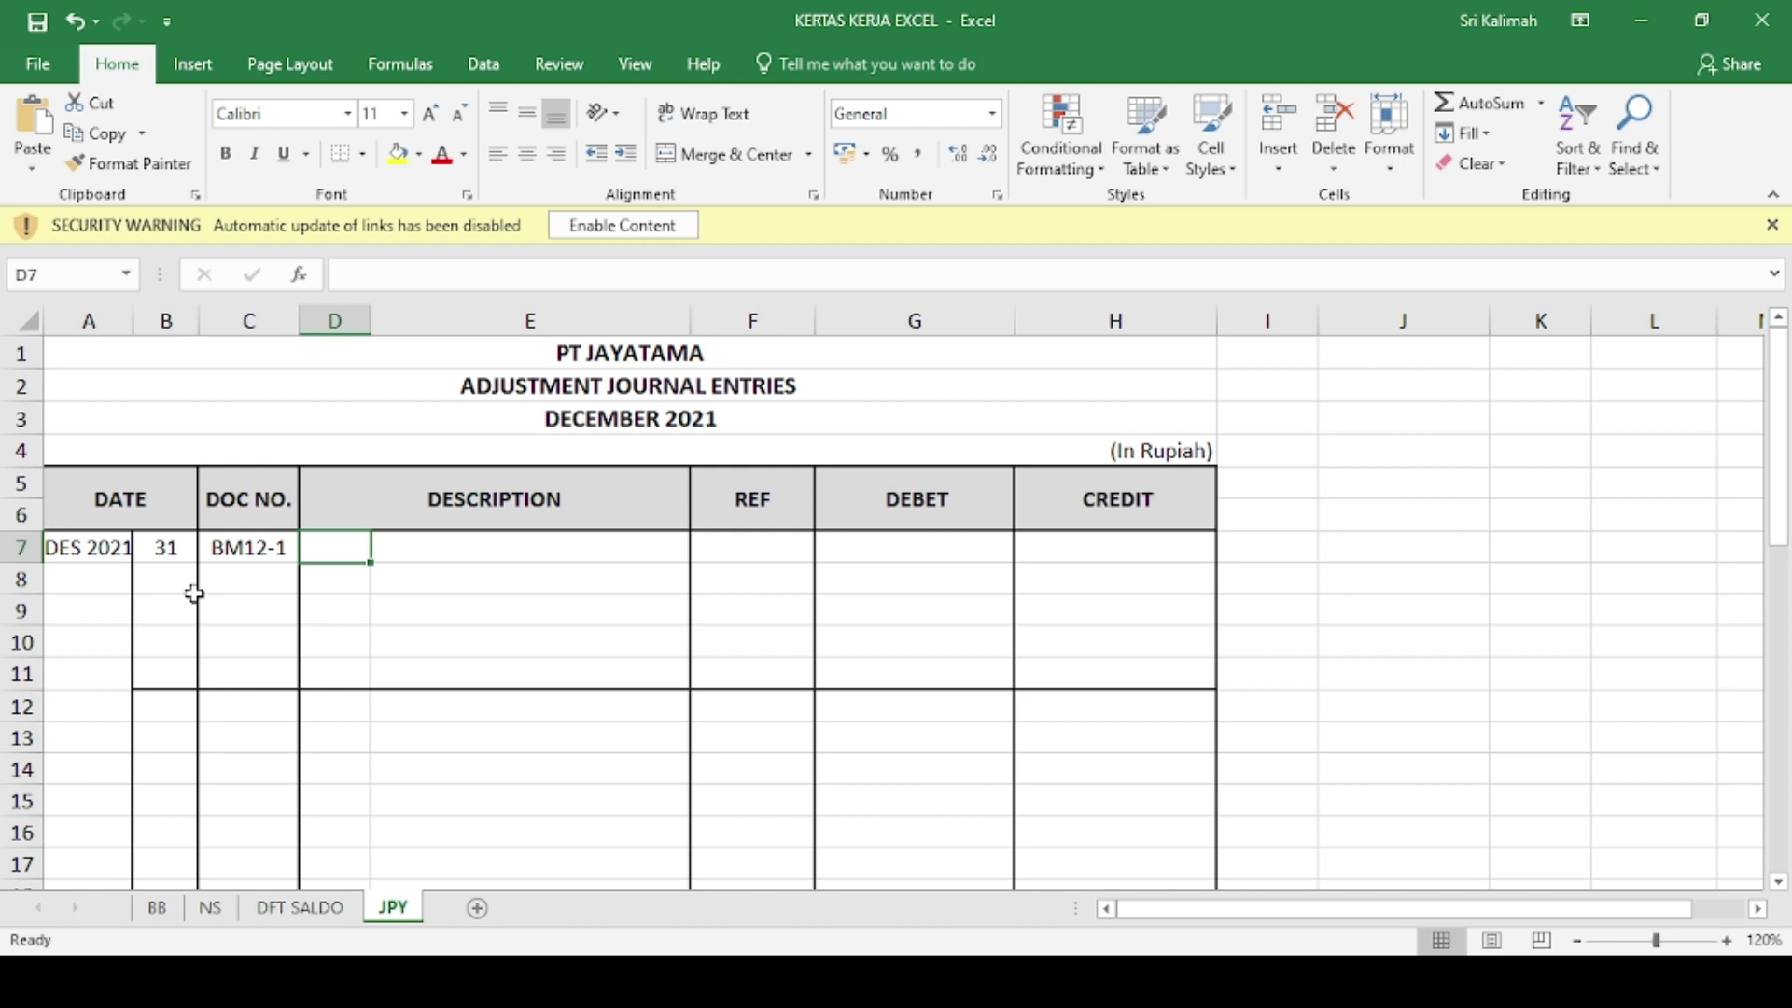
- Record Cash in Bank in row 7 with reference 1-1101 and a debit of 1.060.660
{"action": "type", "text": "Cash in Bank"}
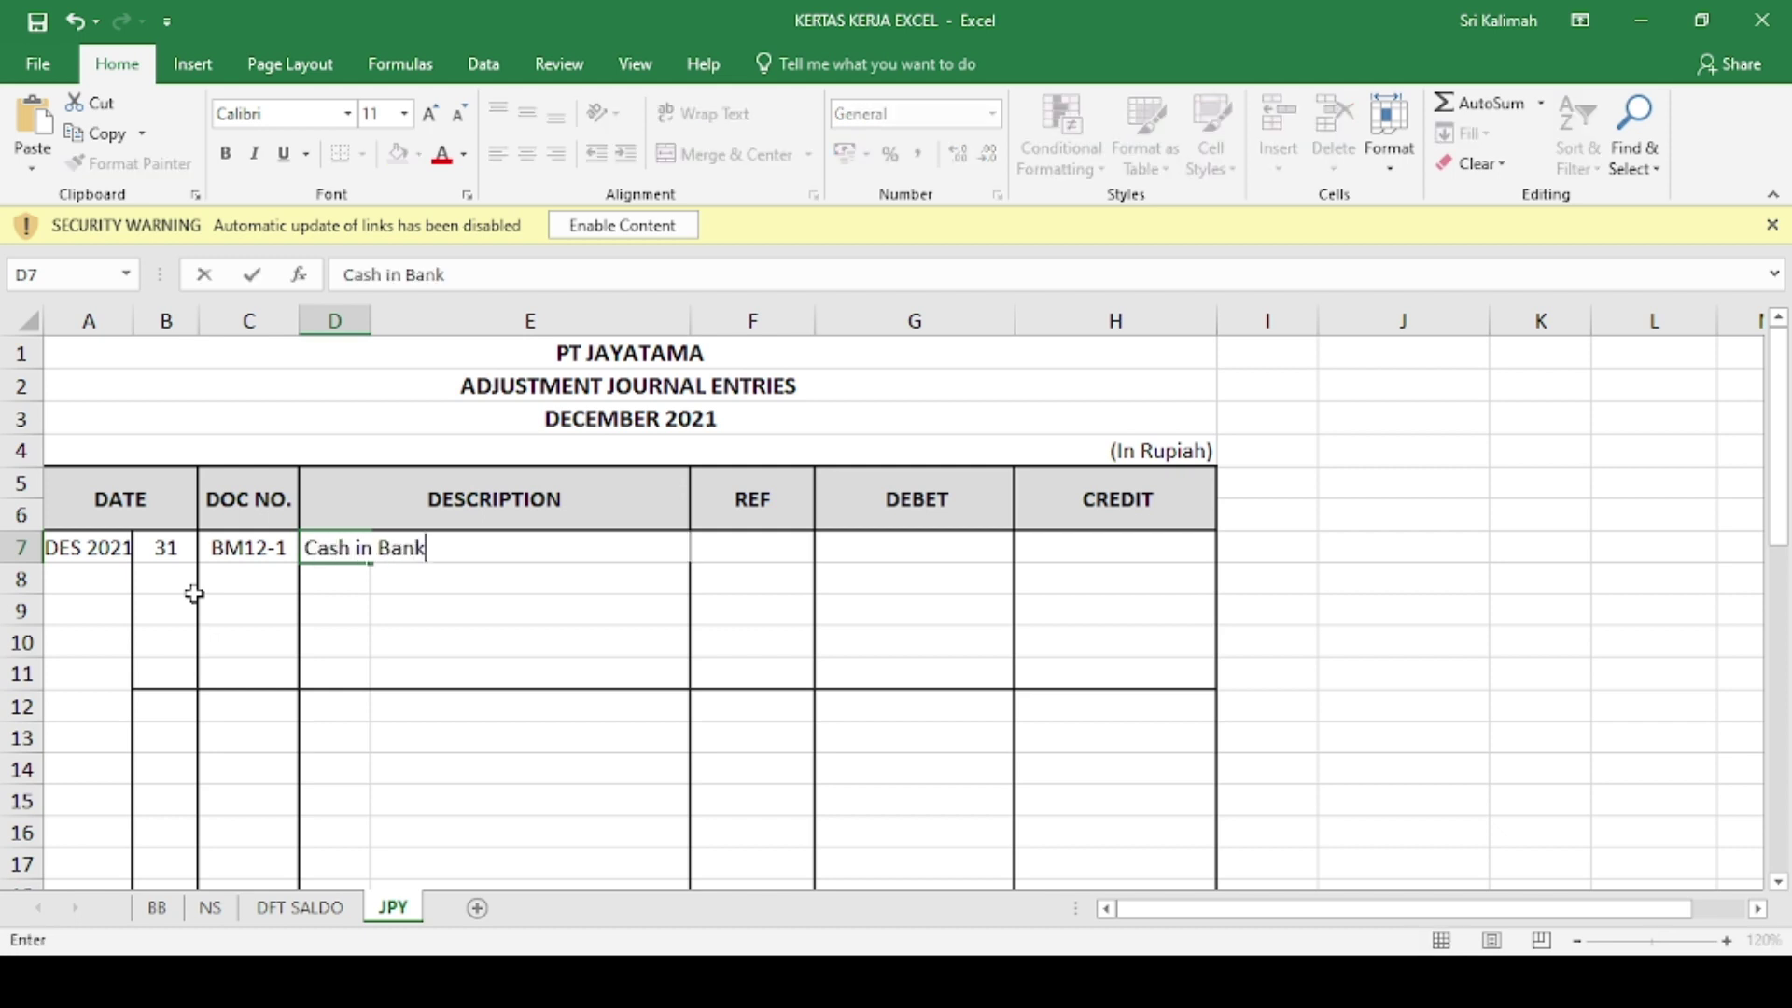
{"action": "key", "text": "Tab"}
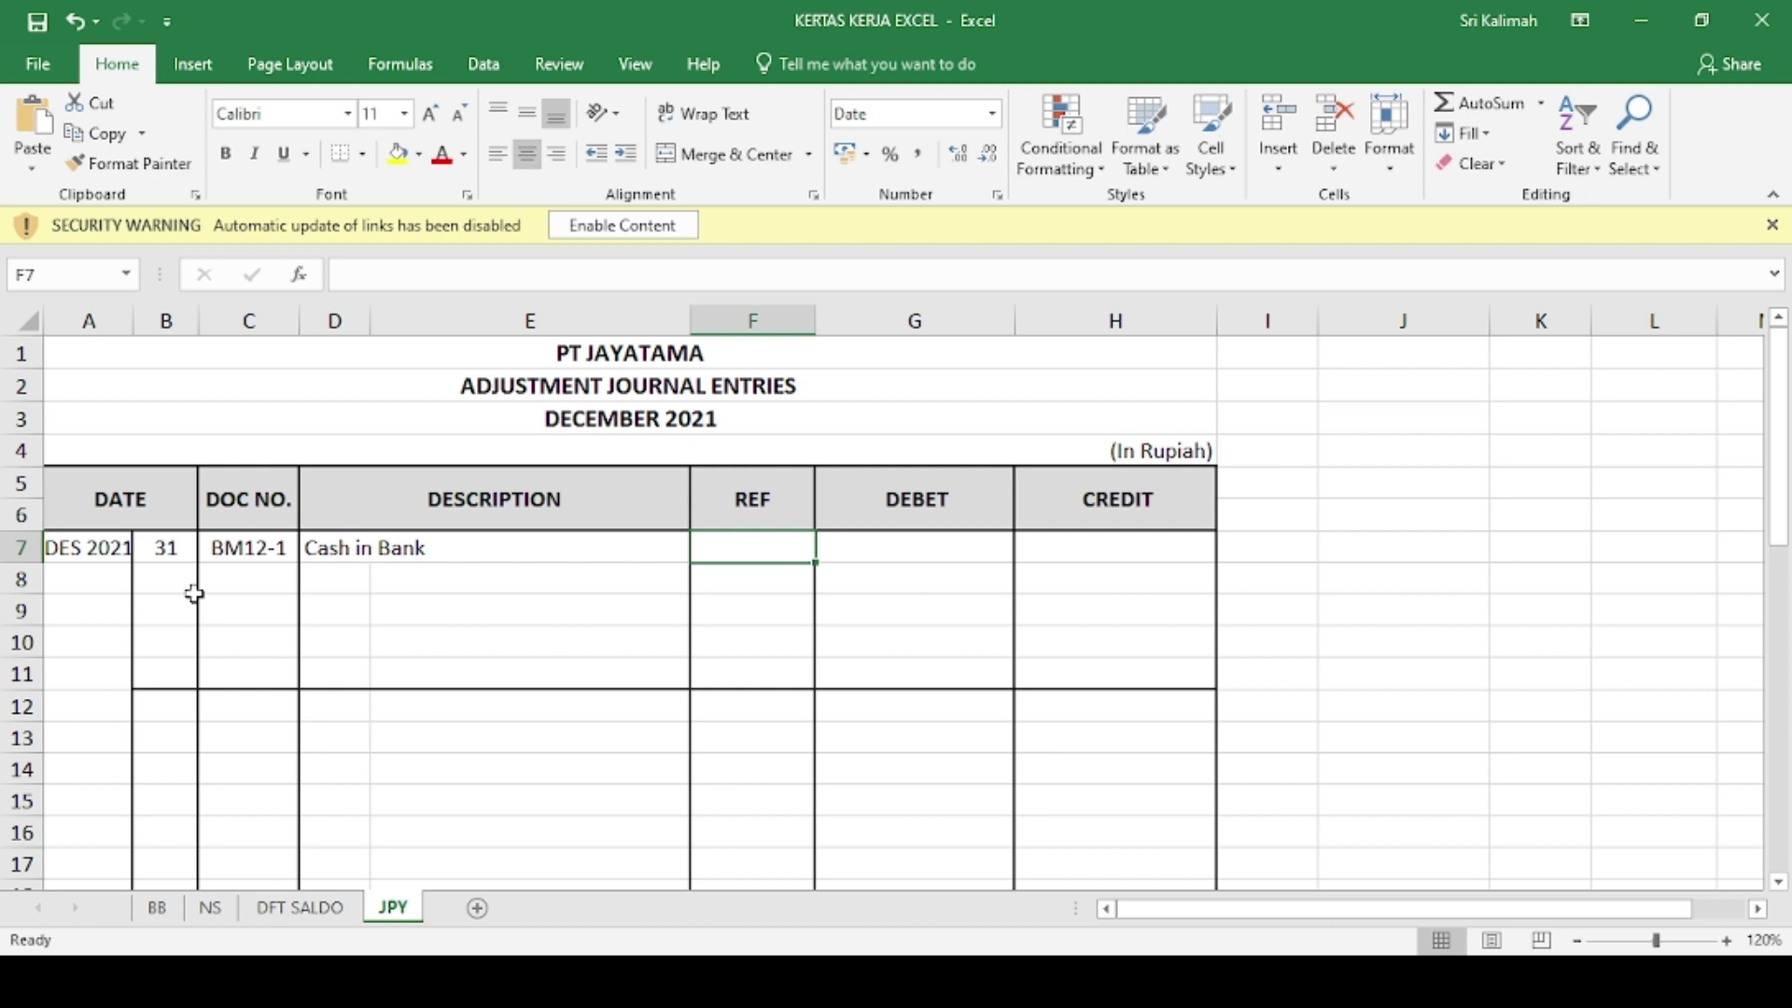
{"action": "type", "text": "1-110"}
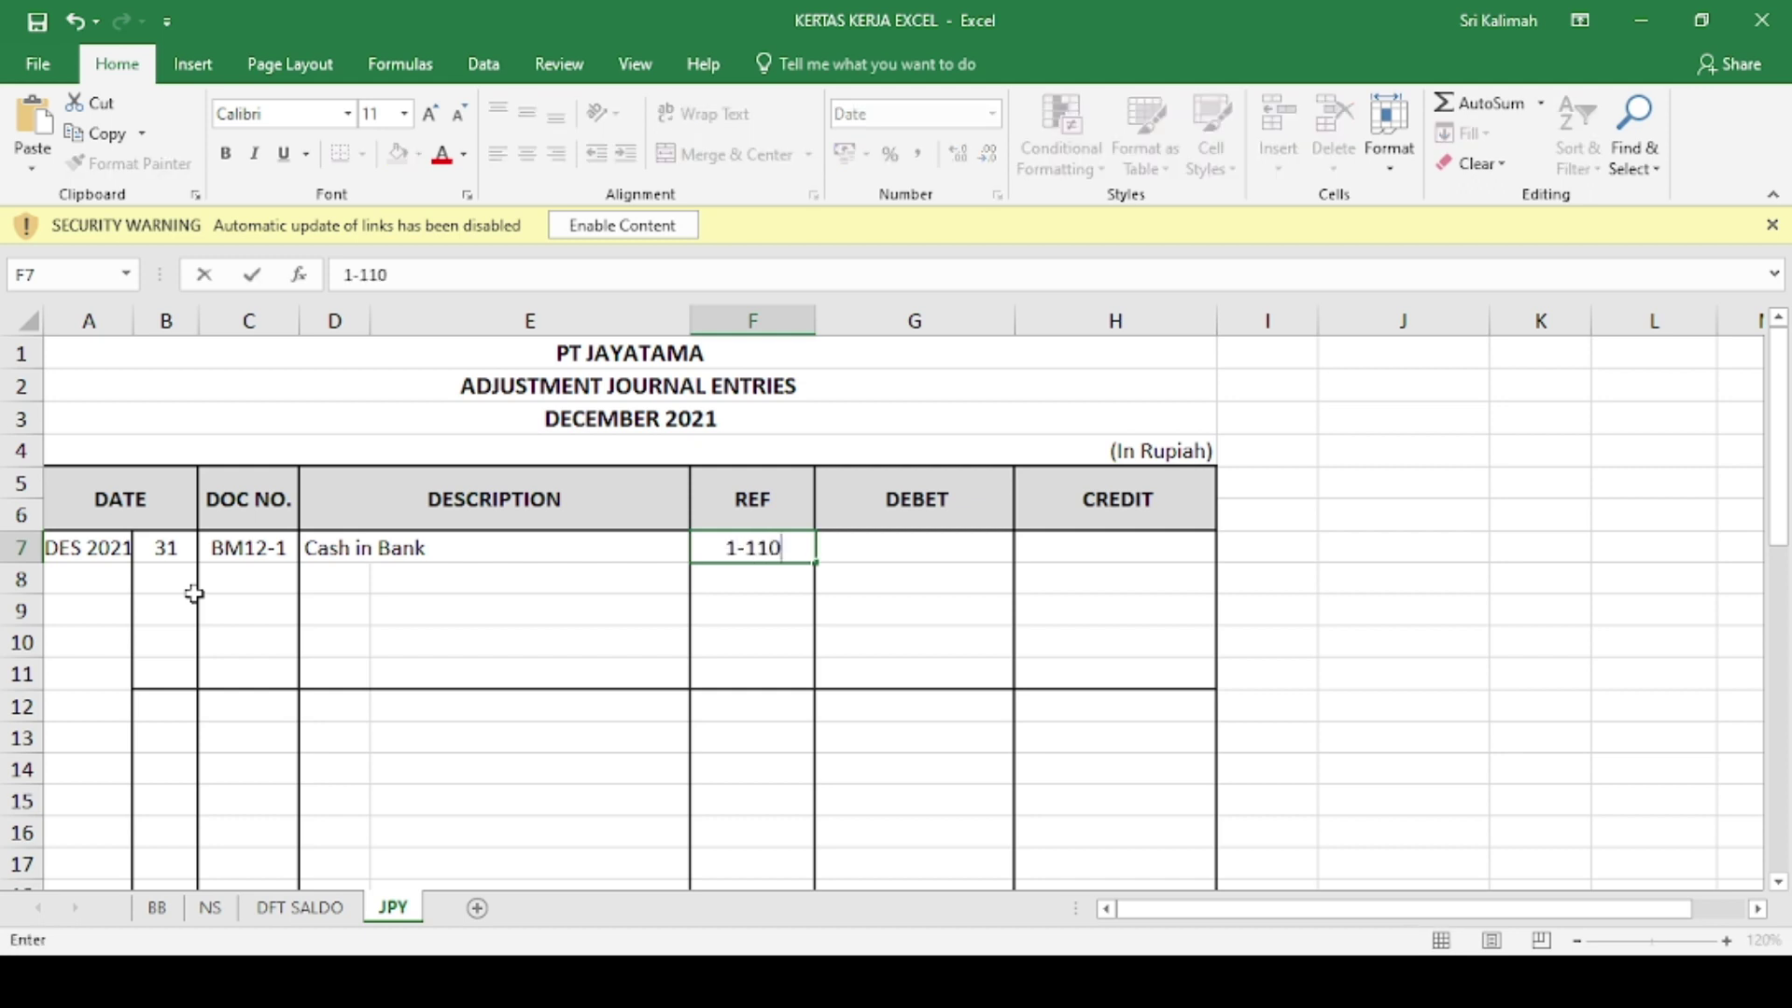
{"action": "type", "text": "1"}
{"action": "key", "text": "Tab"}
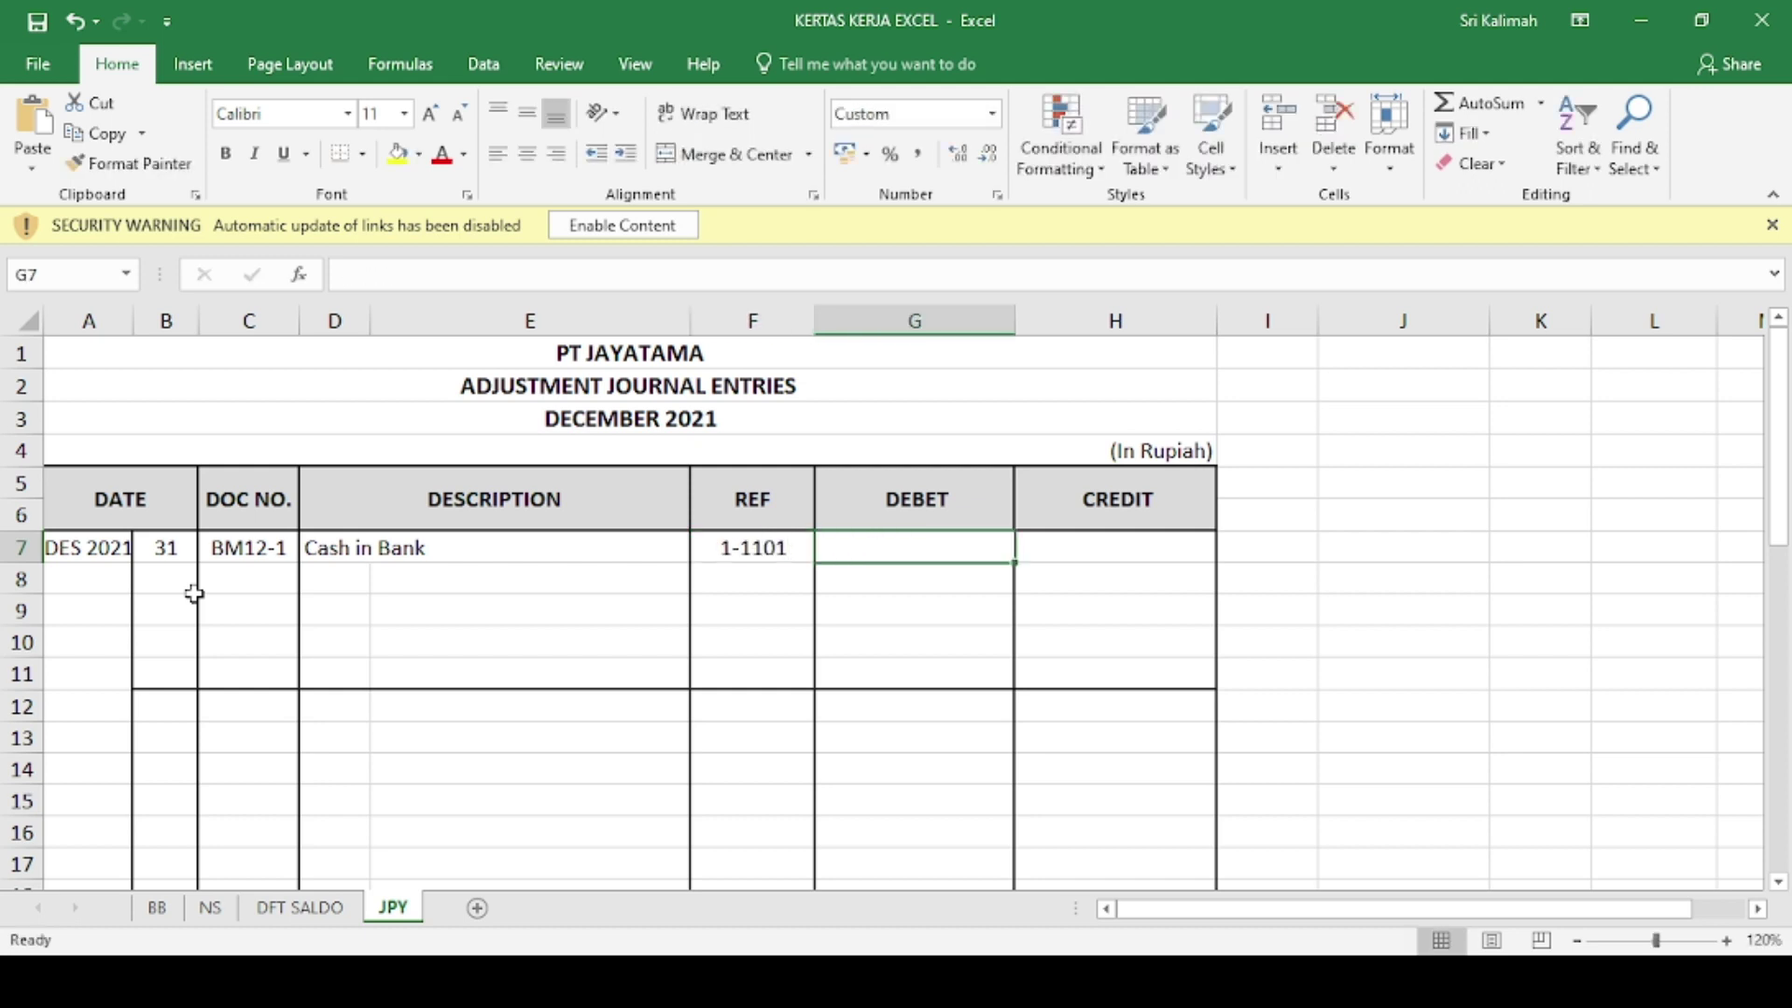
{"action": "type", "text": "1.060."}
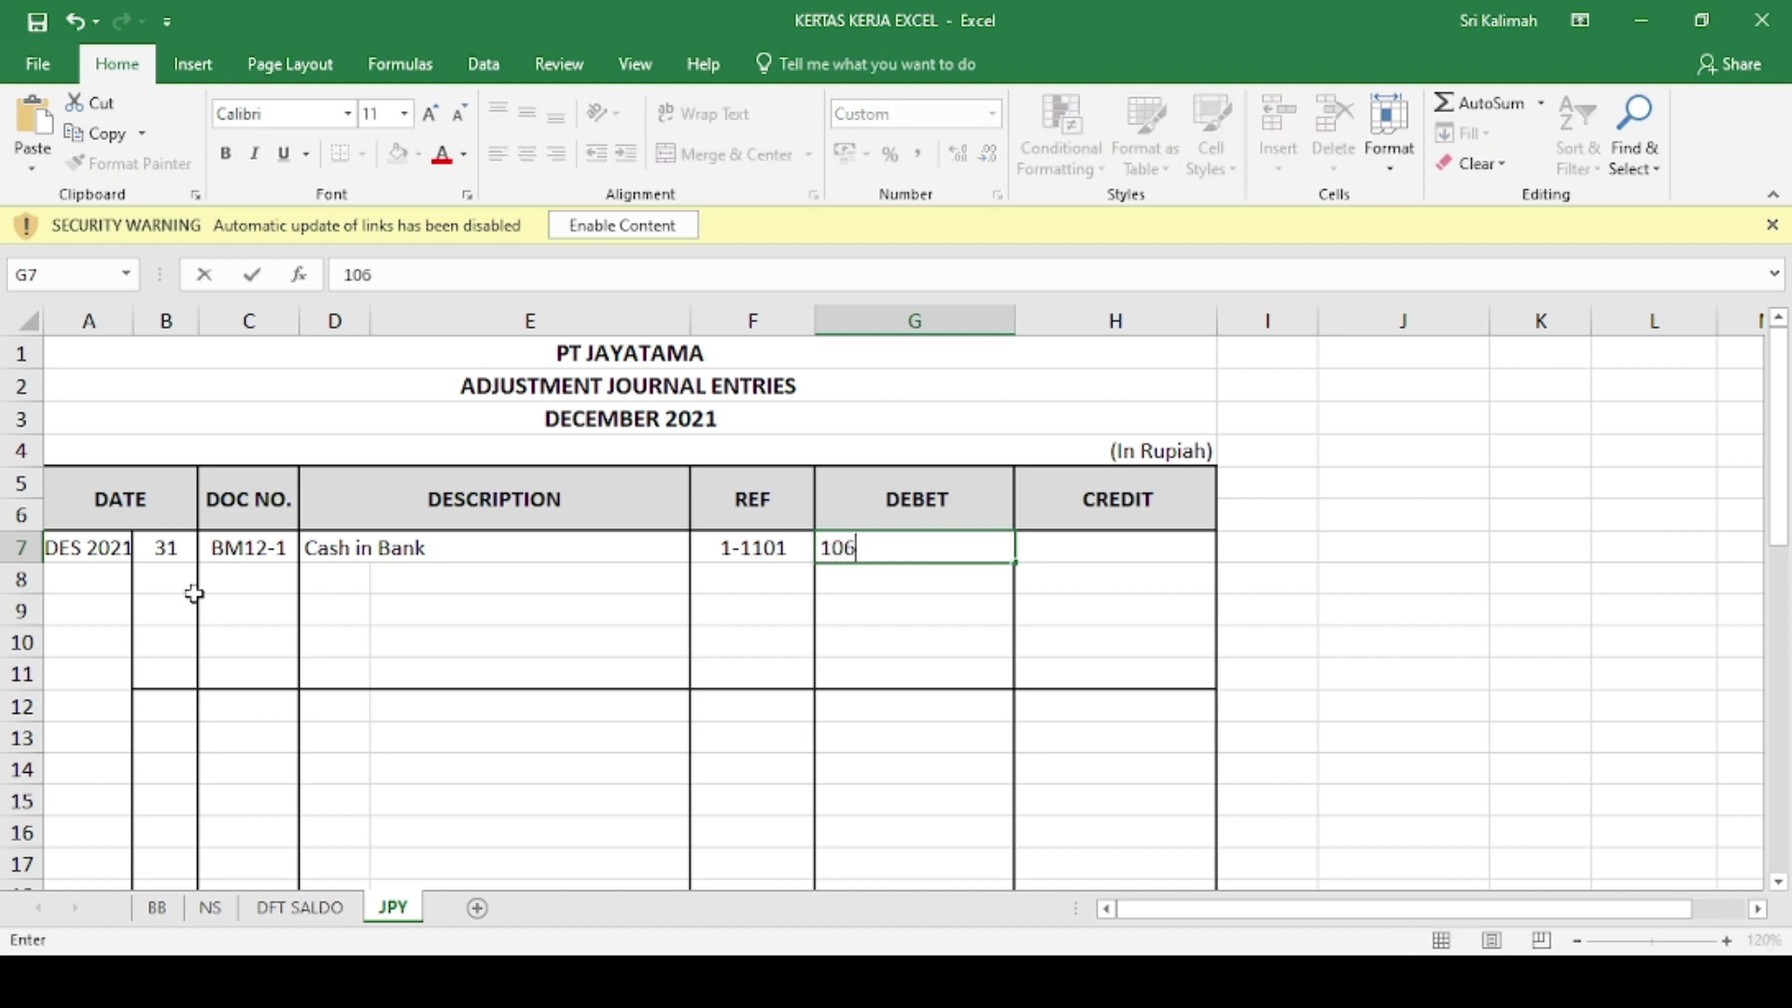
{"action": "type", "text": "660"}
{"action": "key", "text": "Return"}
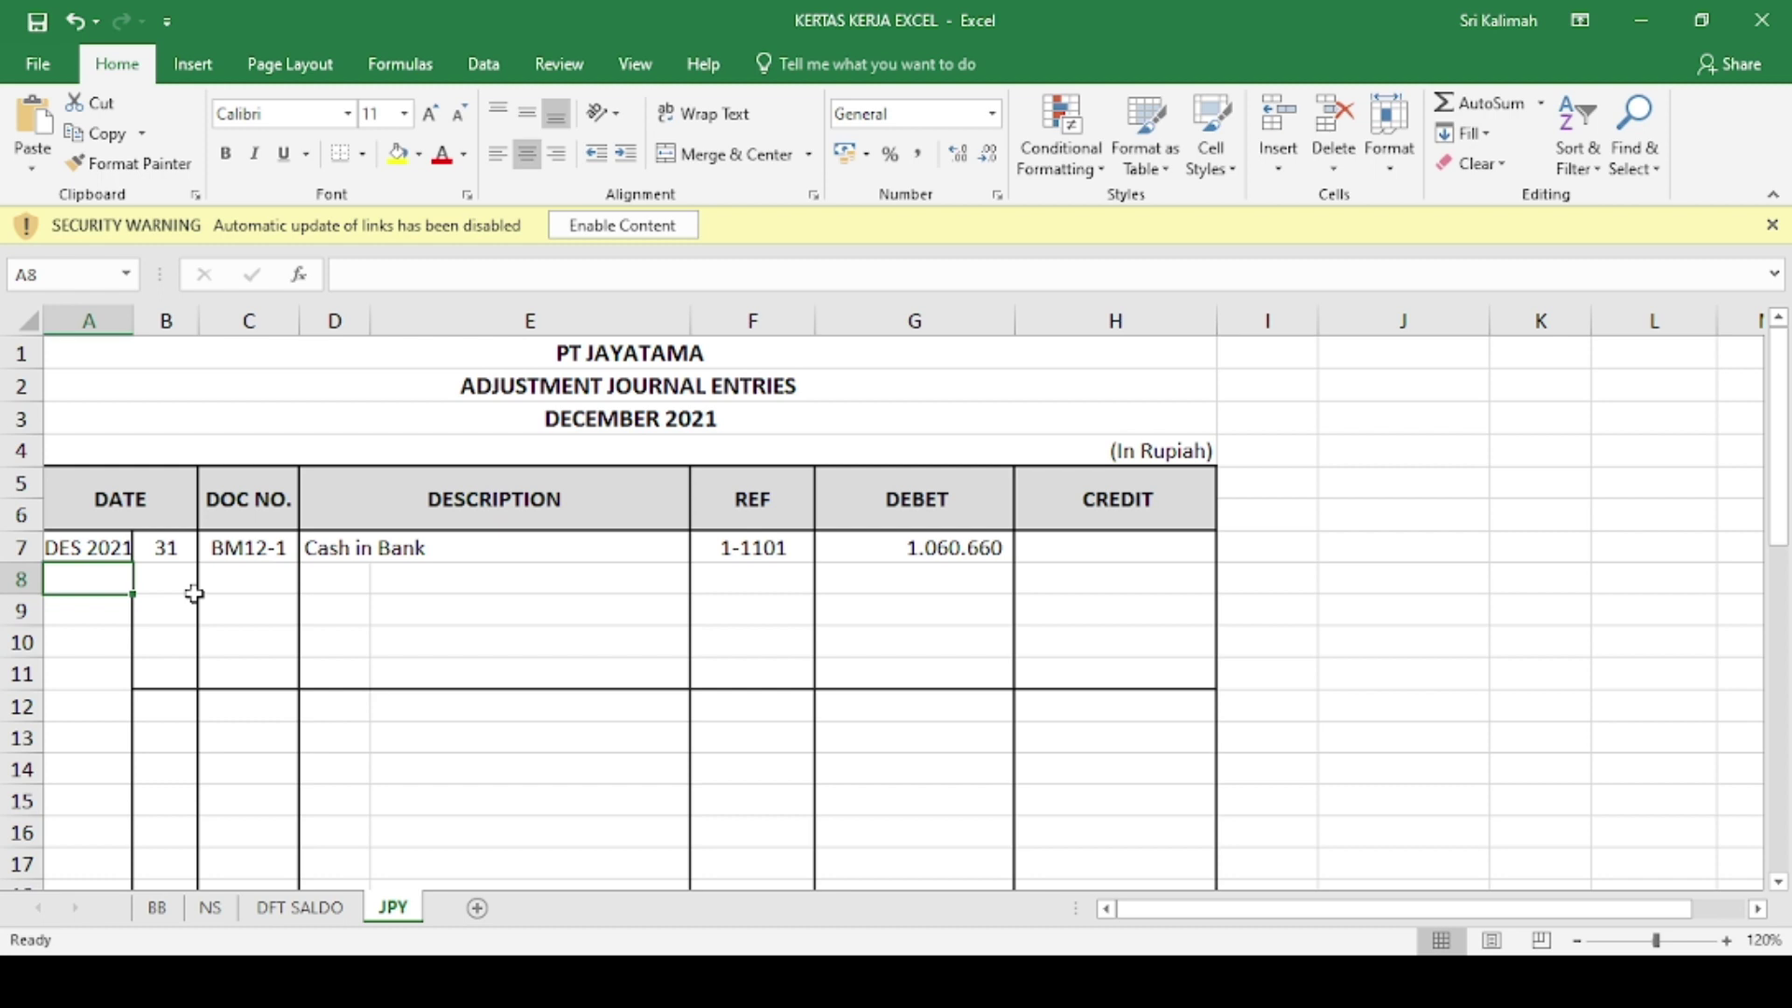
- Add Bank Charge in row 8 with reference 9-1100 and a debit of 60.700
{"action": "left_click", "coordinate": [236, 586]}
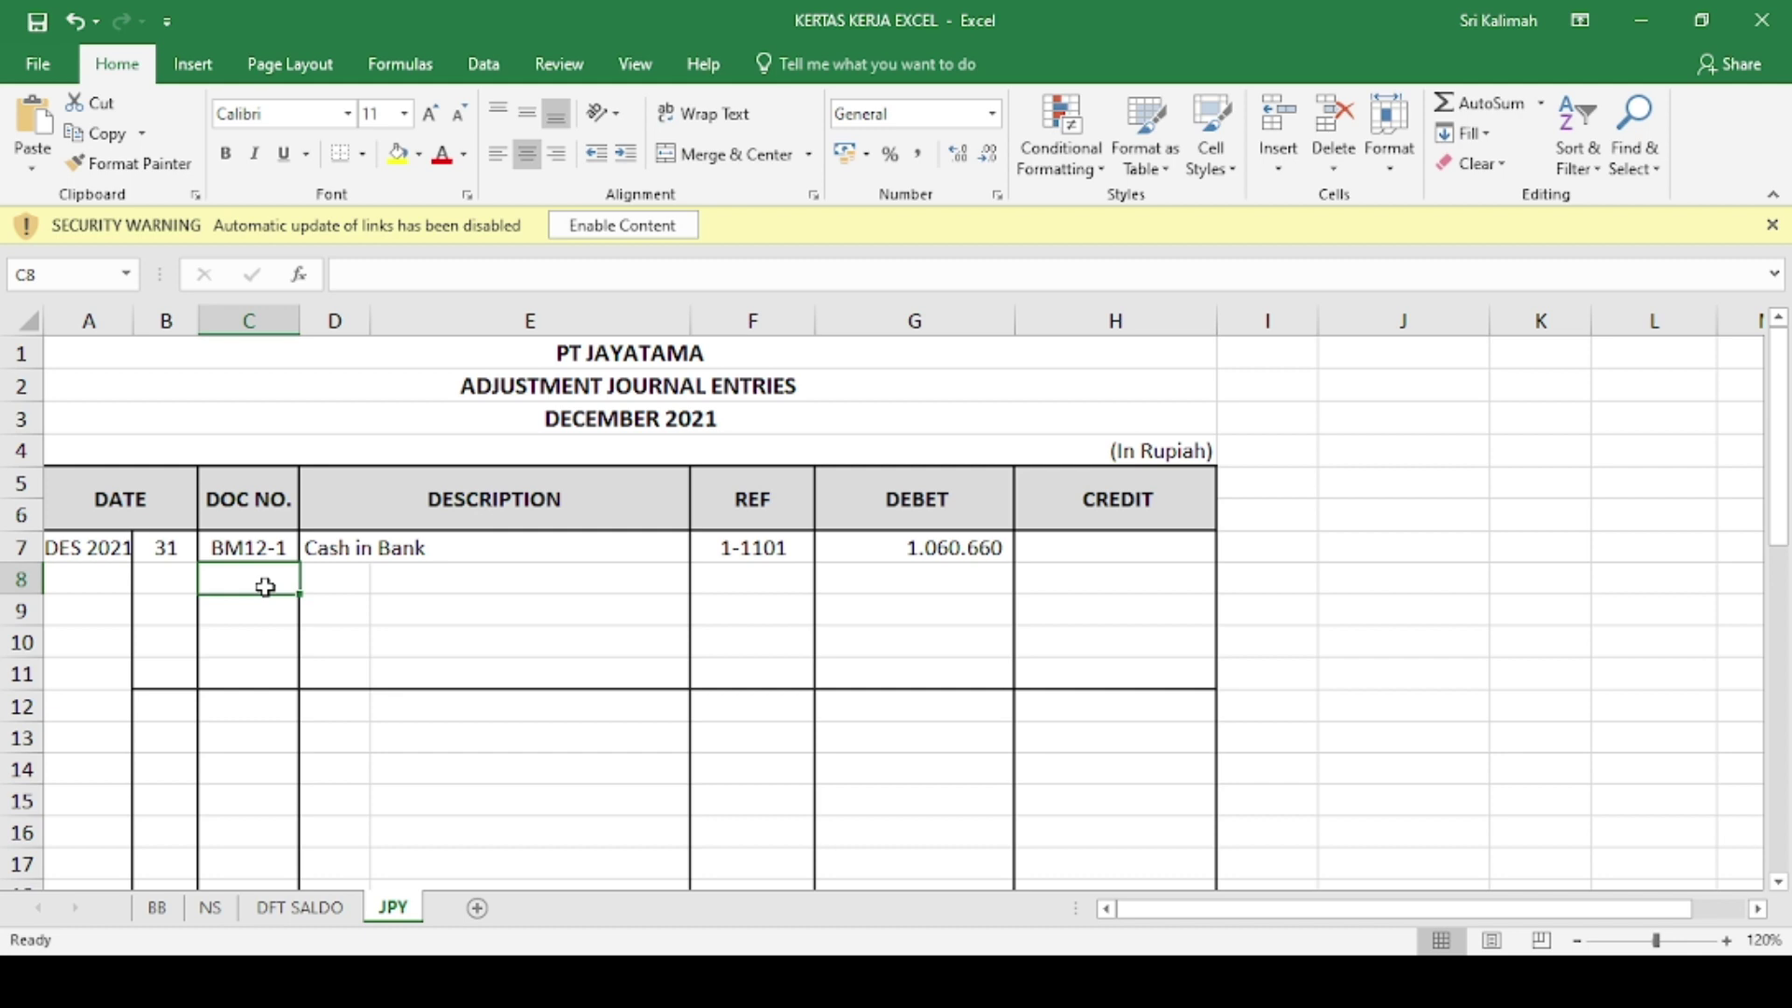
{"action": "left_click", "coordinate": [352, 583]}
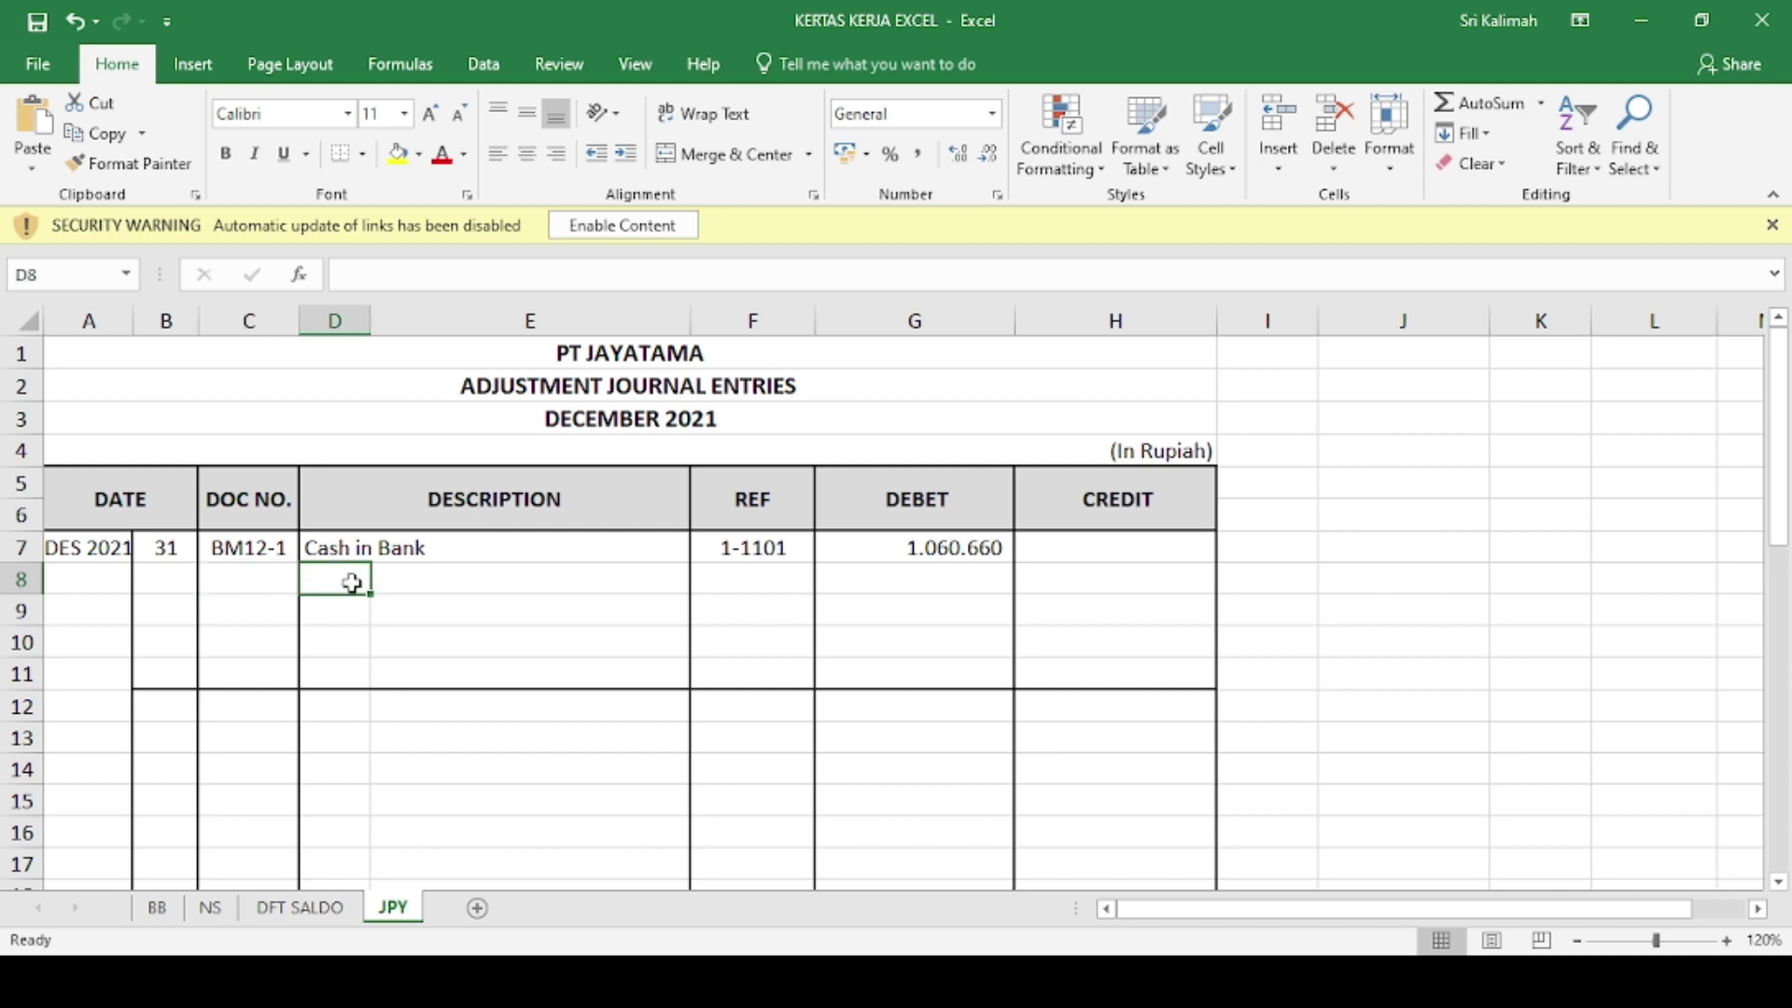
{"action": "type", "text": "Bank"}
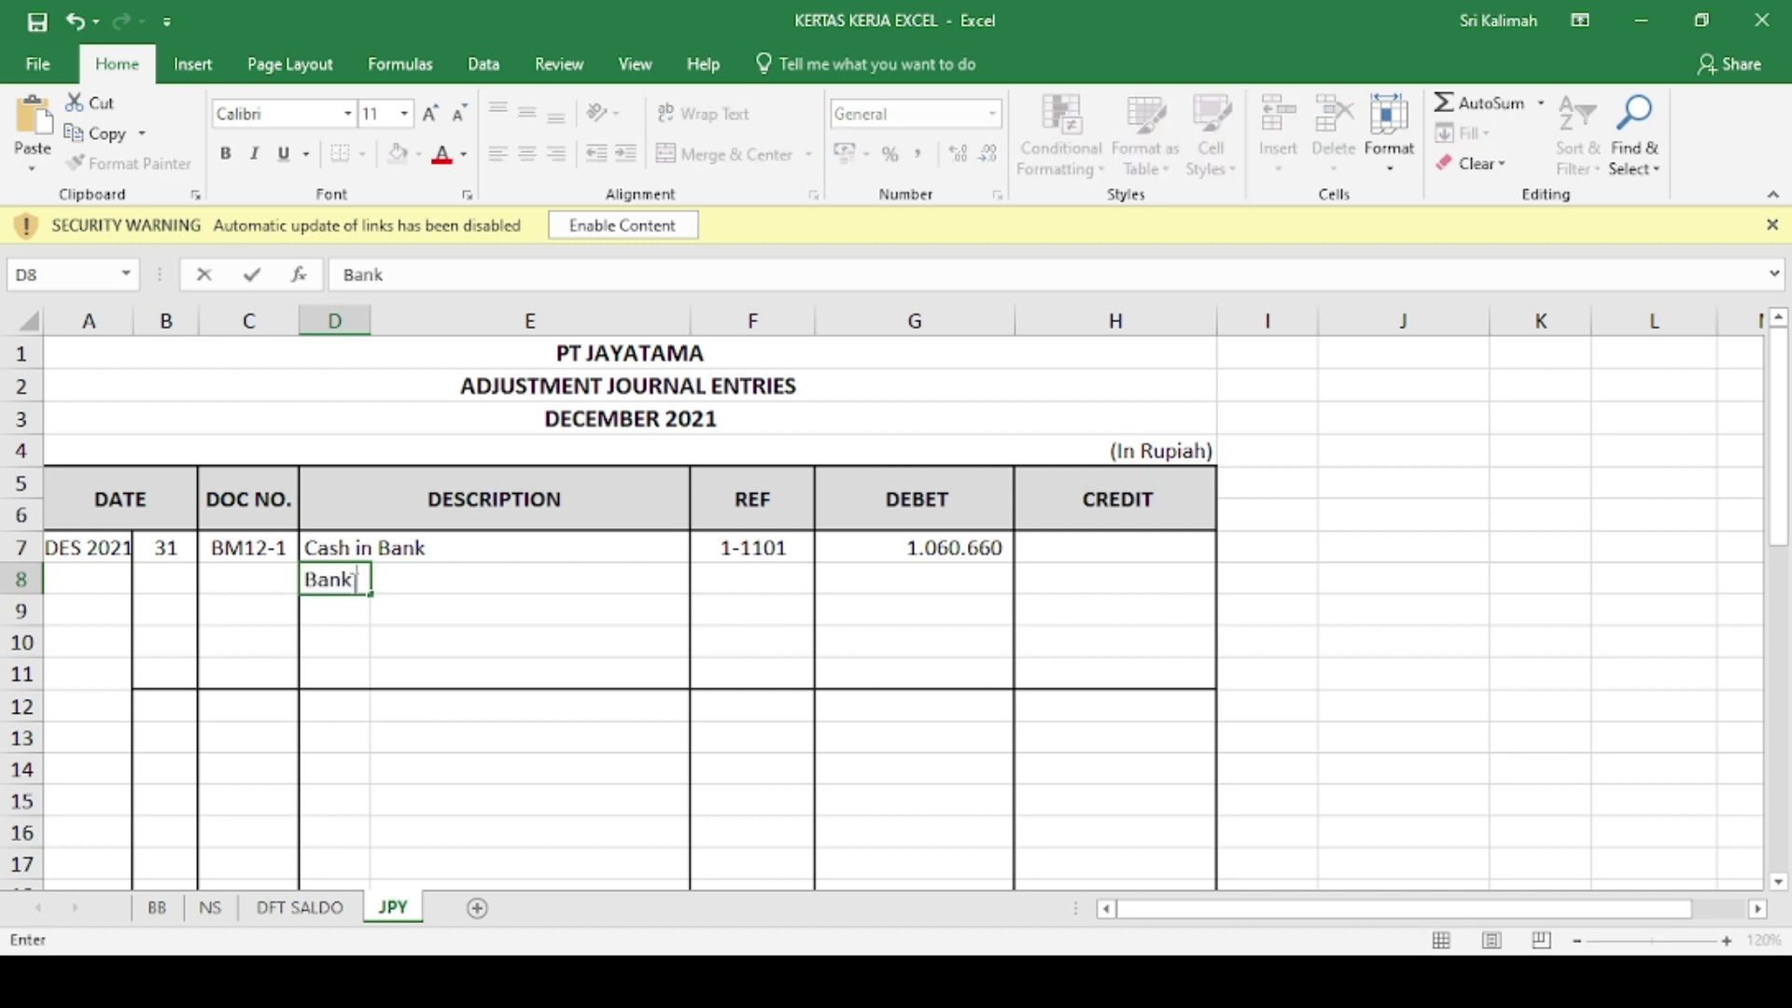
{"action": "type", "text": " Charge"}
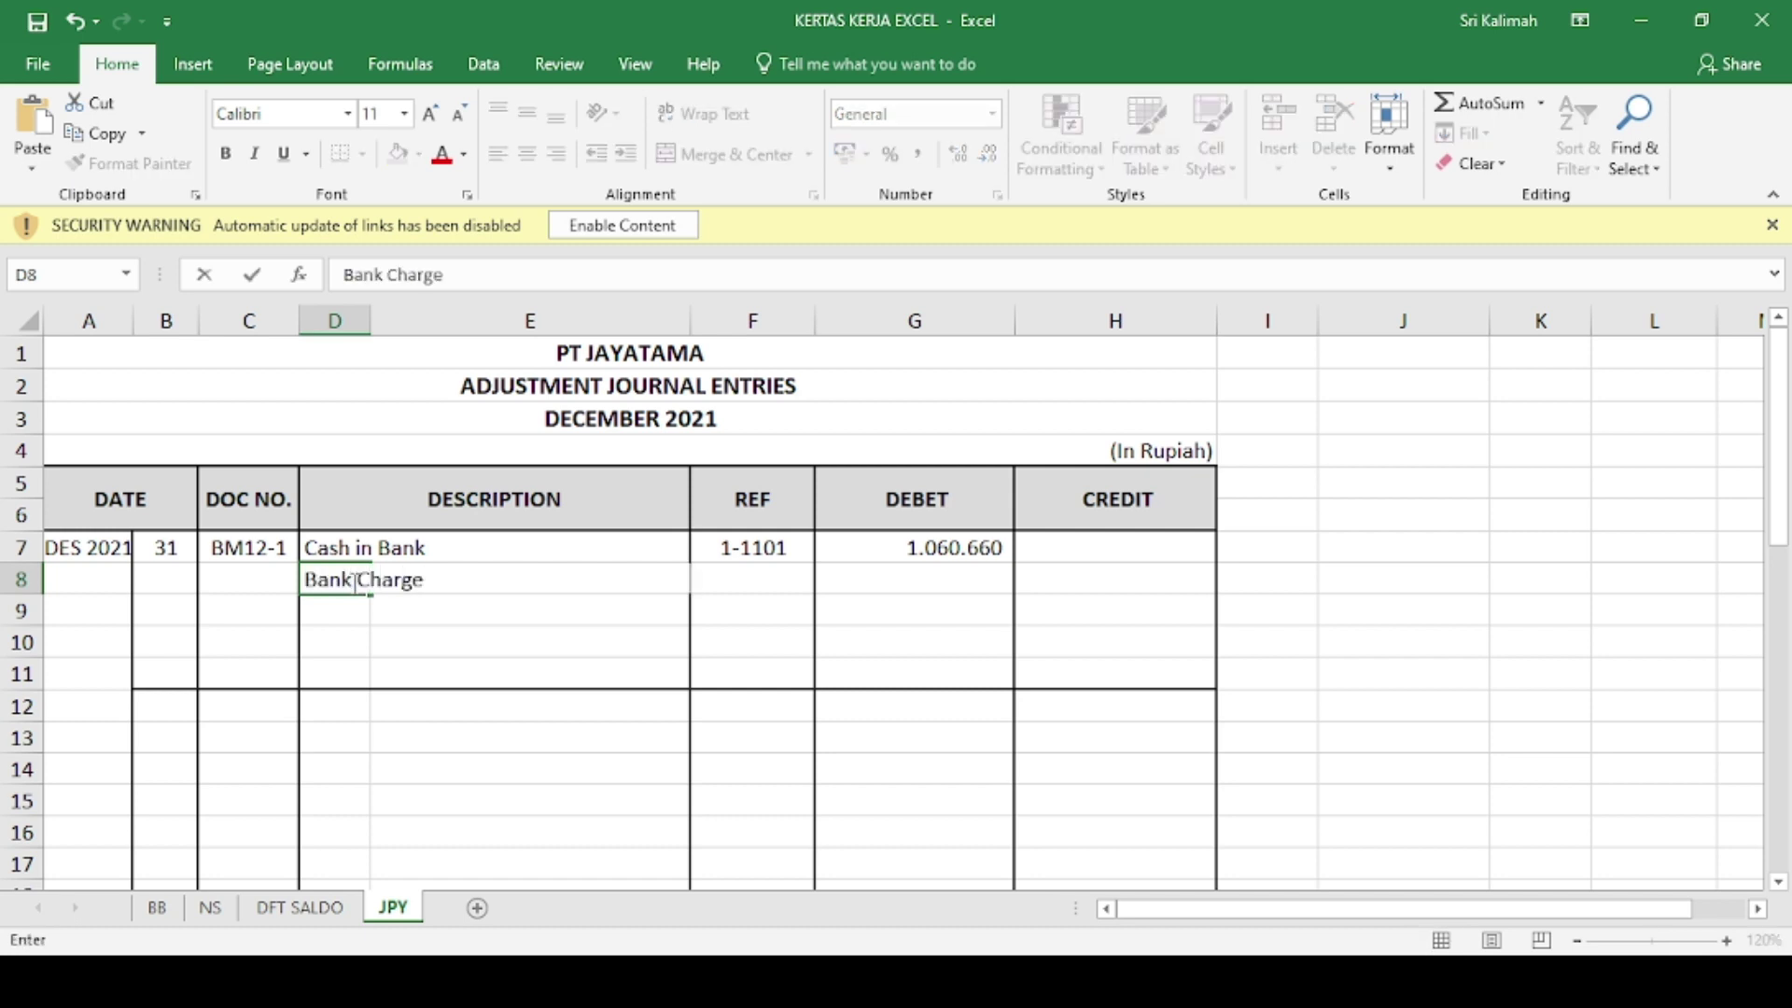
{"action": "key", "text": "Tab"}
{"action": "key", "text": "Tab"}
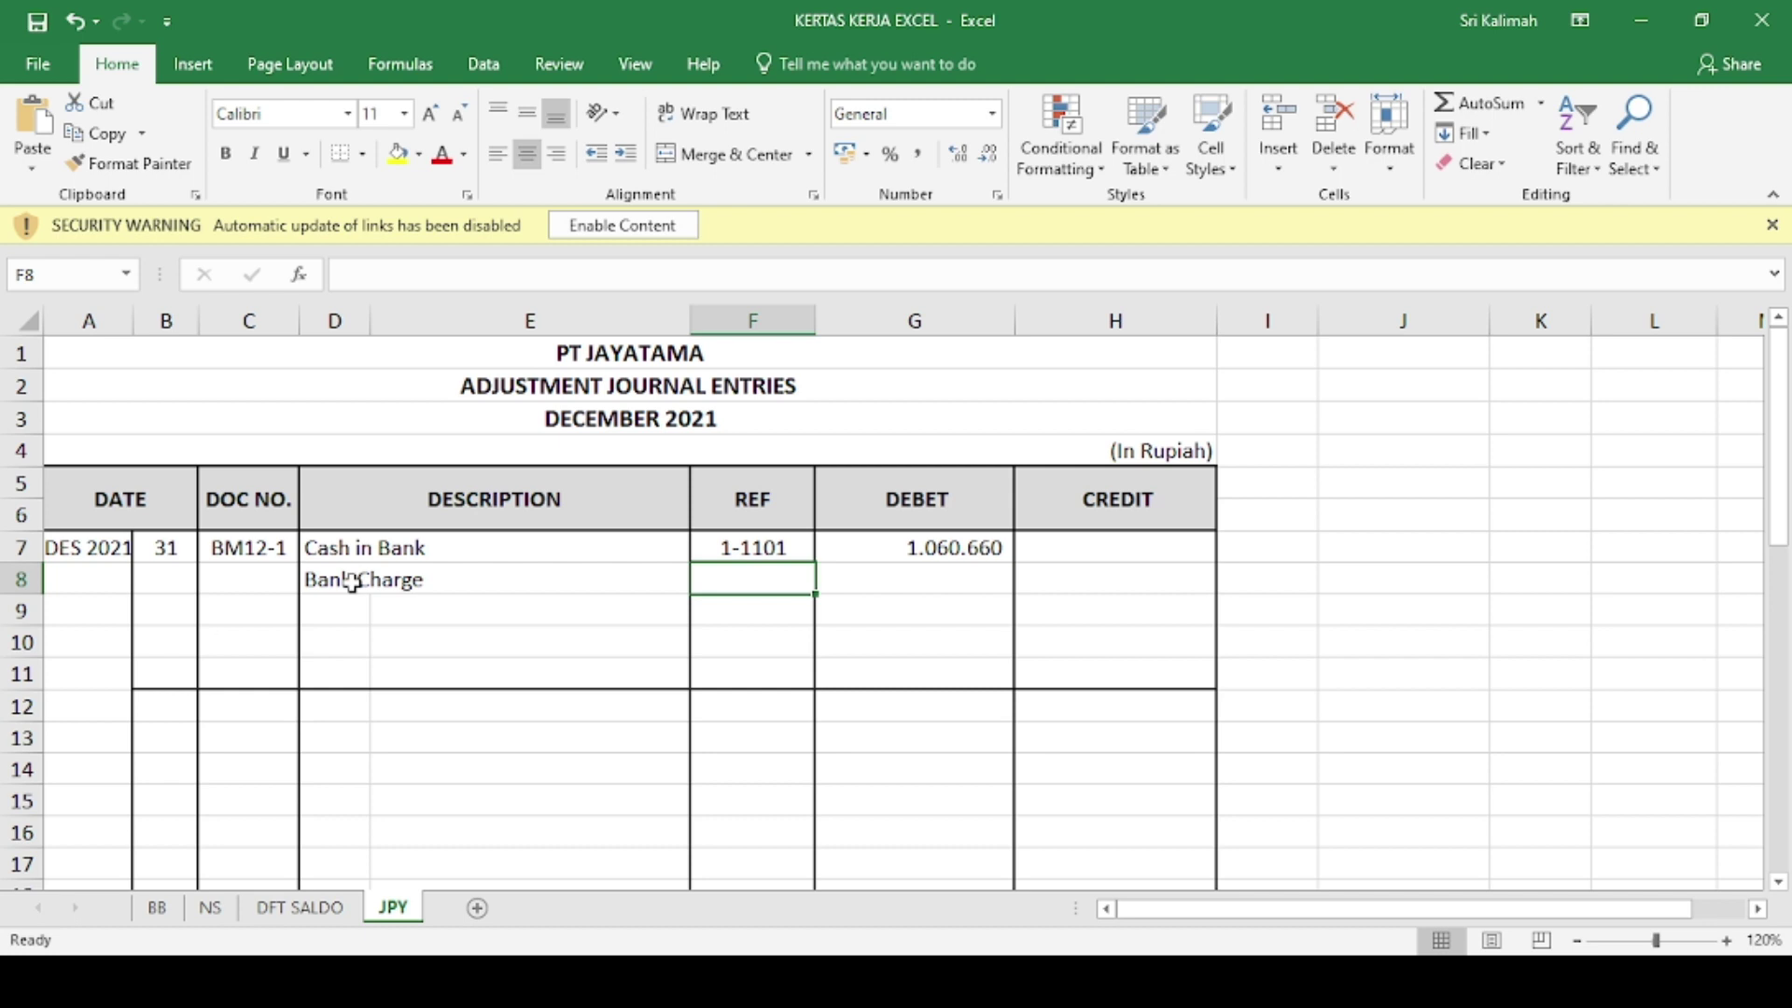
{"action": "type", "text": "9-"}
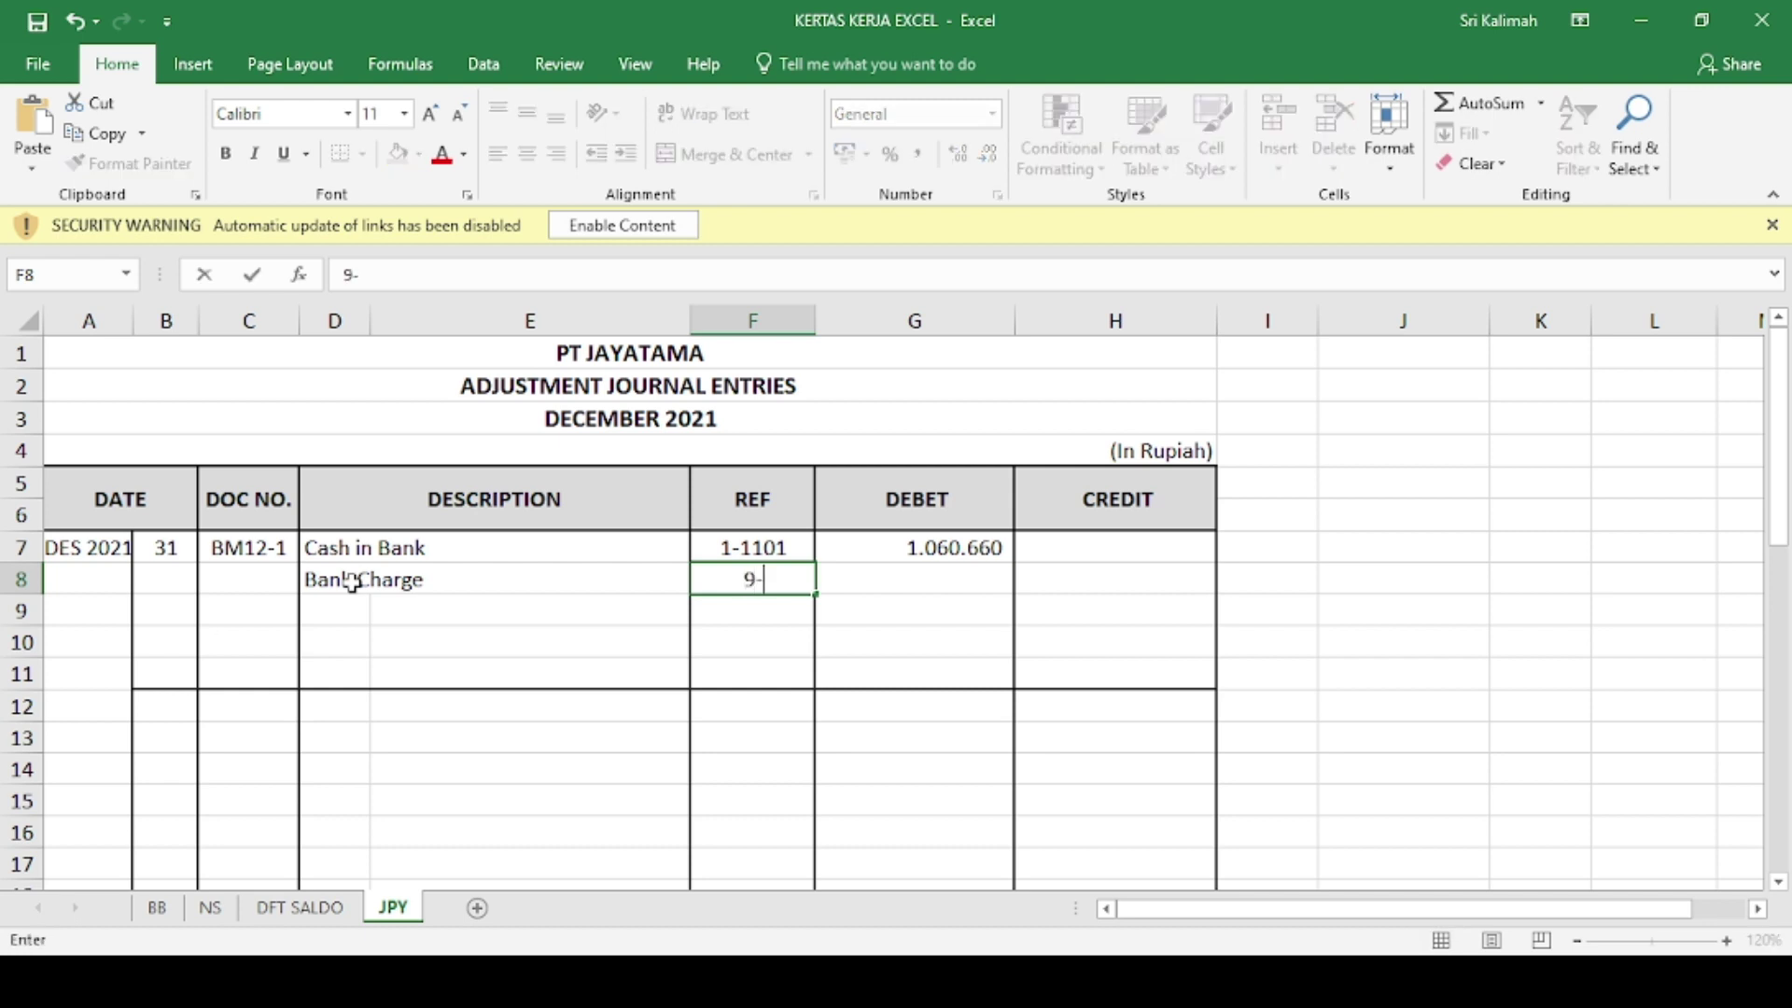
{"action": "type", "text": "1100"}
{"action": "key", "text": "Tab"}
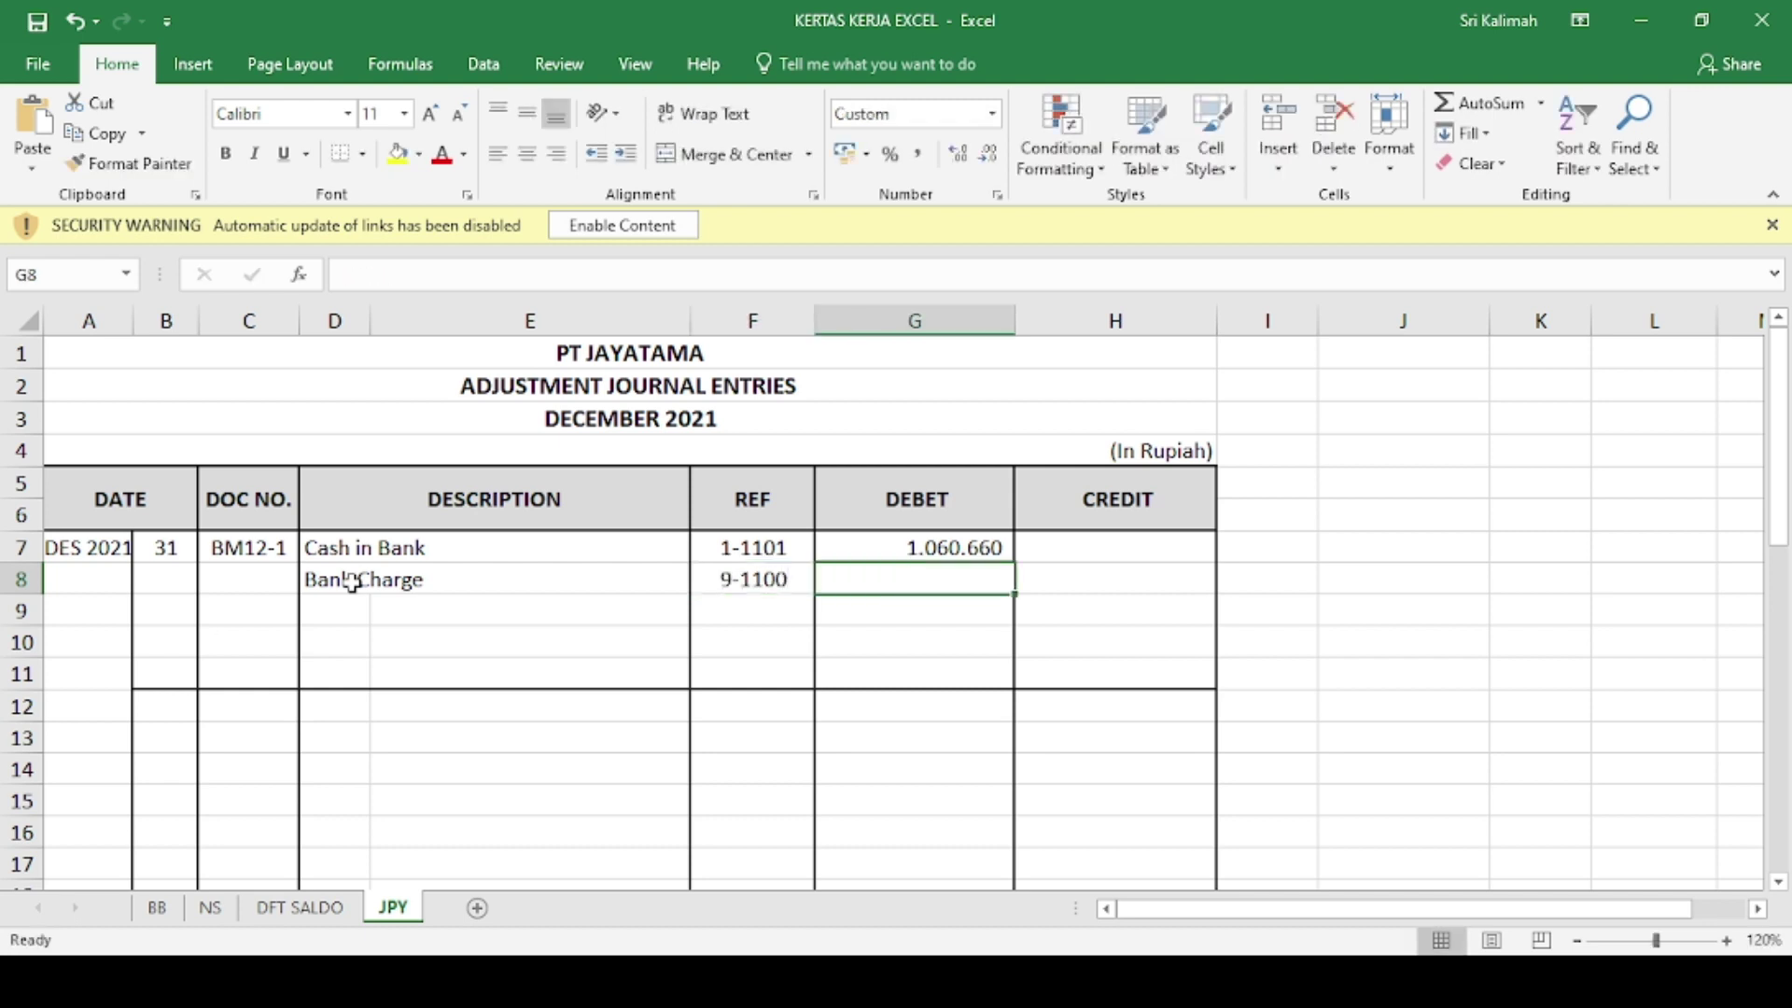
{"action": "type", "text": "60700"}
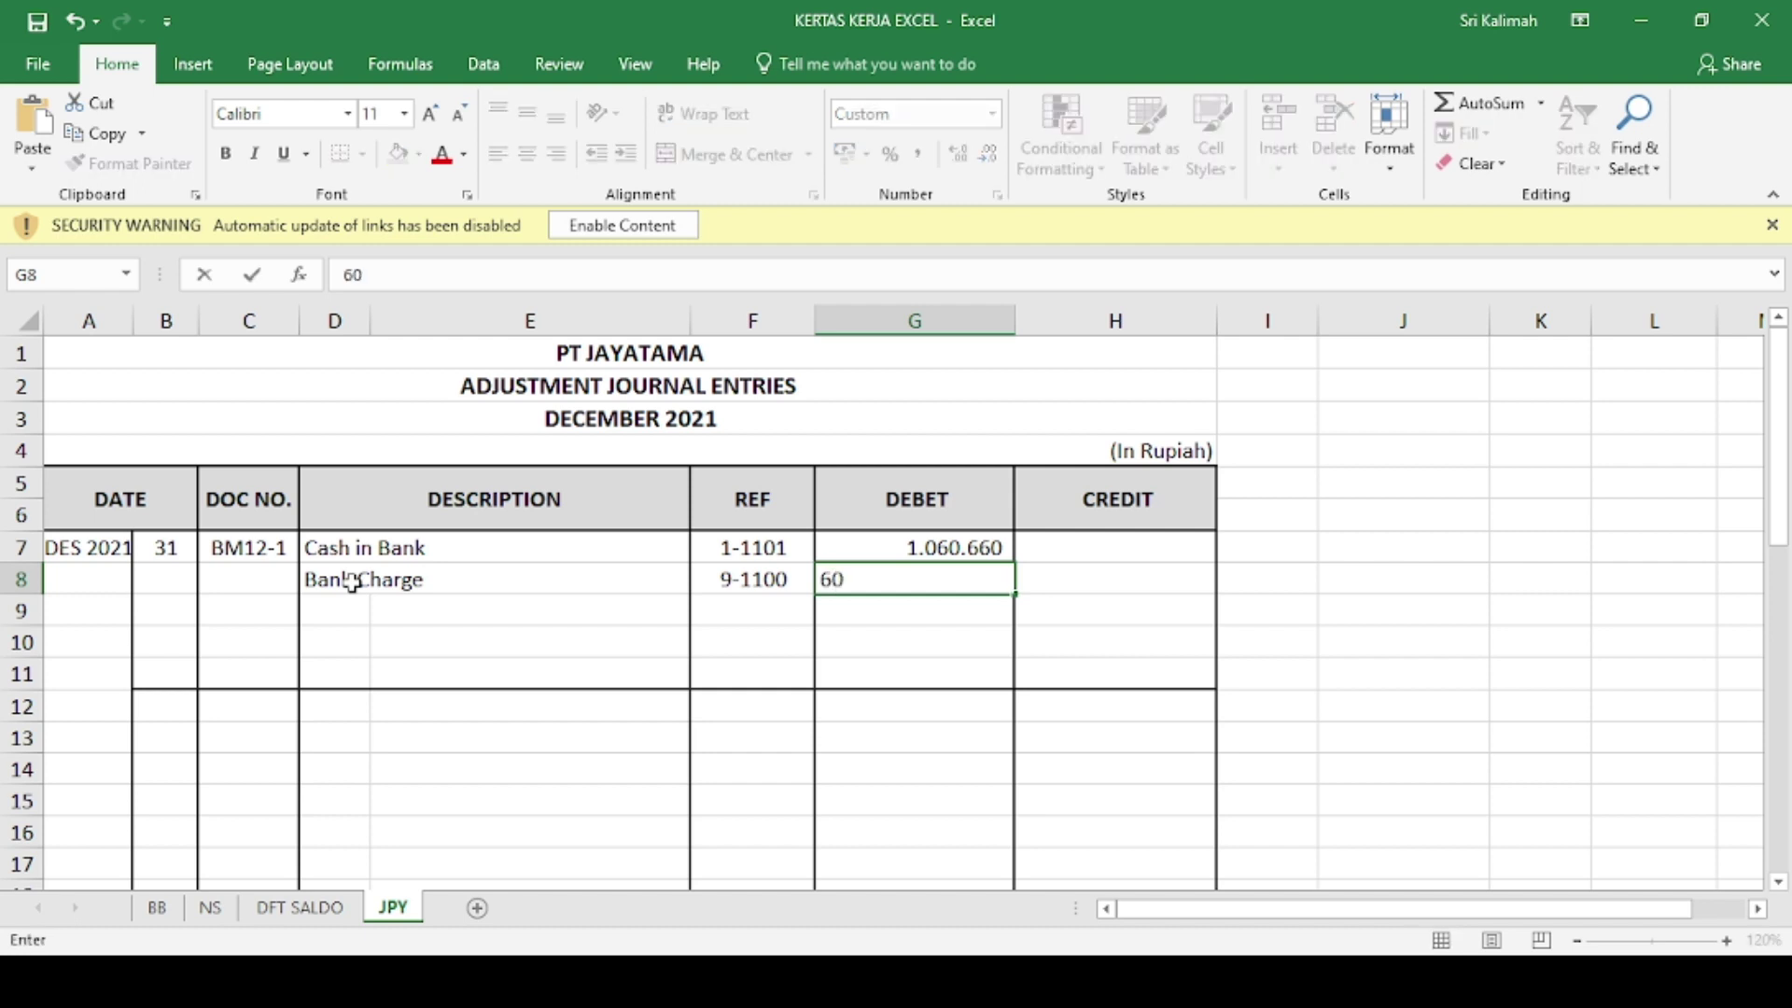
{"action": "key", "text": "Return"}
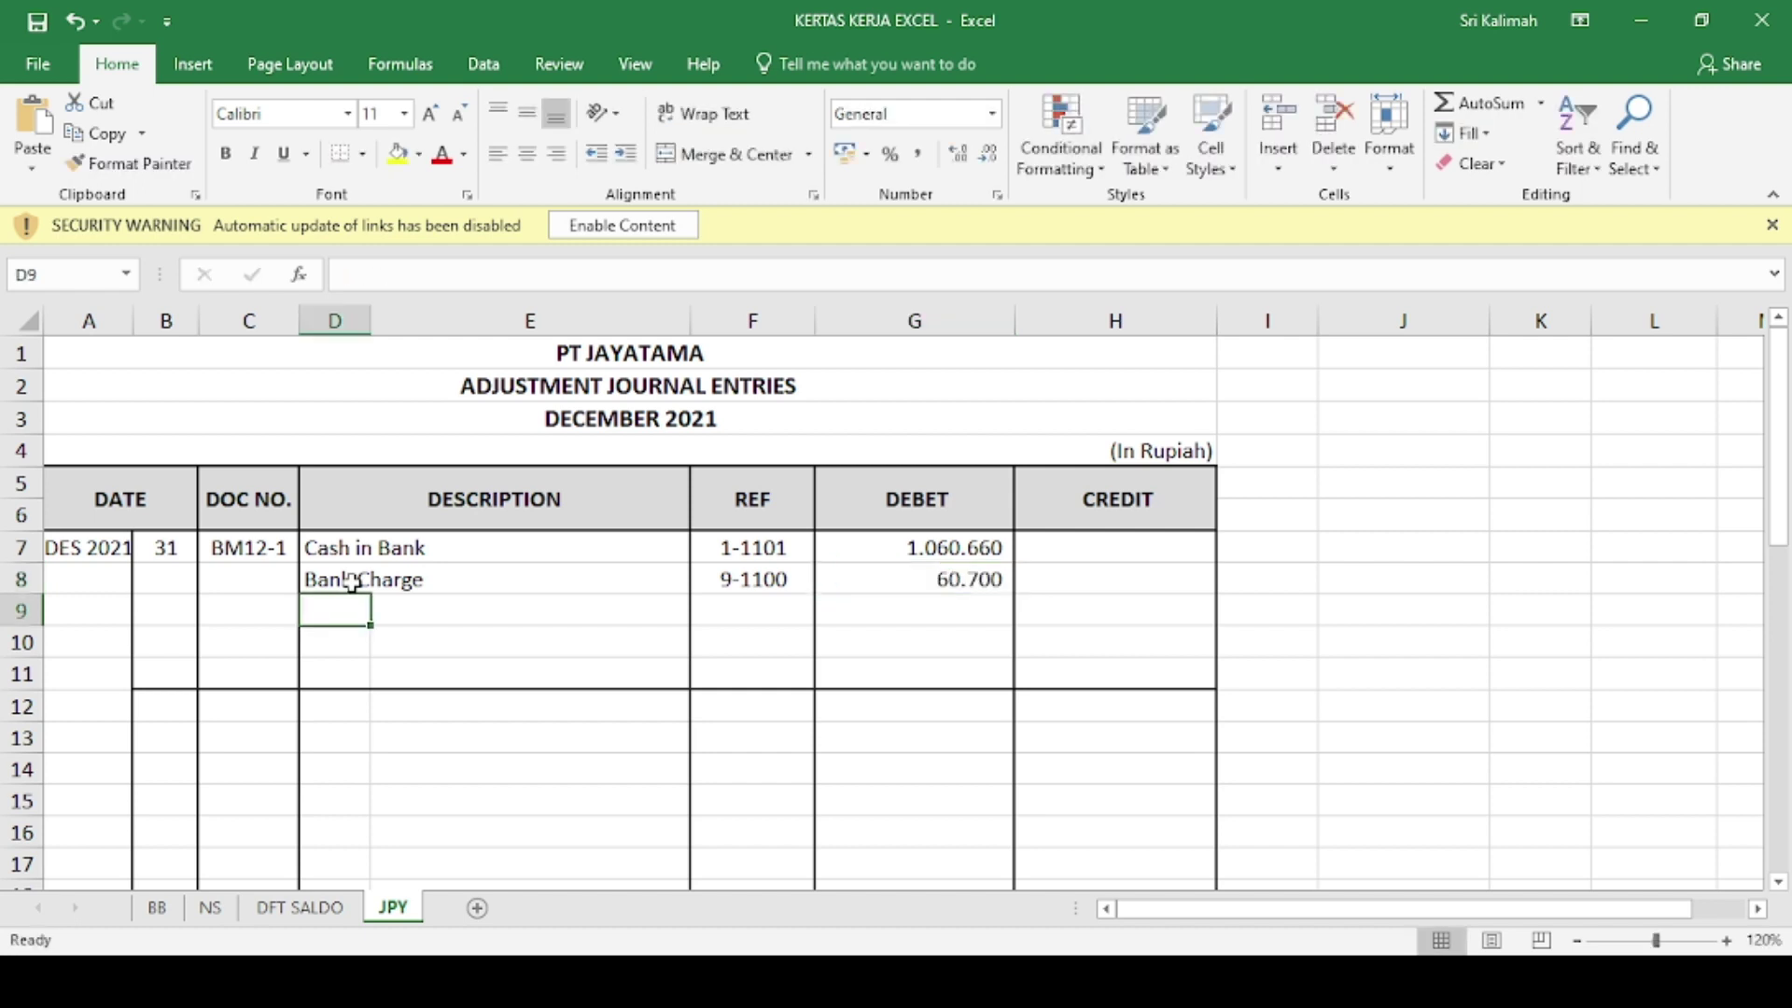
- Add Income Tax Expense in row 9 with reference 9-1300 and a debit of 280.340
{"action": "type", "text": "Inc"}
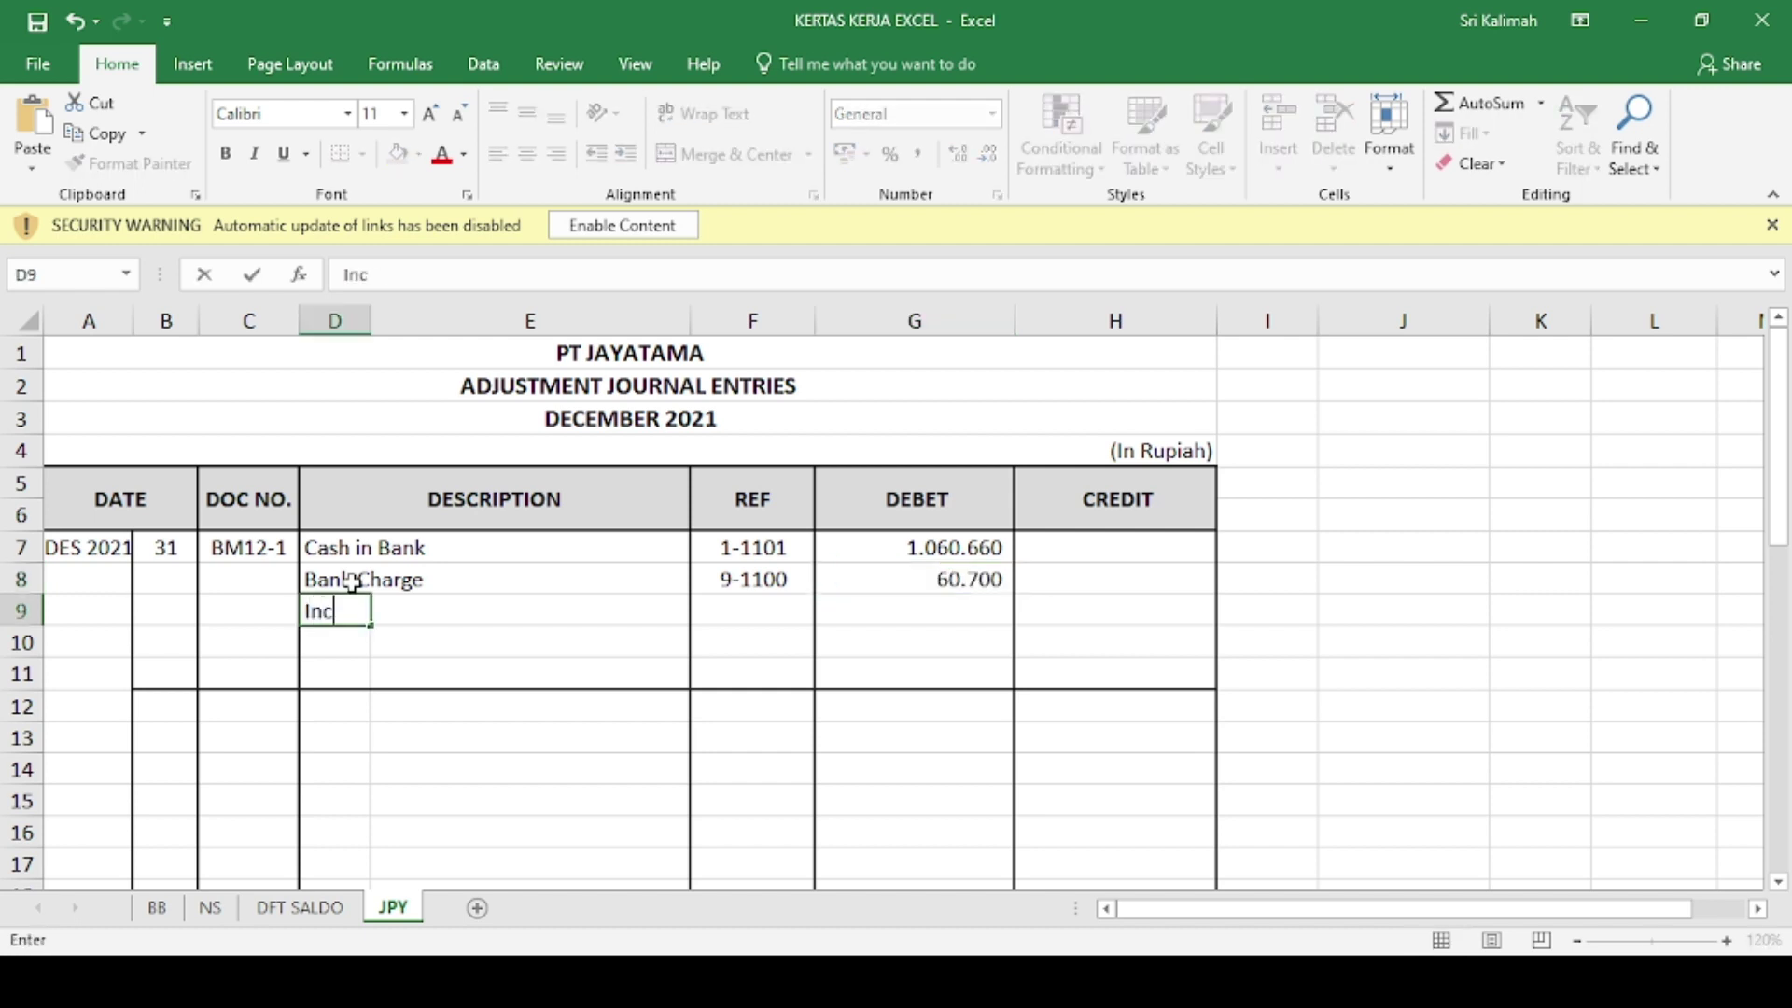
{"action": "type", "text": "ome Tax "}
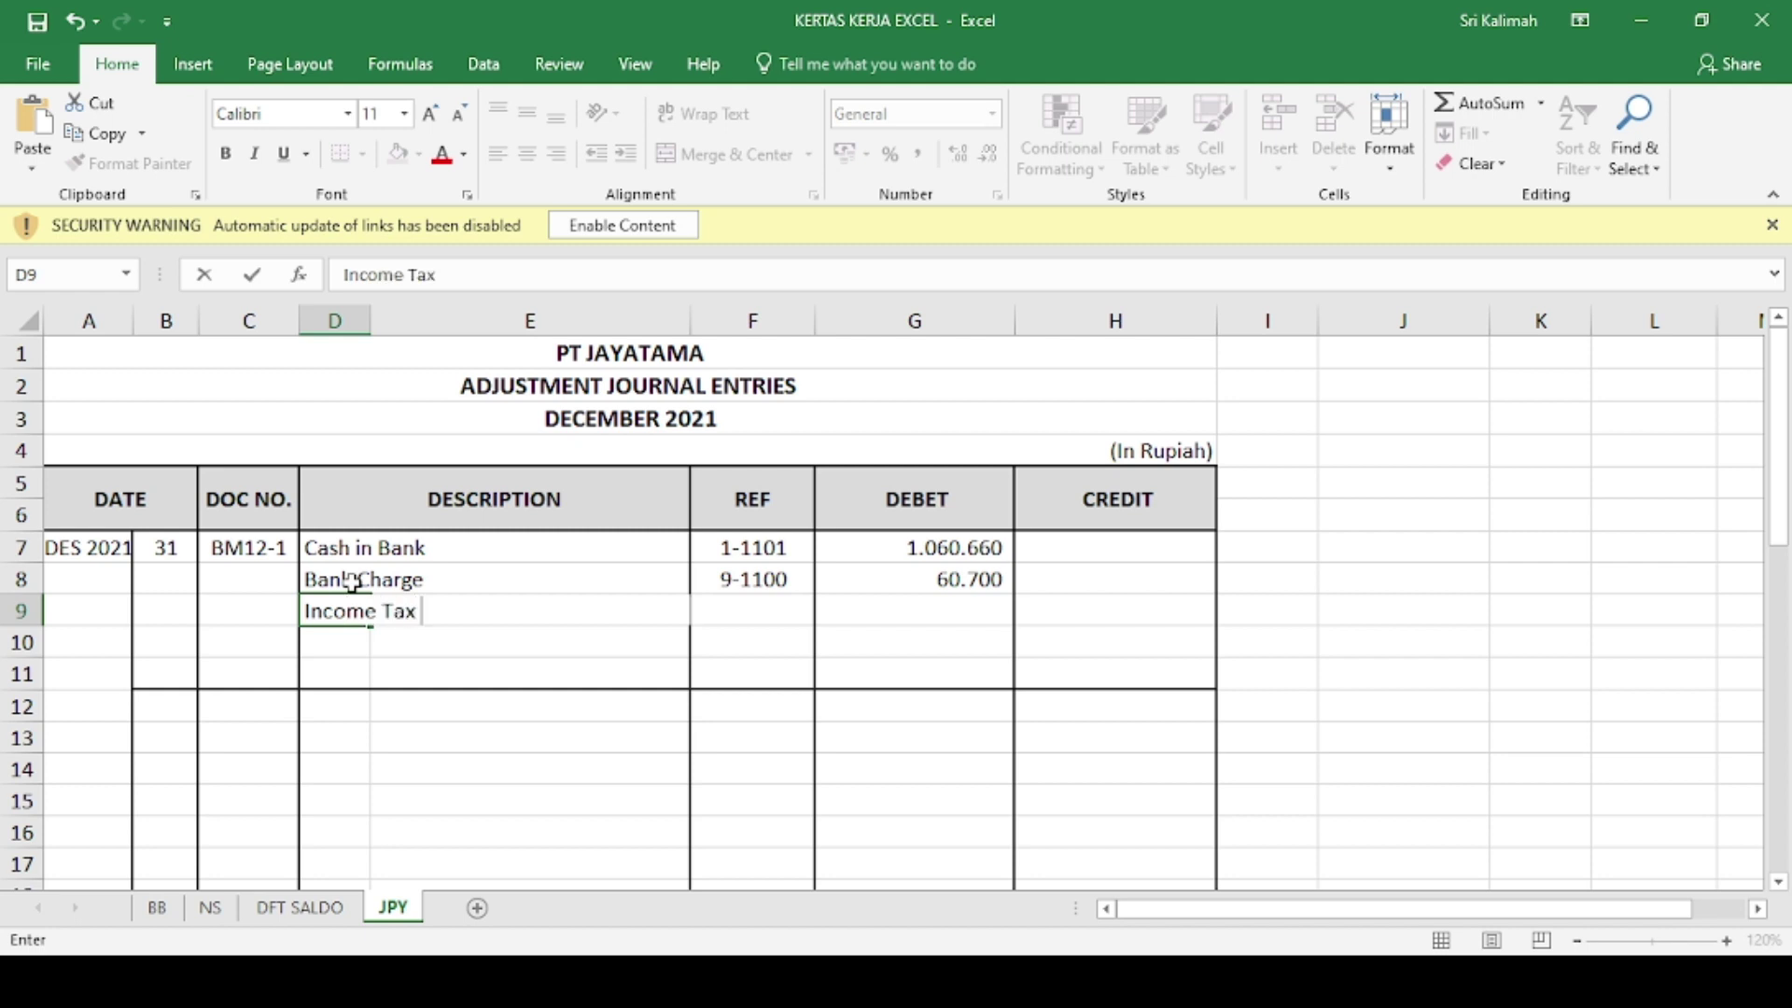
{"action": "type", "text": "Expense"}
{"action": "key", "text": "Tab"}
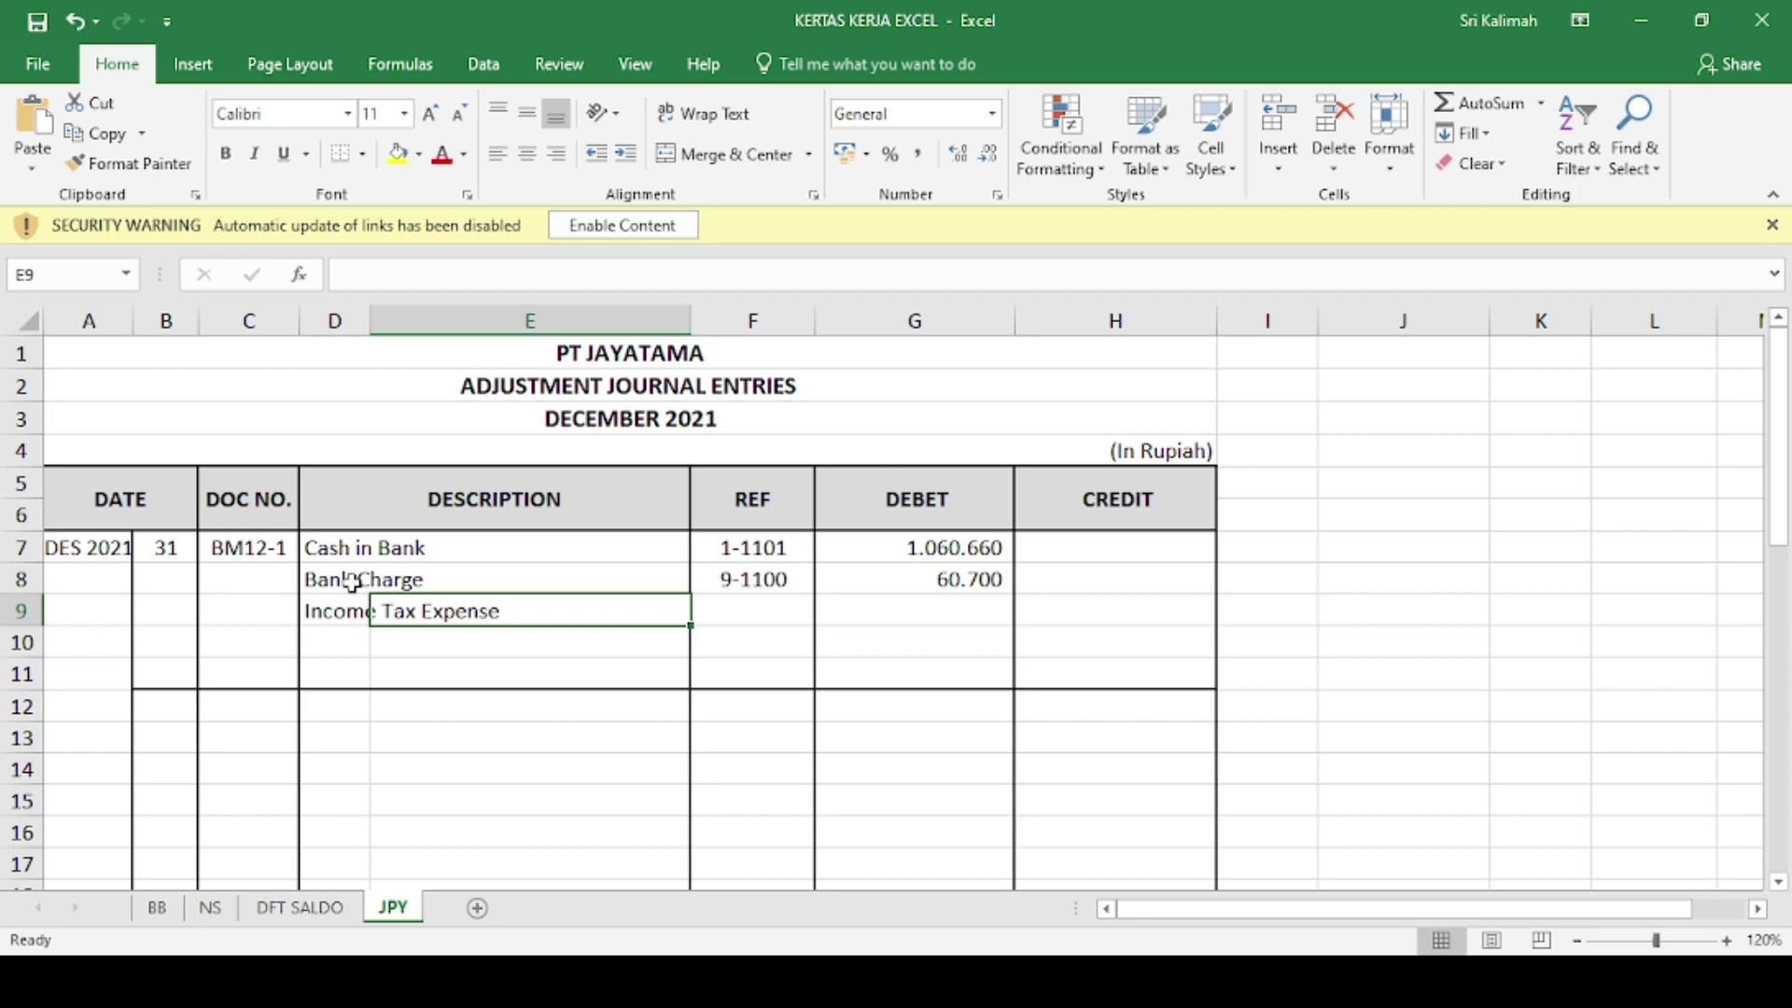
{"action": "key", "text": "Tab"}
{"action": "type", "text": "9-1300"}
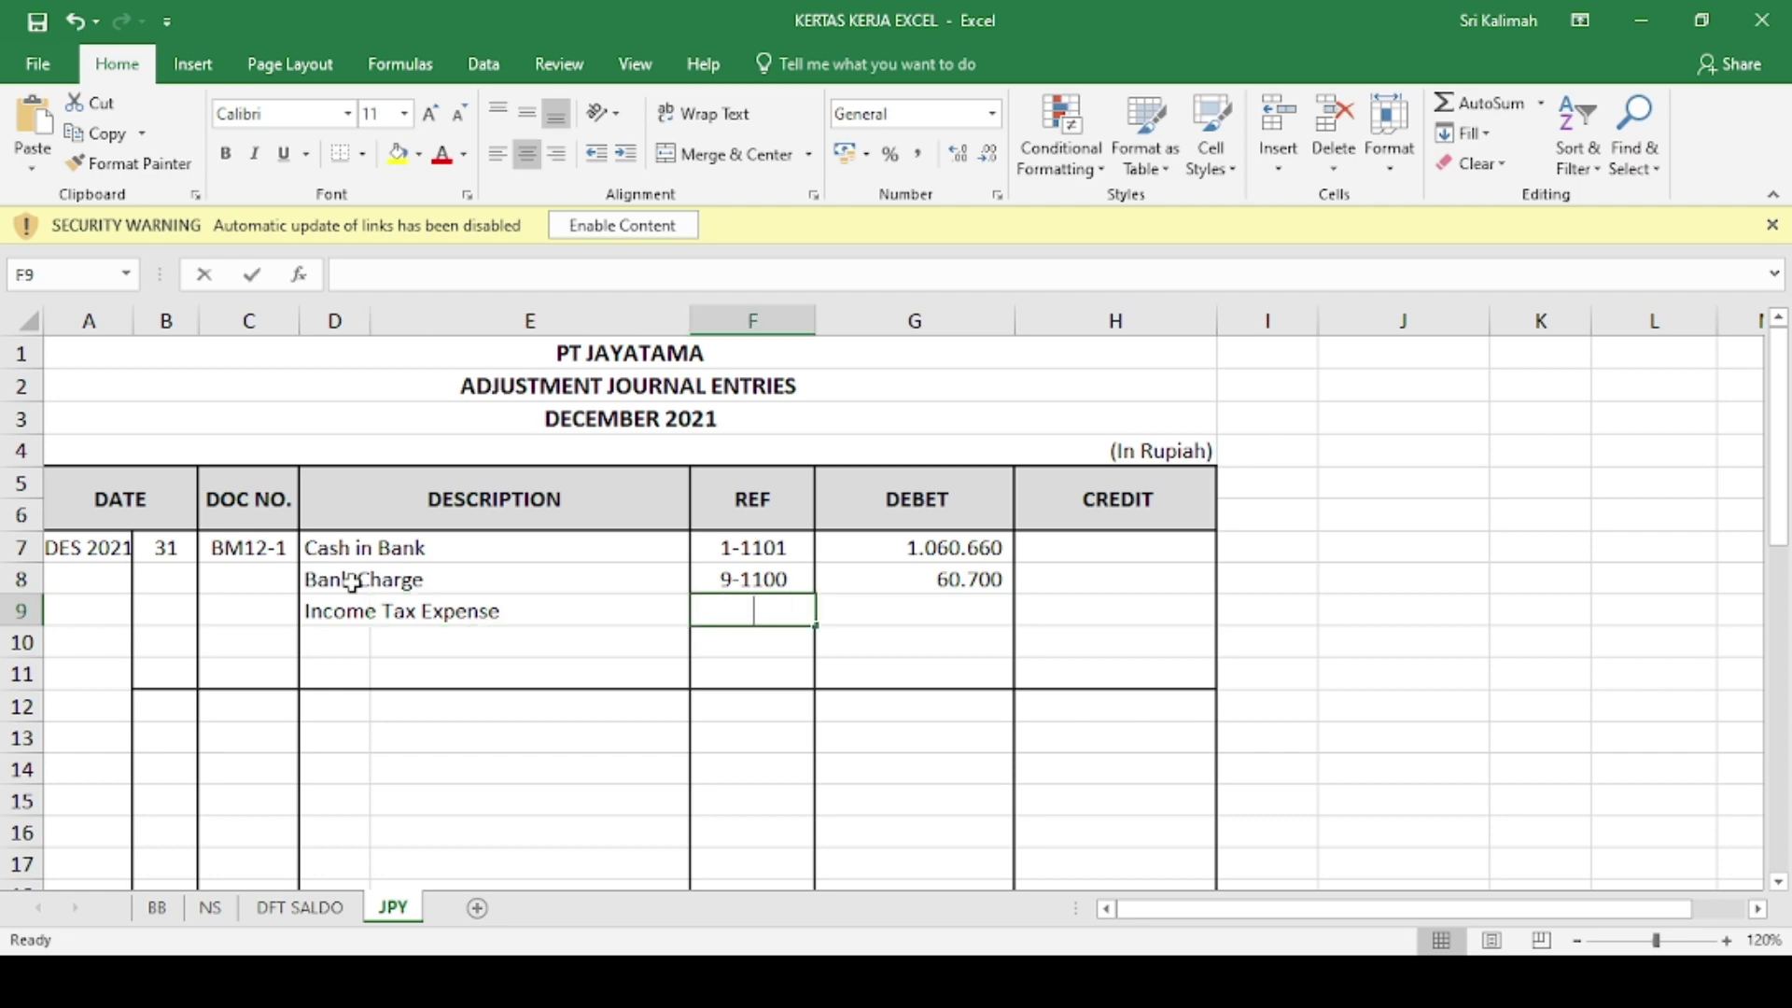
{"action": "key", "text": "Tab"}
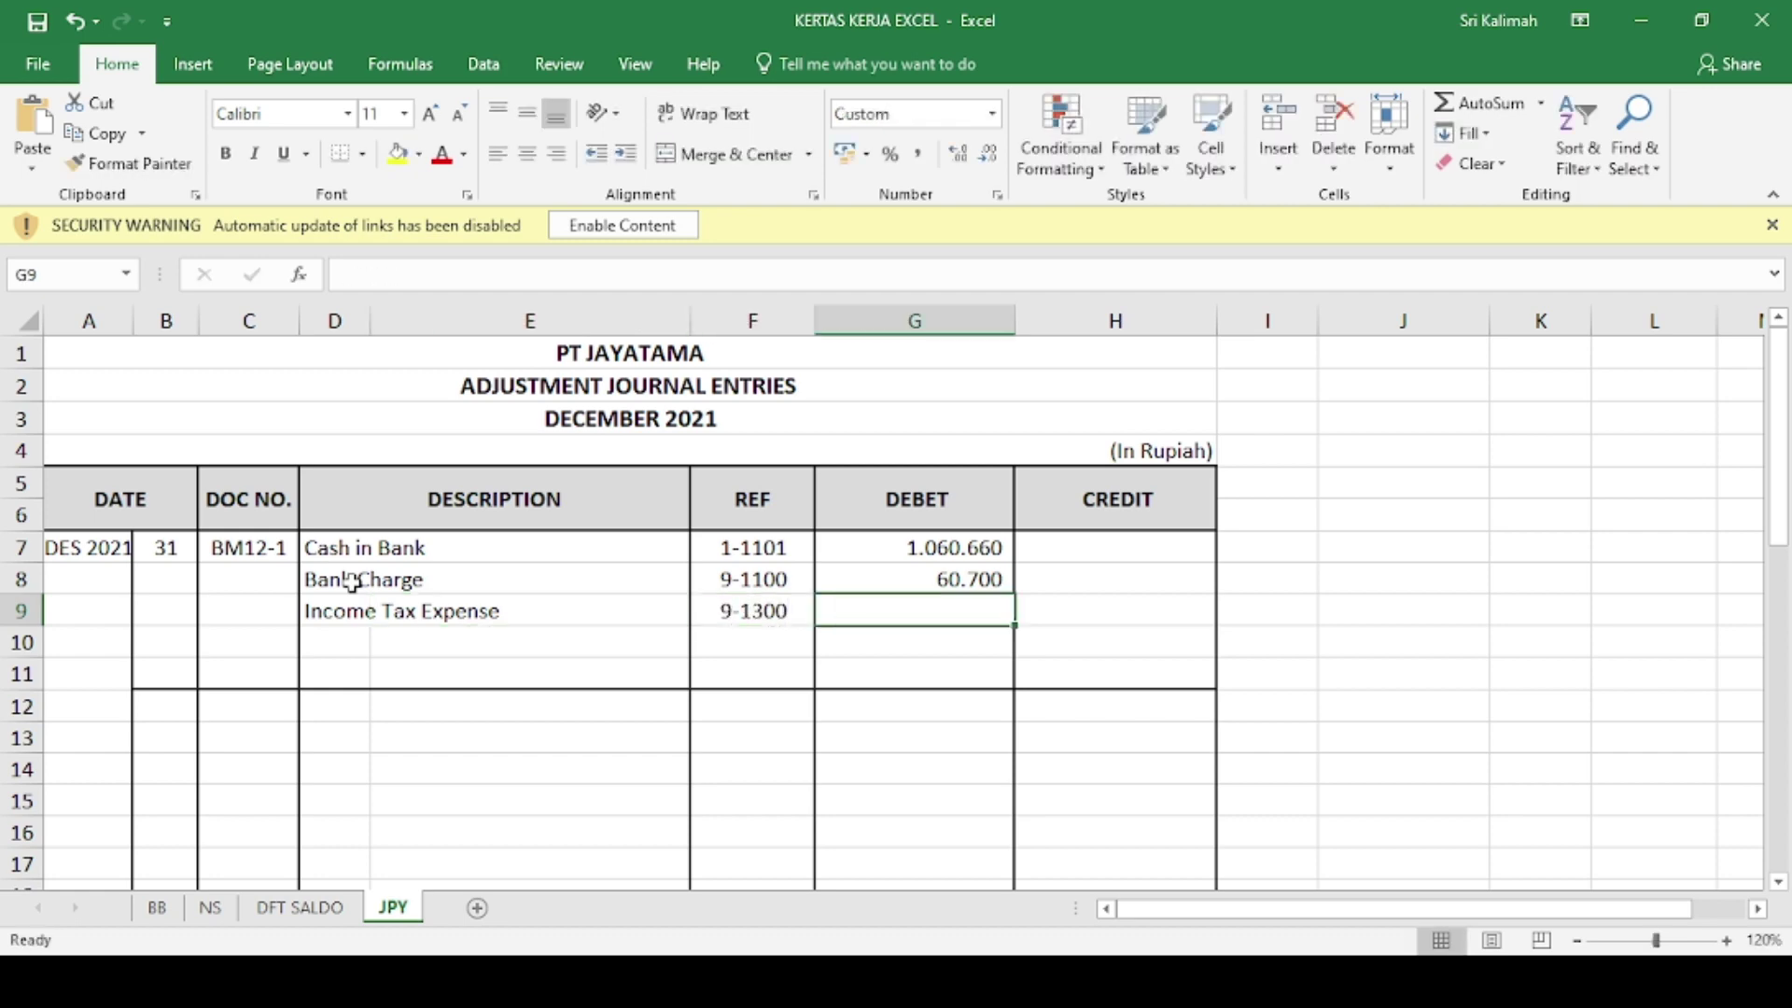
{"action": "type", "text": "280"}
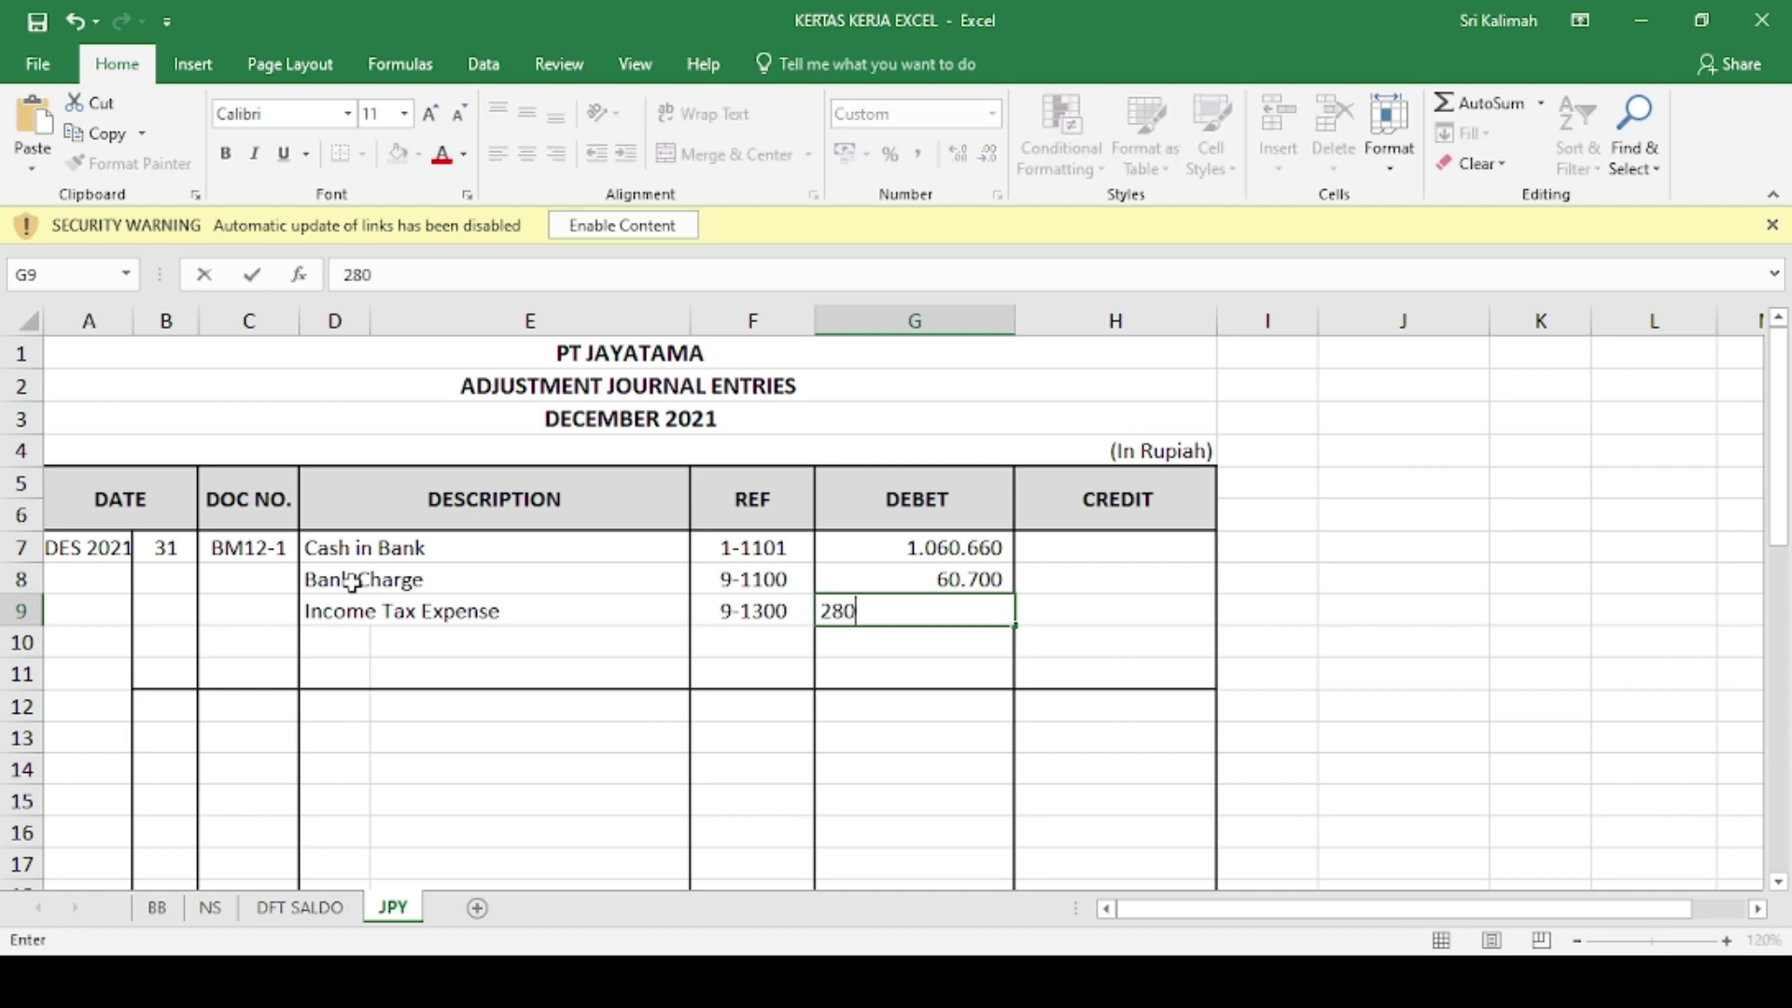
{"action": "type", "text": ".340"}
{"action": "key", "text": "Return"}
- Add Interest Revenue as the indented credit account in row 10 with reference 8-1100
{"action": "key", "text": "Tab"}
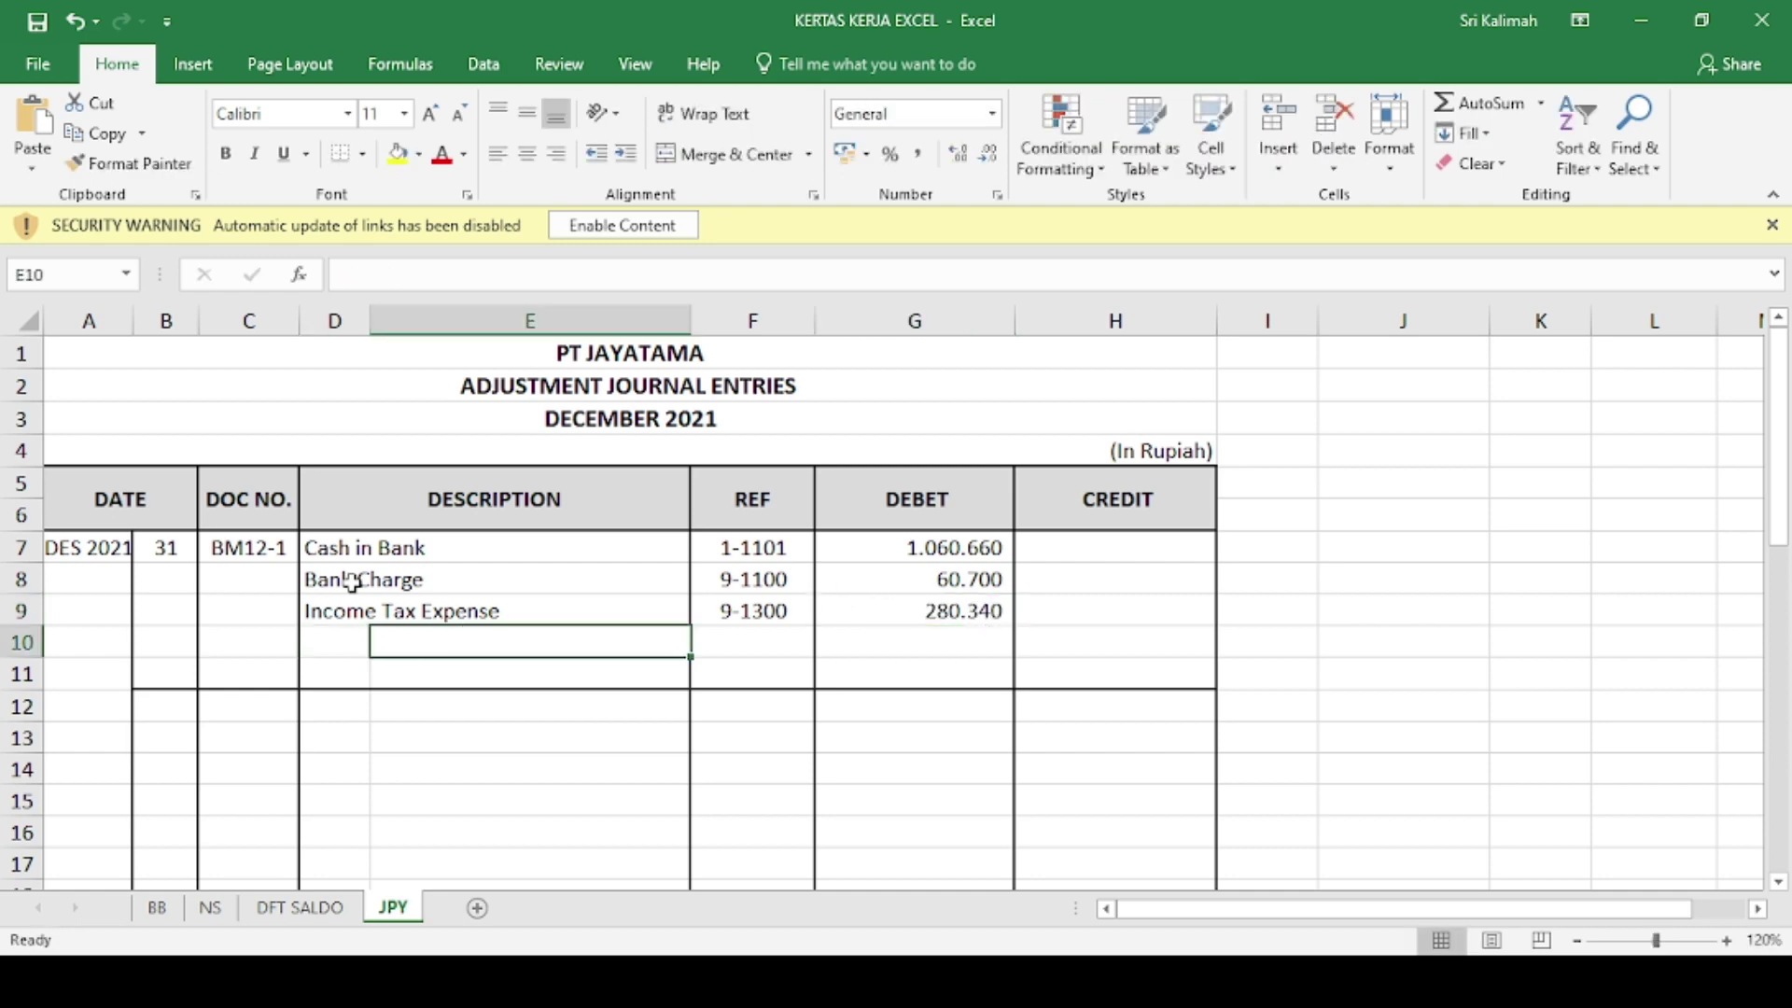
{"action": "type", "text": "Inte"}
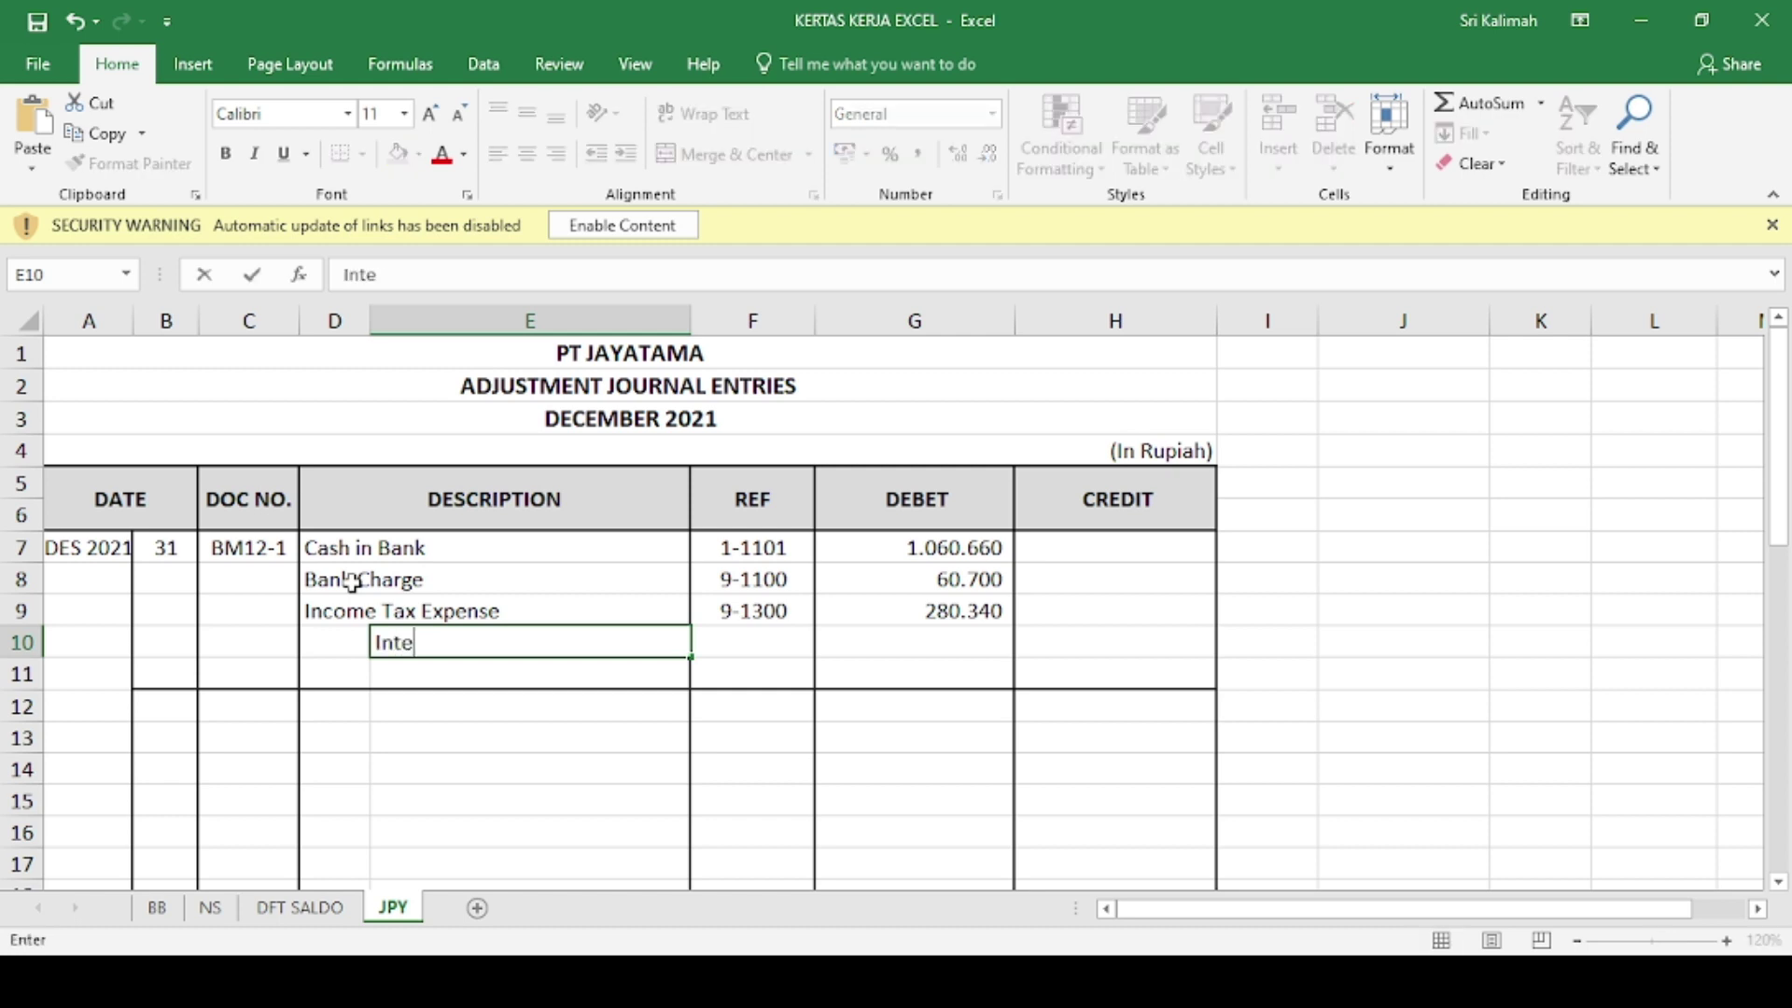
{"action": "type", "text": "rest Reven"}
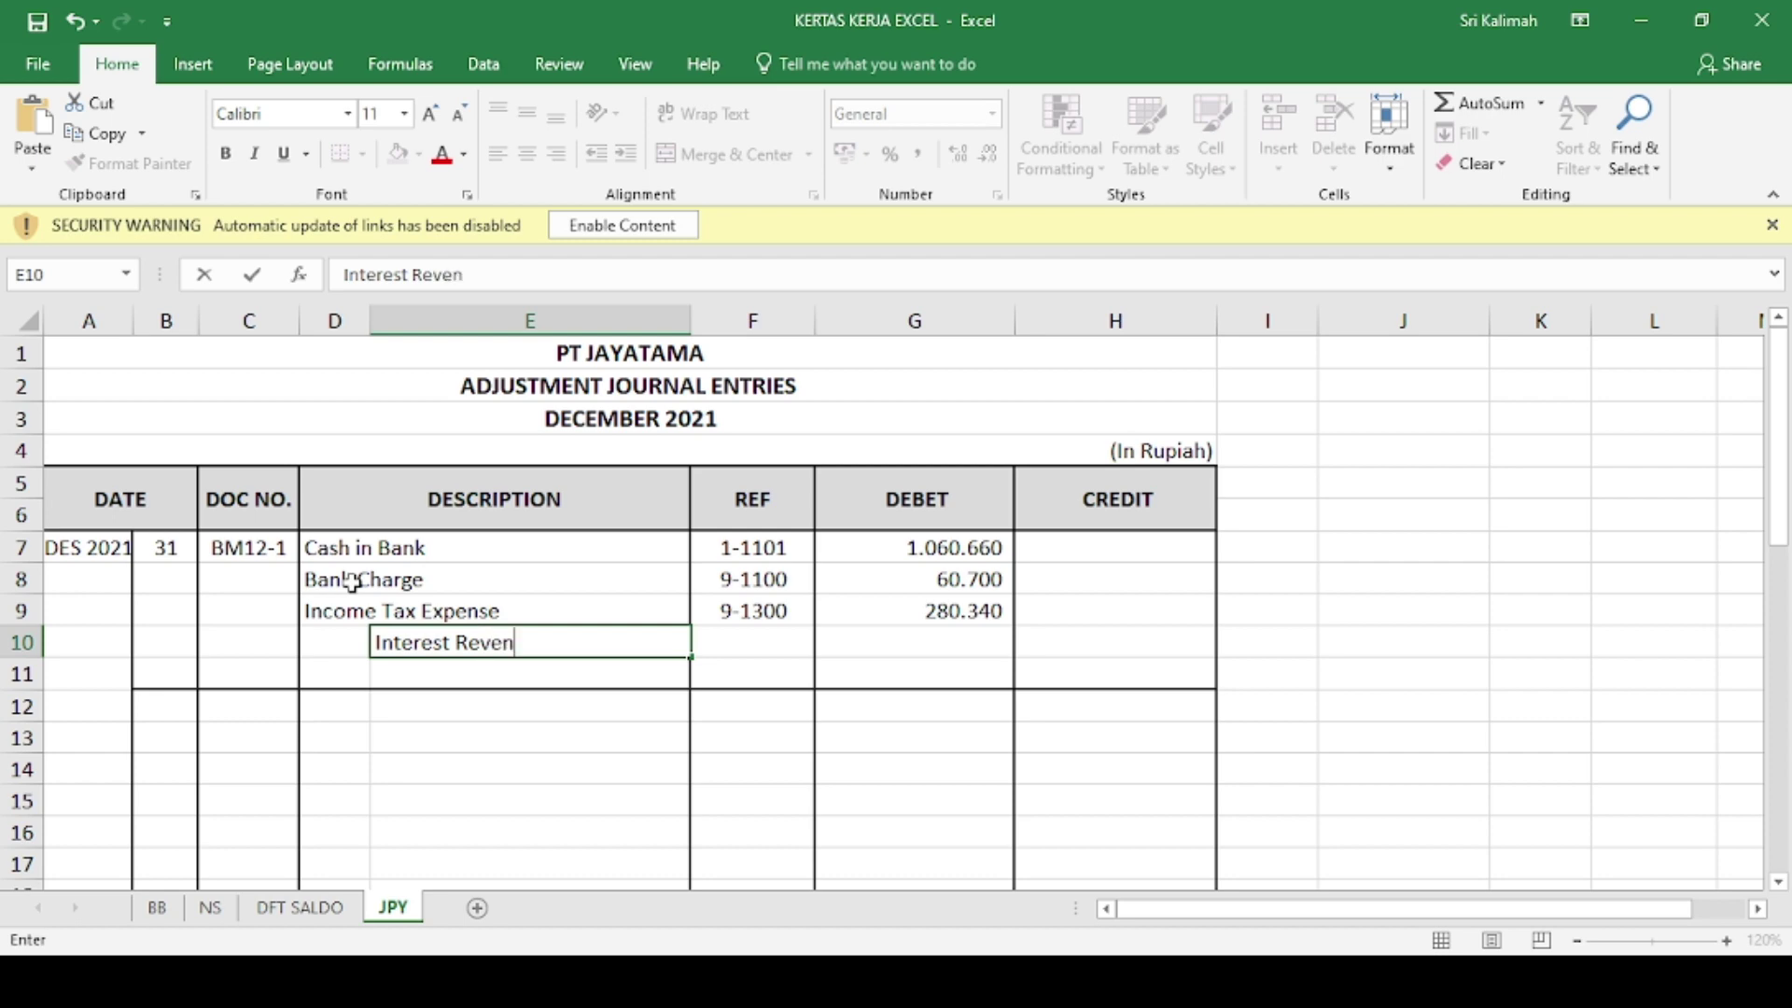
{"action": "type", "text": "ue"}
{"action": "key", "text": "Tab"}
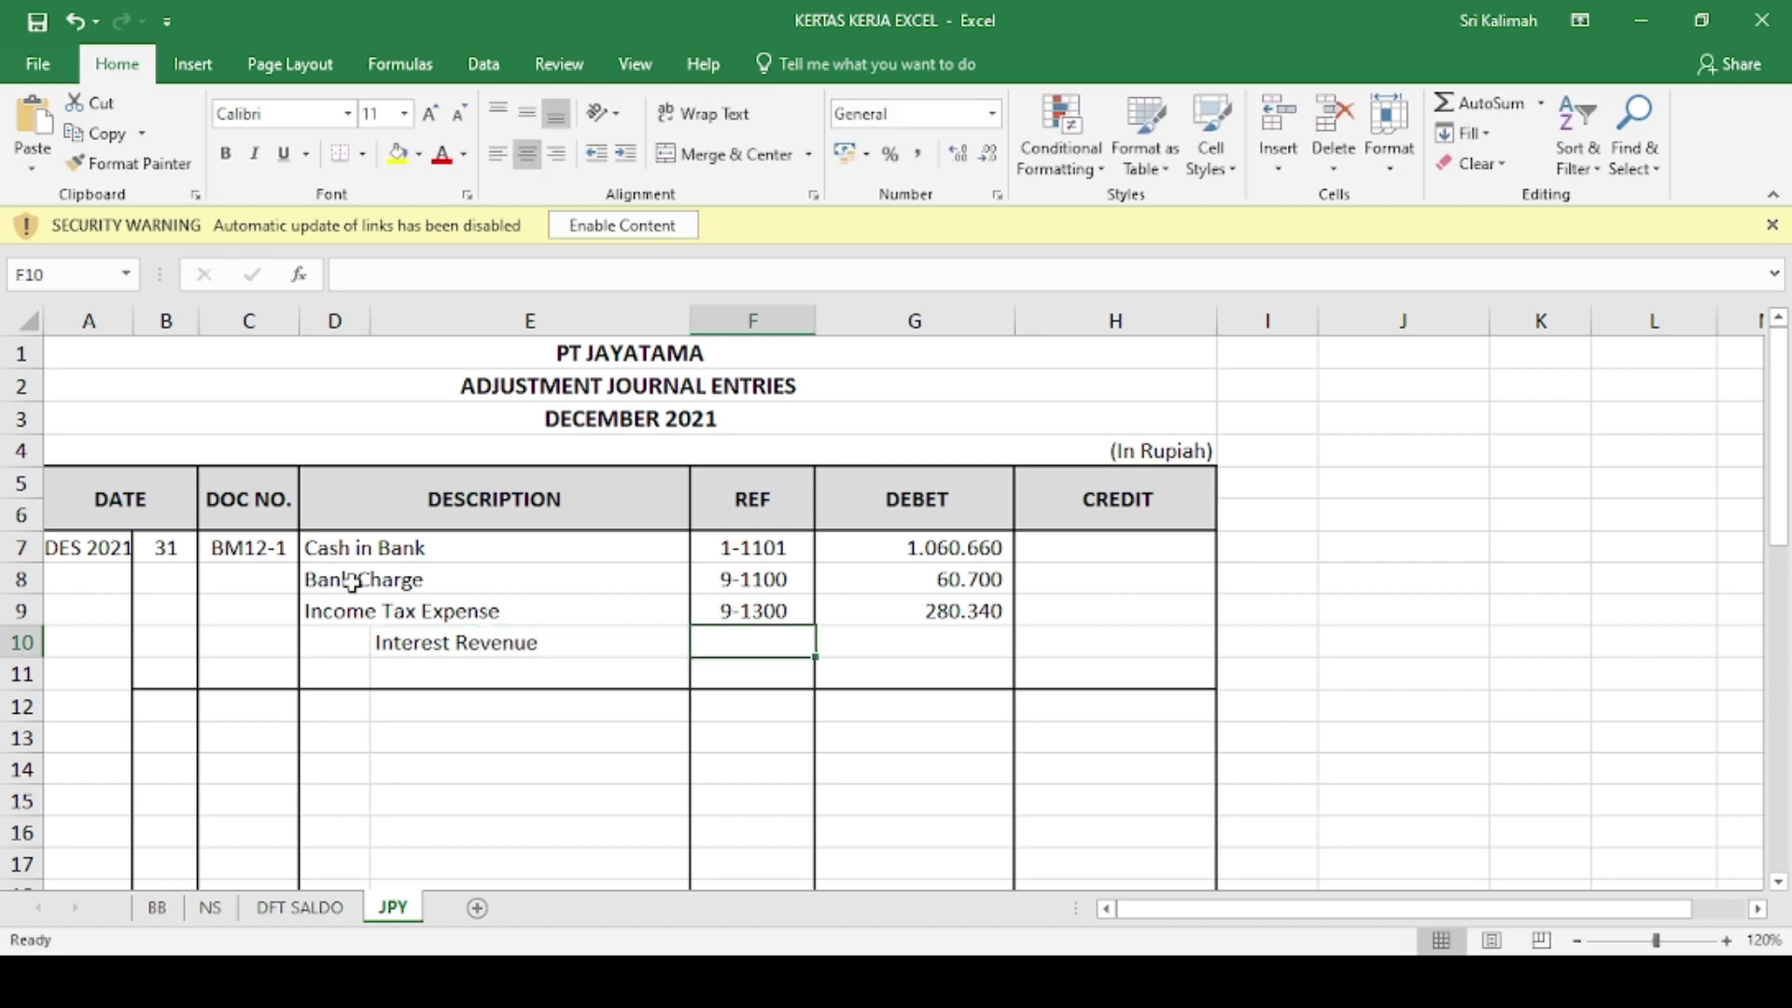
{"action": "type", "text": "8-"}
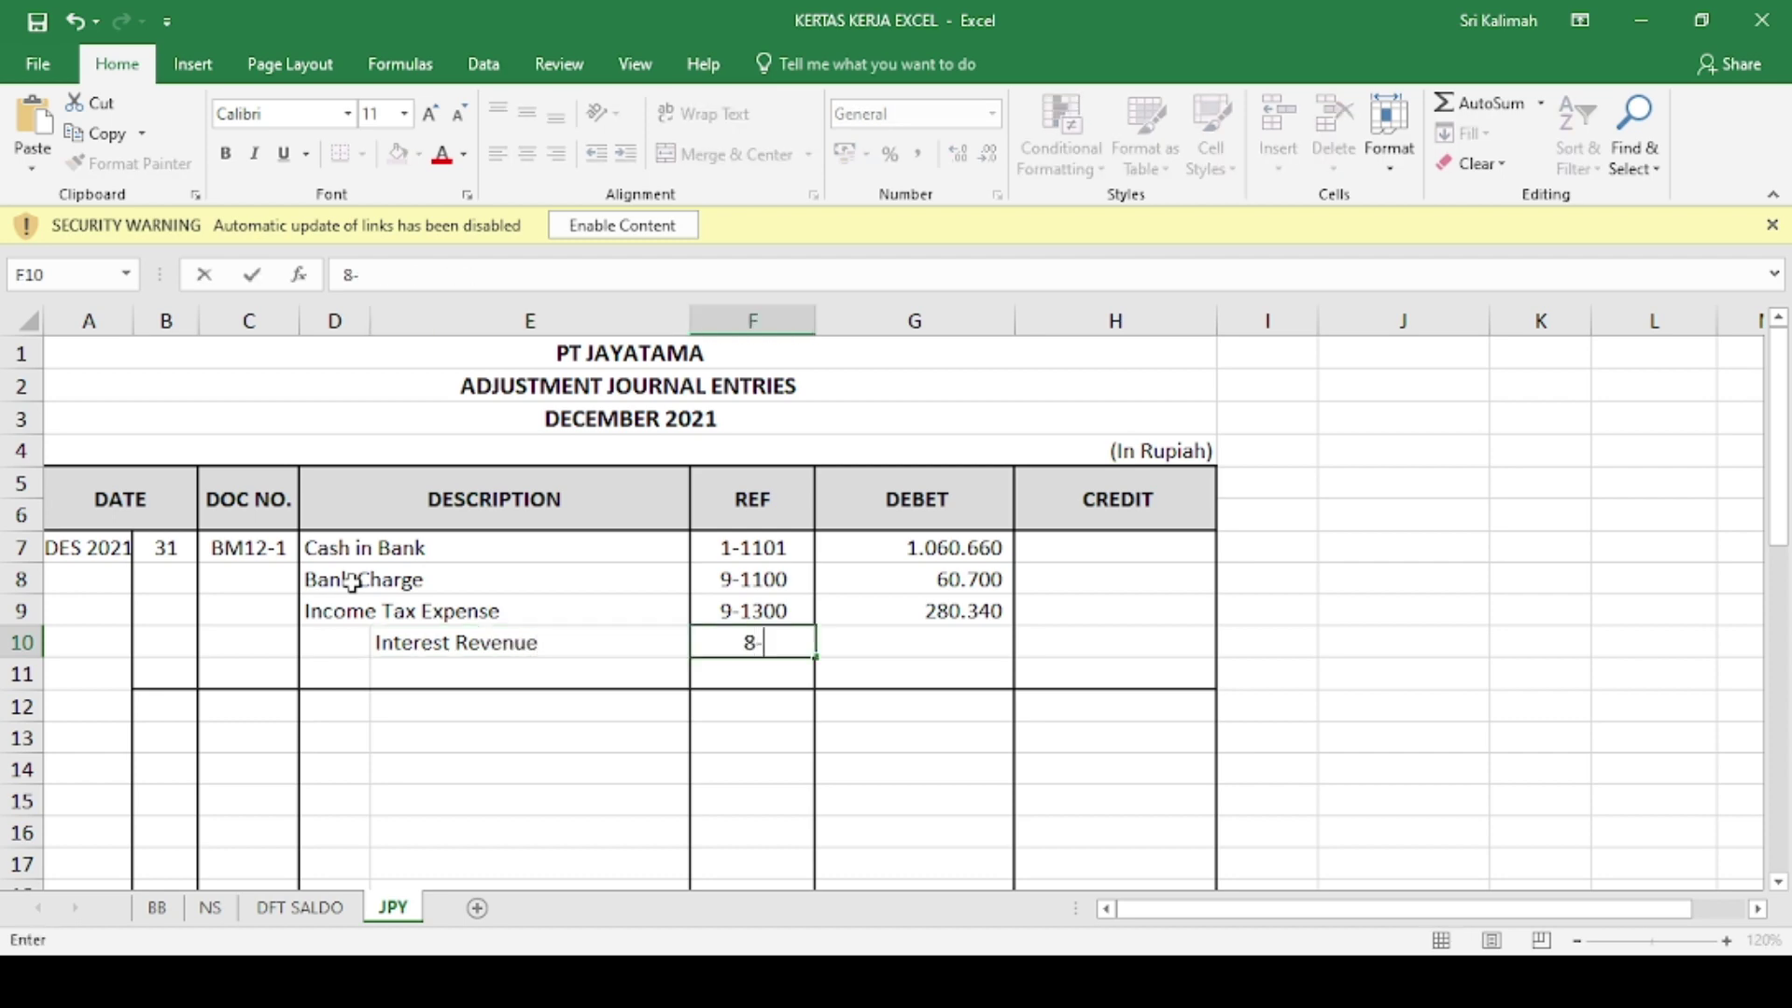
{"action": "type", "text": "1100"}
- Calculate the Interest Revenue credit in H10 as the sum of the debits in G7:G9
{"action": "key", "text": "Tab"}
{"action": "key", "text": "Tab"}
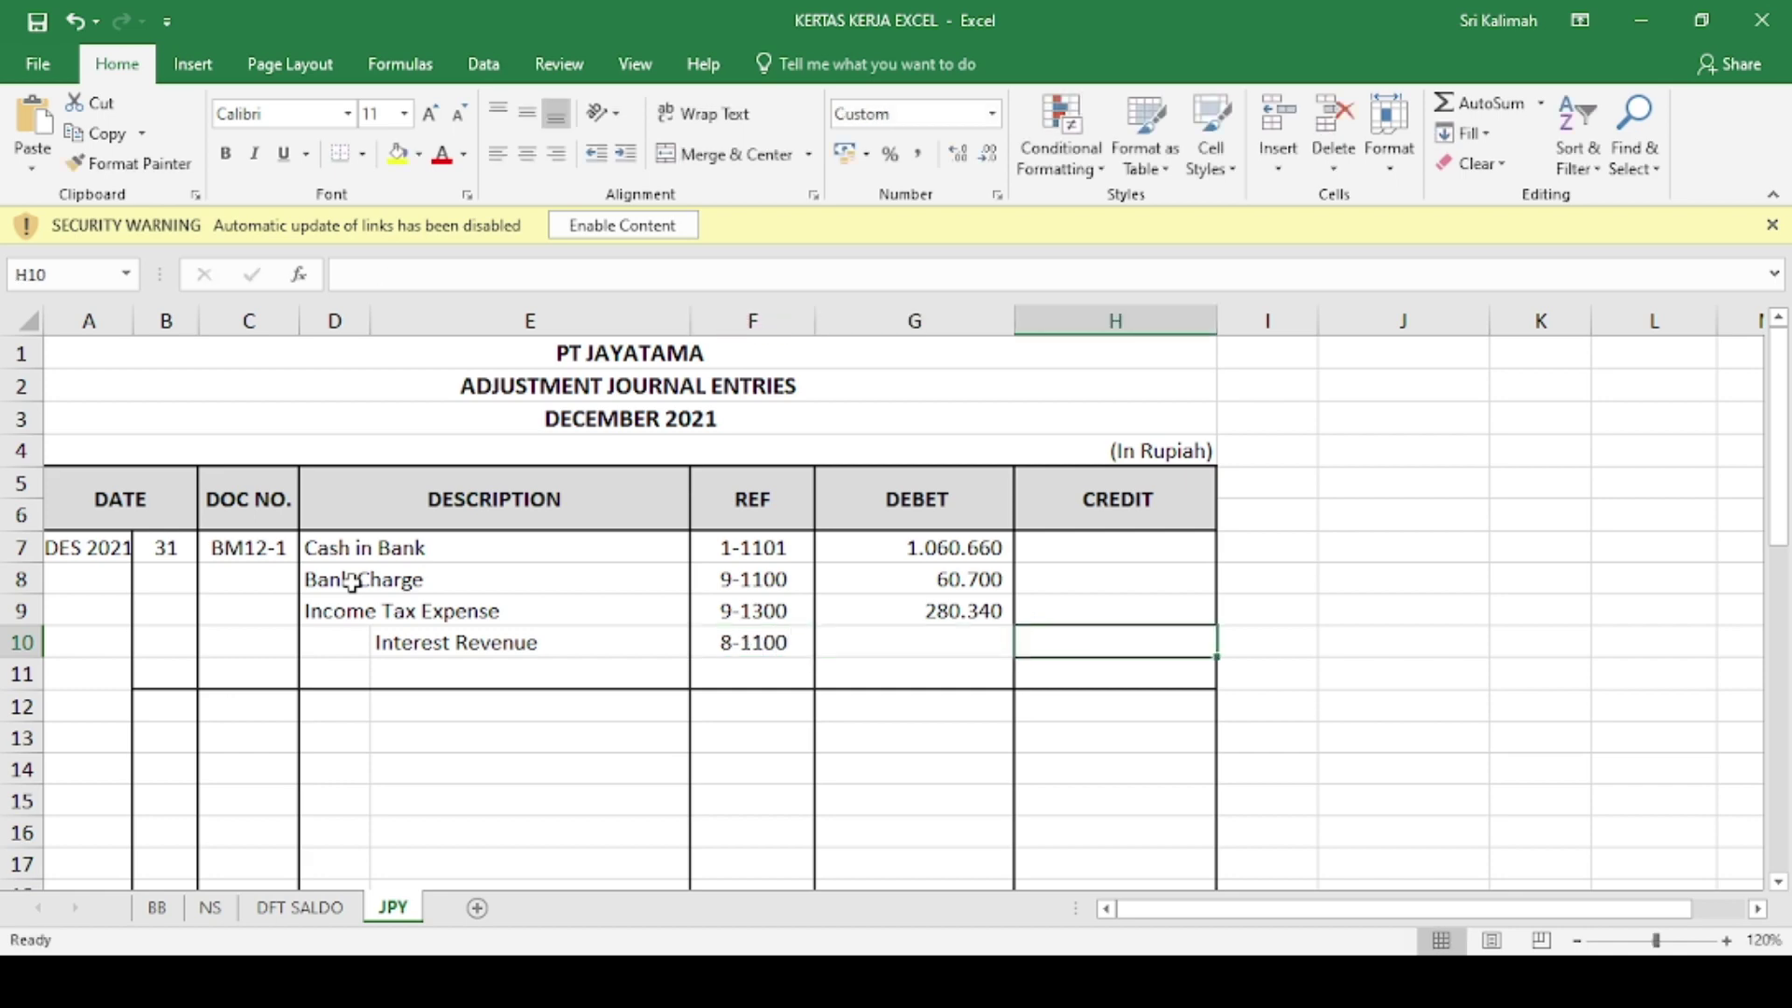
{"action": "left_click", "coordinate": [1483, 103]}
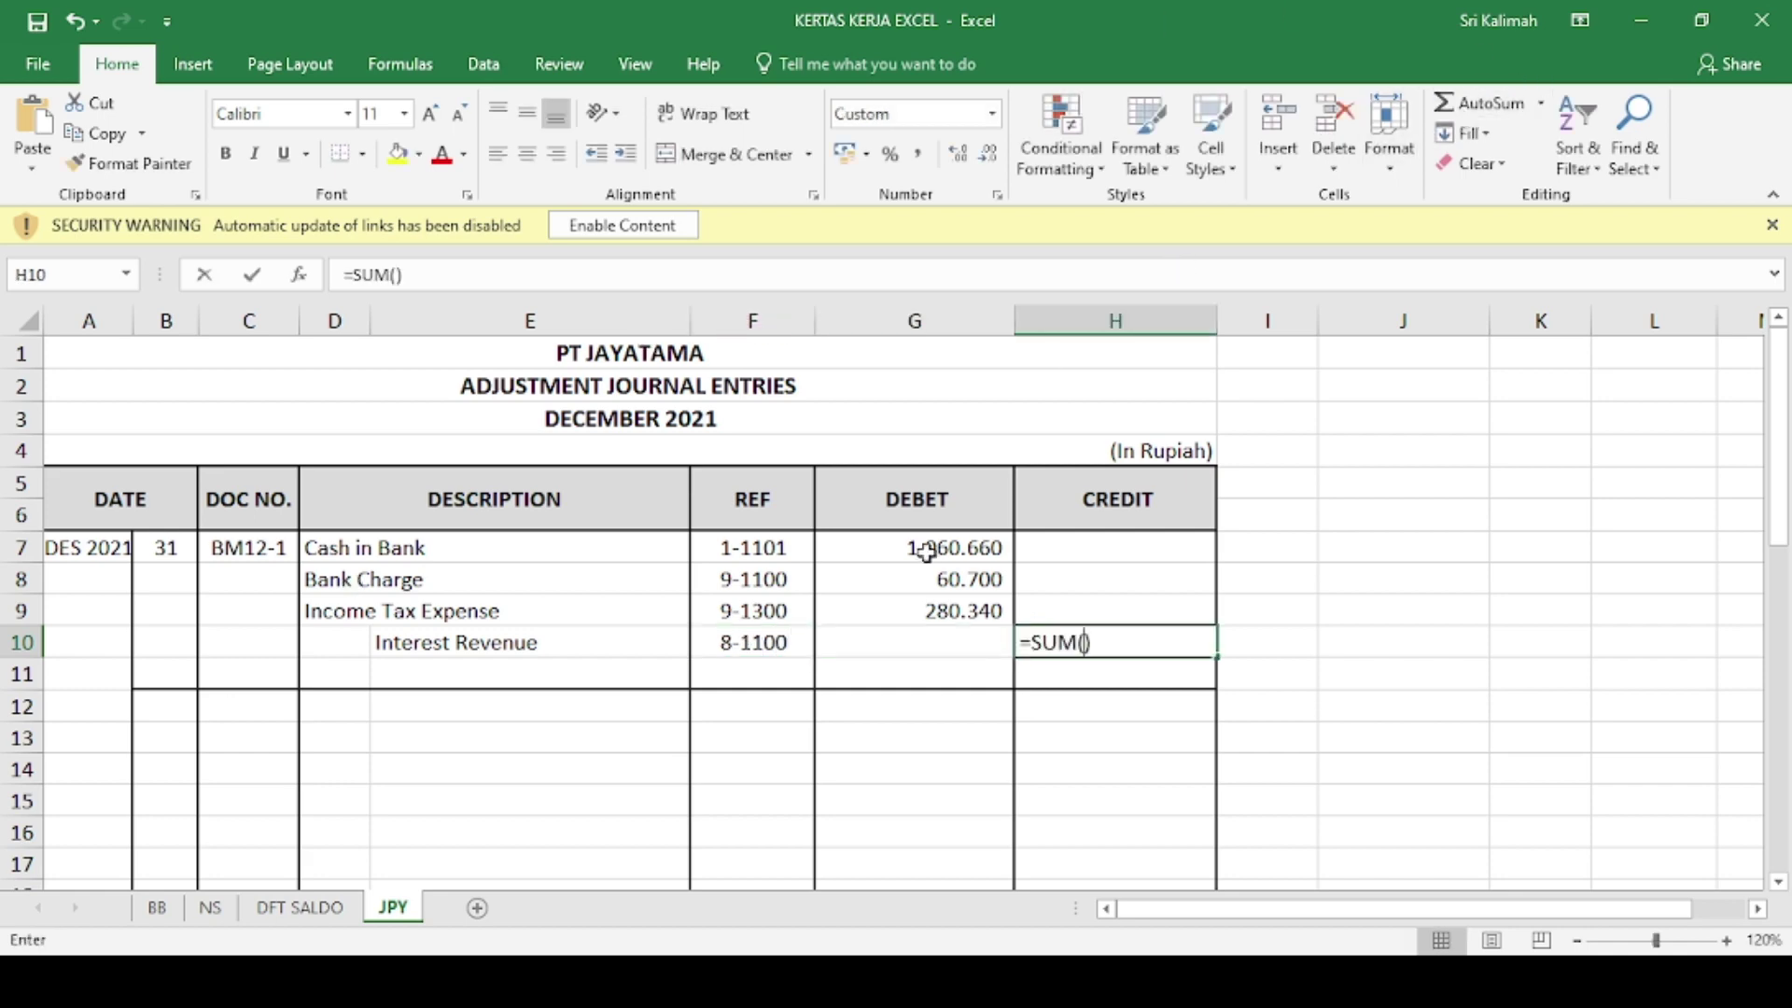
{"action": "left_click_drag", "start_coordinate": [934, 541], "coordinate": [933, 611]}
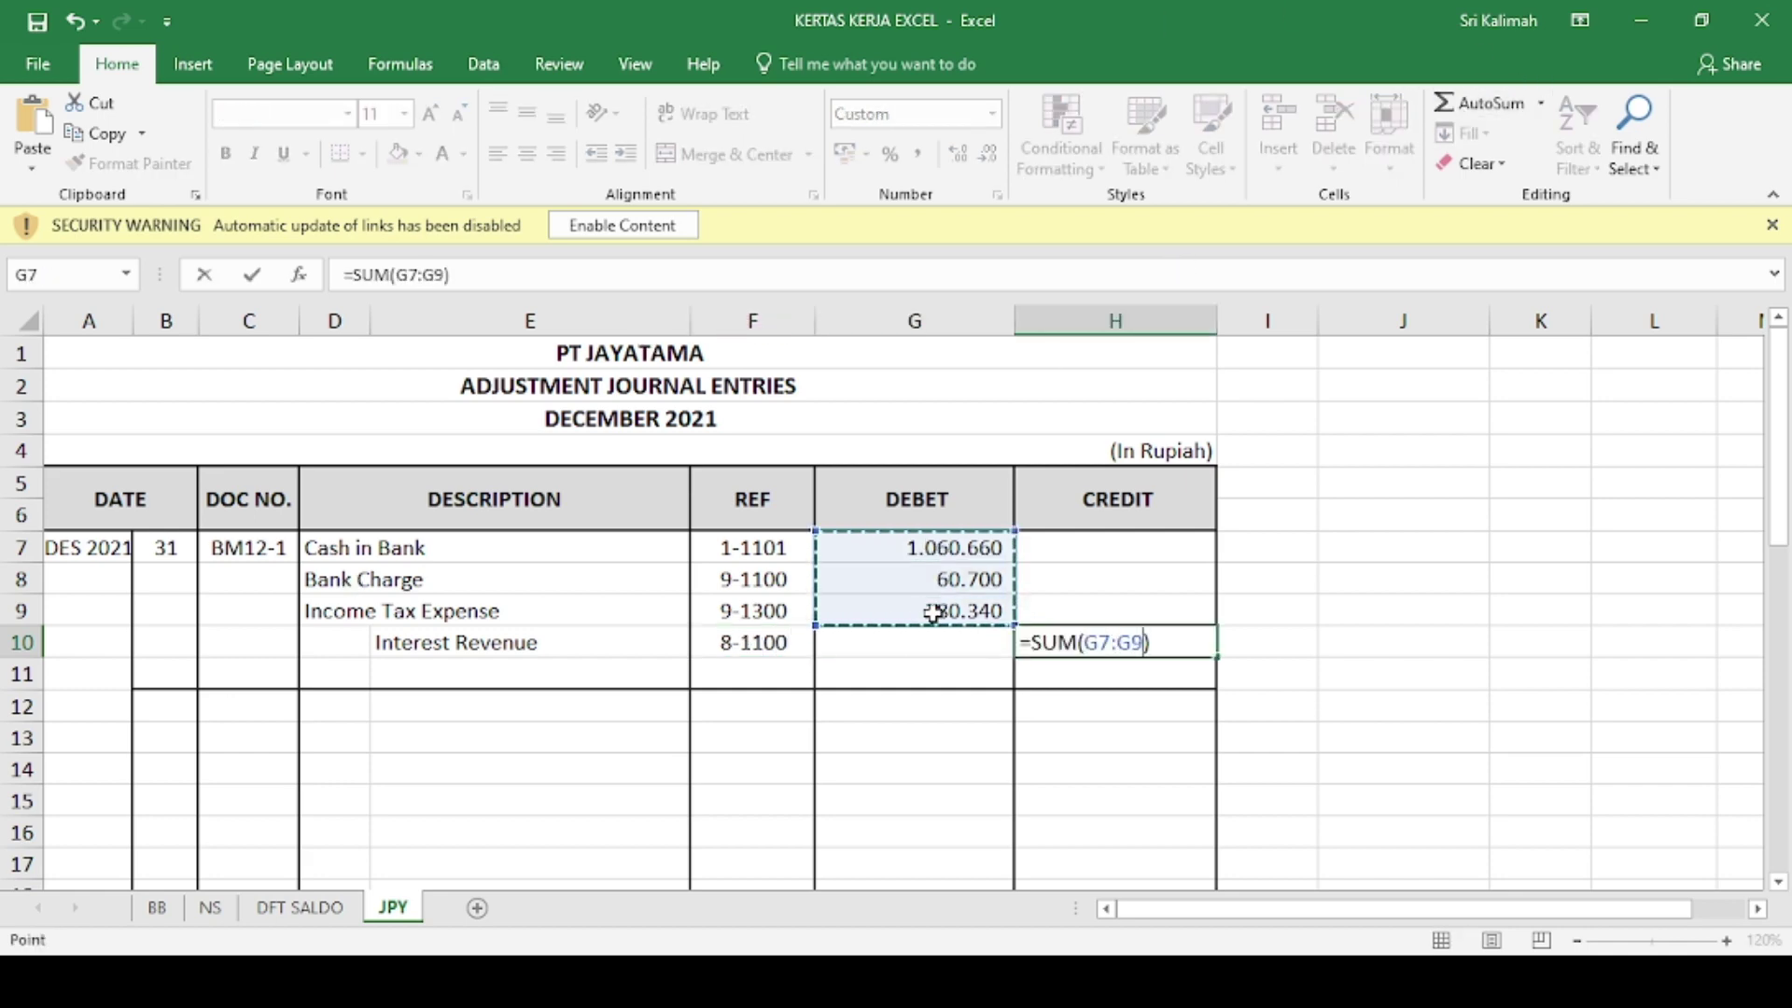
{"action": "key", "text": "Return"}
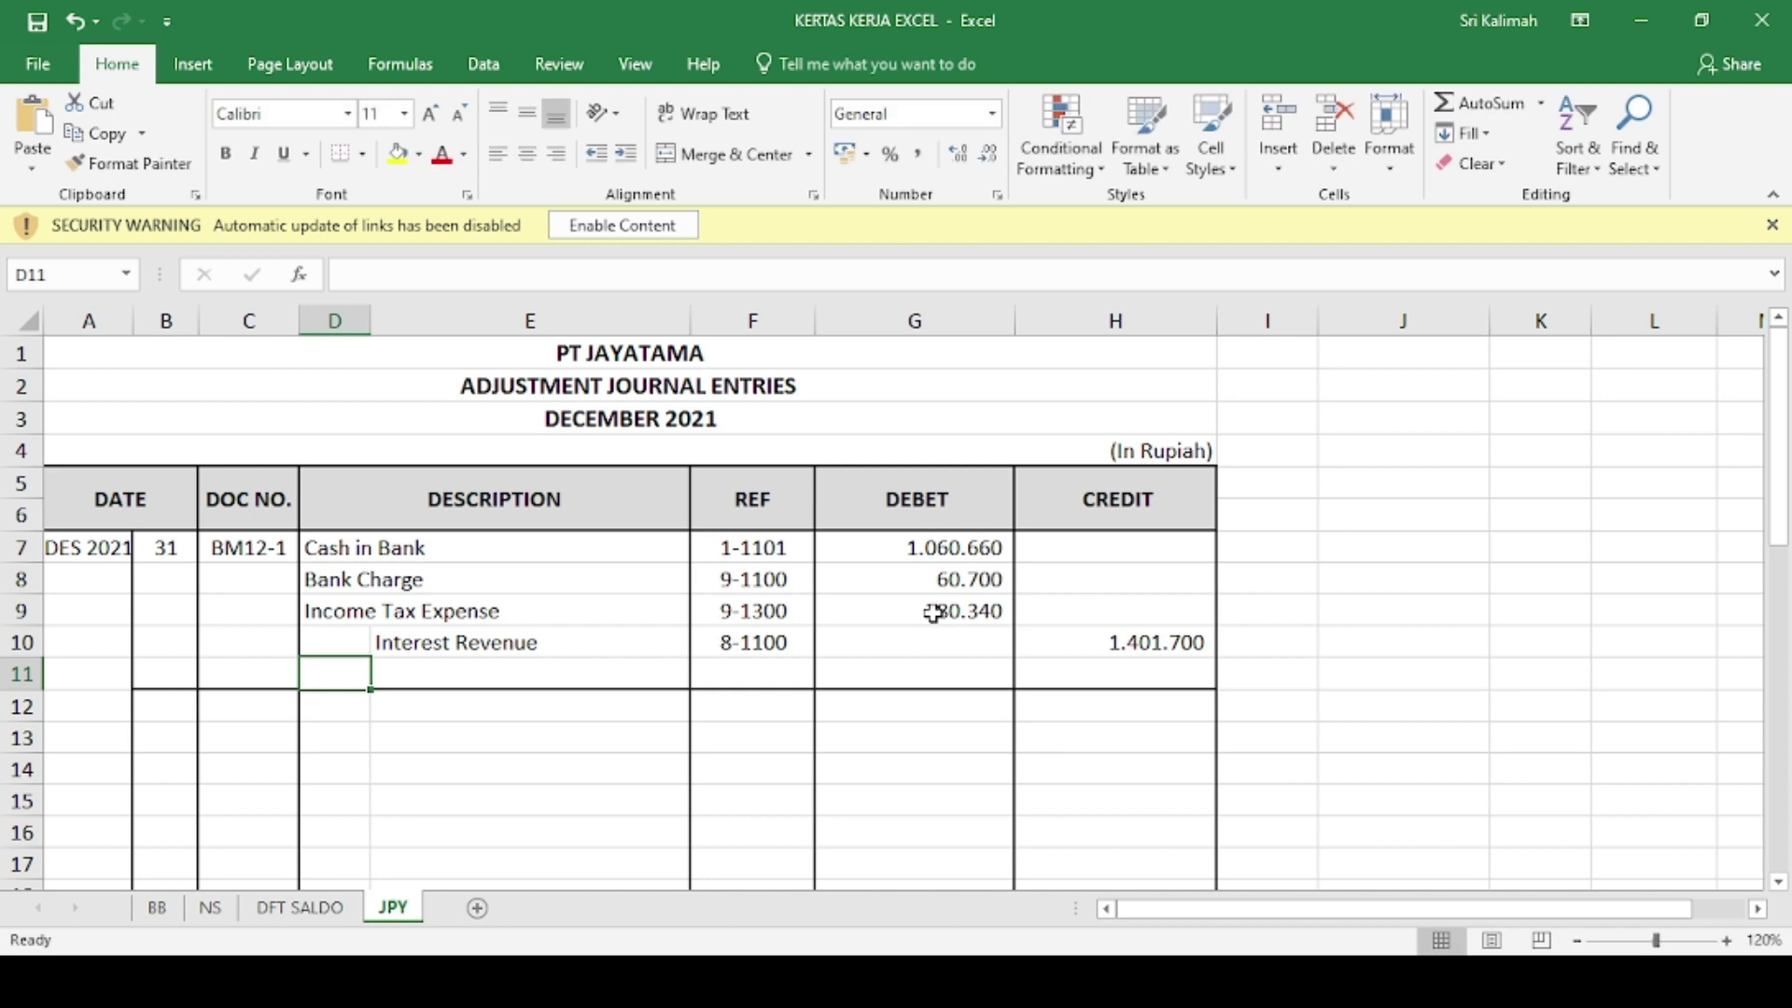
- Consult memorial document BM12-2 in Word, and start its Excel journal entry in row 12 with day 31 and document number BM12-2
{"action": "left_click", "coordinate": [189, 703]}
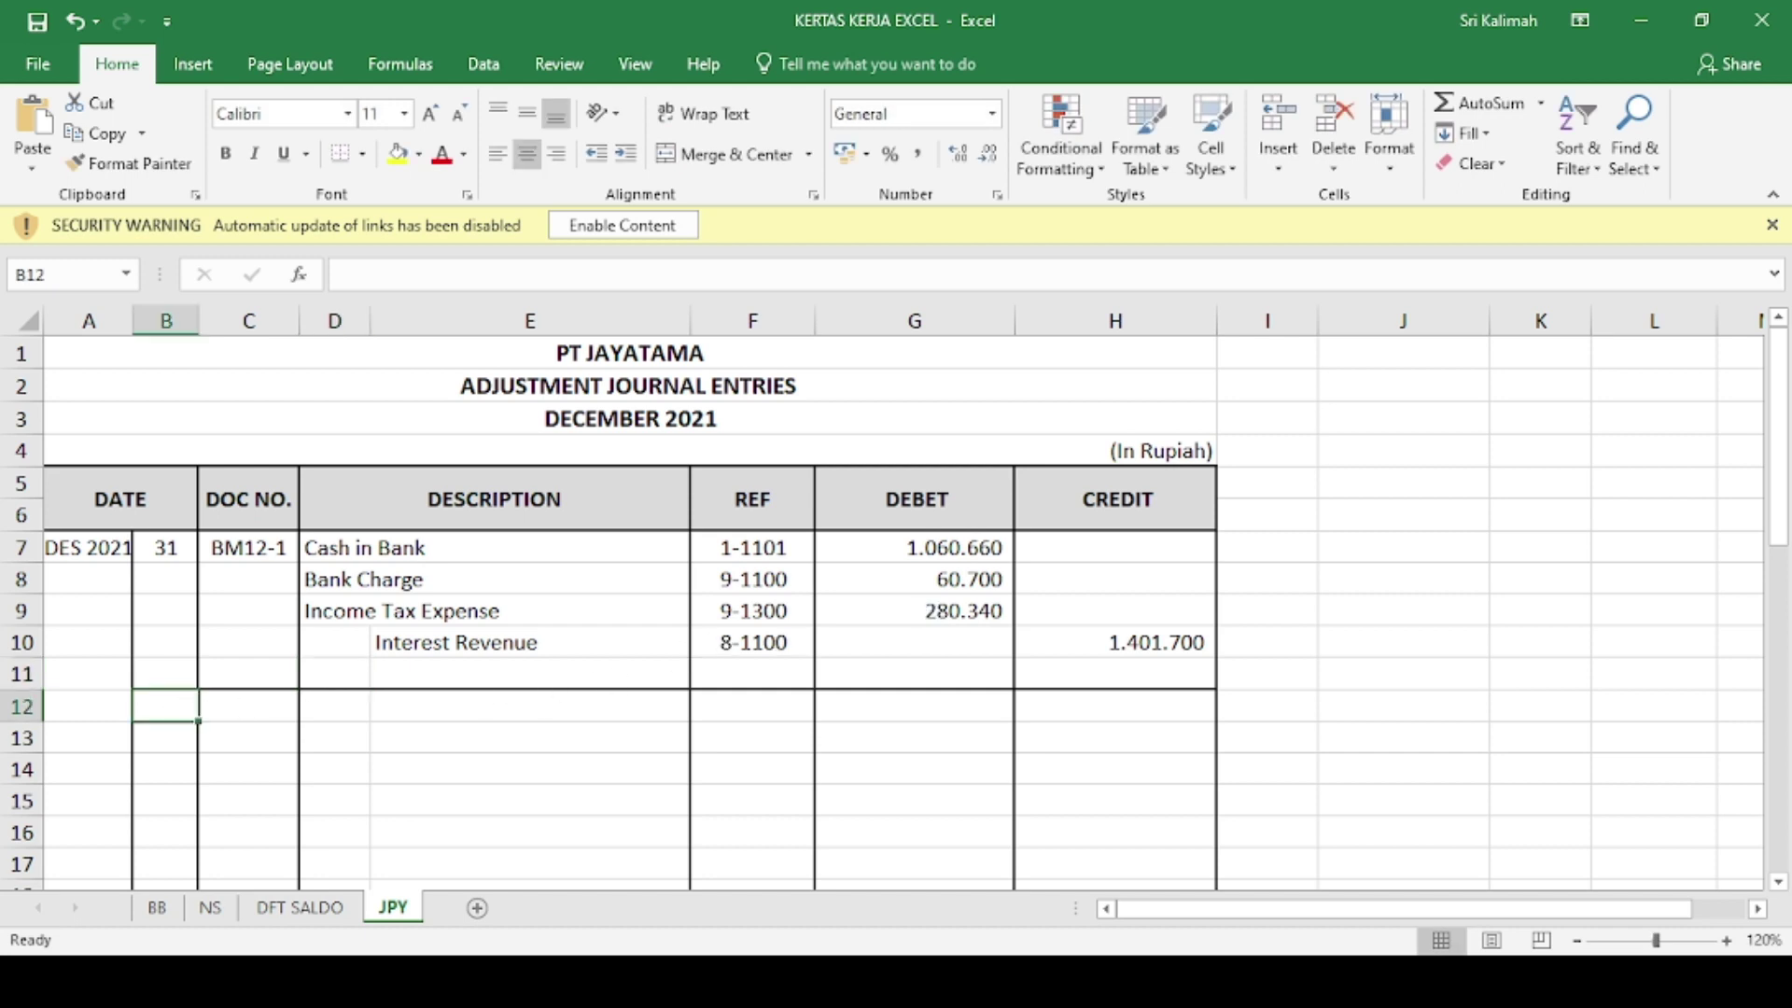
{"action": "key", "text": "alt+Tab"}
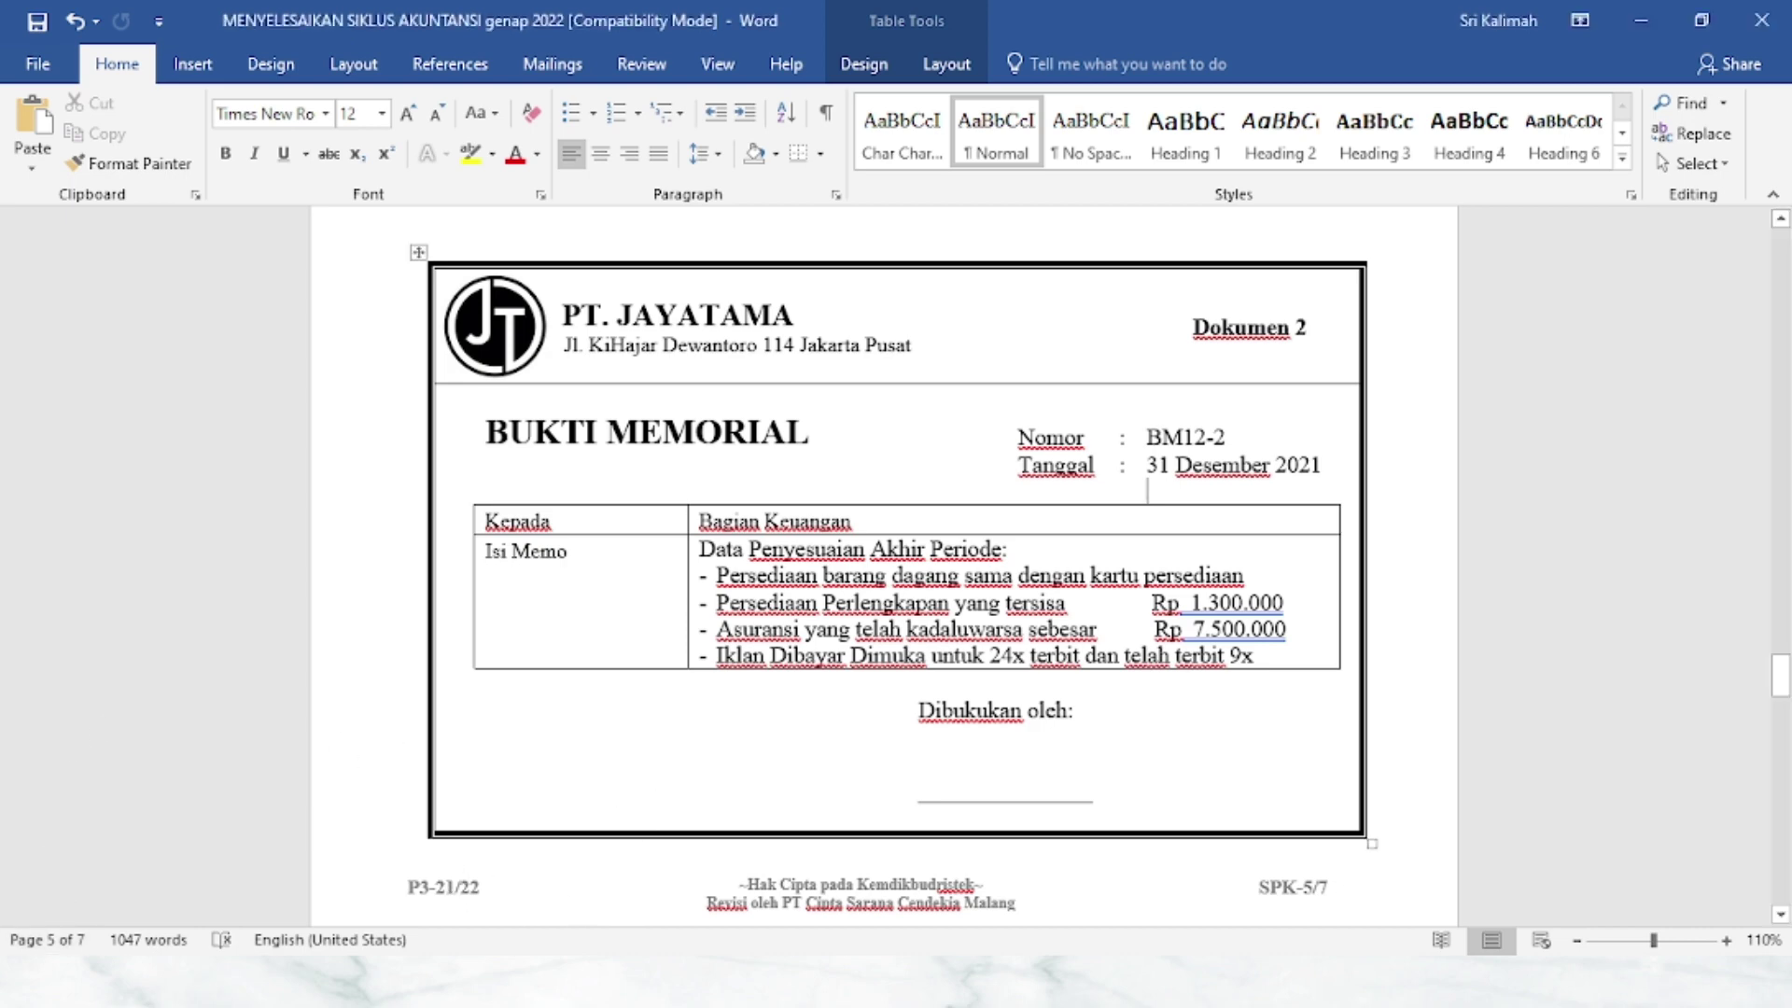
{"action": "key", "text": "alt+Tab"}
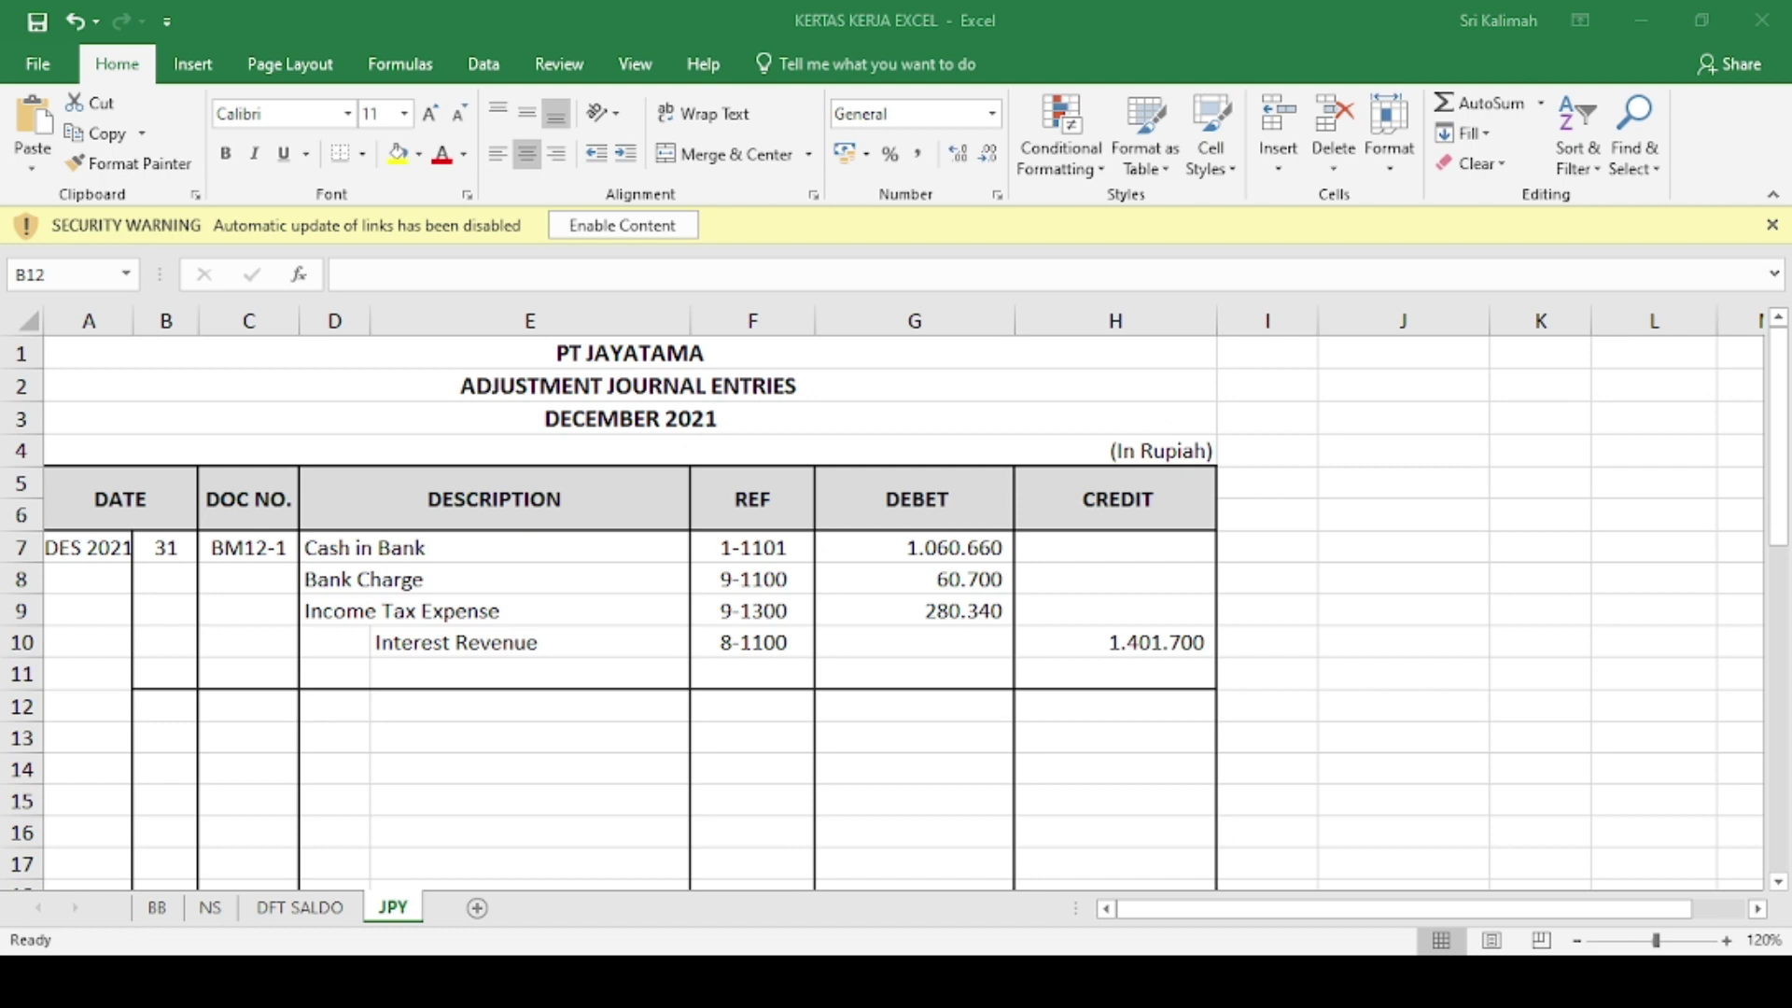
{"action": "left_click", "coordinate": [668, 735]}
{"action": "left_click", "coordinate": [168, 712]}
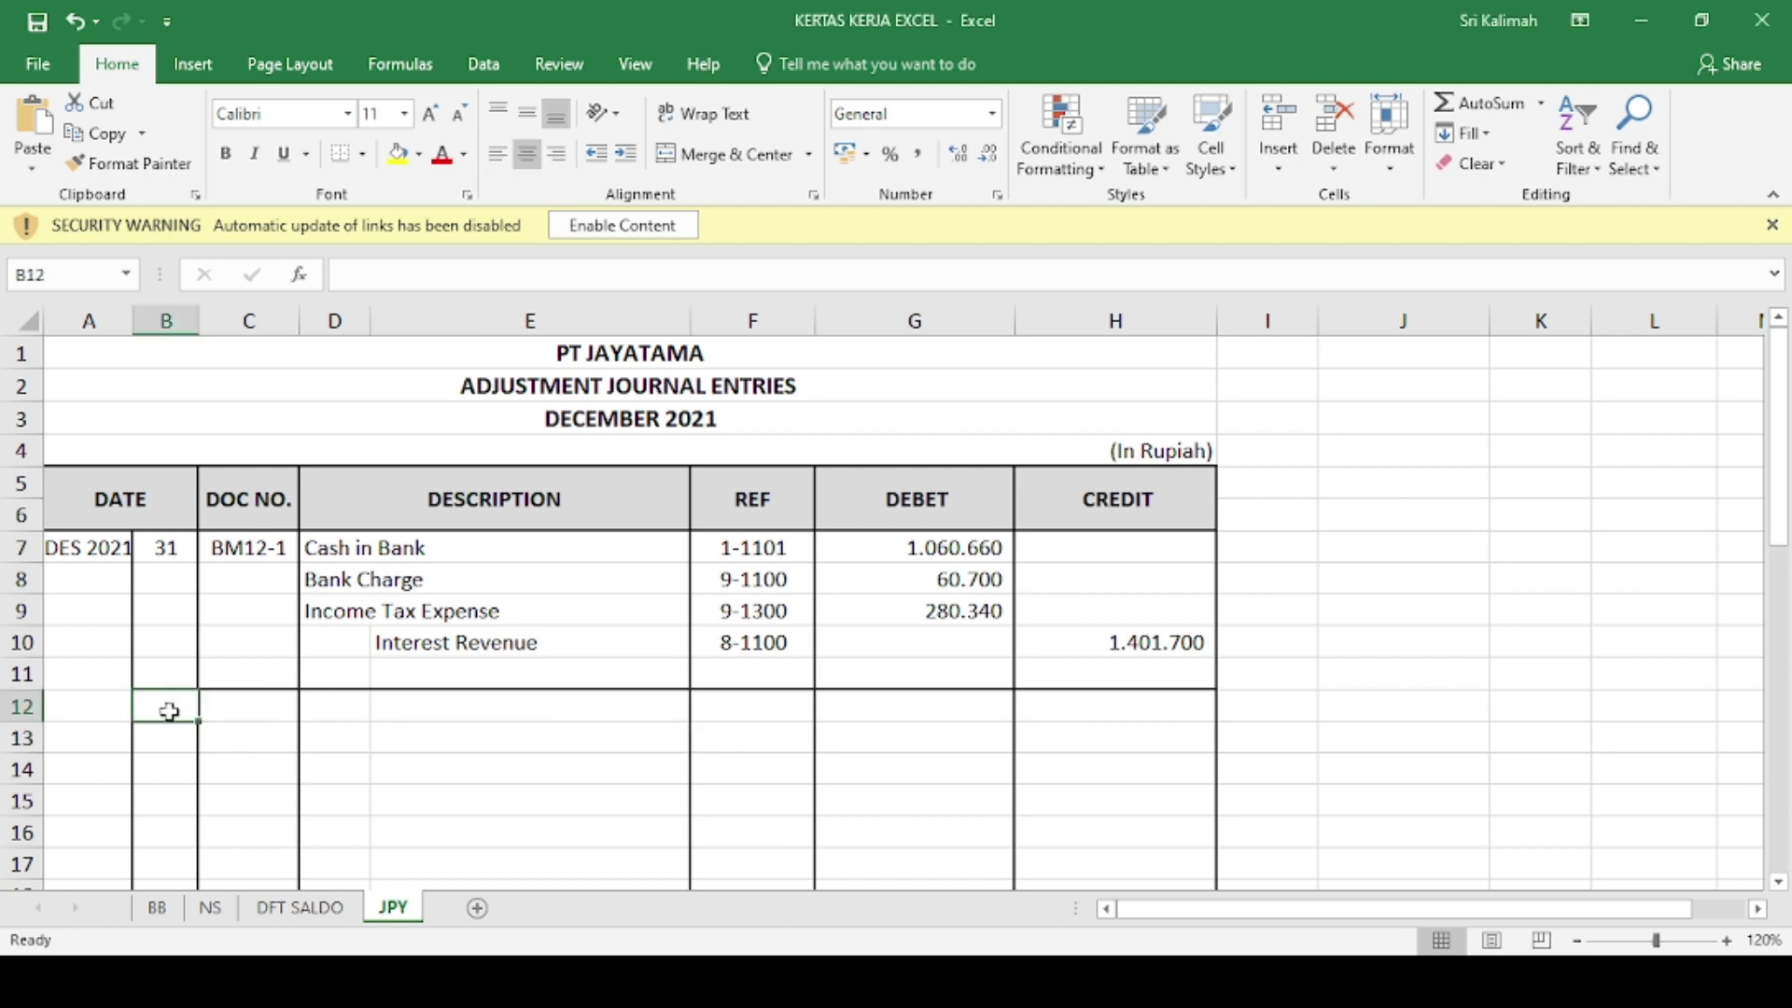
{"action": "type", "text": "31"}
{"action": "key", "text": "Tab"}
{"action": "type", "text": "BM"}
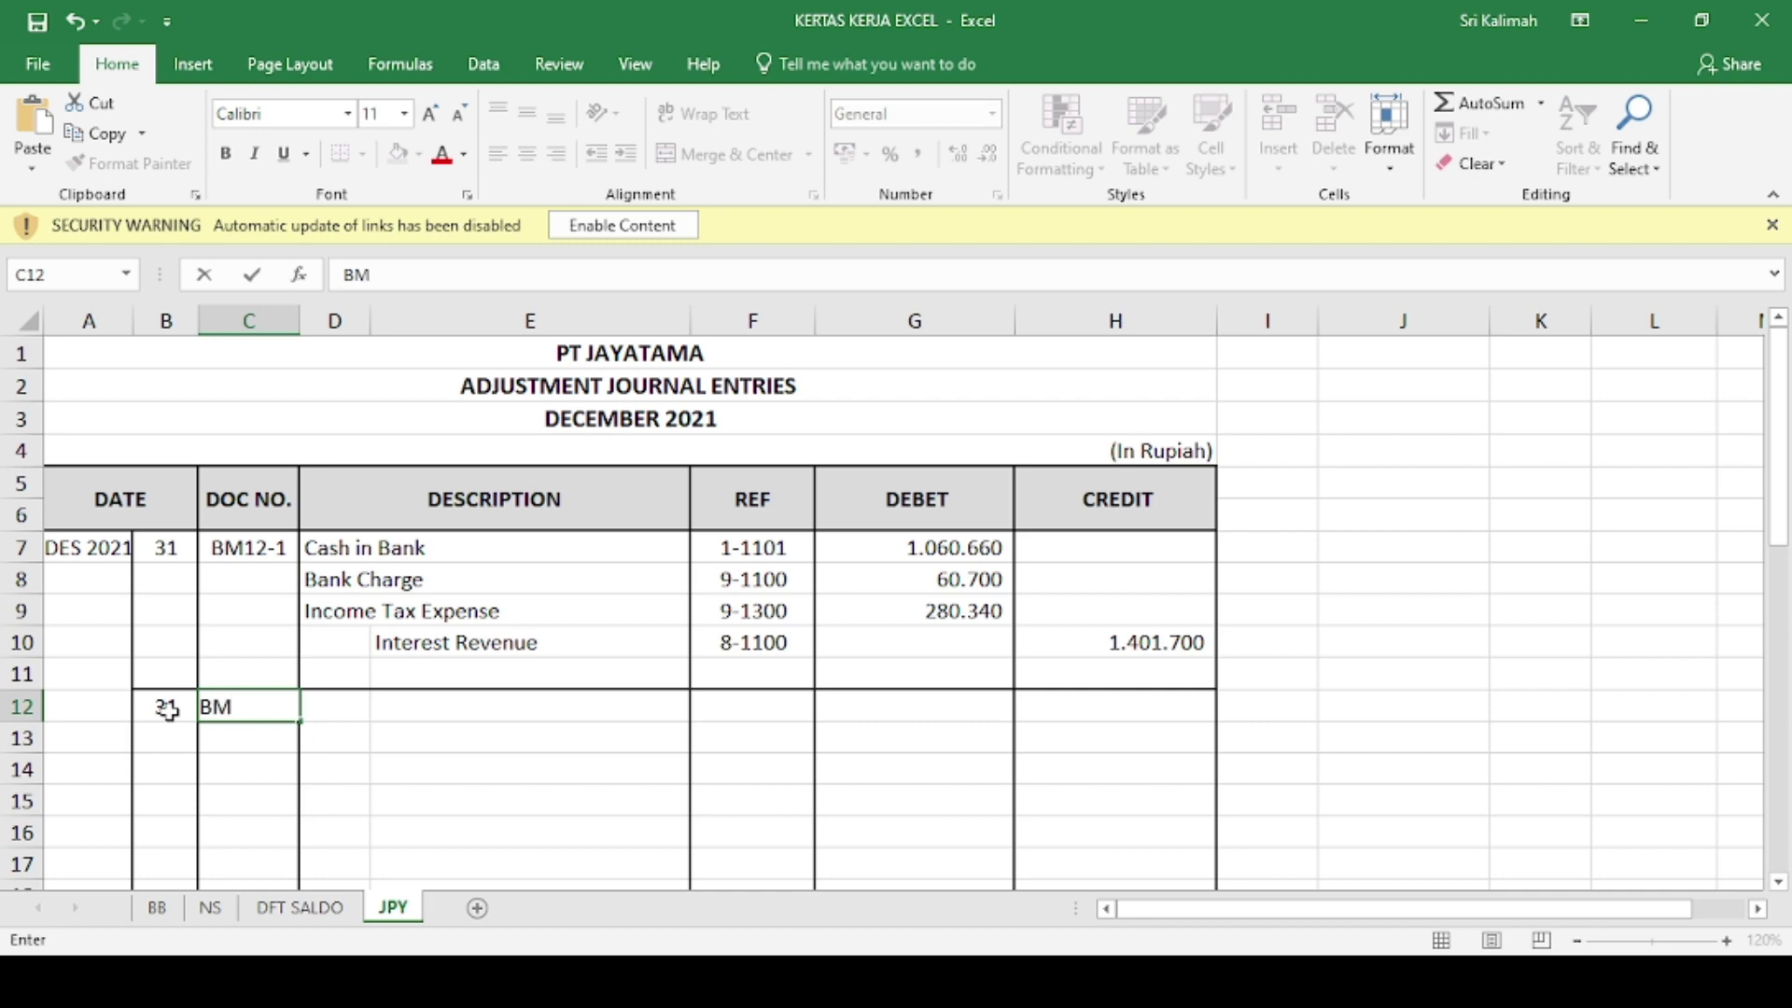
{"action": "type", "text": "12-2"}
{"action": "key", "text": "Tab"}
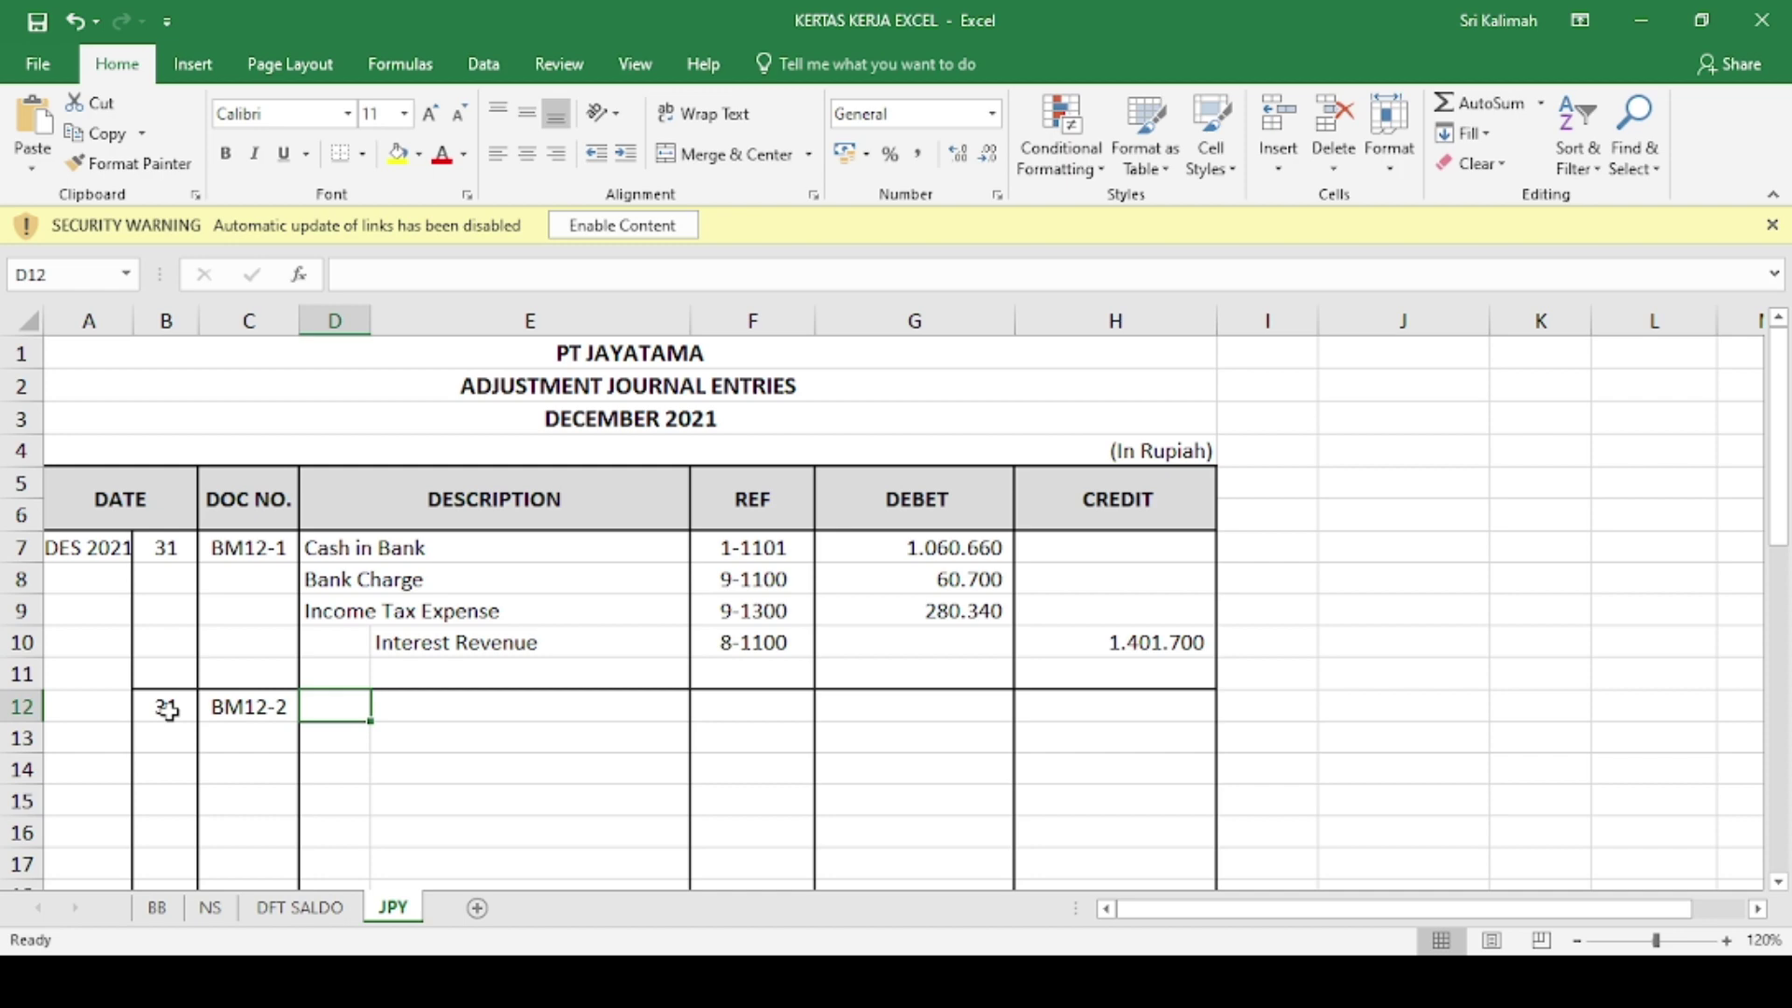
- Enter Supplies Expense as the debit account in row 12 and Office supplies as the indented credit account in row 13
{"action": "type", "text": "sUP"}
{"action": "key", "text": "BackSpace"}
{"action": "key", "text": "BackSpace"}
{"action": "key", "text": "BackSpace"}
{"action": "type", "text": "Su"}
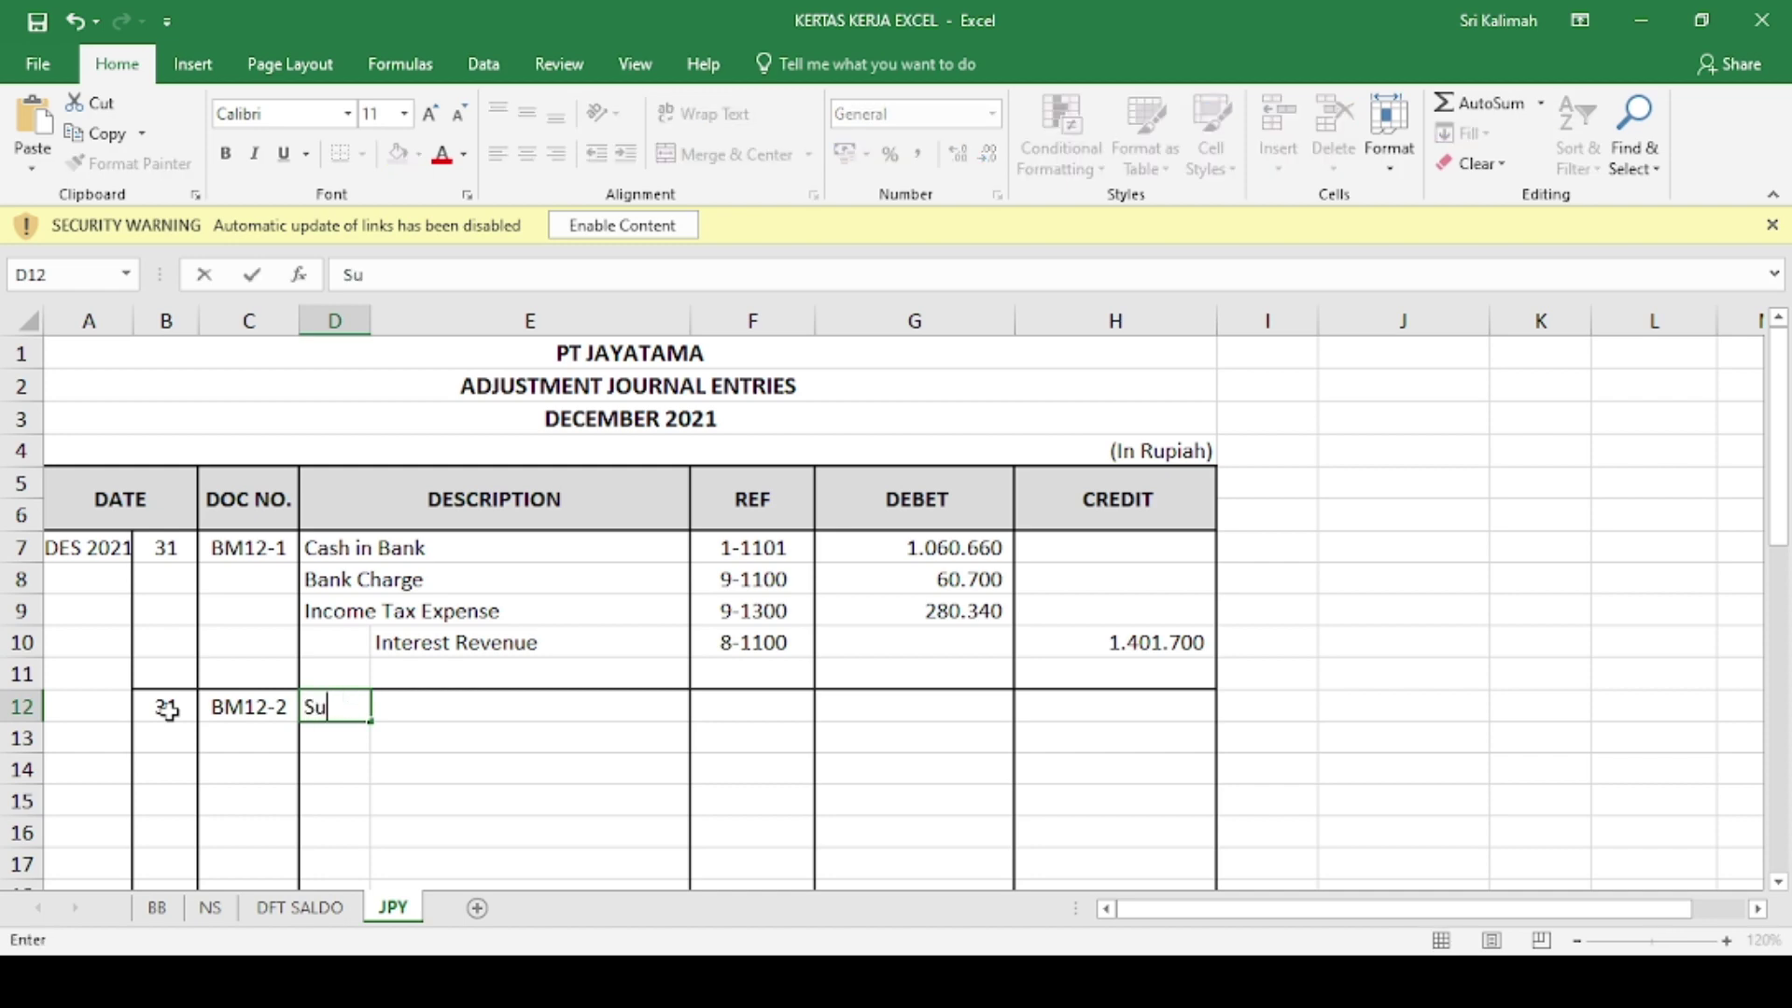
{"action": "type", "text": "pplies Ex"}
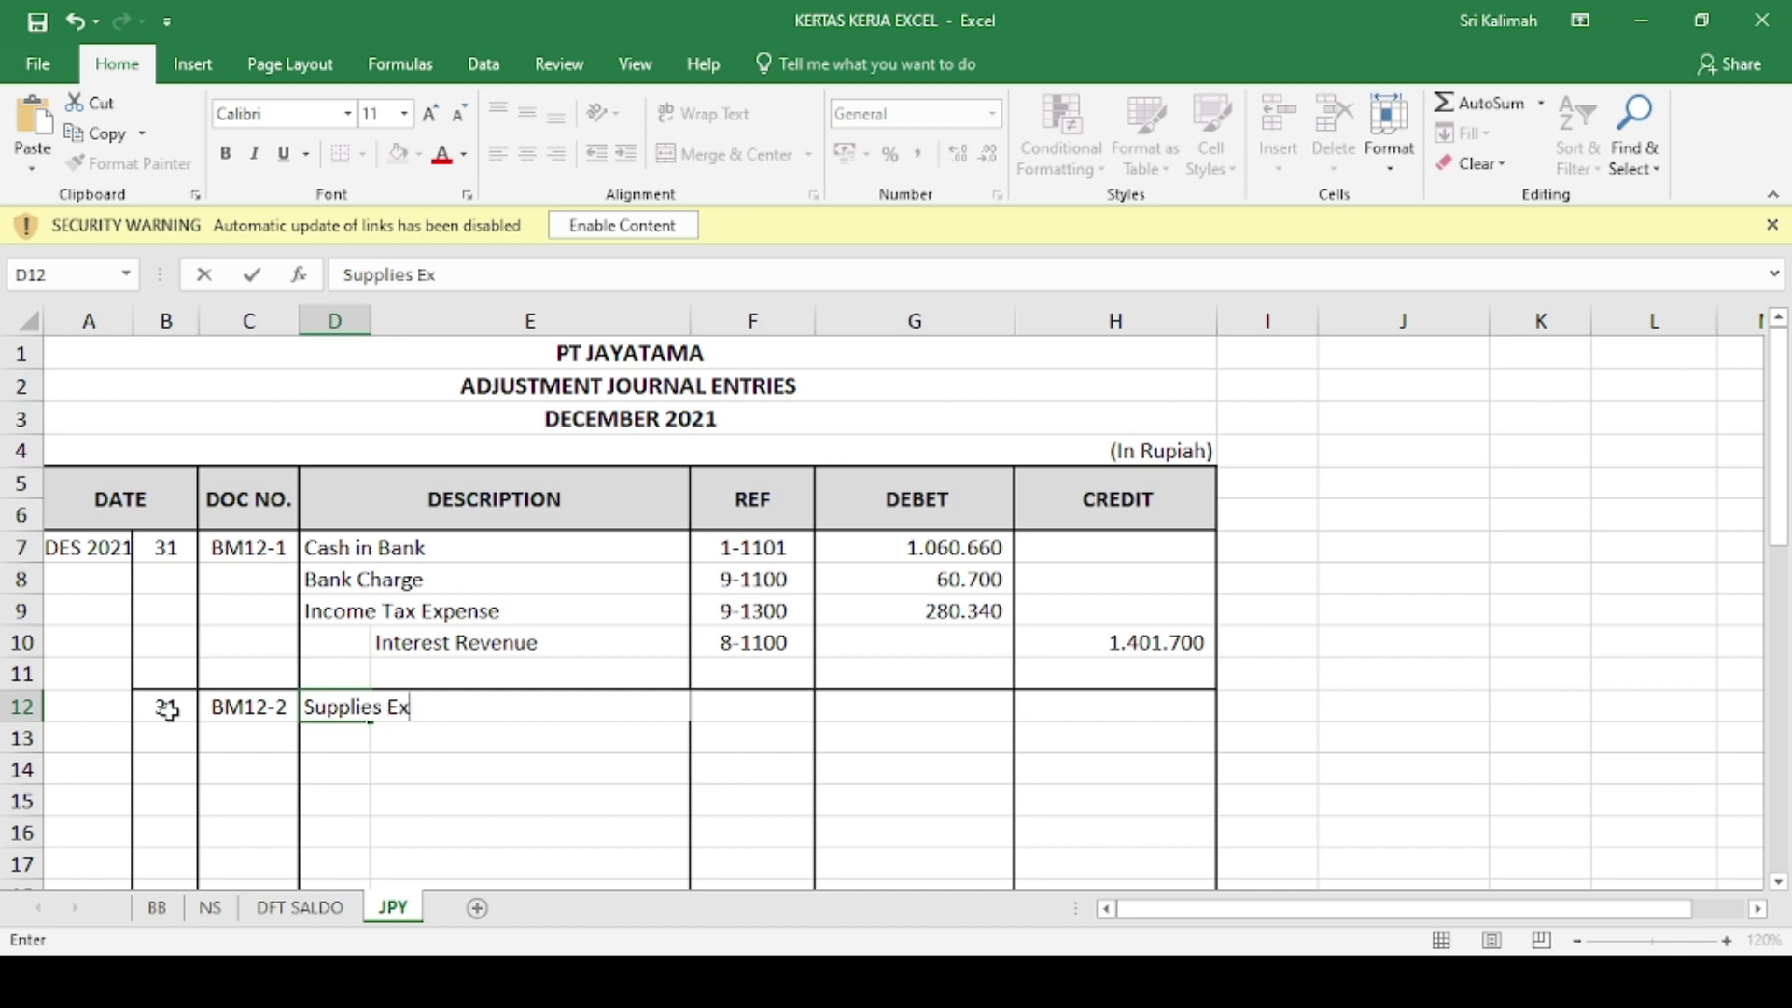
{"action": "type", "text": "pense"}
{"action": "key", "text": "Return"}
{"action": "key", "text": "Right"}
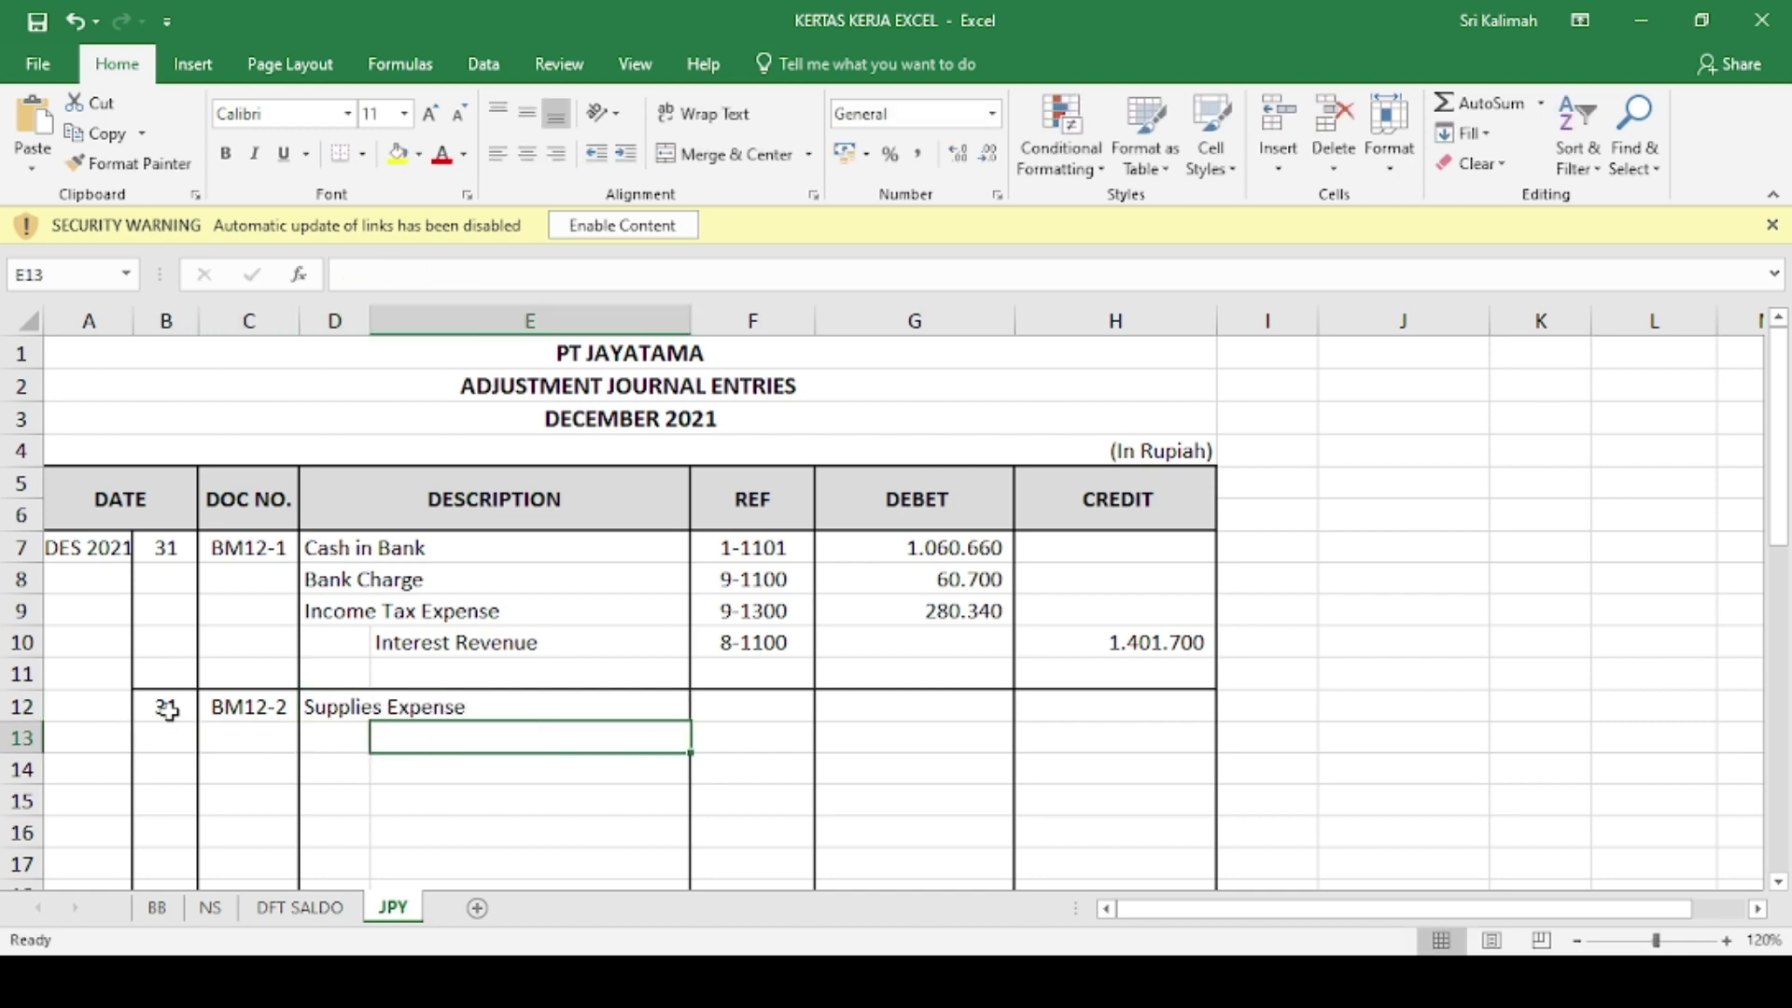
{"action": "type", "text": "Office suppli"}
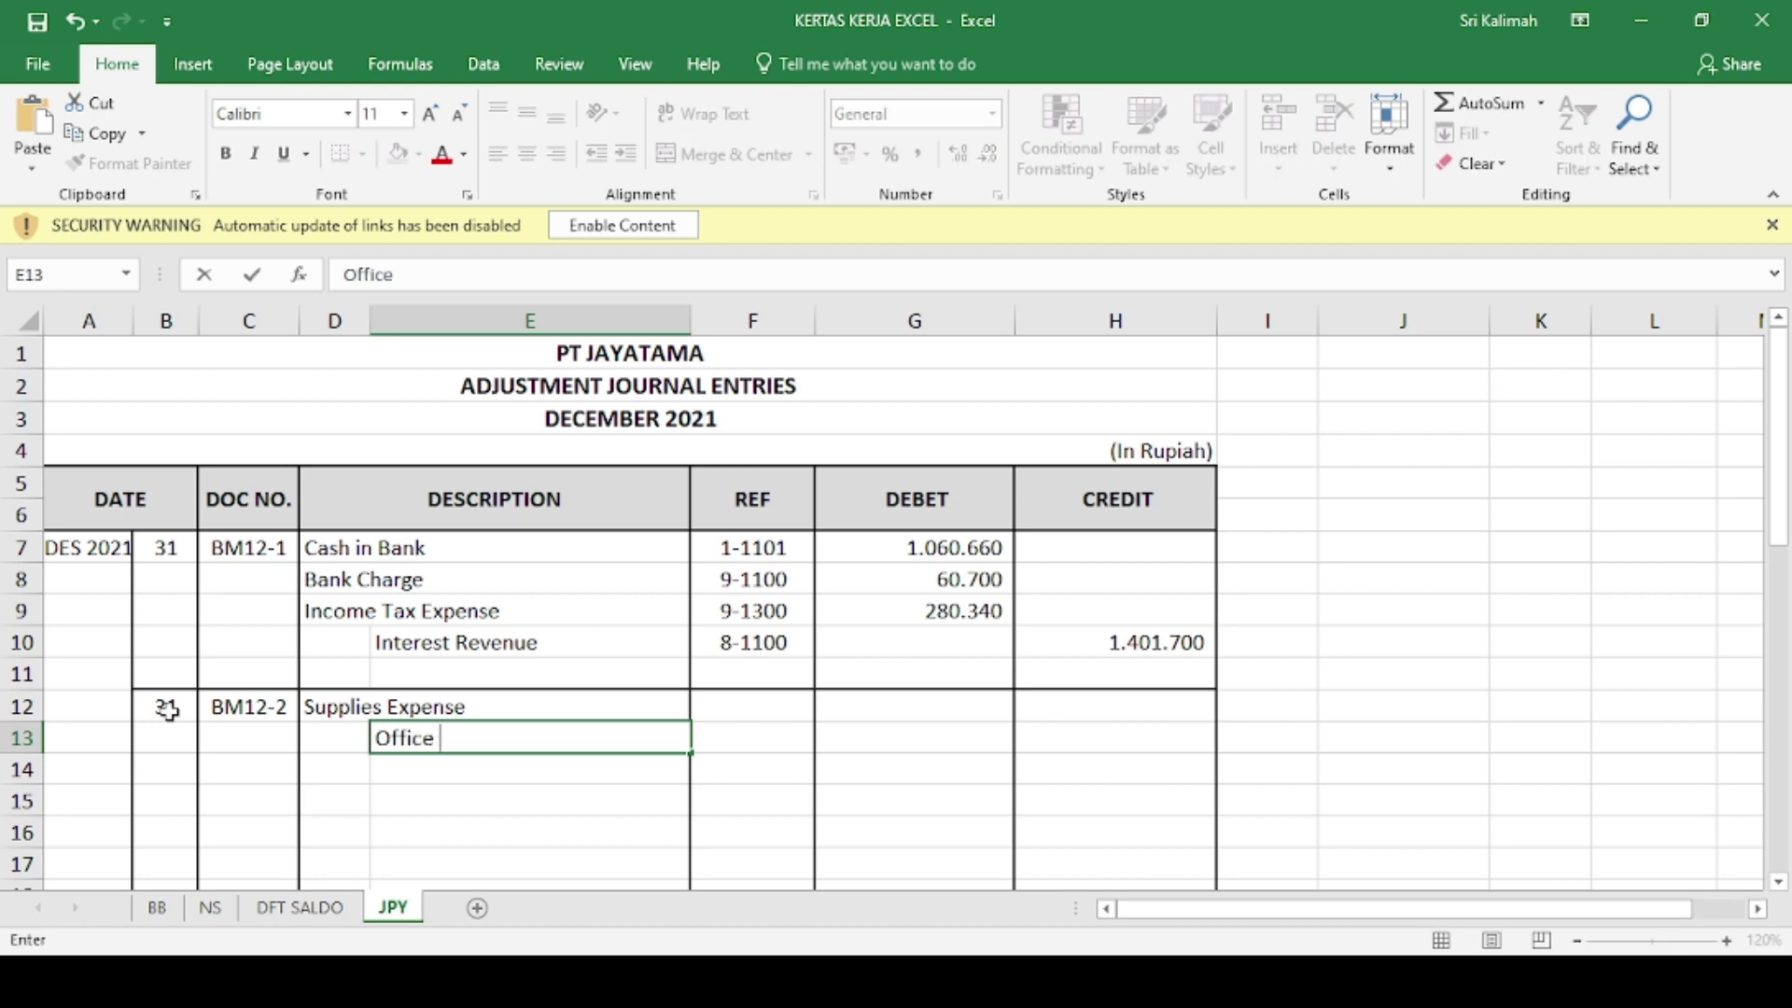
{"action": "type", "text": "es"}
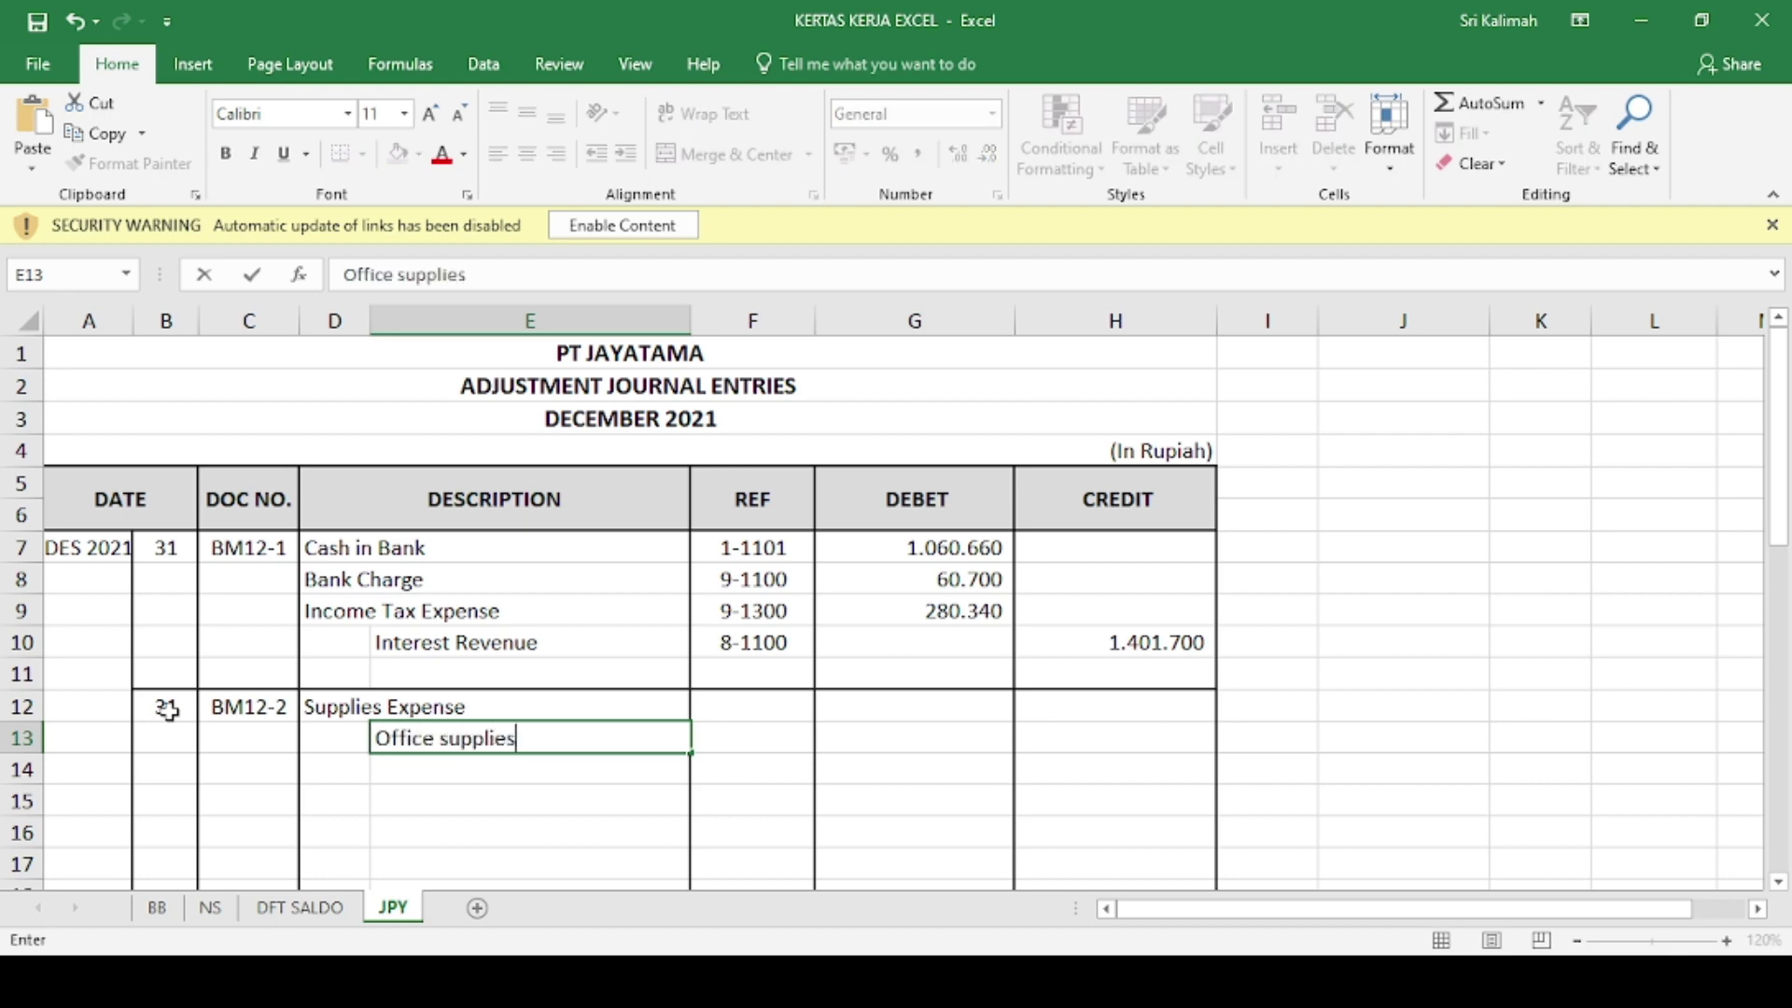
- Enter Insurance Expense as the debit account in row 14 and Prepaid Expense as the indented credit account in row 15
{"action": "key", "text": "Return"}
{"action": "key", "text": "Right"}
{"action": "key", "text": "Right"}
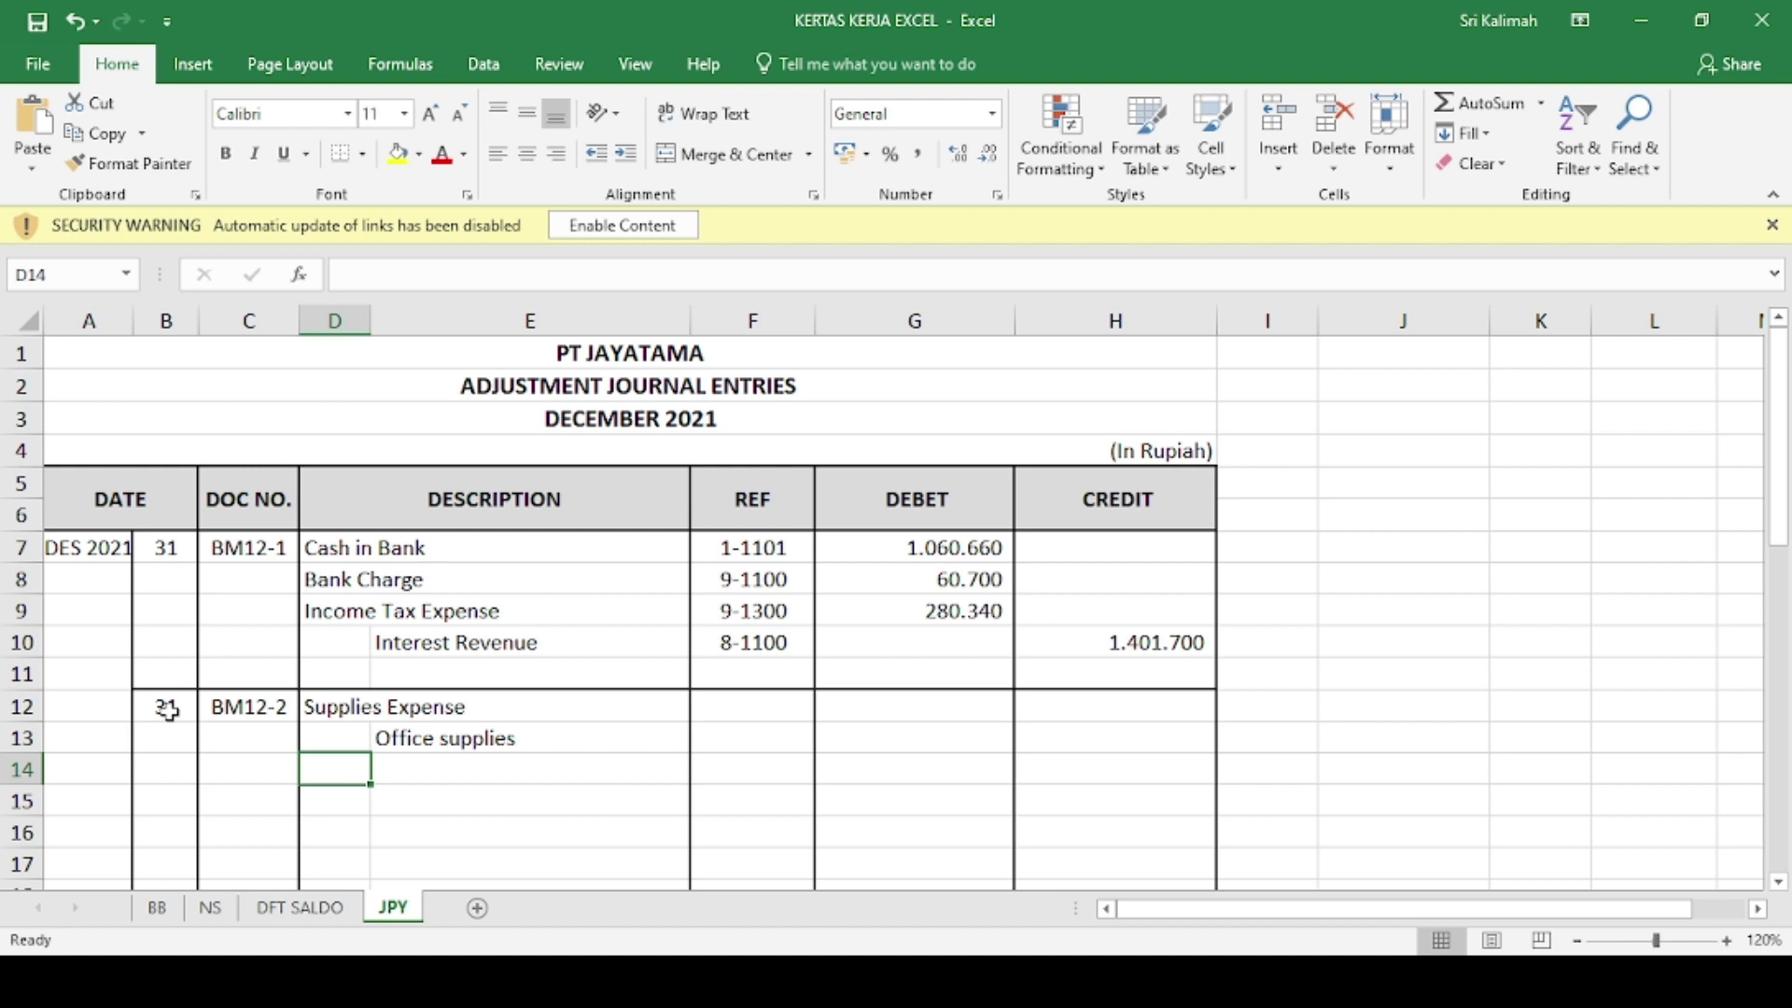
{"action": "type", "text": "Ins"}
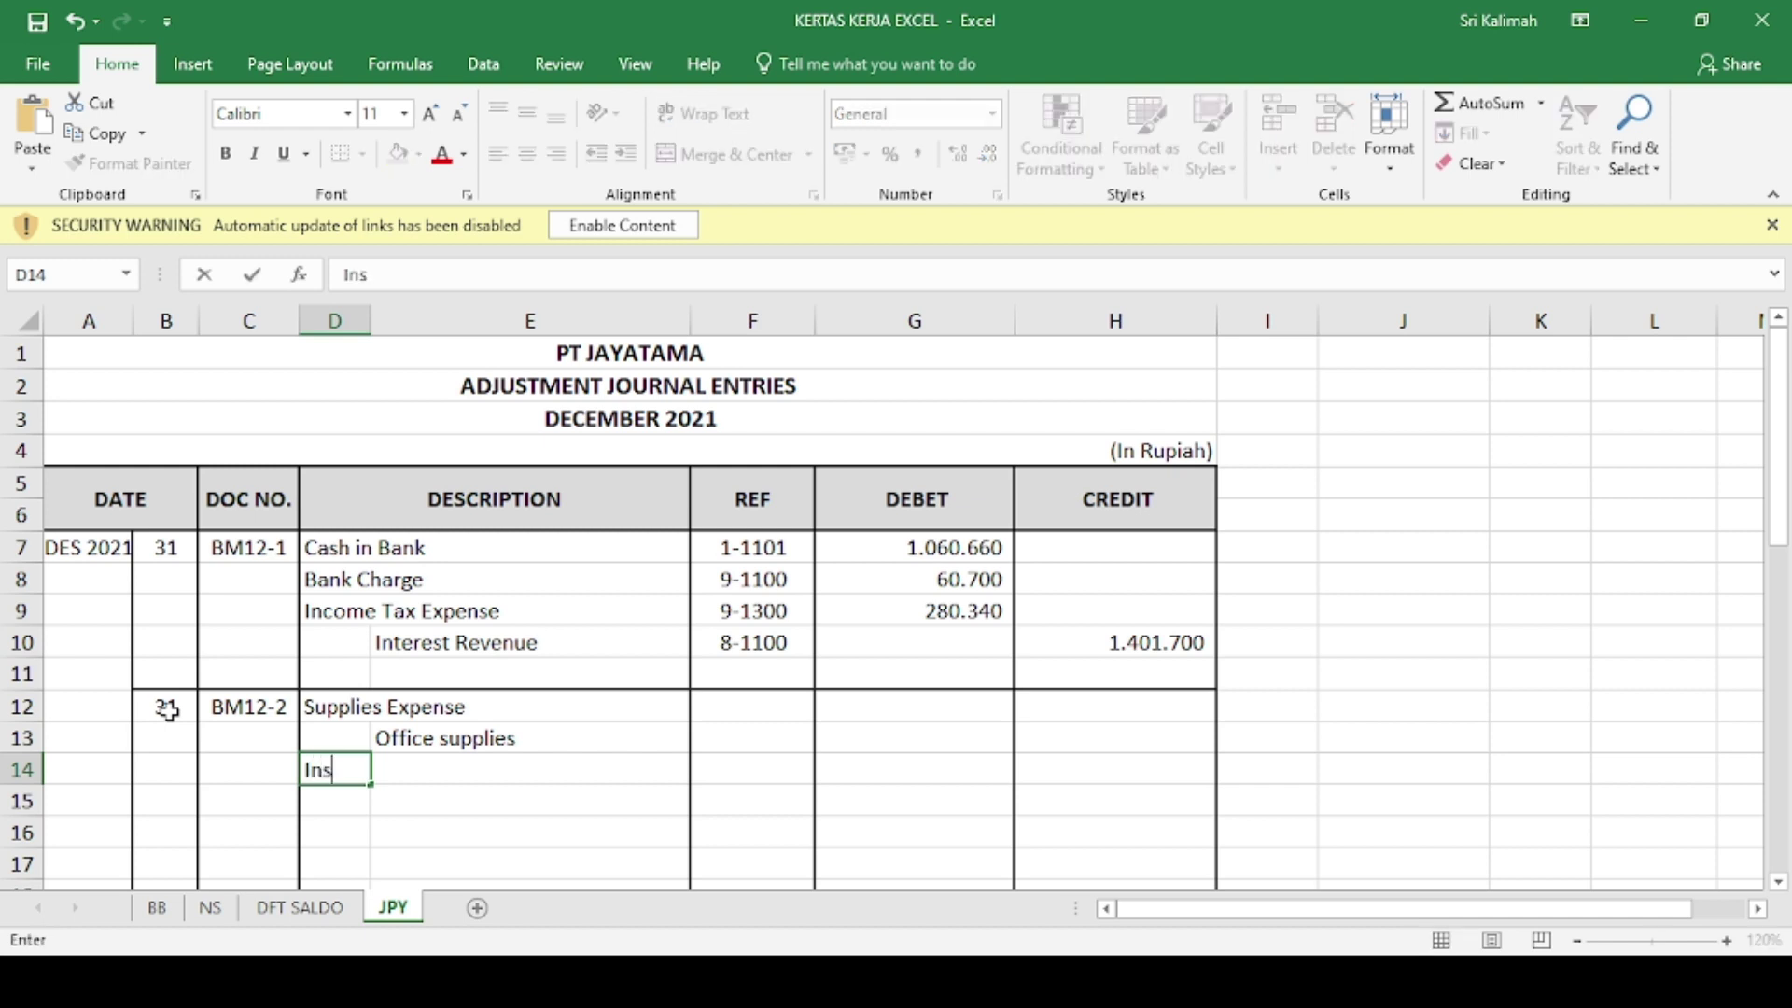
{"action": "type", "text": "urance "}
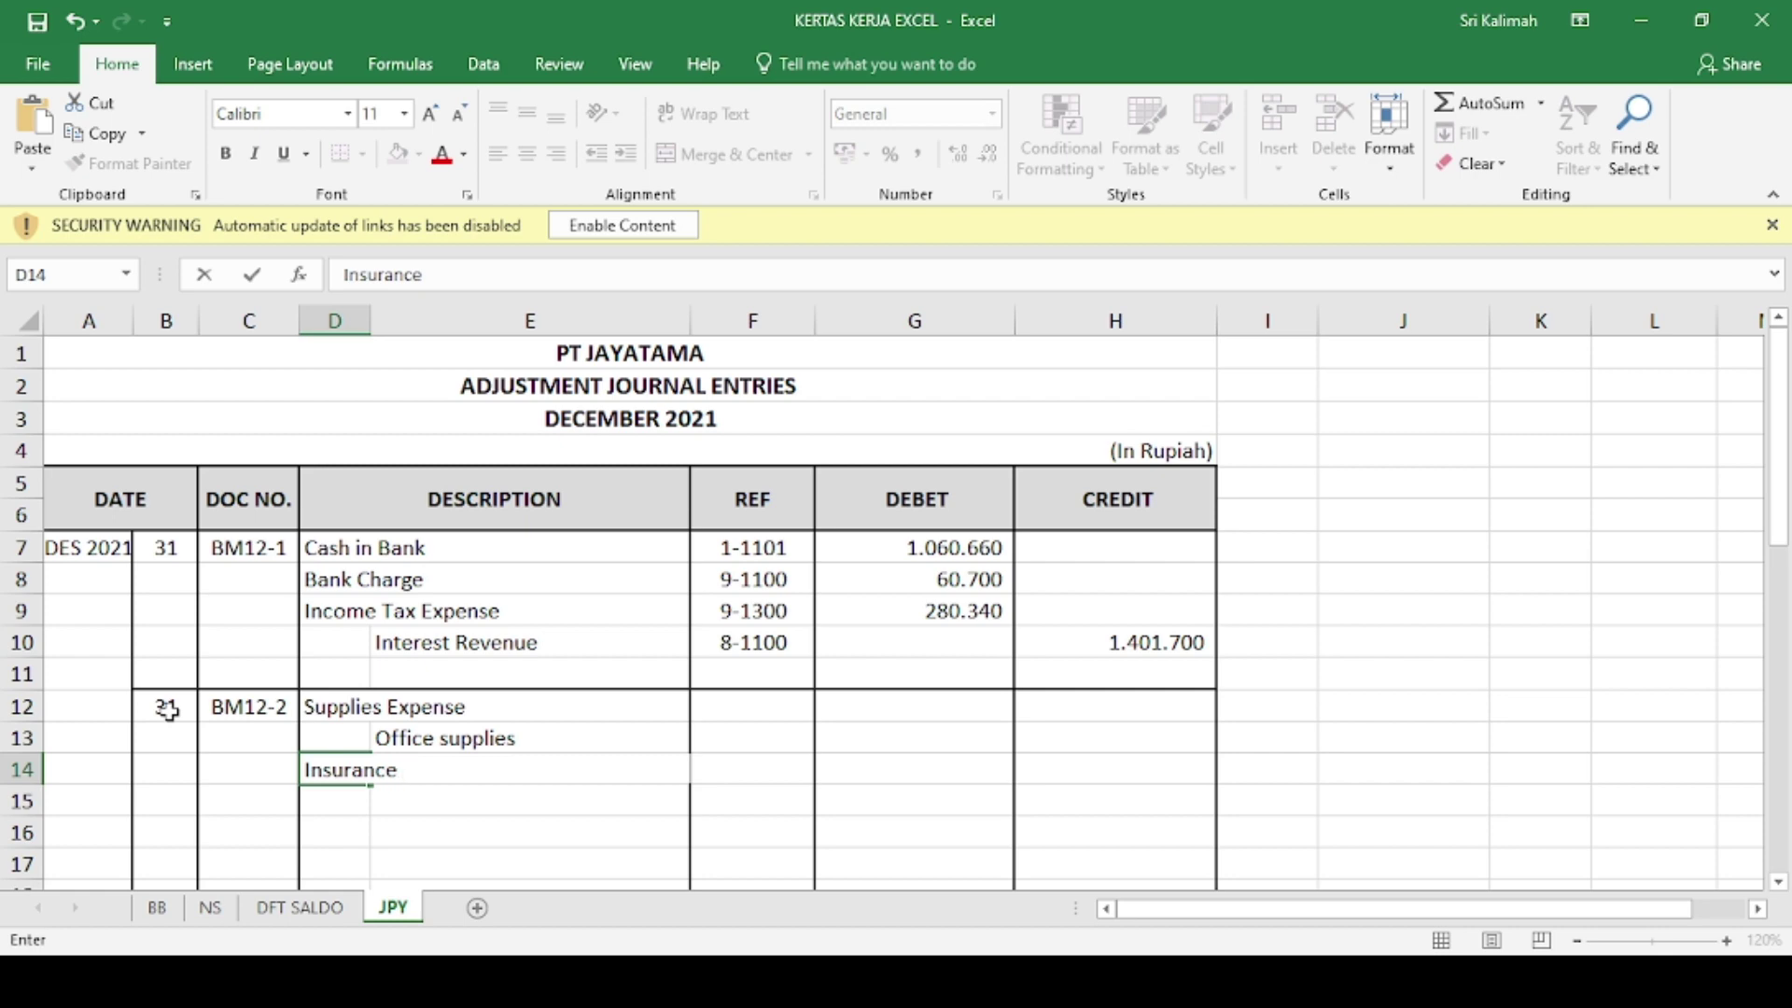
{"action": "type", "text": "Expense"}
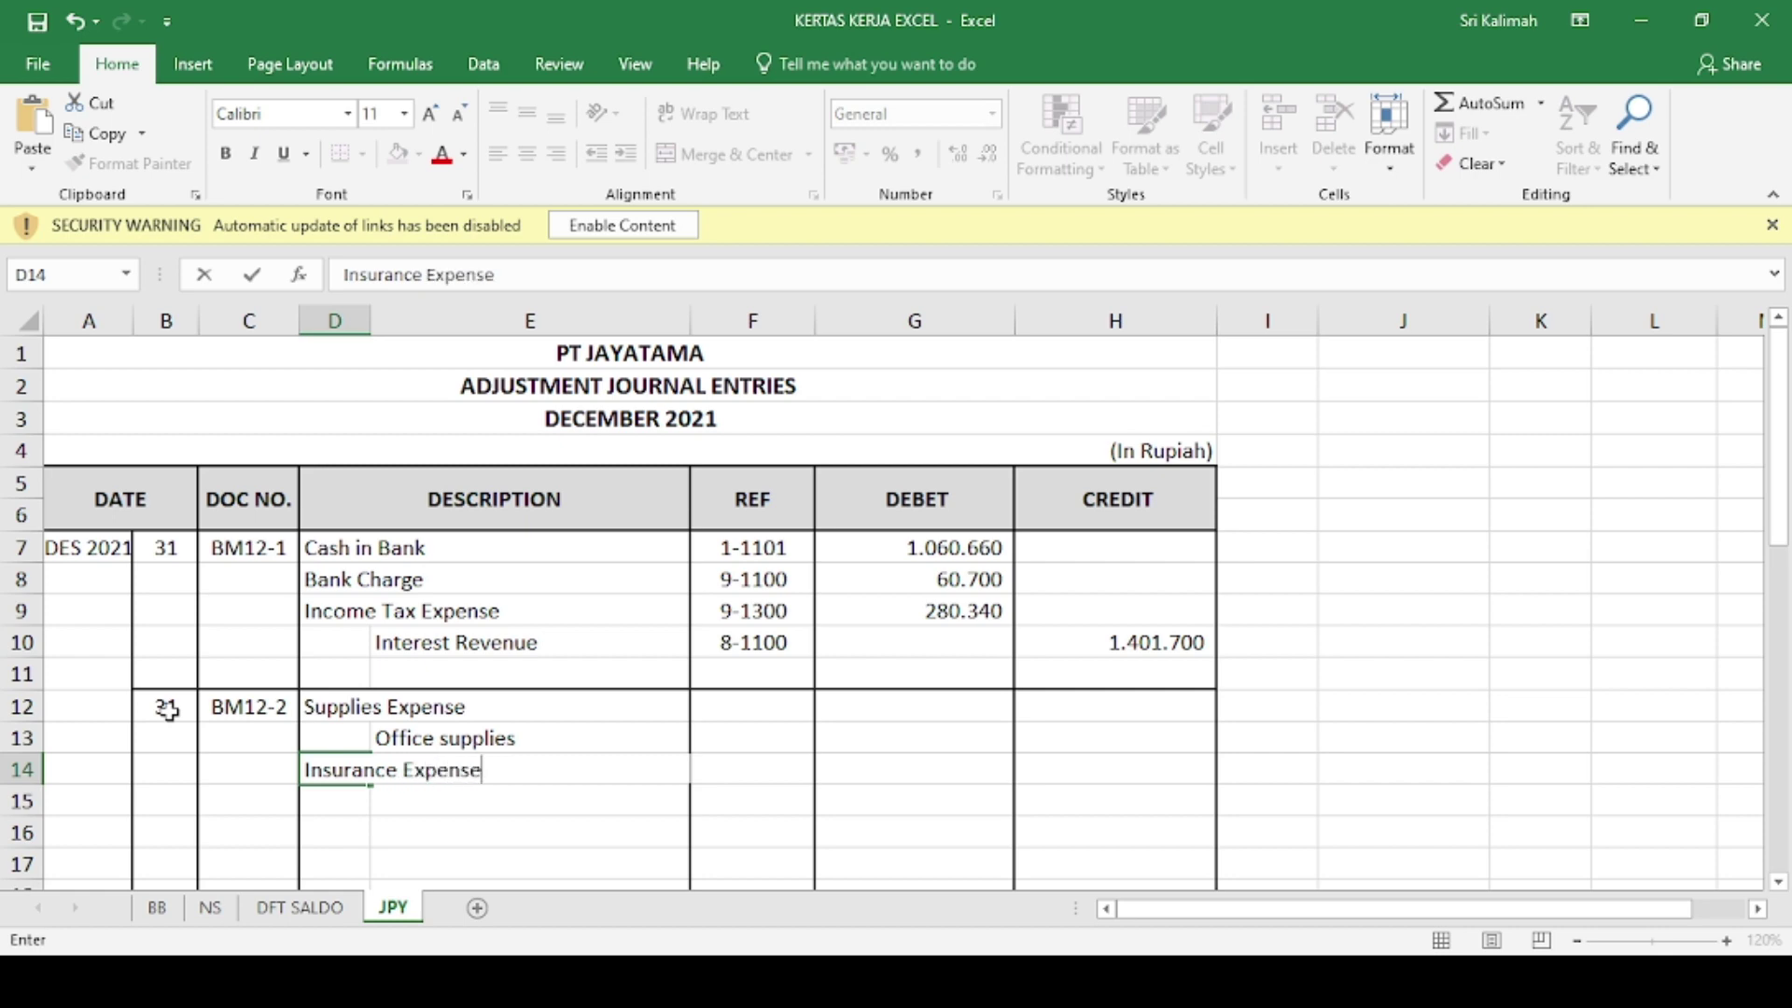
{"action": "key", "text": "ctrl+Return"}
{"action": "key", "text": "Down"}
{"action": "key", "text": "Left"}
{"action": "key", "text": "Right"}
{"action": "key", "text": "Right"}
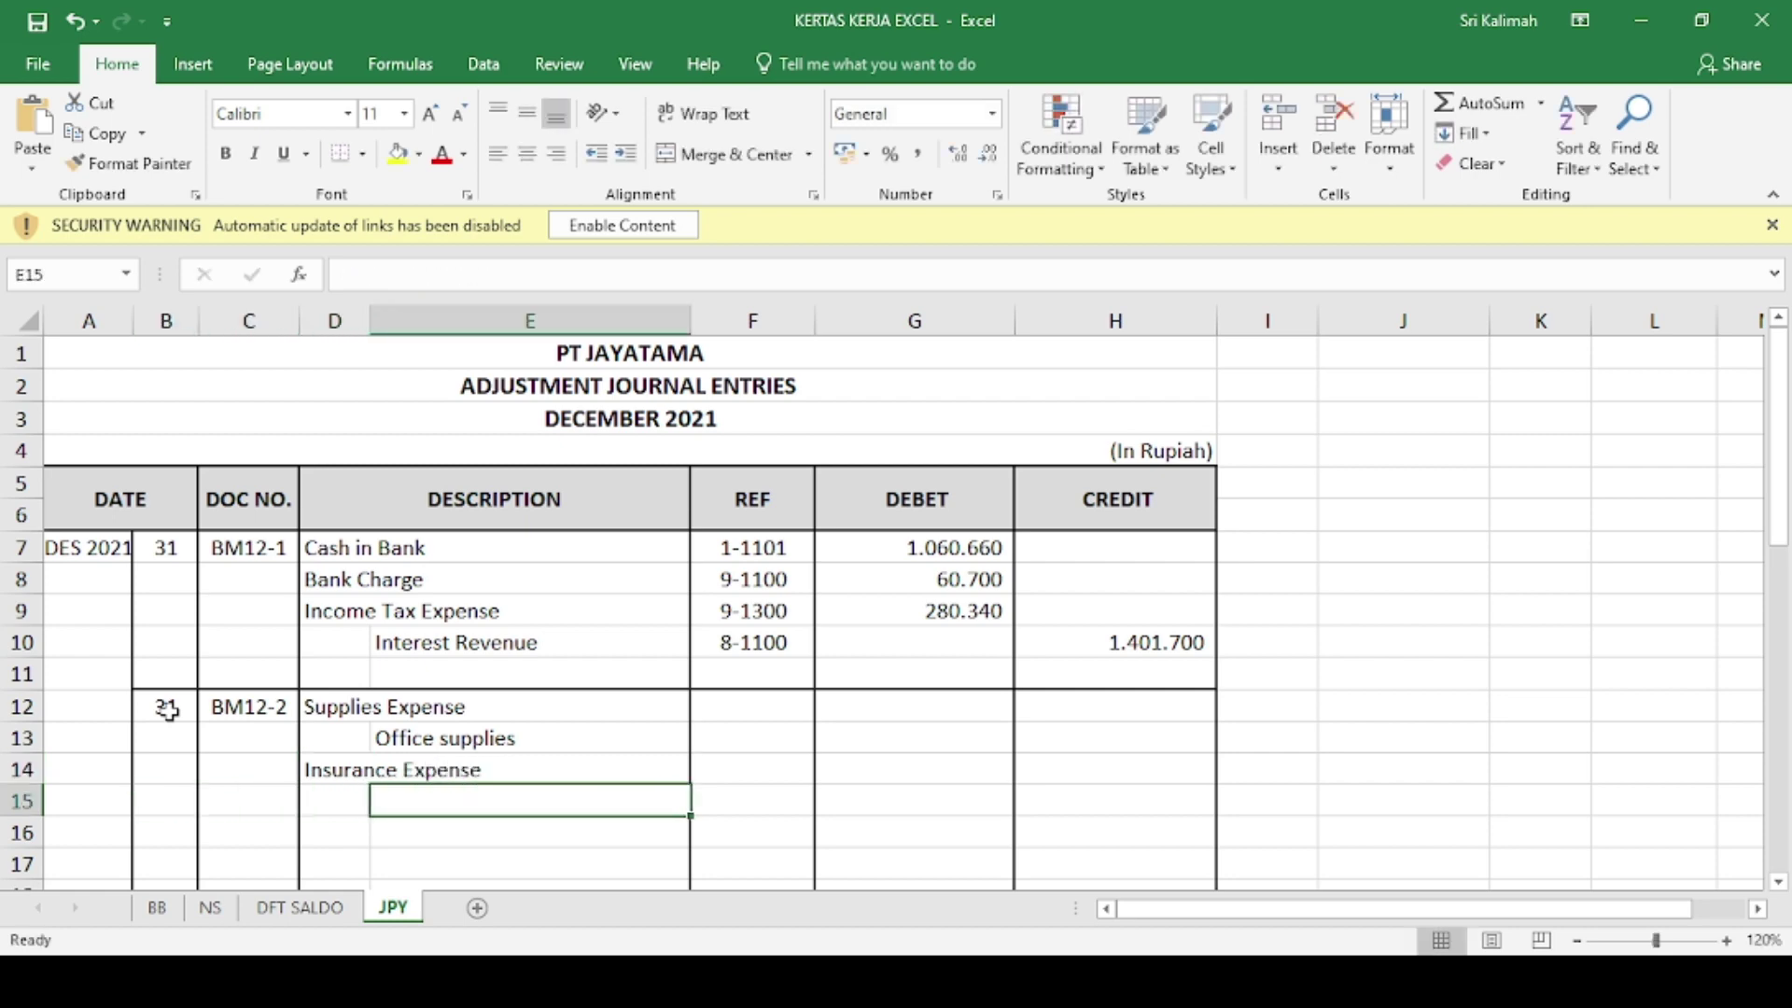
{"action": "type", "text": "Prepa"}
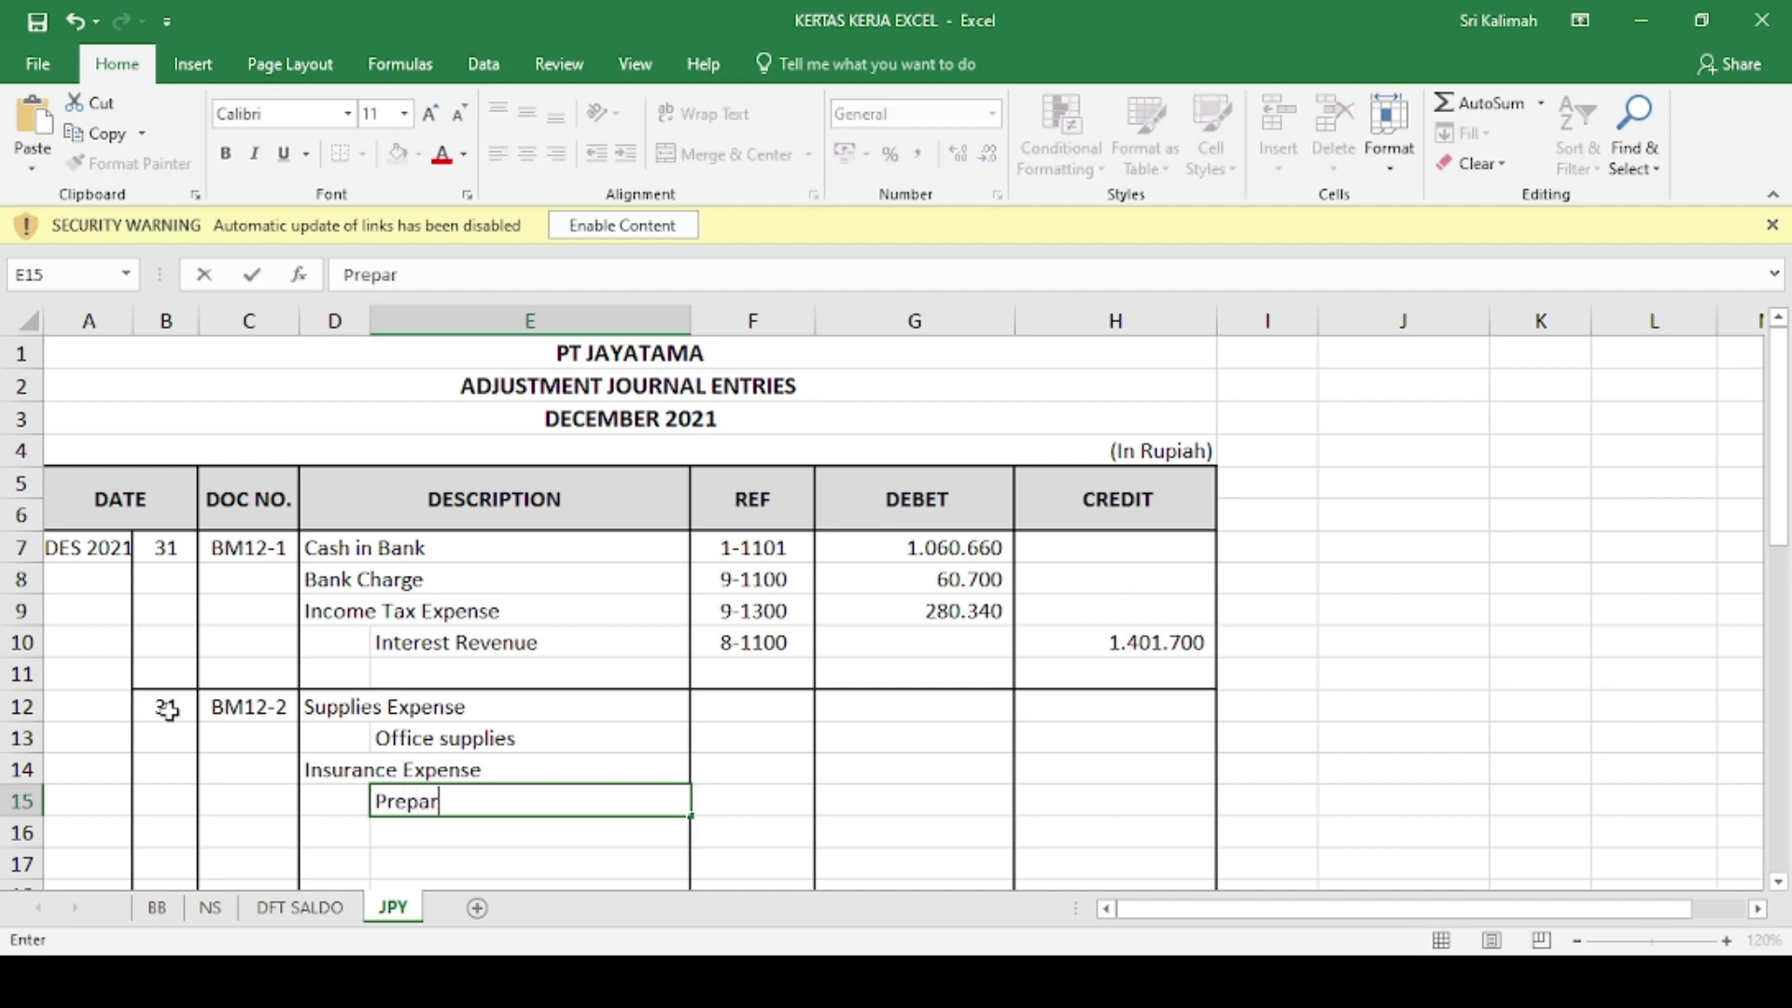
{"action": "type", "text": "id Expe"}
{"action": "key", "text": "BackSpace"}
{"action": "key", "text": "BackSpace"}
{"action": "key", "text": "BackSpace"}
{"action": "type", "text": "xpense"}
{"action": "key", "text": "Return"}
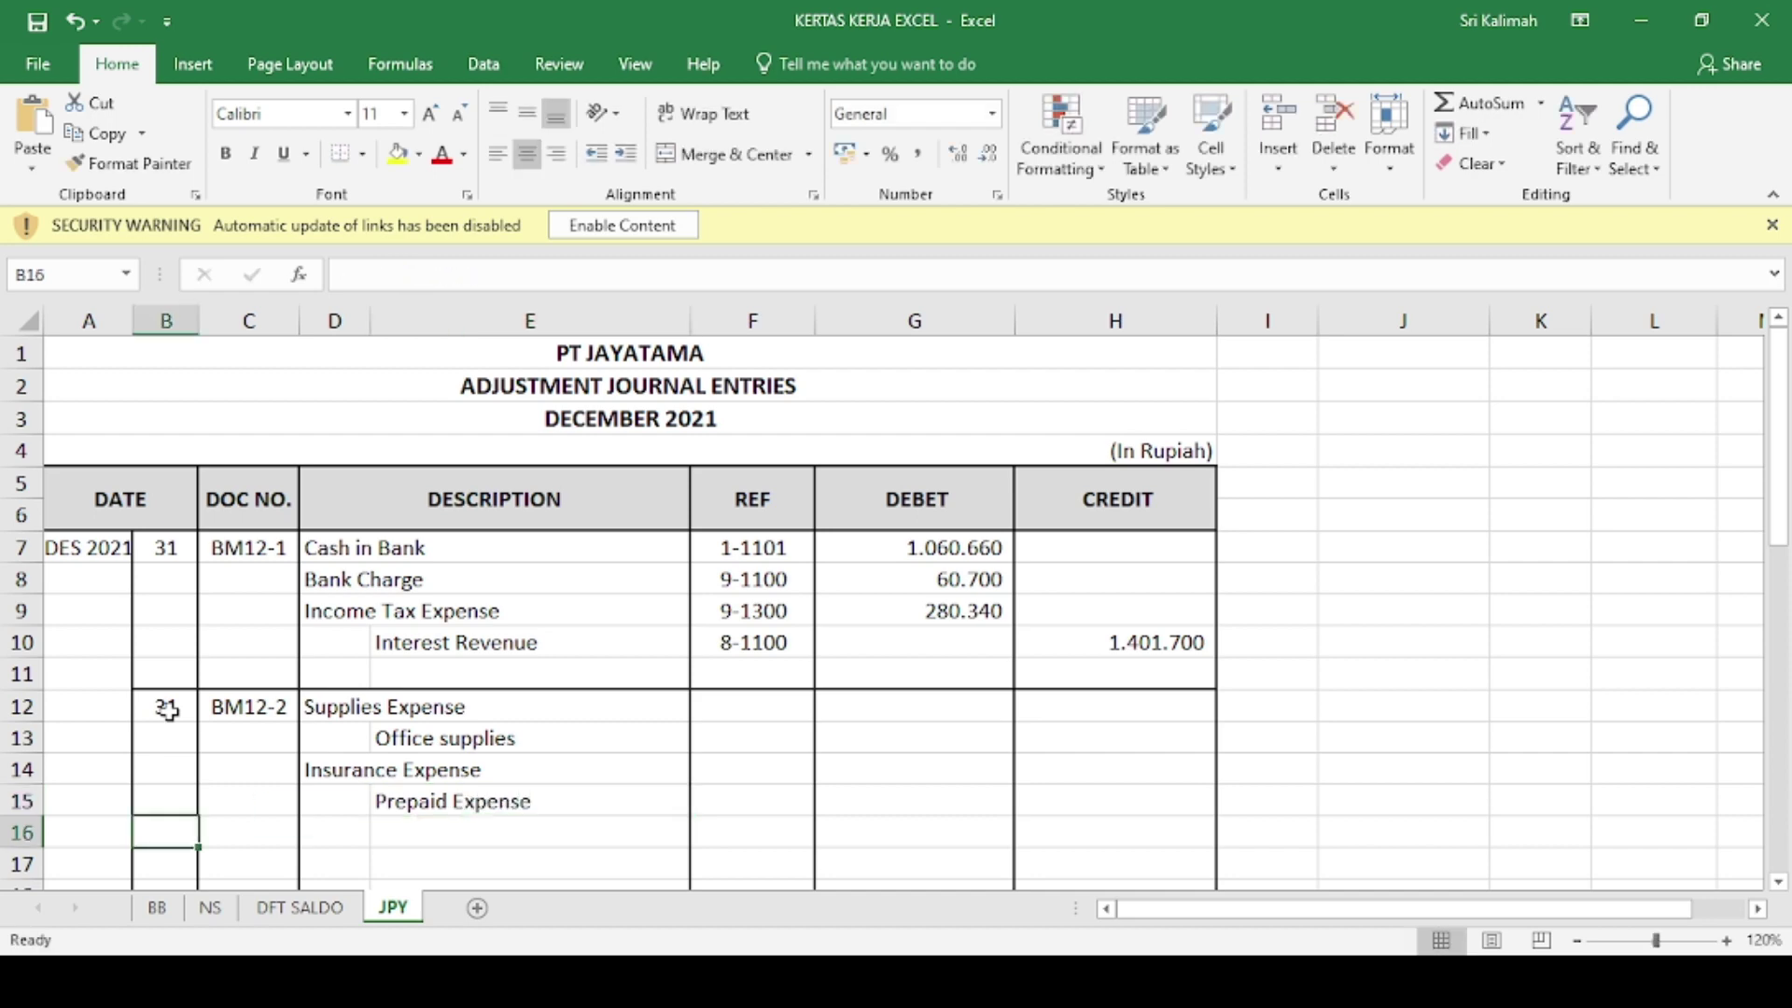
- Enter Advertising Expense as the debit account in row 16 of the BM12-2 entry
{"action": "key", "text": "Right"}
{"action": "key", "text": "Right"}
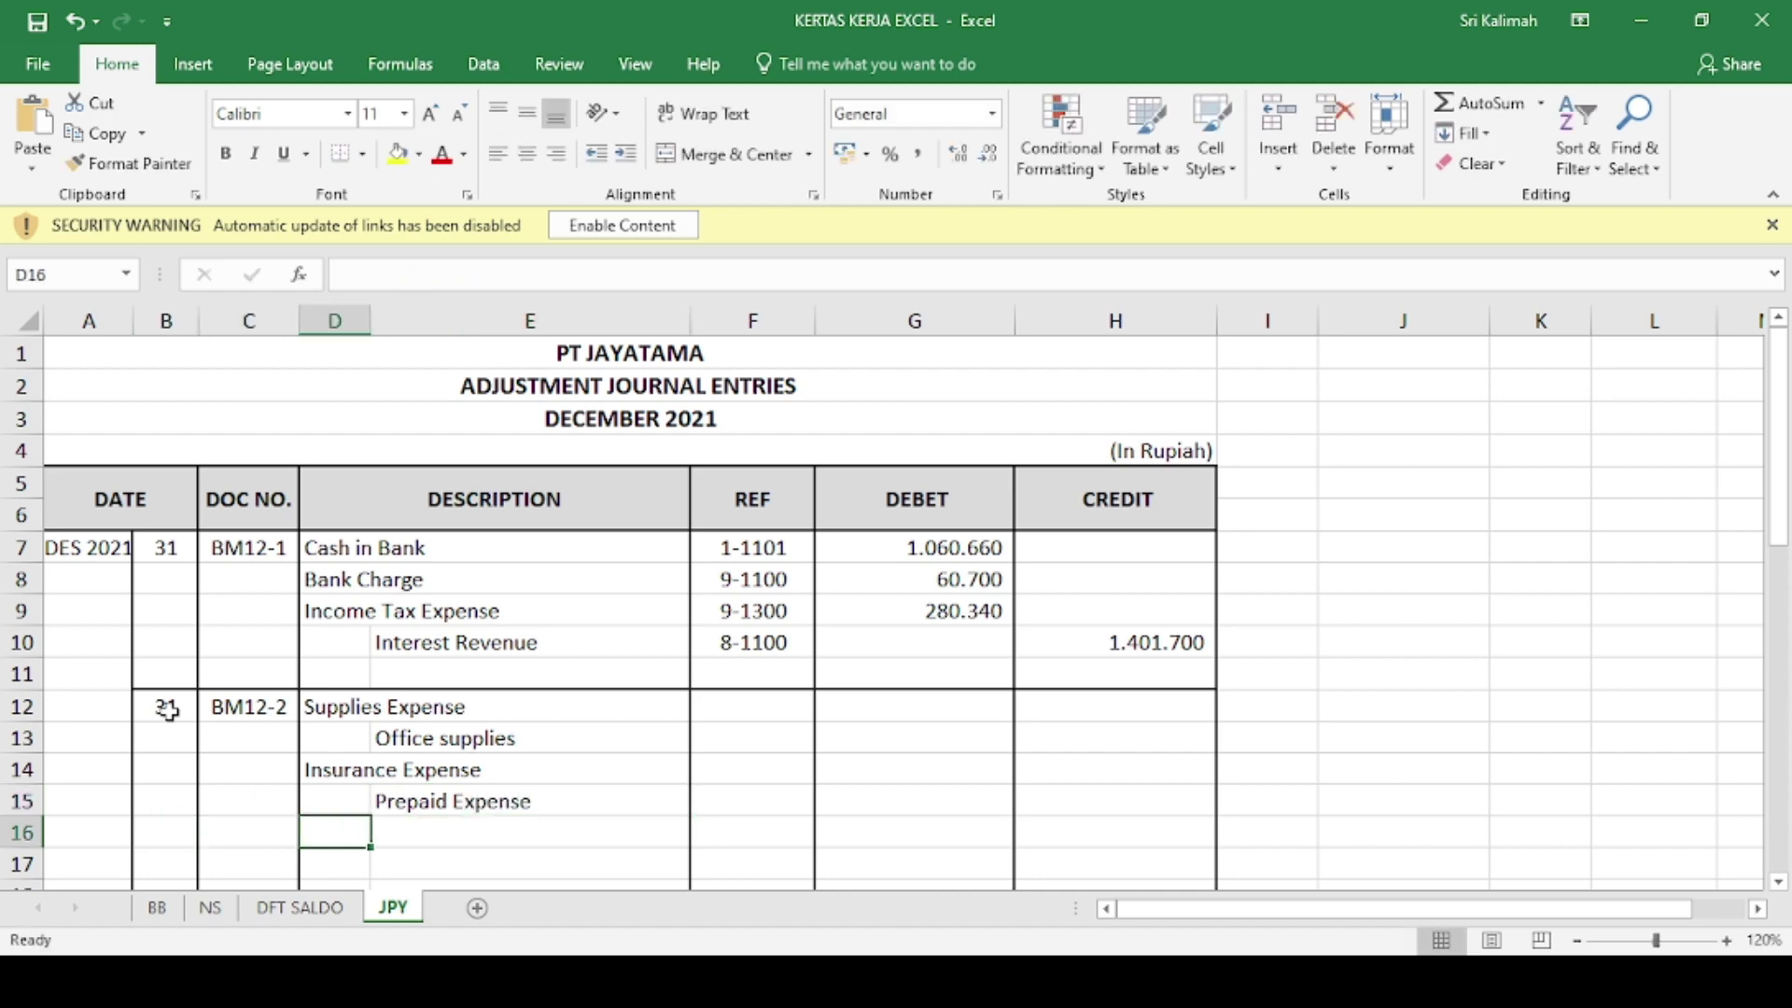
{"action": "type", "text": "Adv"}
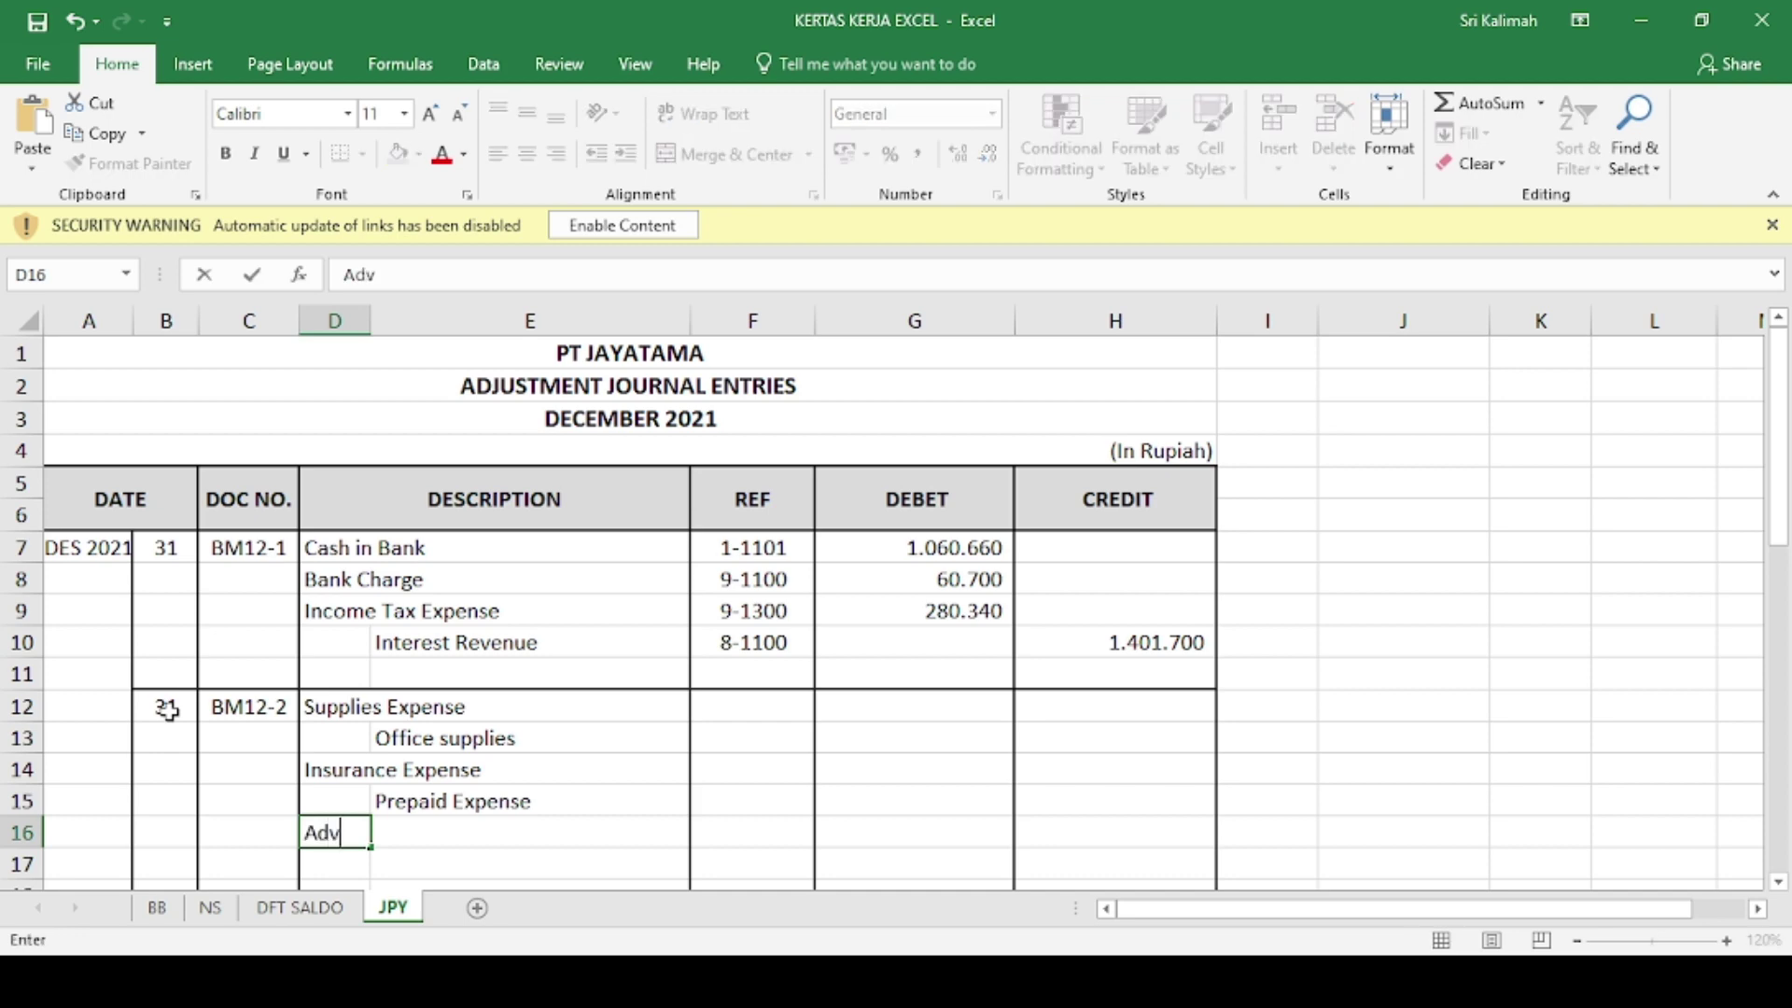
{"action": "type", "text": "ertising Es"}
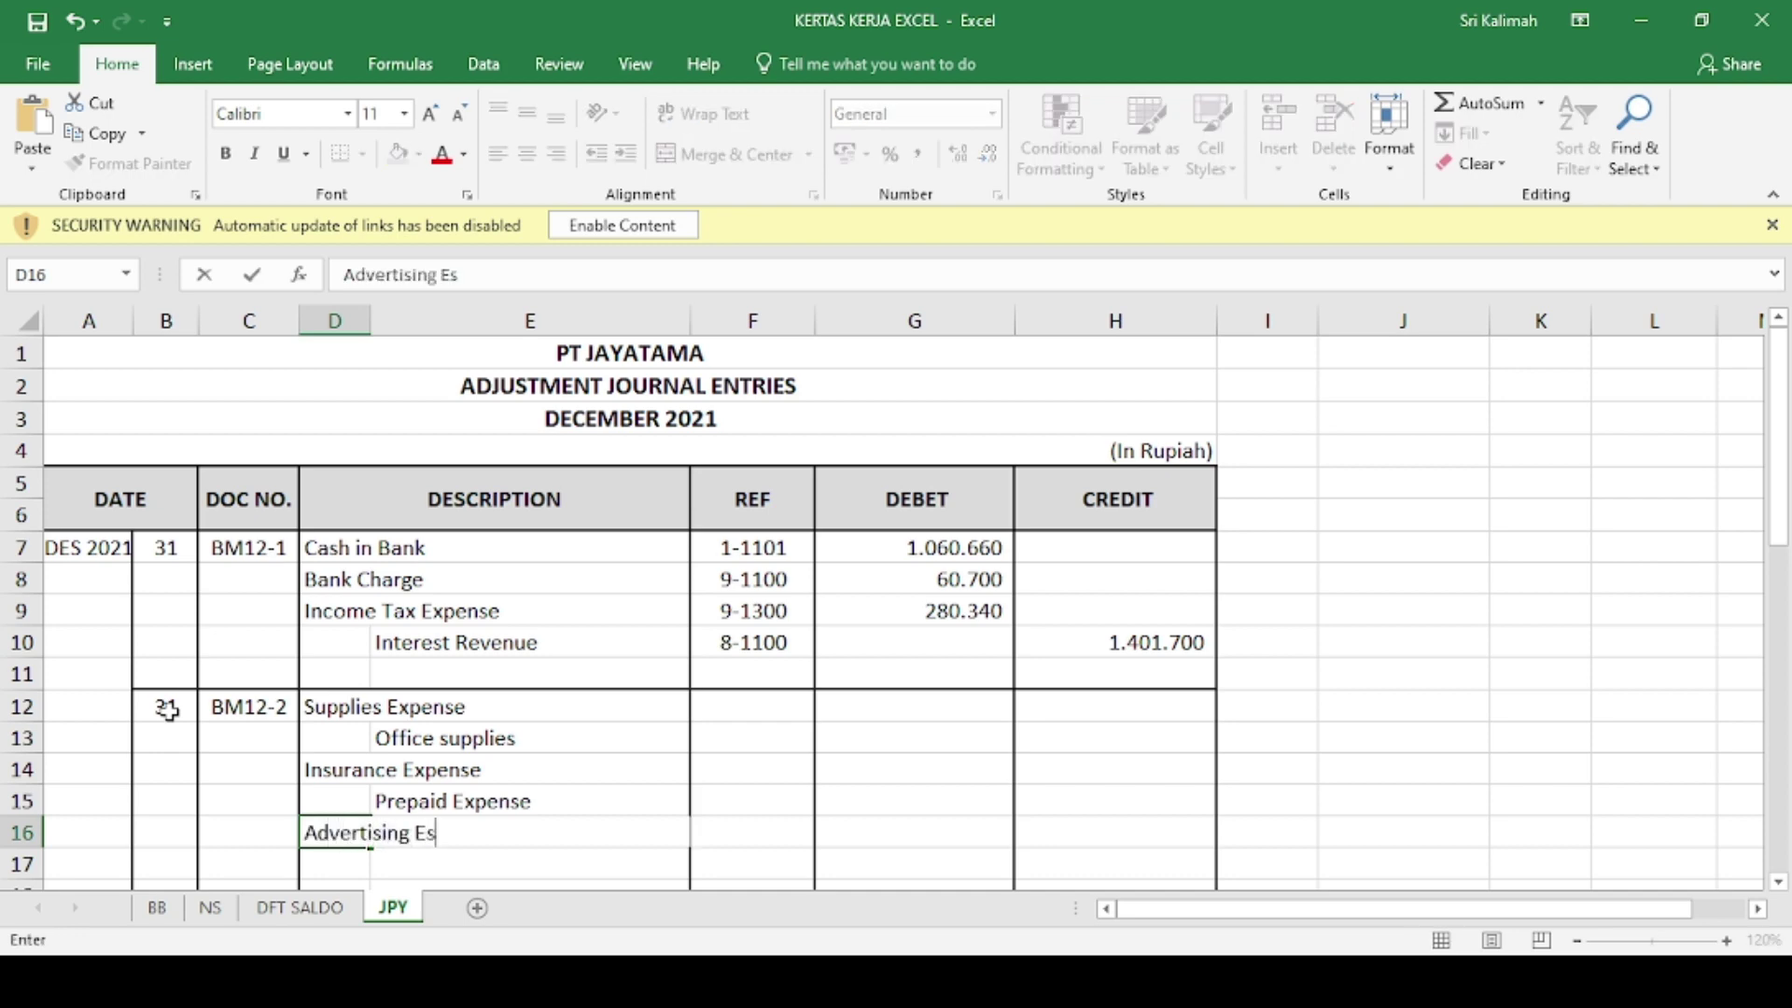
{"action": "key", "text": "BackSpace"}
{"action": "type", "text": "xpense"}
{"action": "key", "text": "Return"}
- Enter Prepaid Advertising as the indented credit account in row 17
{"action": "key", "text": "Right"}
{"action": "key", "text": "Right"}
{"action": "key", "text": "Right"}
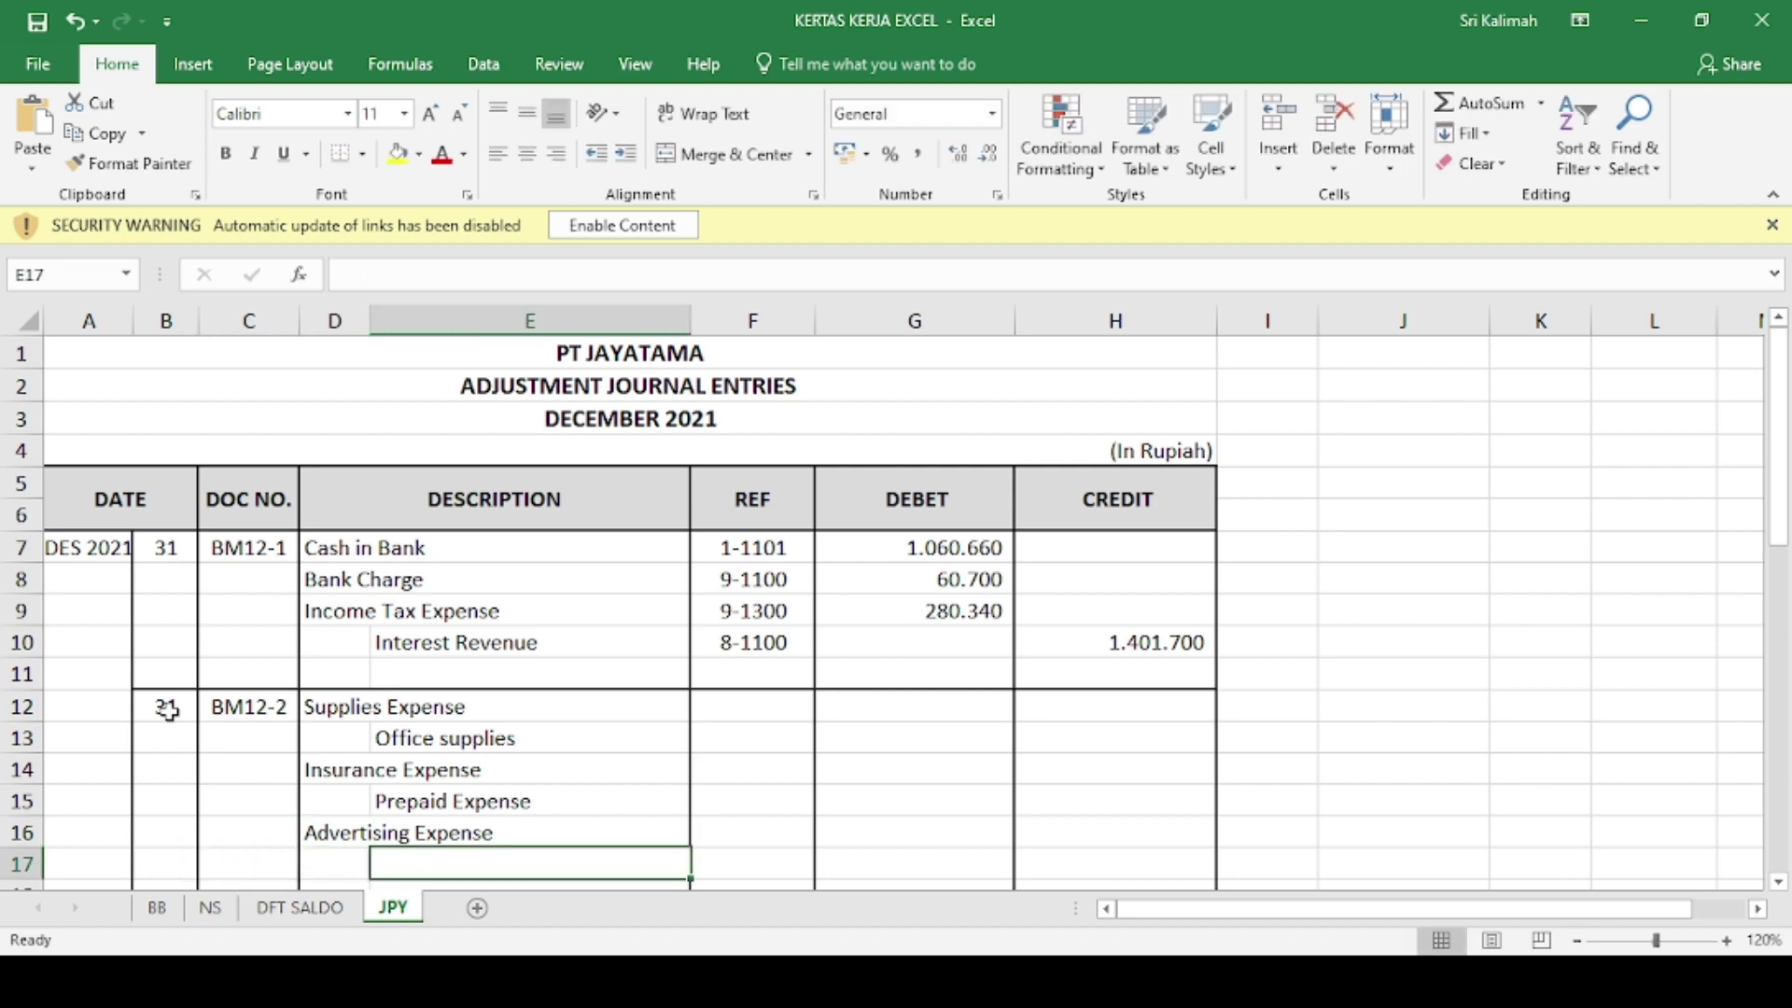
{"action": "type", "text": "P"}
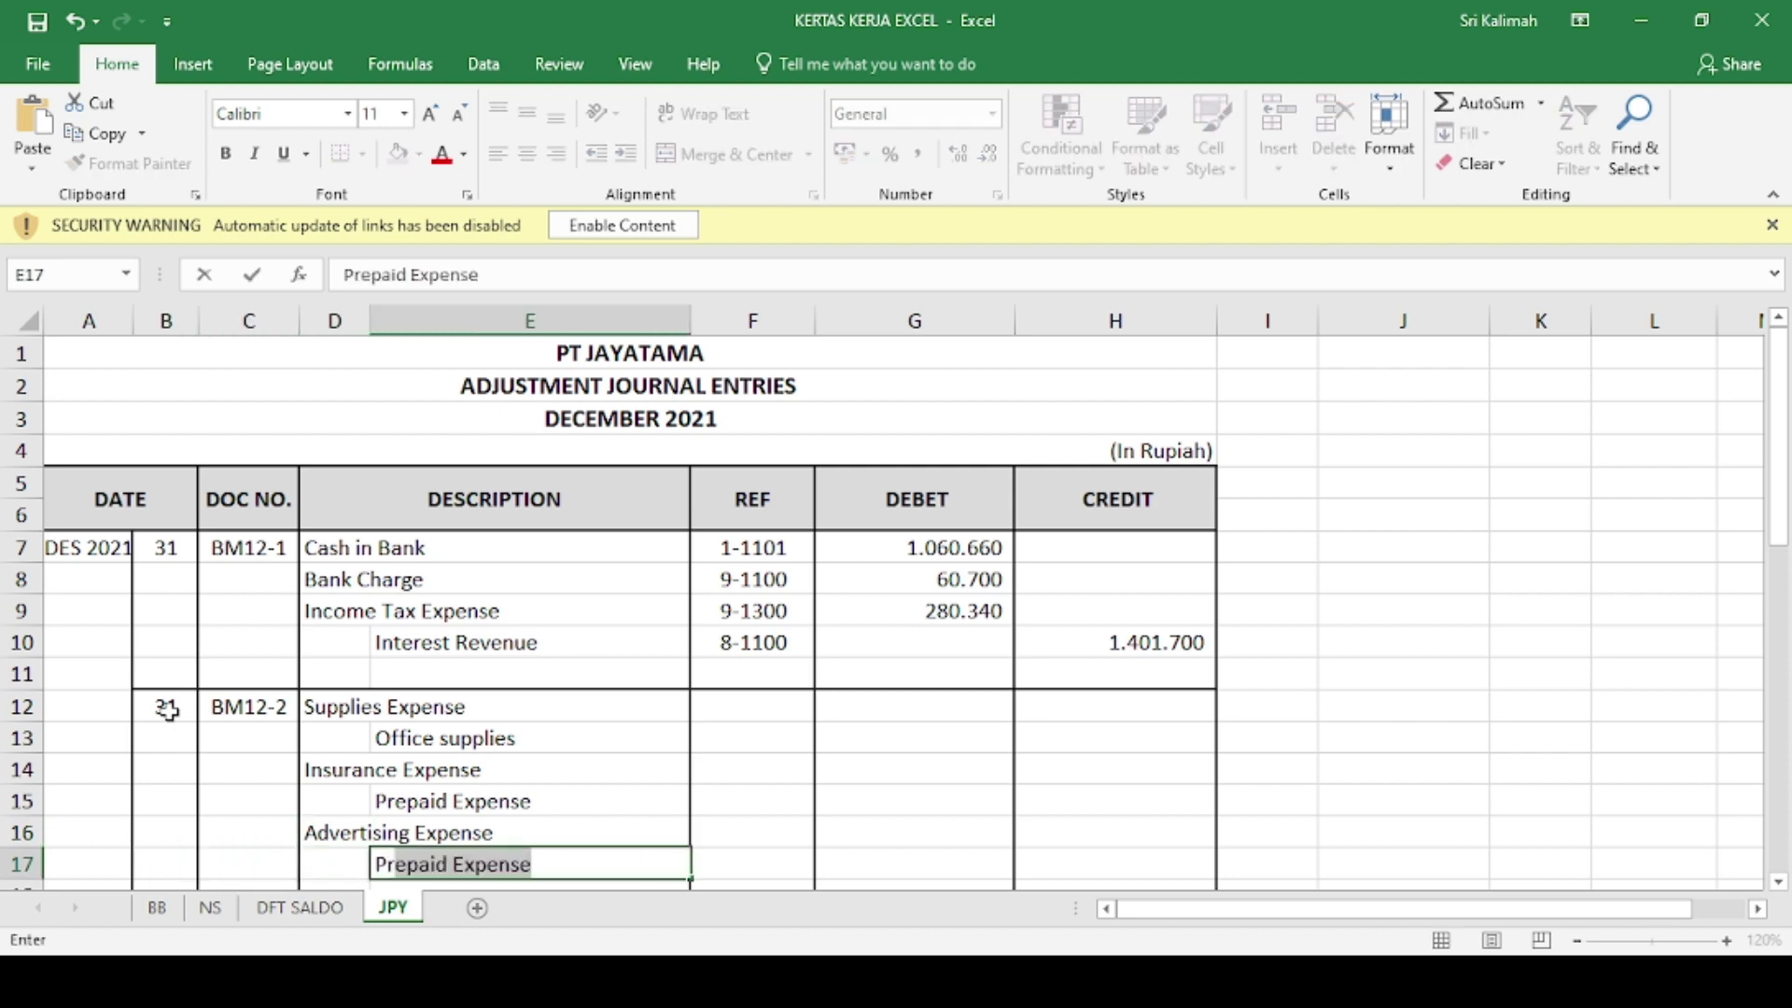
{"action": "type", "text": "rep"}
{"action": "key", "text": "BackSpace"}
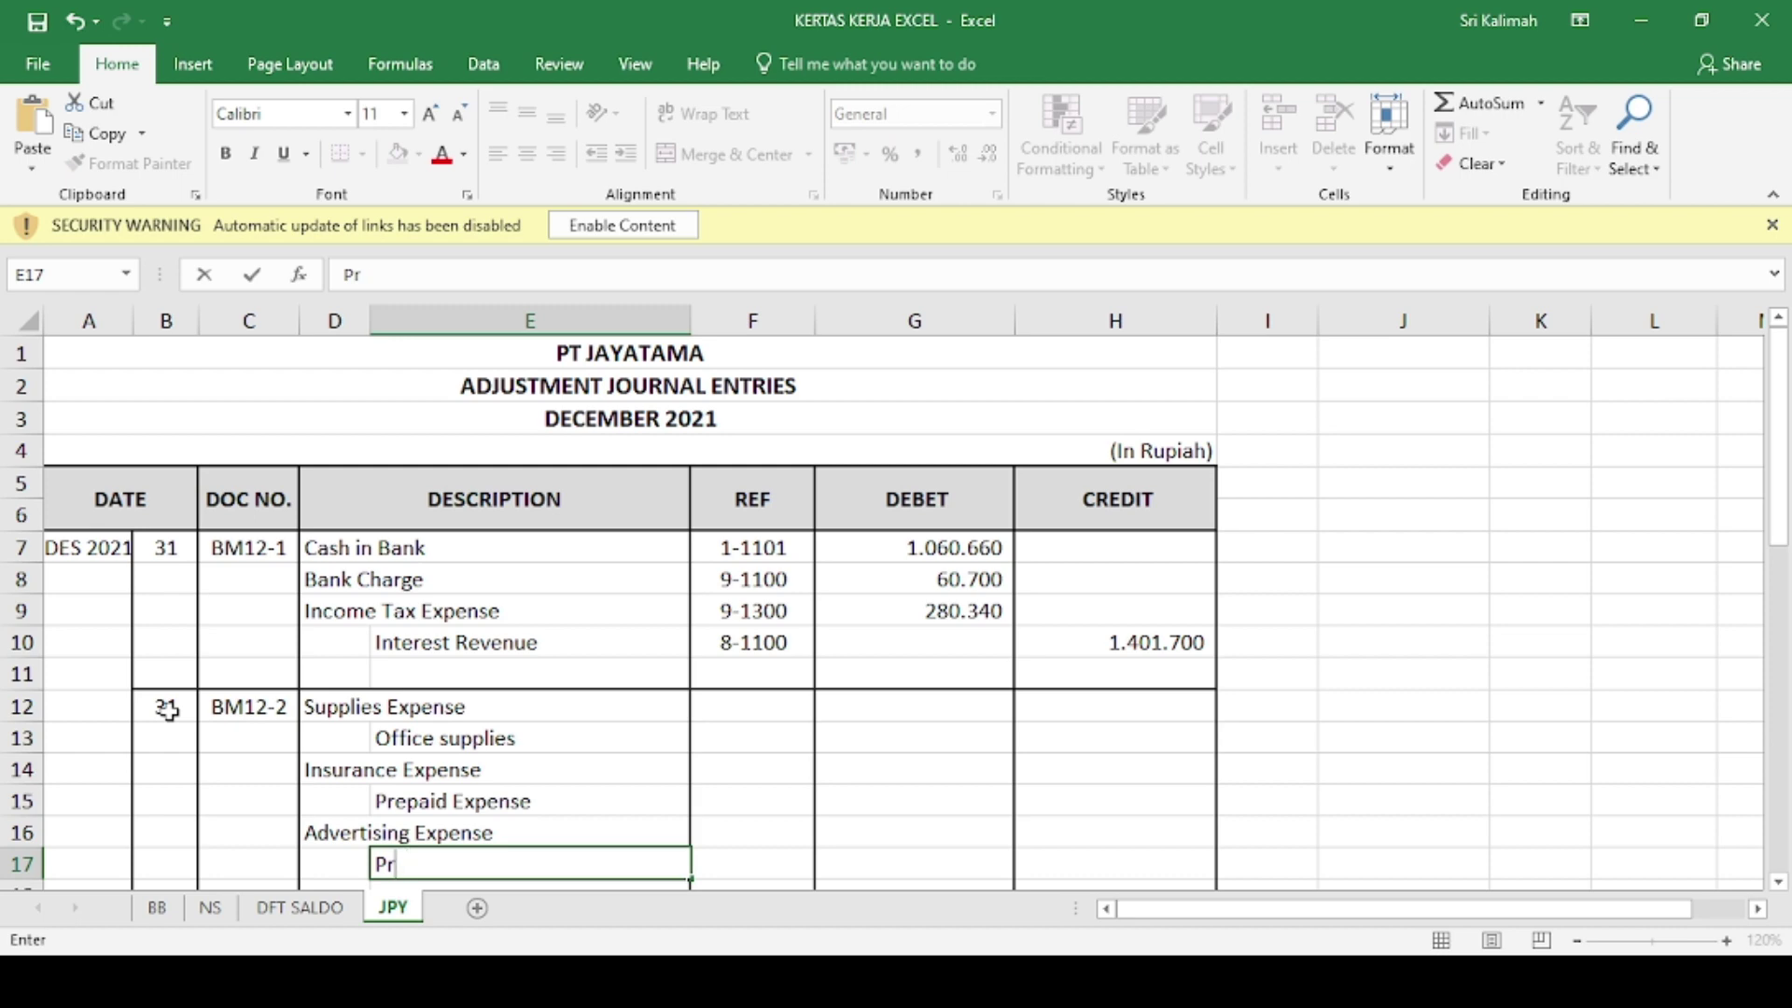
{"action": "type", "text": "epaid "}
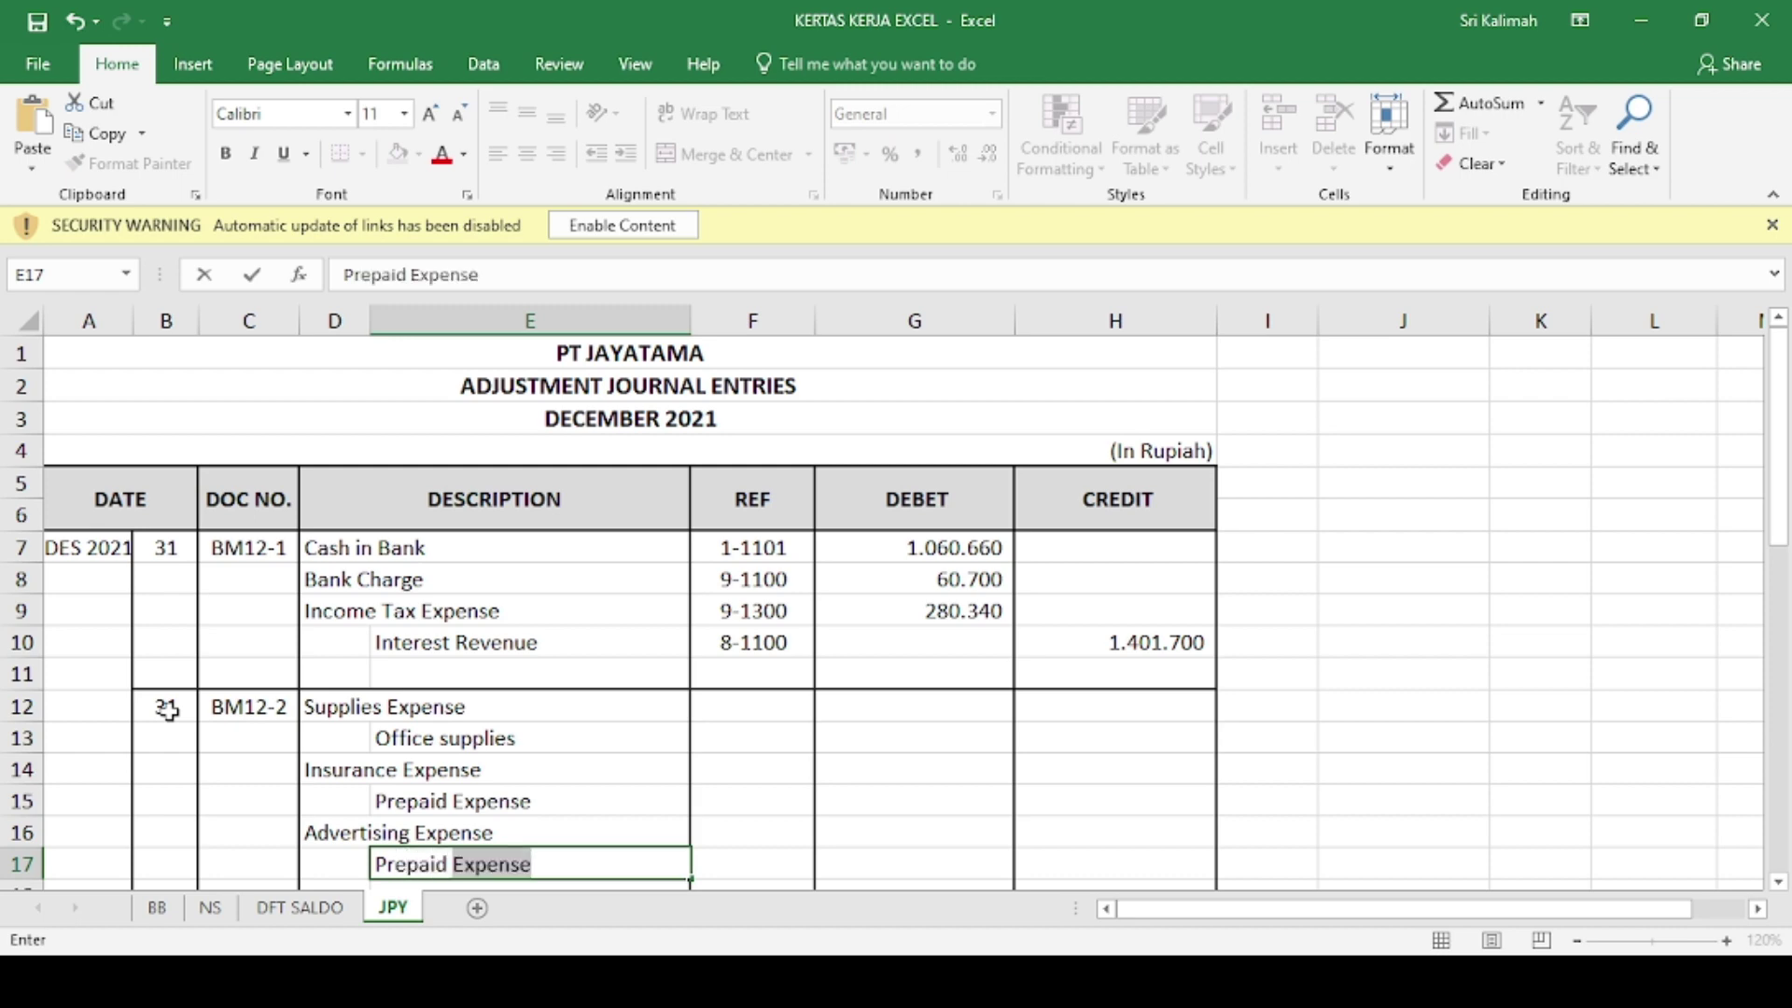
{"action": "type", "text": "Adveri"}
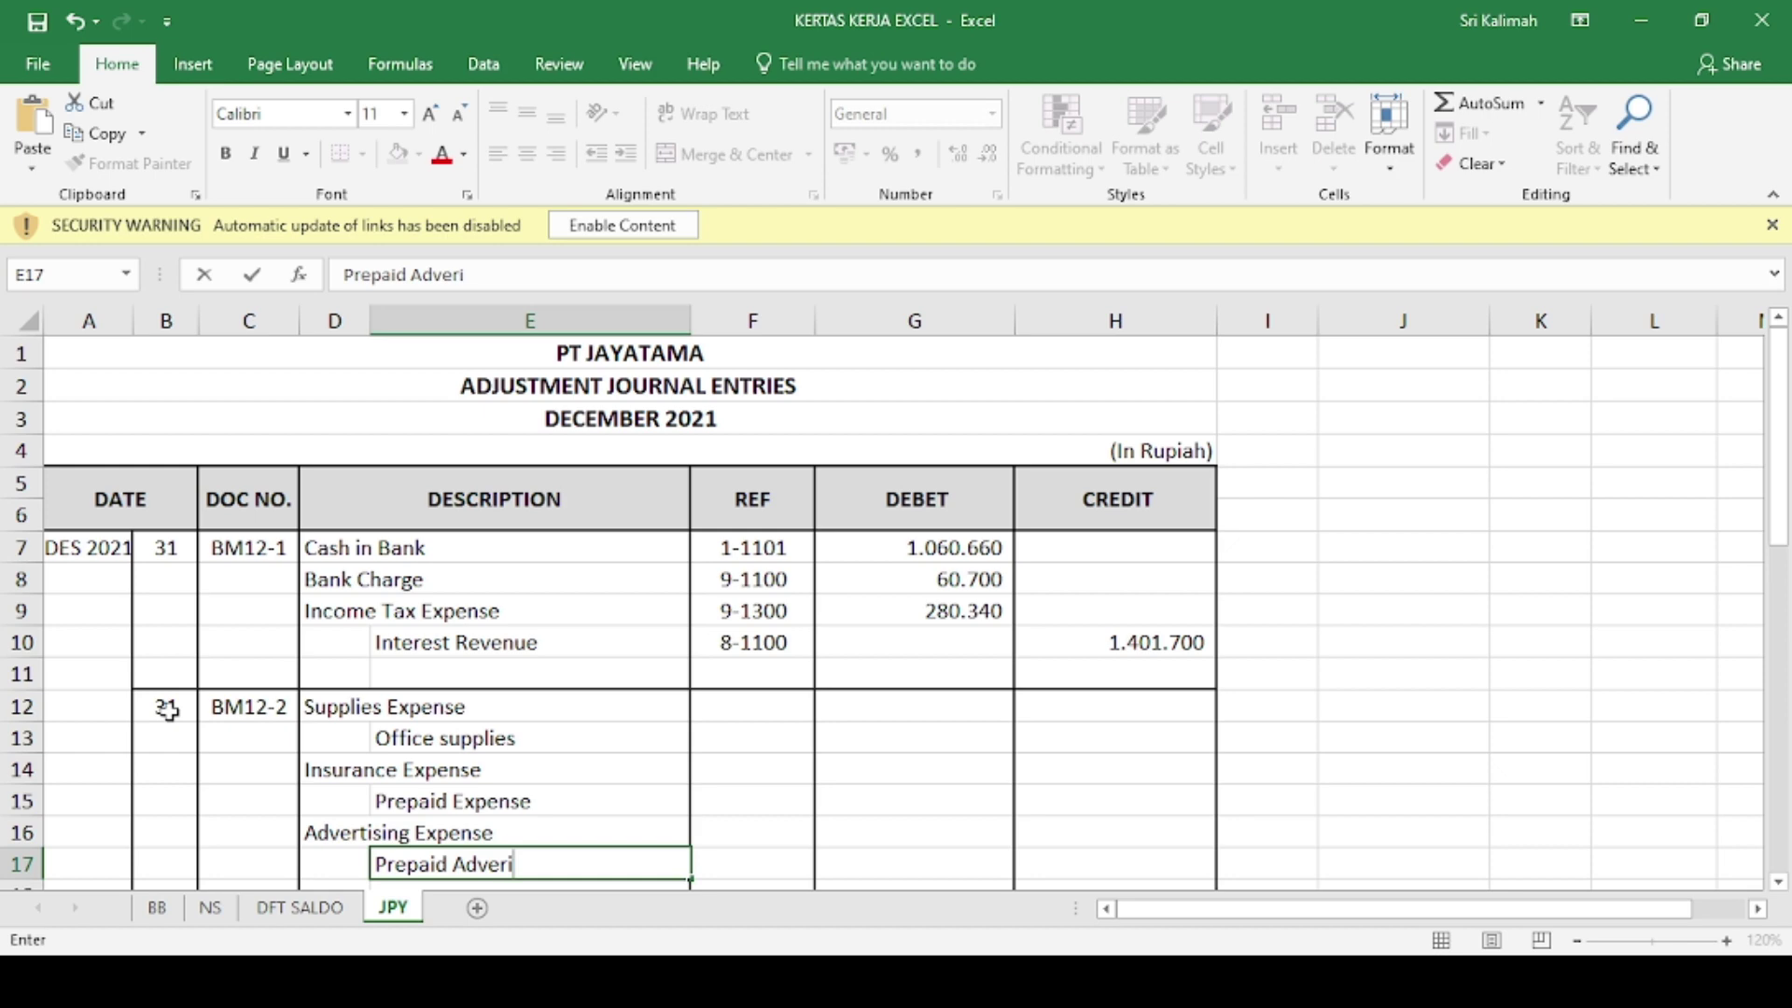
{"action": "key", "text": "BackSpace"}
{"action": "type", "text": "tising"}
{"action": "key", "text": "Tab"}
- Enter the account references 6-2200 for Supplies Expense in F12, stored as text, and 1-1107 for Office supplies in F13
{"action": "key", "text": "Up"}
{"action": "key", "text": "Up"}
{"action": "key", "text": "Up"}
{"action": "key", "text": "Up"}
{"action": "key", "text": "Up"}
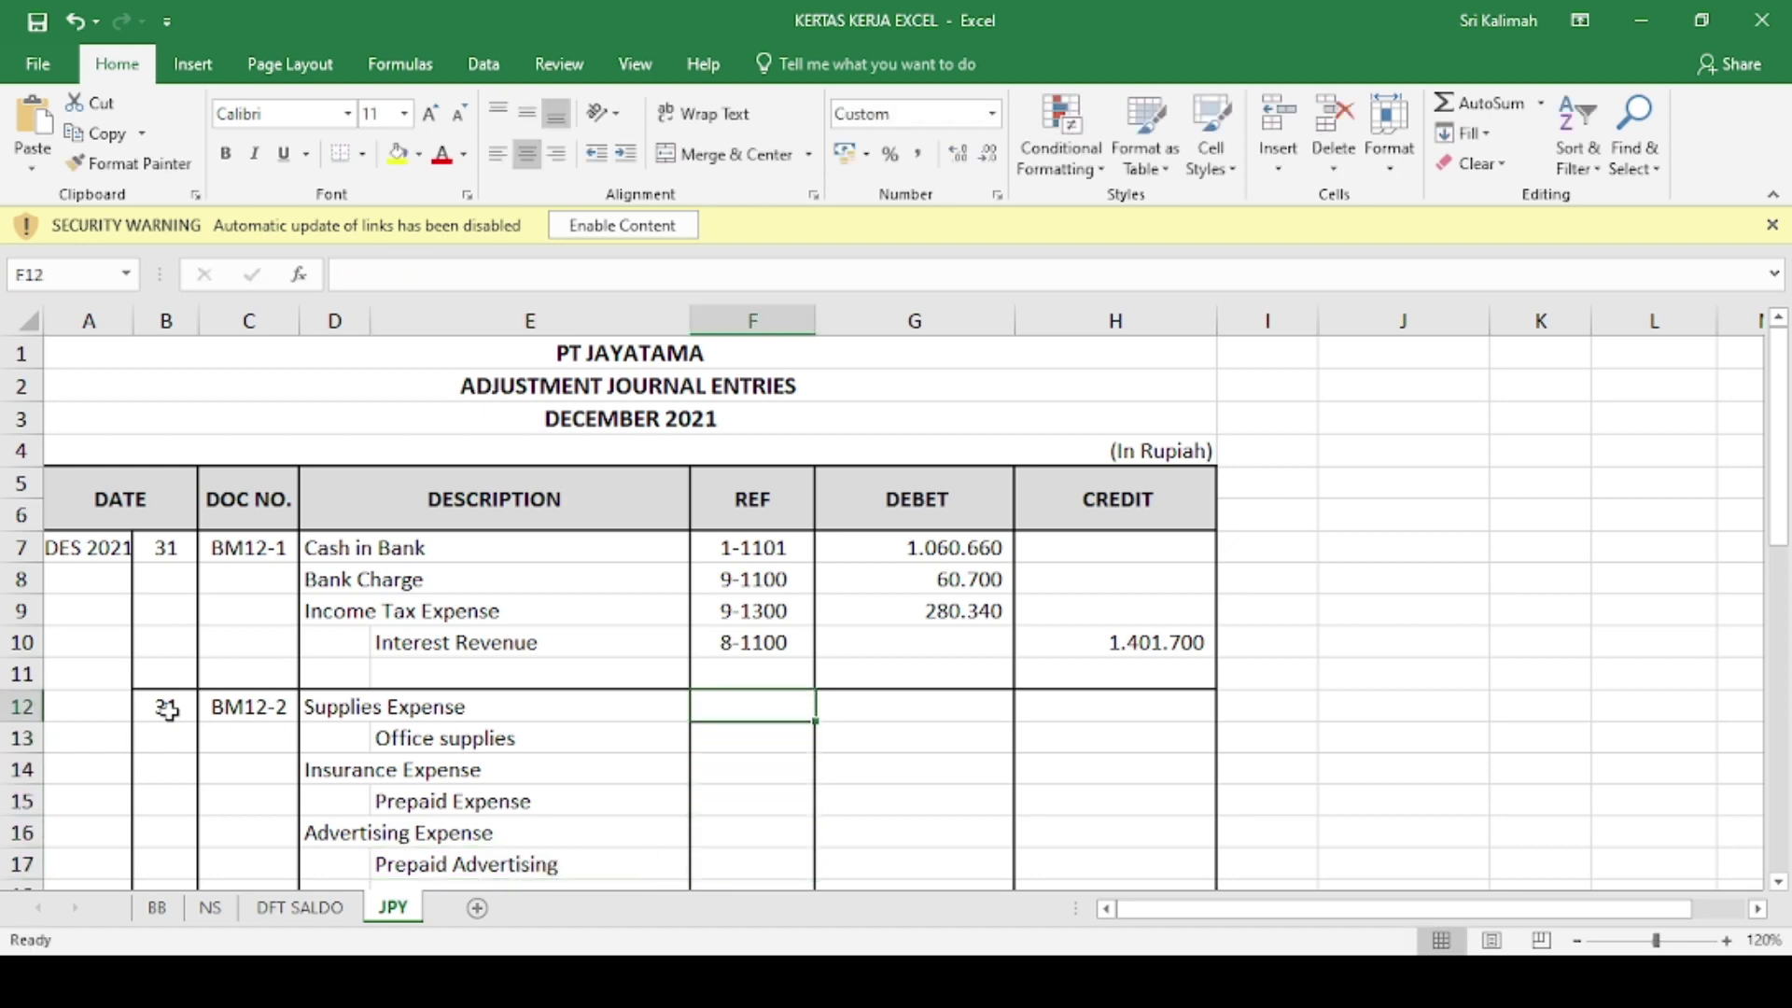
{"action": "type", "text": "6-22"}
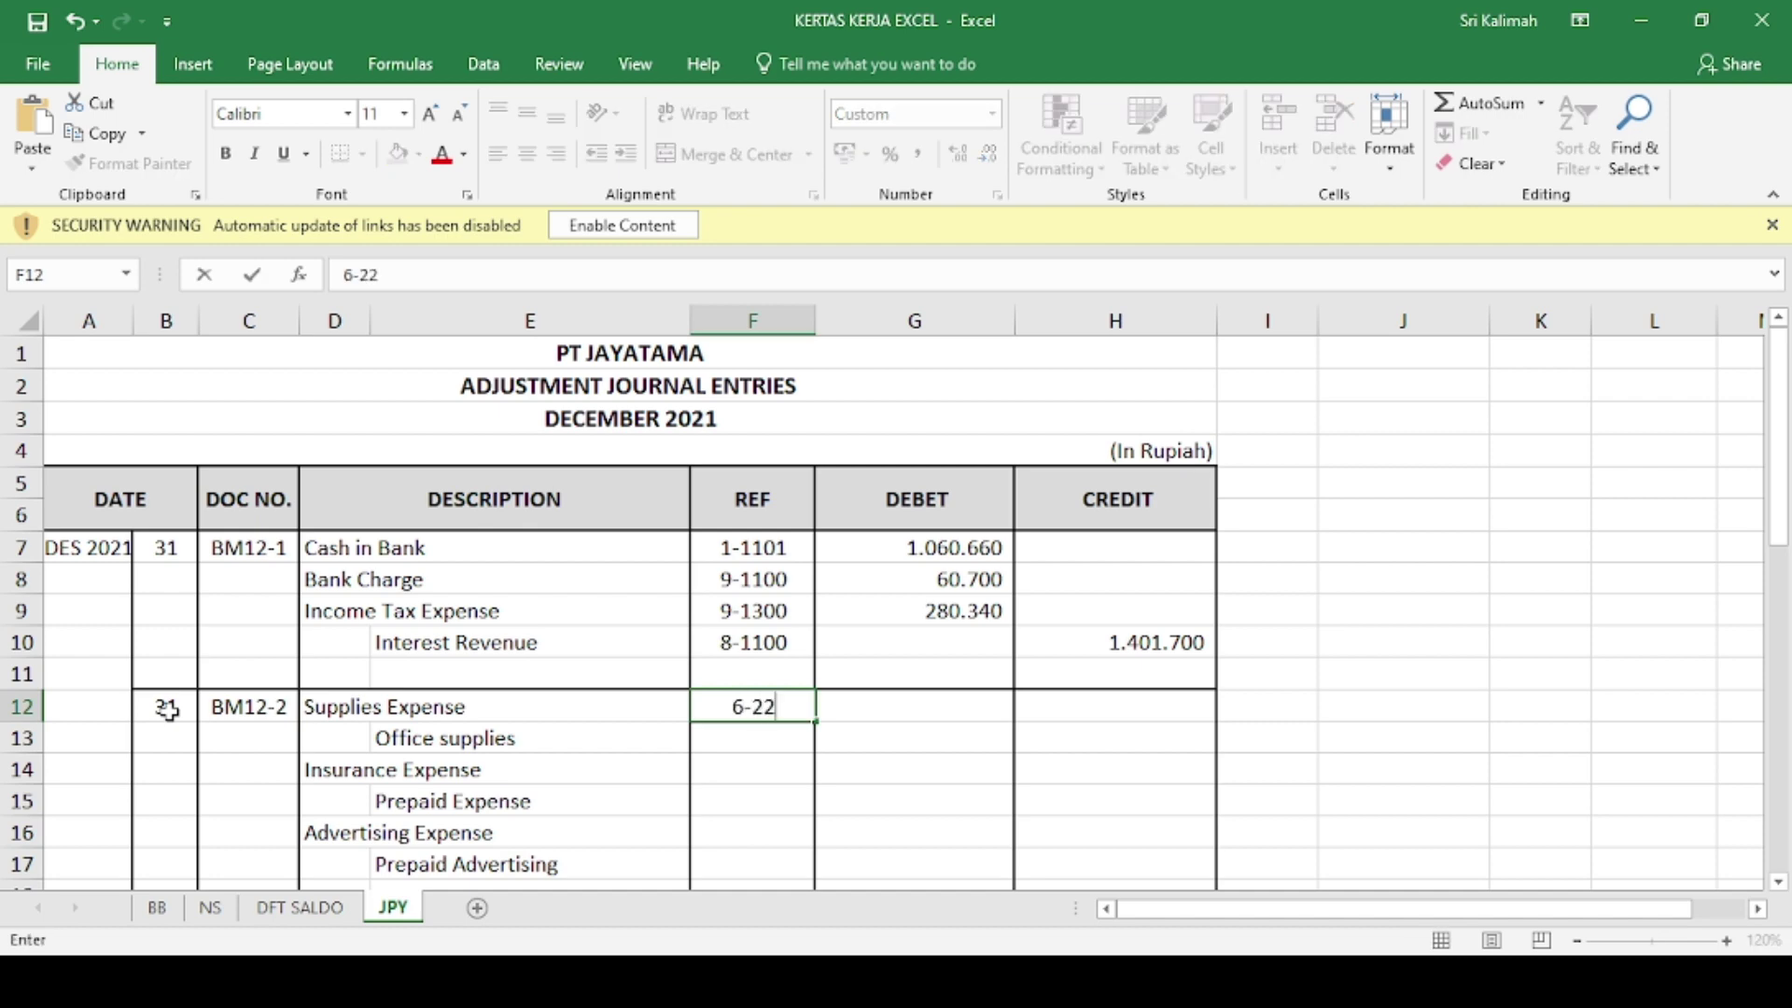
{"action": "type", "text": "00"}
{"action": "key", "text": "Return"}
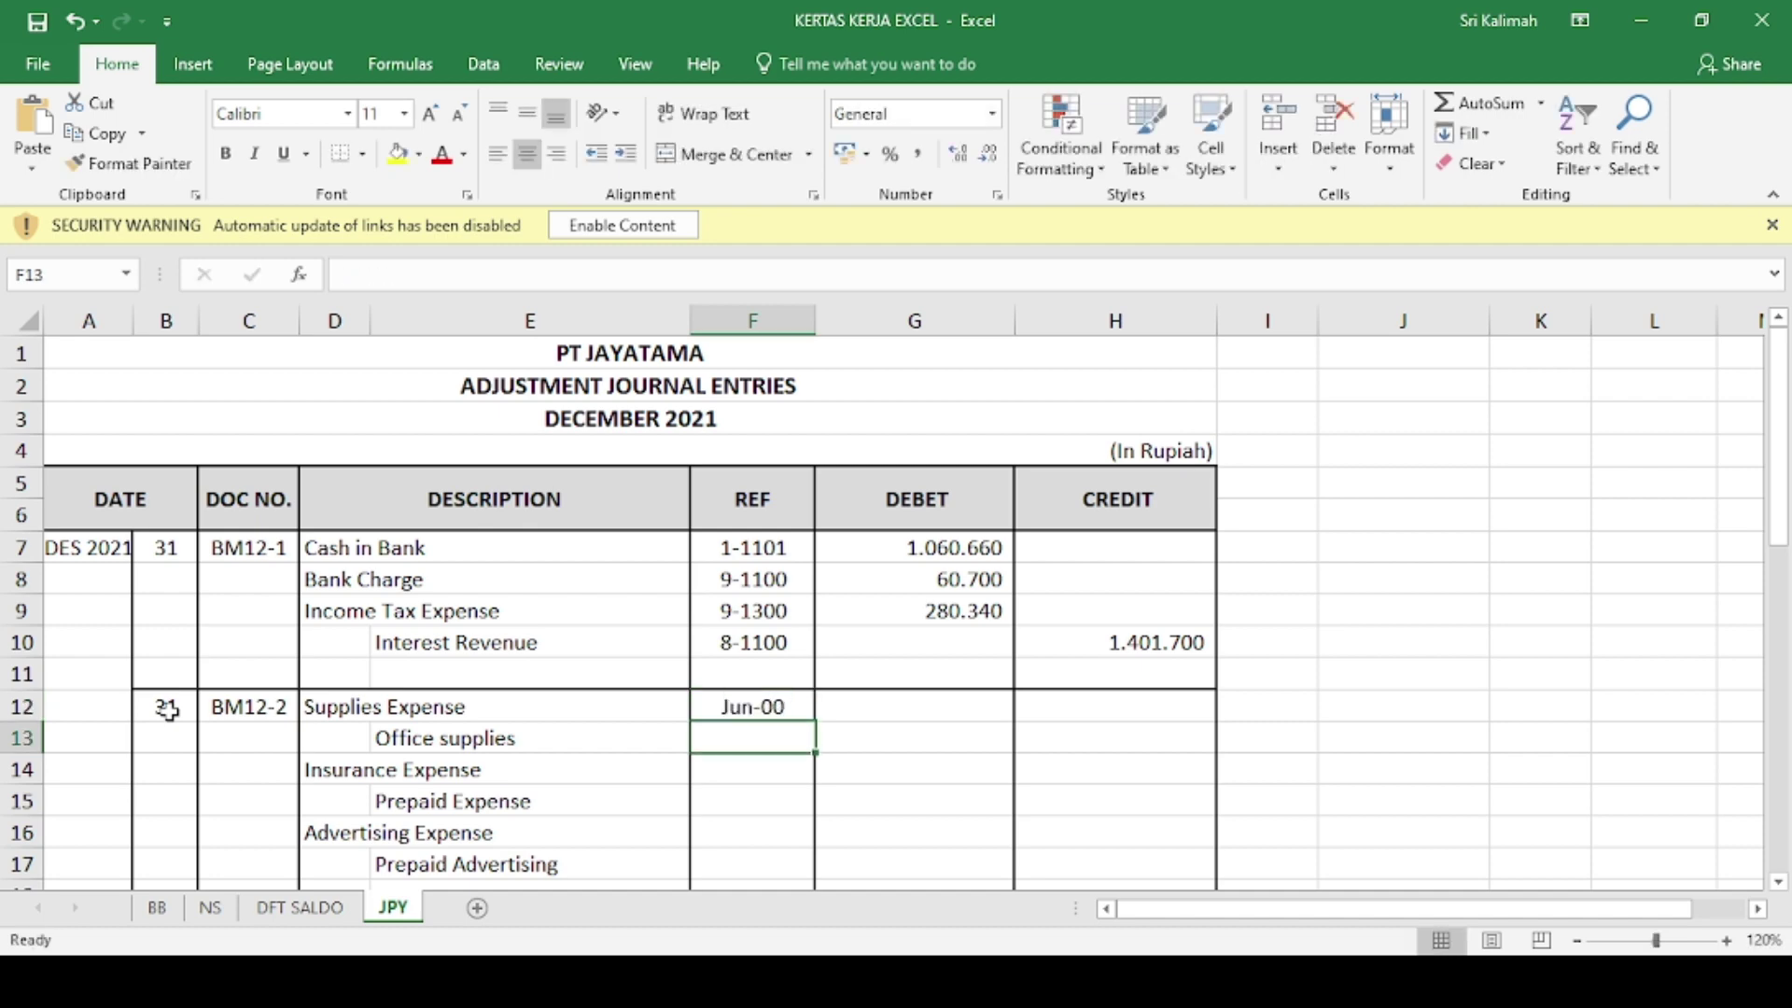
{"action": "key", "text": "Up"}
{"action": "type", "text": "'6"}
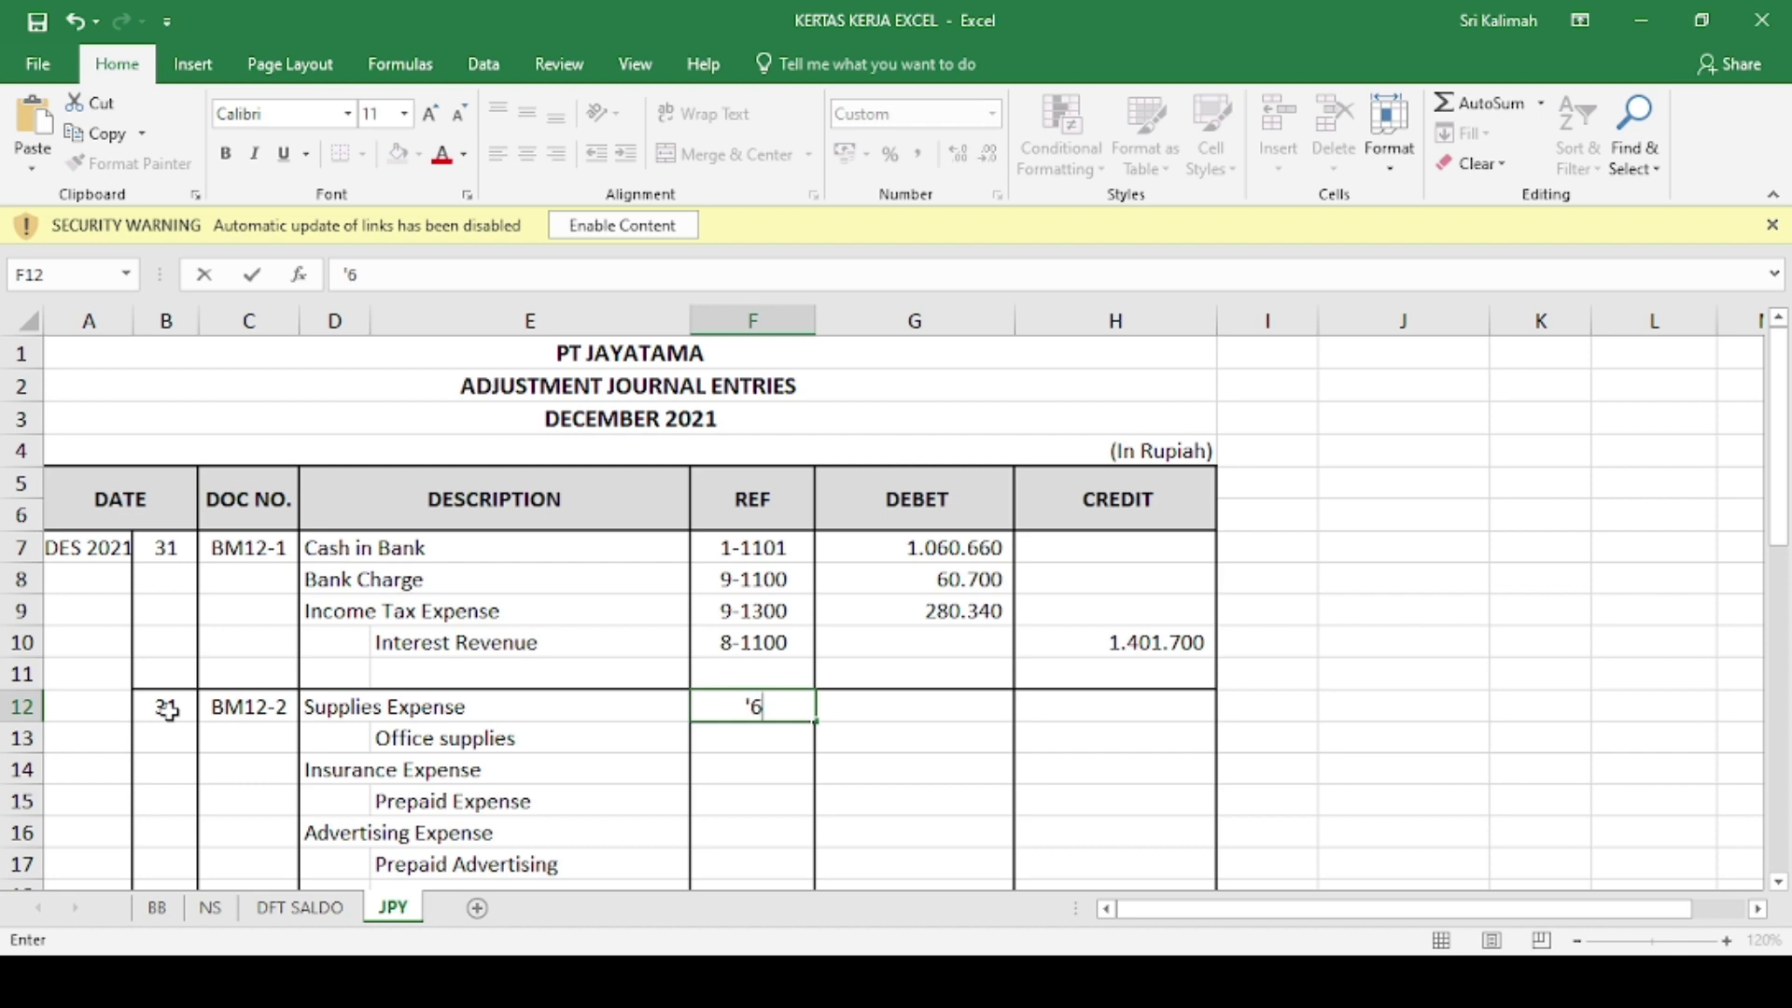
{"action": "type", "text": "-2200"}
{"action": "key", "text": "Return"}
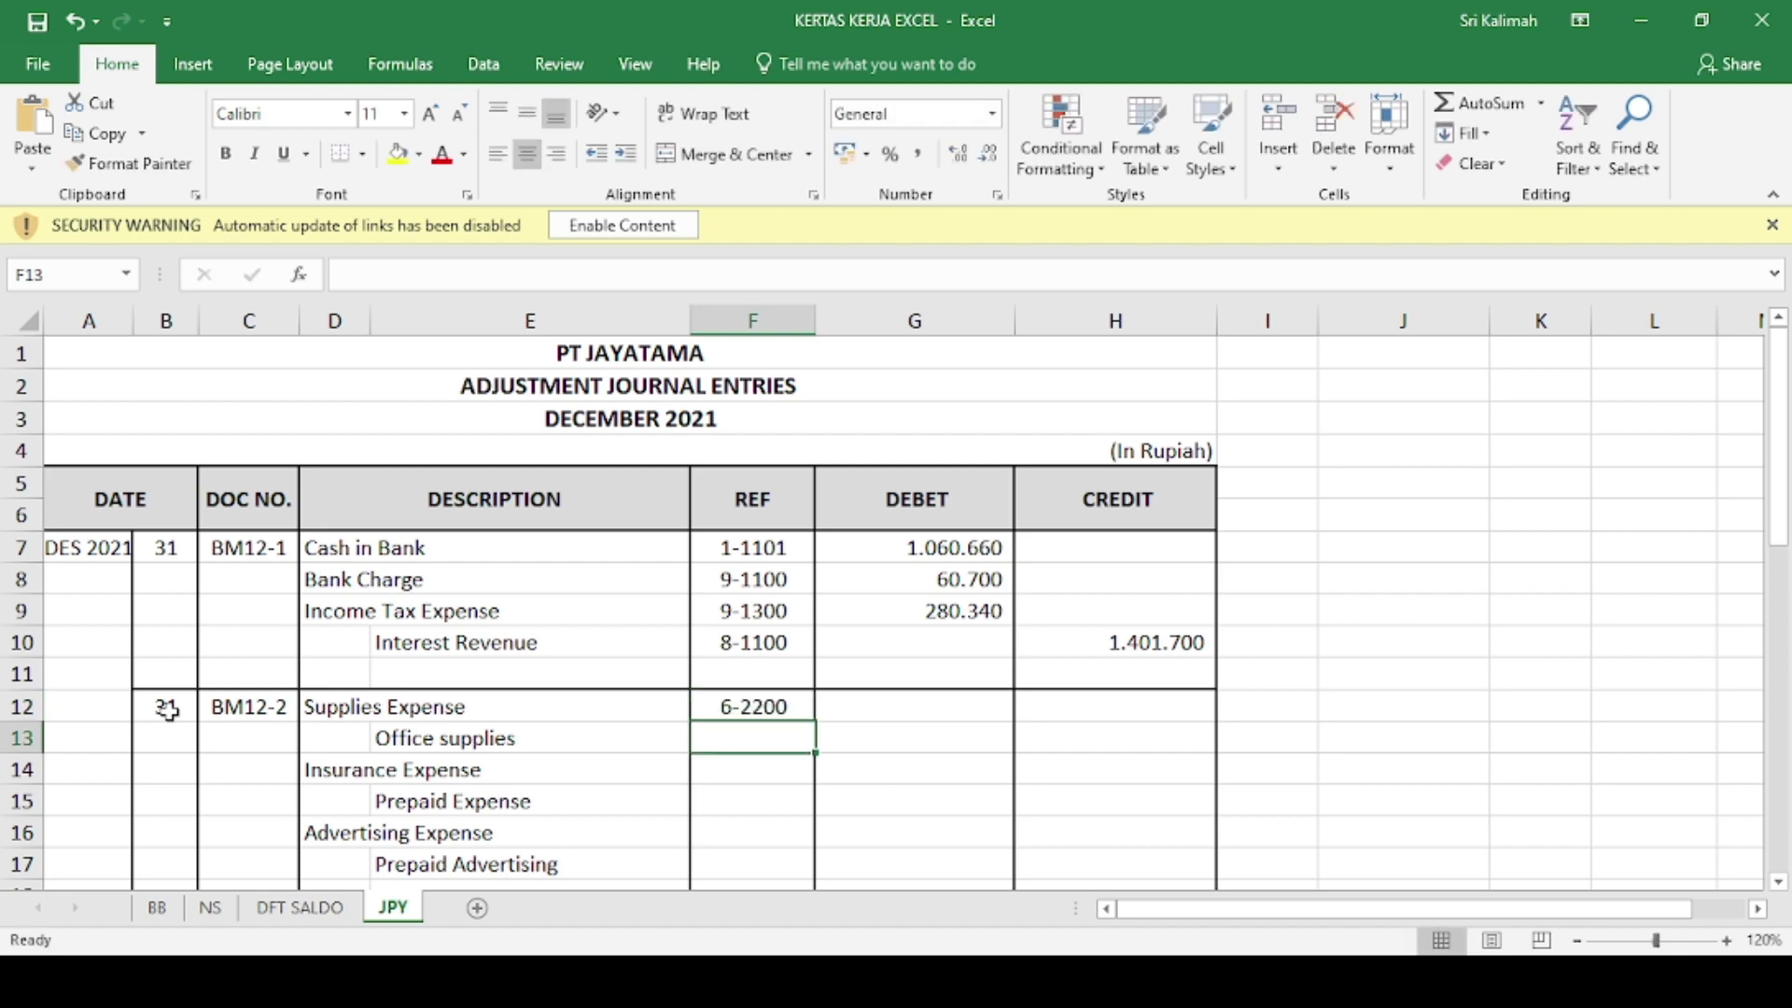
{"action": "type", "text": "1-1107"}
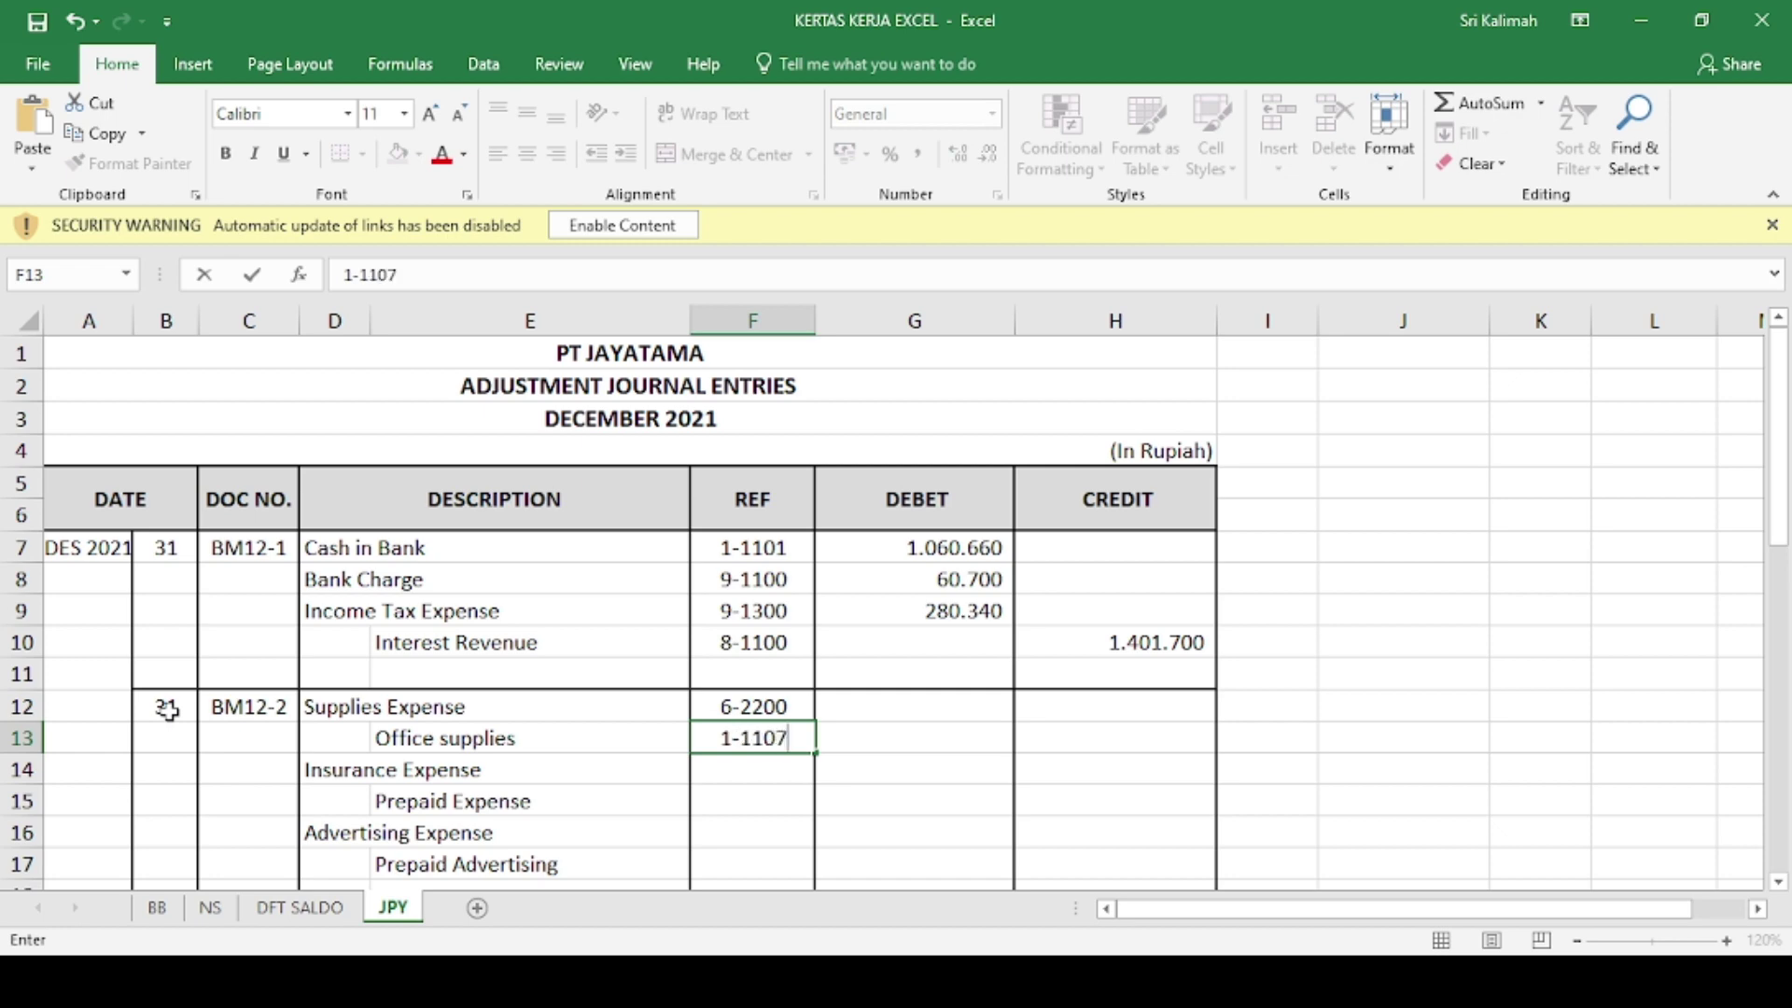
{"action": "key", "text": "Return"}
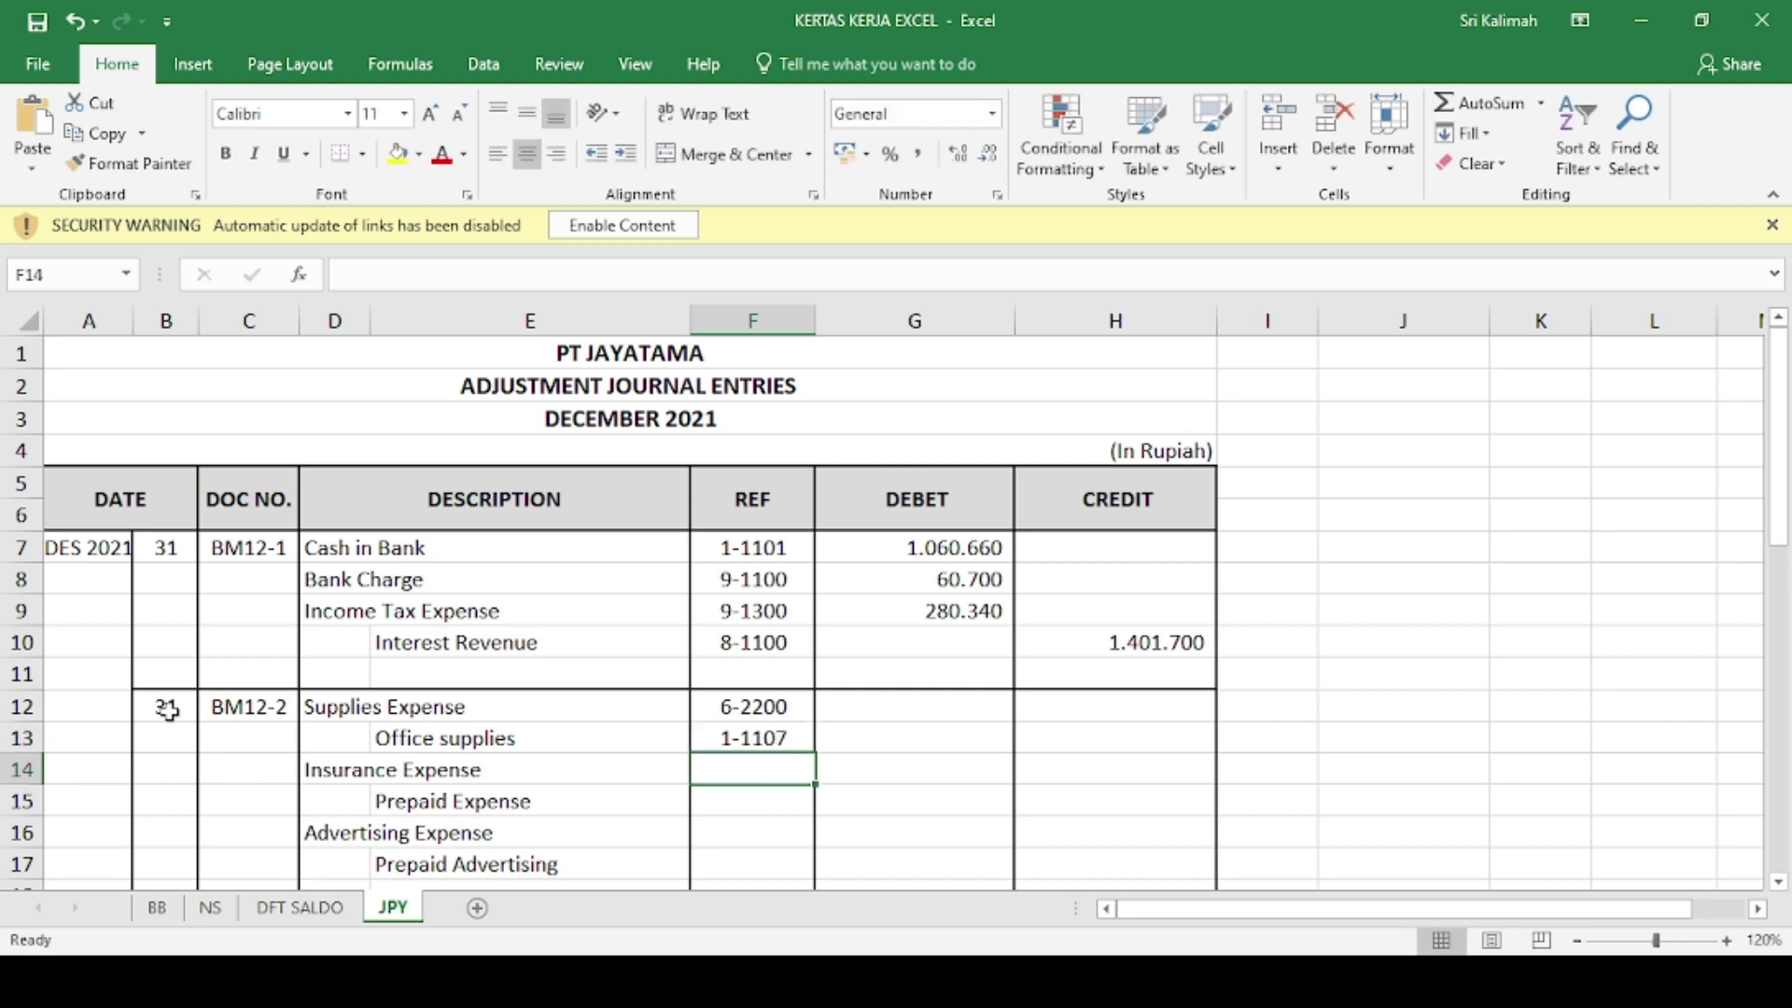
- Enter the account references 6-1300 for Insurance Expense in F14 and 1-1109 for Prepaid Expense in F15
{"action": "type", "text": "6-1300"}
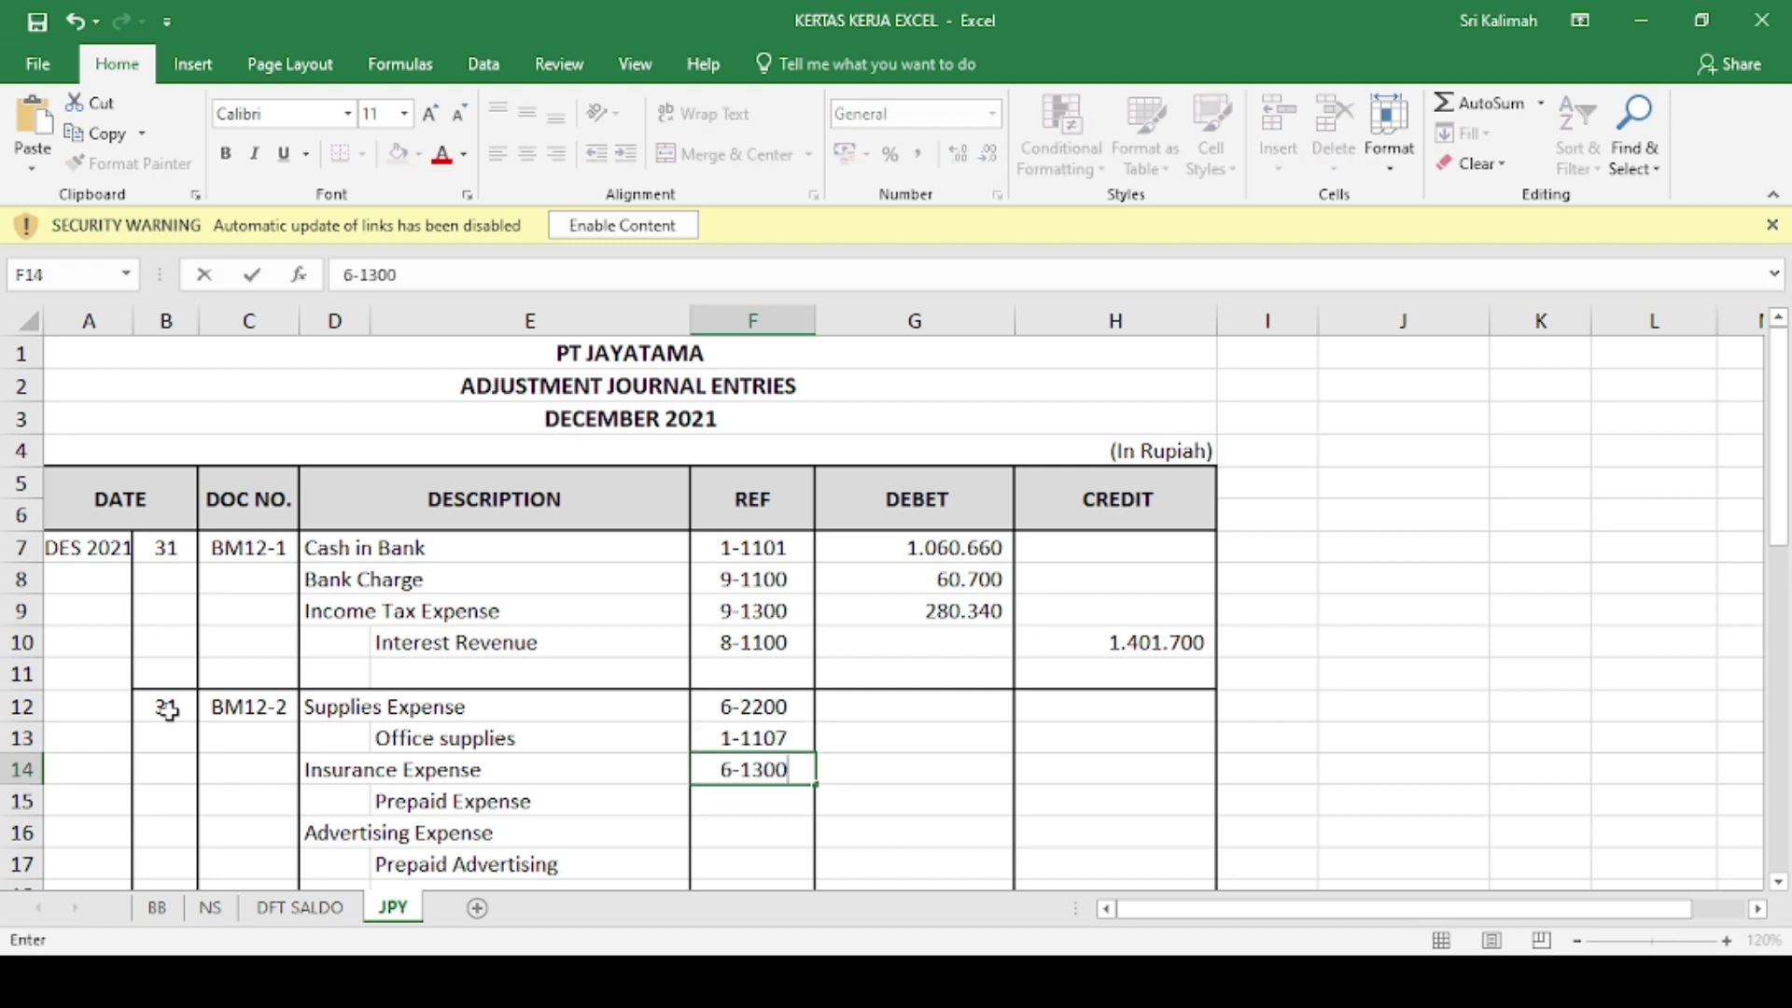
{"action": "key", "text": "Return"}
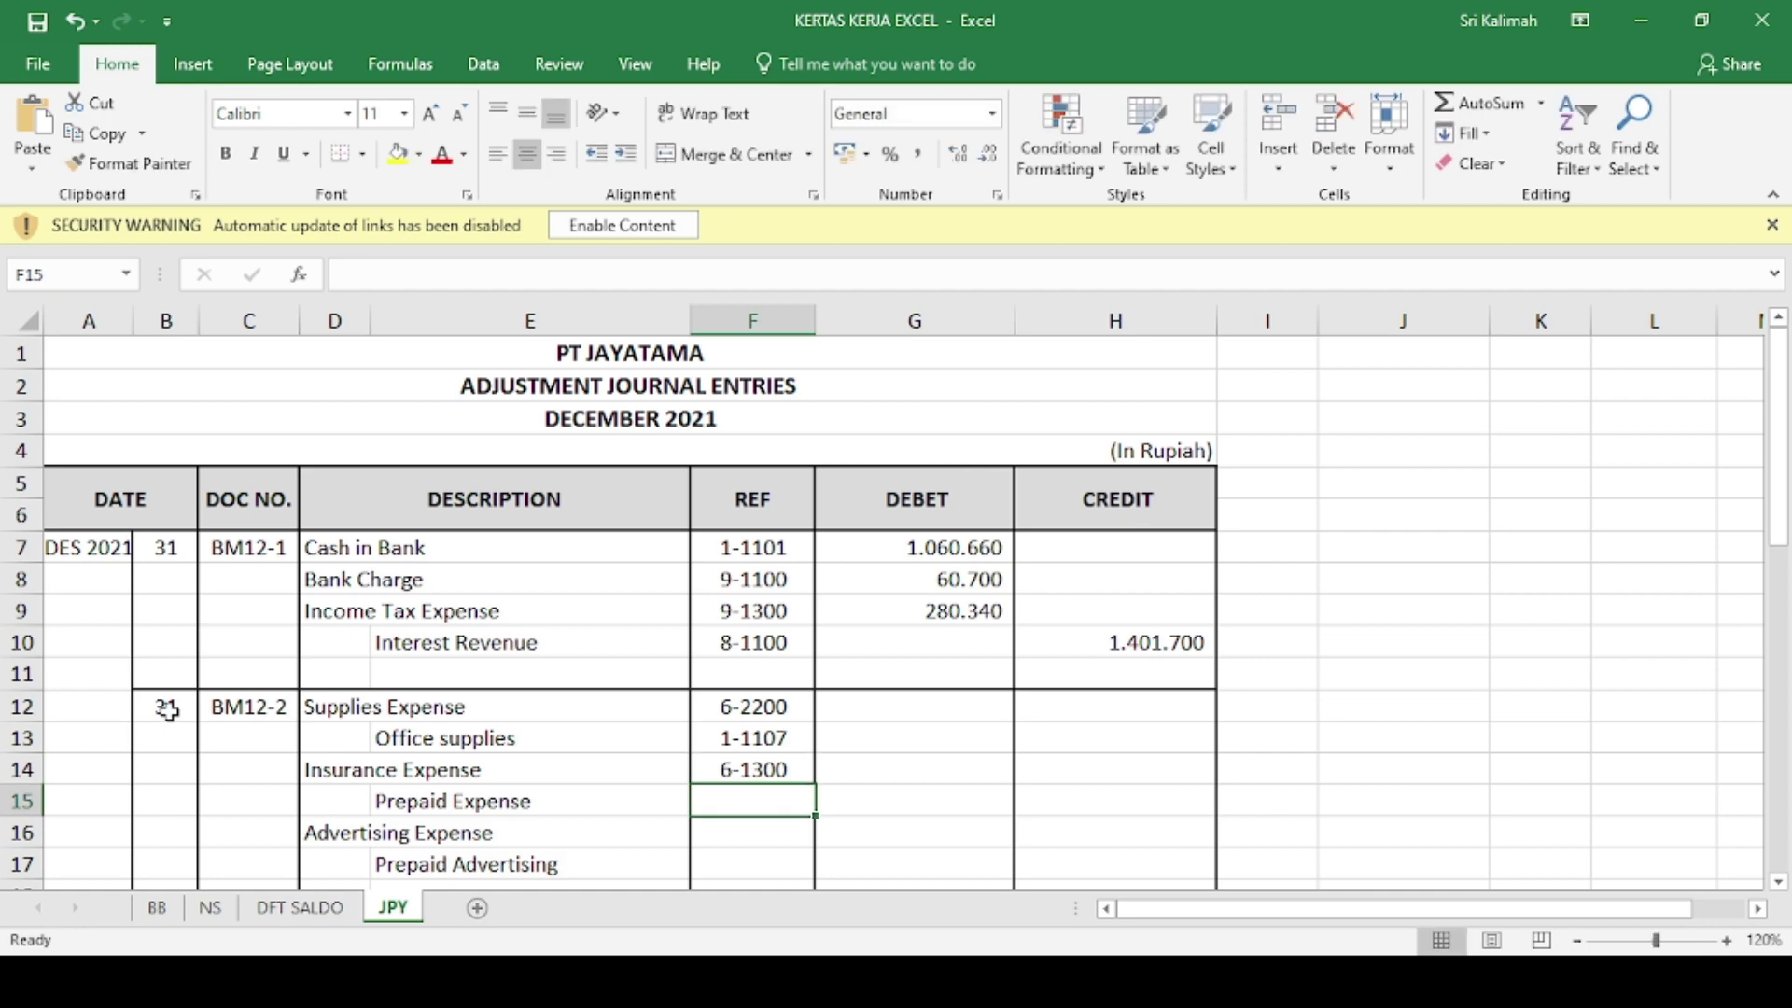
{"action": "type", "text": "1-1109"}
{"action": "key", "text": "Return"}
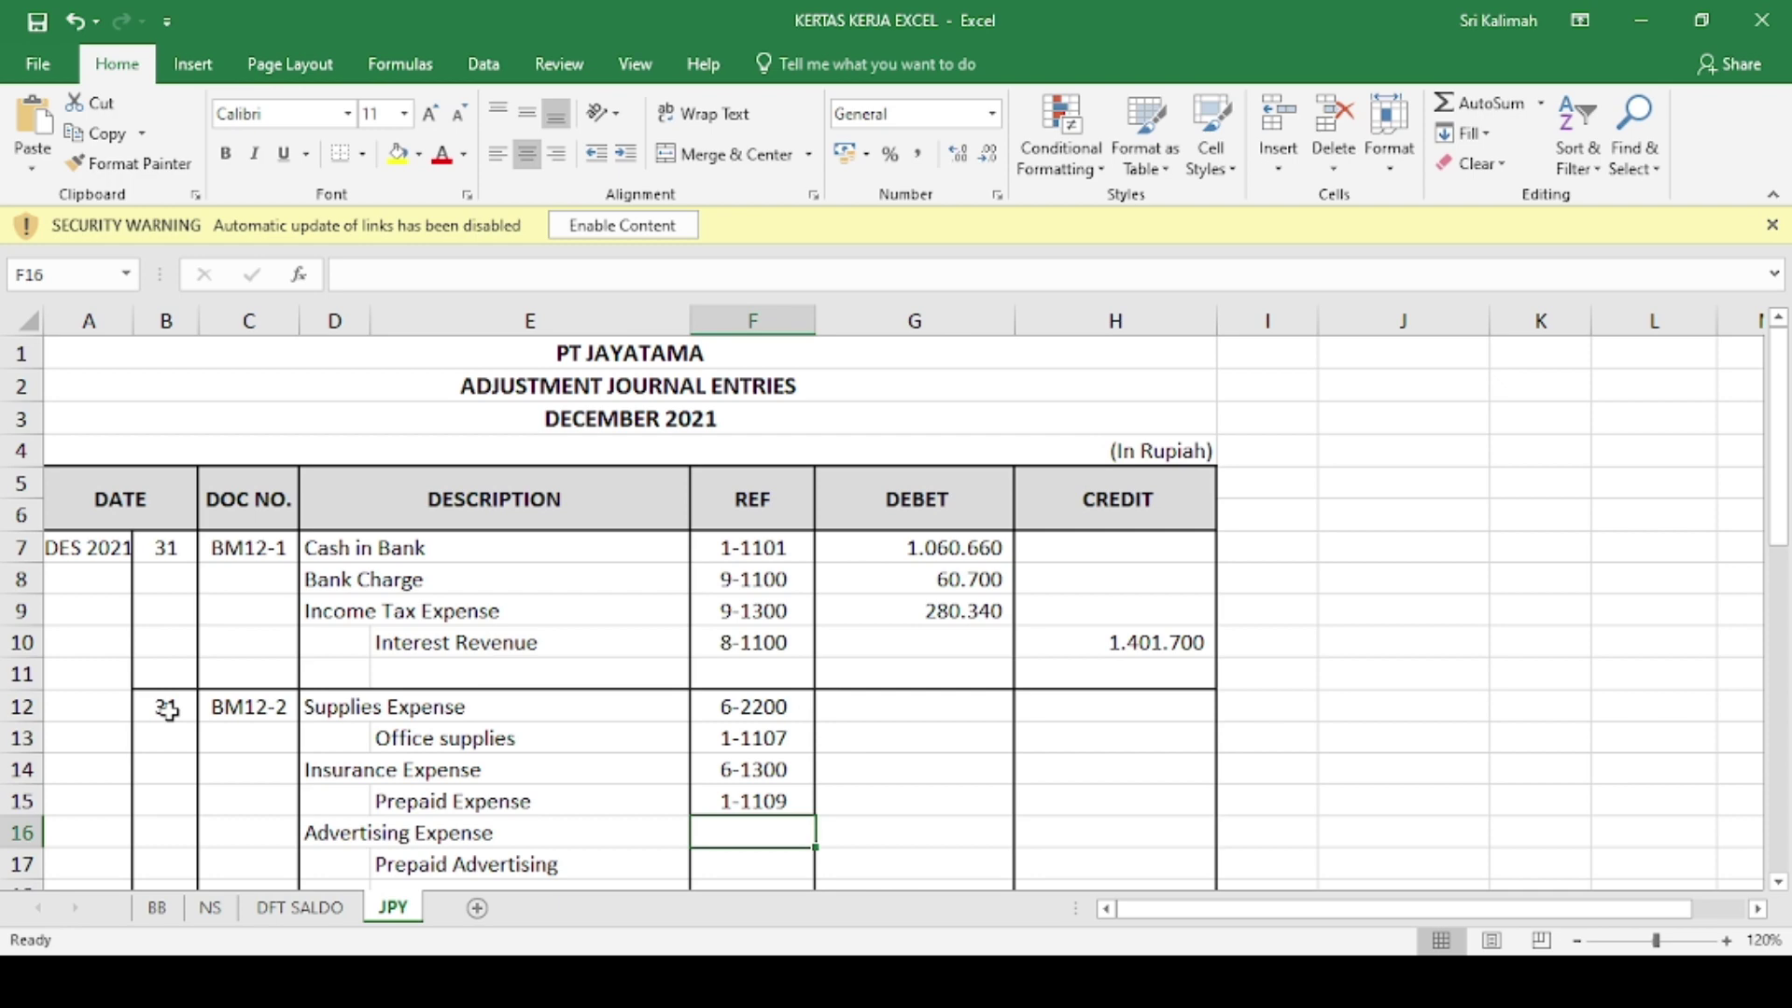
- Enter the account references 6-1200 for Advertising Expense in F16 and 1-1108 for Prepaid Advertising in F17
{"action": "type", "text": "6-1200"}
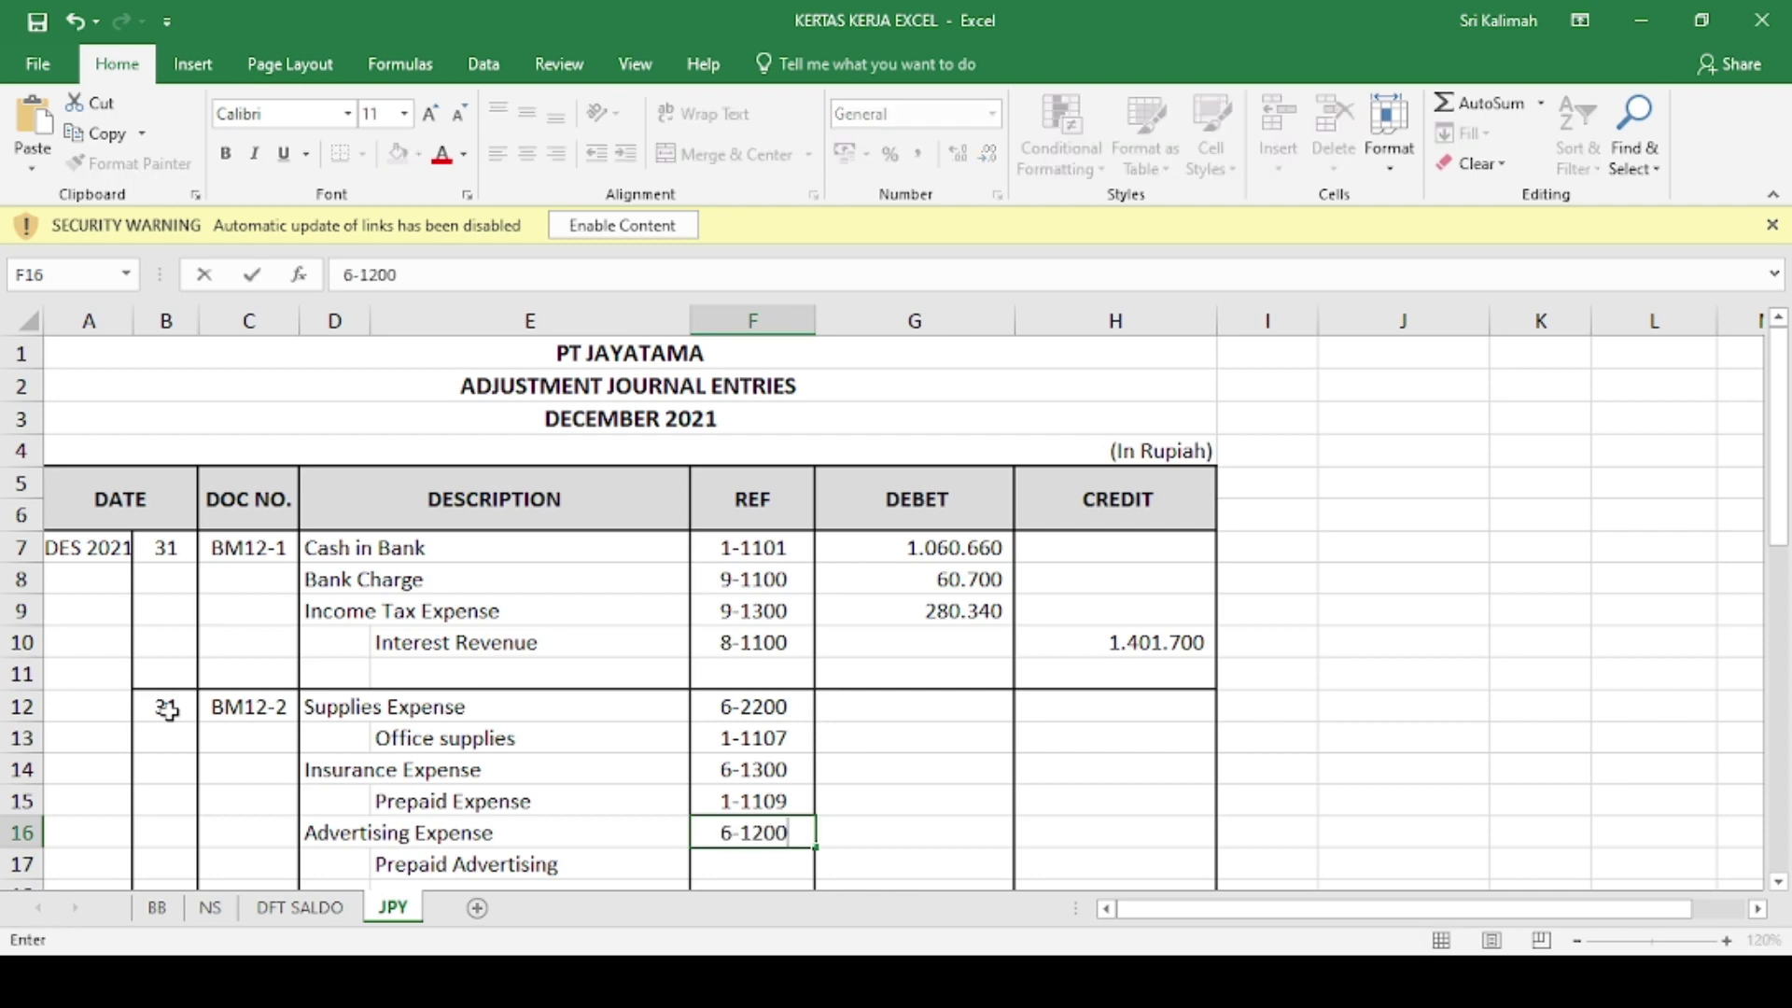
{"action": "key", "text": "Return"}
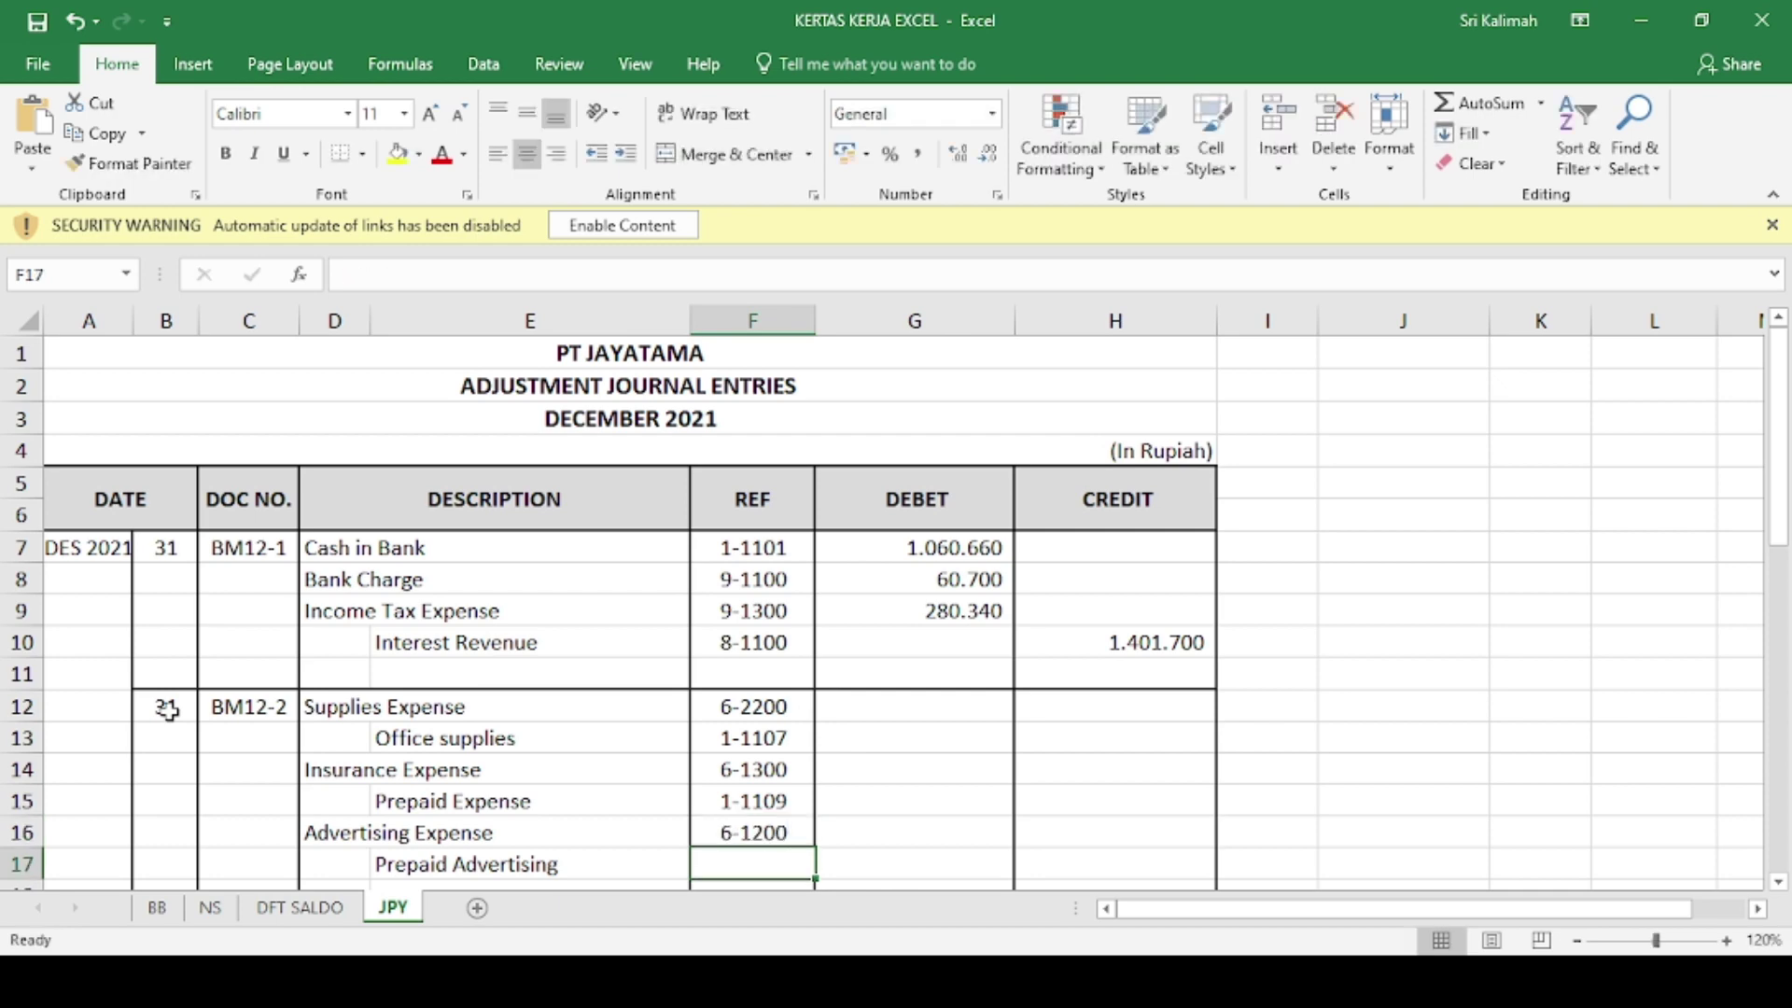
{"action": "type", "text": "1-1108"}
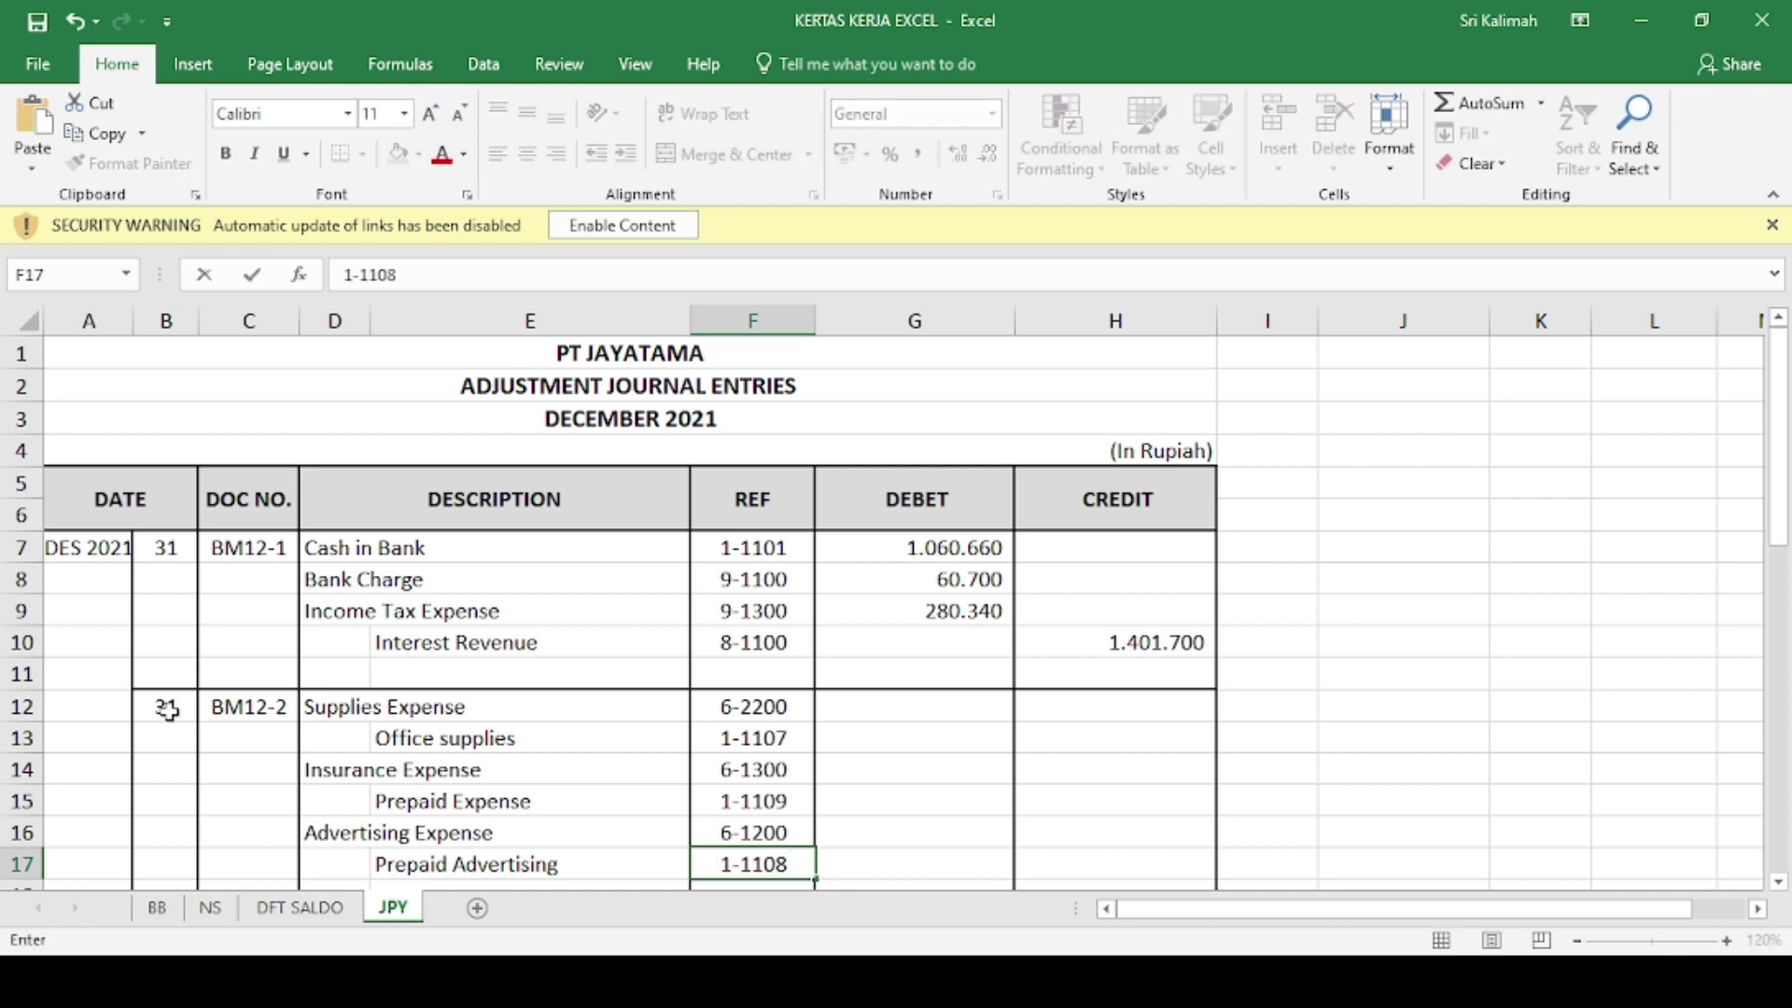
{"action": "key", "text": "Tab"}
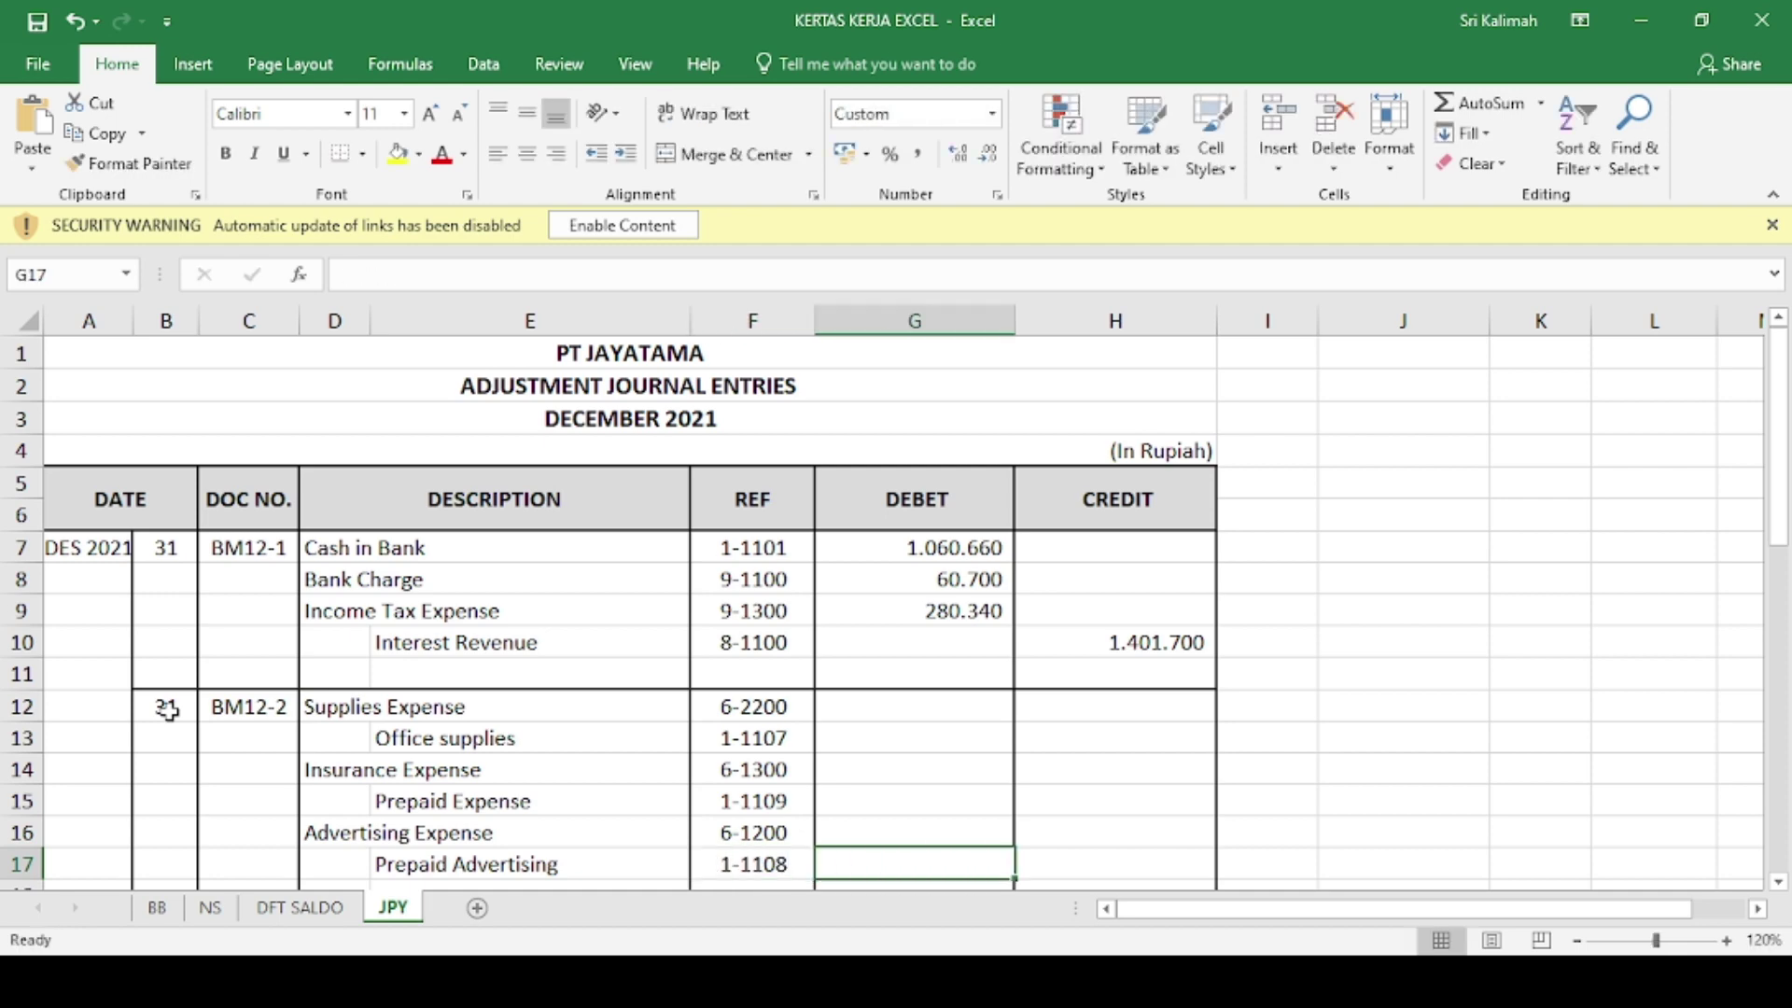
- Enter 4443750 as the Supplies Expense debit in G12
{"action": "key", "text": "Up"}
{"action": "key", "text": "Up"}
{"action": "key", "text": "Up"}
{"action": "key", "text": "Up"}
{"action": "key", "text": "Up"}
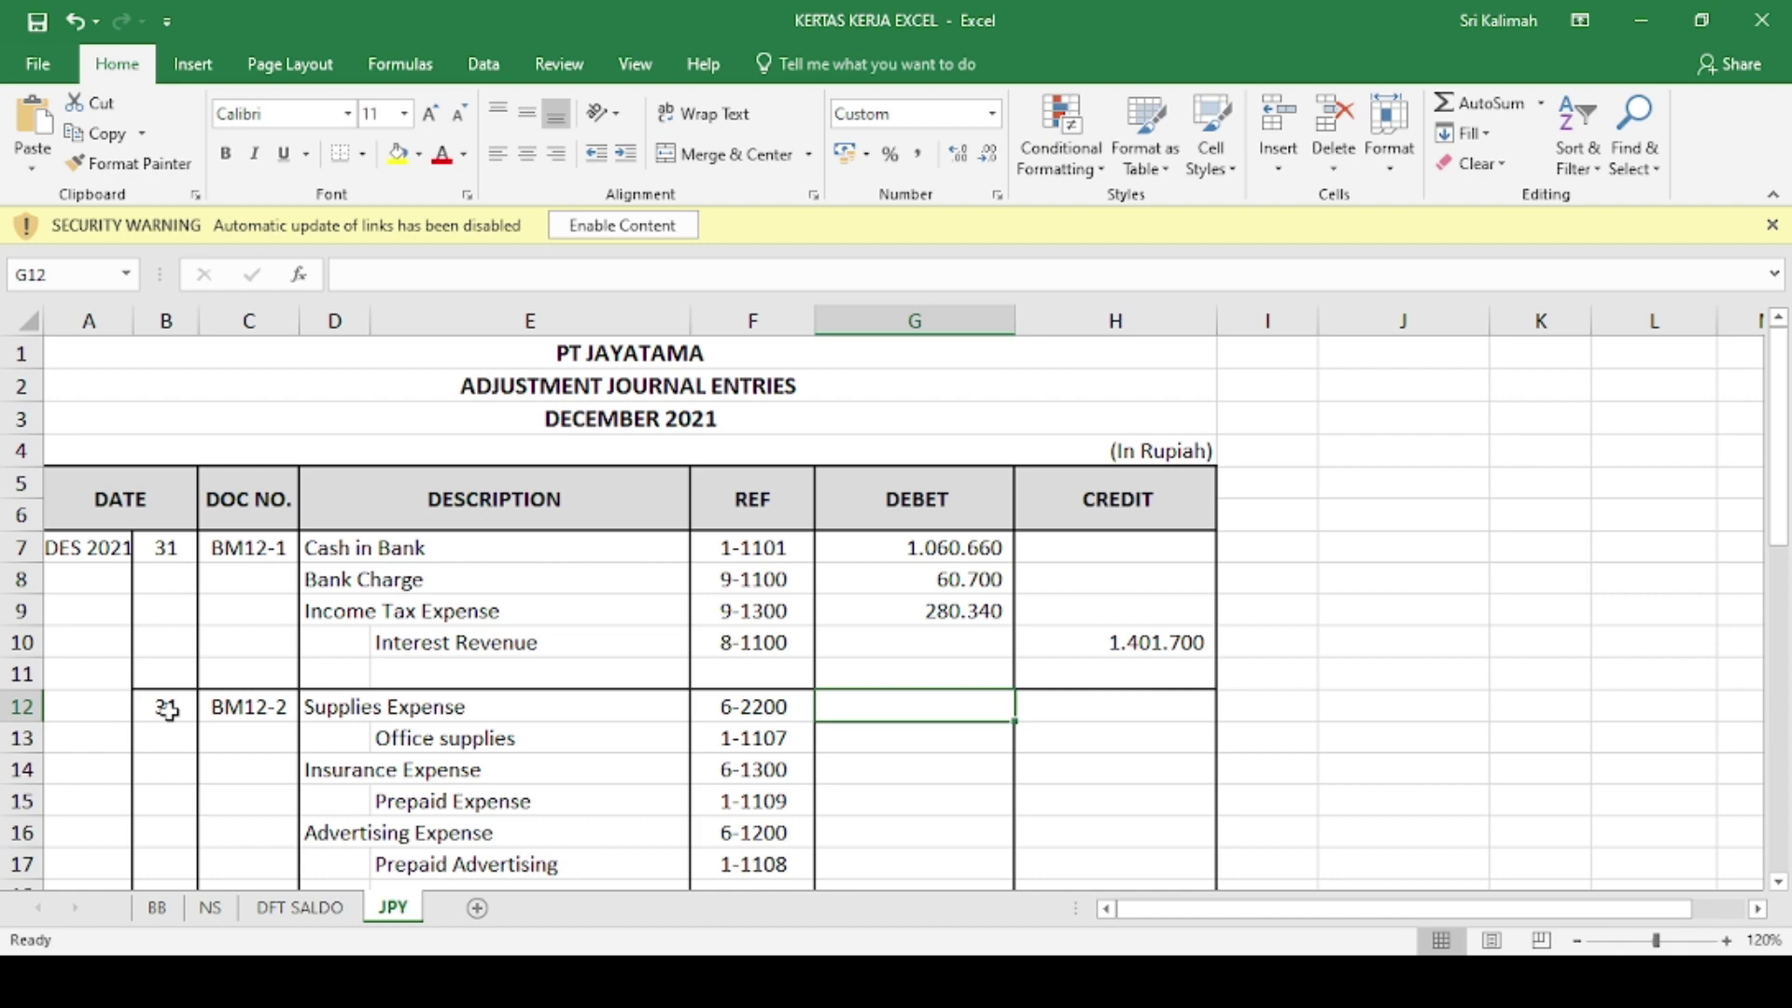
{"action": "type", "text": "4"}
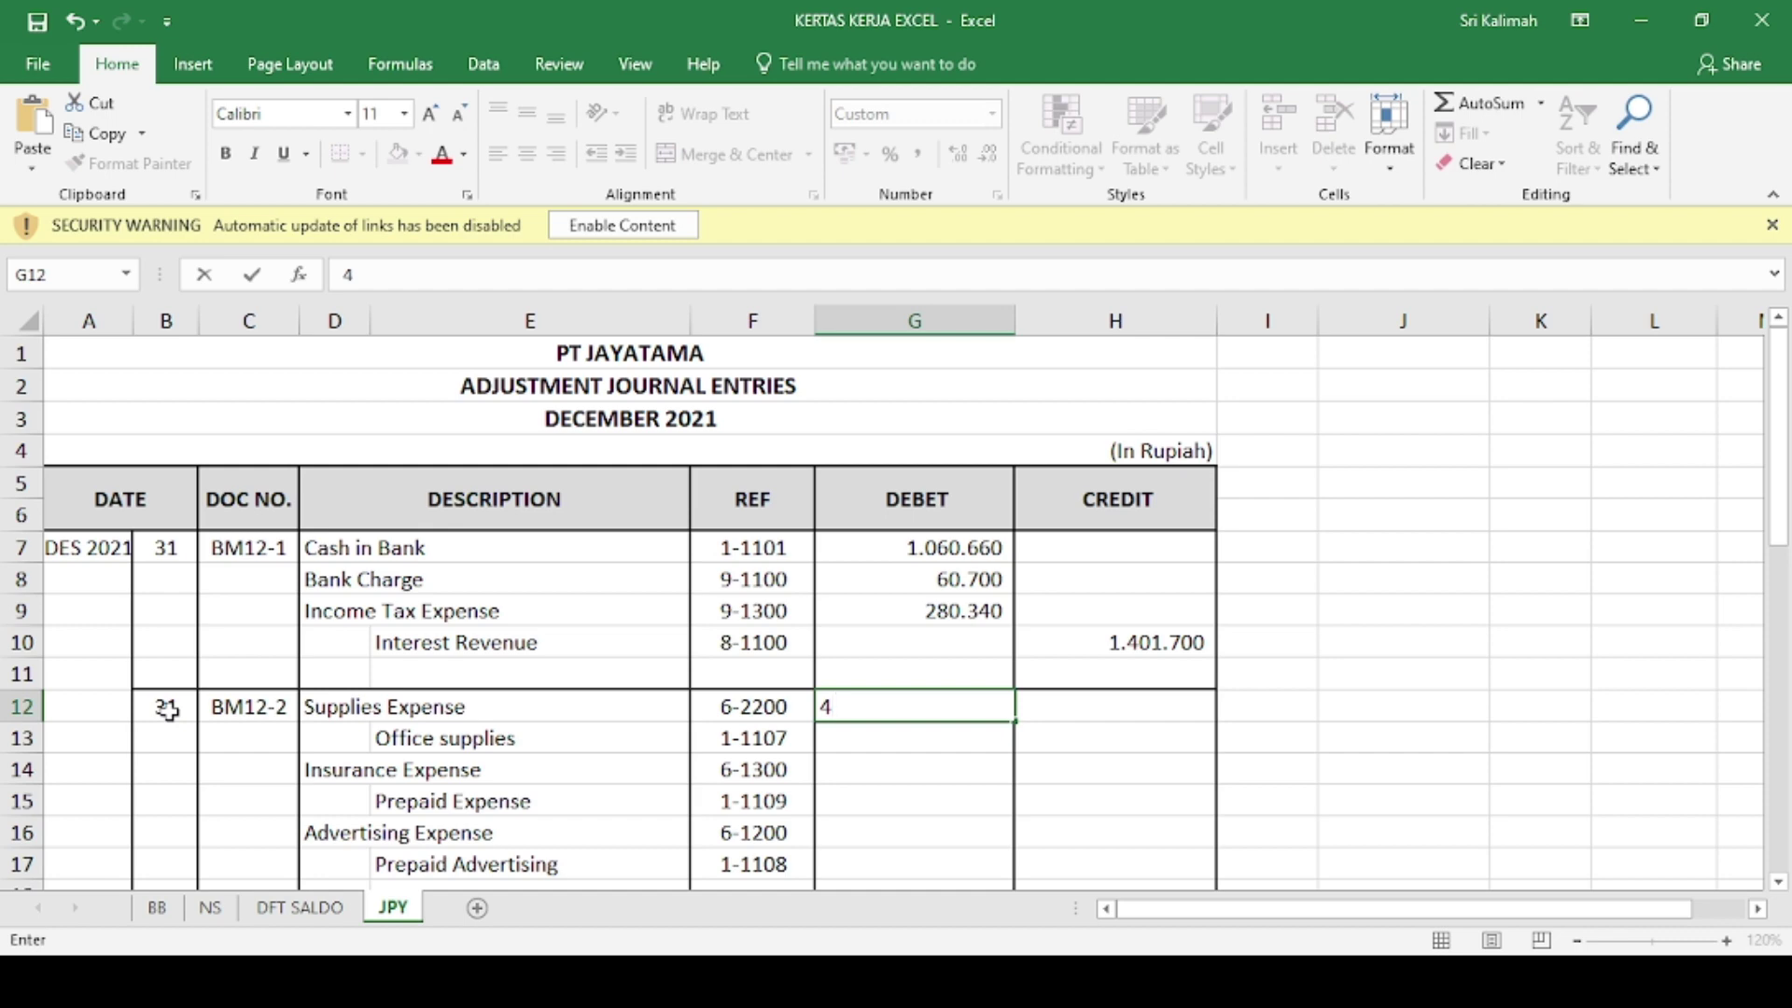
{"action": "type", "text": "443750"}
{"action": "key", "text": "Return"}
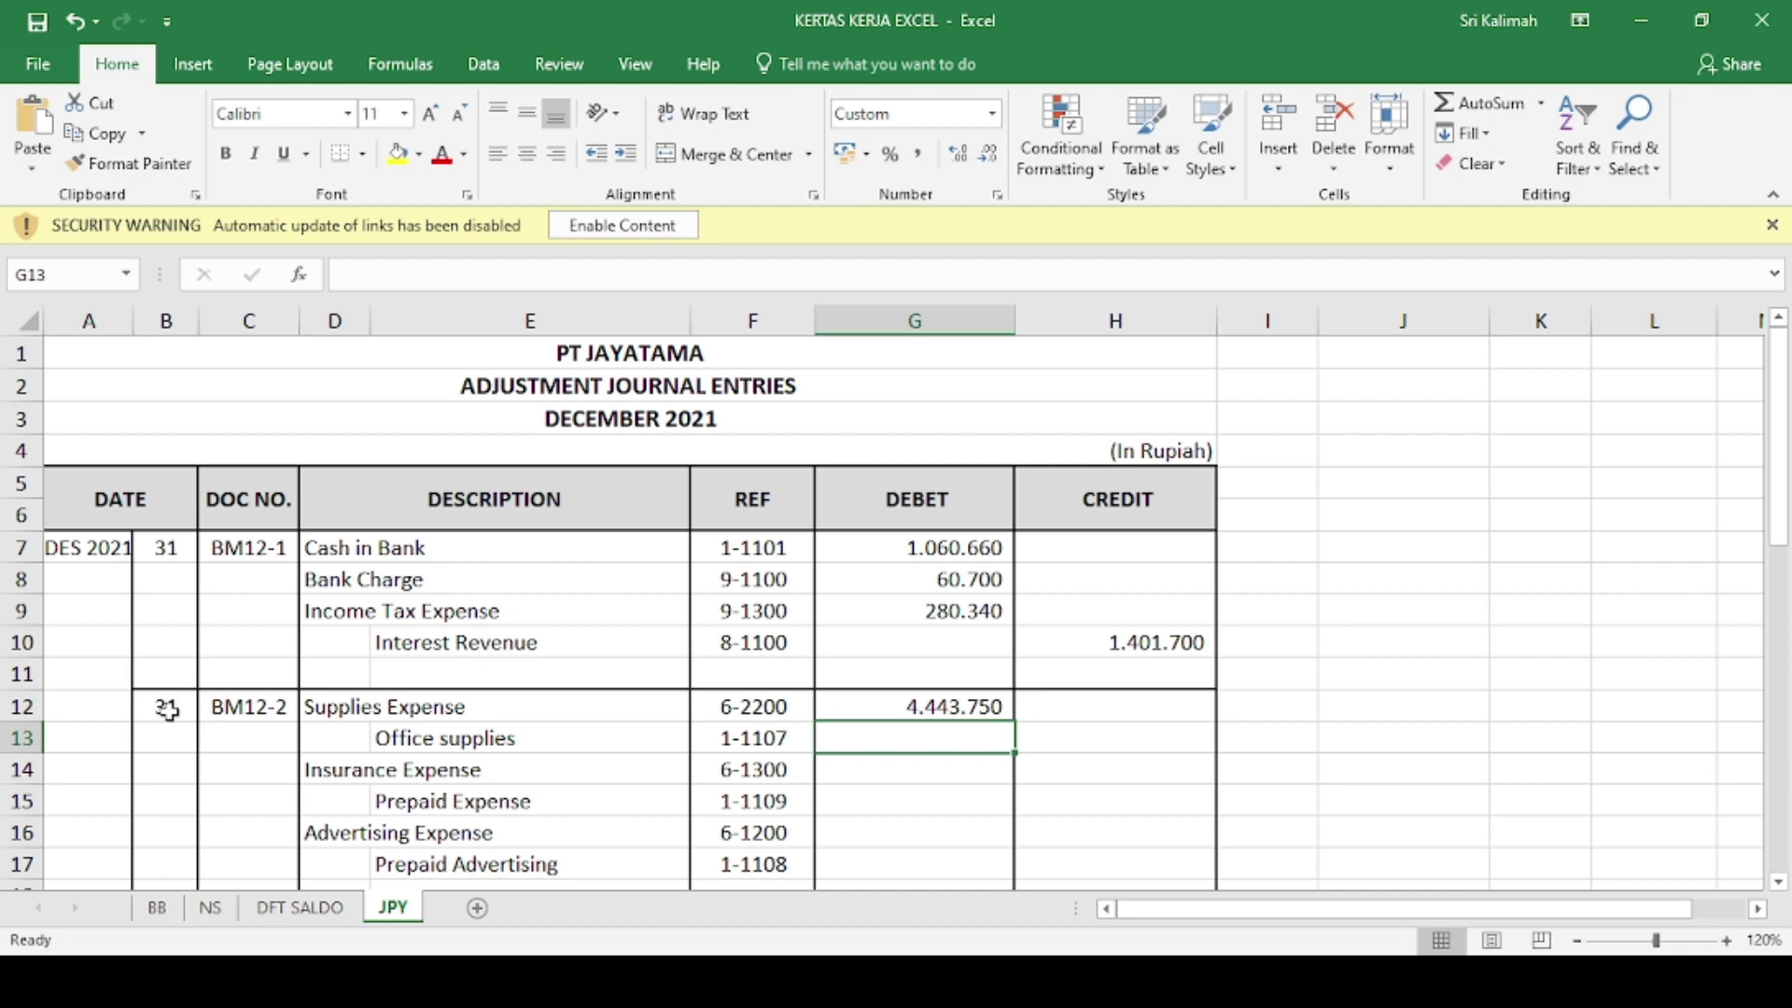
- Link the Office supplies credit in H13 to the Supplies Expense debit in G12 with a formula
{"action": "key", "text": "Right"}
{"action": "type", "text": "="}
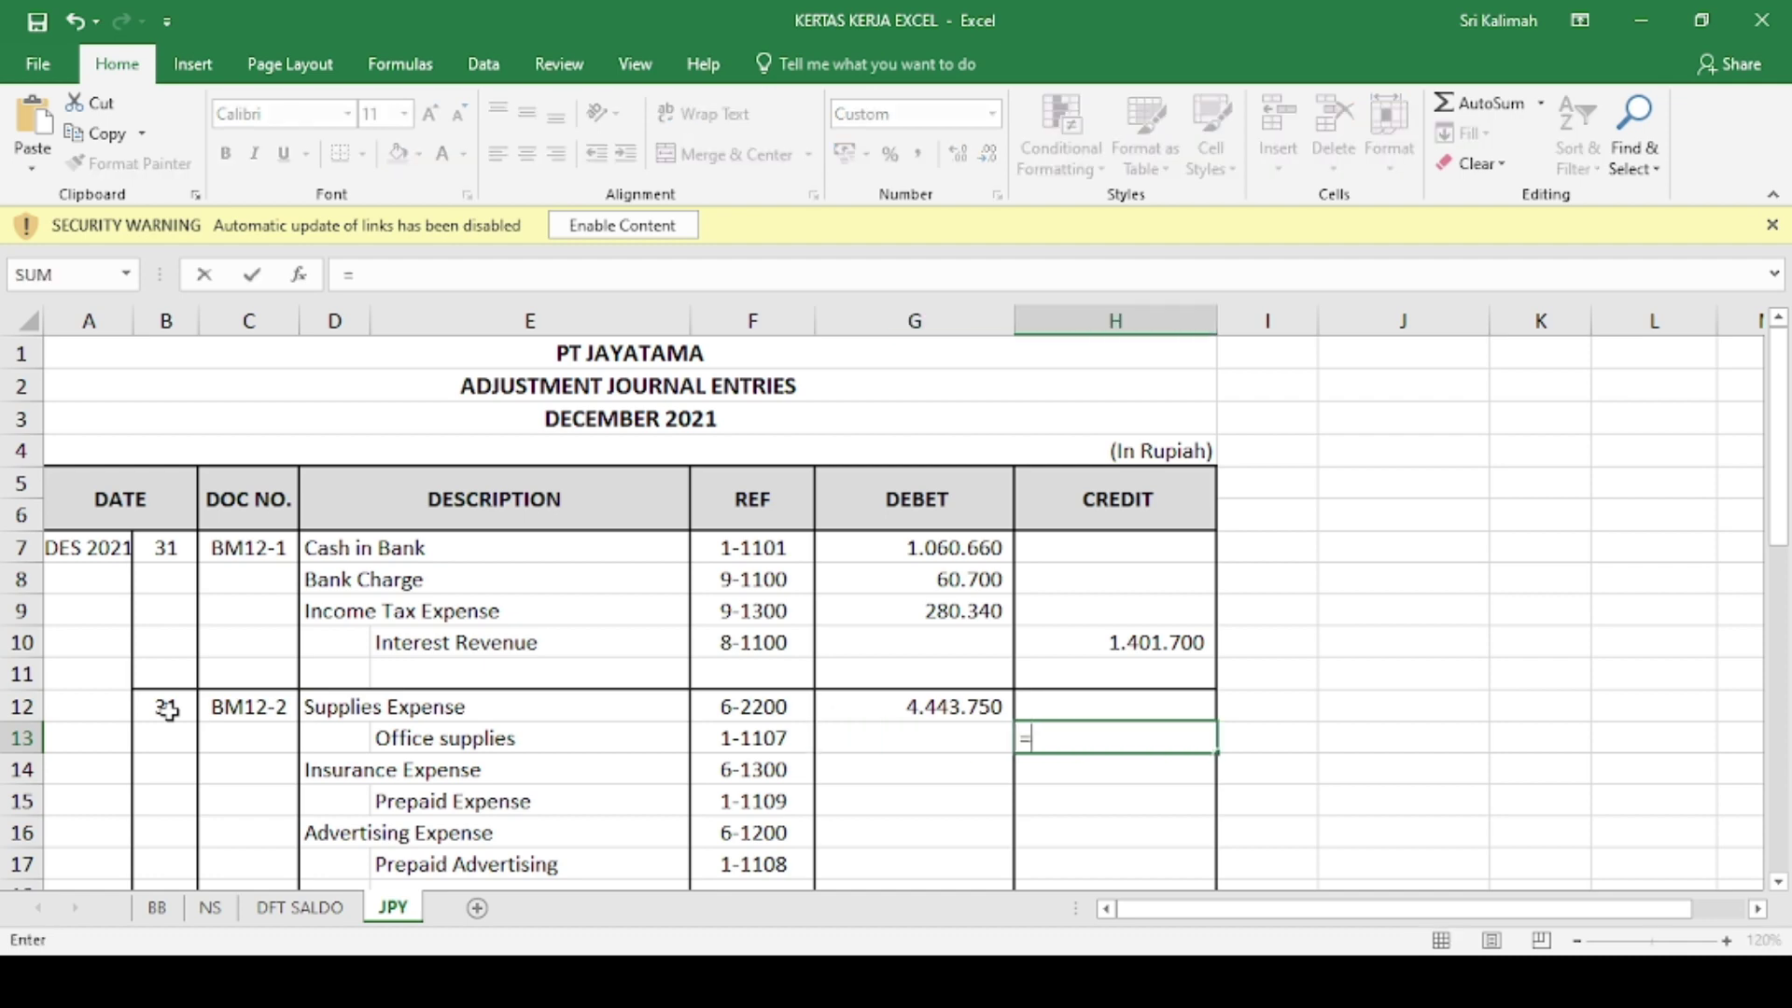
{"action": "key", "text": "Left"}
{"action": "key", "text": "Up"}
{"action": "key", "text": "Return"}
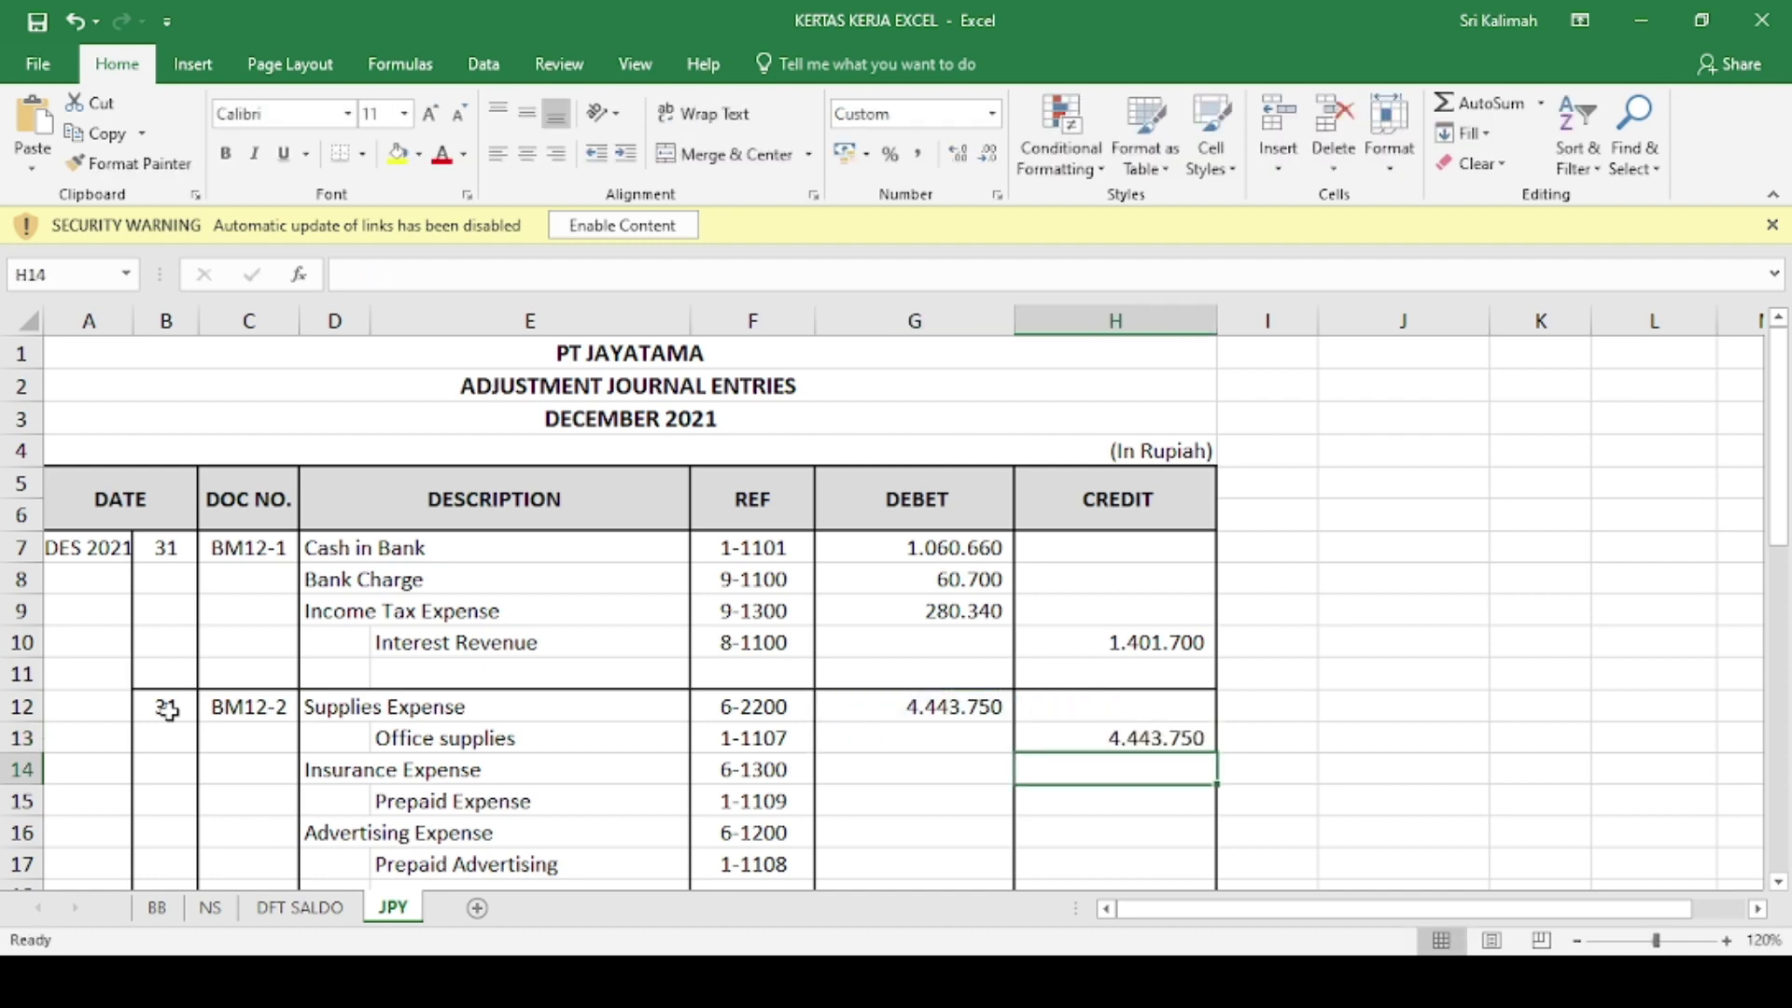
- Enter 7500000 as the Insurance Expense debit in G14 and as the Prepaid Expense credit in H15
{"action": "key", "text": "Left"}
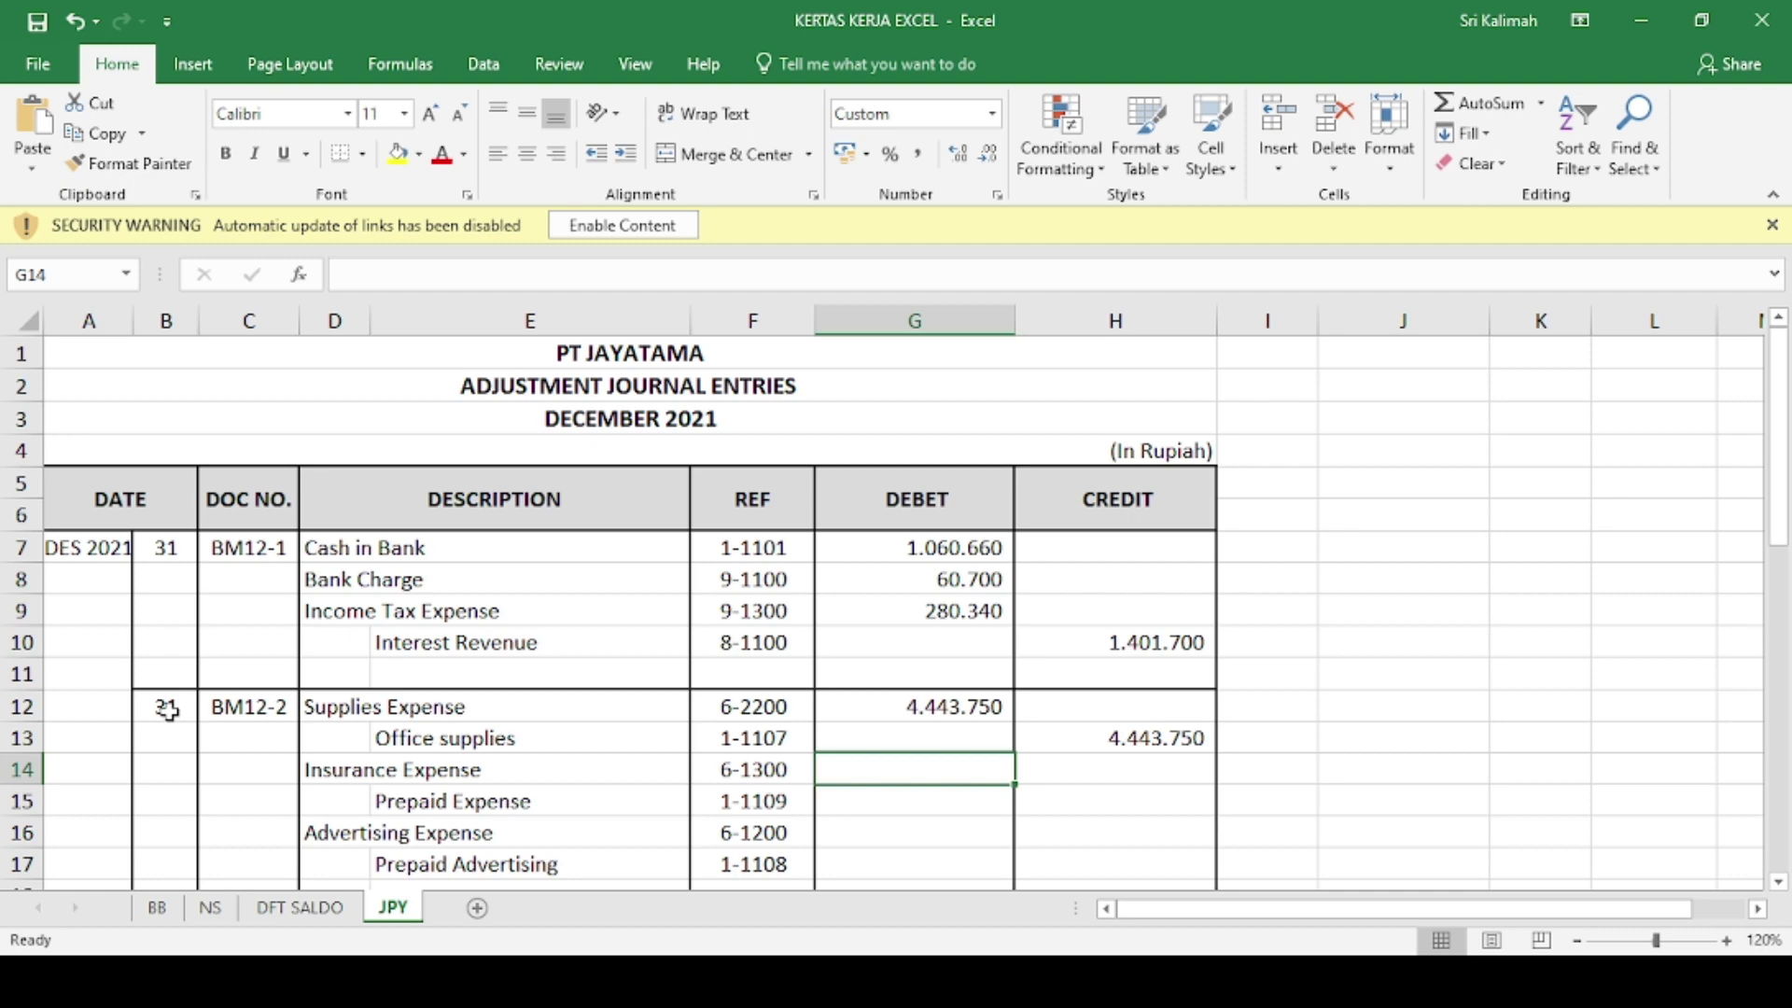
{"action": "type", "text": "7500000"}
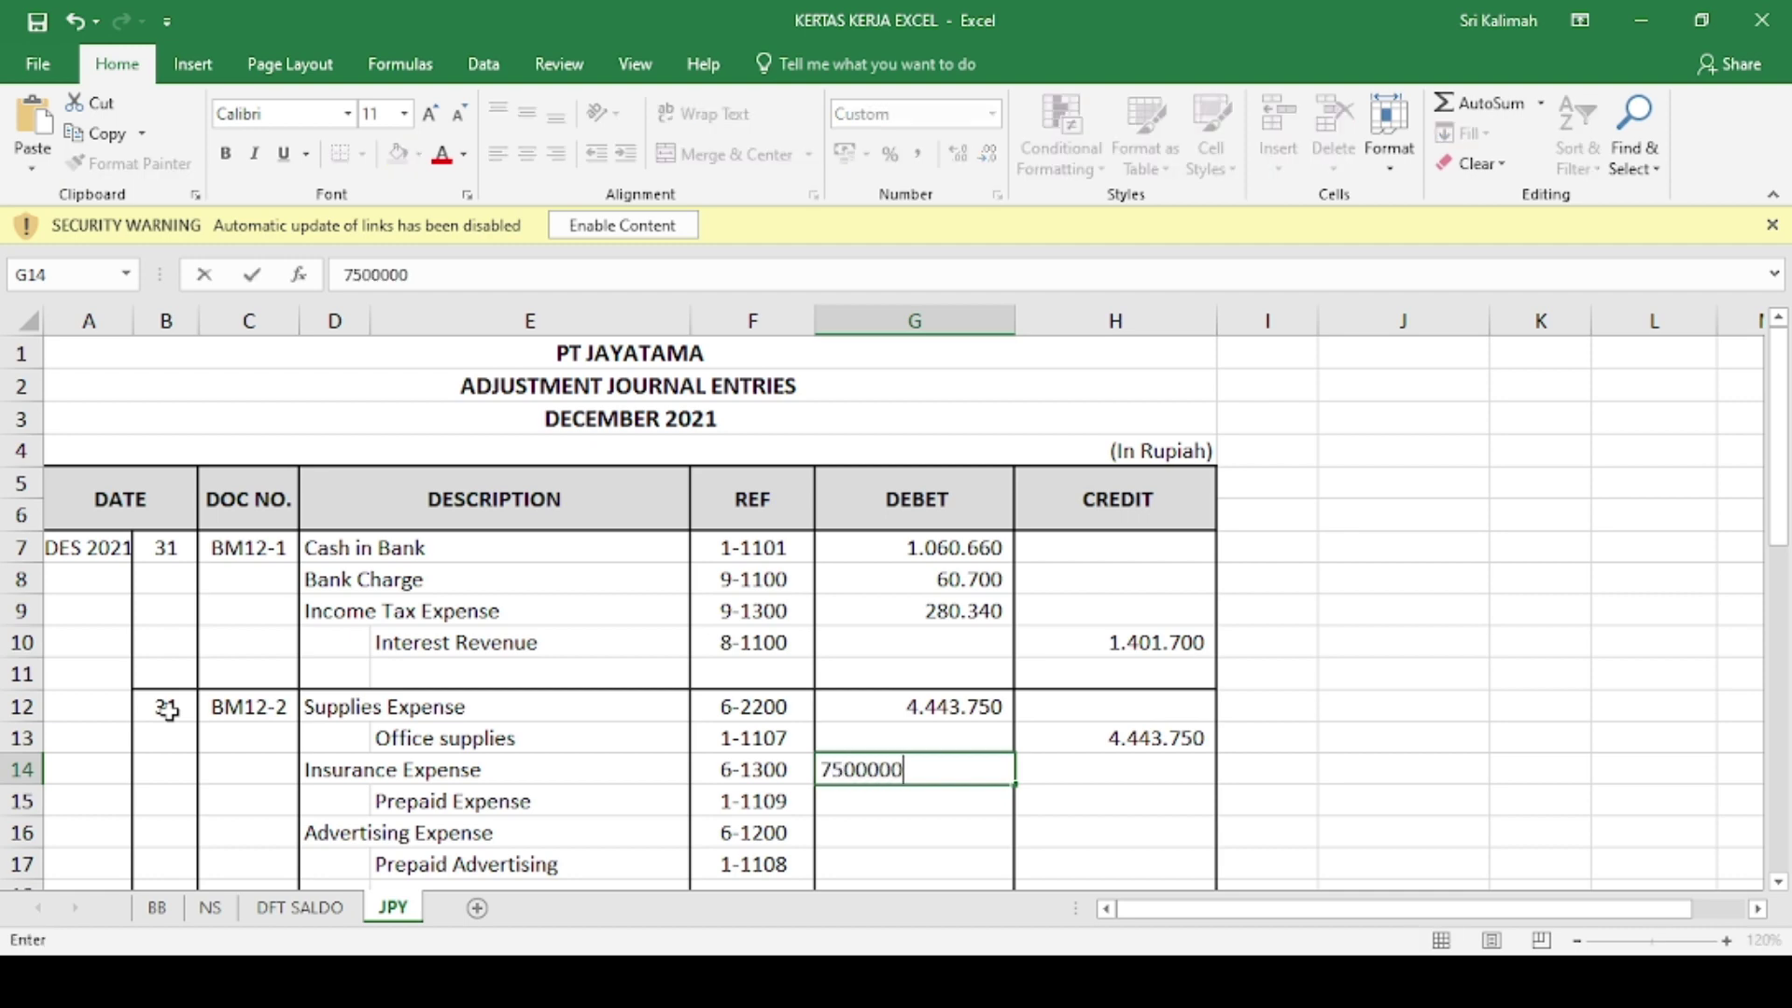
{"action": "key", "text": "Return"}
{"action": "key", "text": "Right"}
{"action": "type", "text": "7.50"}
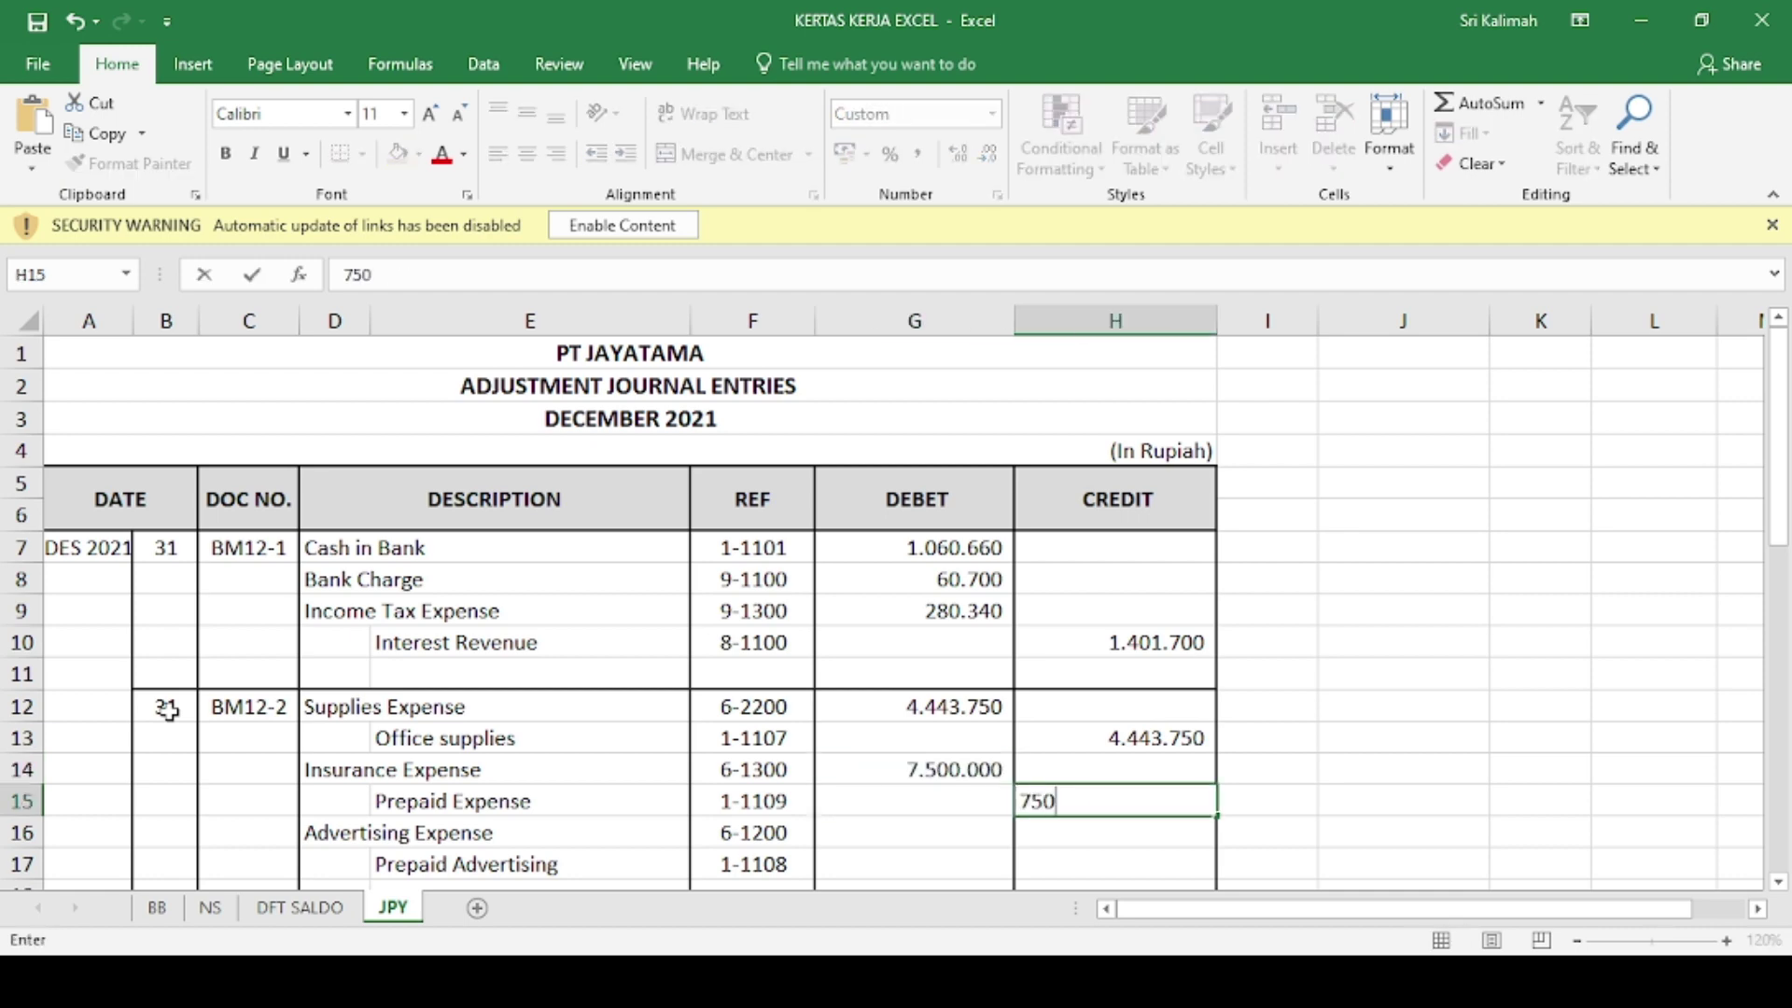
{"action": "type", "text": "0.000"}
{"action": "key", "text": "Return"}
- Enter 9 in I16 and 24 in I17 beside the advertising entry as working figures
{"action": "key", "text": "Left"}
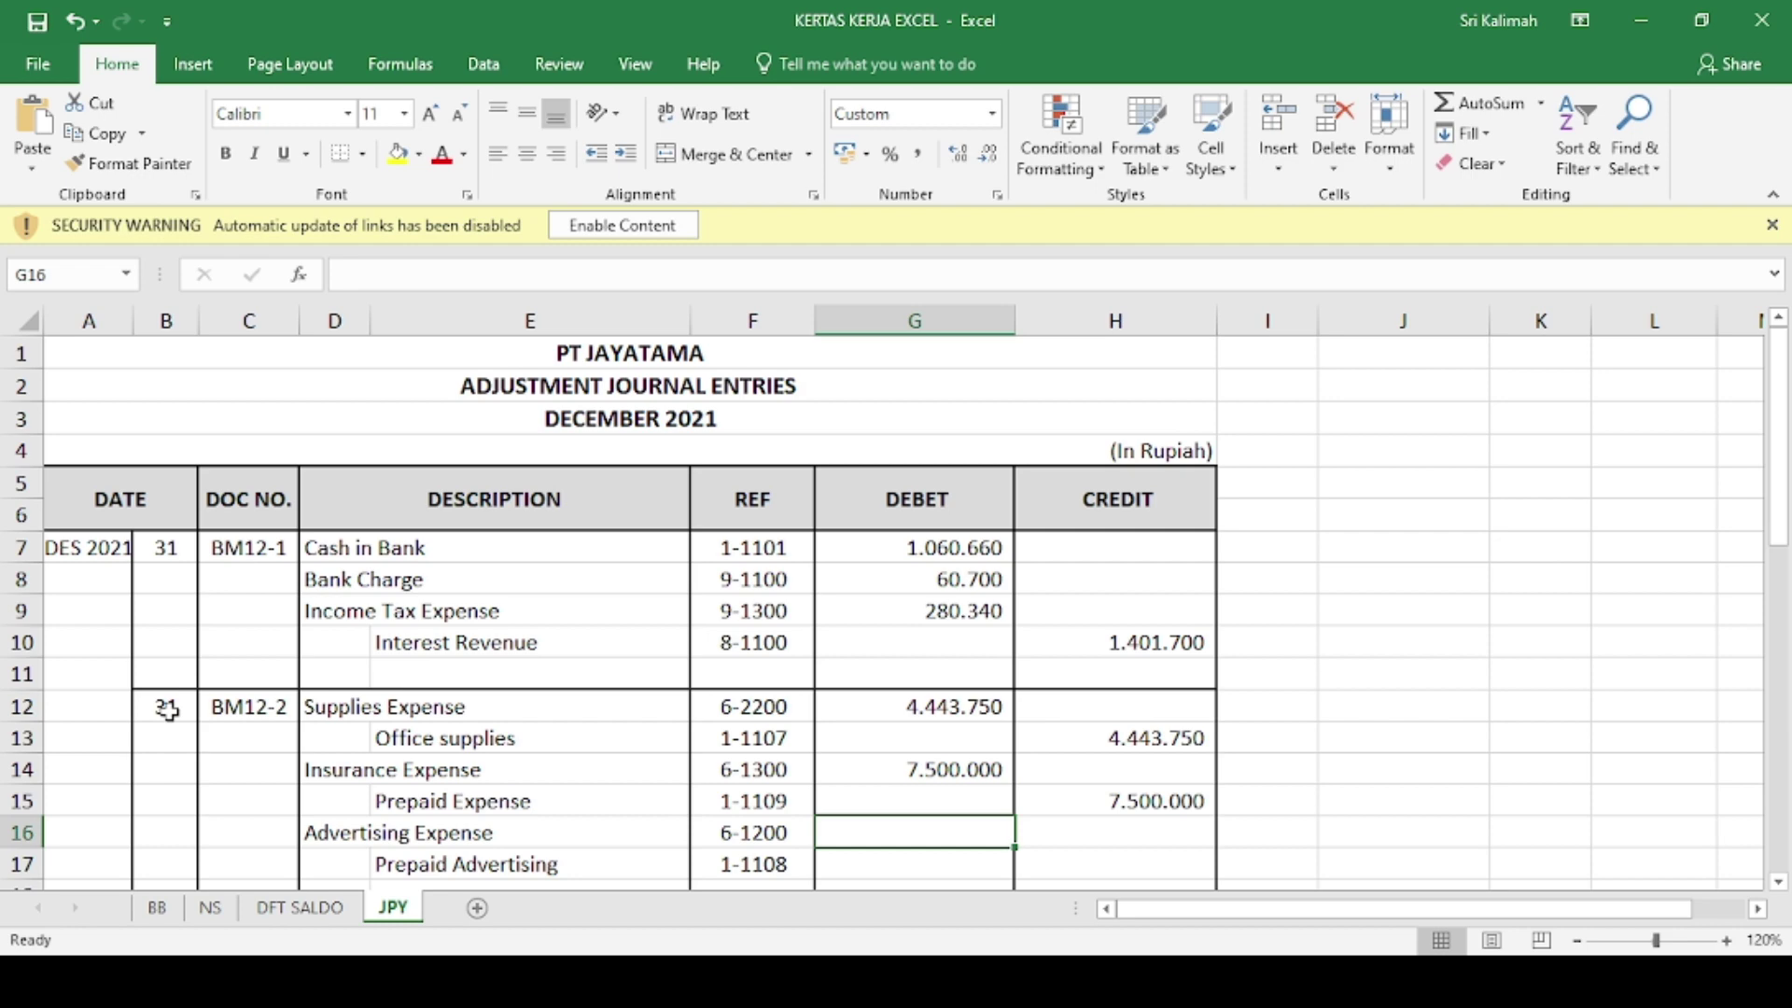
{"action": "key", "text": "Right"}
{"action": "key", "text": "Right"}
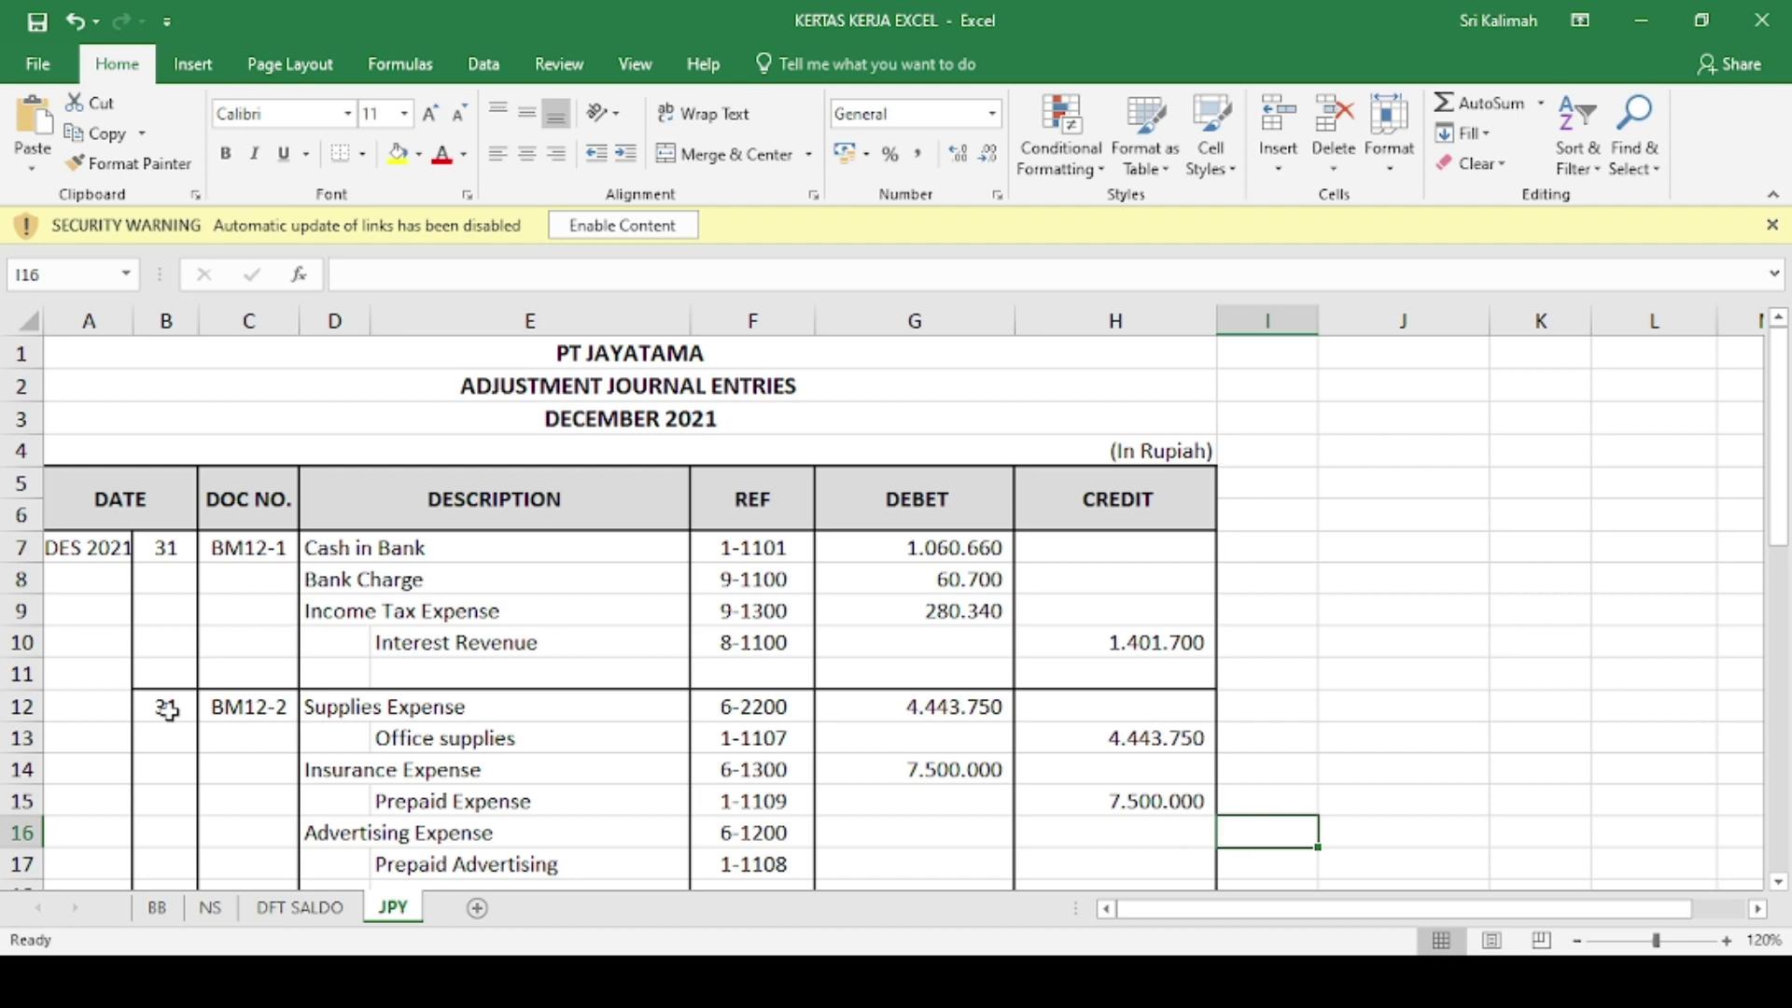
{"action": "type", "text": "9"}
{"action": "key", "text": "Return"}
{"action": "type", "text": "24"}
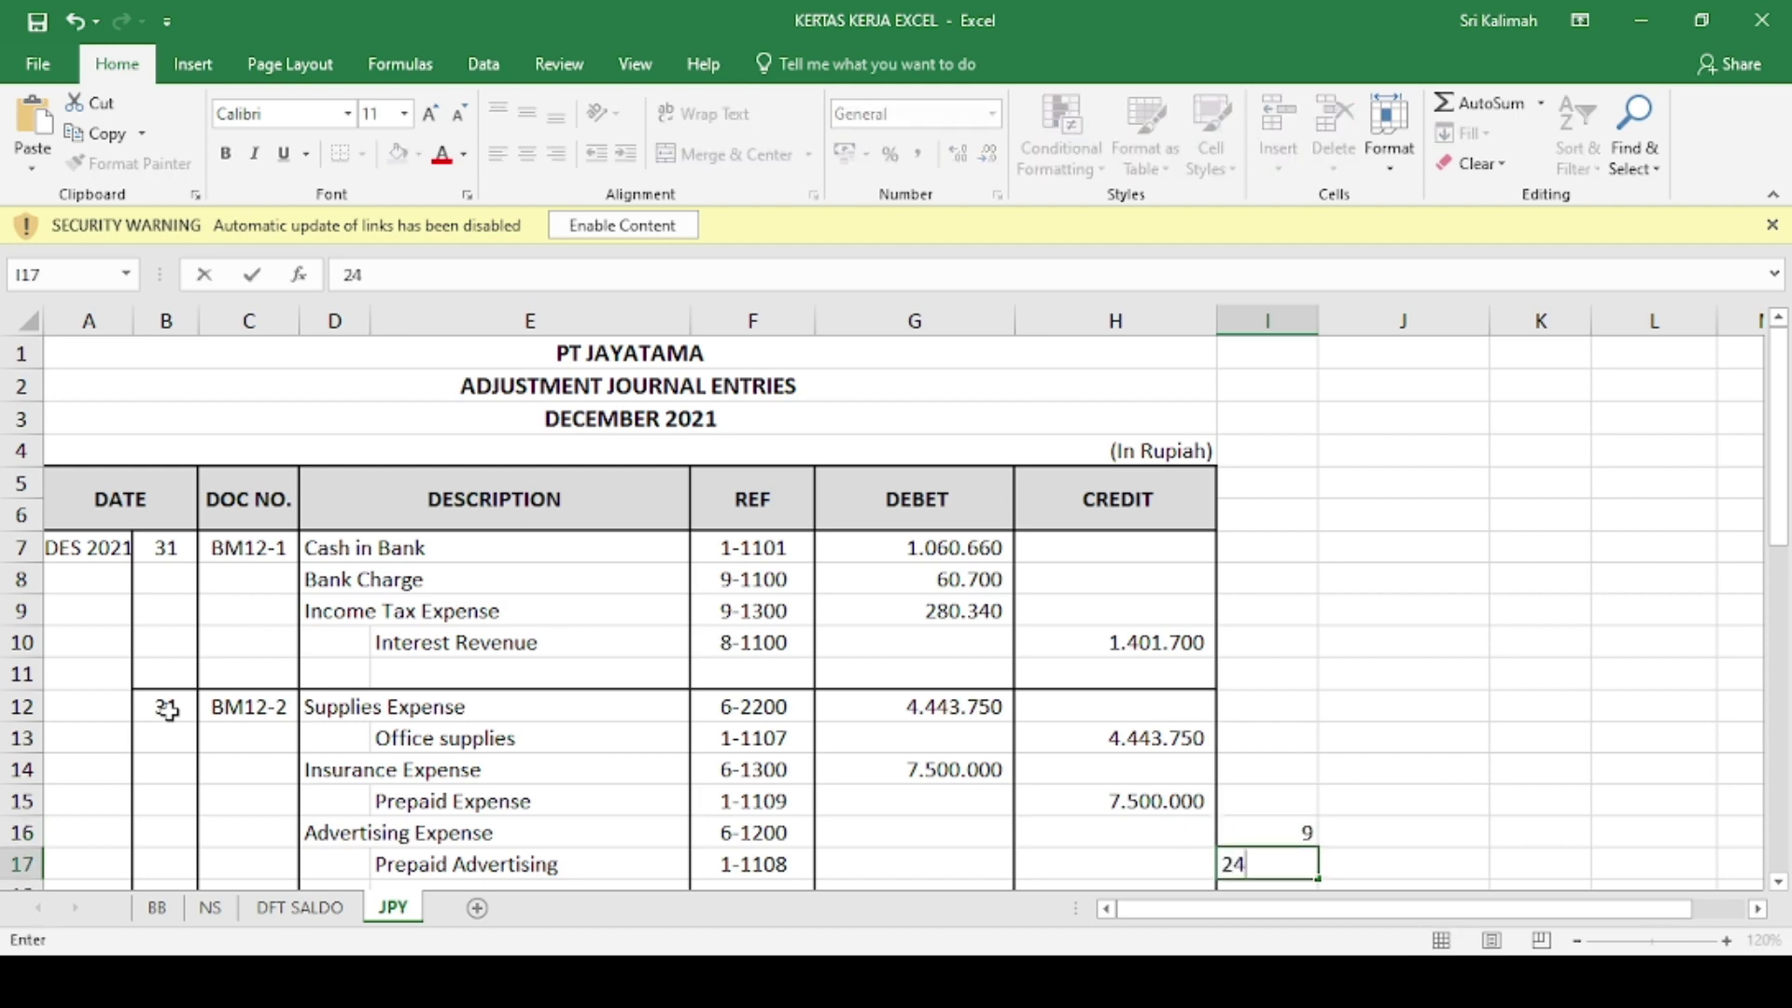
{"action": "key", "text": "Tab"}
{"action": "key", "text": "Up"}
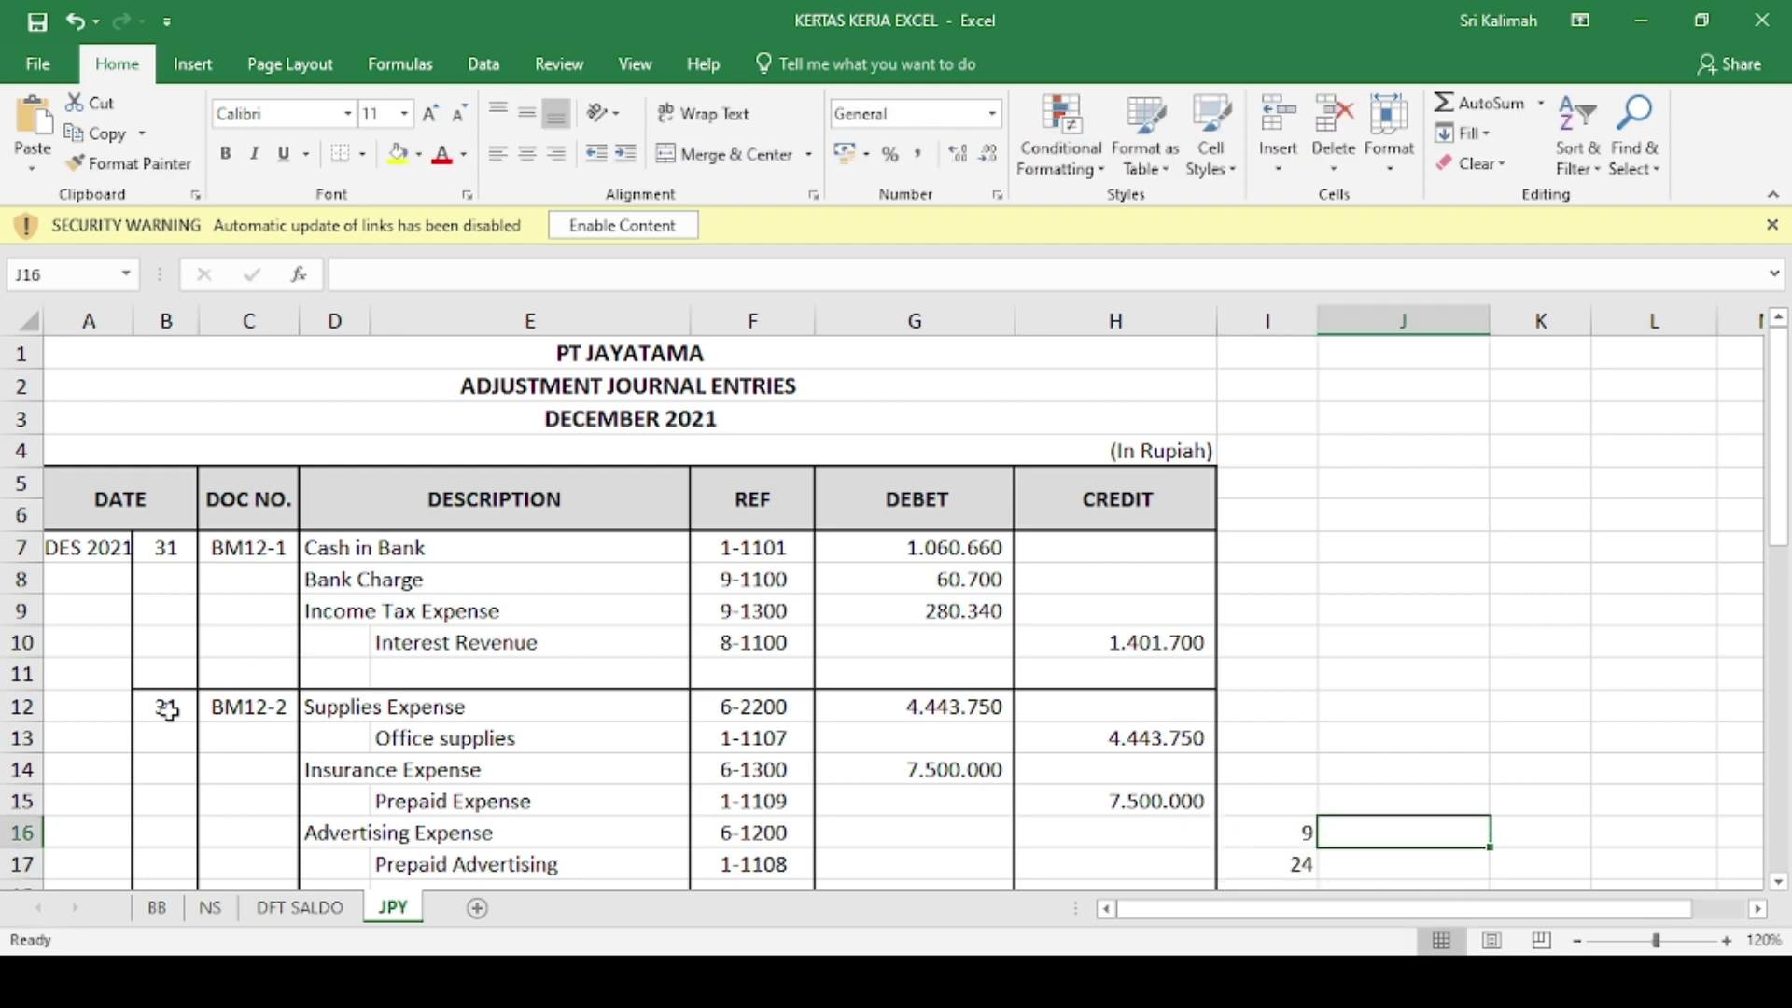
- Enter X as the multiplication sign in J16 and 9500000 in K16
{"action": "type", "text": "s"}
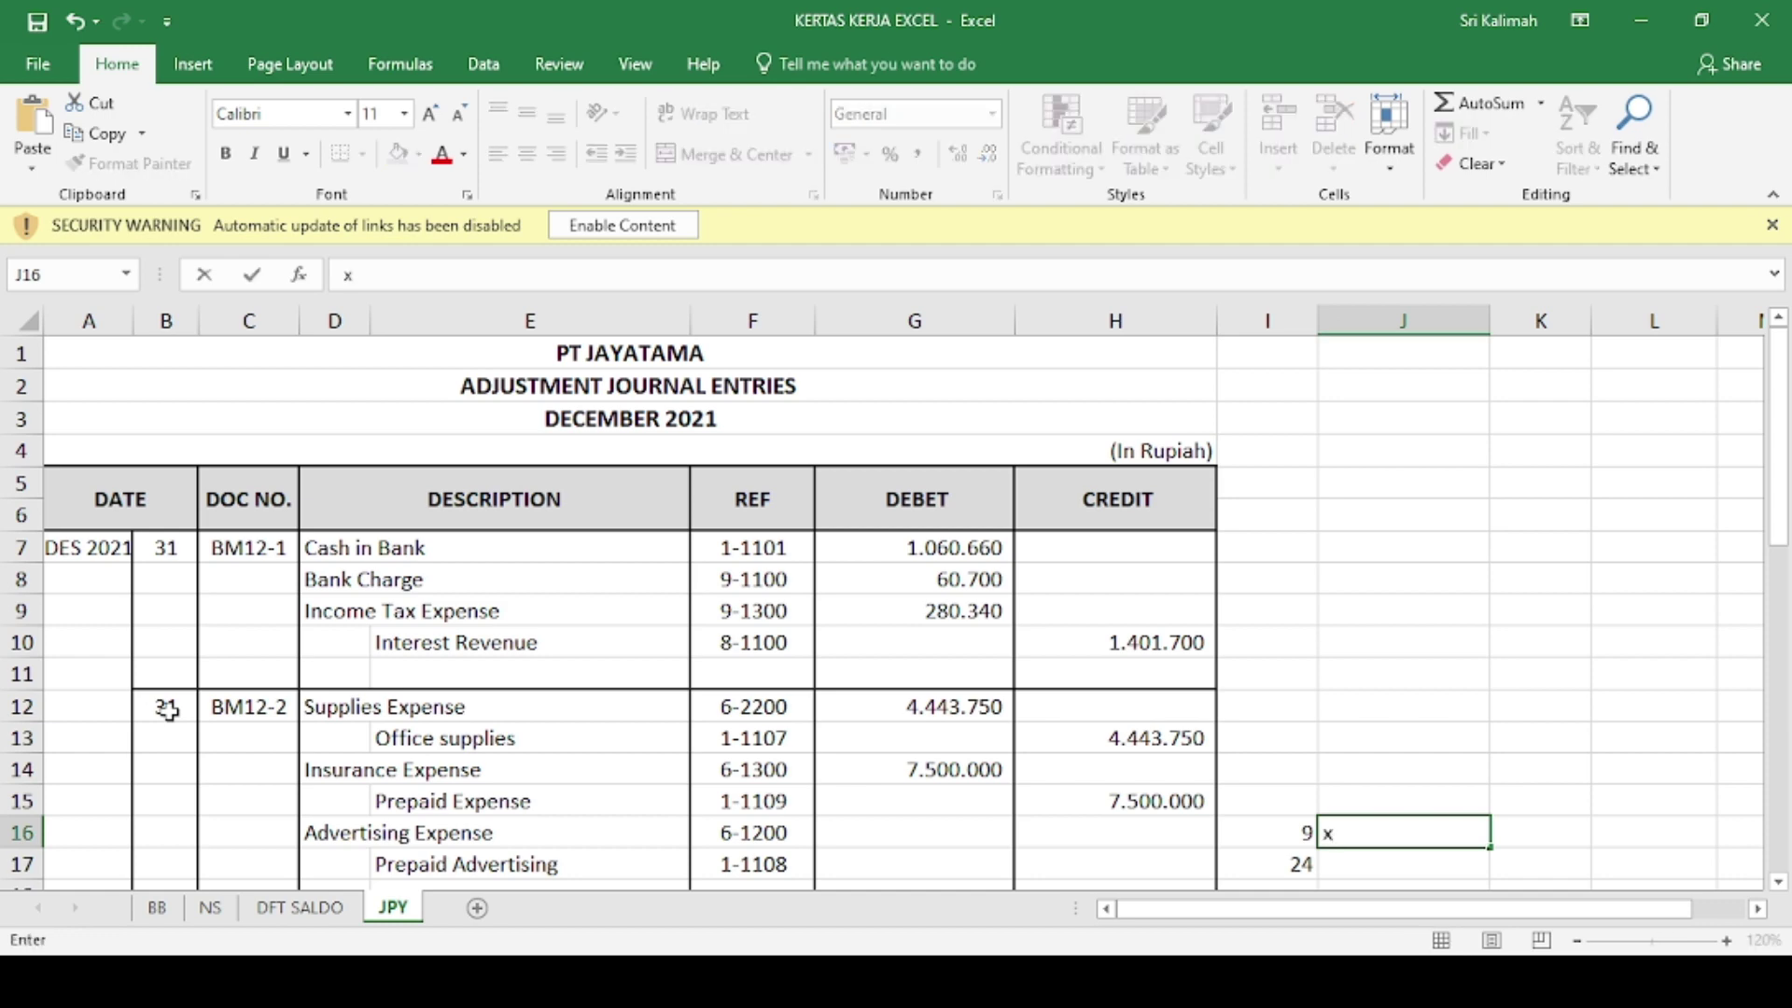
{"action": "key", "text": "BackSpace"}
{"action": "type", "text": "X"}
{"action": "key", "text": "Tab"}
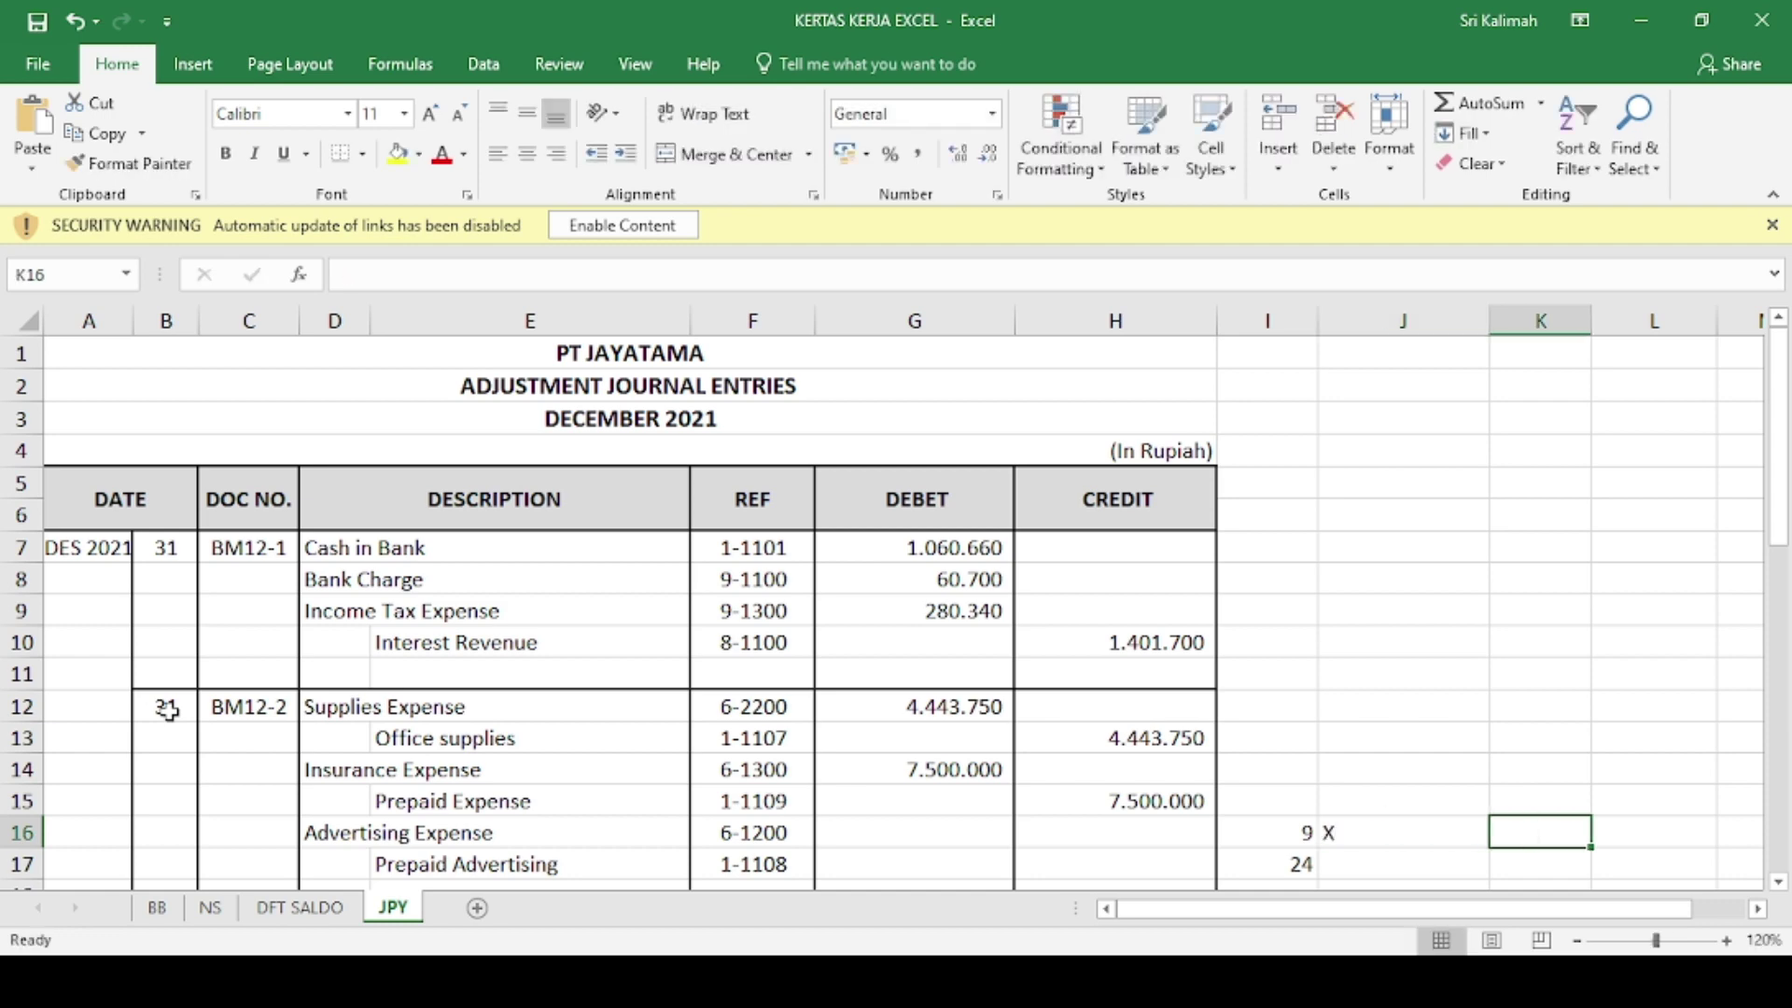
{"action": "type", "text": "9500000"}
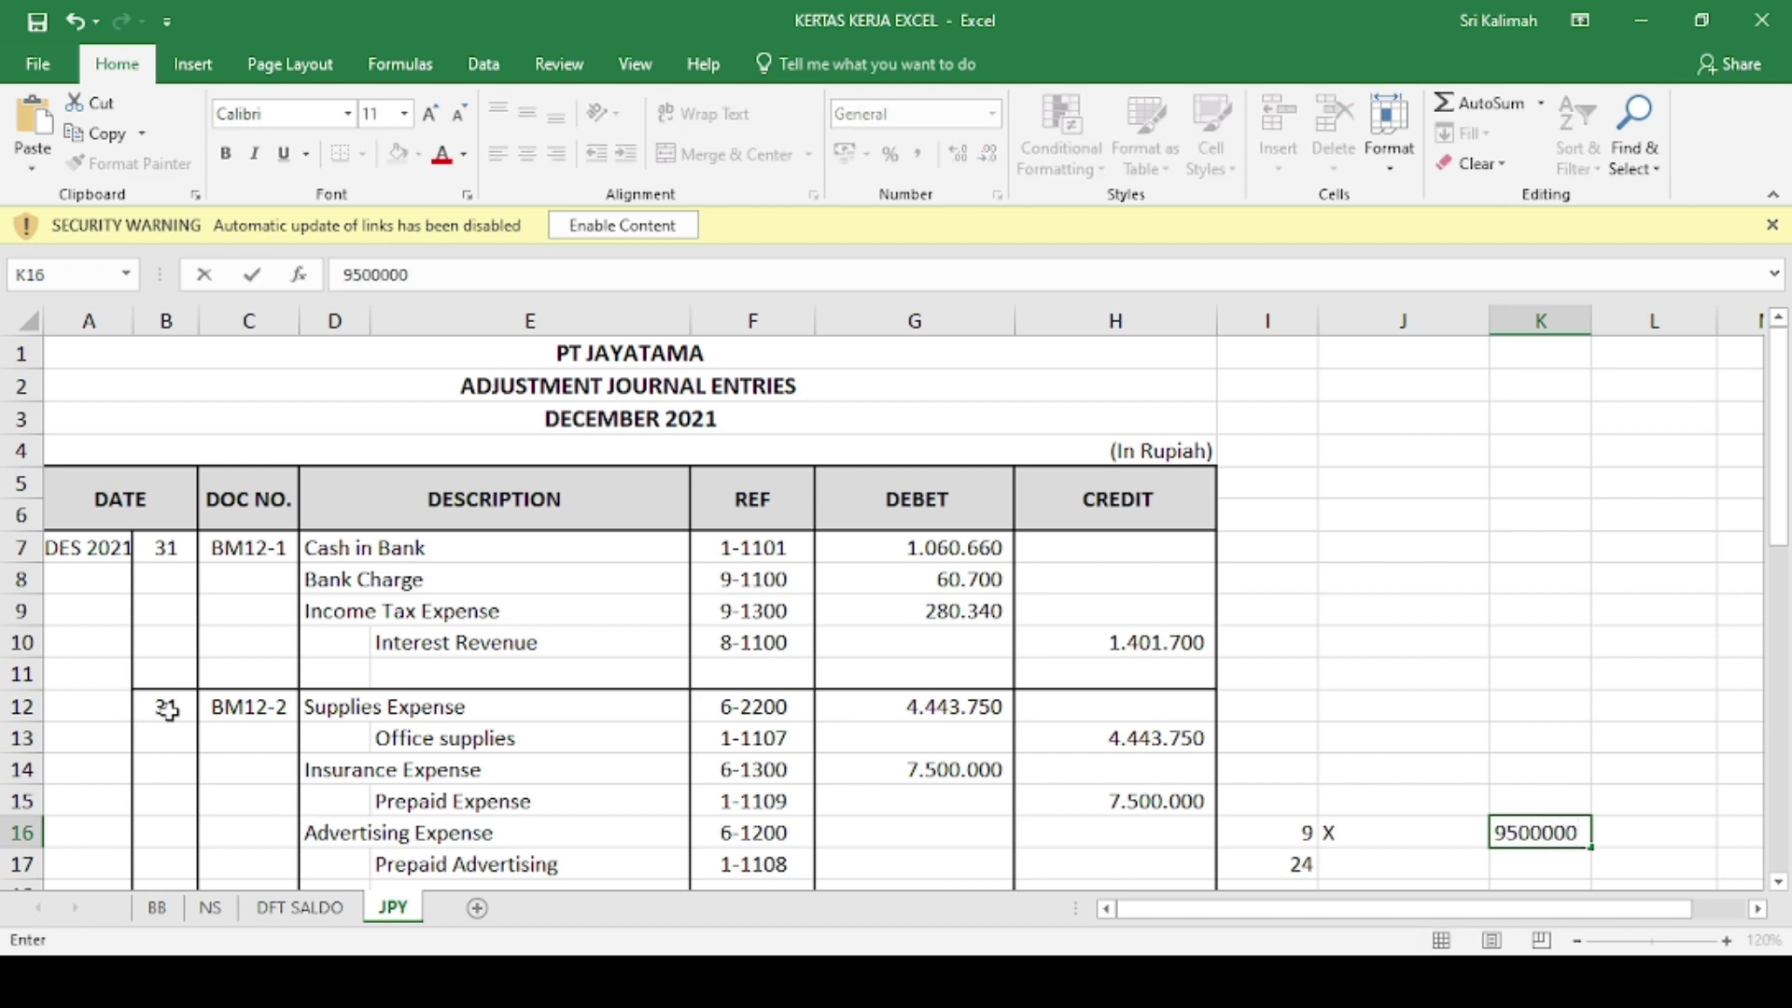
{"action": "key", "text": "Return"}
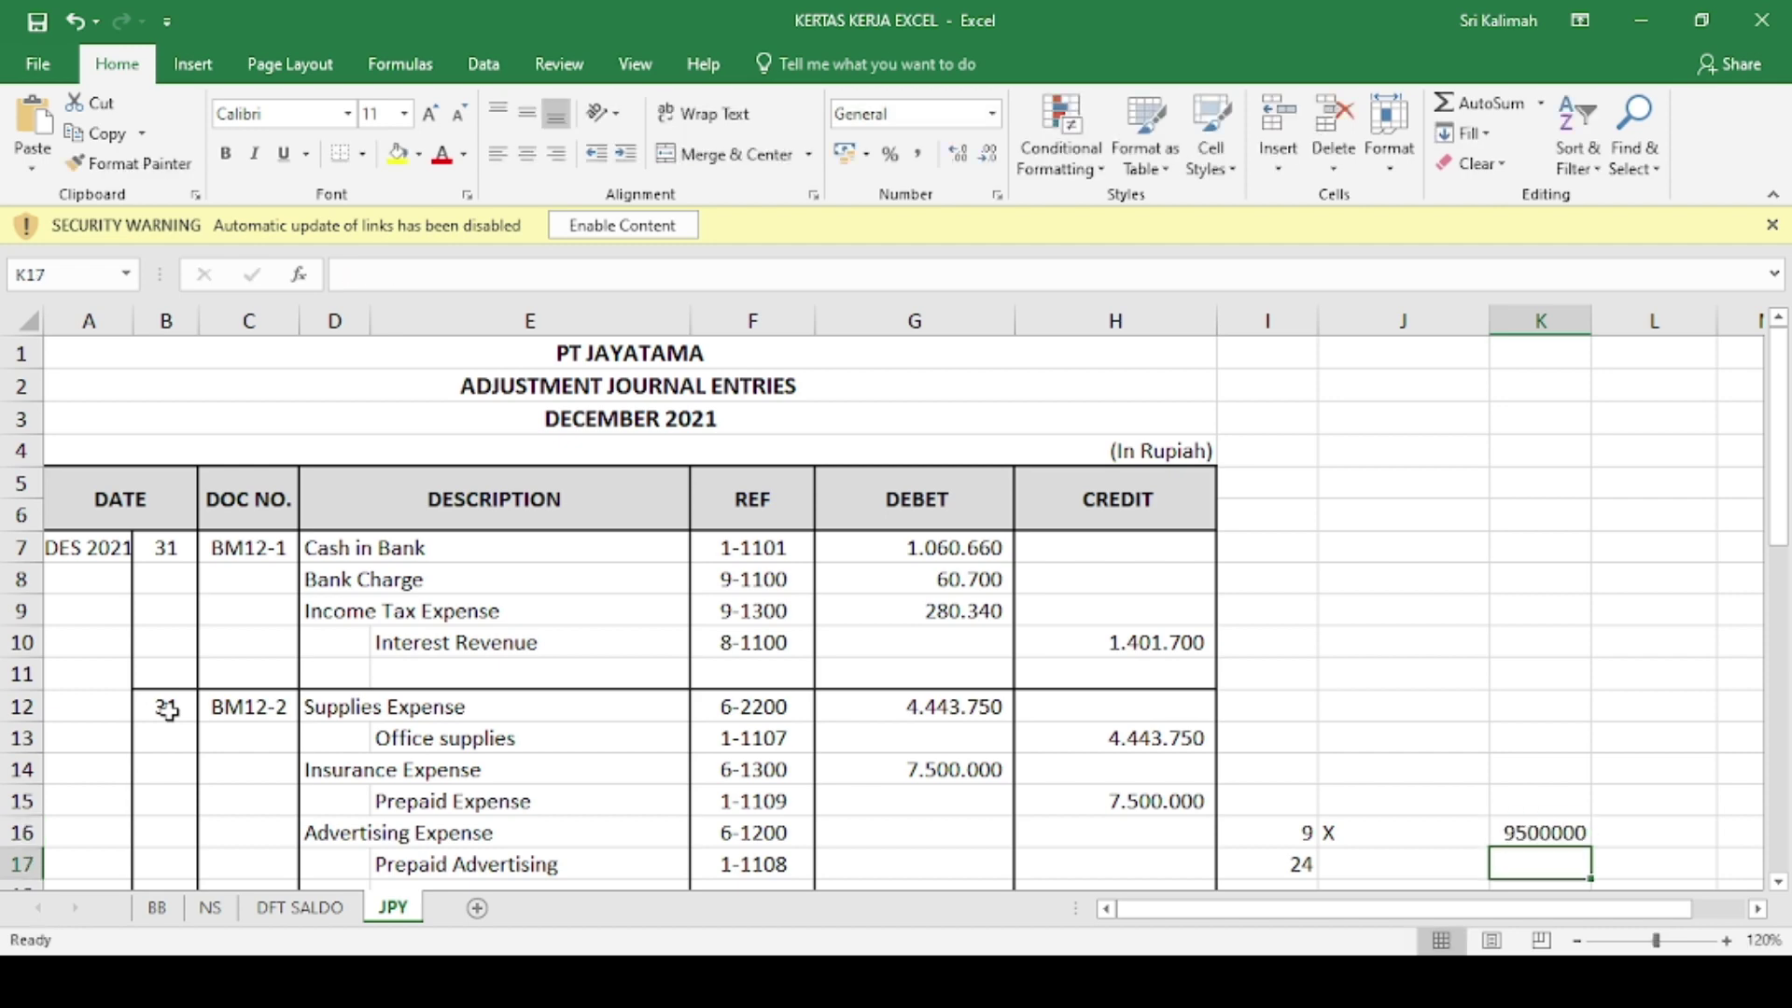
- Enter an equals sign as plain text in L16, after the 9500000 amount
{"action": "key", "text": "Up"}
{"action": "key", "text": "Right"}
{"action": "key", "text": "Right"}
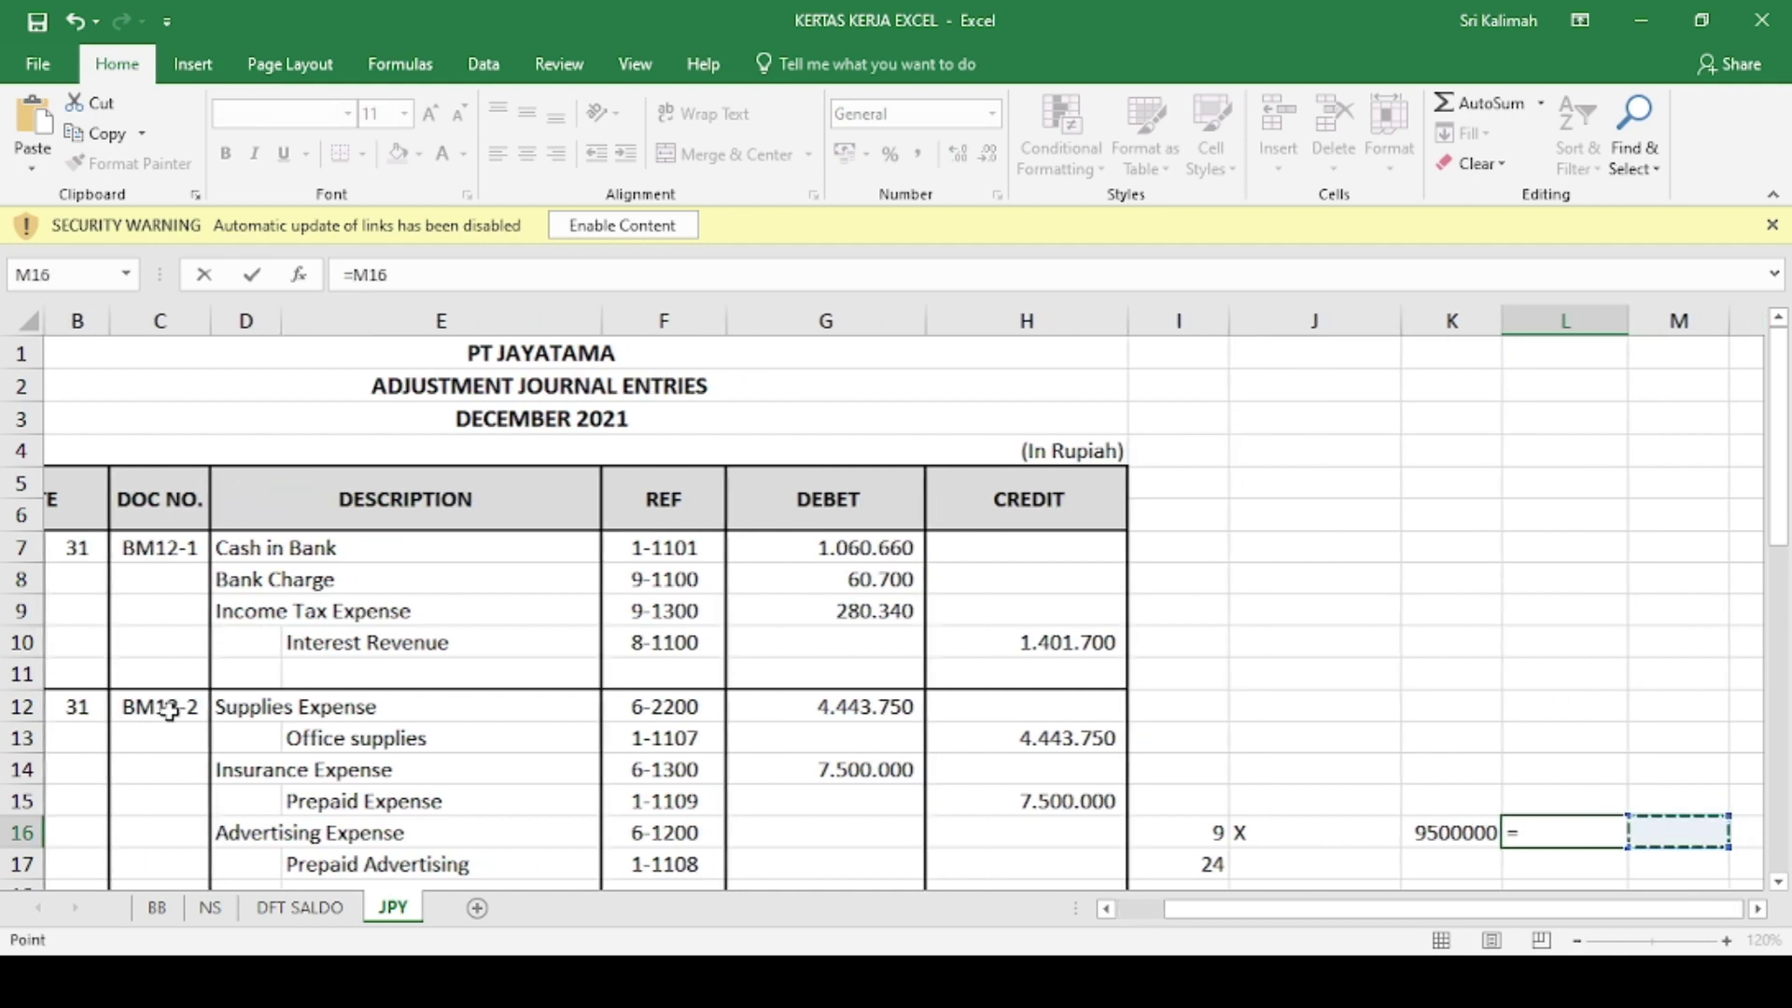
{"action": "key", "text": "Escape"}
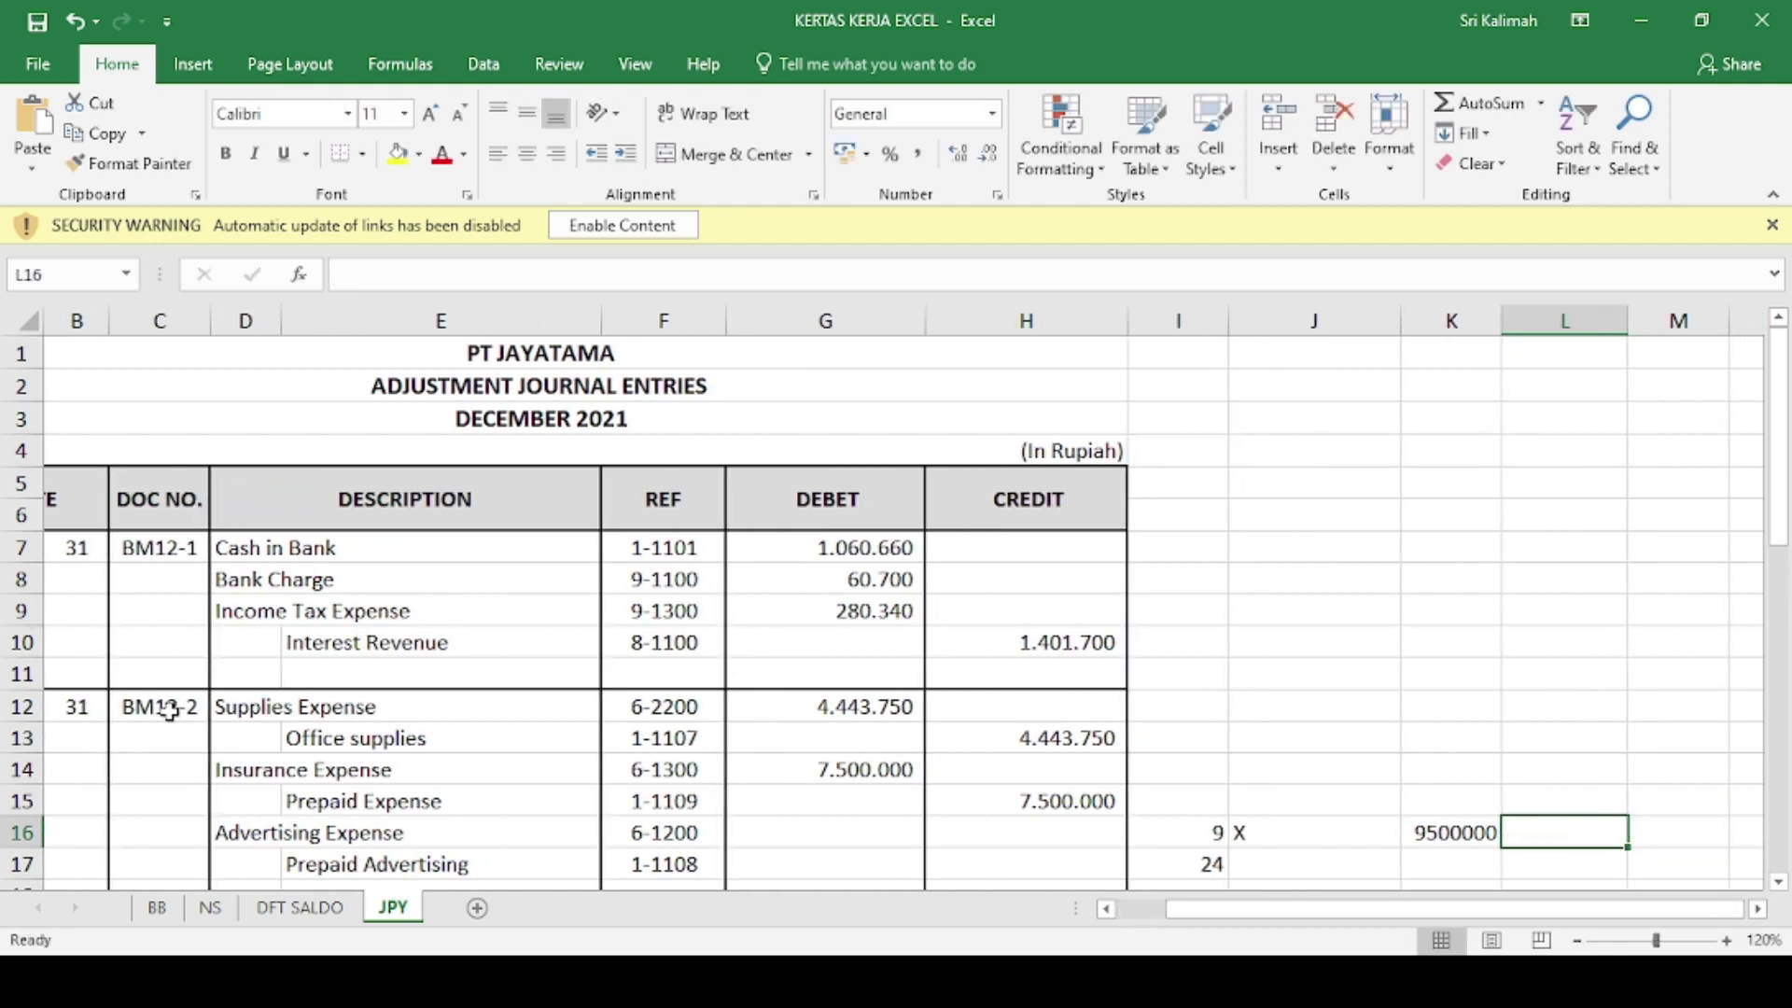
{"action": "type", "text": "'="}
{"action": "key", "text": "Right"}
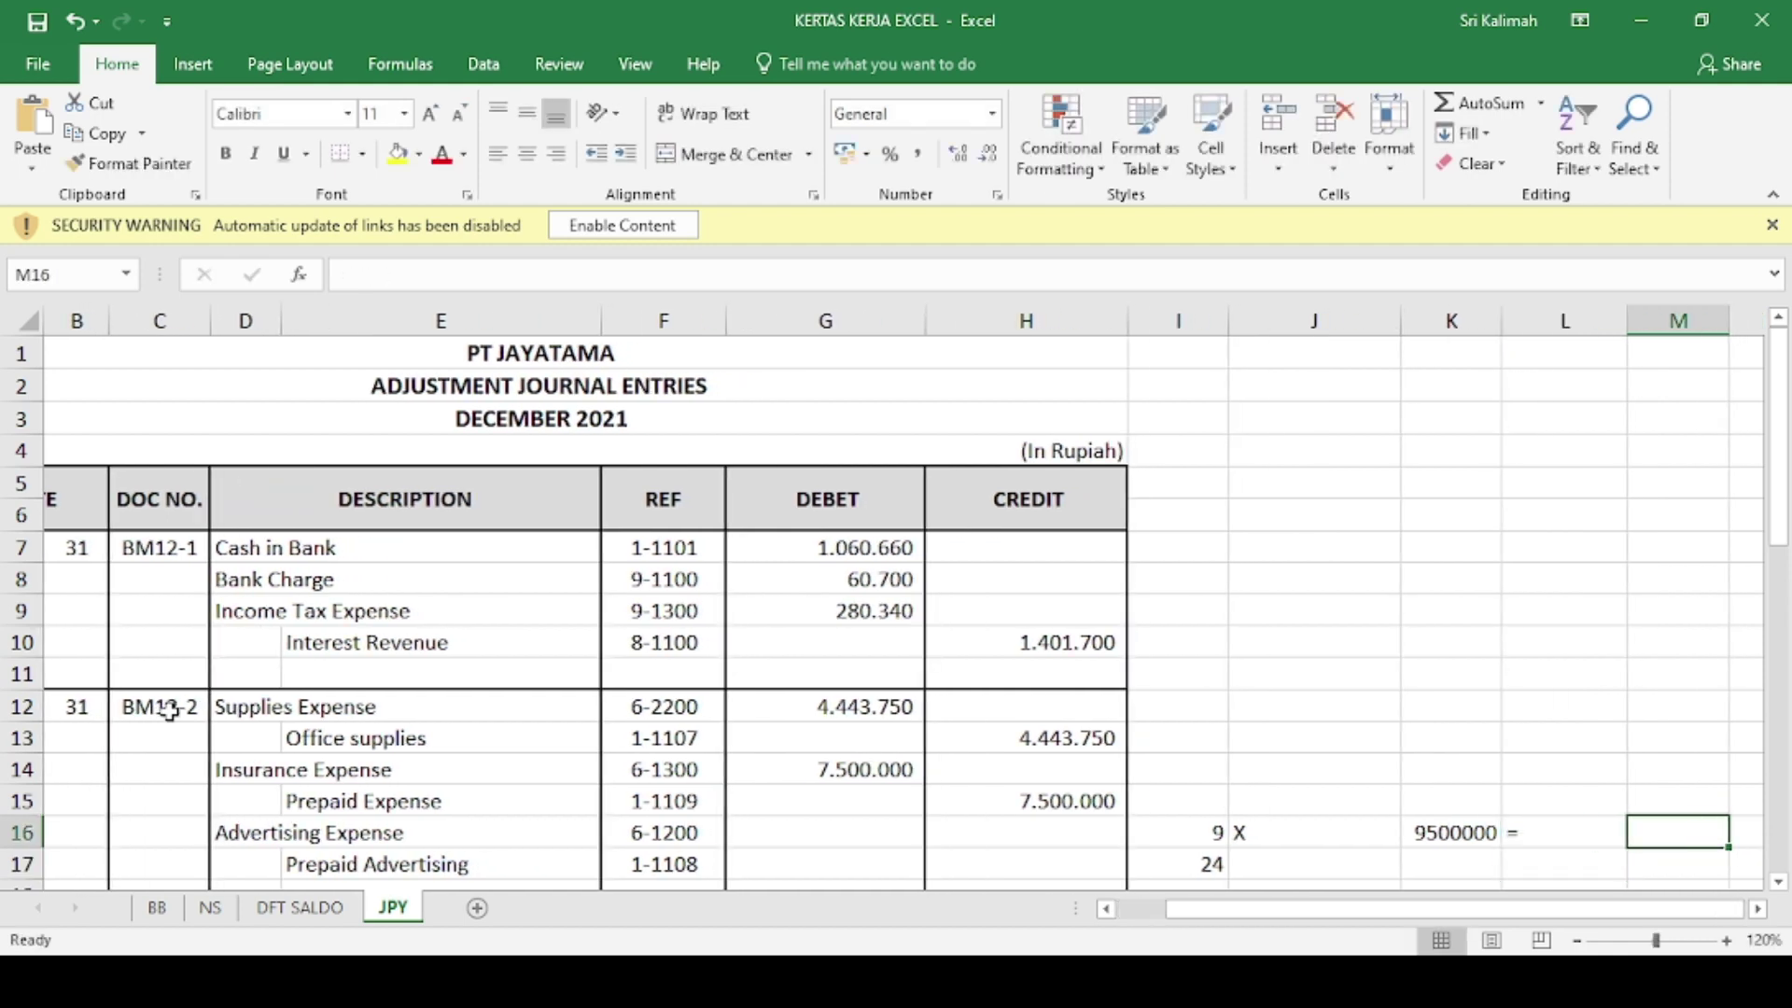
- Calculate the expired advertising amount in M16 with the formula =I16*9500000/24
{"action": "type", "text": "="}
{"action": "key", "text": "Left"}
{"action": "key", "text": "Left"}
{"action": "key", "text": "Left"}
{"action": "key", "text": "Left"}
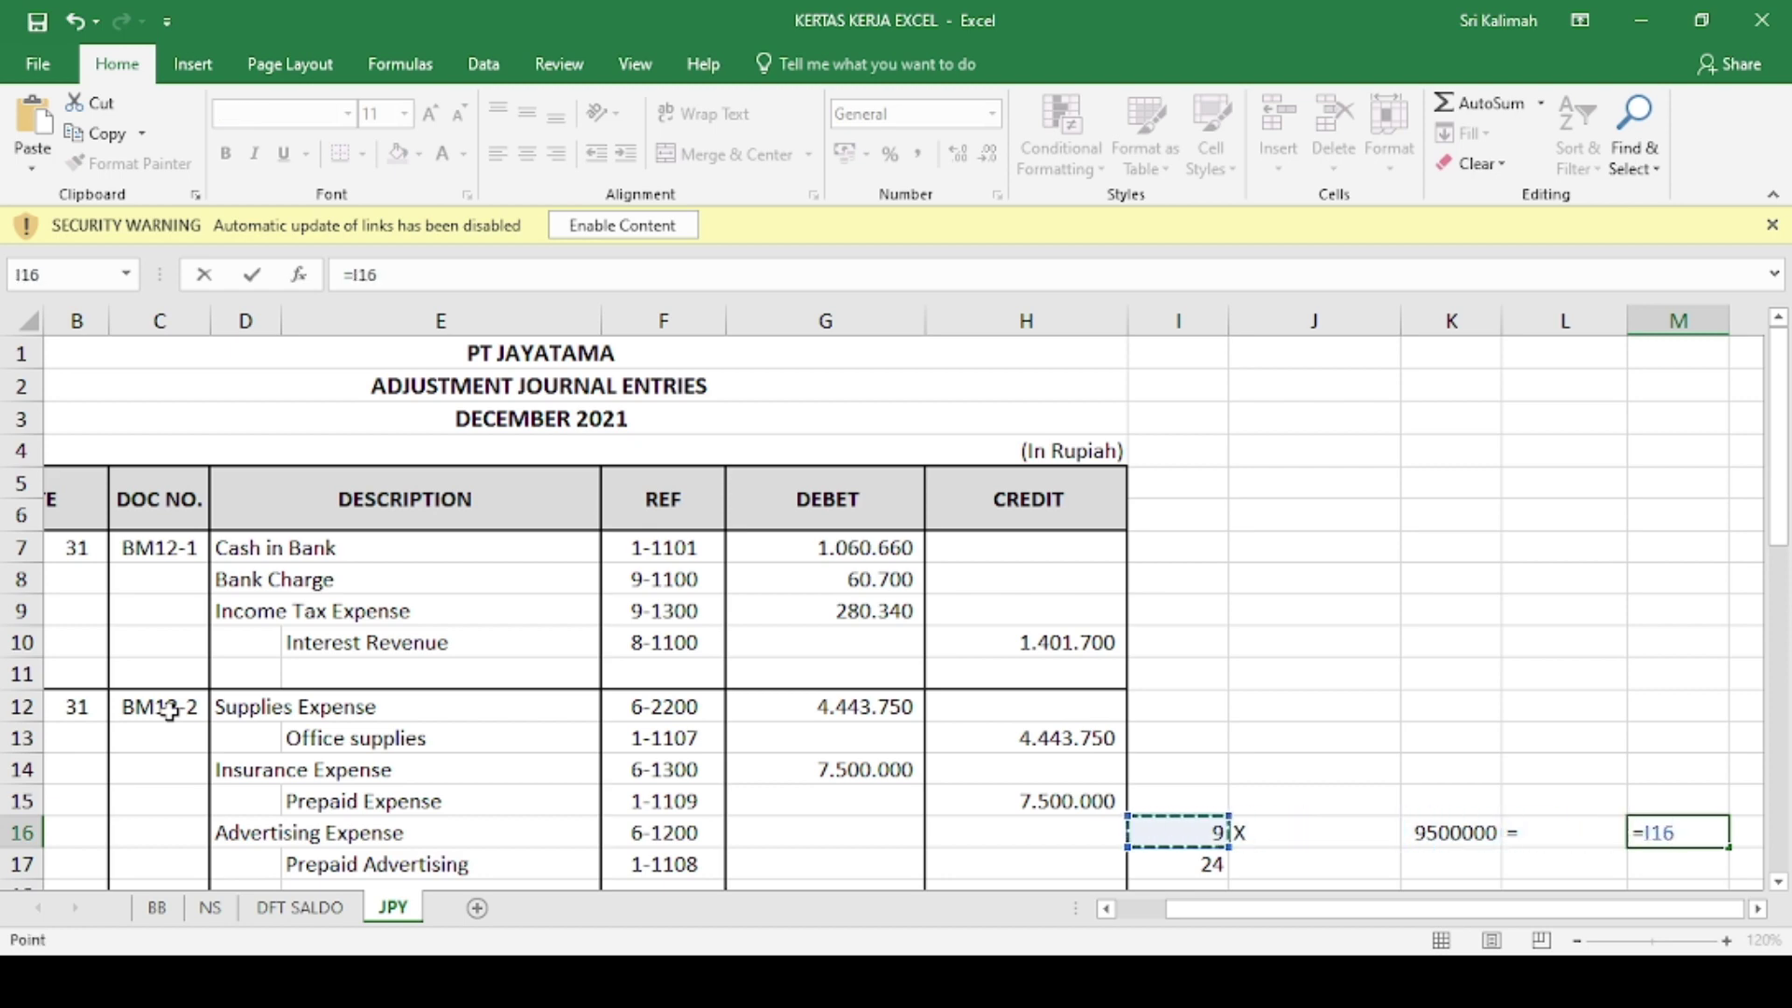
{"action": "type", "text": "*959"}
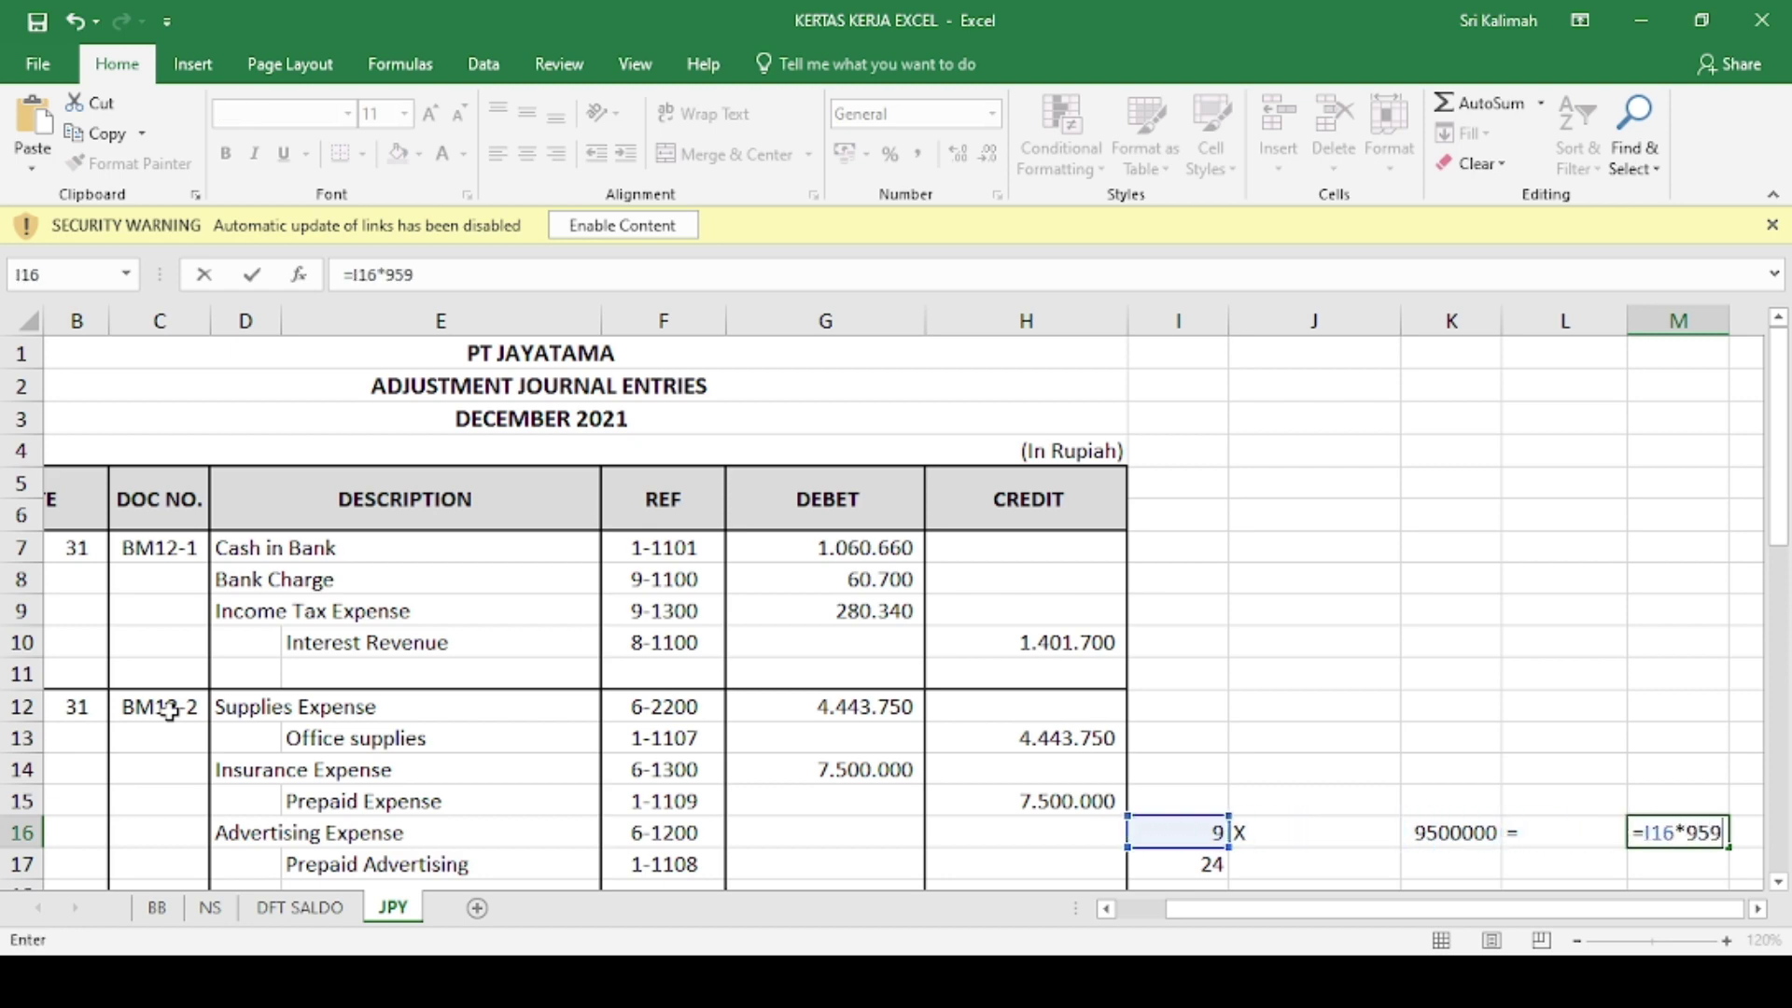
{"action": "key", "text": "BackSpace"}
{"action": "type", "text": "00000"}
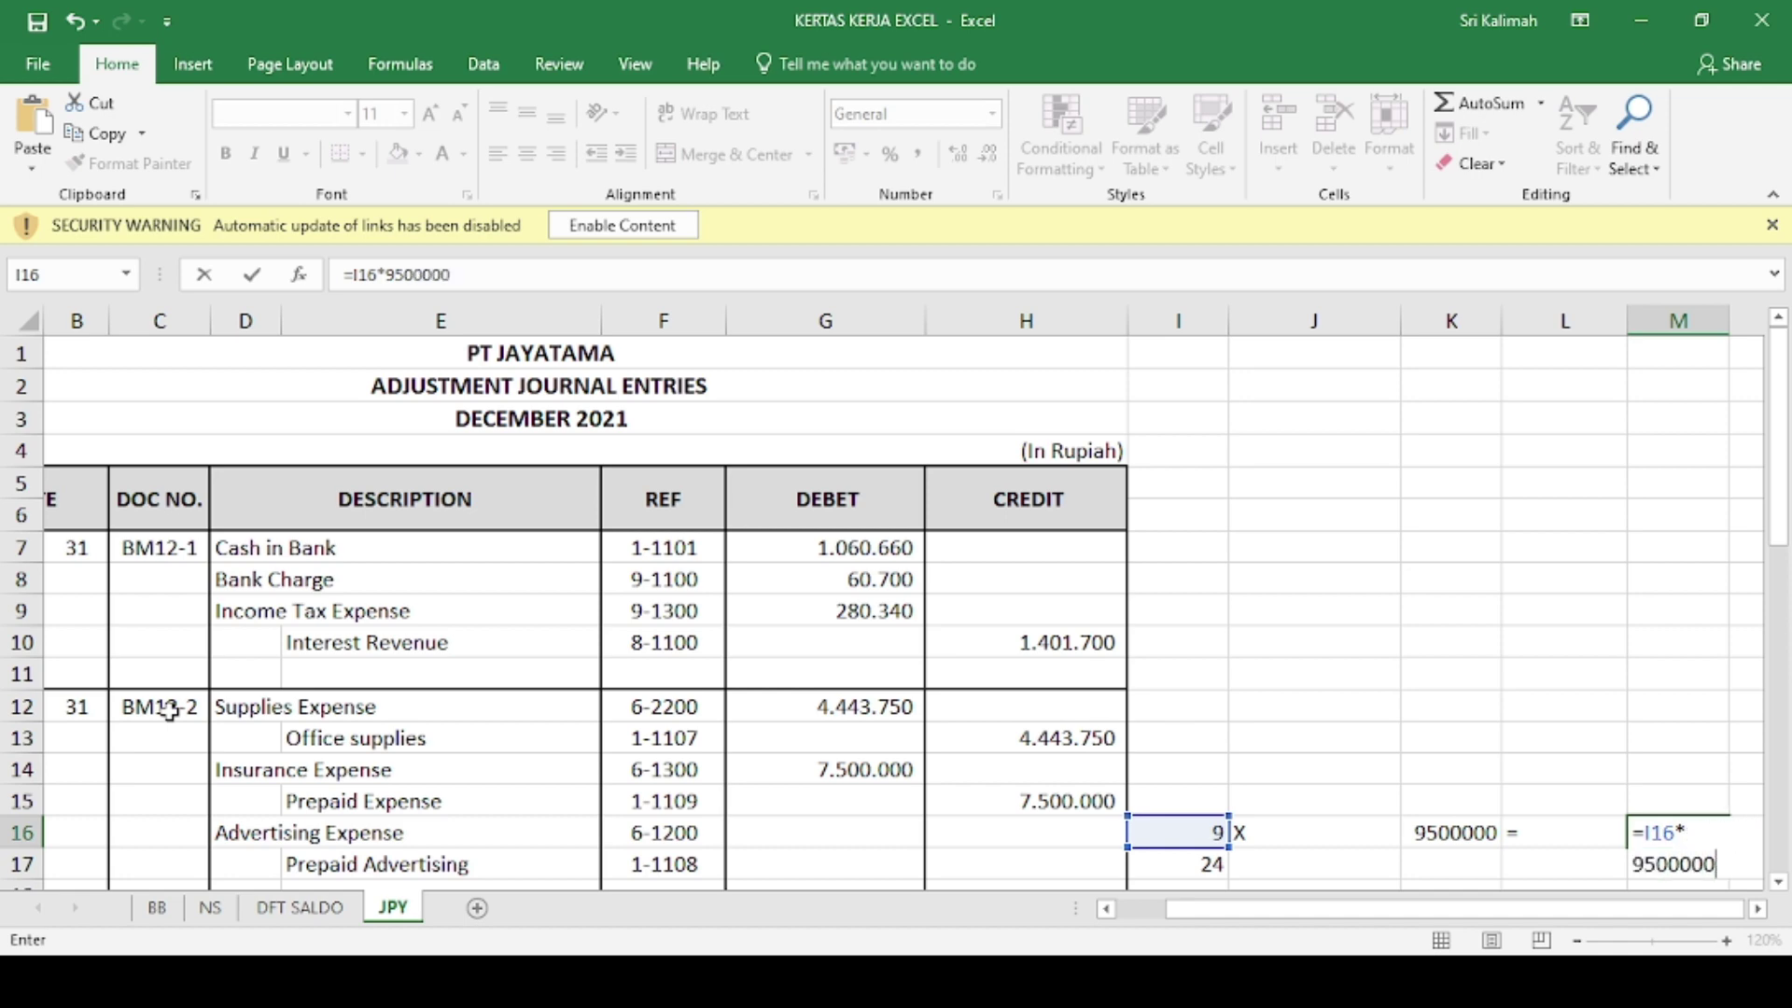
{"action": "type", "text": "/24"}
{"action": "key", "text": "Return"}
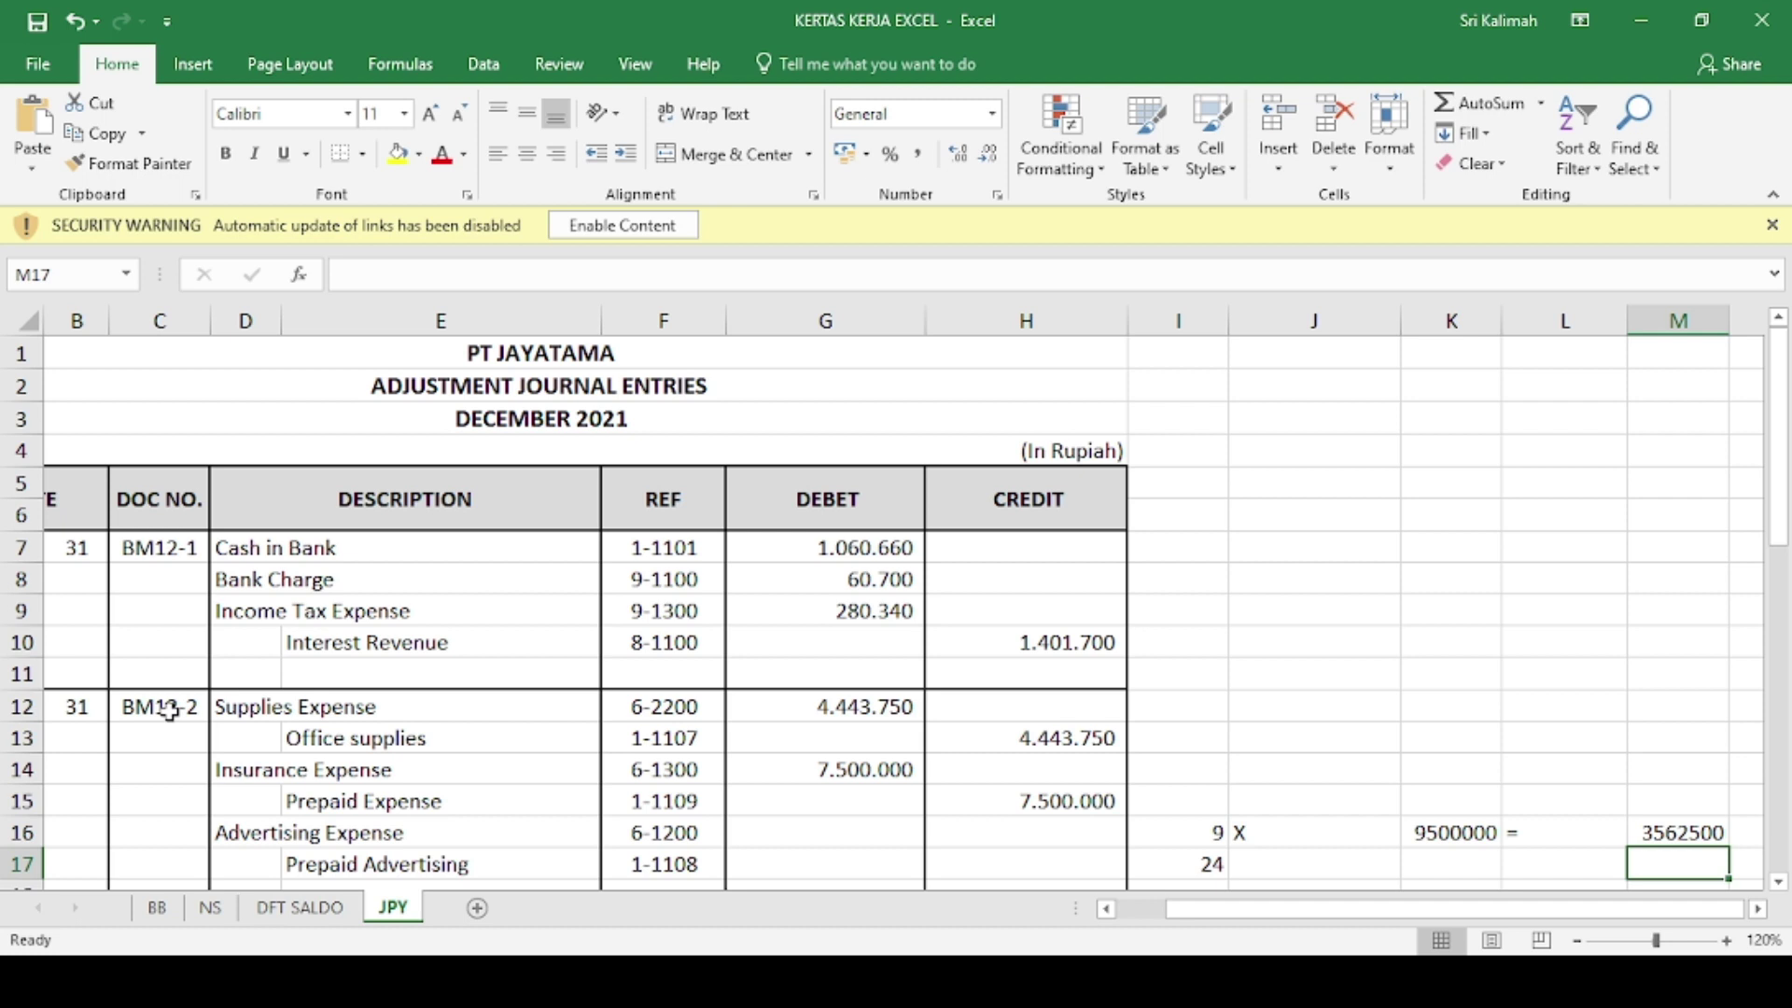
{"action": "key", "text": "Up"}
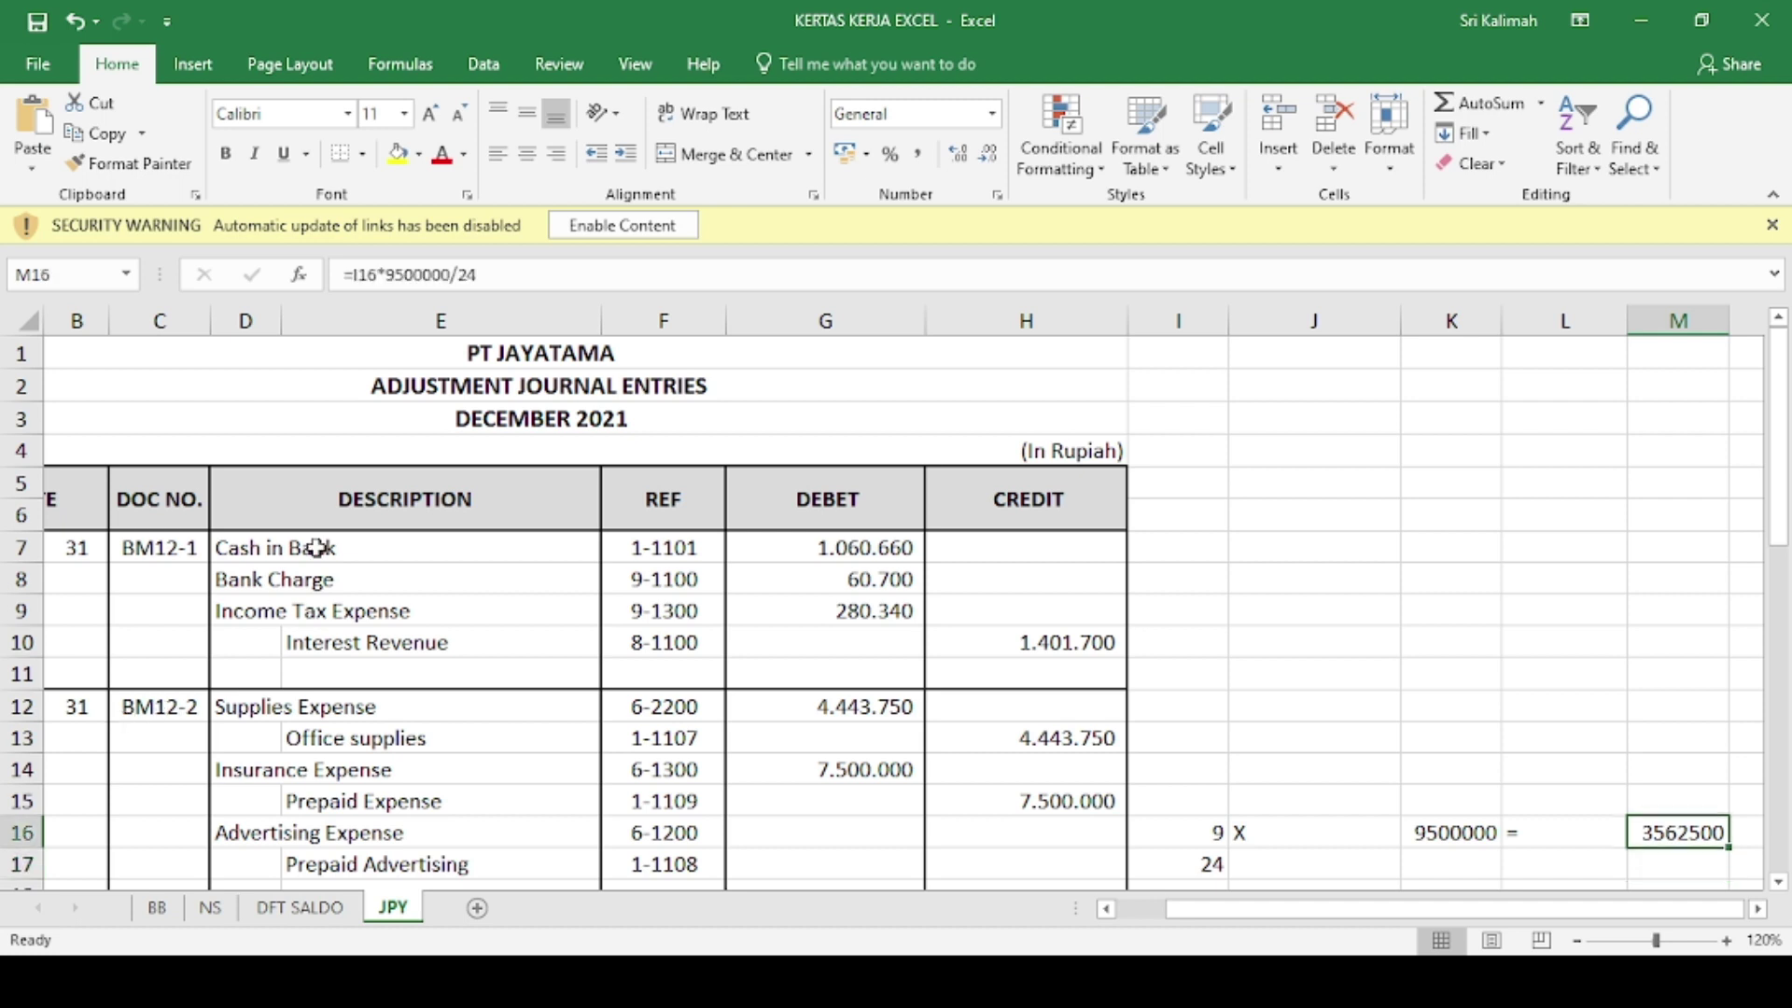
- Narrow columns J and L to fit the X and equals signs of the advertising calculation
{"action": "left_click", "coordinate": [1308, 550]}
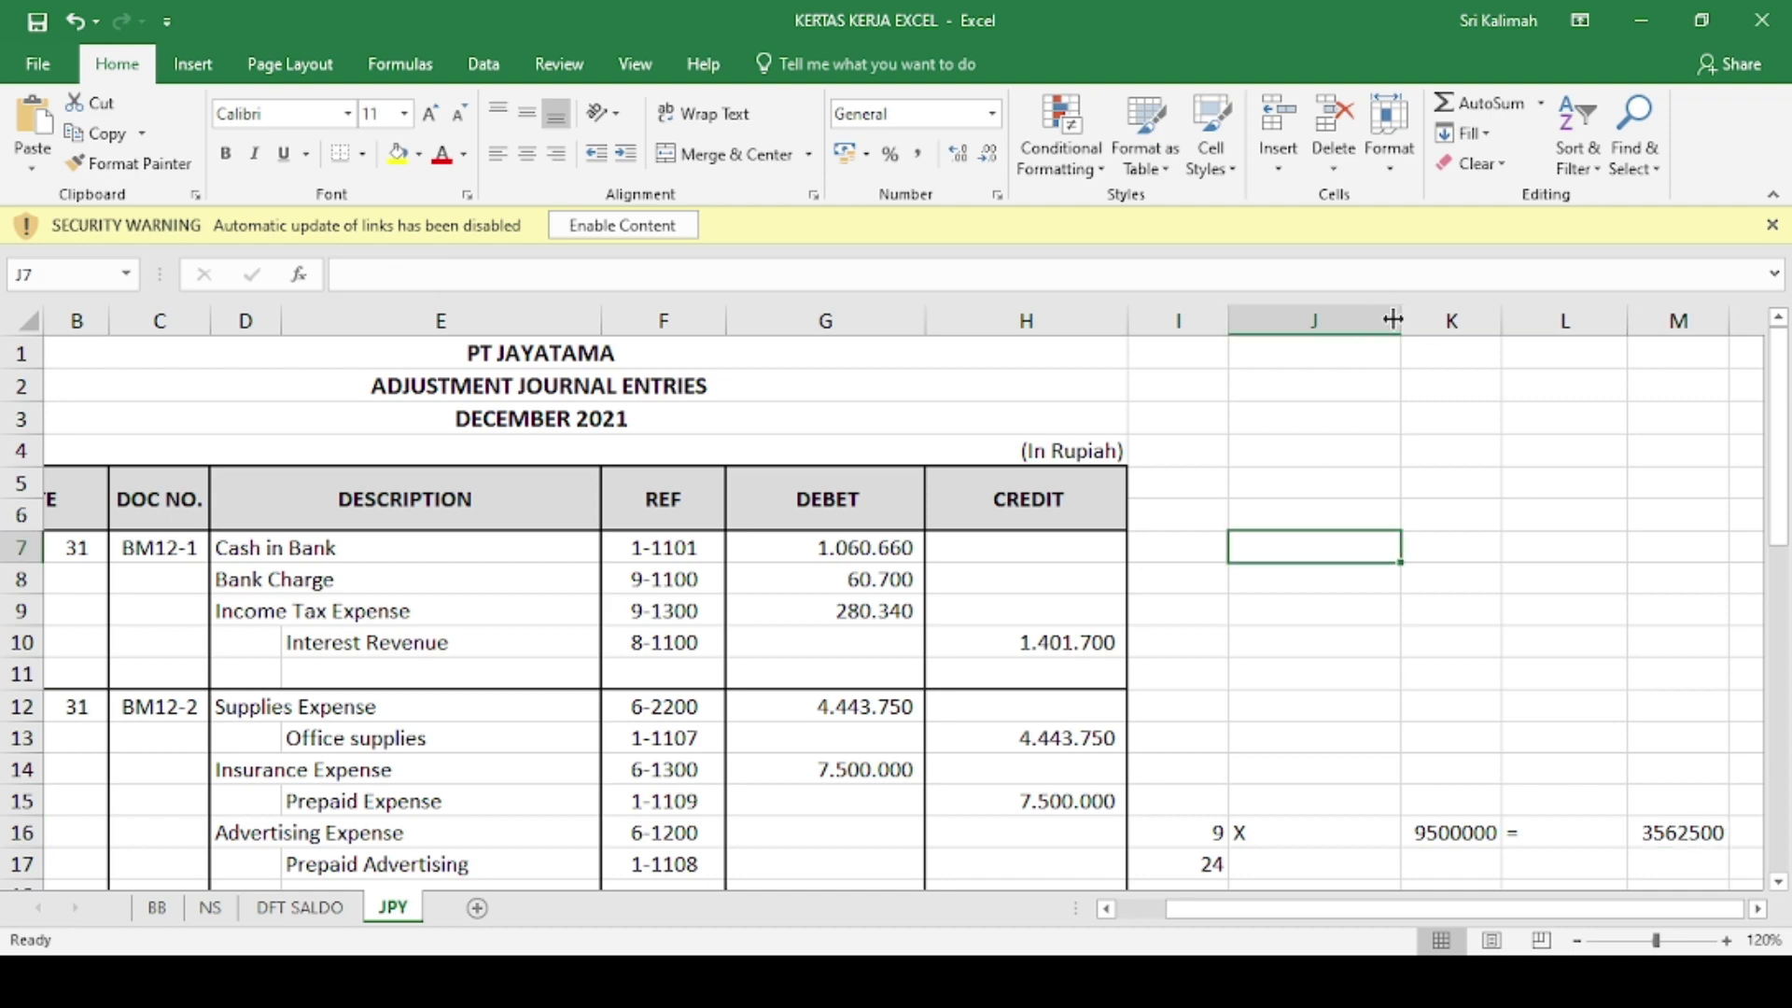
{"action": "left_click_drag", "start_coordinate": [1399, 318], "coordinate": [1364, 317]}
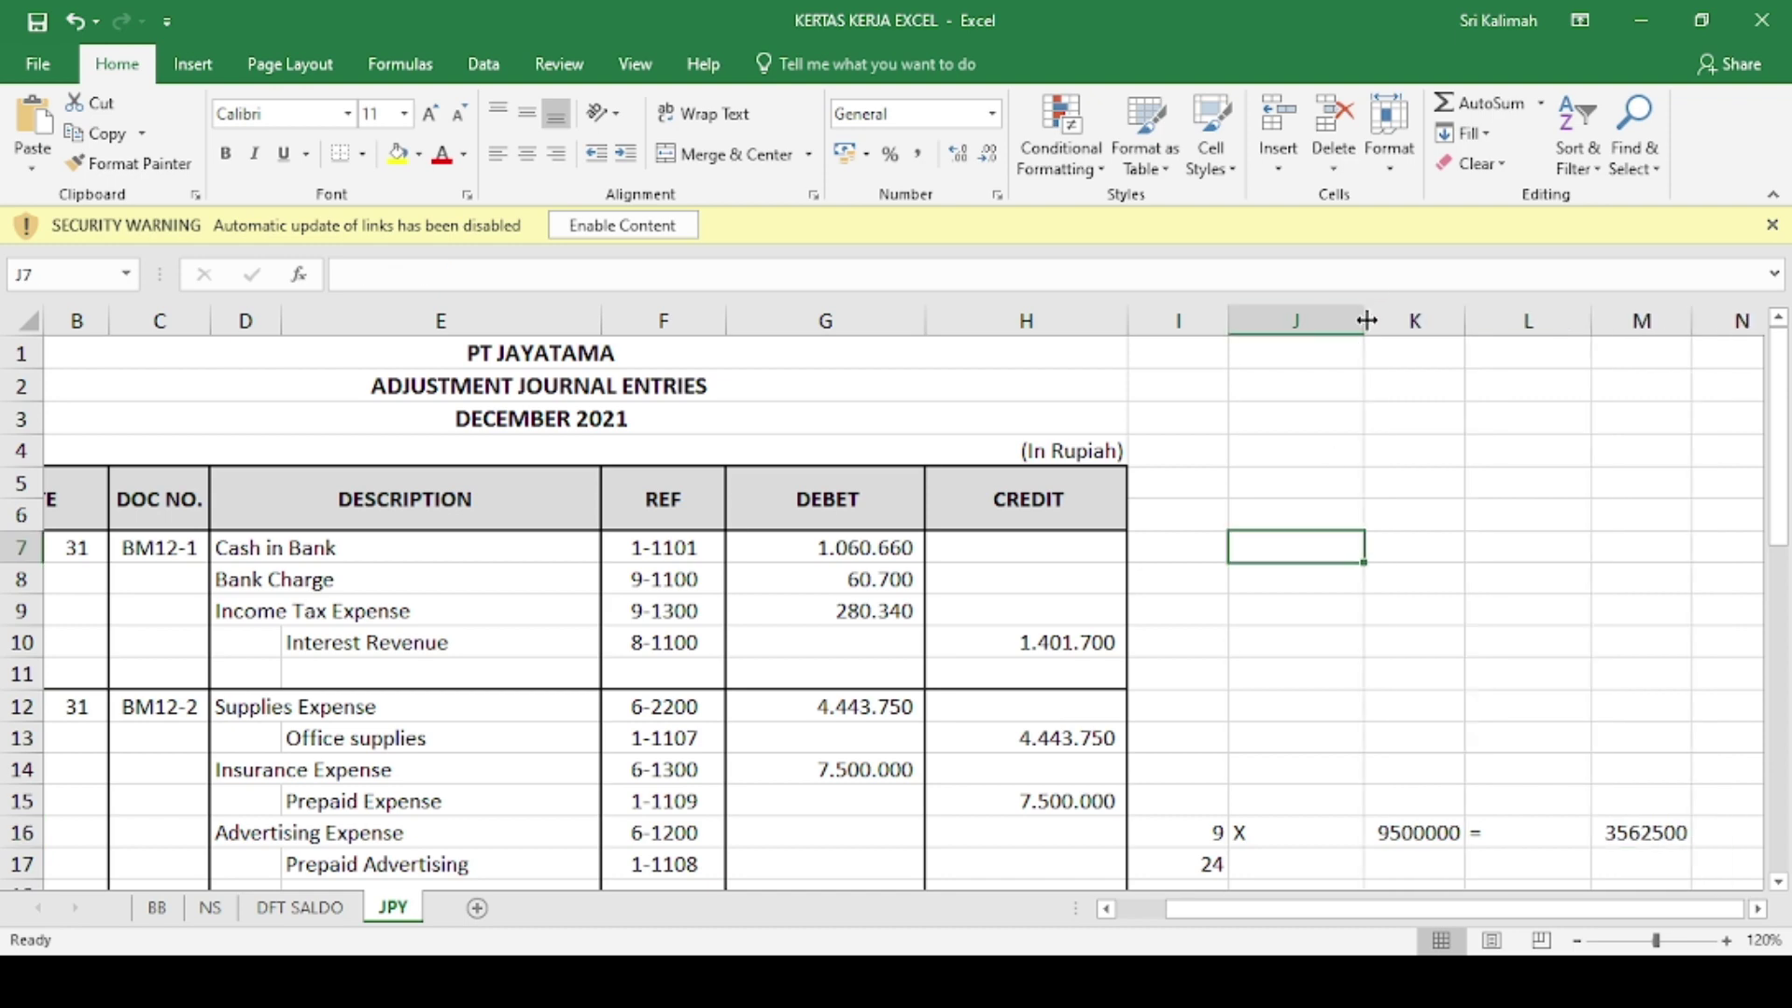
{"action": "left_click_drag", "start_coordinate": [1364, 320], "coordinate": [1263, 322]}
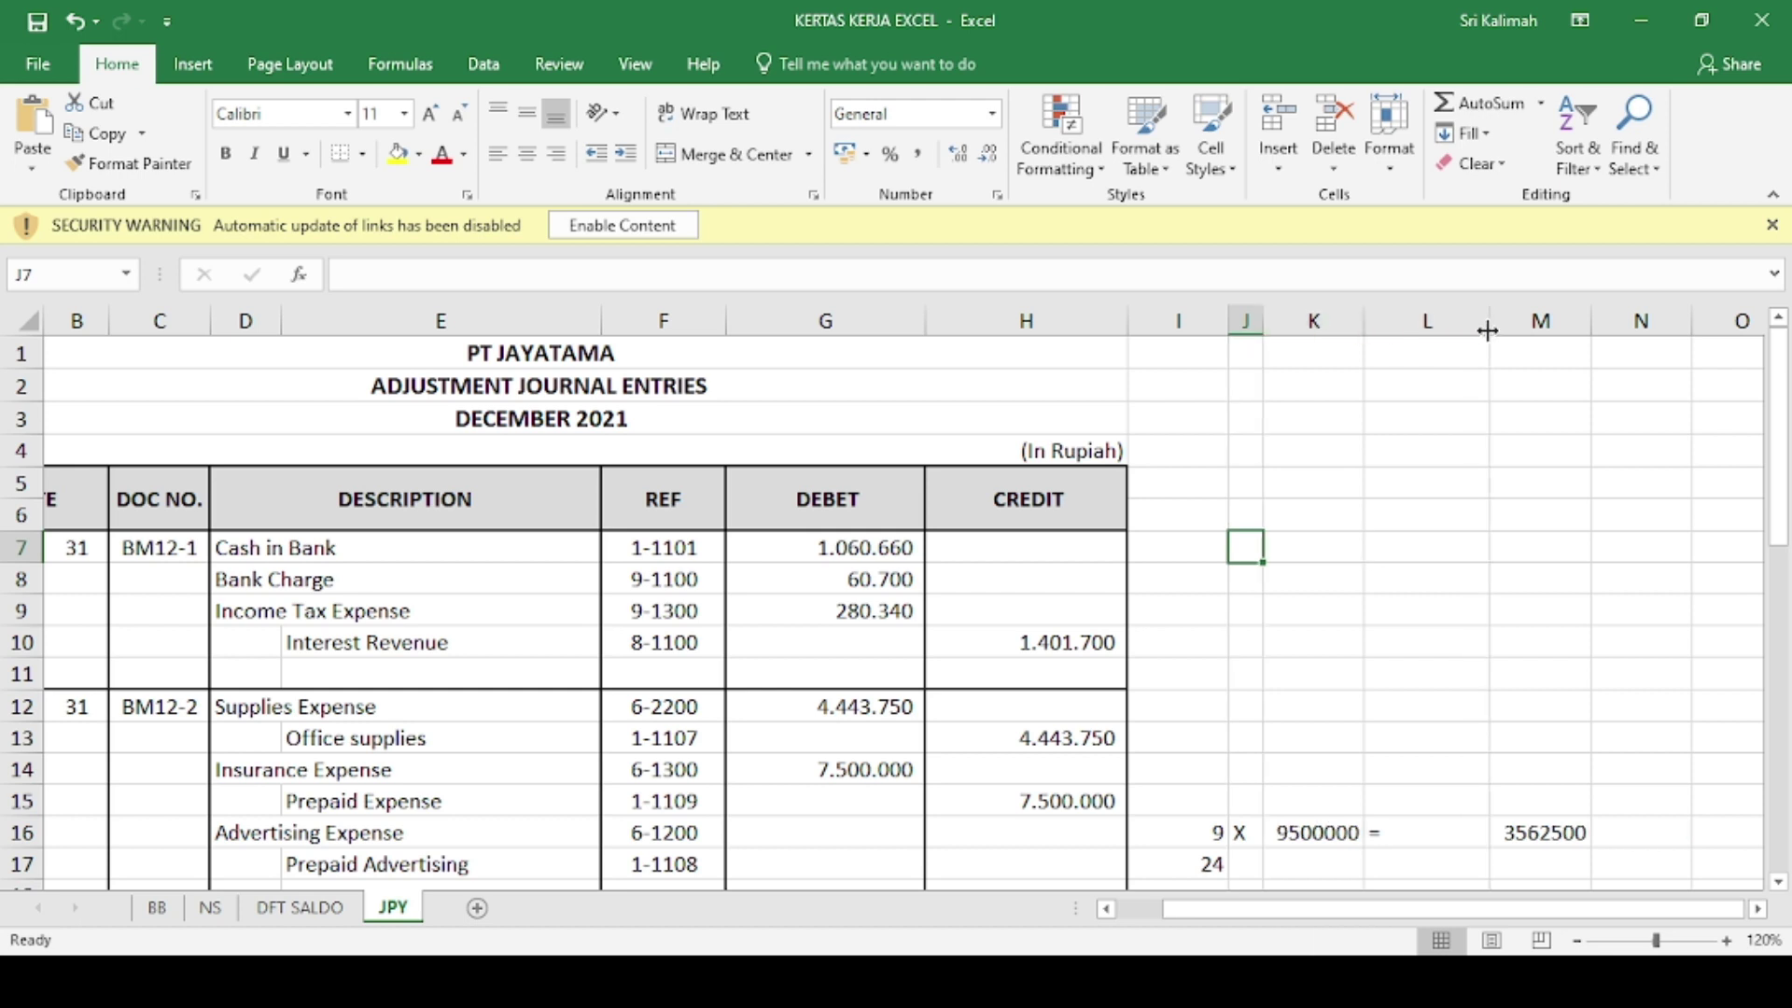
{"action": "left_click_drag", "start_coordinate": [1490, 322], "coordinate": [1389, 322]}
{"action": "left_click", "coordinate": [1393, 693]}
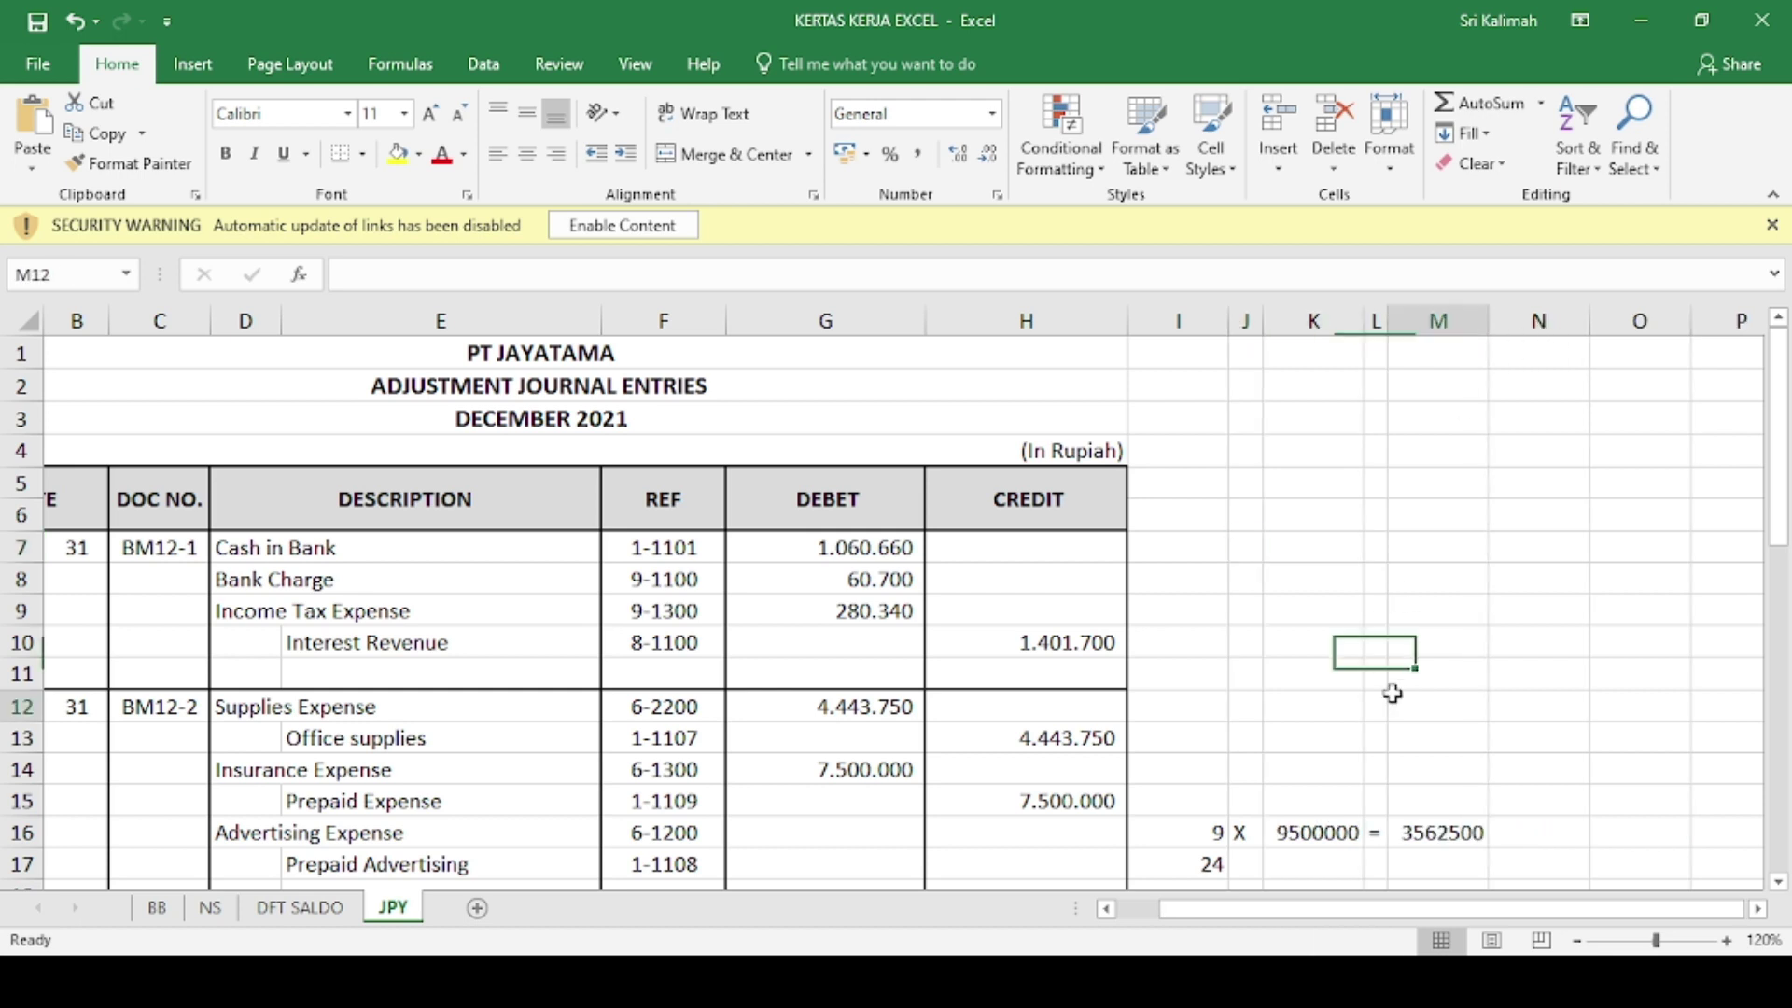
{"action": "left_click", "coordinate": [1207, 836]}
{"action": "type", "text": "u"}
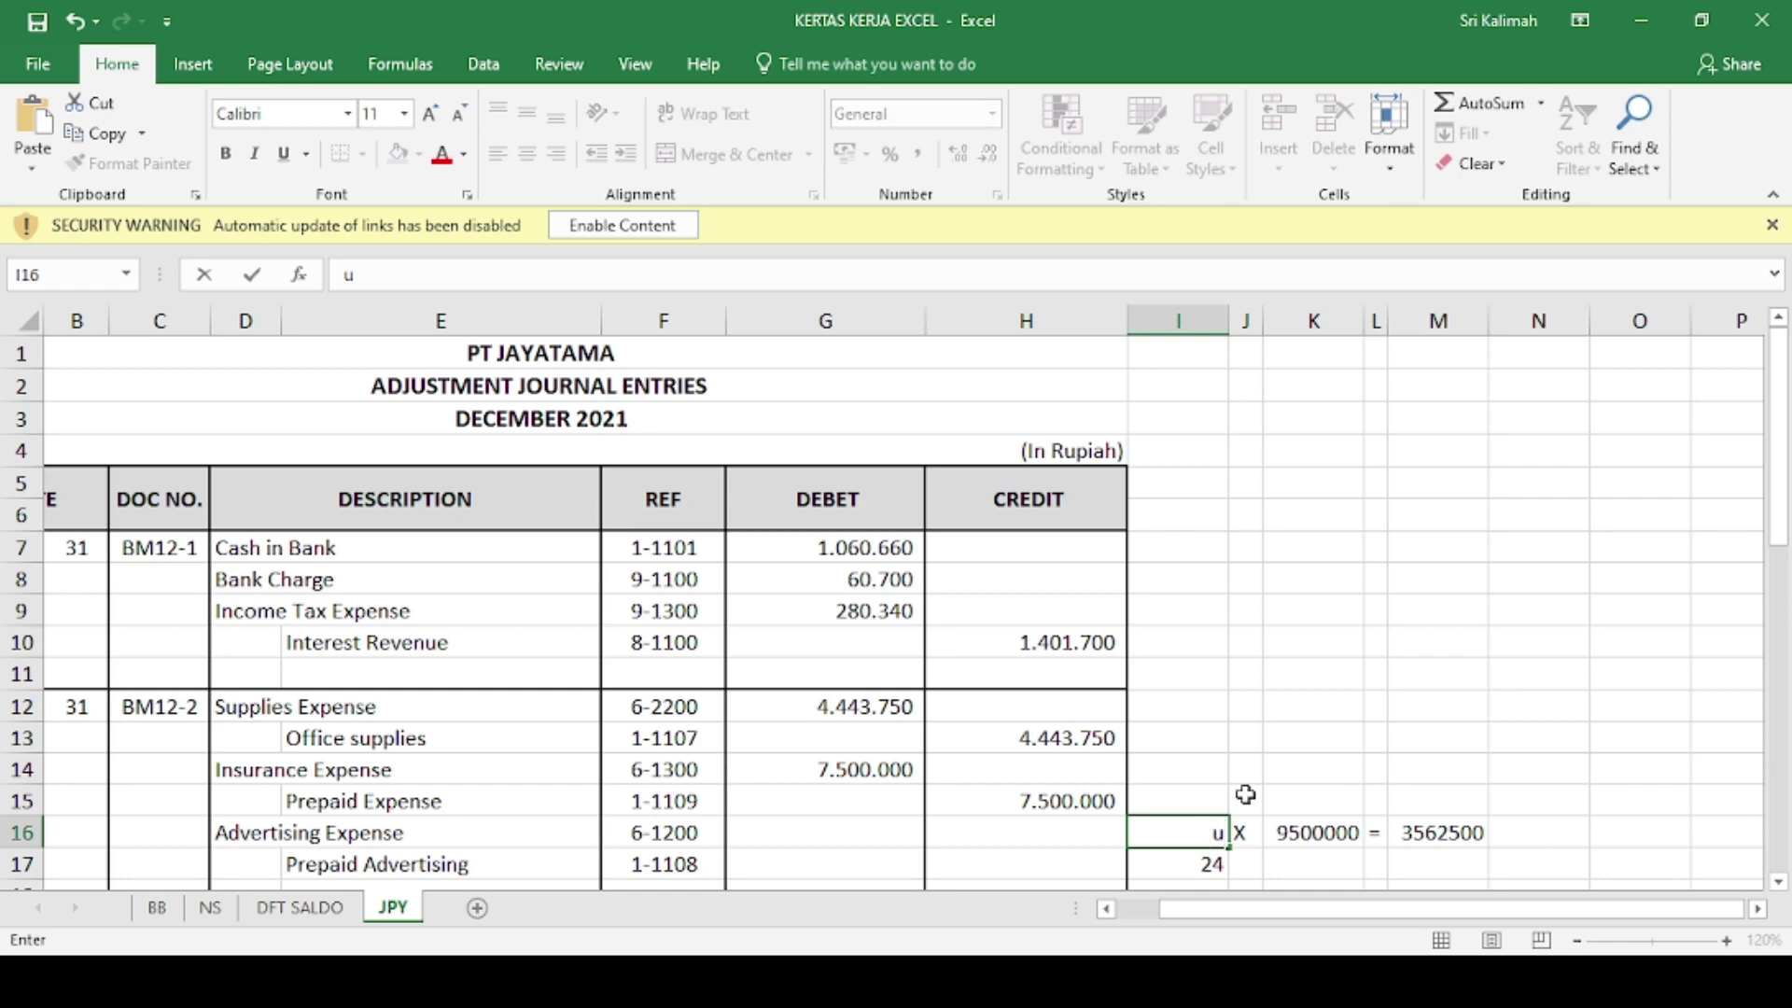
{"action": "key", "text": "Escape"}
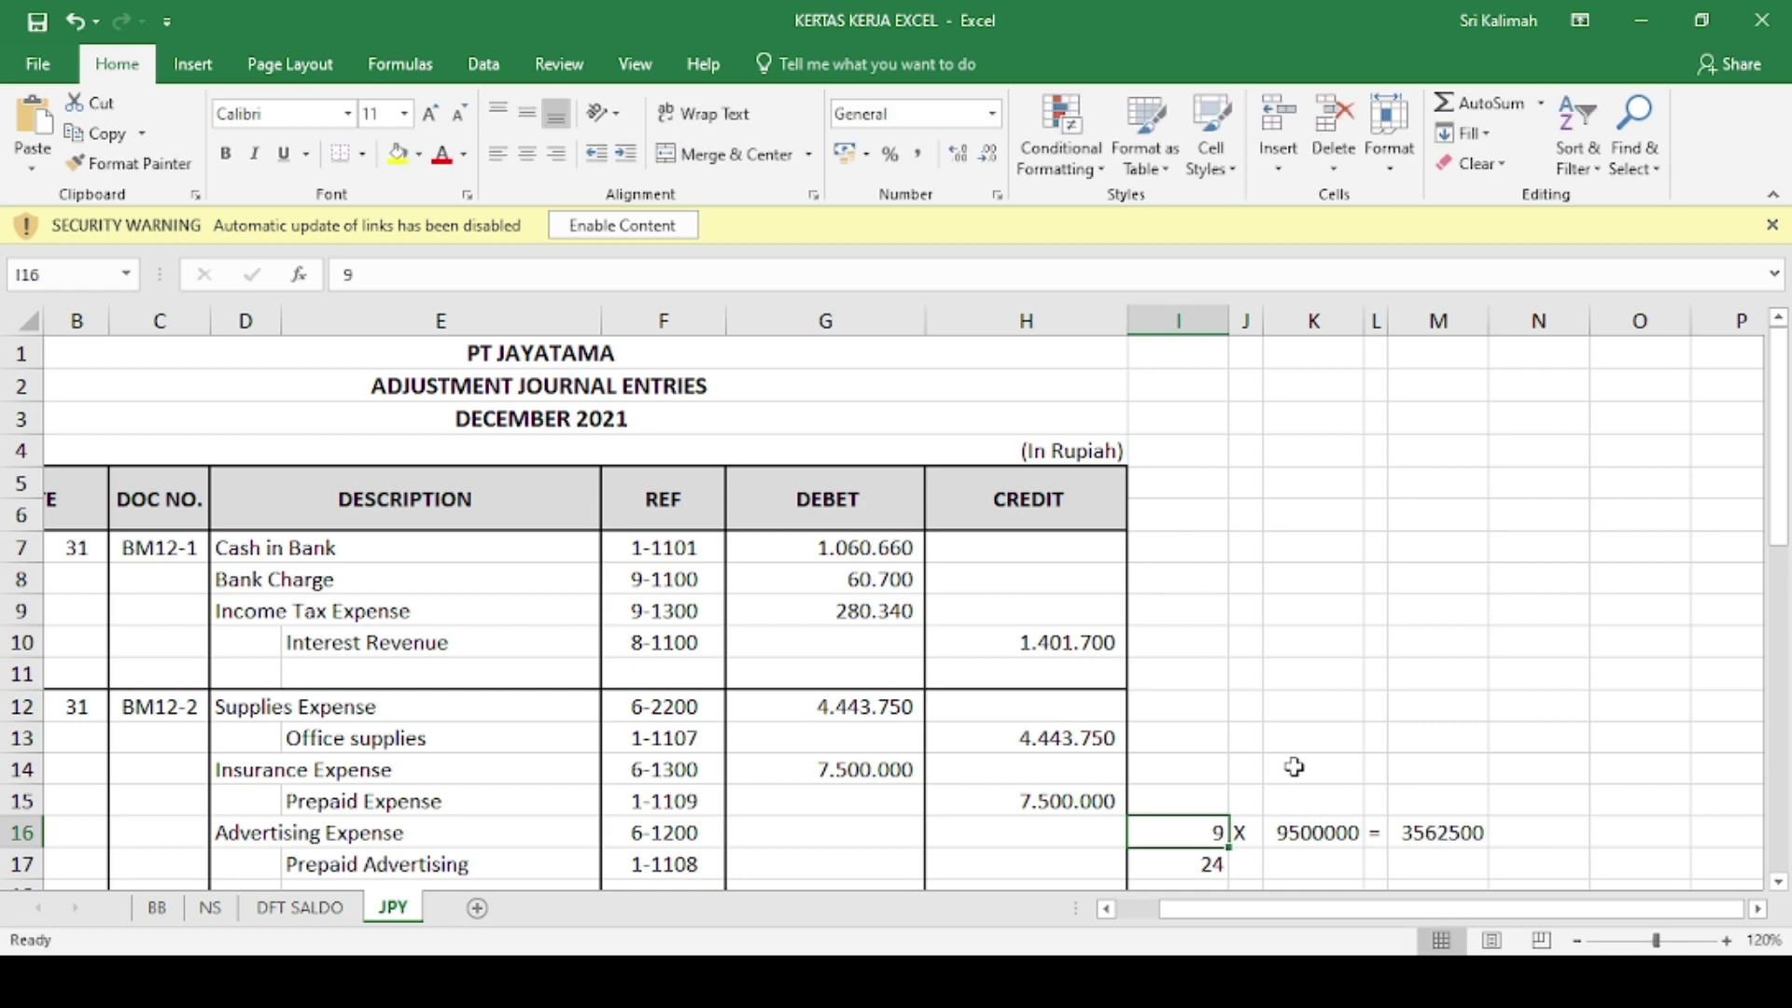
{"action": "type", "text": "u"}
{"action": "key", "text": "BackSpace"}
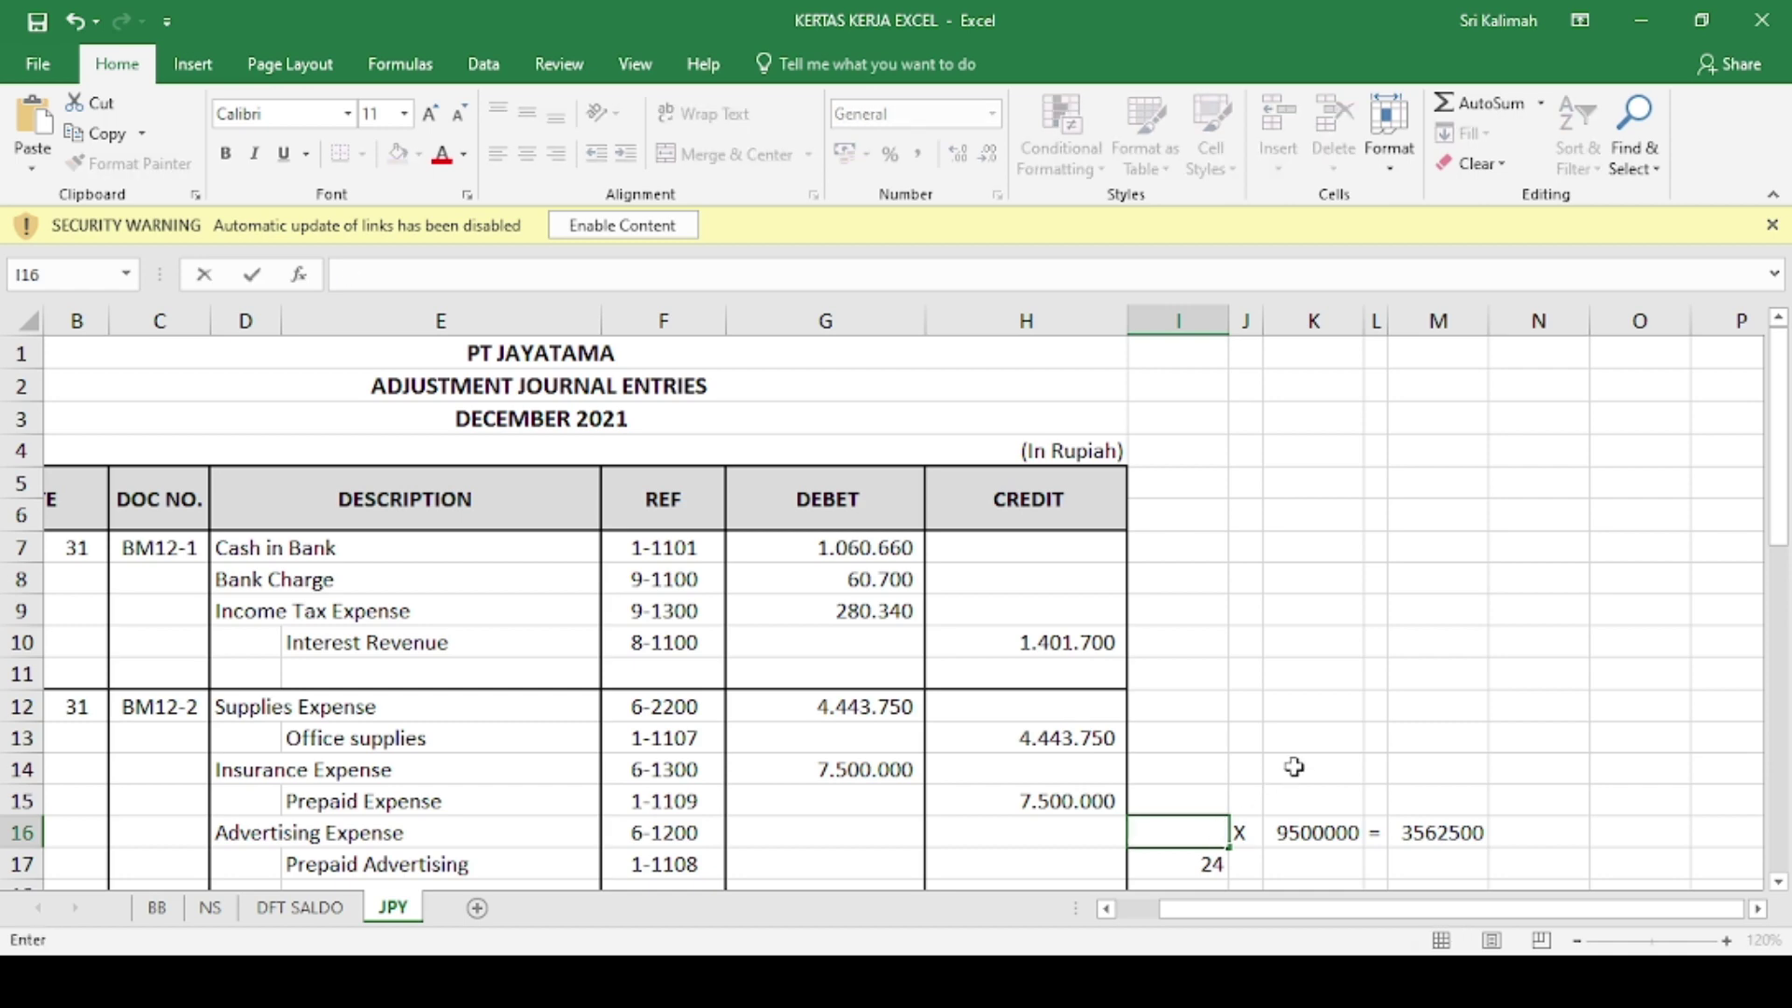
{"action": "key", "text": "ctrl+u"}
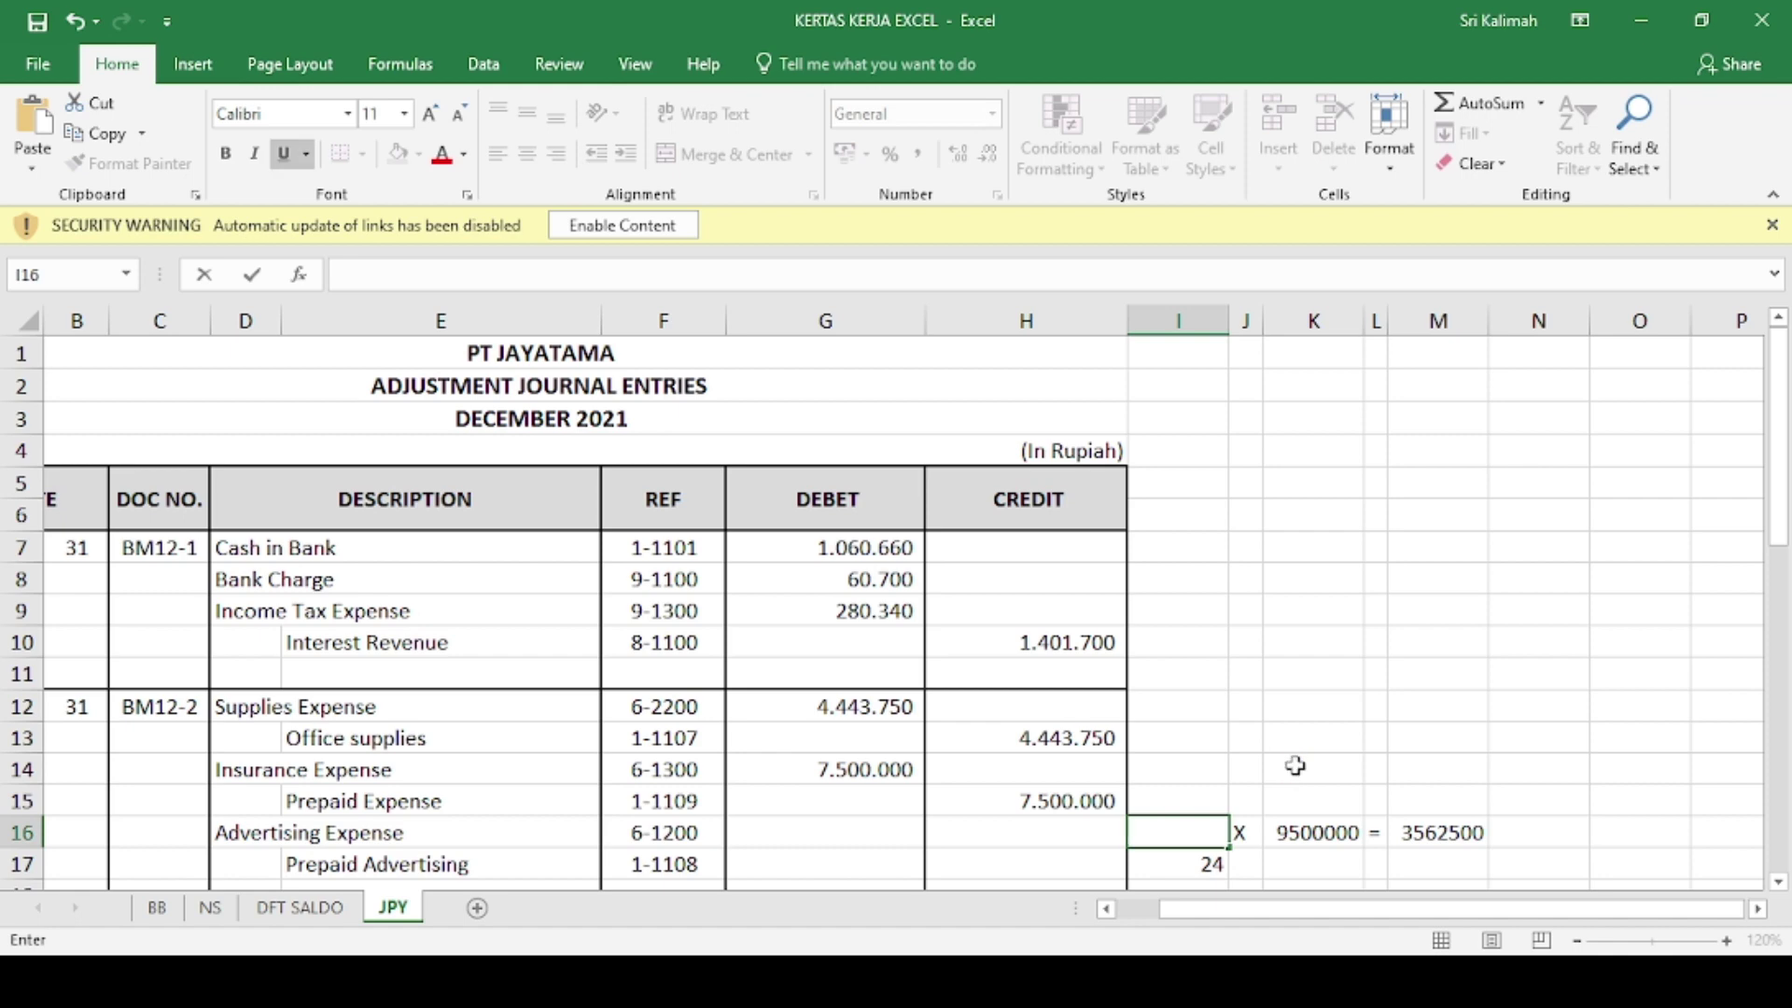
{"action": "left_click", "coordinate": [1305, 742]}
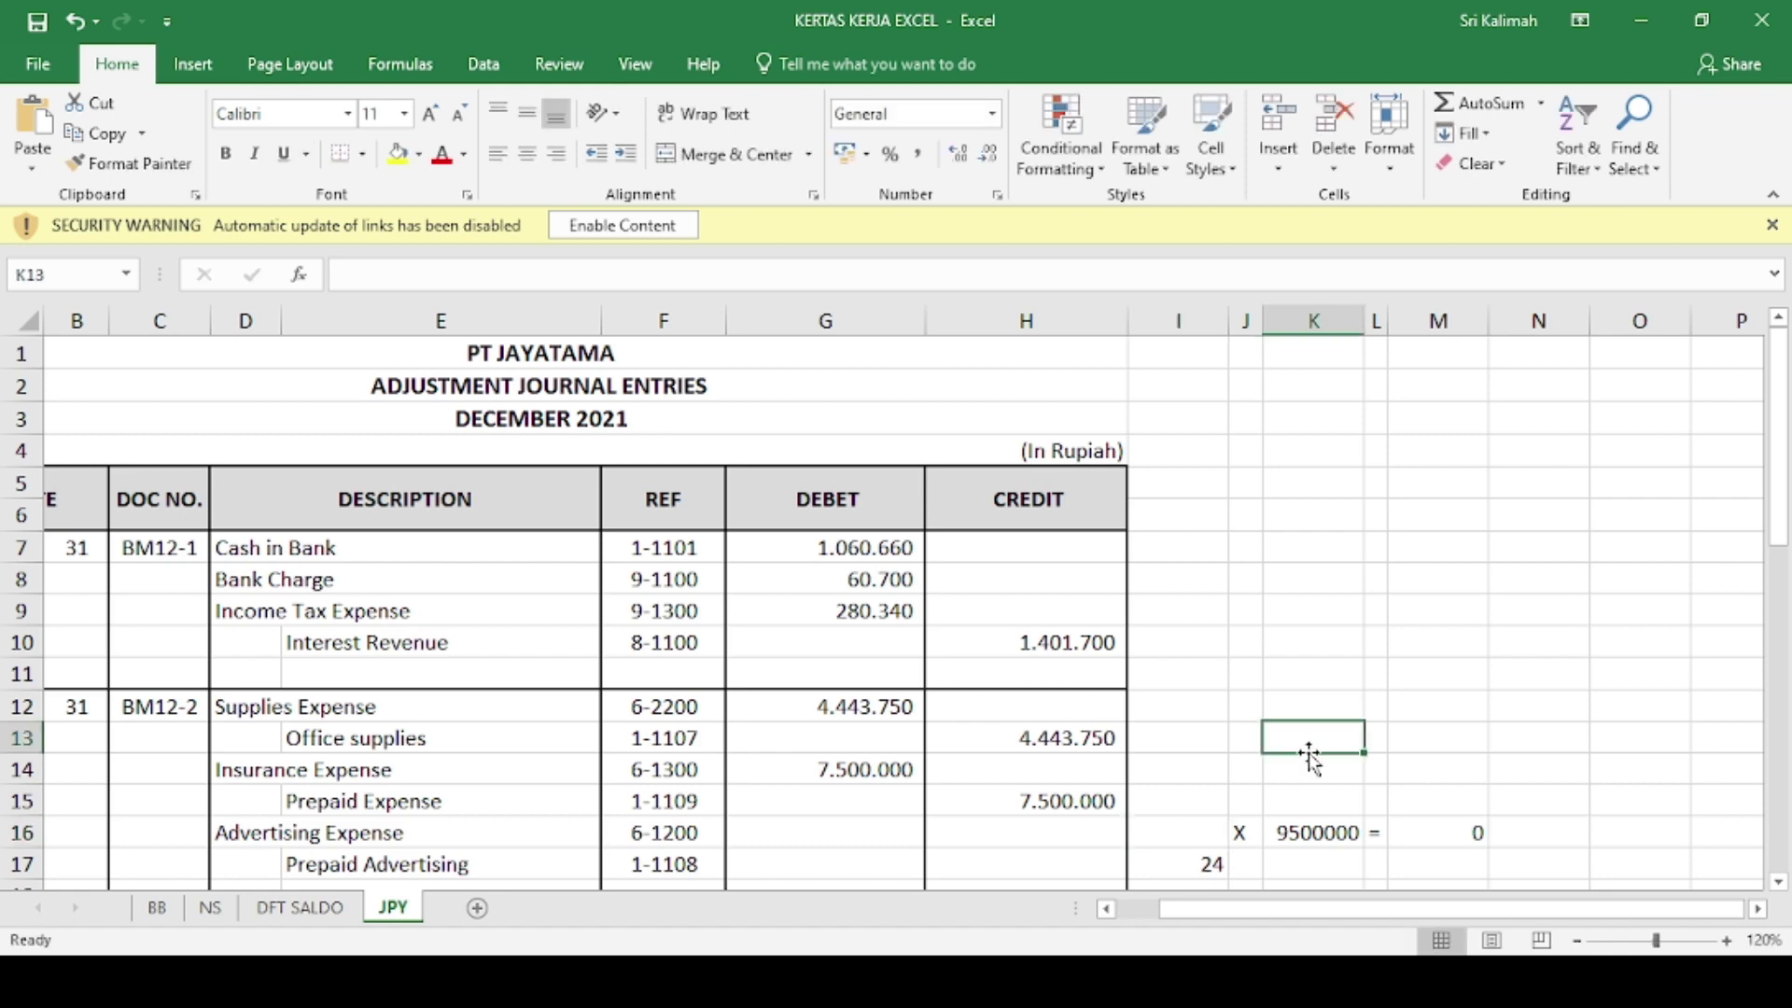
{"action": "left_click", "coordinate": [73, 21]}
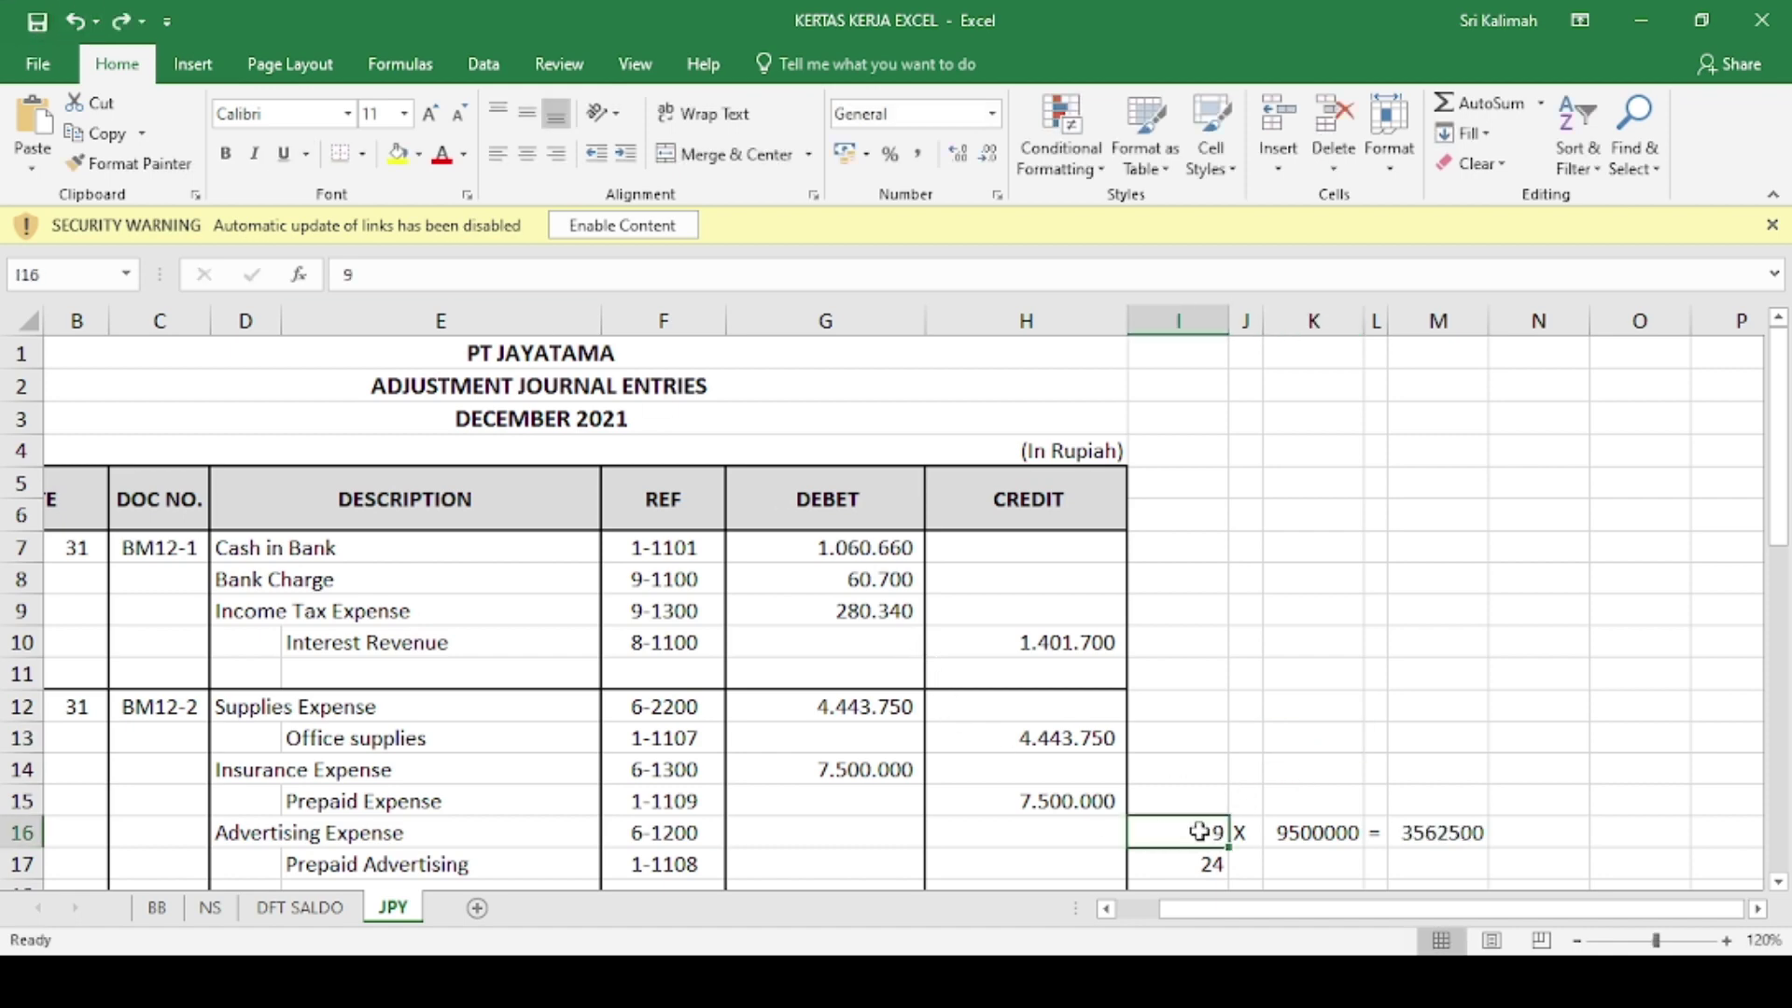
- Underline the 9 in I16 so it reads as a fraction over 24
{"action": "key", "text": "ctrl+u"}
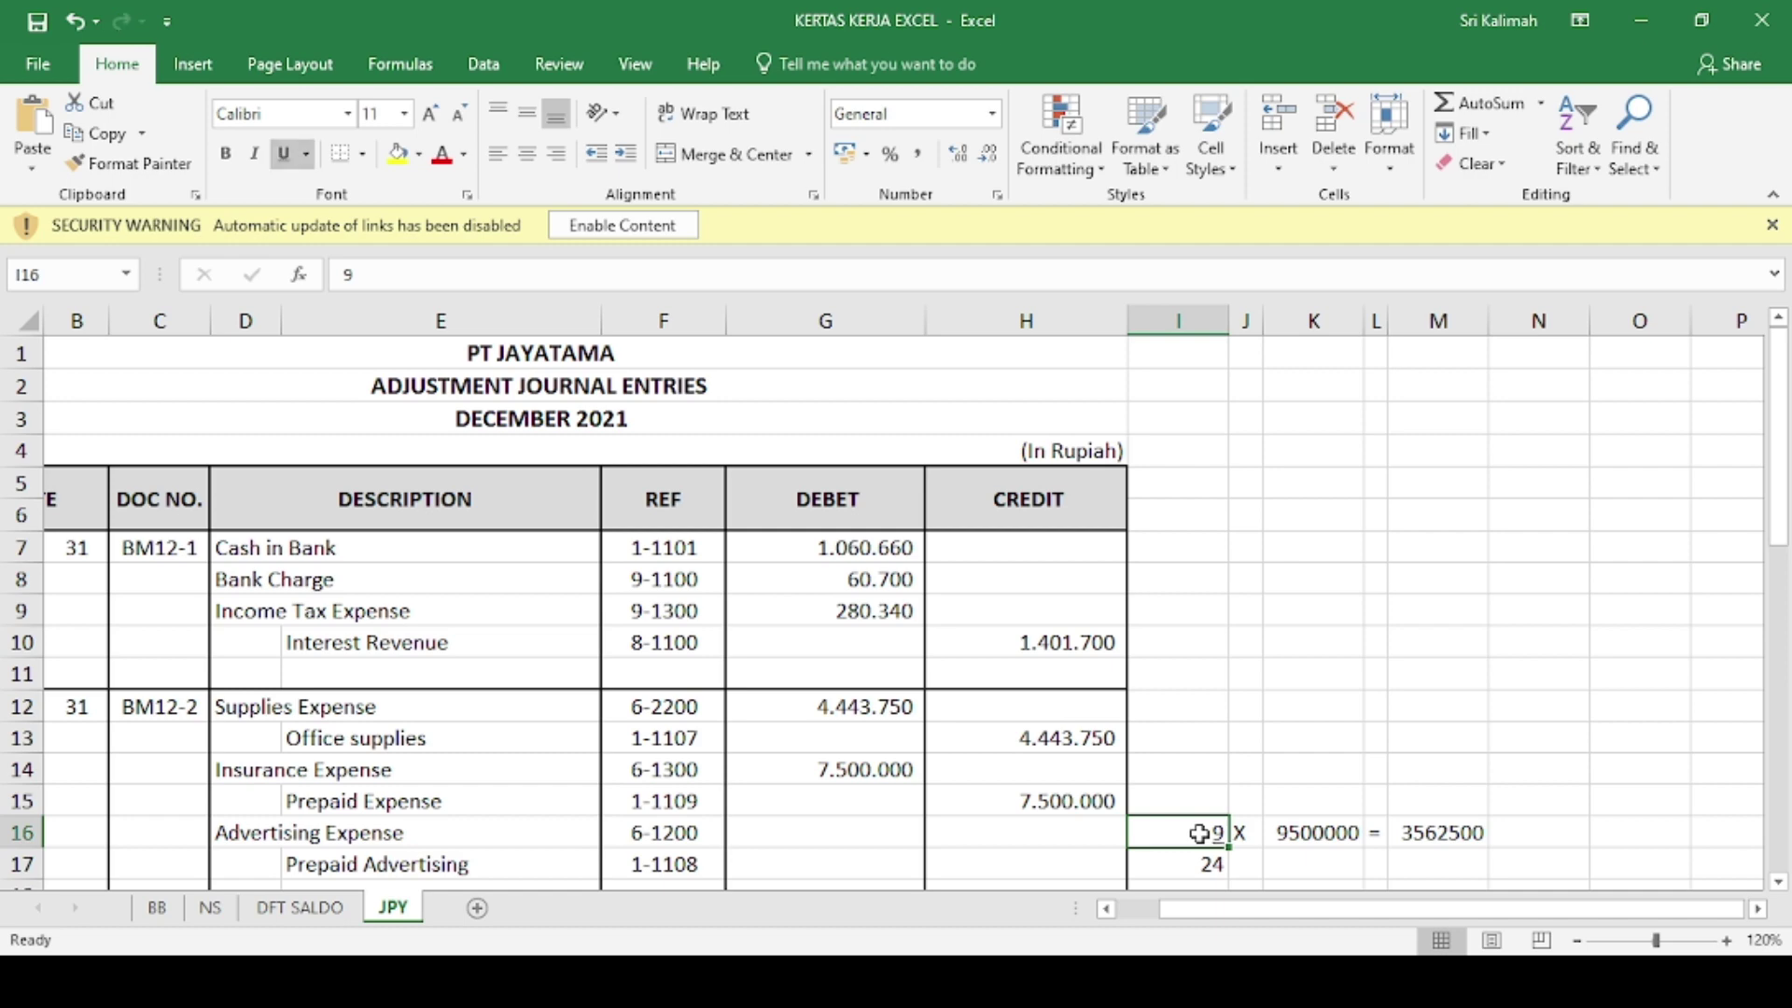
{"action": "left_click", "coordinate": [1309, 731]}
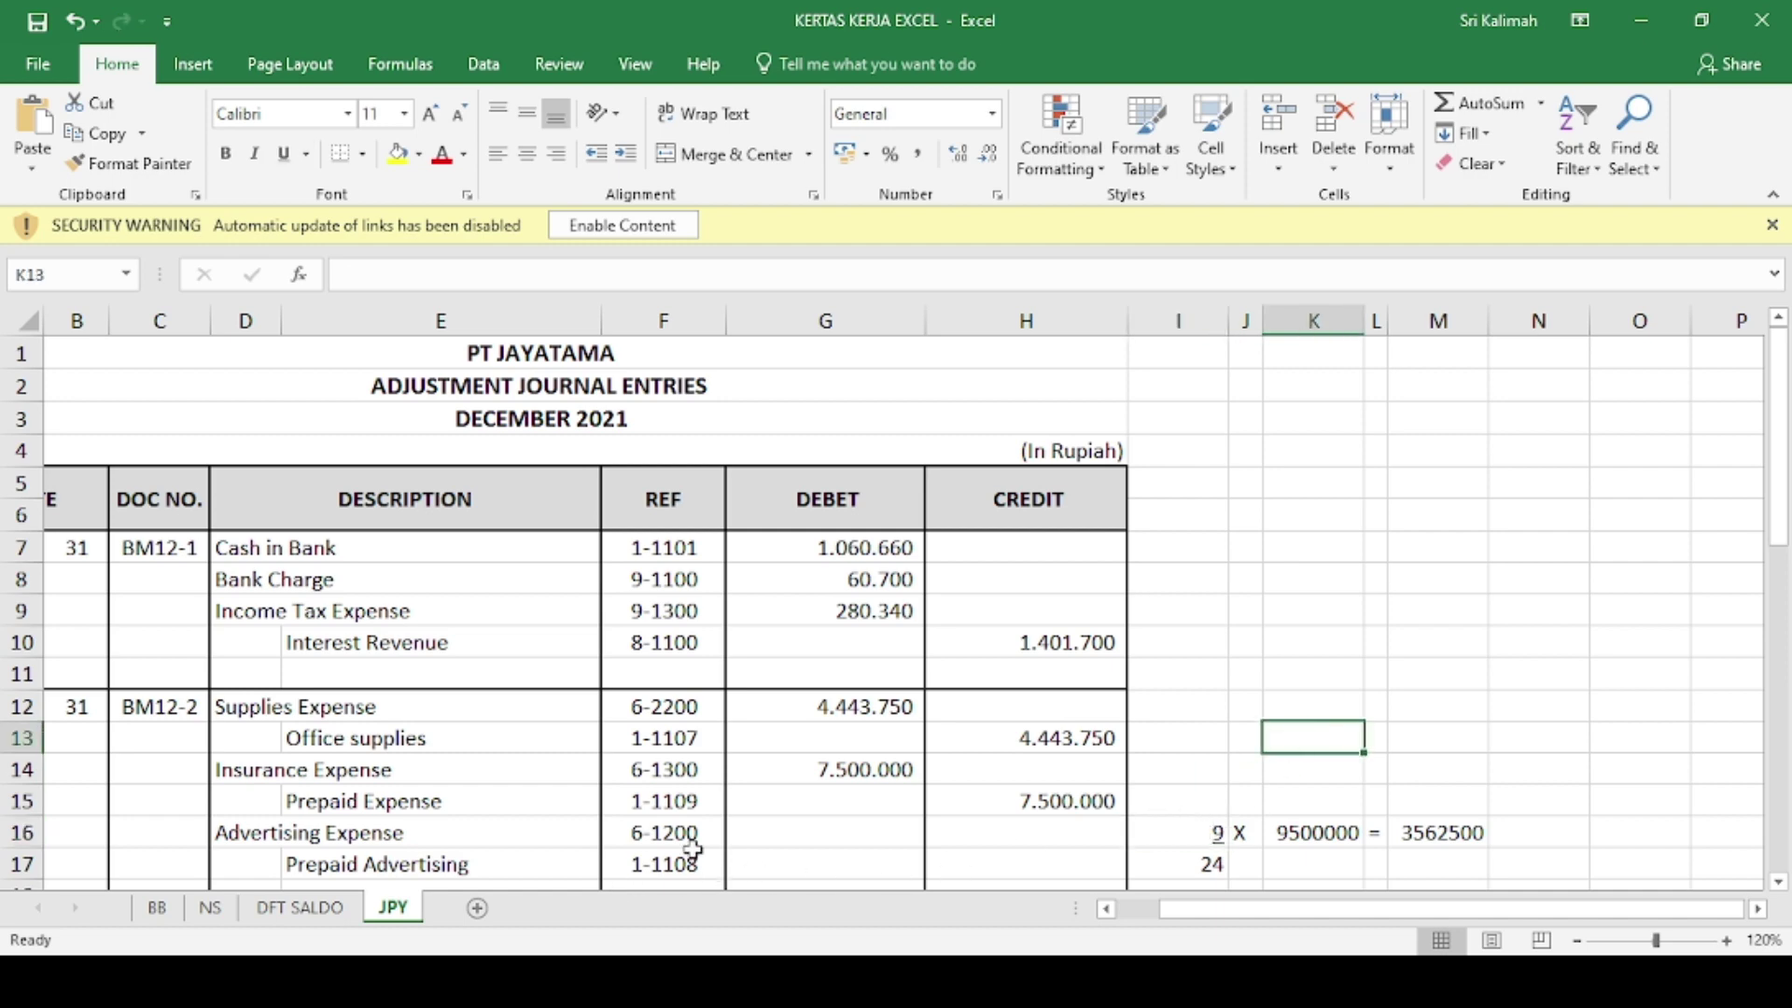
- Enter 3562500 as the Advertising Expense debit in G16
{"action": "left_click", "coordinate": [809, 831]}
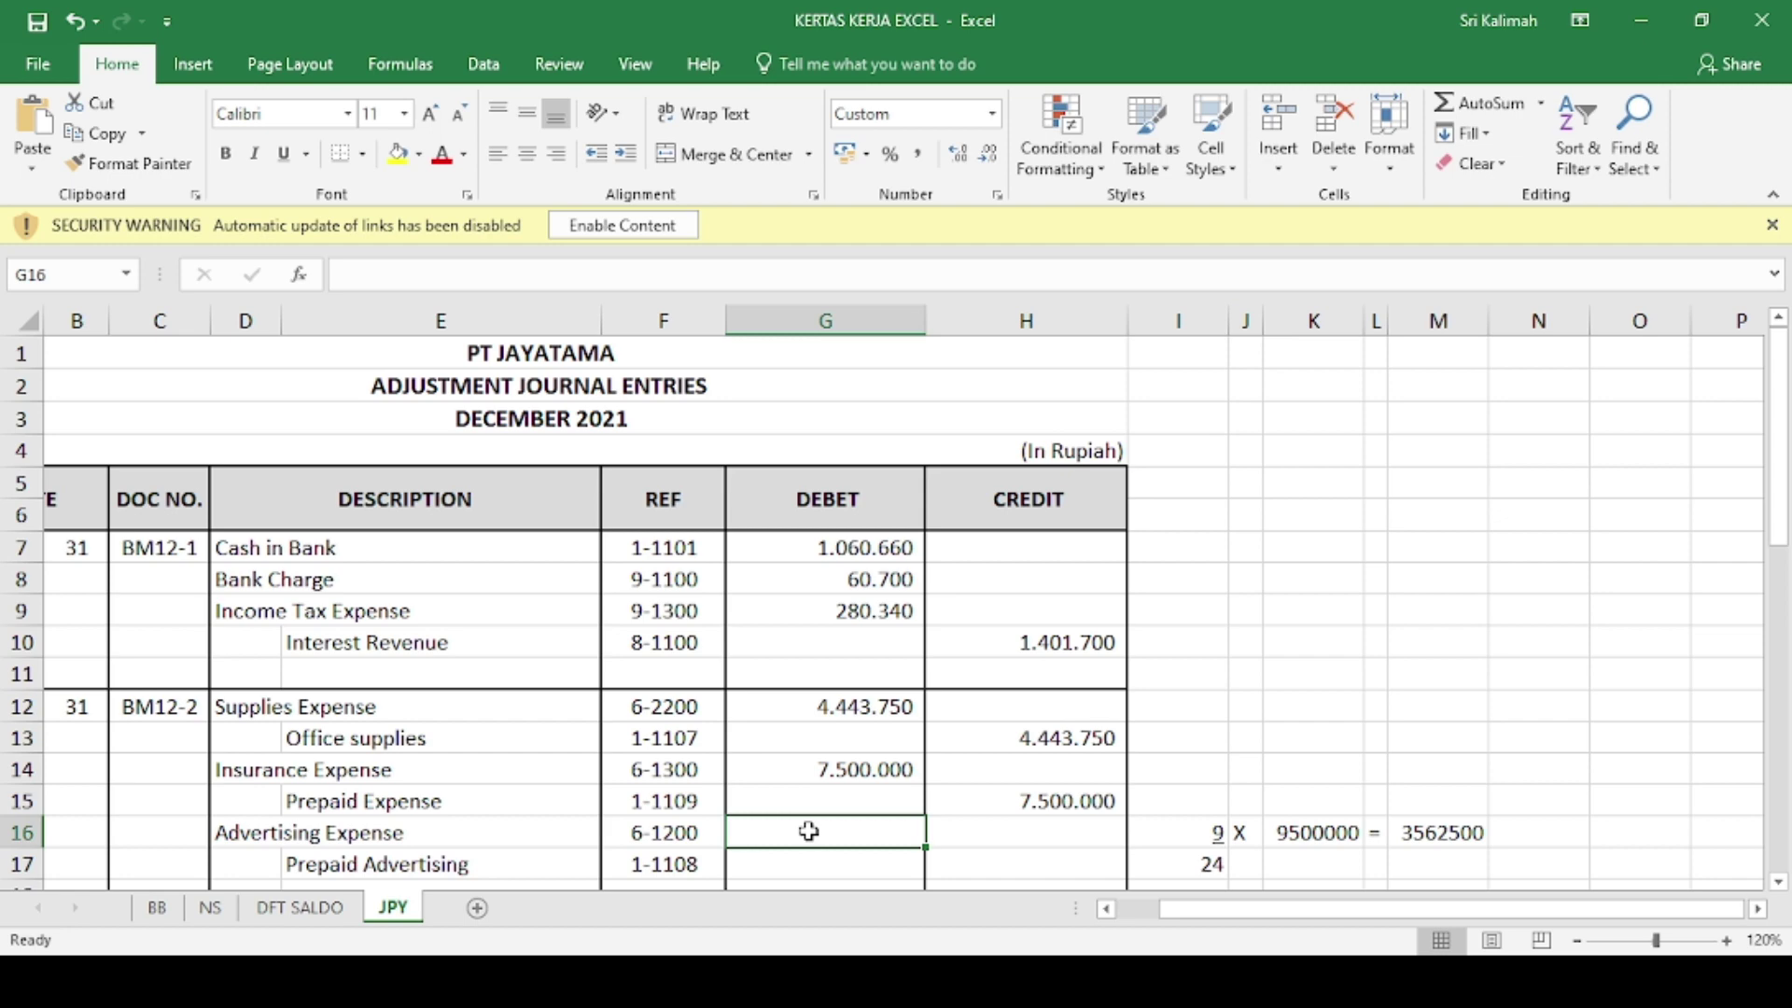
{"action": "type", "text": "356"}
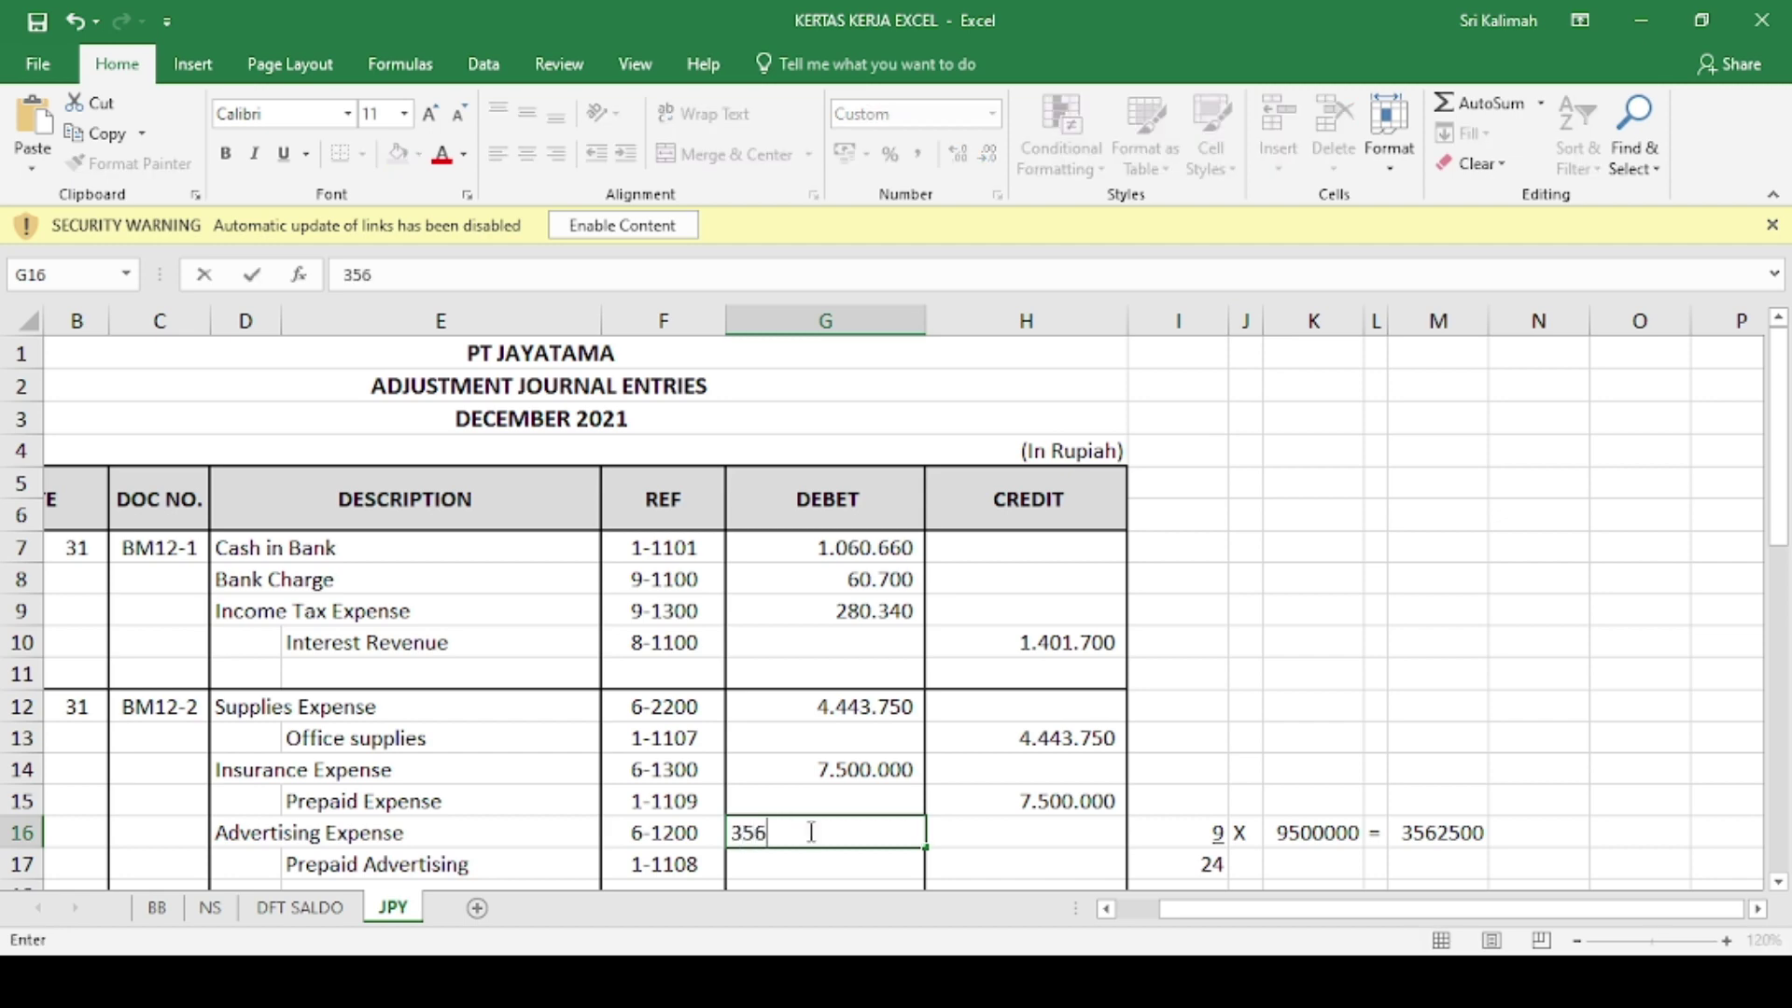
{"action": "type", "text": "2500"}
{"action": "key", "text": "Return"}
- Link the Prepaid Advertising credit in H17 to the Advertising Expense debit in G16 with a formula
{"action": "key", "text": "Right"}
{"action": "type", "text": "="}
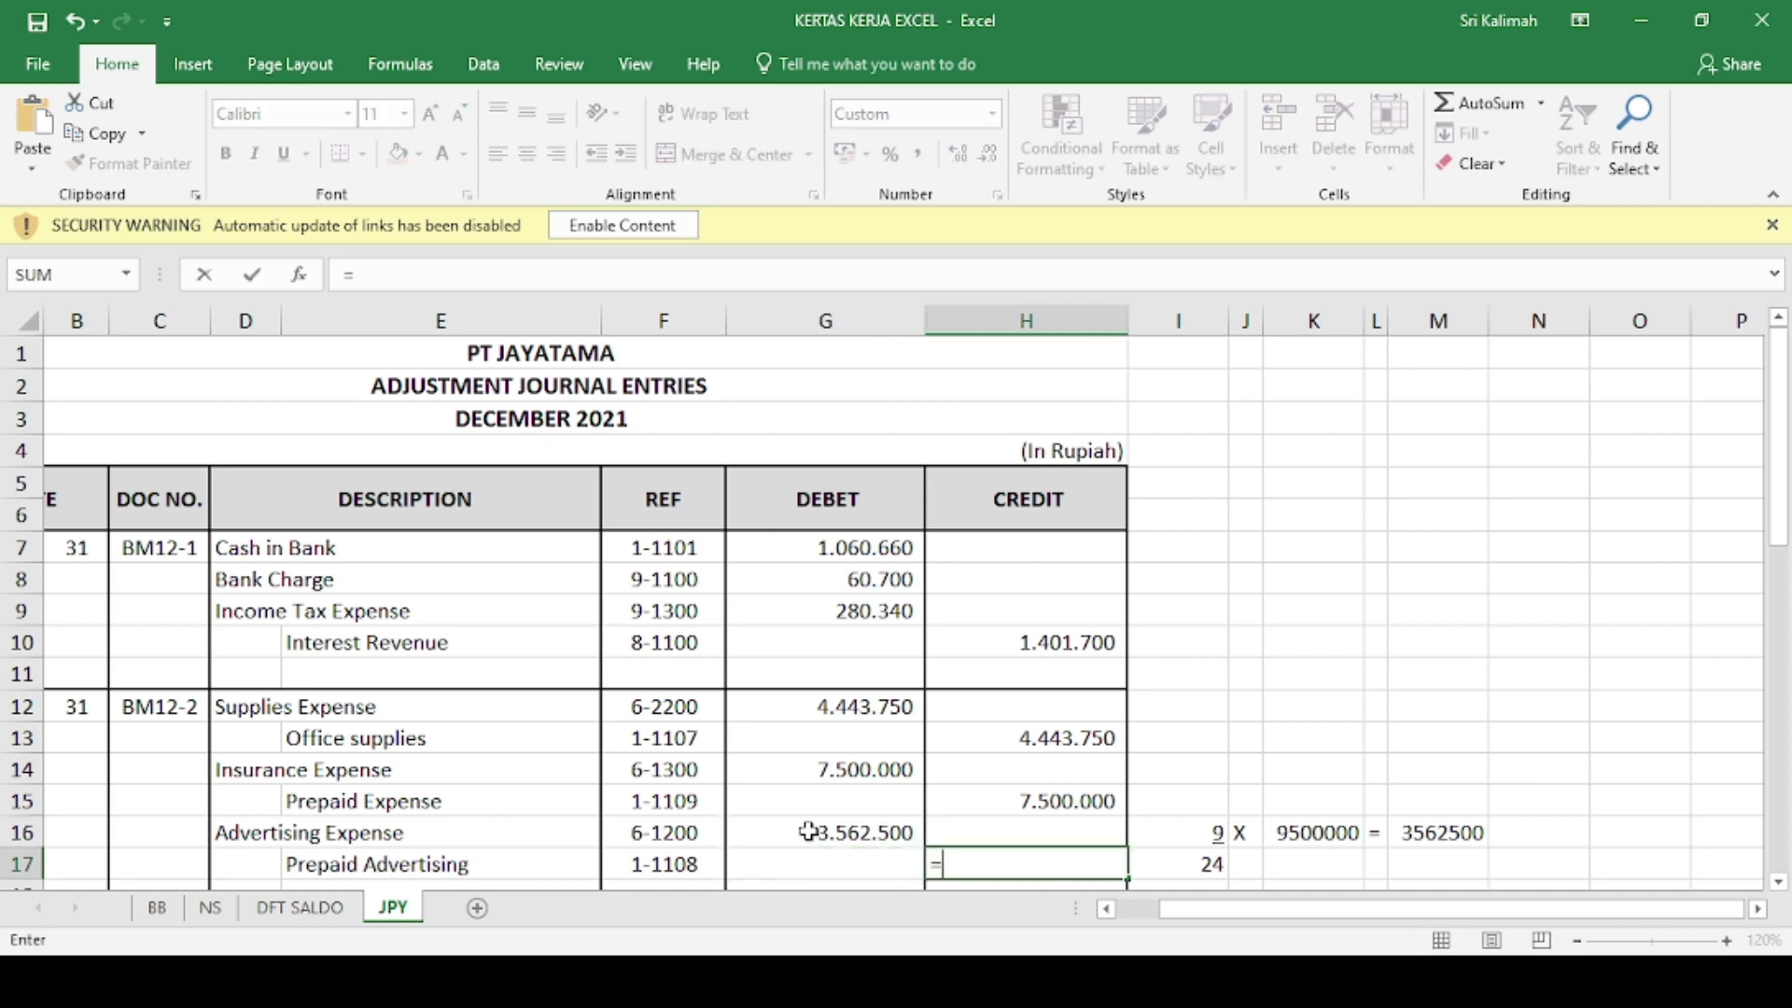
{"action": "key", "text": "Up"}
{"action": "key", "text": "Return"}
{"action": "key", "text": "Down"}
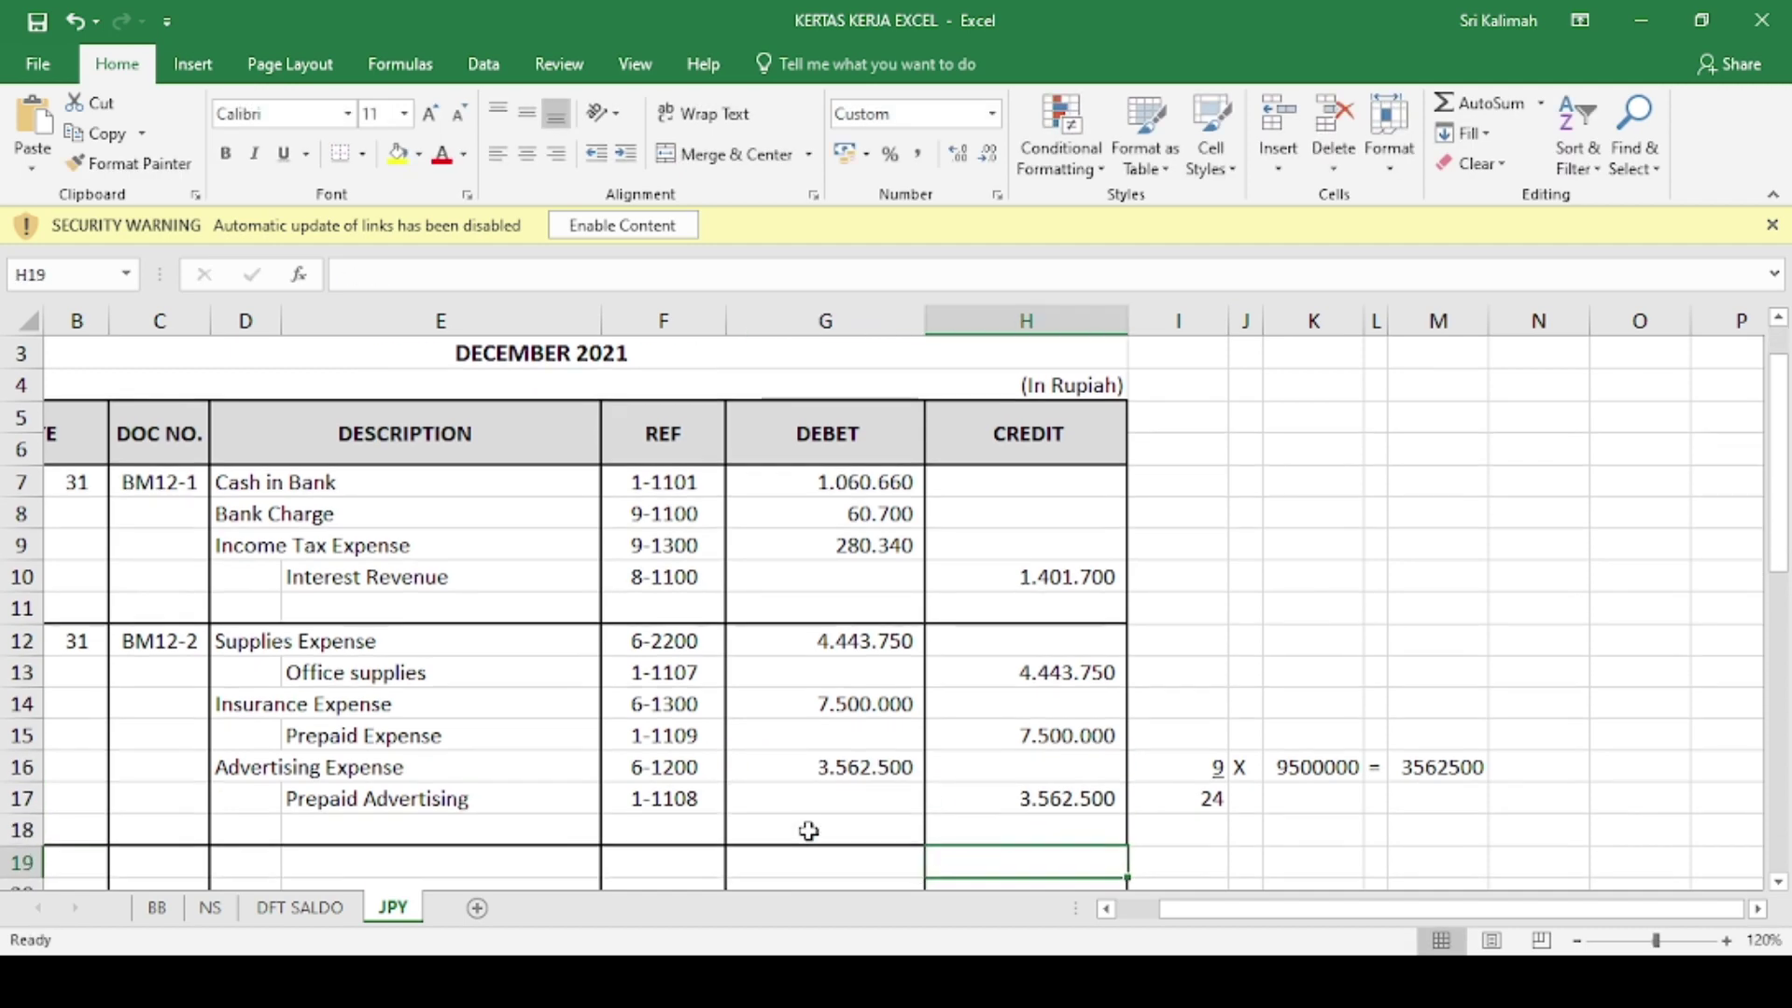
- Move to the date cells of row 19, and bring up memorial BM12-3 in the Word document
{"action": "key", "text": "Left"}
{"action": "key", "text": "Left"}
{"action": "key", "text": "Left"}
{"action": "key", "text": "Left"}
{"action": "key", "text": "Left"}
{"action": "key", "text": "Left"}
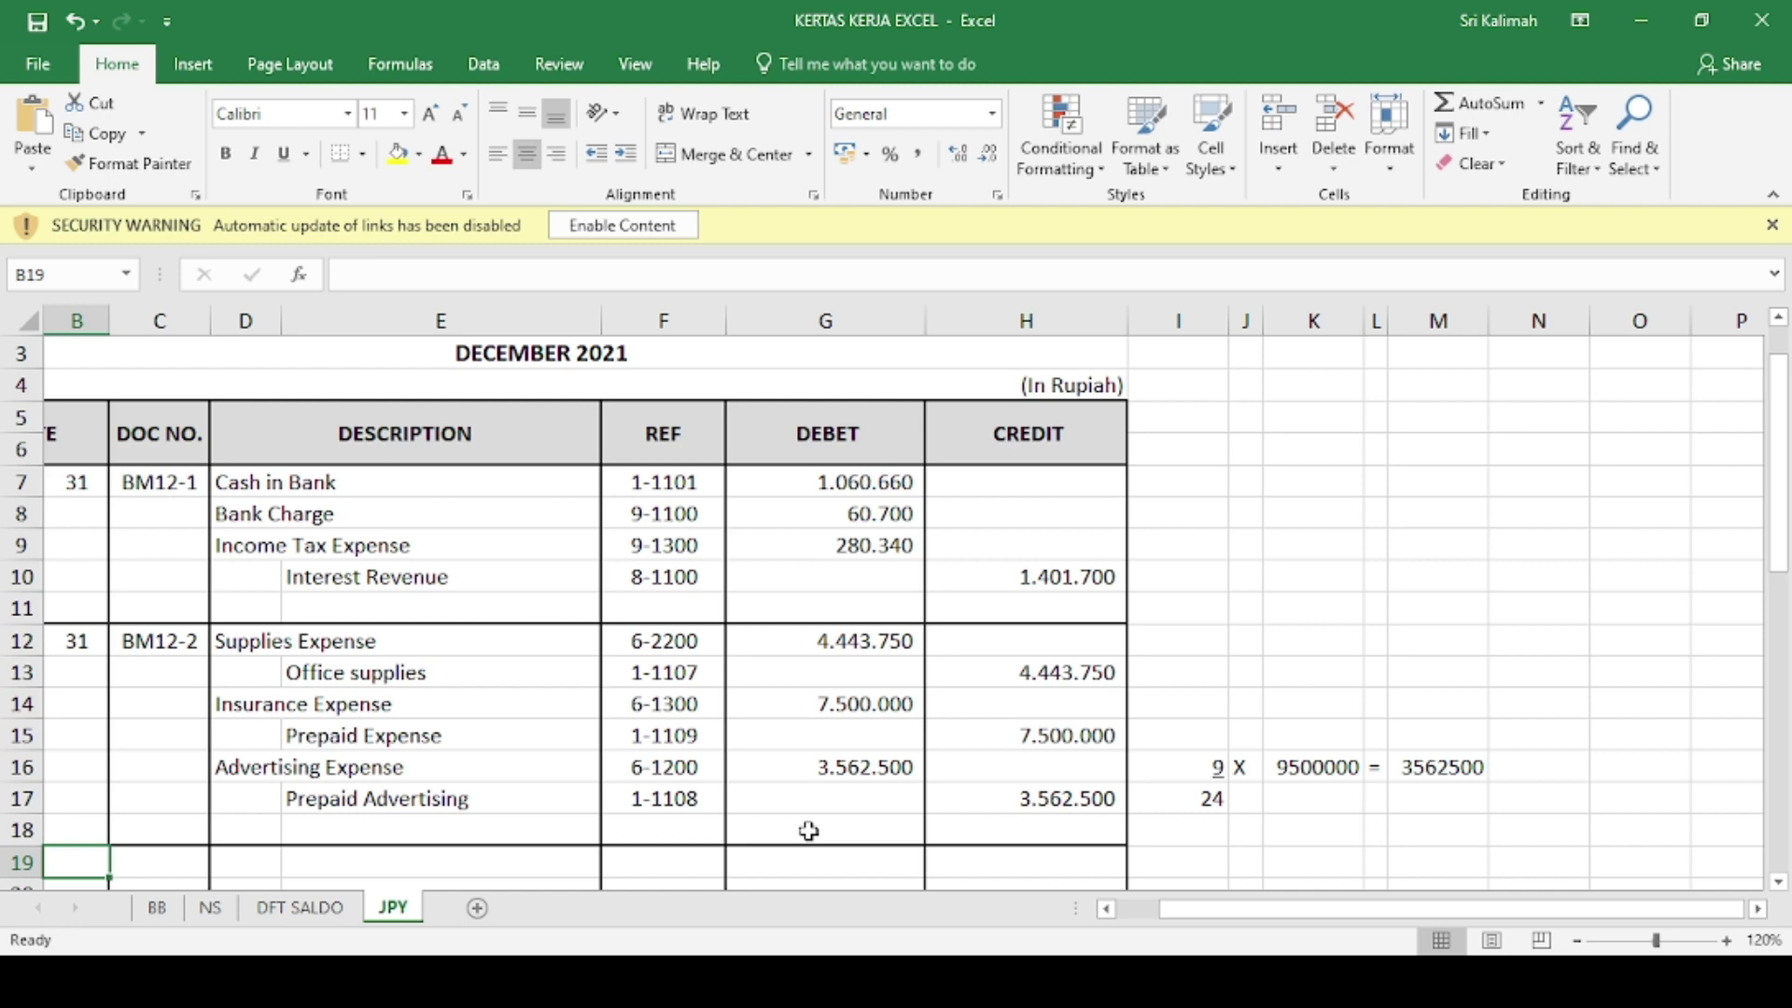
{"action": "key", "text": "Left"}
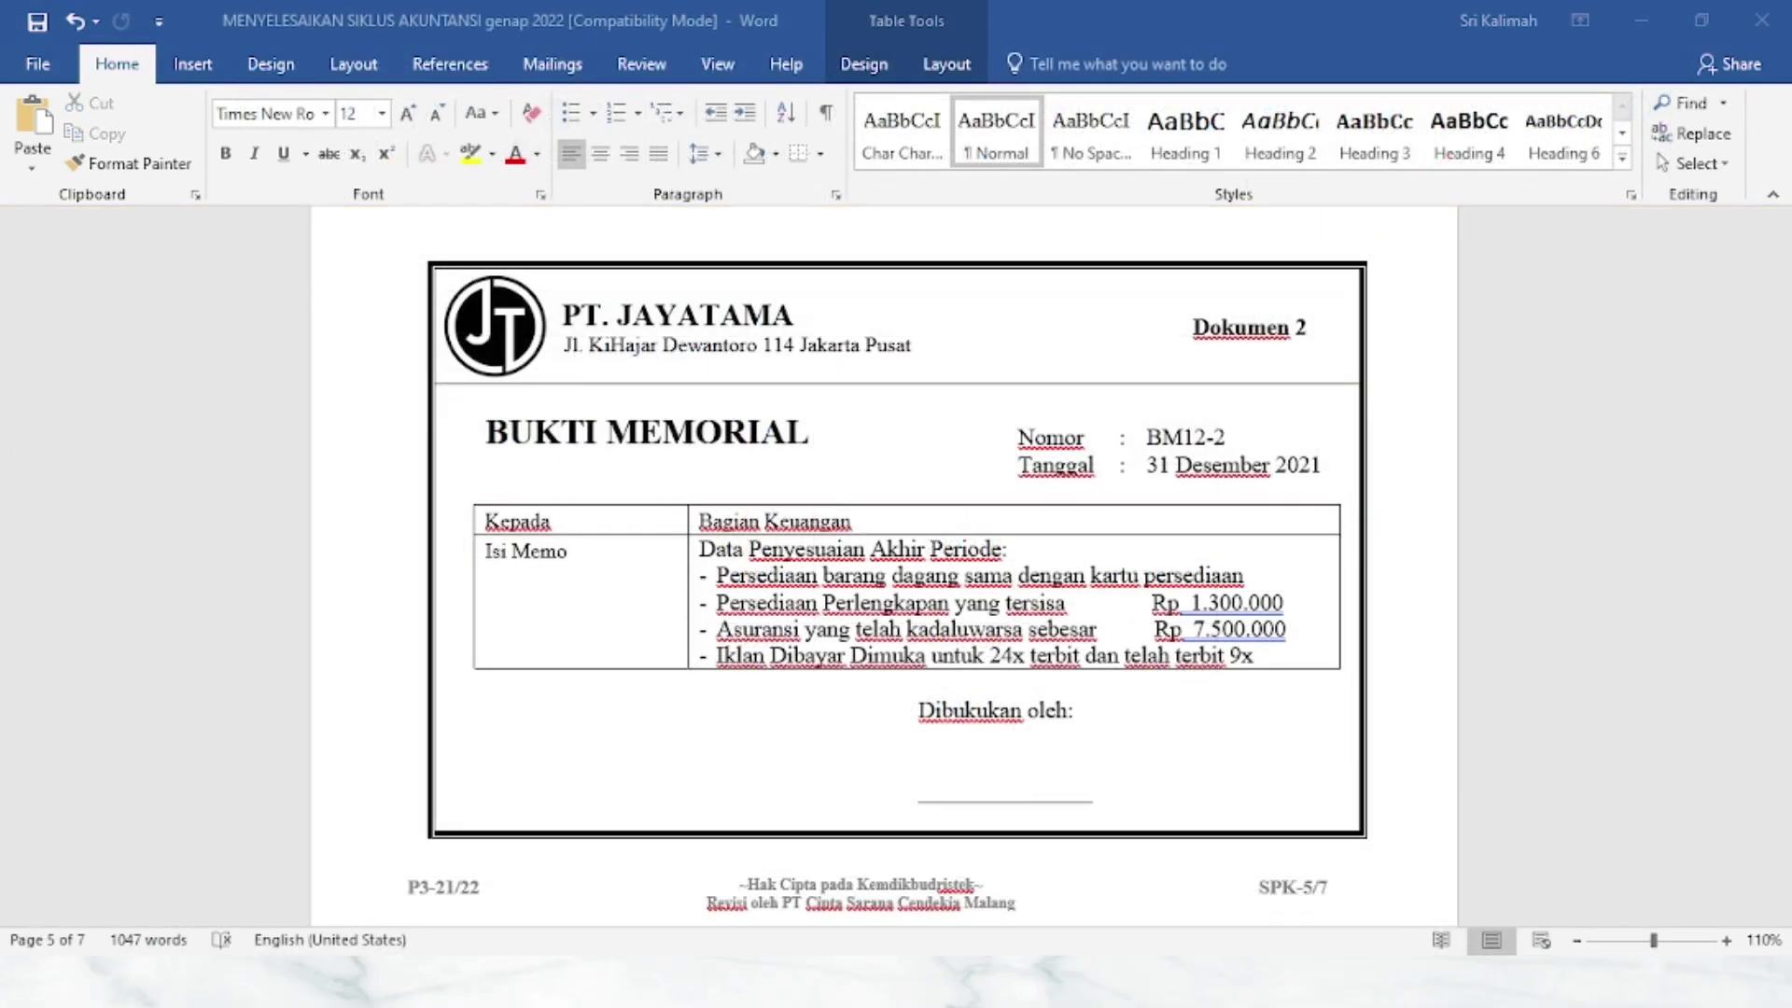
{"action": "left_click", "coordinate": [1024, 688]}
{"action": "scroll", "coordinate": [1023, 684], "scroll_direction": "down", "scroll_amount": 10}
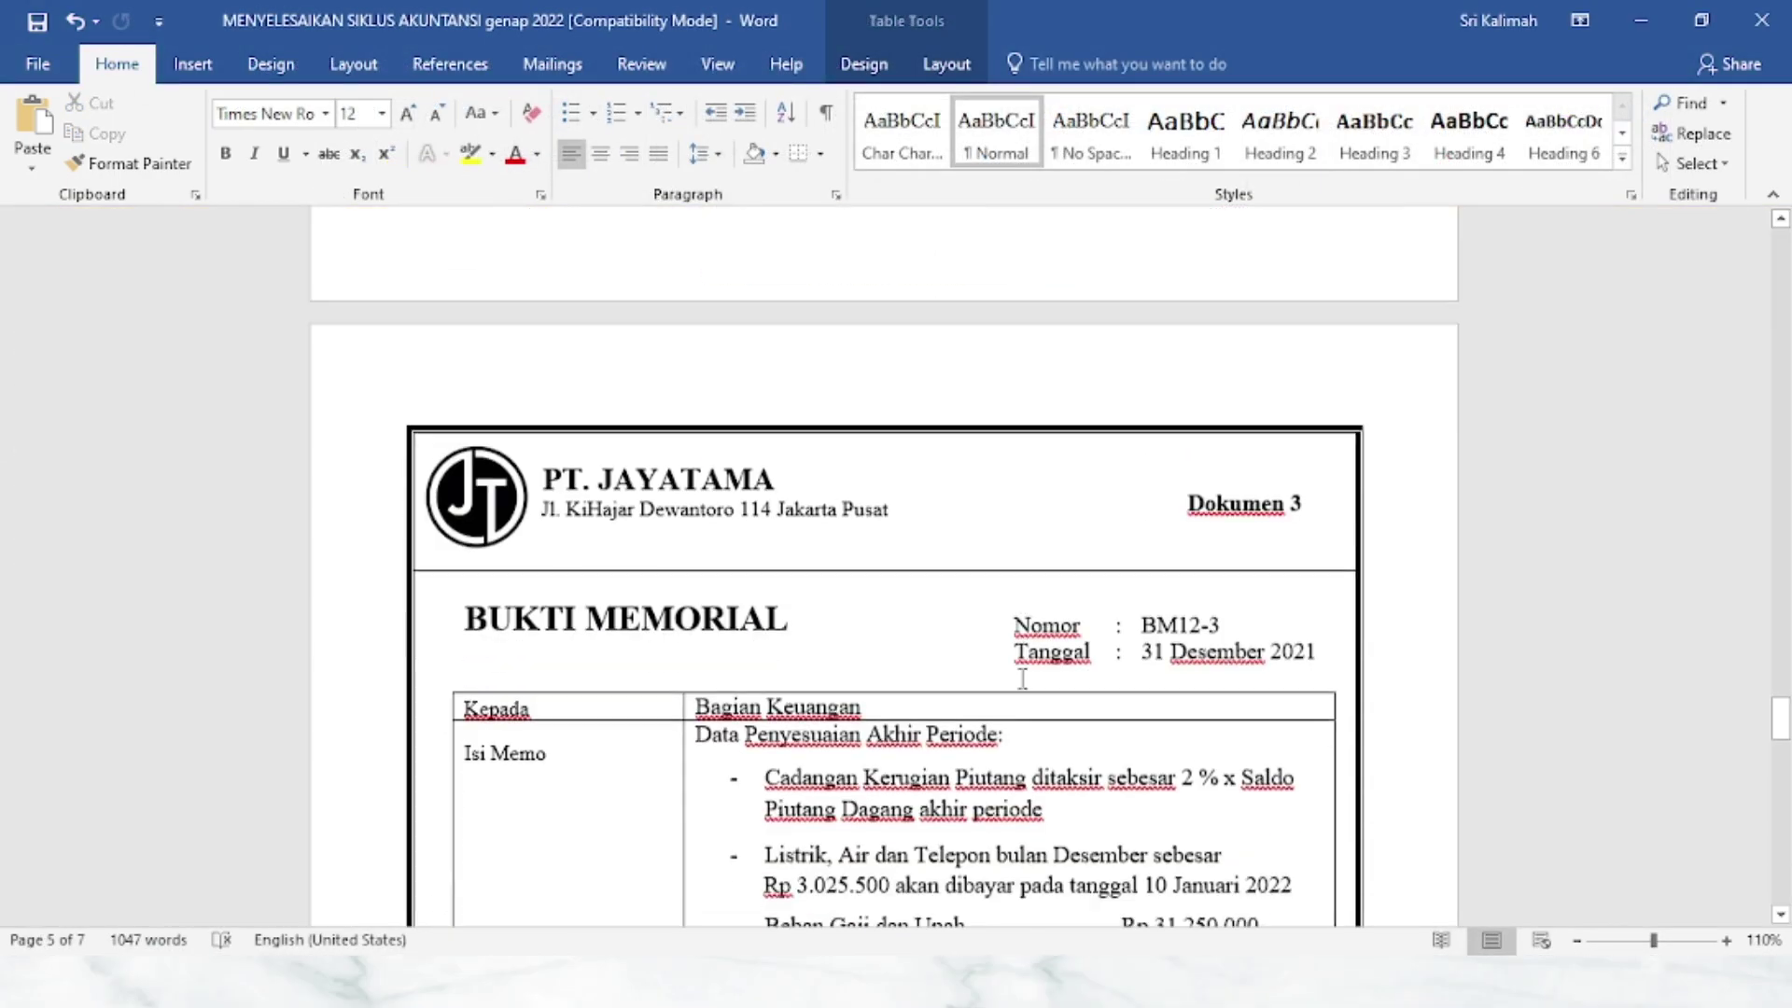
- Switch from the Word memorial to the JPY sheet in Excel, and enter date 31 and document number BM12-3 in row 19
{"action": "scroll", "coordinate": [1024, 679], "scroll_direction": "down", "scroll_amount": 2}
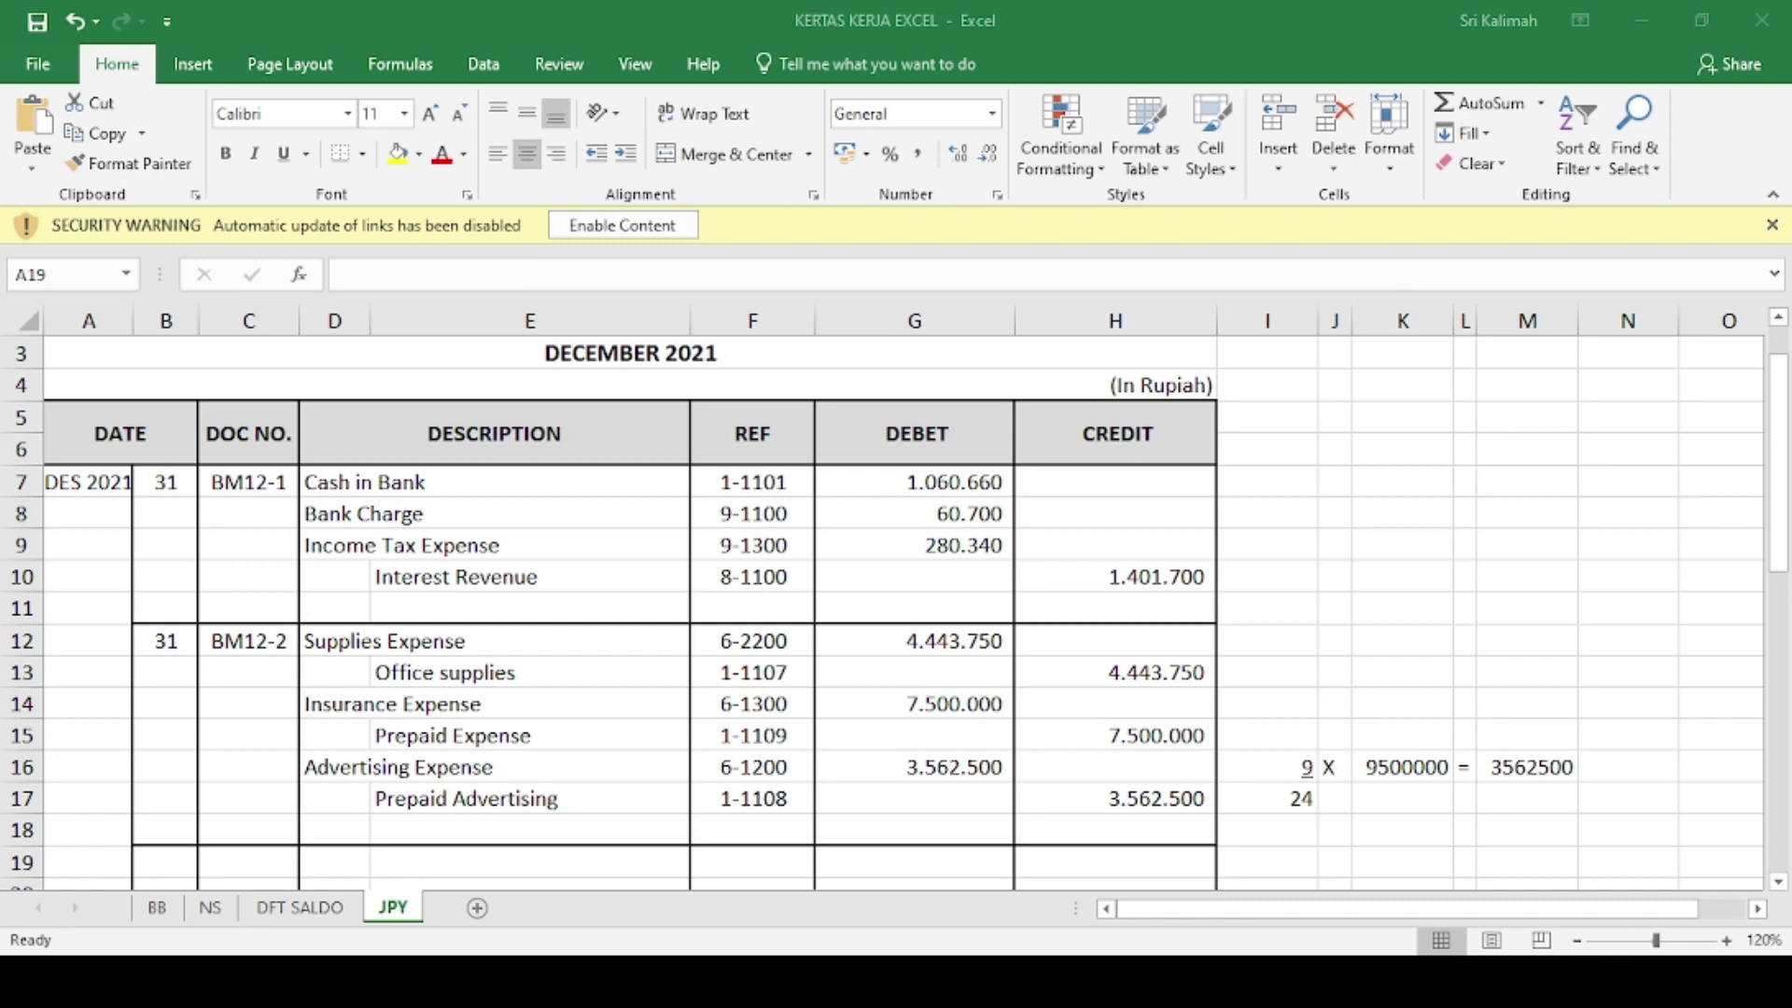
{"action": "left_click", "coordinate": [607, 738]}
{"action": "scroll", "coordinate": [388, 681], "scroll_direction": "down", "scroll_amount": 3}
{"action": "left_click", "coordinate": [187, 573]}
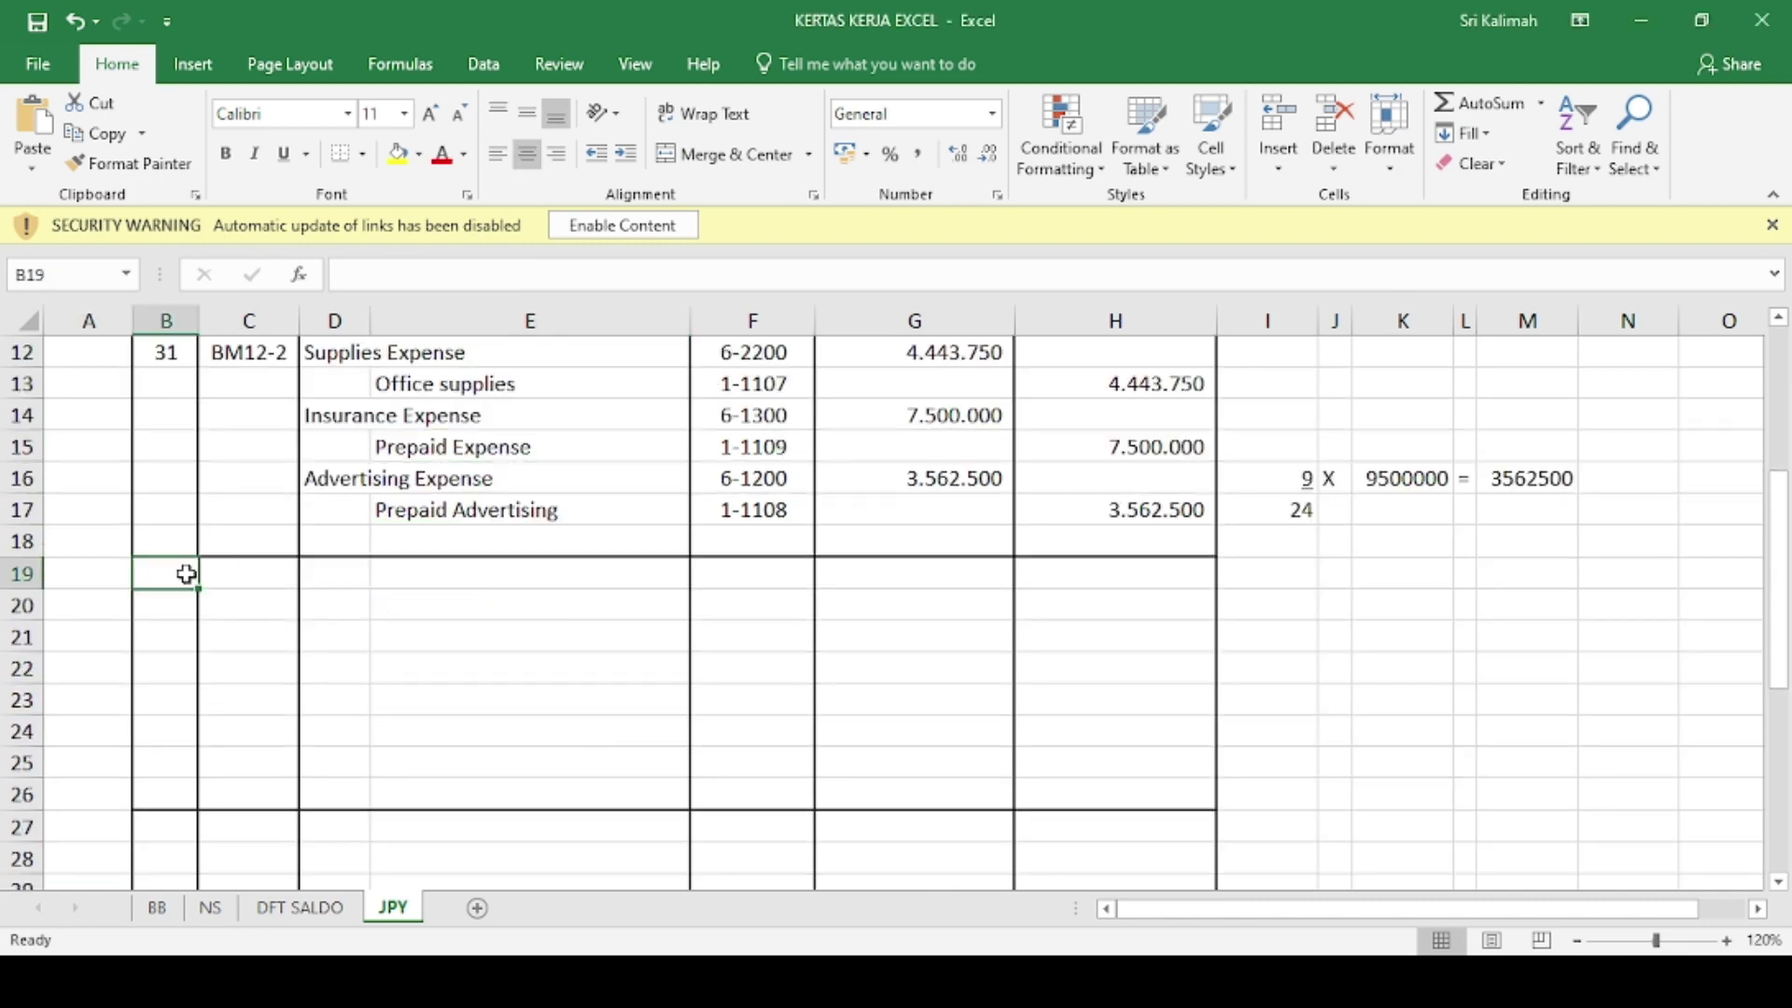
{"action": "type", "text": "31"}
{"action": "key", "text": "Tab"}
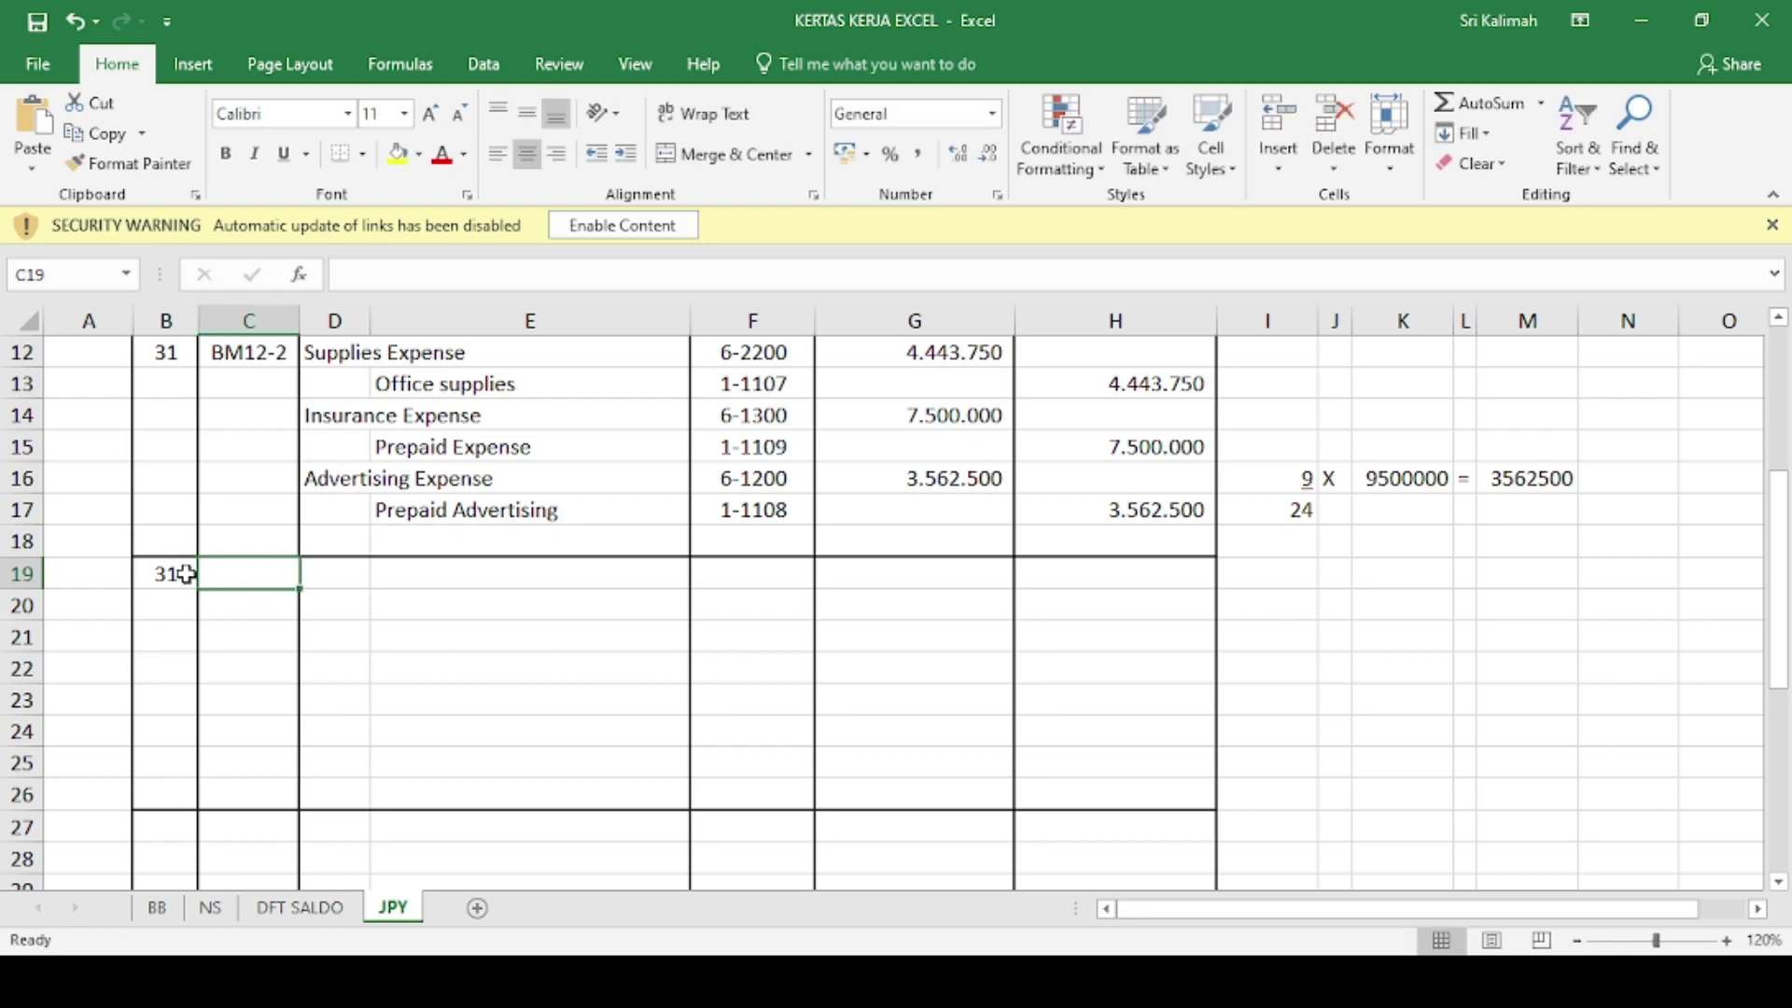
{"action": "type", "text": "BM12"}
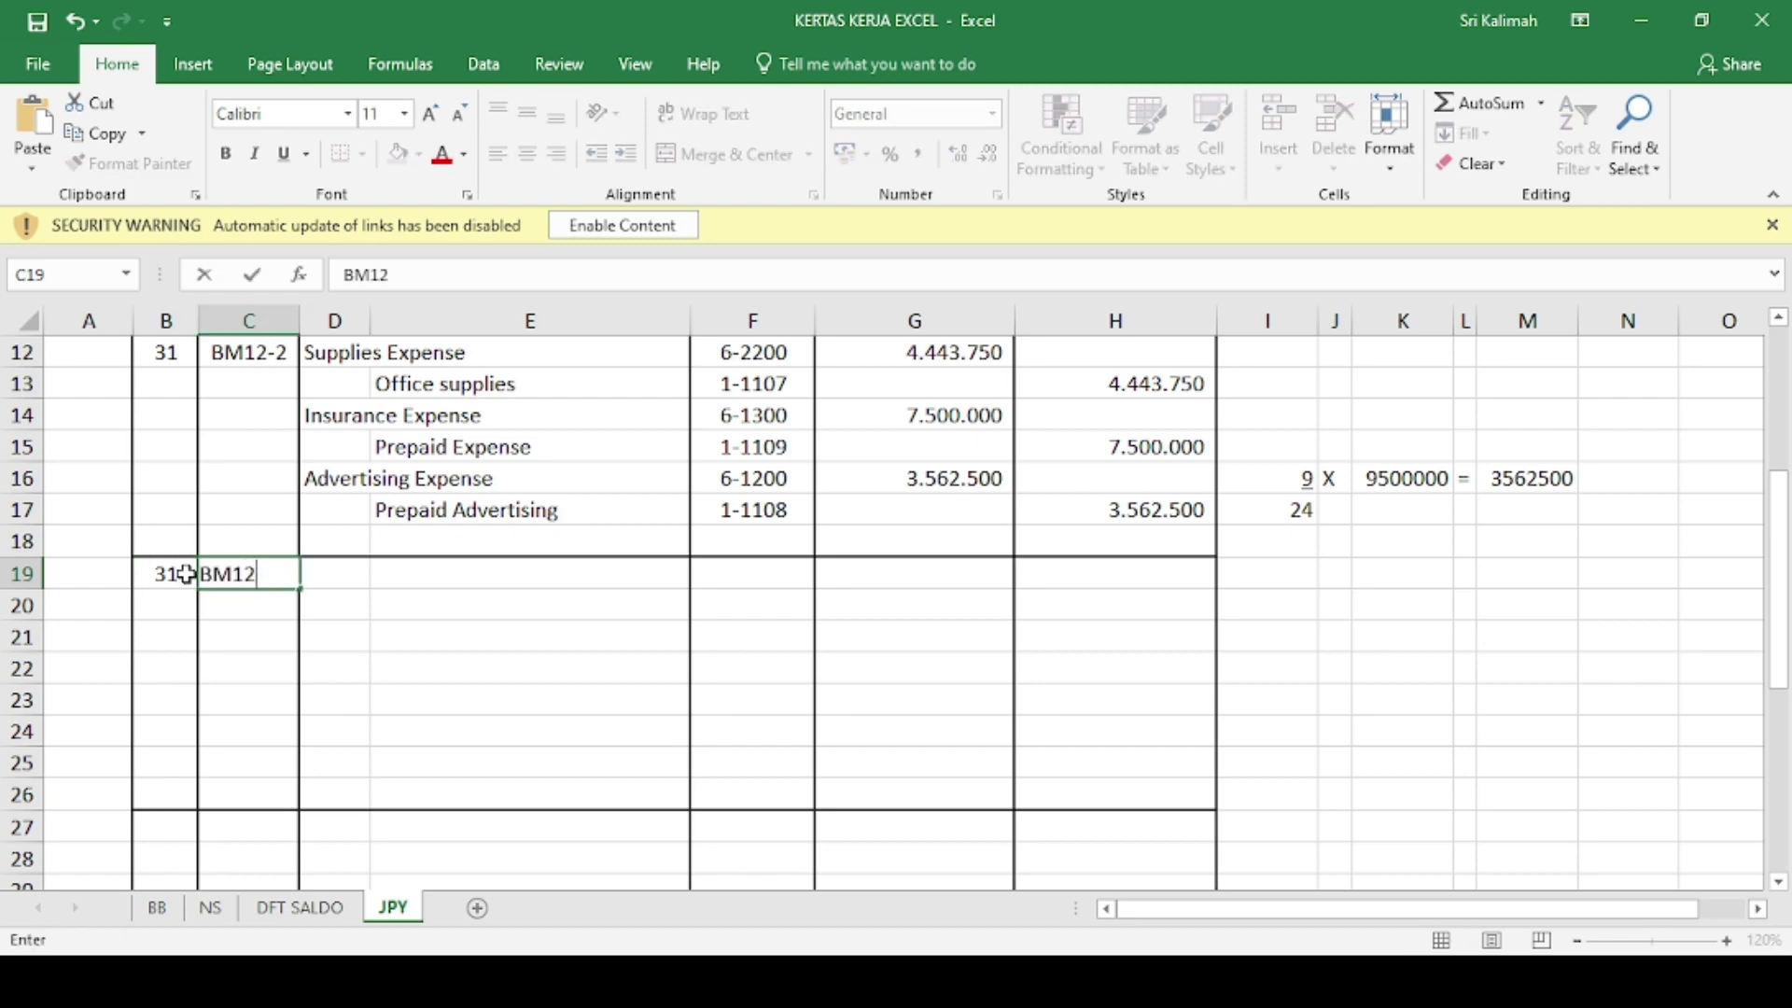
{"action": "type", "text": "-3"}
{"action": "key", "text": "Tab"}
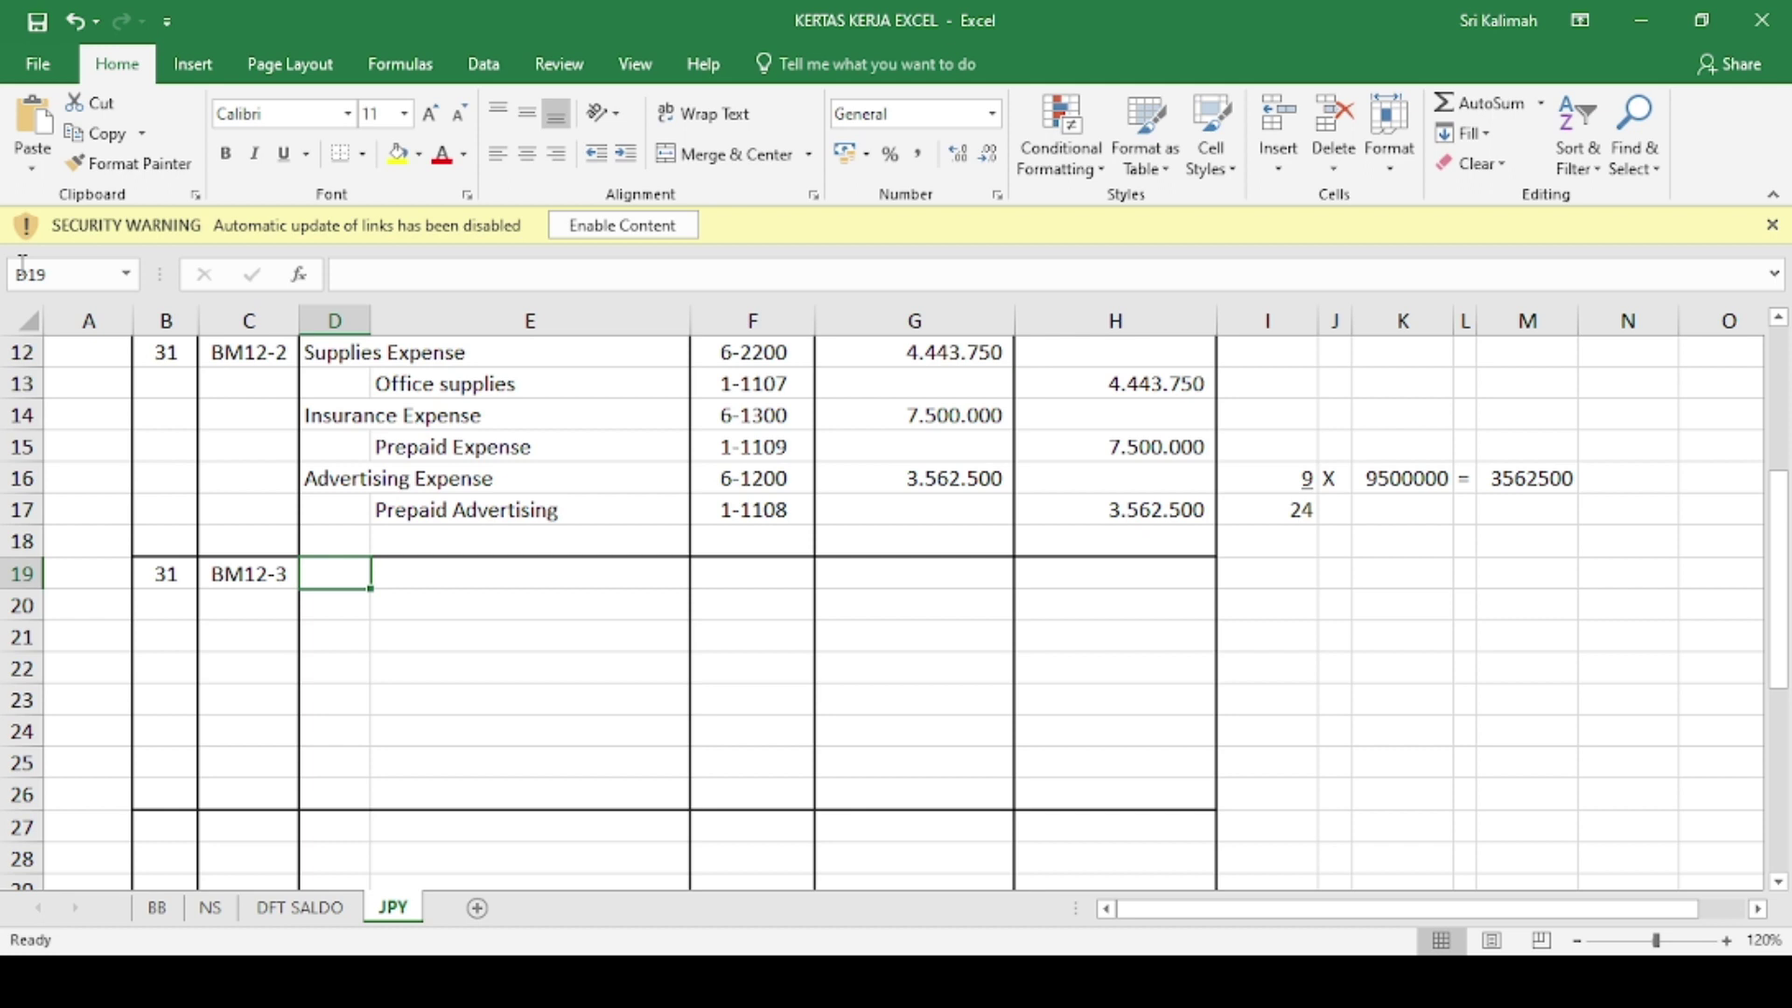
{"action": "type", "text": "bEB"}
{"action": "key", "text": "BackSpace"}
{"action": "key", "text": "BackSpace"}
{"action": "key", "text": "BackSpace"}
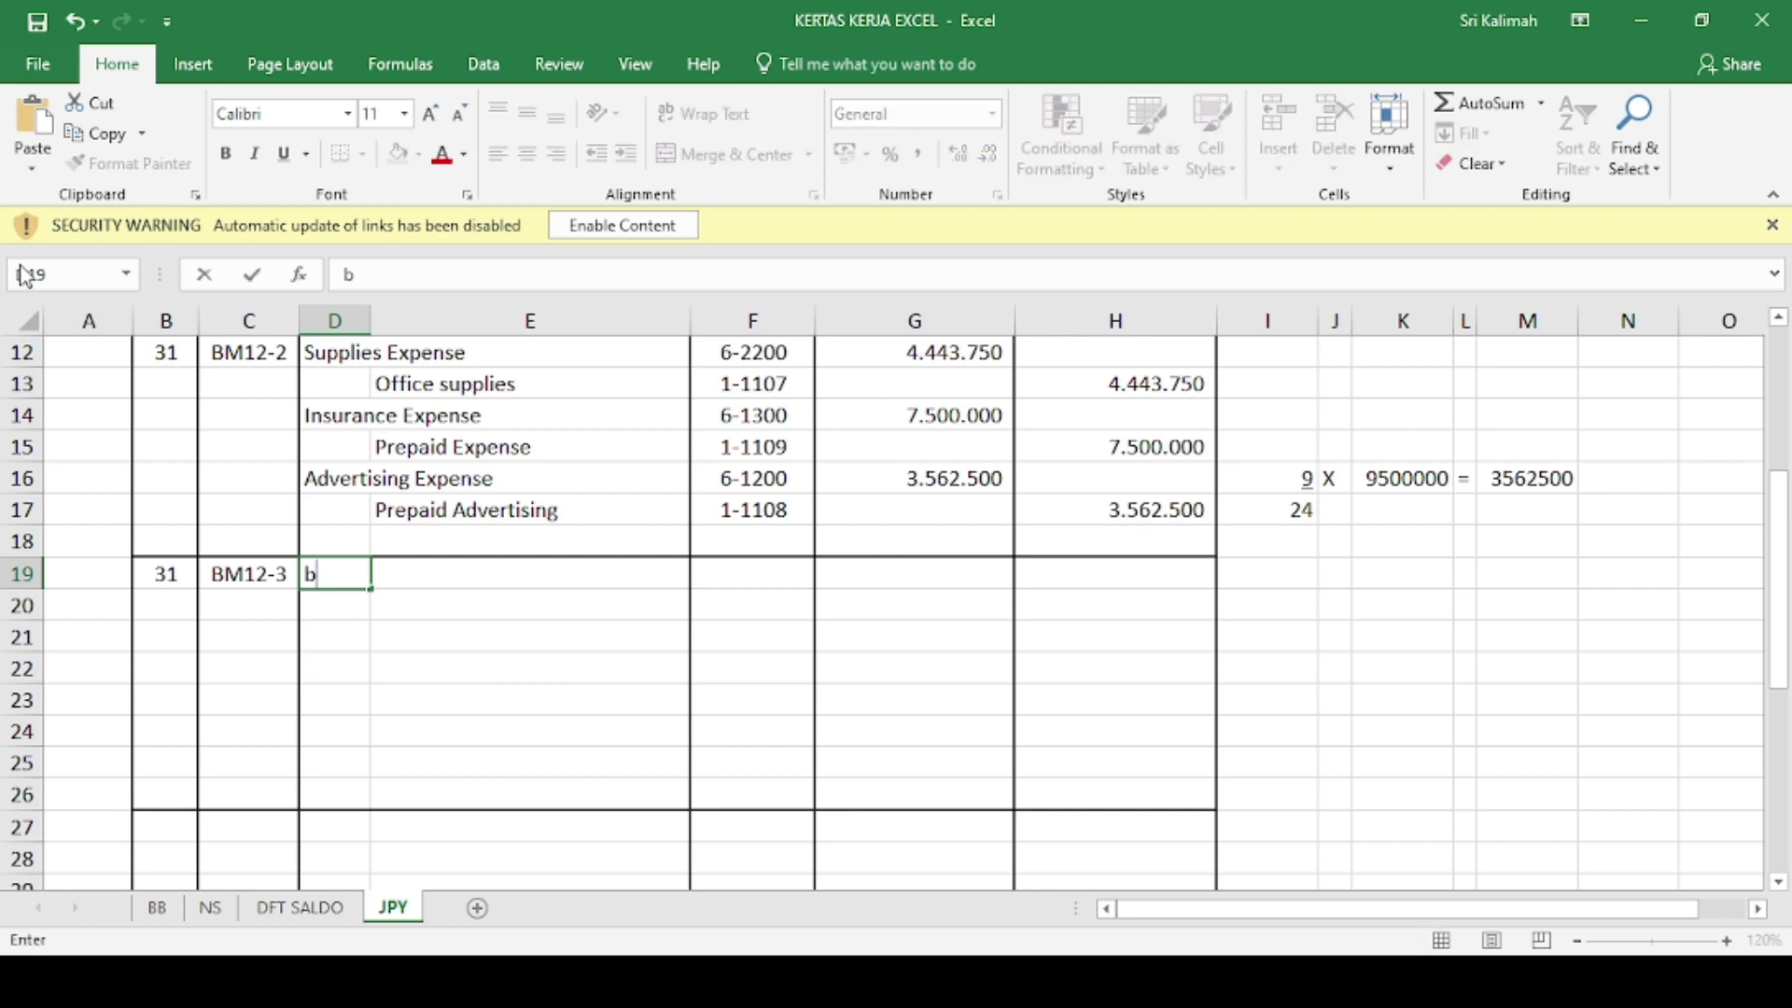
{"action": "type", "text": "Beban Keru"}
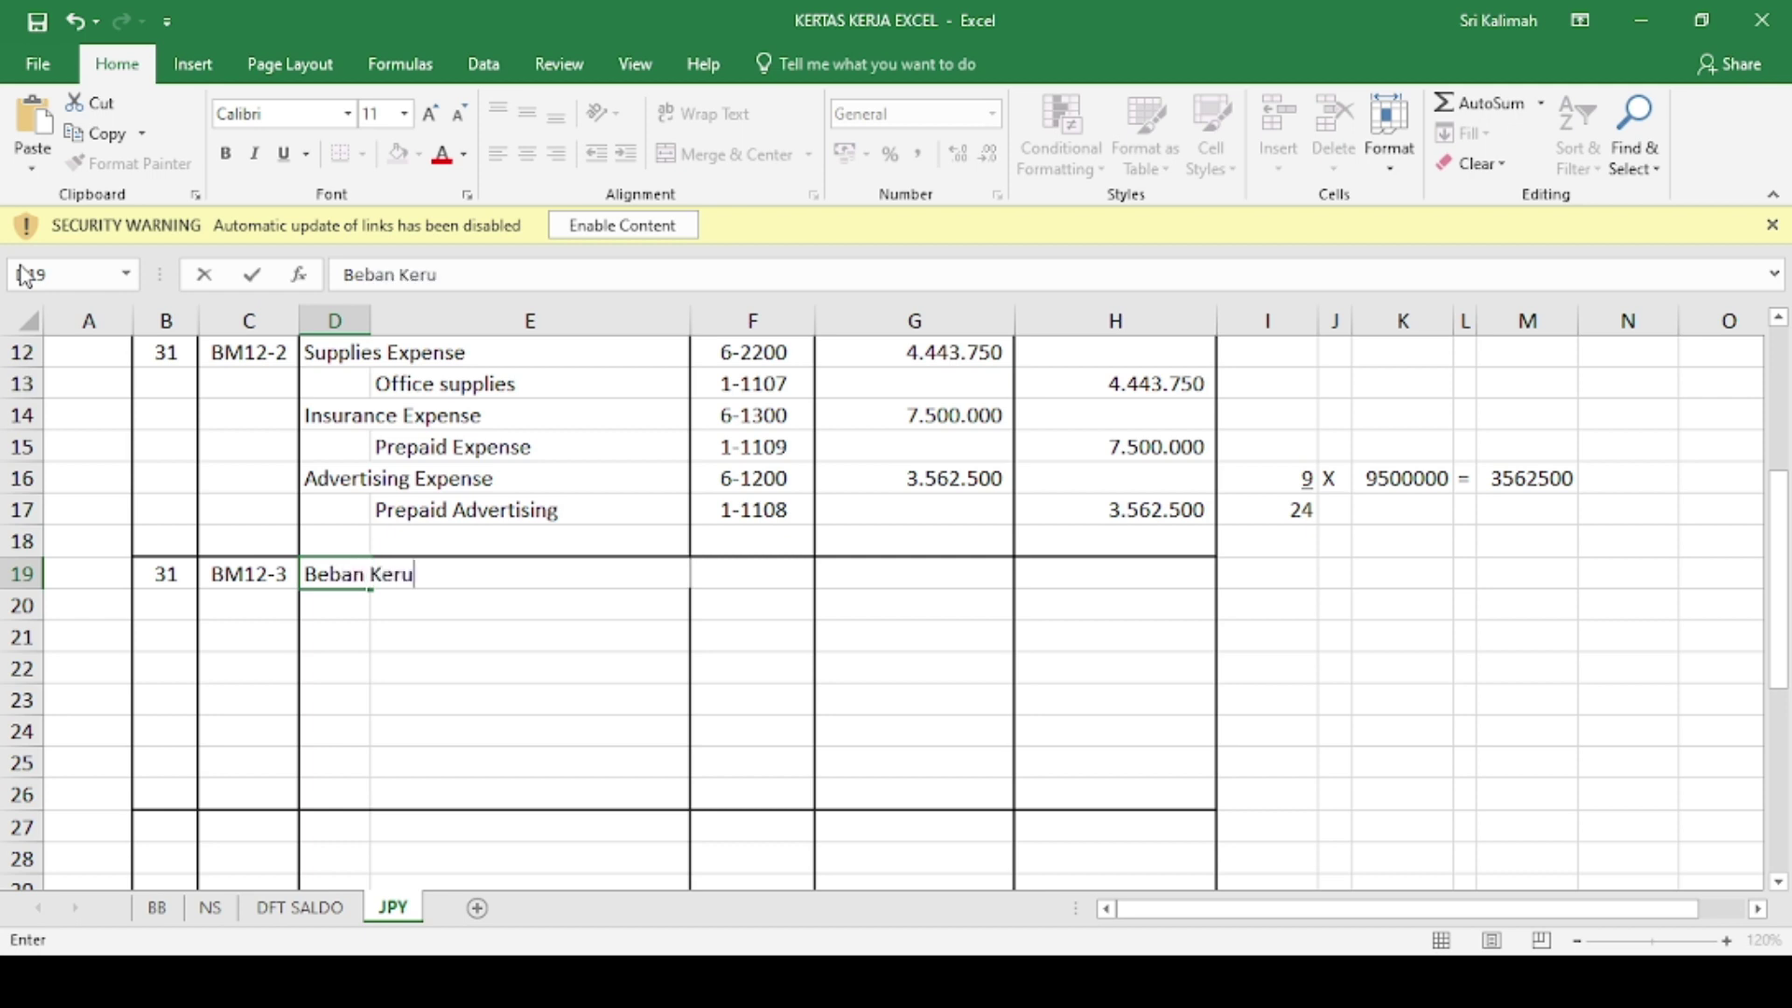
{"action": "type", "text": "gian Piuta"}
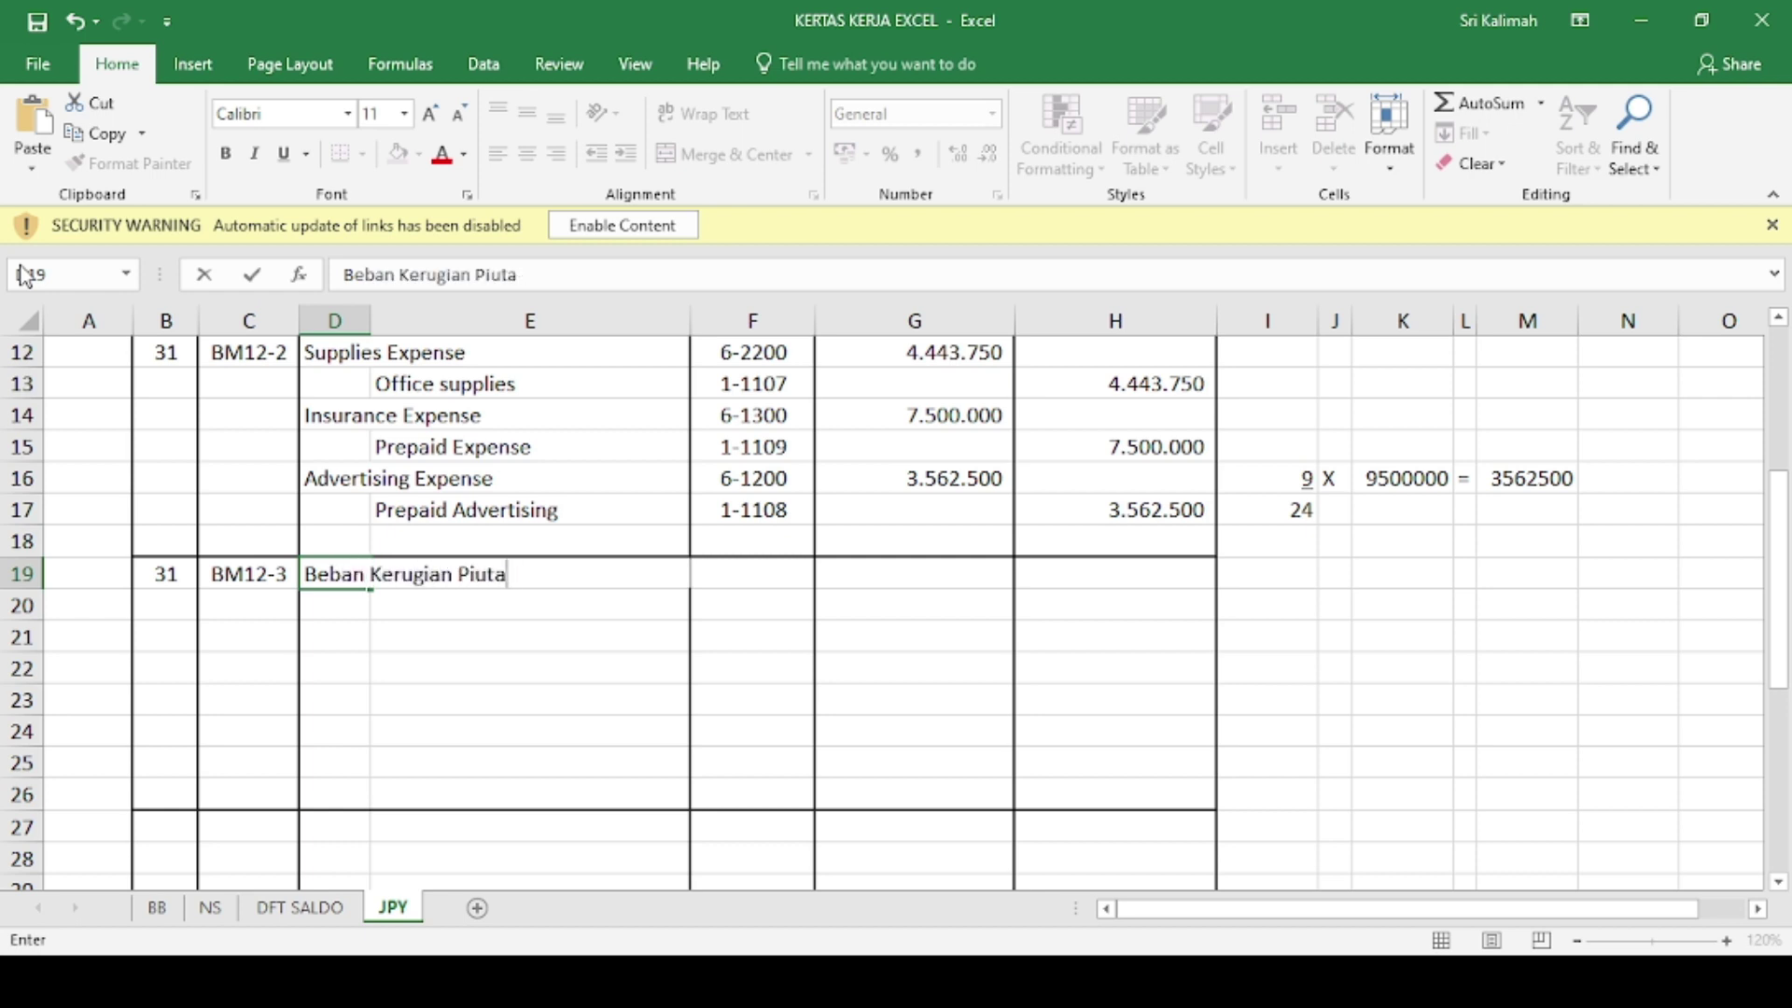
{"action": "key", "text": "BackSpace"}
{"action": "key", "text": "BackSpace"}
{"action": "key", "text": "BackSpace"}
{"action": "key", "text": "BackSpace"}
{"action": "key", "text": "BackSpace"}
{"action": "key", "text": "BackSpace"}
{"action": "key", "text": "BackSpace"}
{"action": "key", "text": "BackSpace"}
{"action": "key", "text": "BackSpace"}
{"action": "key", "text": "BackSpace"}
{"action": "key", "text": "BackSpace"}
{"action": "key", "text": "BackSpace"}
{"action": "key", "text": "BackSpace"}
{"action": "key", "text": "BackSpace"}
{"action": "key", "text": "BackSpace"}
{"action": "key", "text": "BackSpace"}
{"action": "key", "text": "BackSpace"}
{"action": "key", "text": "BackSpace"}
{"action": "key", "text": "BackSpace"}
{"action": "key", "text": "BackSpace"}
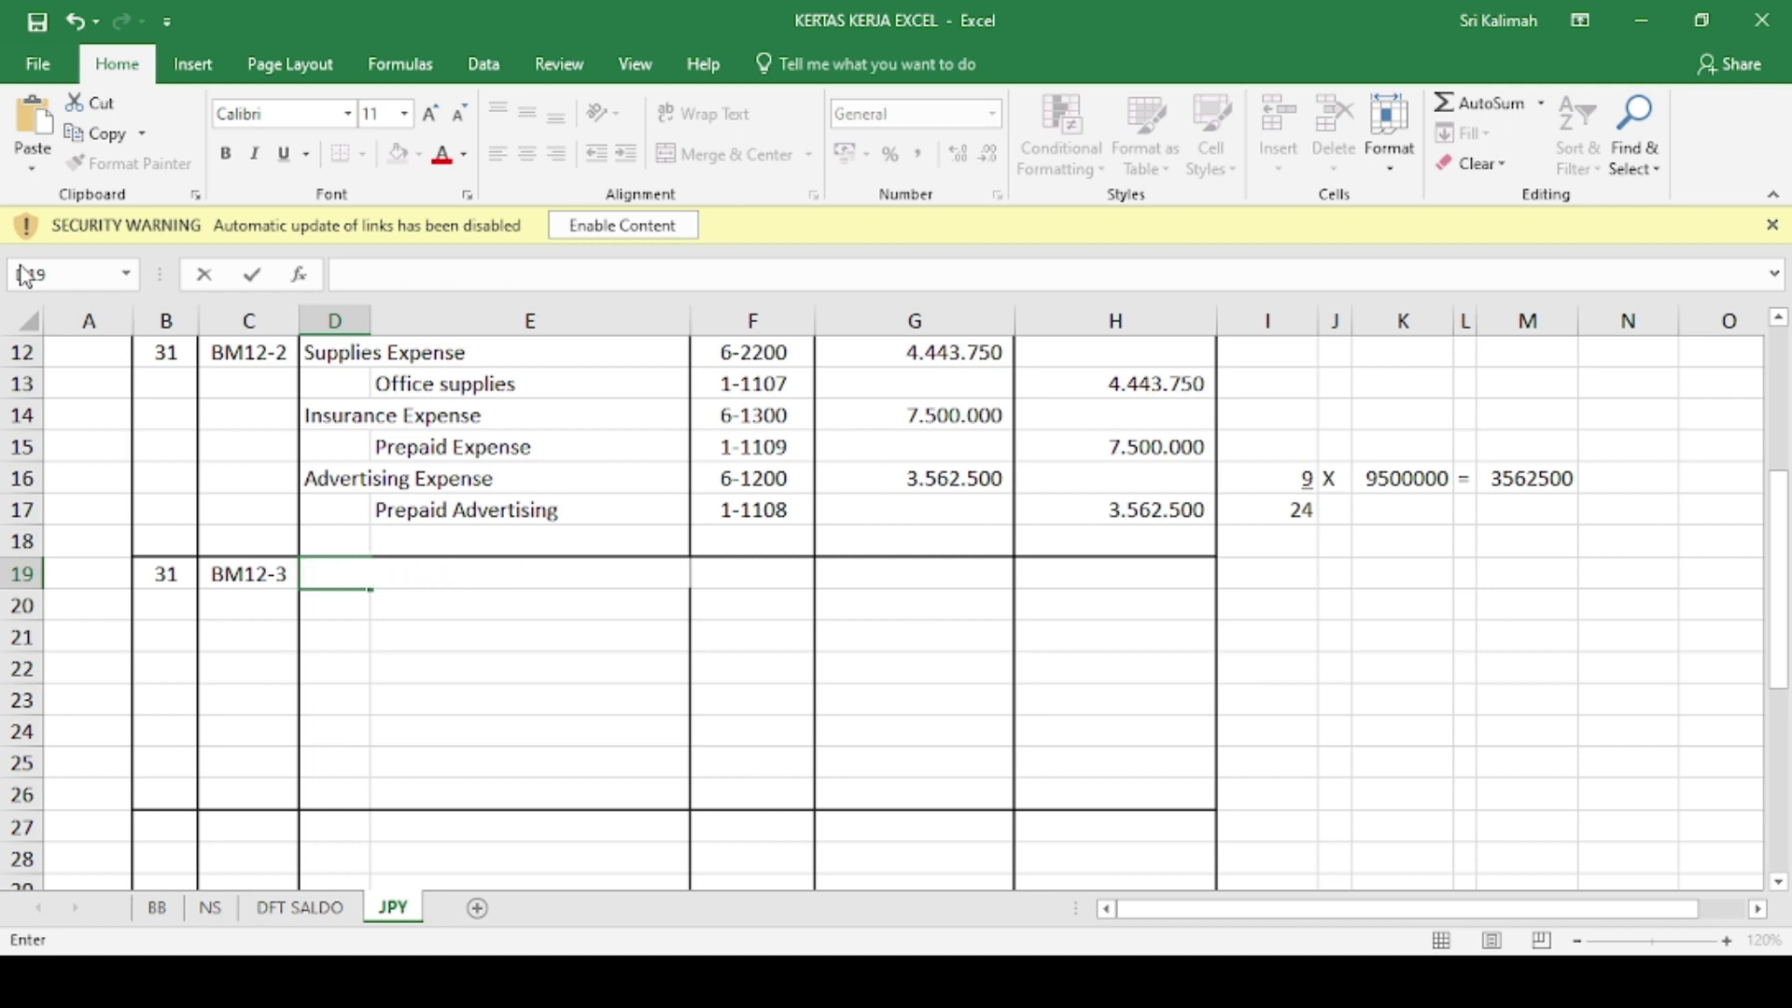
- Enter Bad Debt Expense as the debit account description for BM12-3 in D19
{"action": "type", "text": "Bad Debt Ex"}
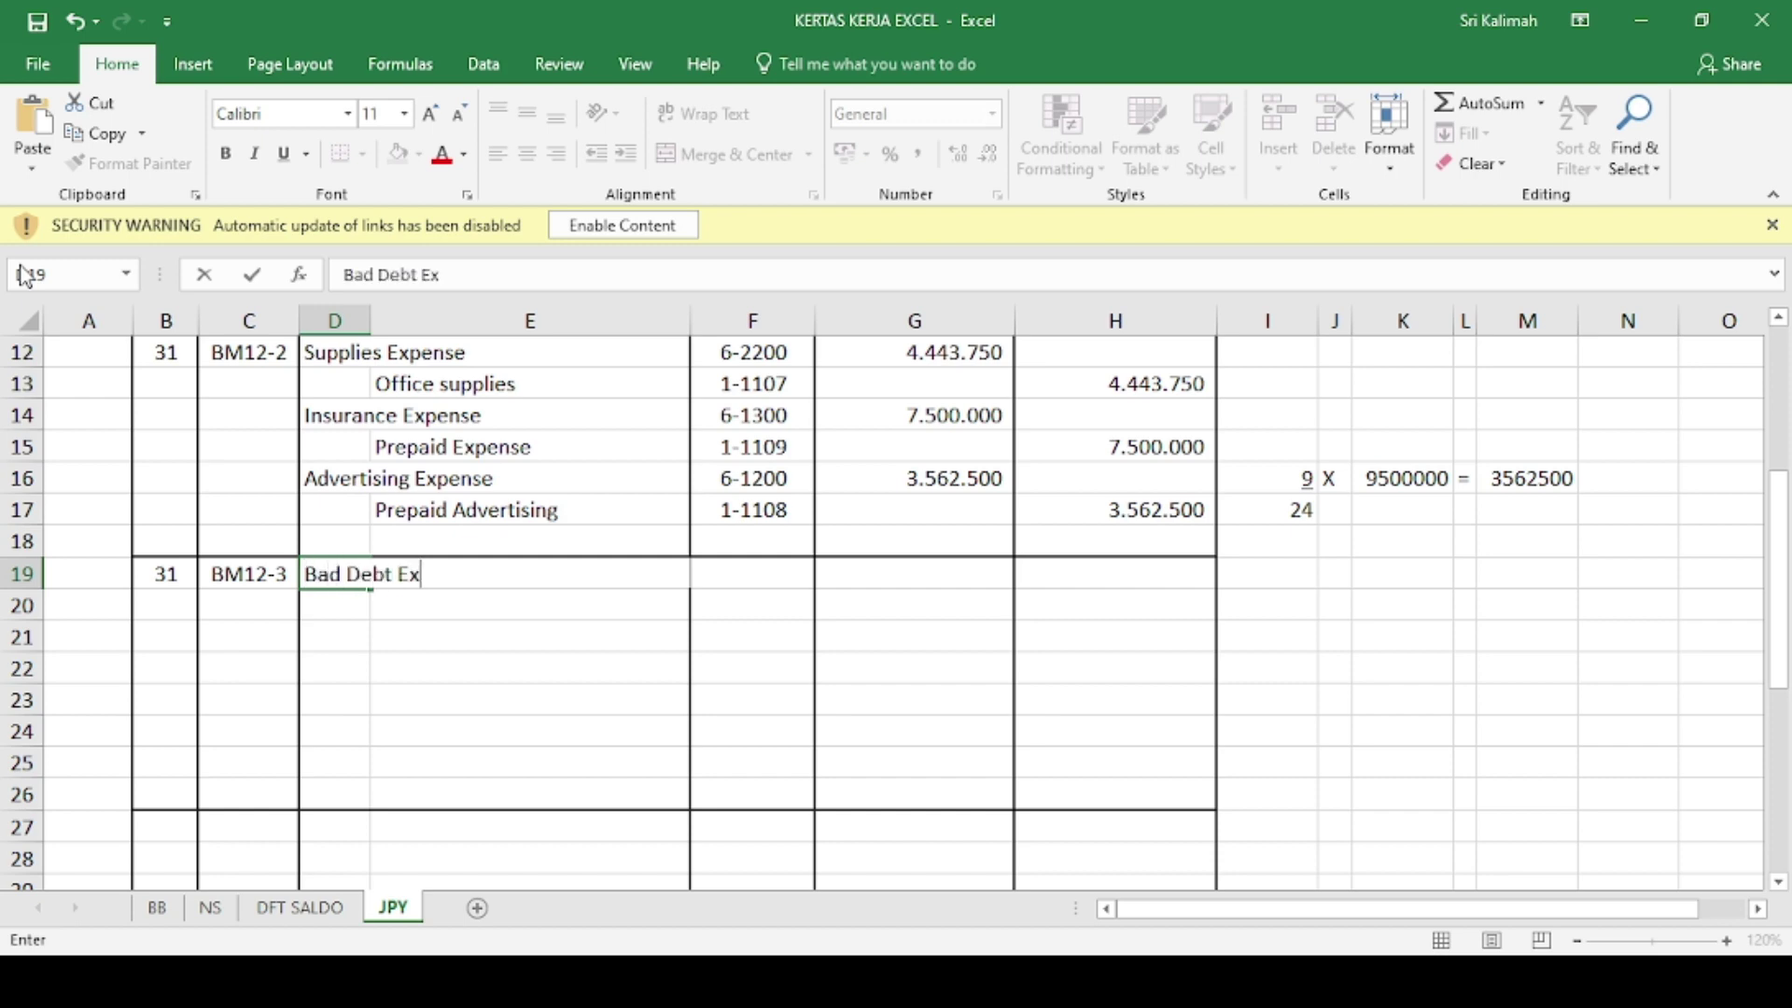
{"action": "type", "text": "pense"}
{"action": "key", "text": "Return"}
- Enter Allowance for Doubtful Debt as the indented credit account in E20
{"action": "key", "text": "Tab"}
{"action": "key", "text": "Tab"}
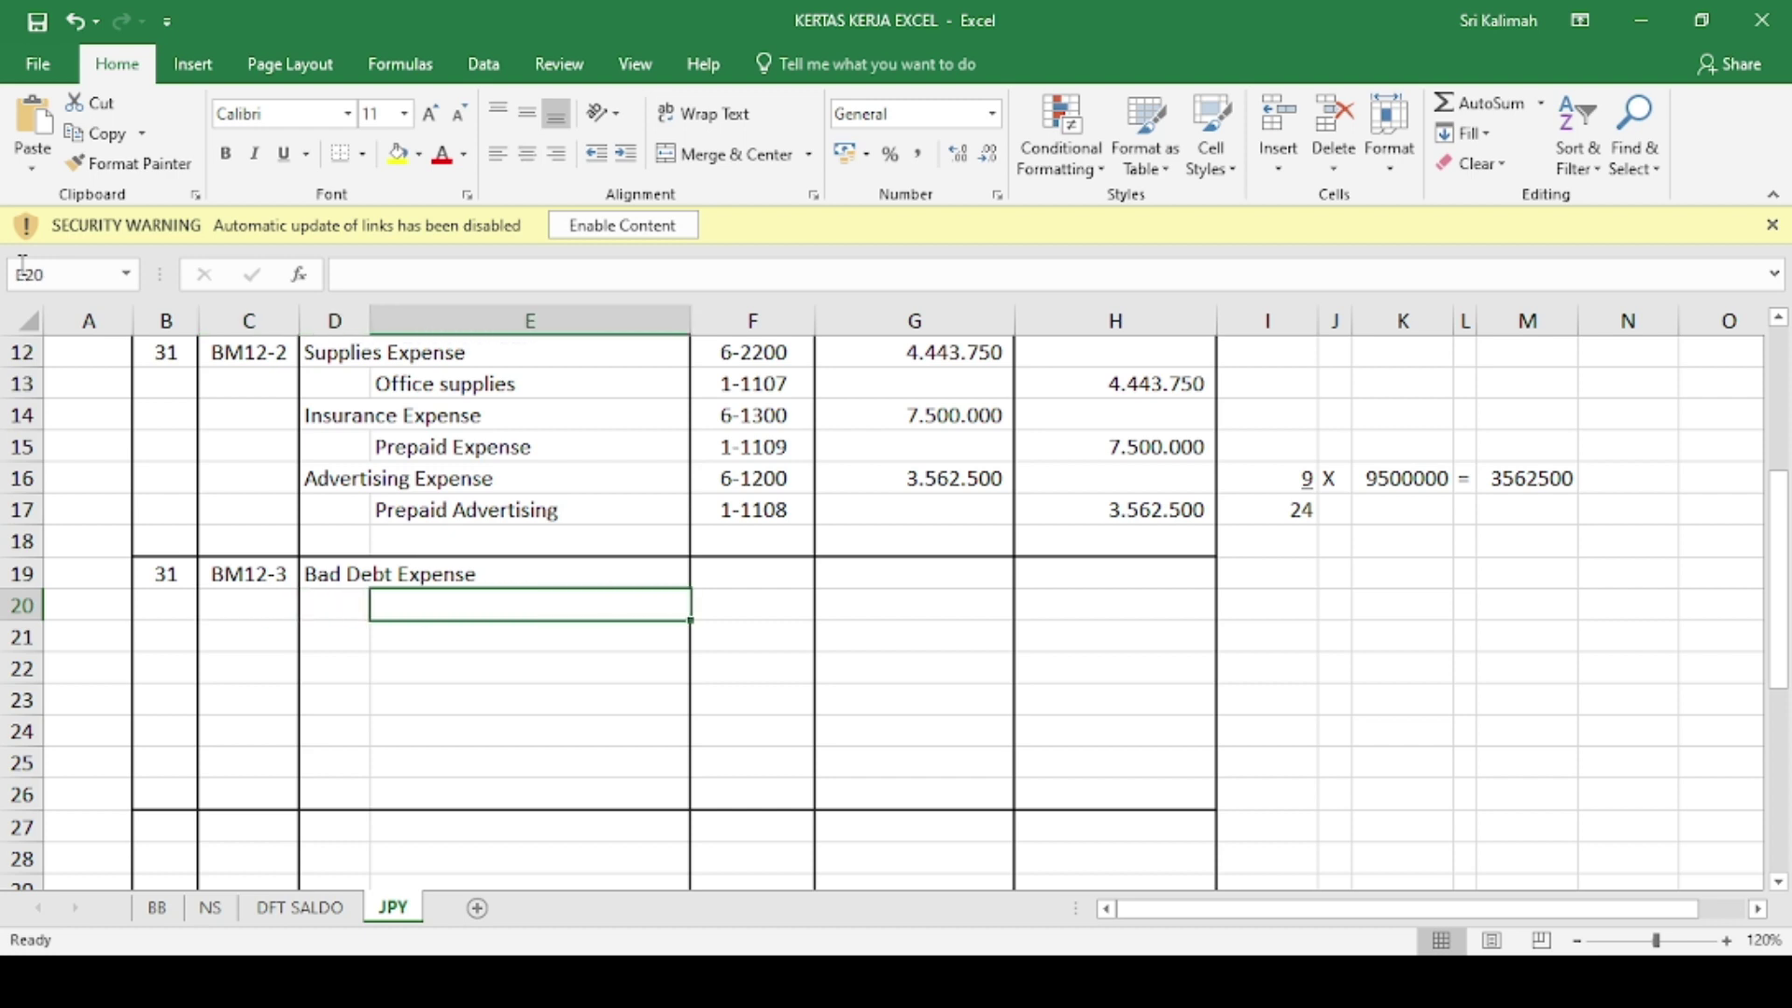
{"action": "type", "text": "Allo"}
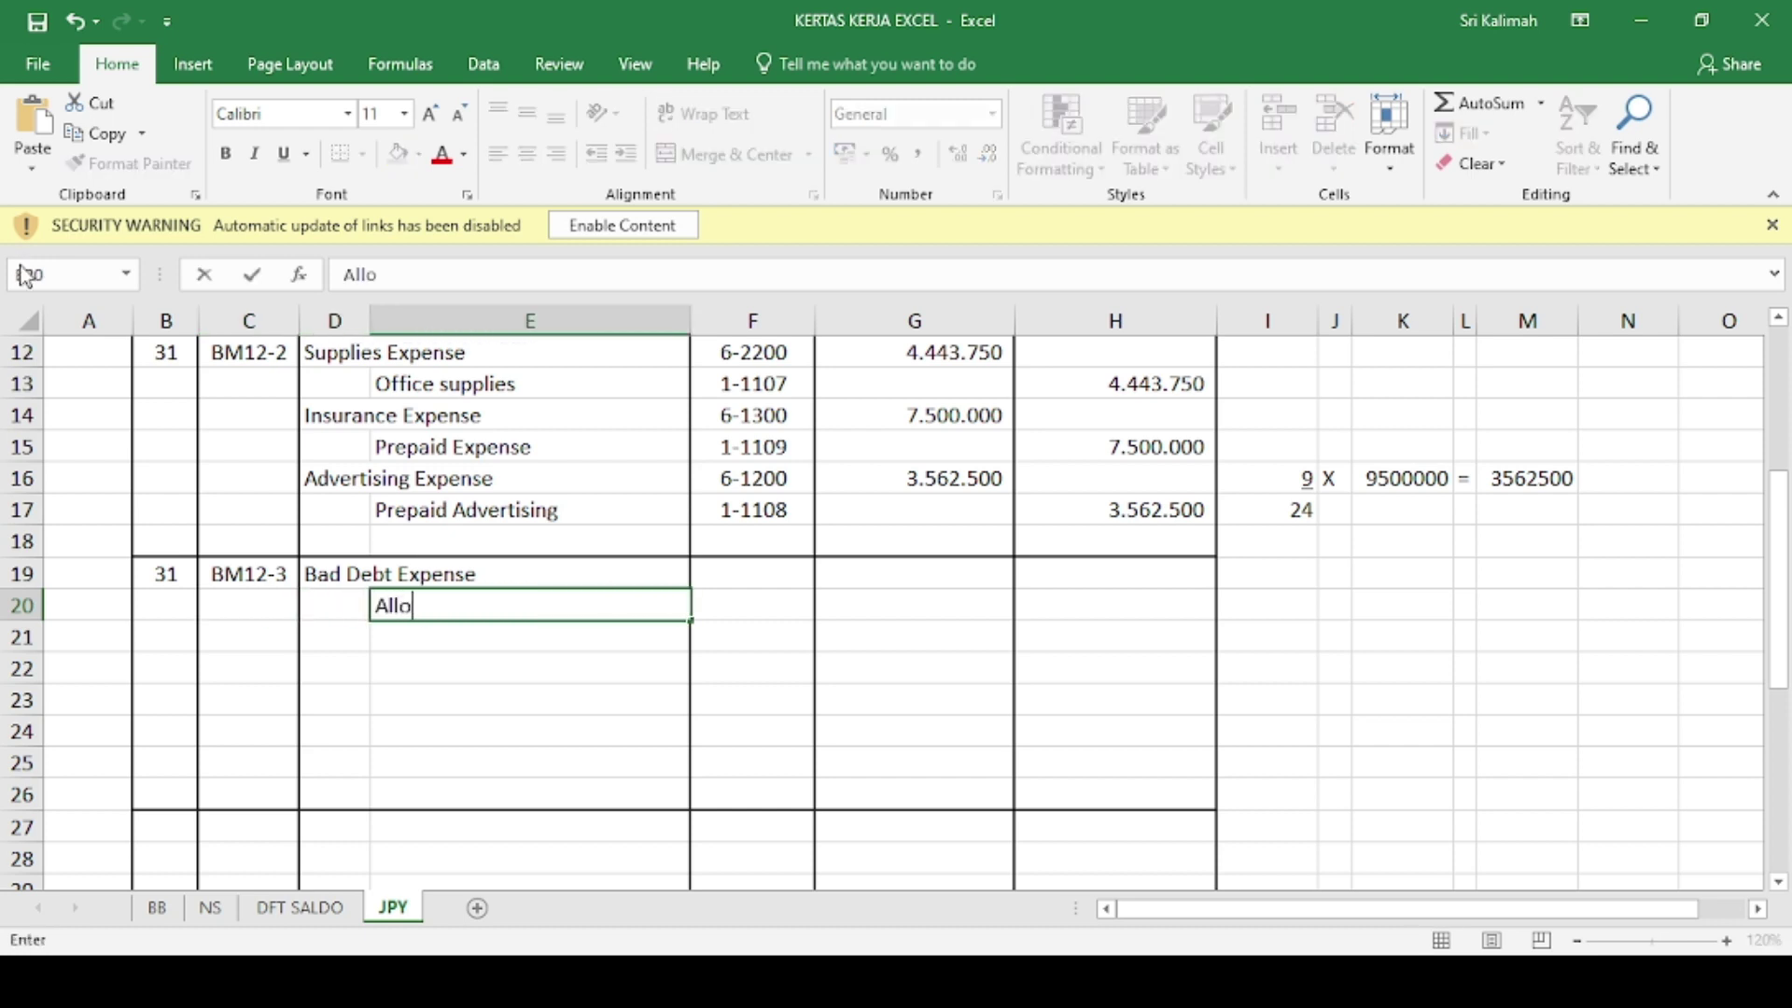
{"action": "type", "text": "wance fo"}
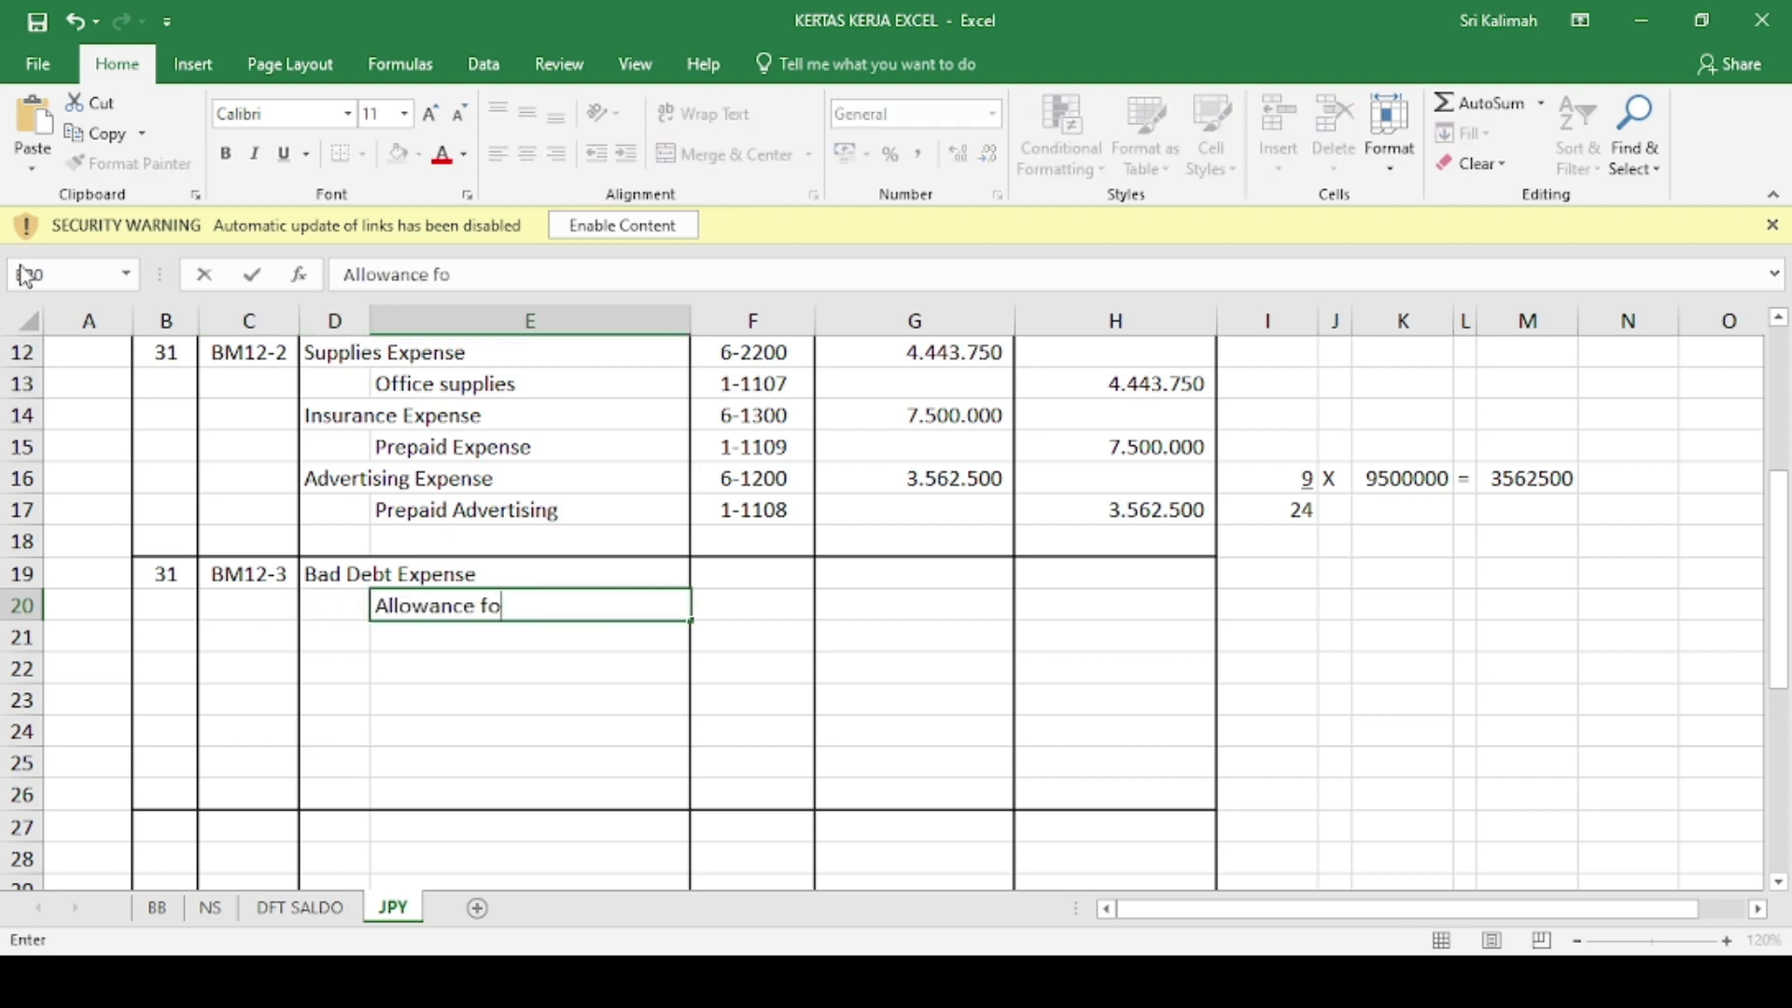
{"action": "type", "text": "r Doubt"}
{"action": "type", "text": "fi"}
{"action": "key", "text": "BackSpace"}
{"action": "key", "text": "BackSpace"}
{"action": "type", "text": "ful"}
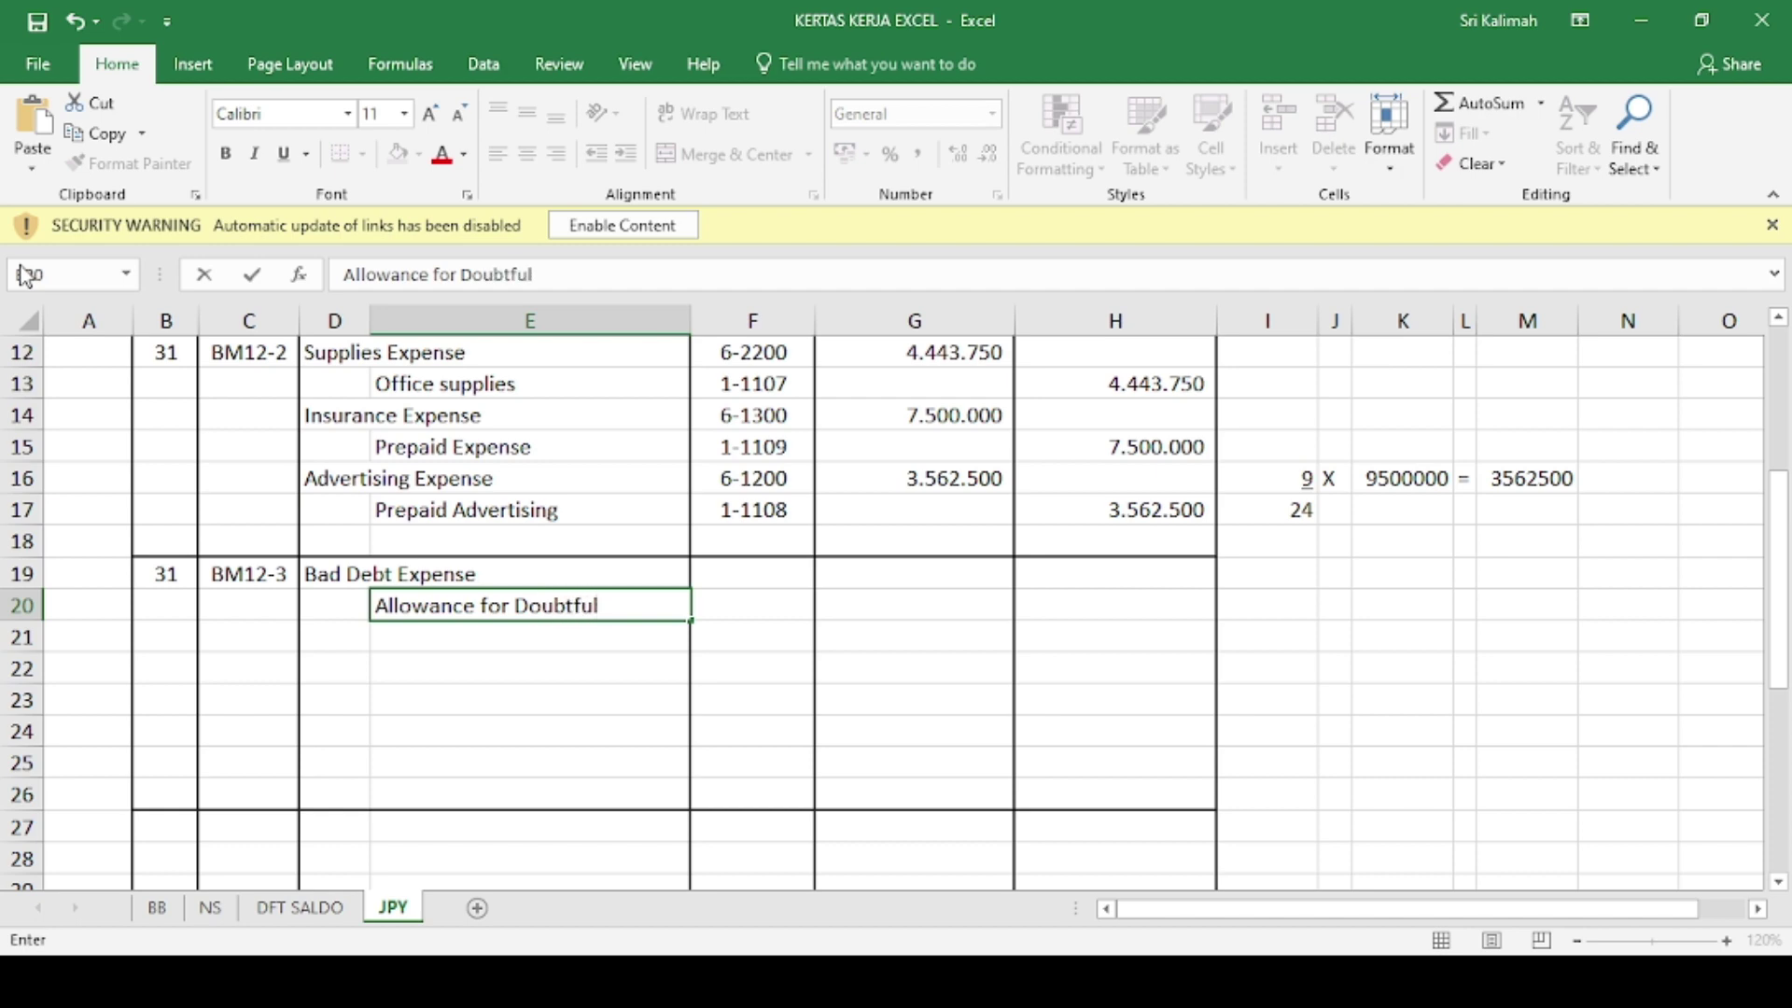
{"action": "type", "text": " Debt"}
{"action": "key", "text": "Return"}
- Enter the account references 6-1500 for Bad Debt Expense in F19 and 1-1104 for Allowance for Doubtful Debt in F20
{"action": "key", "text": "Right"}
{"action": "key", "text": "Right"}
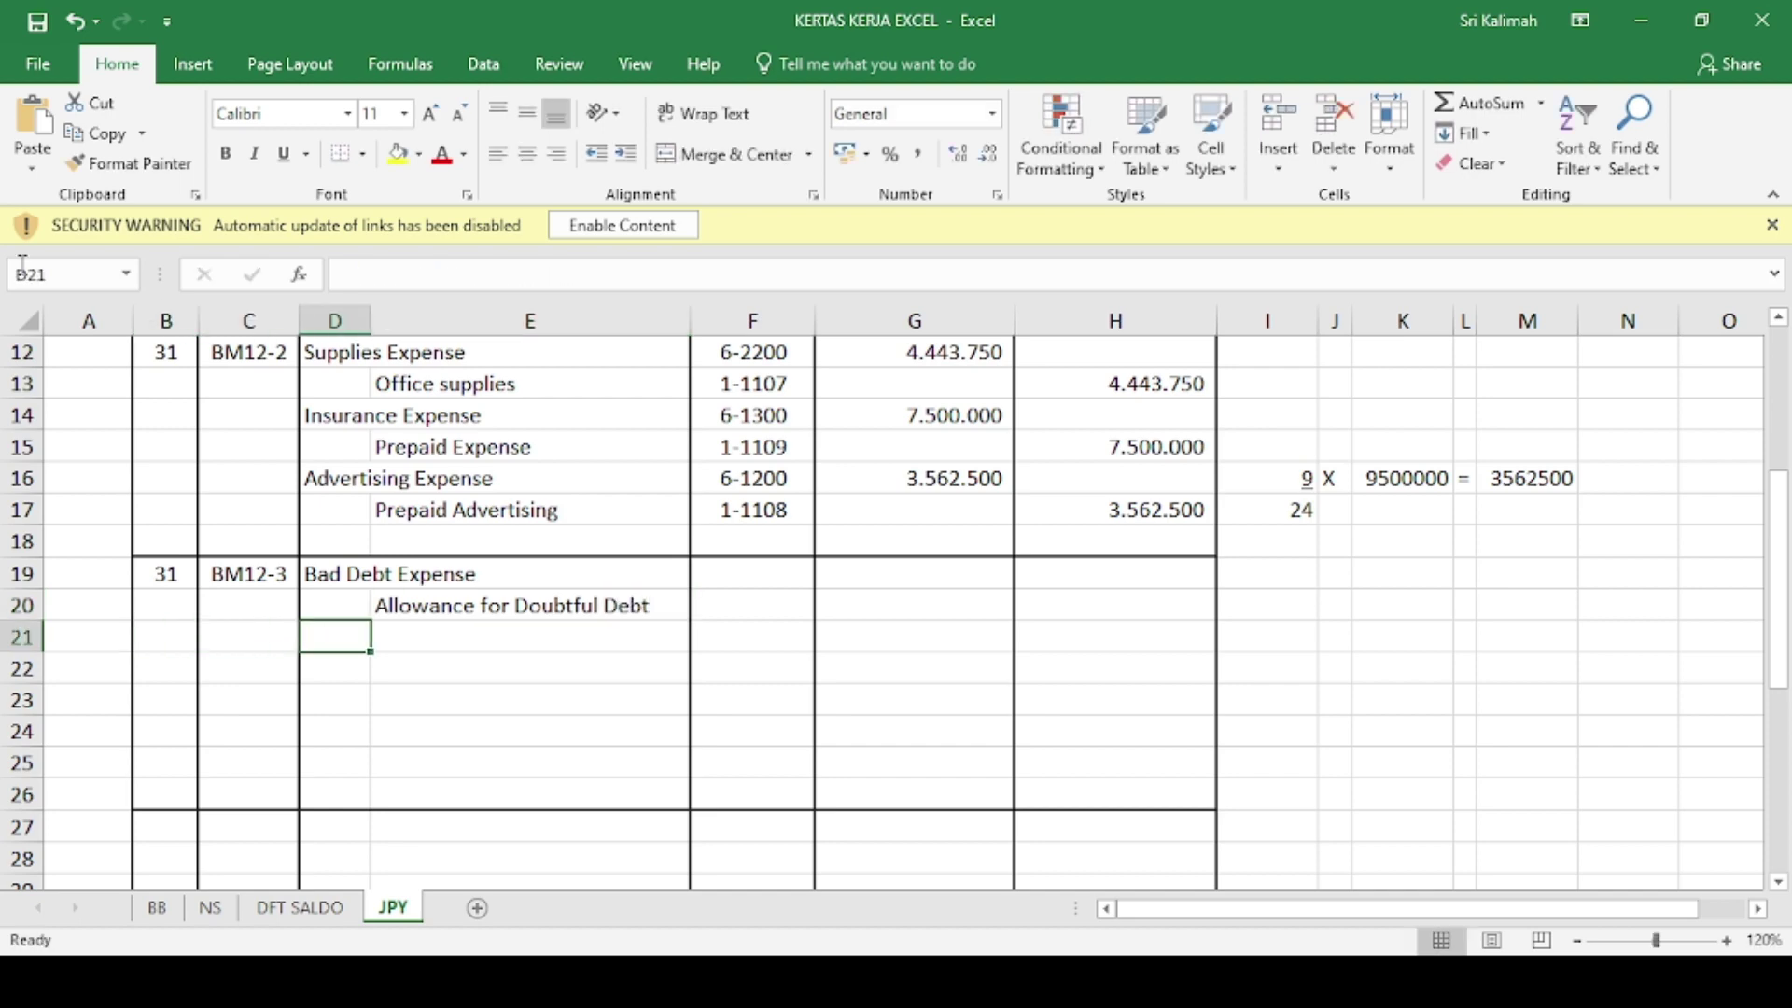
{"action": "key", "text": "Up"}
{"action": "key", "text": "Right"}
{"action": "key", "text": "Right"}
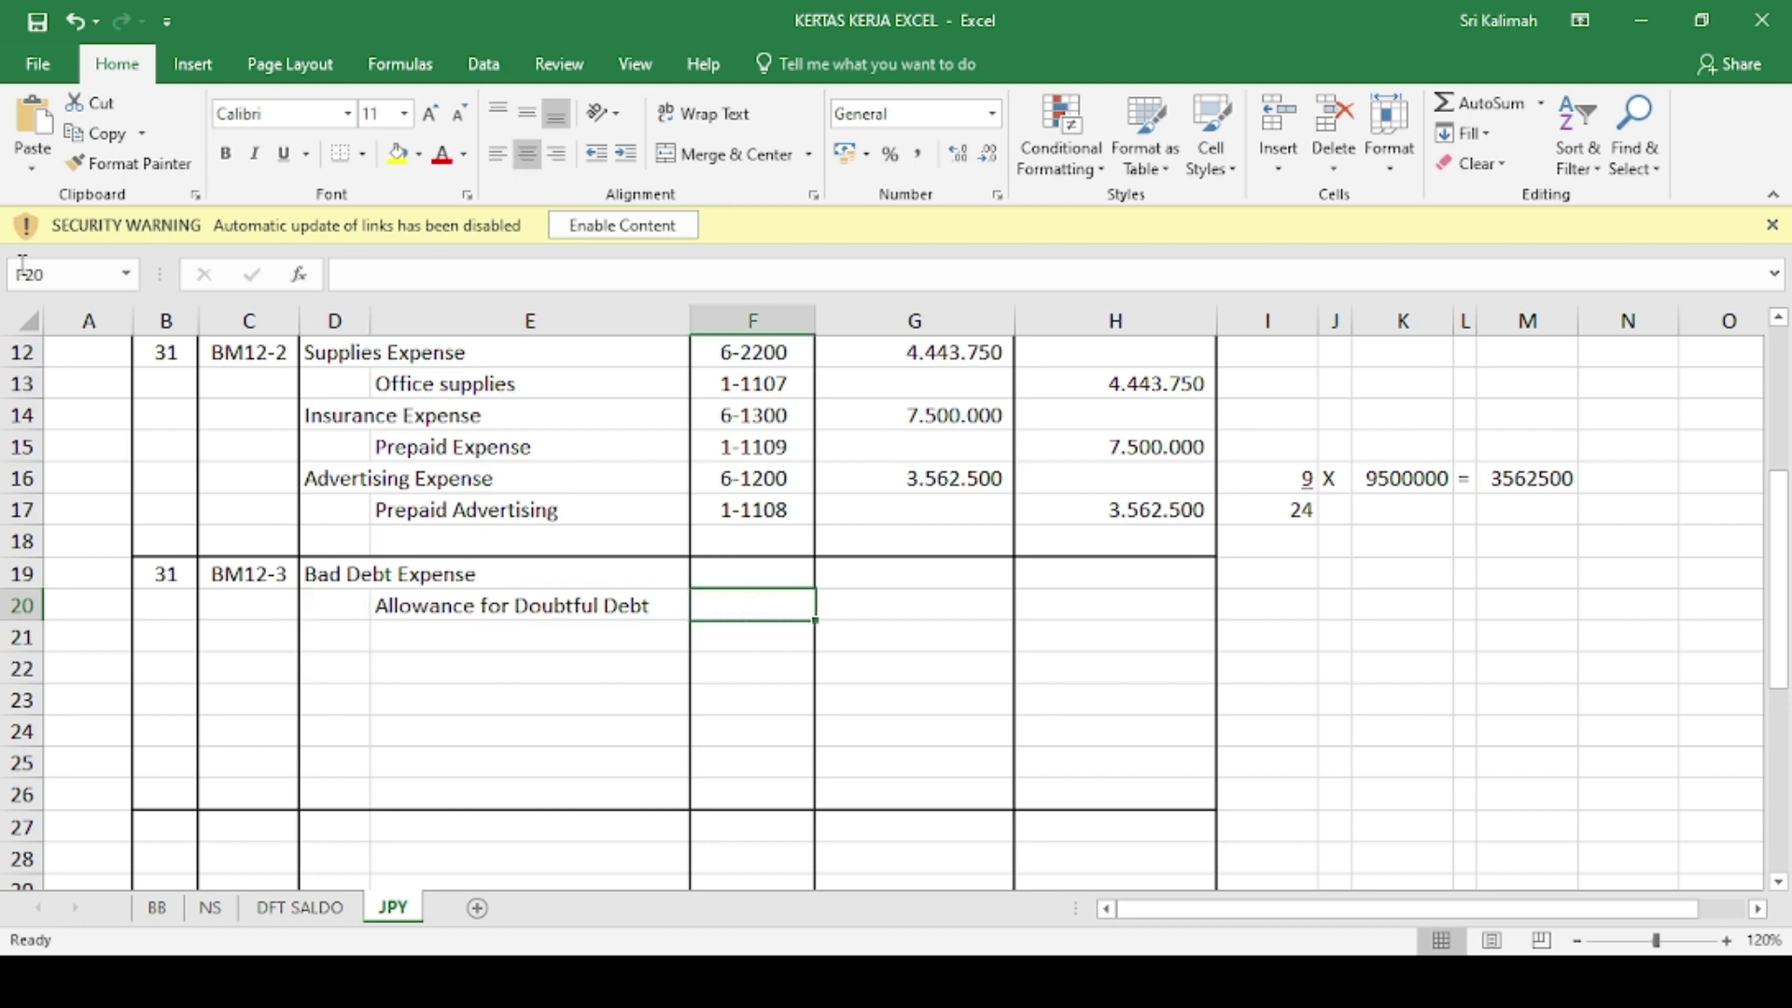
{"action": "key", "text": "Up"}
{"action": "type", "text": "6-1"}
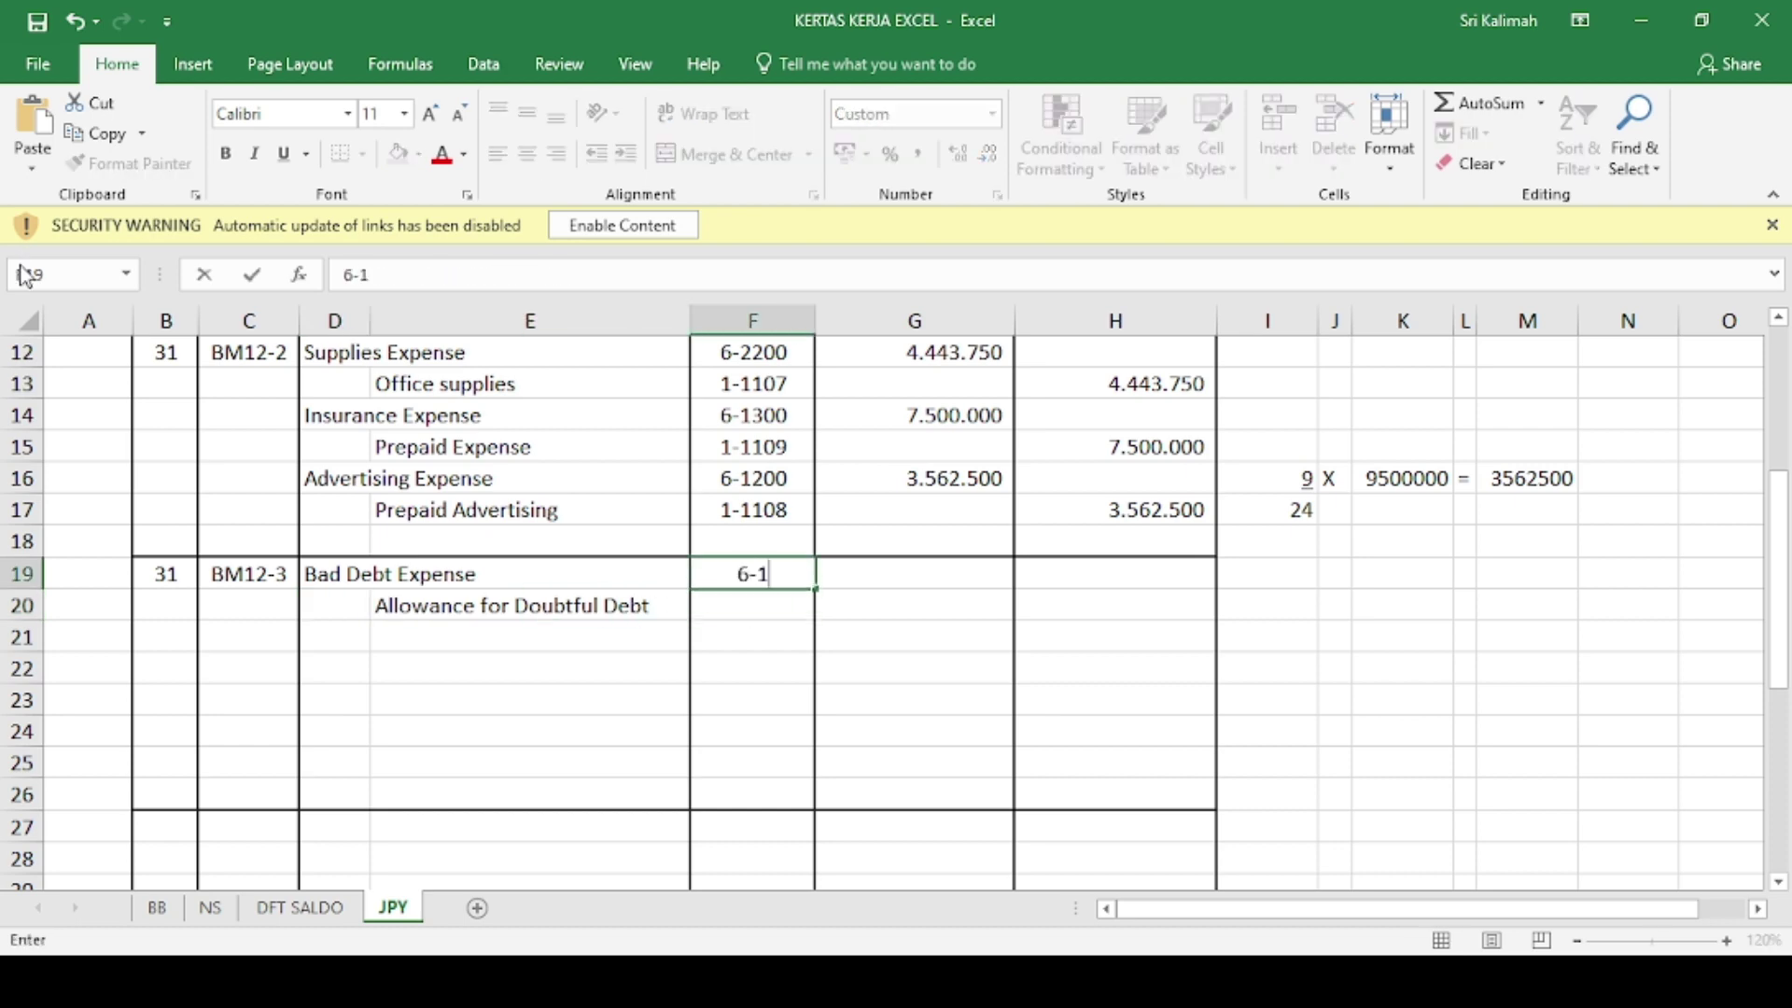
{"action": "type", "text": "500"}
{"action": "key", "text": "Return"}
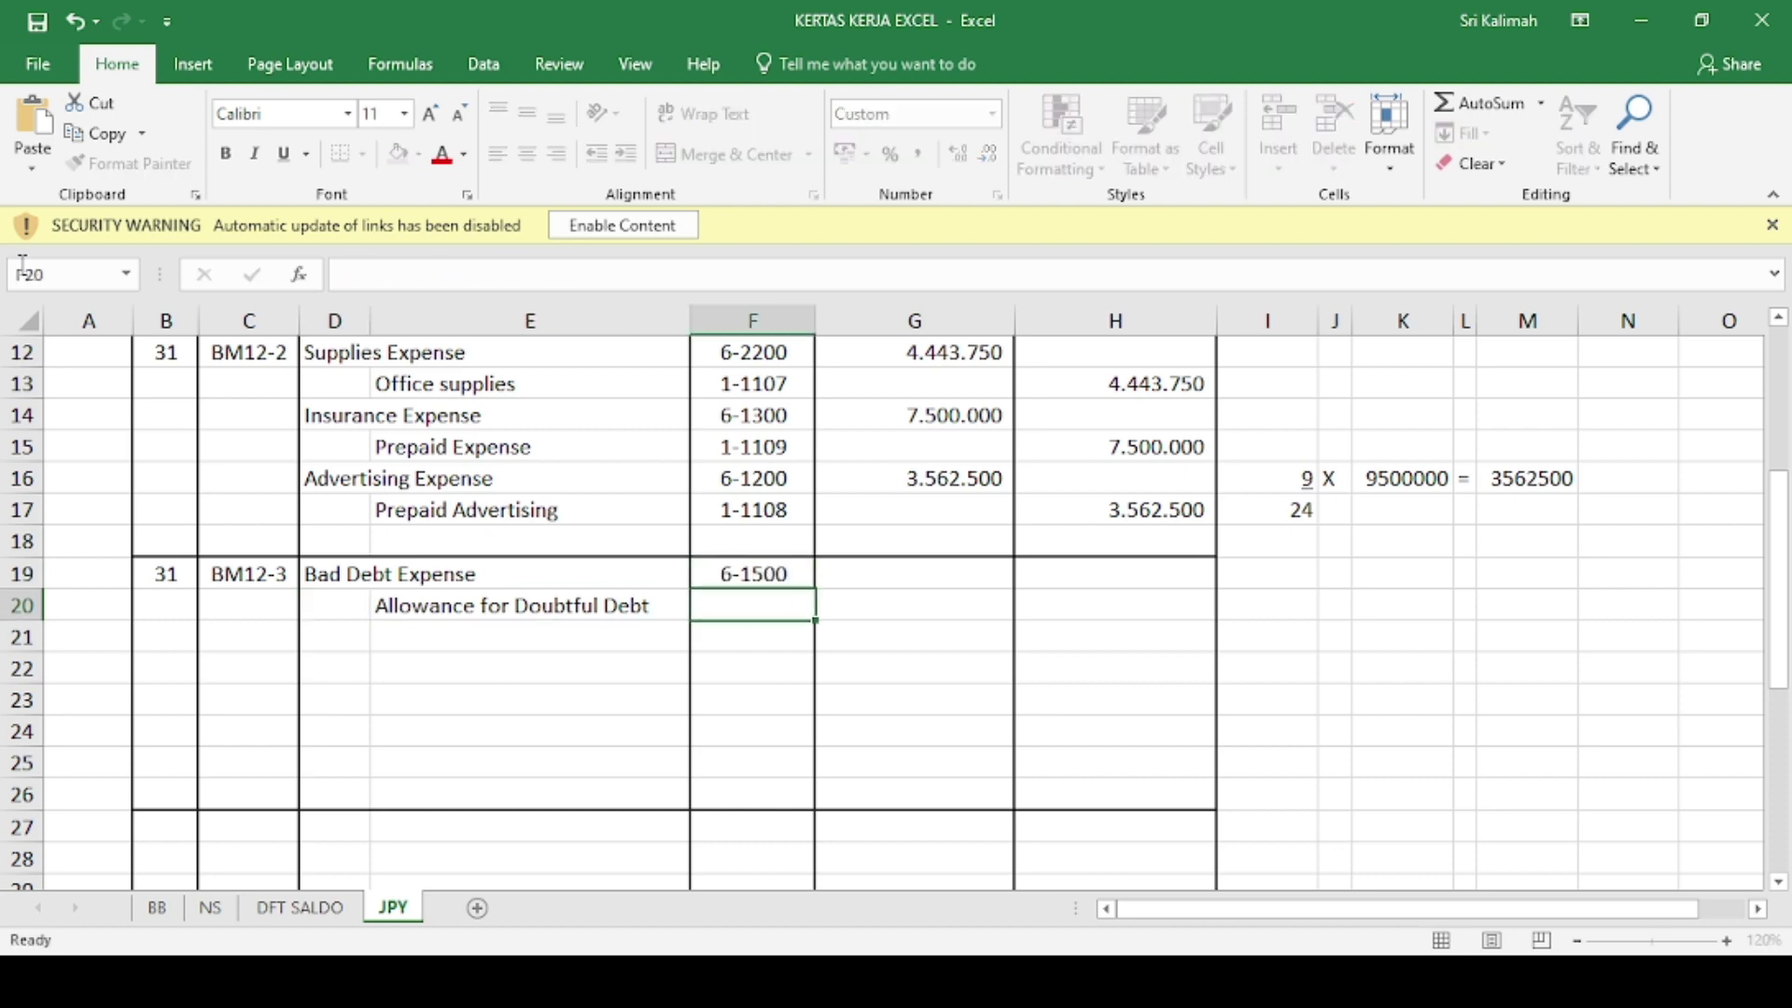
{"action": "type", "text": "1-1104"}
{"action": "key", "text": "Tab"}
- Enter the trade receivables balance 511775000 in N19, beside the journal table
{"action": "key", "text": "Up"}
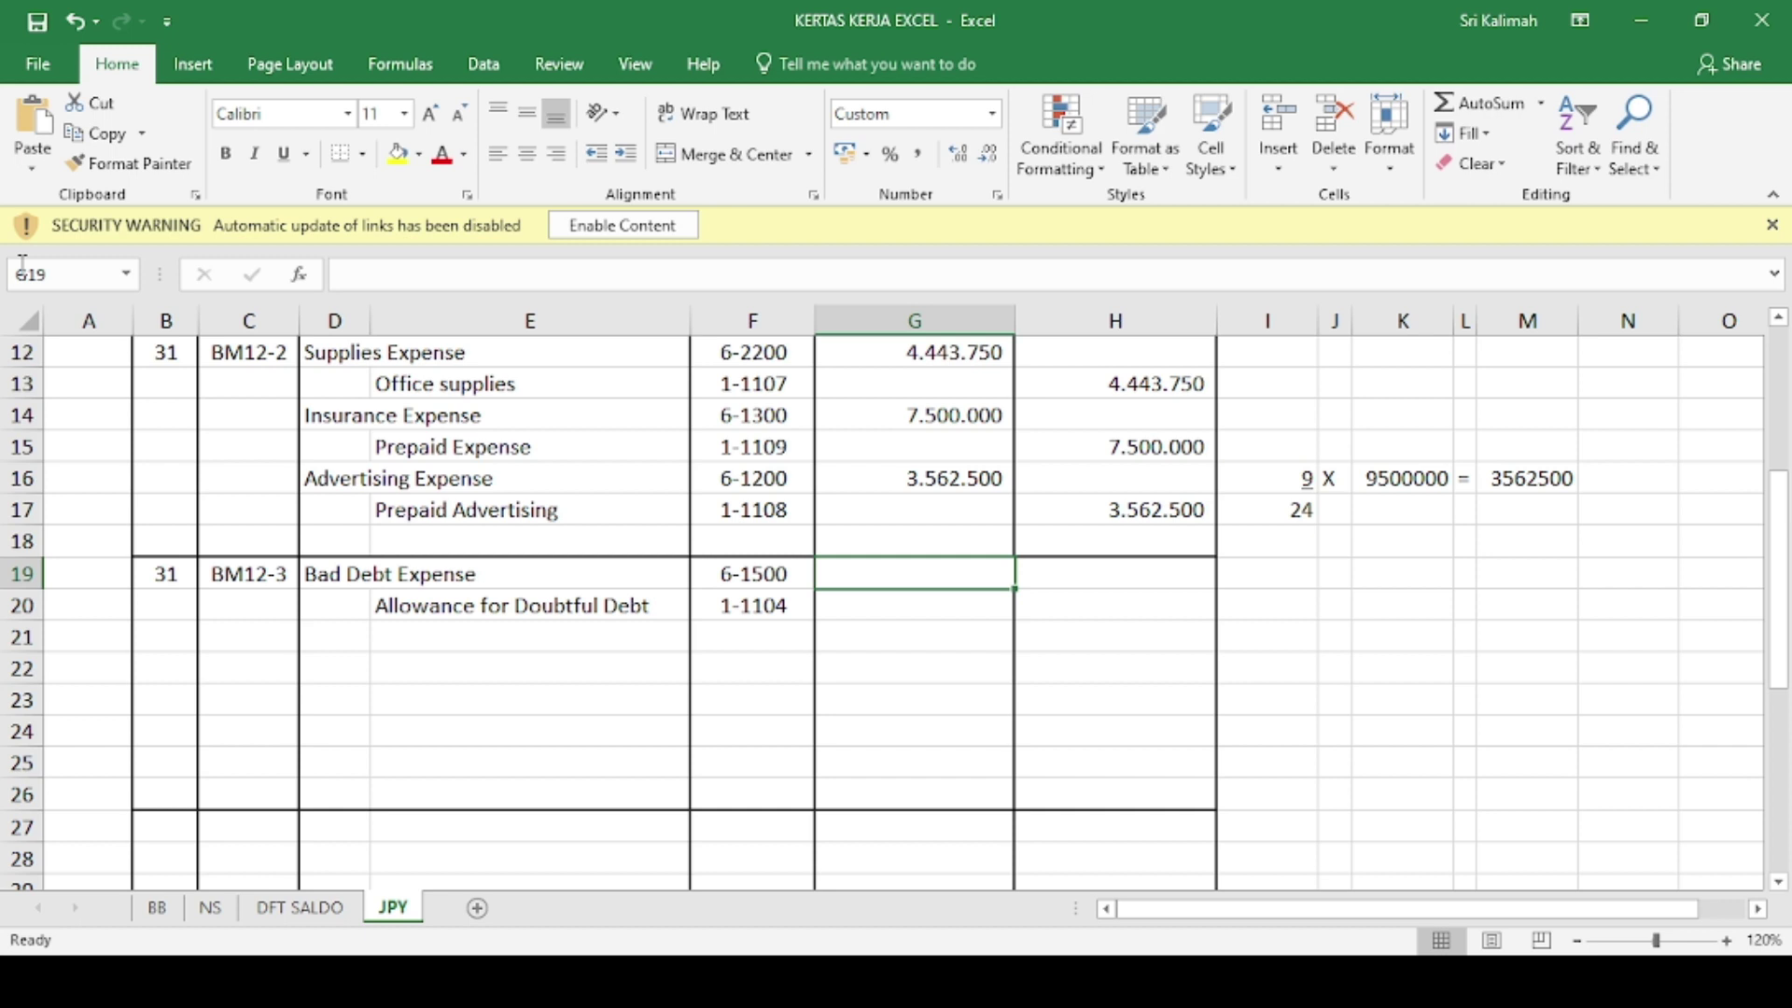
{"action": "key", "text": "Right"}
{"action": "key", "text": "Right"}
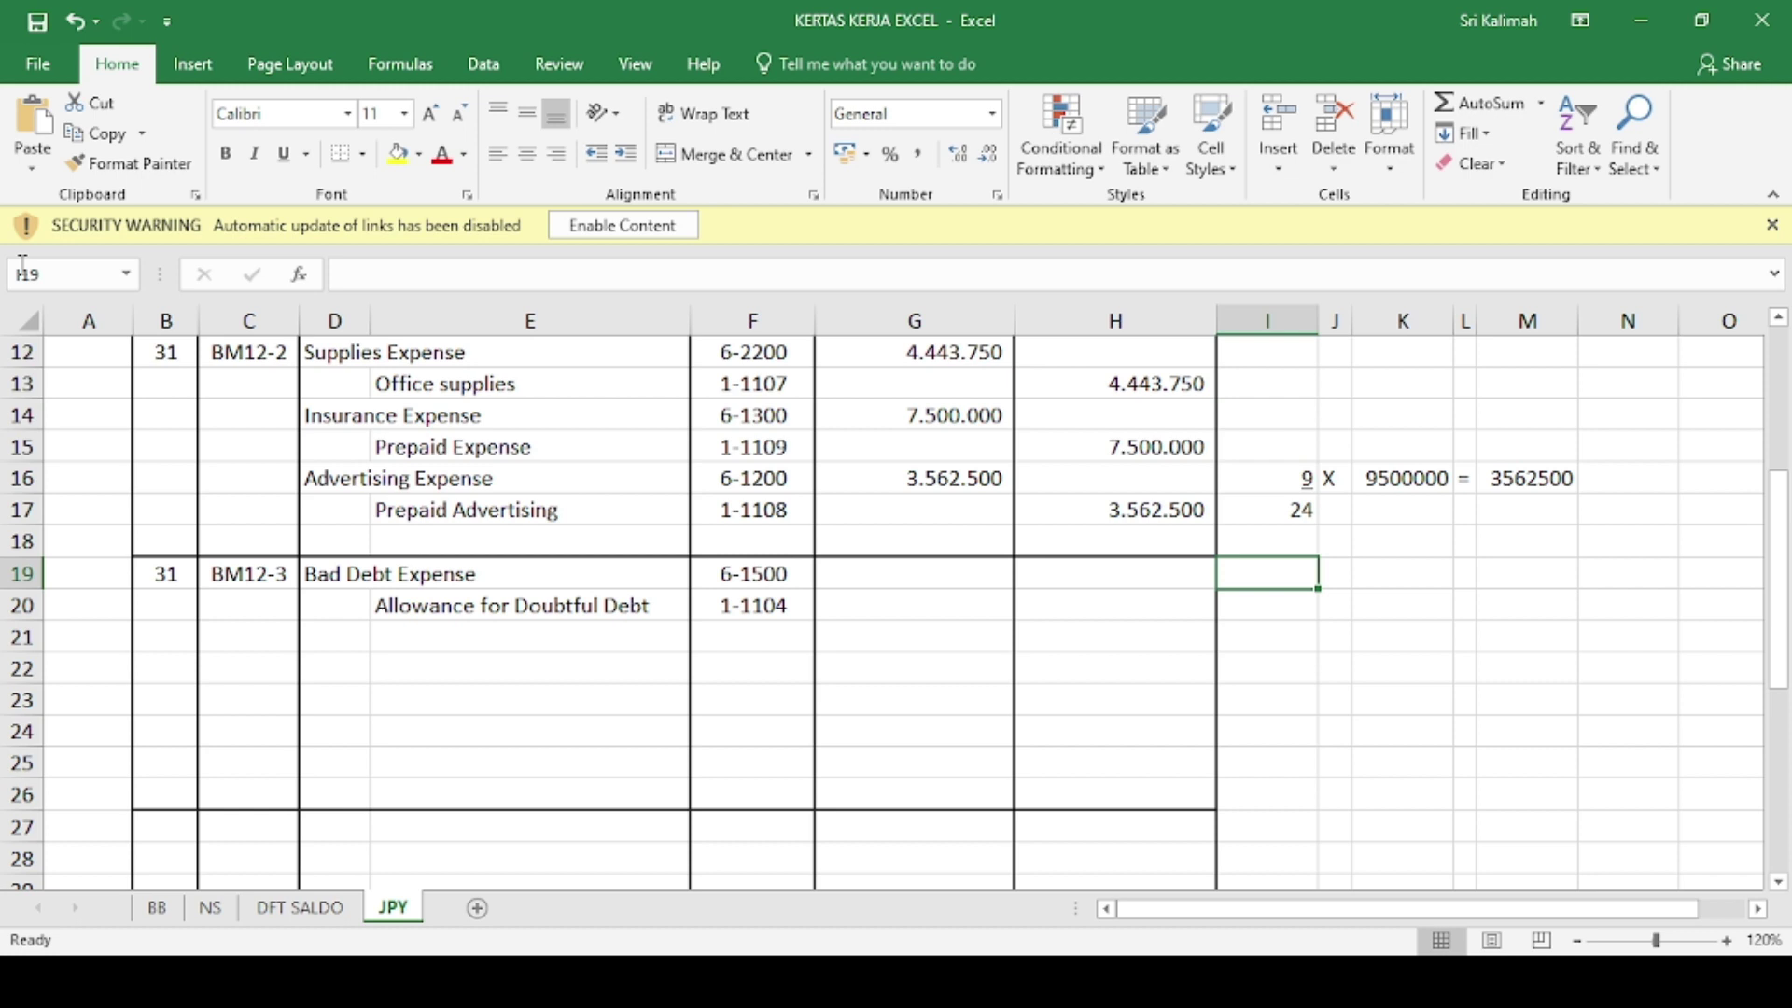
{"action": "key", "text": "Right"}
{"action": "key", "text": "Right"}
{"action": "key", "text": "Right"}
{"action": "key", "text": "Right"}
{"action": "key", "text": "Right"}
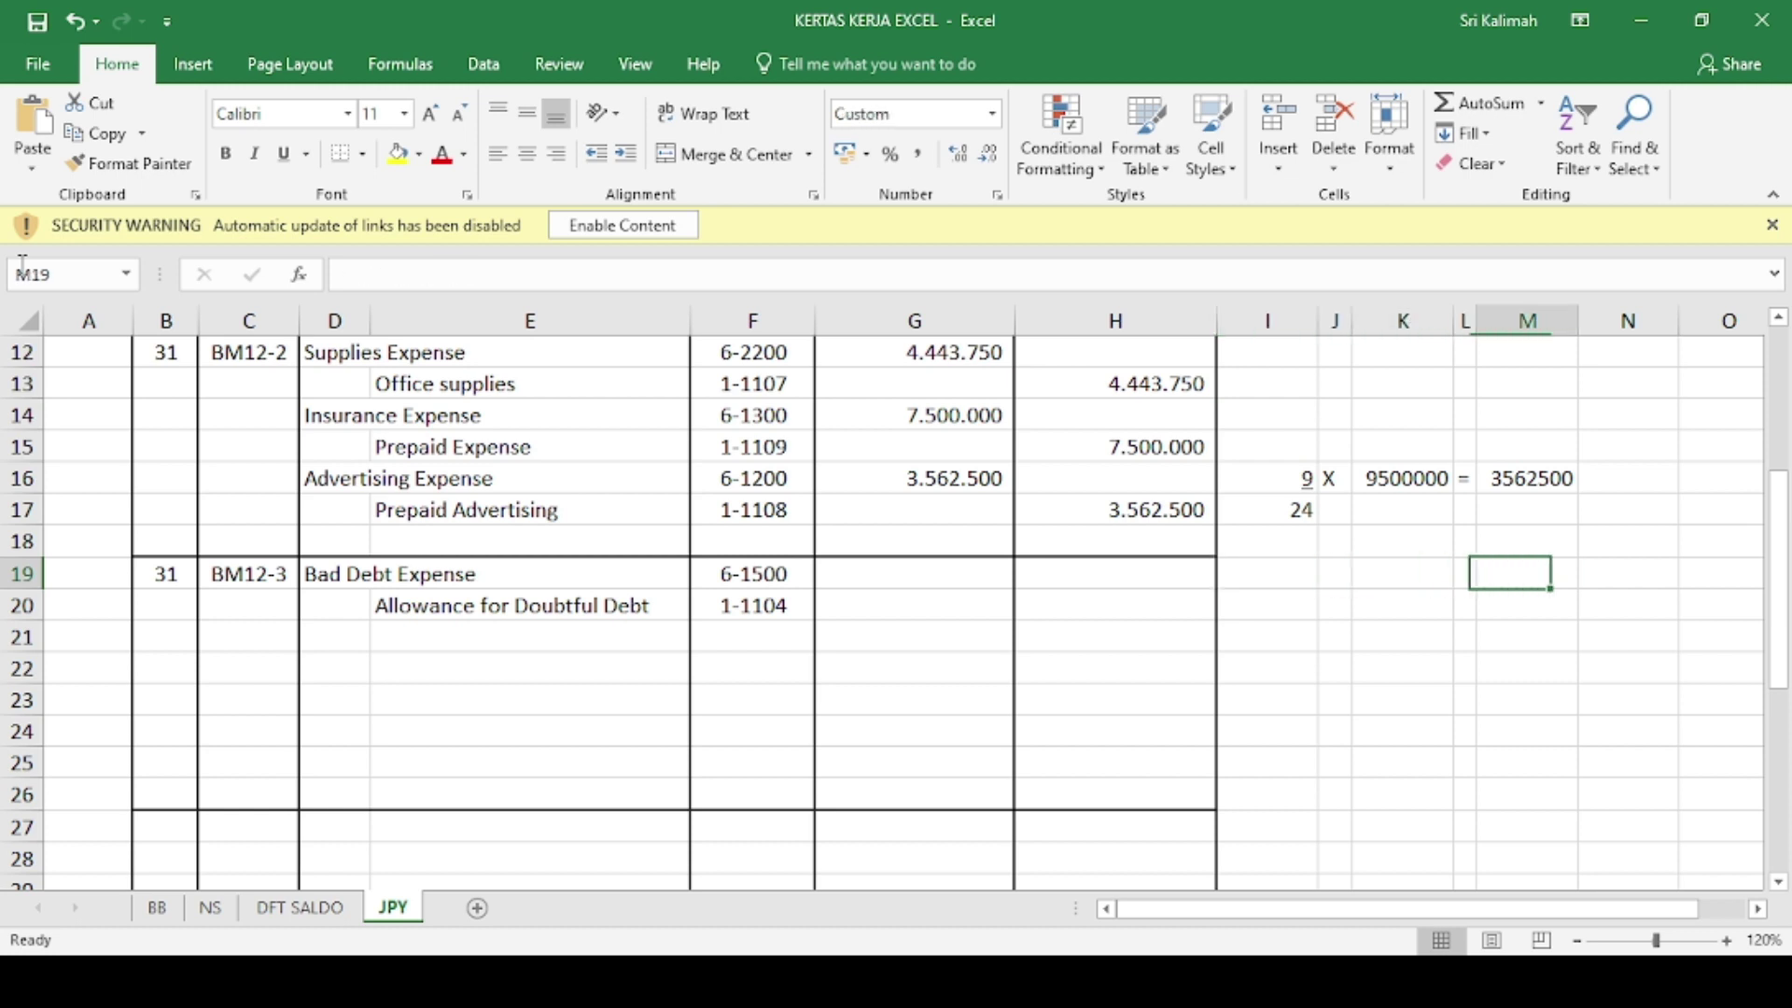
{"action": "type", "text": "511"}
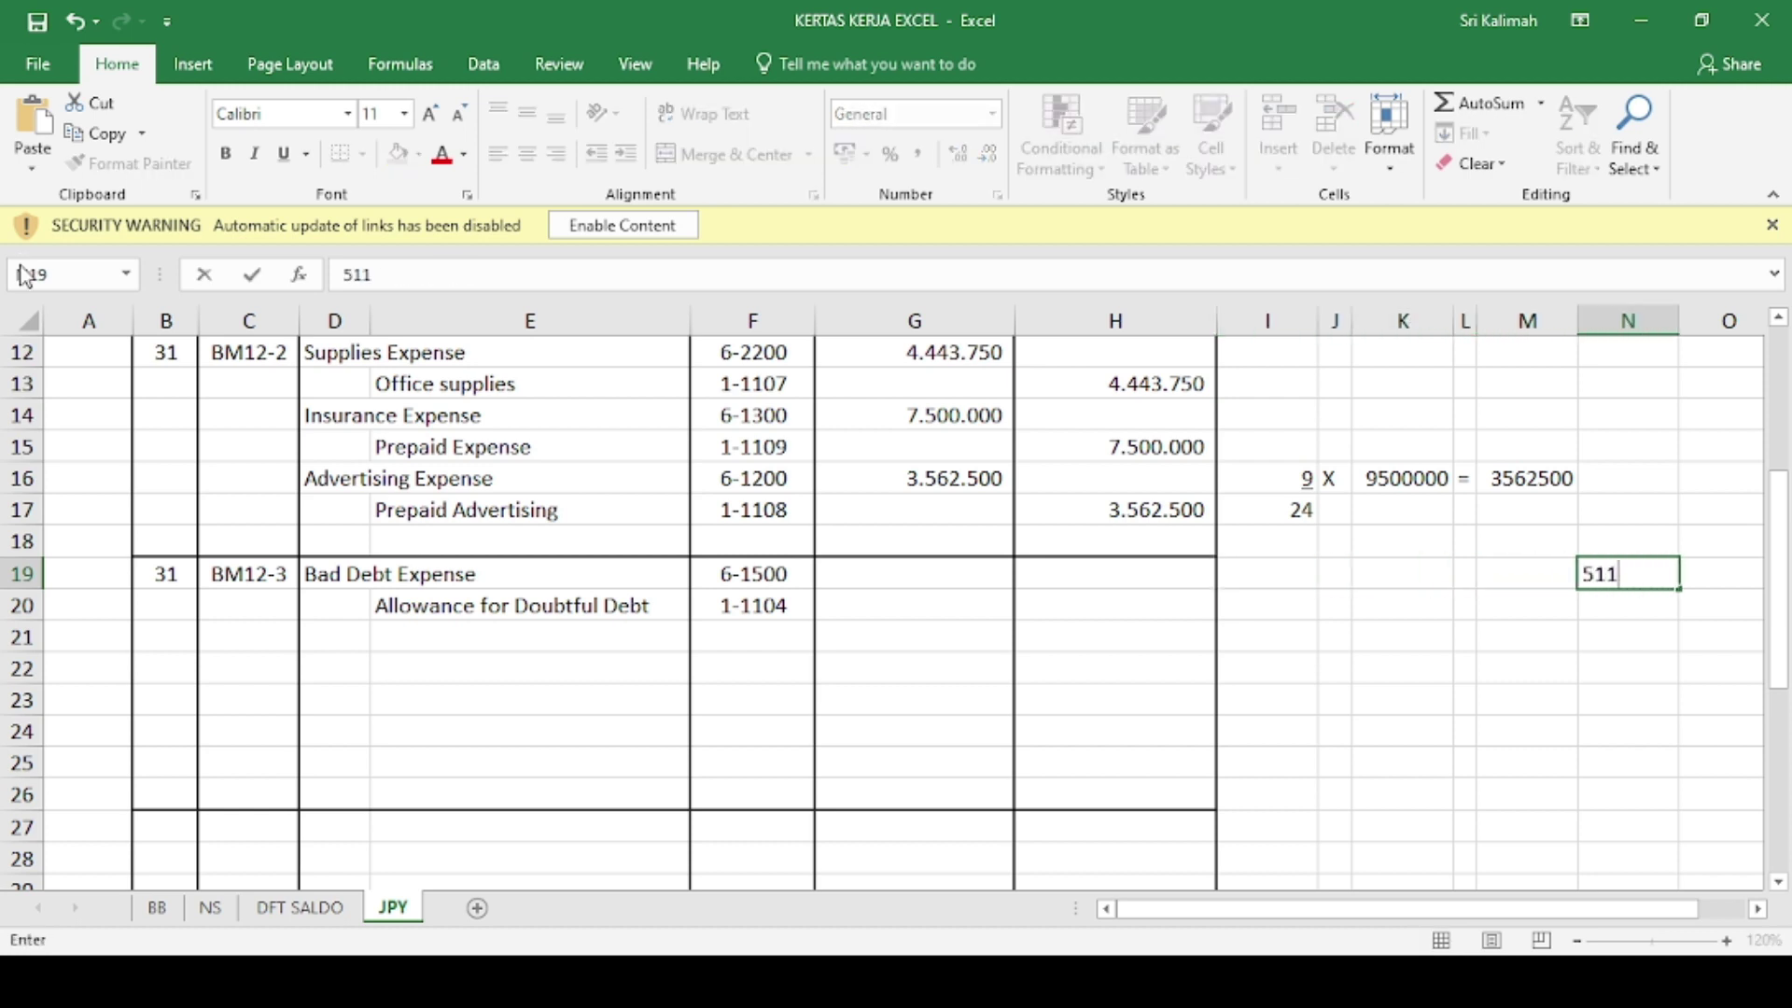
{"action": "type", "text": "775000"}
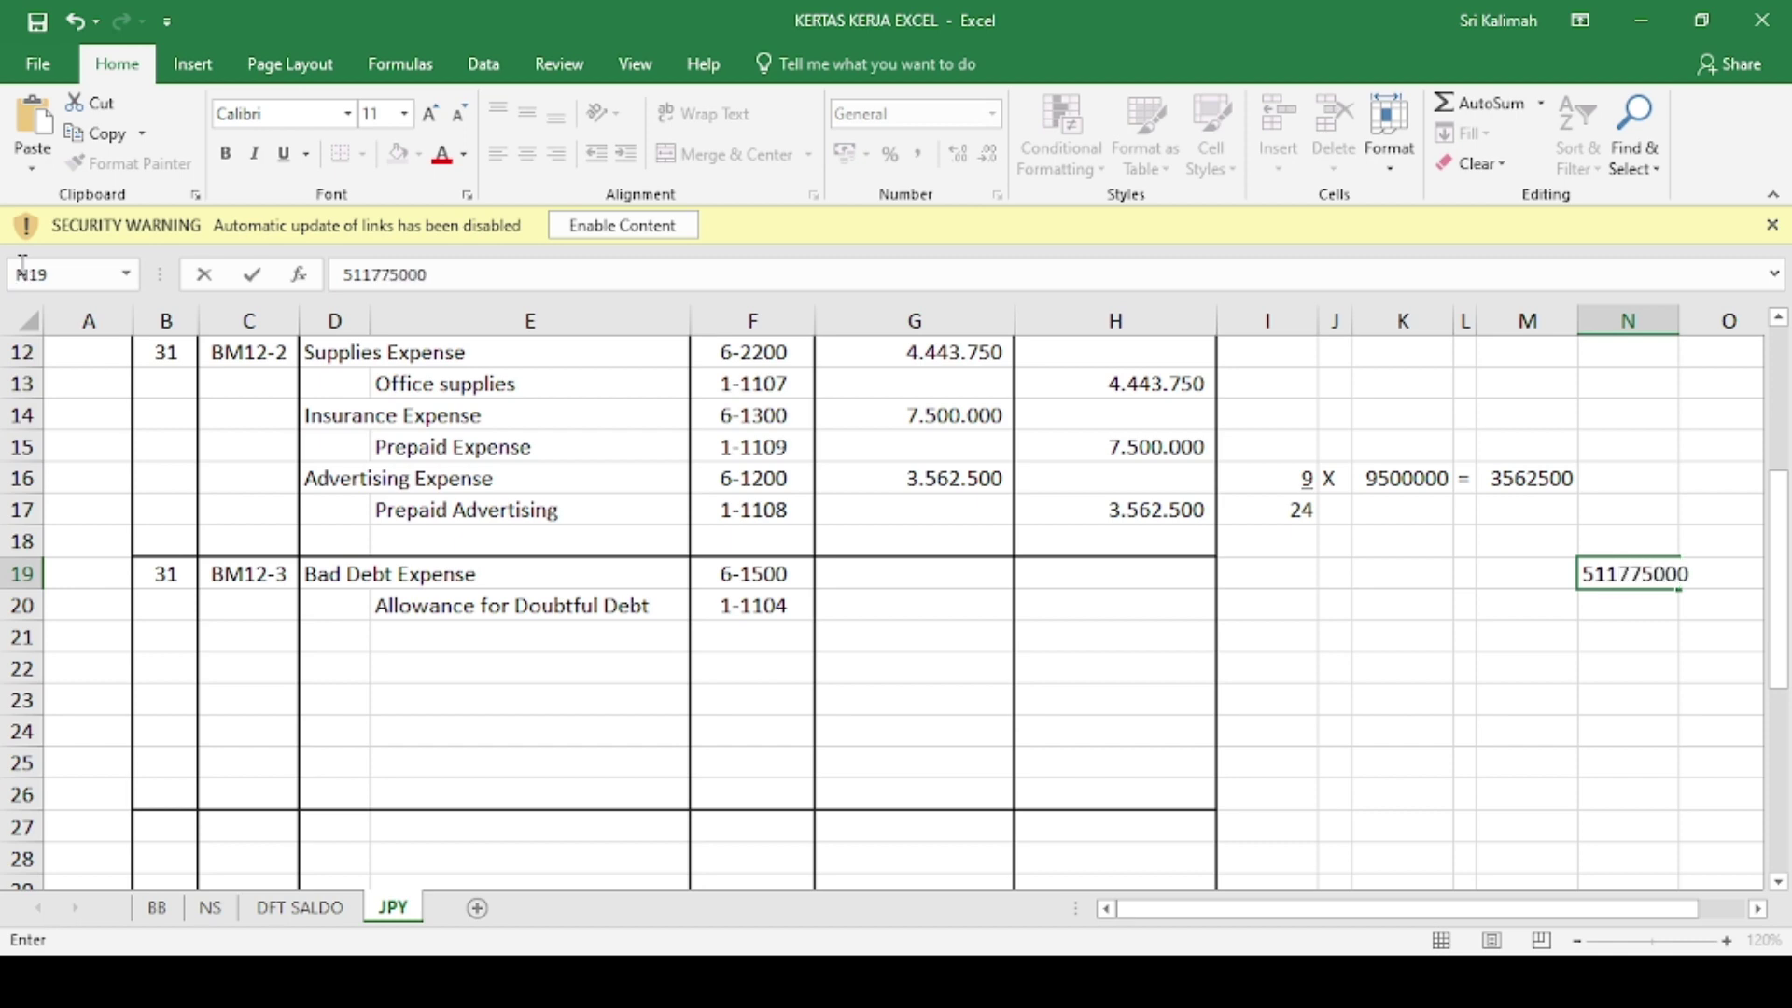
{"action": "key", "text": "Return"}
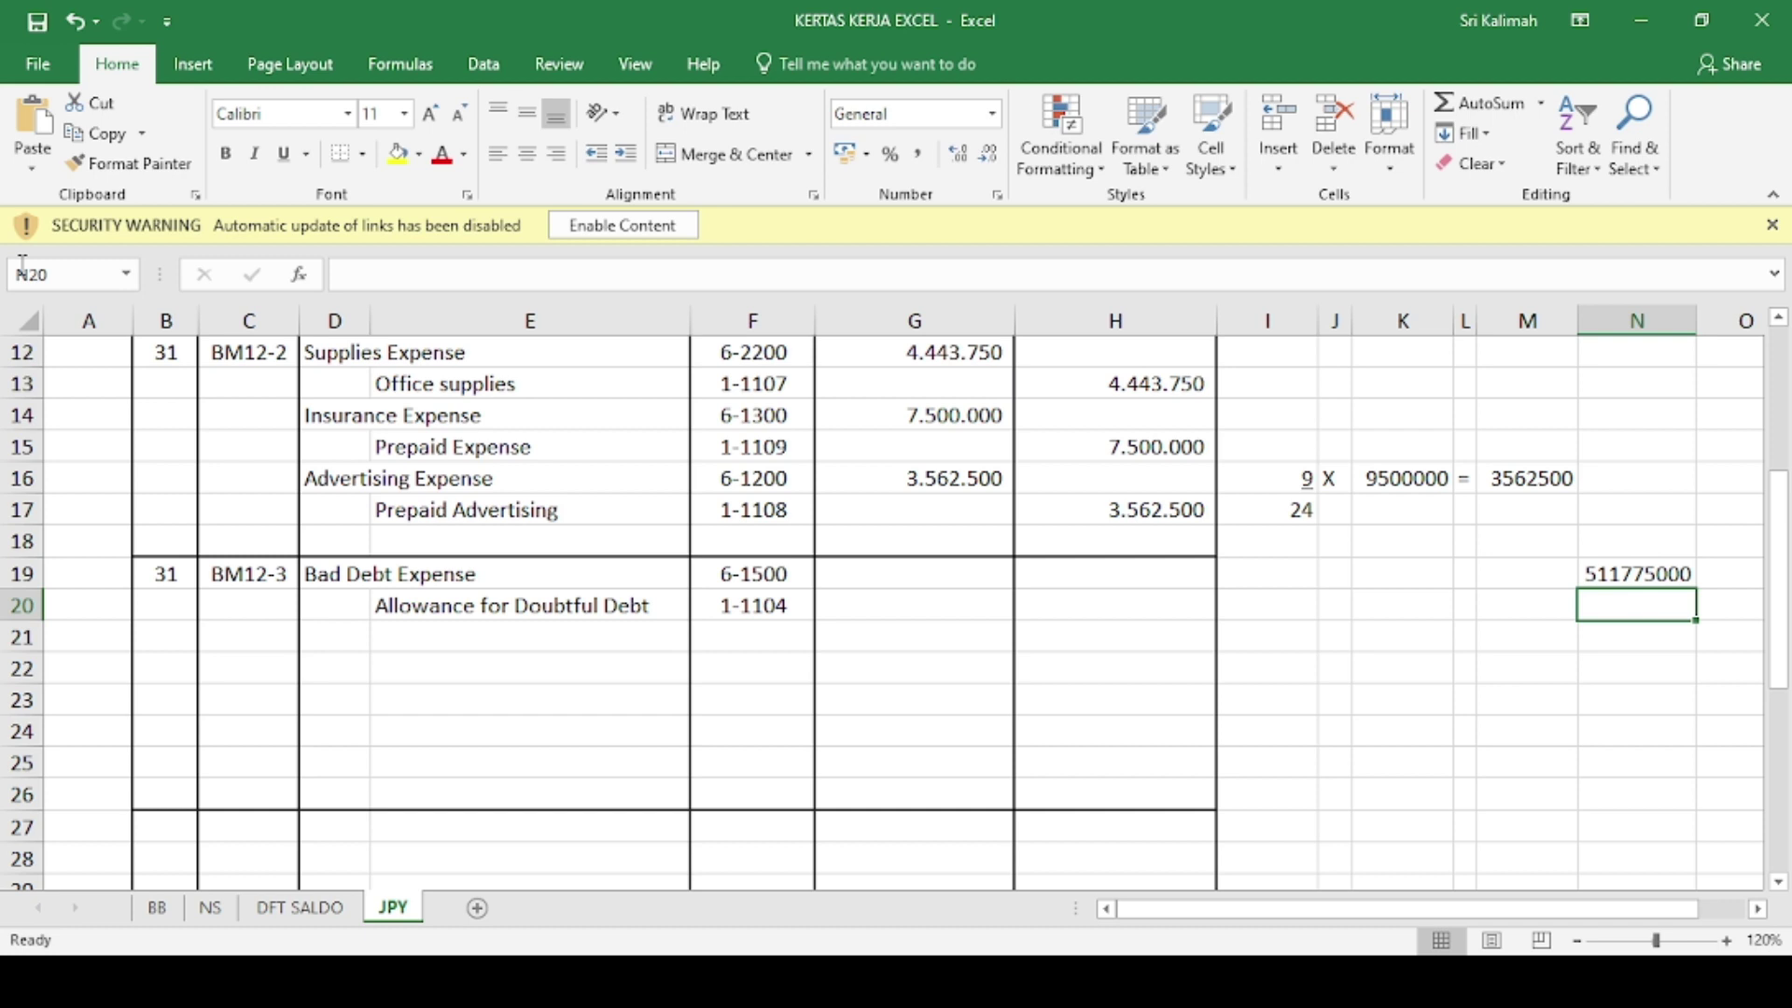
- Calculate 2% of N19 with a formula in N20, and apply the comma number style to column N
{"action": "type", "text": "="}
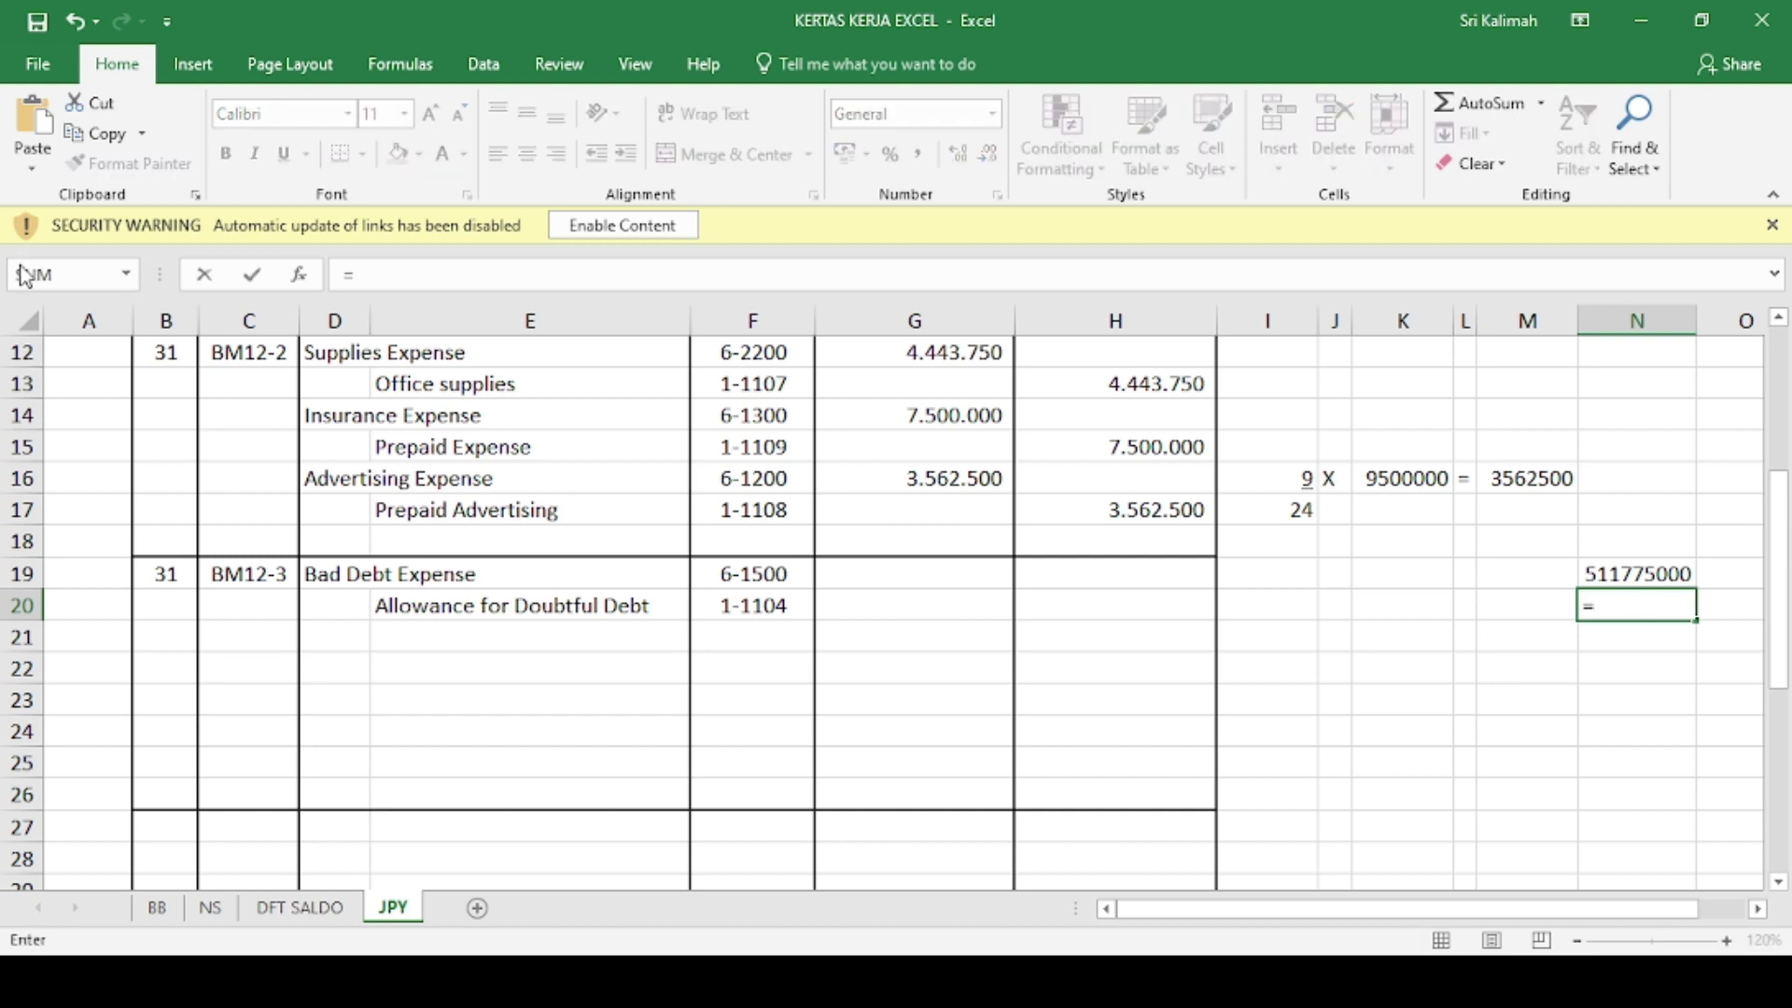
{"action": "key", "text": "Up"}
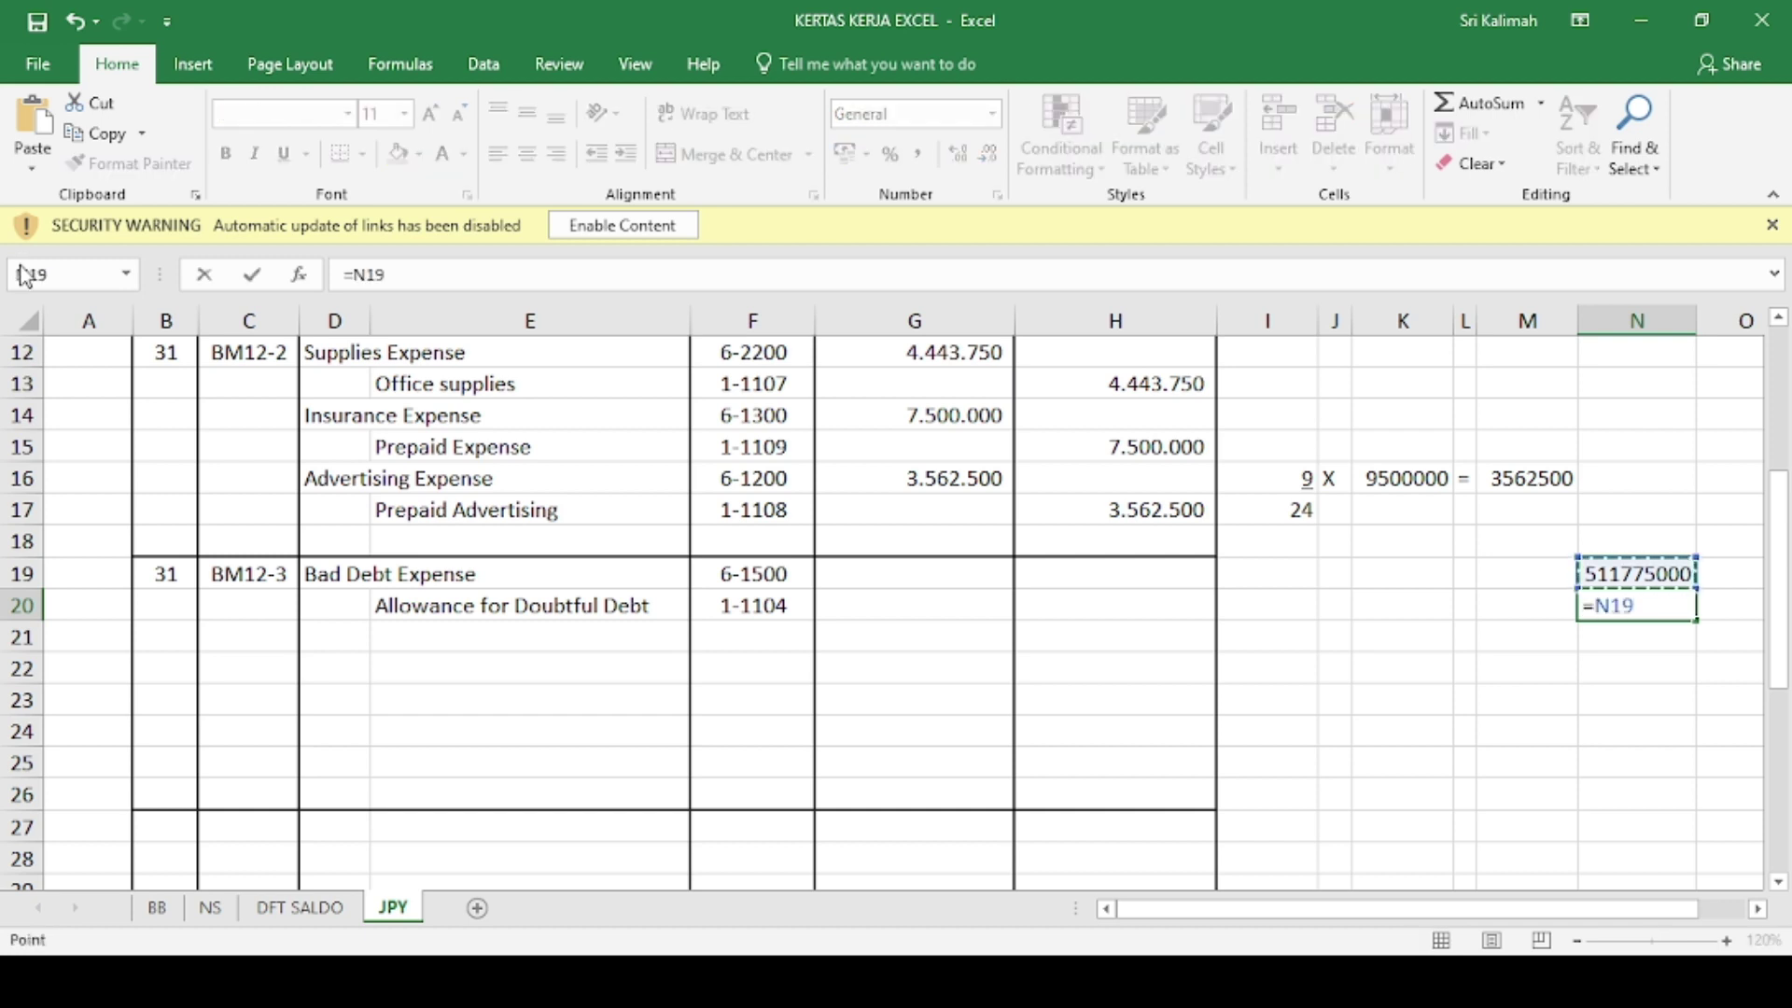
{"action": "type", "text": "*2%"}
{"action": "key", "text": "Return"}
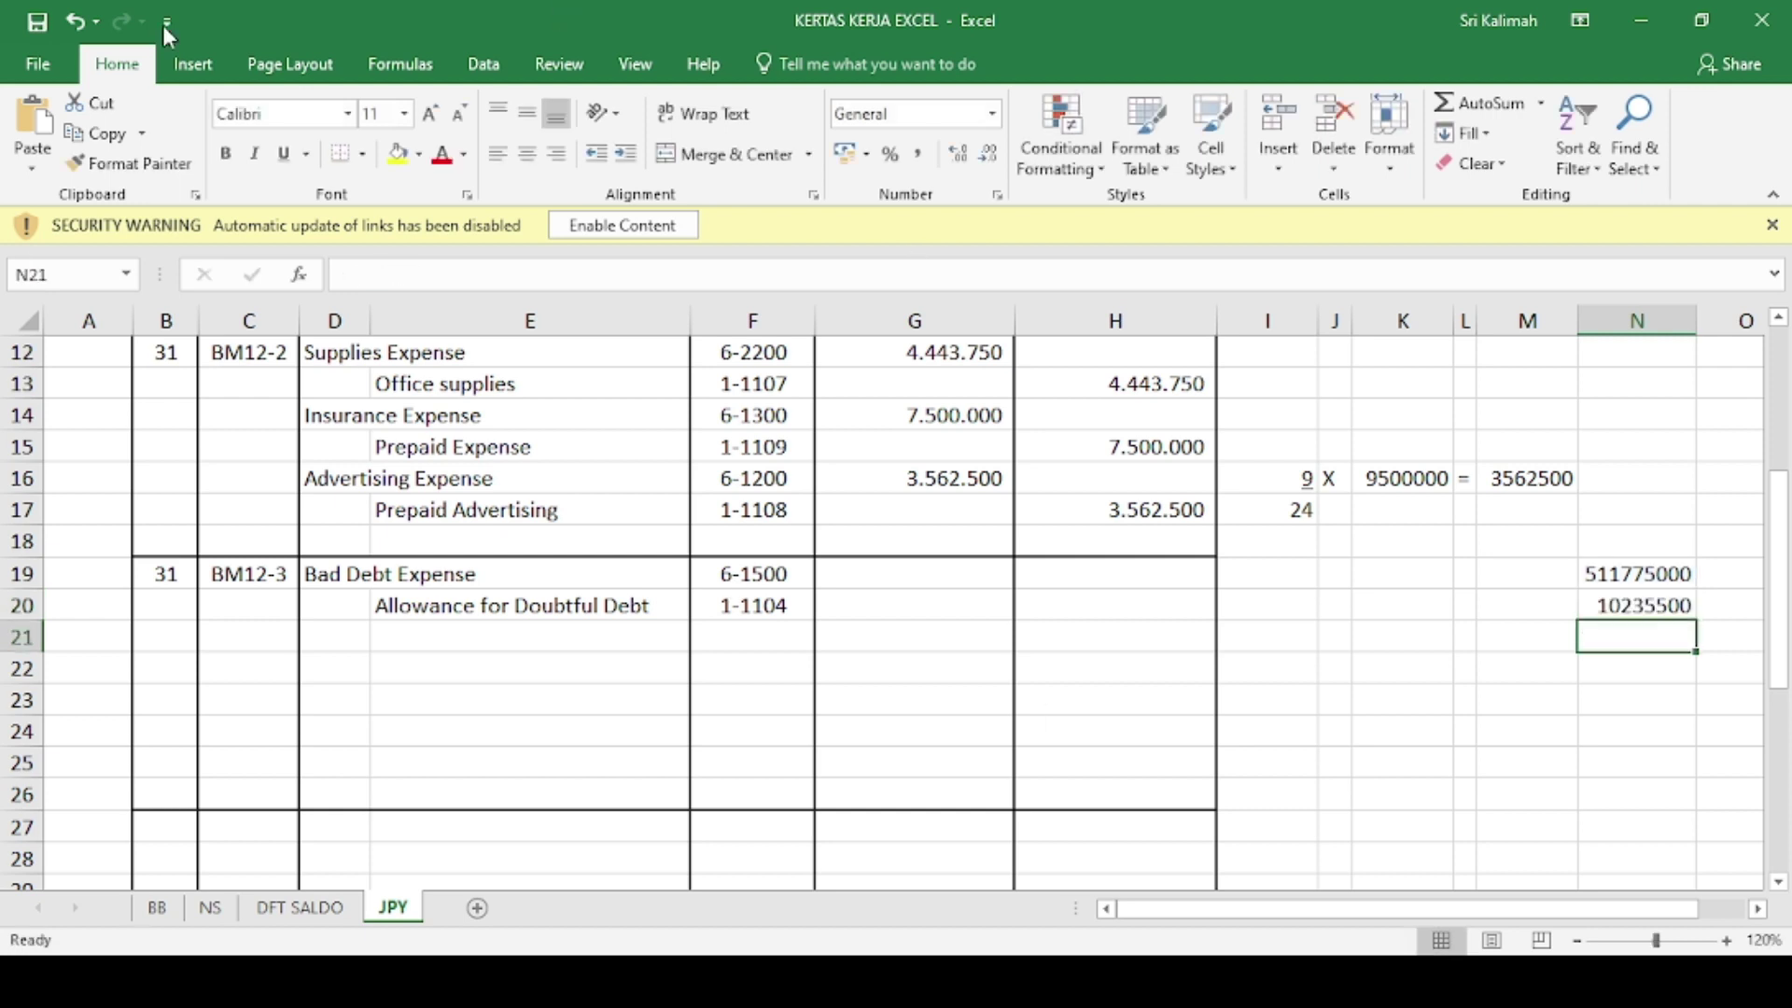
{"action": "left_click", "coordinate": [1686, 322]}
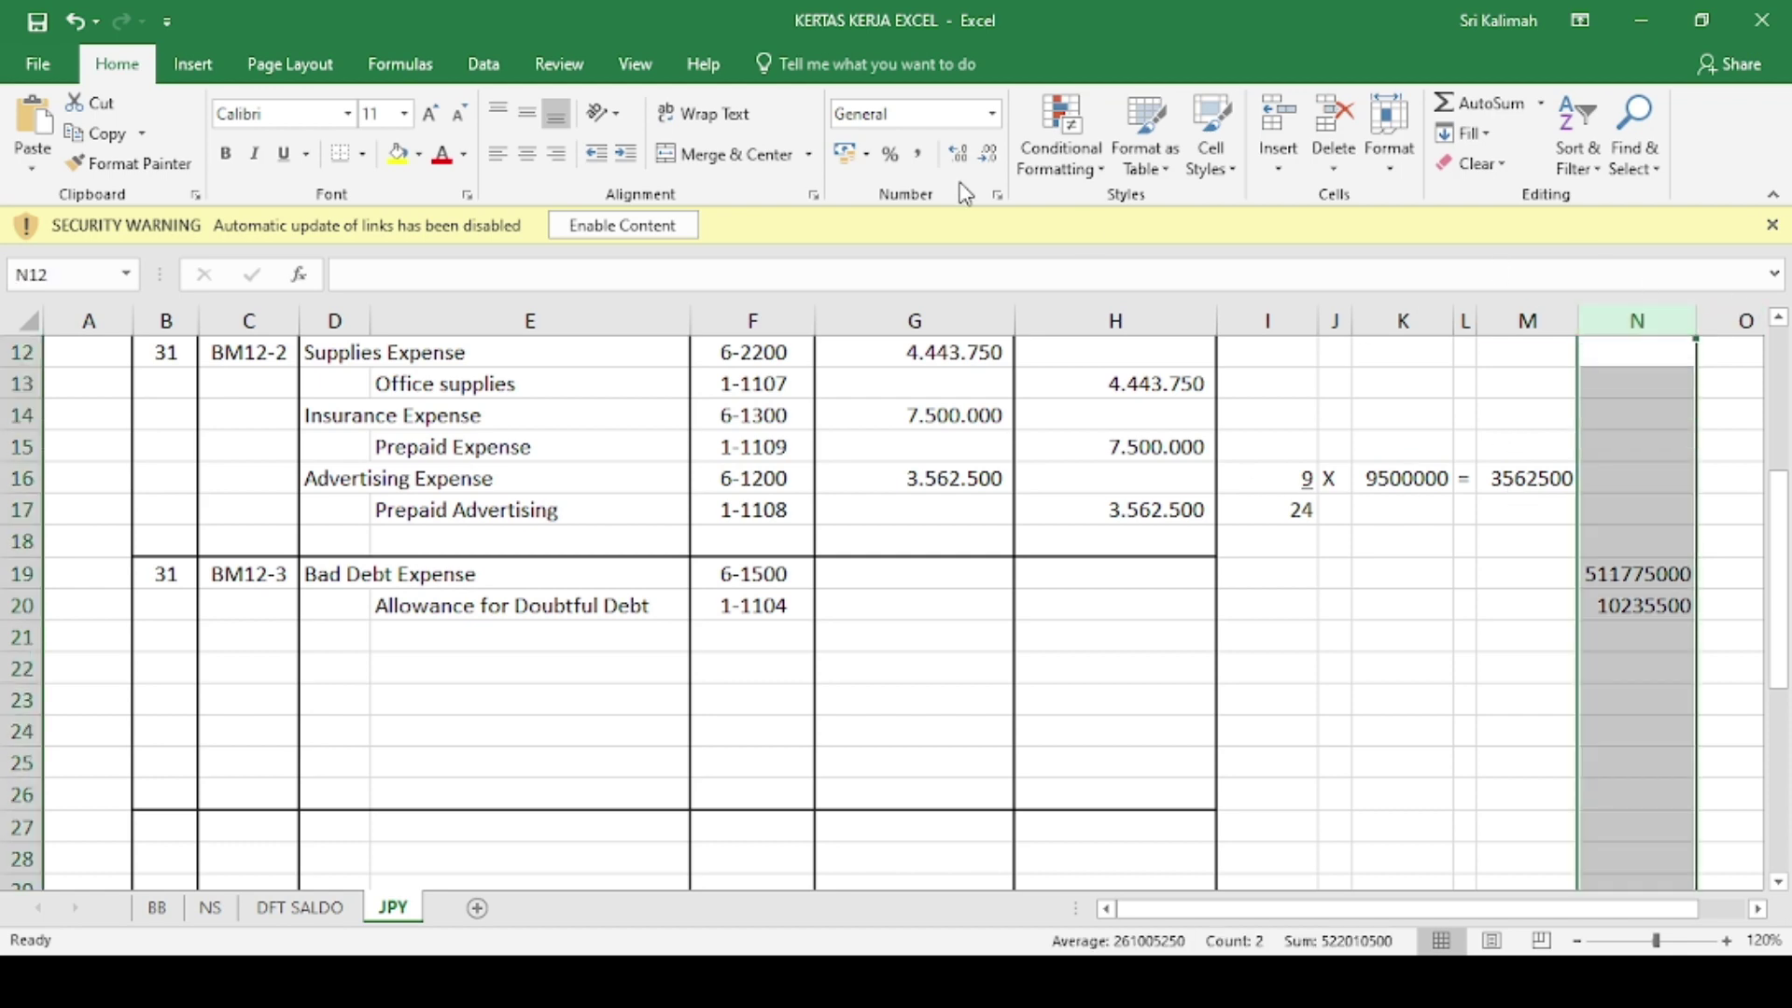
{"action": "left_click", "coordinate": [923, 156]}
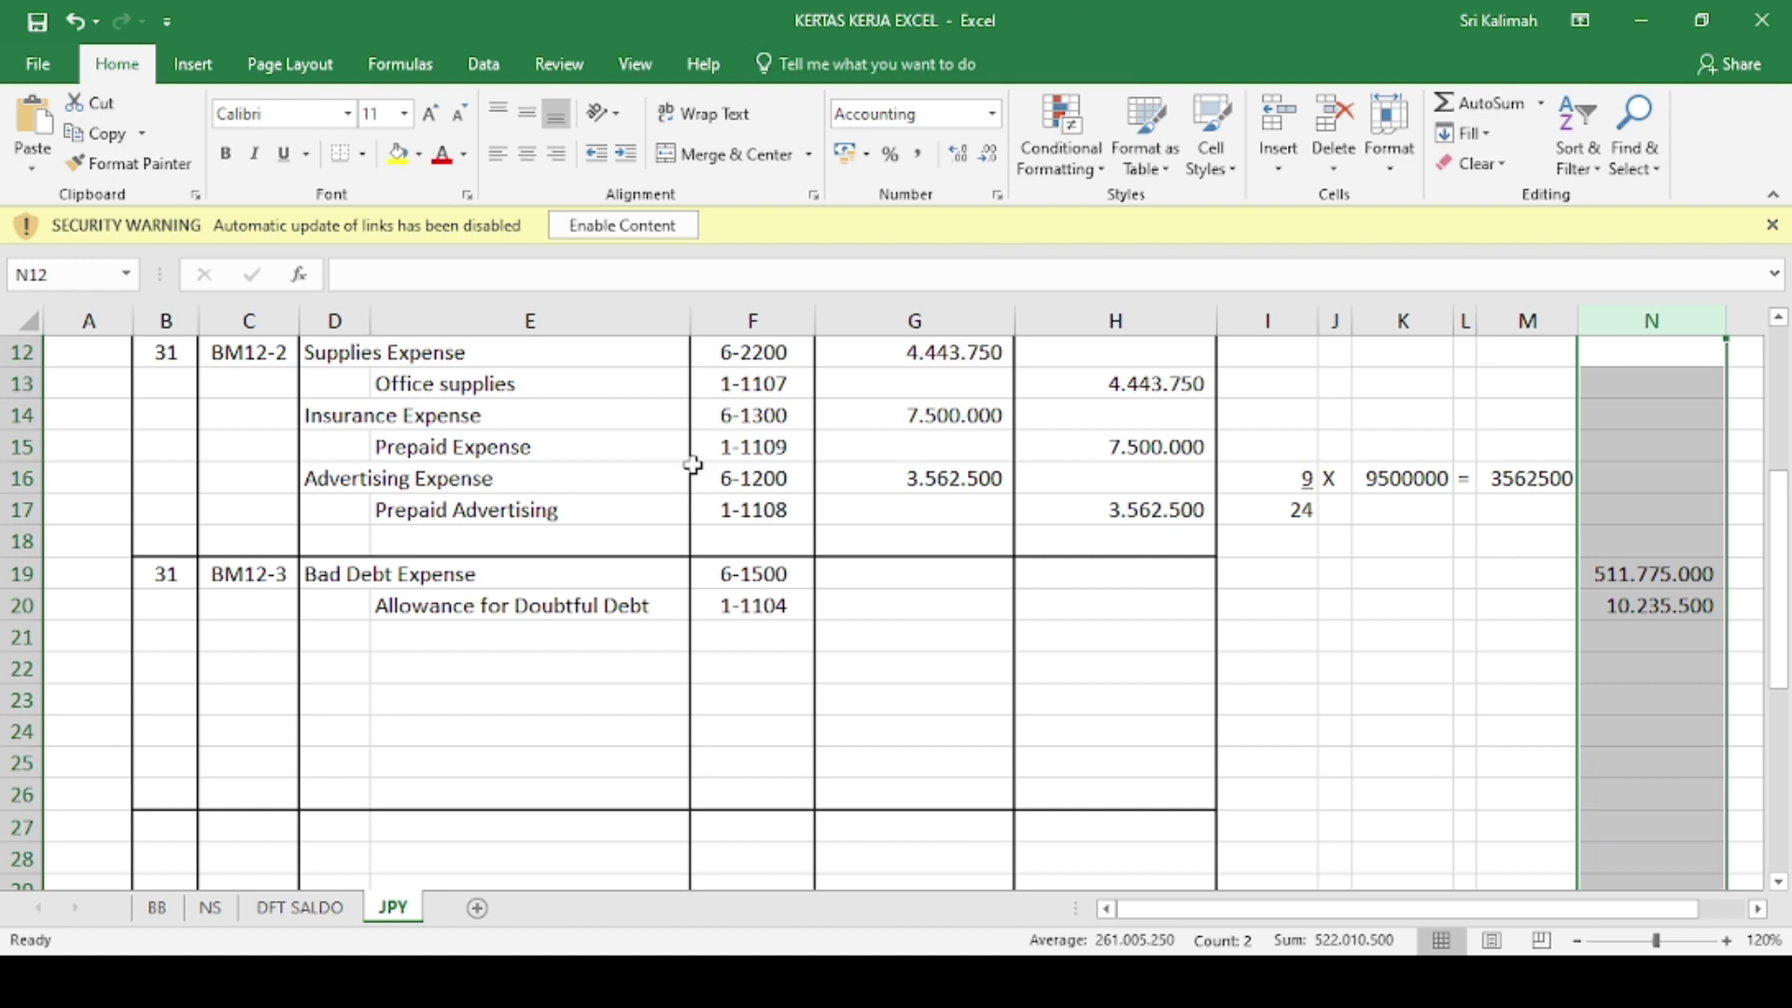
- Enter -1268500 in N21, below the 2% allowance calculation
{"action": "left_click", "coordinate": [1653, 635]}
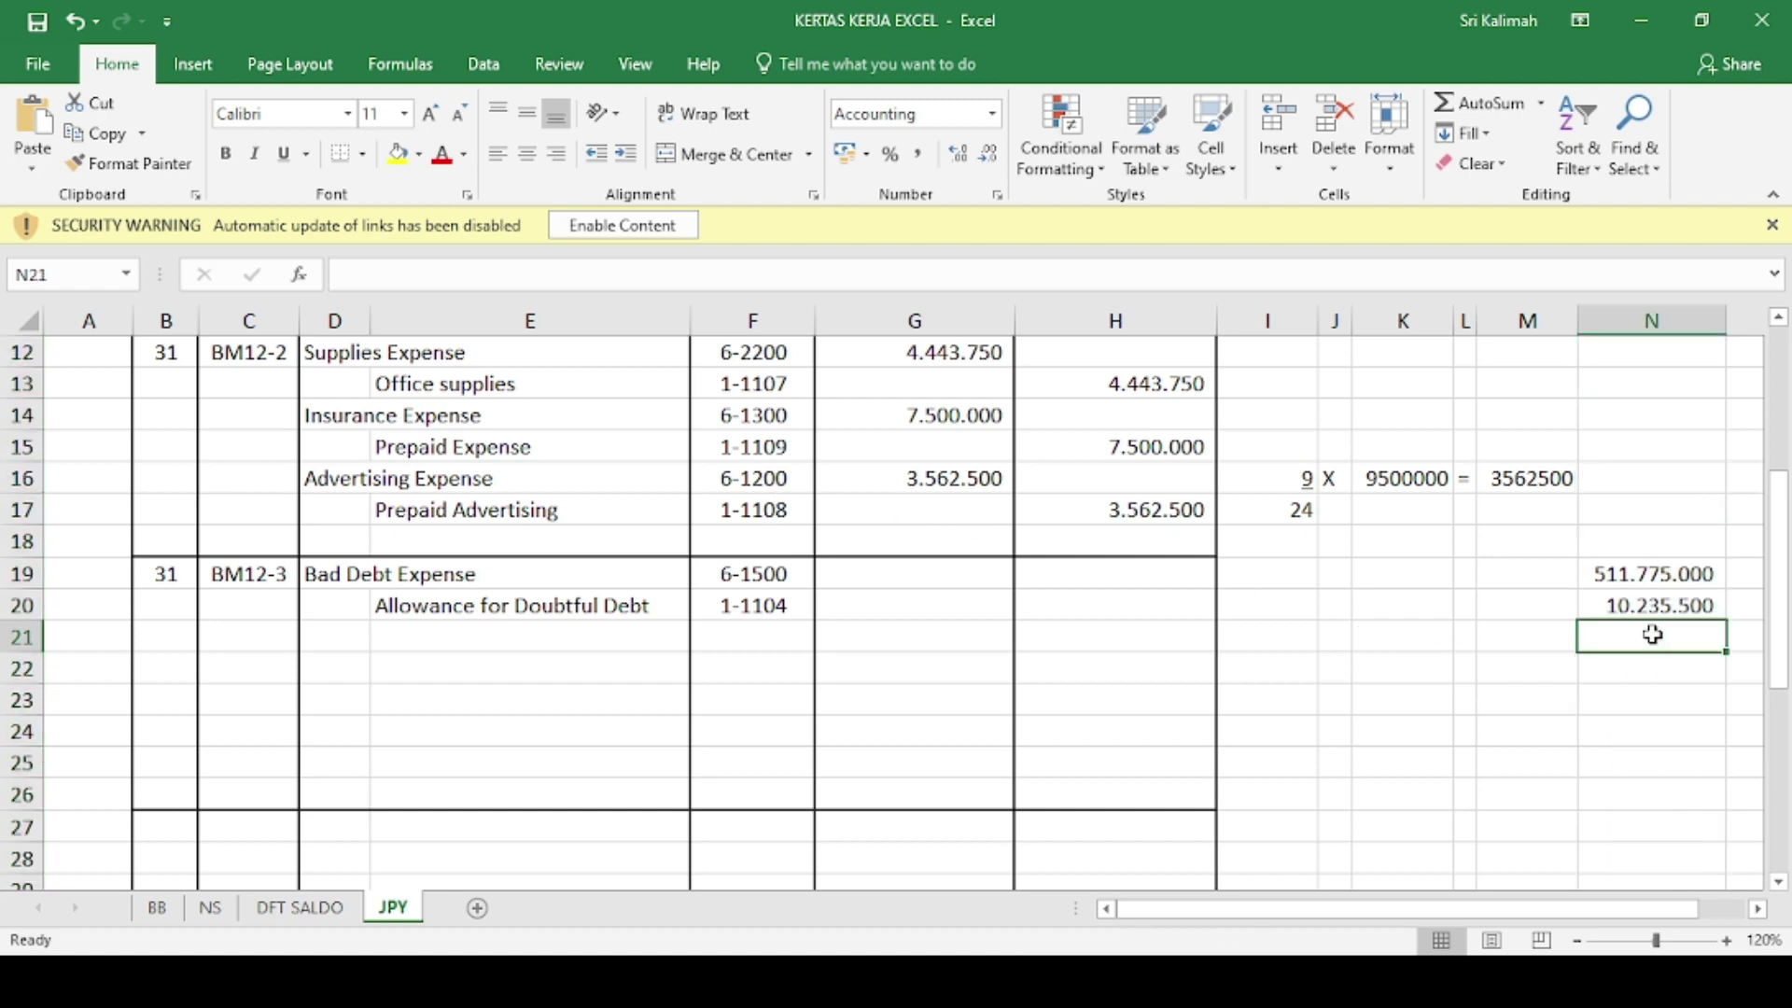
{"action": "type", "text": "-1"}
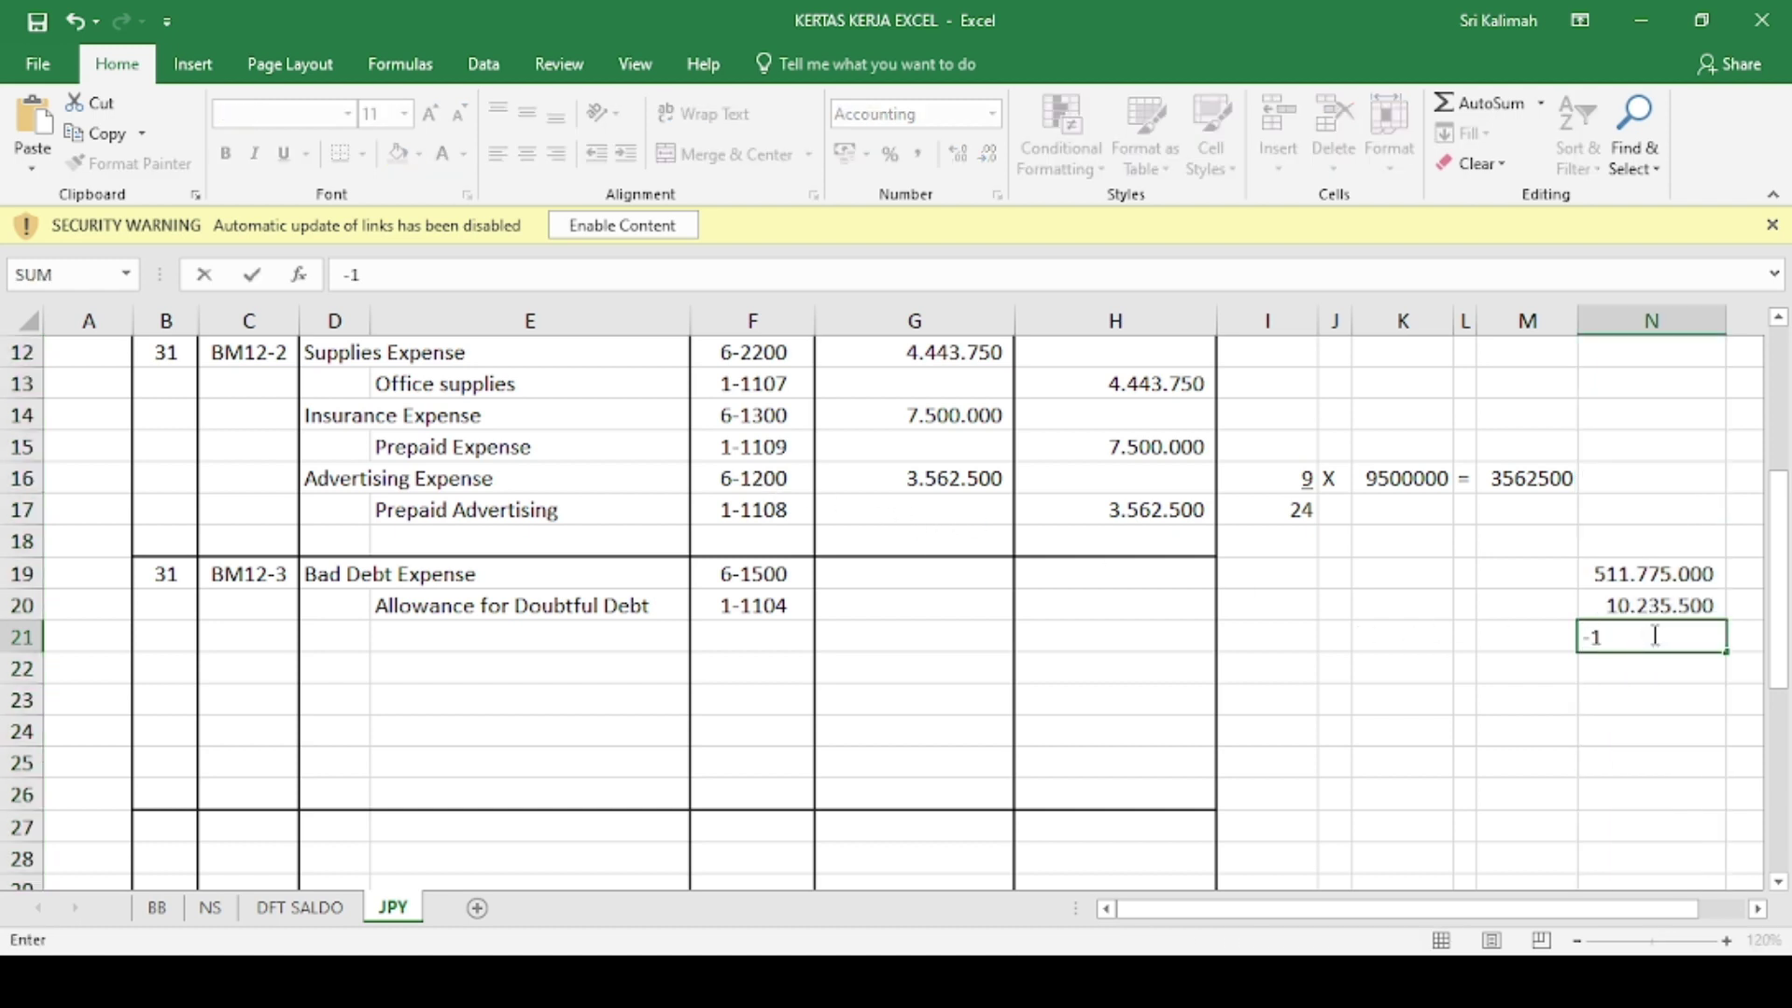
{"action": "type", "text": "268500"}
{"action": "key", "text": "ctrl+Return"}
{"action": "key", "text": "Return"}
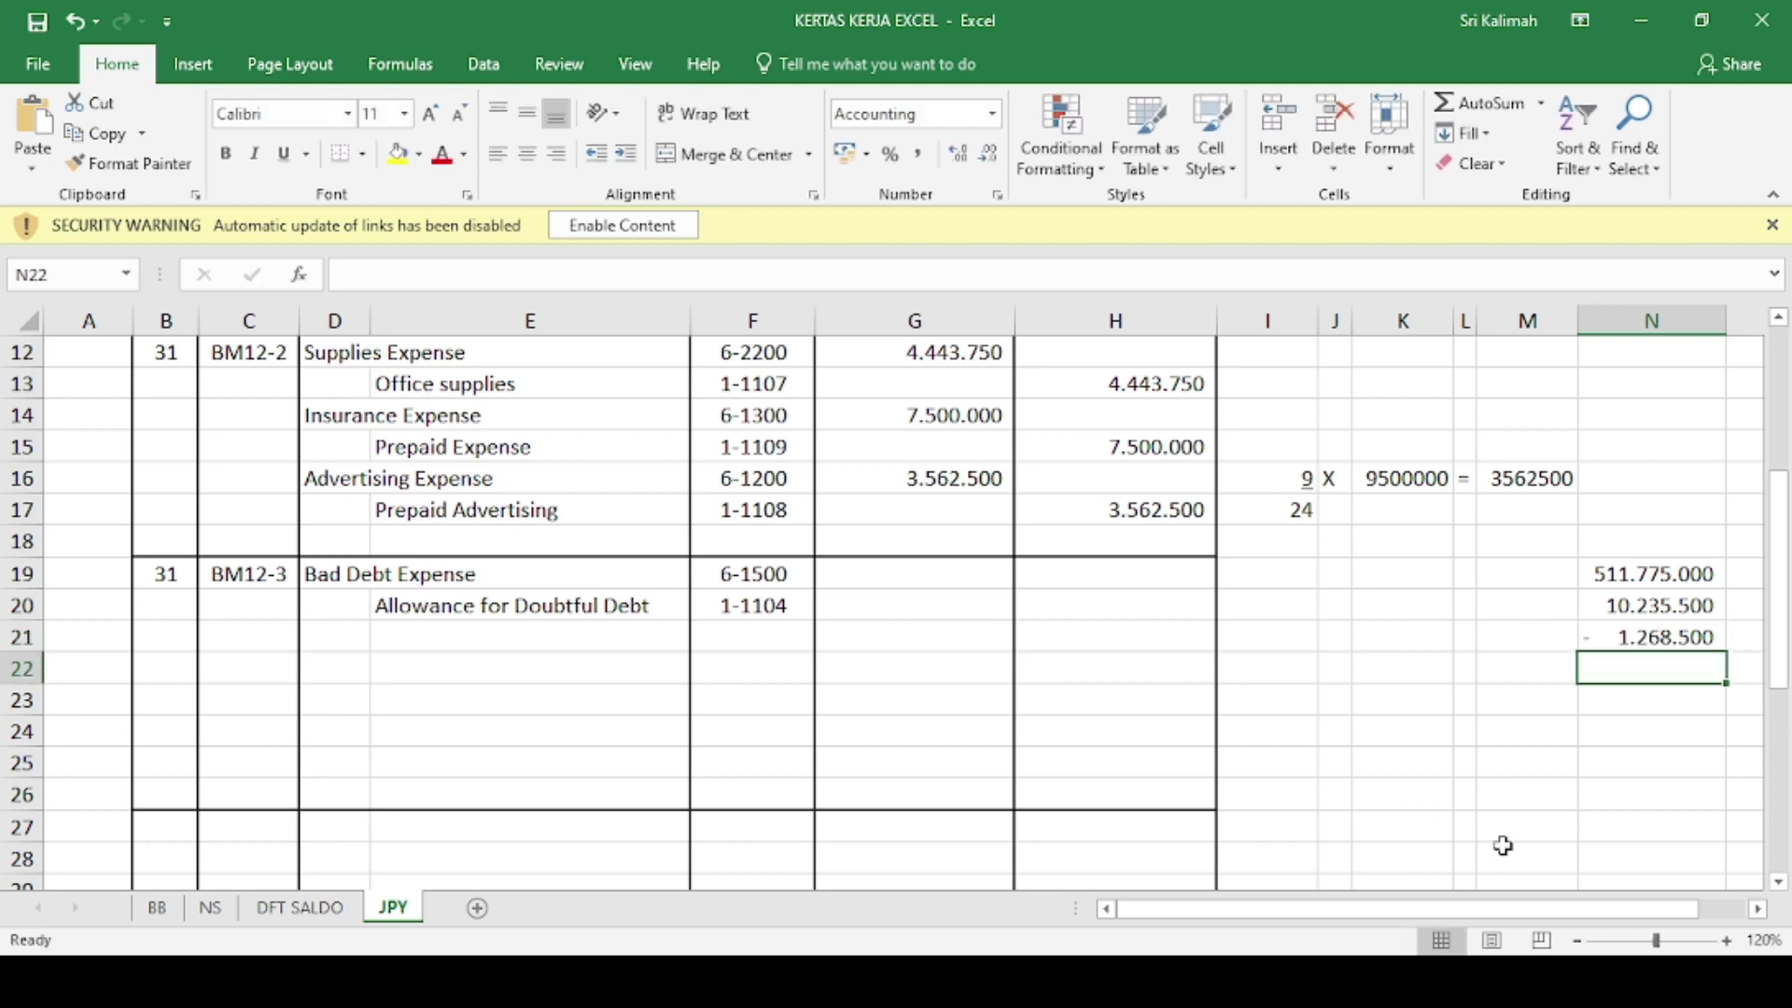
- Add N20 and N21 with a formula in N22 to get the bad debt expense
{"action": "type", "text": "="}
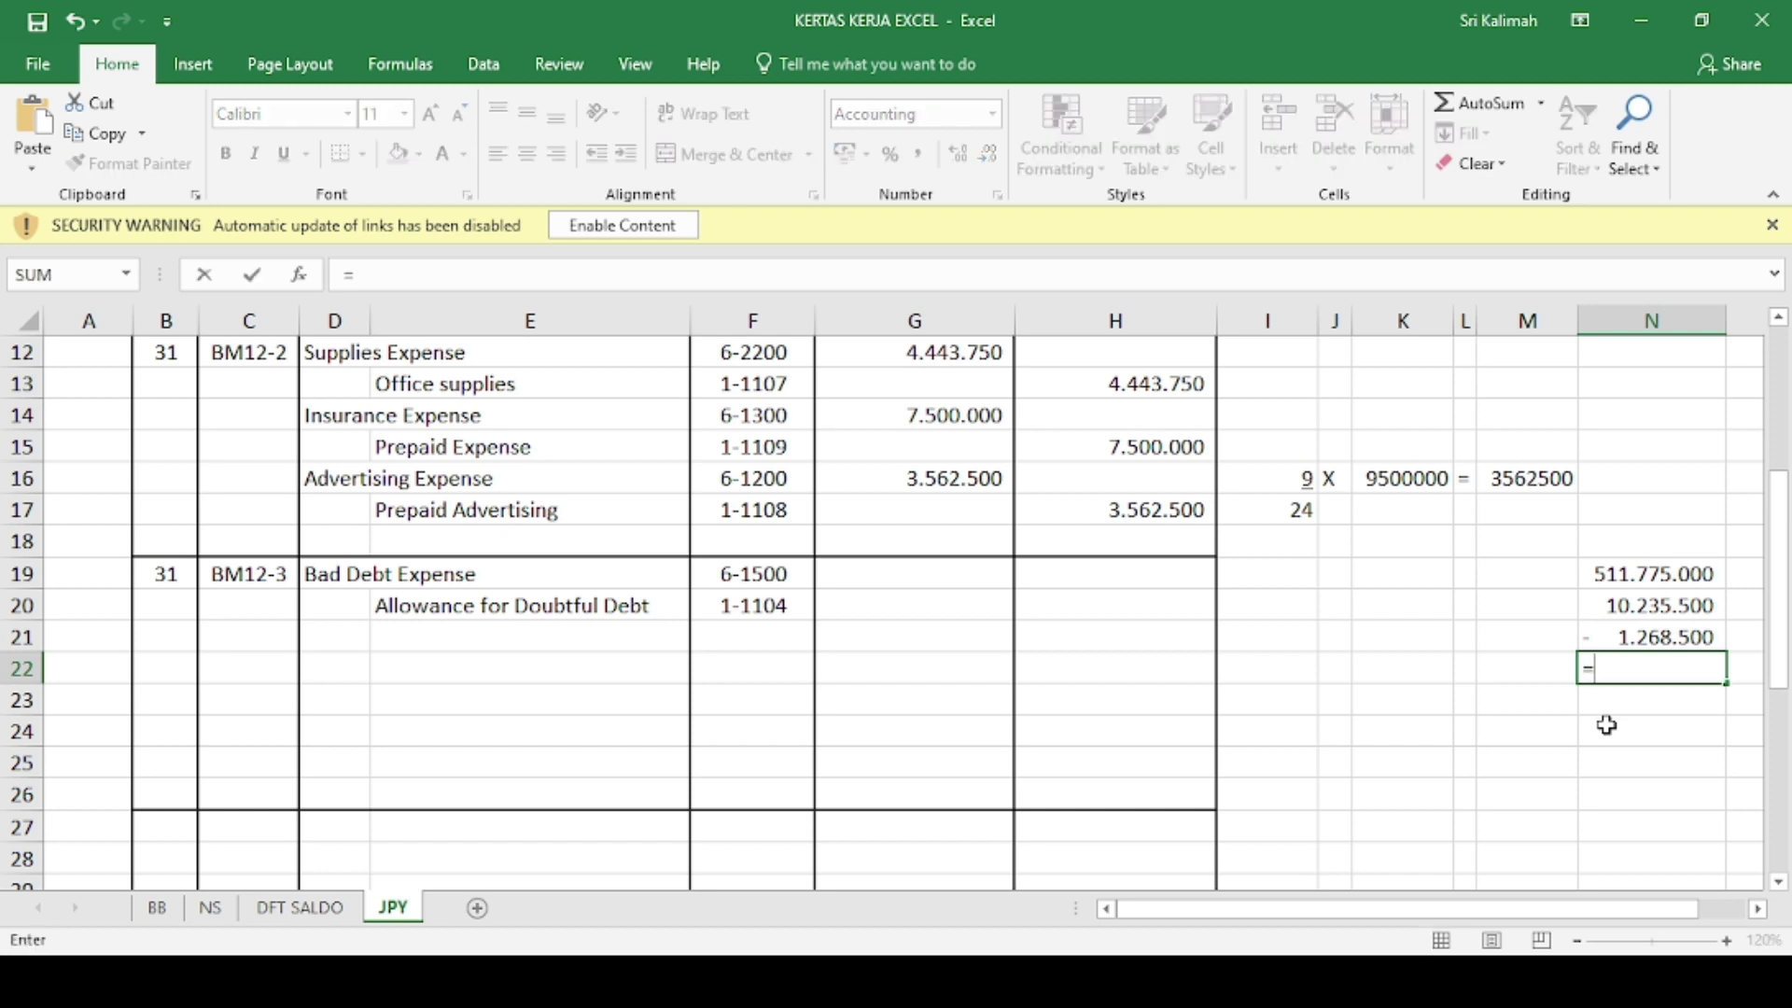
{"action": "key", "text": "Up"}
{"action": "key", "text": "Up"}
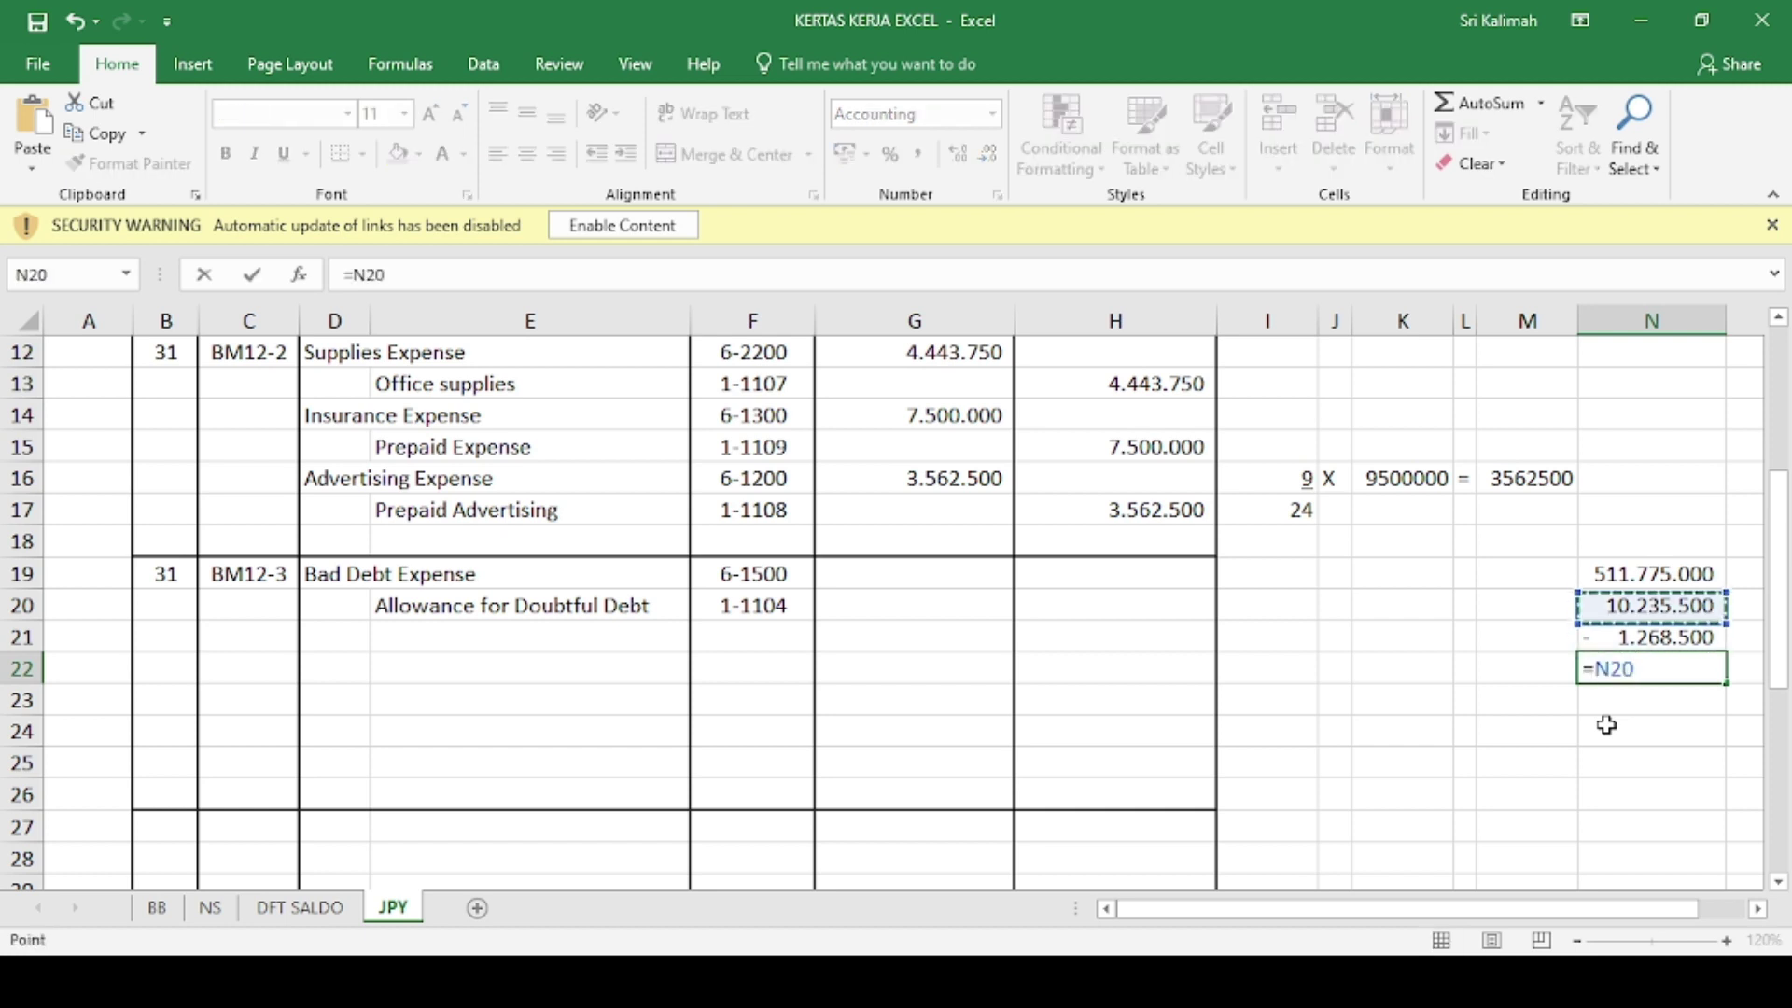
{"action": "type", "text": "+"}
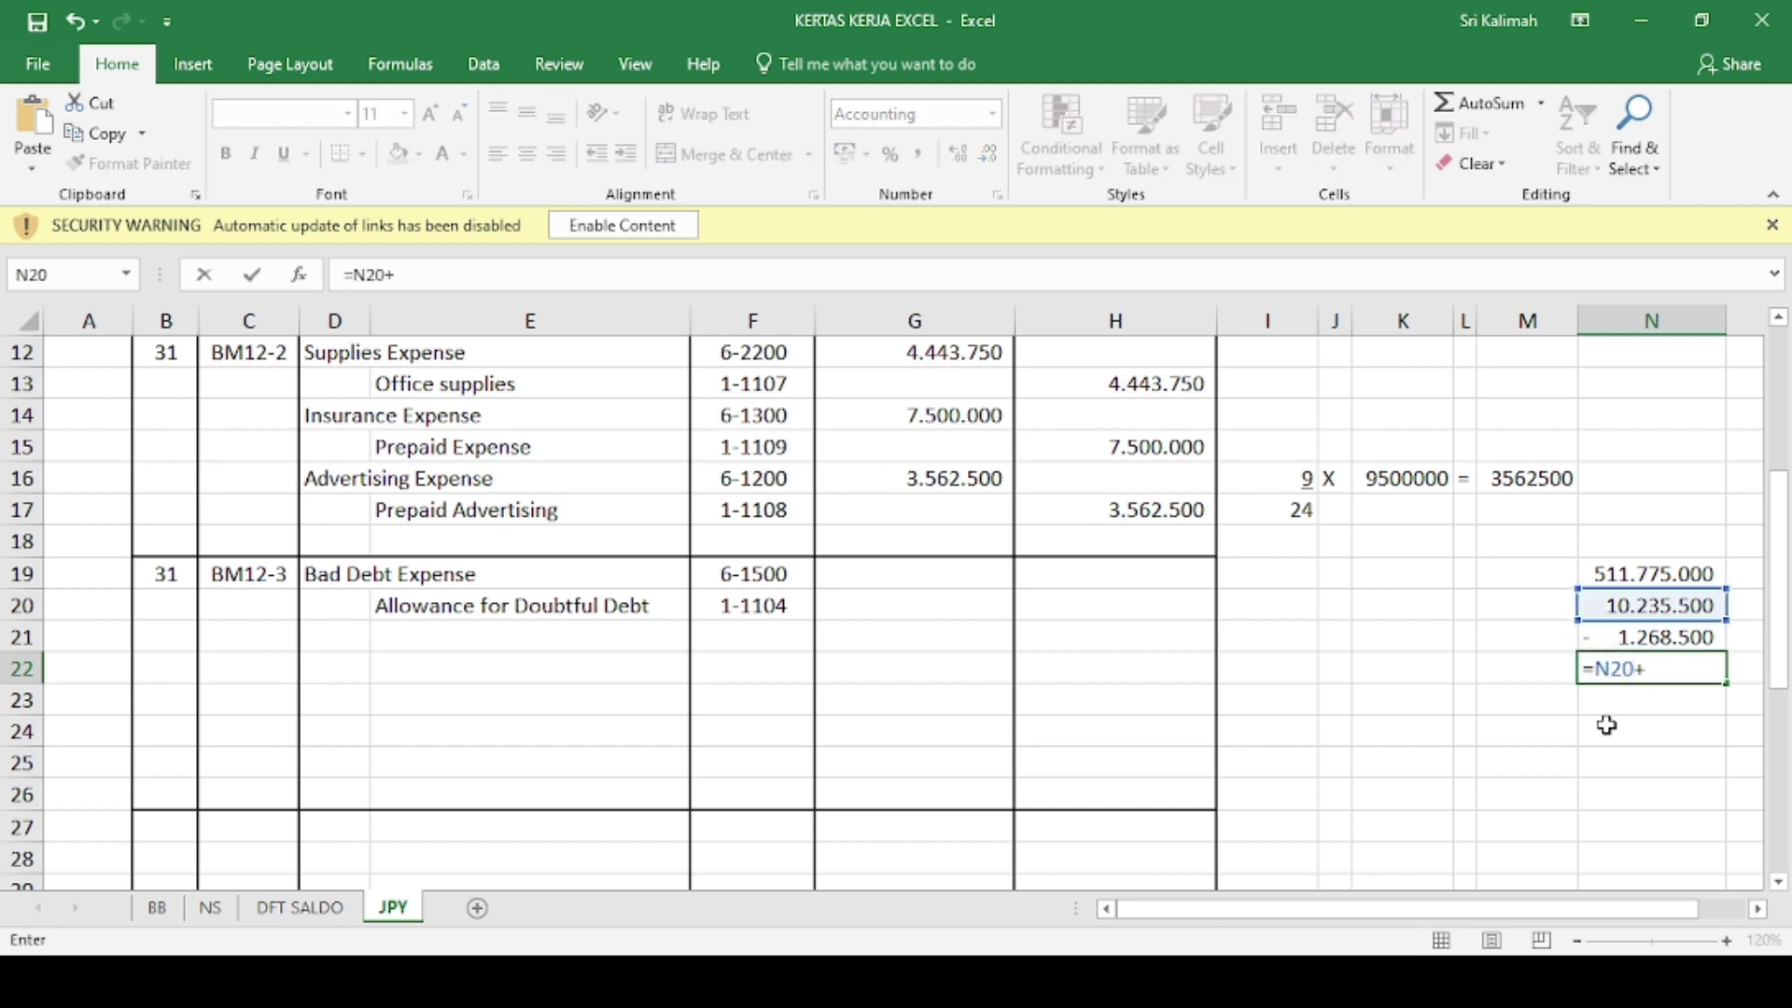
{"action": "key", "text": "Up"}
{"action": "key", "text": "Return"}
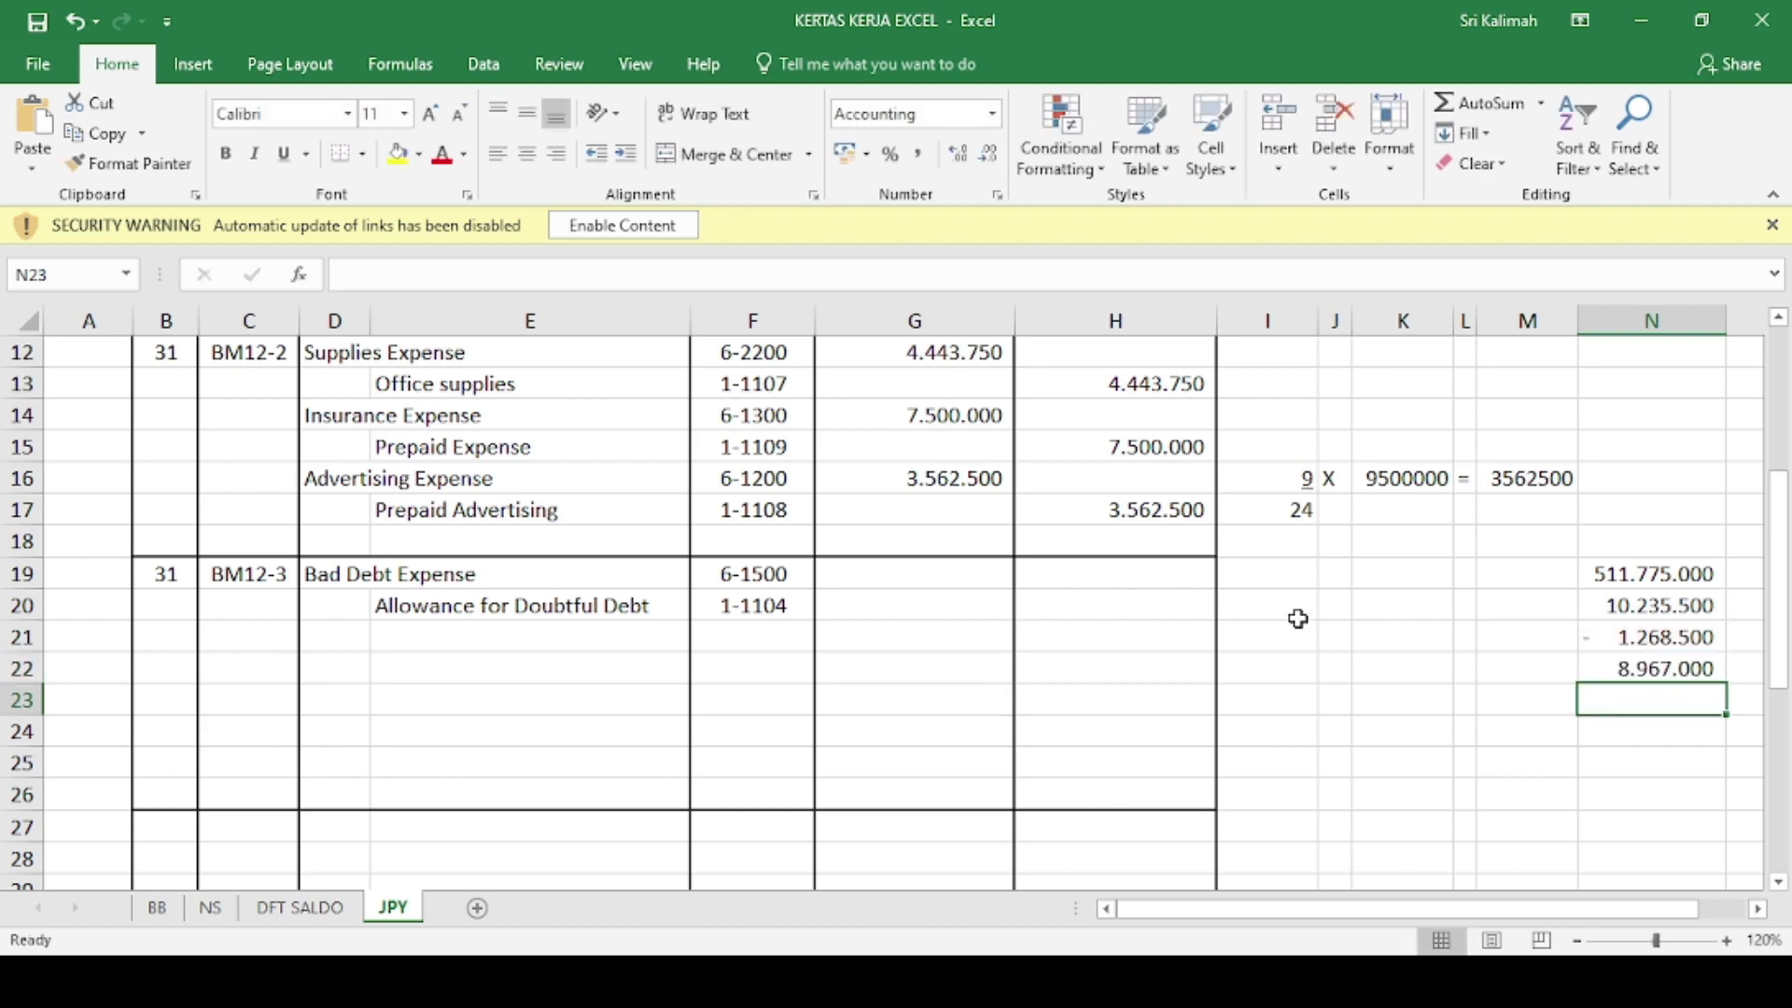
- Enter the Bad Debt Expense debit amount 8967000 in G19
{"action": "left_click", "coordinate": [975, 575]}
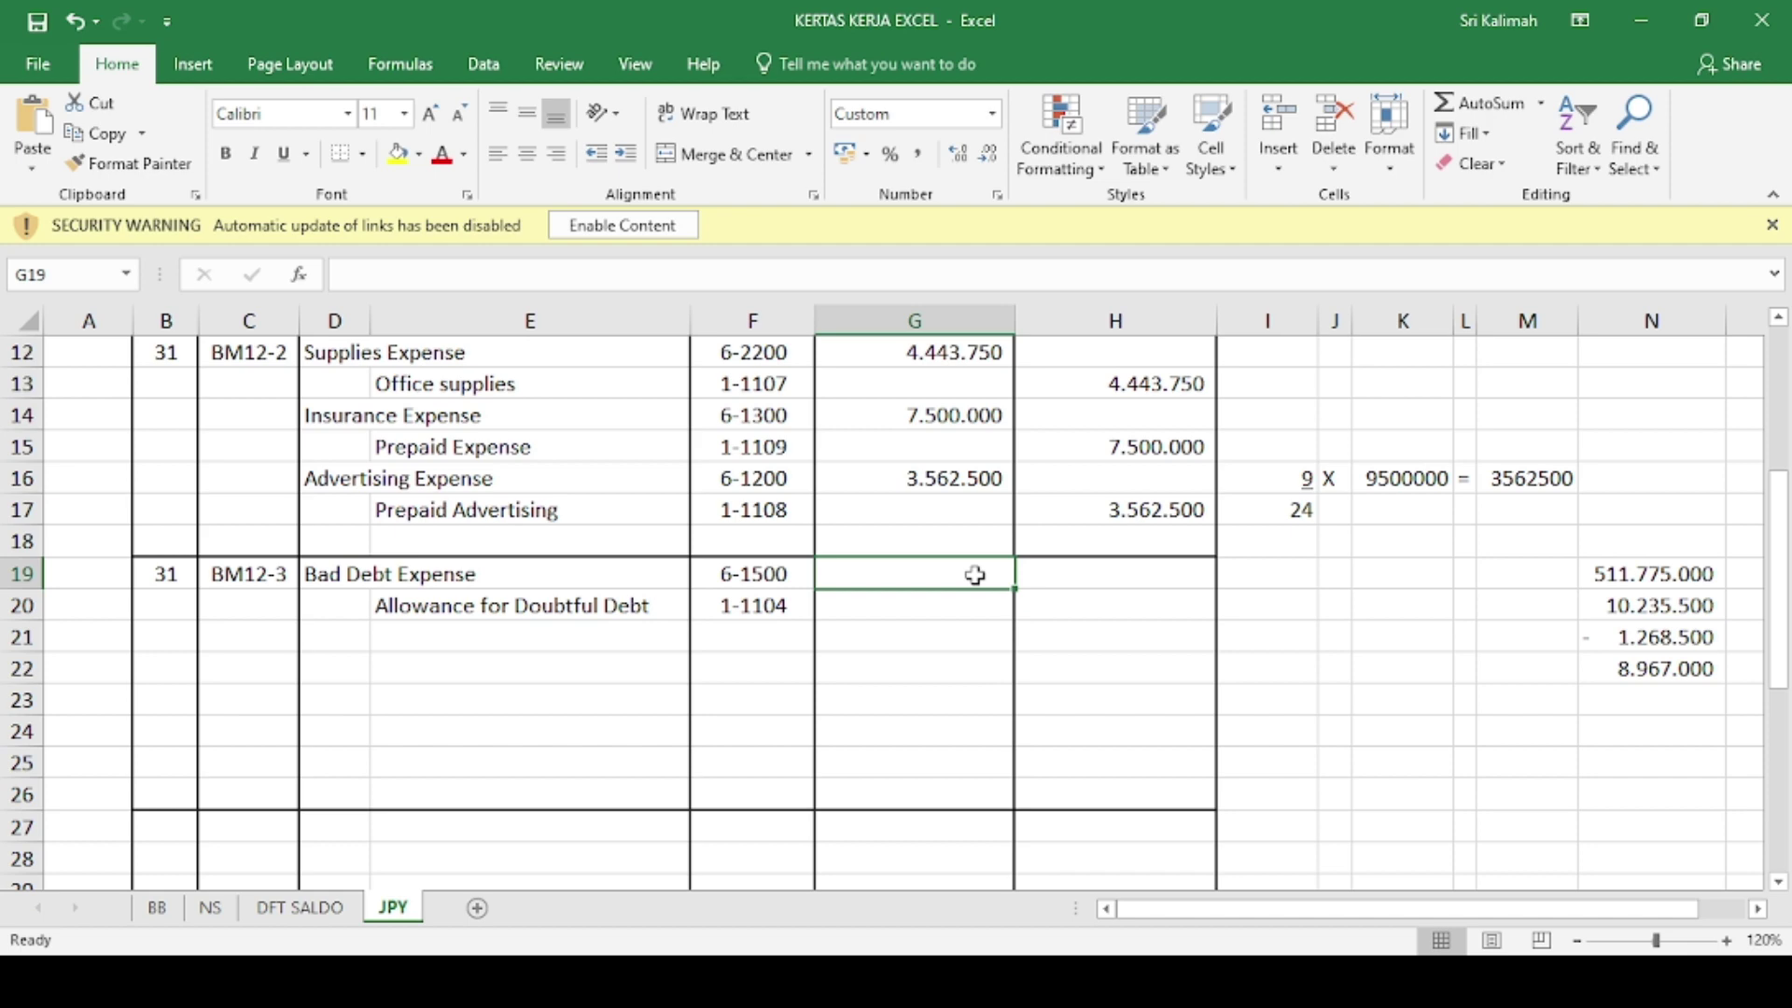
{"action": "type", "text": "8.967."}
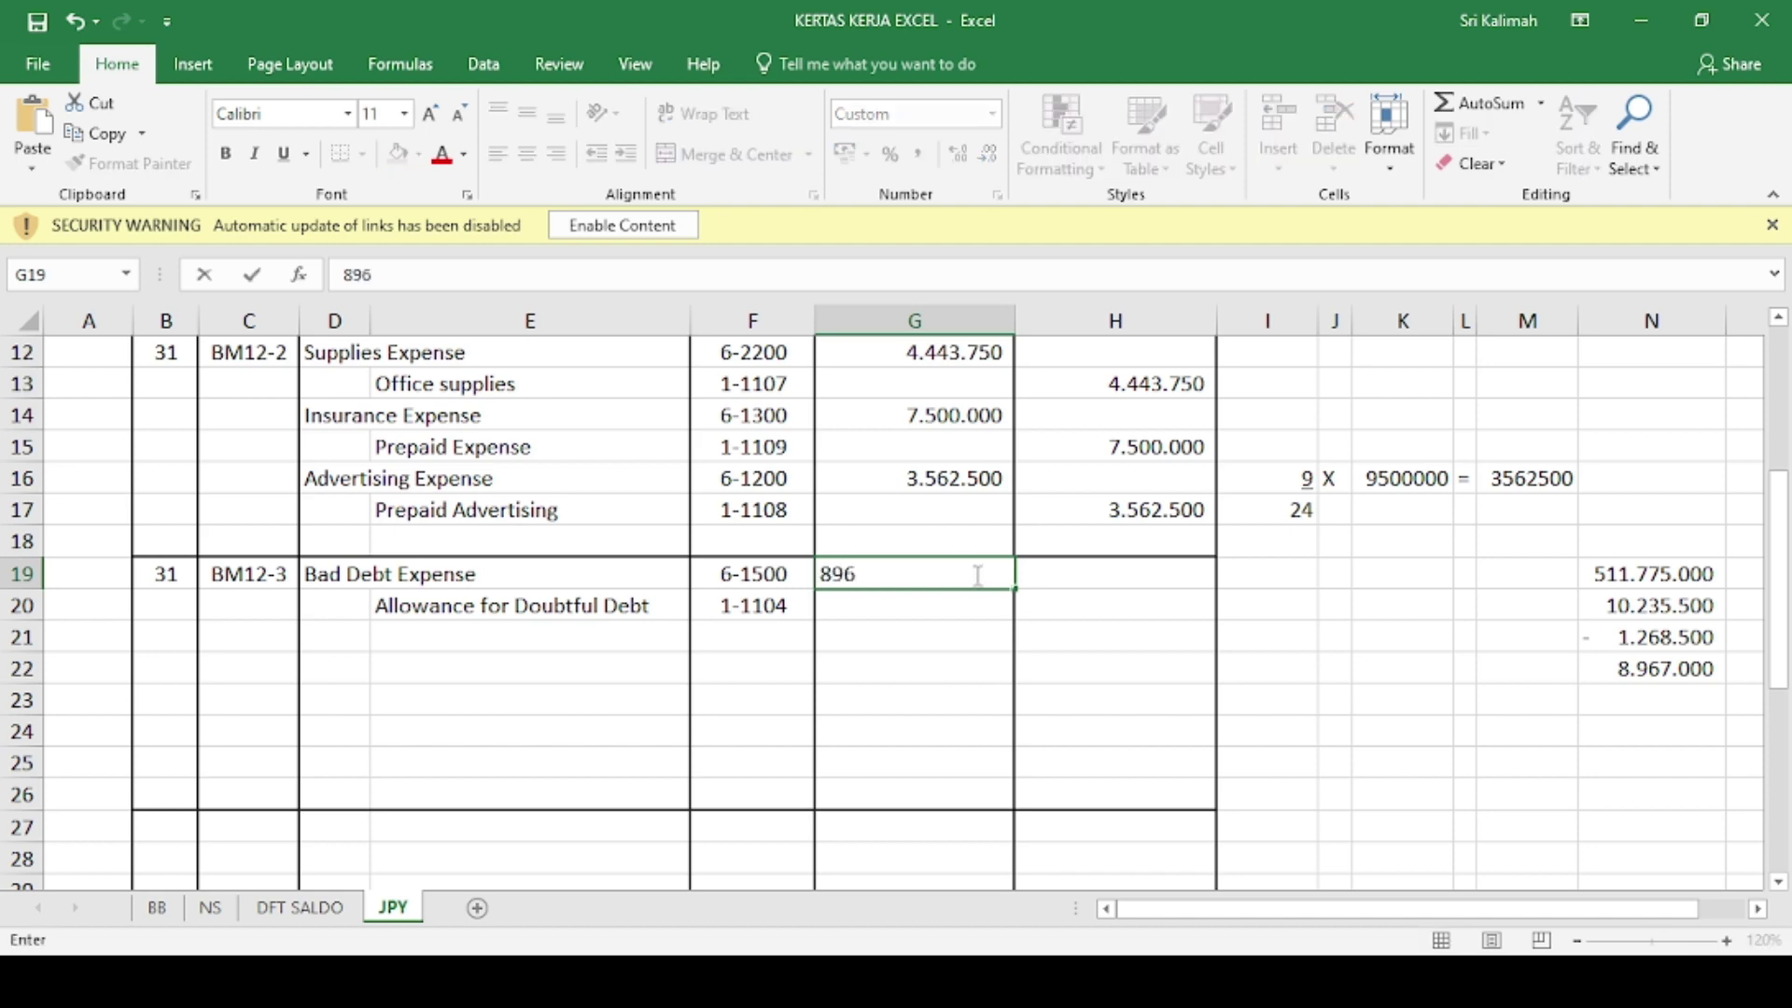
{"action": "type", "text": "000"}
{"action": "key", "text": "Return"}
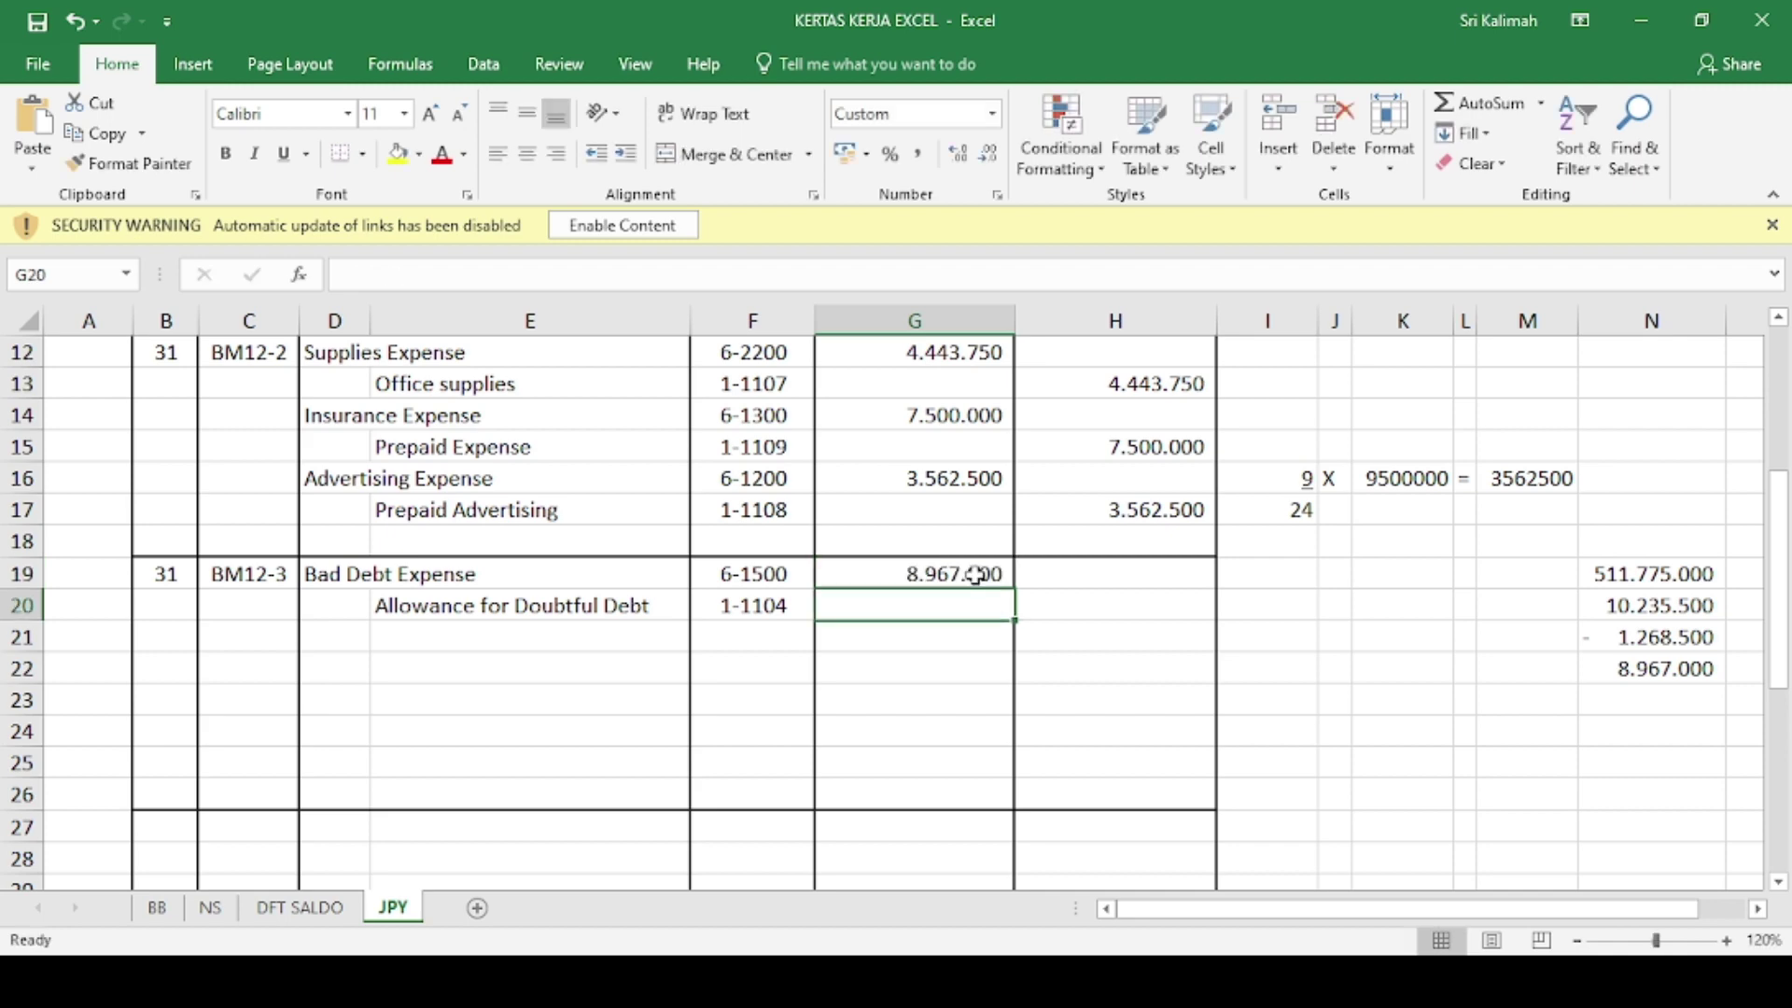
- Set the Allowance for Doubtful Debt credit in H20 equal to G19 with a formula
{"action": "key", "text": "Right"}
{"action": "type", "text": "="}
{"action": "key", "text": "Up"}
{"action": "key", "text": "Left"}
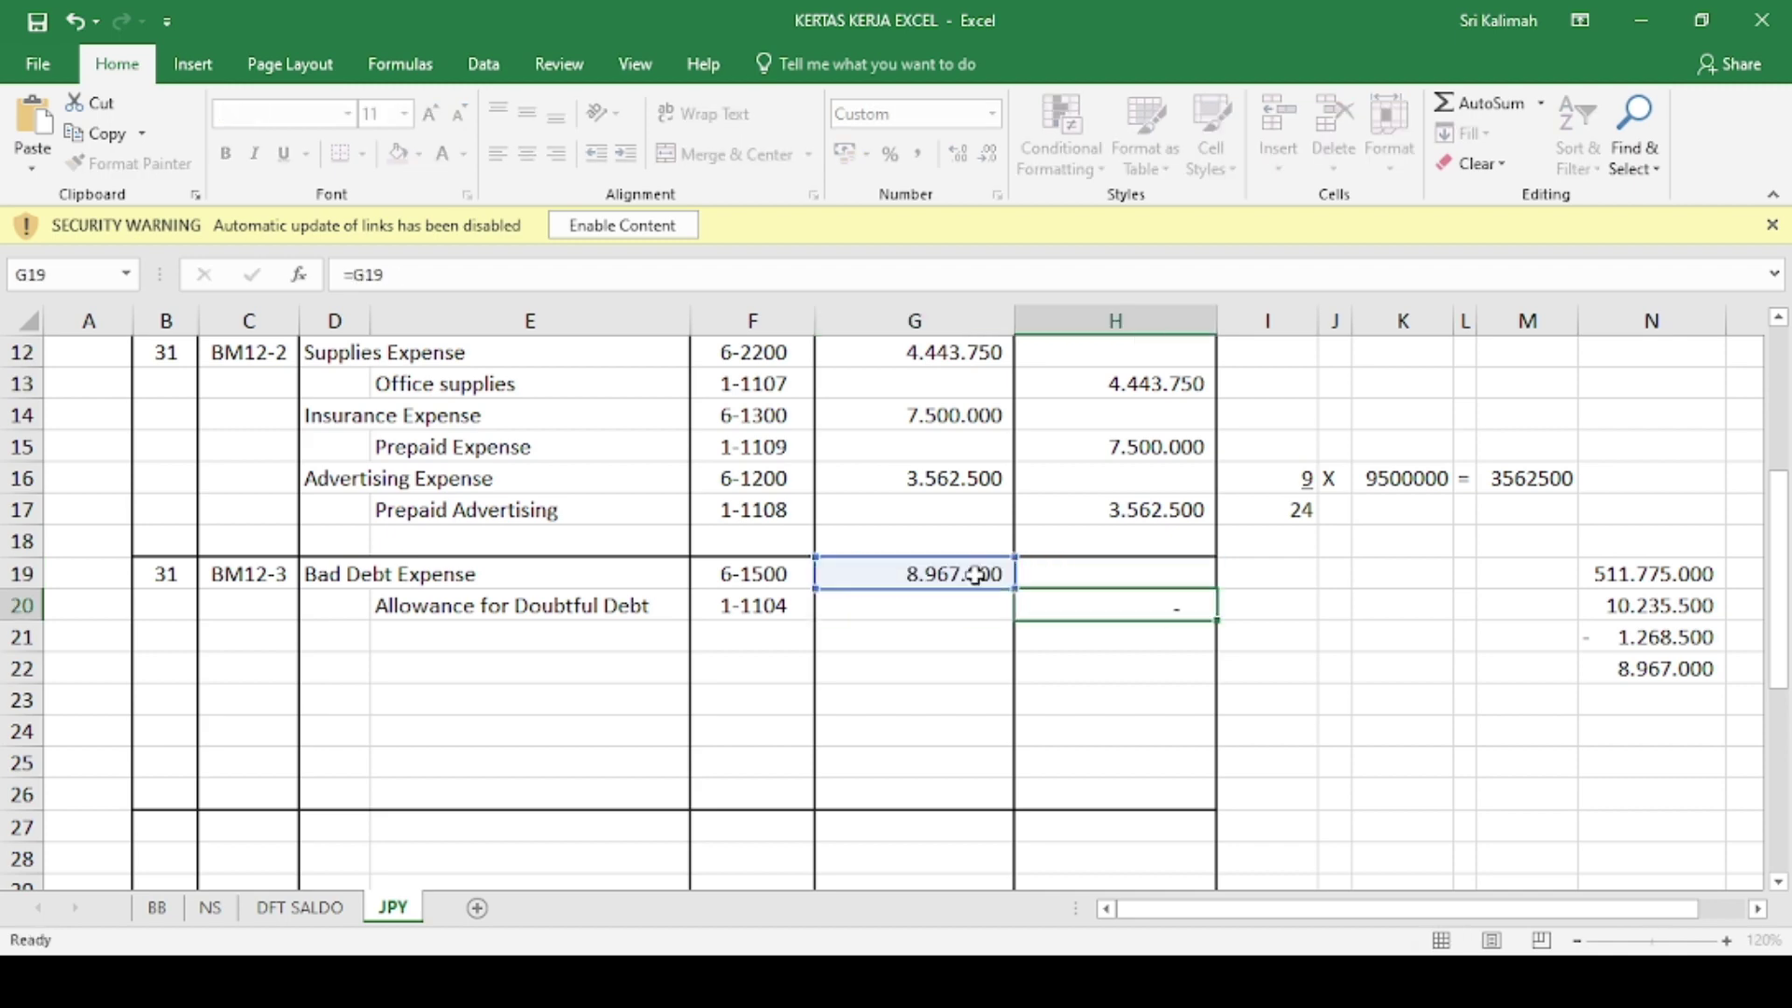
{"action": "key", "text": "Return"}
- Enter the debit account "Elect, Telp & water Expense" in D21, below the bad debt entry
{"action": "key", "text": "Left"}
{"action": "key", "text": "Left"}
{"action": "key", "text": "Left"}
{"action": "key", "text": "Left"}
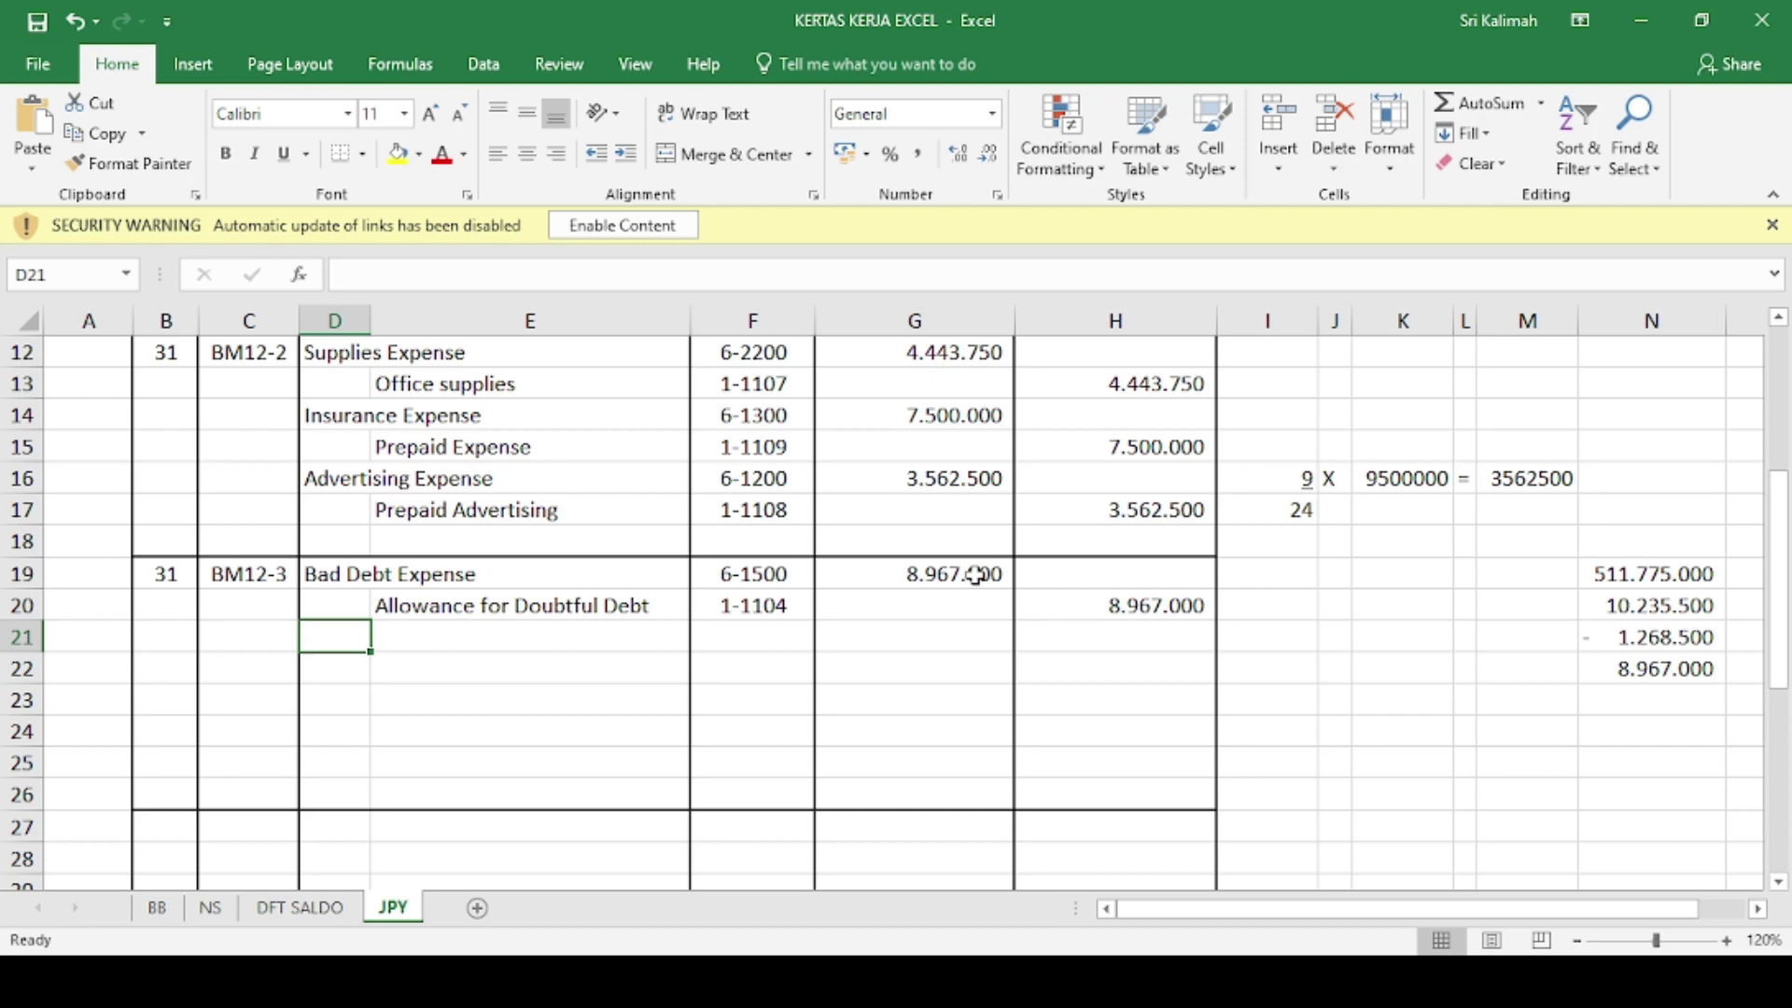
{"action": "type", "text": "Elect"}
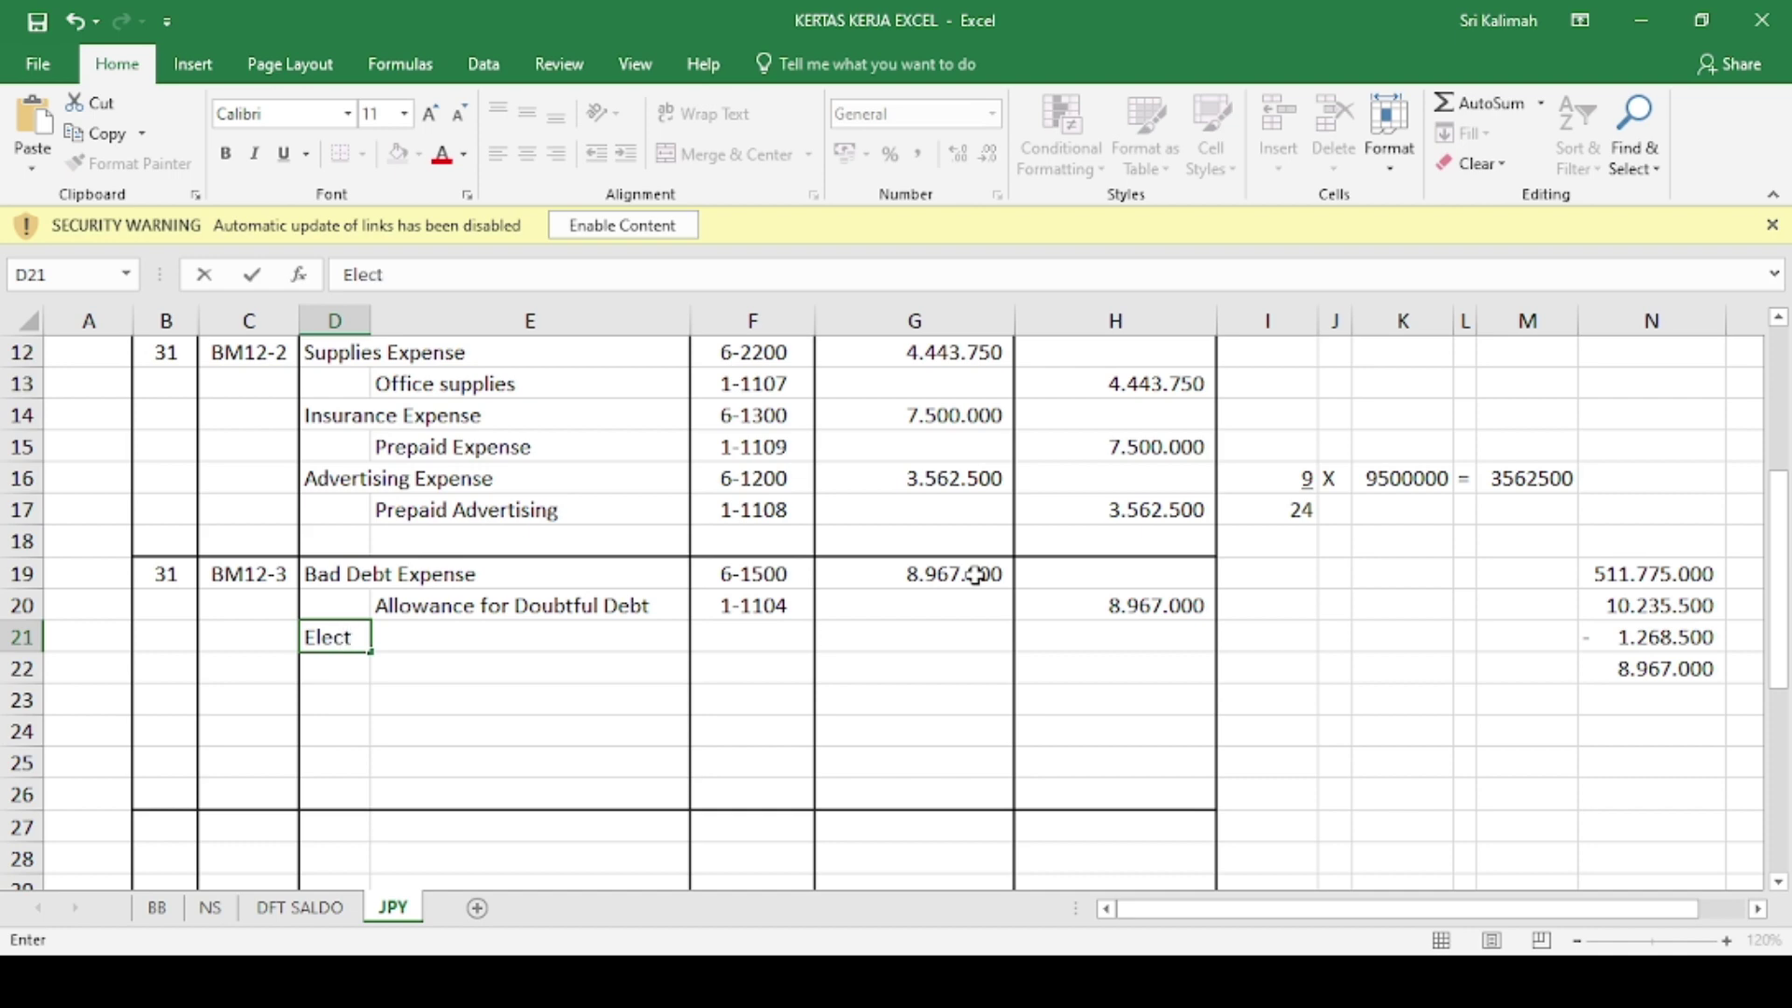
{"action": "type", "text": ", Telp & wat"}
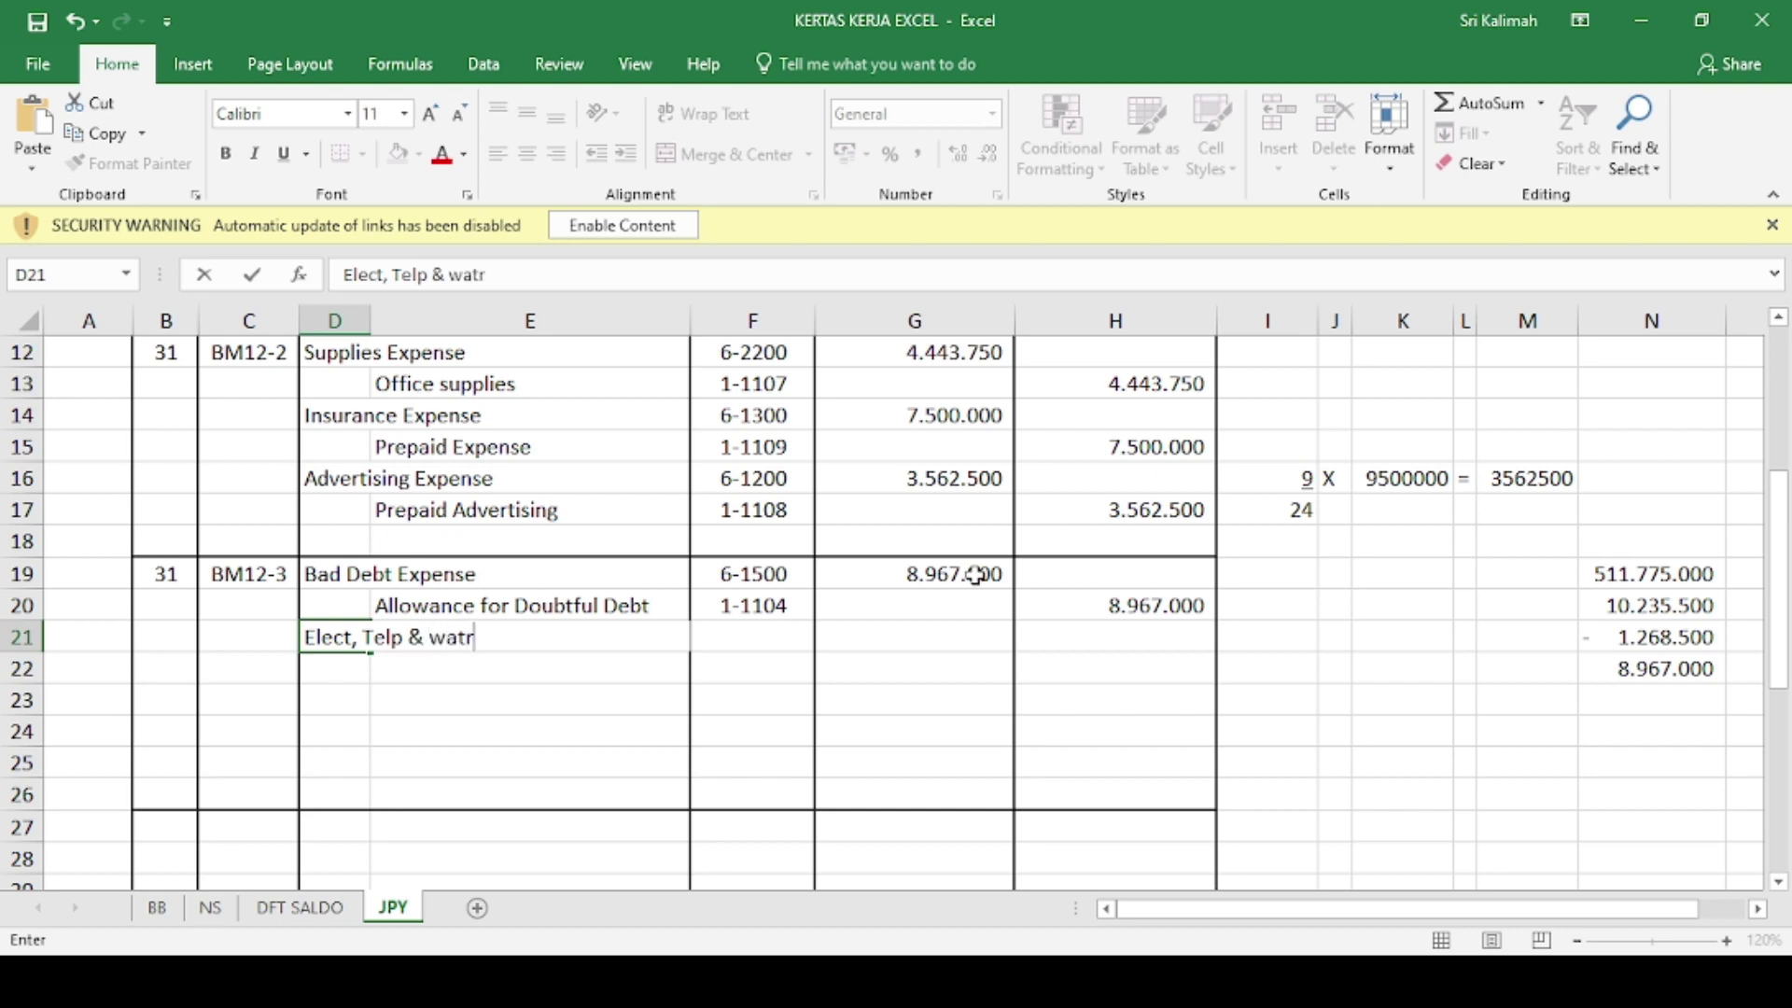
{"action": "type", "text": "er"}
{"action": "type", "text": " E"}
{"action": "type", "text": "xpens"}
{"action": "type", "text": "e"}
{"action": "key", "text": "Return"}
- Enter "Accrued Expense" in E22 as the indented credit account of the utilities entry
{"action": "key", "text": "Right"}
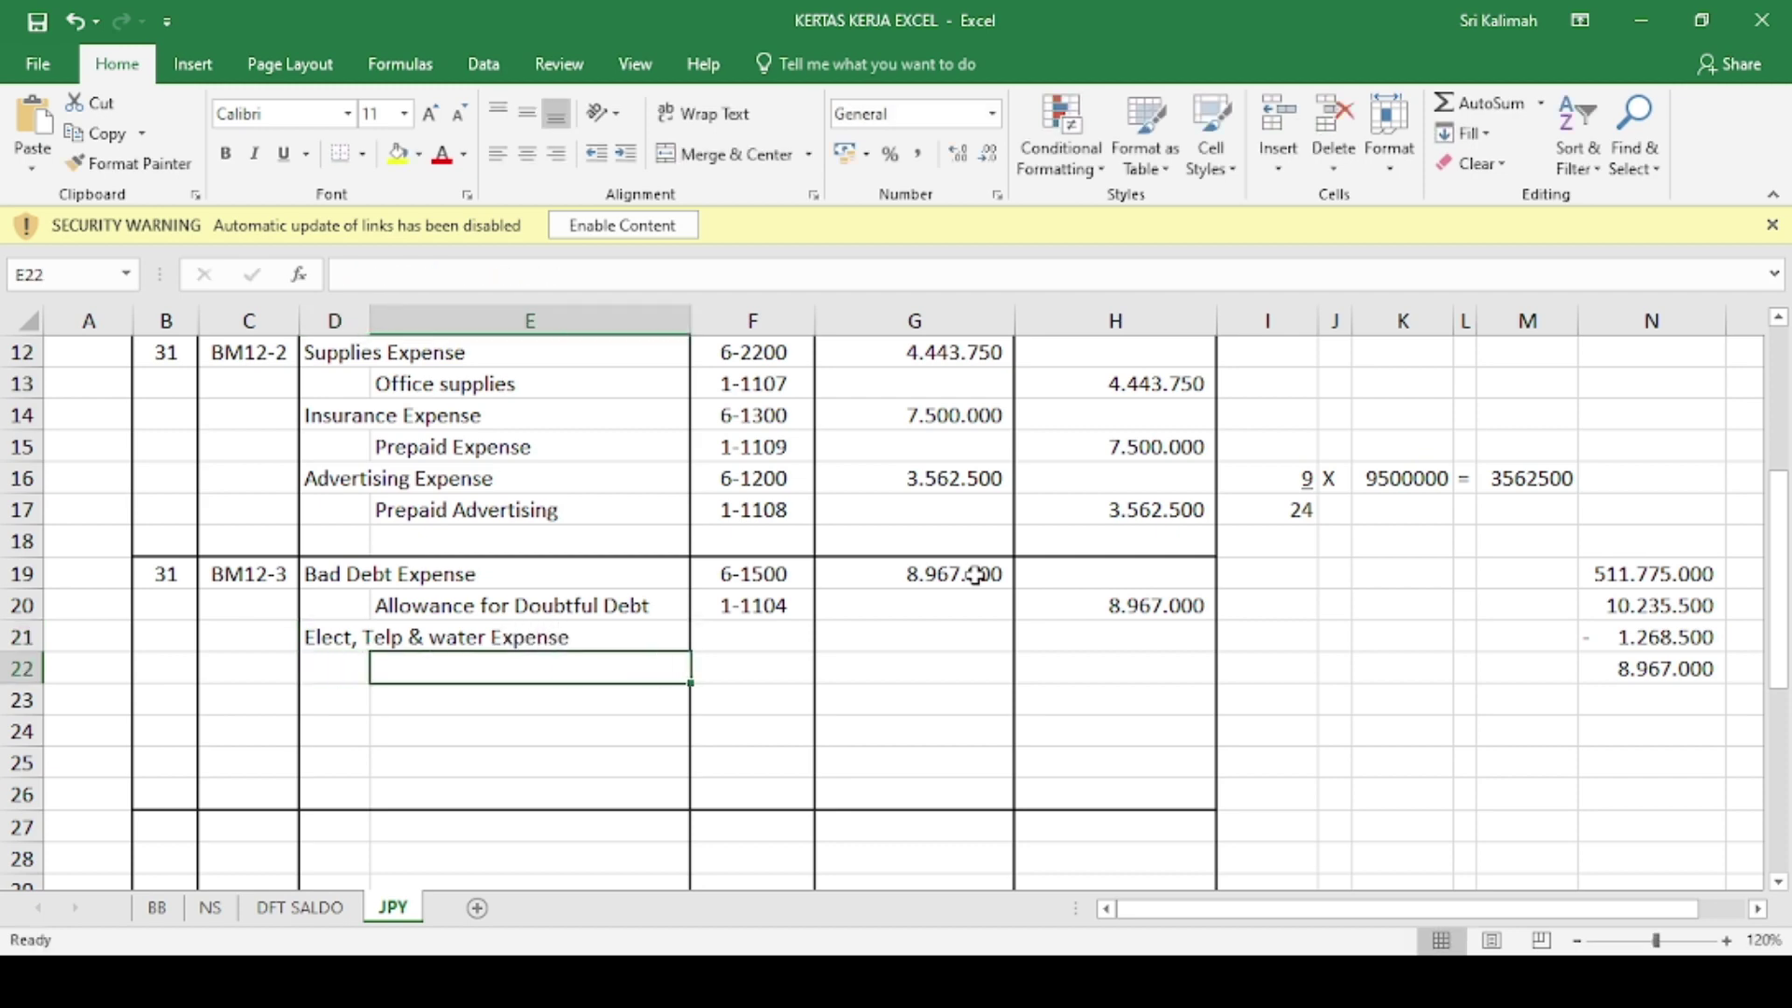
{"action": "type", "text": "Acoount"}
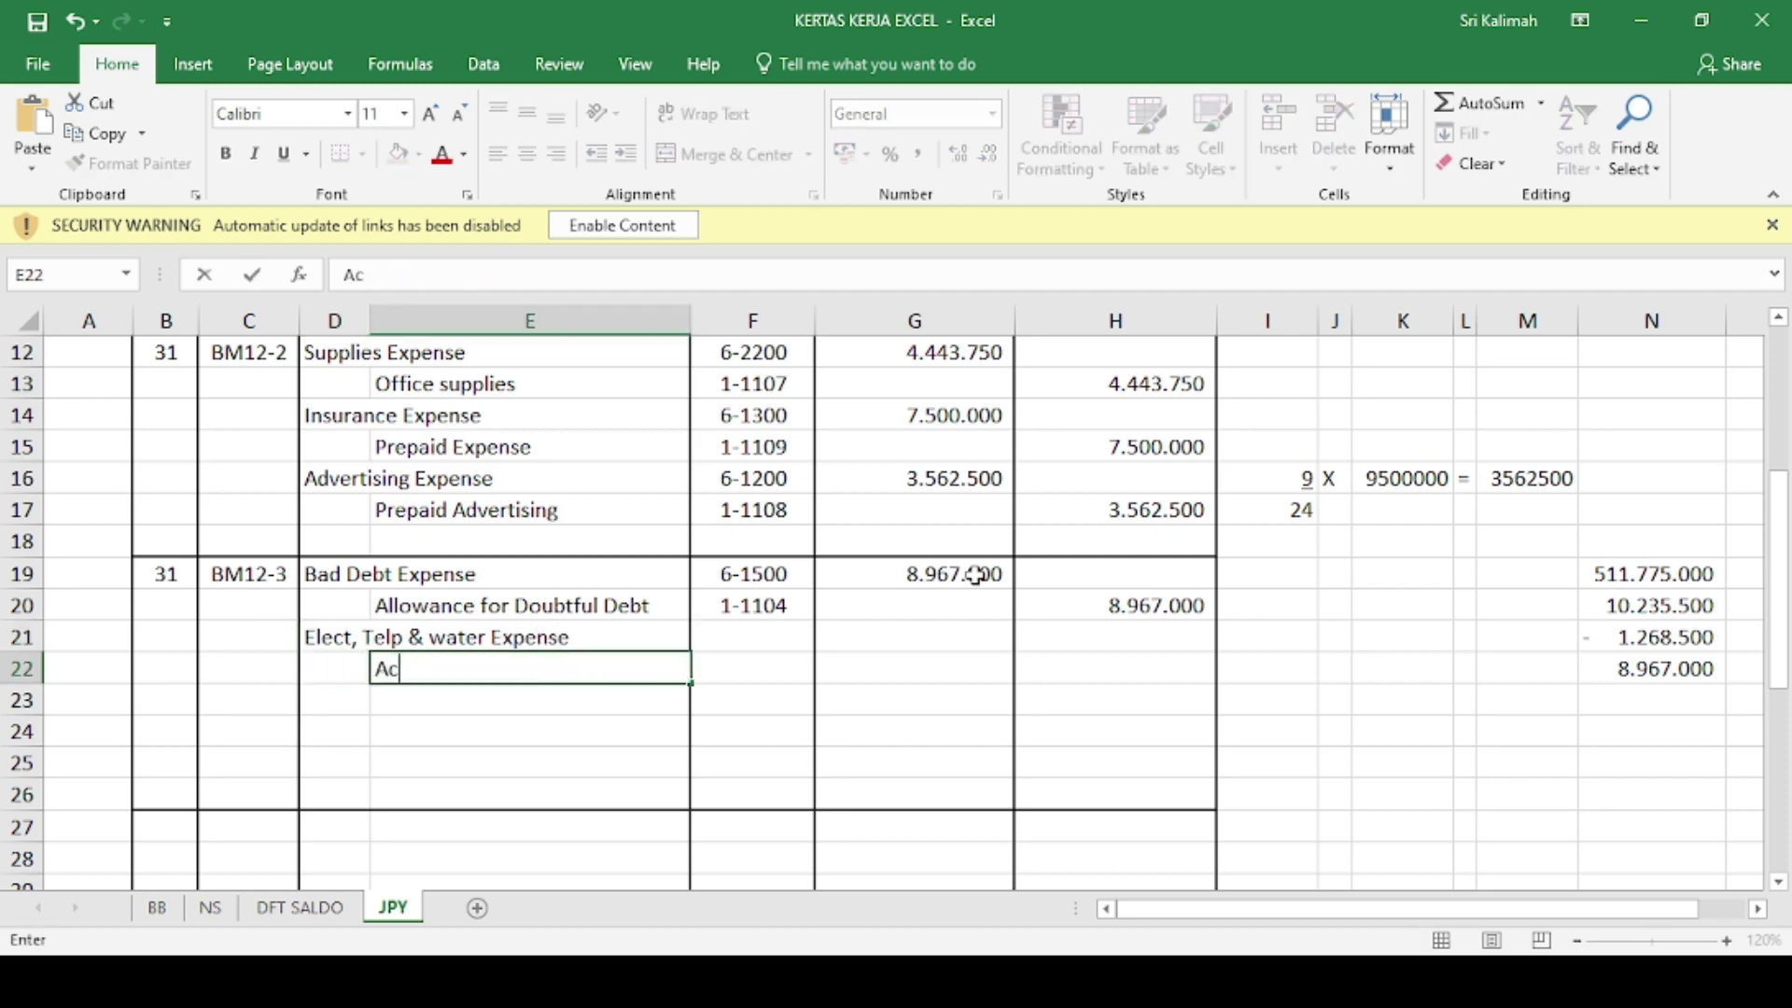
{"action": "key", "text": "BackSpace"}
{"action": "key", "text": "BackSpace"}
{"action": "key", "text": "BackSpace"}
{"action": "key", "text": "BackSpace"}
{"action": "key", "text": "BackSpace"}
{"action": "type", "text": "count Pay"}
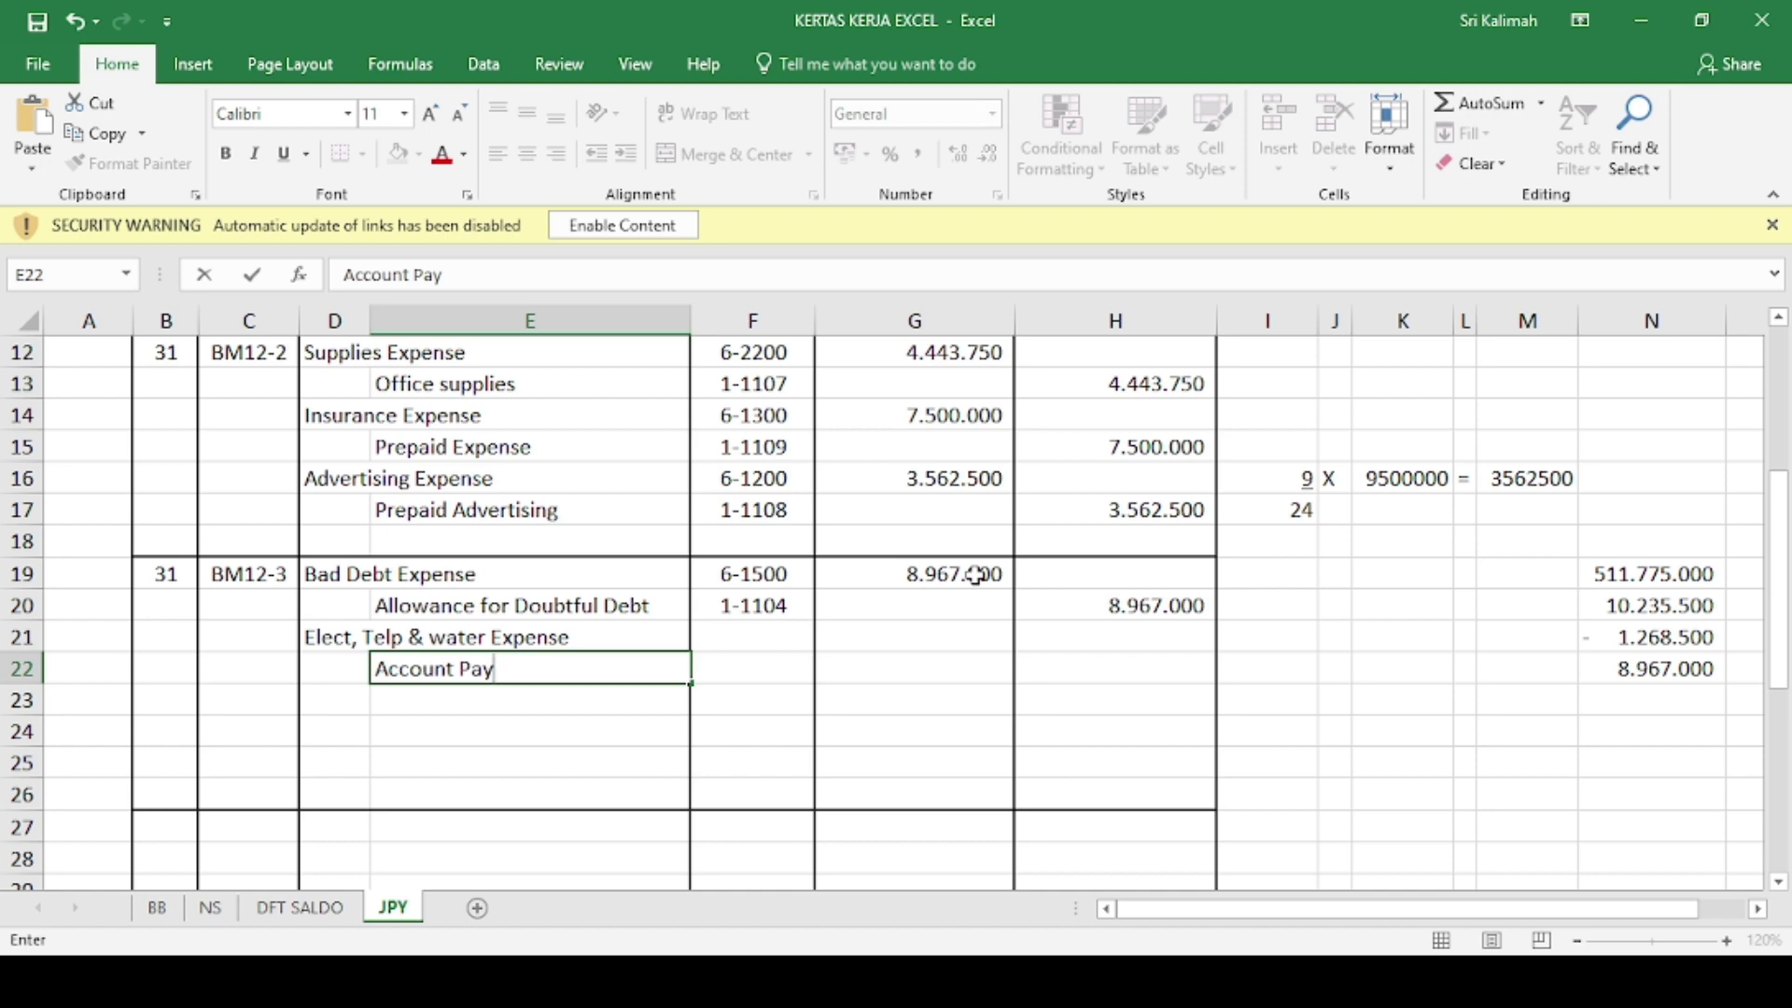
{"action": "key", "text": "BackSpace"}
{"action": "key", "text": "BackSpace"}
{"action": "key", "text": "BackSpace"}
{"action": "key", "text": "BackSpace"}
{"action": "key", "text": "BackSpace"}
{"action": "key", "text": "BackSpace"}
{"action": "key", "text": "BackSpace"}
{"action": "key", "text": "BackSpace"}
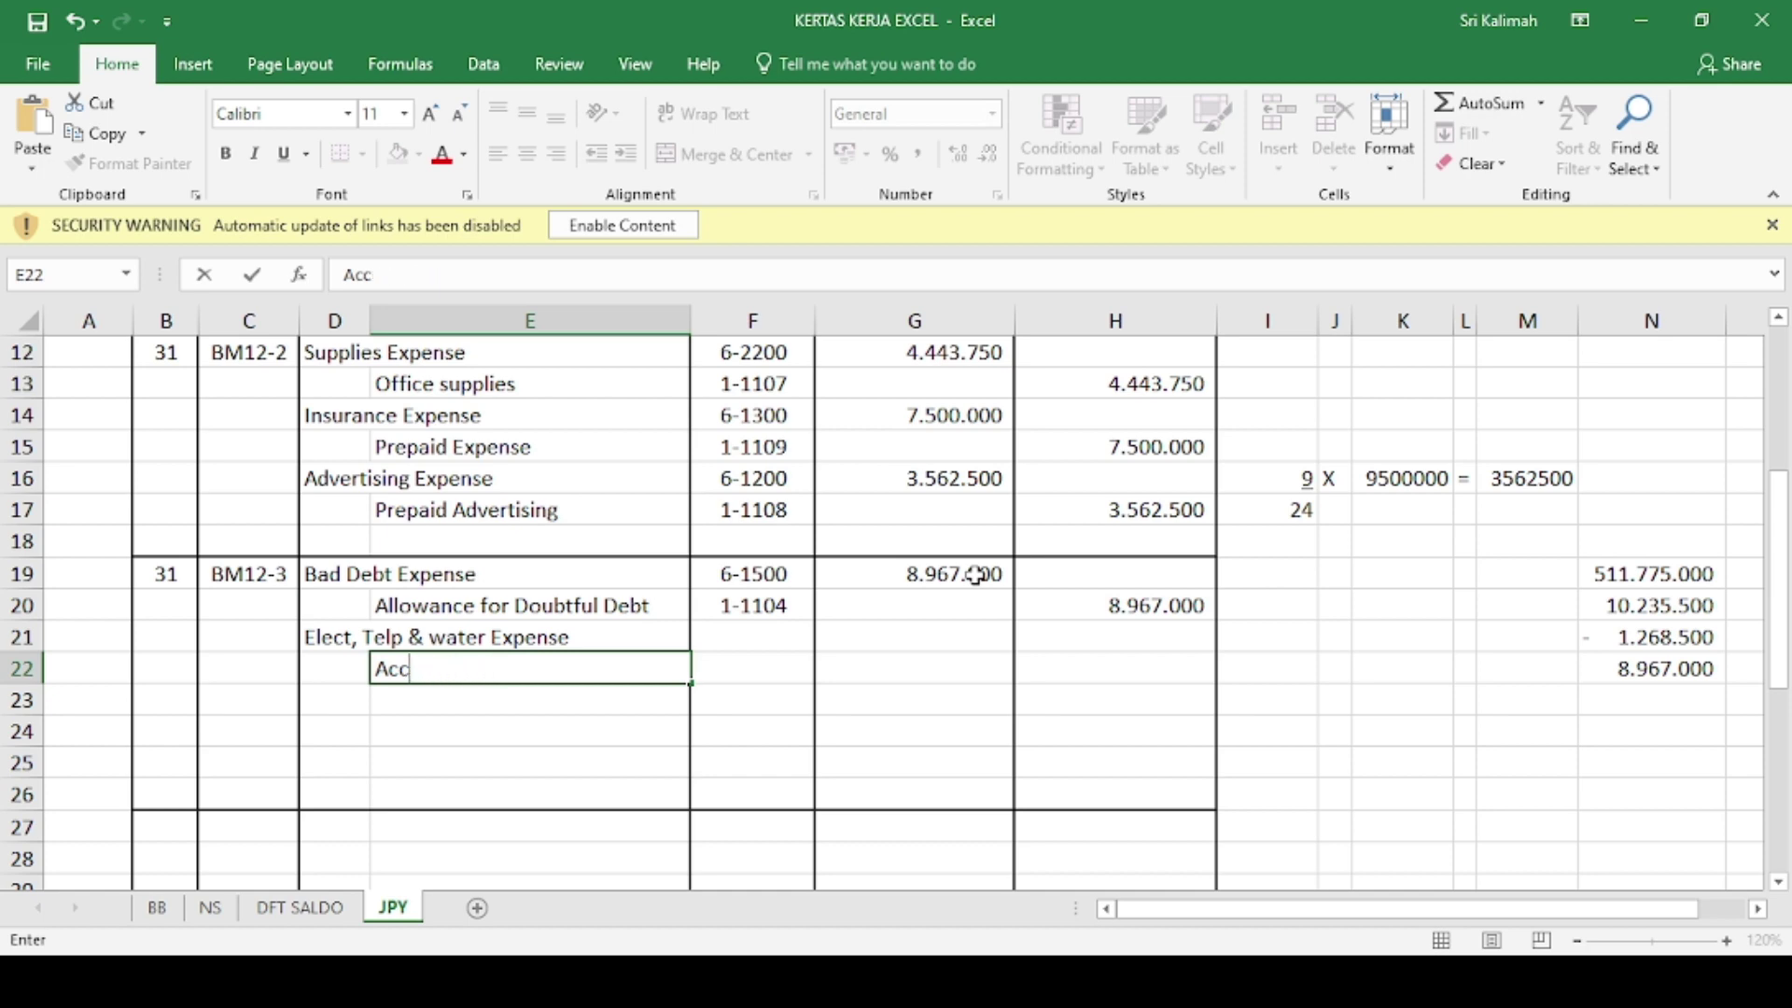
{"action": "type", "text": "rued Expense"}
{"action": "key", "text": "Return"}
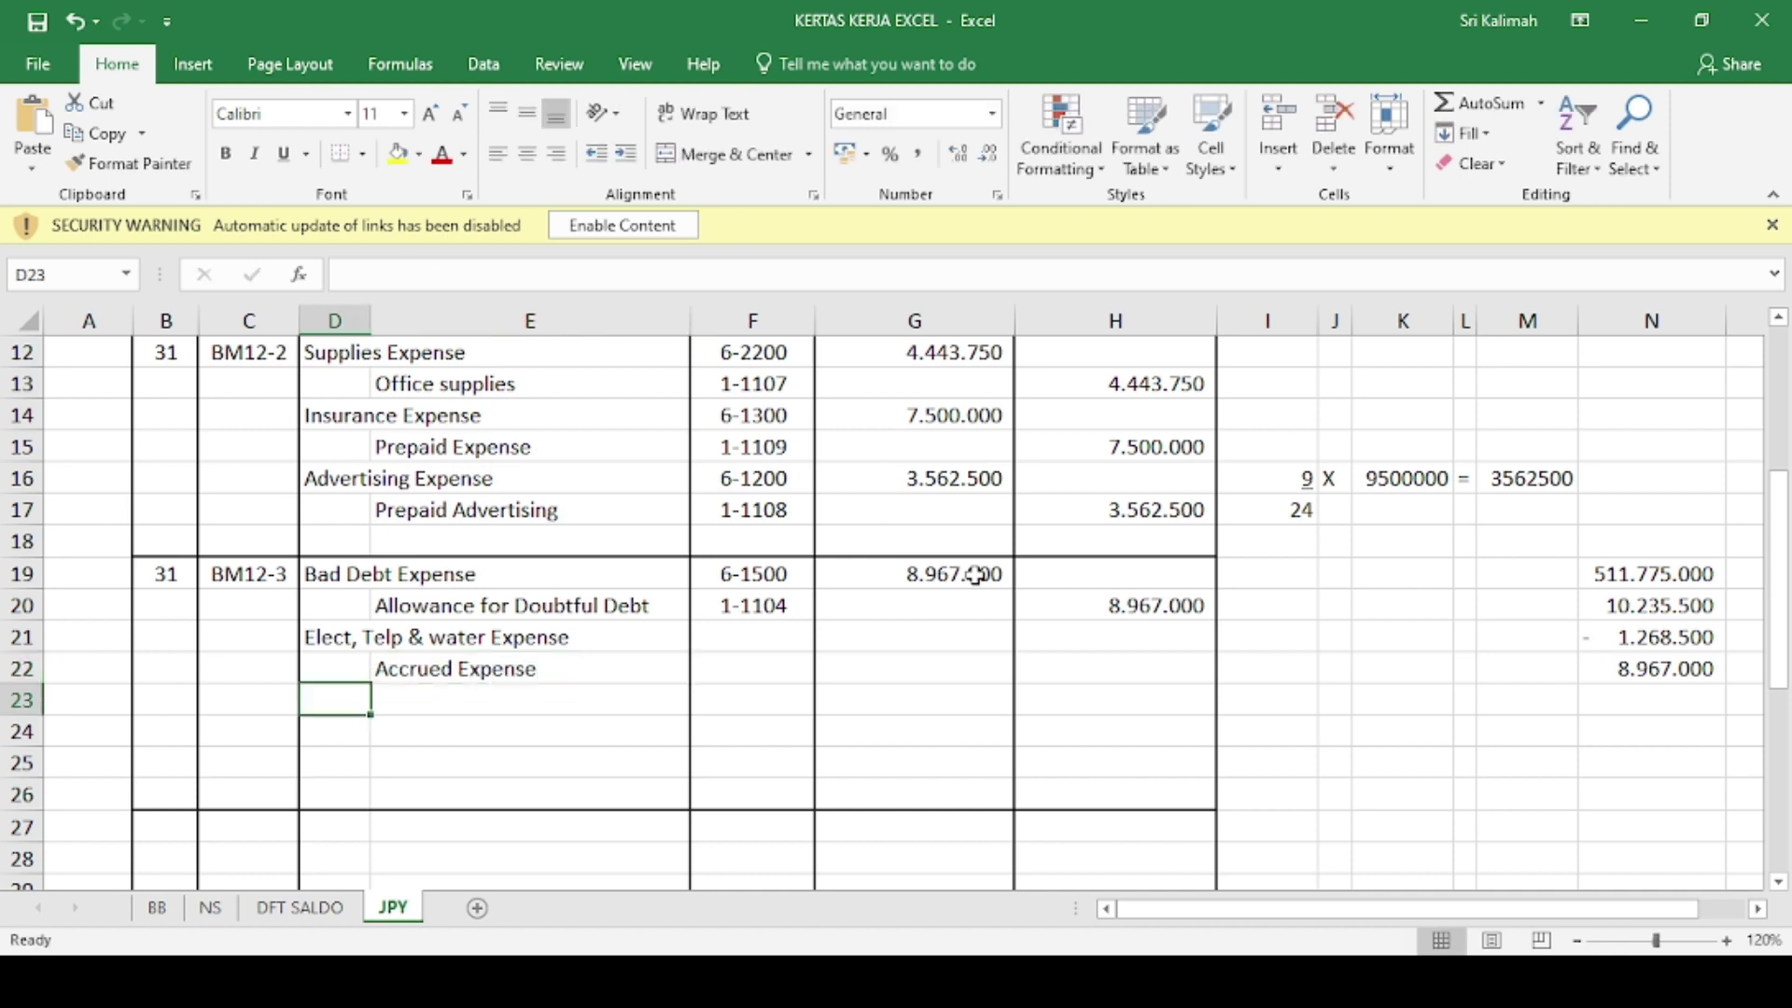
- Enter the debit account "Wages & salaries Expense" in D23
{"action": "type", "text": "Wages"}
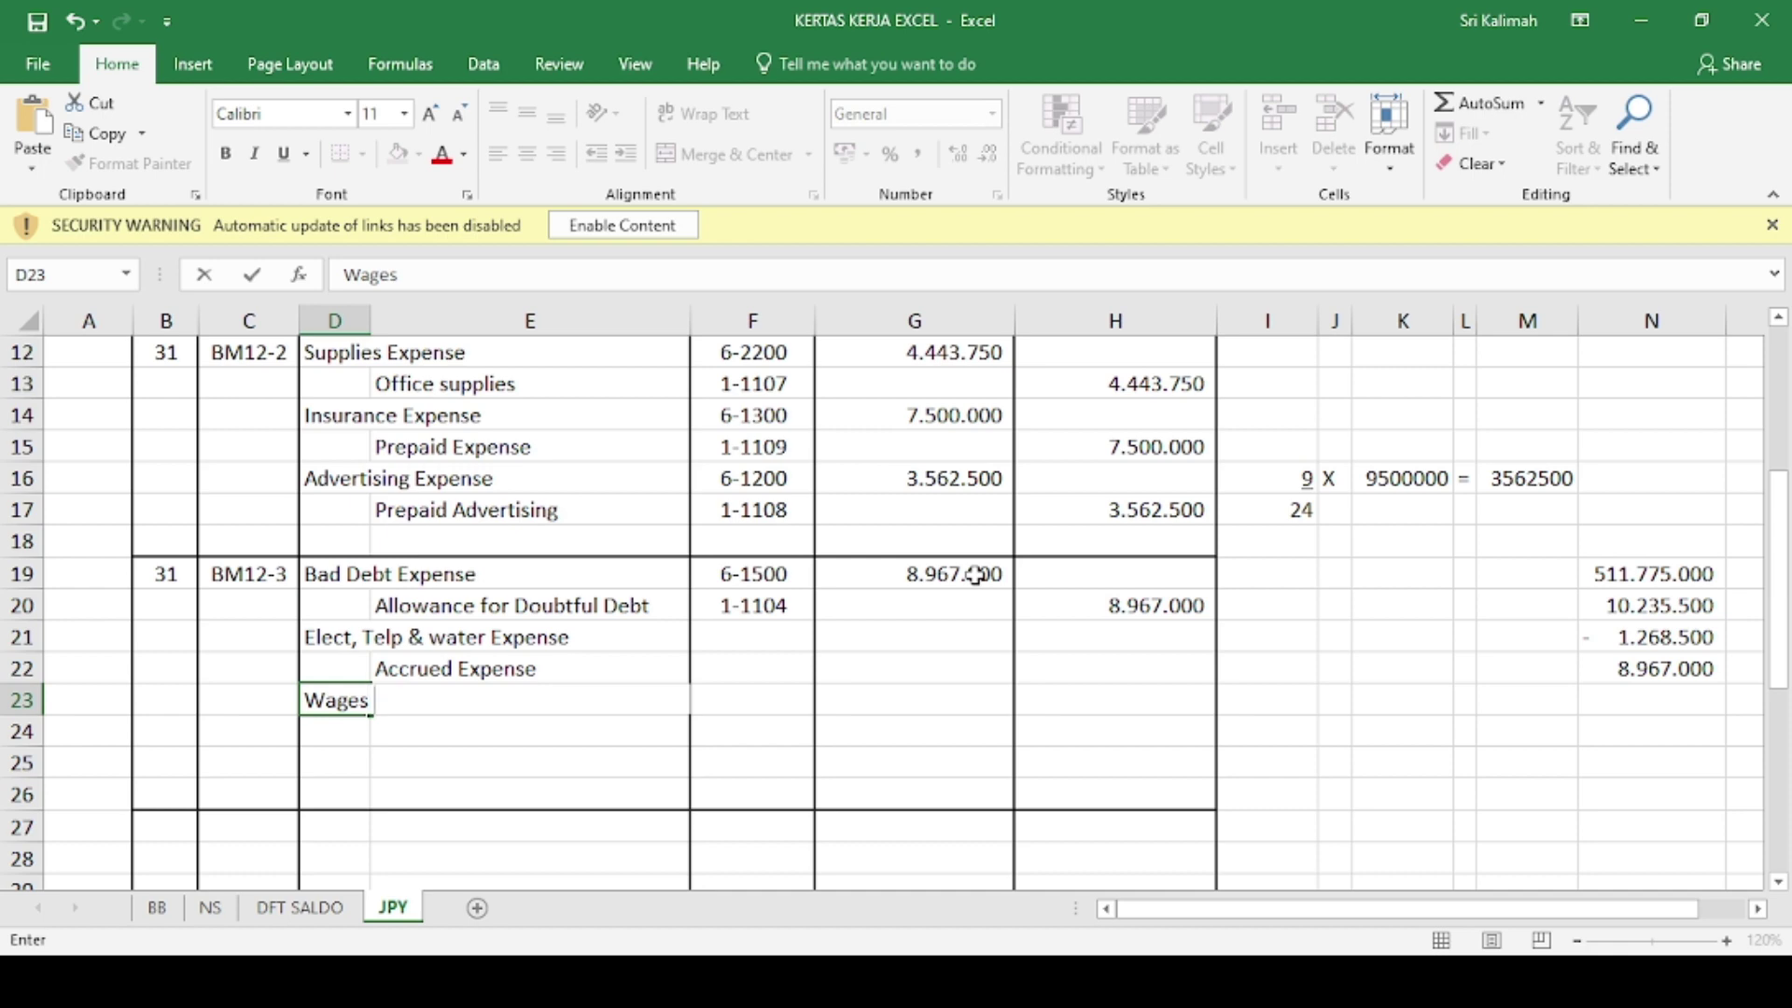
{"action": "type", "text": " & salari"}
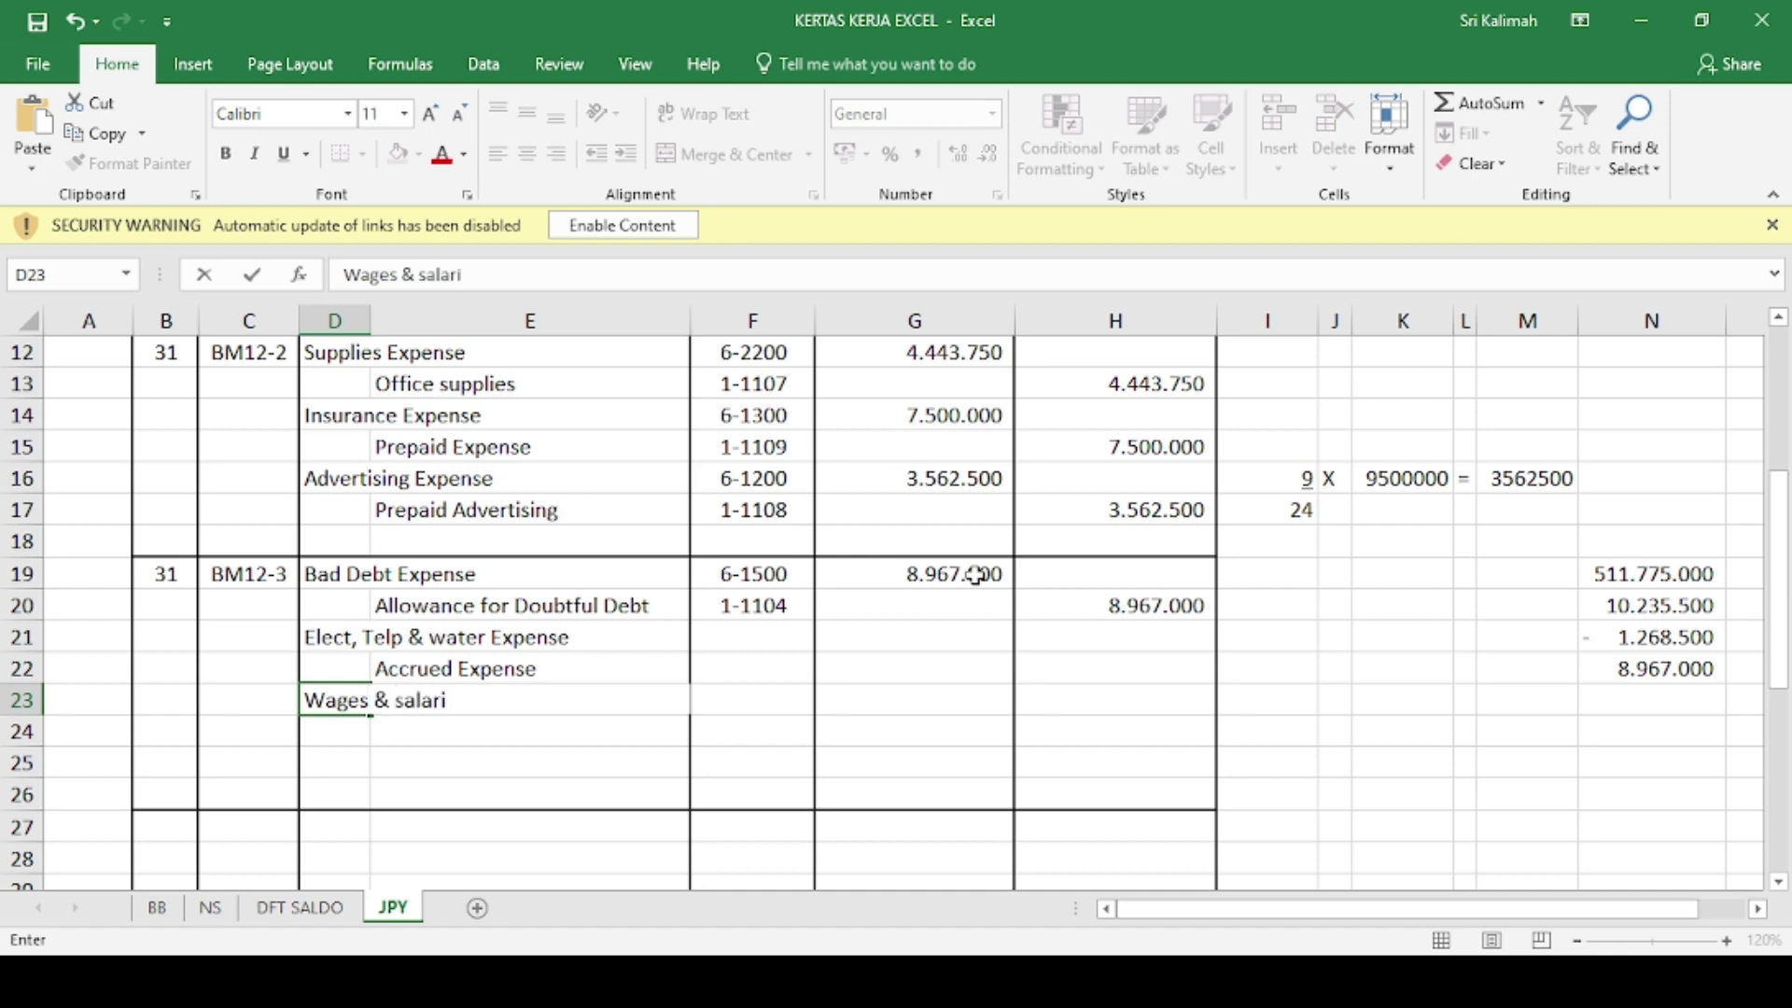
{"action": "type", "text": "es Expense"}
{"action": "key", "text": "Return"}
- Enter the indented credit accounts "Income Tax Payable" in E24 and "Accrued Expense" in E25
{"action": "key", "text": "Right"}
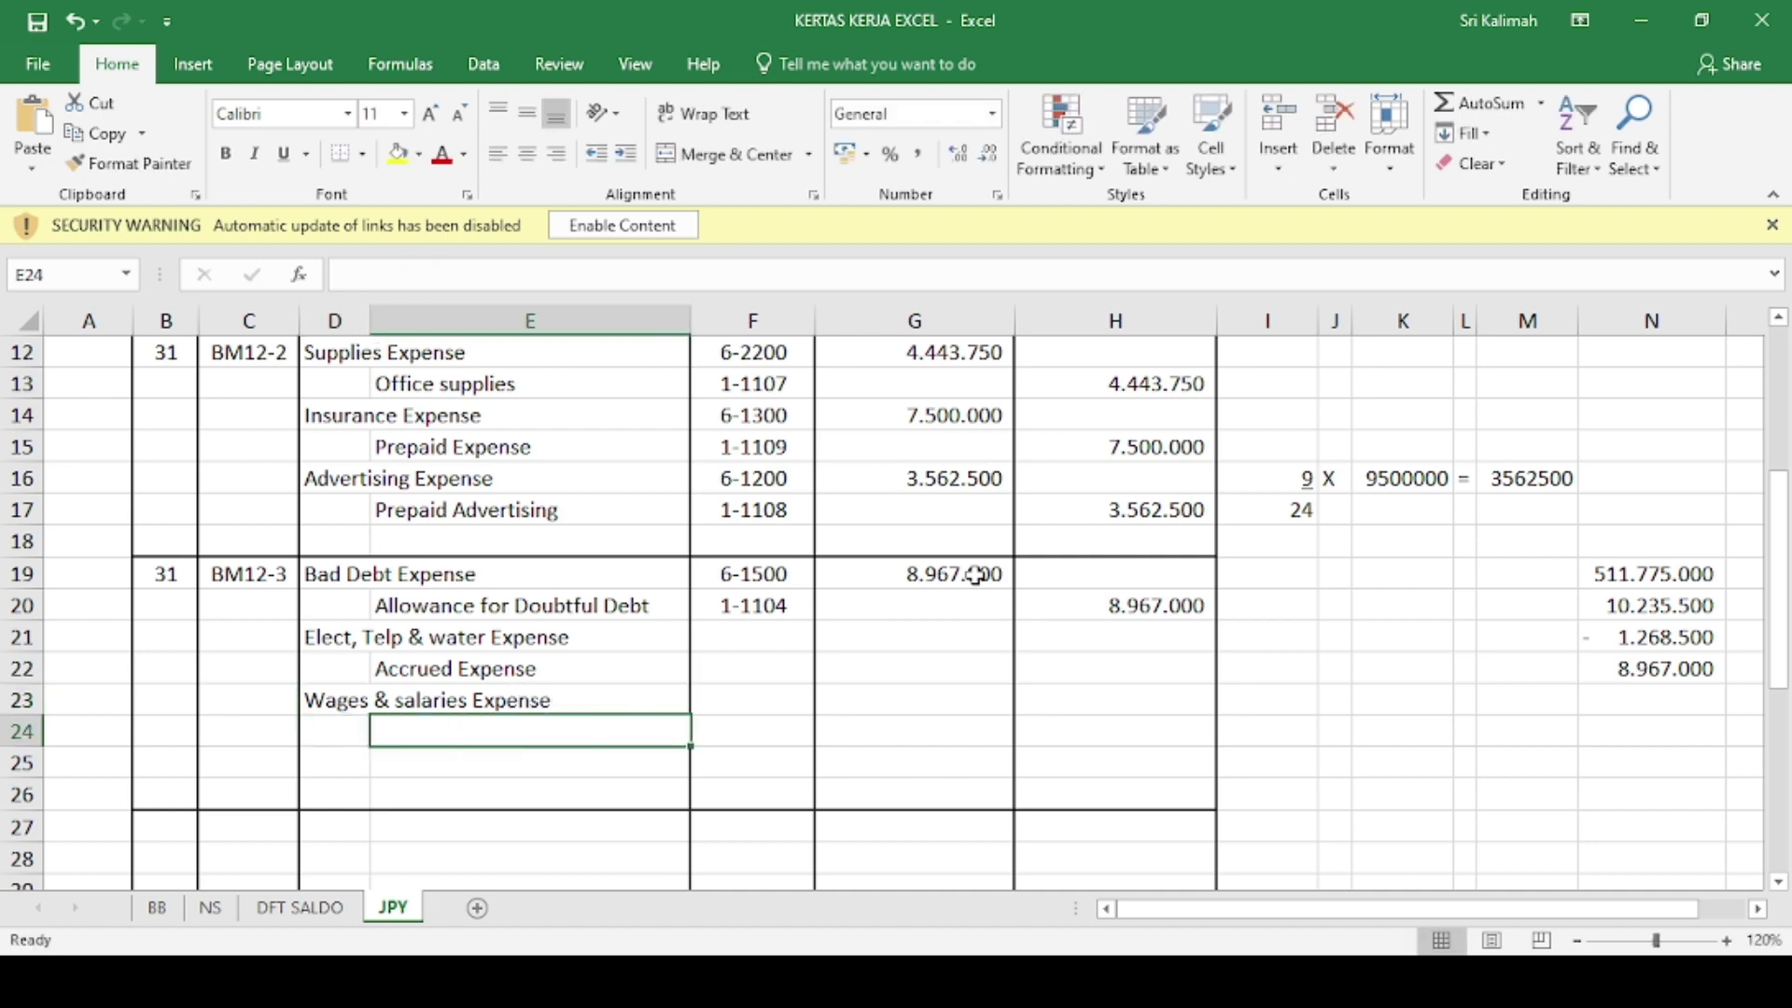
{"action": "type", "text": "Incom"}
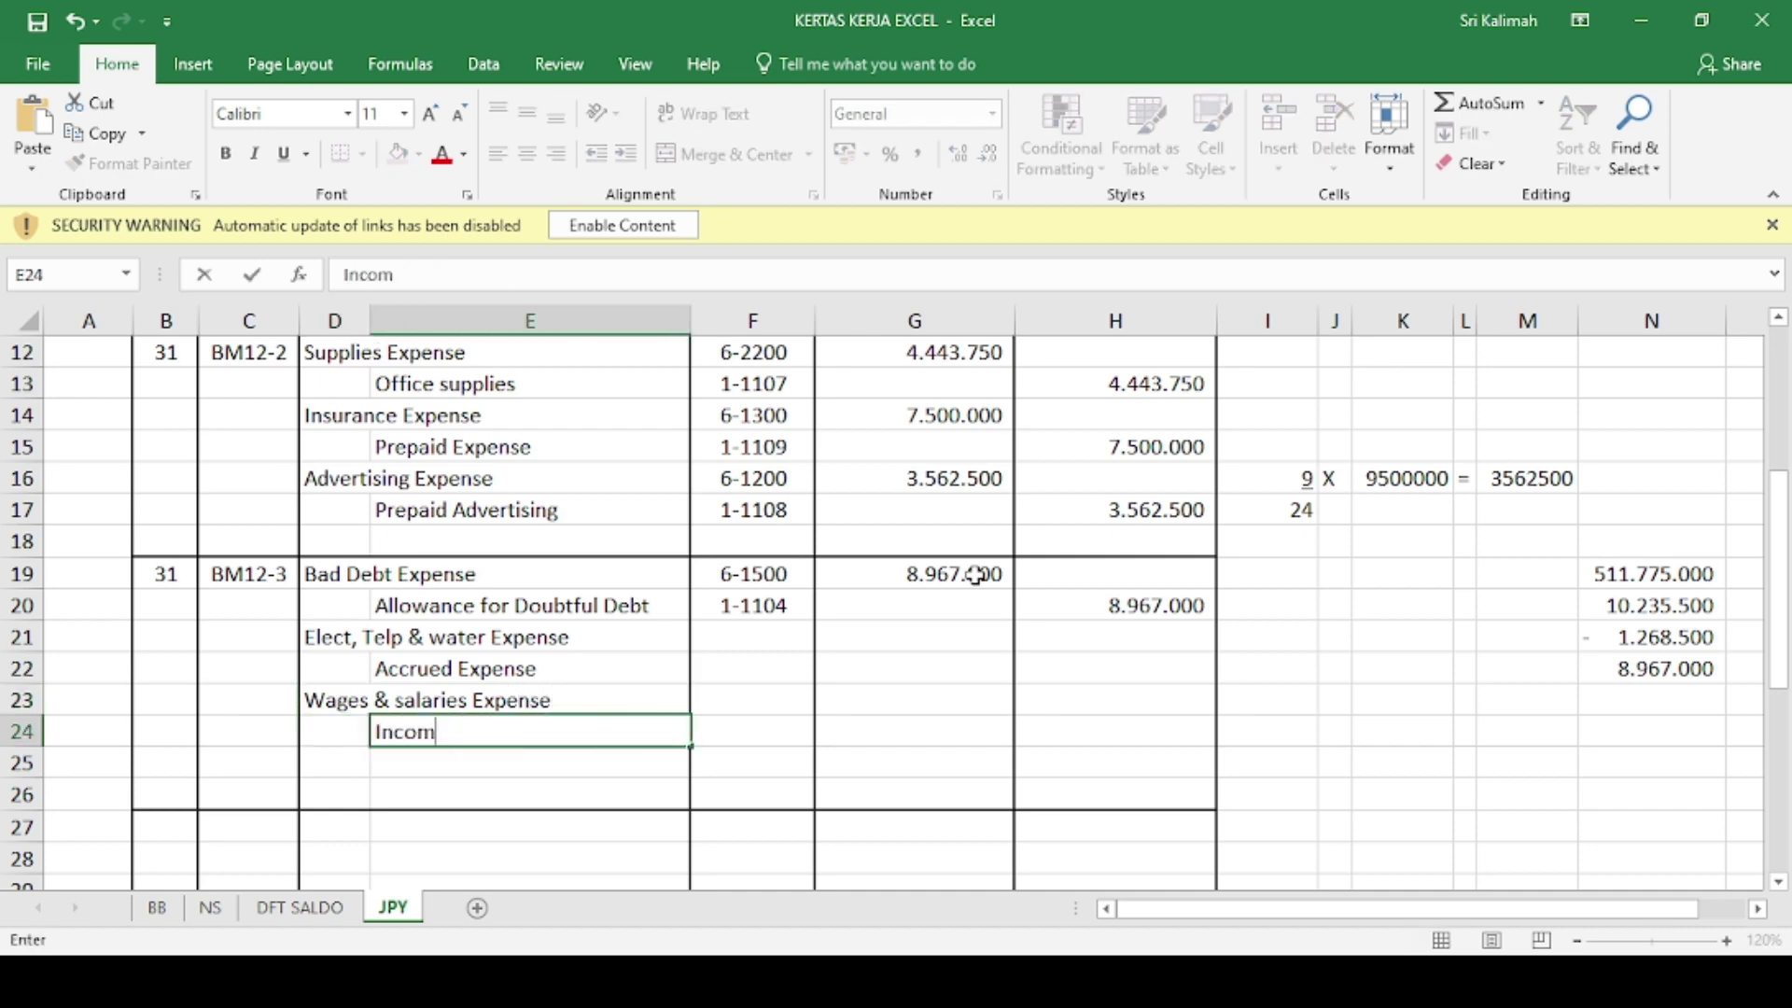
{"action": "type", "text": "e Tax Payable"}
{"action": "key", "text": "Return"}
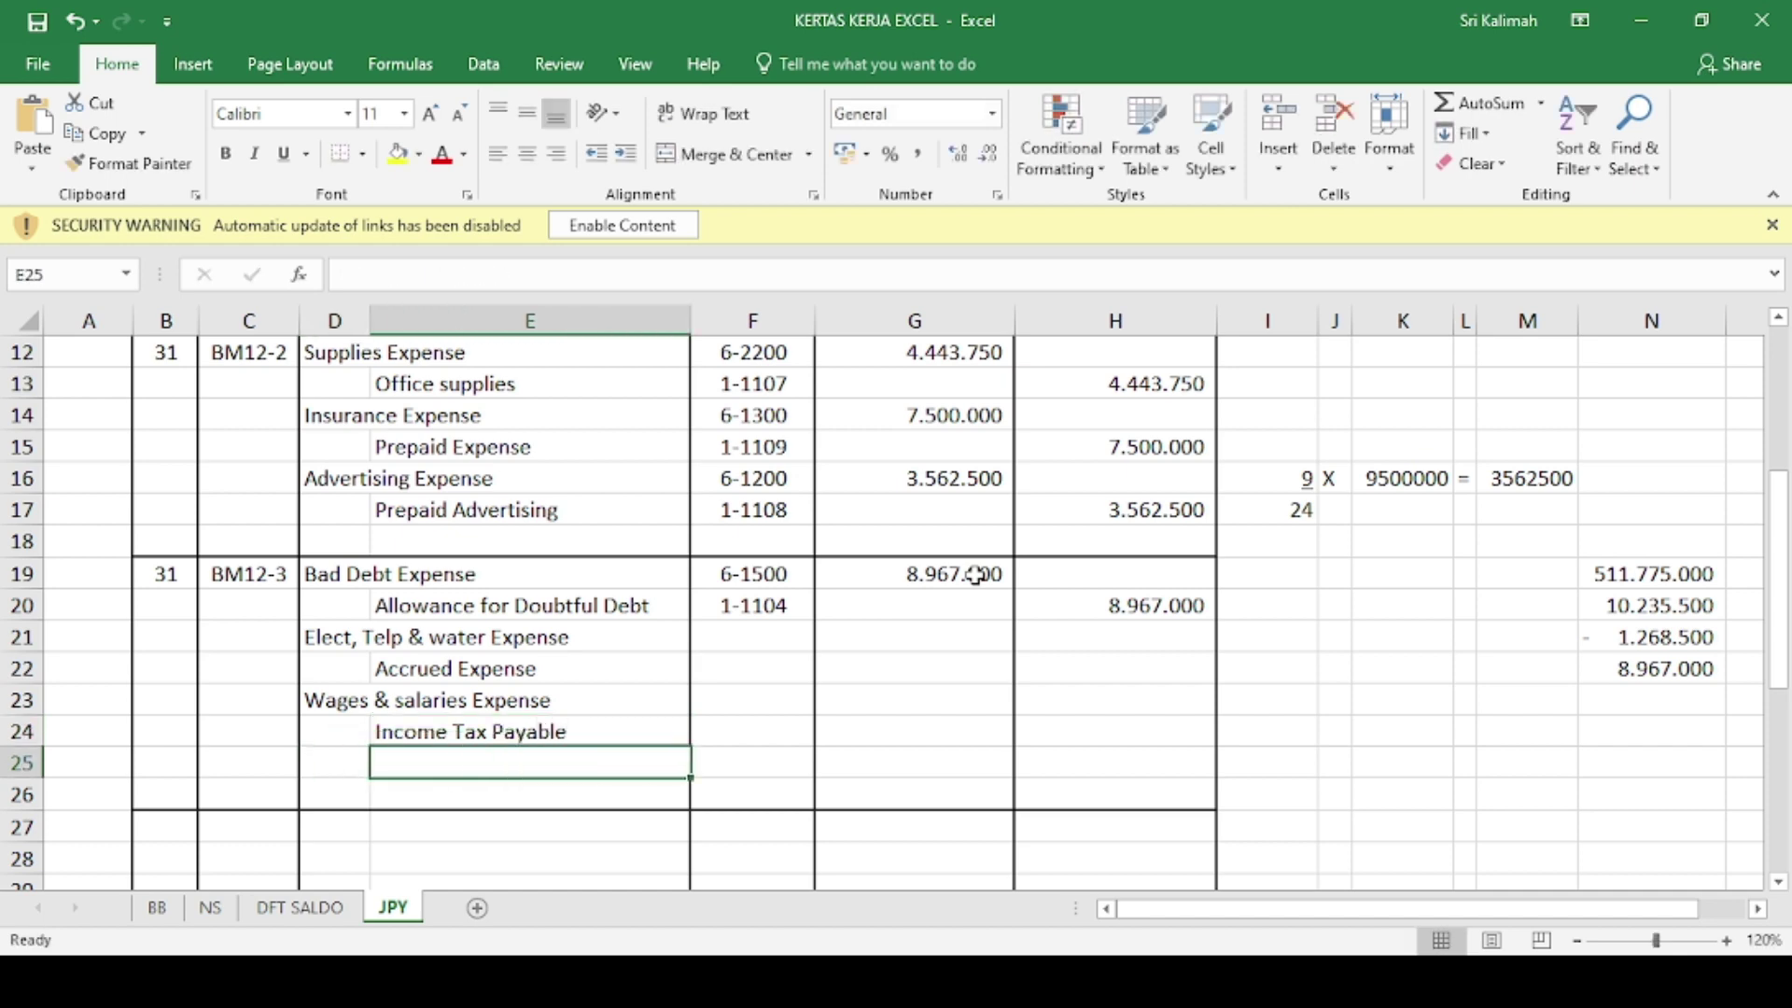
{"action": "type", "text": "Accrued Expense"}
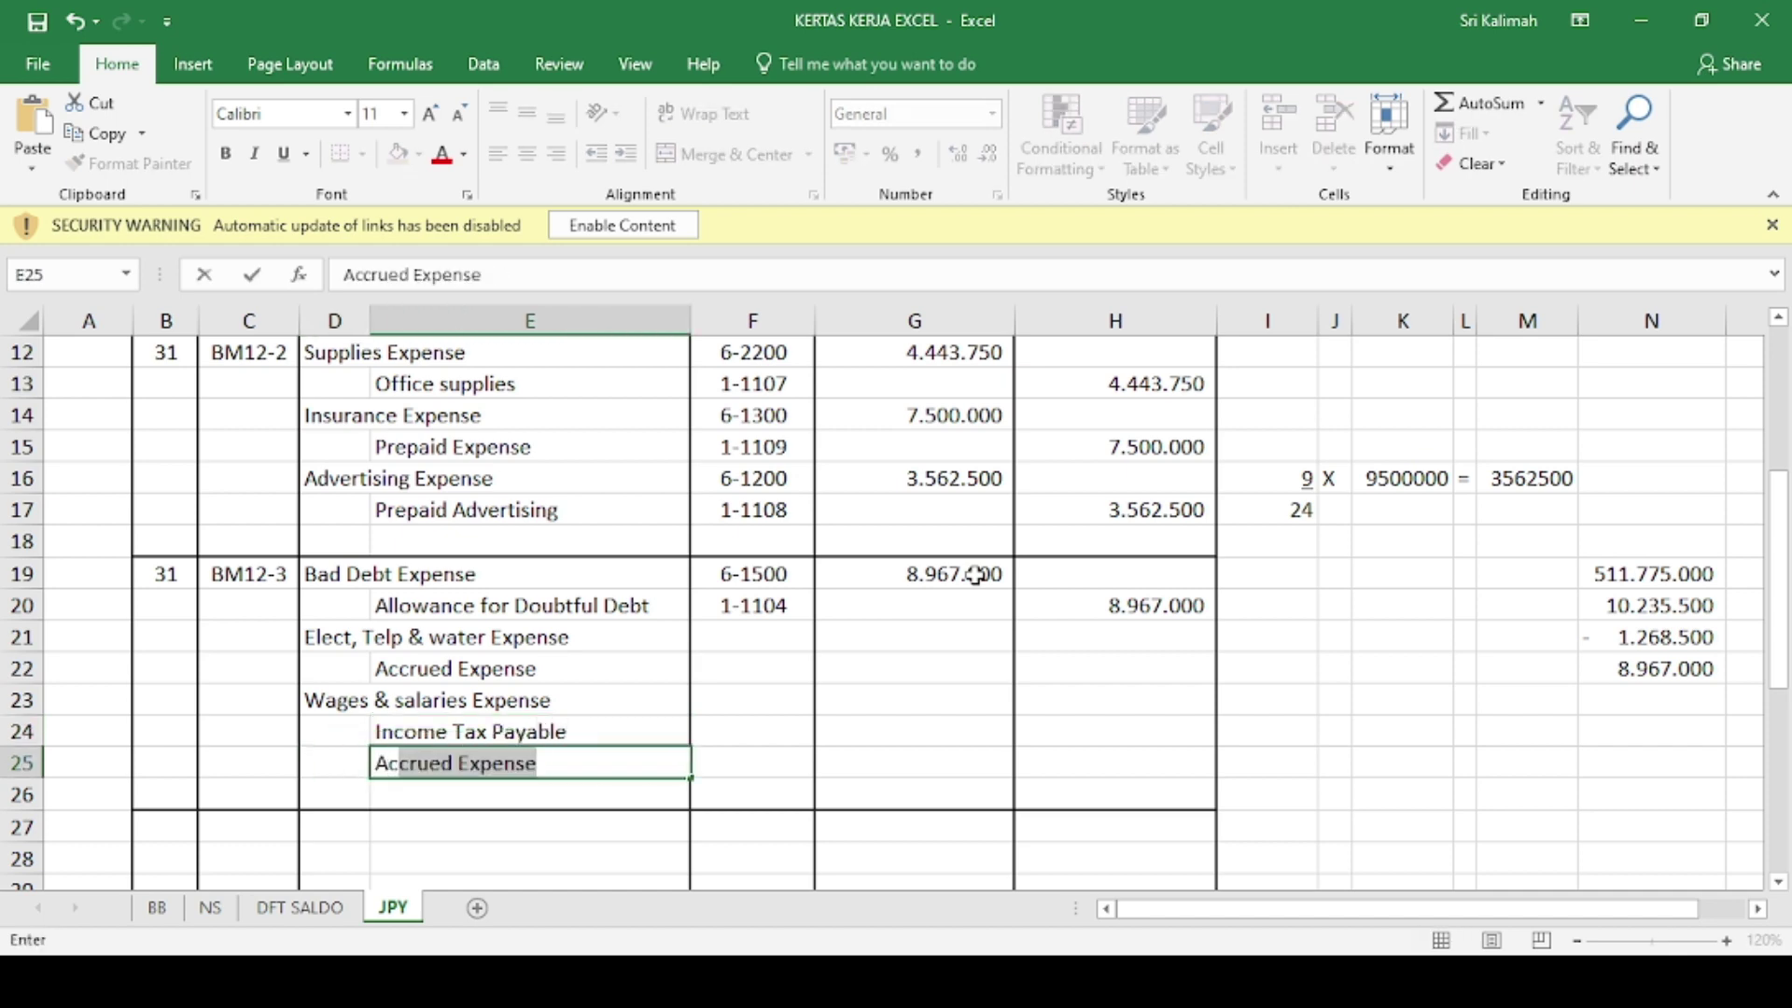
{"action": "key", "text": "Tab"}
- Enter the account references 6-1400 for Elect, Telp & water Expense in F21 and 2-1200 for Accrued Expense in F22
{"action": "key", "text": "Up"}
{"action": "key", "text": "Up"}
{"action": "key", "text": "Up"}
{"action": "key", "text": "Up"}
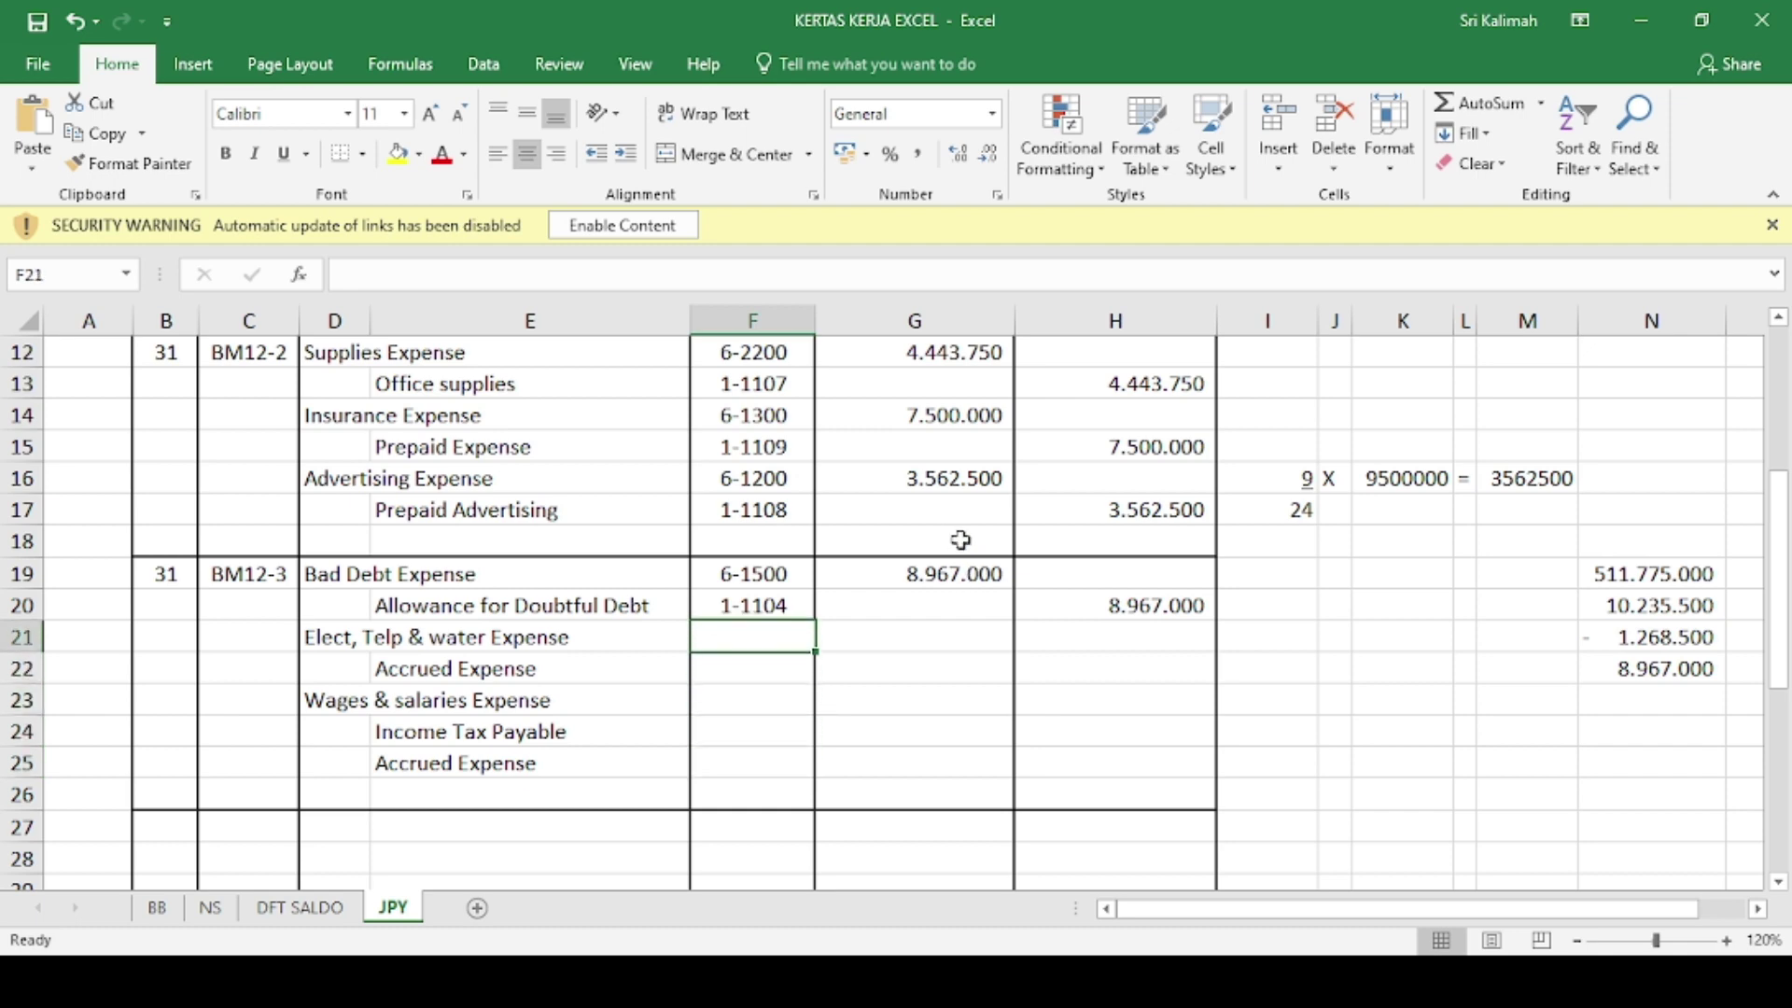
{"action": "type", "text": "6-1400"}
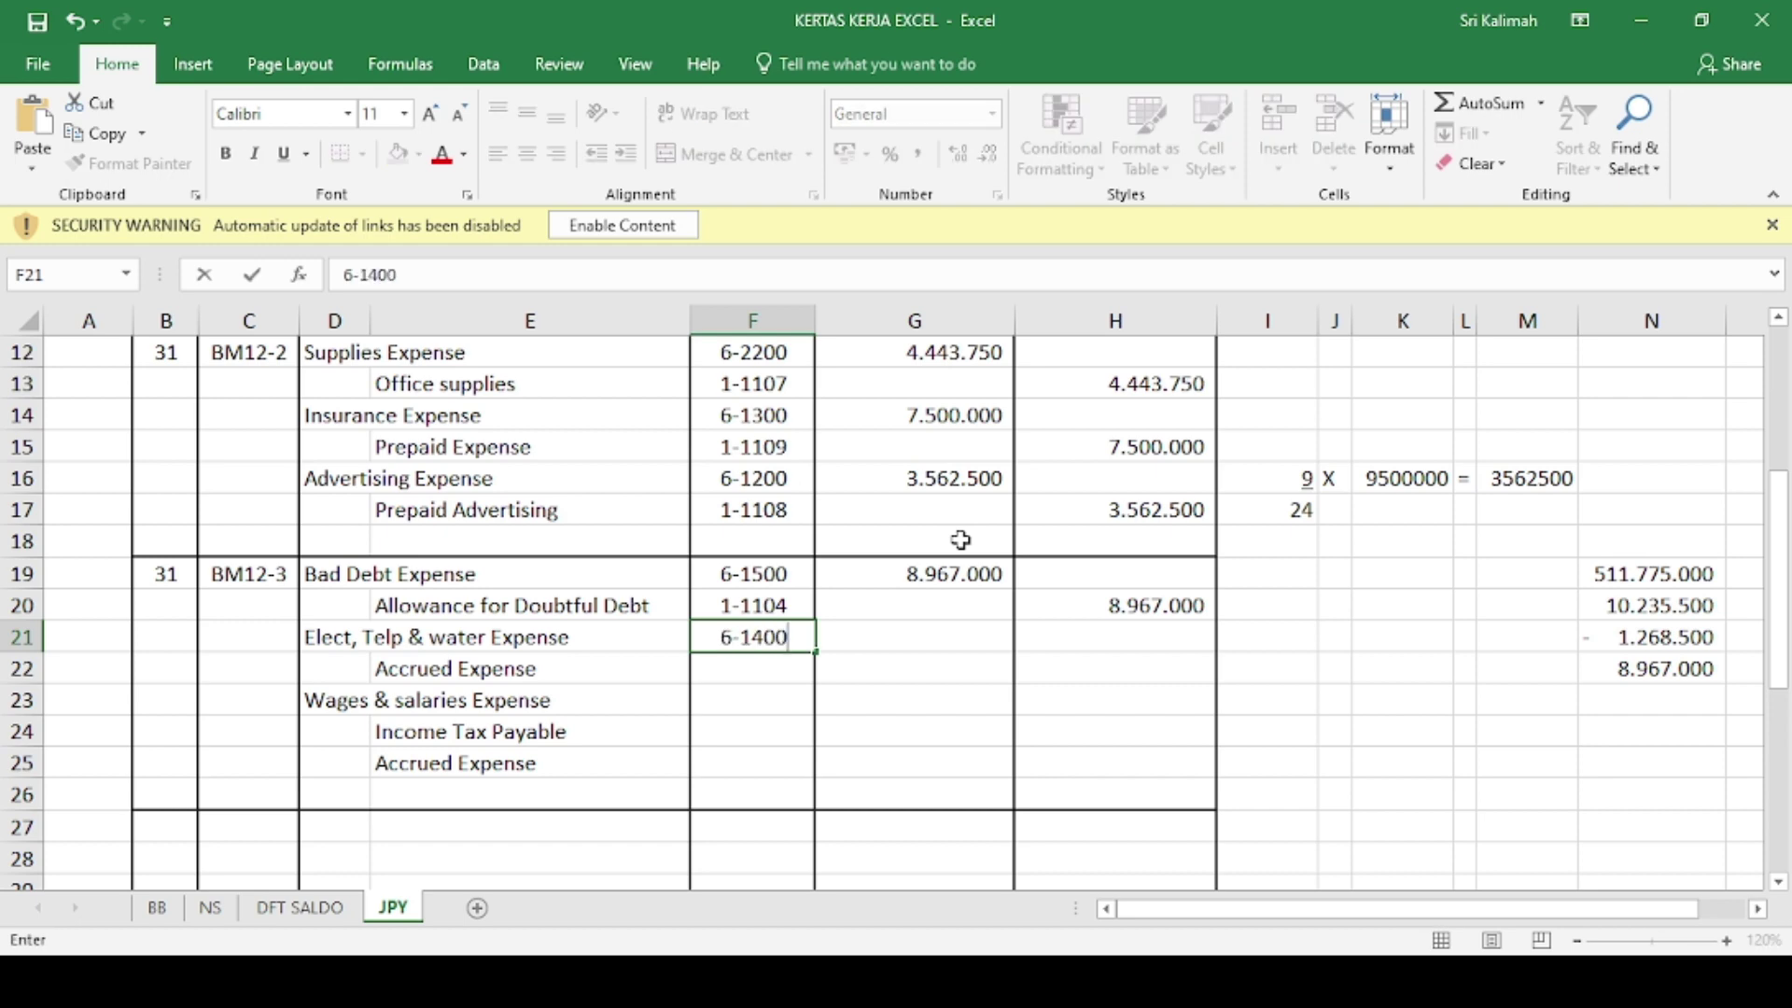
{"action": "key", "text": "Return"}
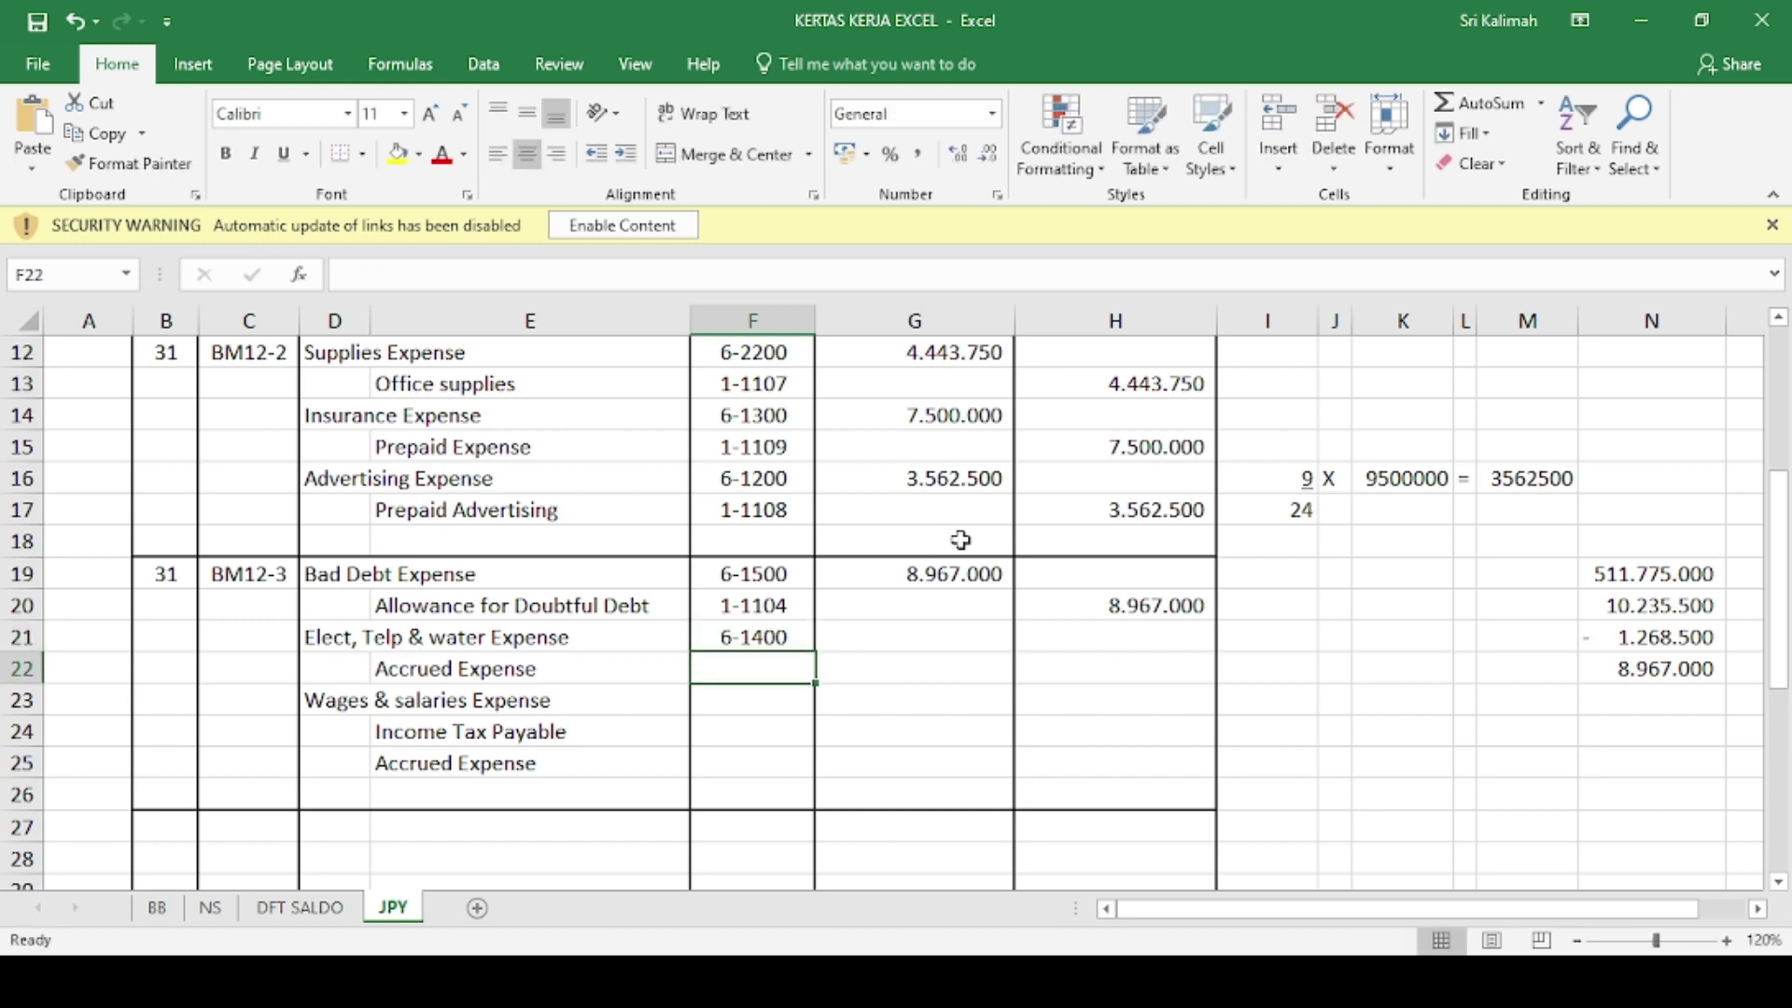
{"action": "type", "text": "2-12"}
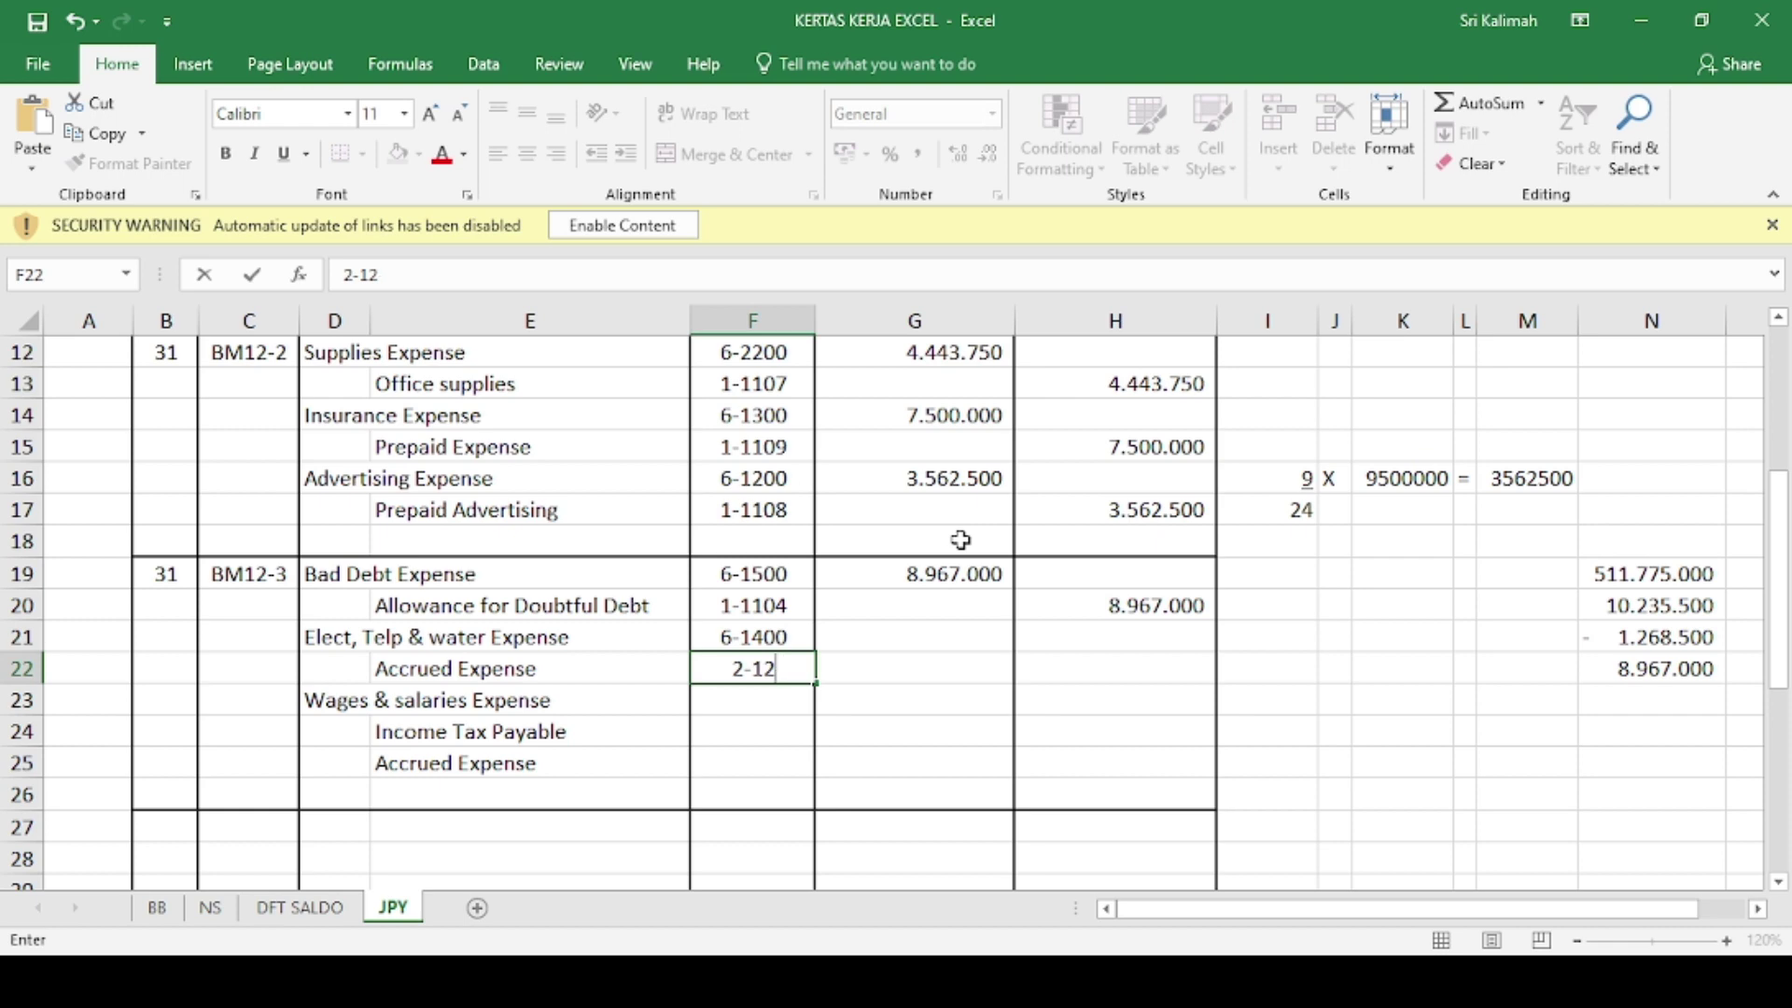
{"action": "type", "text": "00"}
{"action": "key", "text": "Return"}
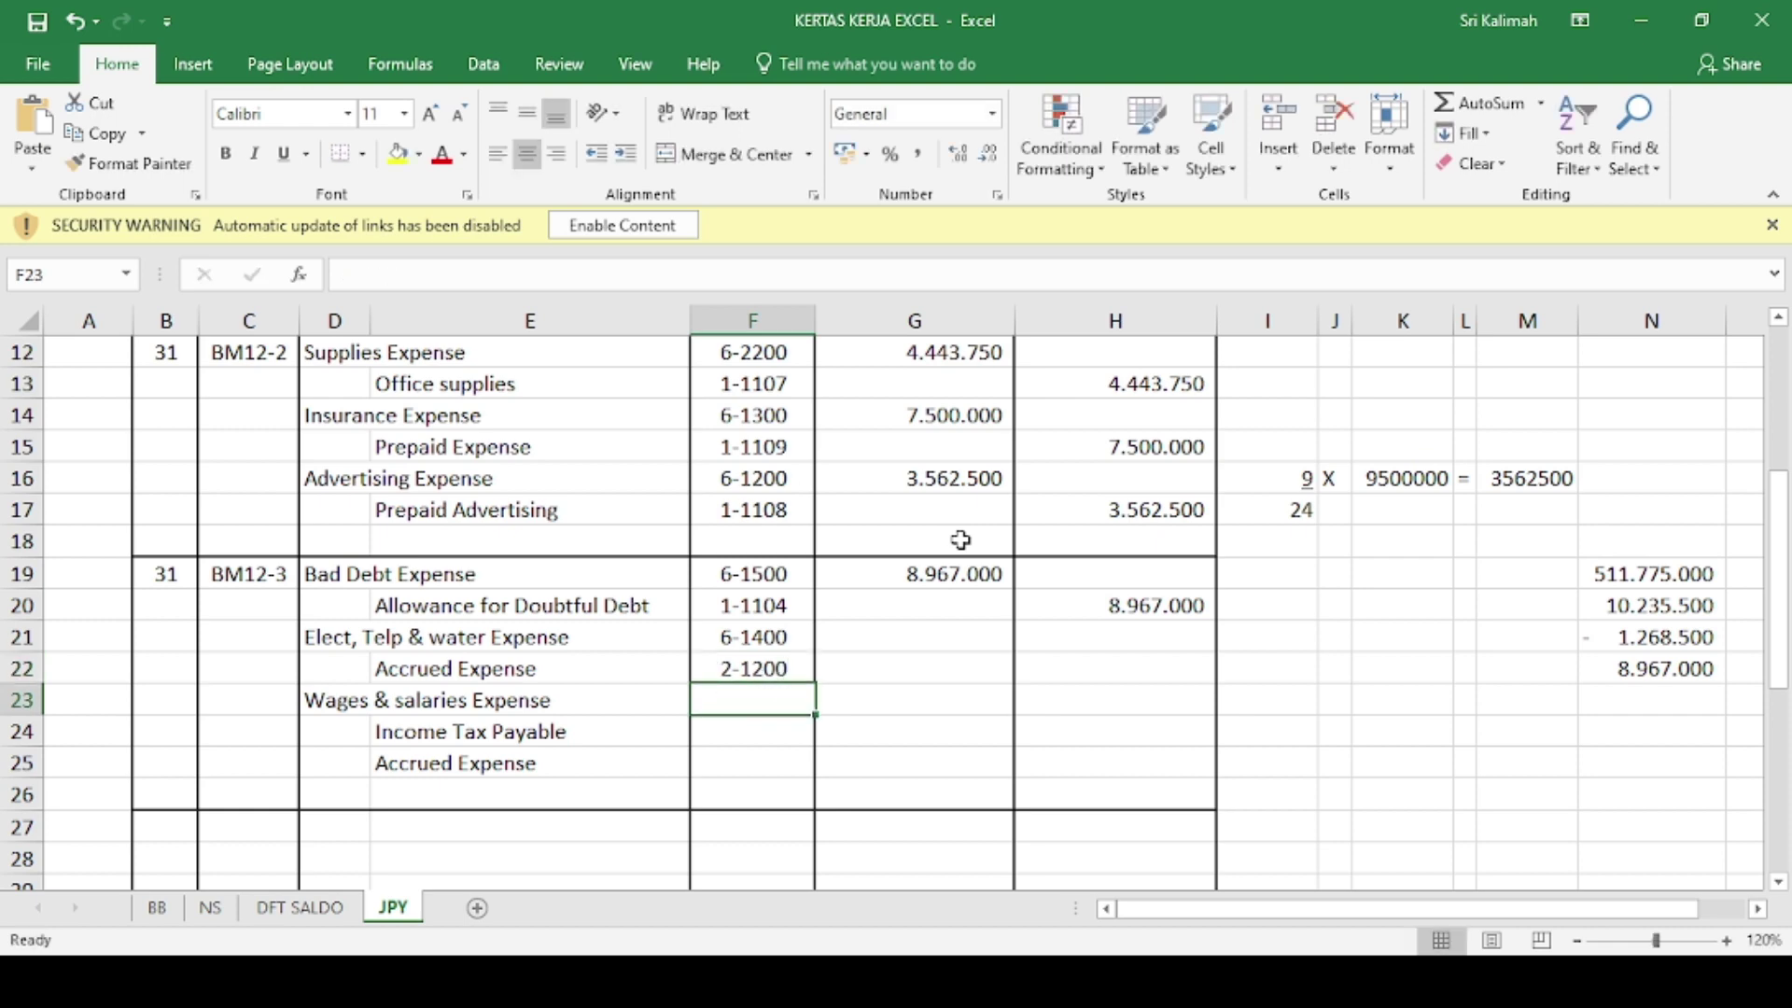
- Enter the wages entry's account references: 6-1100 in F23, 2-1400 in F24 and 2-1200 in F25
{"action": "type", "text": "6-1100"}
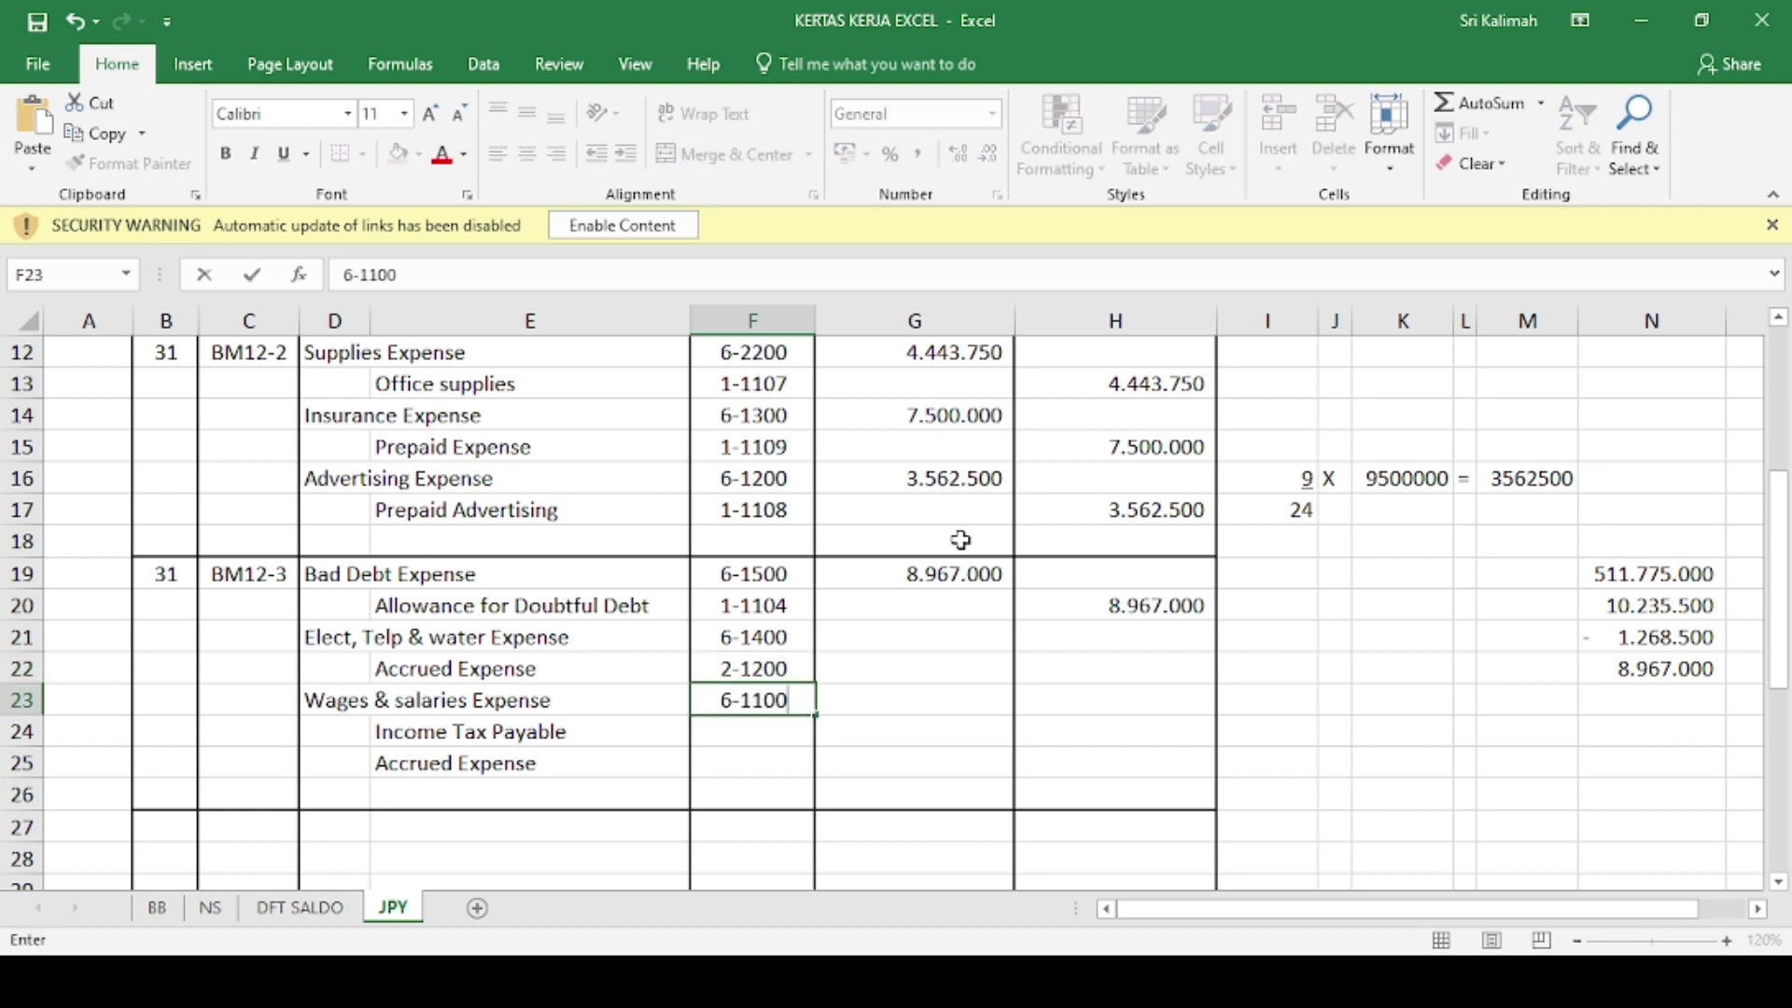
{"action": "key", "text": "Return"}
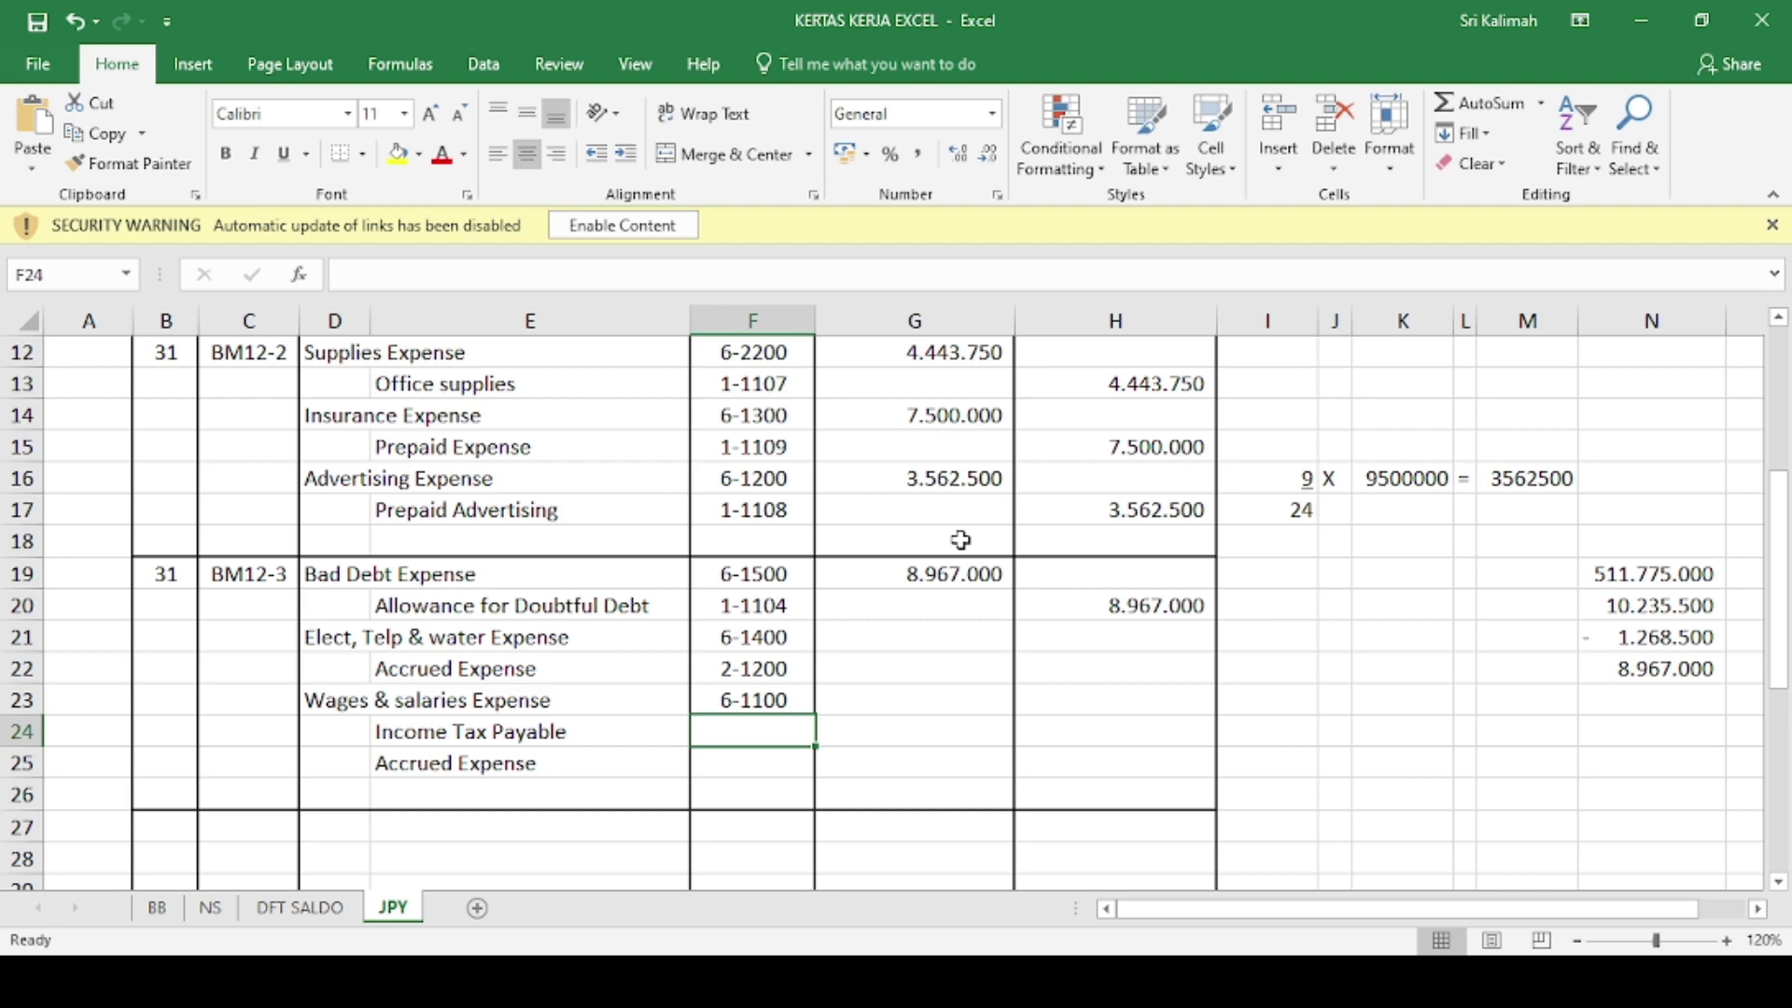
{"action": "type", "text": "2-1400"}
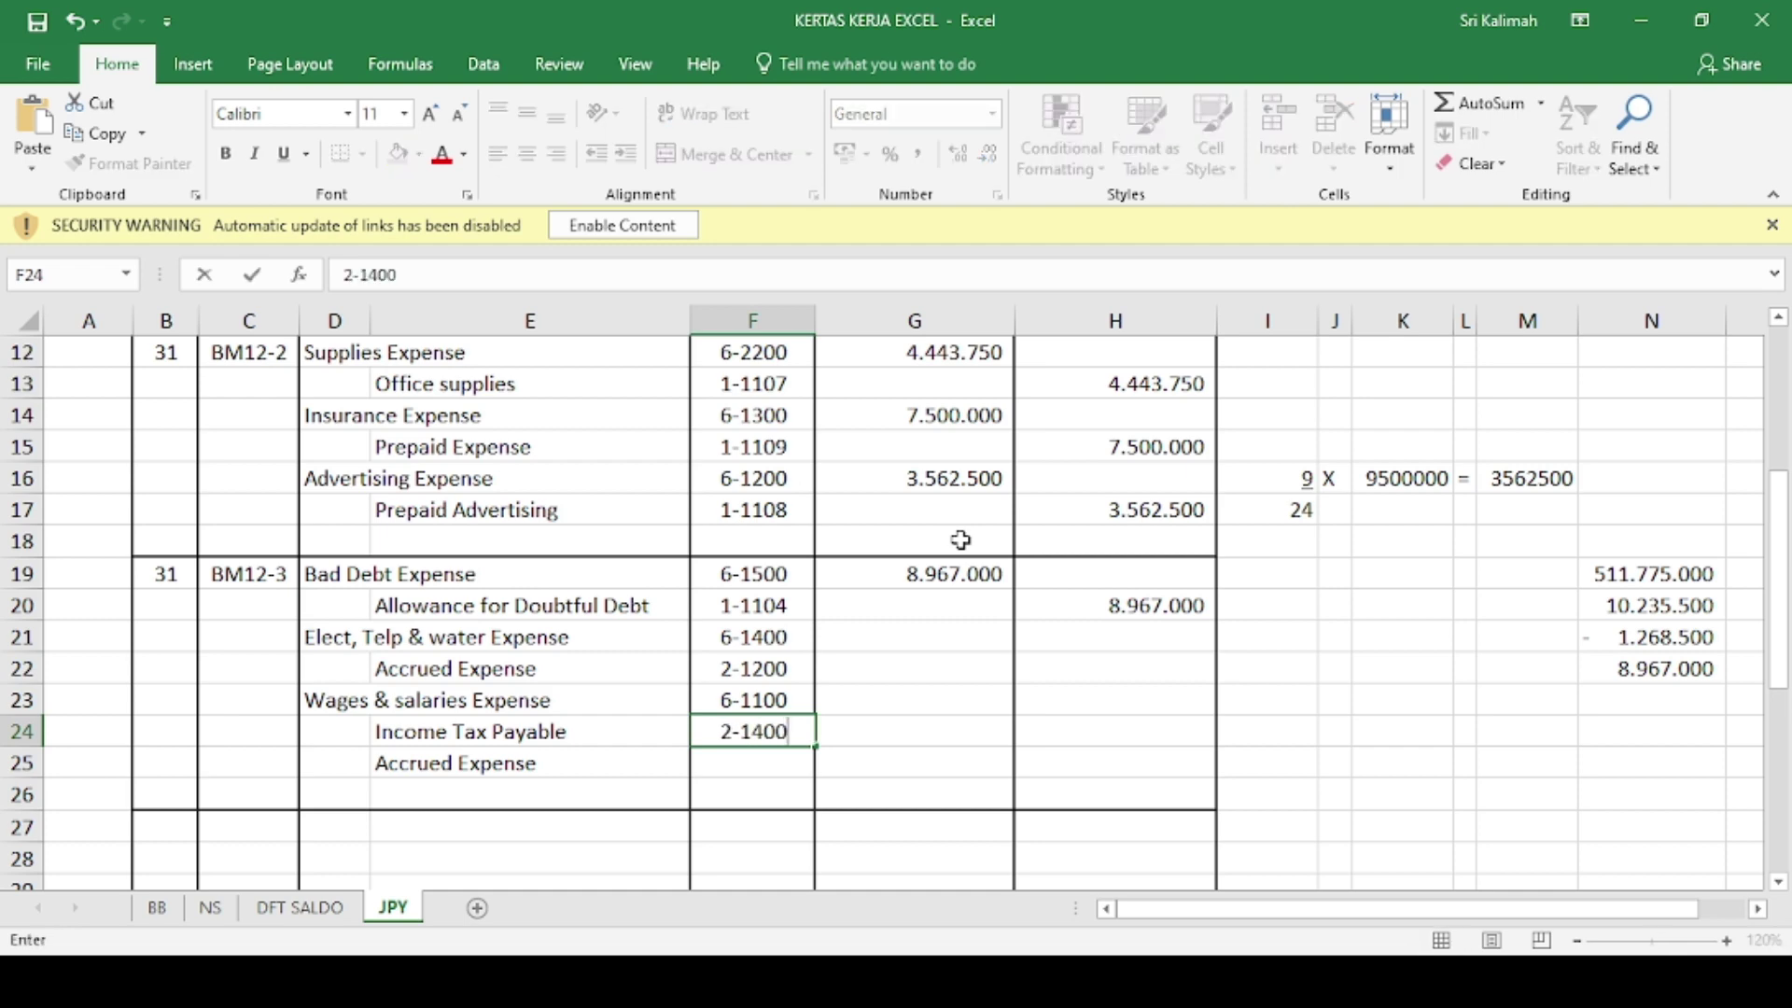
{"action": "key", "text": "Return"}
{"action": "type", "text": "2-1200"}
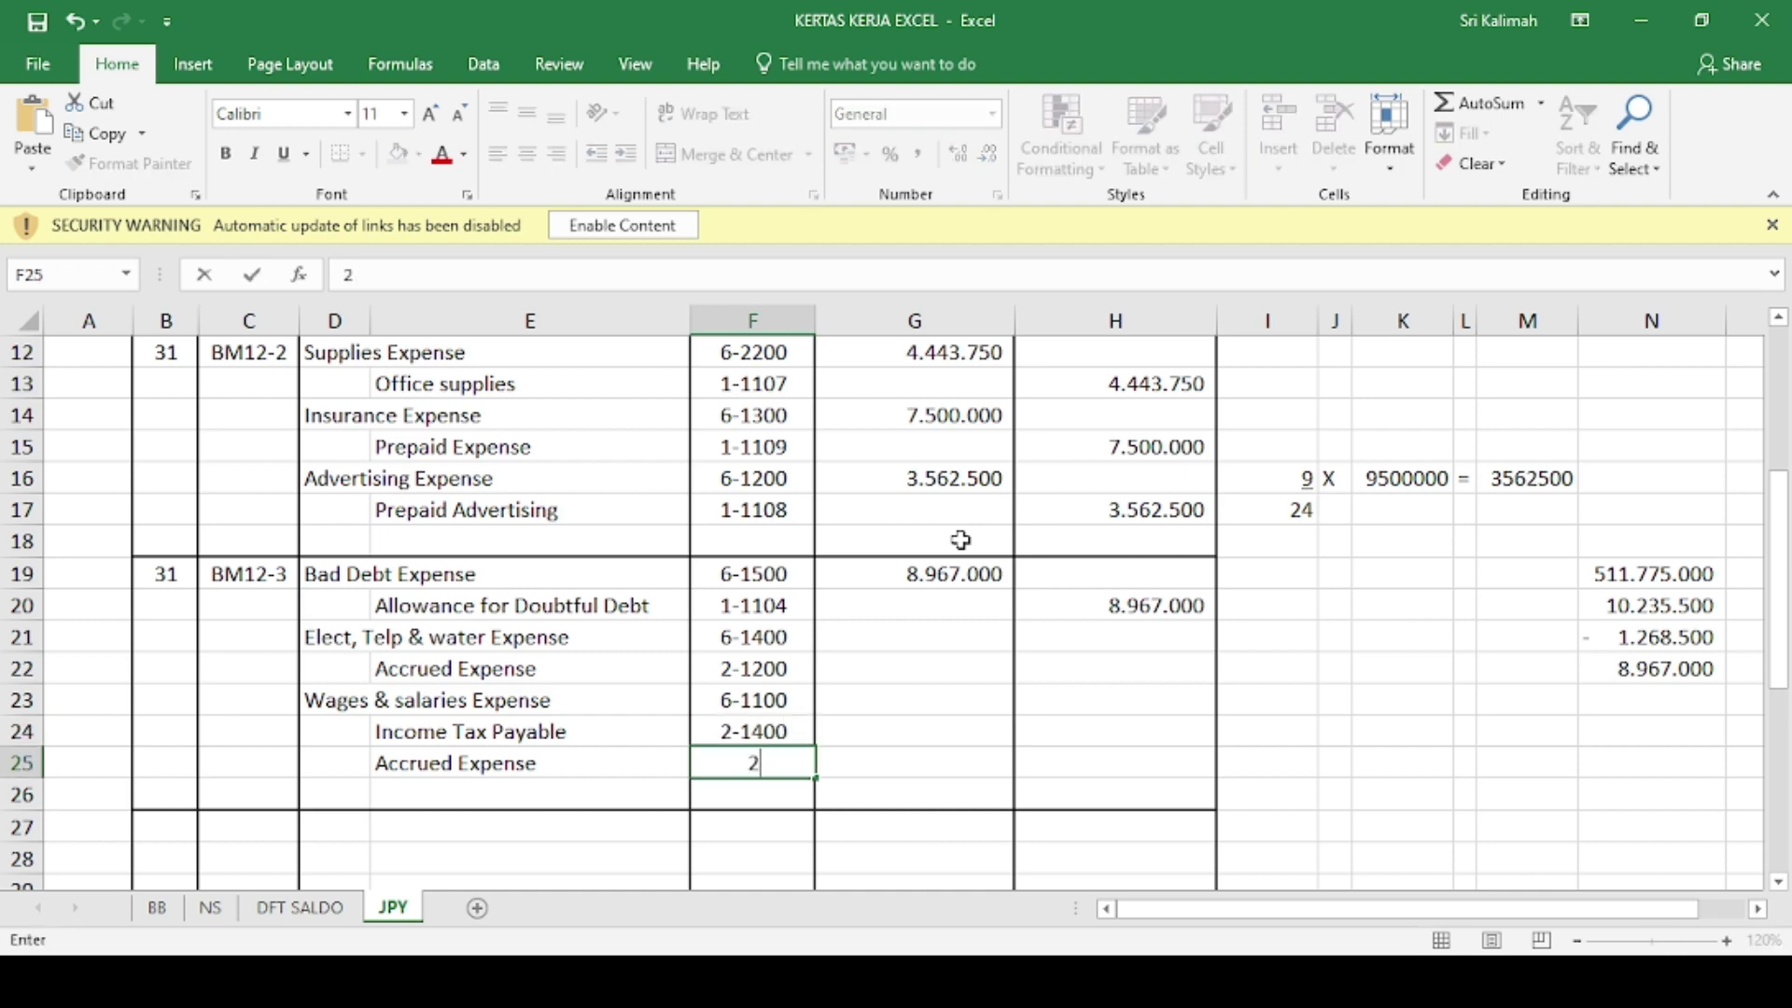
{"action": "key", "text": "Up"}
- Enter the Elect, Telp & water Expense debit amount 3025500 in G21
{"action": "key", "text": "Up"}
{"action": "key", "text": "Up"}
{"action": "key", "text": "Up"}
{"action": "key", "text": "Up"}
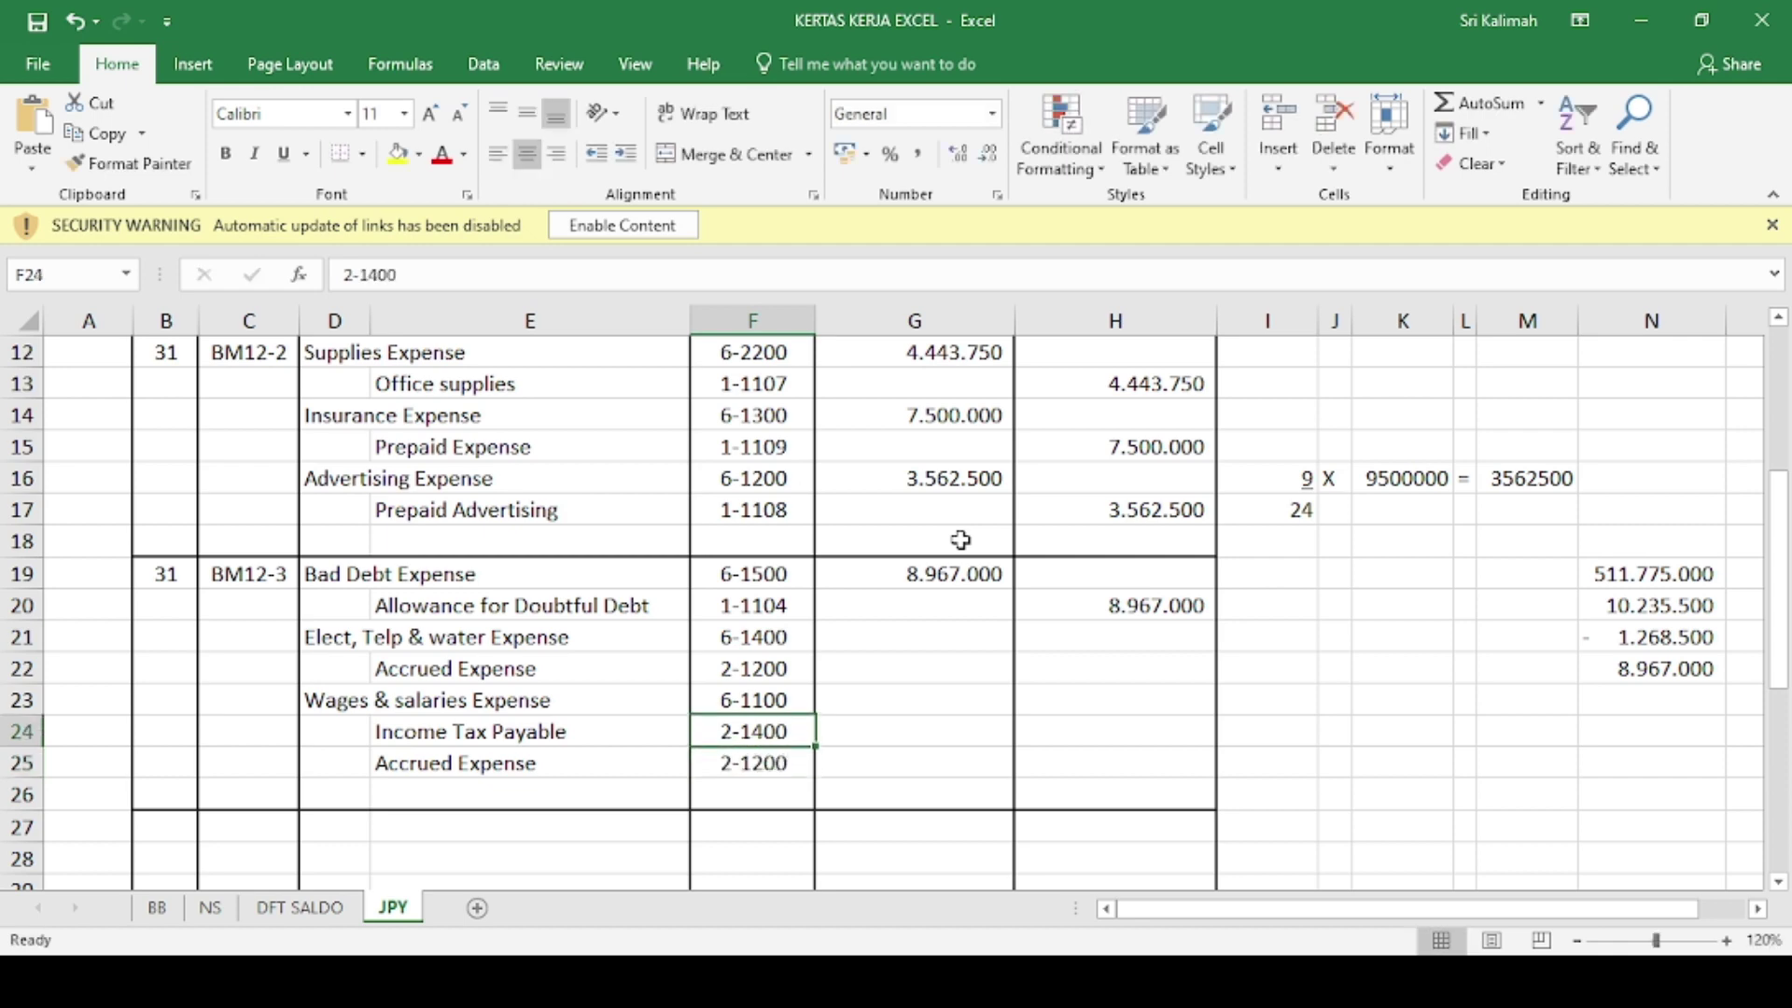
{"action": "key", "text": "Down"}
{"action": "key", "text": "Right"}
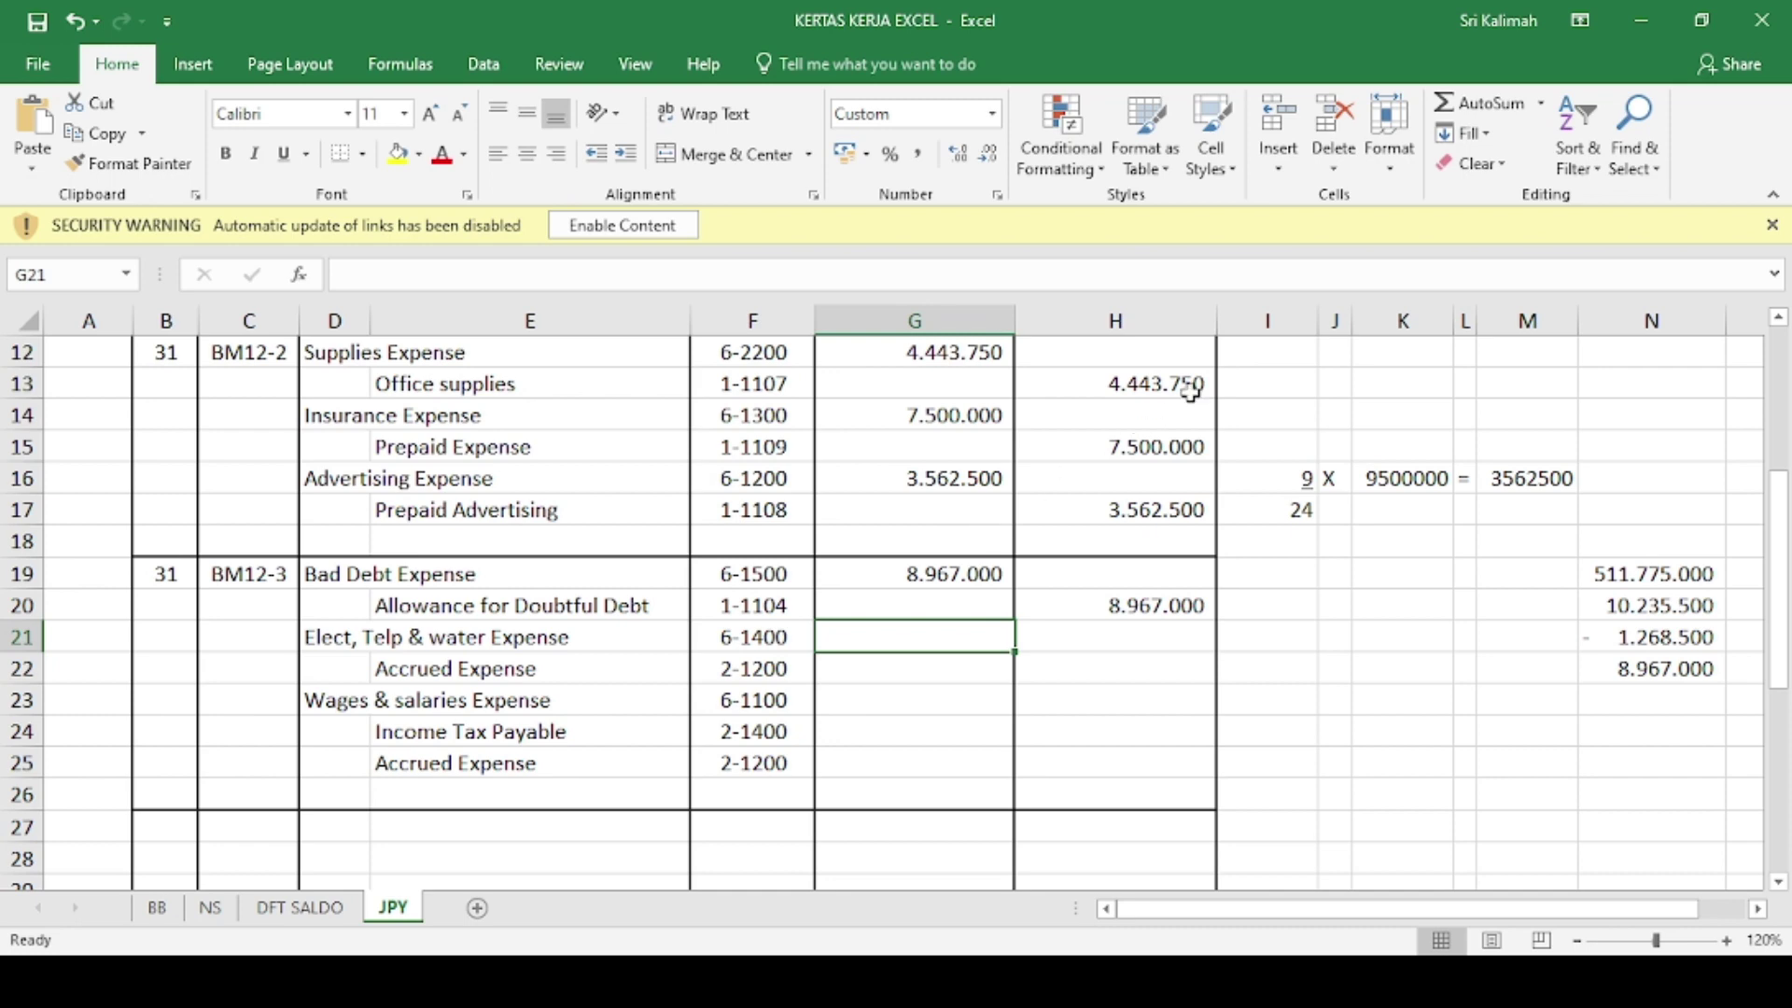
{"action": "type", "text": "30"}
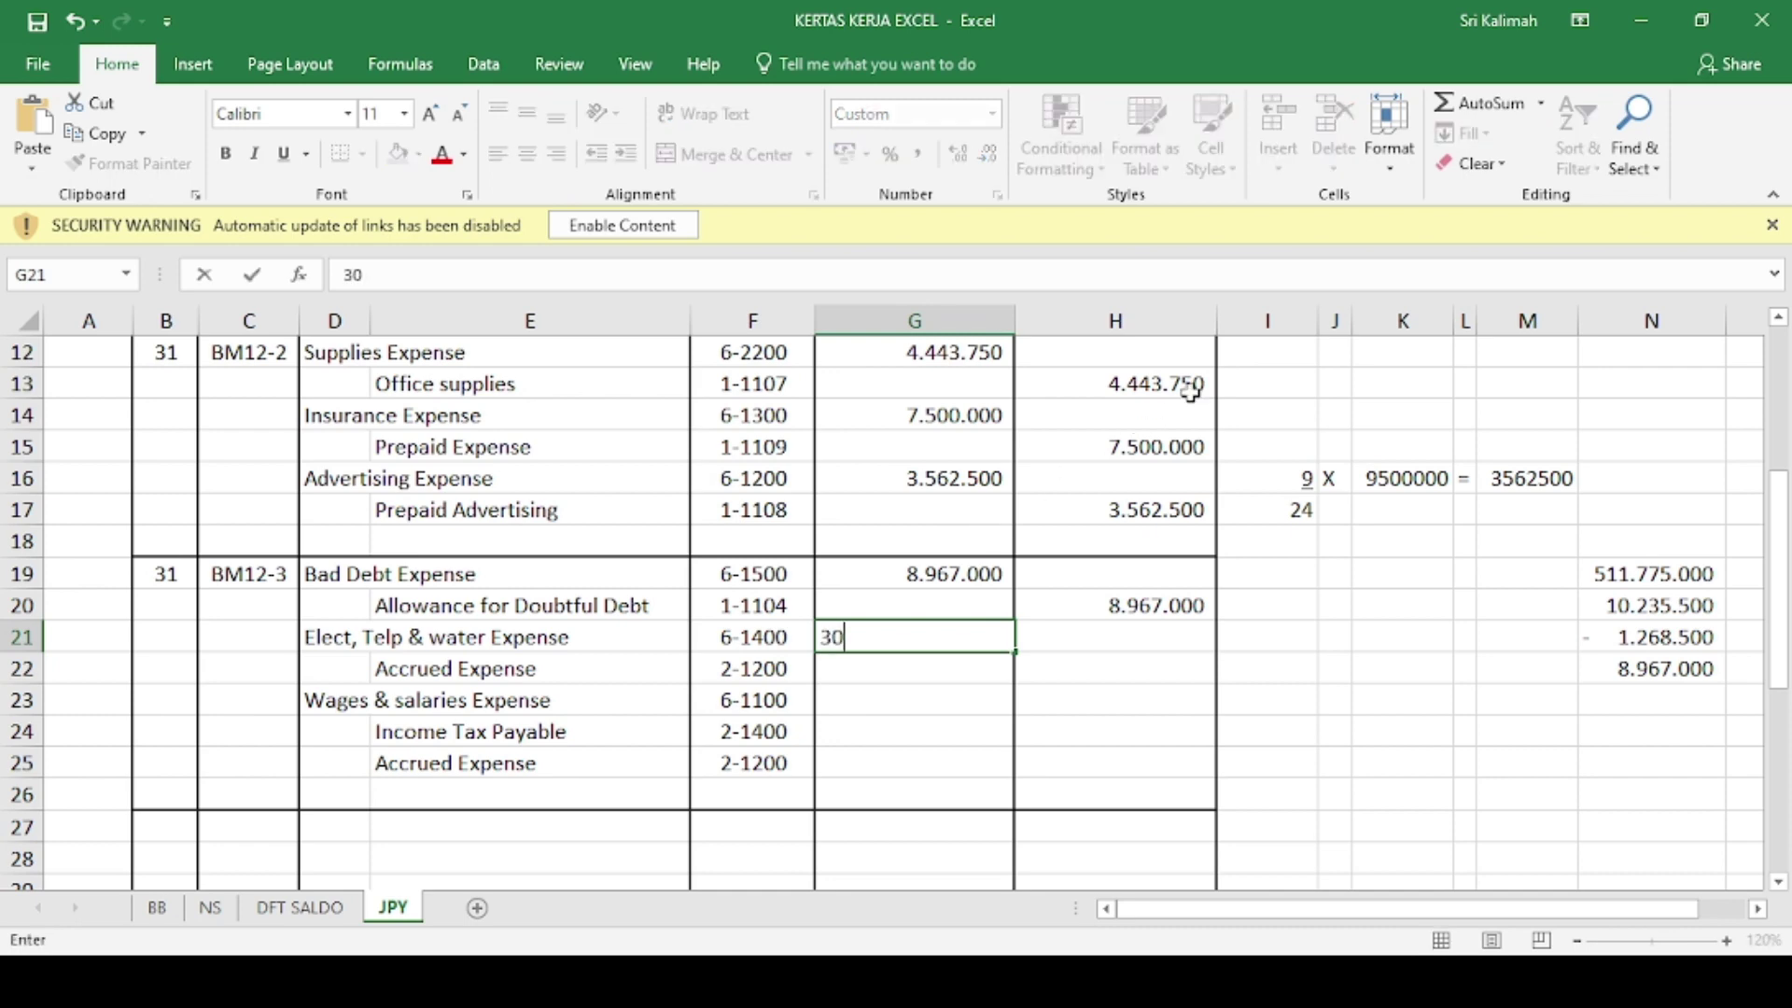
{"action": "type", "text": "25500"}
{"action": "key", "text": "ctrl+Return"}
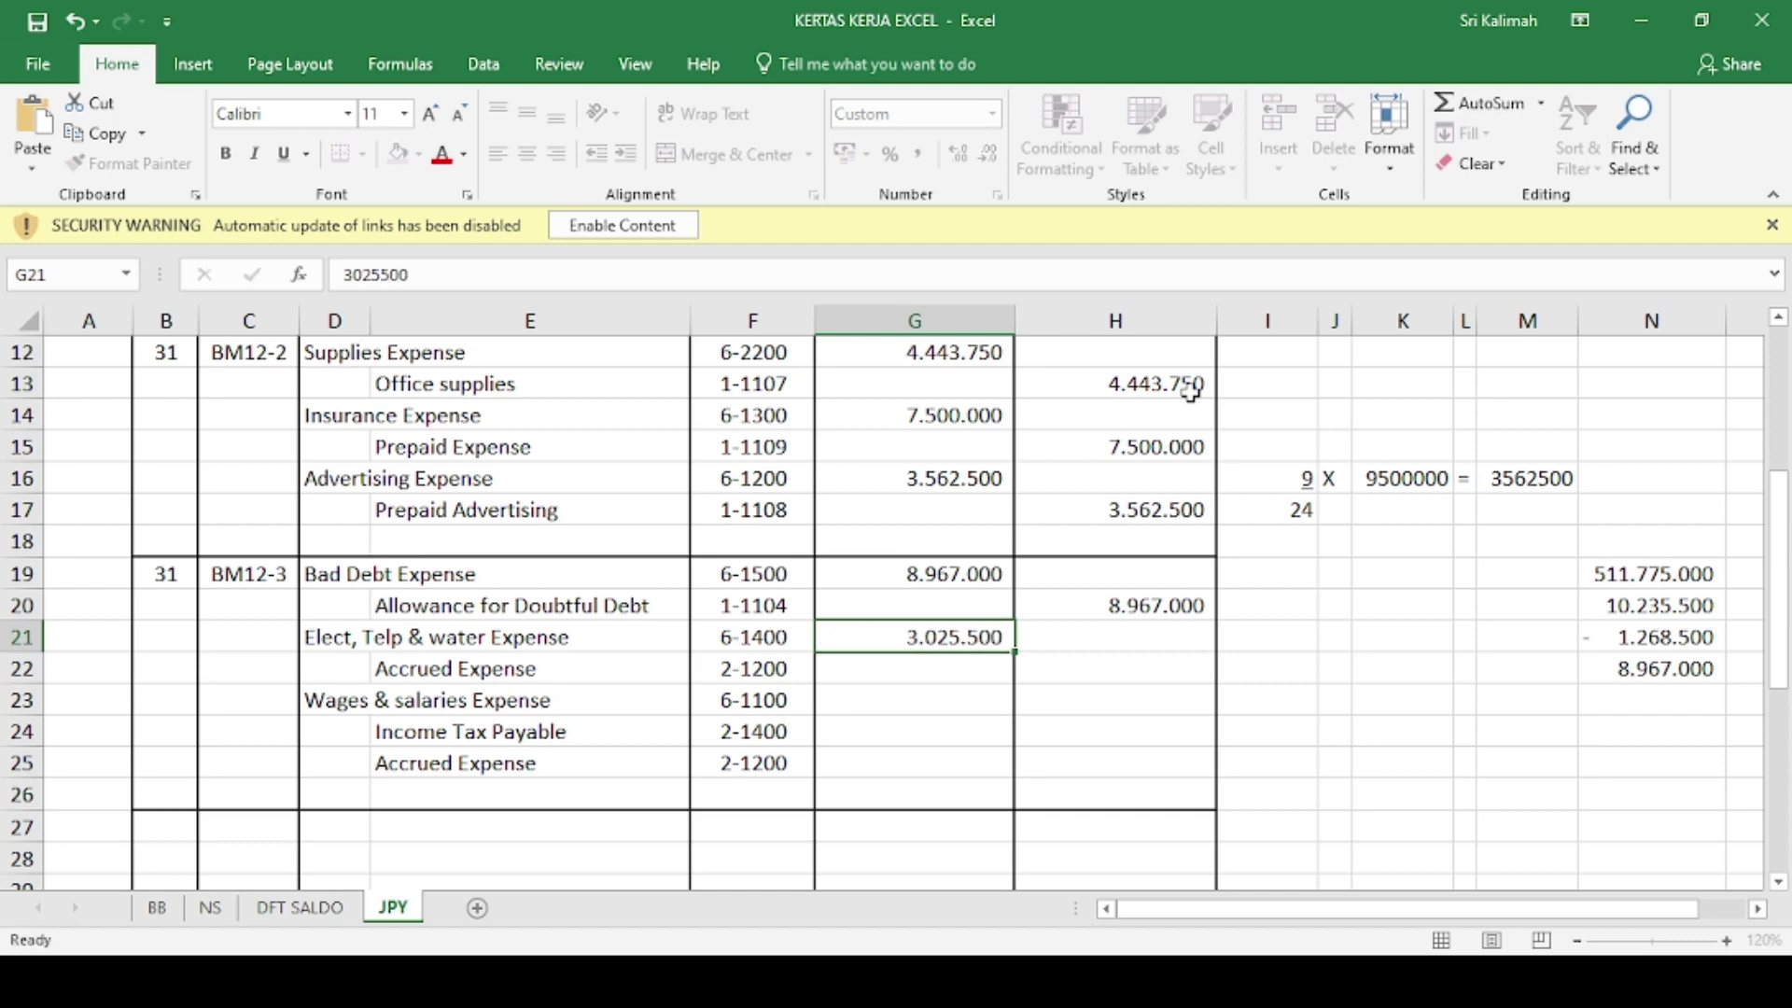
- Enter the utilities entry's Accrued Expense credit in H22 with the formula =G21
{"action": "key", "text": "Down"}
{"action": "key", "text": "Right"}
{"action": "type", "text": "="}
{"action": "key", "text": "Up"}
{"action": "key", "text": "Left"}
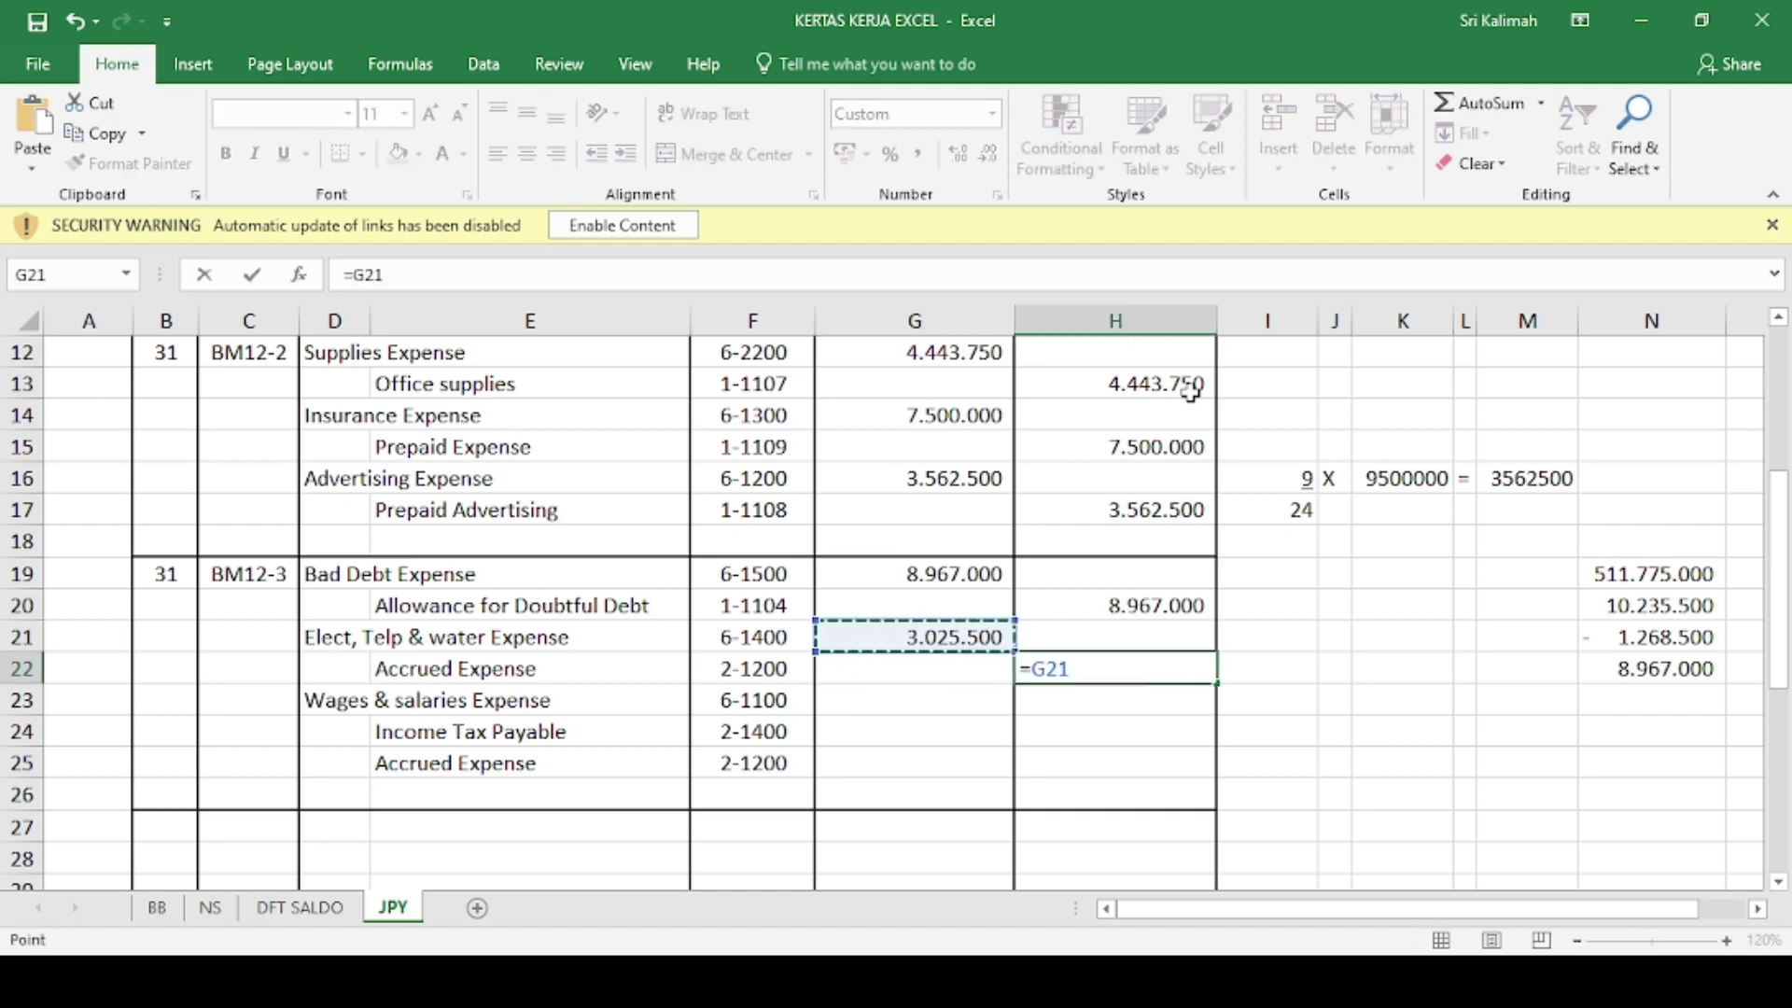
{"action": "key", "text": "Return"}
- Enter the Wages & salaries Expense debit 31250000 in G23 and the Income Tax Payable credit 1205000 in H24
{"action": "key", "text": "Left"}
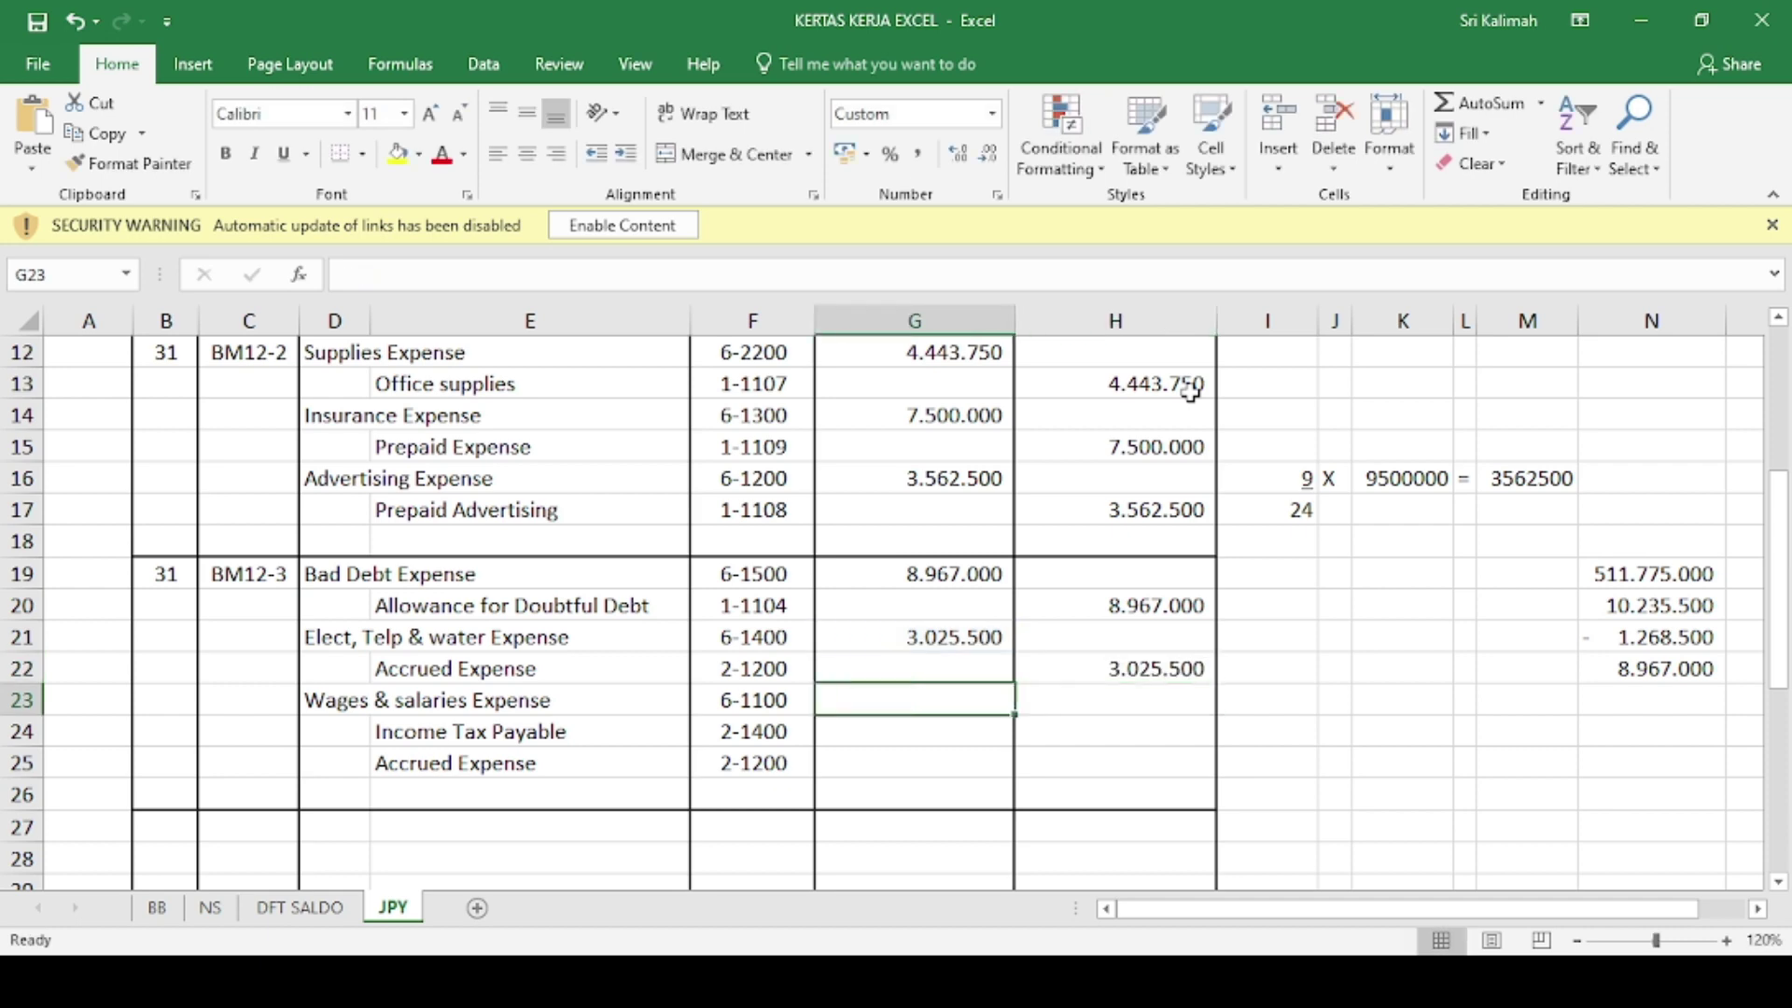
{"action": "type", "text": "31250000"}
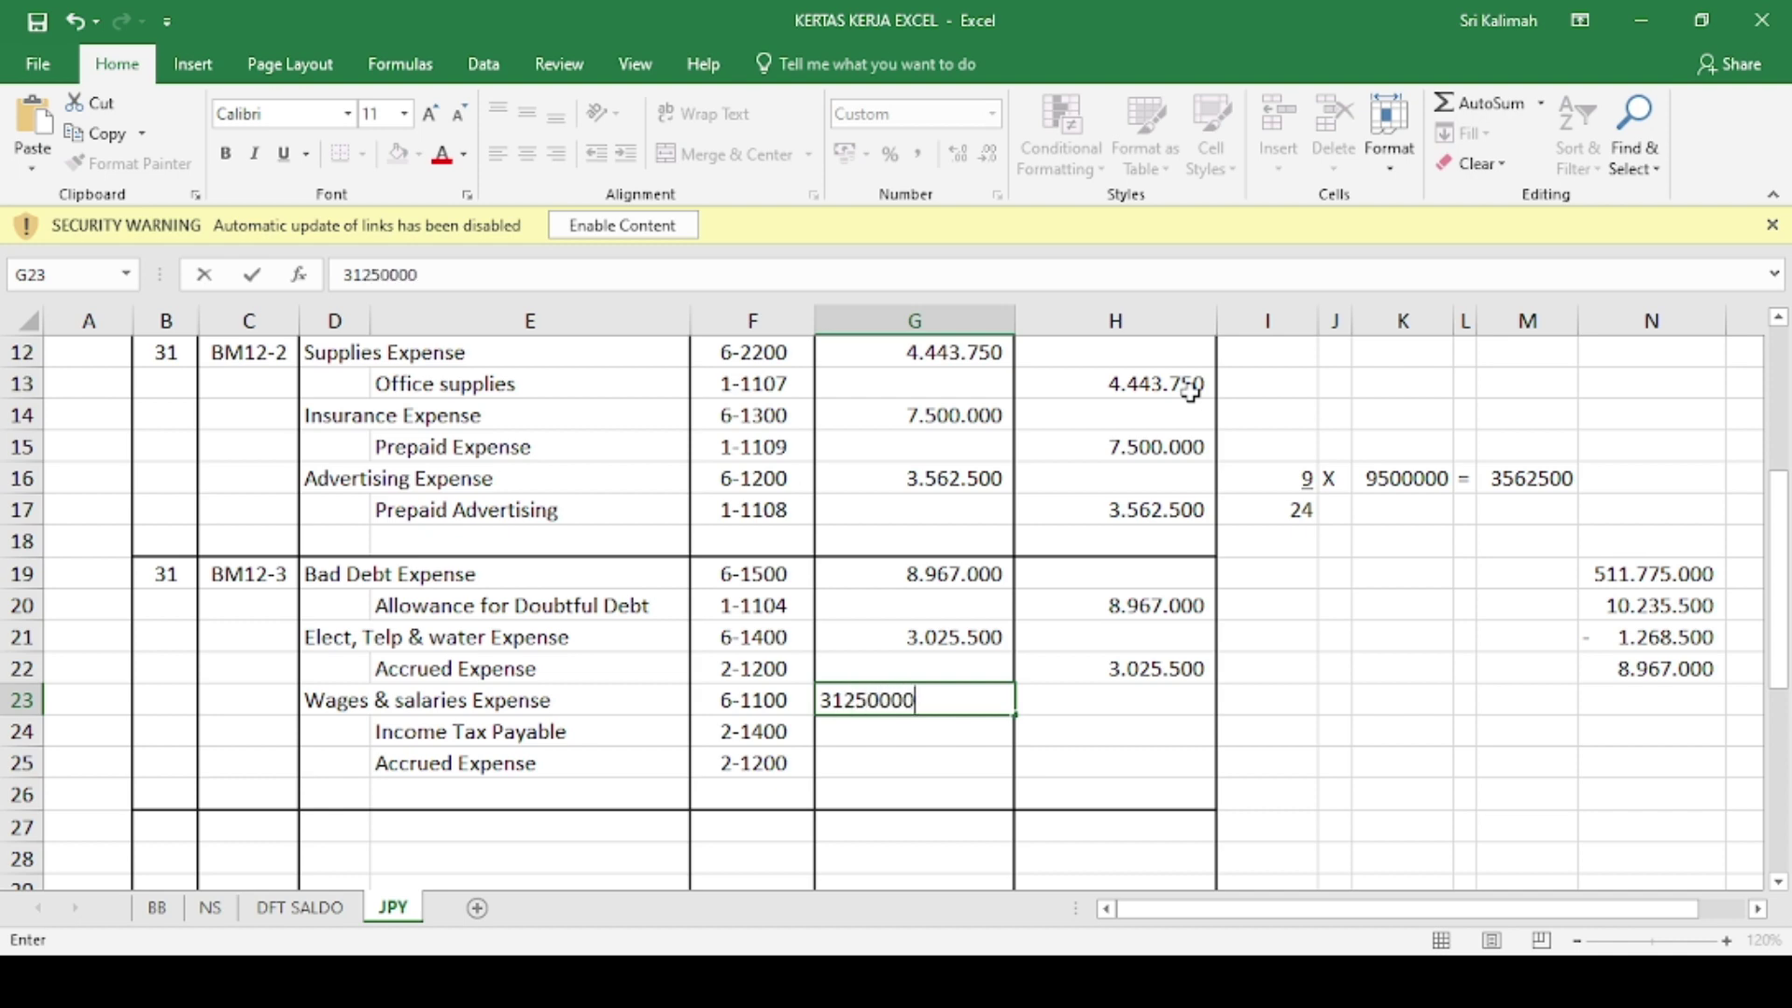
{"action": "key", "text": "Return"}
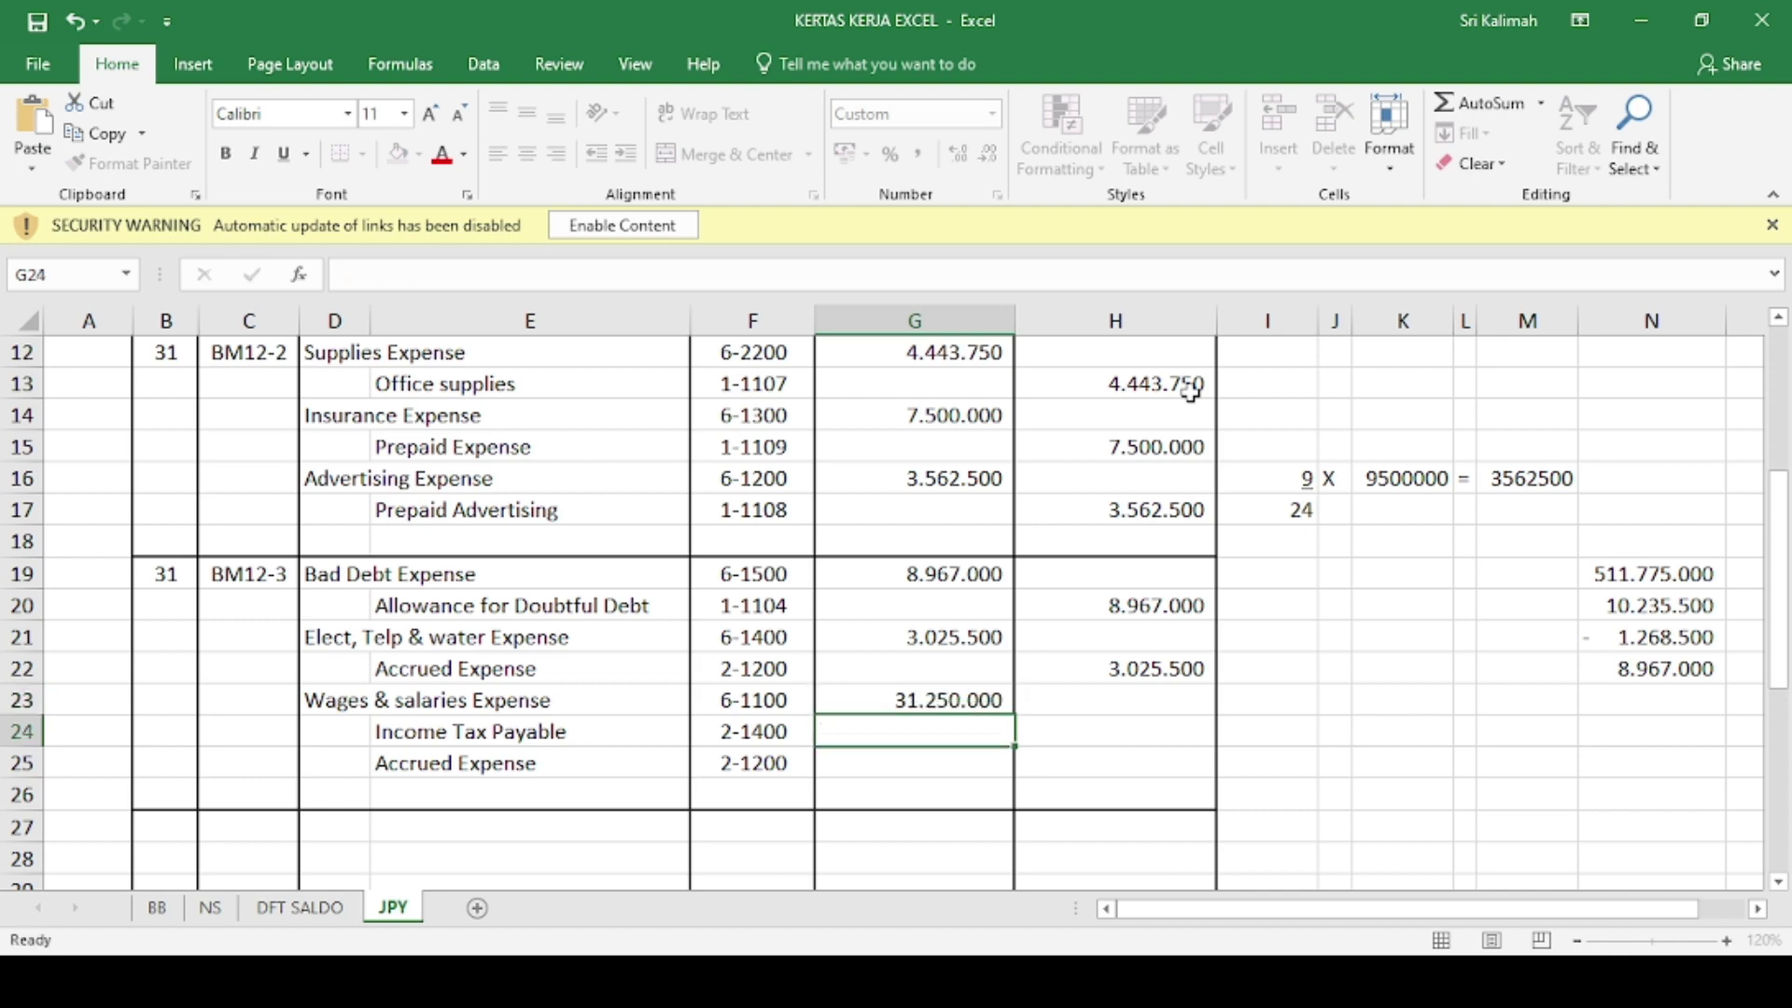
{"action": "key", "text": "Right"}
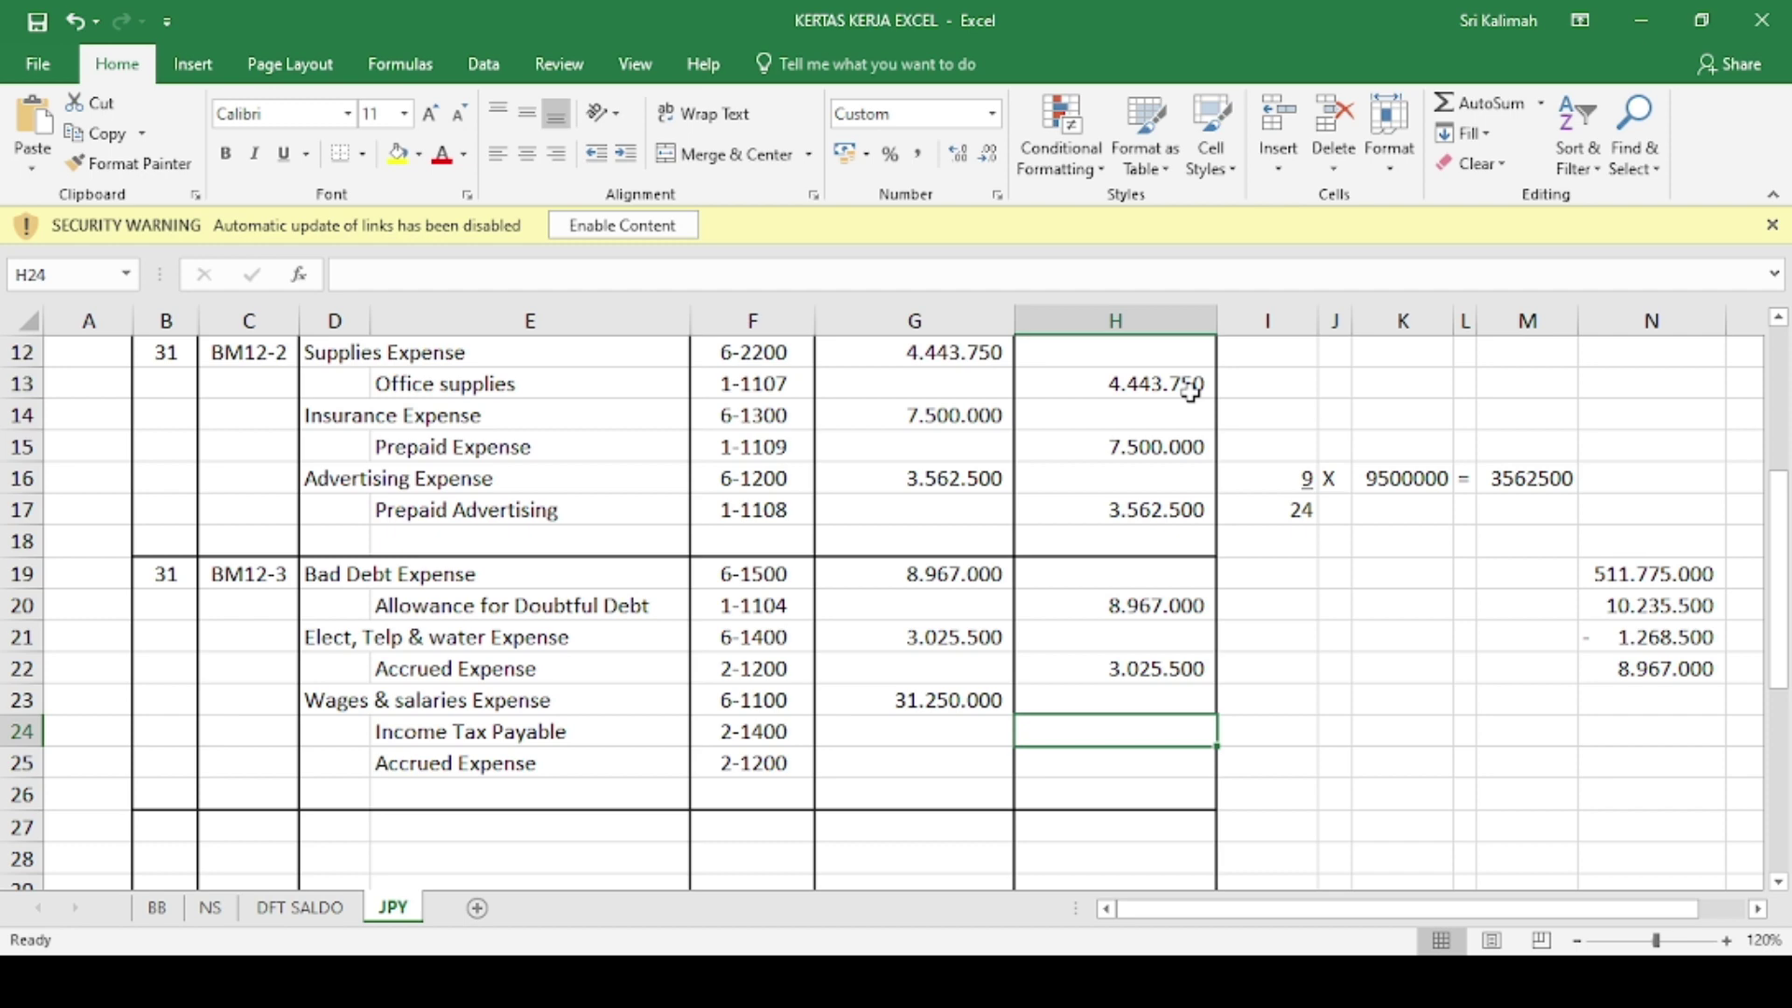
{"action": "type", "text": "1205000"}
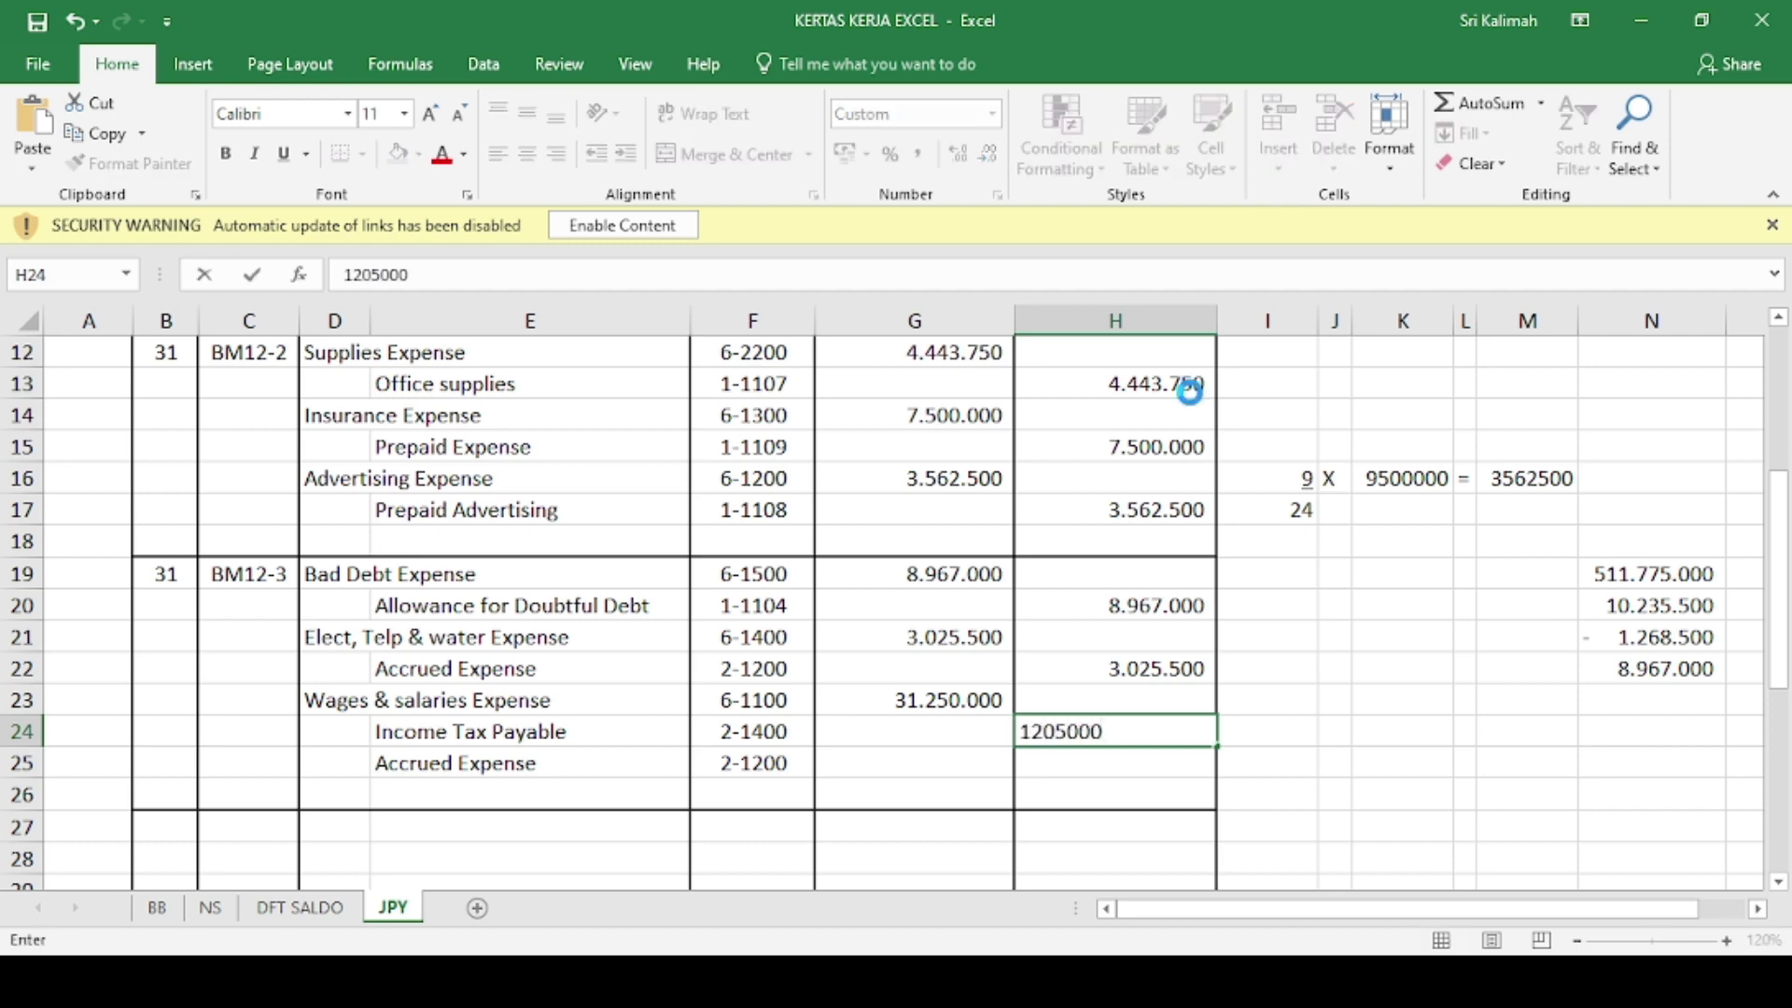
{"action": "key", "text": "Return"}
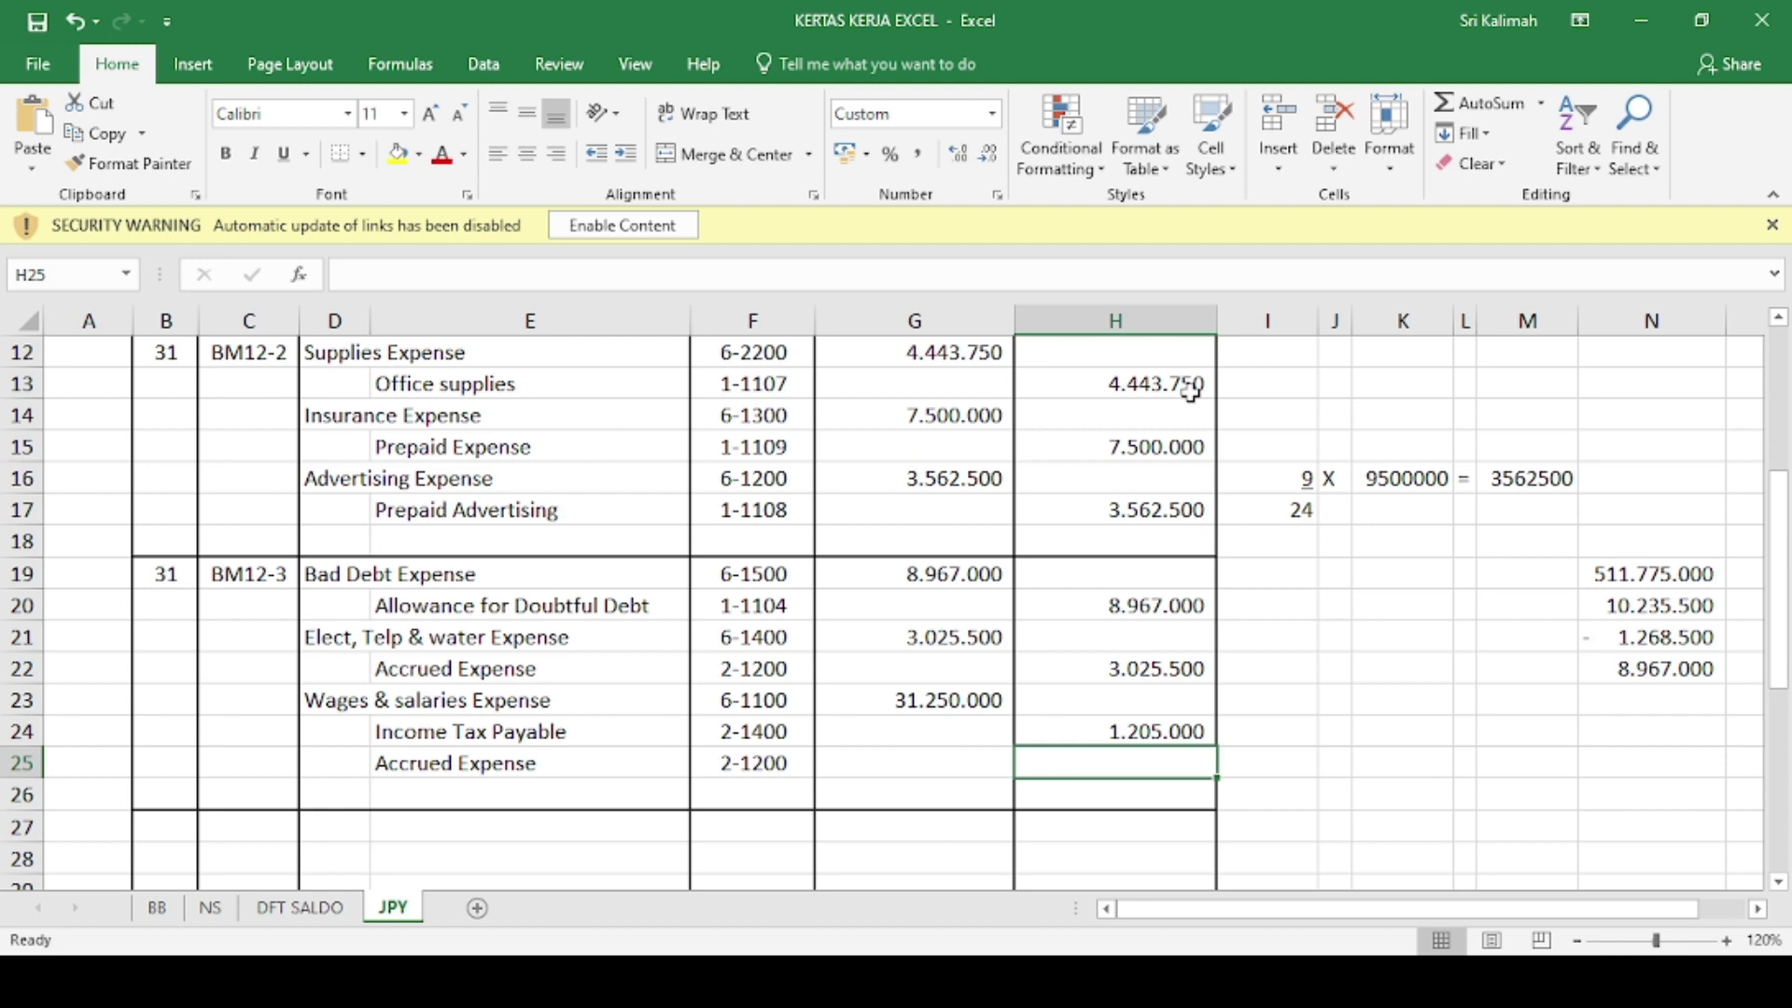
- Calculate the wages entry's Accrued Expense credit in H25 with the formula =G23-H24
{"action": "type", "text": "="}
{"action": "key", "text": "Up"}
{"action": "key", "text": "Left"}
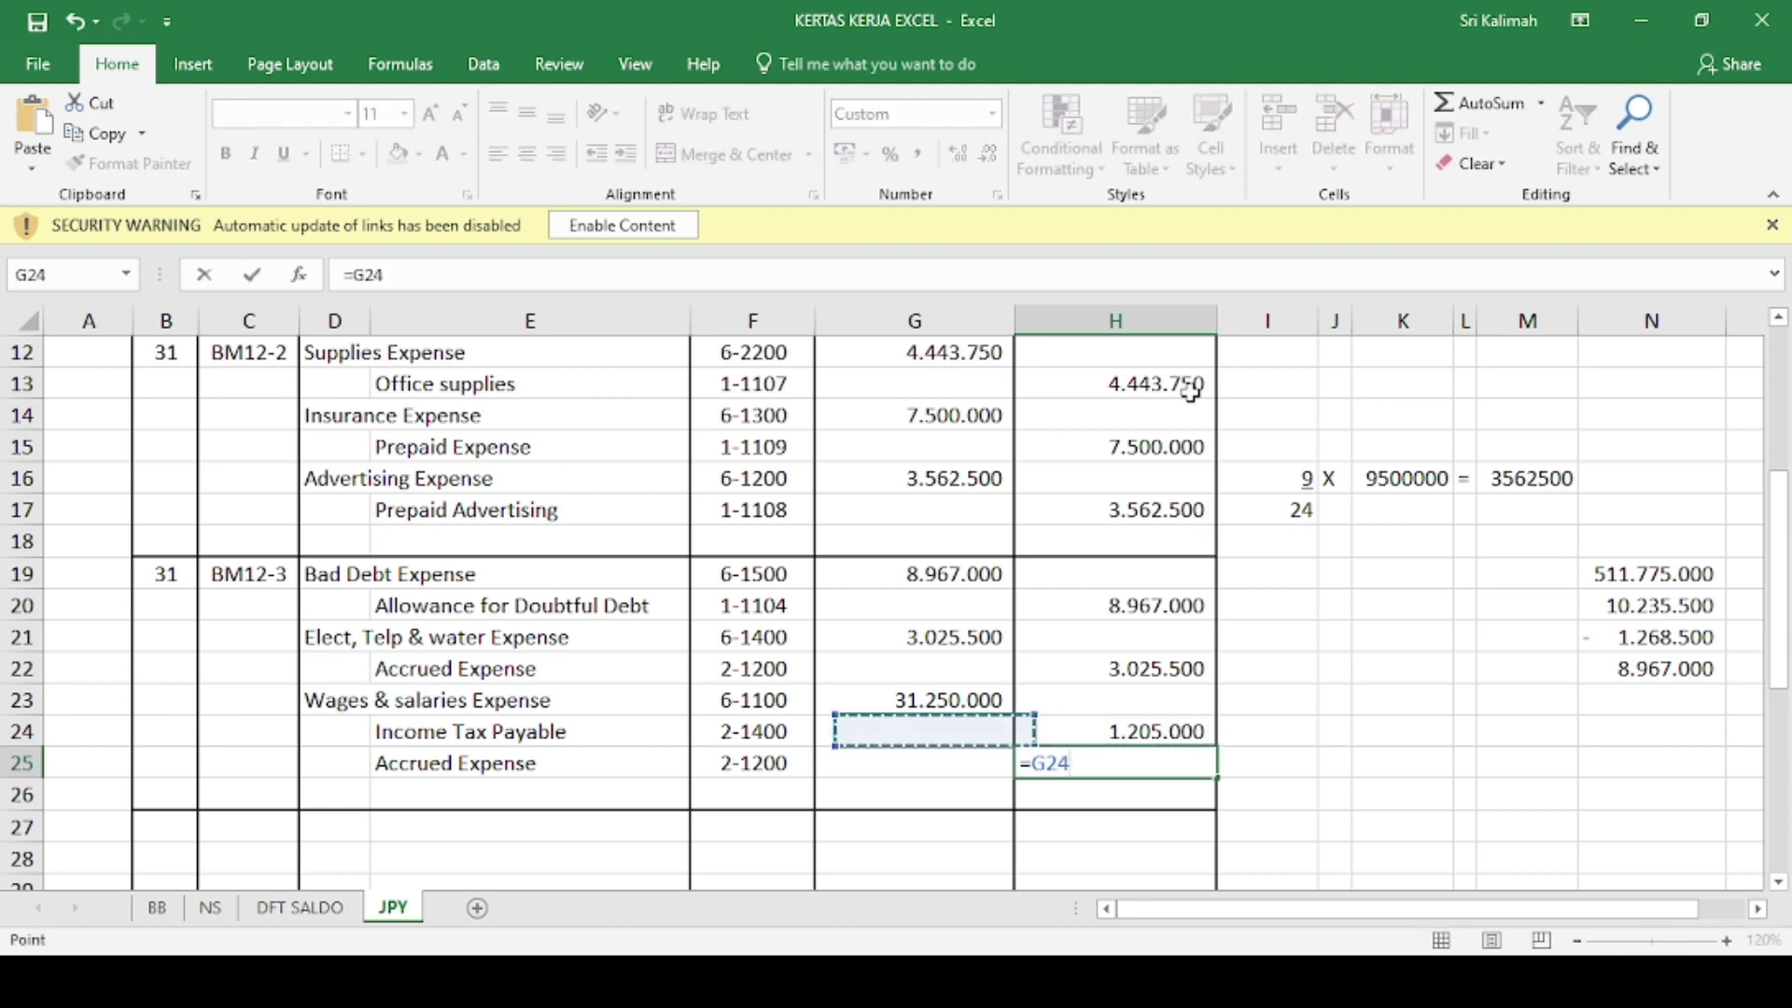
{"action": "key", "text": "Up"}
{"action": "type", "text": "-"}
{"action": "key", "text": "Up"}
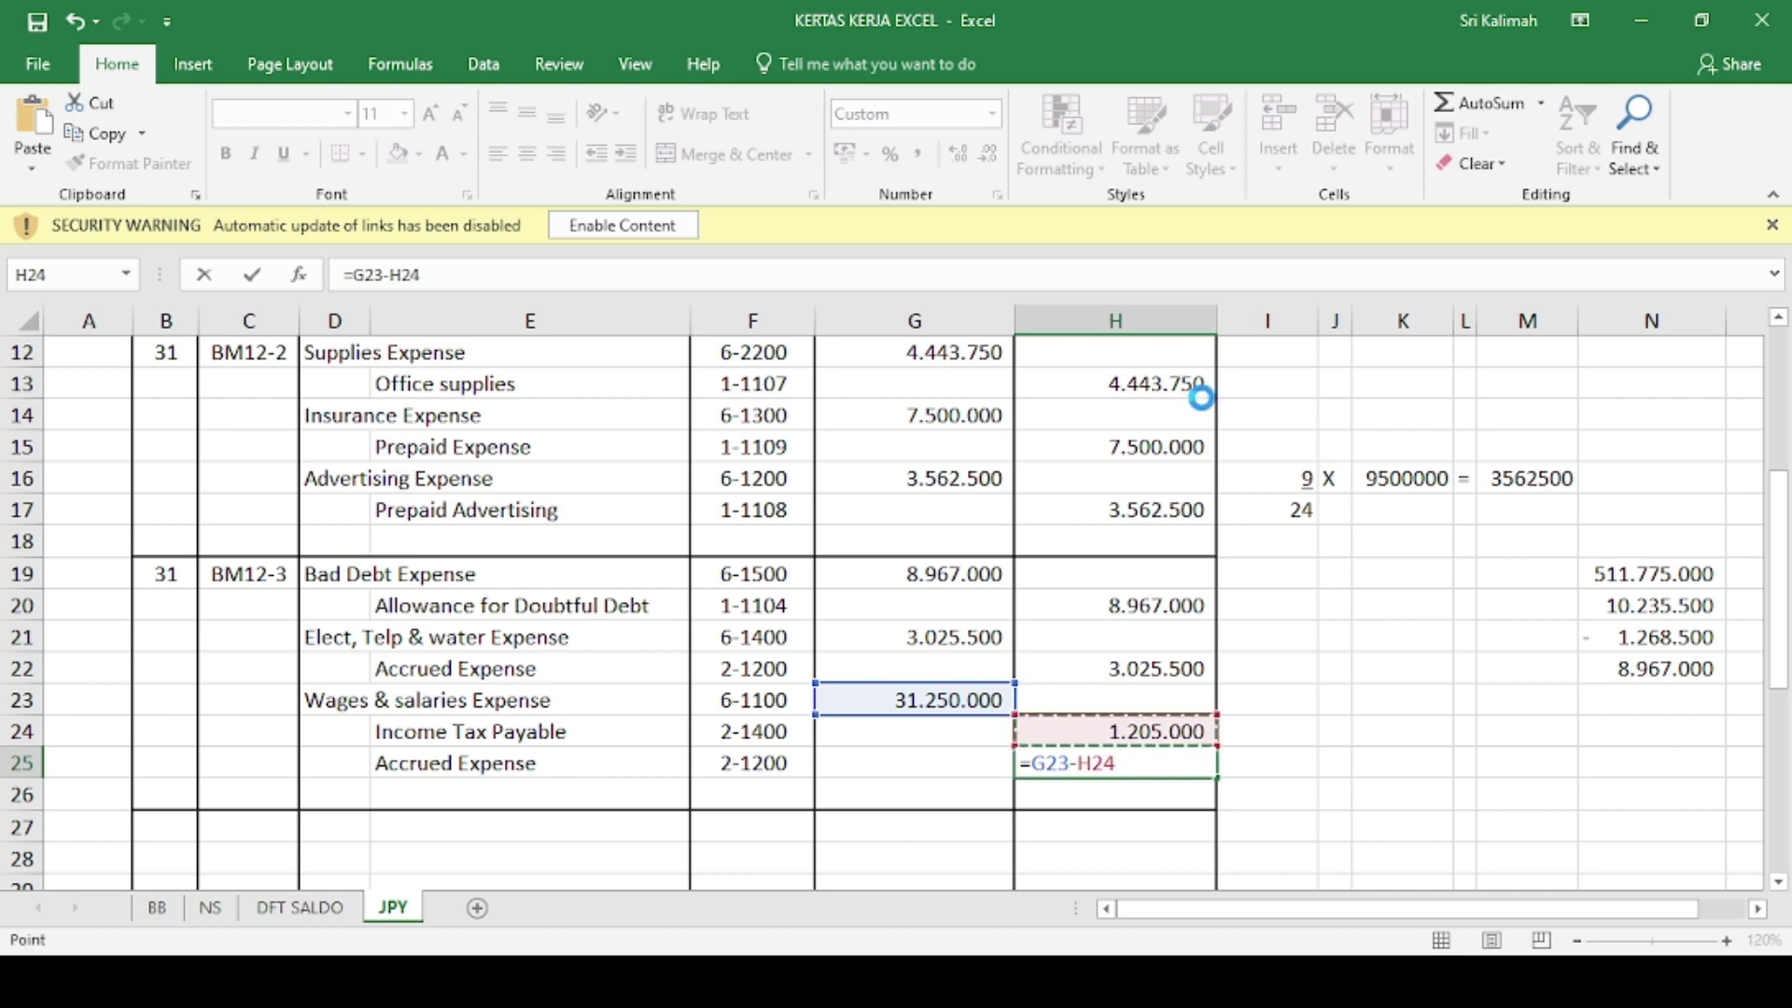
{"action": "key", "text": "Return"}
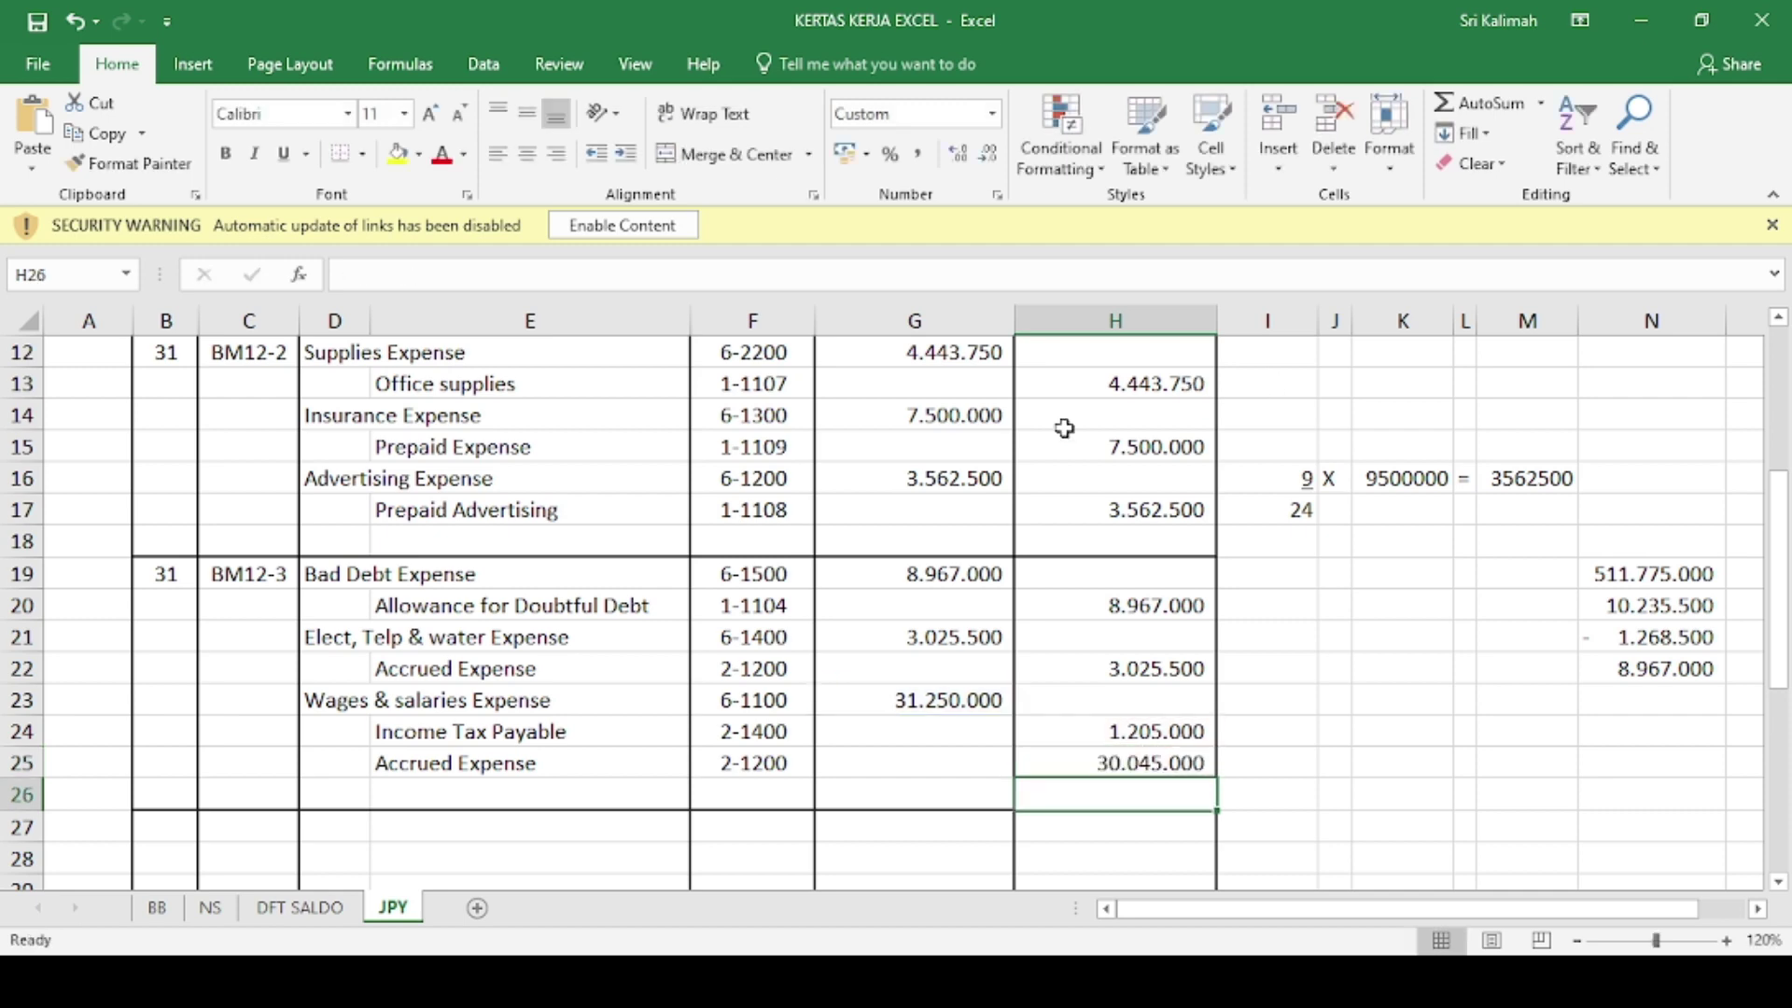
- Start the next journal entry in row 27 with date 31 in B27 and document number BM12-4 in C27
{"action": "left_click", "coordinate": [635, 665]}
{"action": "key", "text": "alt+Tab"}
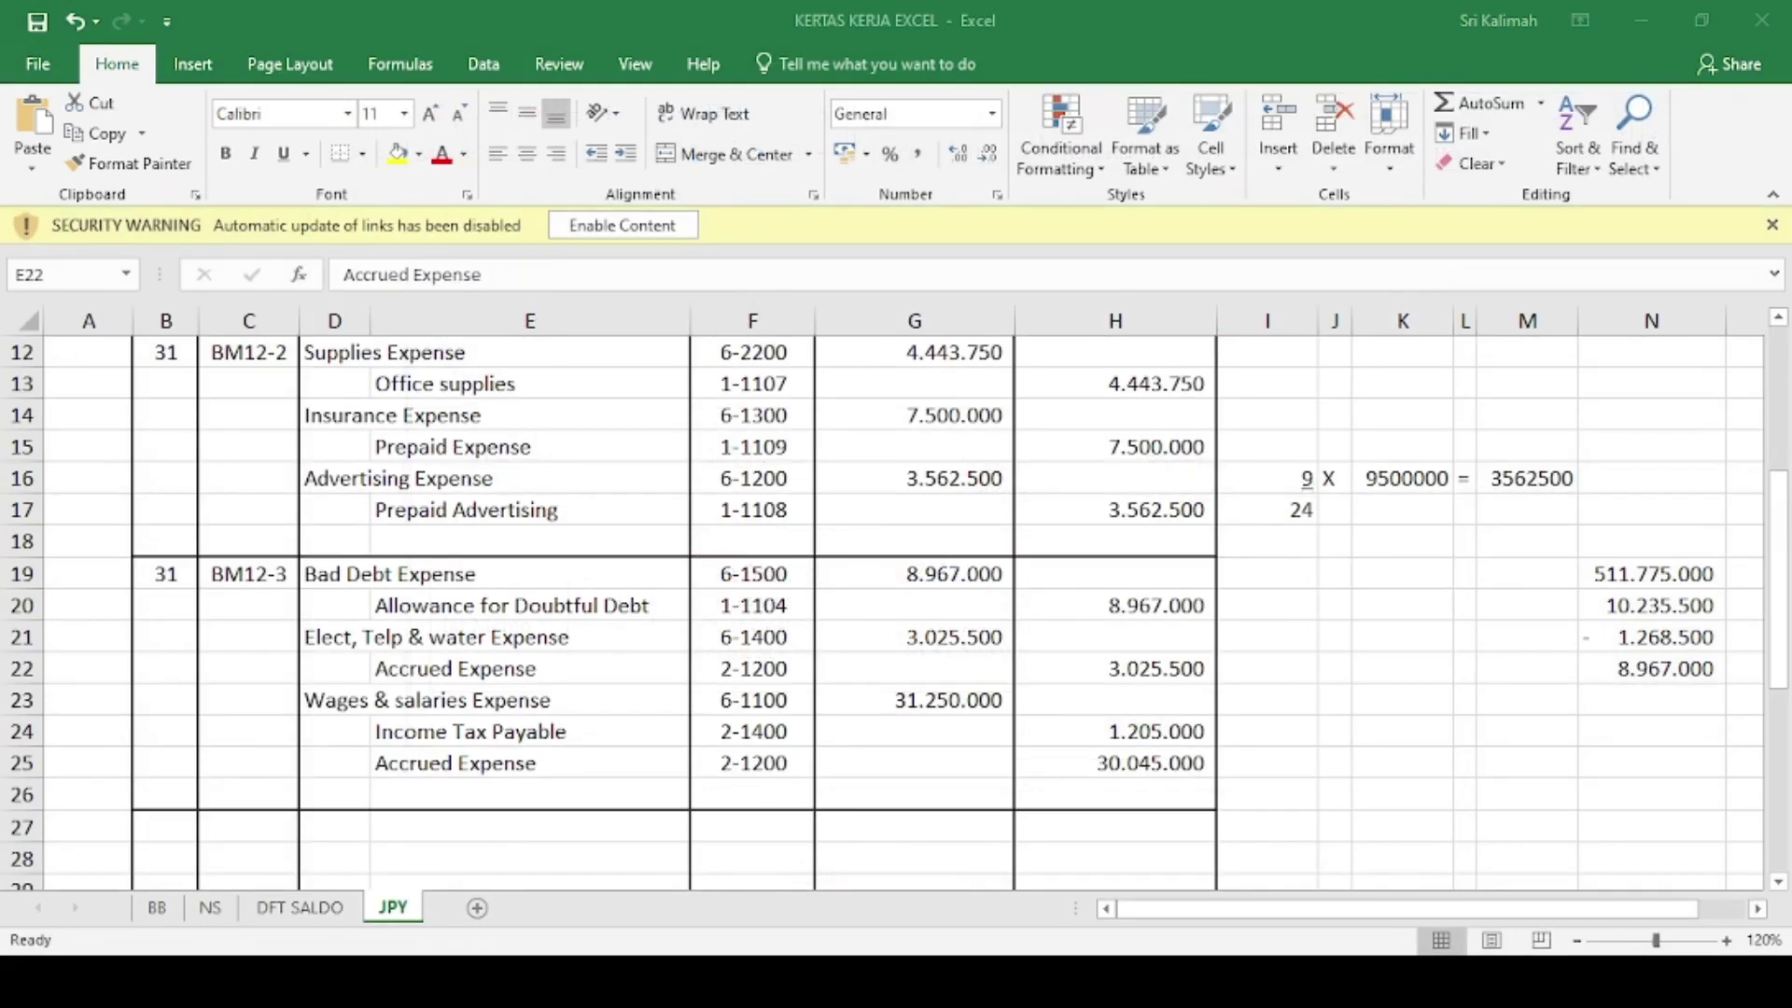
{"action": "left_click", "coordinate": [856, 704]}
{"action": "left_click", "coordinate": [155, 831]}
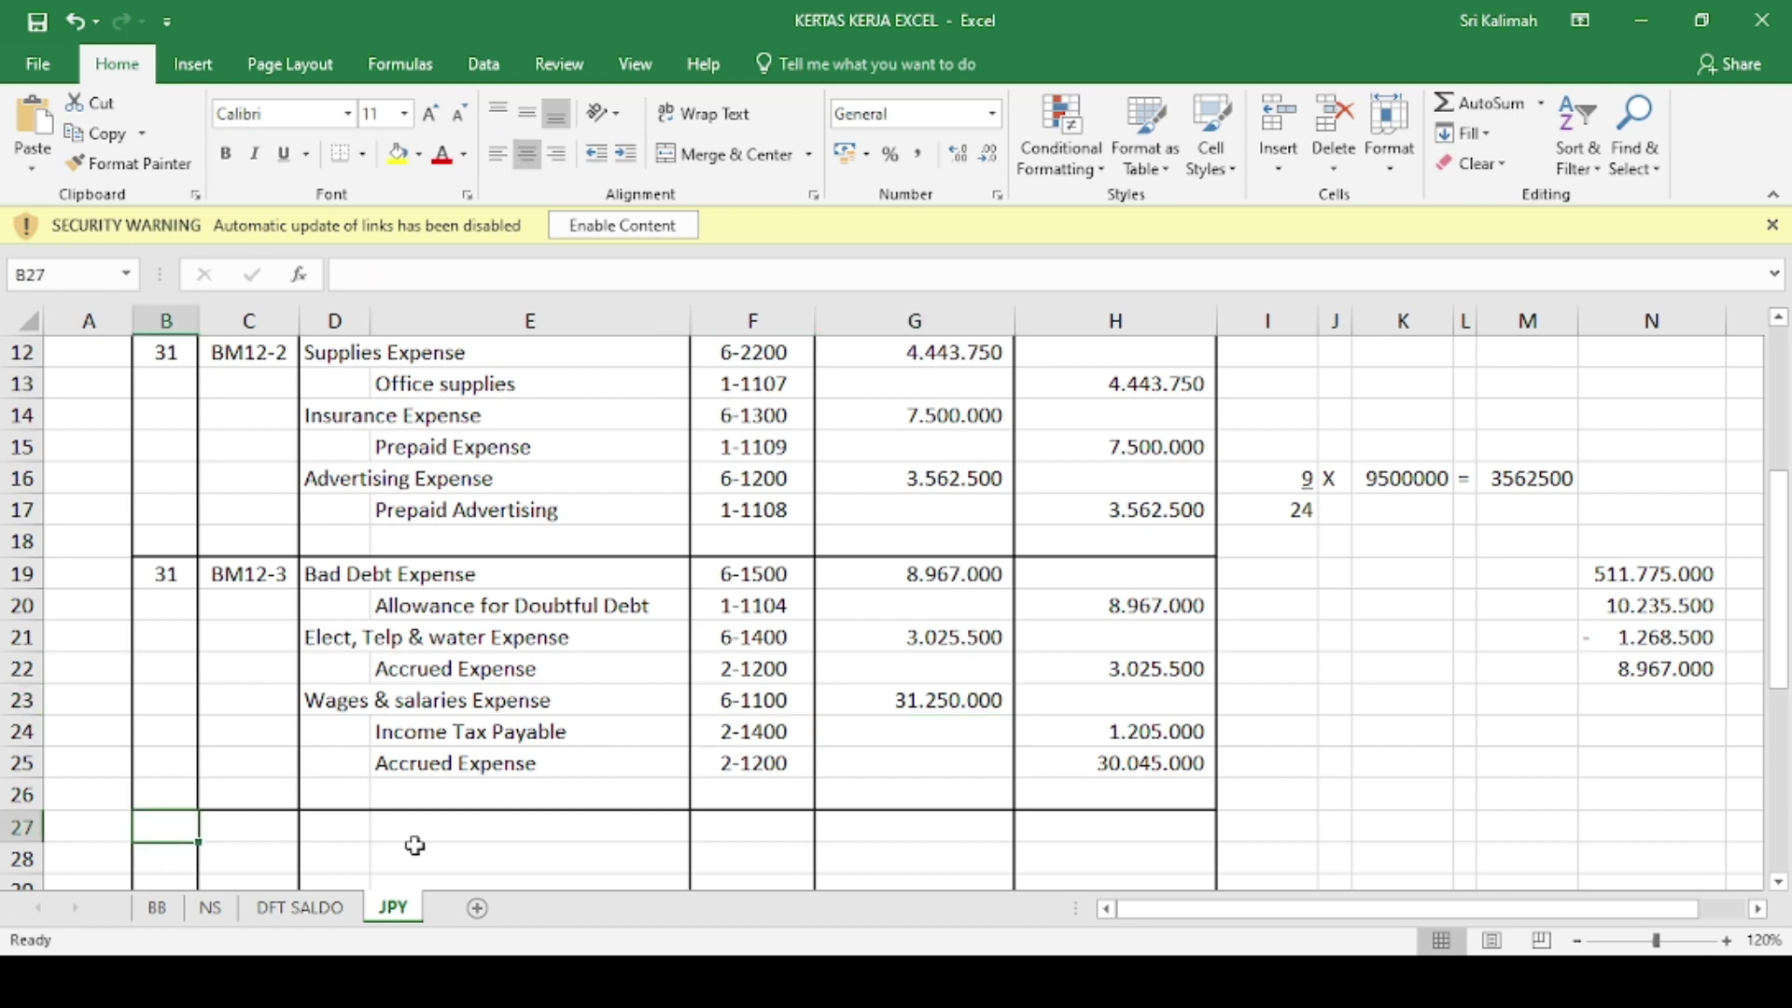
{"action": "type", "text": "31"}
{"action": "left_click", "coordinate": [274, 820]}
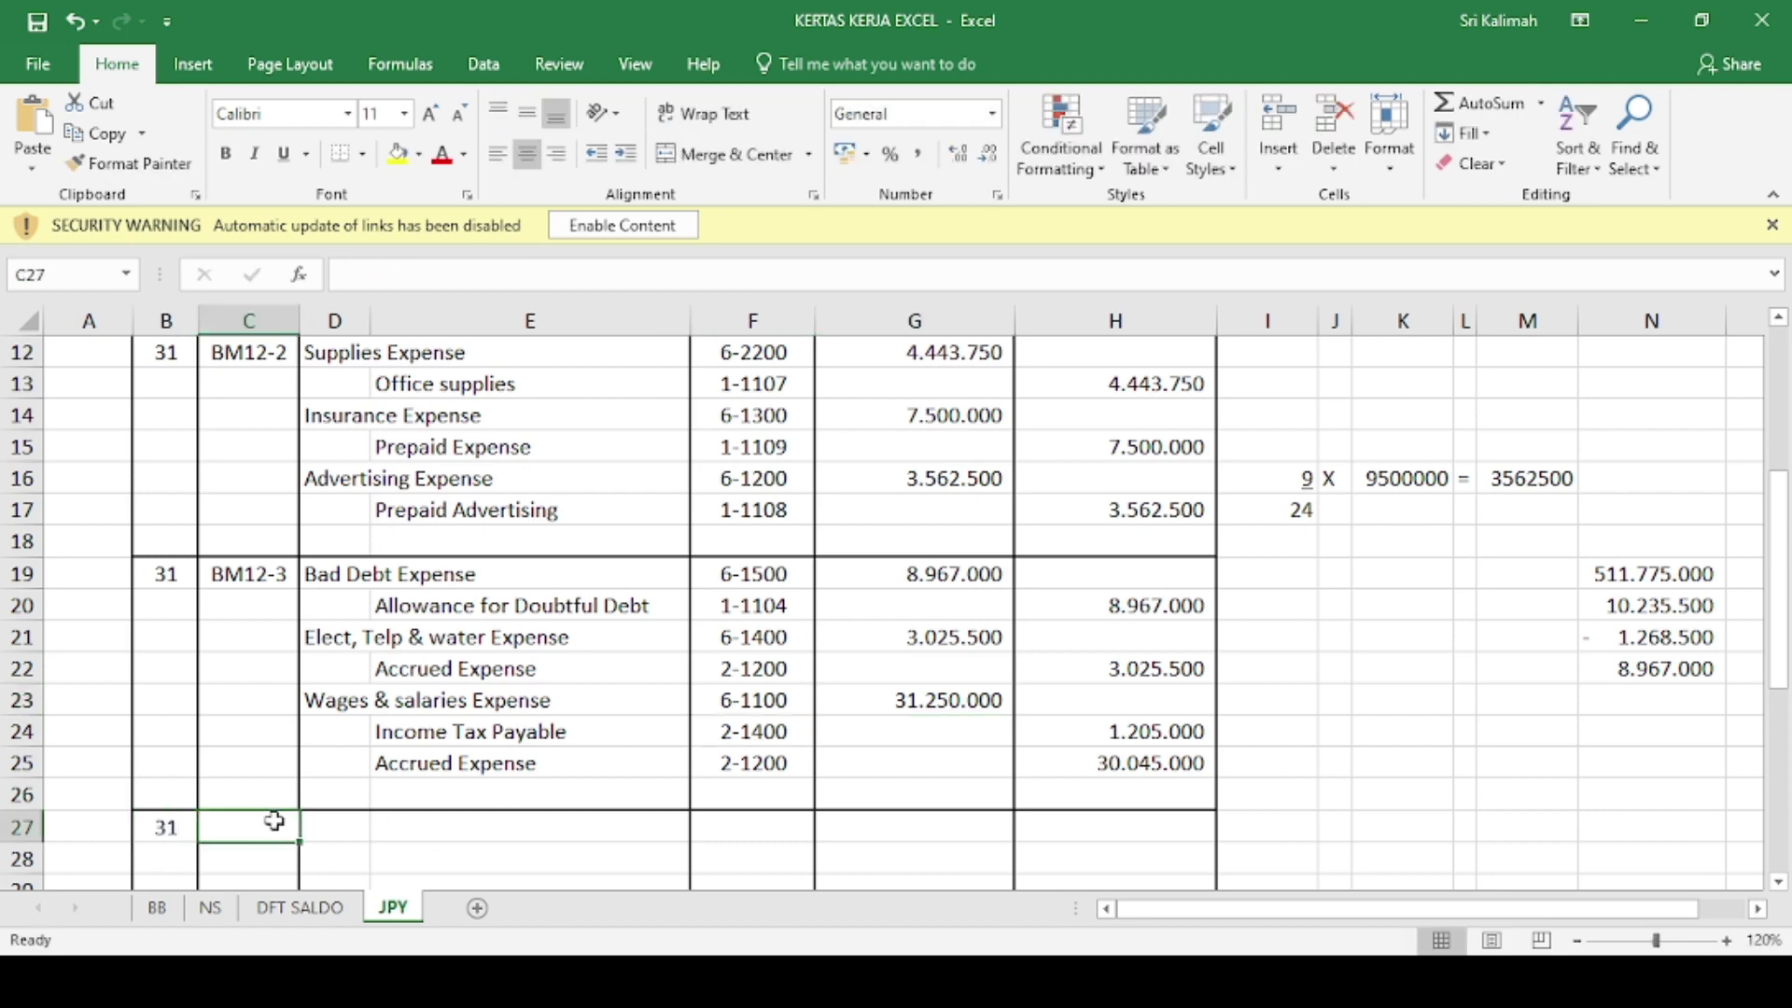
{"action": "type", "text": "B"}
{"action": "key", "text": "BackSpace"}
{"action": "type", "text": "BM"}
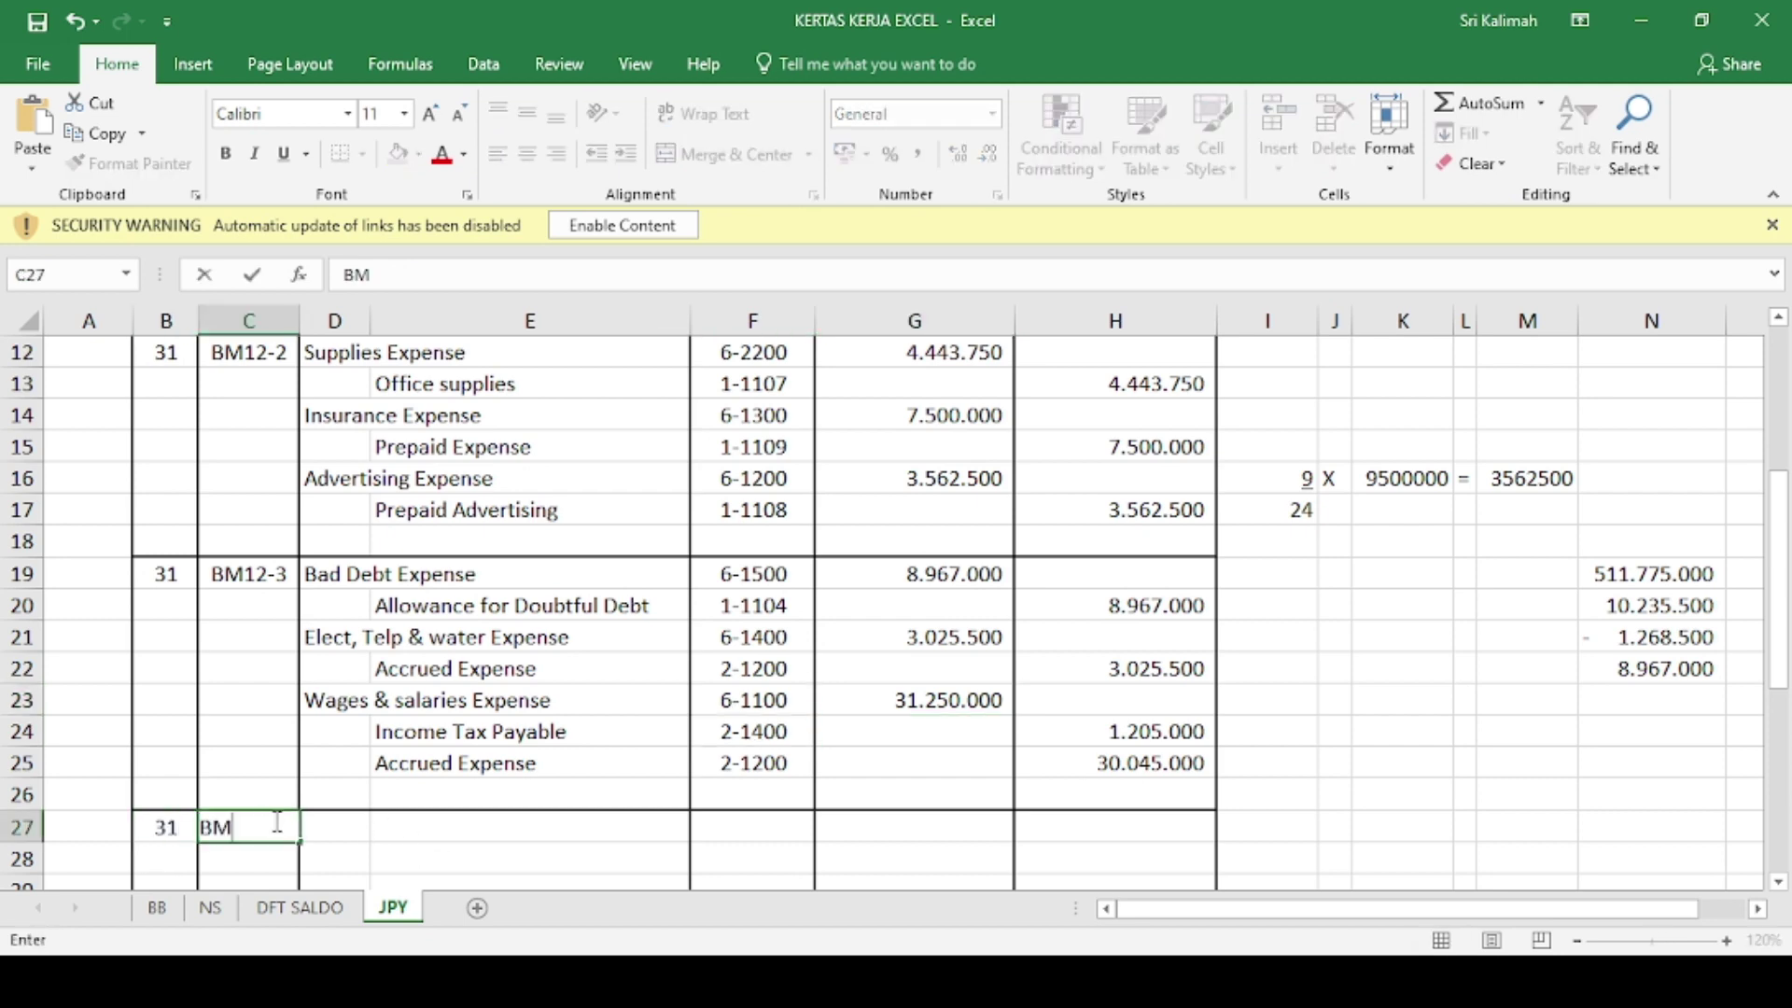
{"action": "type", "text": "12-4"}
{"action": "key", "text": "Tab"}
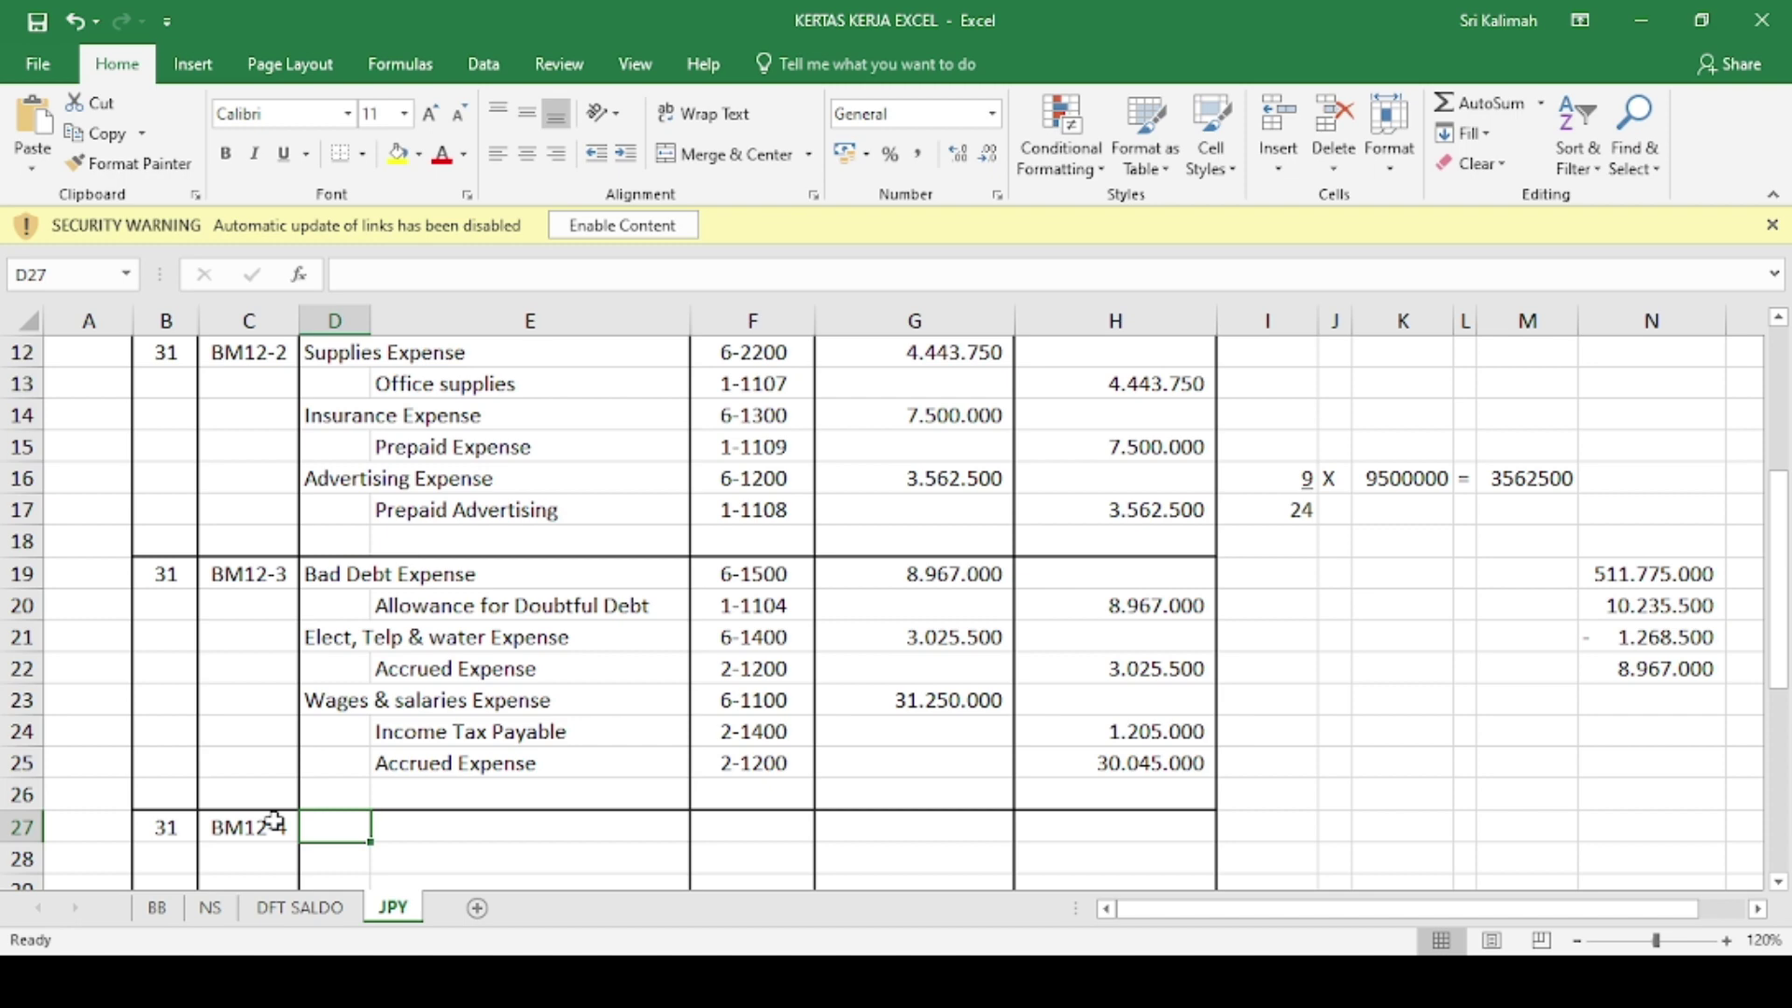
- Enter the debit account "Dep. Expense - Building" in D27
{"action": "type", "text": "def"}
{"action": "key", "text": "BackSpace"}
{"action": "key", "text": "BackSpace"}
{"action": "key", "text": "BackSpace"}
{"action": "type", "text": "De"}
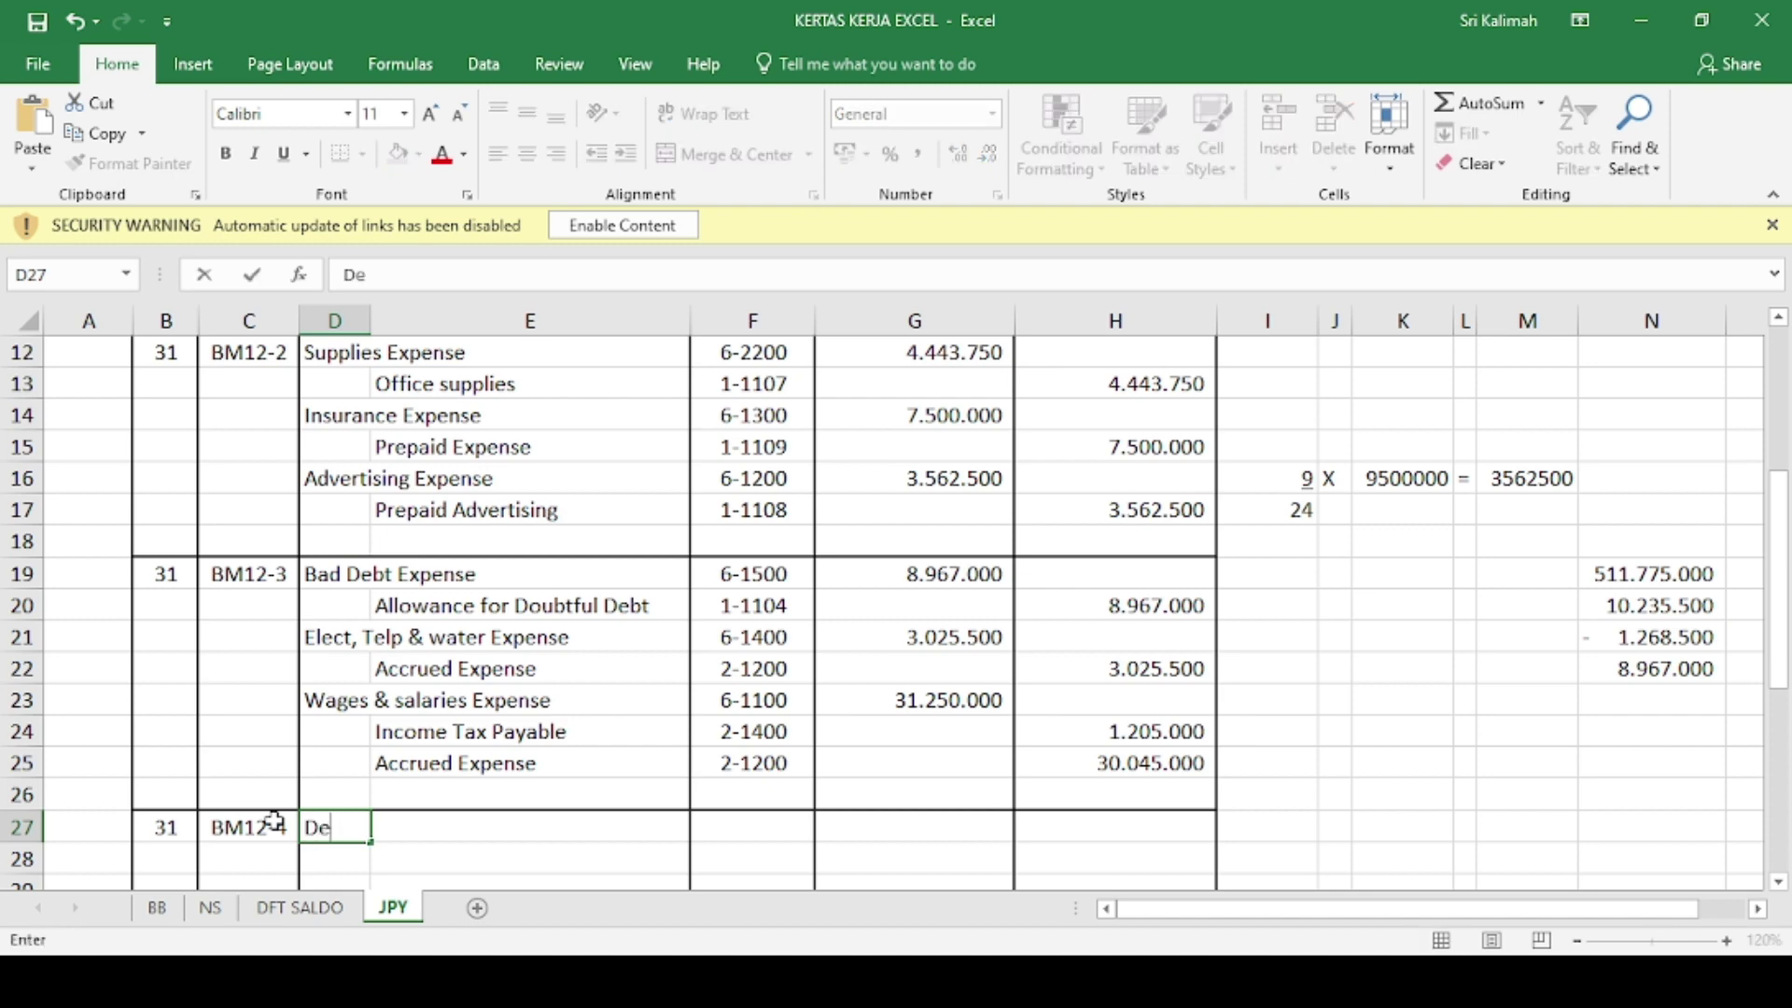
{"action": "type", "text": "p. Expense "}
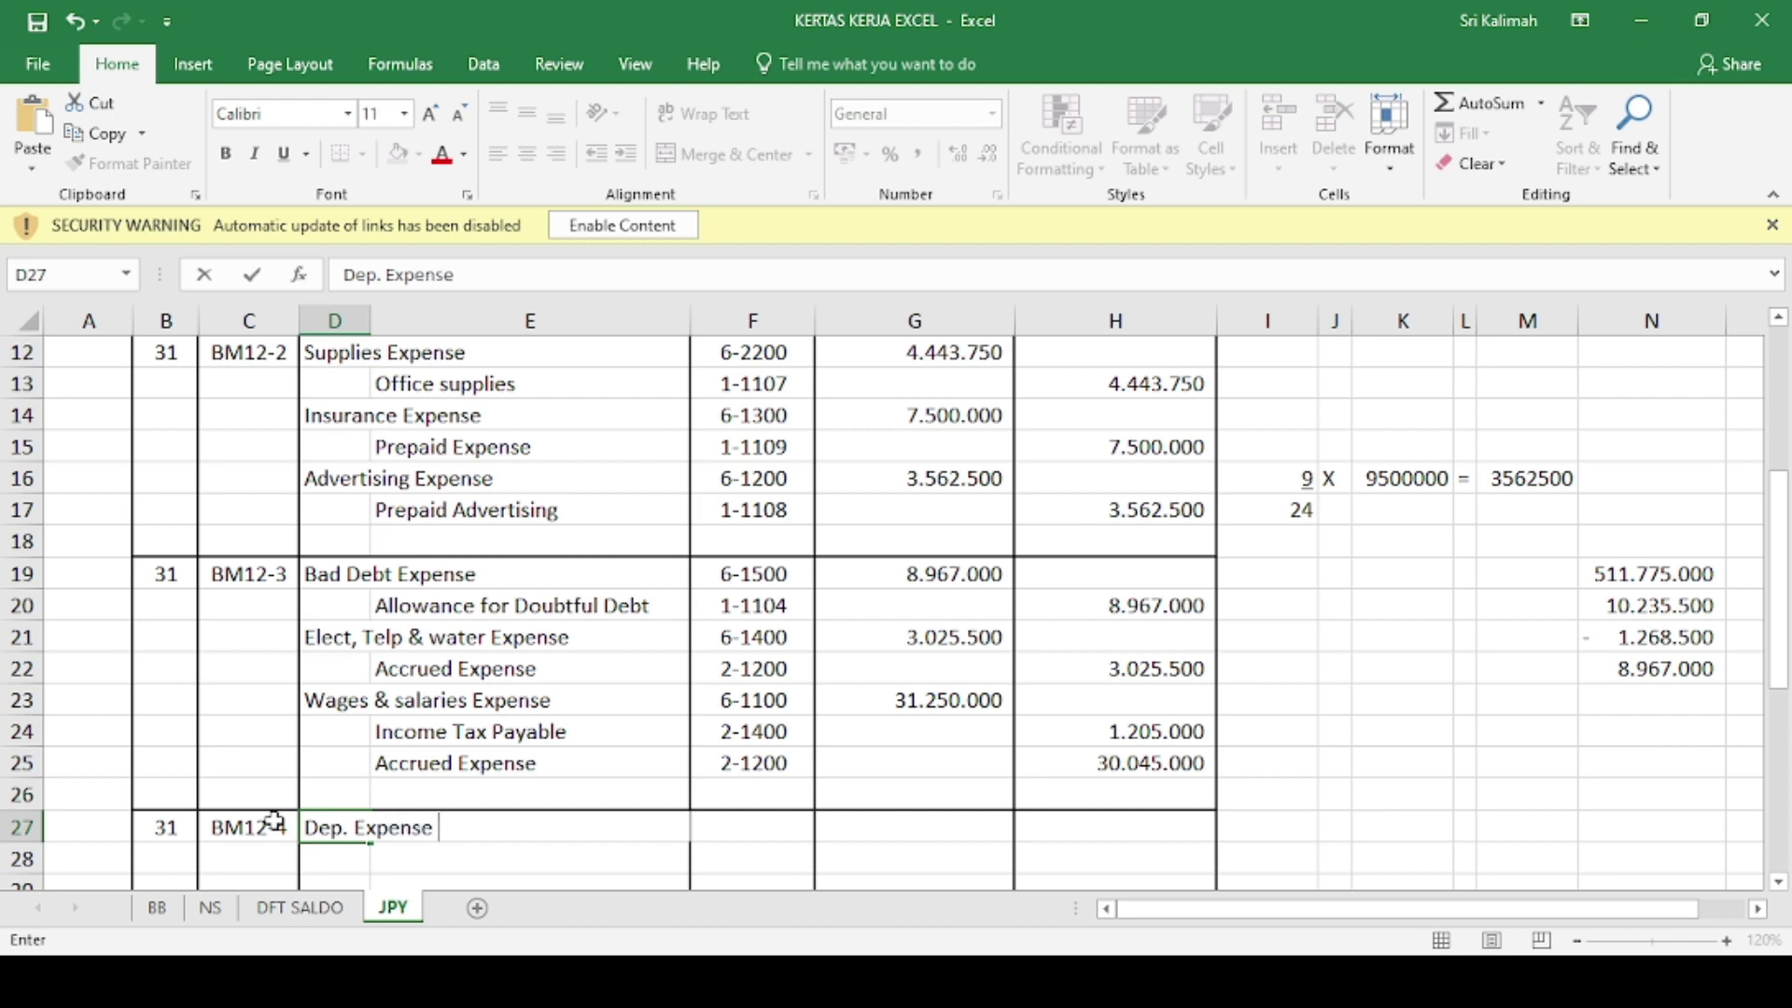
{"action": "type", "text": "- Builid"}
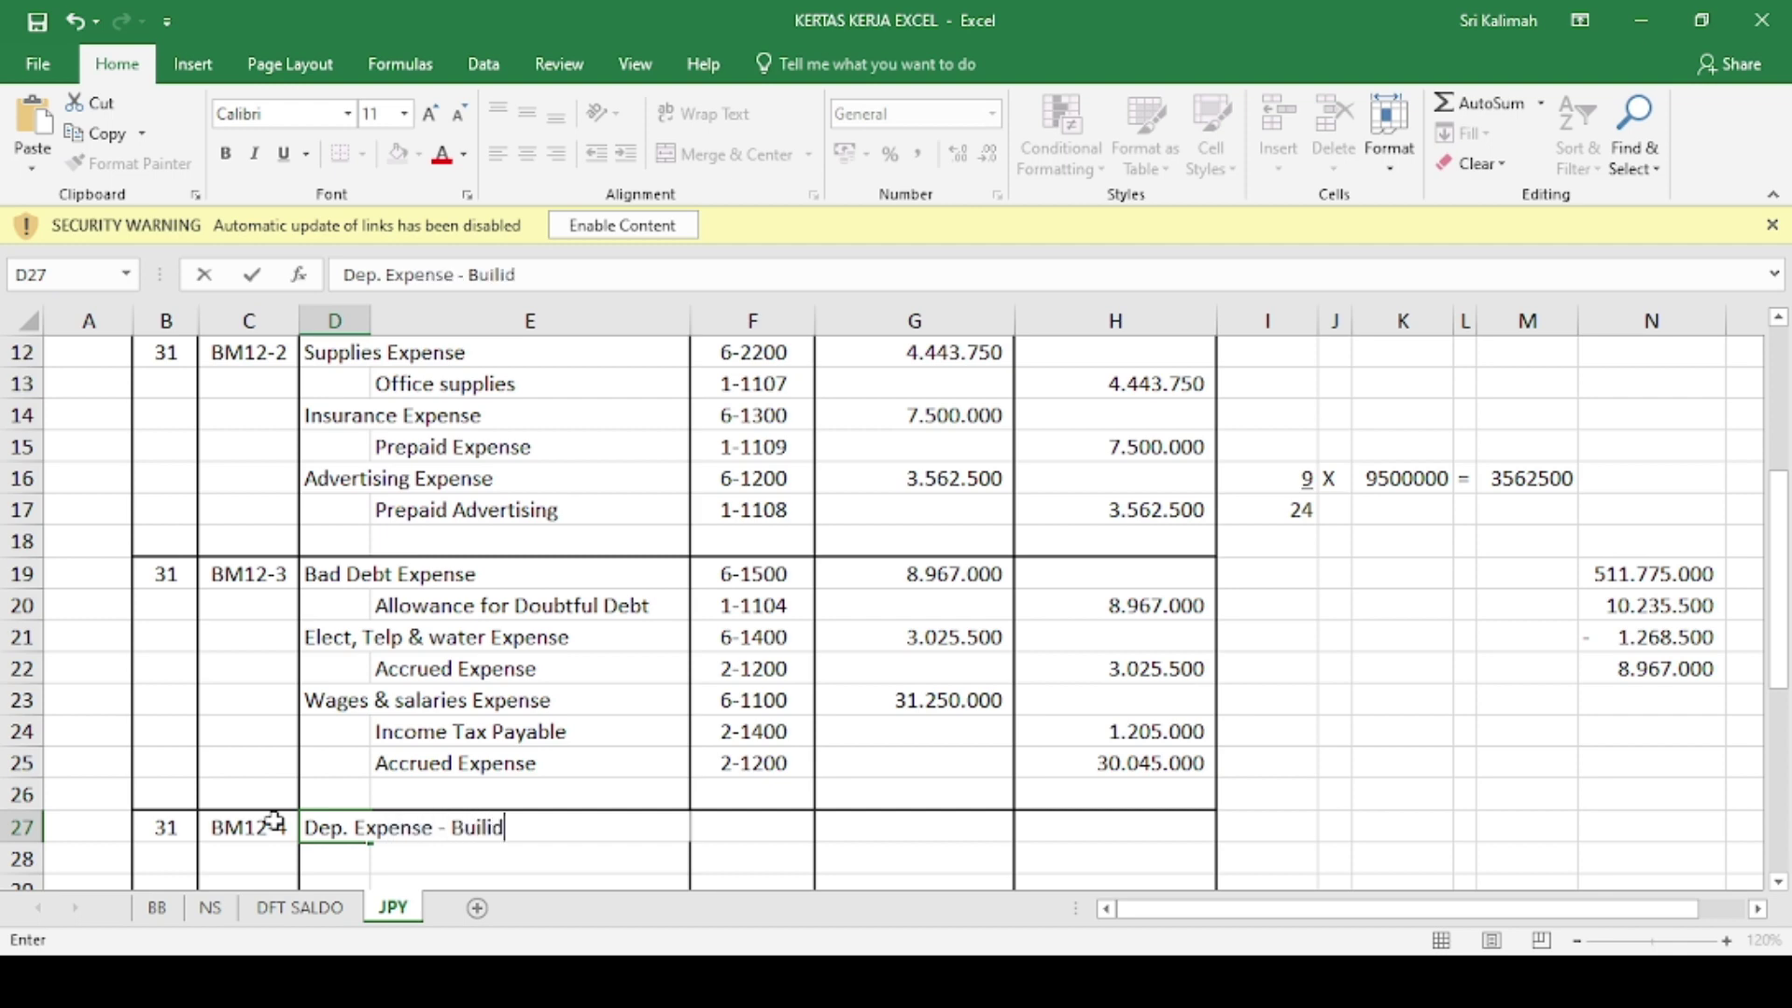
{"action": "key", "text": "BackSpace"}
{"action": "key", "text": "BackSpace"}
{"action": "type", "text": "ding"}
{"action": "key", "text": "Return"}
- Enter the indented credit account "Accum. Dep Building" in E28
{"action": "key", "text": "Right"}
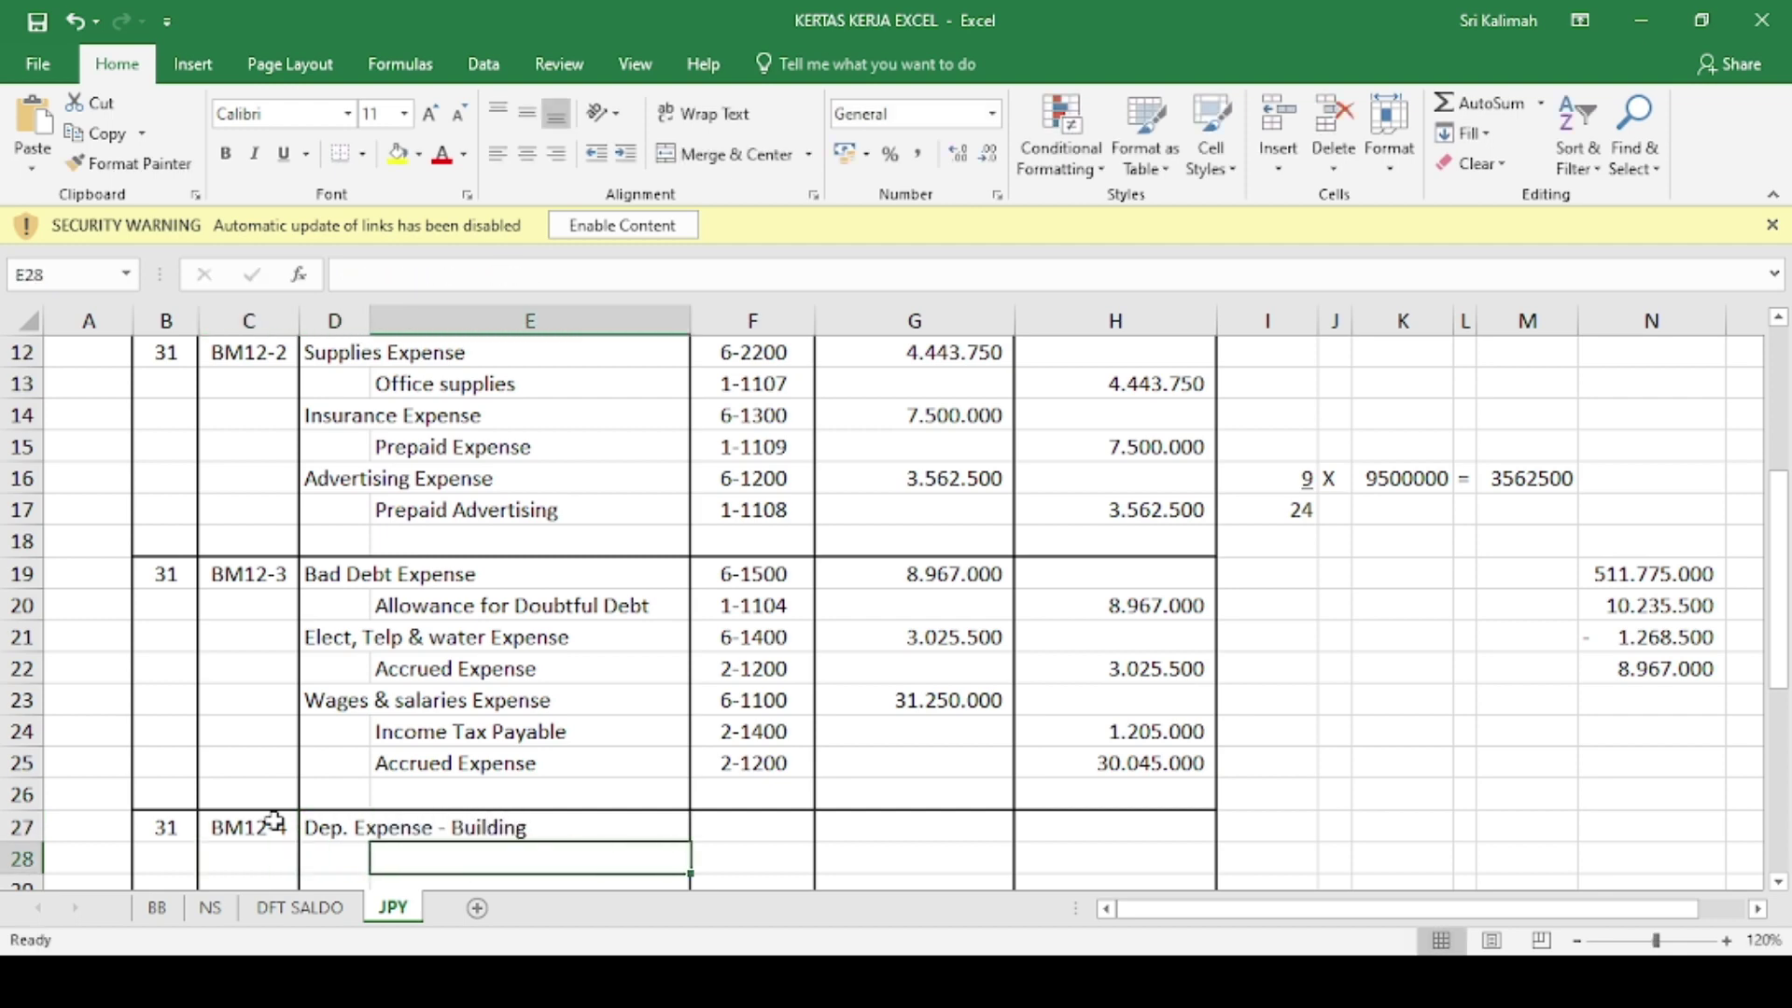
{"action": "type", "text": "Accum. "}
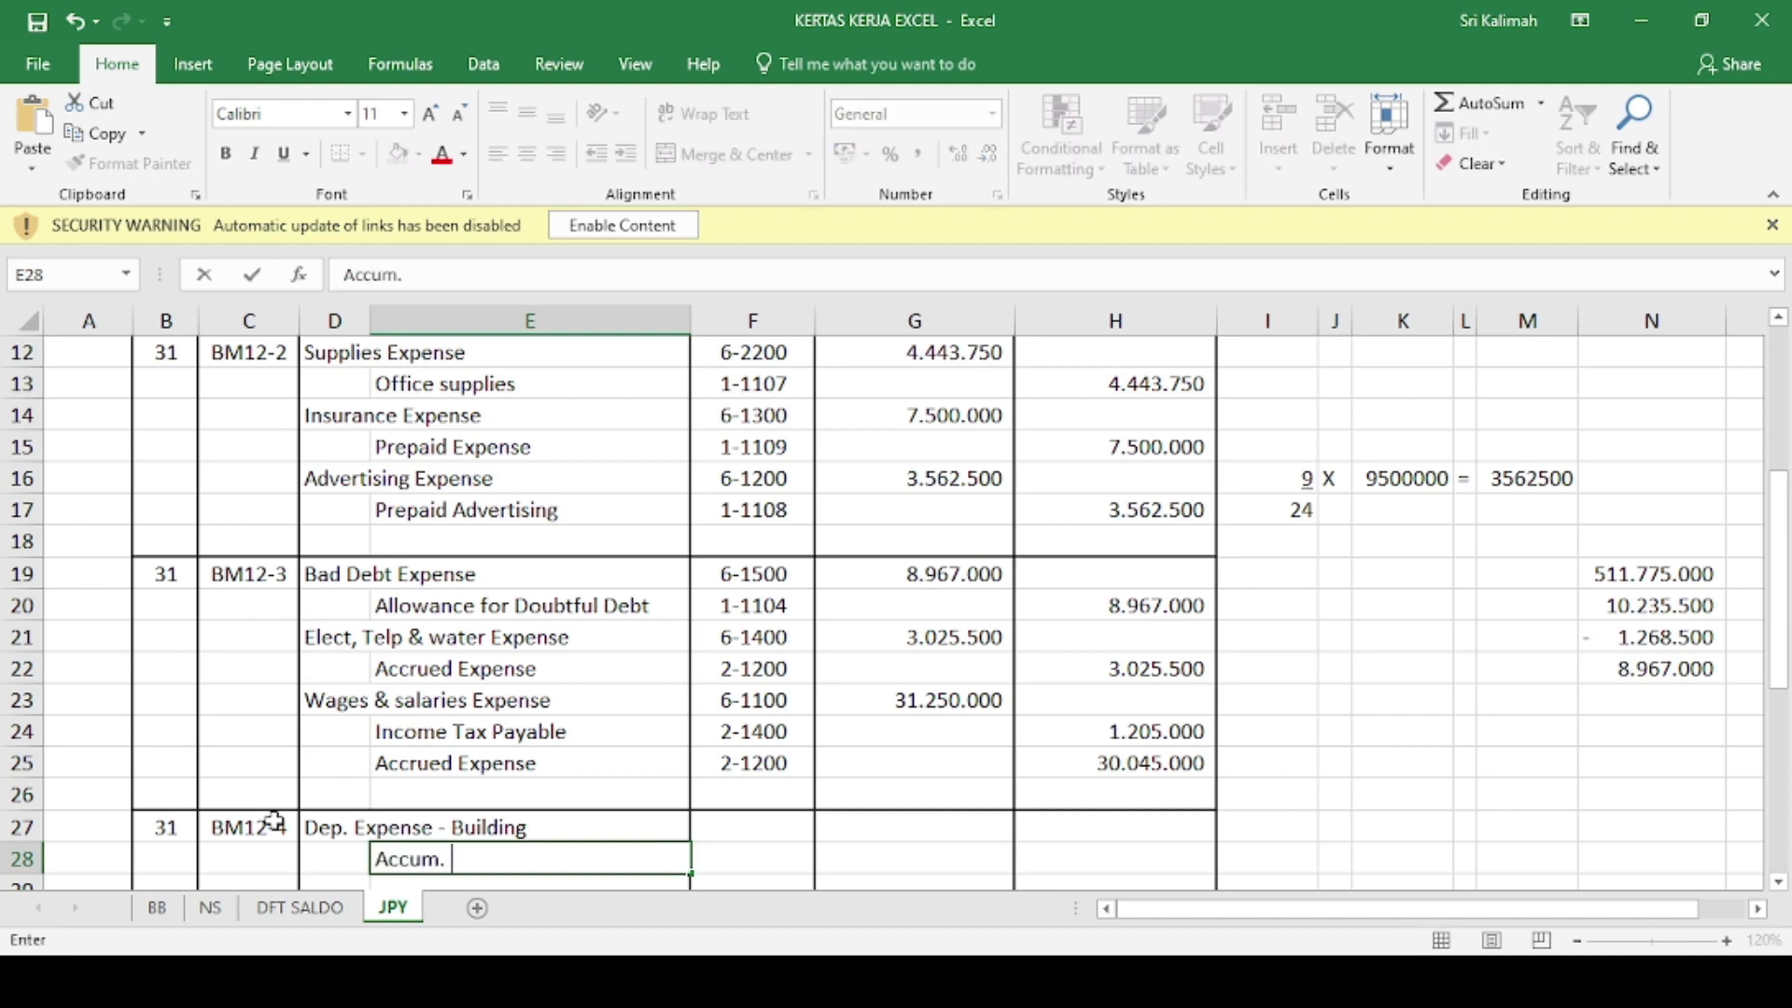
{"action": "type", "text": "Dep Bu"}
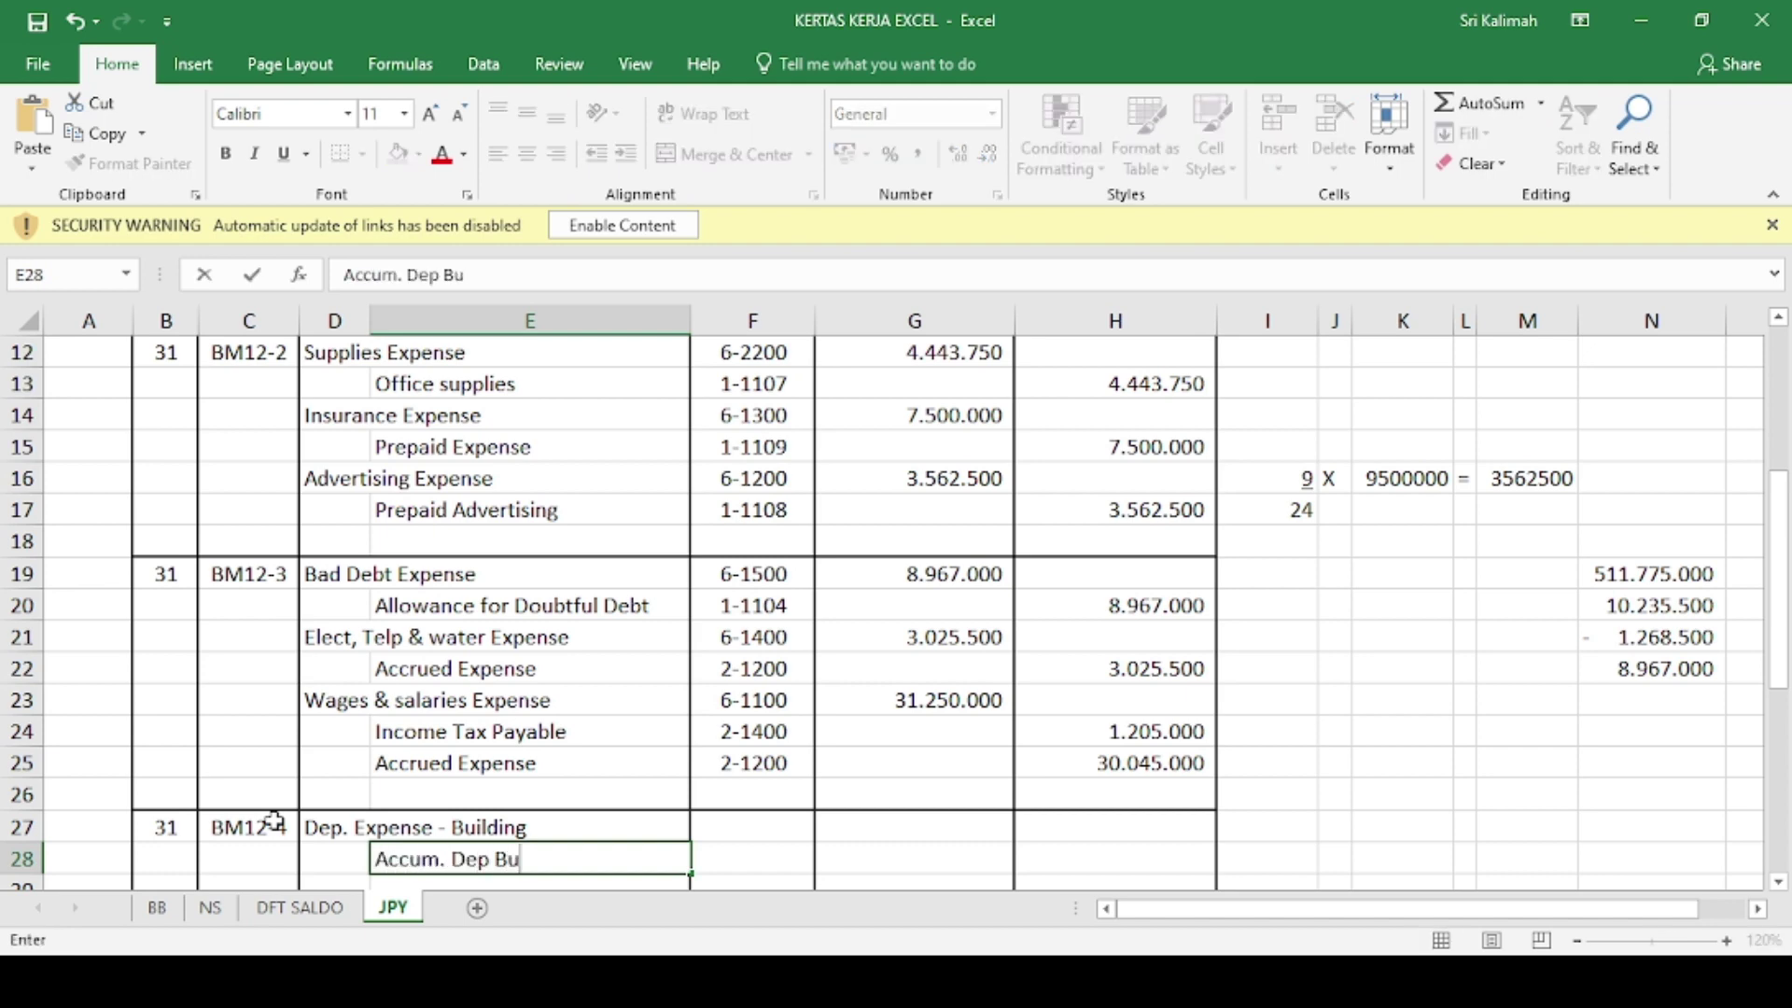
{"action": "type", "text": "ilding"}
{"action": "key", "text": "Return"}
- Enter the debit account "Dep. Expense - Vehicle" in D29
{"action": "key", "text": "Left"}
{"action": "key", "text": "Left"}
{"action": "key", "text": "Right"}
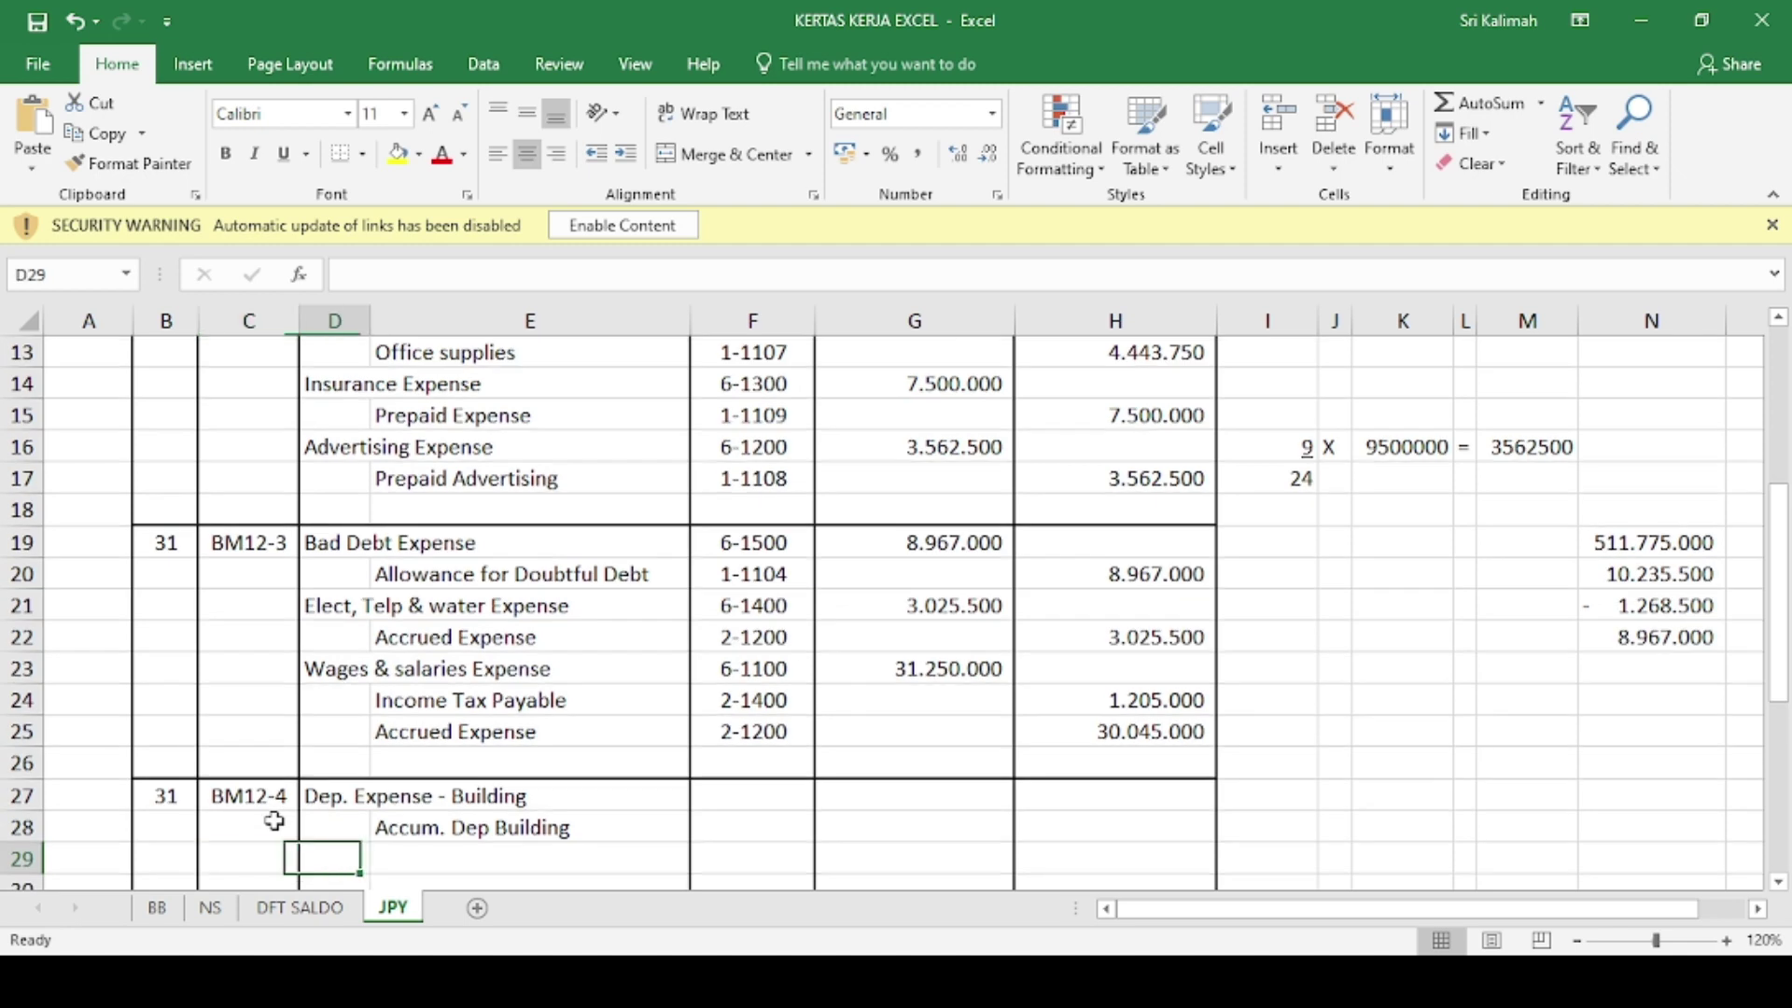
{"action": "type", "text": "Dep. E"}
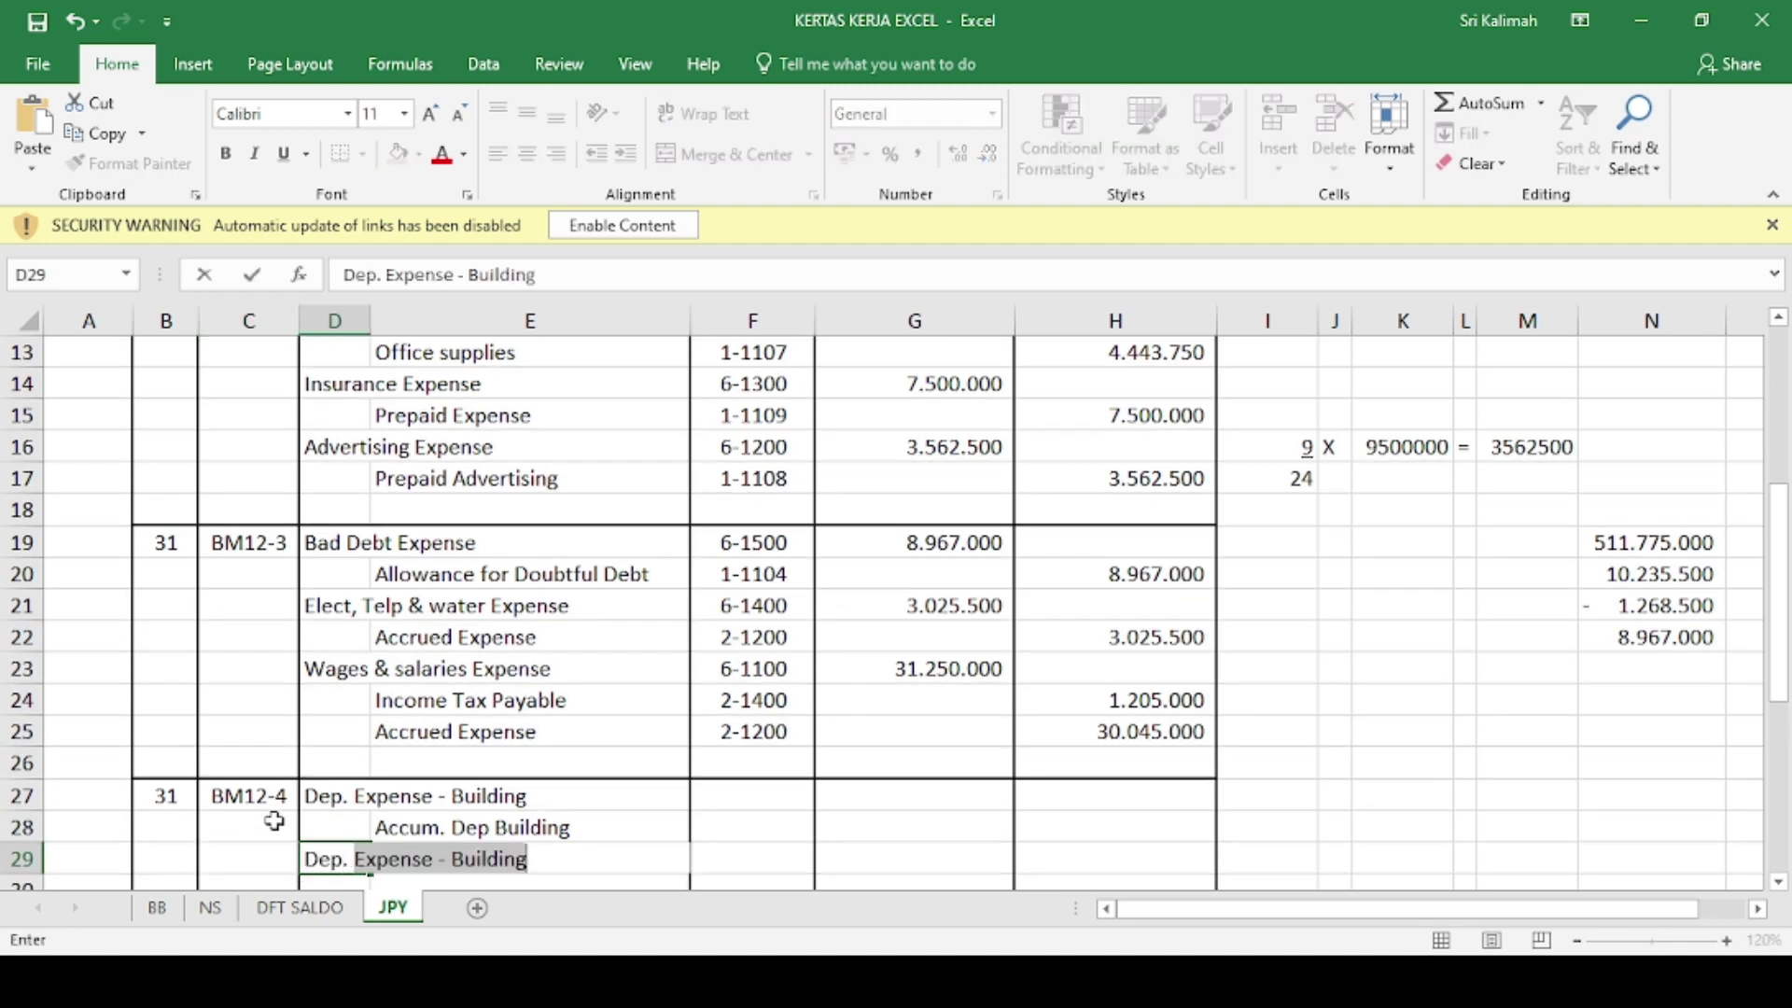
{"action": "type", "text": "spense"}
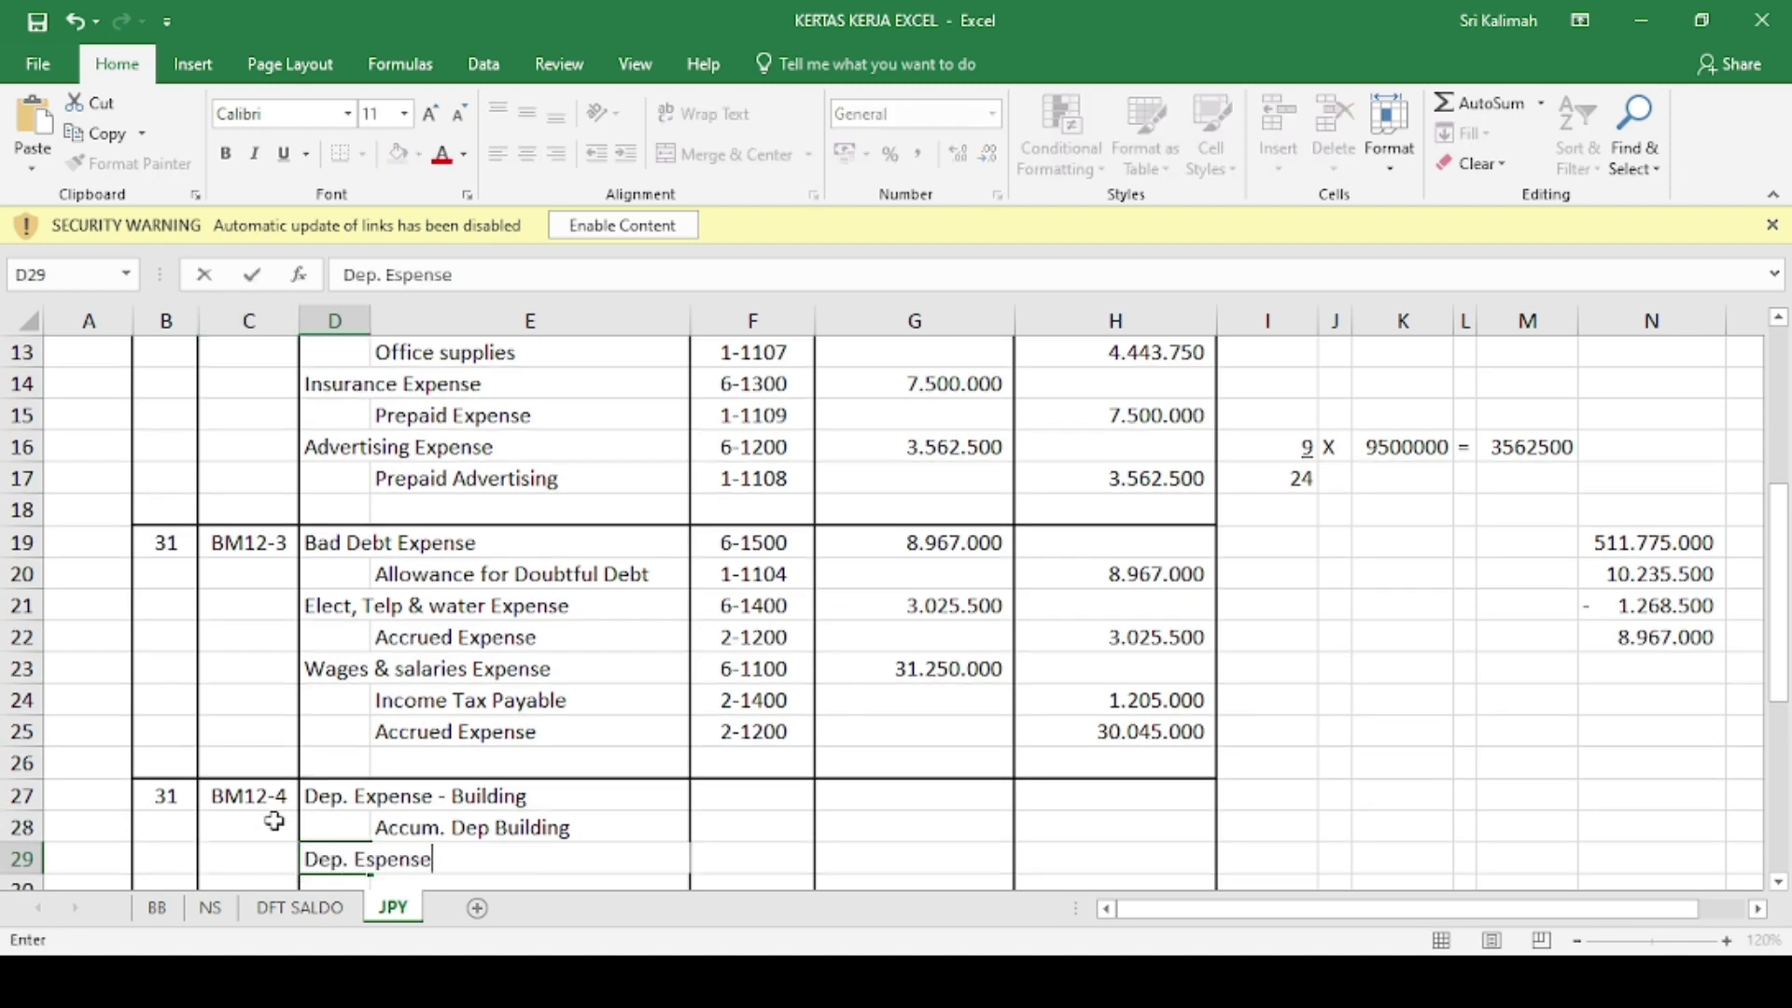
{"action": "key", "text": "BackSpace"}
{"action": "key", "text": "BackSpace"}
{"action": "key", "text": "BackSpace"}
{"action": "key", "text": "BackSpace"}
{"action": "key", "text": "BackSpace"}
{"action": "key", "text": "BackSpace"}
{"action": "type", "text": "xpense"}
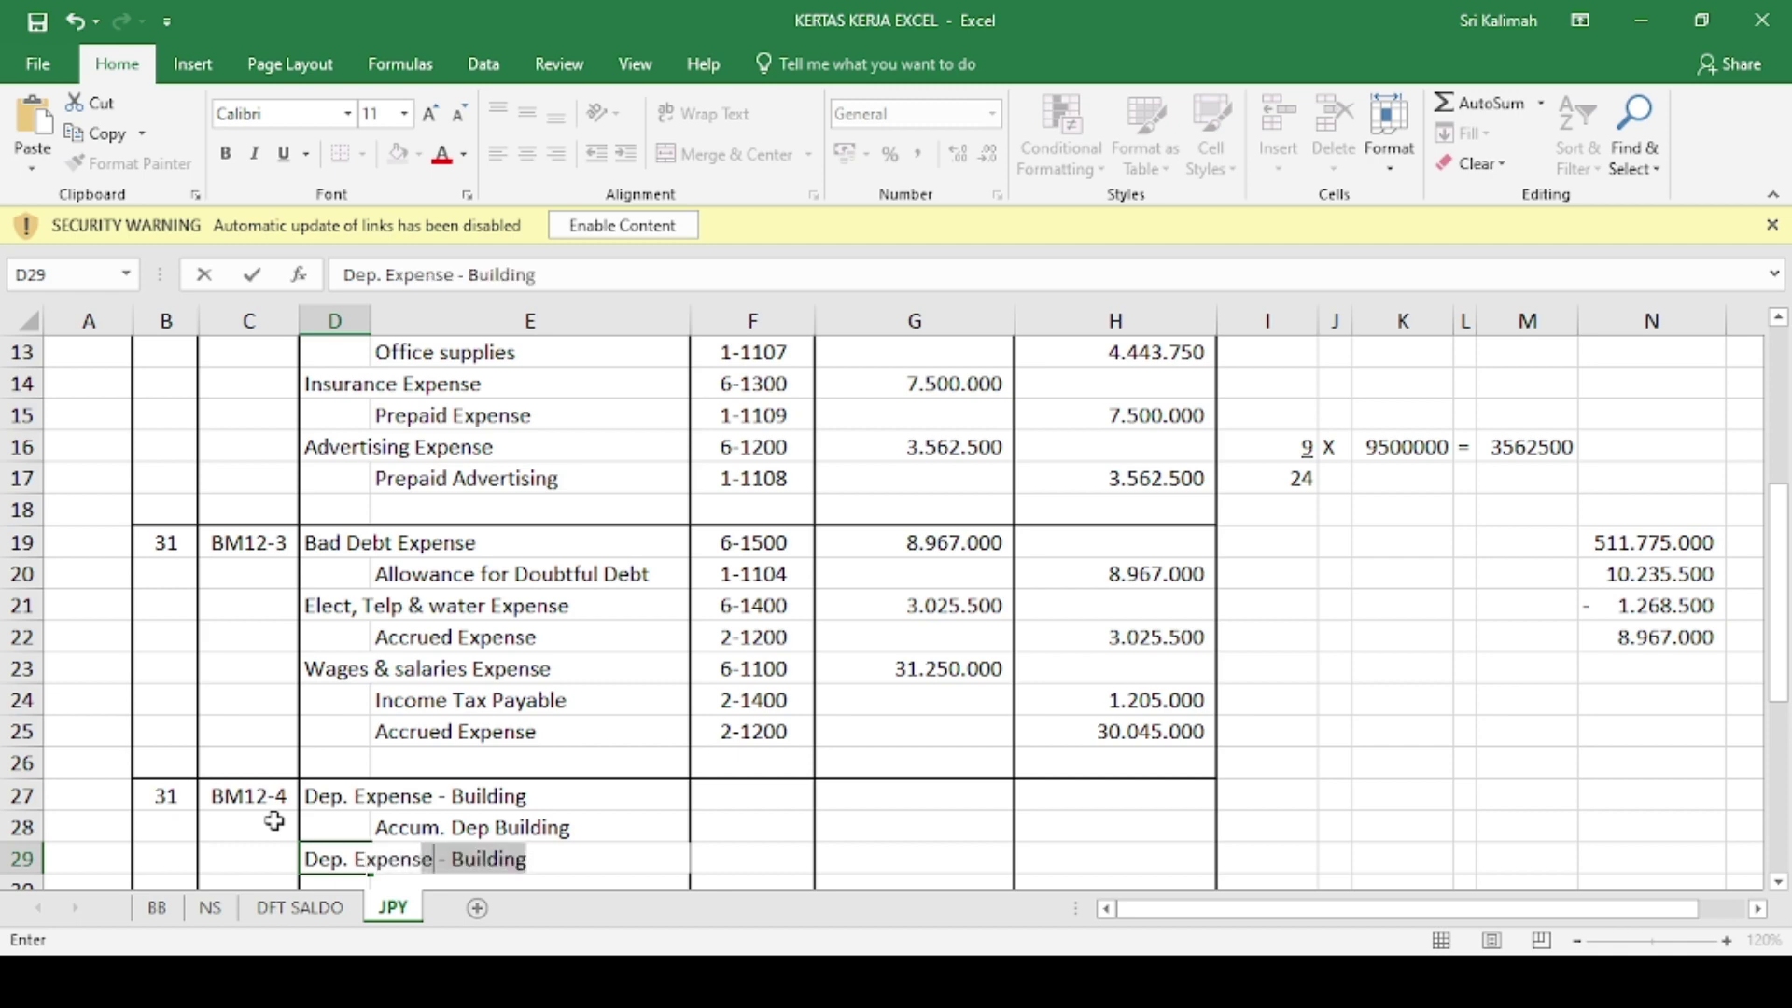
{"action": "type", "text": " - Vehicle"}
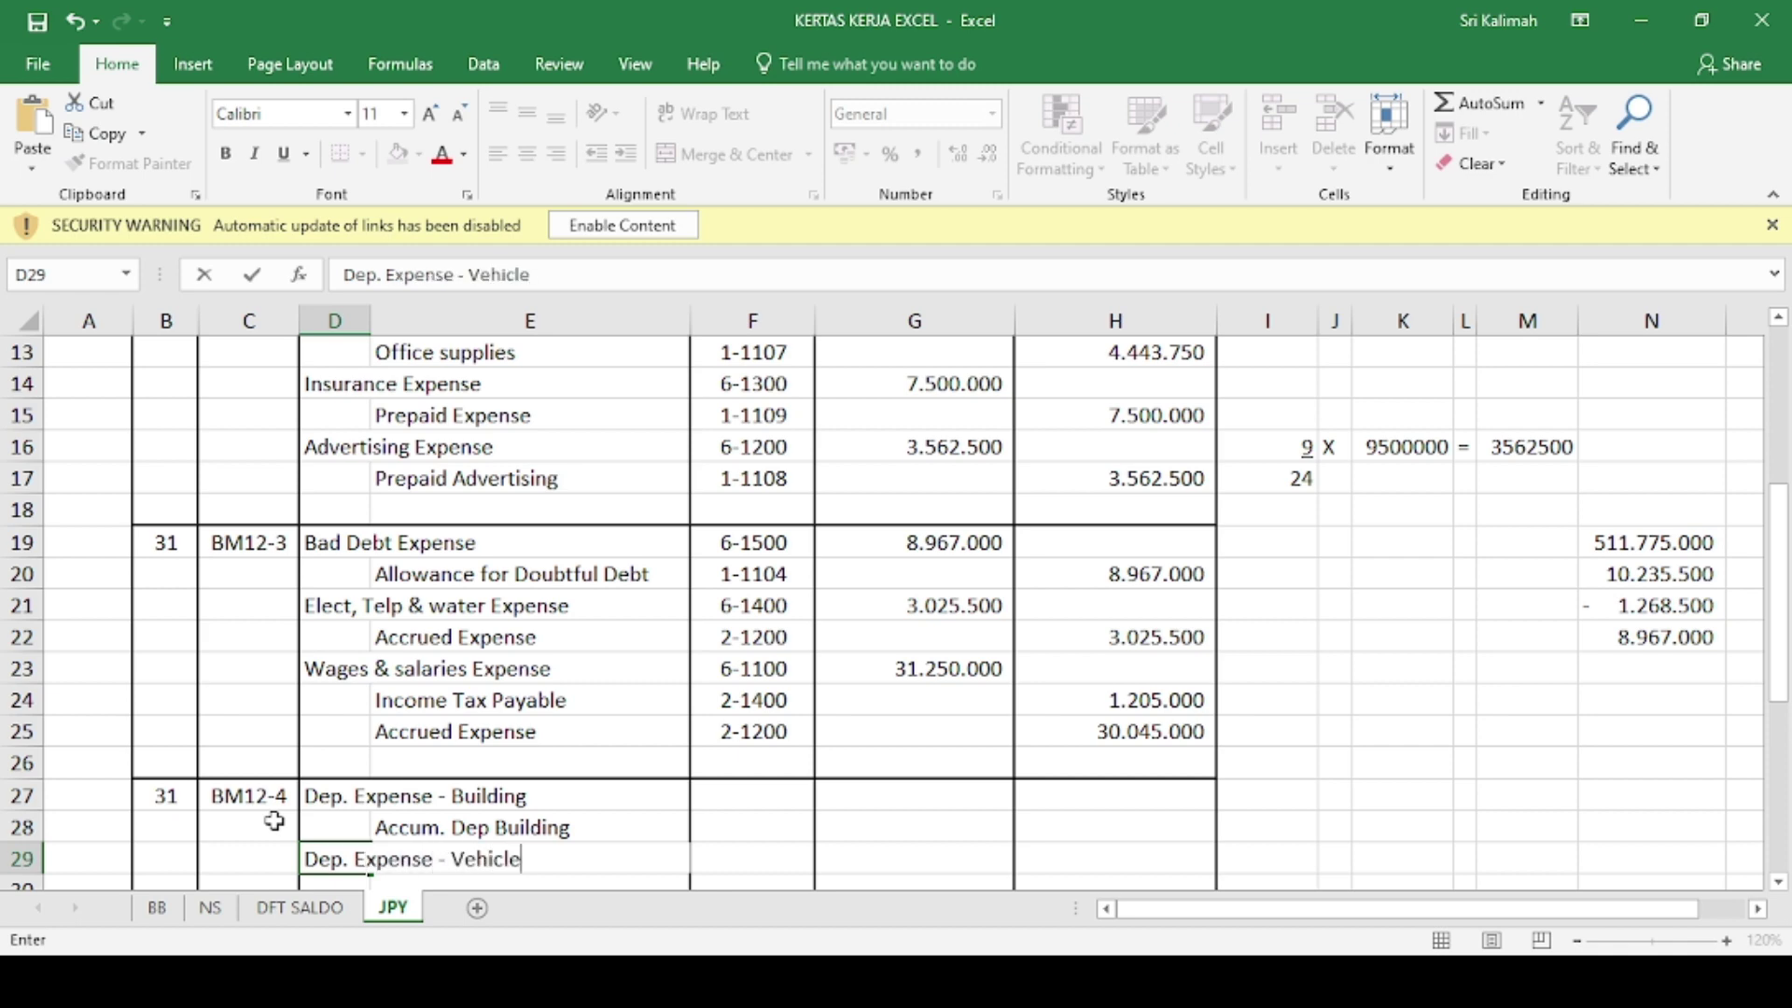
{"action": "key", "text": "ctrl+Return"}
- Enter the indented credit account "Accum. Dep Vehicle" in E30
{"action": "key", "text": "Down"}
{"action": "key", "text": "Right"}
{"action": "type", "text": "Ac"}
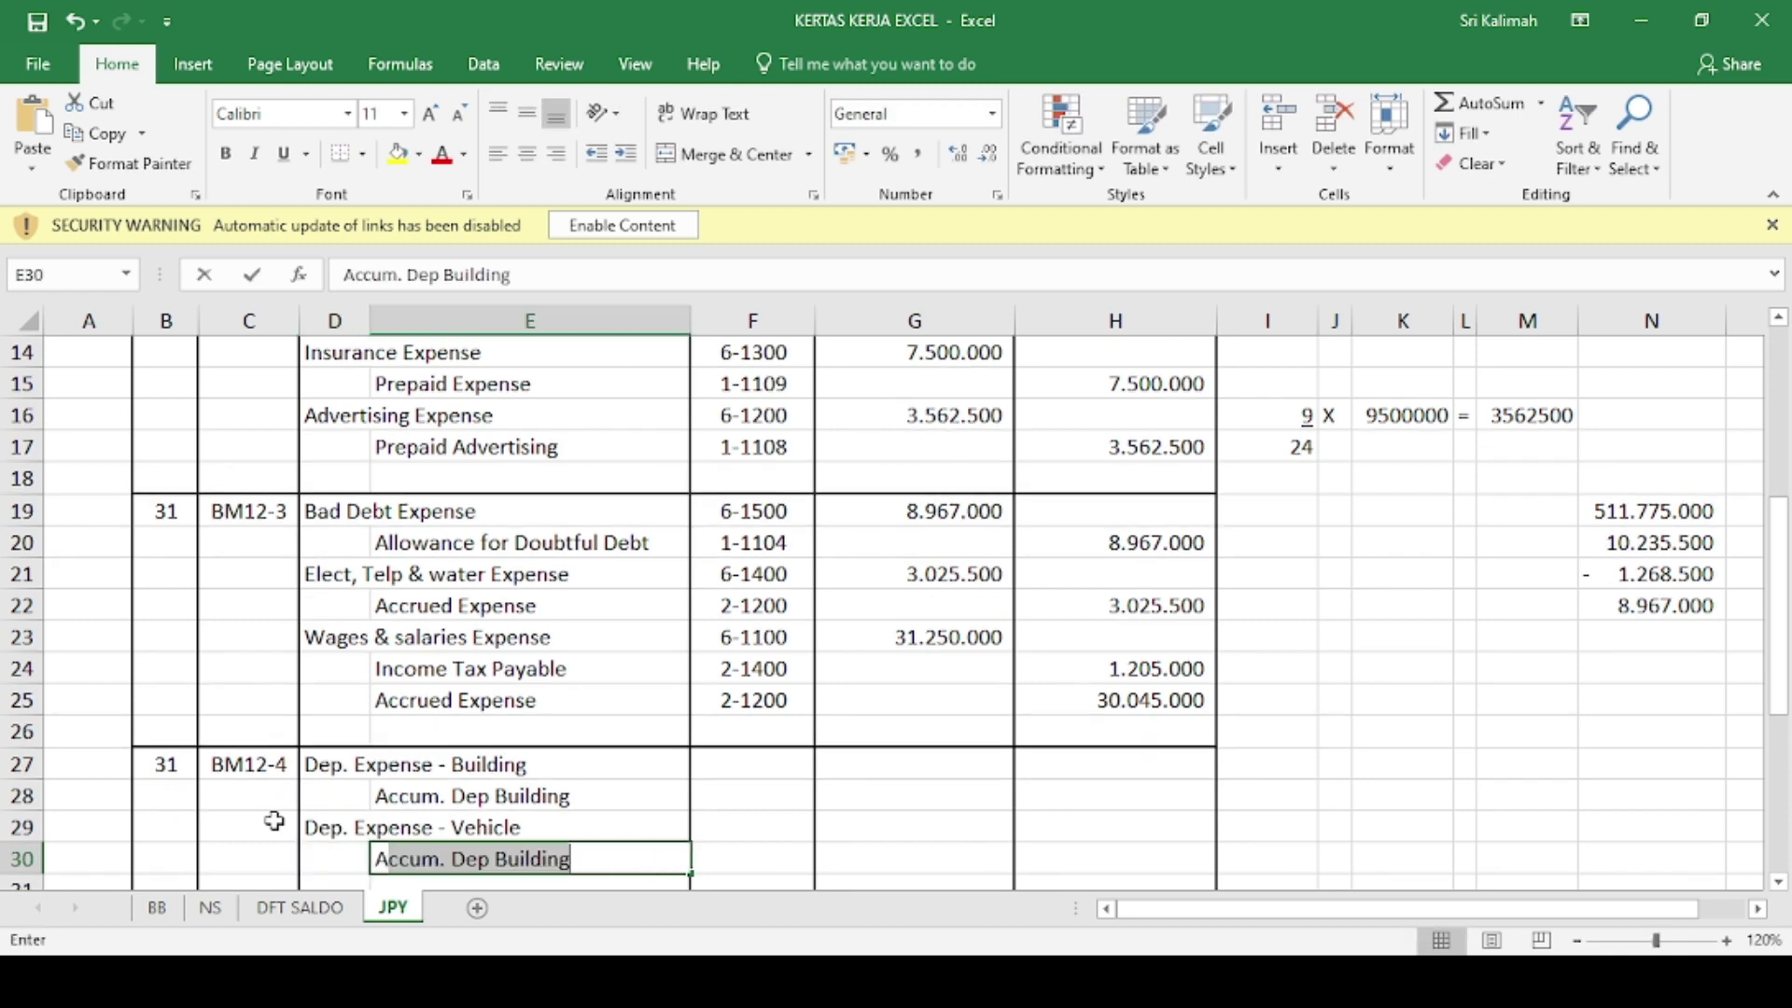
{"action": "type", "text": "cum. D"}
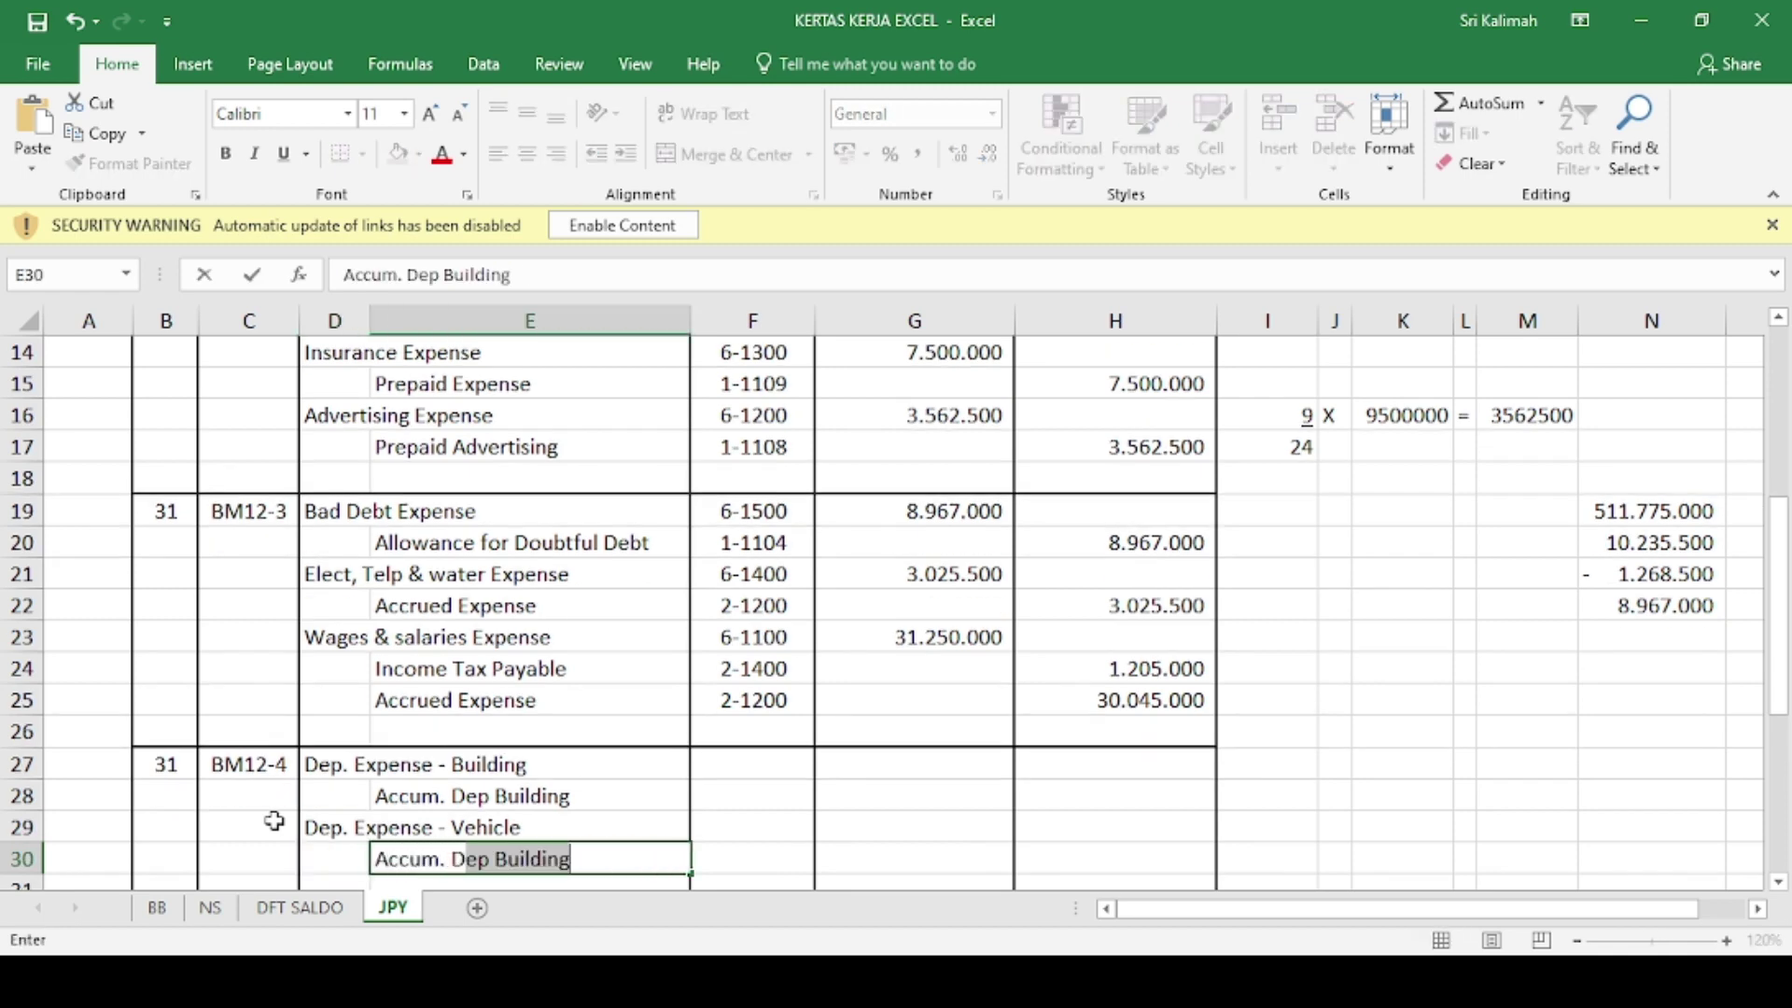
{"action": "type", "text": "ep Vehicle"}
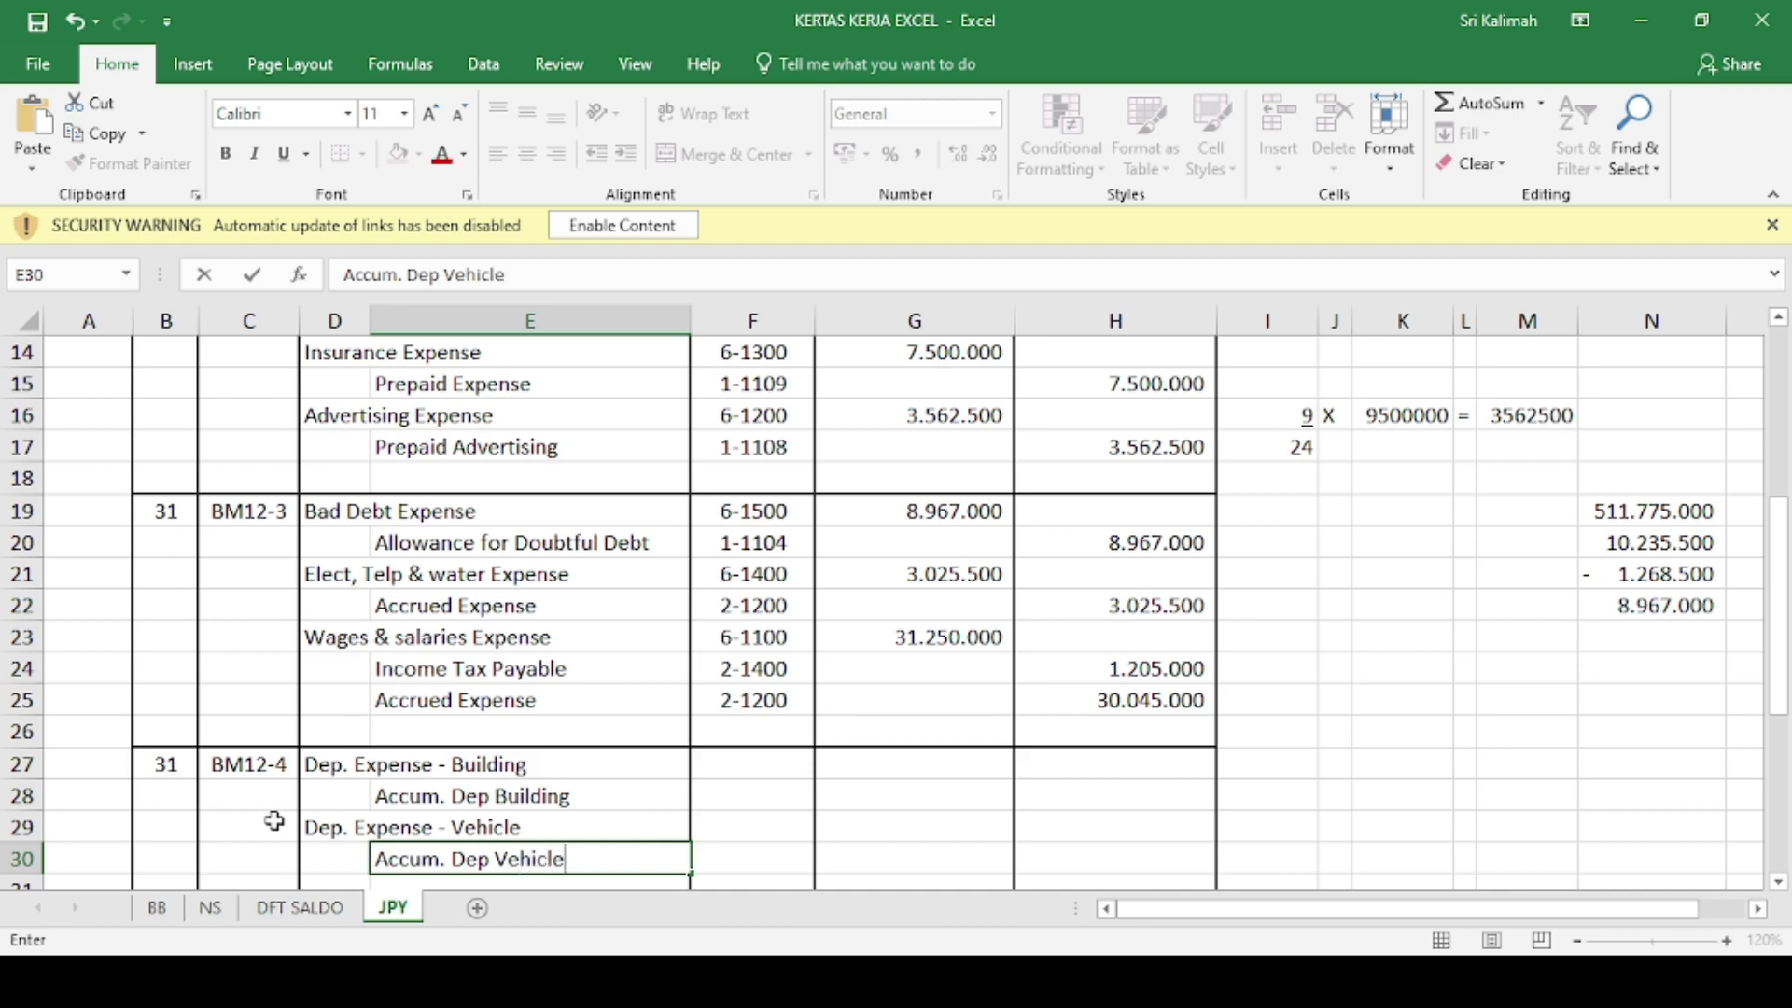
{"action": "key", "text": "Return"}
- Enter the debit account "Dep. Expense - Equipment" in D31
{"action": "key", "text": "Right"}
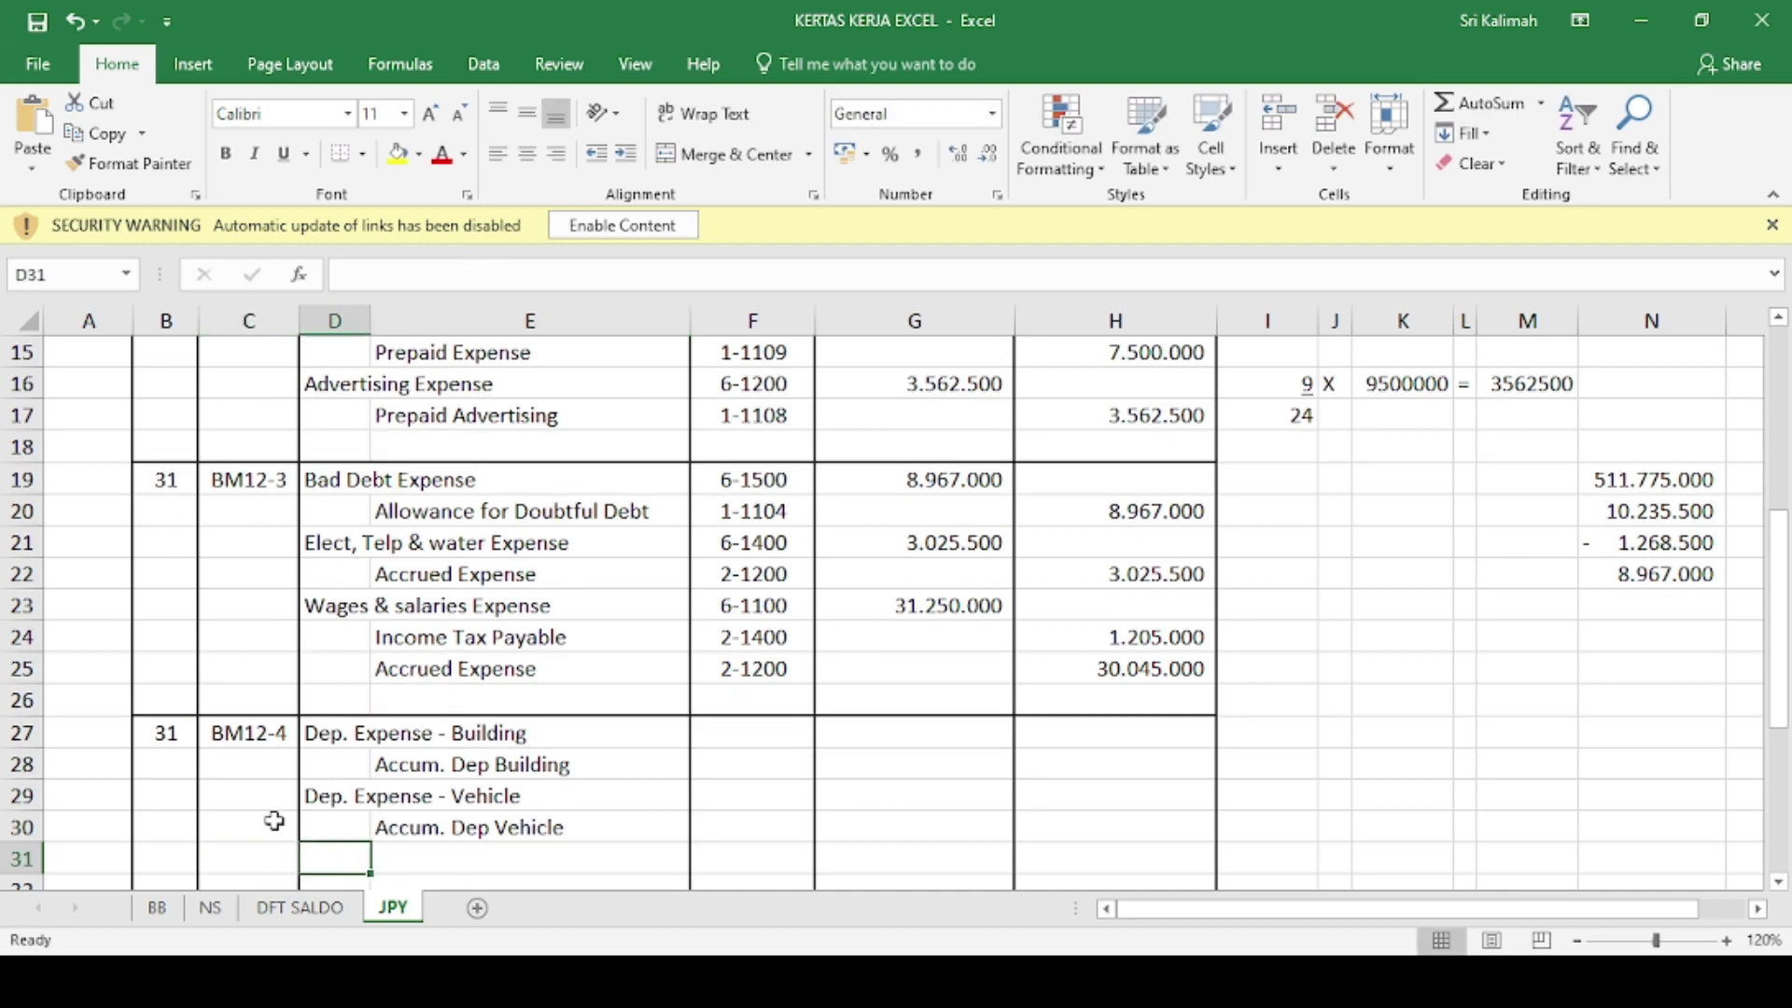
{"action": "type", "text": "Dep. Ex"}
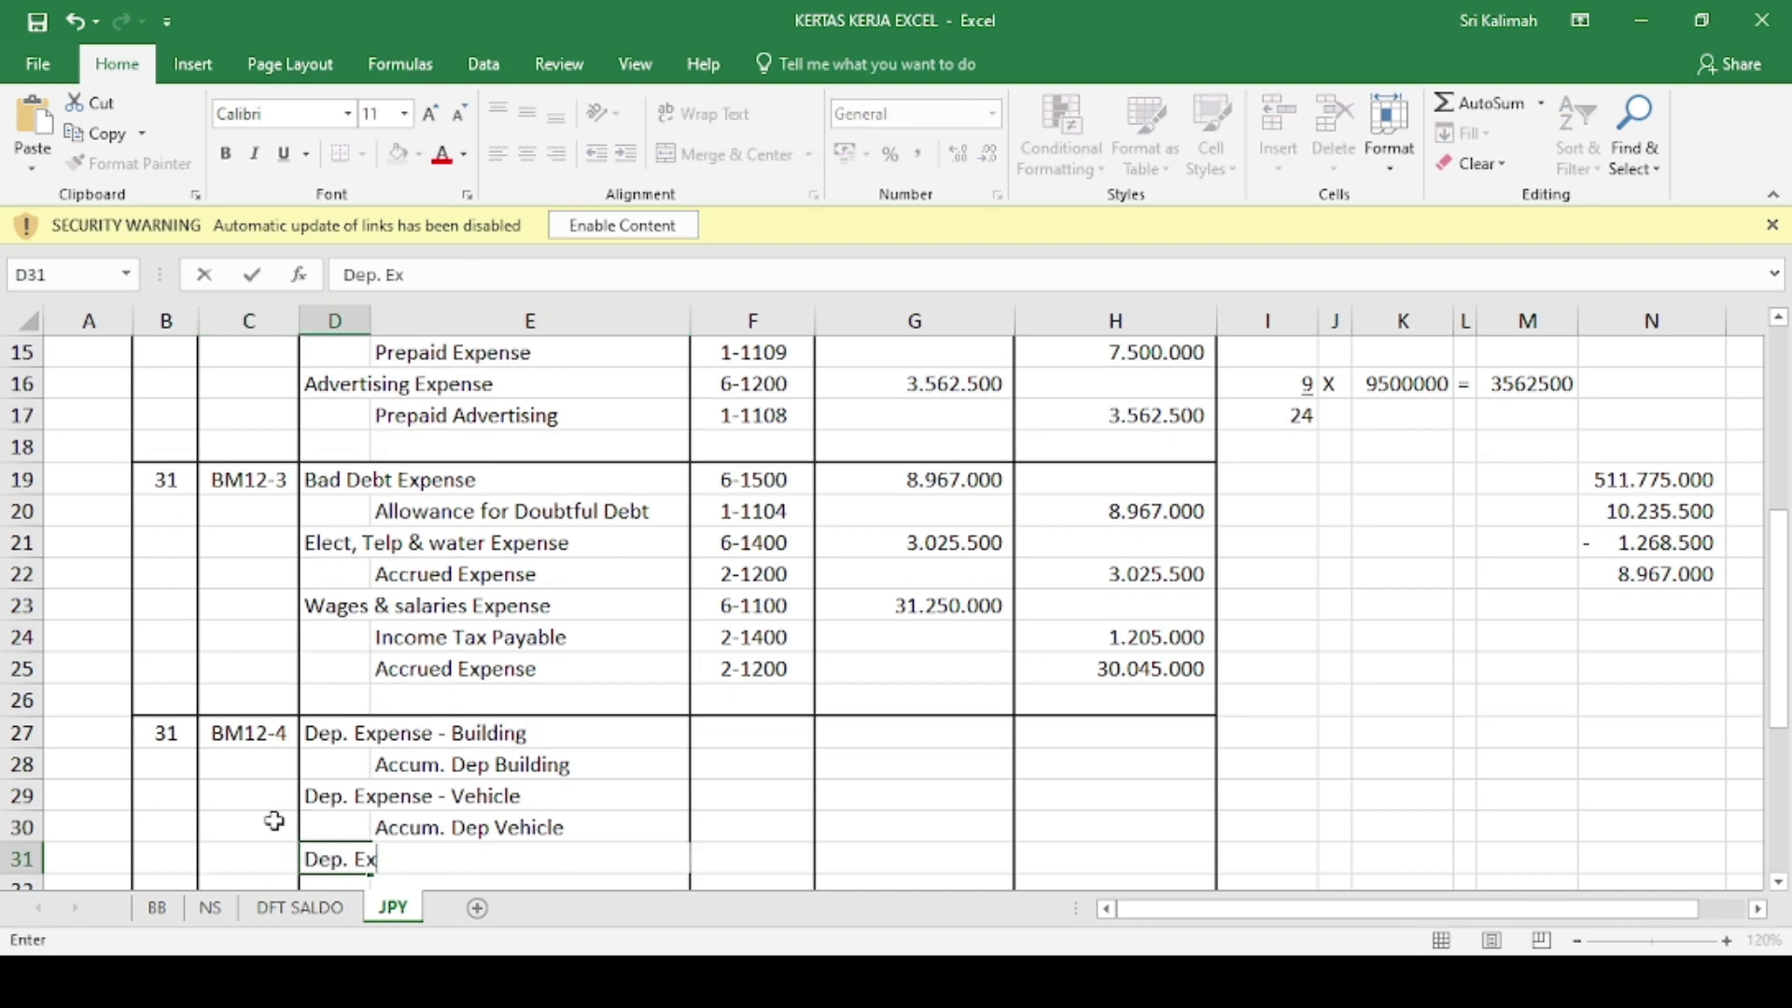
{"action": "type", "text": "pense - Eq"}
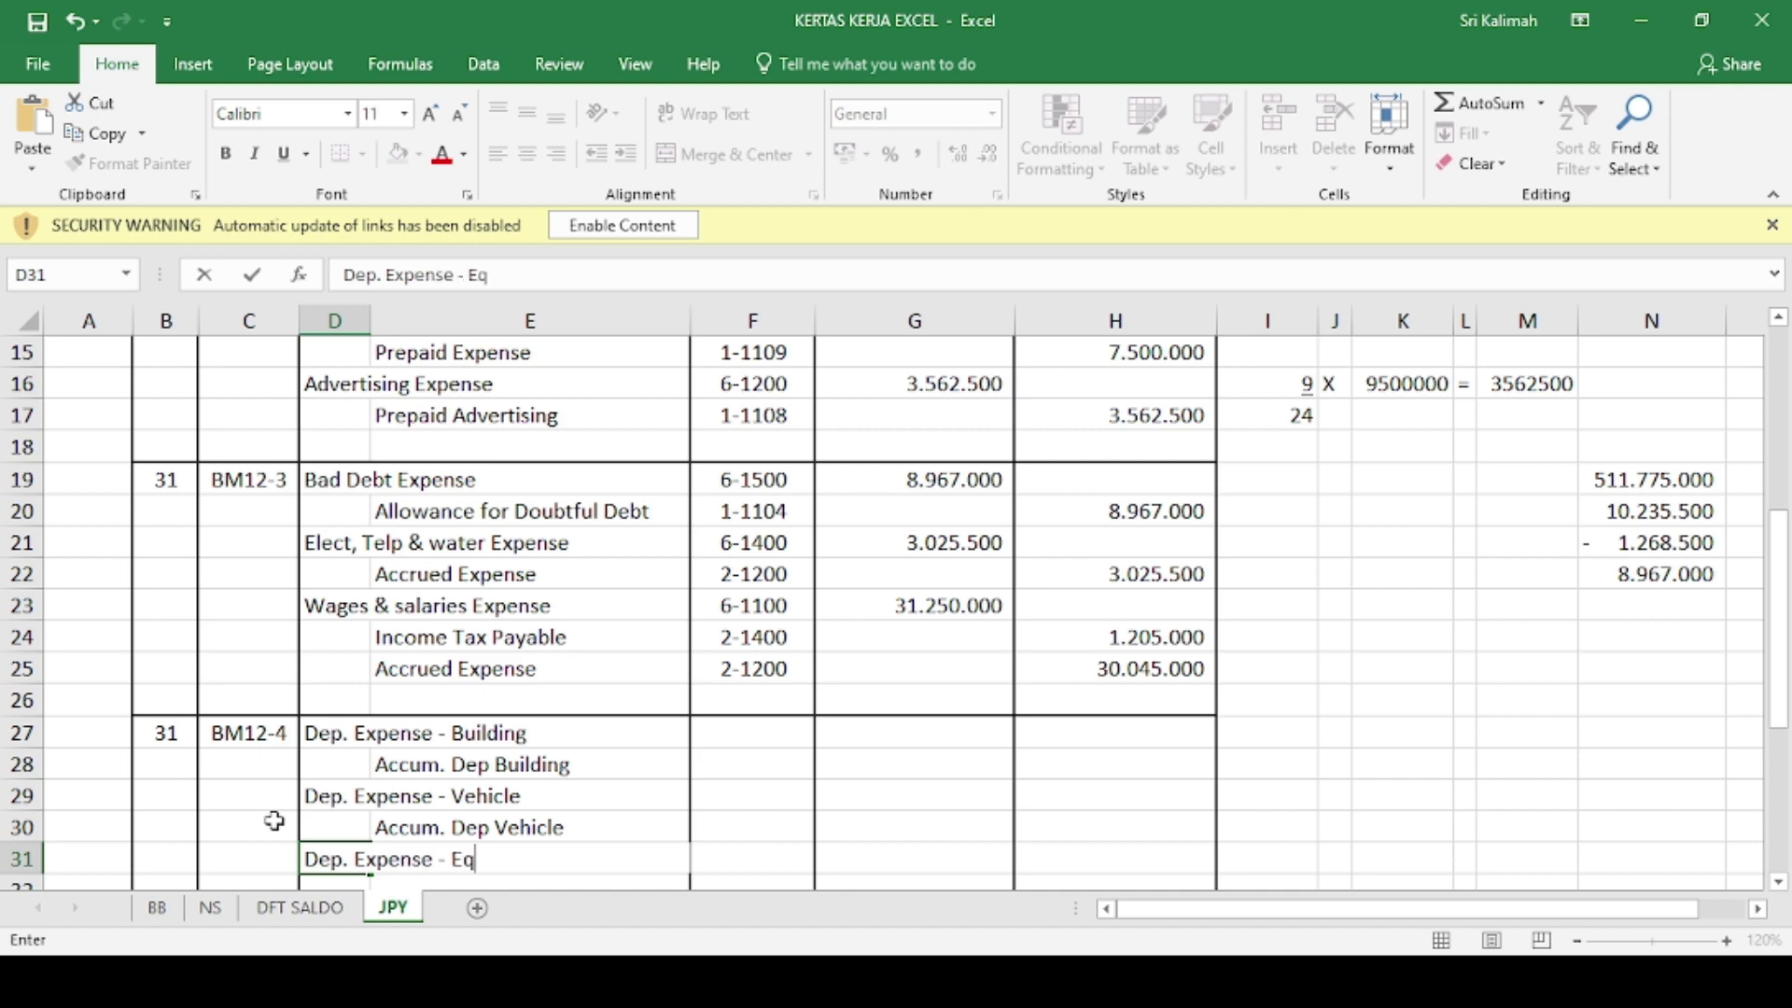
{"action": "type", "text": "uipment"}
{"action": "key", "text": "ctrl+Return"}
- Enter the indented credit account "Accum. Dep Equipment" in E32 and go to the building depreciation's reference cell F27
{"action": "key", "text": "Down"}
{"action": "key", "text": "Right"}
{"action": "type", "text": "Accum"}
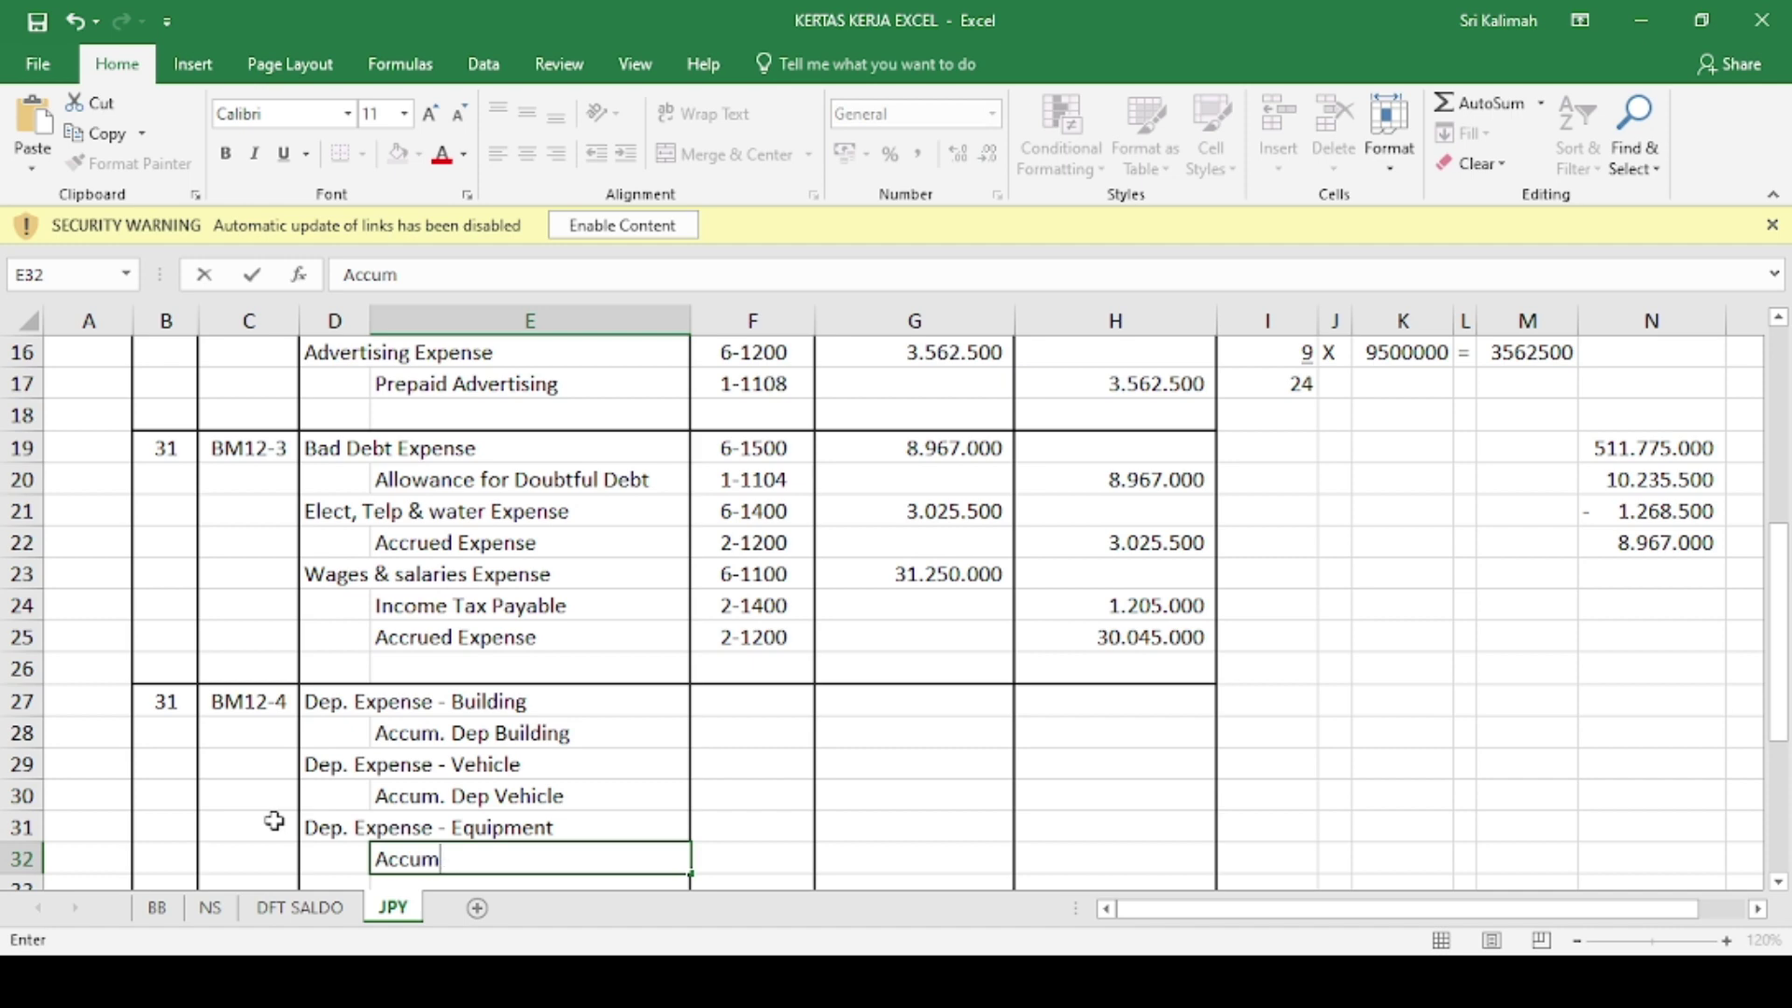
{"action": "type", "text": ". Dep Equipment"}
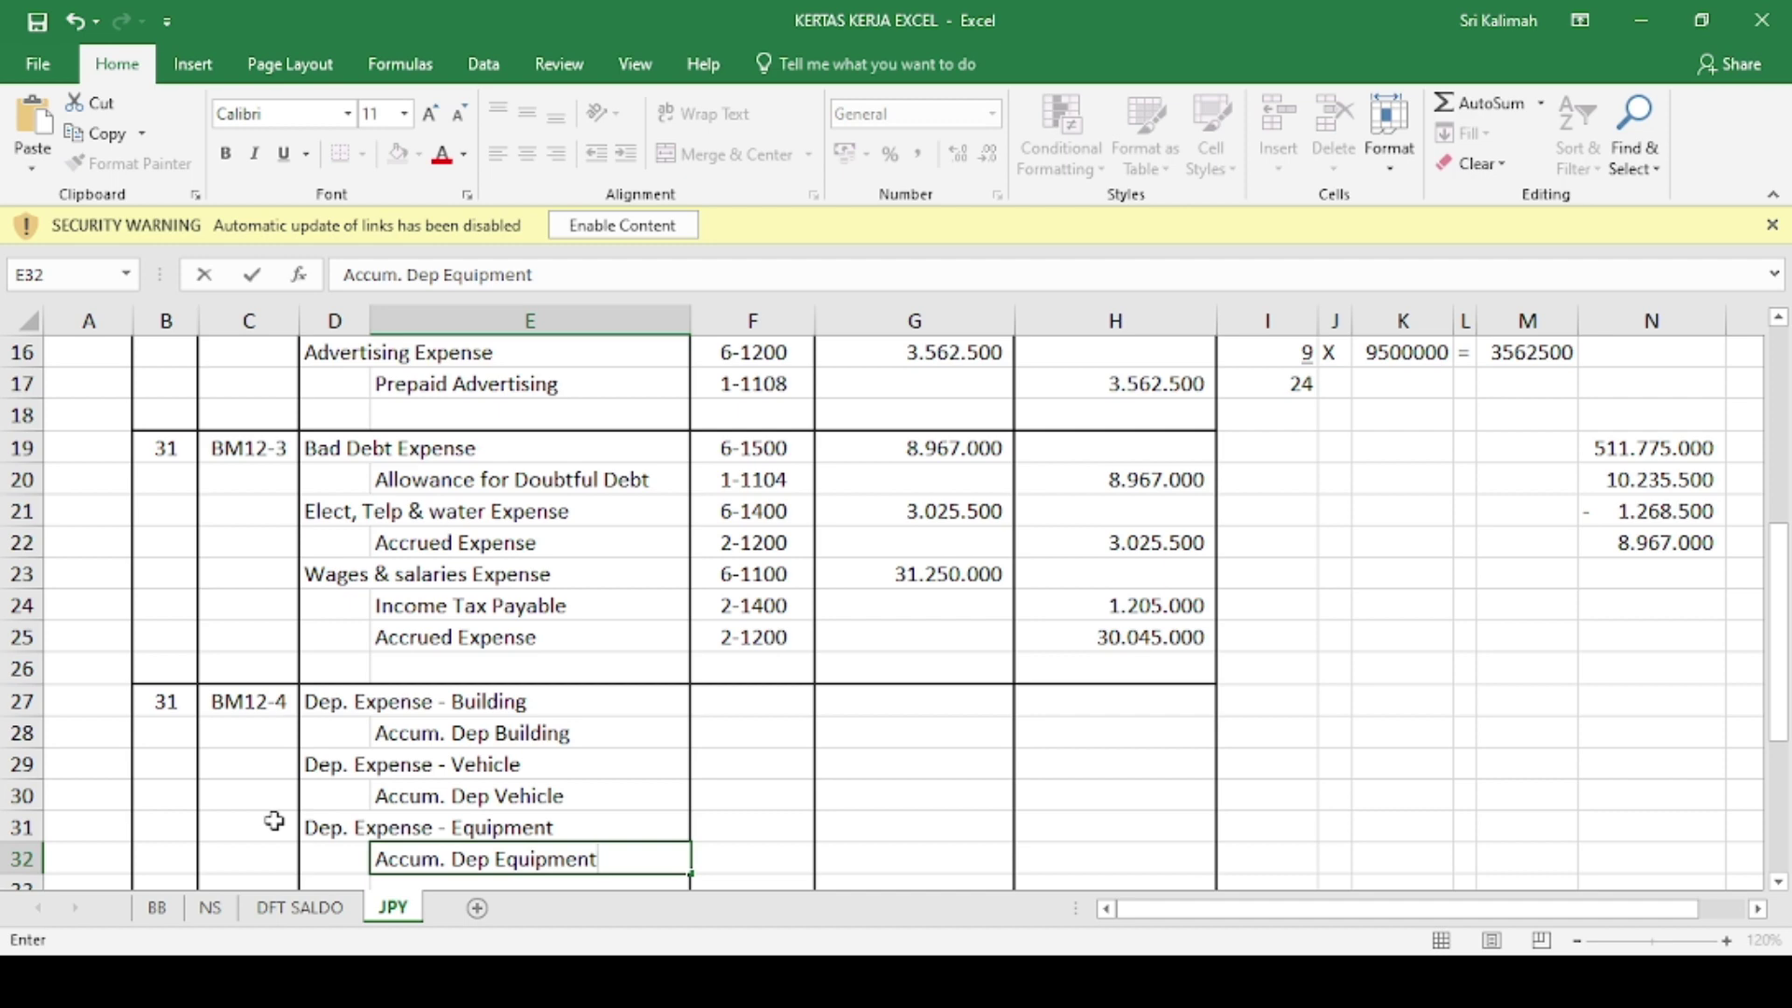
{"action": "key", "text": "Tab"}
{"action": "key", "text": "Up"}
{"action": "key", "text": "Up"}
{"action": "key", "text": "Up"}
{"action": "key", "text": "Up"}
{"action": "key", "text": "Up"}
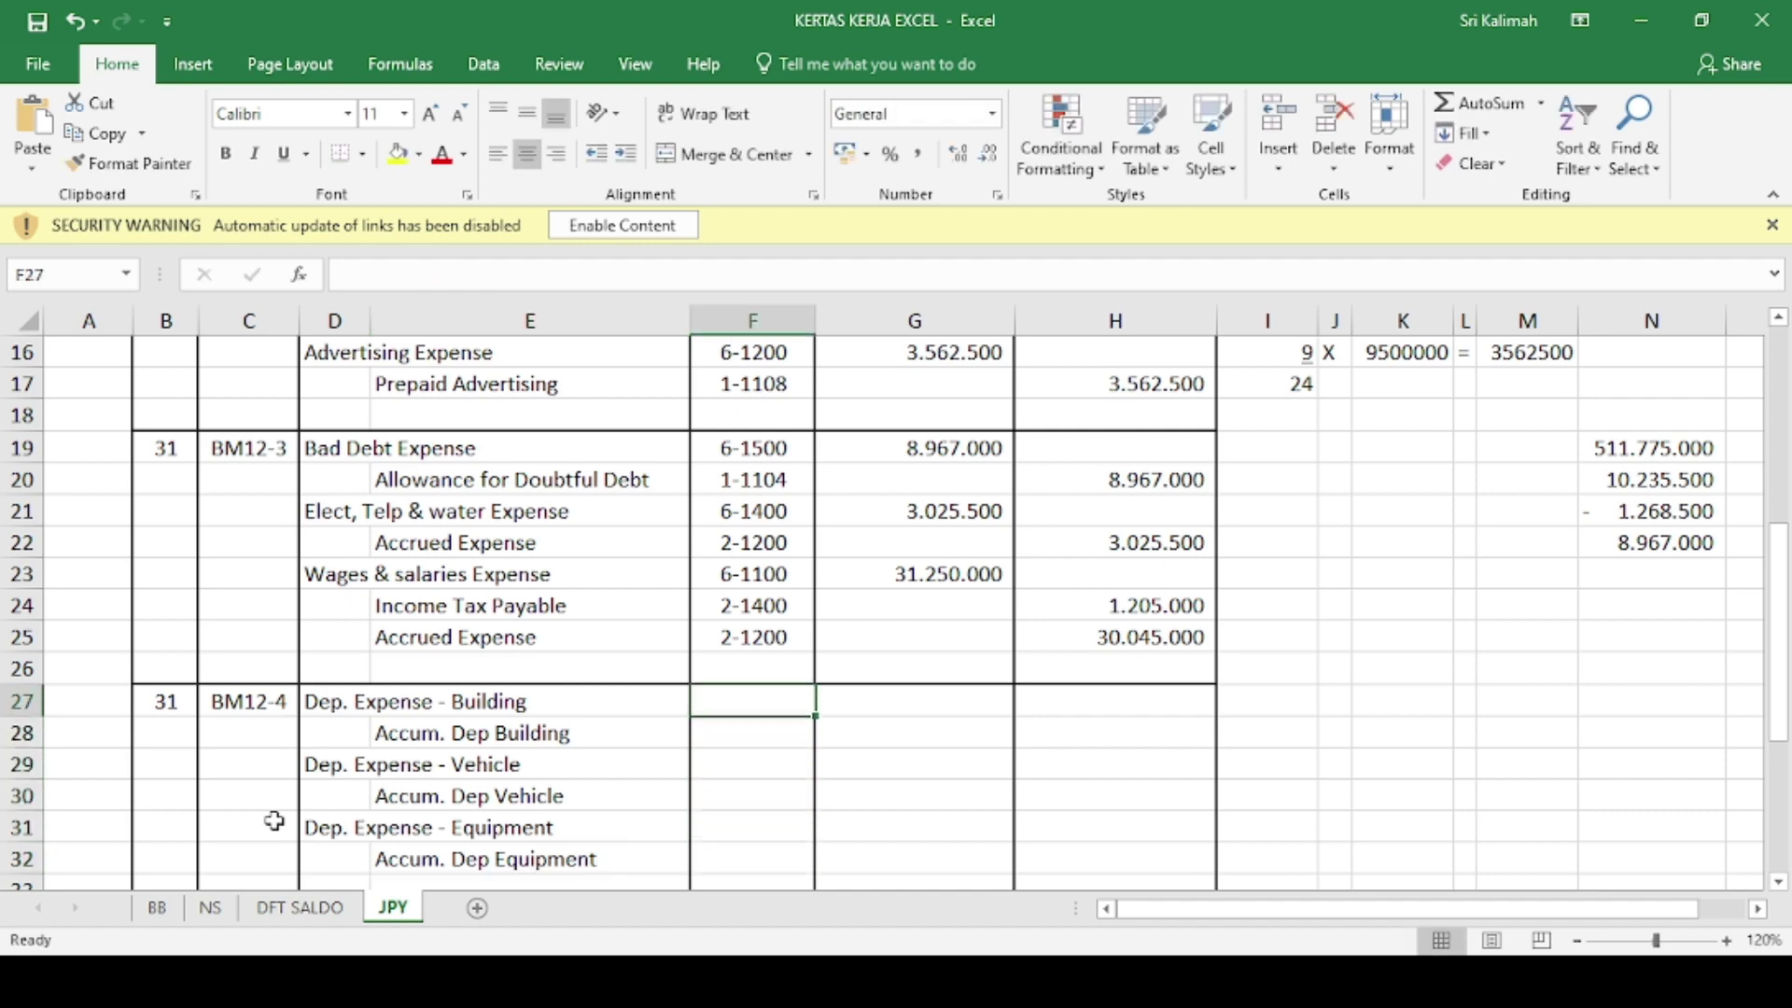
- Try to enter the account codes 6-1900 and 1-2202 for the building depreciation in F27 and F28
{"action": "type", "text": "6-1"}
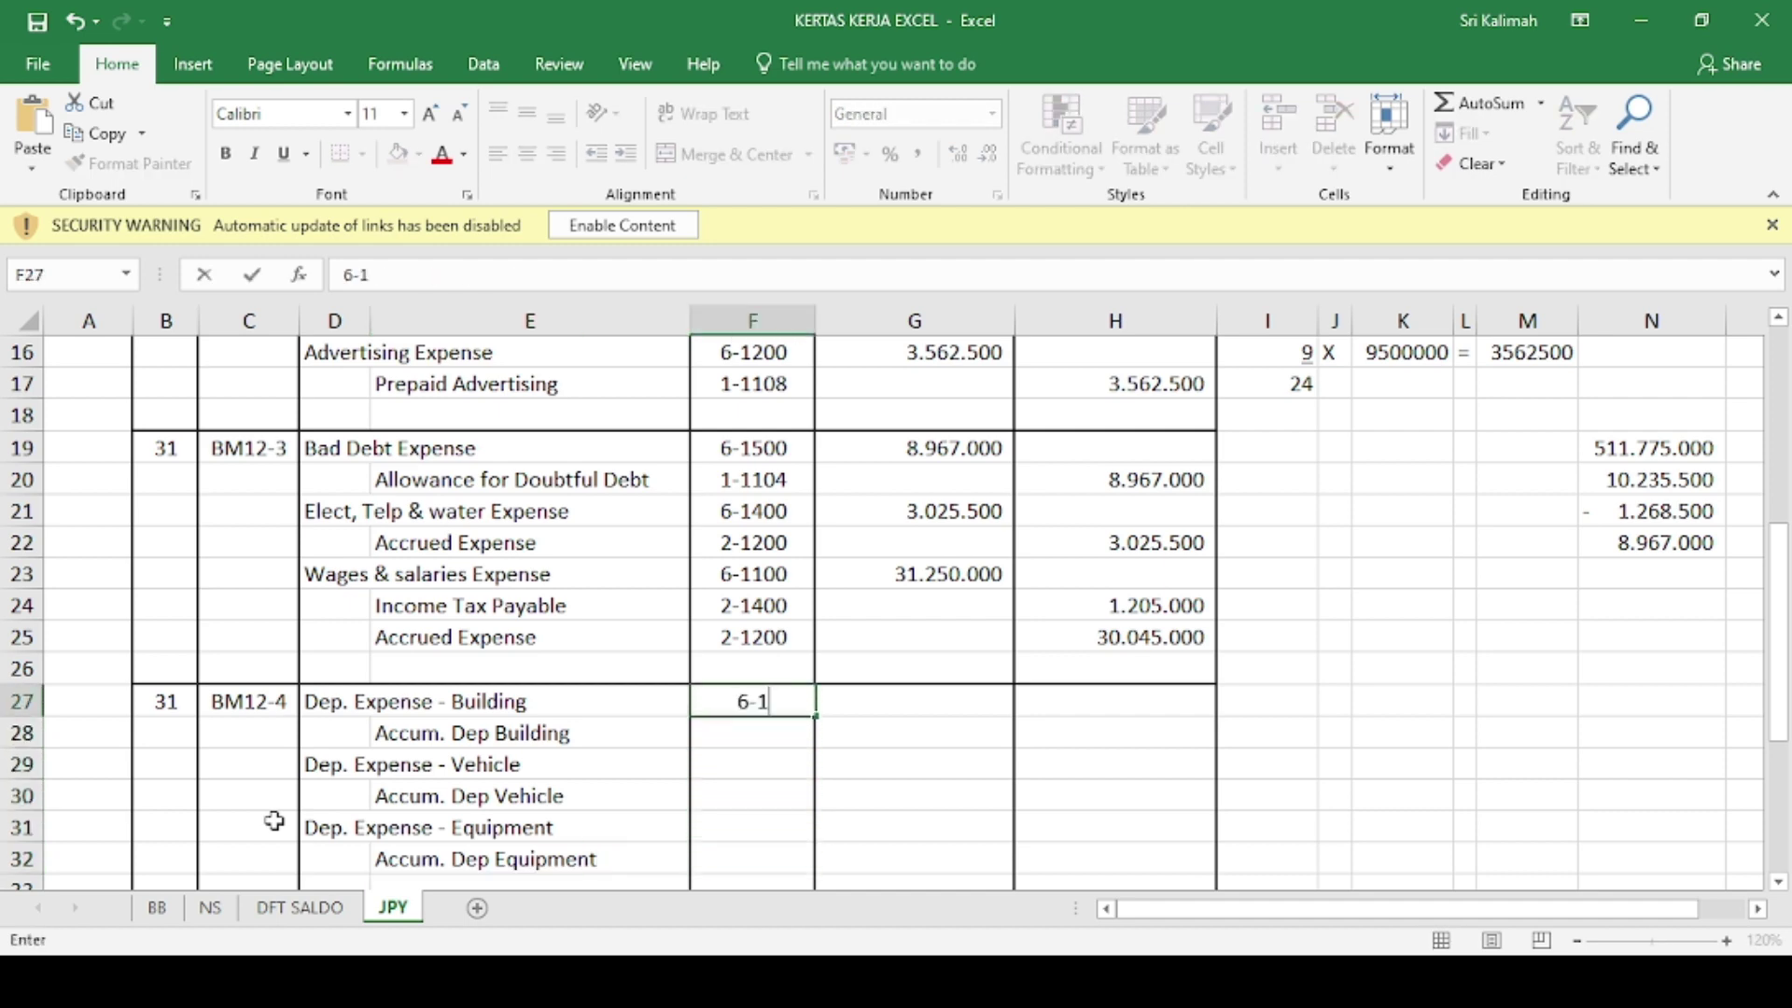
{"action": "type", "text": "900"}
{"action": "key", "text": "Return"}
{"action": "type", "text": "1"}
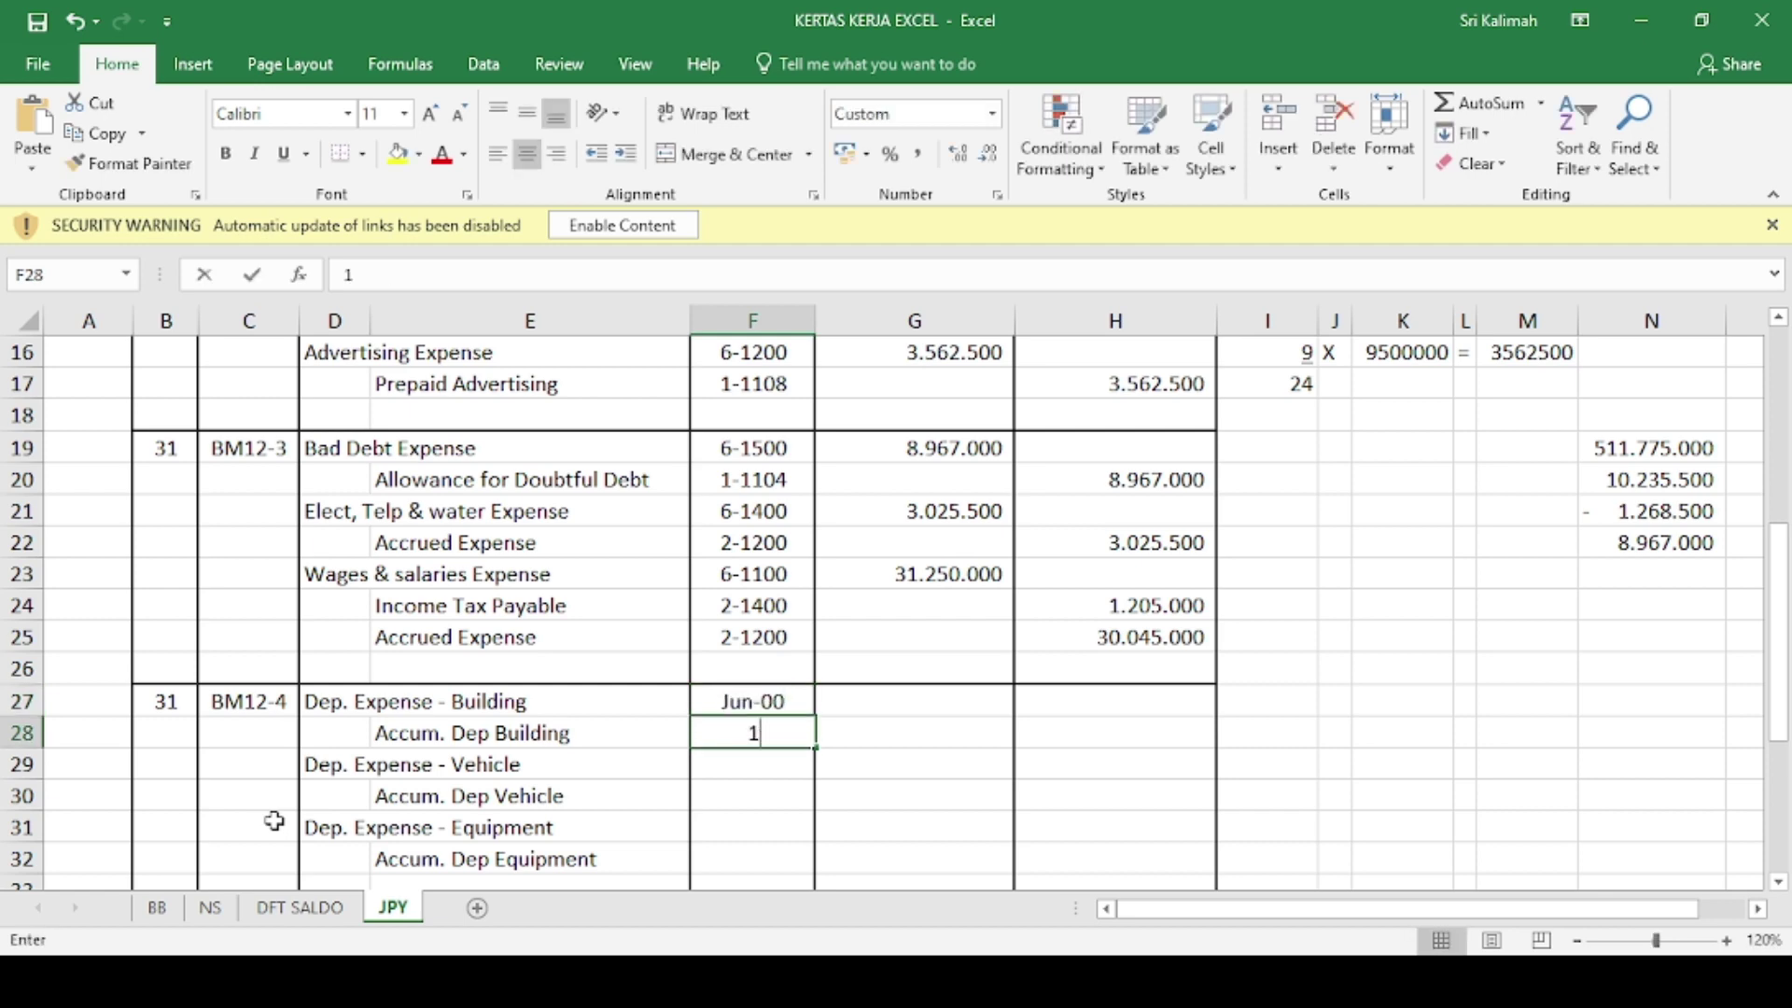
{"action": "type", "text": "-2202"}
{"action": "key", "text": "Return"}
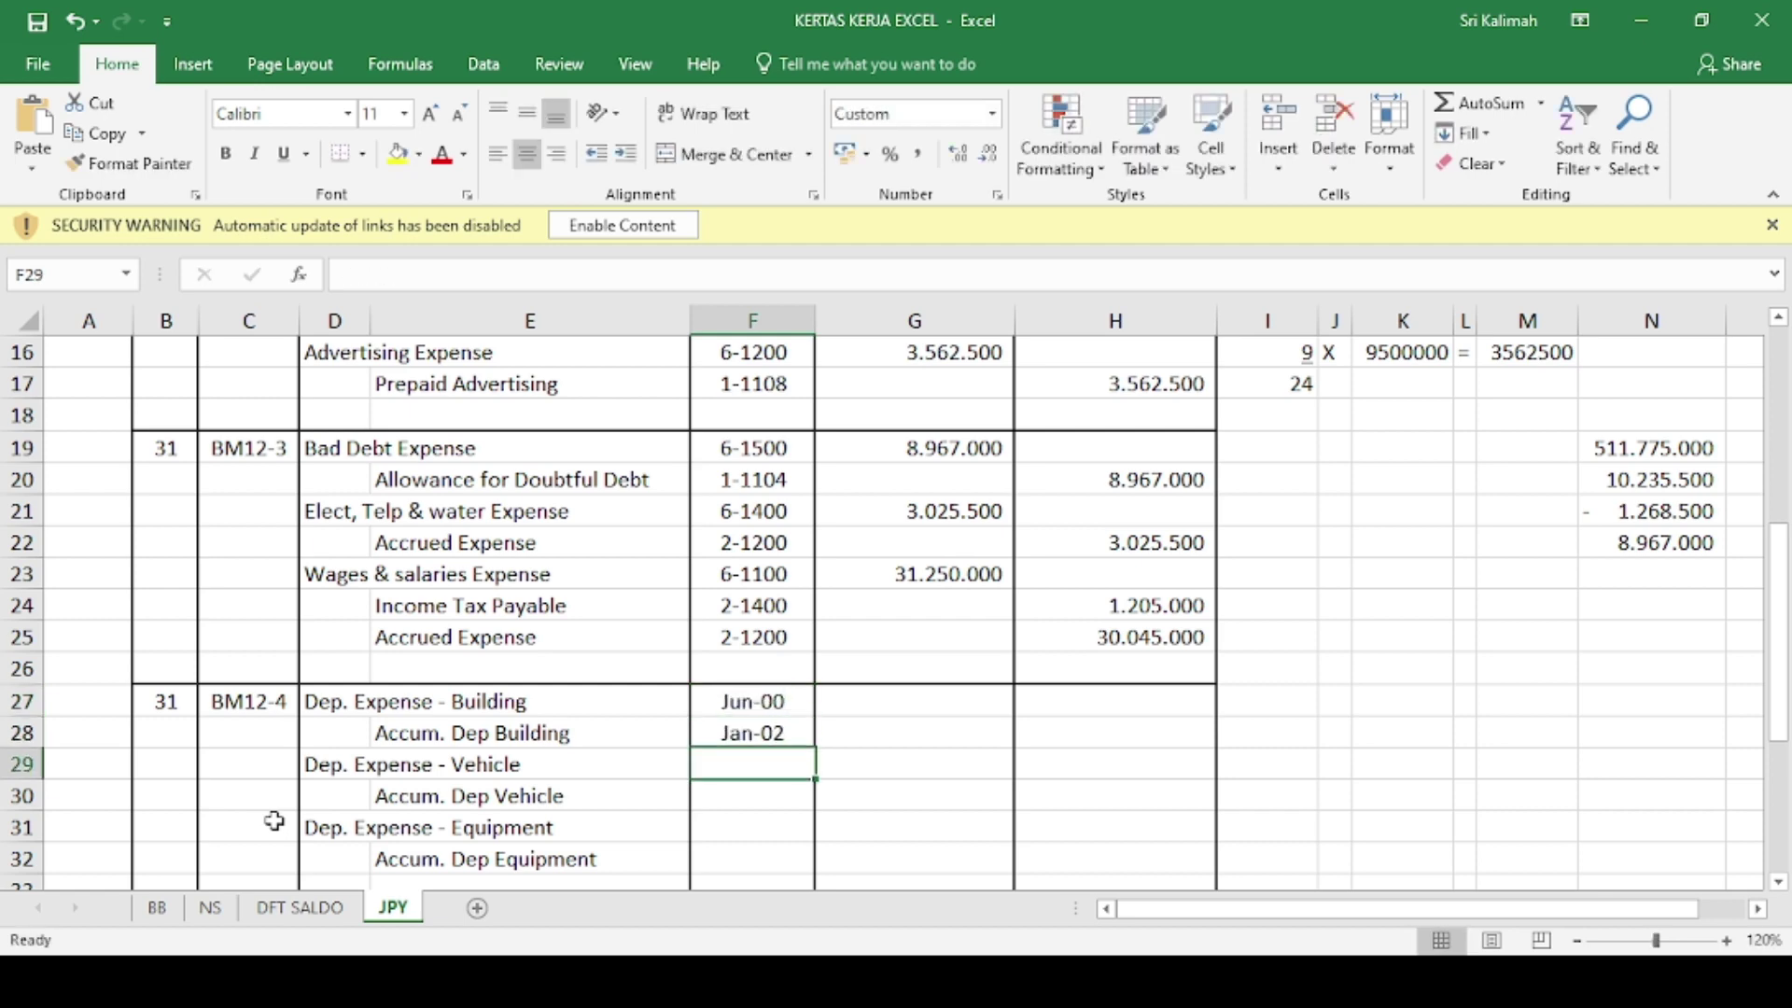
- Enter the building depreciation's account codes as text: 6-1900 in F27 and 1-2202 in F28
{"action": "key", "text": "Up"}
{"action": "key", "text": "Up"}
{"action": "type", "text": "'"}
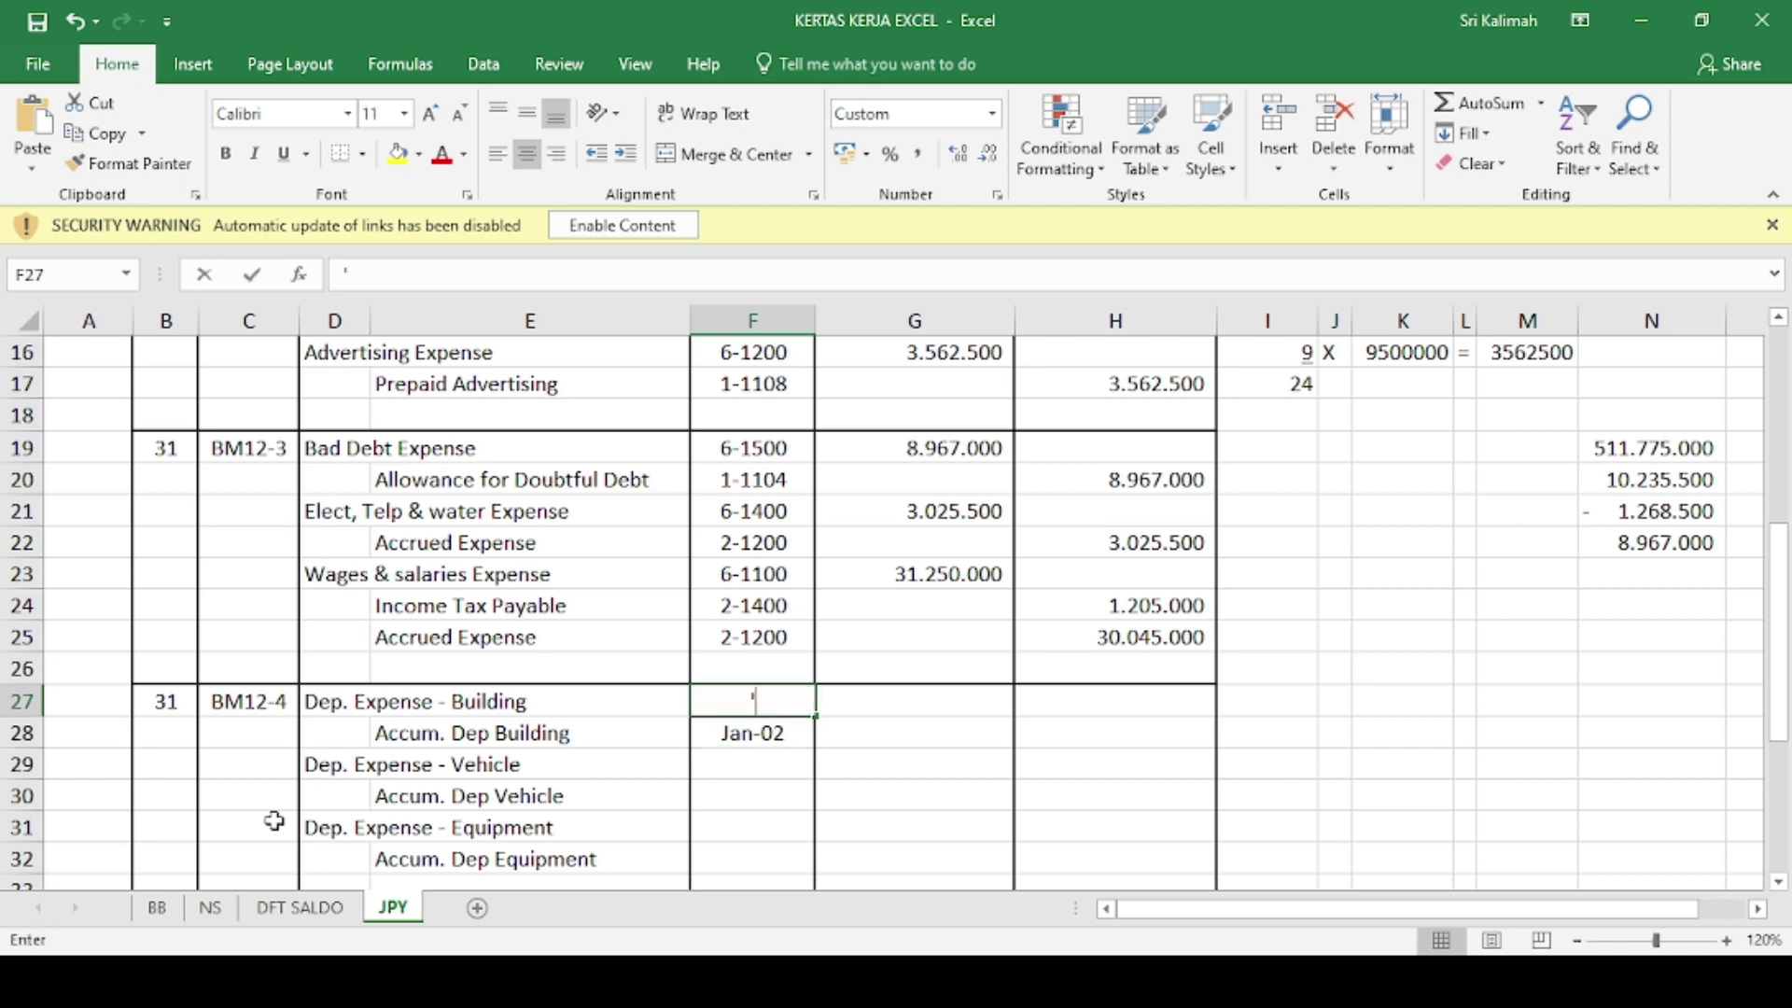
{"action": "type", "text": "6-1900"}
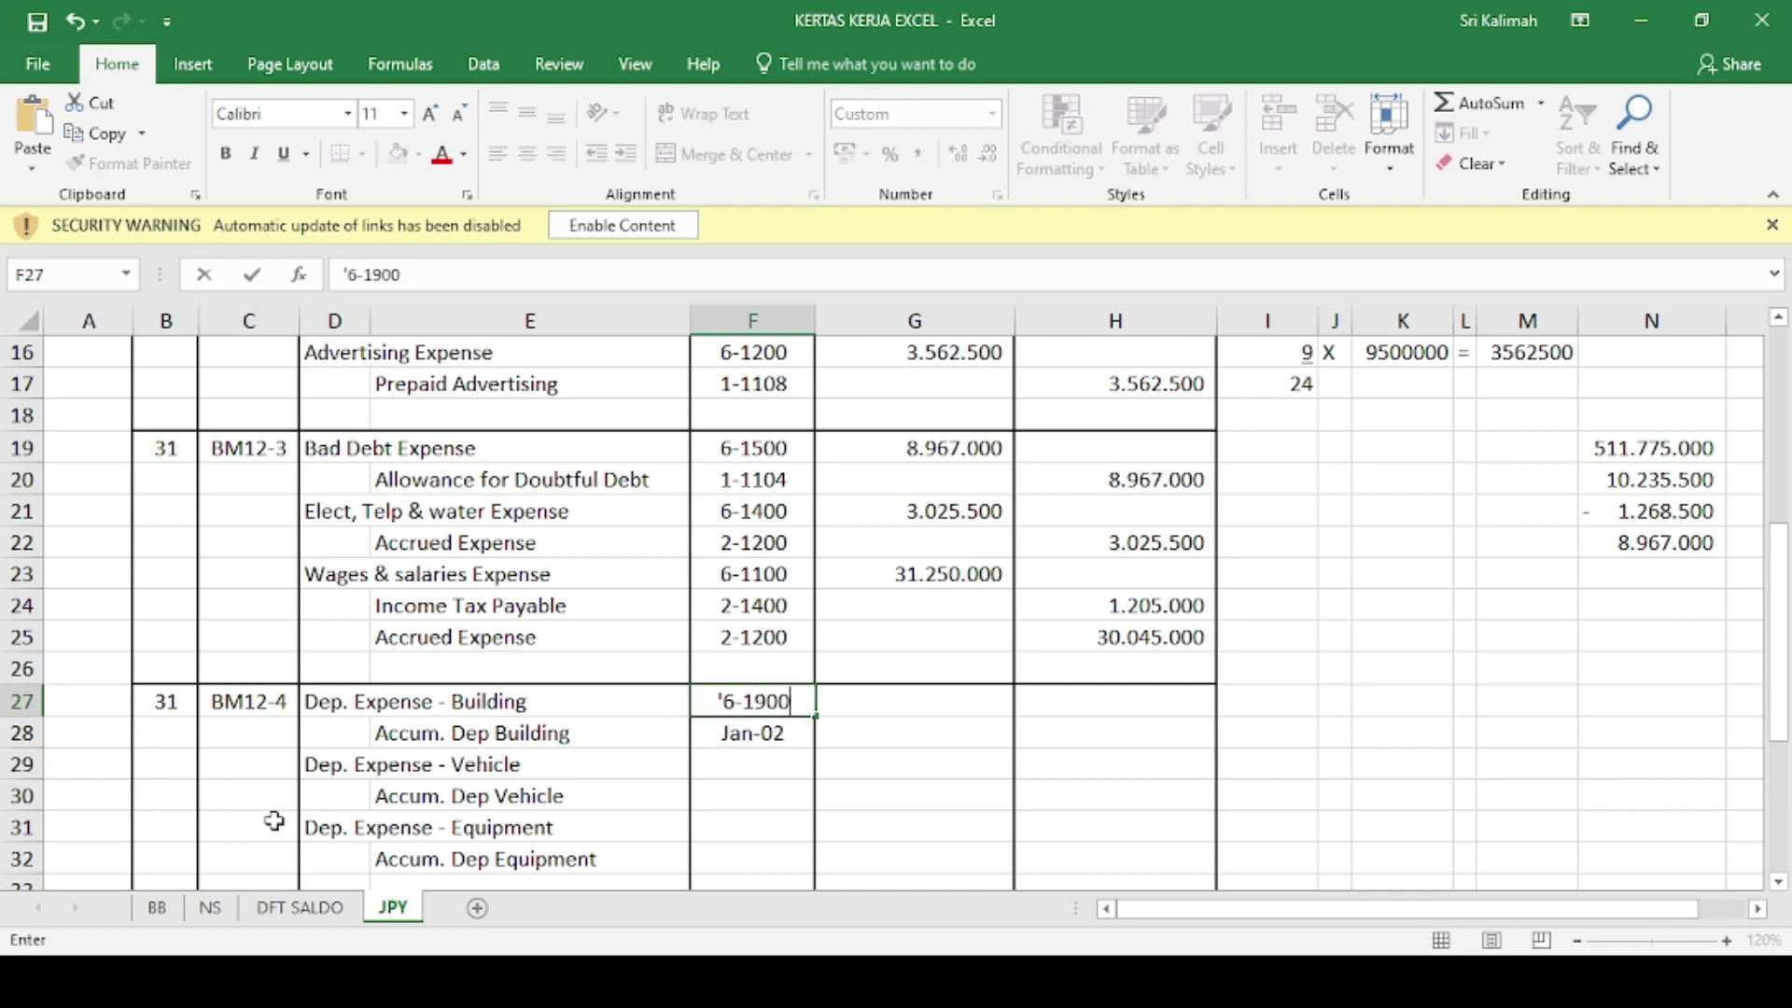
{"action": "key", "text": "Return"}
{"action": "type", "text": "'"}
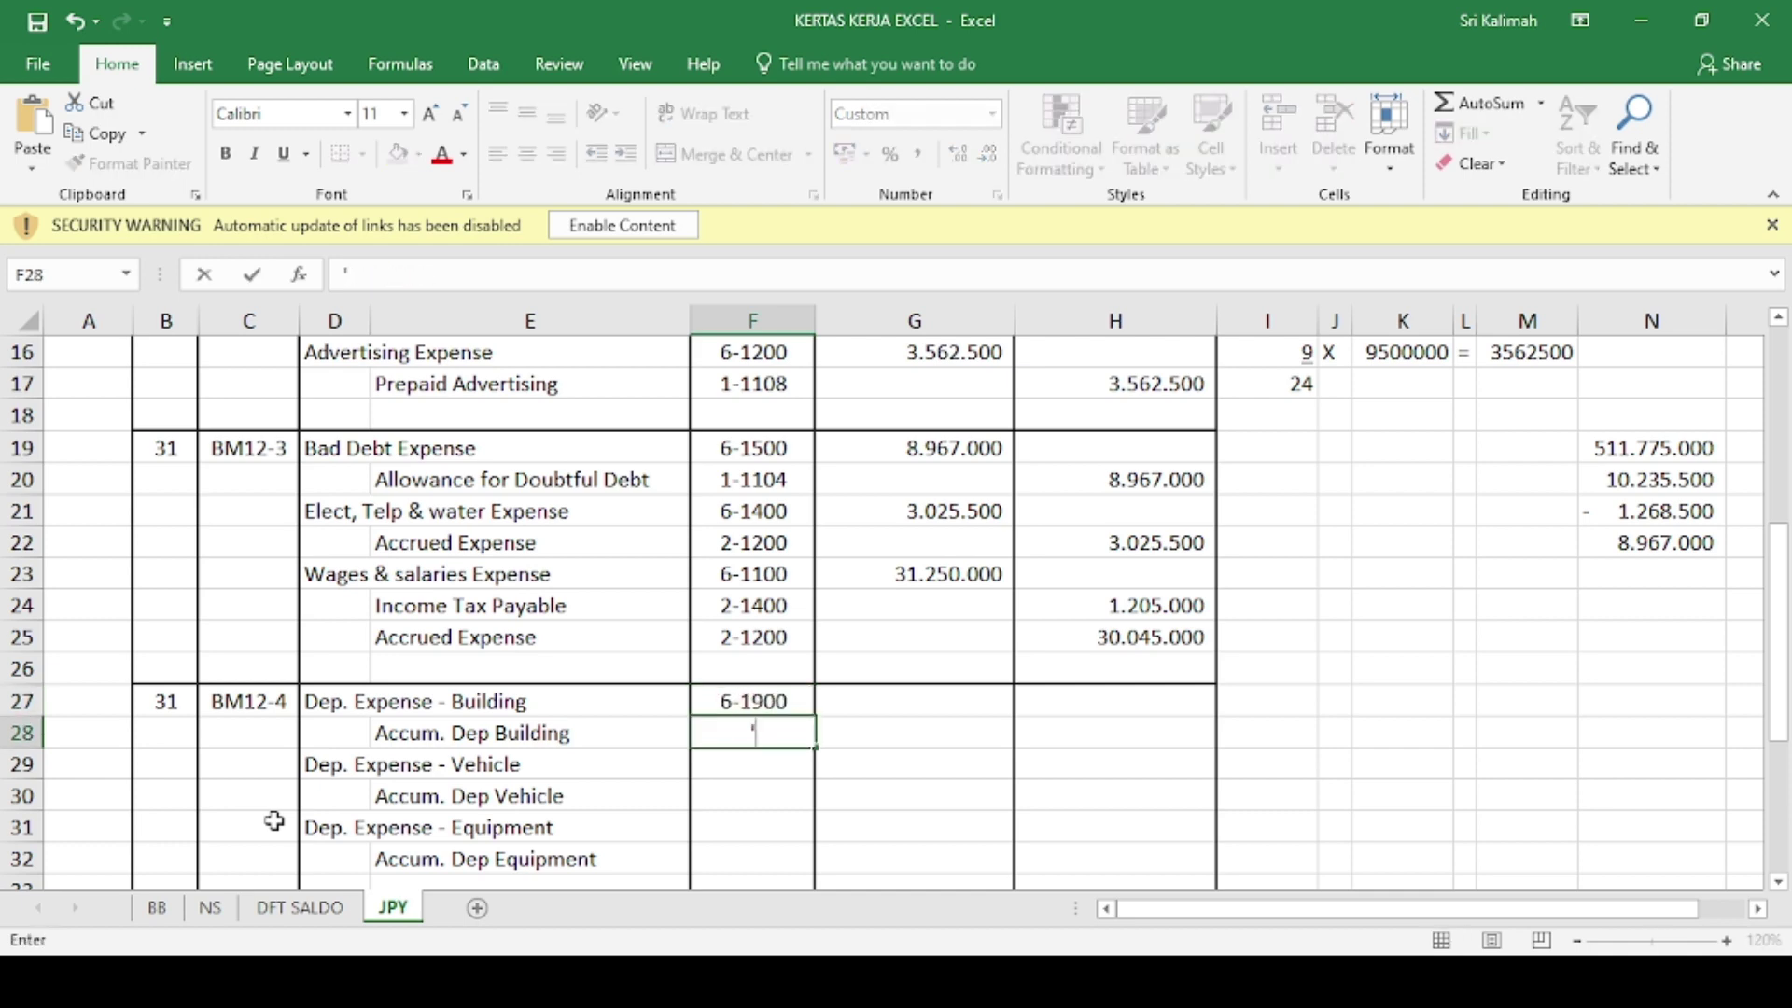
{"action": "type", "text": "1-2202"}
{"action": "key", "text": "Return"}
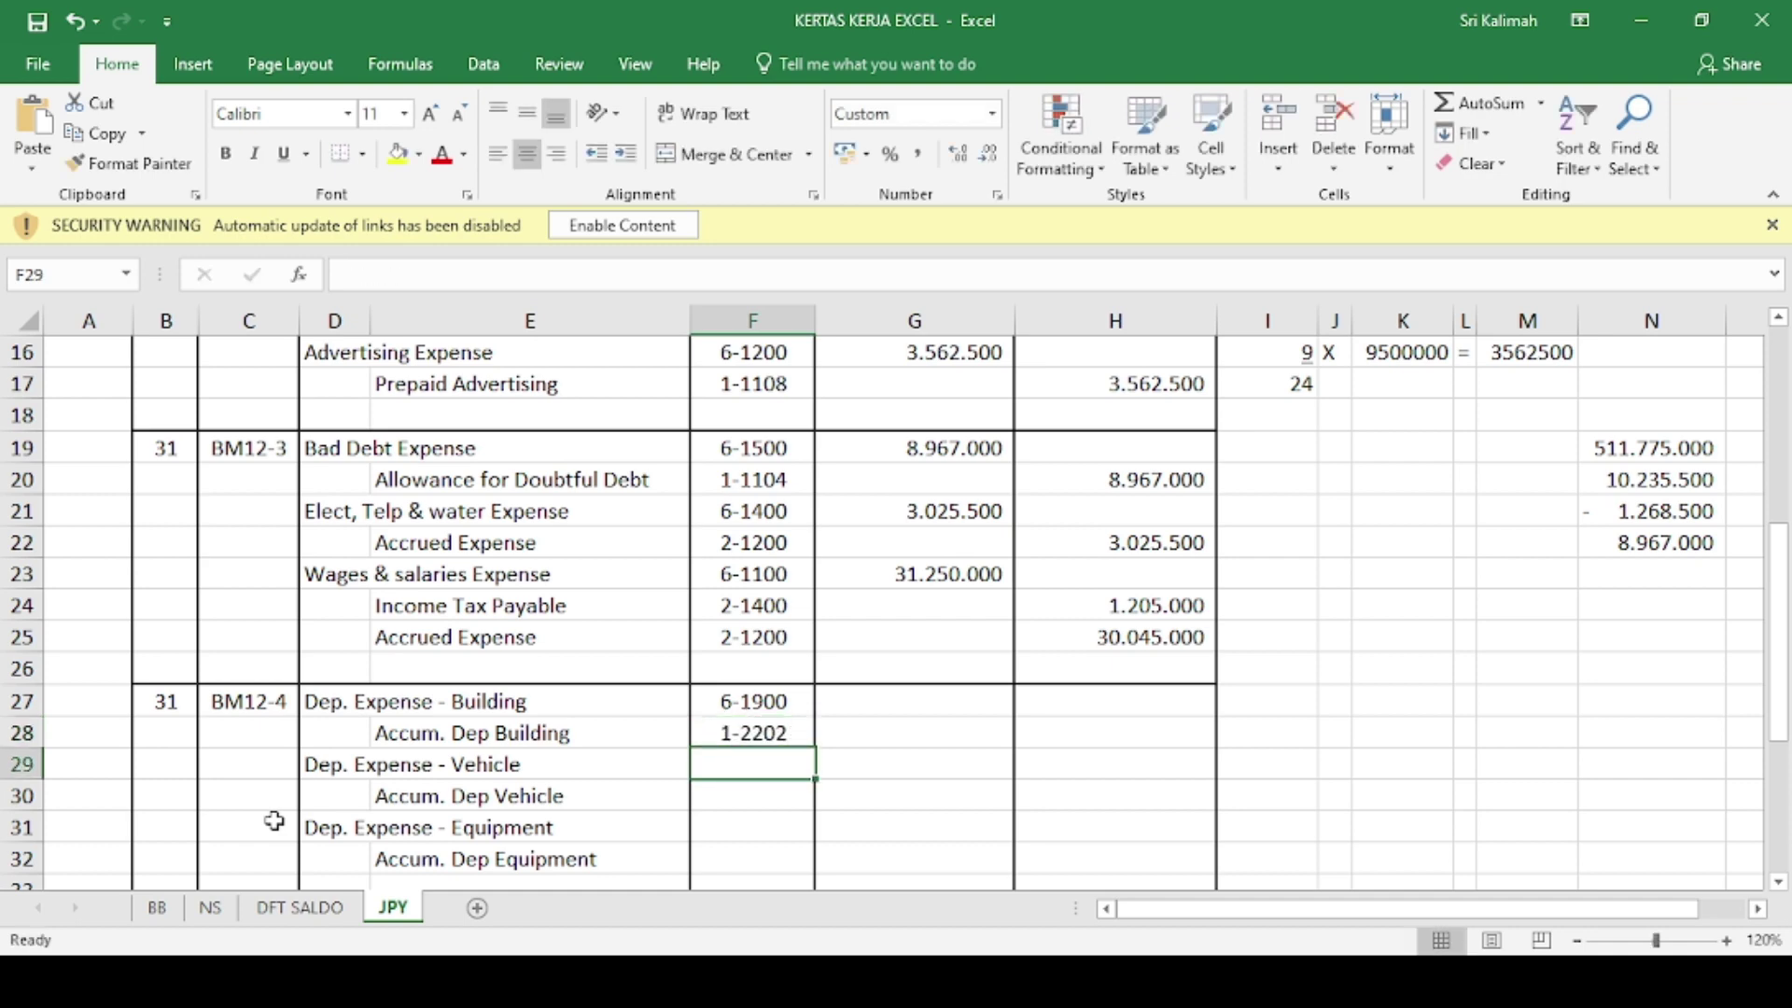
- Enter the vehicle depreciation expense's account code 6-2000 as text in F29
{"action": "type", "text": "6-2000"}
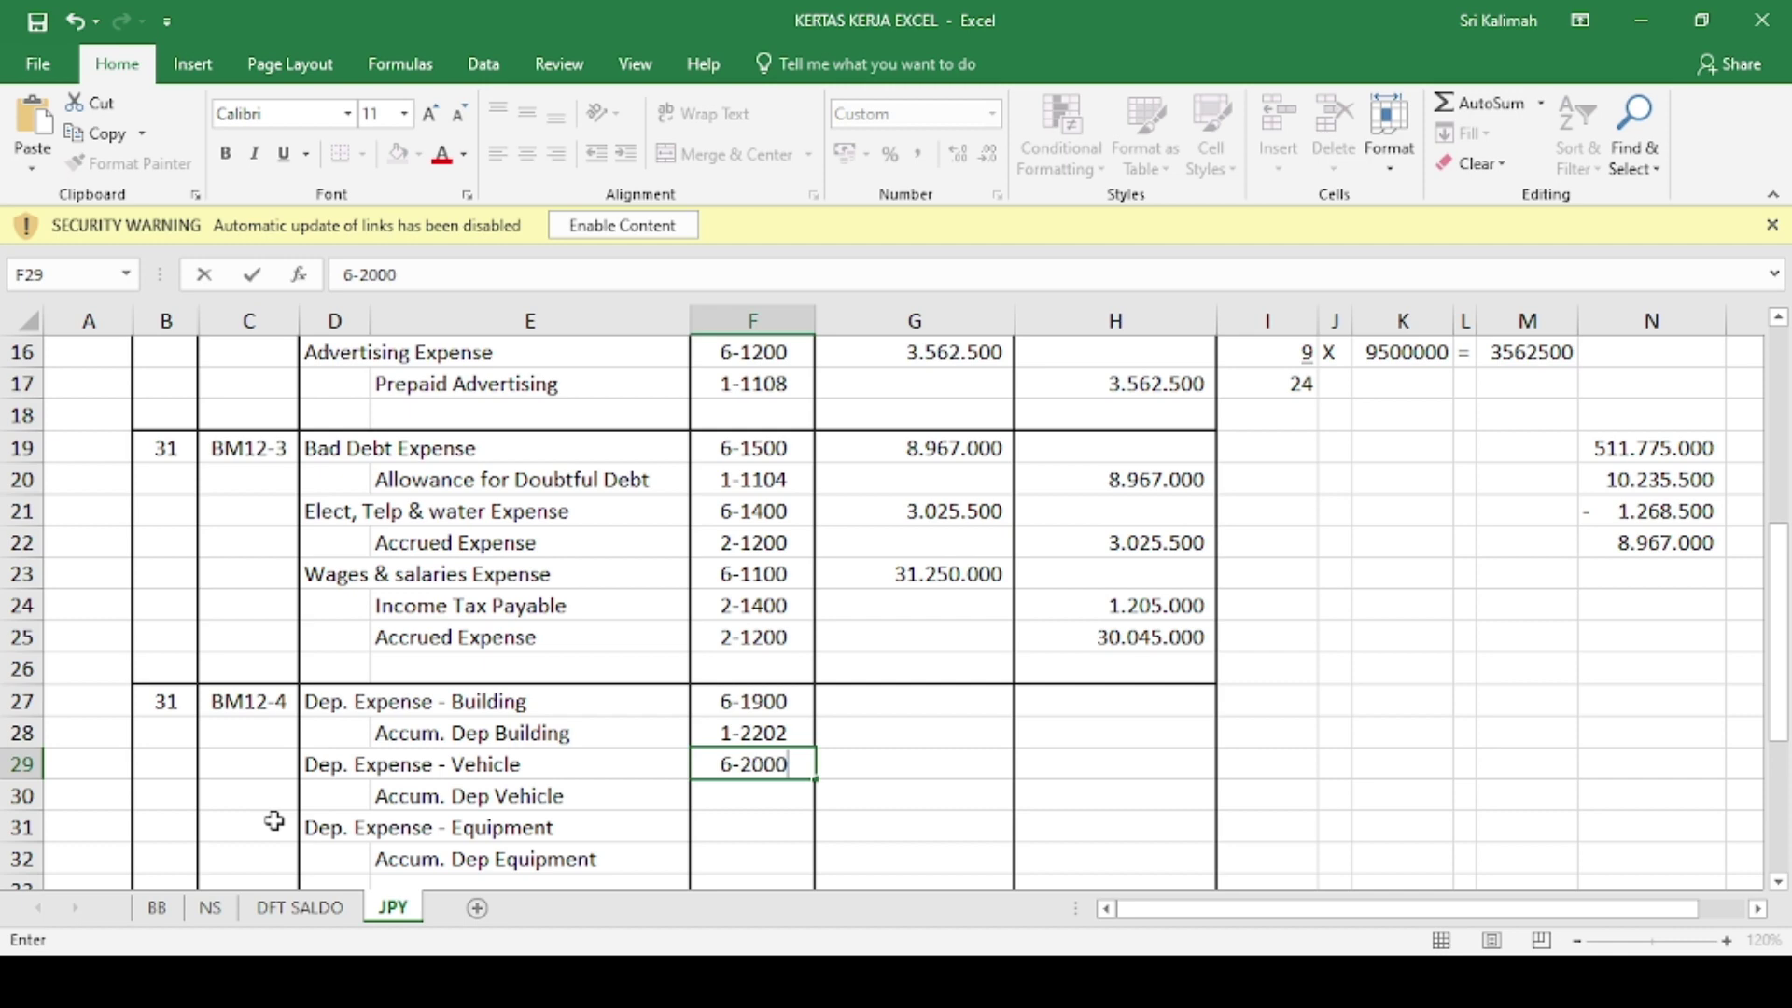
{"action": "key", "text": "Return"}
{"action": "key", "text": "Up"}
{"action": "type", "text": "'"}
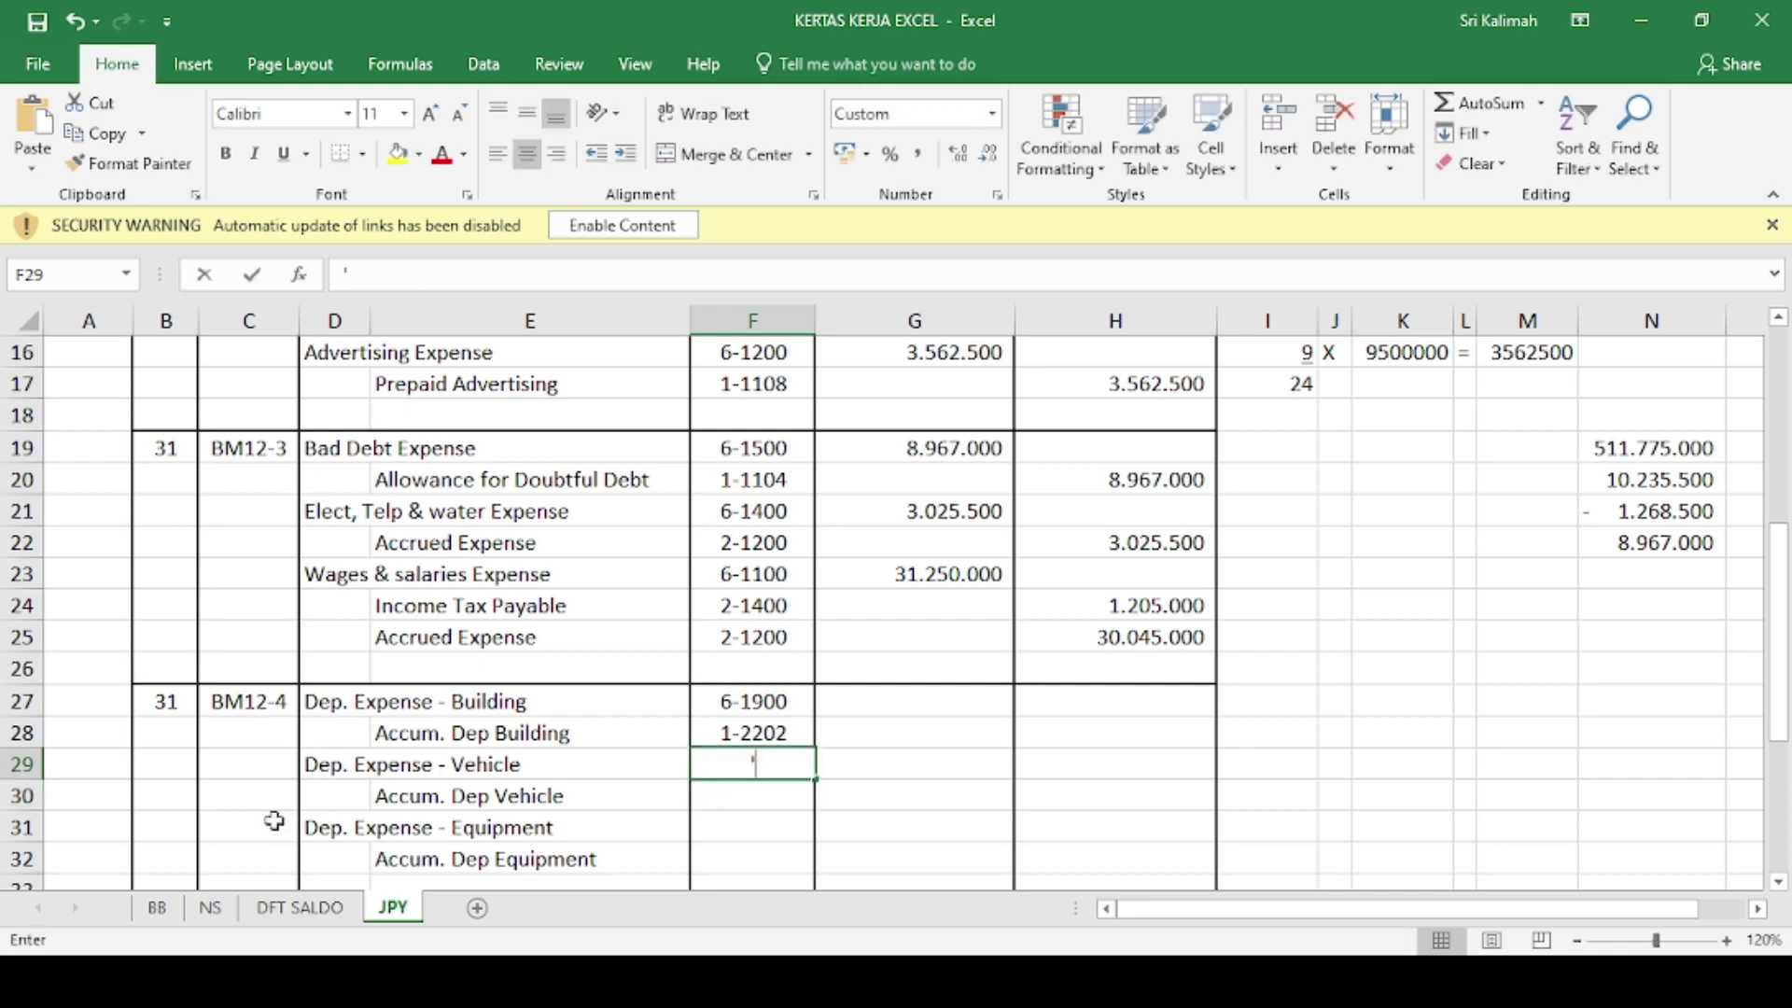
{"action": "type", "text": "6-2000"}
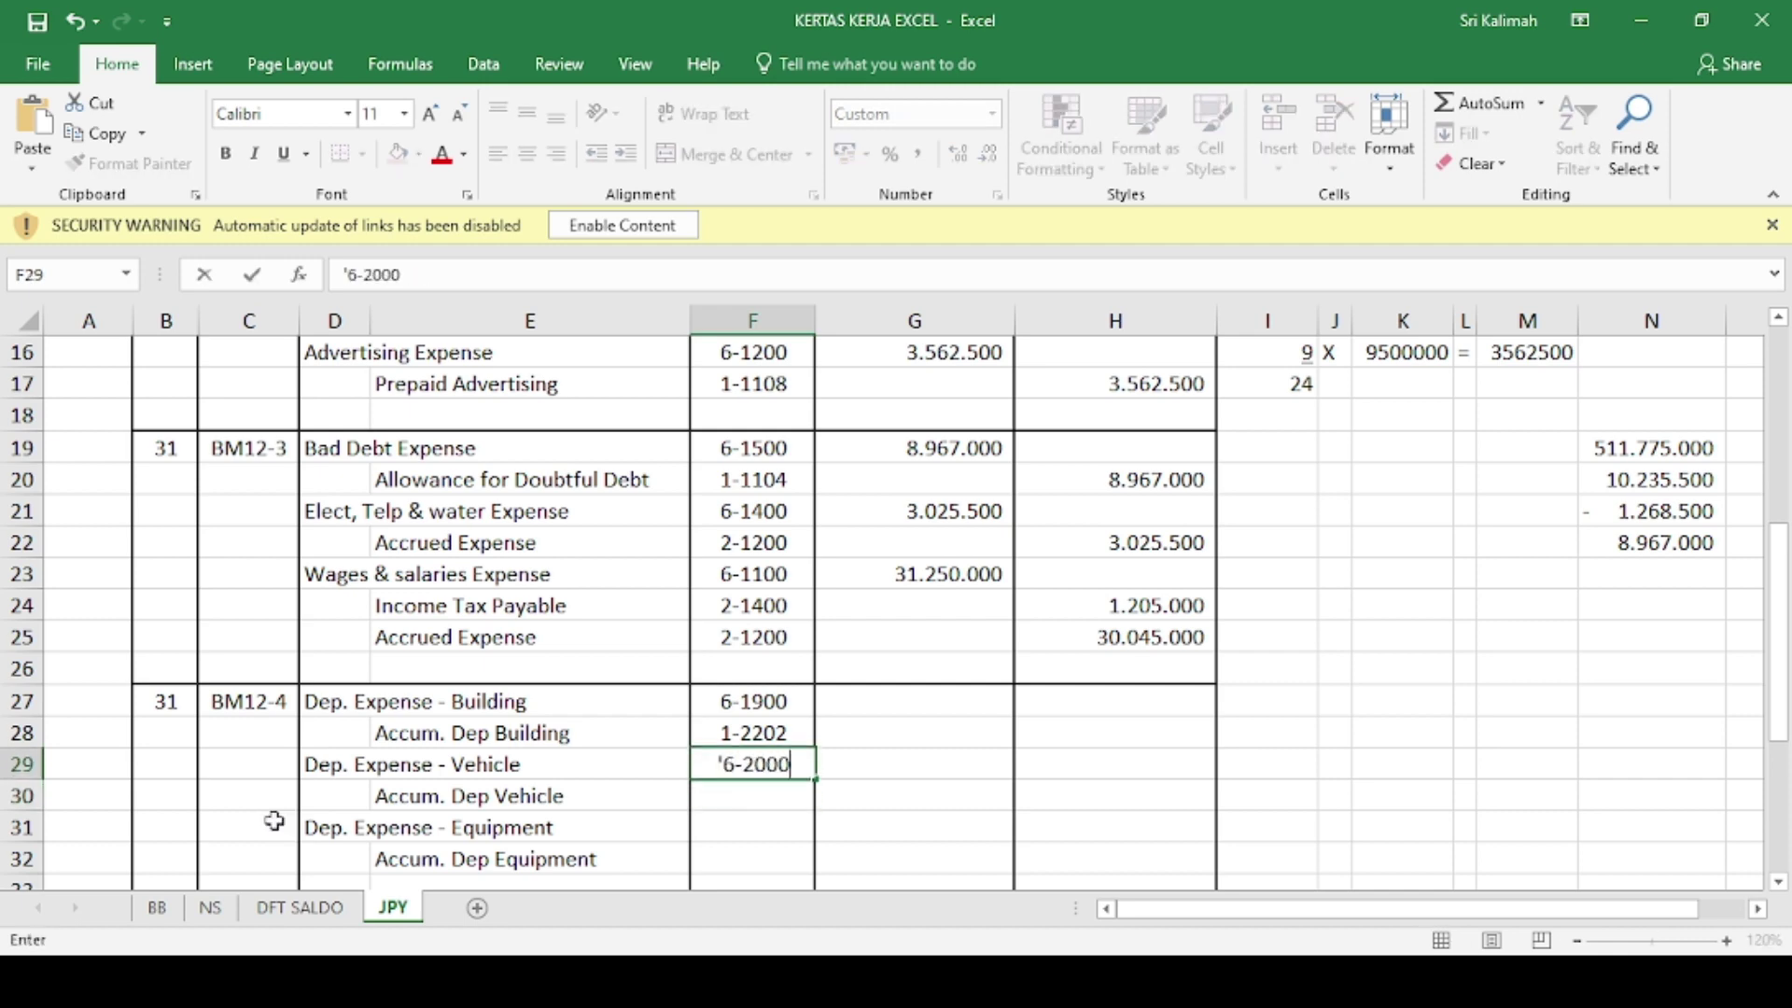
{"action": "key", "text": "Return"}
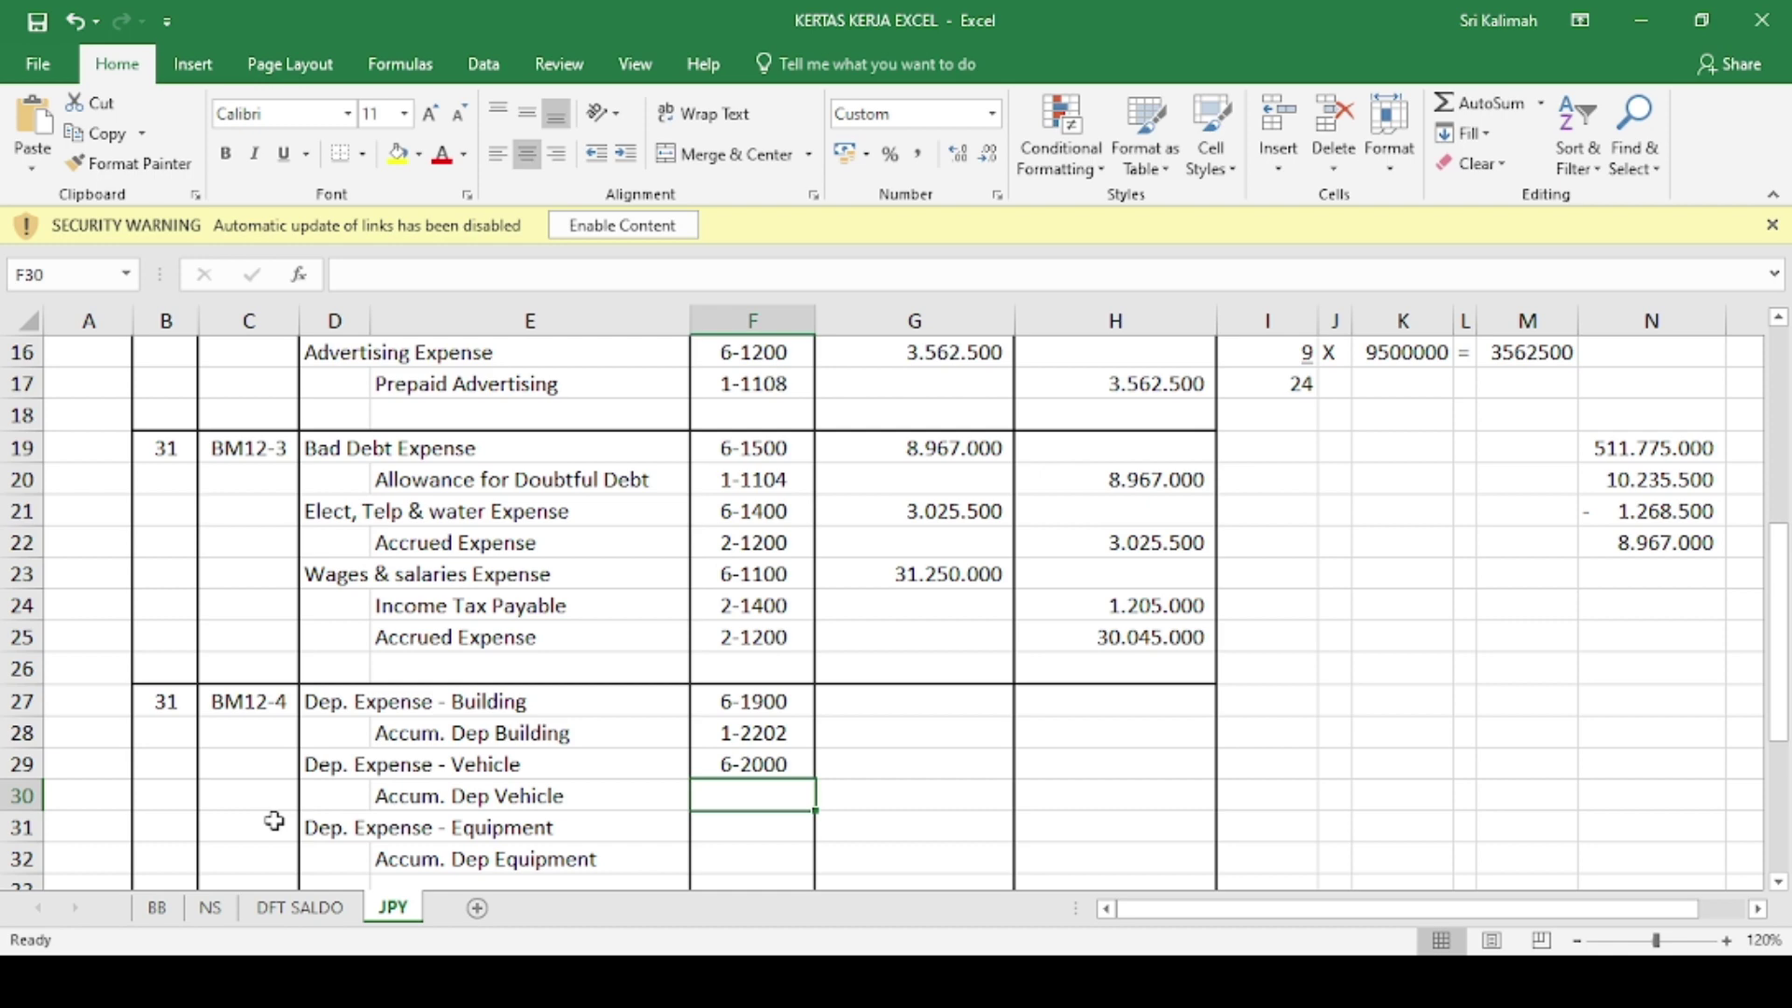
- Enter the account code 6-2402 as text in F30 for the vehicle's accumulated depreciation
{"action": "type", "text": "6-"}
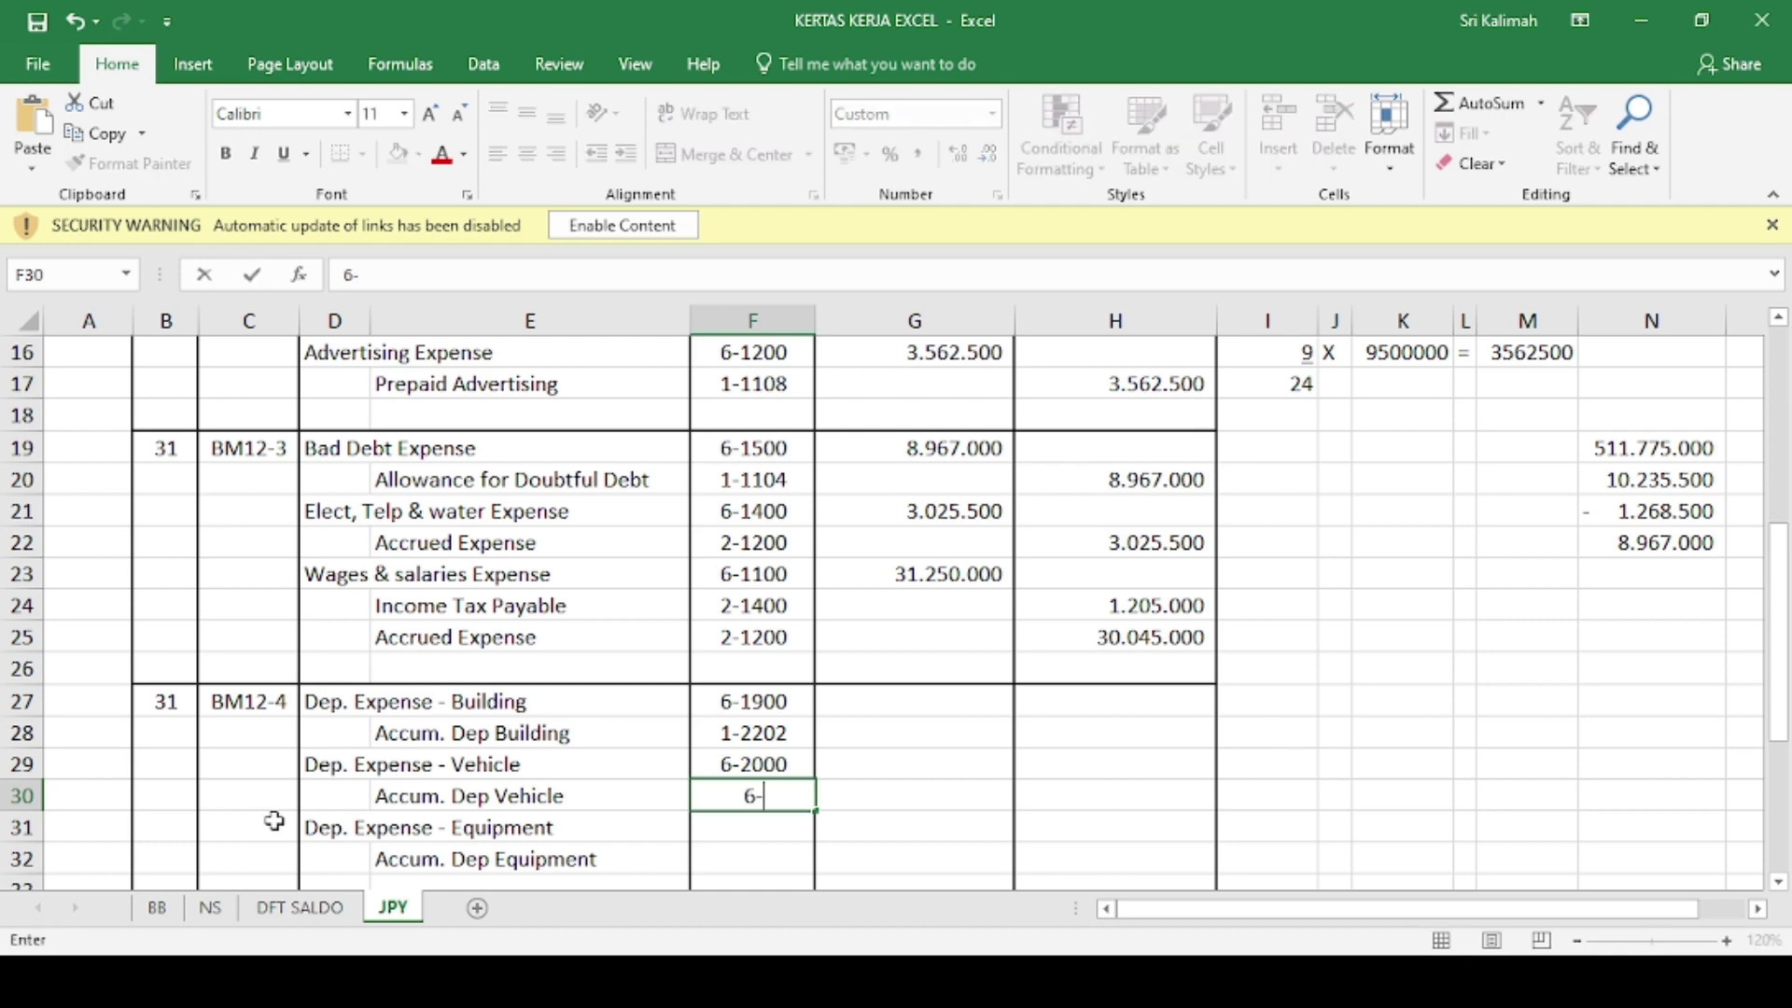
{"action": "type", "text": "2402"}
{"action": "key", "text": "ctrl+Return"}
{"action": "key", "text": "Down"}
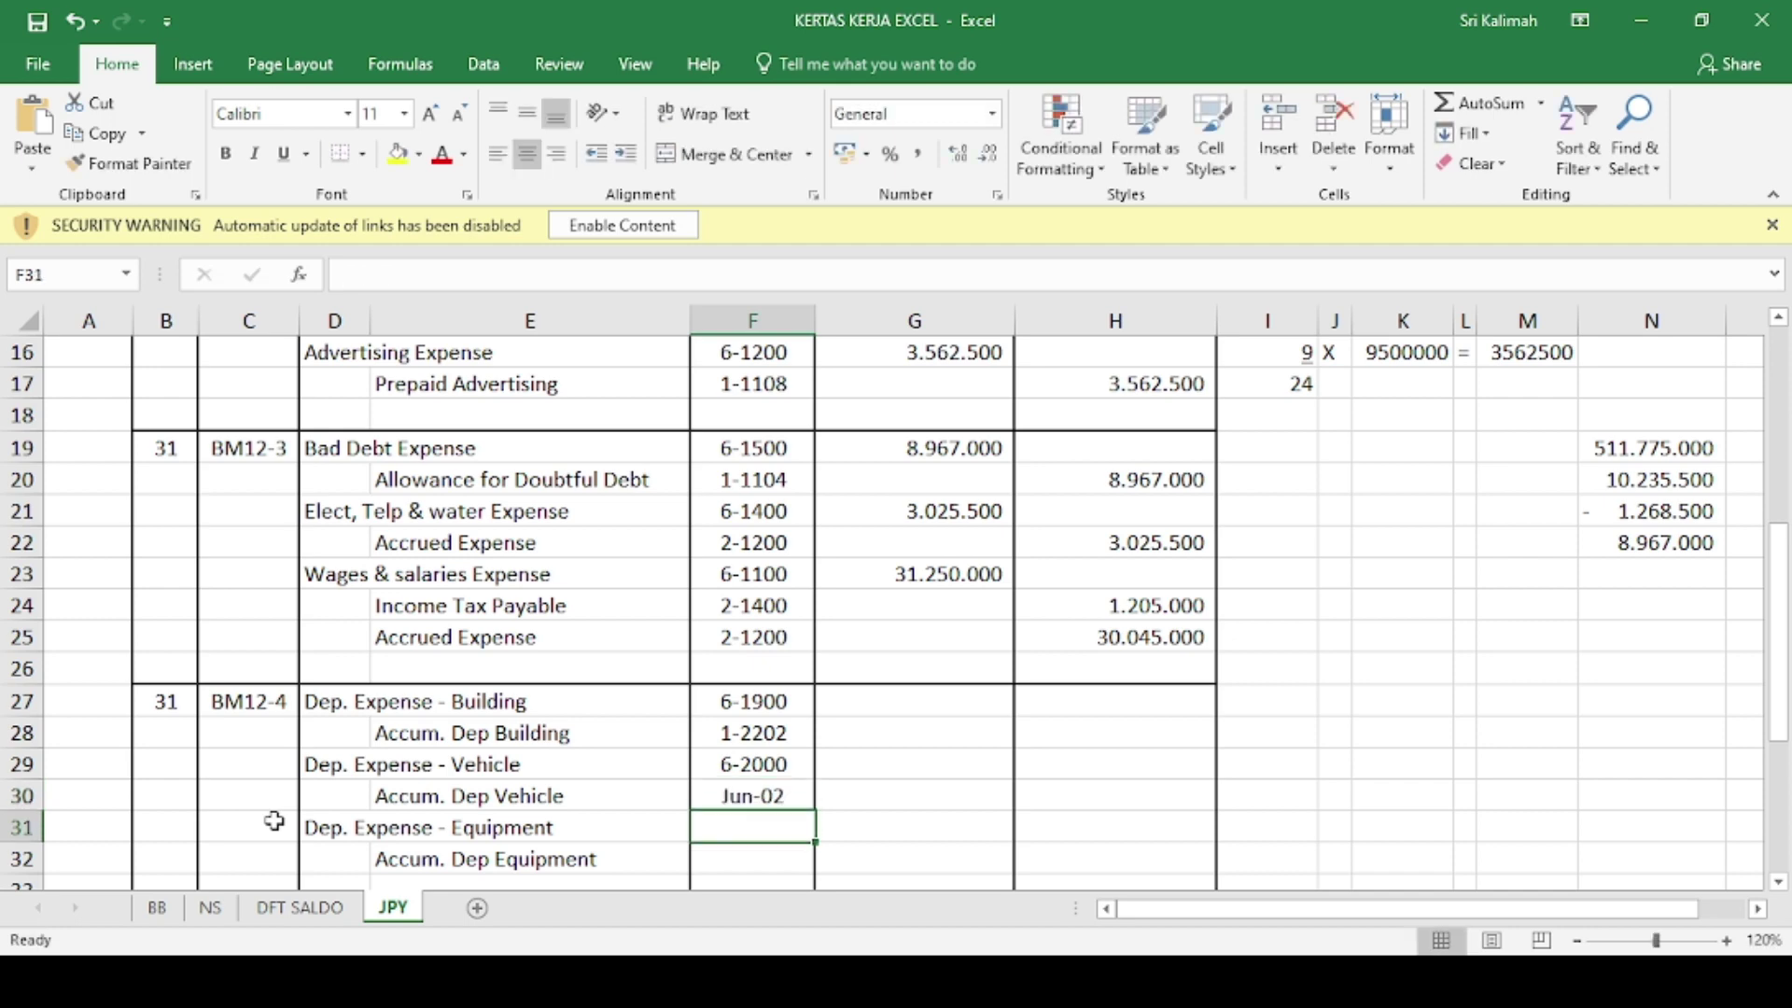
{"action": "key", "text": "Up"}
{"action": "type", "text": "'6"}
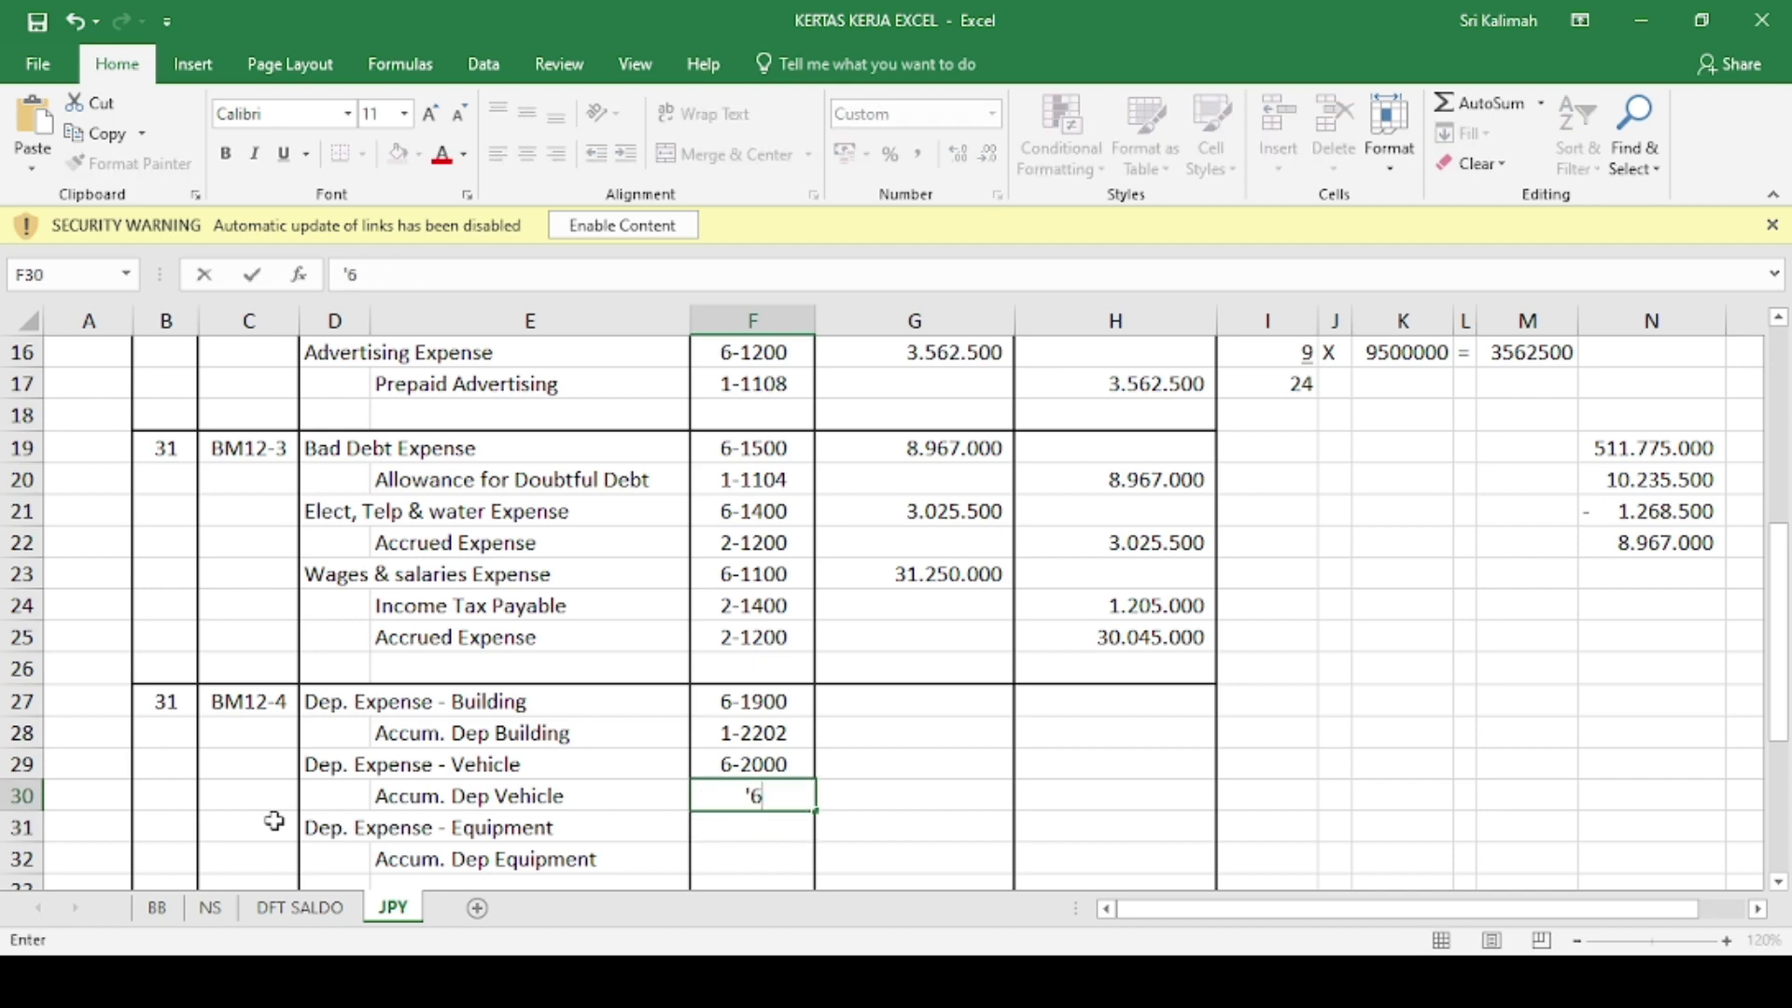
{"action": "type", "text": "-2402"}
{"action": "key", "text": "Return"}
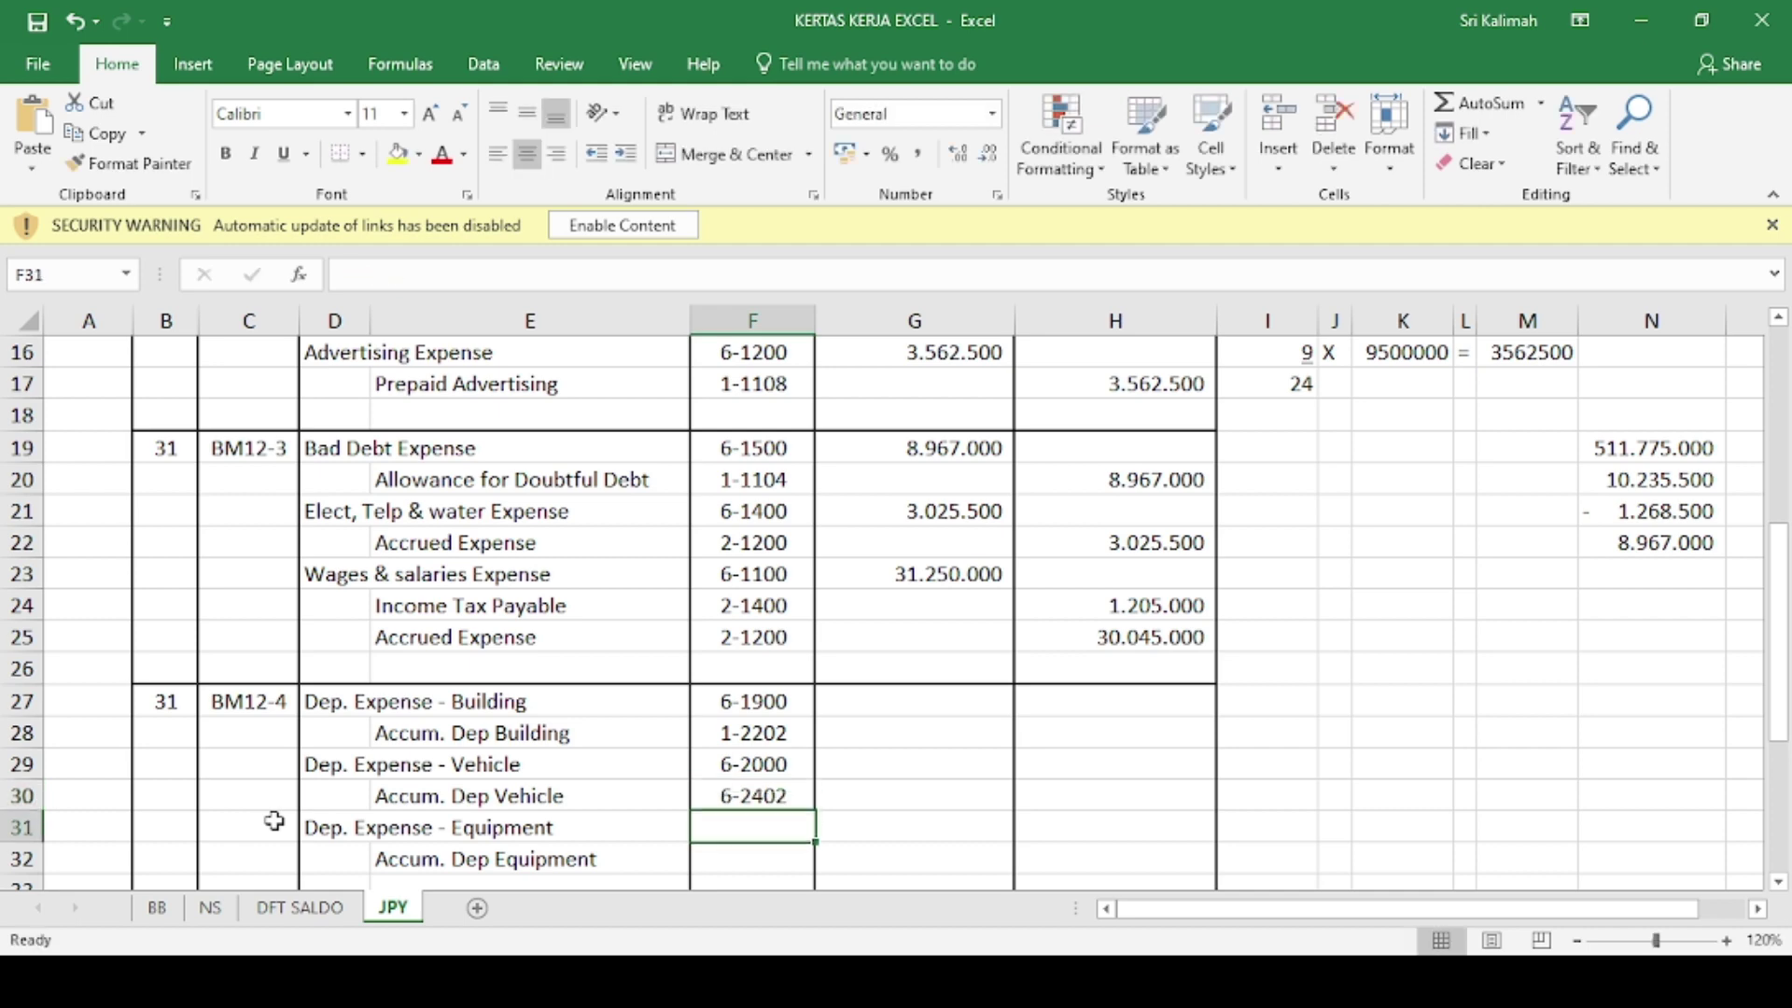
- Enter the equipment depreciation's account codes as text: 6-2100 in F31 and 1-2302 in F32
{"action": "type", "text": "'6"}
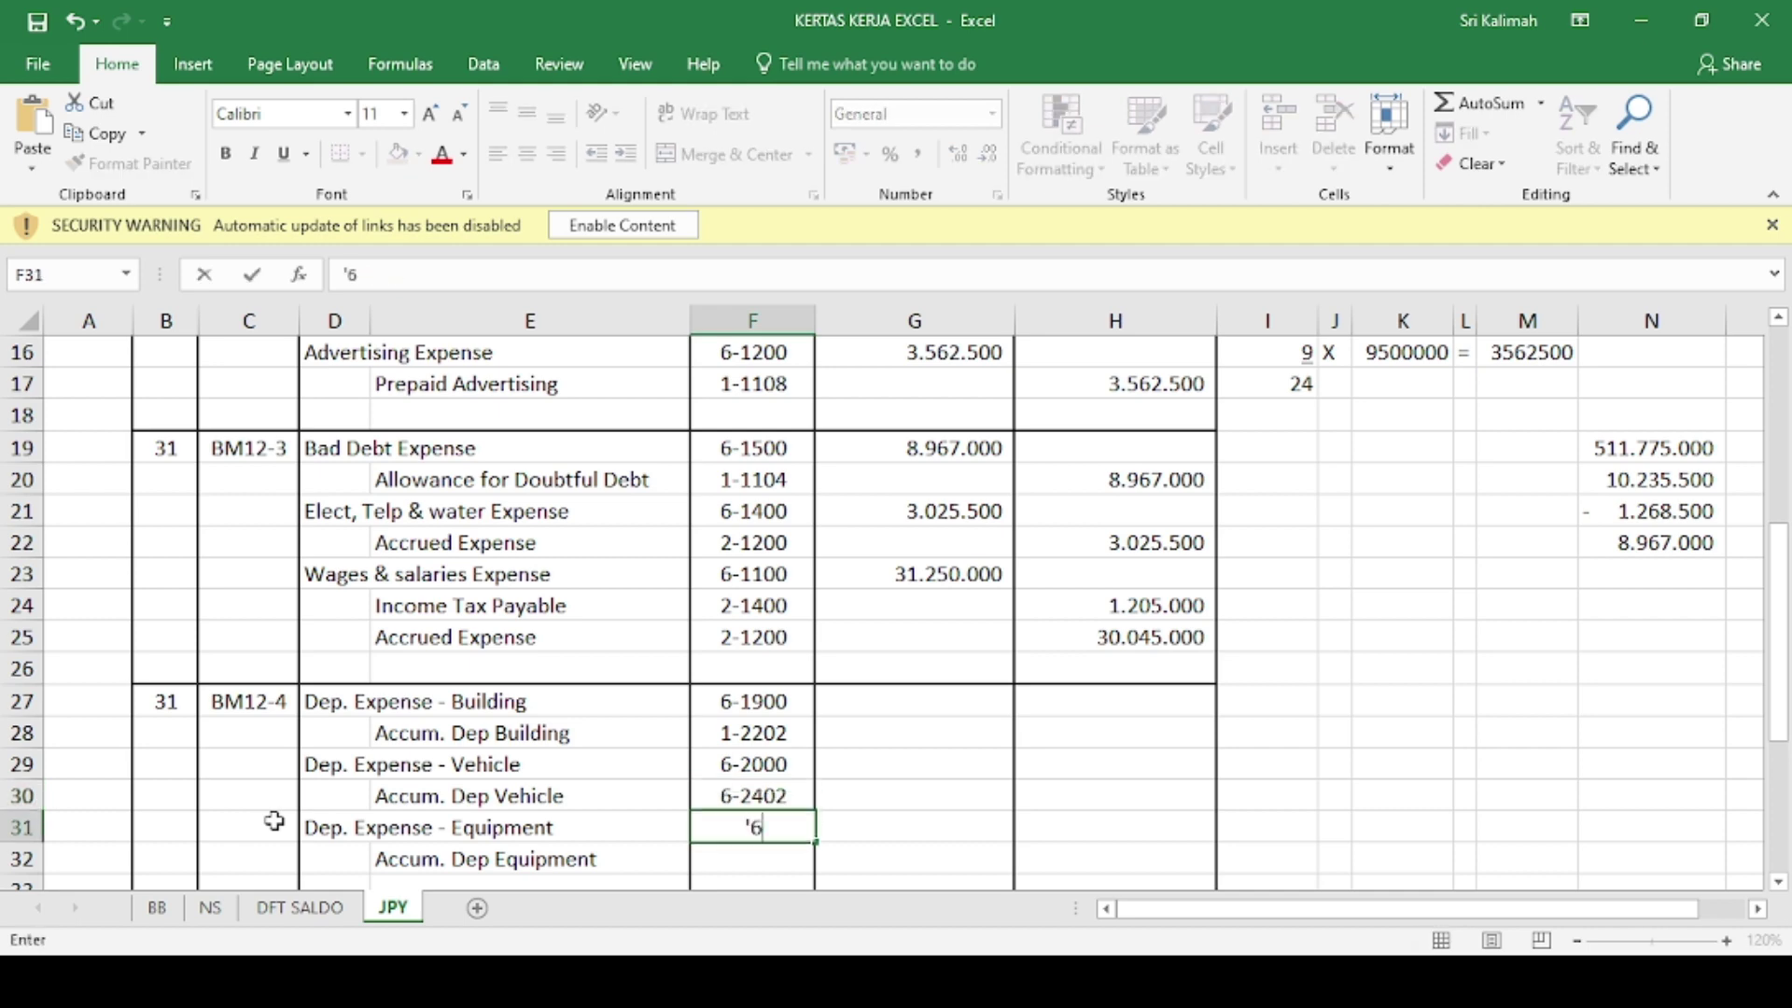
{"action": "type", "text": "-2100"}
{"action": "key", "text": "Return"}
{"action": "type", "text": "'"}
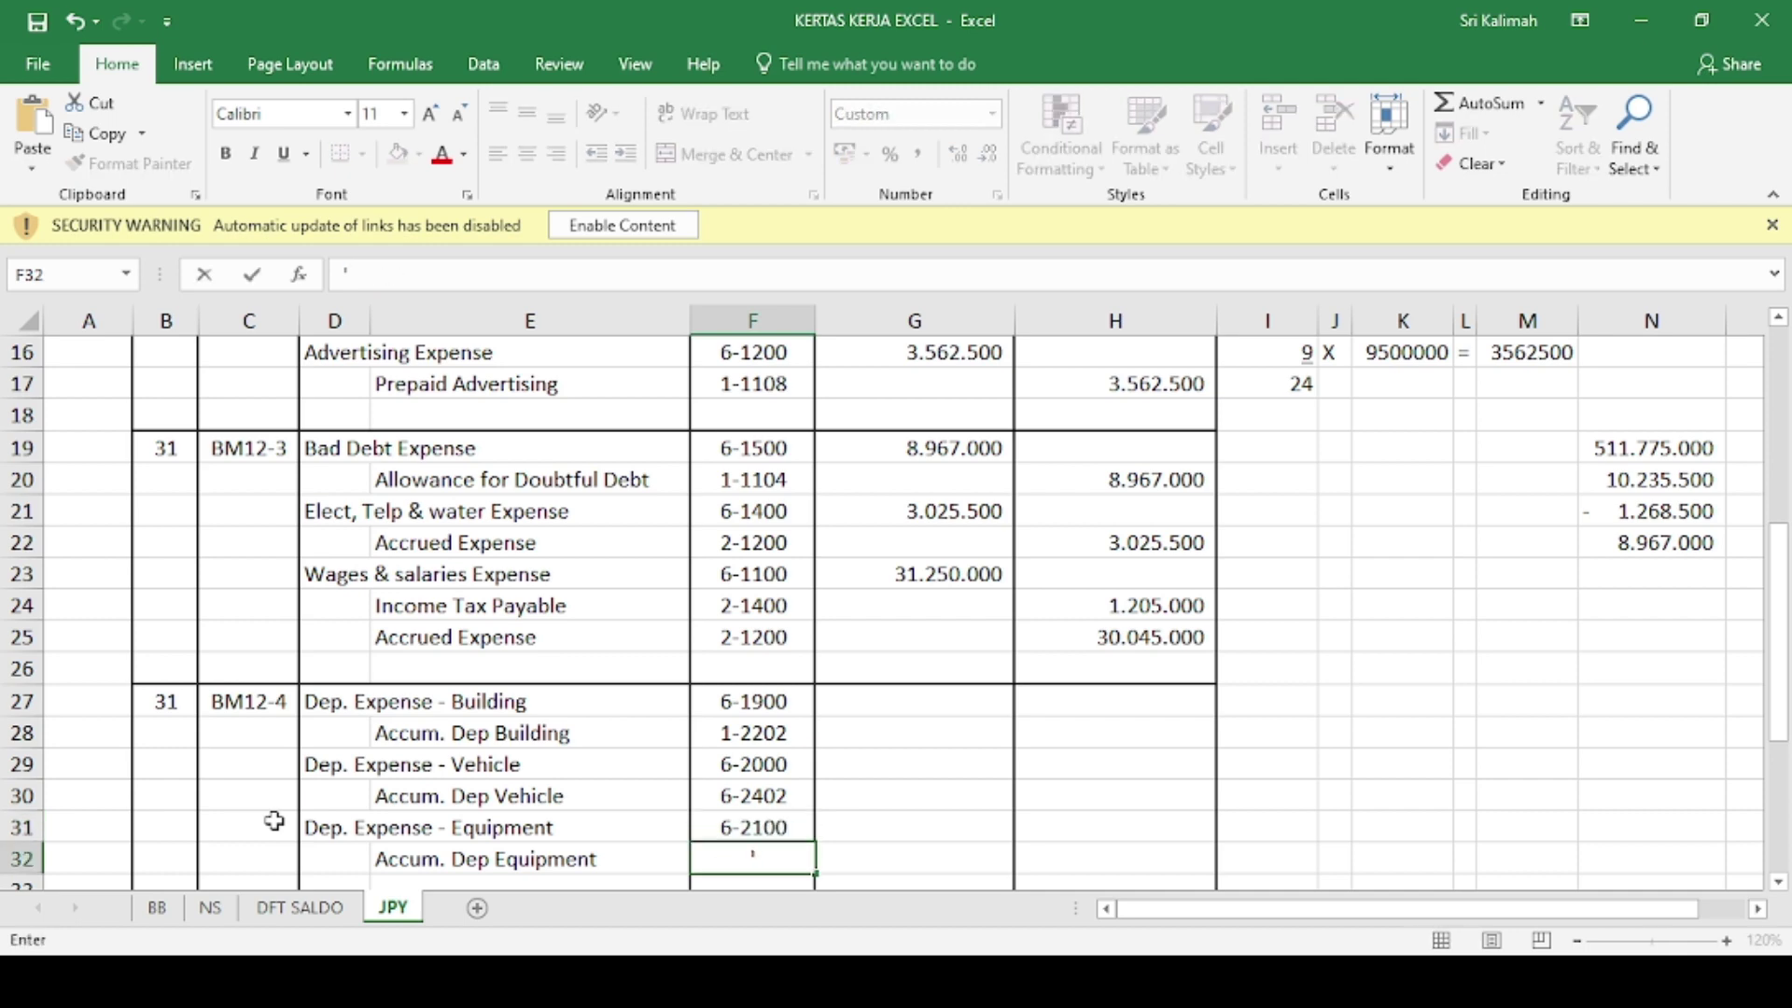
{"action": "type", "text": "1-2302"}
{"action": "key", "text": "Tab"}
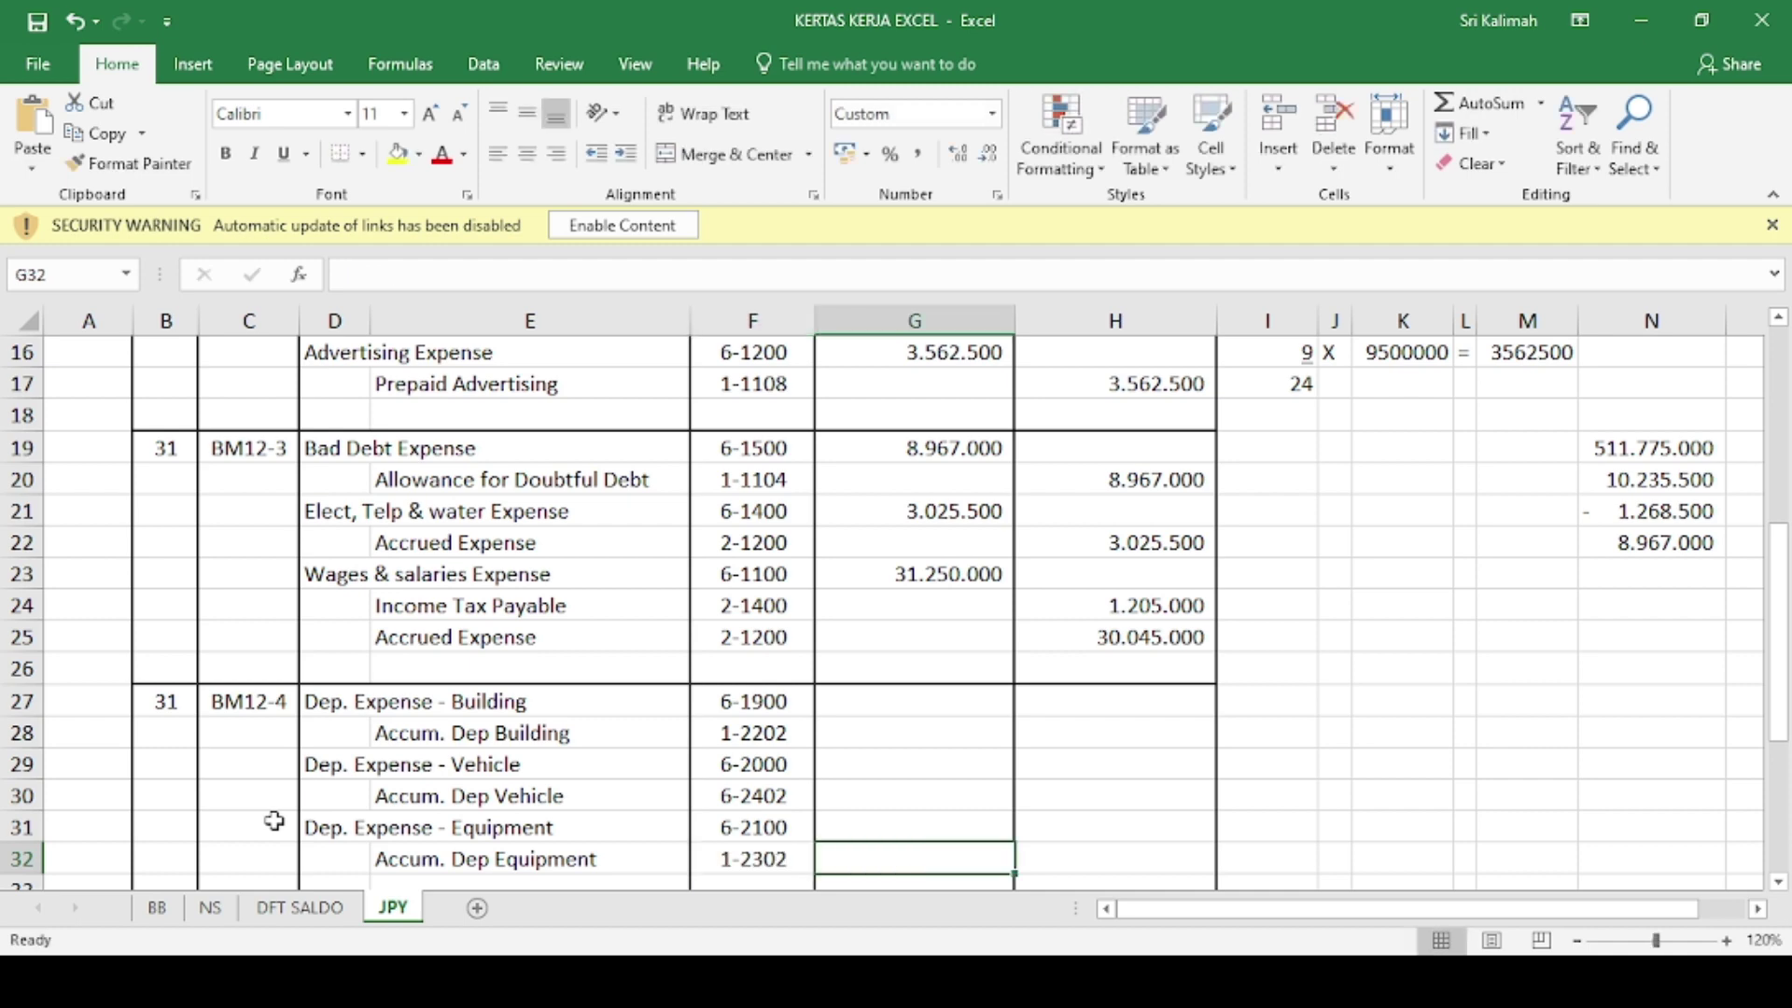
- Enter the building depreciation expense's debit amount of 62500000 in G27
{"action": "key", "text": "Up"}
{"action": "key", "text": "Up"}
{"action": "key", "text": "Up"}
{"action": "key", "text": "Up"}
{"action": "key", "text": "Up"}
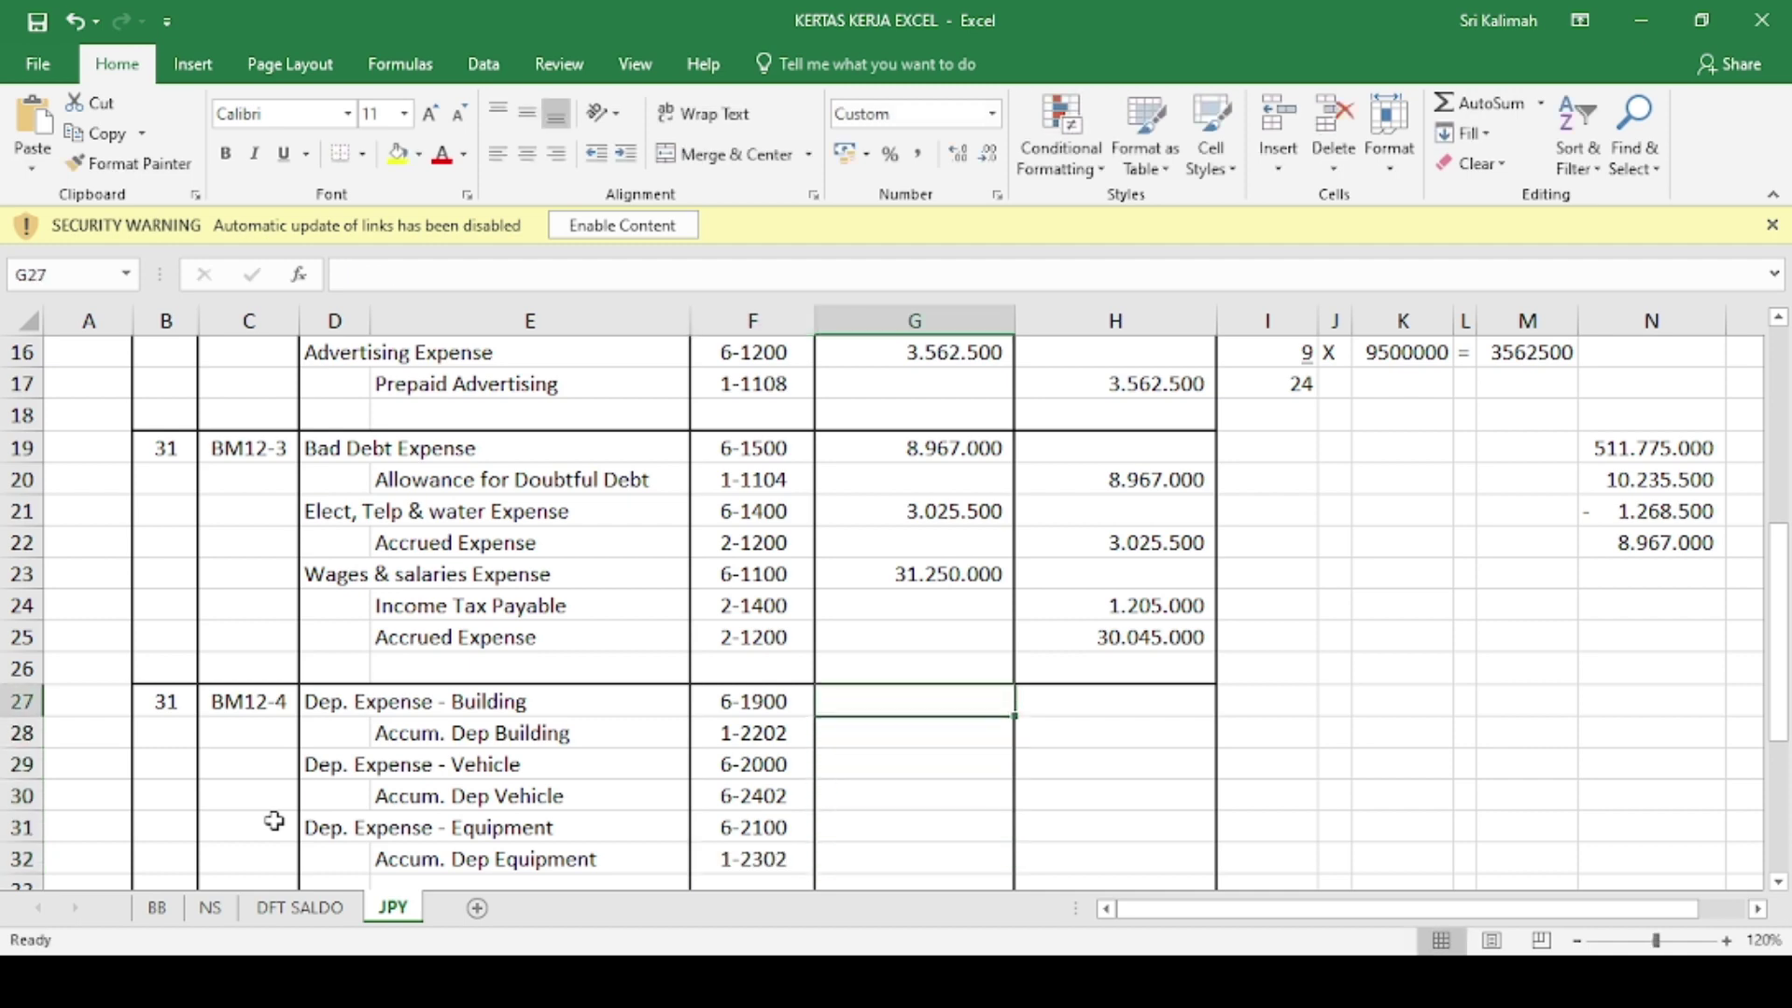
{"action": "type", "text": "62"}
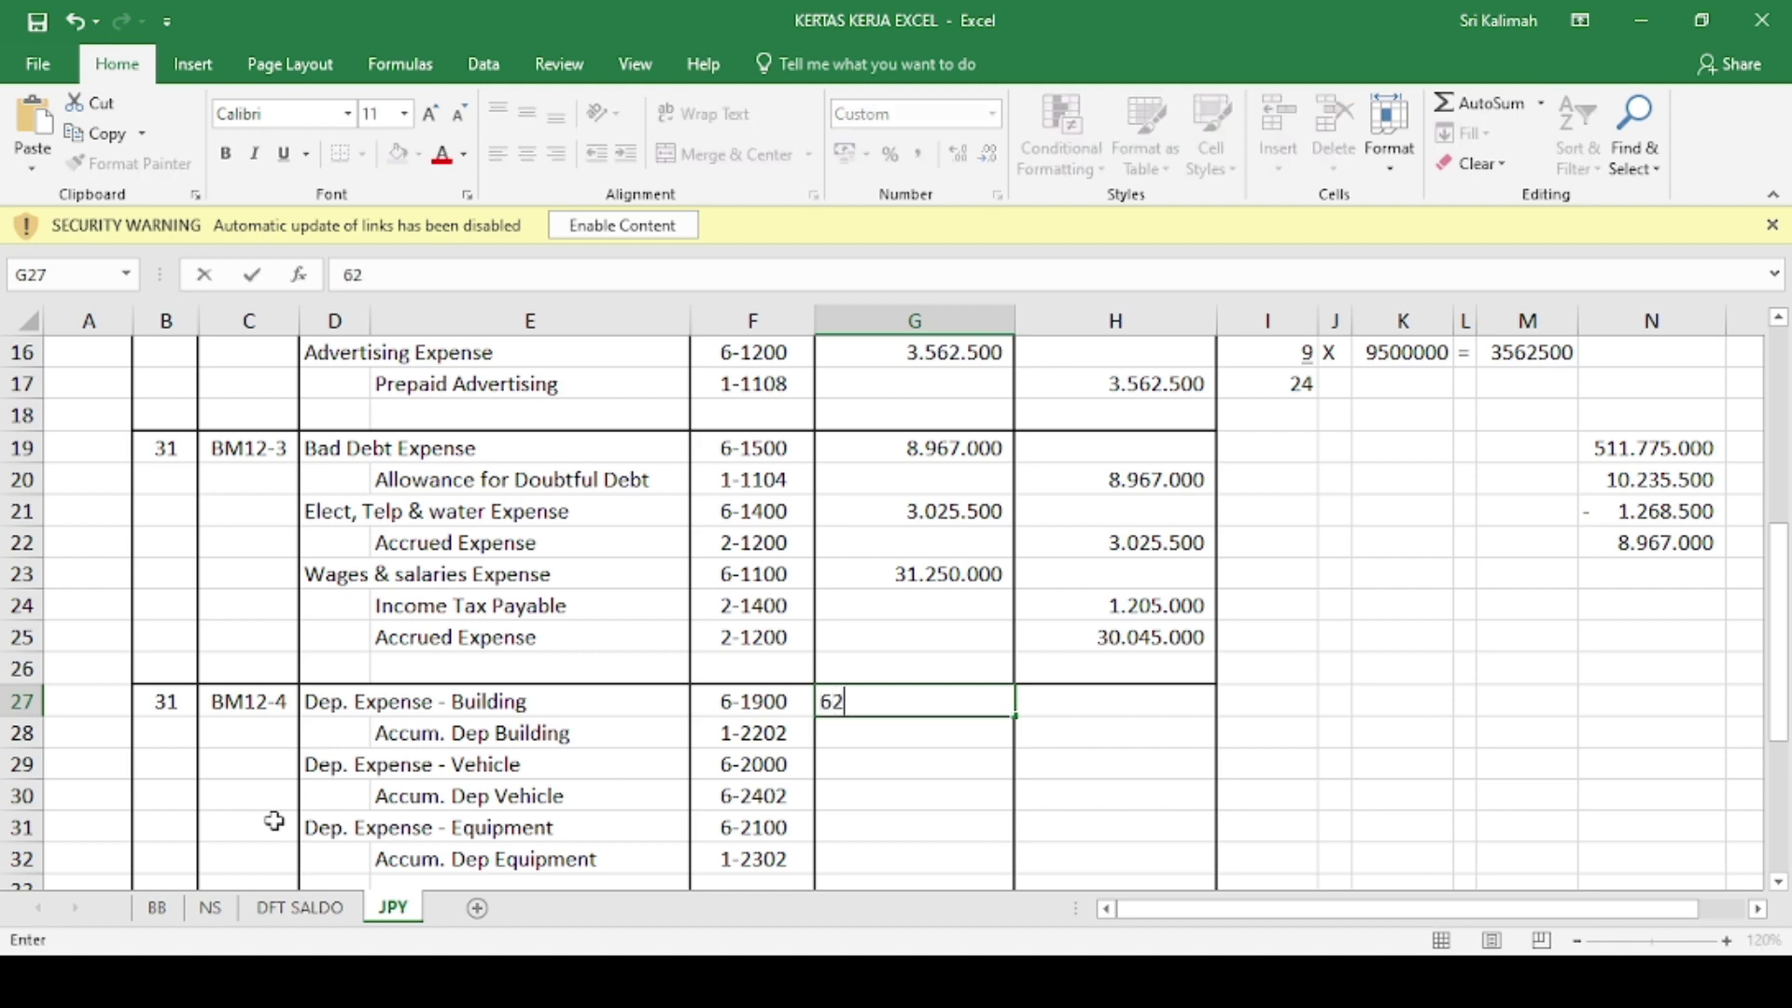
{"action": "type", "text": "500000"}
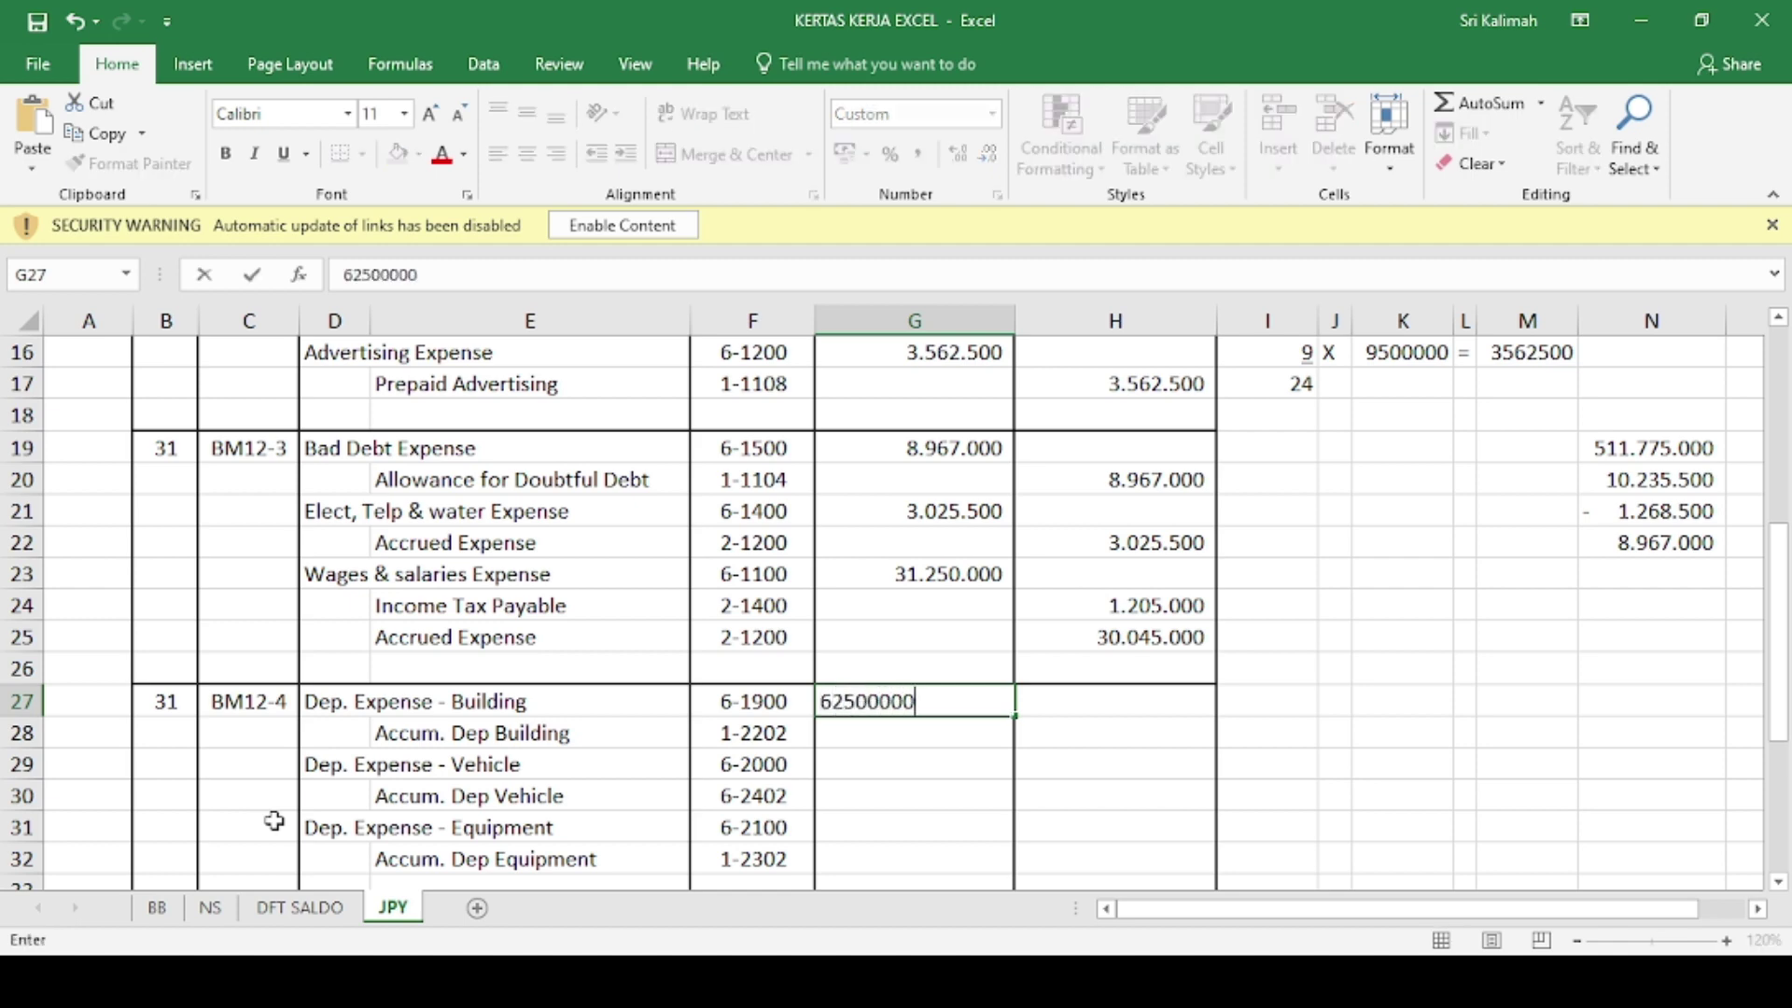
{"action": "key", "text": "Return"}
- Link the building's accumulated depreciation credit in H28 to the debit amount in G27
{"action": "key", "text": "Right"}
{"action": "type", "text": "="}
{"action": "key", "text": "Up"}
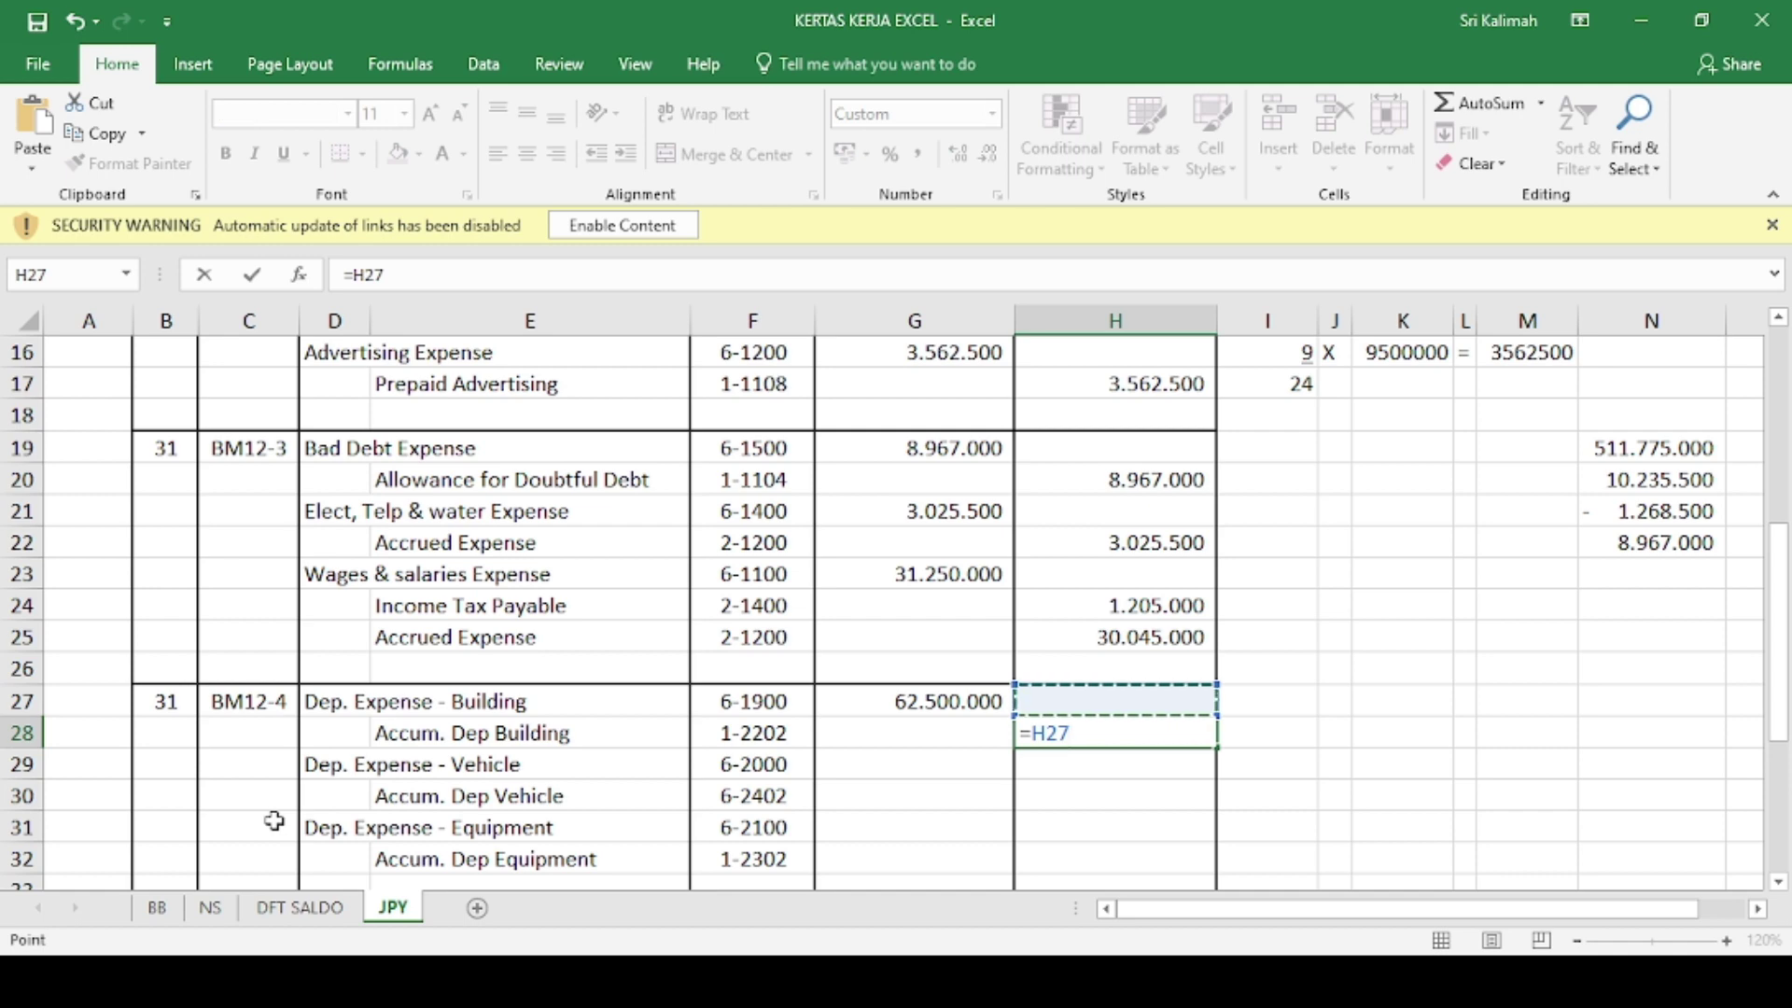
{"action": "key", "text": "Left"}
{"action": "key", "text": "Return"}
- Enter the vehicle depreciation debit of 63750000 in G29 and link its credit in H30 to that cell
{"action": "key", "text": "Left"}
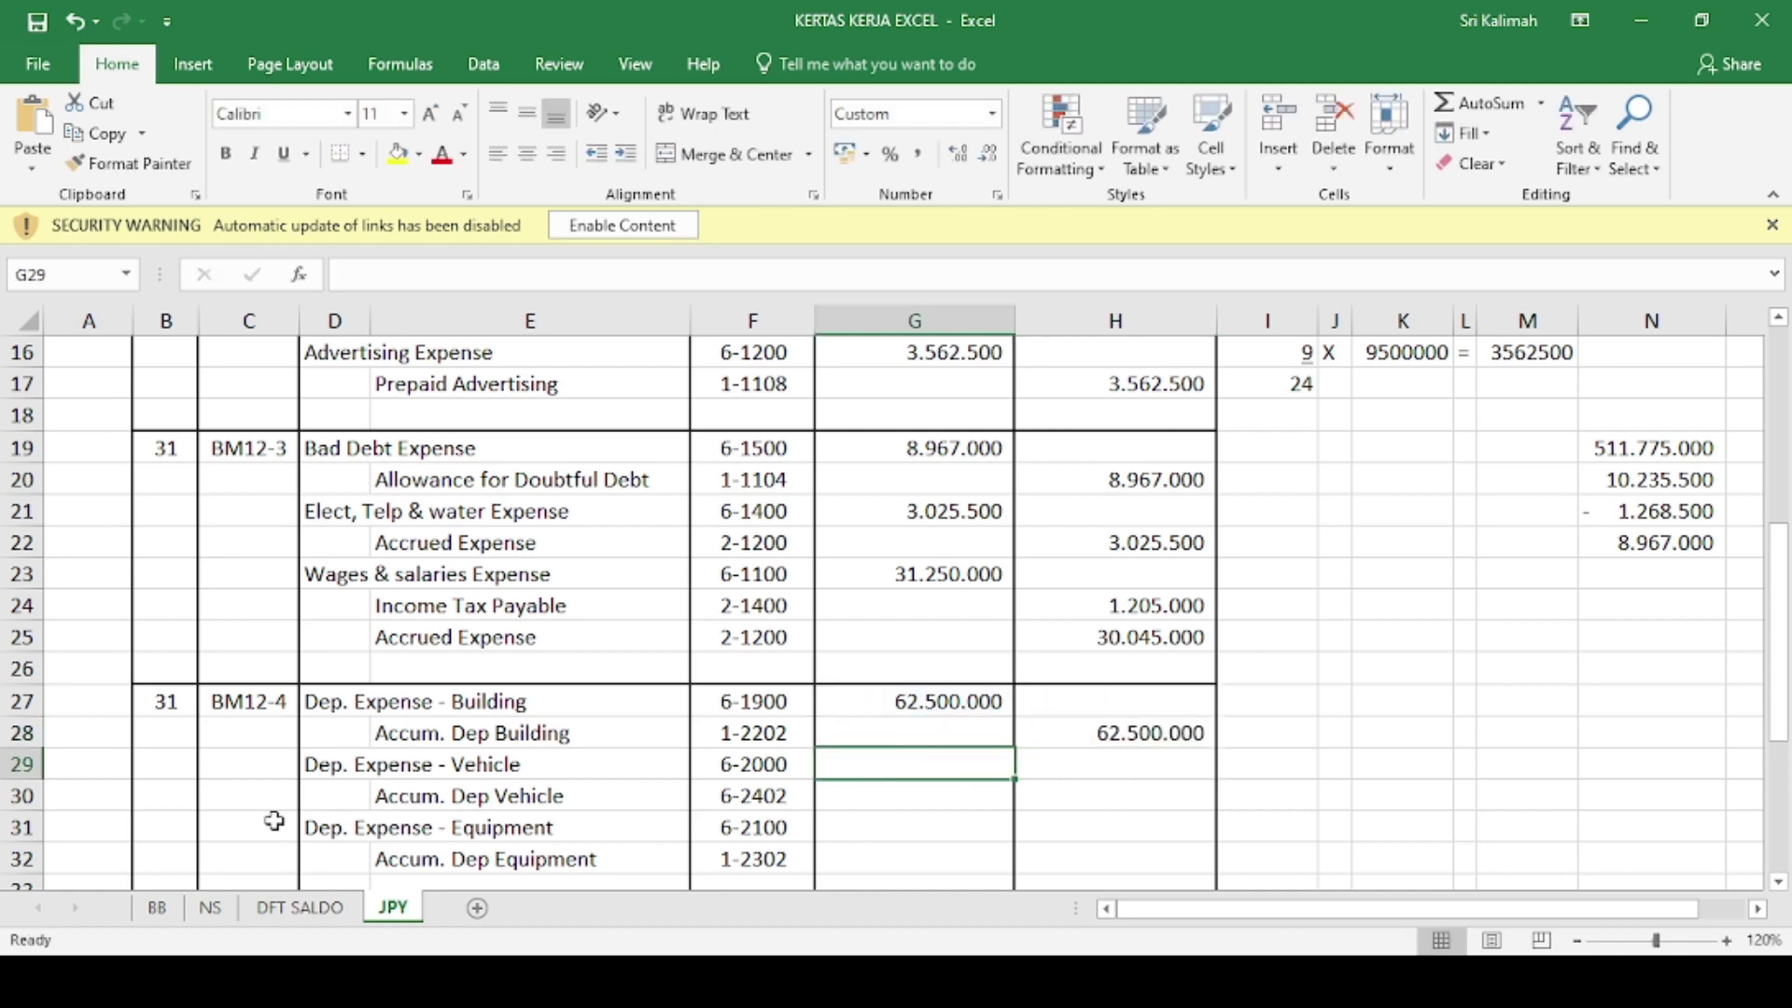
{"action": "type", "text": "63.75"}
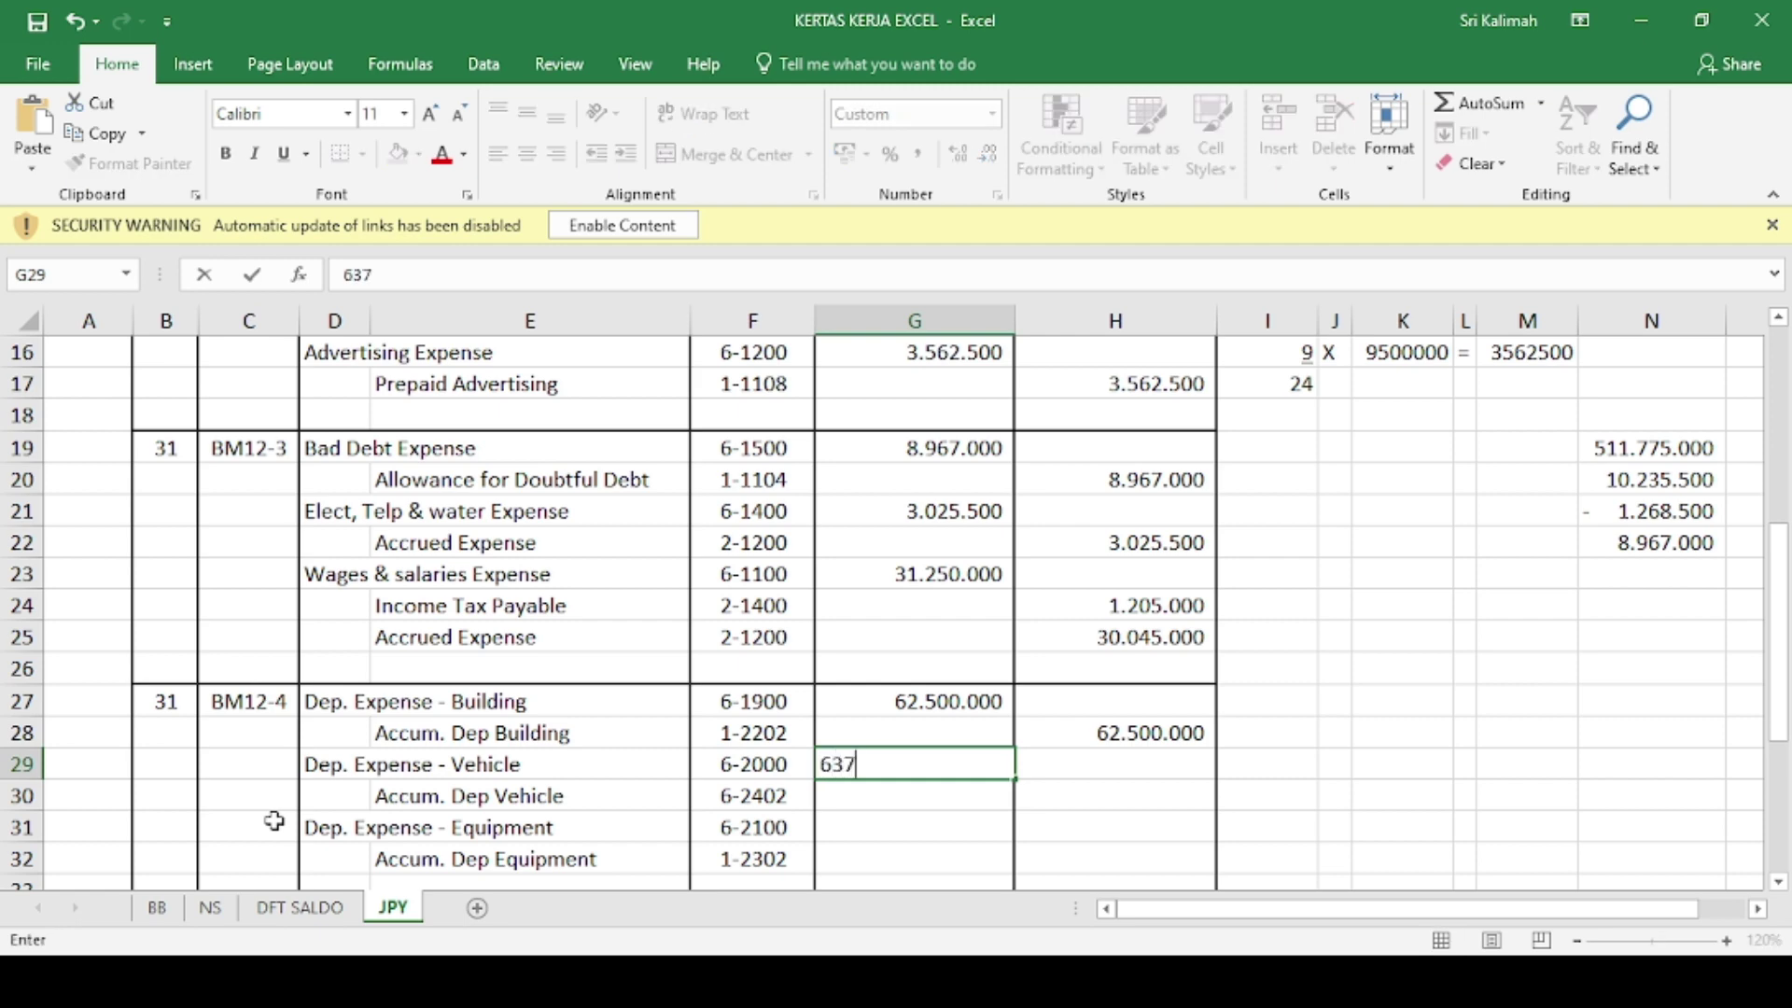
{"action": "type", "text": "0.000"}
{"action": "key", "text": "Return"}
{"action": "key", "text": "Right"}
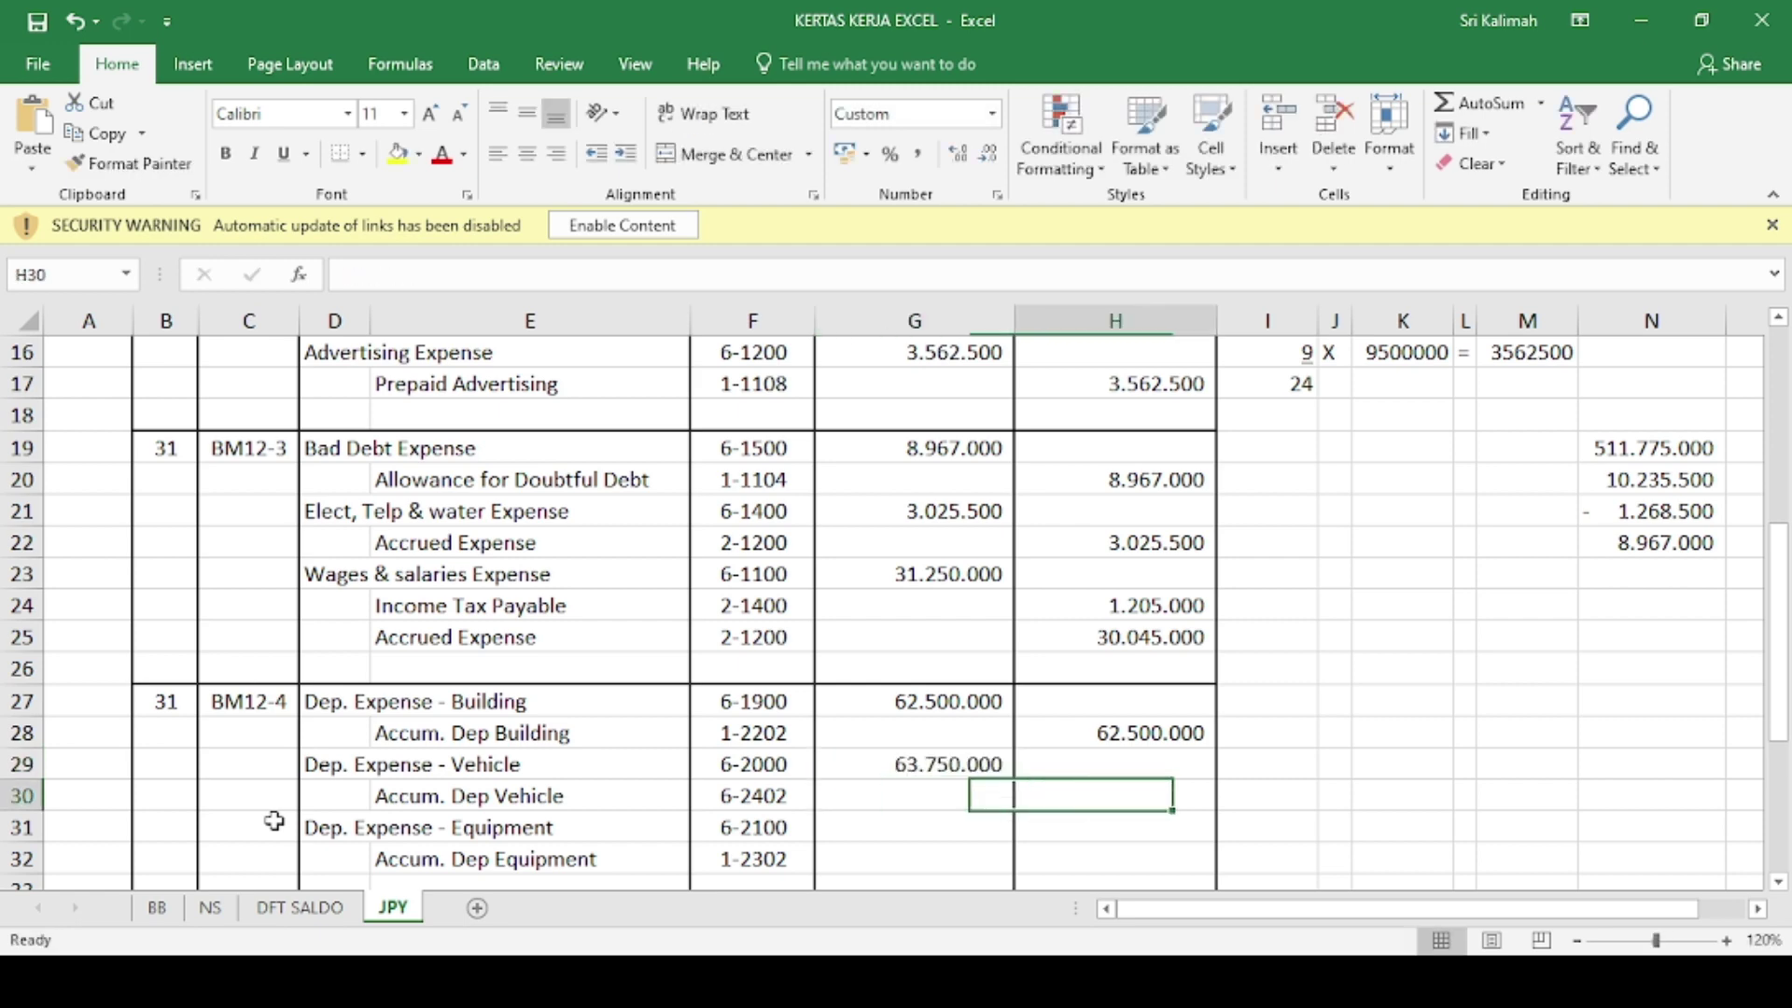
{"action": "type", "text": "="}
{"action": "key", "text": "Up"}
{"action": "key", "text": "Left"}
{"action": "key", "text": "Return"}
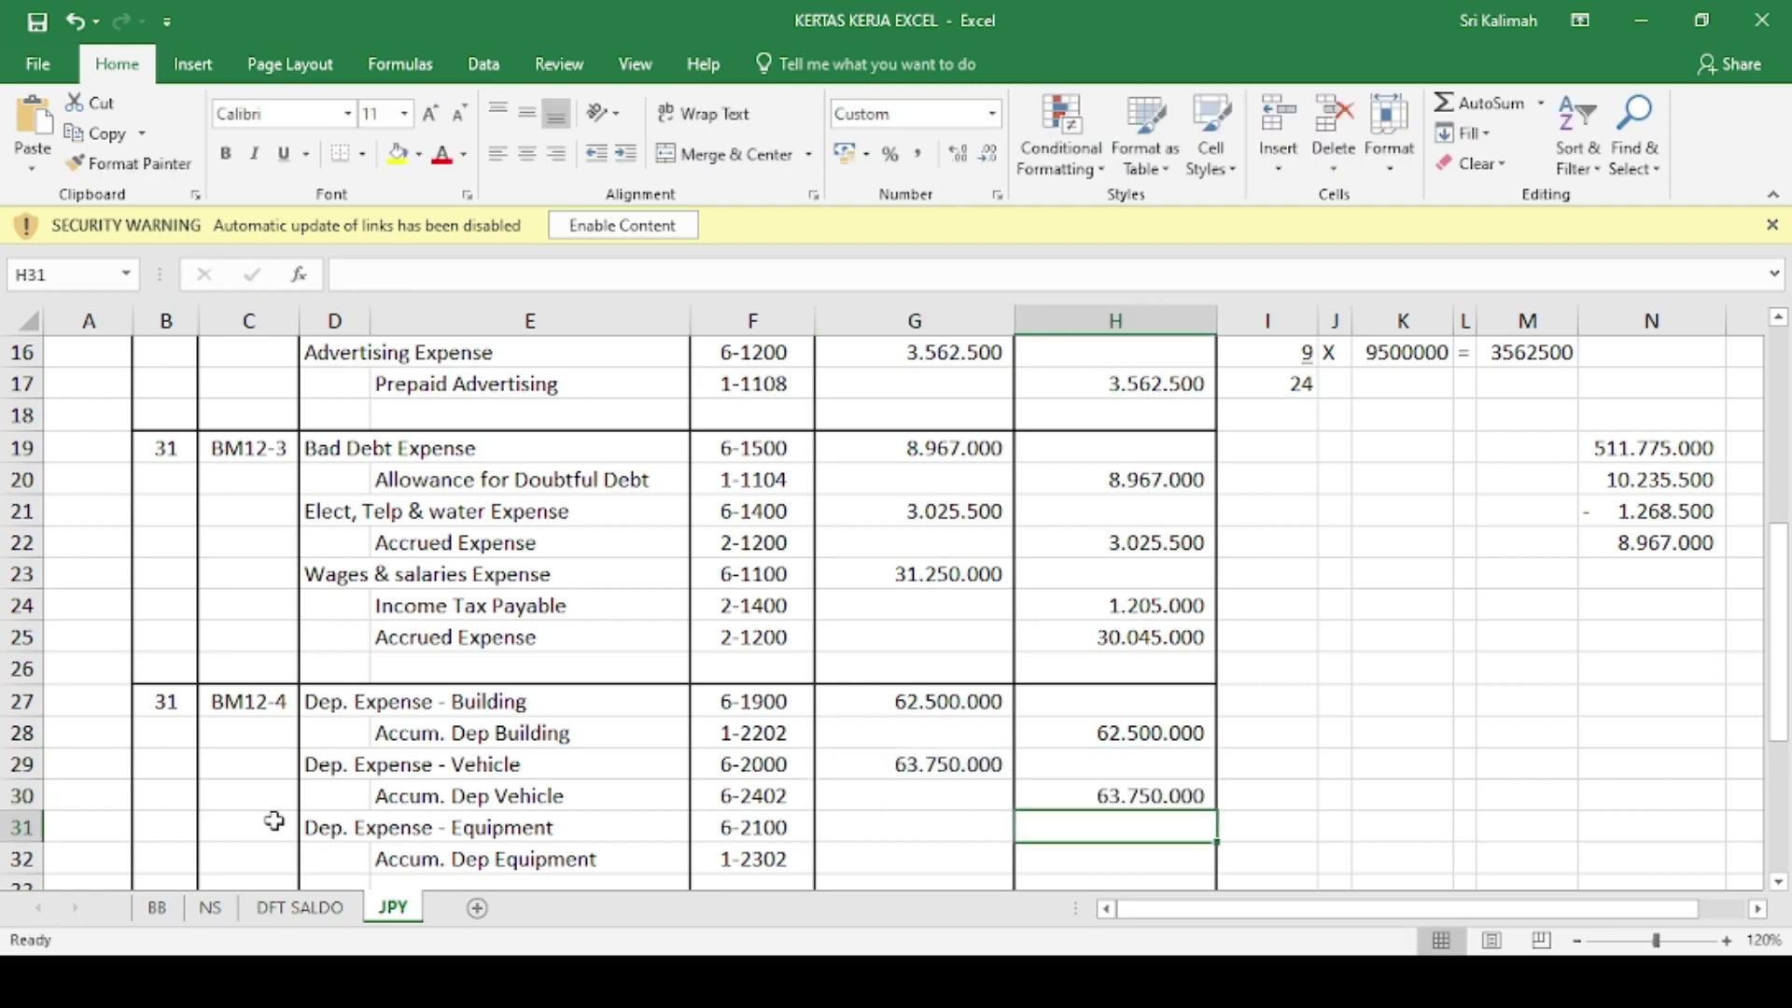
- Enter the equipment depreciation debit of 37500000 in G31 and link its credit in H32 to that cell
{"action": "key", "text": "Left"}
{"action": "key", "text": "Left"}
{"action": "key", "text": "Right"}
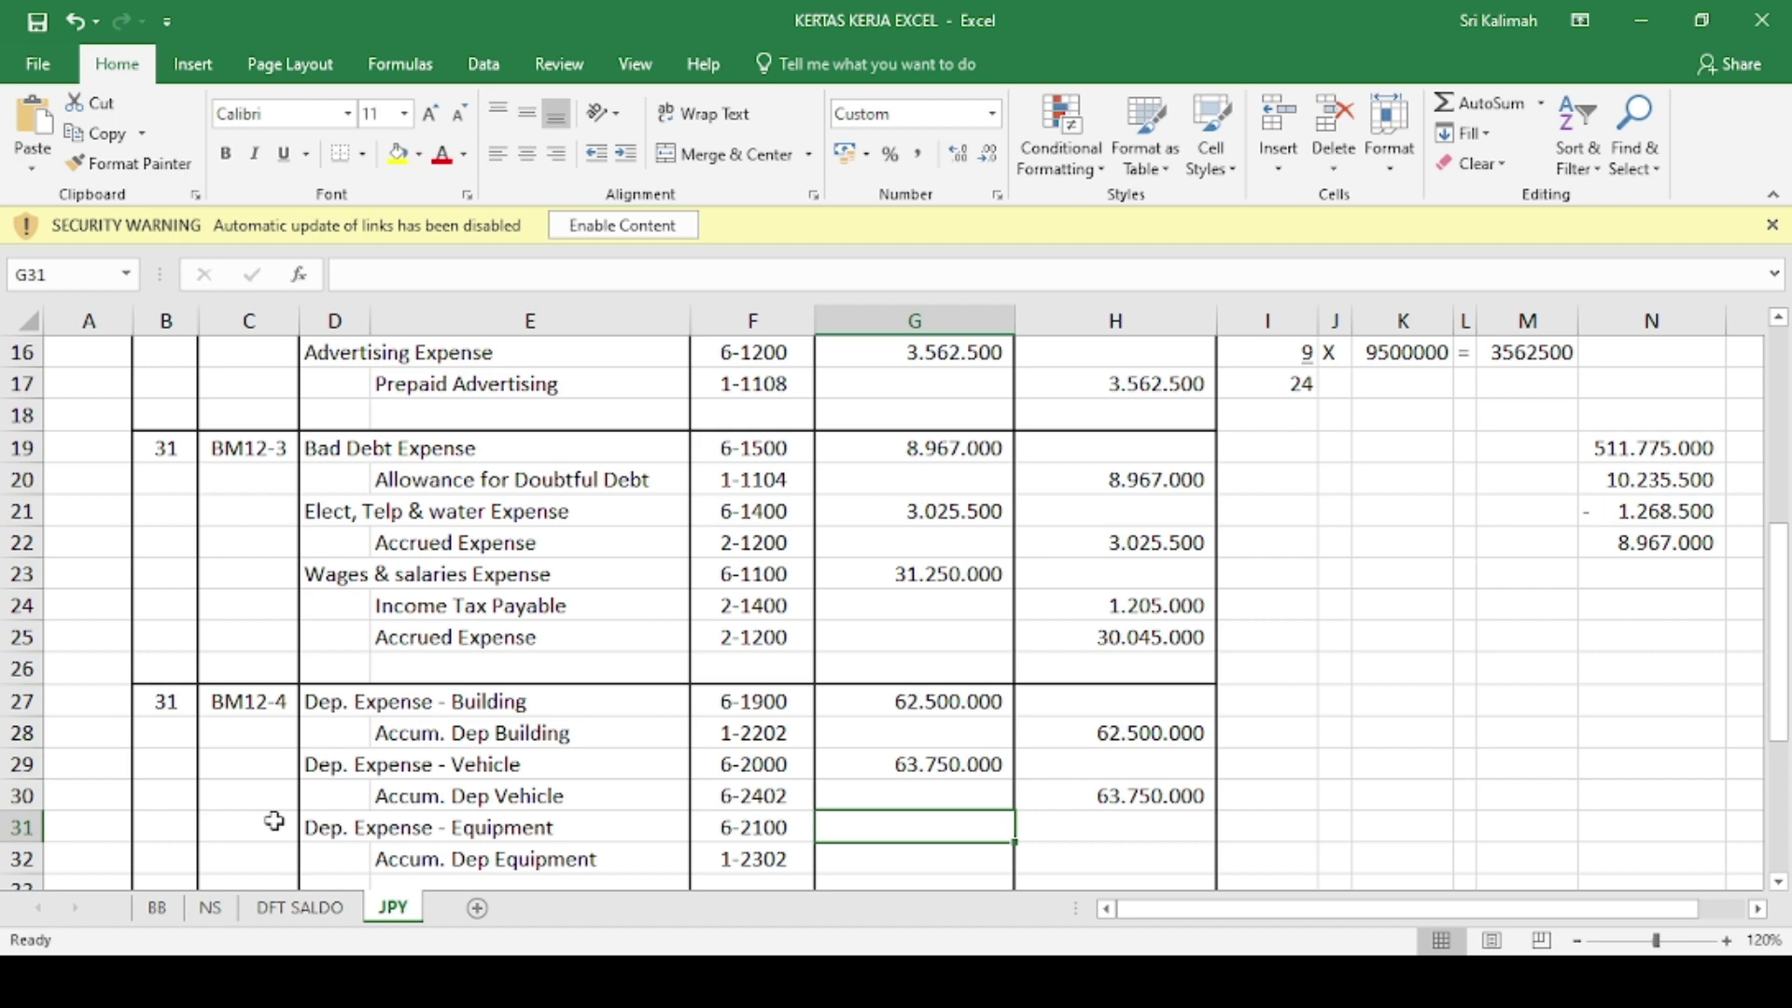
{"action": "type", "text": "37.500."}
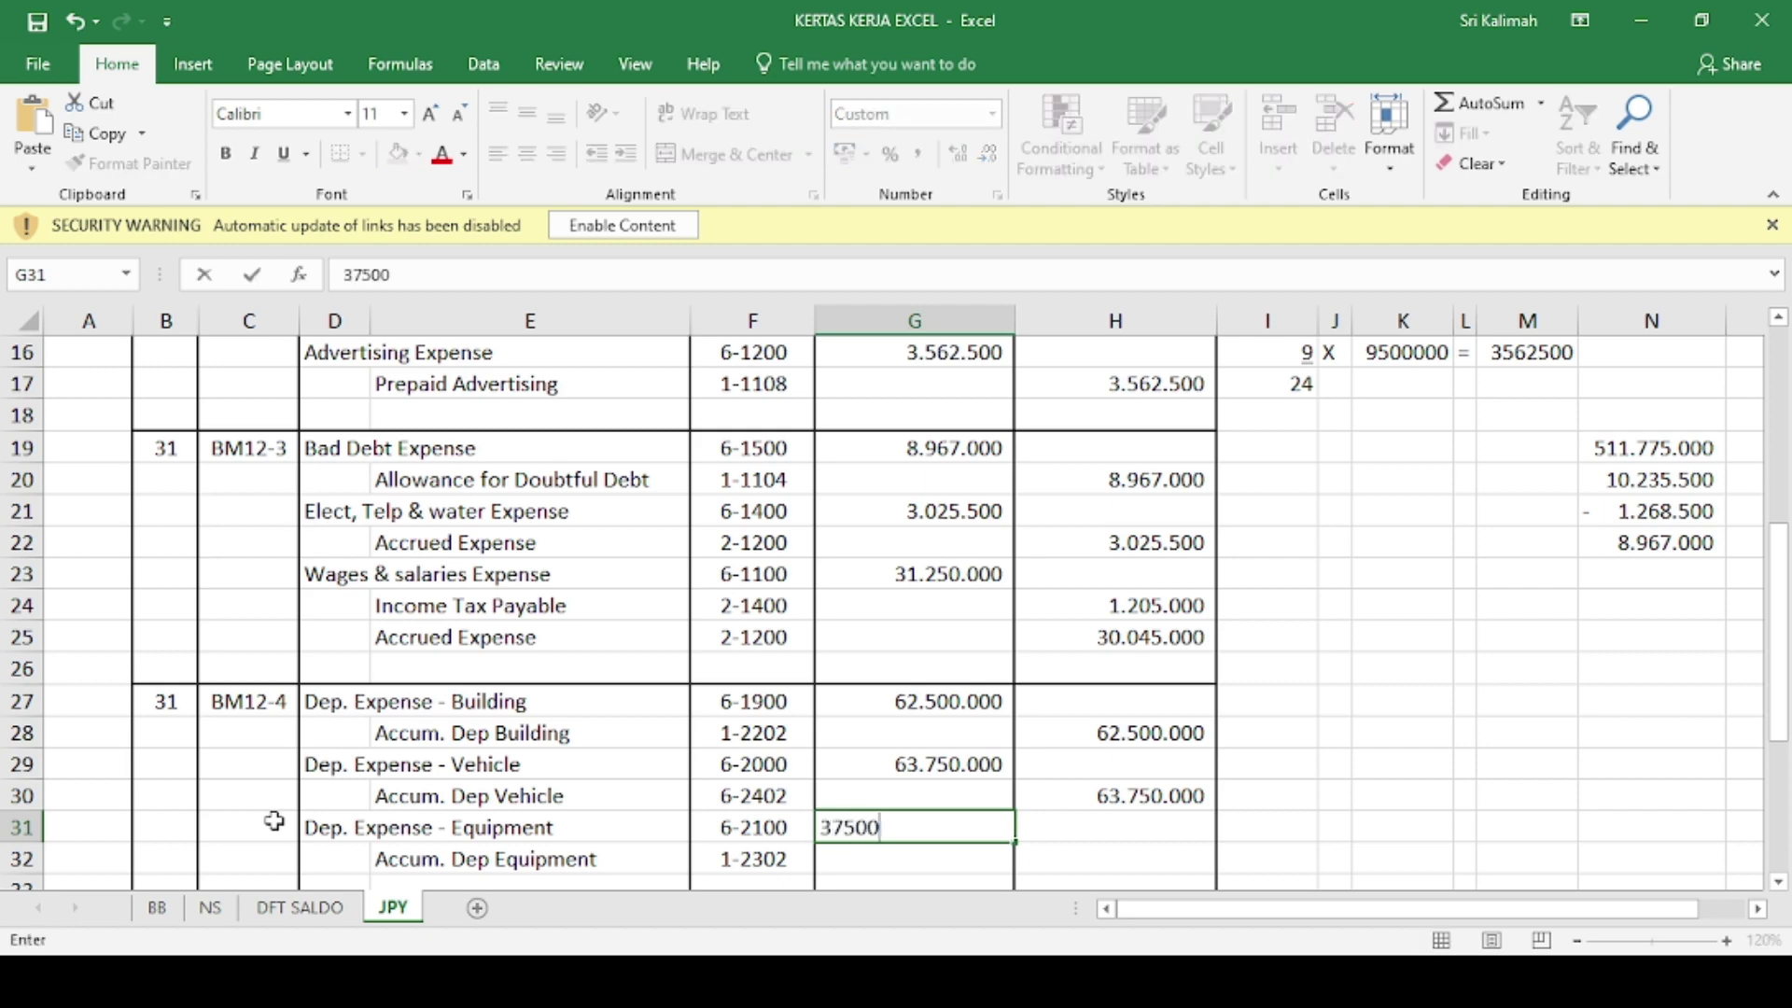
{"action": "type", "text": "000"}
{"action": "key", "text": "Return"}
{"action": "key", "text": "Right"}
{"action": "type", "text": "="}
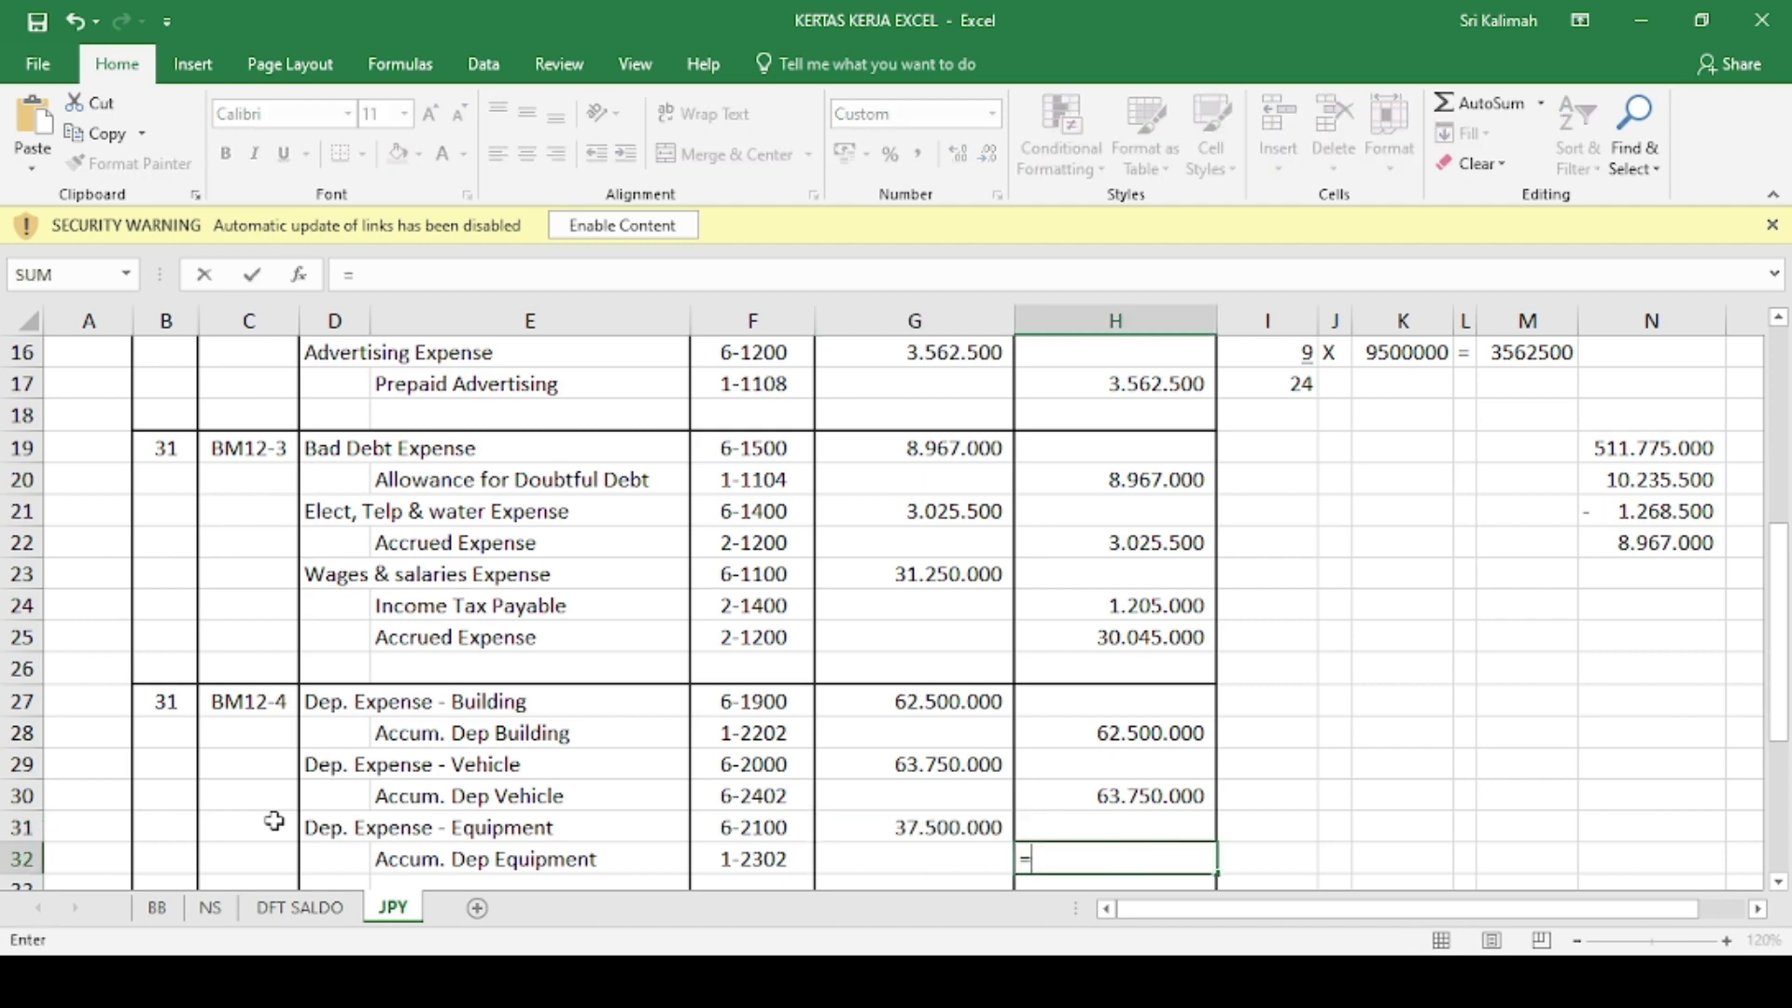
{"action": "key", "text": "Up"}
{"action": "key", "text": "Left"}
{"action": "key", "text": "Return"}
{"action": "key", "text": "Left"}
{"action": "key", "text": "Left"}
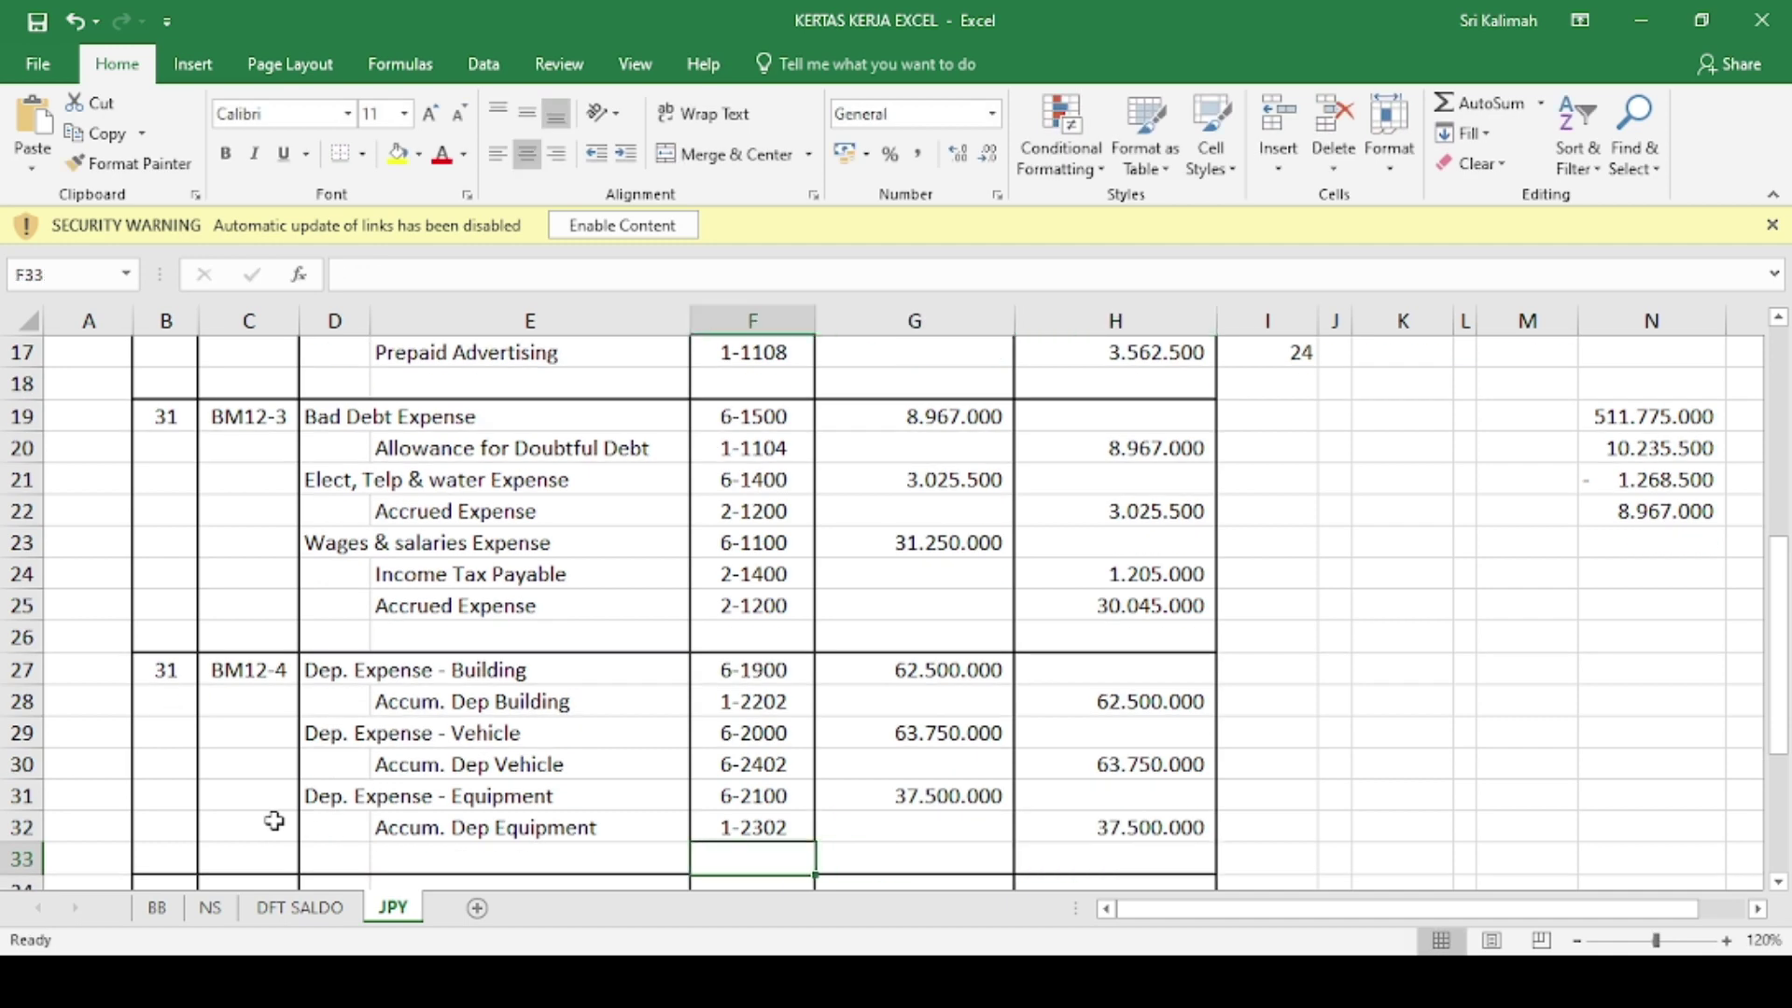
{"action": "key", "text": "Left"}
{"action": "key", "text": "Left"}
{"action": "left_click", "coordinate": [437, 761]}
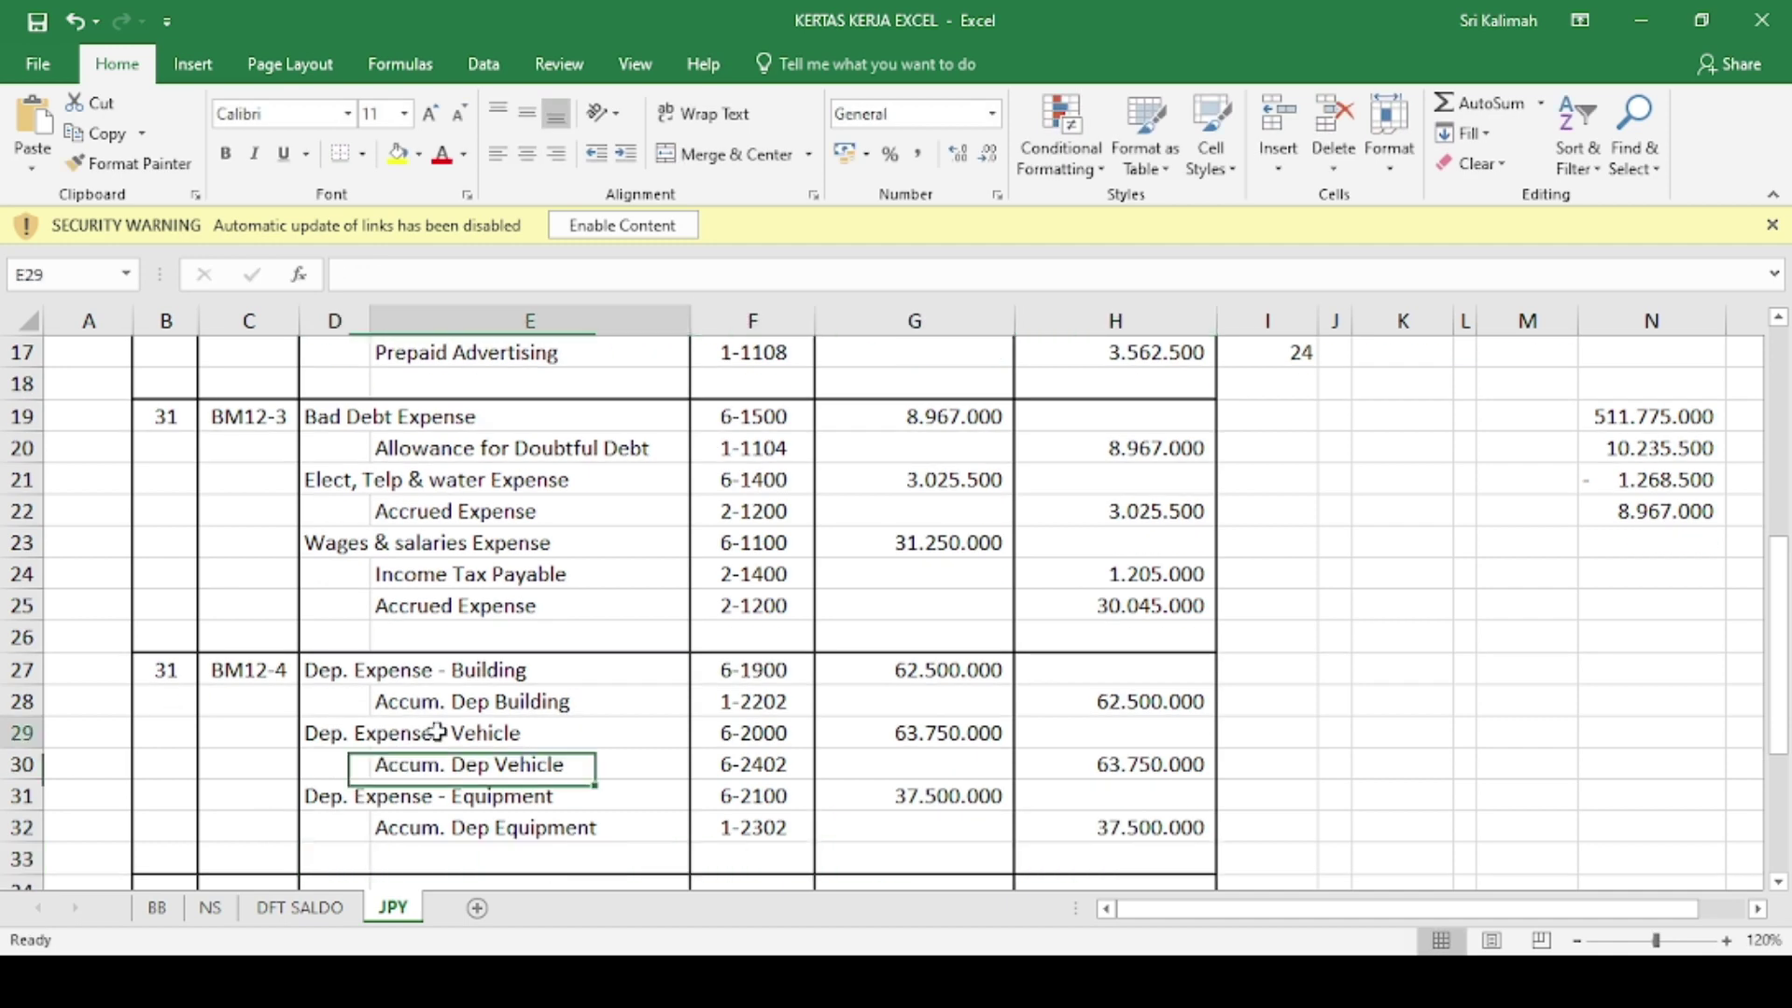
{"action": "left_click", "coordinate": [435, 733]}
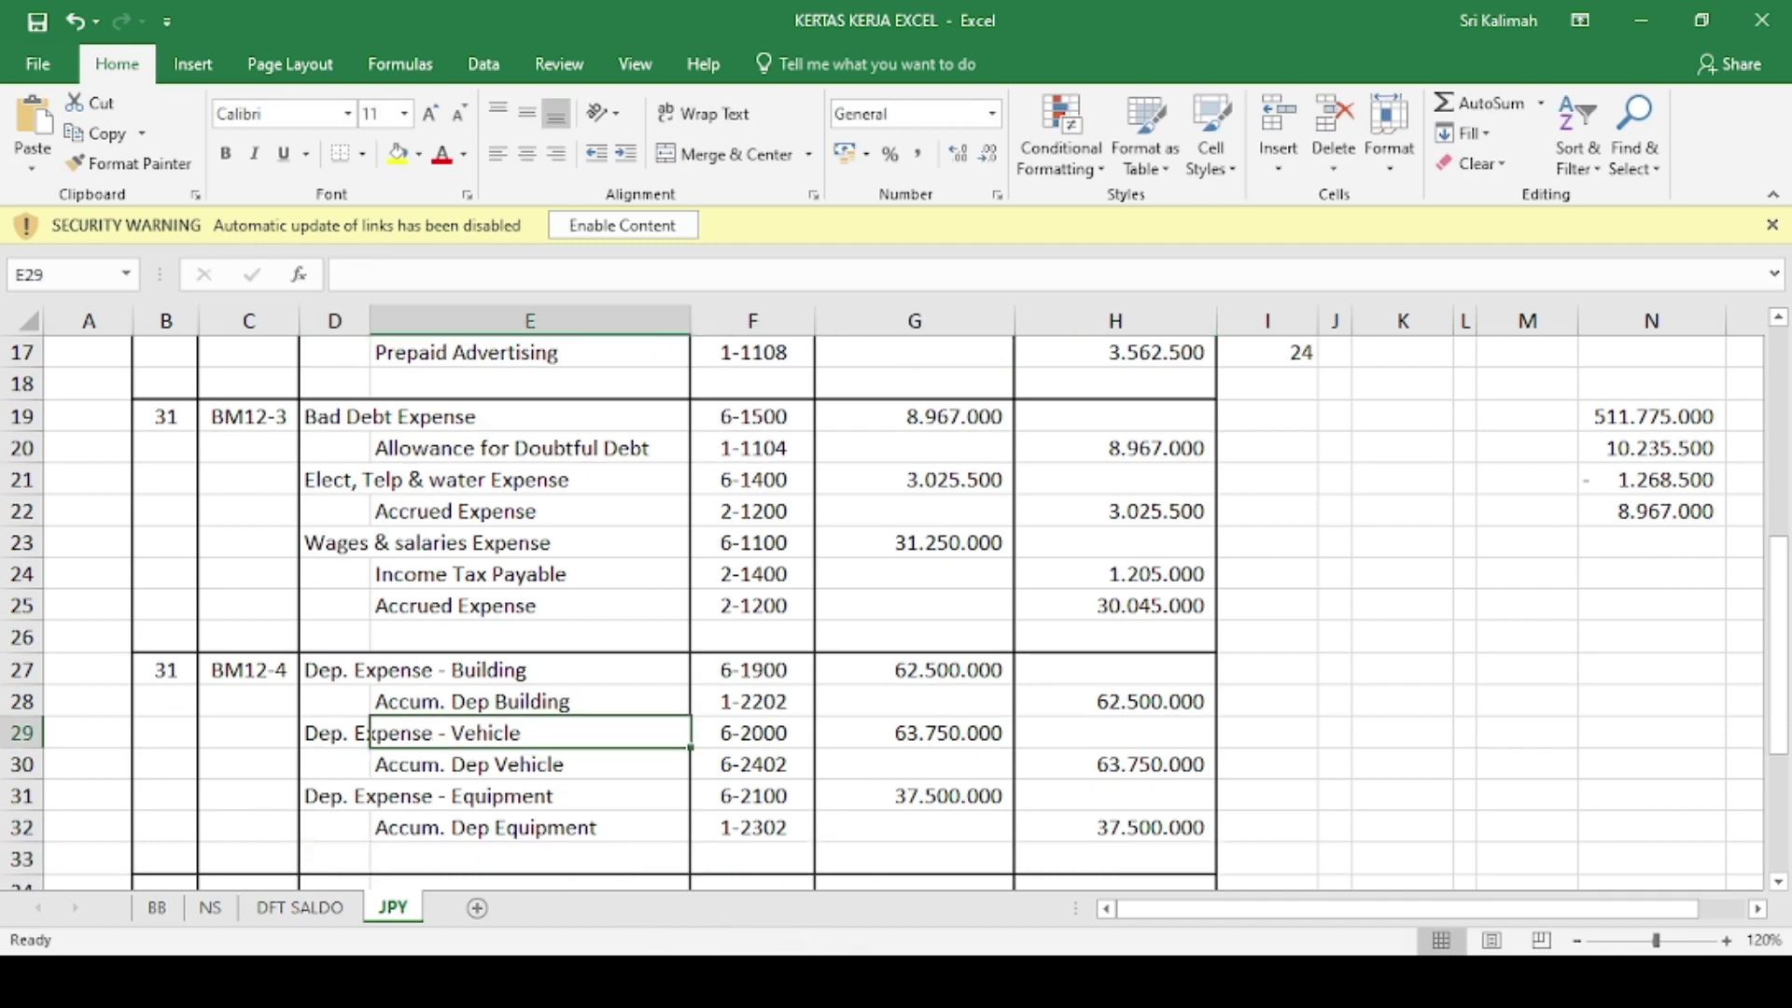
- Switch to the Word document and bring up memorial BM12-5 (Dokumen 5) to read its tax instructions
{"action": "left_click", "coordinate": [763, 981]}
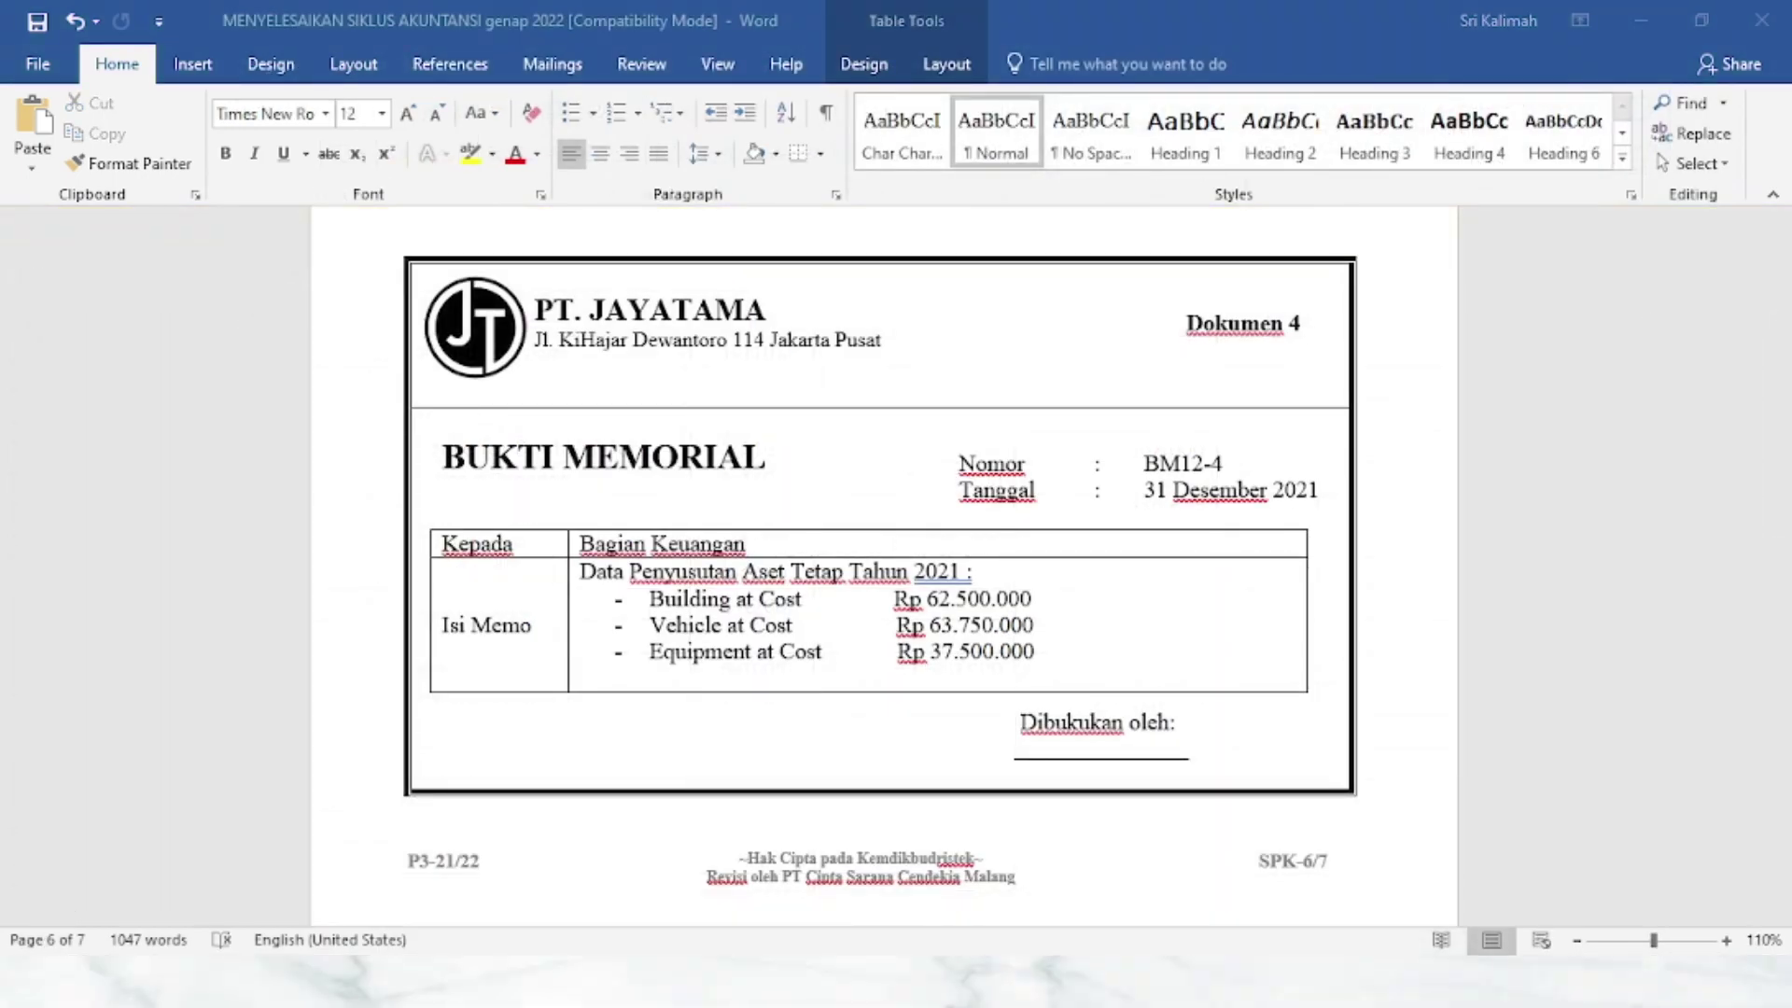
{"action": "scroll", "coordinate": [1073, 588], "scroll_direction": "down", "scroll_amount": 10}
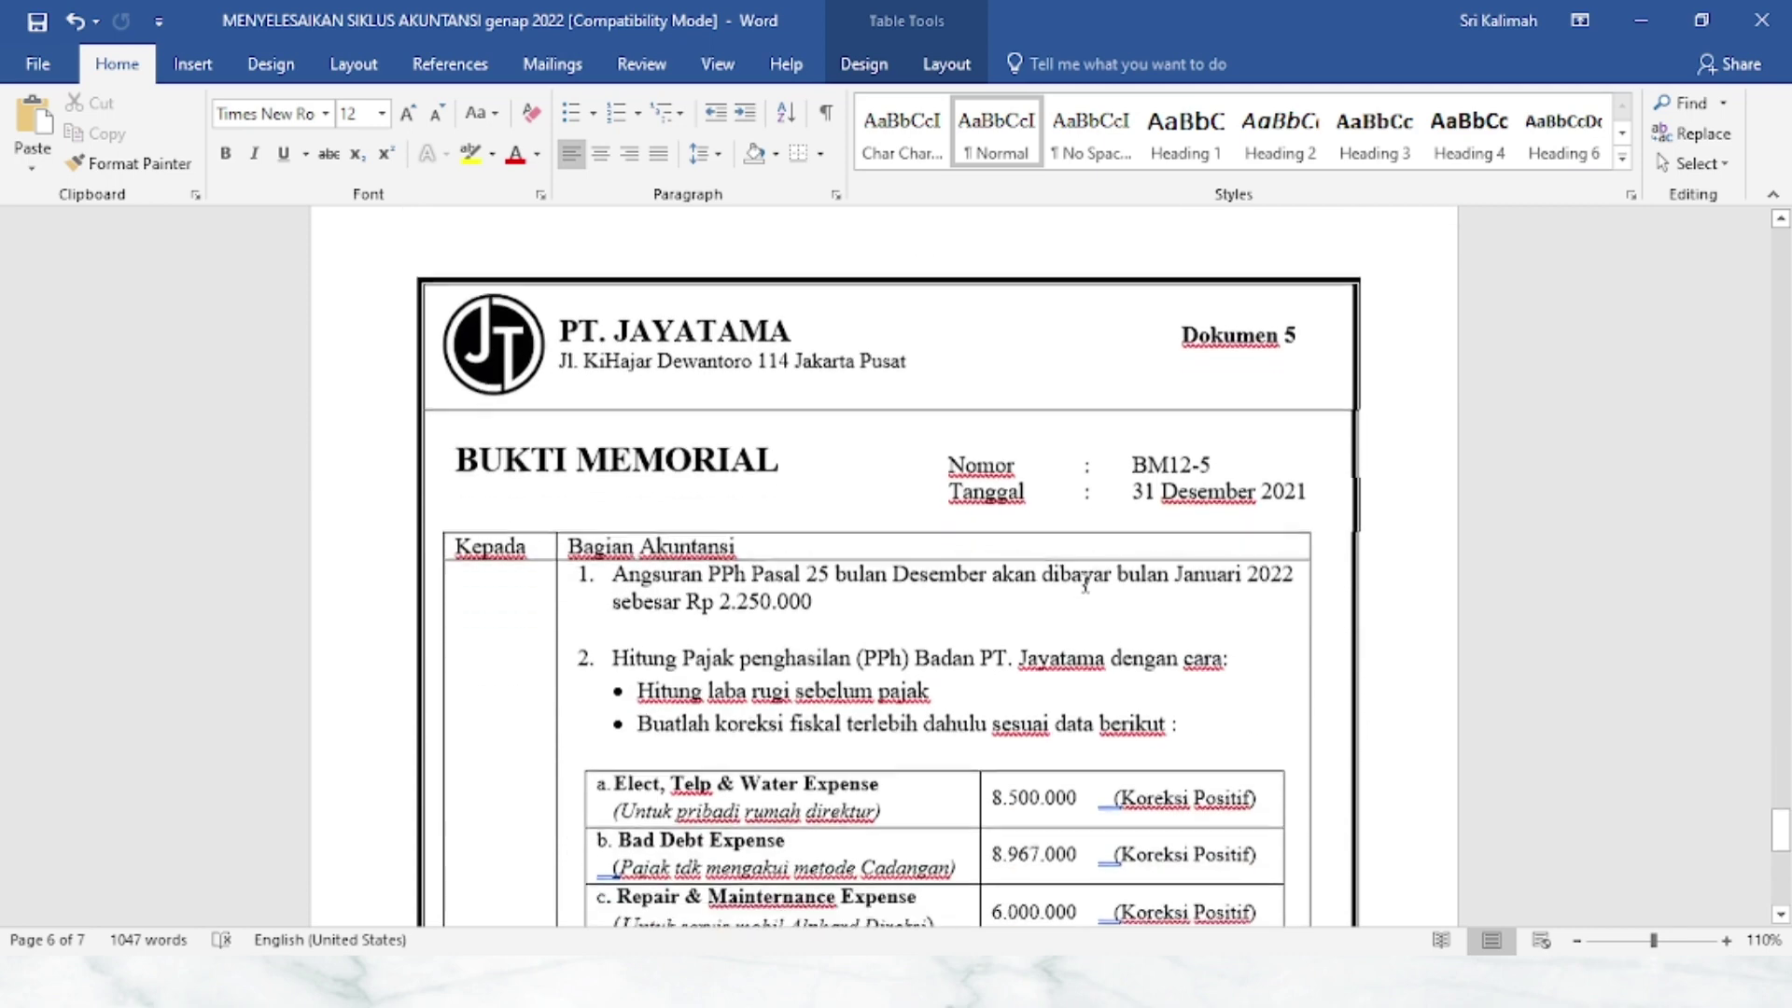
{"action": "scroll", "coordinate": [1084, 584], "scroll_direction": "down", "scroll_amount": 1}
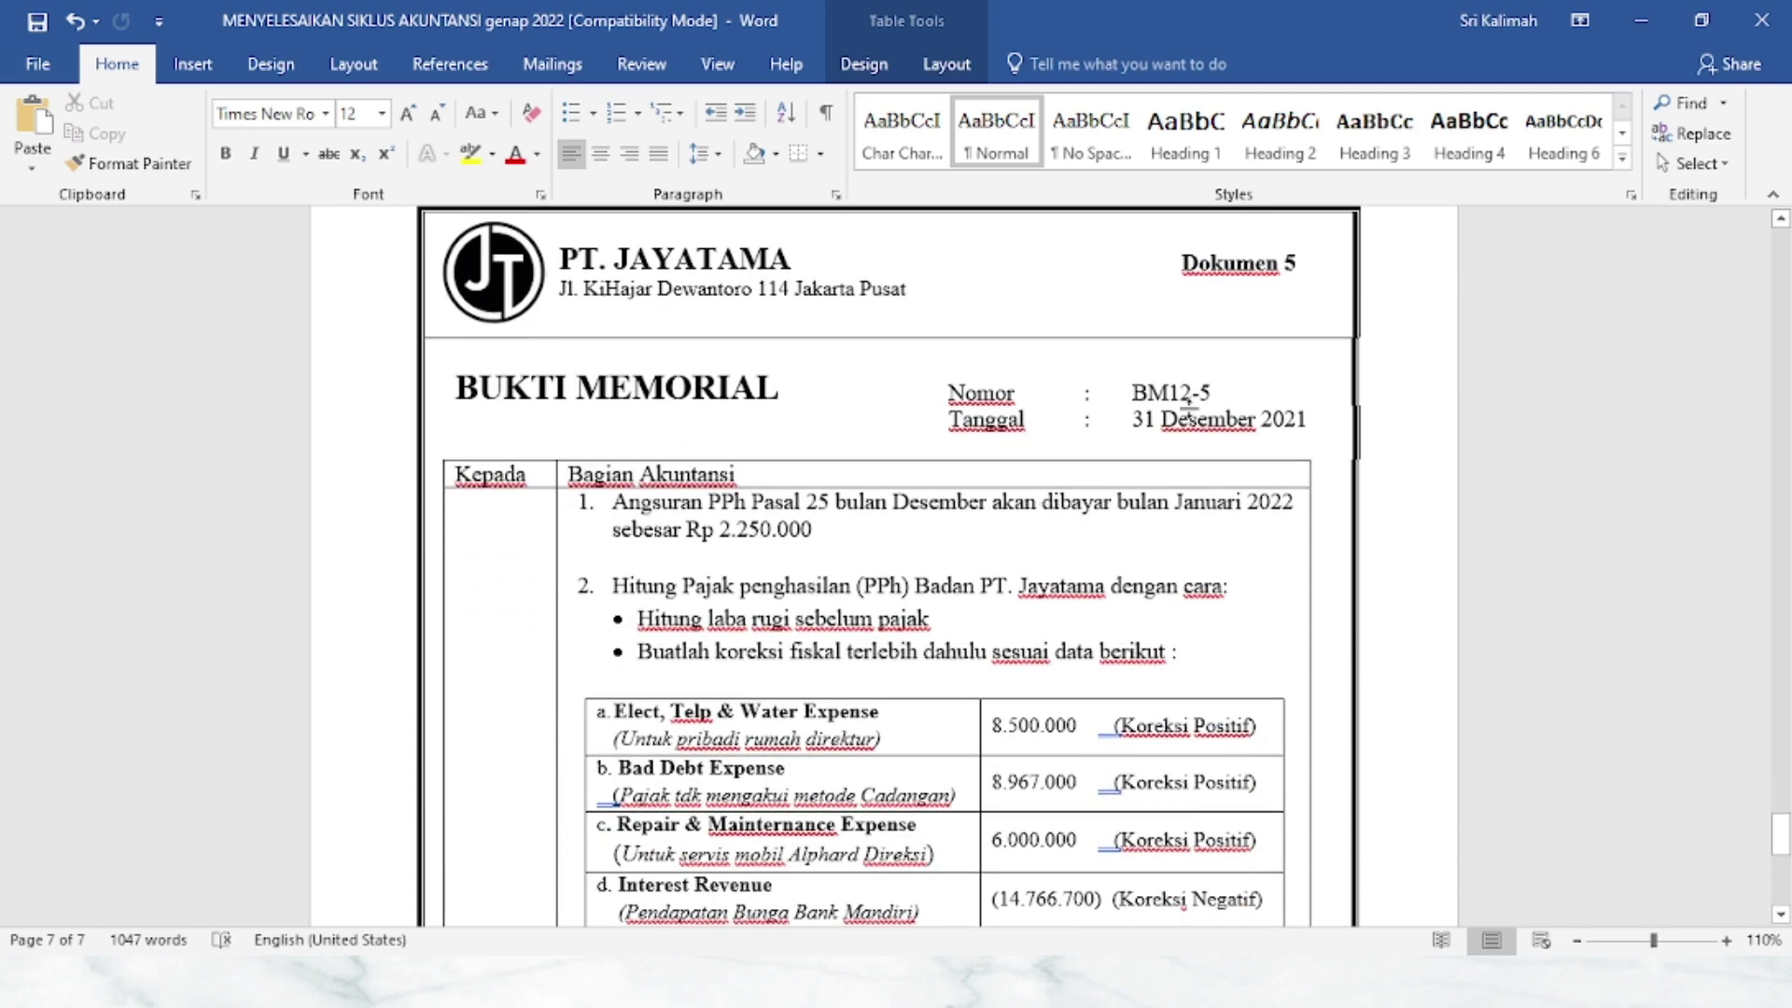
- Read memorial BM12-5 for the December PPh Pasal 25 instalment, the fiscal correction table and the corporate income tax calculation instructions
{"action": "scroll", "coordinate": [784, 551], "scroll_direction": "down", "scroll_amount": 3}
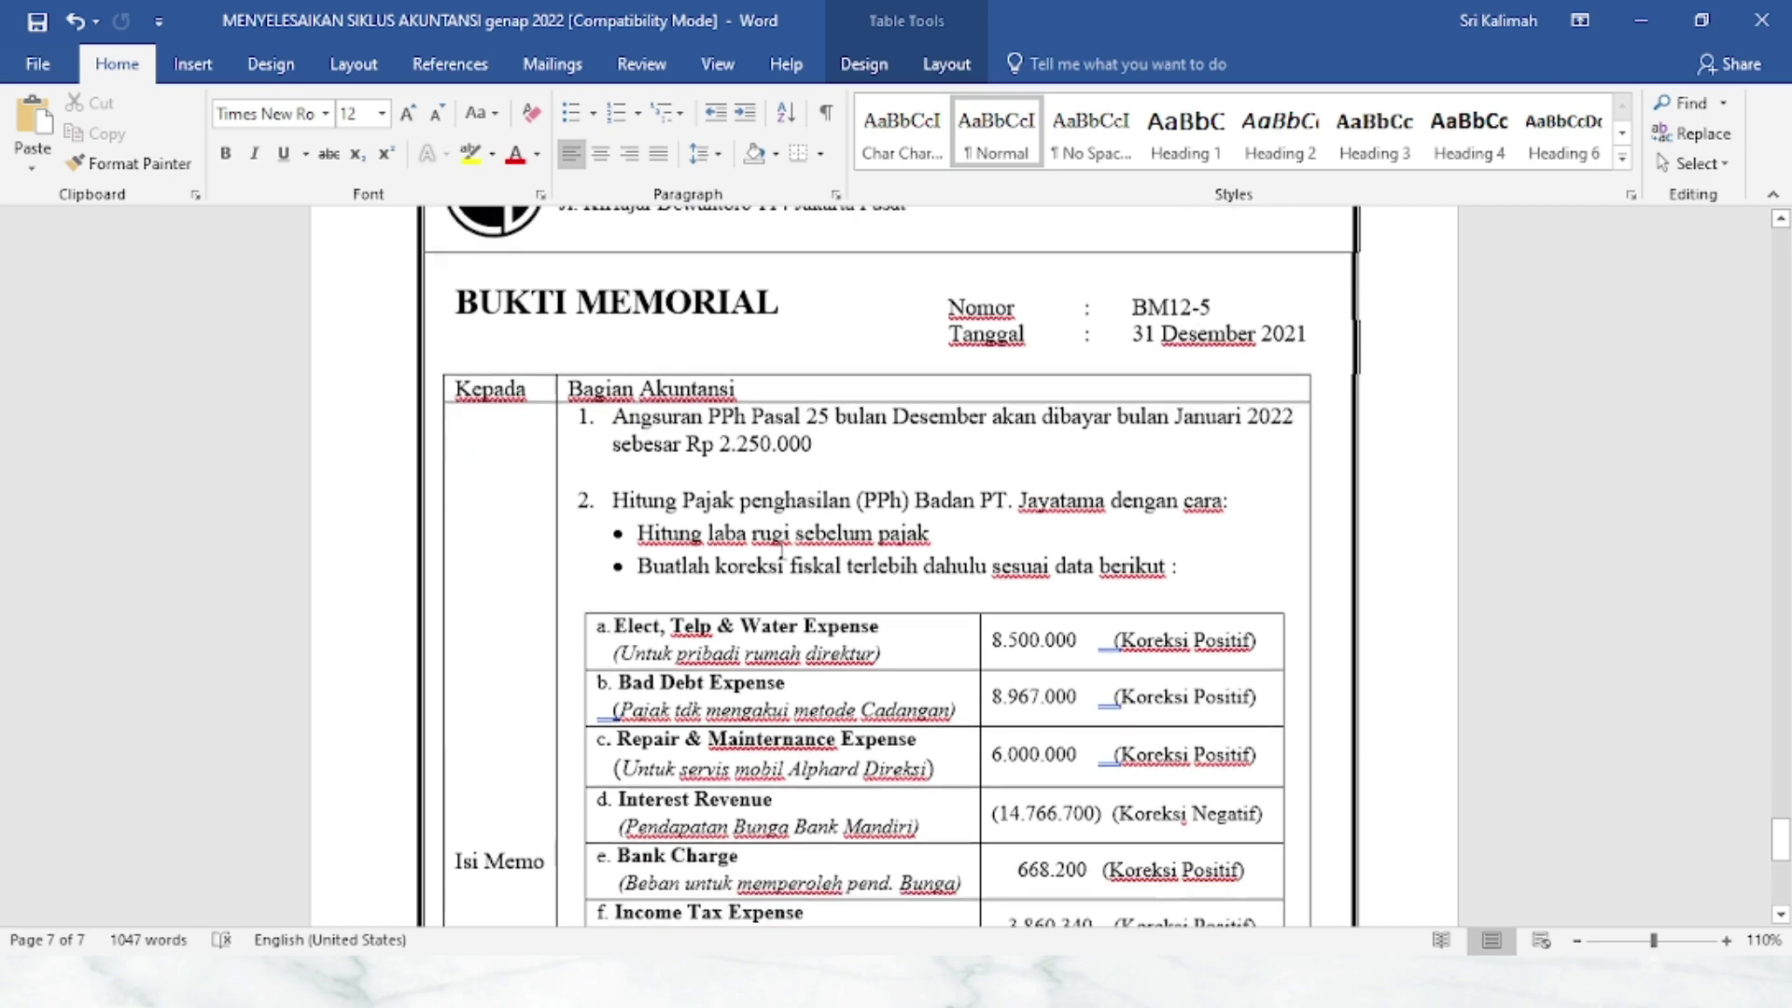
{"action": "scroll", "coordinate": [729, 451], "scroll_direction": "down", "scroll_amount": 5}
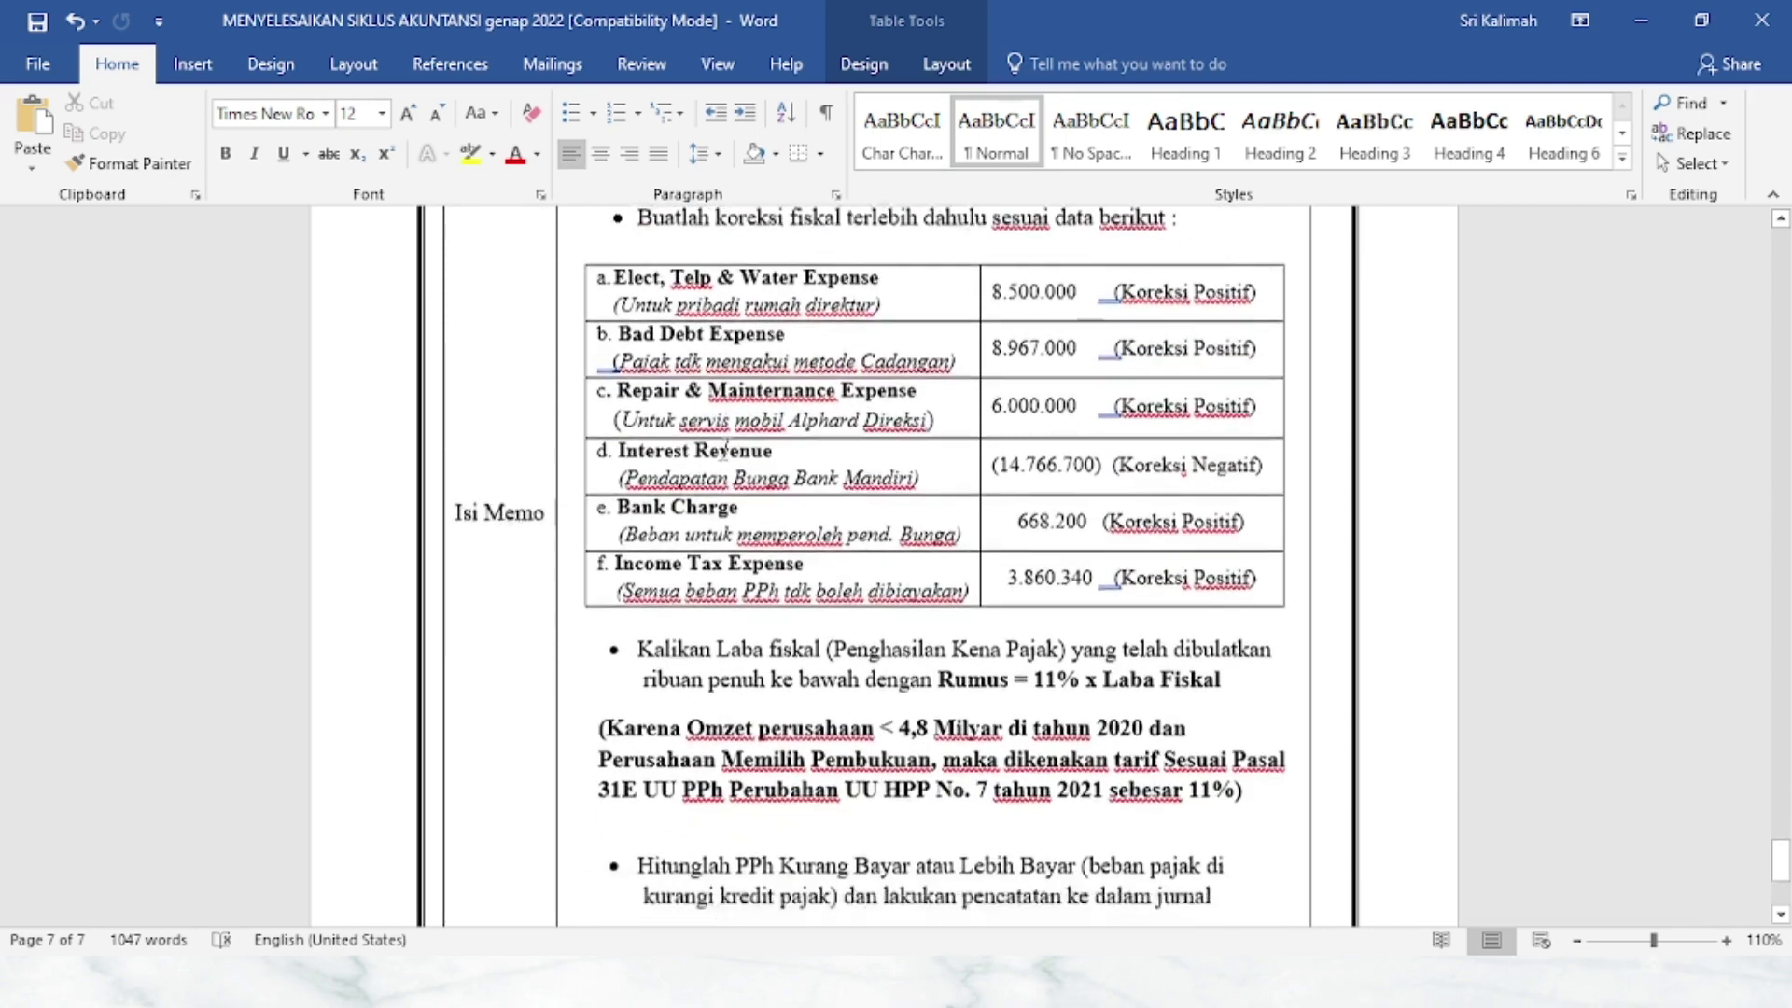
{"action": "scroll", "coordinate": [728, 450], "scroll_direction": "up", "scroll_amount": 4}
{"action": "scroll", "coordinate": [727, 449], "scroll_direction": "up", "scroll_amount": 1}
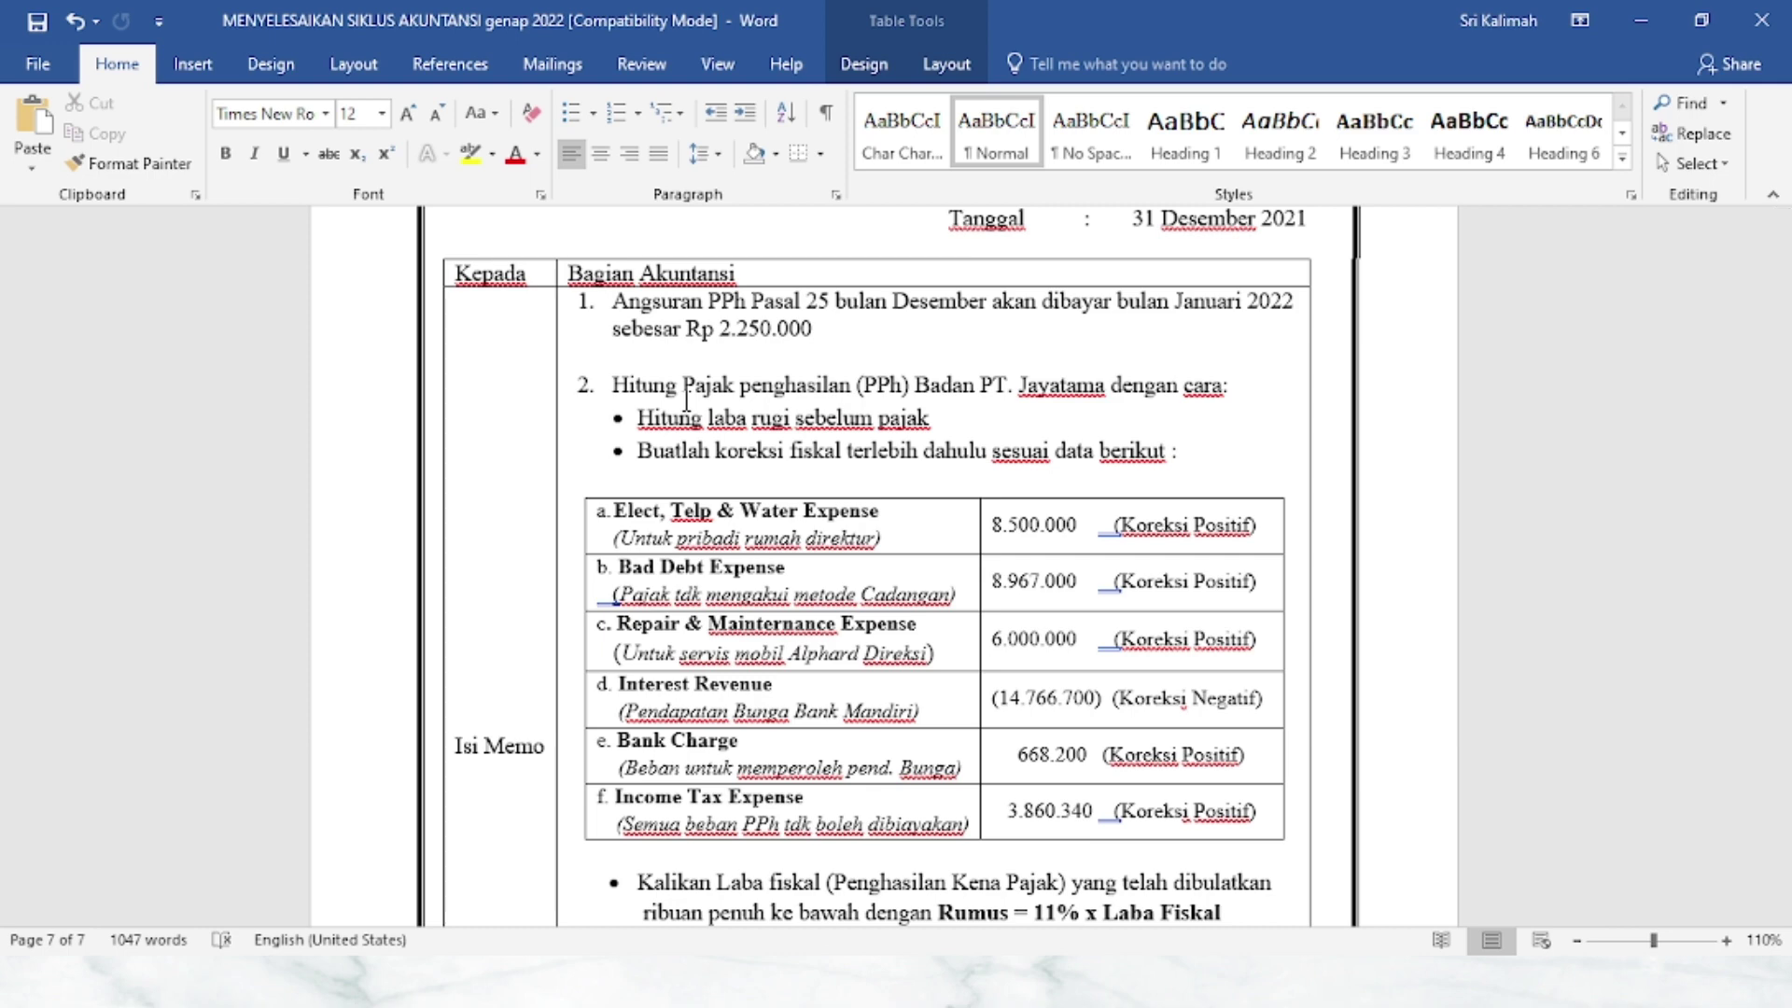
{"action": "scroll", "coordinate": [687, 396], "scroll_direction": "down", "scroll_amount": 1}
{"action": "scroll", "coordinate": [699, 431], "scroll_direction": "up", "scroll_amount": 1}
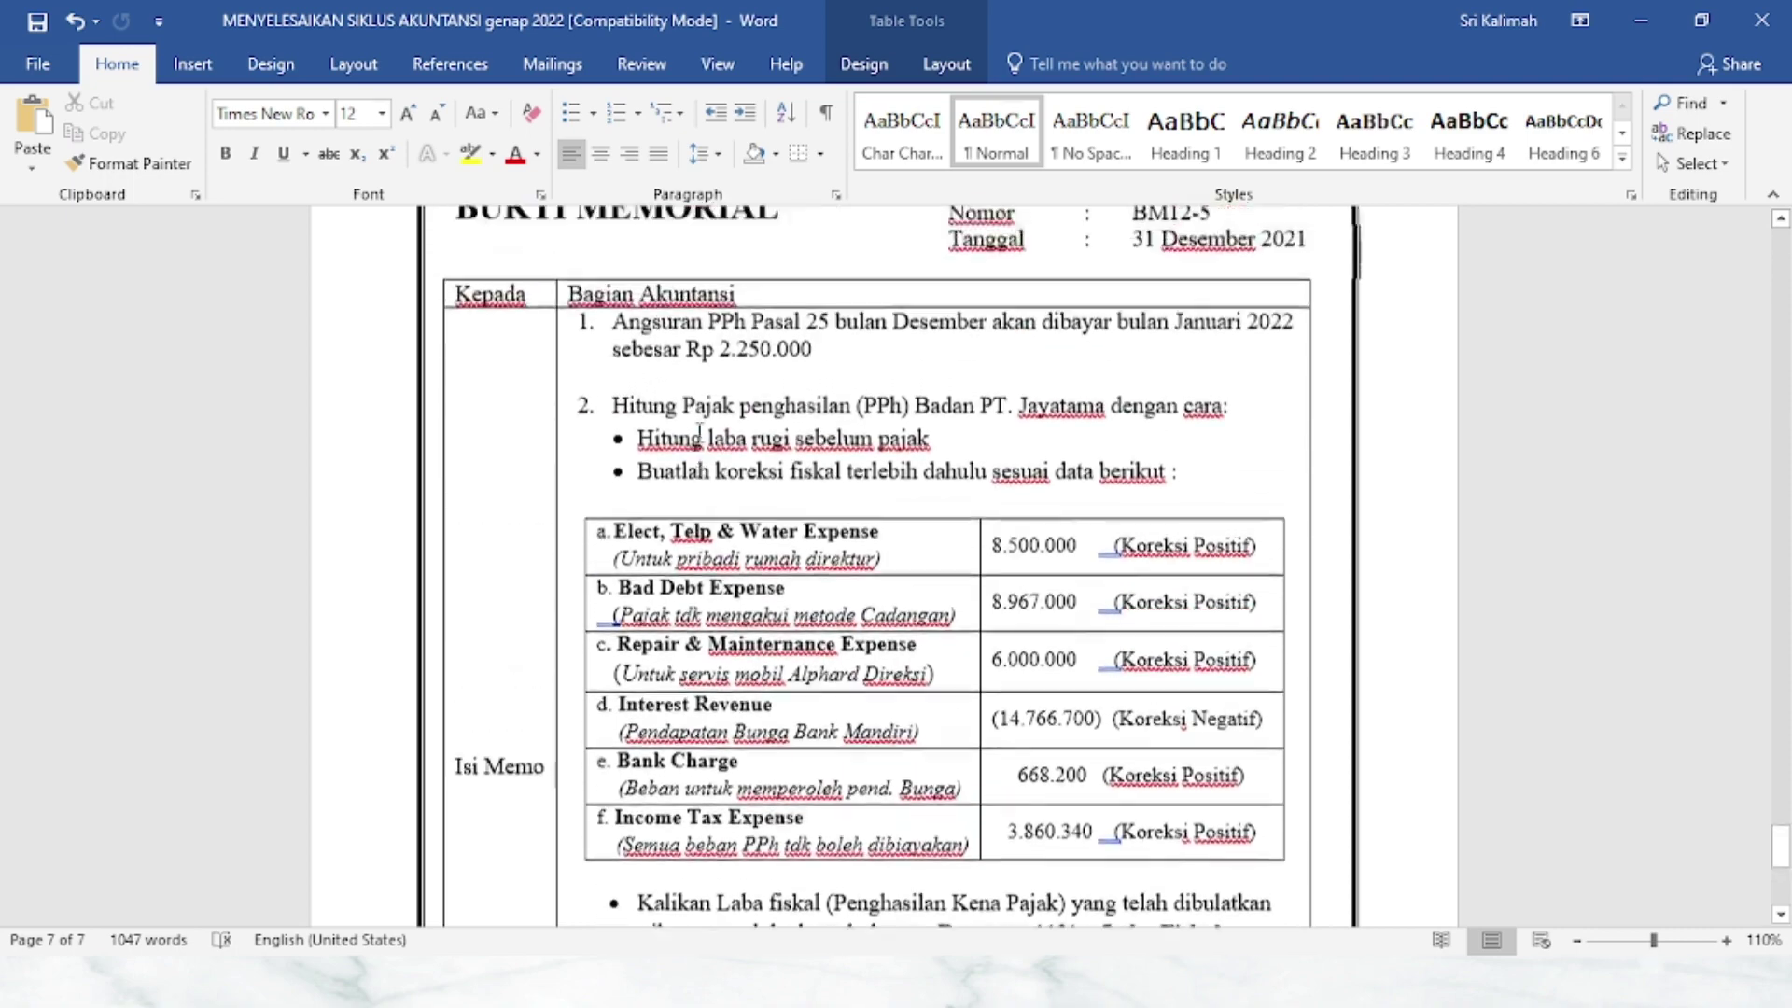
{"action": "scroll", "coordinate": [700, 431], "scroll_direction": "up", "scroll_amount": 1}
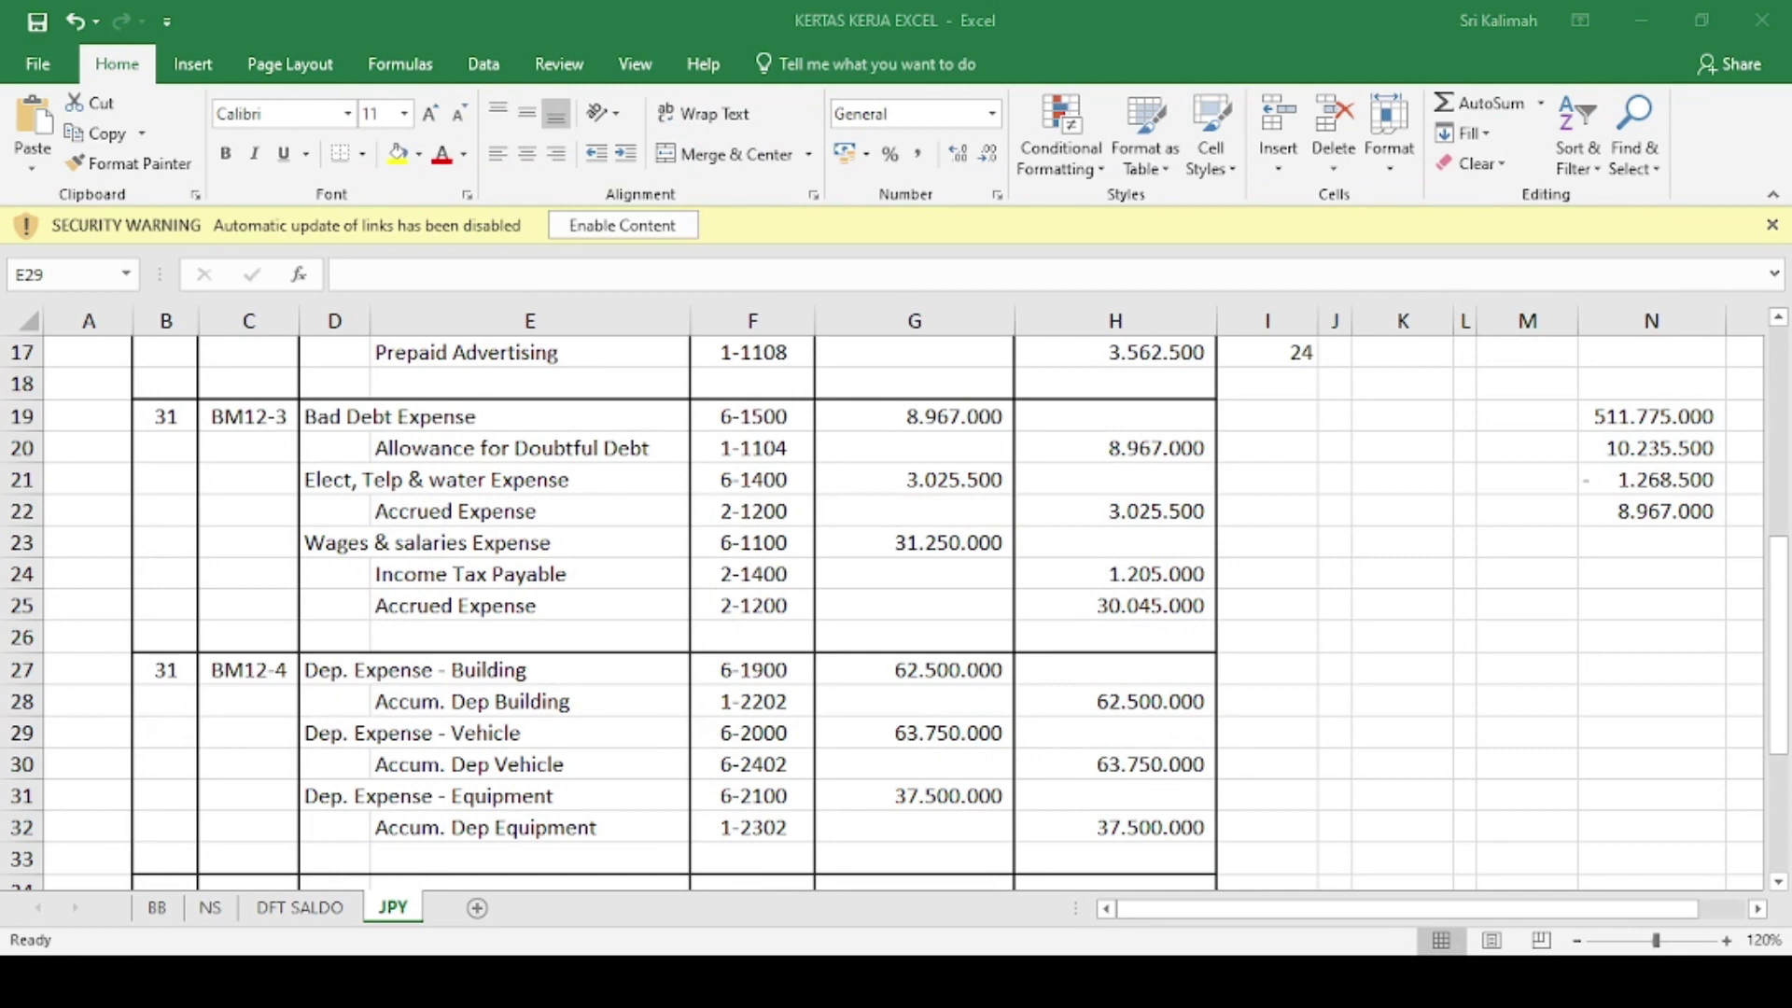
- Switch to the Excel workbook and bring up the empty journal rows below the BM12-4 depreciation entries on the JPY sheet
{"action": "left_click", "coordinate": [635, 702]}
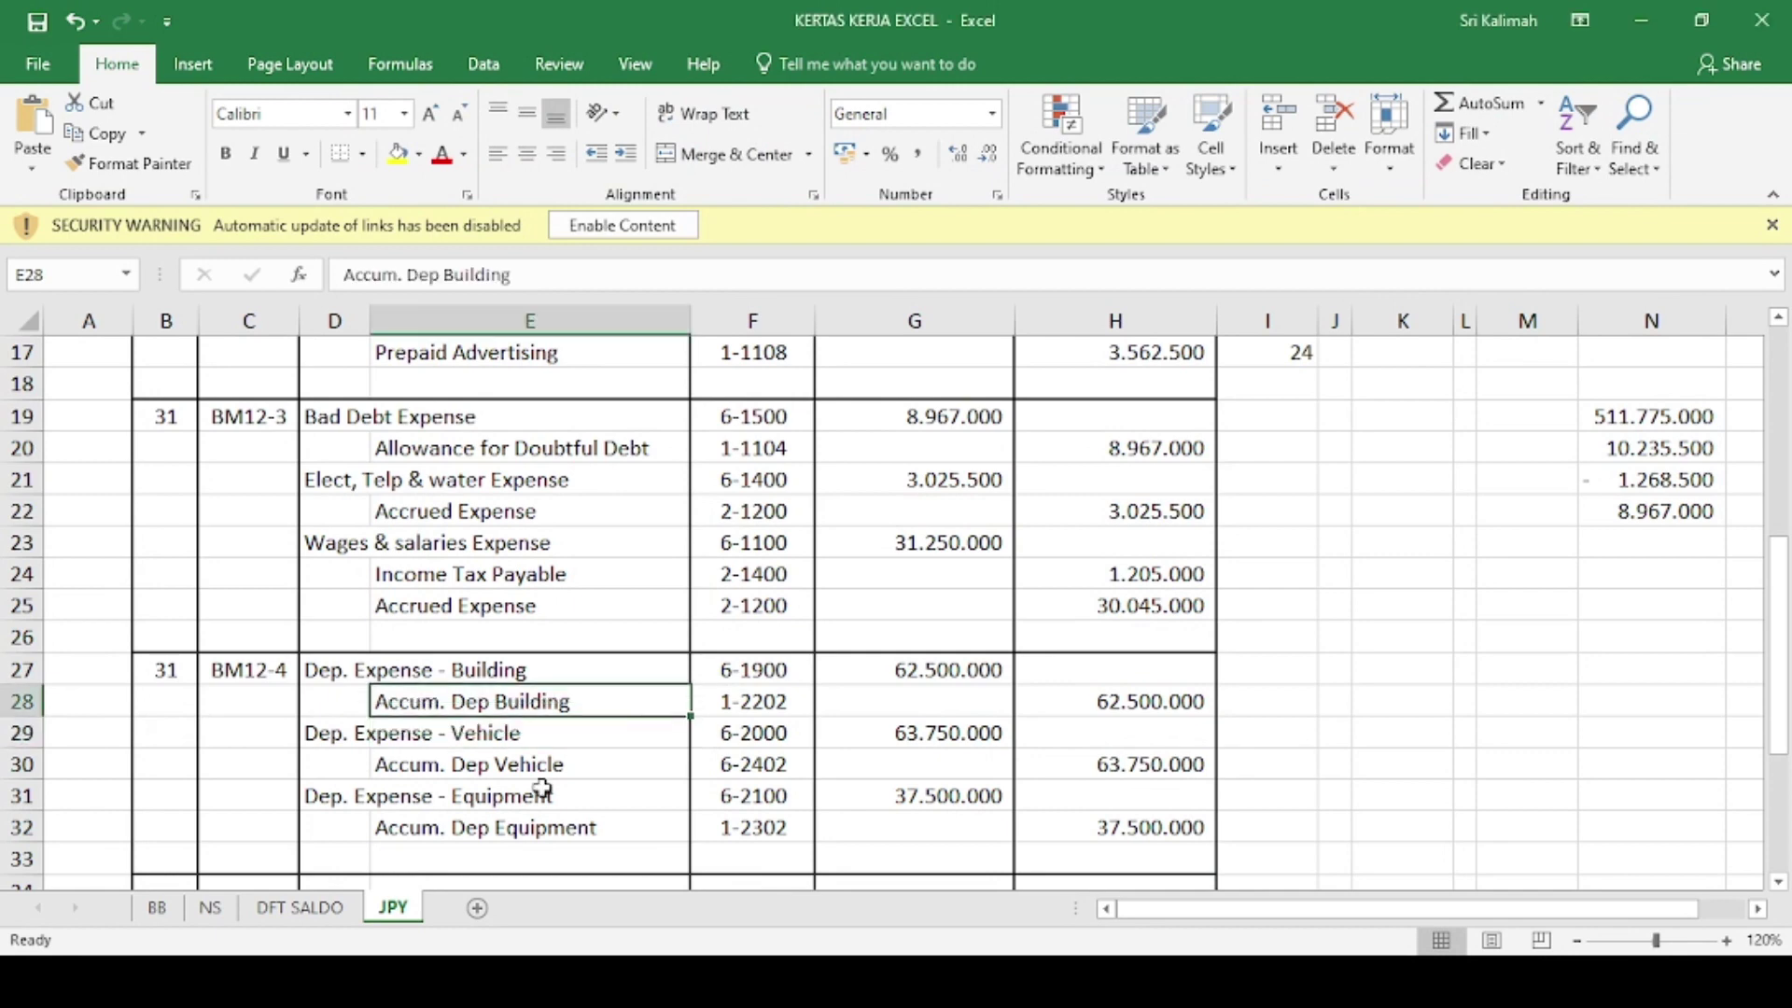
{"action": "scroll", "coordinate": [498, 794], "scroll_direction": "down", "scroll_amount": 2}
{"action": "scroll", "coordinate": [498, 795], "scroll_direction": "down", "scroll_amount": 2}
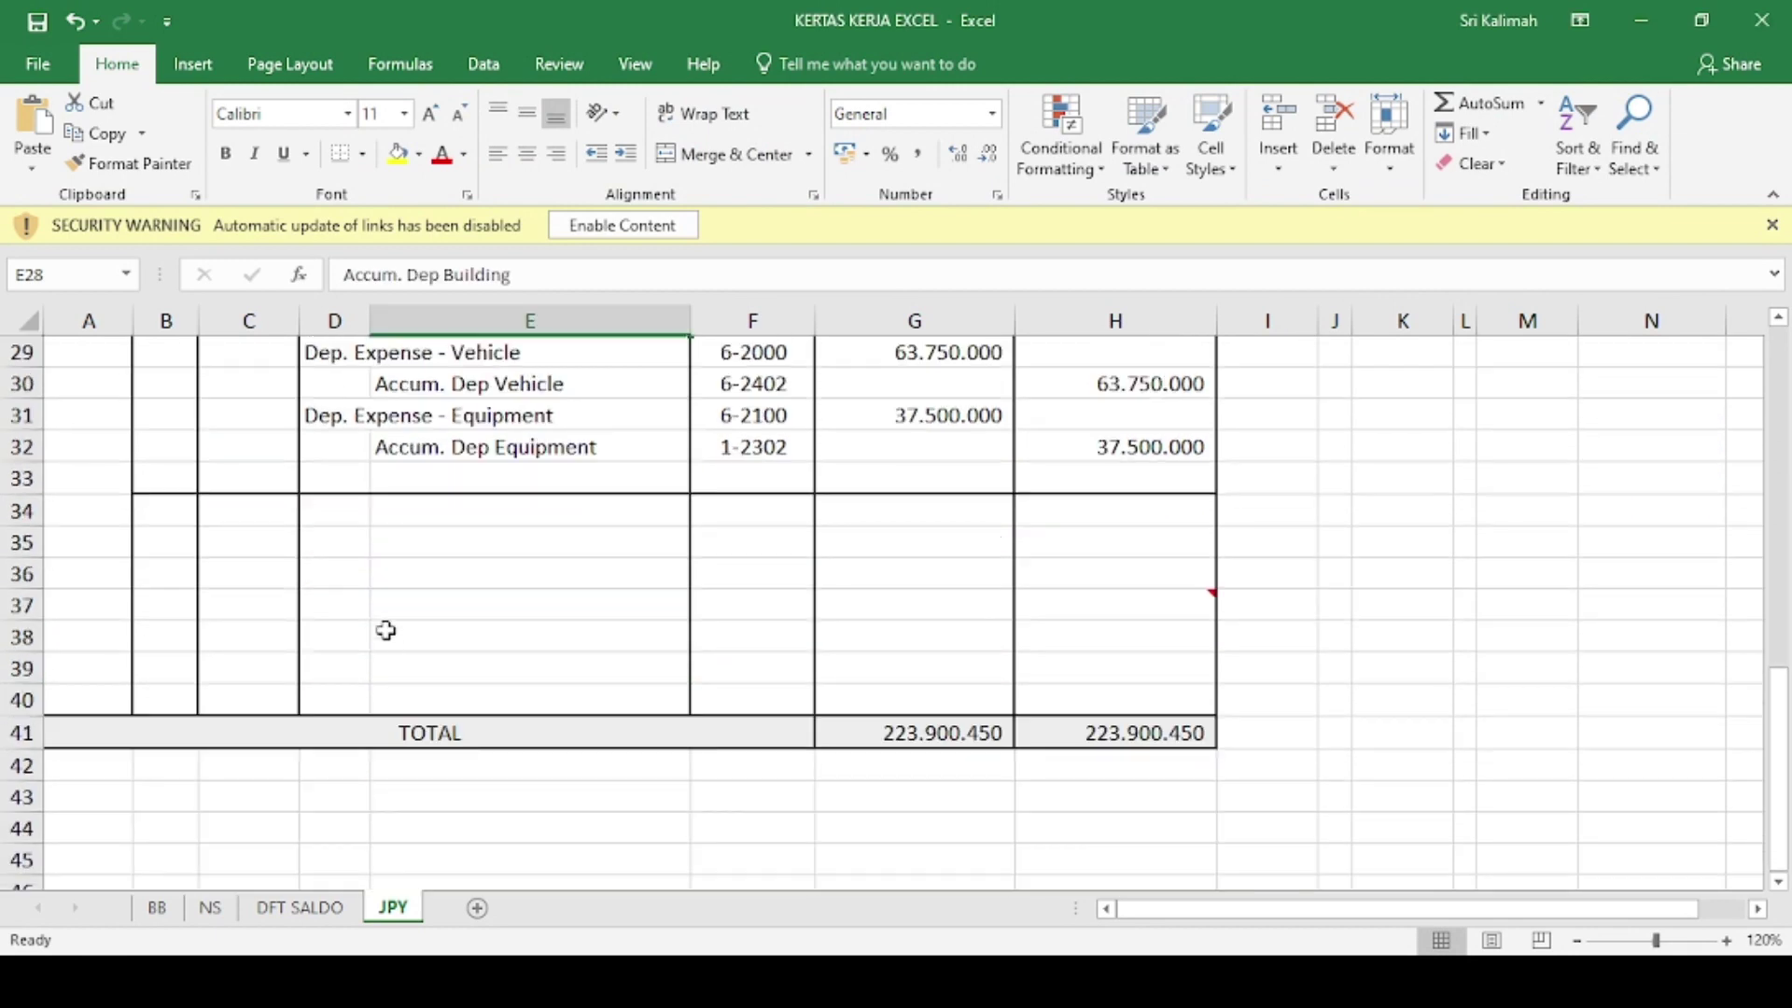
- Start a new adjustment entry in row 34 with day 31 and document number BM12-5
{"action": "left_click", "coordinate": [277, 520]}
{"action": "left_click", "coordinate": [154, 513]}
{"action": "type", "text": "31"}
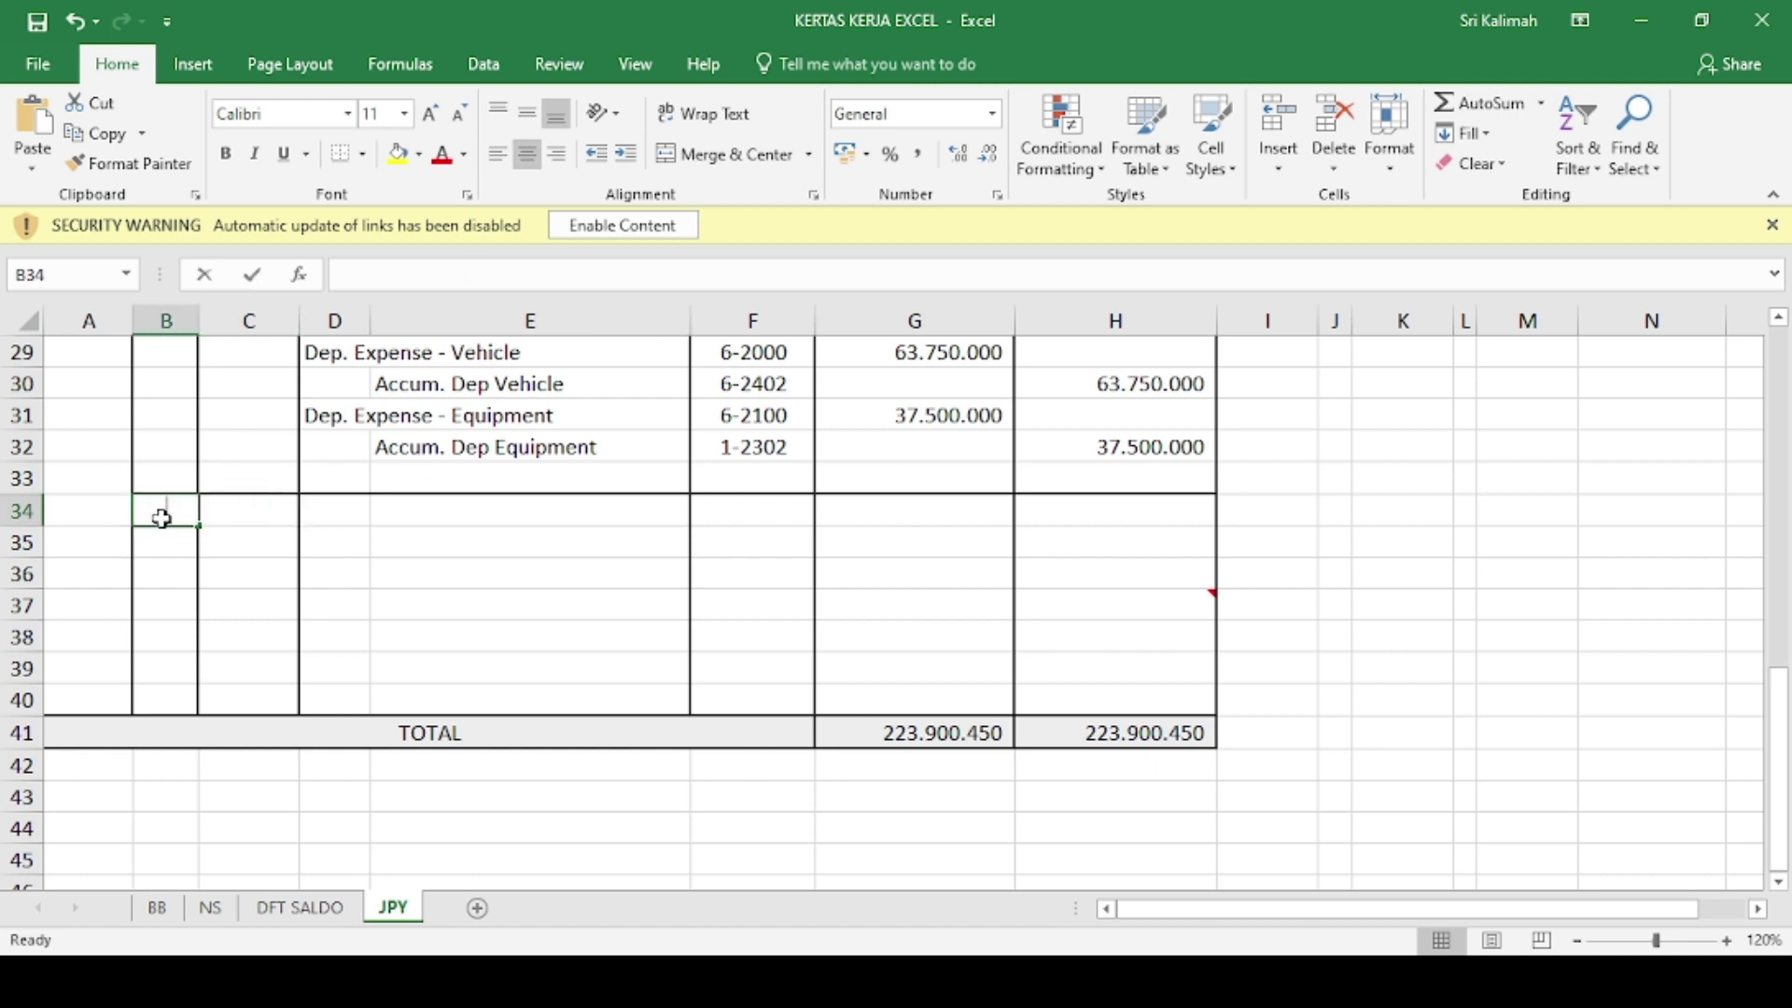
{"action": "key", "text": "Tab"}
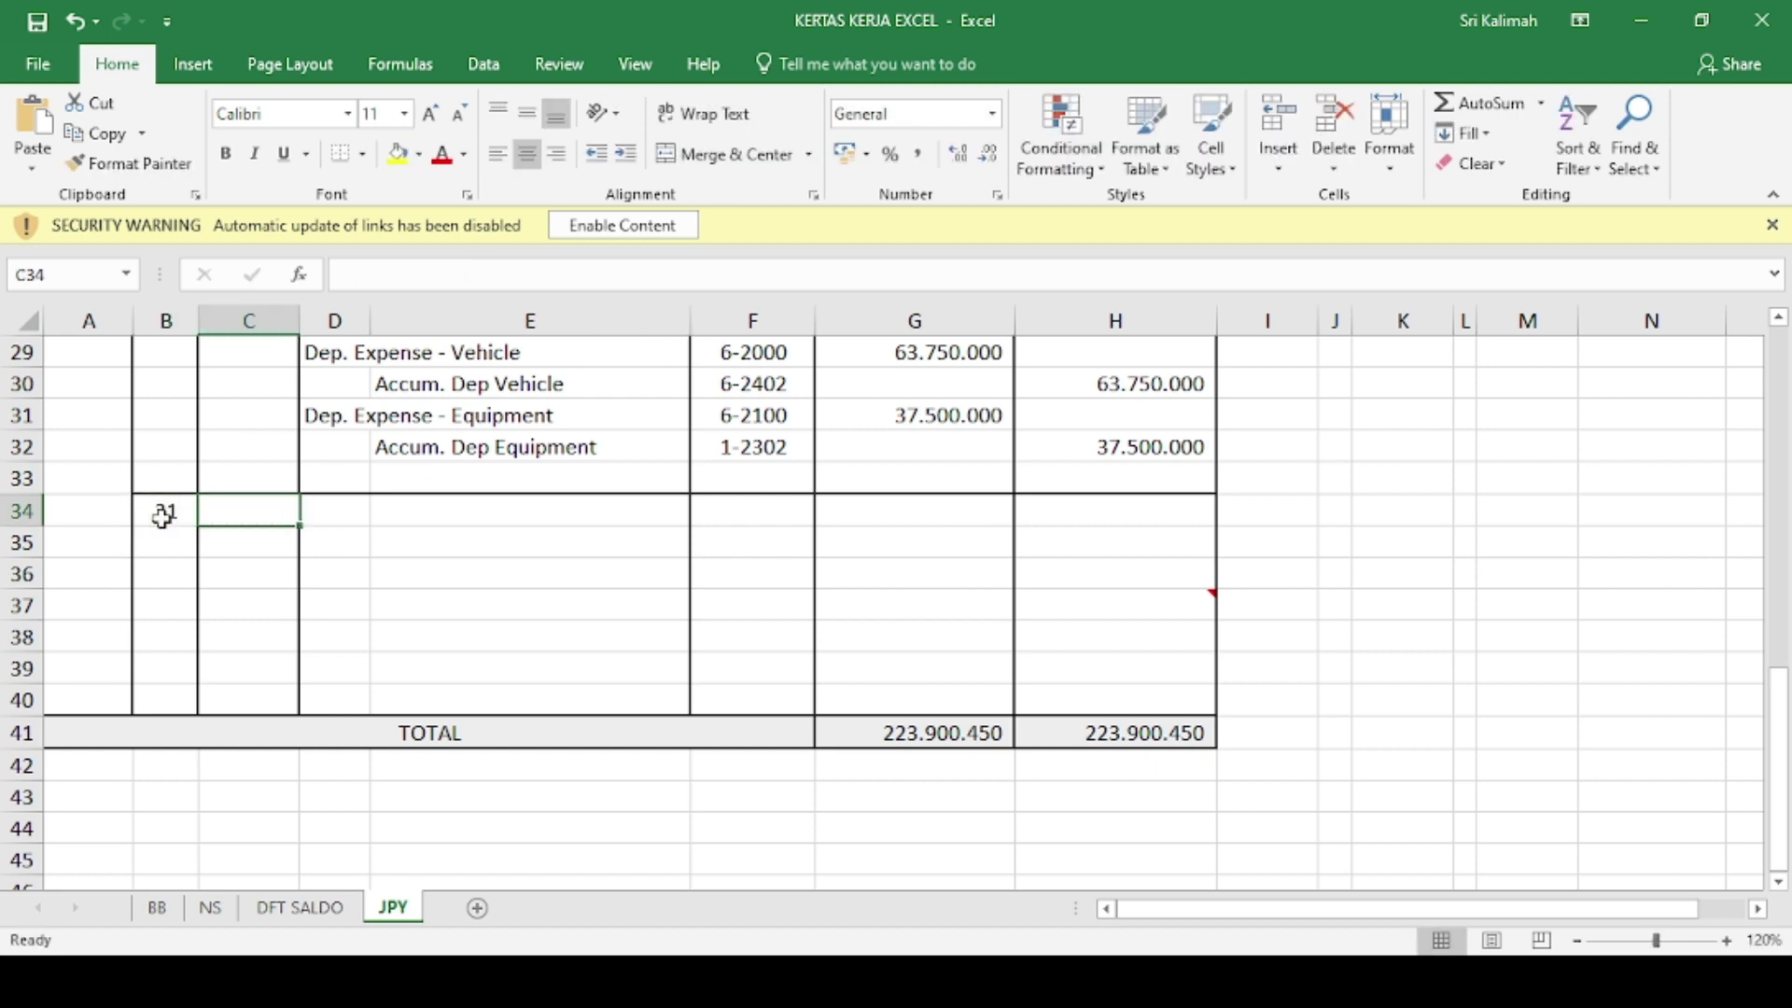
{"action": "type", "text": "b"}
{"action": "key", "text": "BackSpace"}
{"action": "type", "text": "B"}
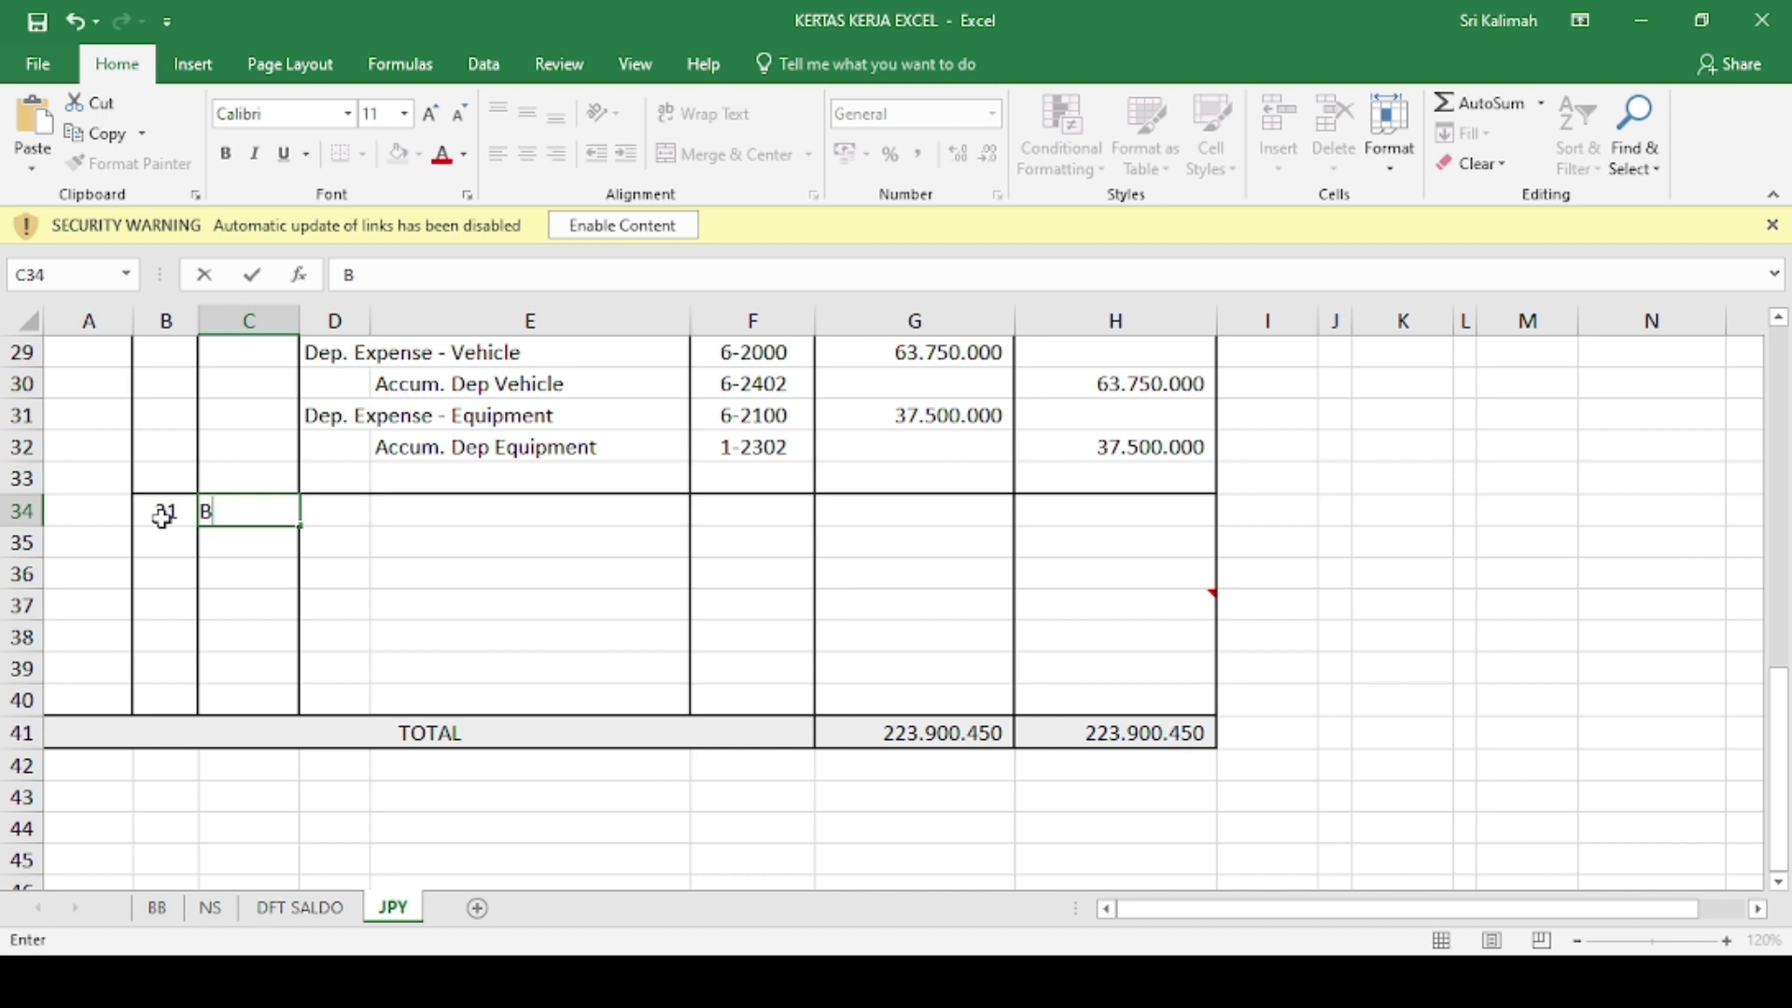
{"action": "type", "text": "M12-5"}
{"action": "key", "text": "Tab"}
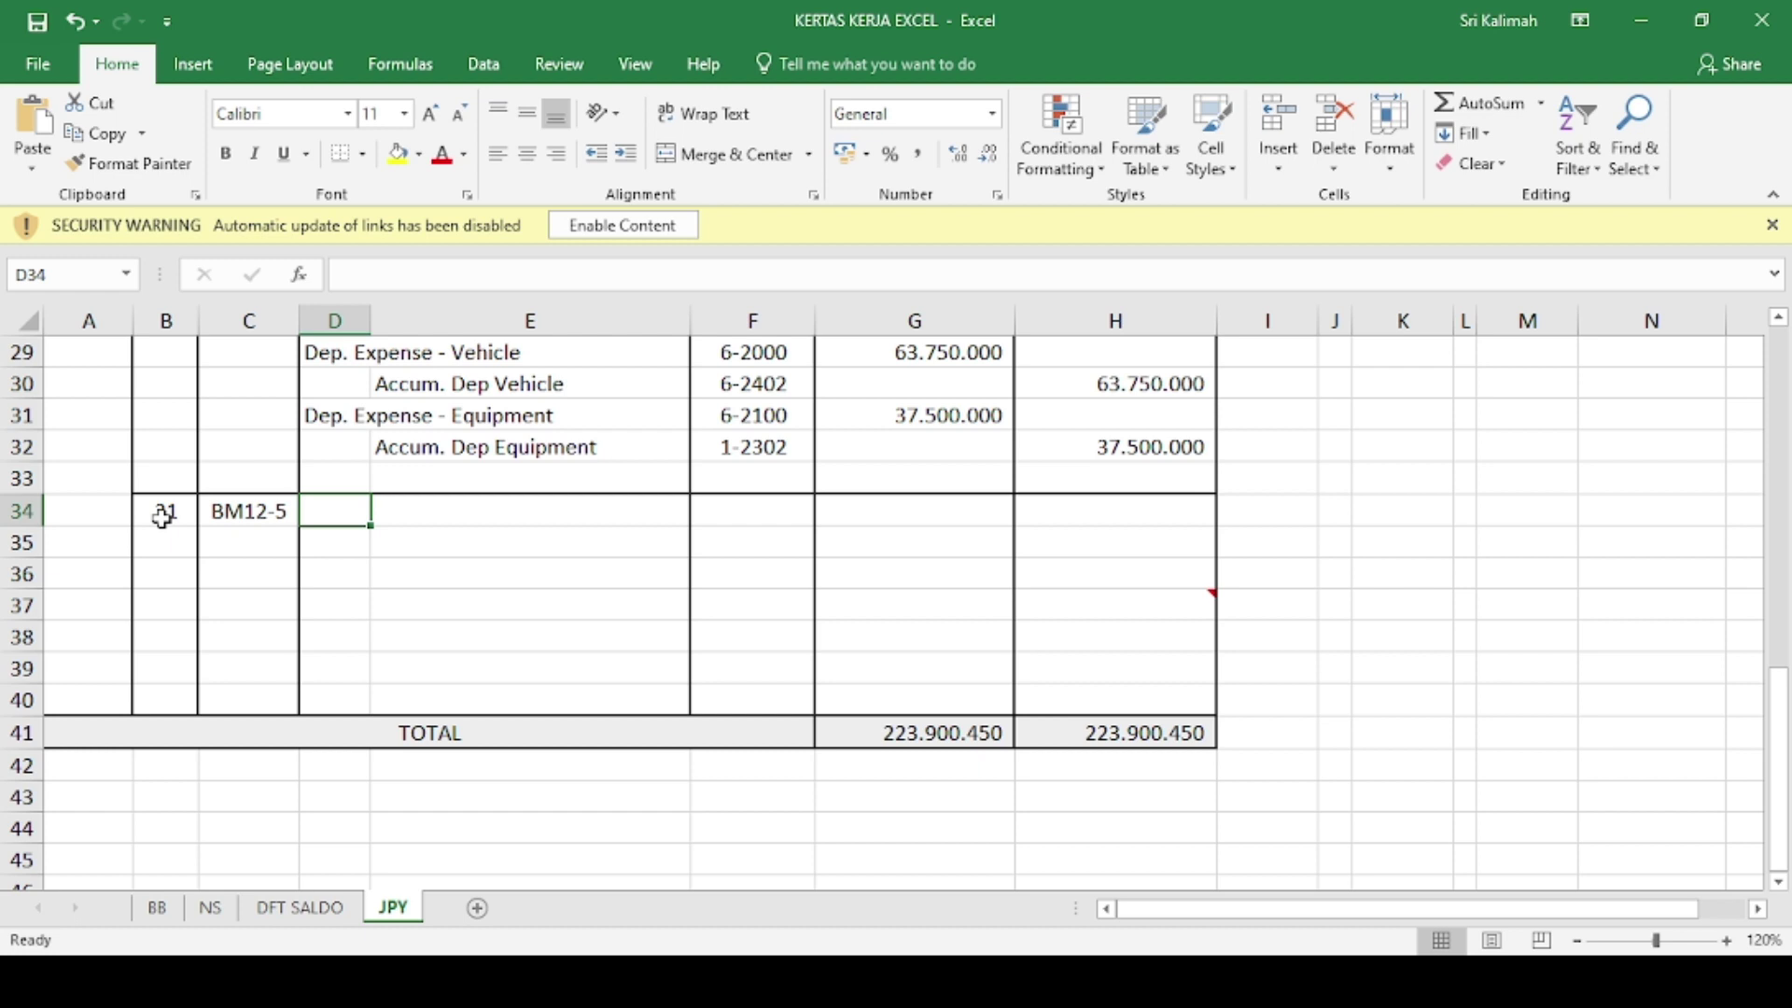
- Enter the descriptions Prepaid Income Tax in D34 and, indented below it in E35, Income Tax Payable
{"action": "type", "text": "Pre"}
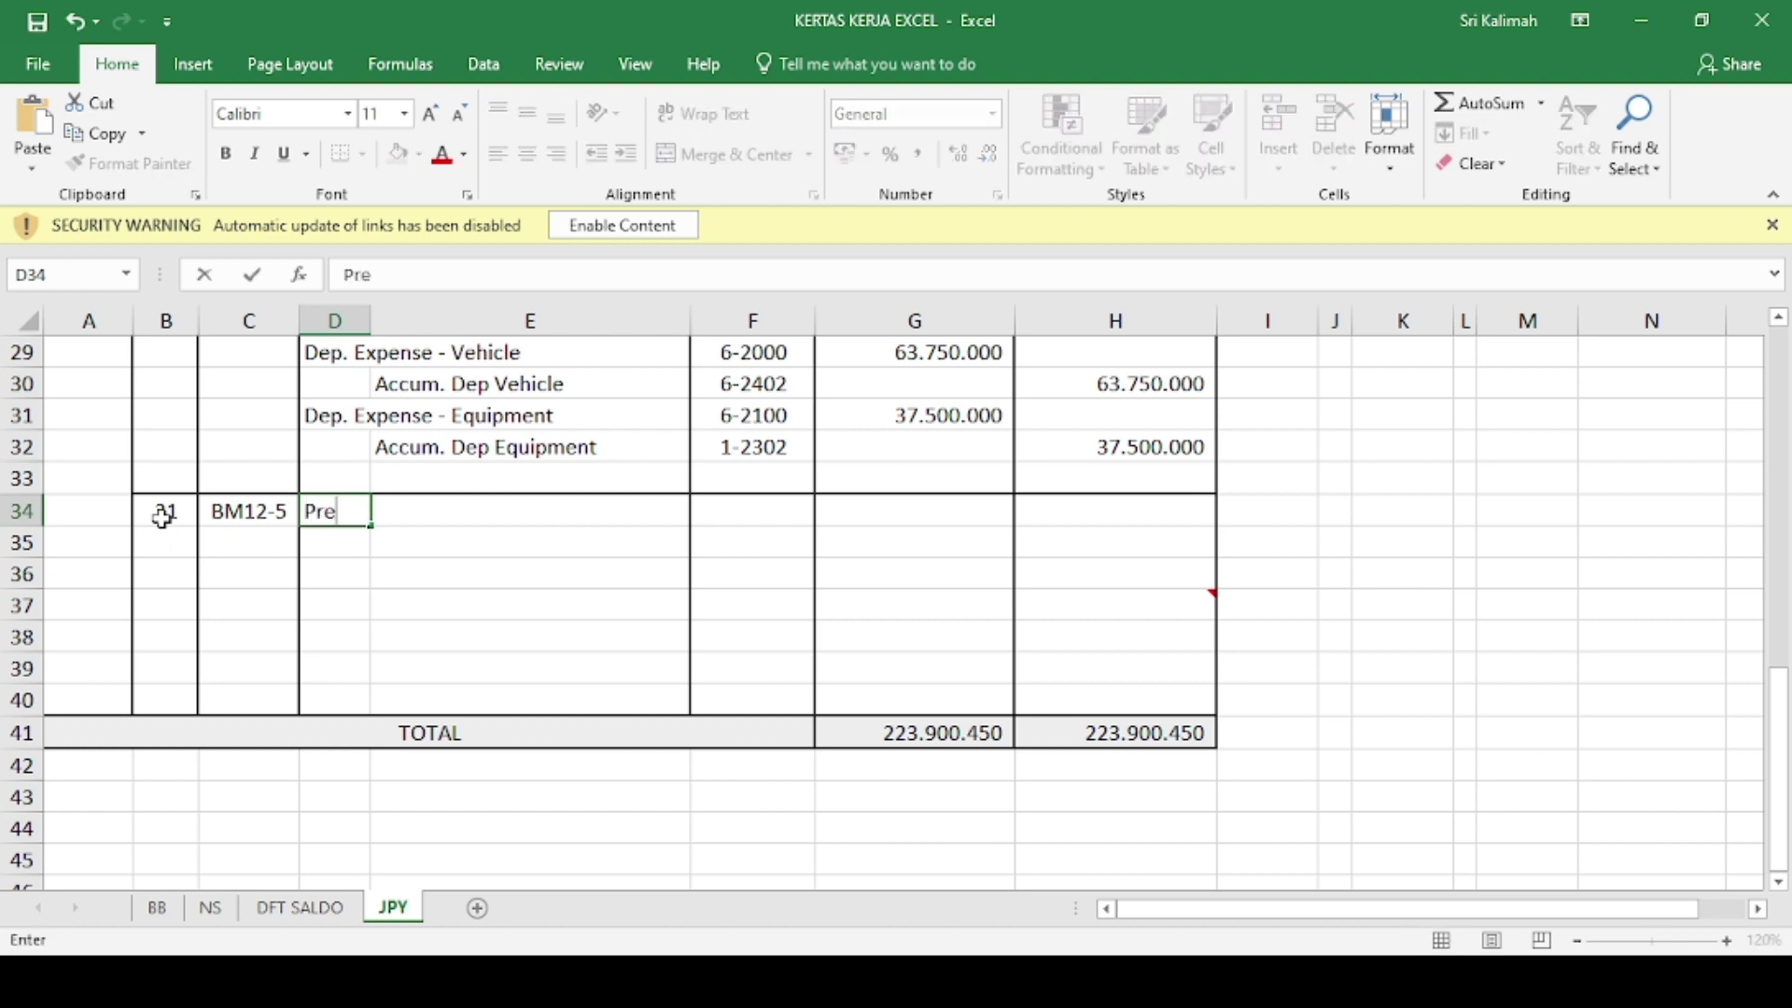
{"action": "type", "text": "paid Inc"}
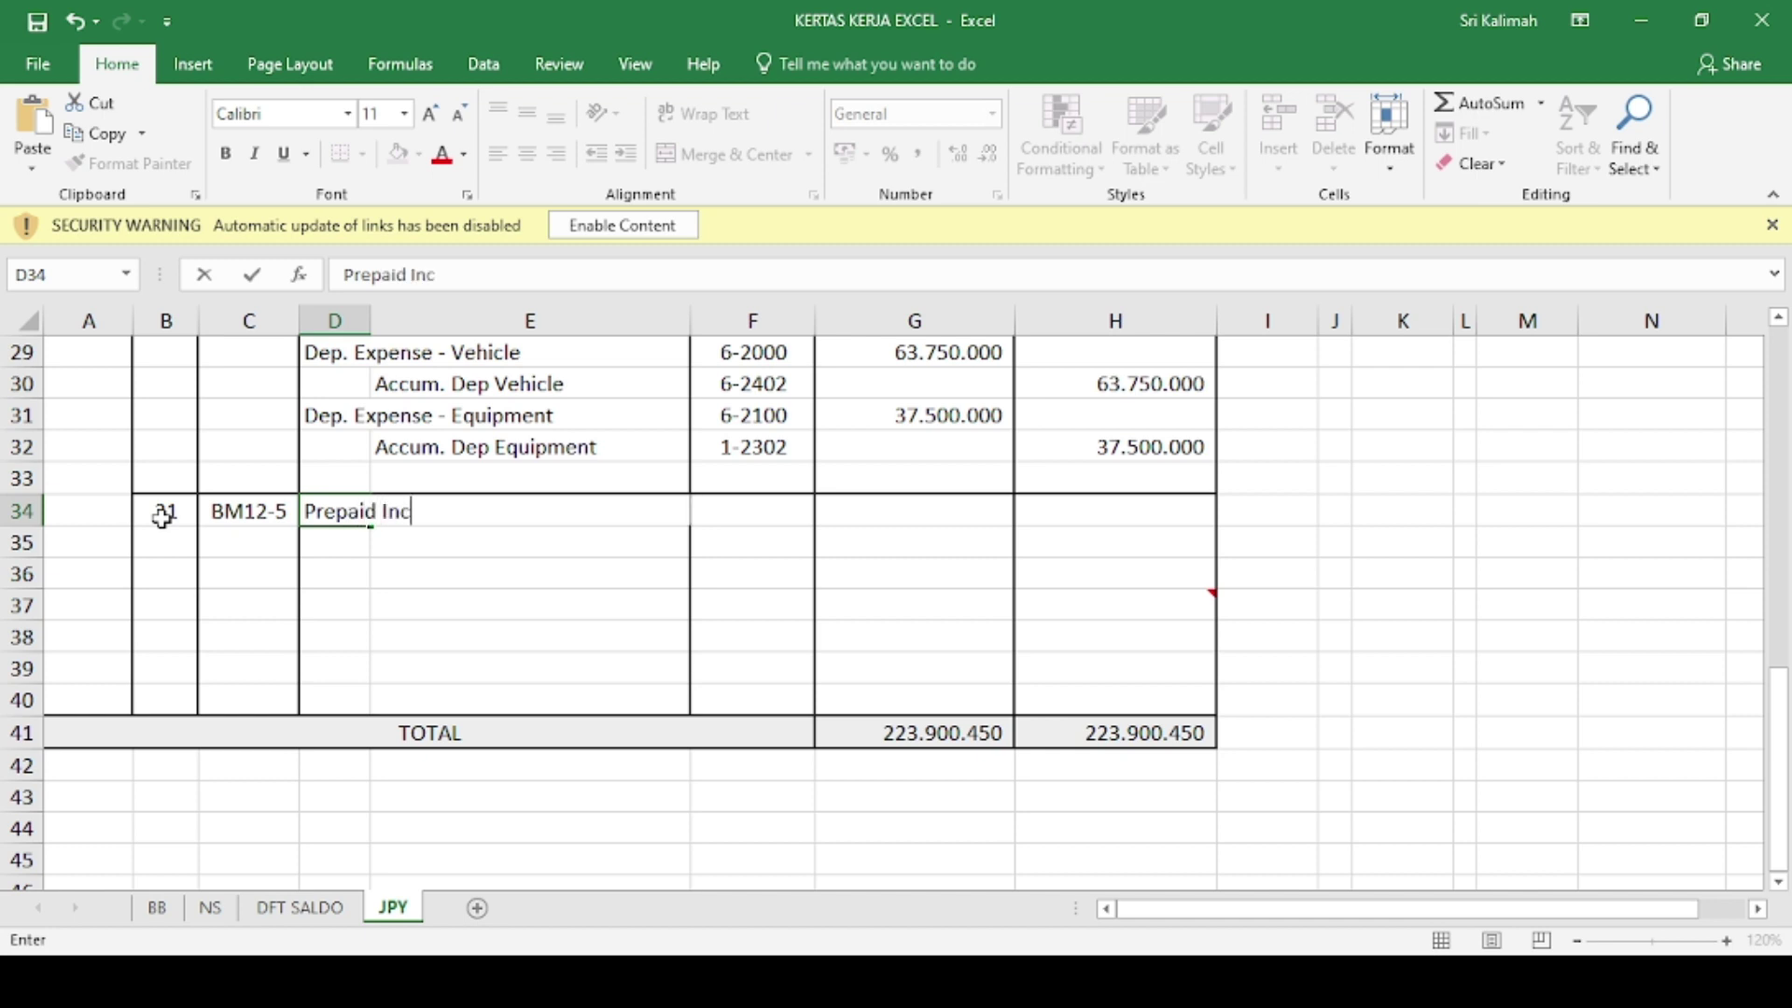
{"action": "type", "text": "ome Tax"}
{"action": "key", "text": "Return"}
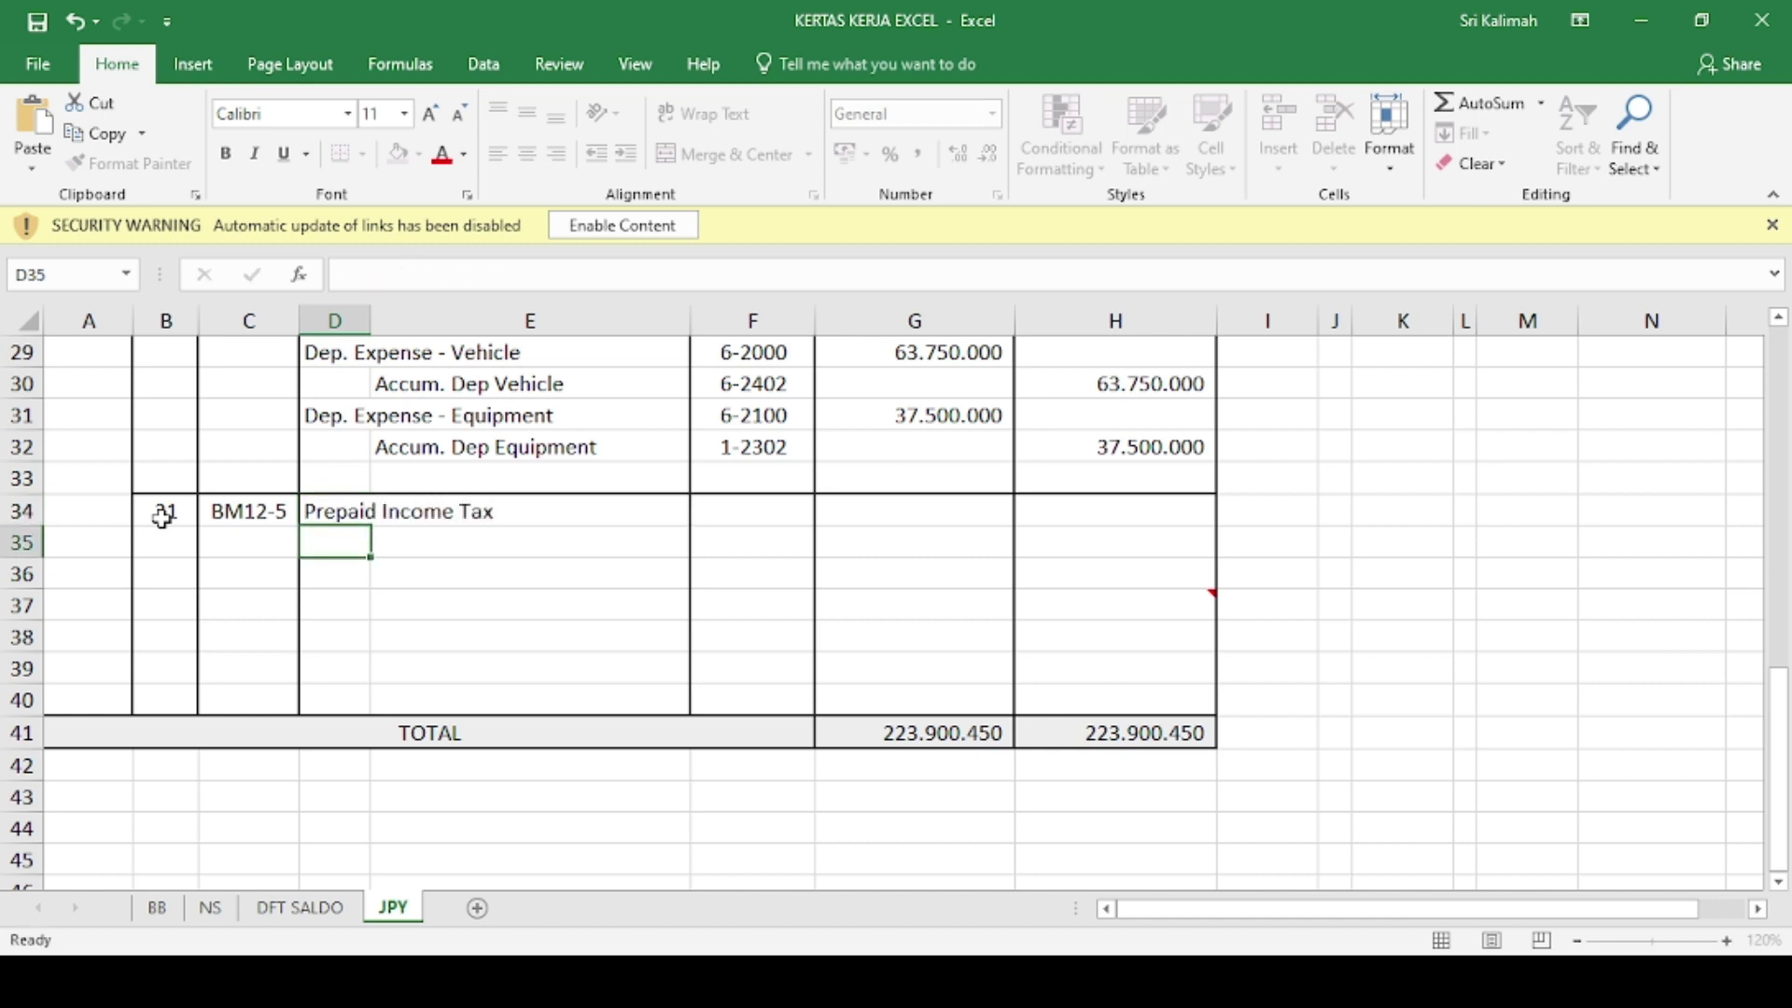
{"action": "key", "text": "Right"}
{"action": "type", "text": "Income E"}
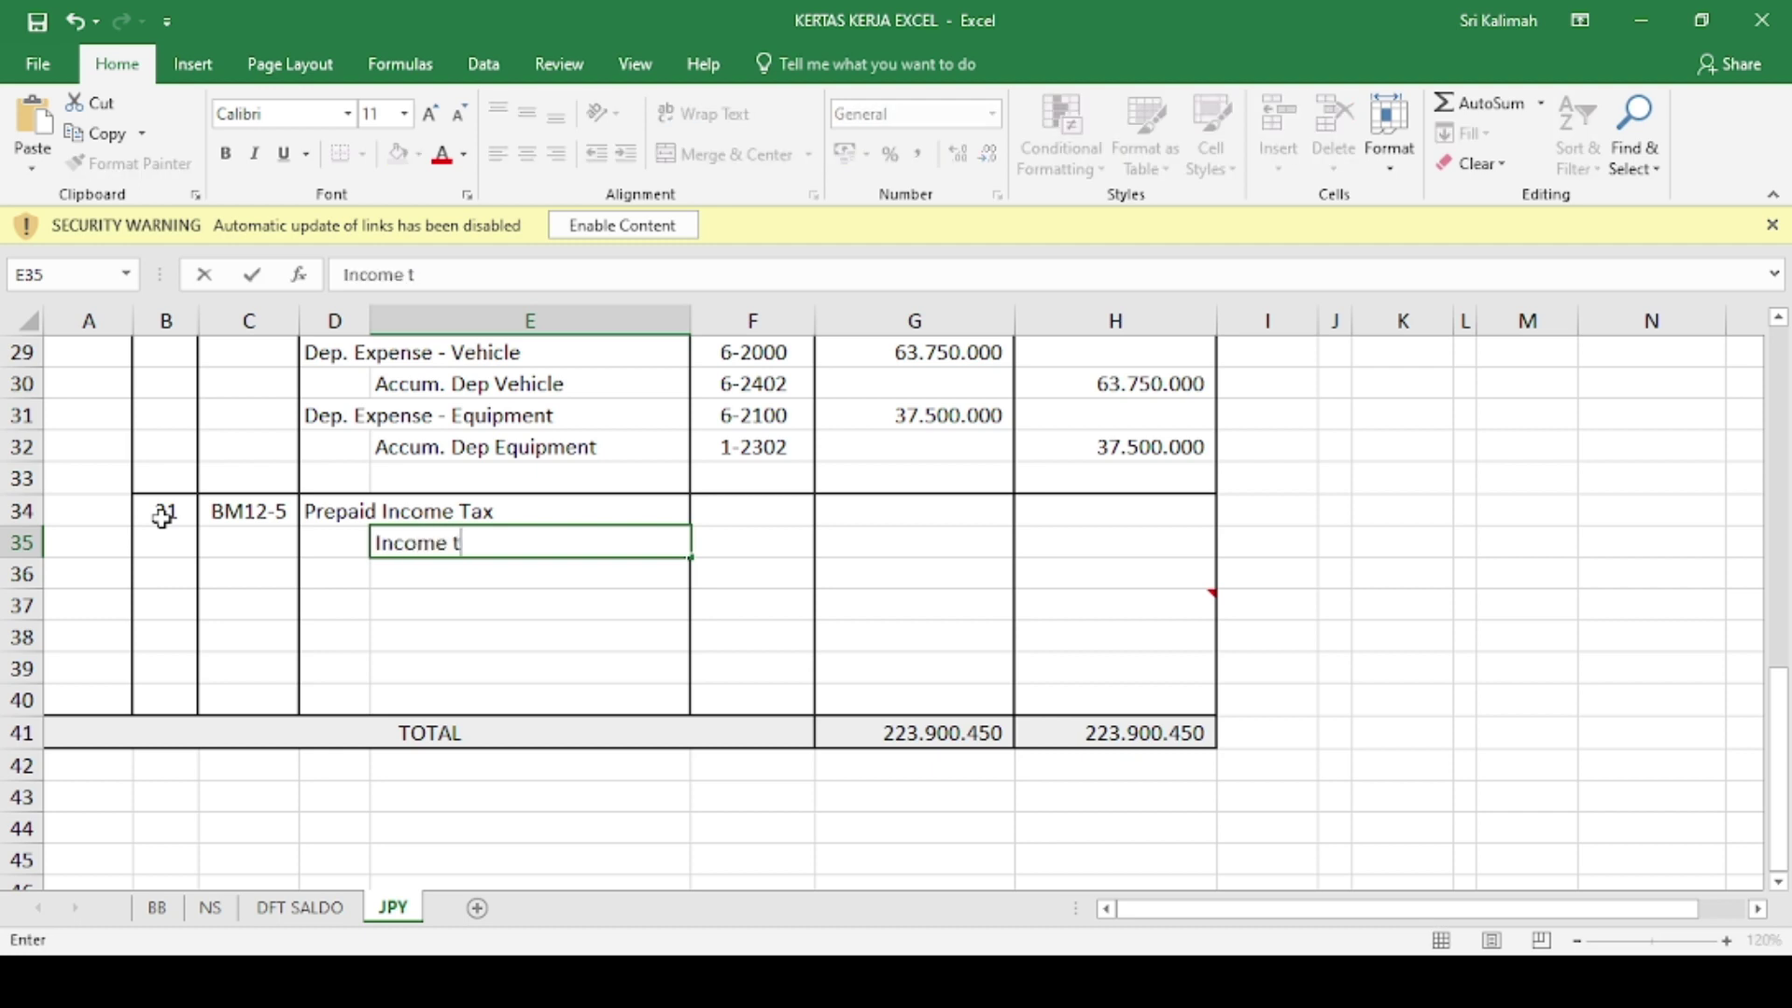
{"action": "type", "text": "a"}
{"action": "key", "text": "BackSpace"}
{"action": "key", "text": "BackSpace"}
{"action": "type", "text": "Tax Payable"}
{"action": "key", "text": "Return"}
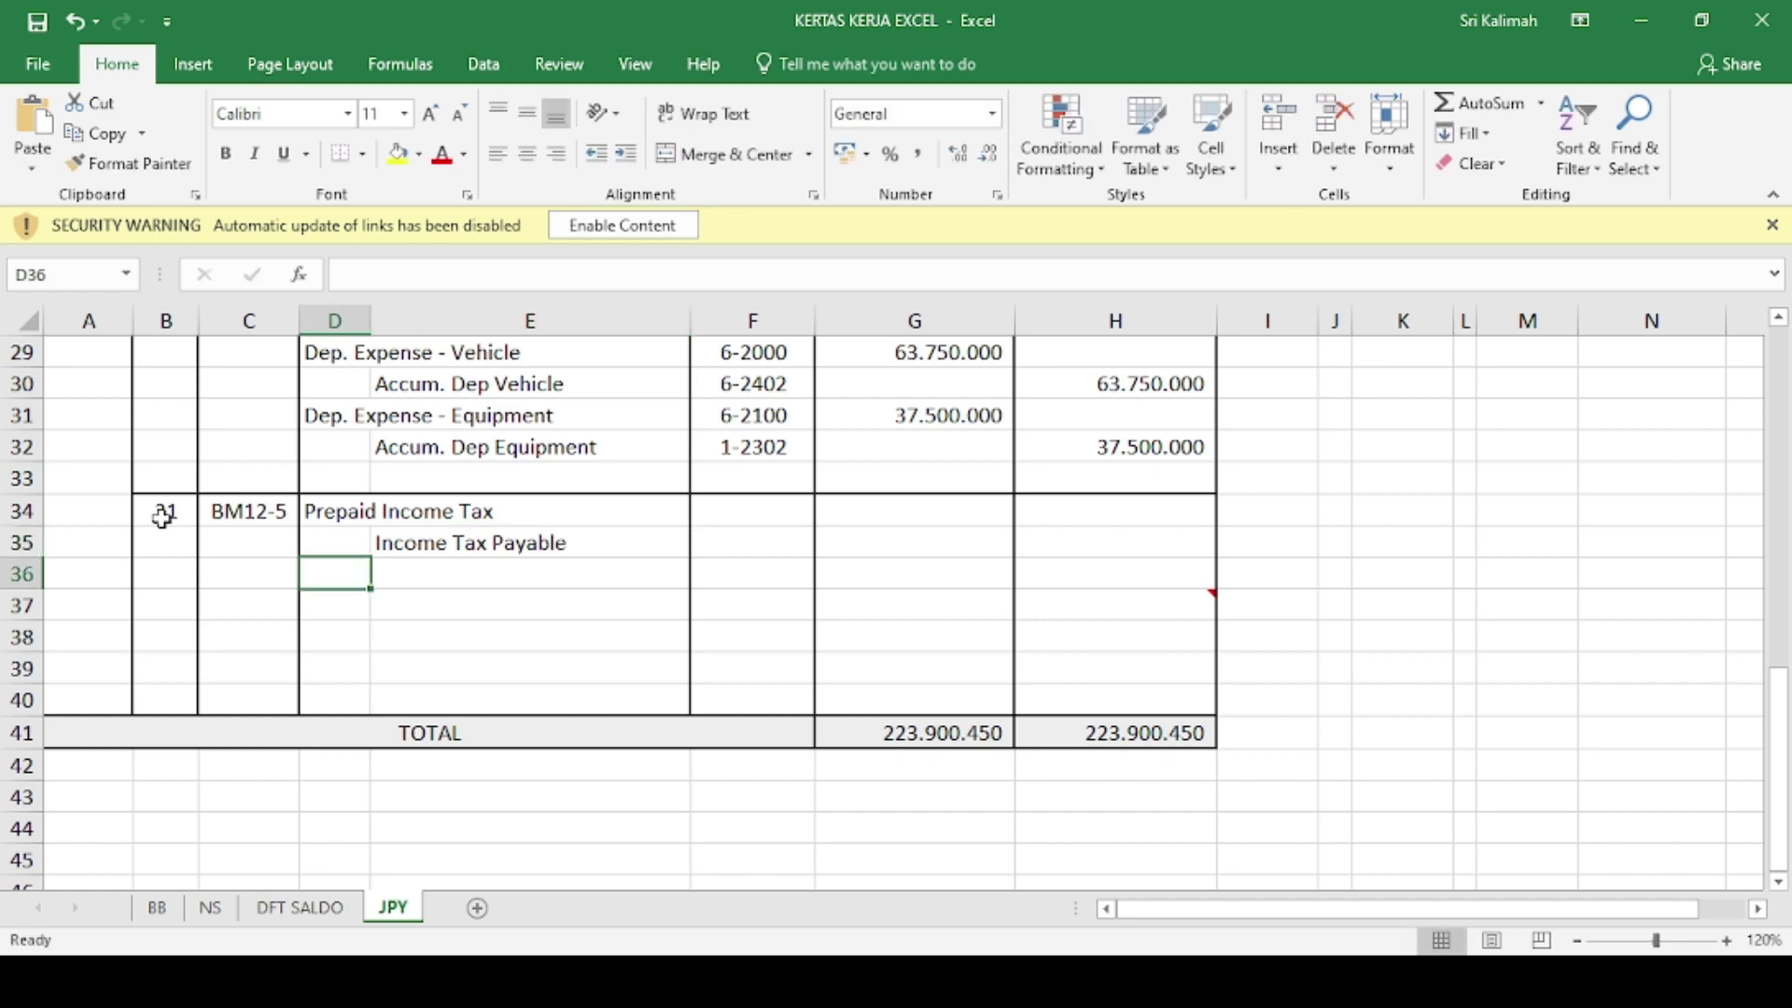
- Fill in the reference codes 1-111 for Prepaid Income Tax and 2-1400 for Income Tax Payable
{"action": "key", "text": "Right"}
{"action": "key", "text": "Right"}
{"action": "key", "text": "Up"}
{"action": "key", "text": "Up"}
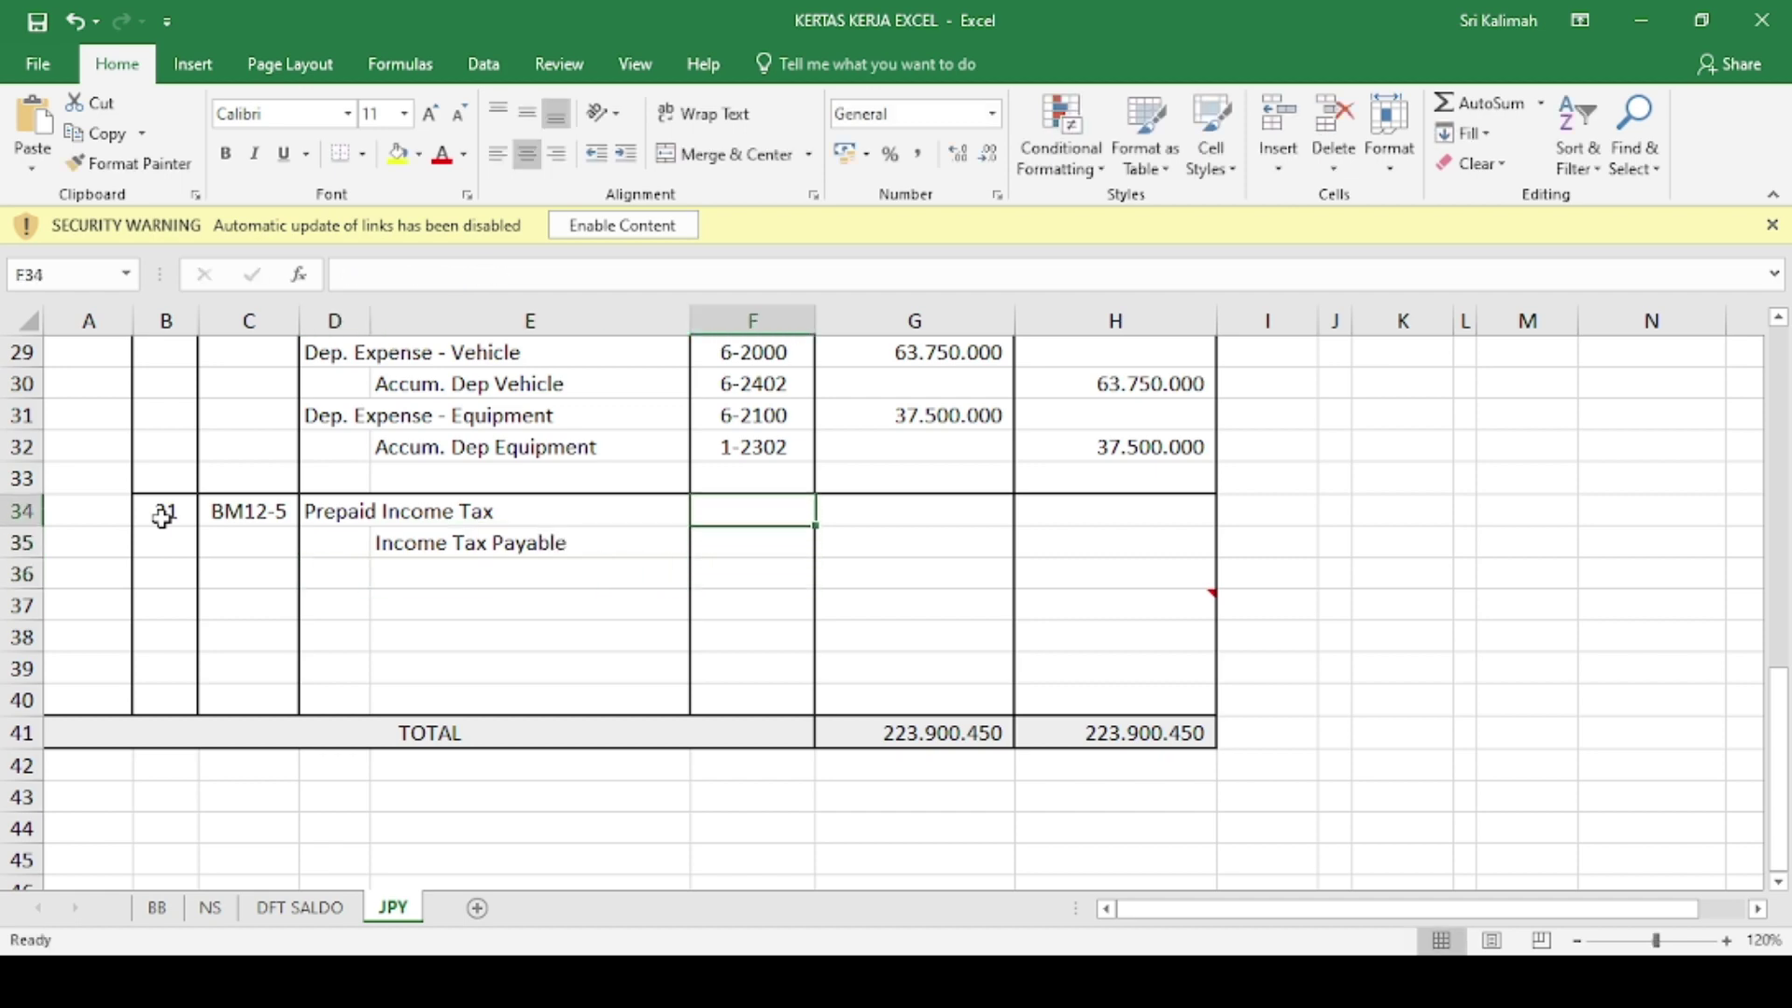
{"action": "type", "text": "'1-111"}
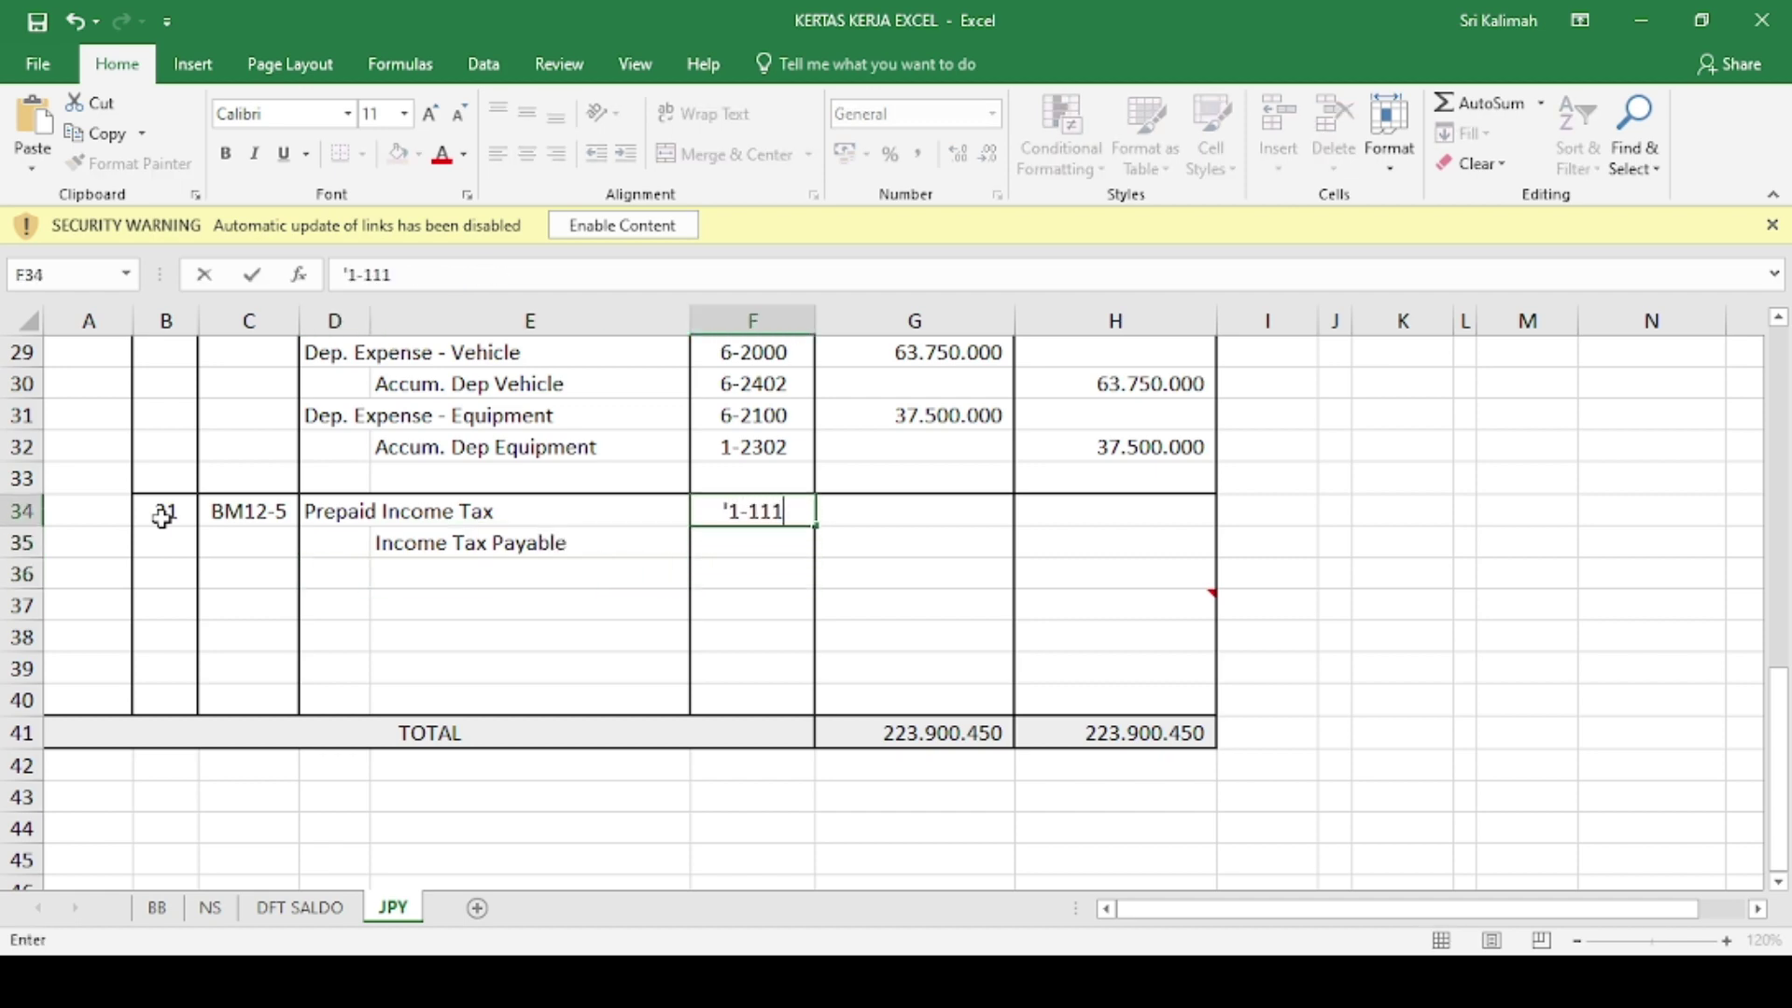
{"action": "key", "text": "Return"}
{"action": "type", "text": "'"}
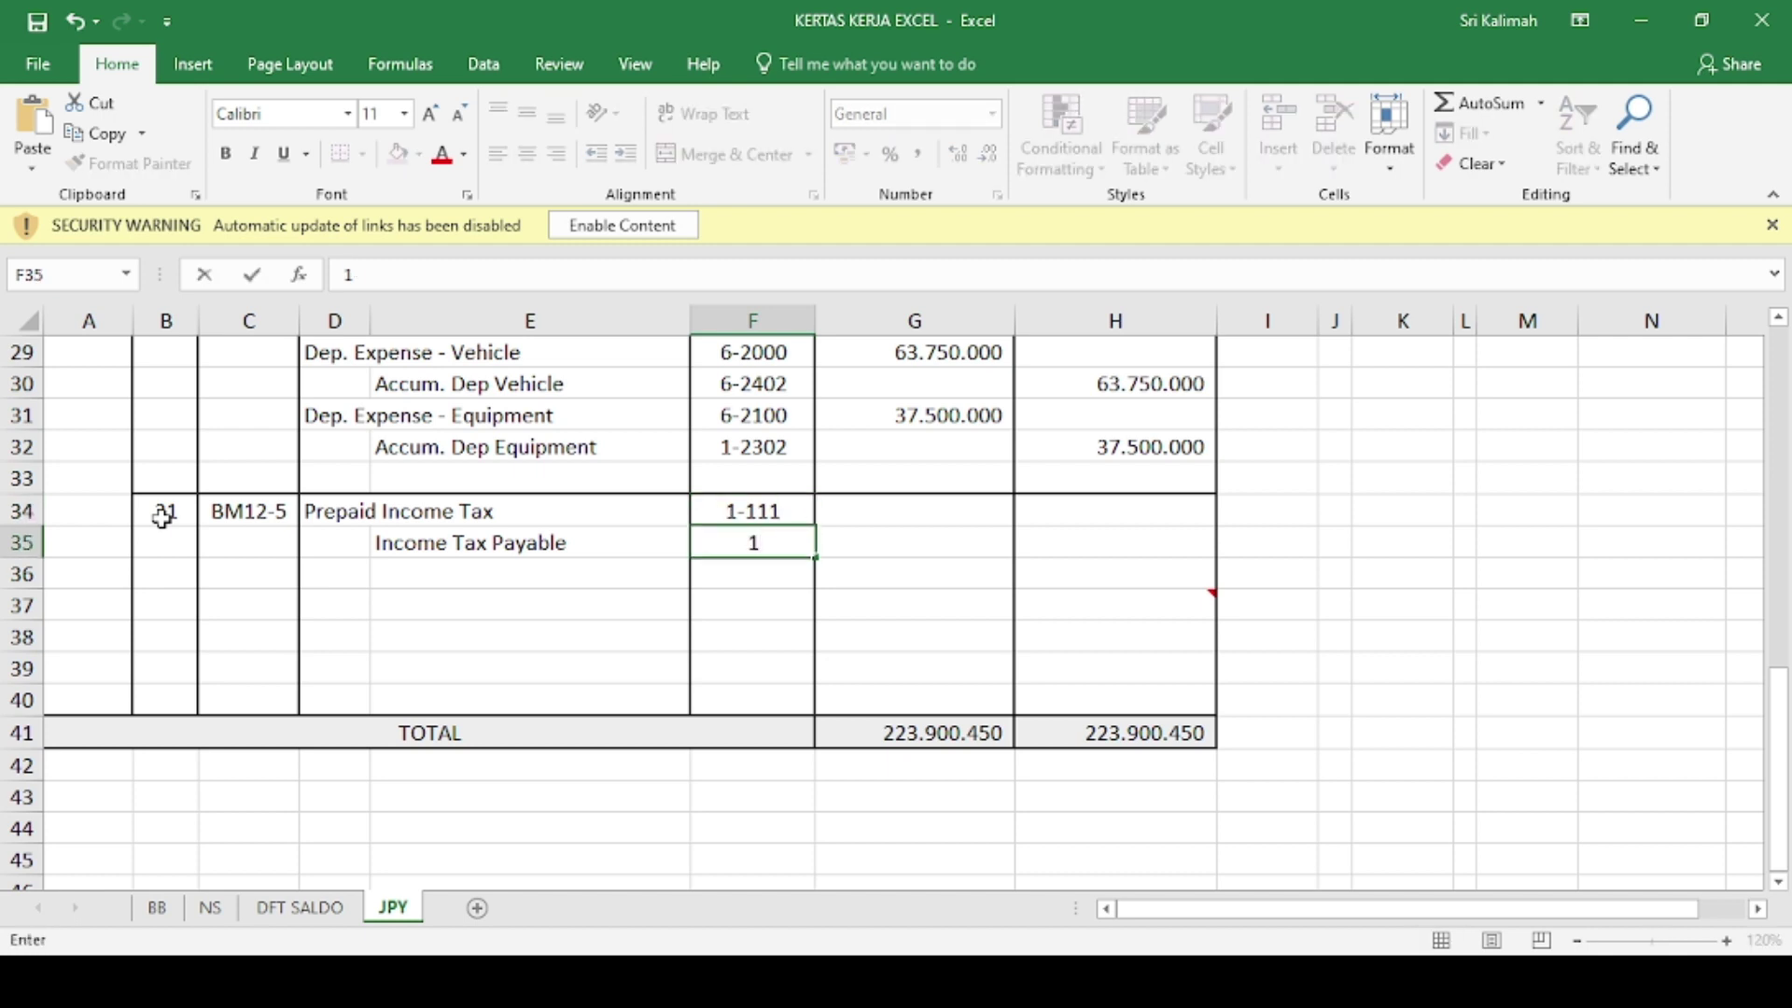
{"action": "key", "text": "BackSpace"}
{"action": "type", "text": "'2-1400"}
- Enter a 2250000 debit for Prepaid Income Tax and link the Income Tax Payable credit to it with =G34
{"action": "key", "text": "Up"}
{"action": "key", "text": "Right"}
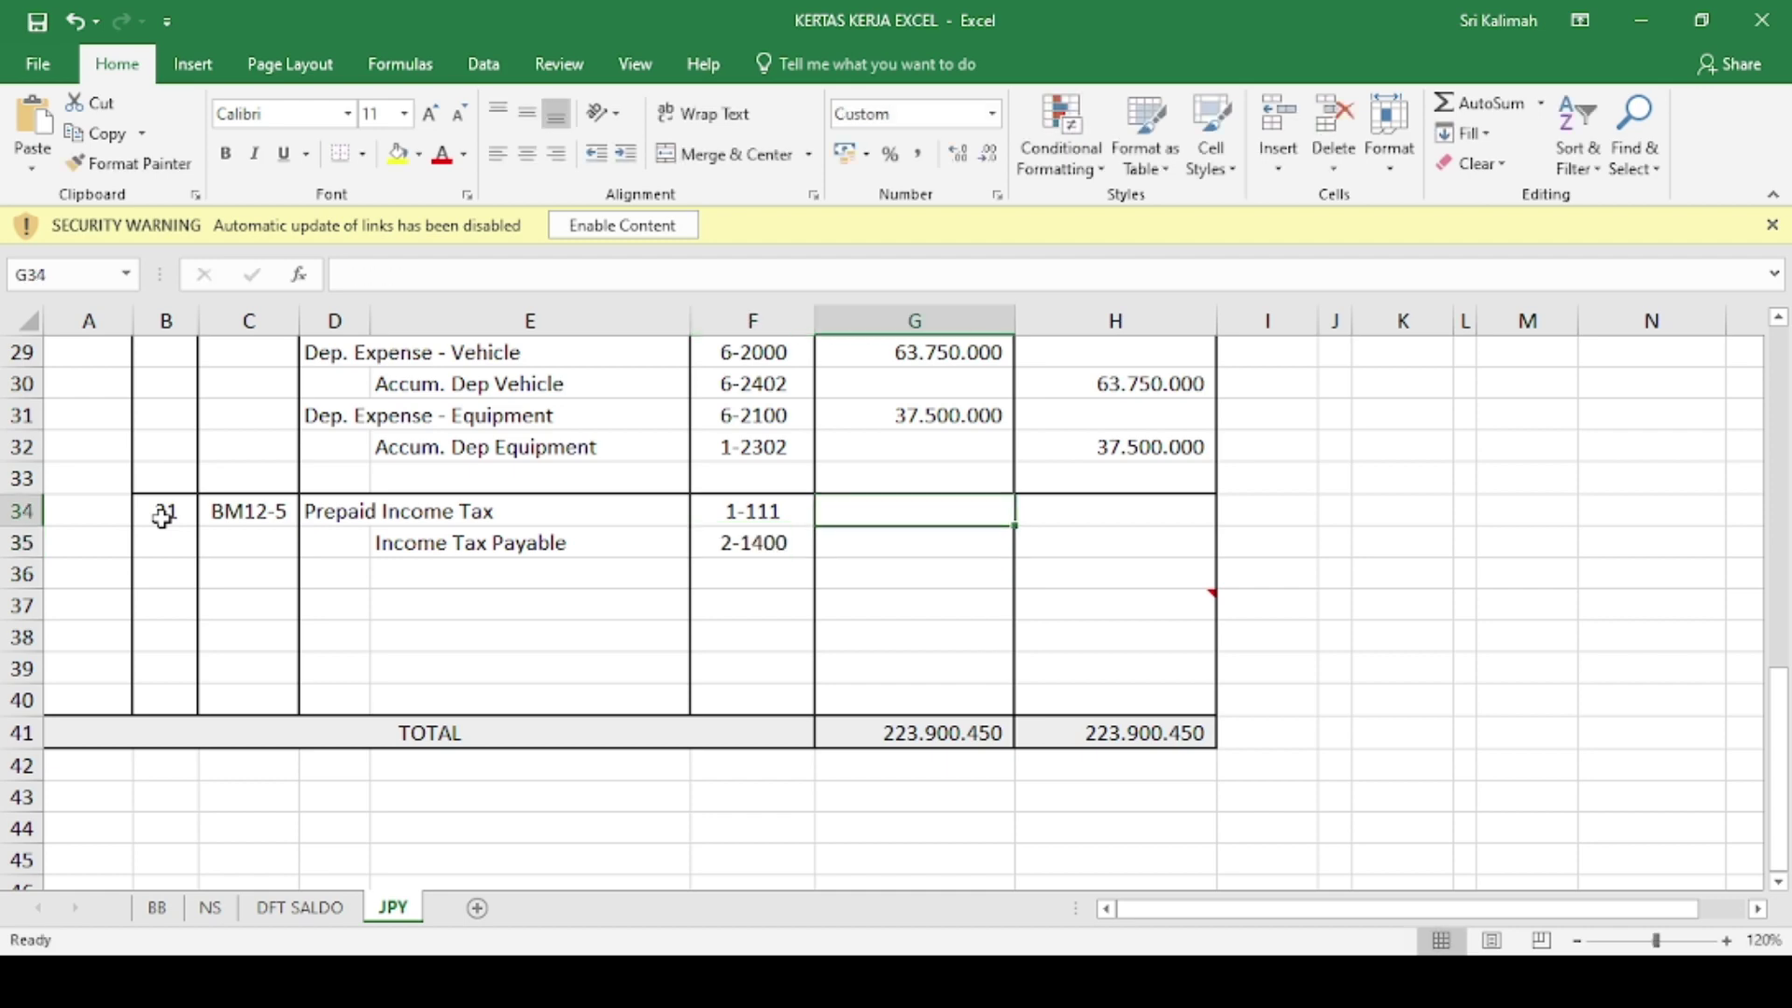
{"action": "type", "text": "2250000"}
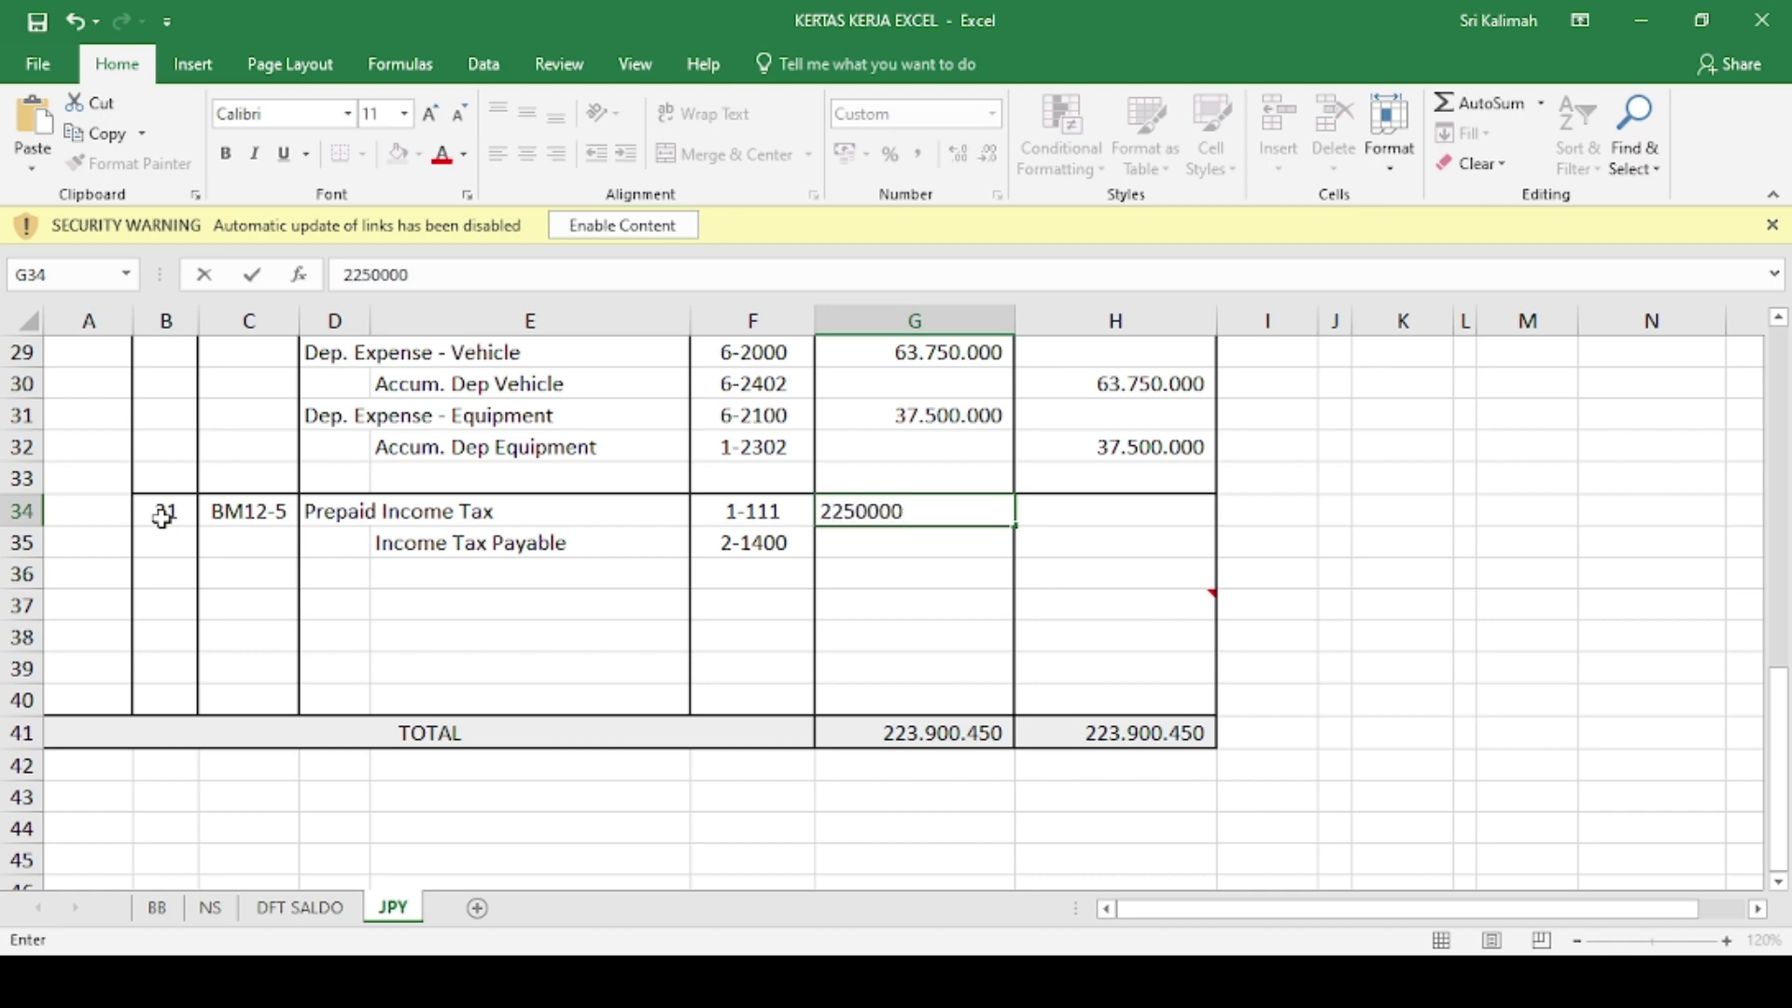
{"action": "key", "text": "Down"}
{"action": "key", "text": "Right"}
{"action": "key", "text": "BackSpace"}
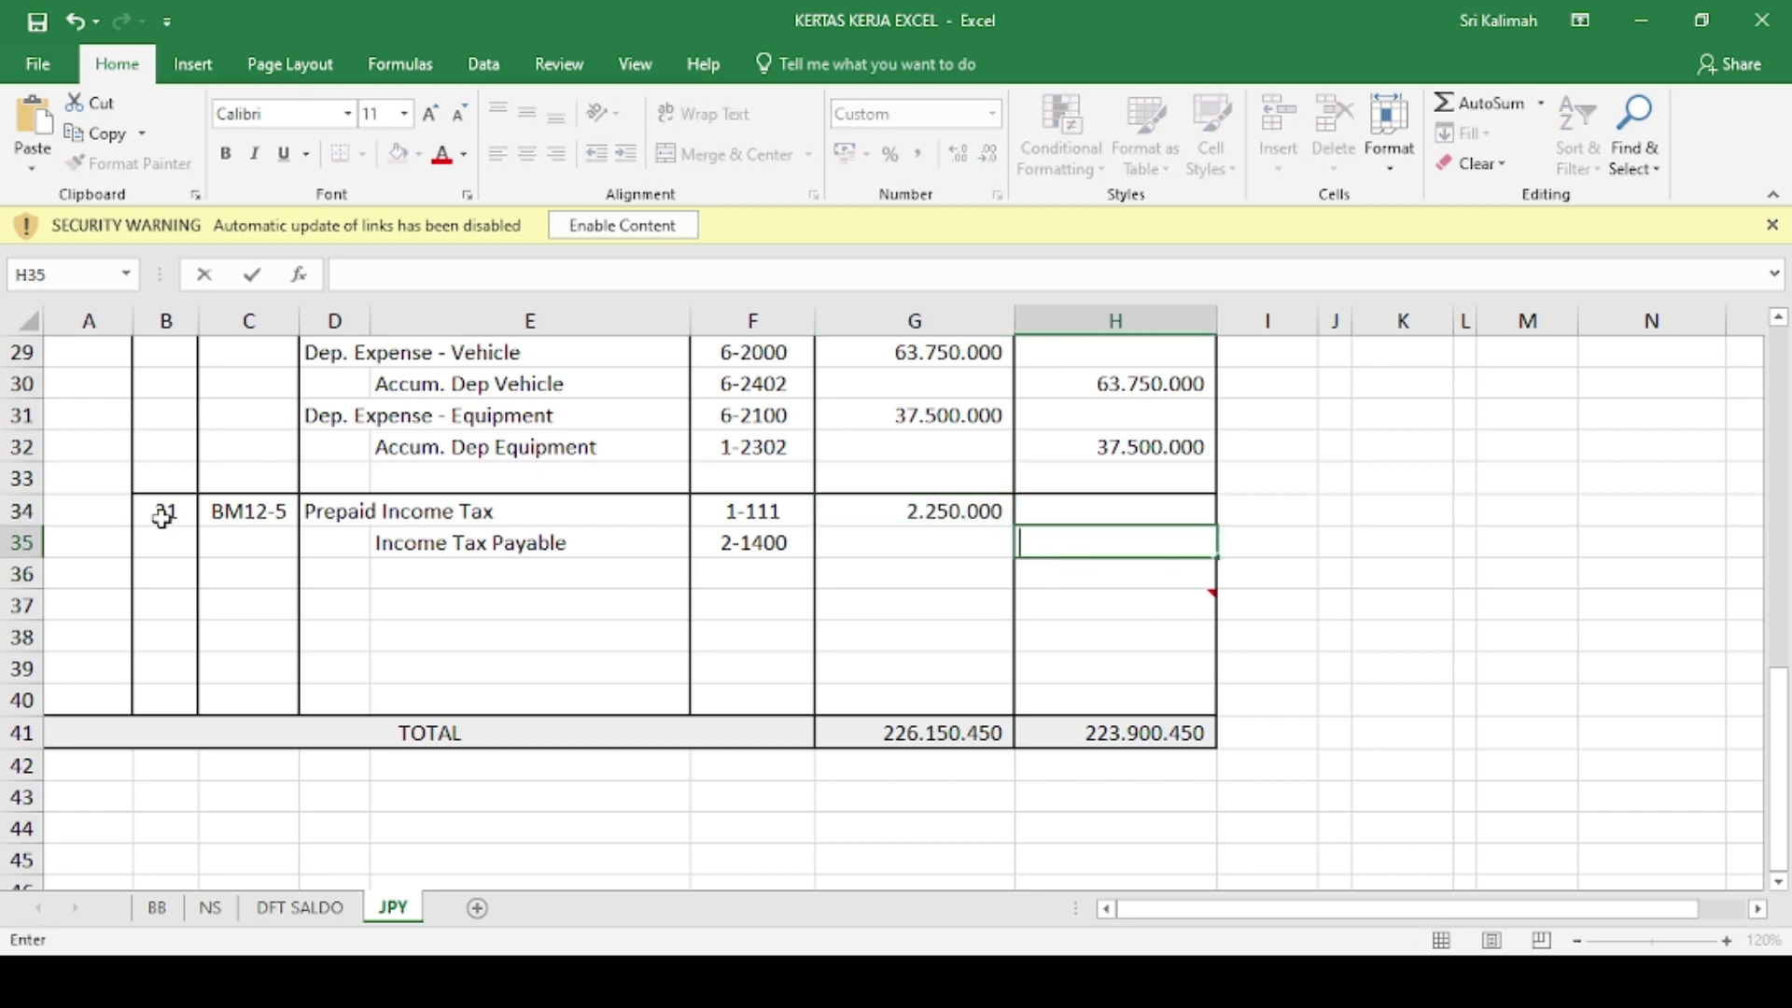
{"action": "type", "text": "="}
{"action": "key", "text": "Left"}
{"action": "key", "text": "Up"}
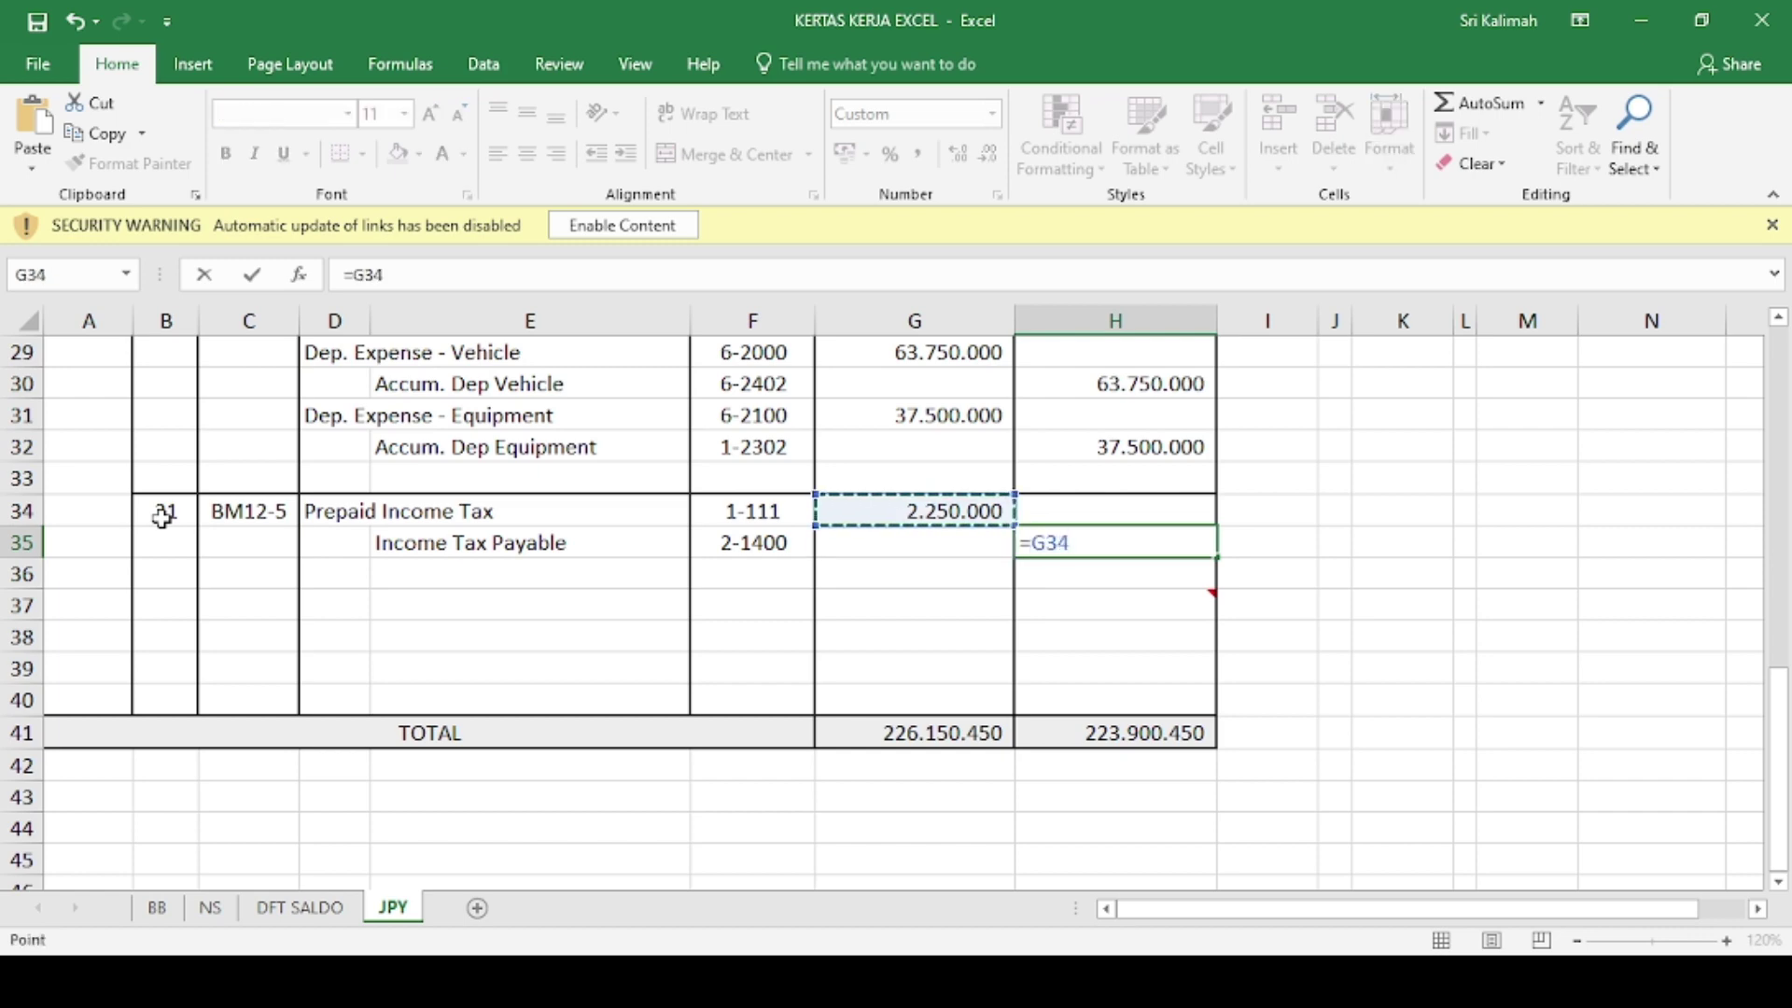
{"action": "key", "text": "Return"}
- Check the debit and credit totals in row 41 of the adjustment journal
{"action": "key", "text": "Down"}
{"action": "key", "text": "Down"}
{"action": "key", "text": "Down"}
{"action": "key", "text": "Down"}
{"action": "key", "text": "Down"}
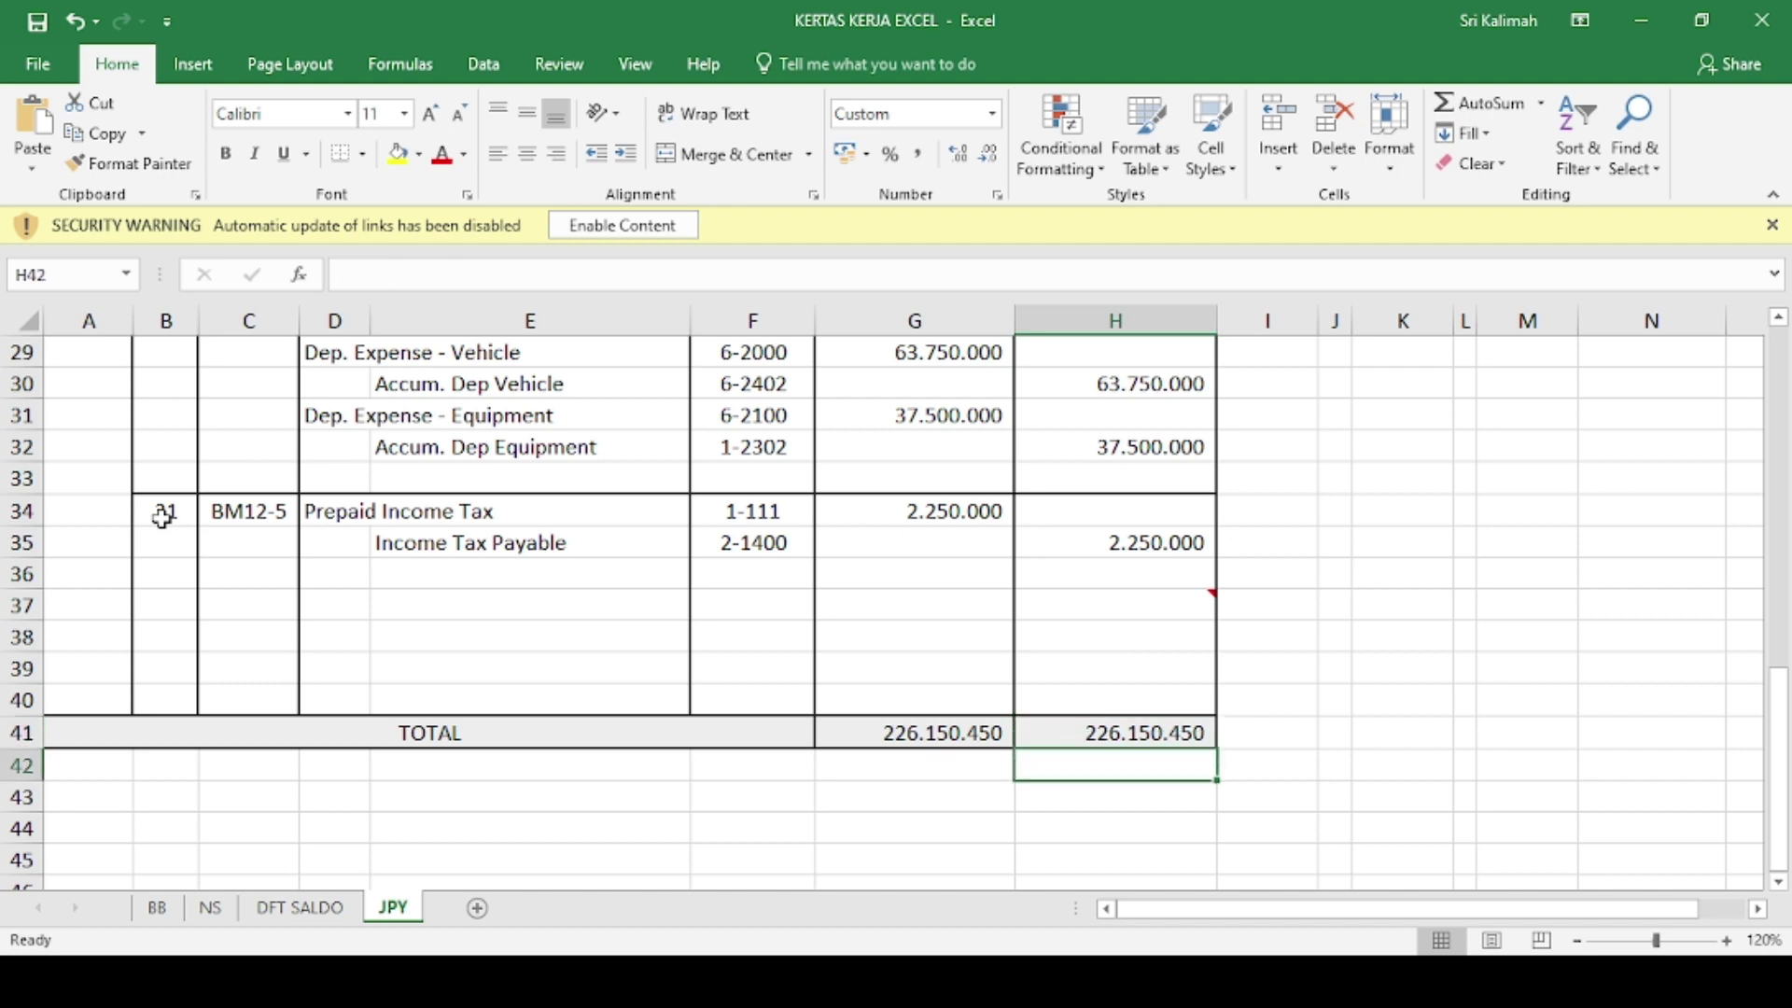
{"action": "key", "text": "Left"}
{"action": "key", "text": "Left"}
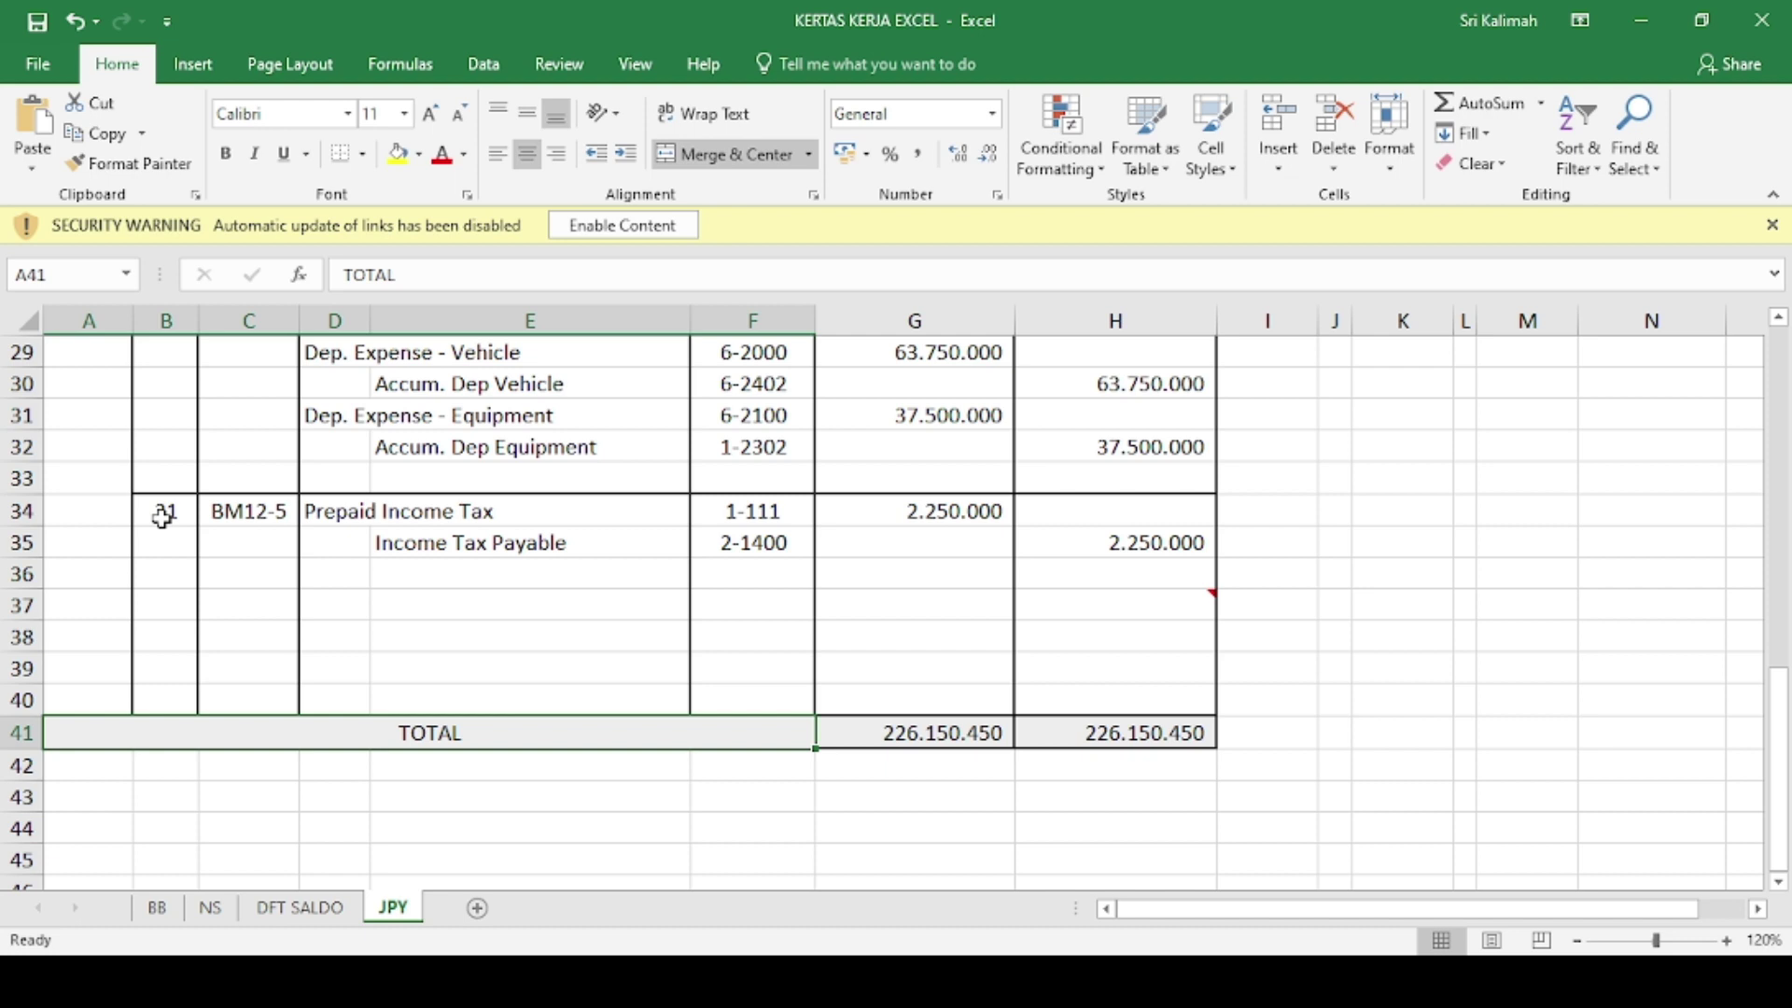
{"action": "key", "text": "Right"}
{"action": "key", "text": "Right"}
{"action": "key", "text": "Left"}
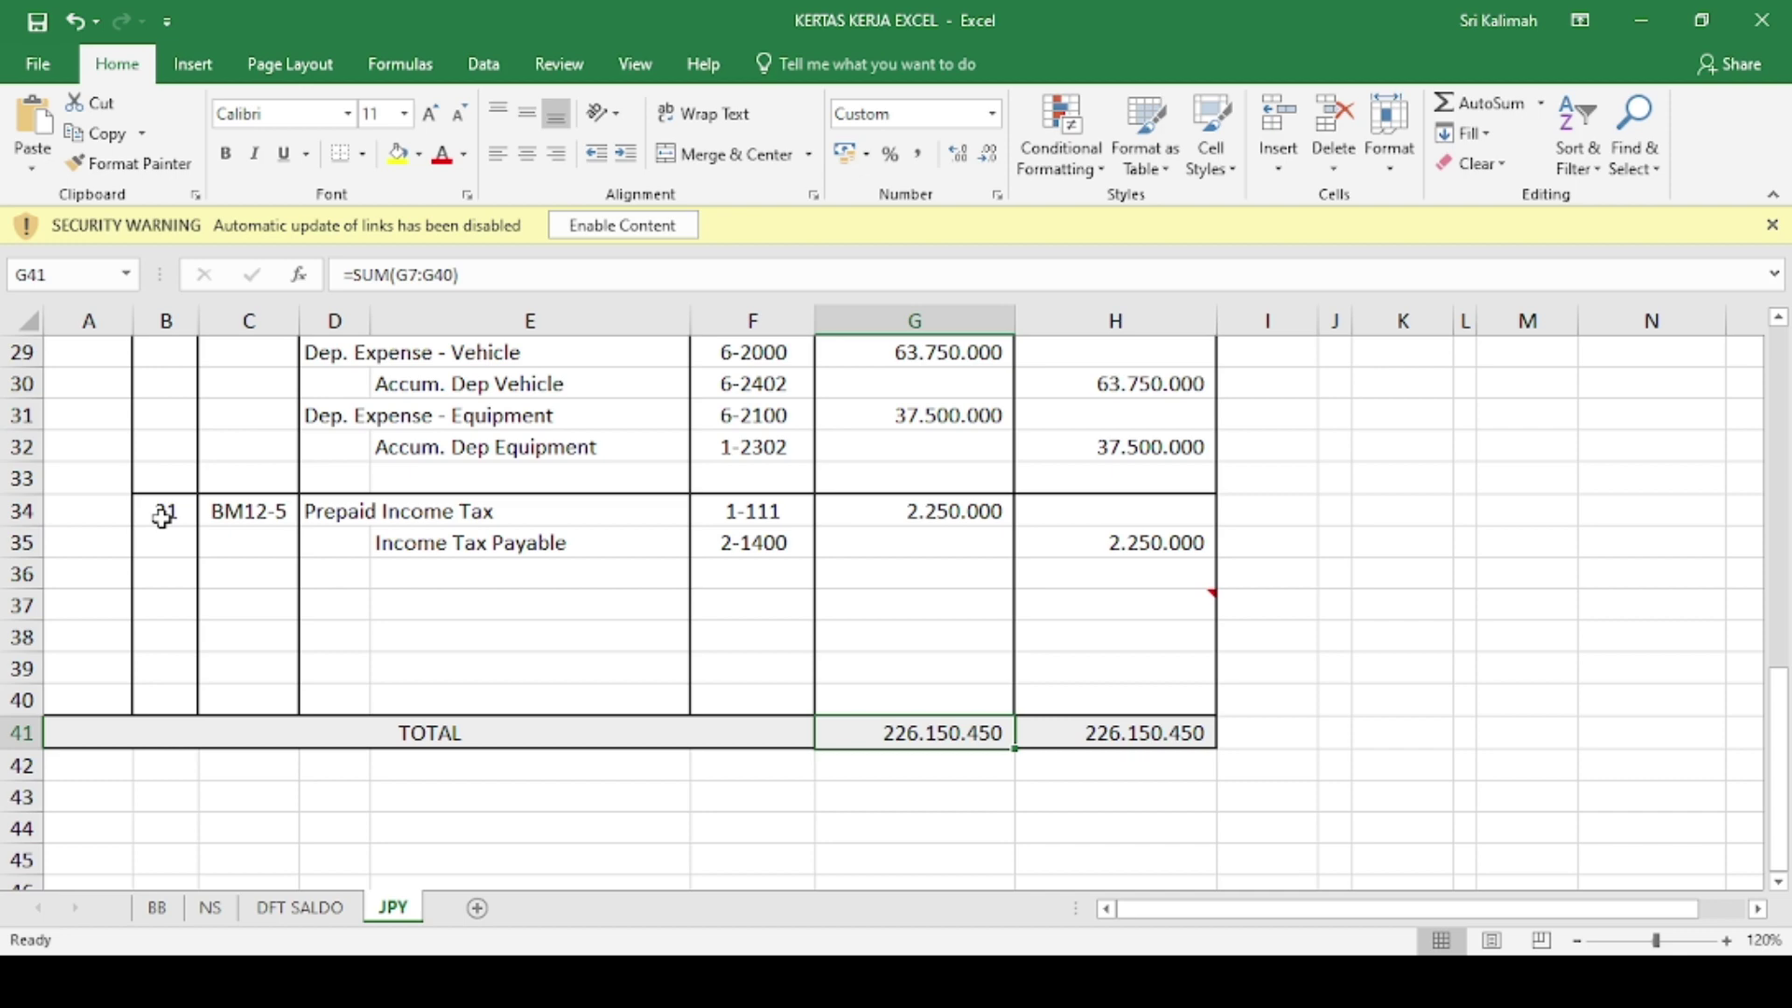
- Review the adjustment journal entries on the JPY sheet, from BM12-1 through BM12-5
{"action": "left_click", "coordinate": [513, 544]}
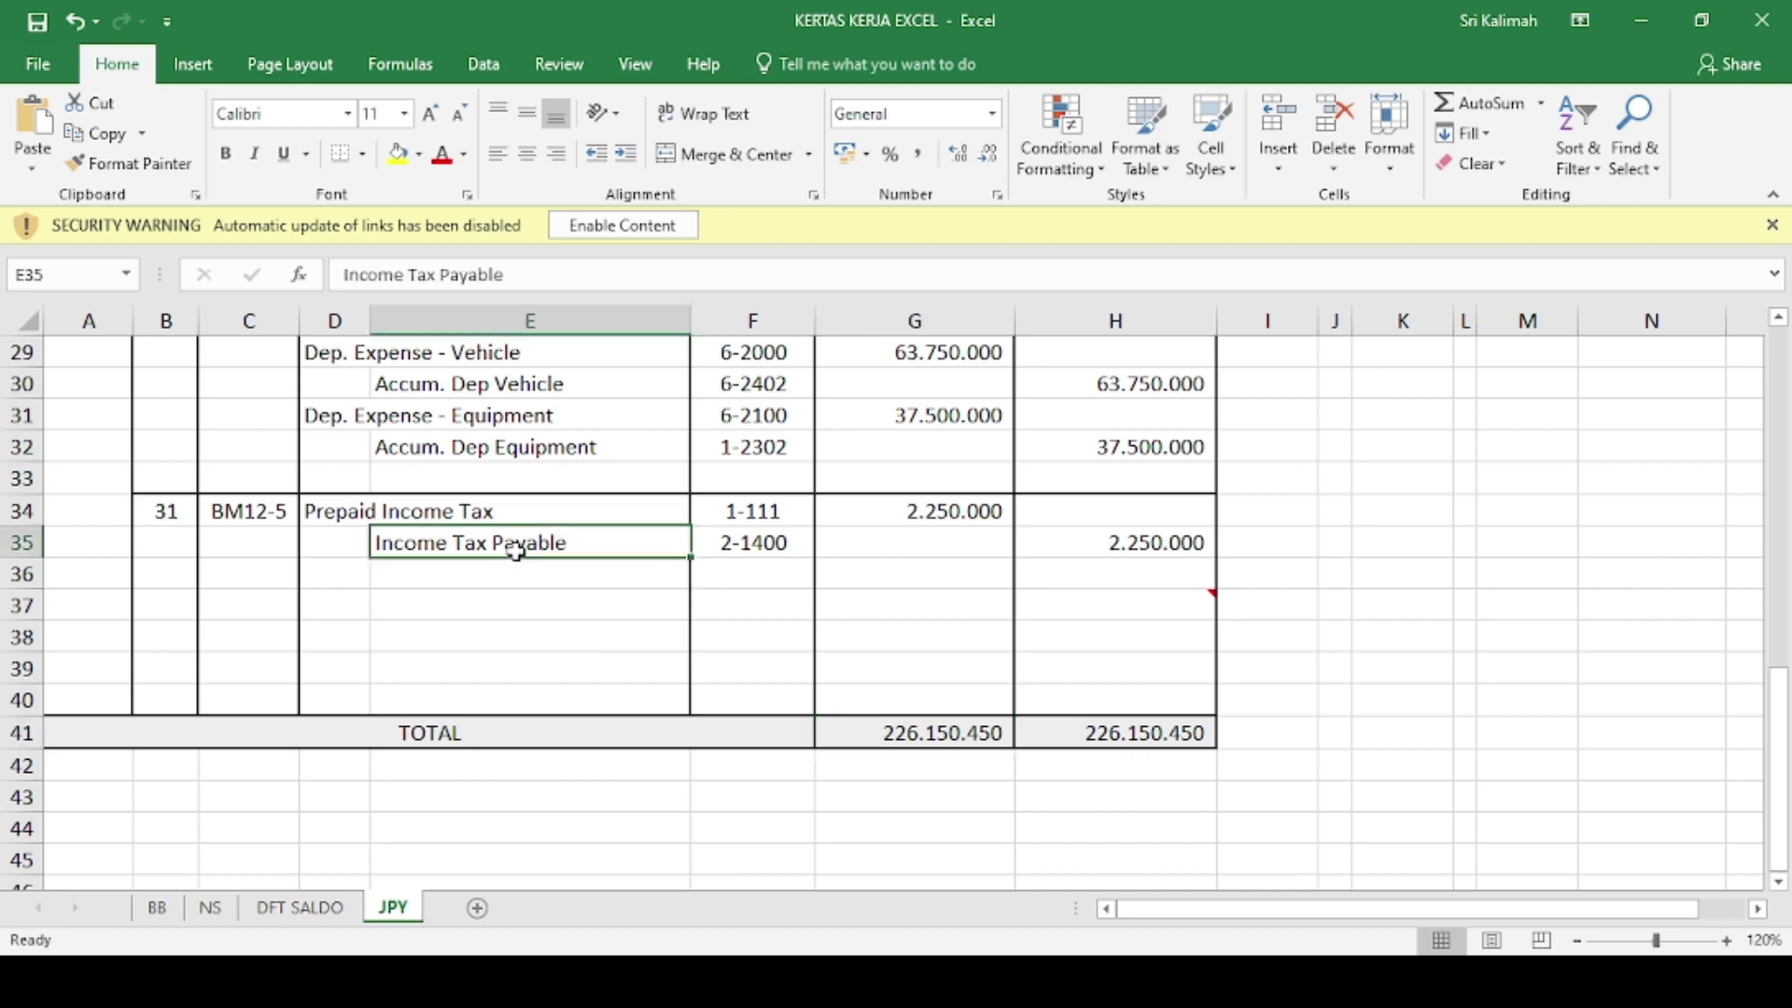
{"action": "scroll", "coordinate": [512, 544], "scroll_direction": "up", "scroll_amount": 9}
{"action": "scroll", "coordinate": [517, 552], "scroll_direction": "up", "scroll_amount": 1}
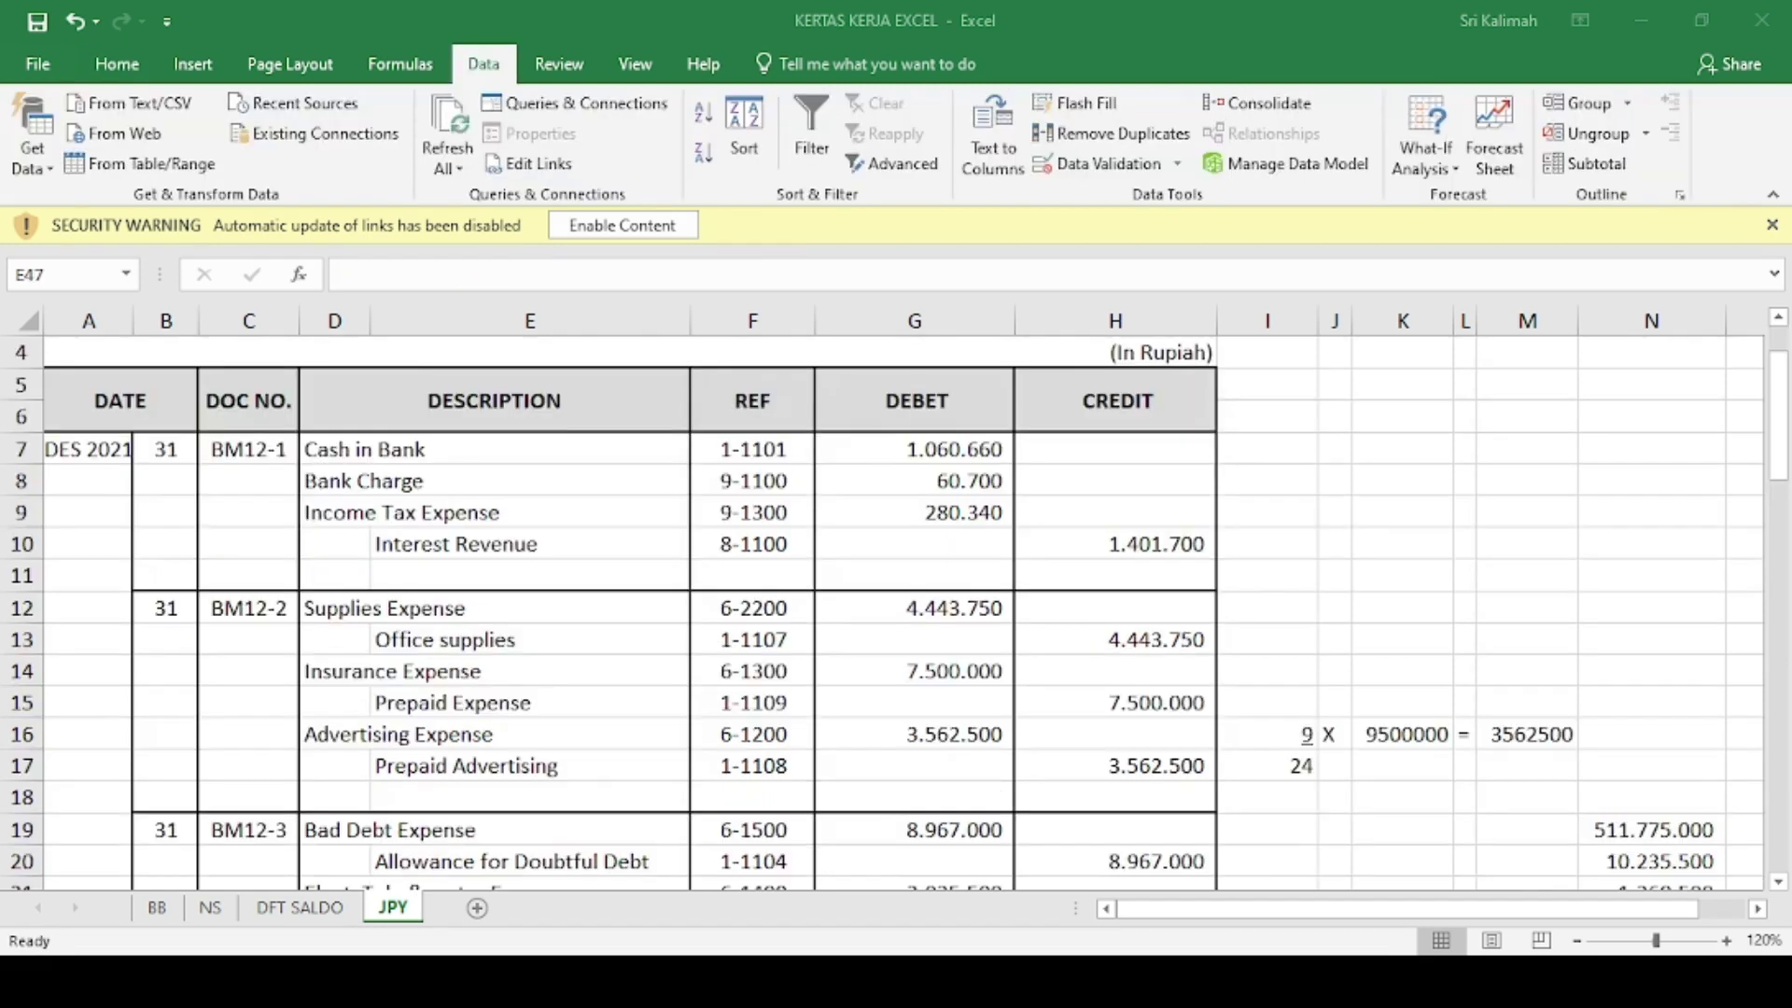
{"action": "scroll", "coordinate": [1232, 546], "scroll_direction": "up", "scroll_amount": 1}
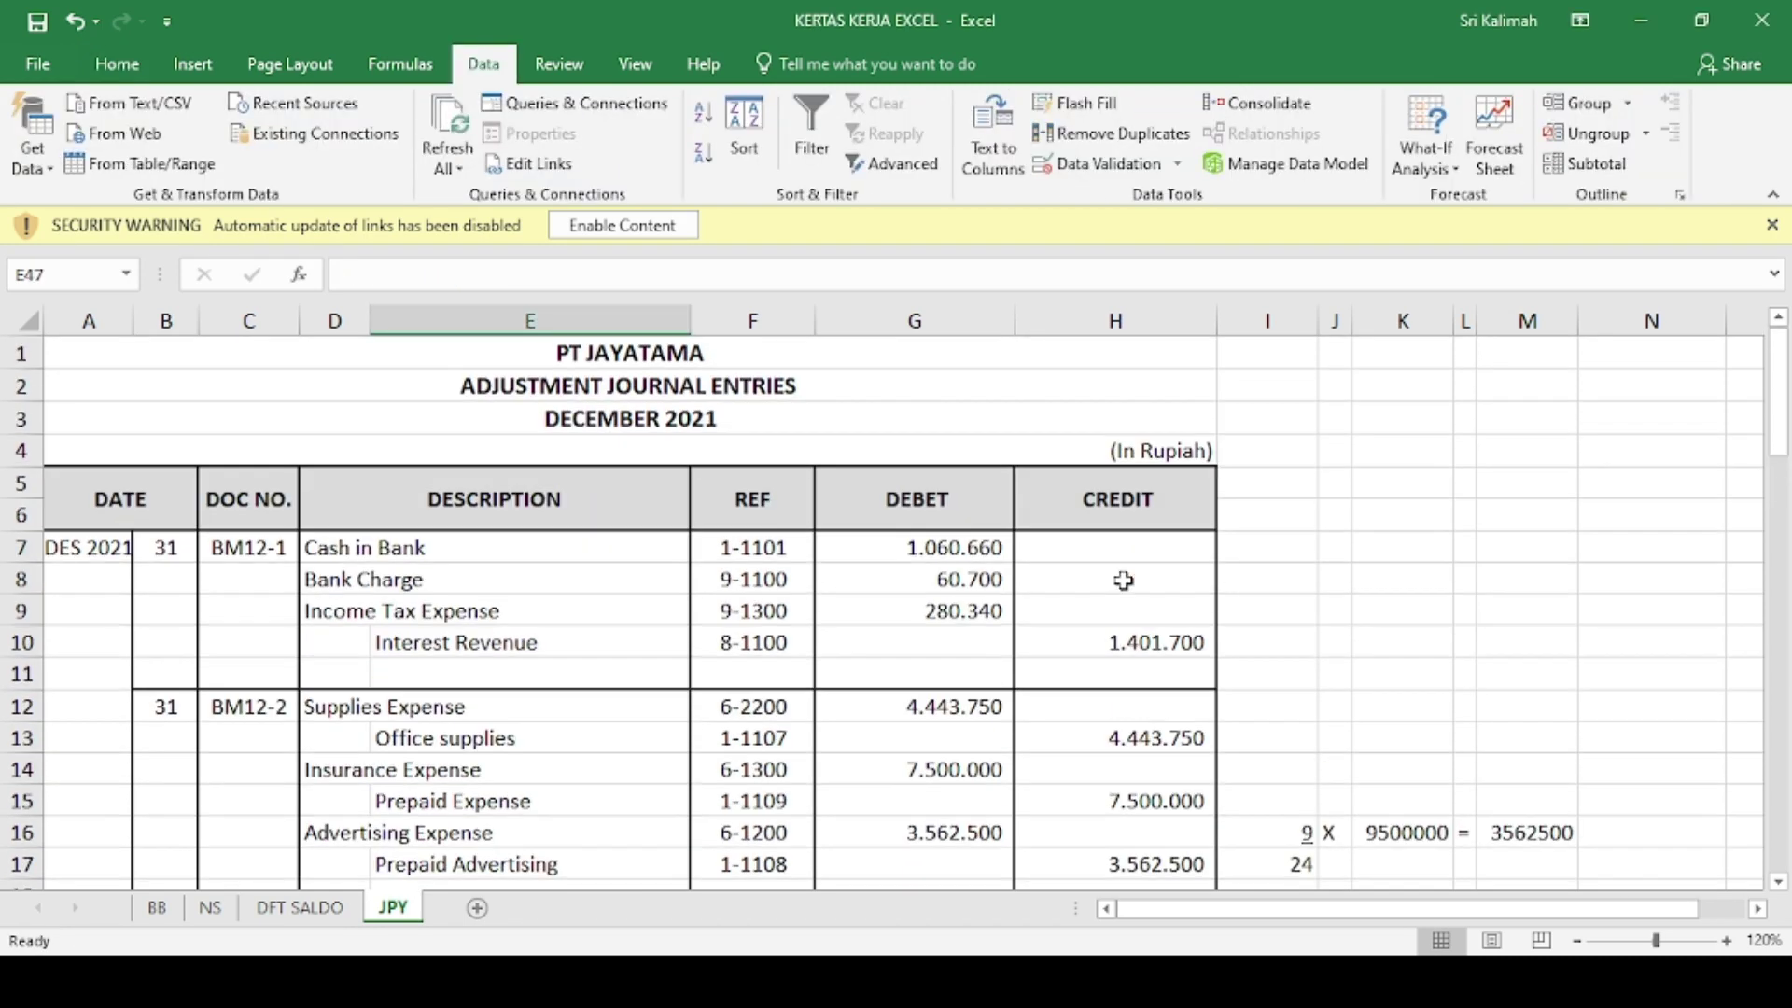
{"action": "scroll", "coordinate": [999, 647], "scroll_direction": "down", "scroll_amount": 3}
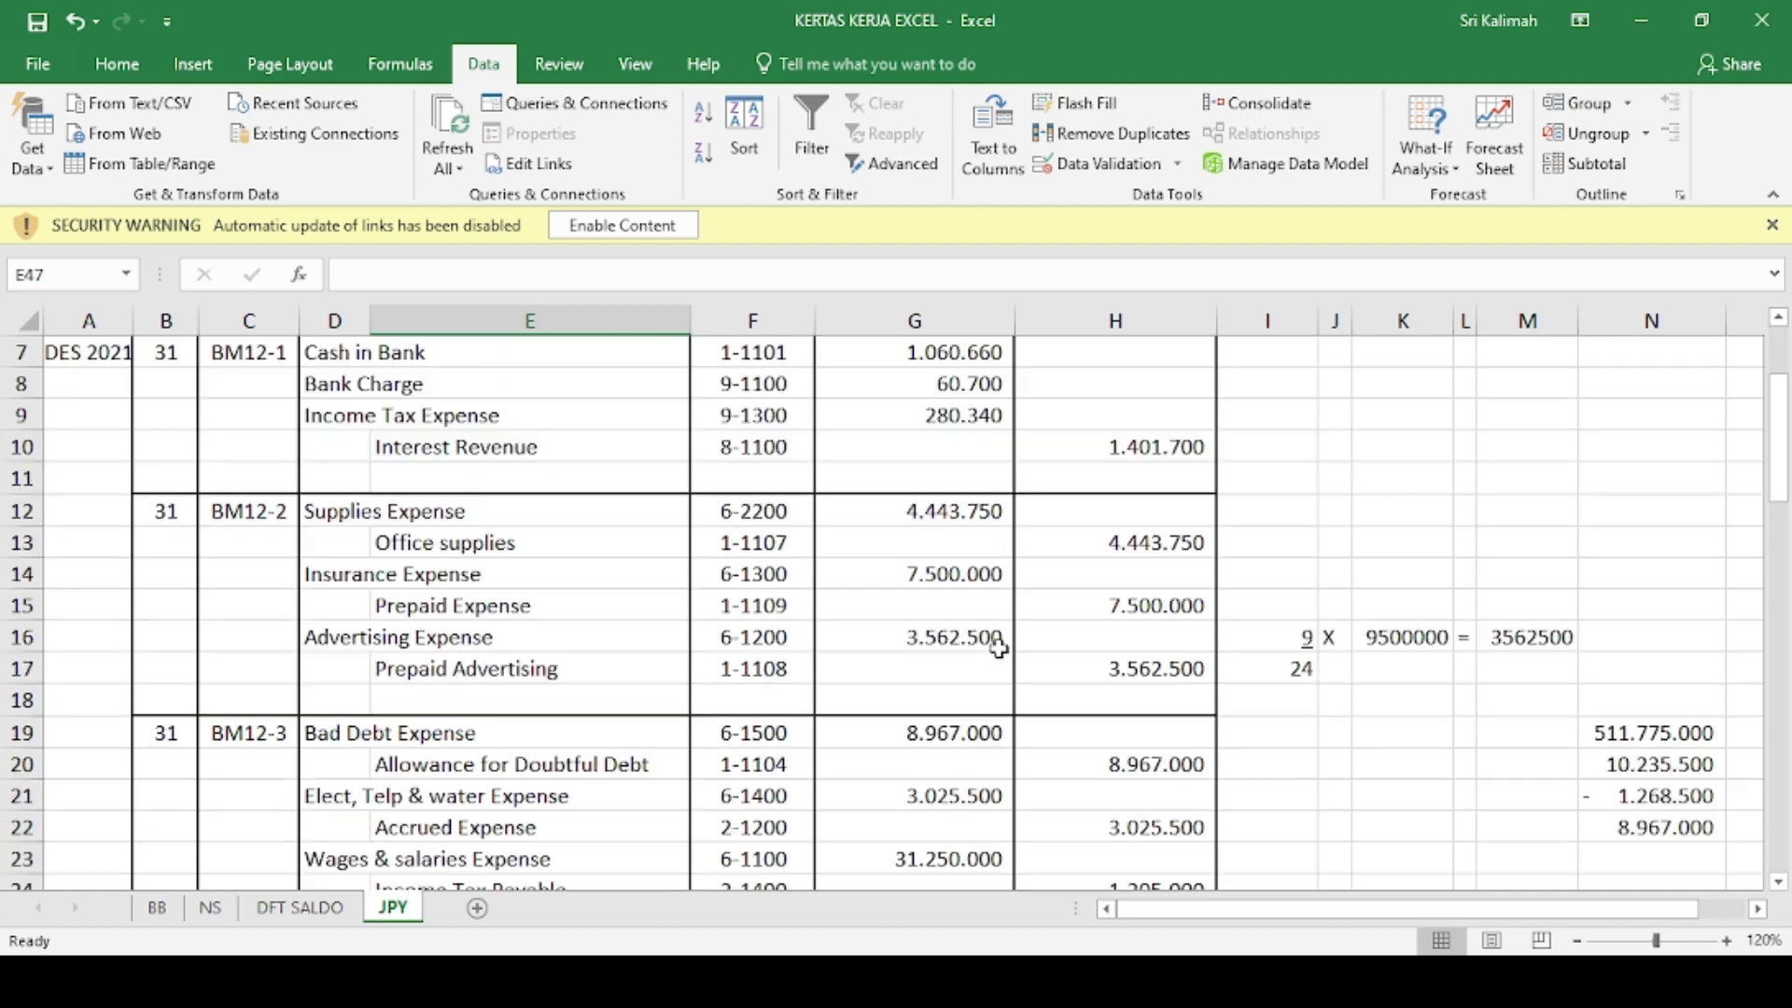
{"action": "scroll", "coordinate": [999, 647], "scroll_direction": "down", "scroll_amount": 2}
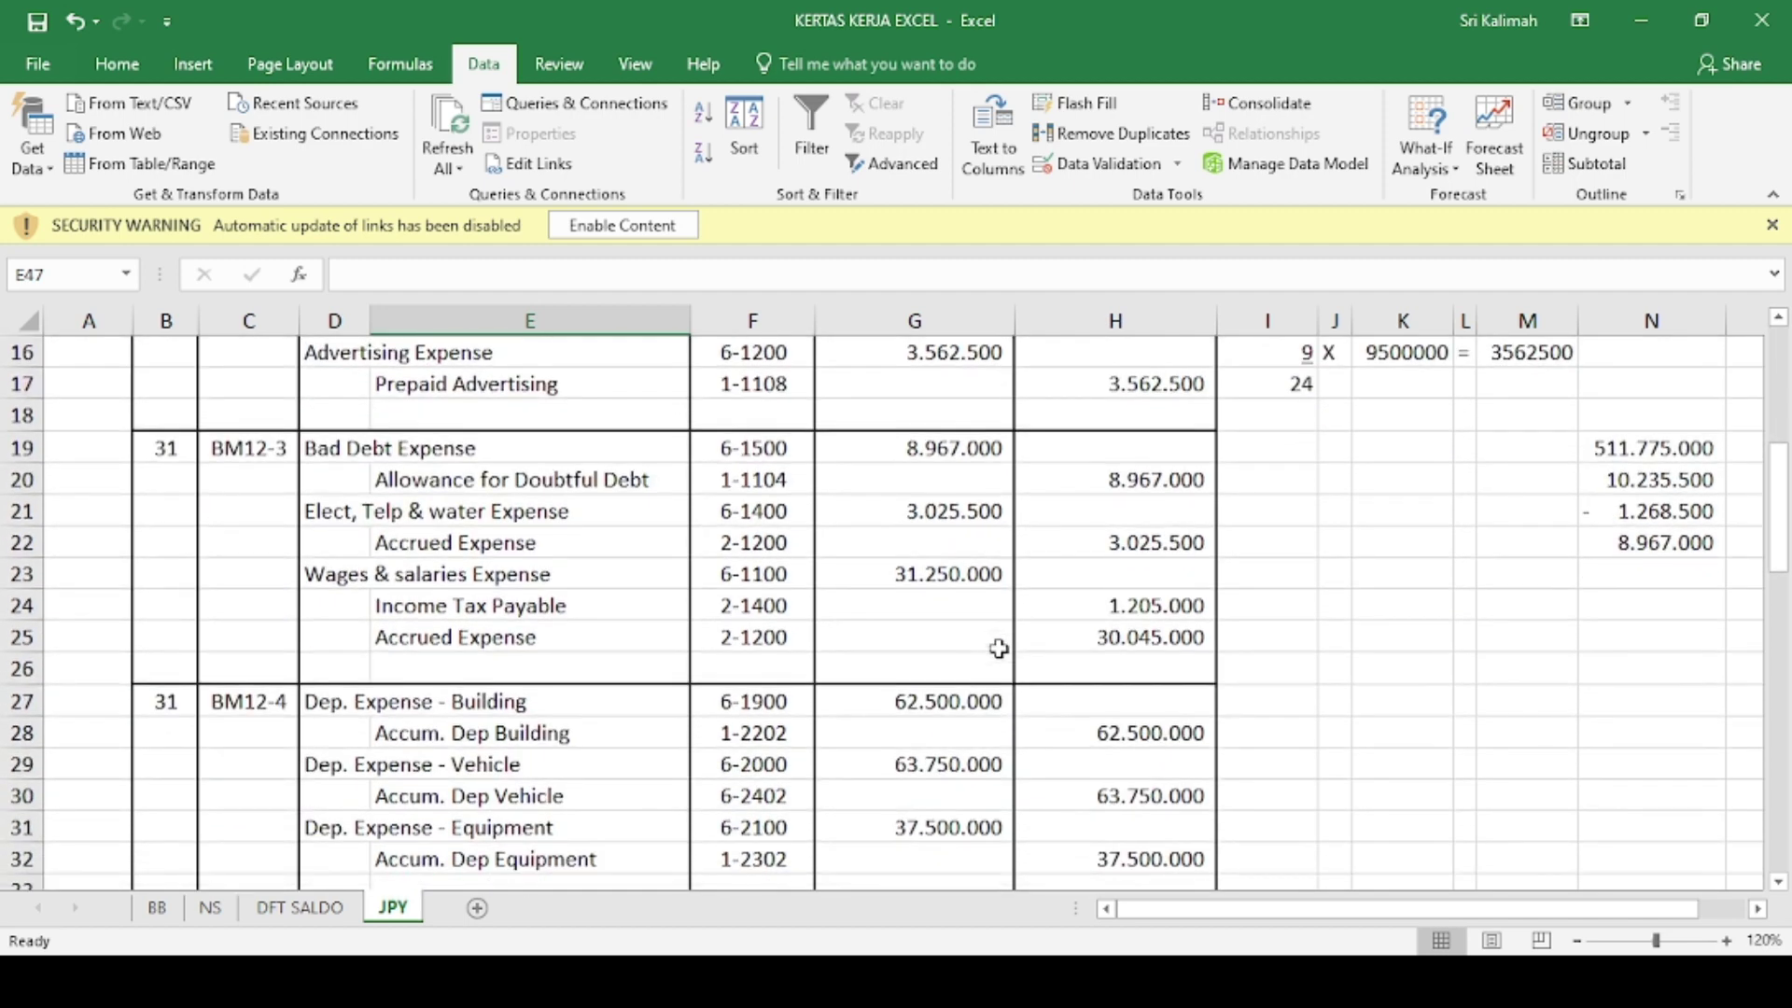
{"action": "scroll", "coordinate": [999, 648], "scroll_direction": "up", "scroll_amount": 5}
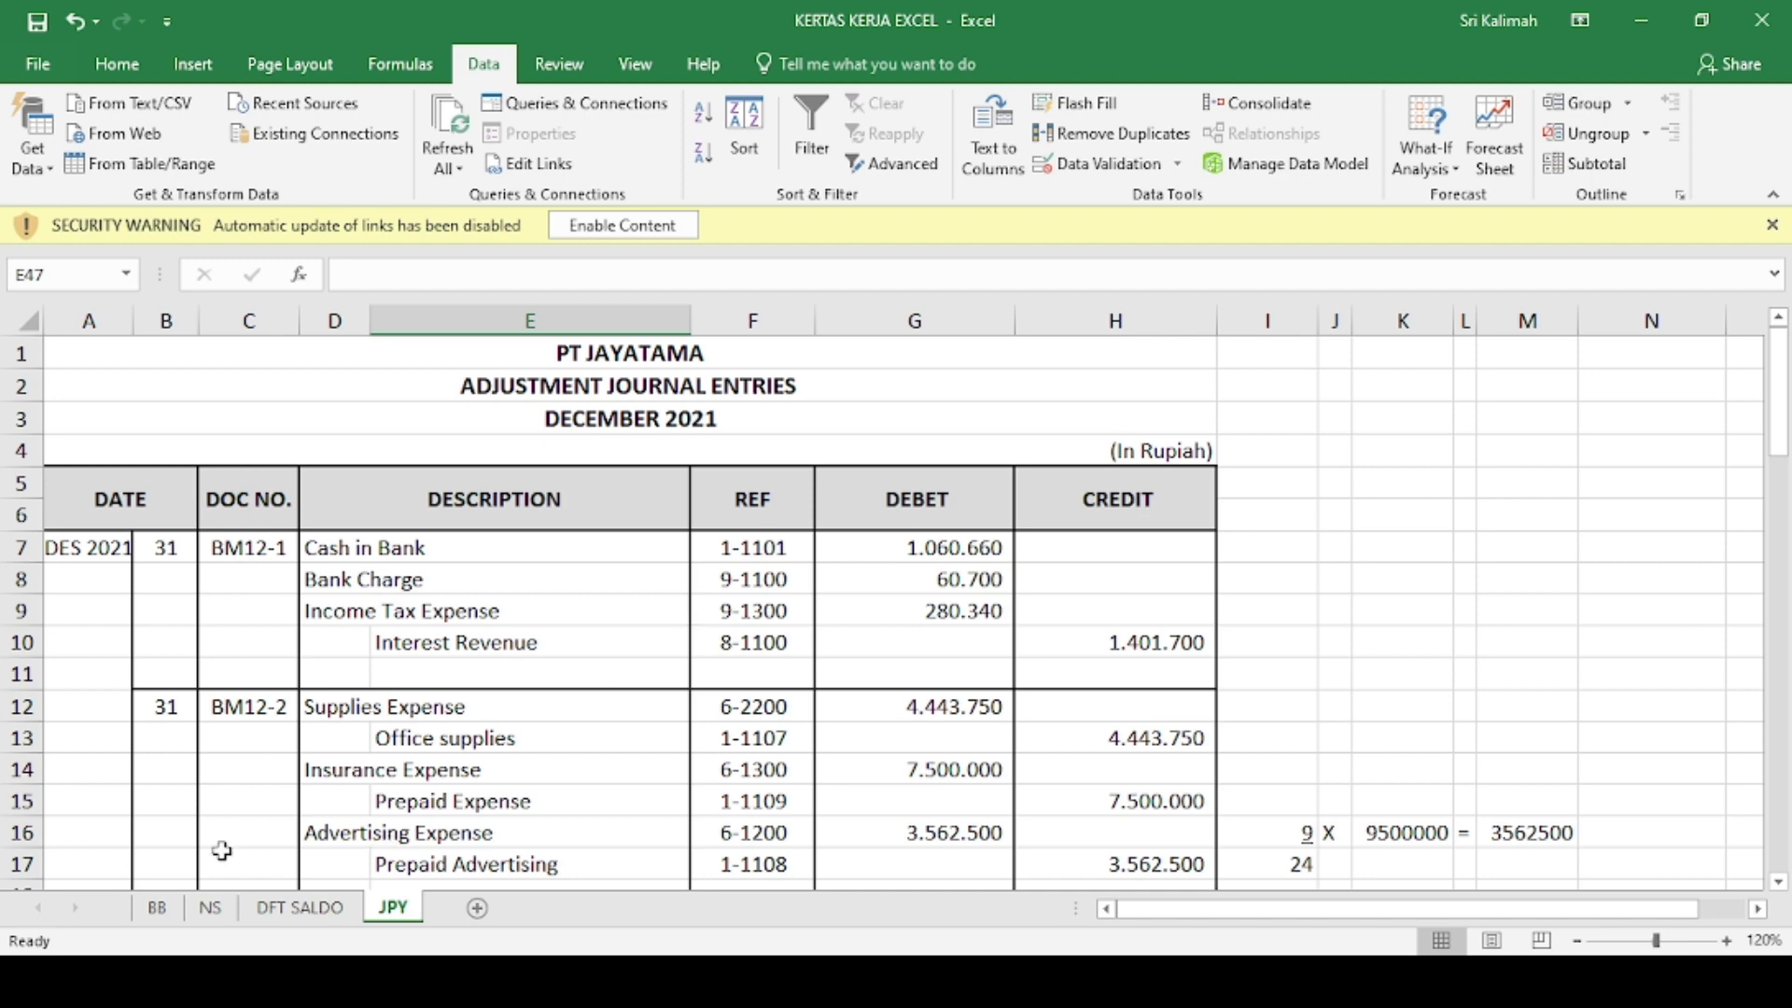
- In the Cash in Bank ledger on the BB sheet, add a row 12 entry with day 31 and description Posting
{"action": "left_click", "coordinate": [209, 908]}
{"action": "scroll", "coordinate": [468, 707], "scroll_direction": "up", "scroll_amount": 2}
{"action": "scroll", "coordinate": [468, 707], "scroll_direction": "up", "scroll_amount": 14}
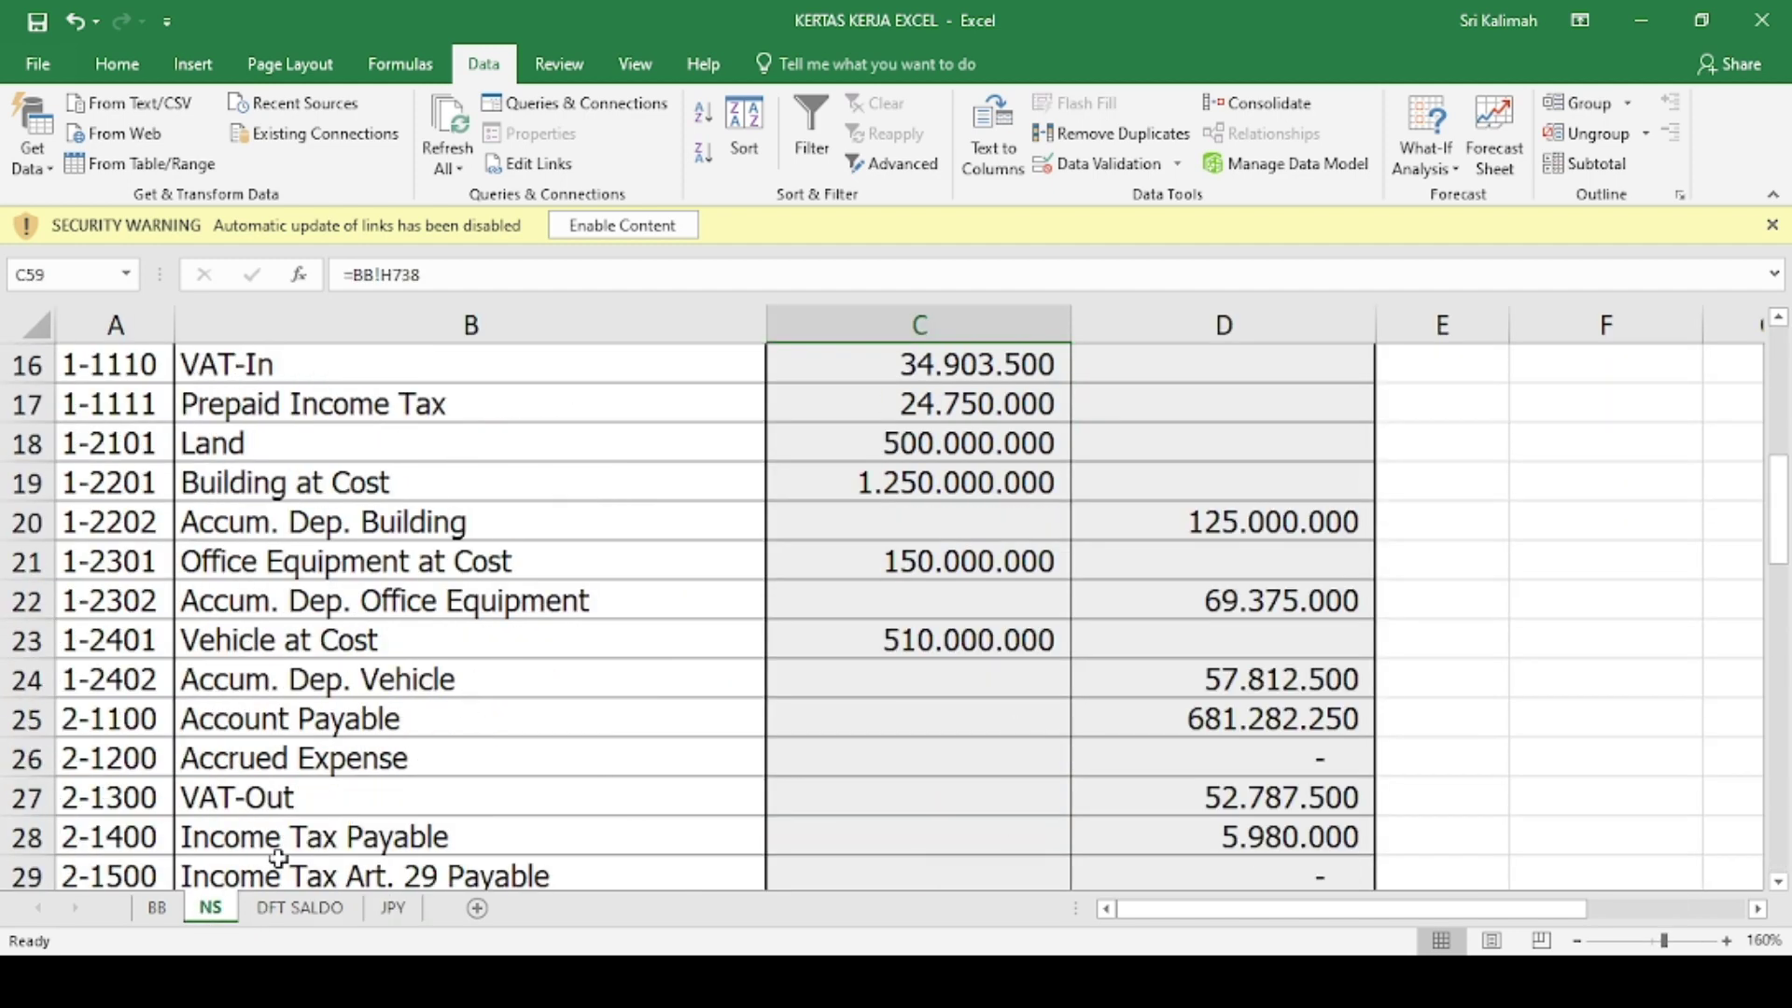
{"action": "left_click", "coordinate": [157, 908]}
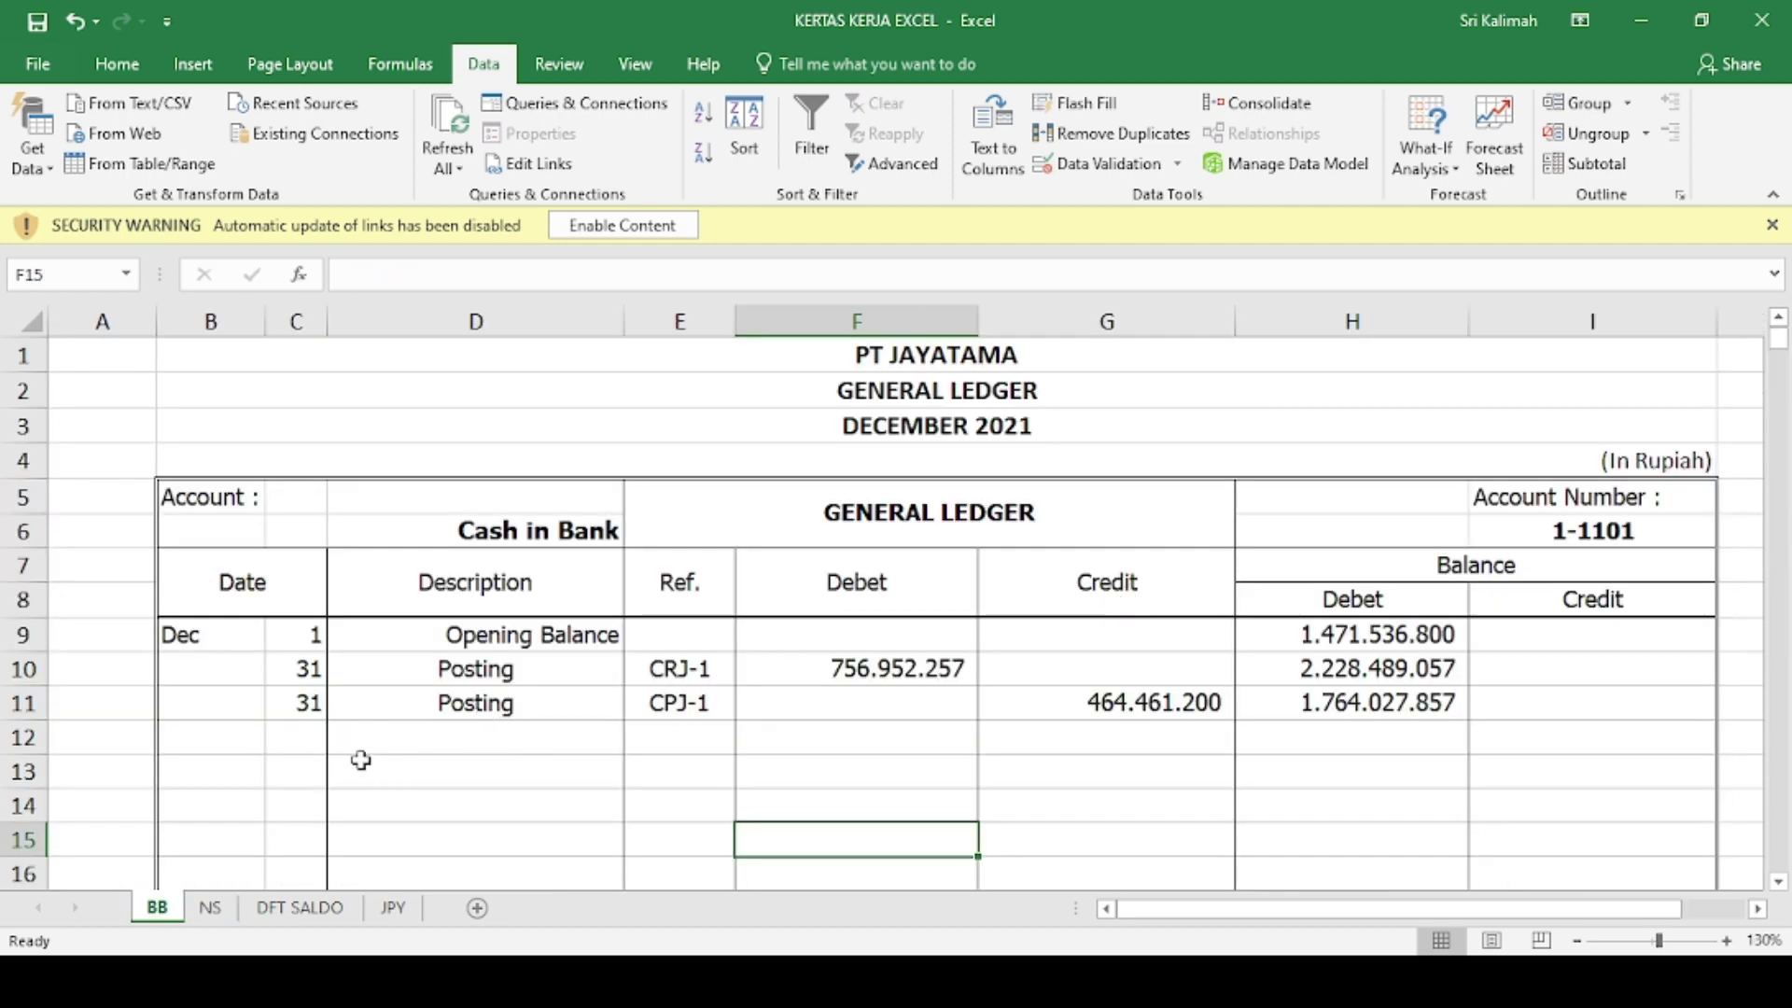
{"action": "left_click", "coordinate": [307, 734]}
{"action": "type", "text": "2"}
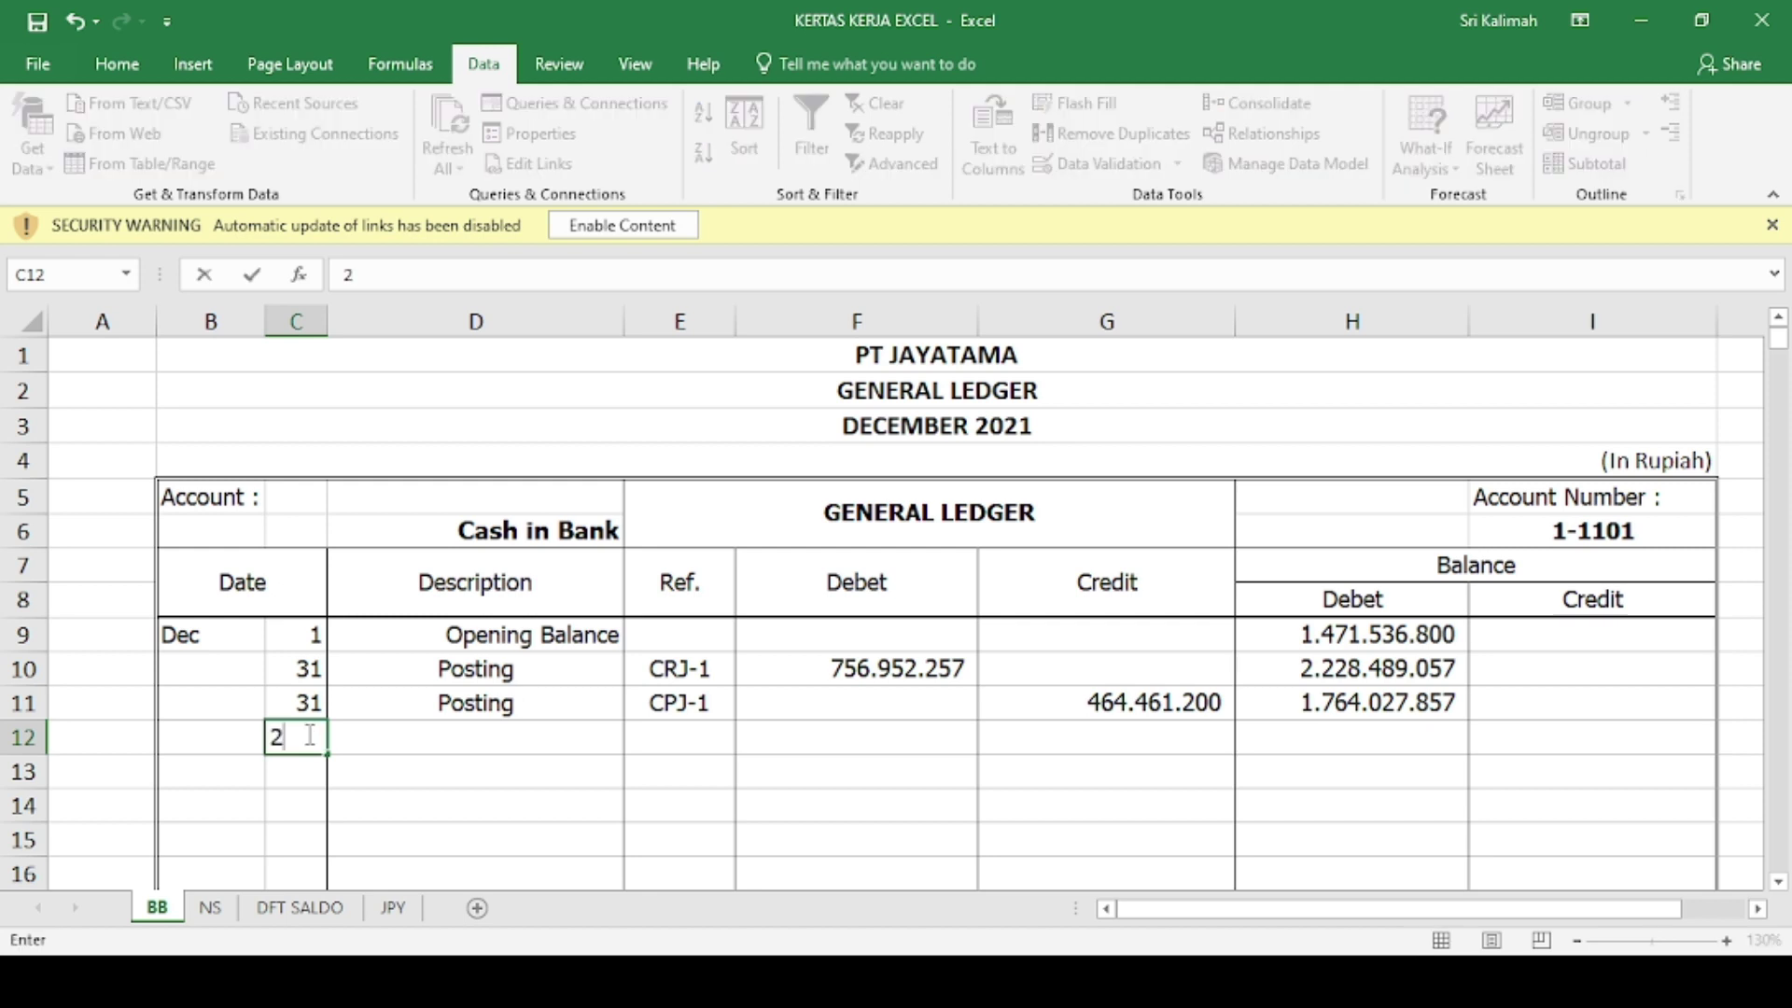
{"action": "key", "text": "BackSpace"}
{"action": "type", "text": "31"}
{"action": "key", "text": "Tab"}
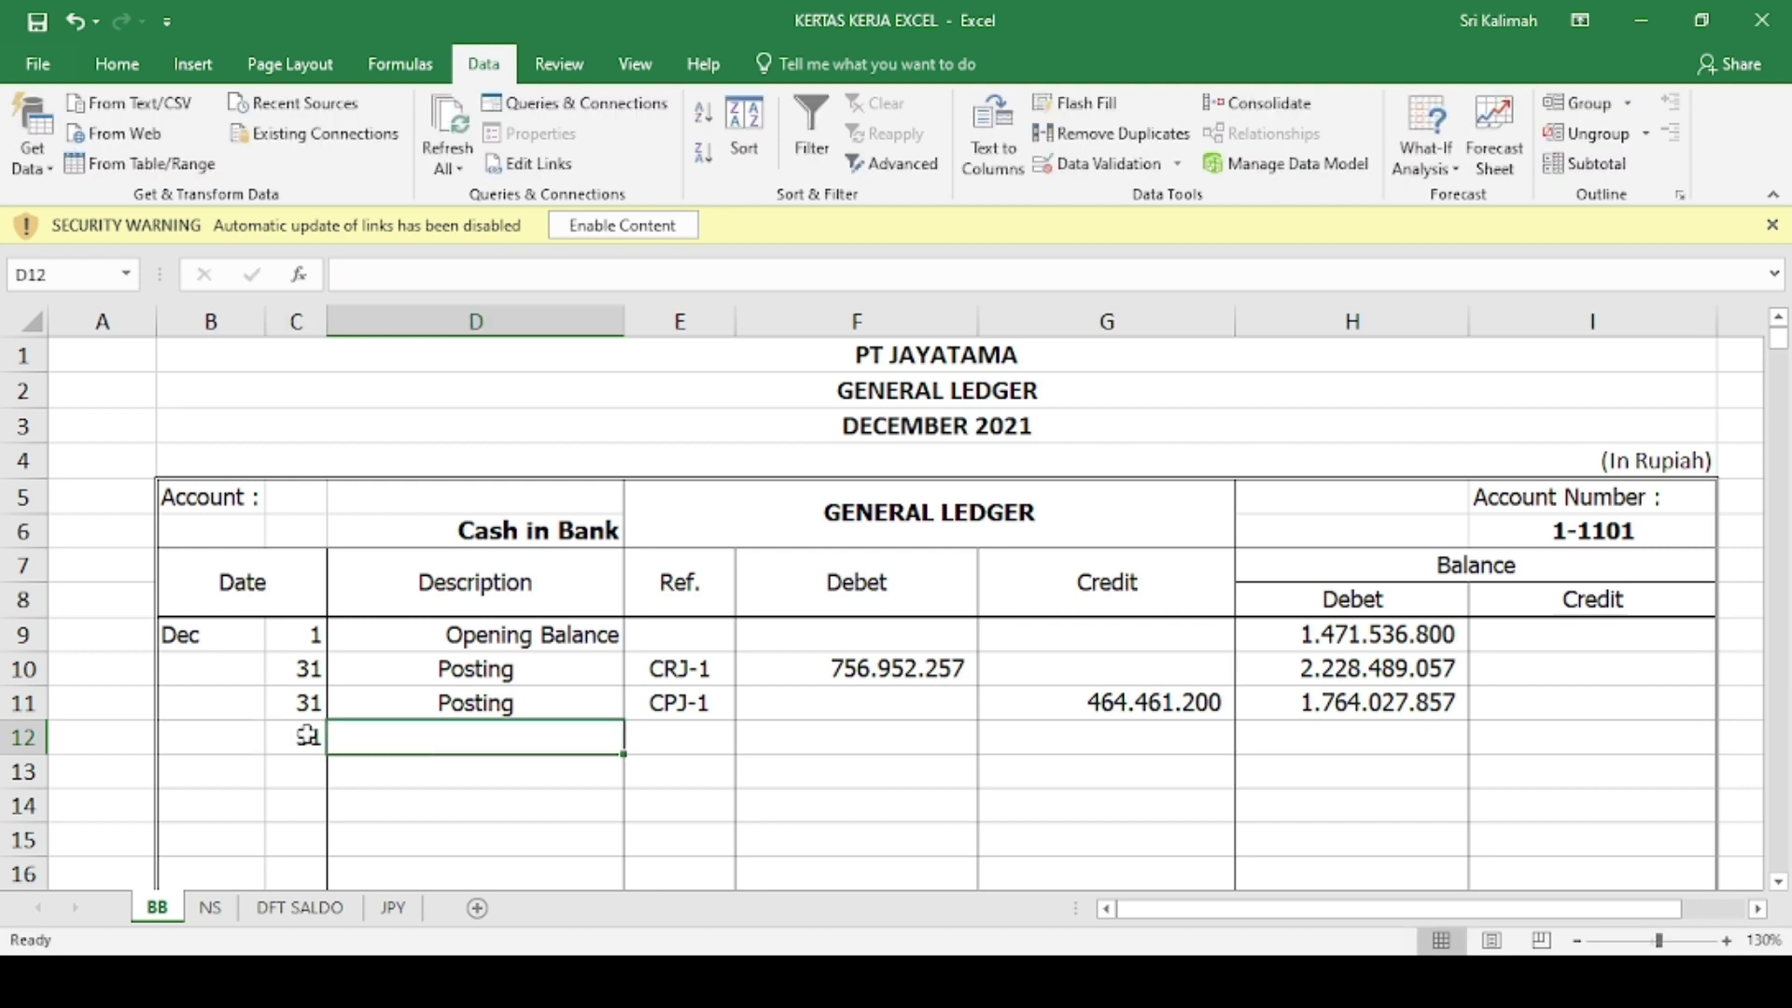
{"action": "type", "text": "PO"}
{"action": "key", "text": "Tab"}
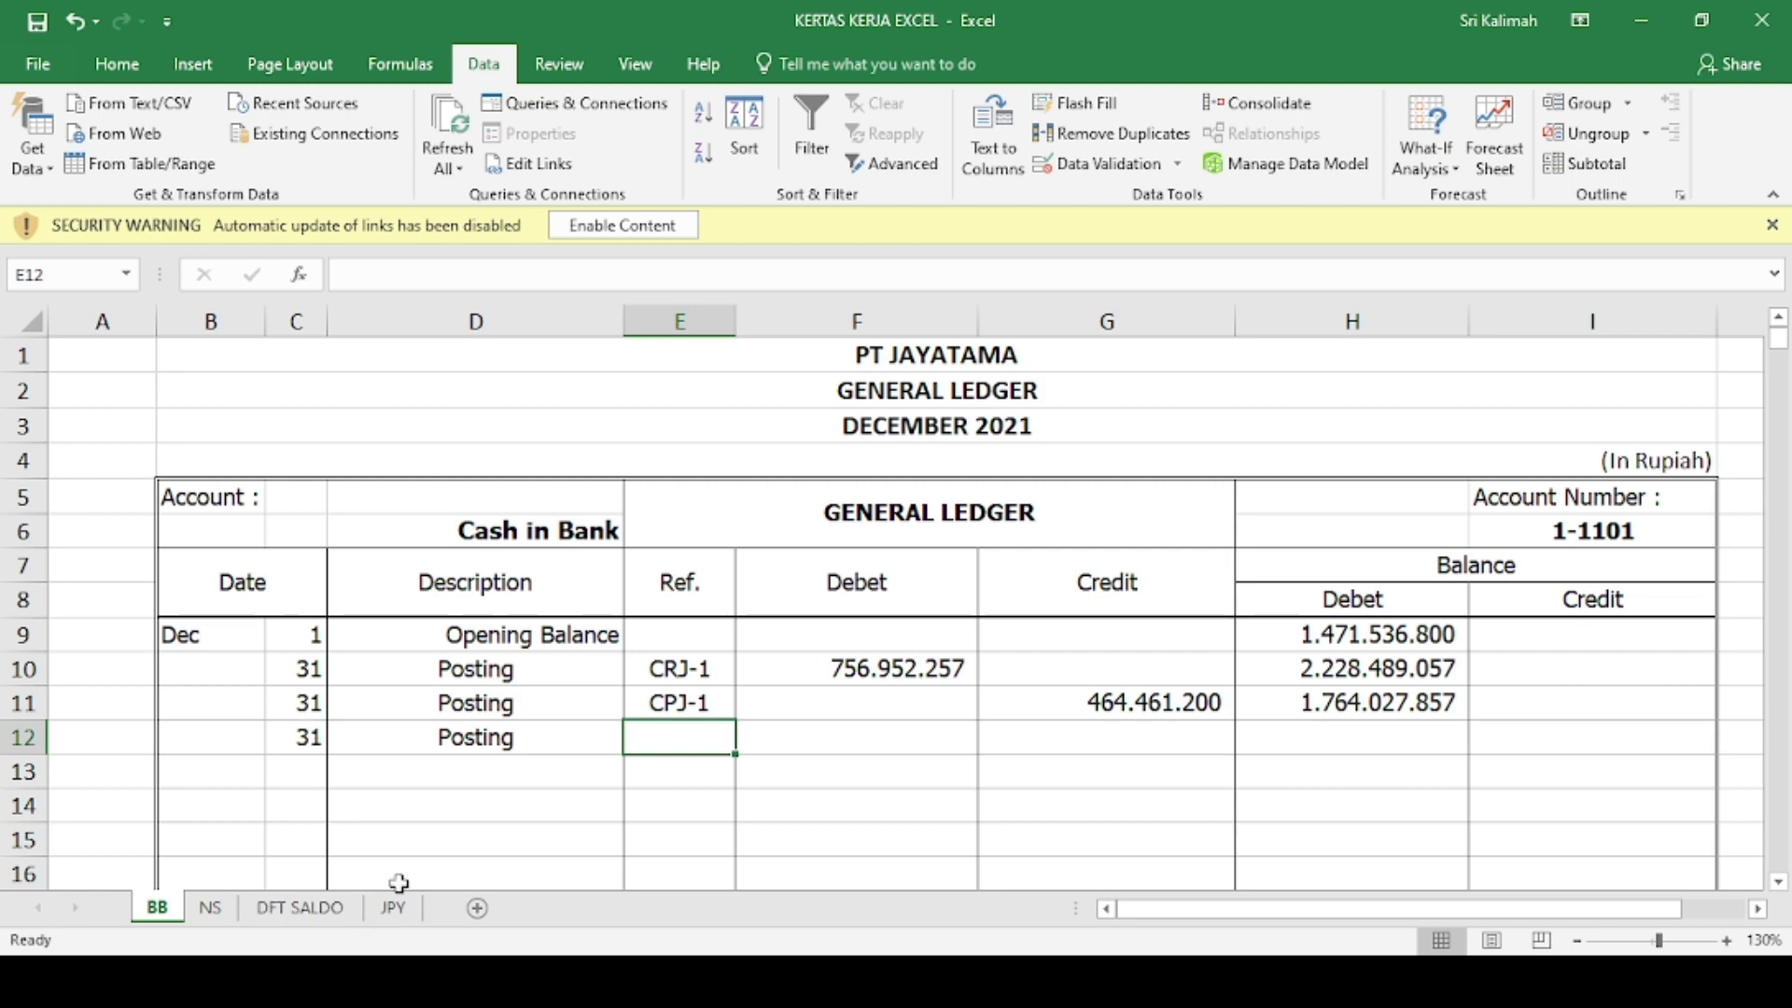
- Set the reference of the new Cash in Bank posting in row 12 to AJE-1
{"action": "left_click", "coordinate": [399, 911]}
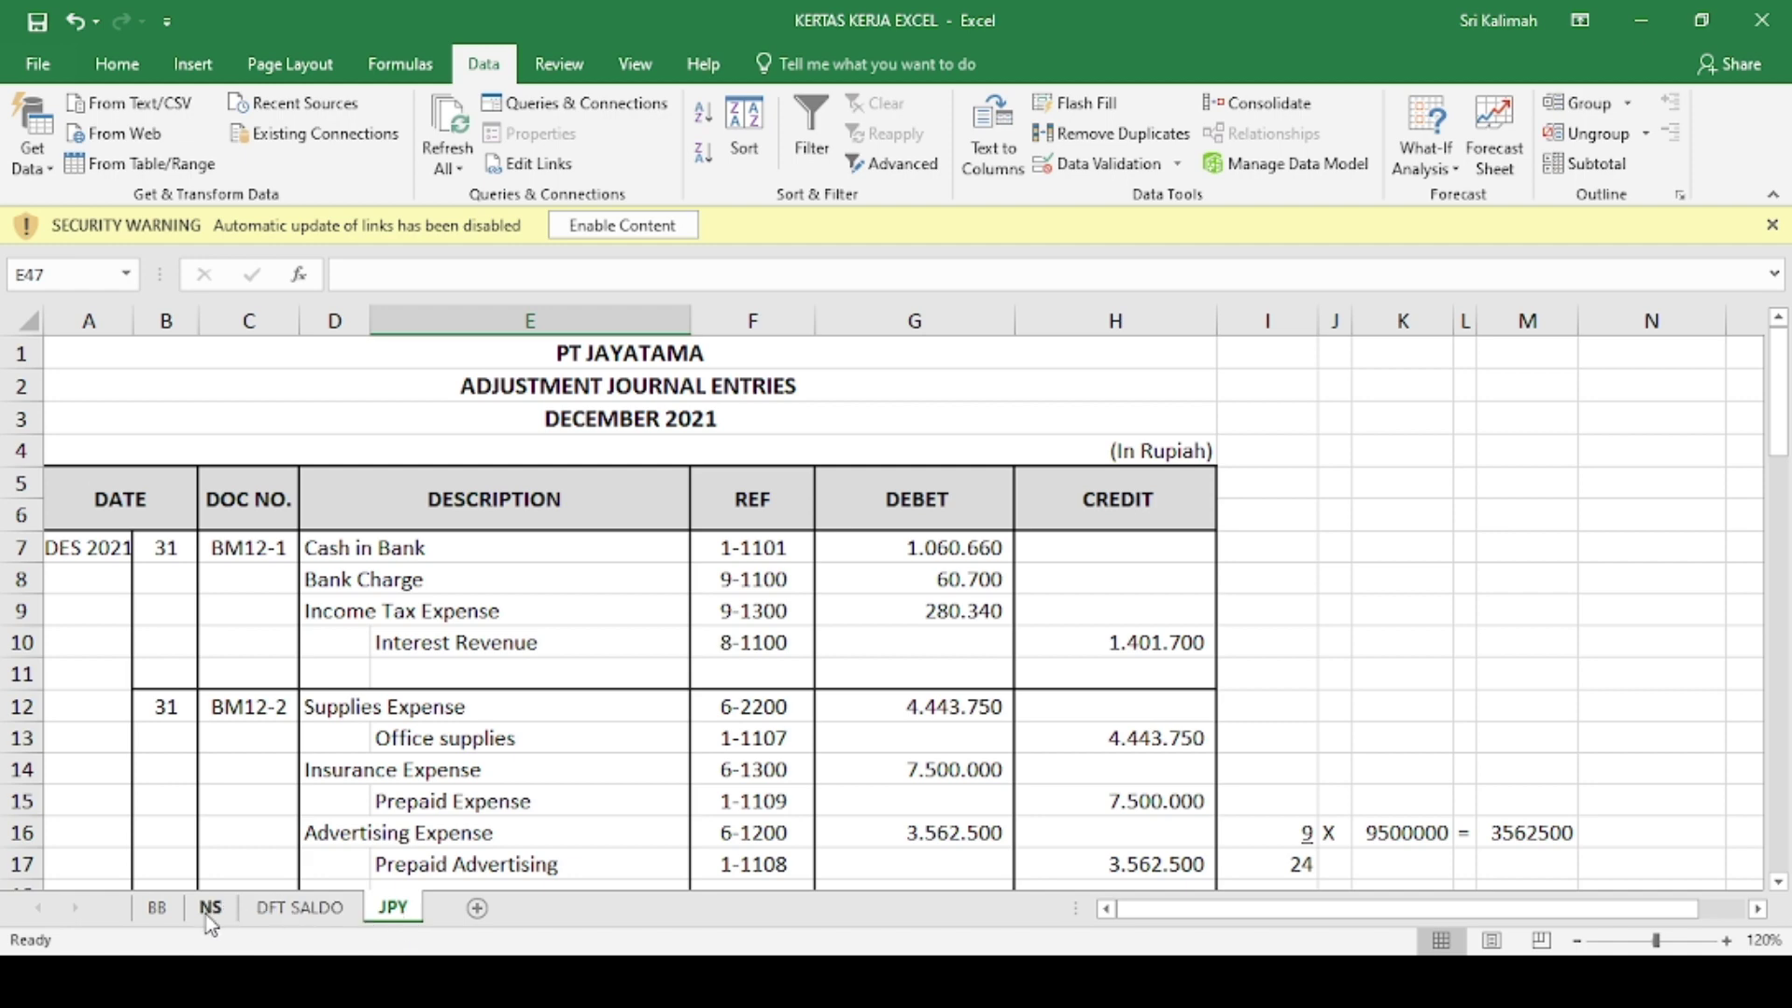
{"action": "left_click", "coordinate": [155, 911]}
{"action": "type", "text": "aje"}
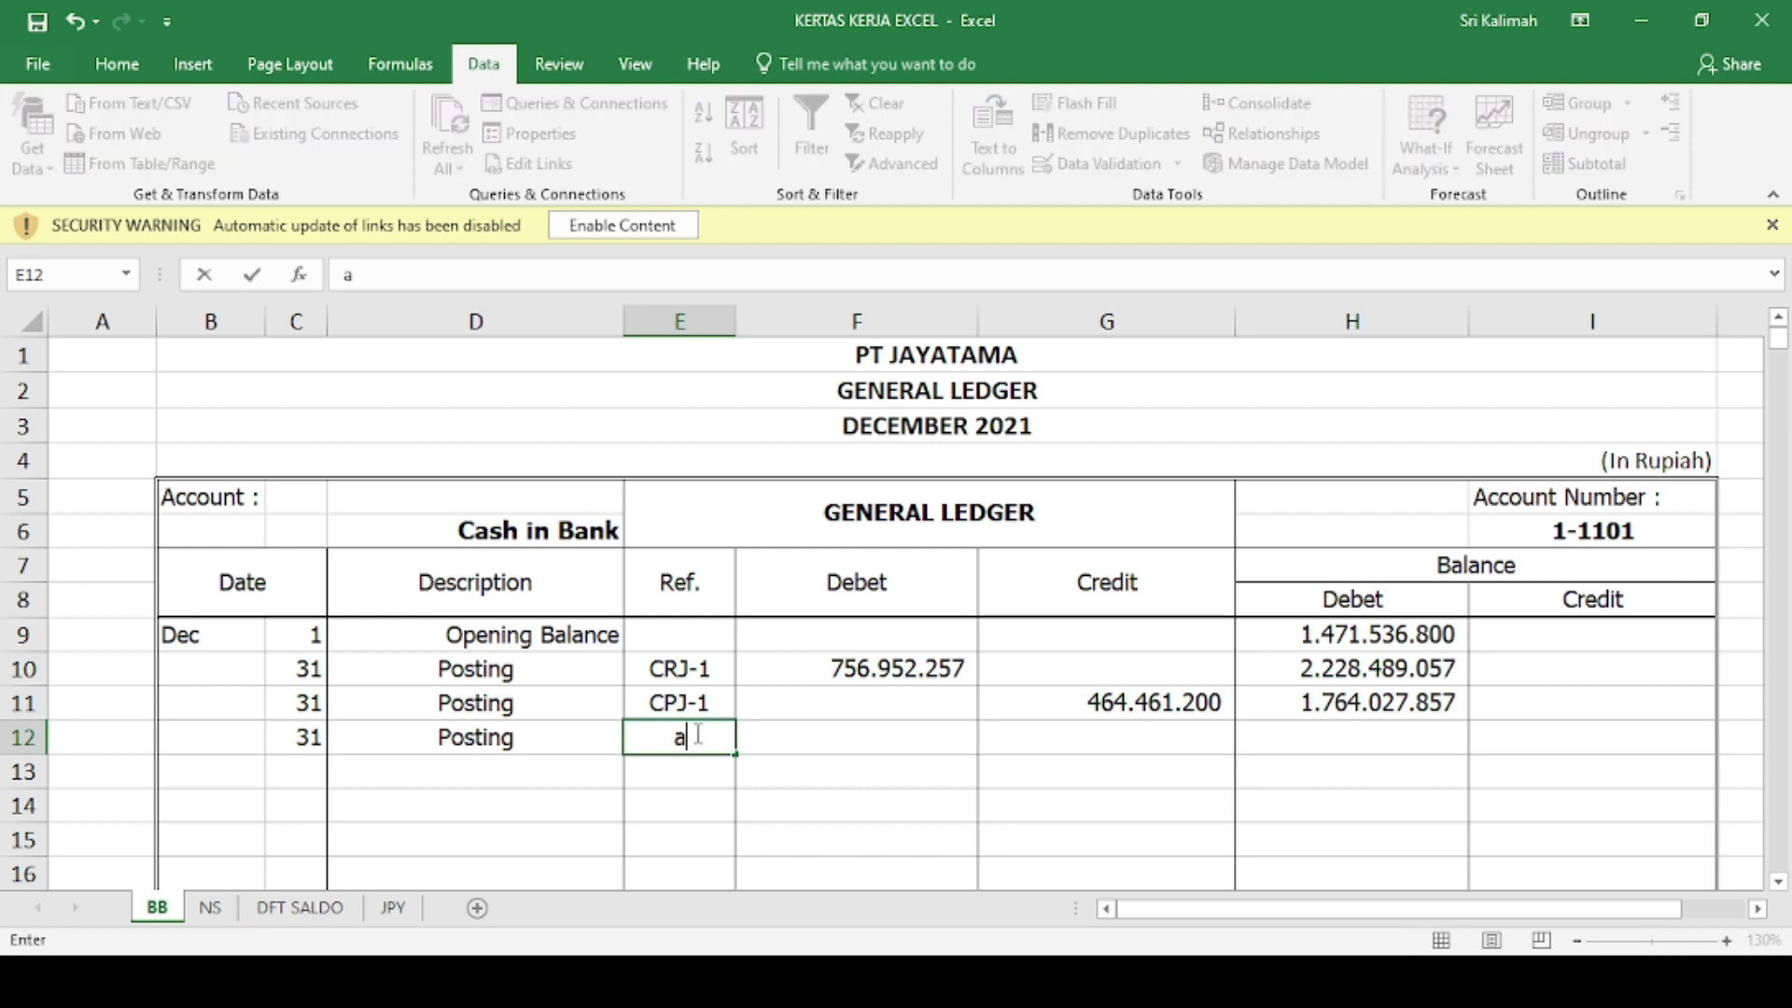
{"action": "key", "text": "BackSpace"}
{"action": "key", "text": "BackSpace"}
{"action": "key", "text": "BackSpace"}
{"action": "type", "text": "AJE-1"}
{"action": "key", "text": "Tab"}
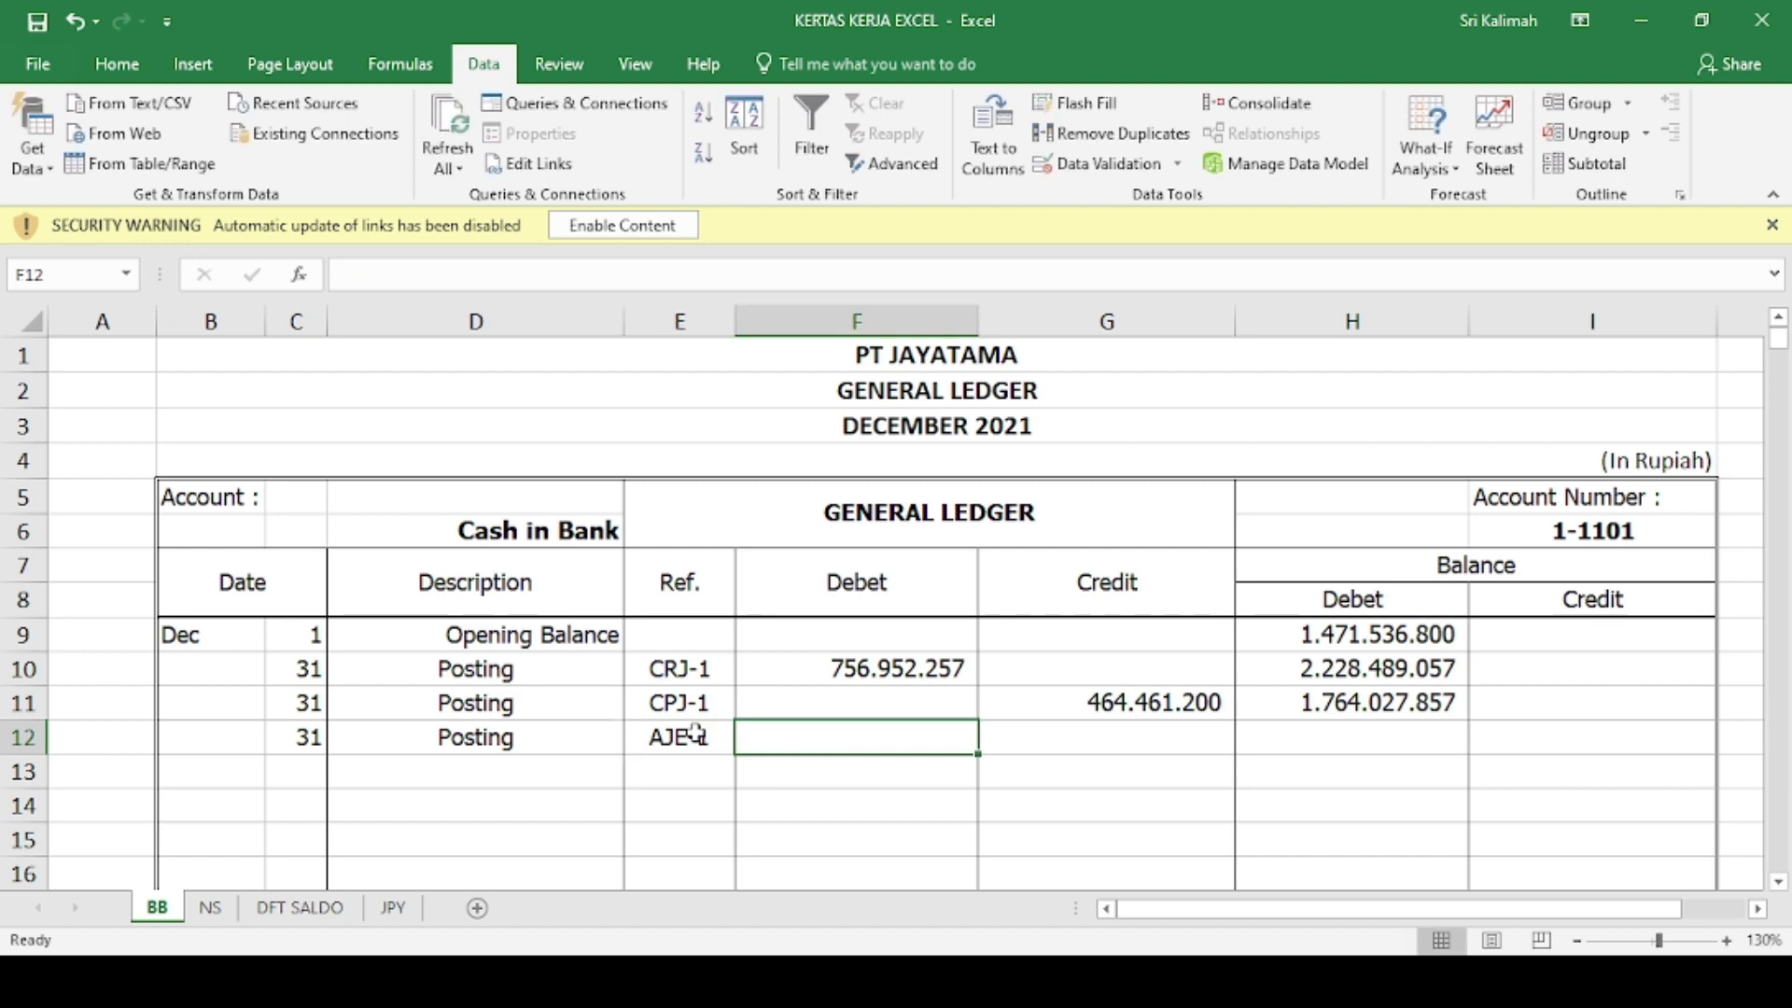
- Link the debit of the Cash in Bank posting in F12 to cell G7 of the JPY adjustment journal
{"action": "type", "text": "="}
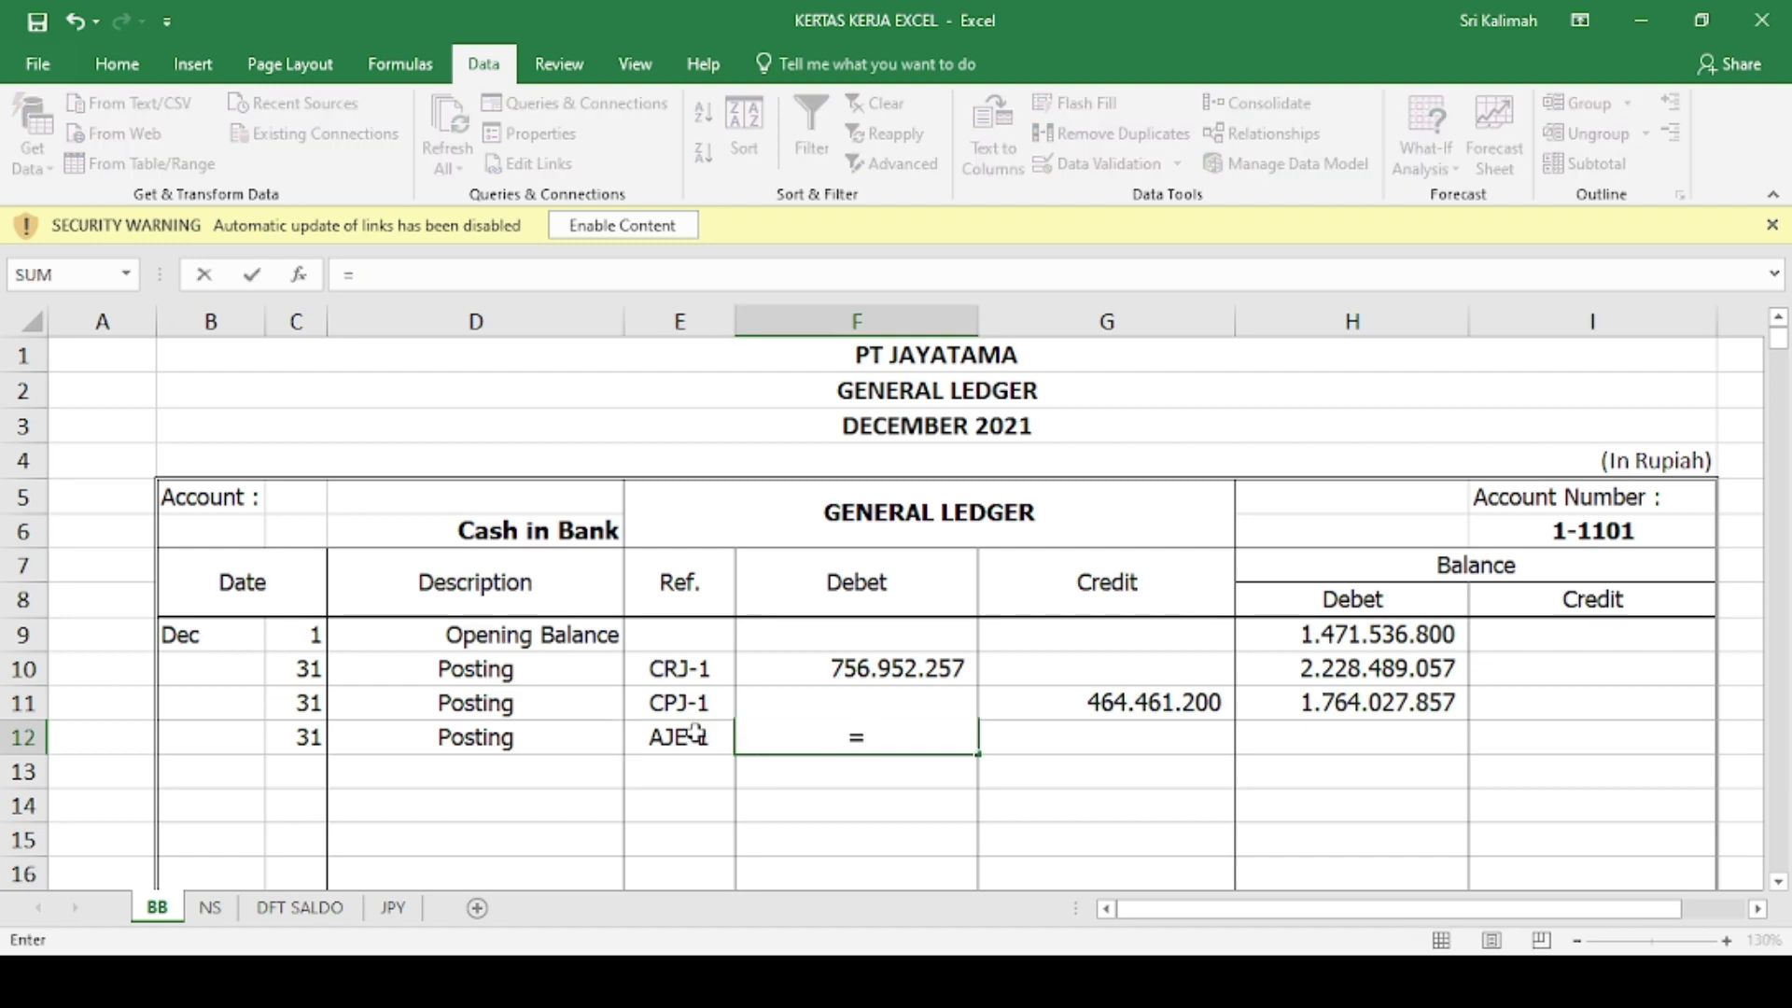
{"action": "left_click", "coordinate": [385, 913]}
{"action": "left_click", "coordinate": [936, 548]}
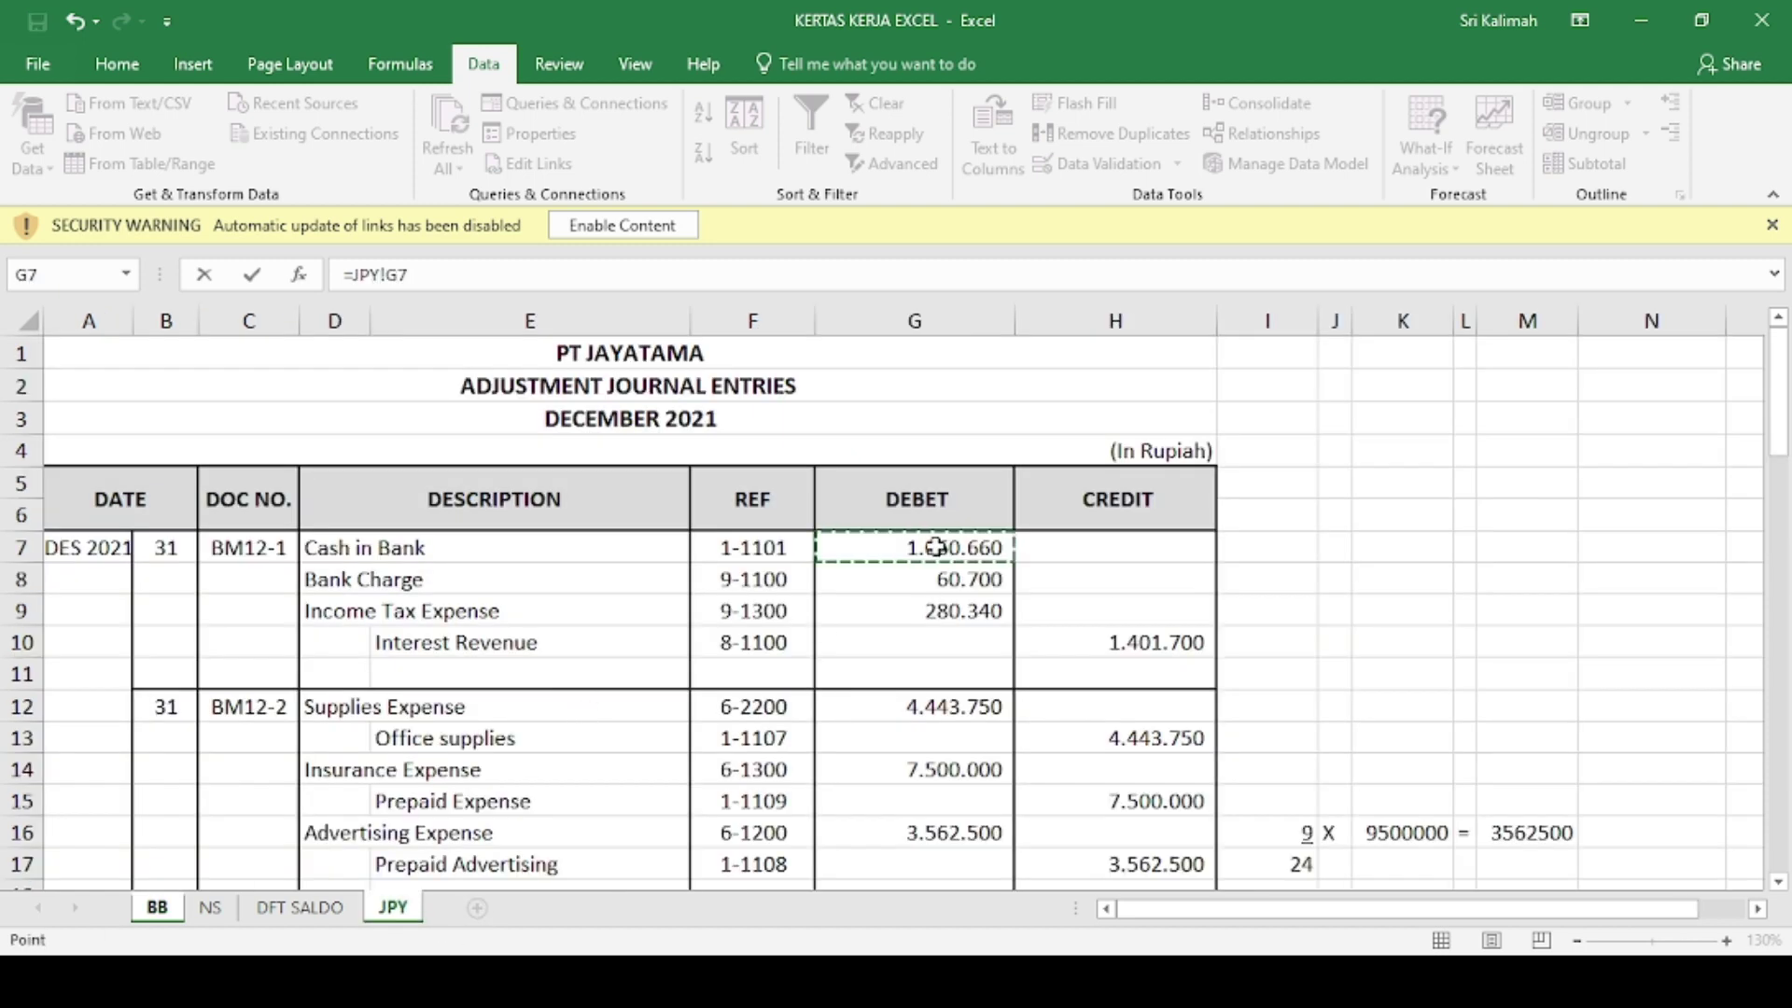
{"action": "key", "text": "Return"}
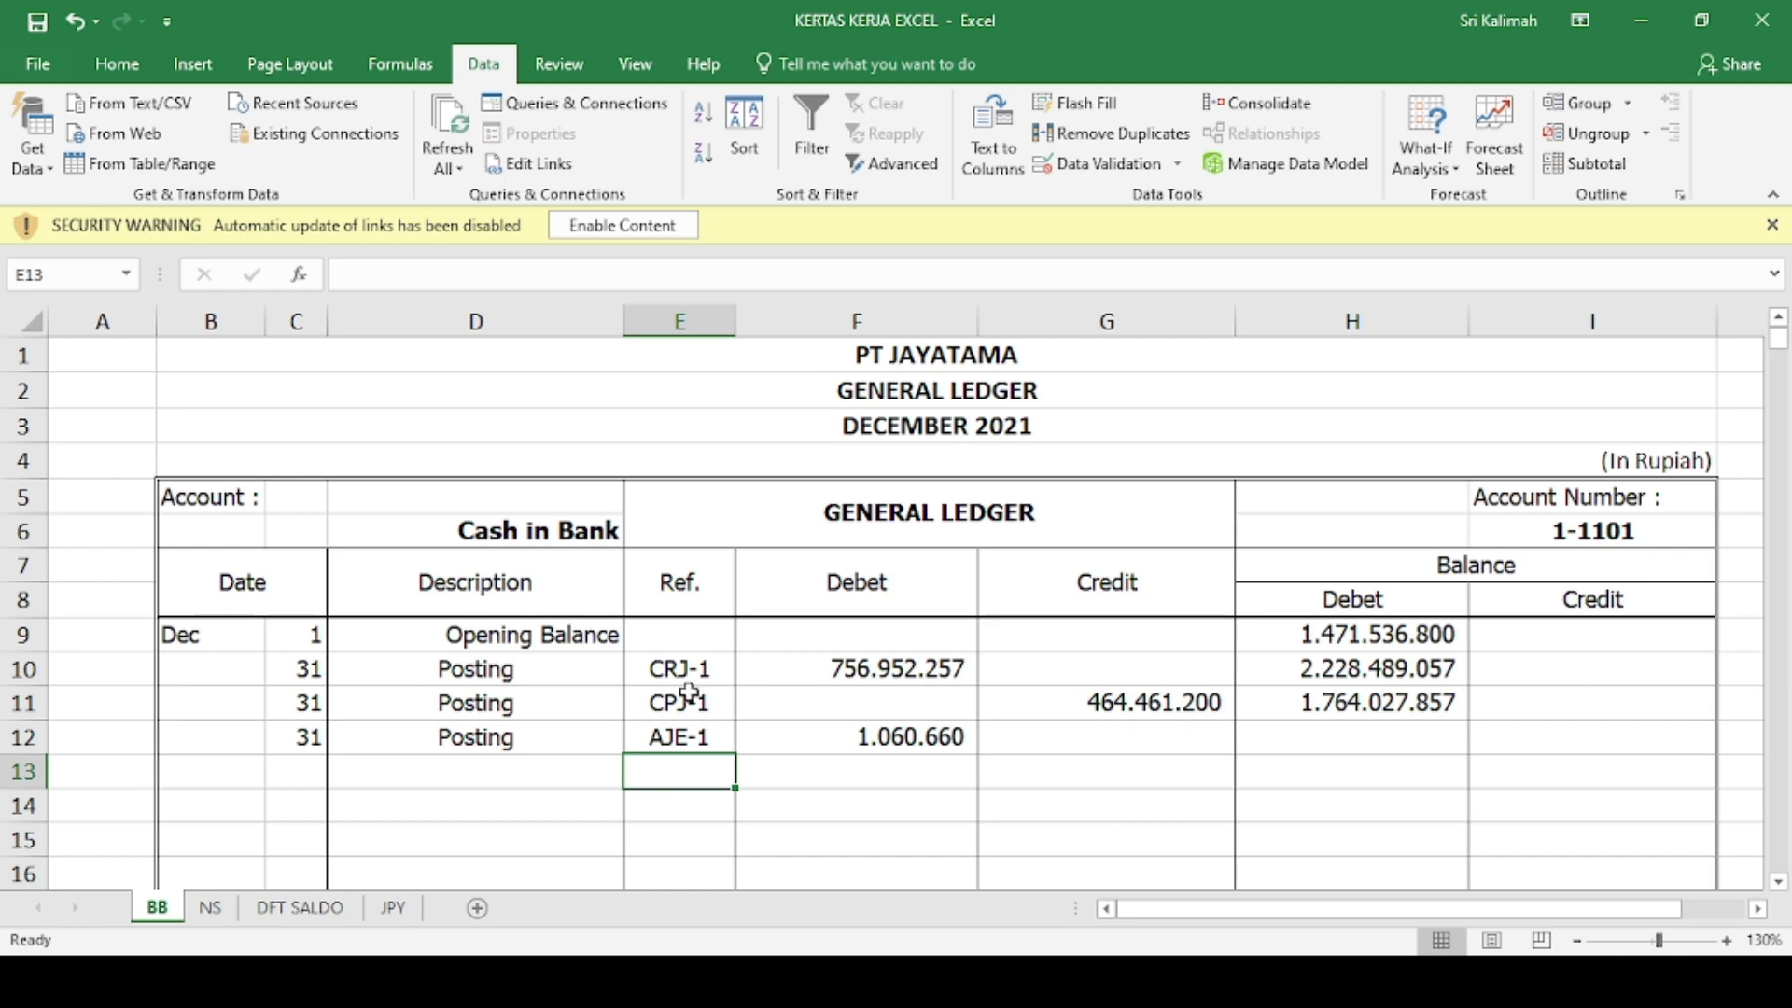
- Check the adjustment journal, locate the Bank Charge ledger (9-1100) on the BB sheet, and enter day 31 in row 710
{"action": "left_click", "coordinate": [393, 910]}
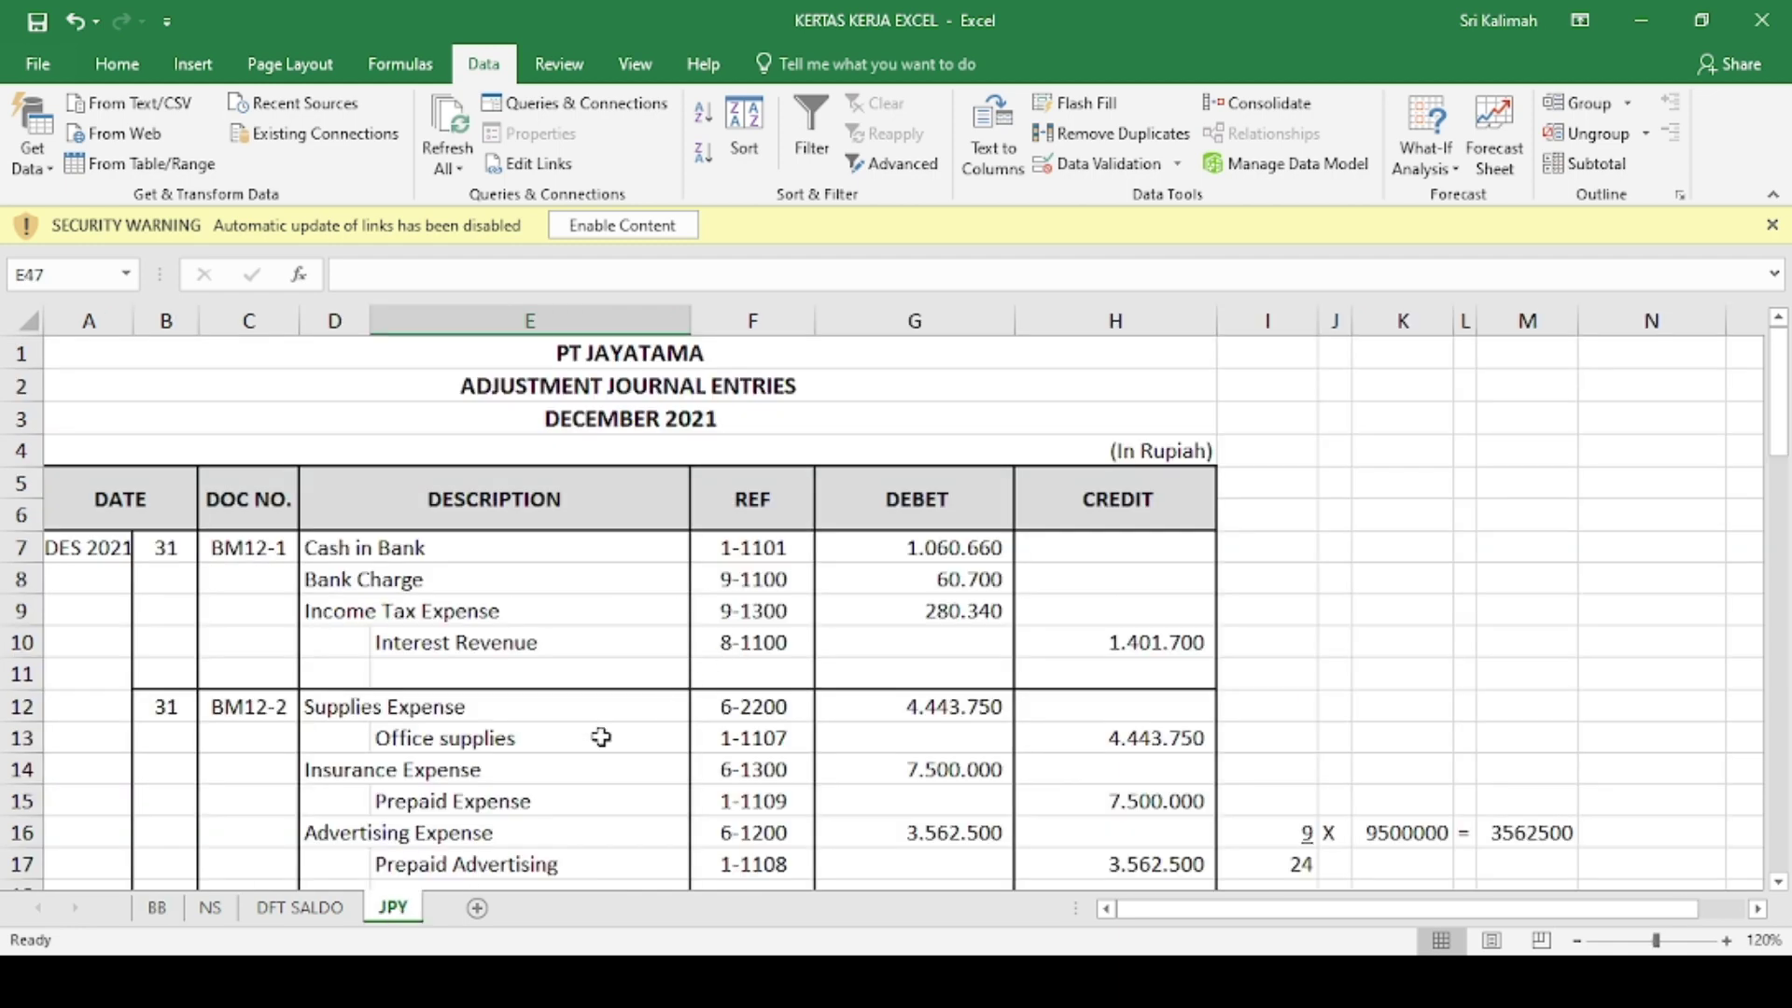
{"action": "left_click", "coordinate": [160, 910]}
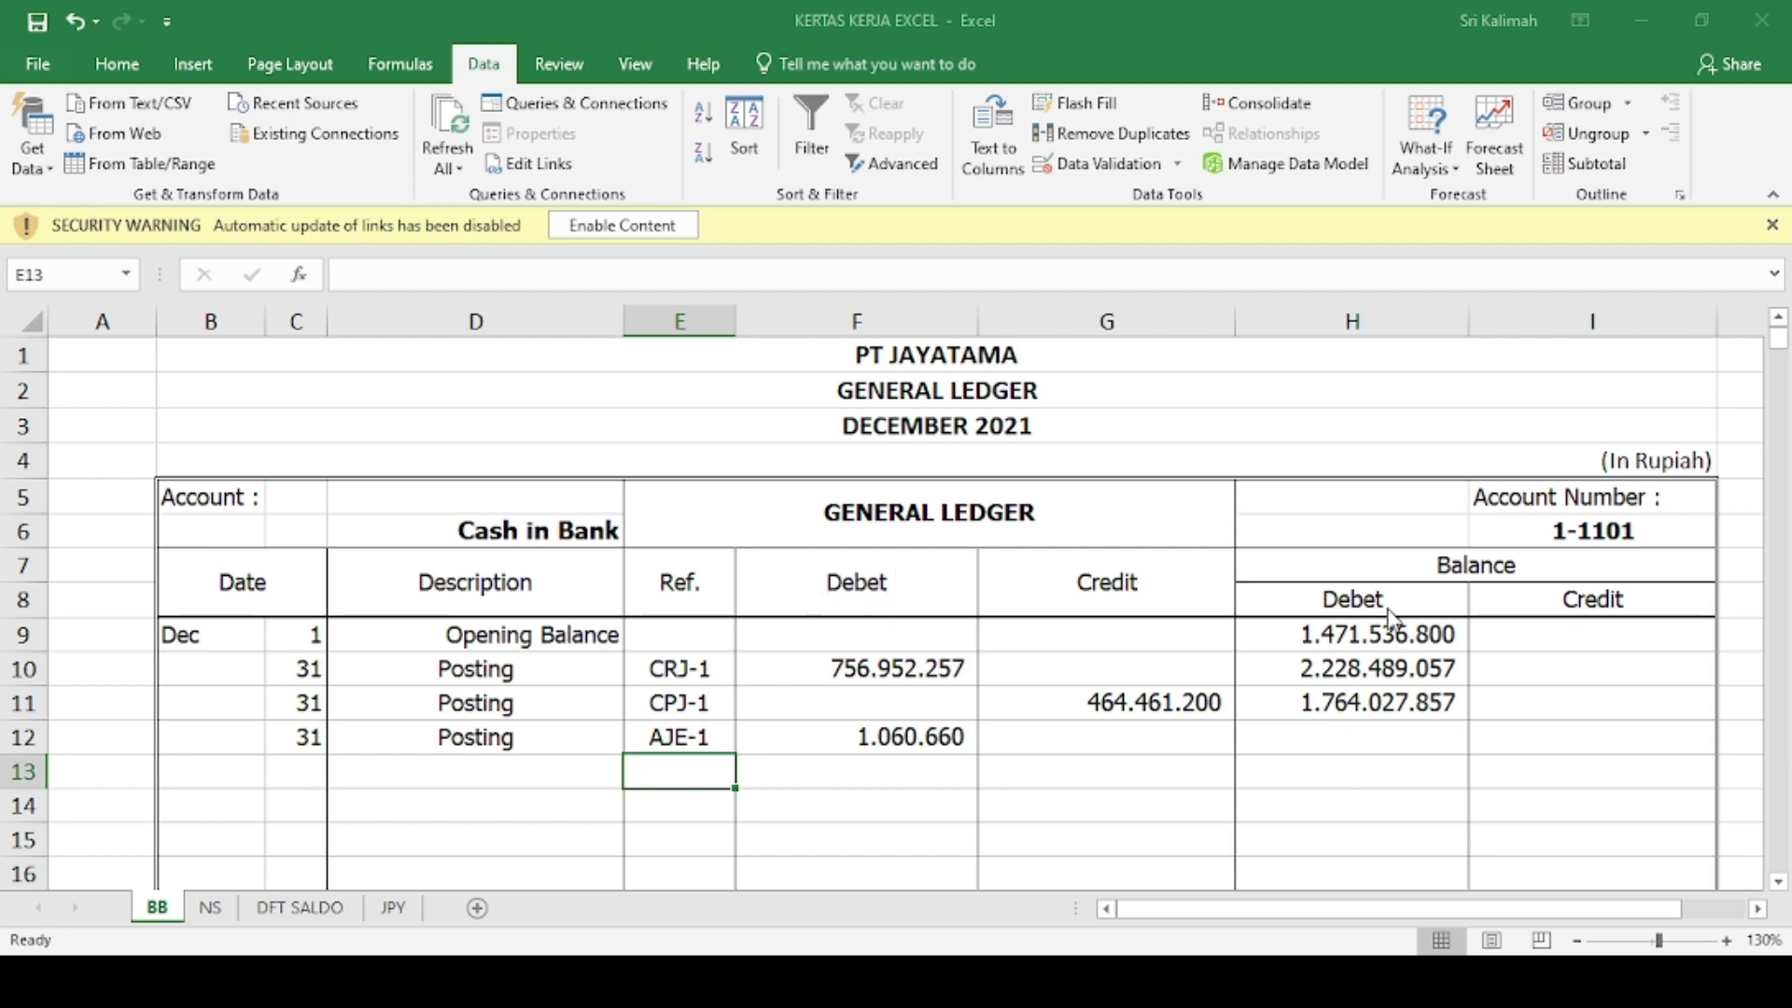
{"action": "left_click_drag", "start_coordinate": [1779, 338], "coordinate": [1752, 855]}
{"action": "scroll", "coordinate": [1633, 698], "scroll_direction": "up", "scroll_amount": 14}
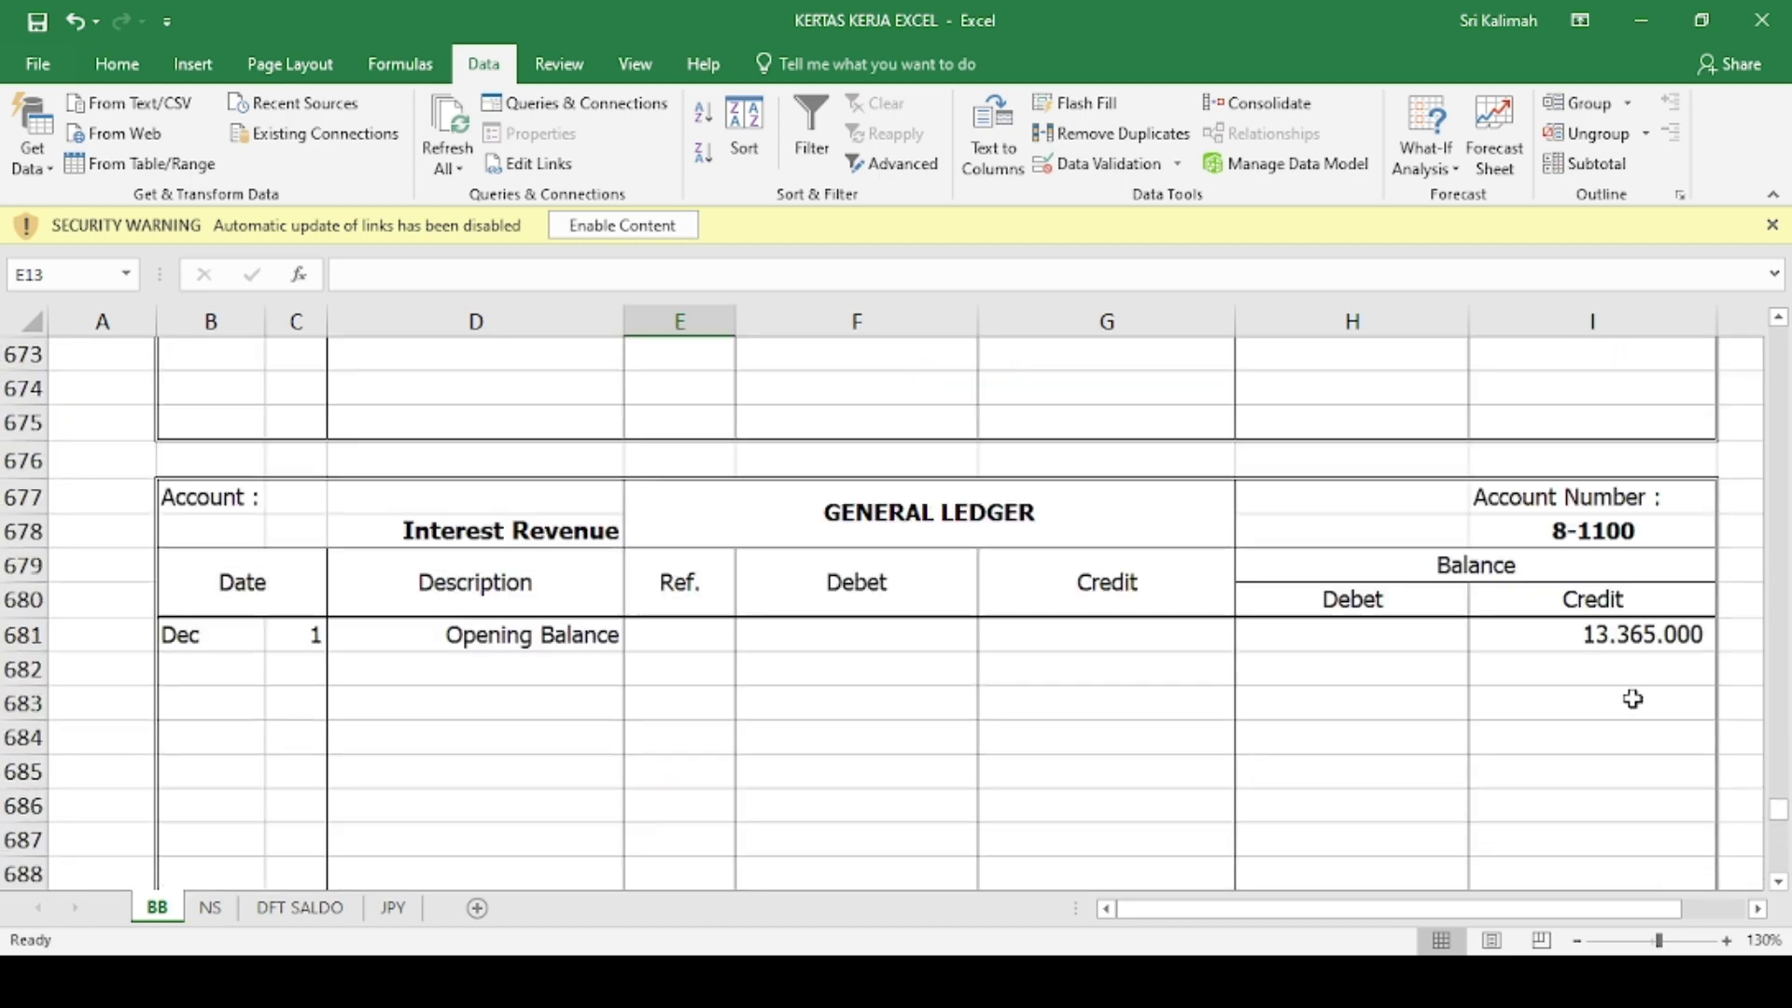
{"action": "scroll", "coordinate": [1633, 698], "scroll_direction": "up", "scroll_amount": 12}
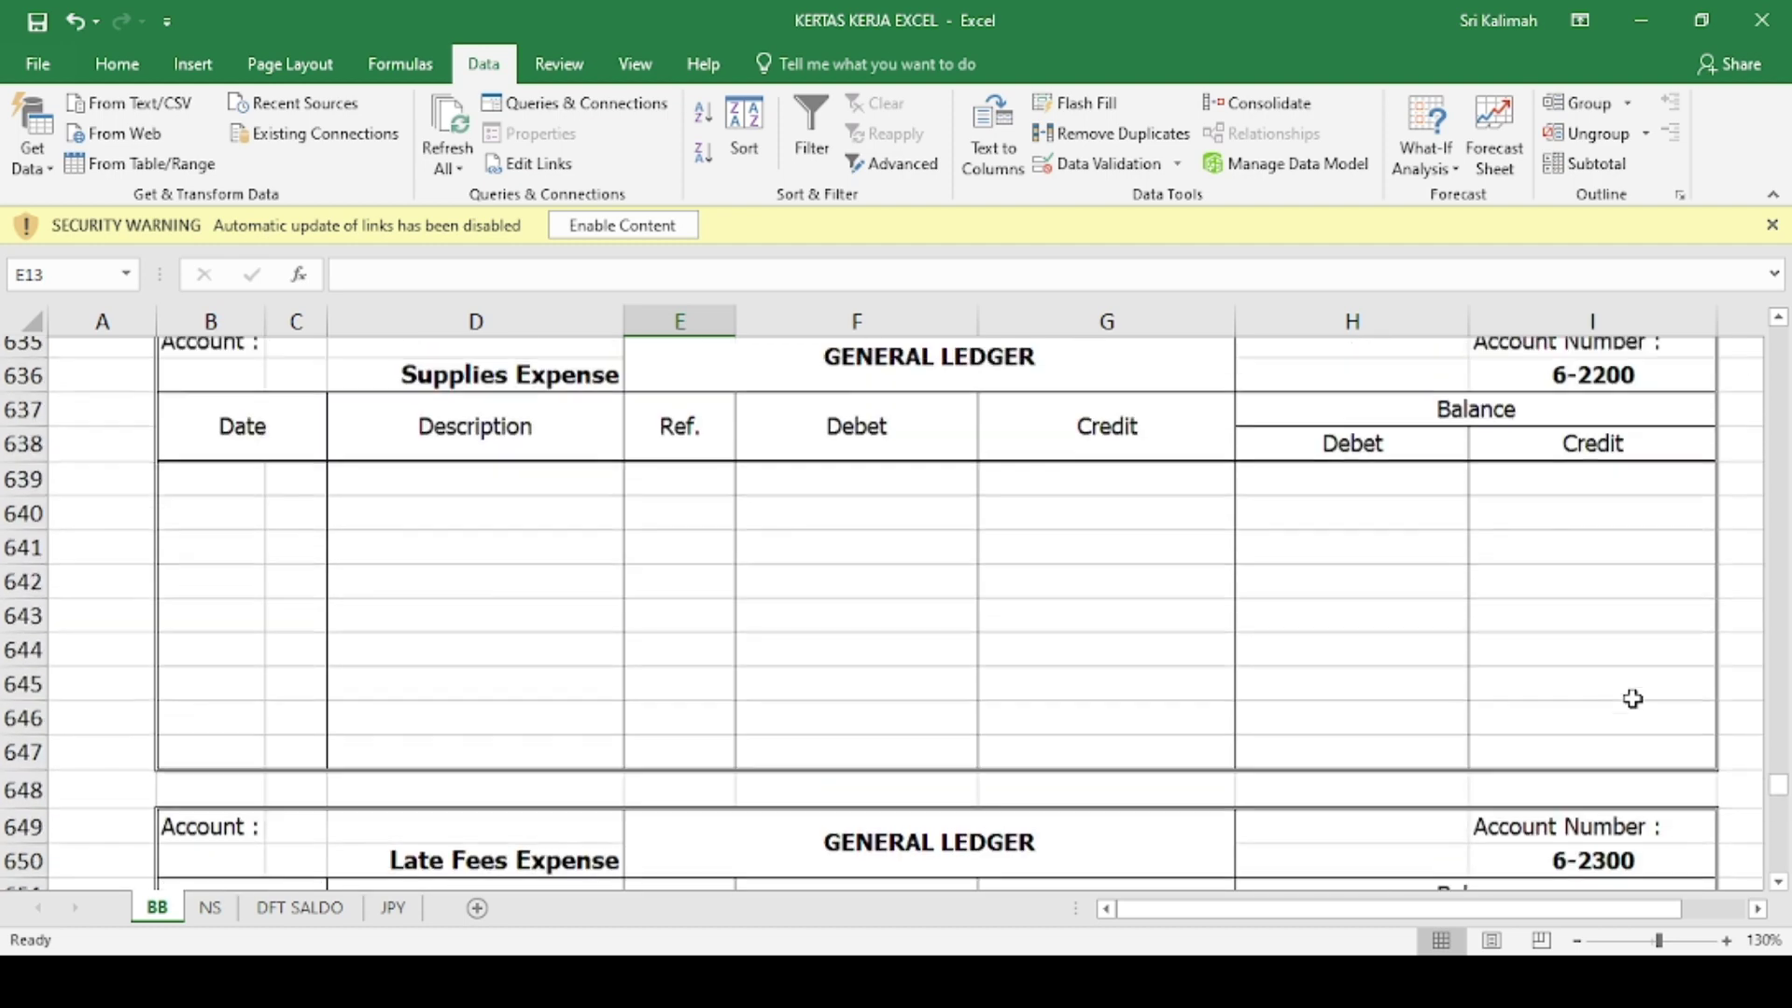
{"action": "scroll", "coordinate": [1633, 698], "scroll_direction": "down", "scroll_amount": 16}
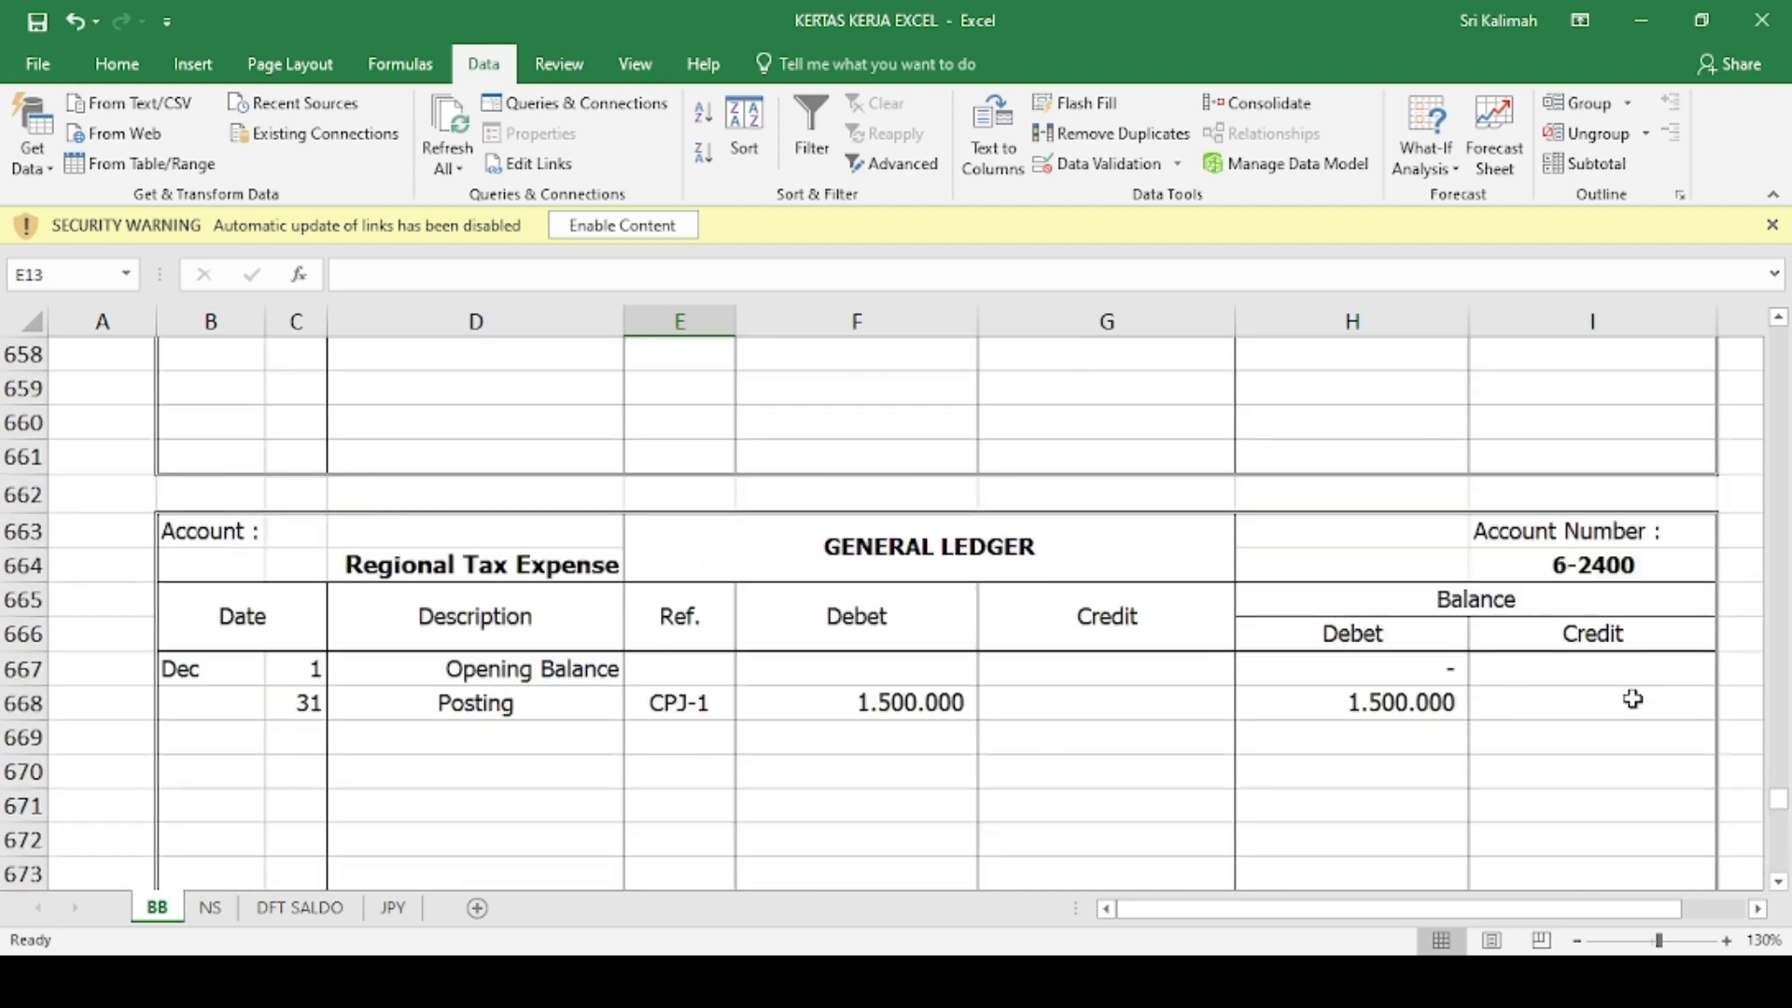
{"action": "scroll", "coordinate": [1633, 698], "scroll_direction": "down", "scroll_amount": 8}
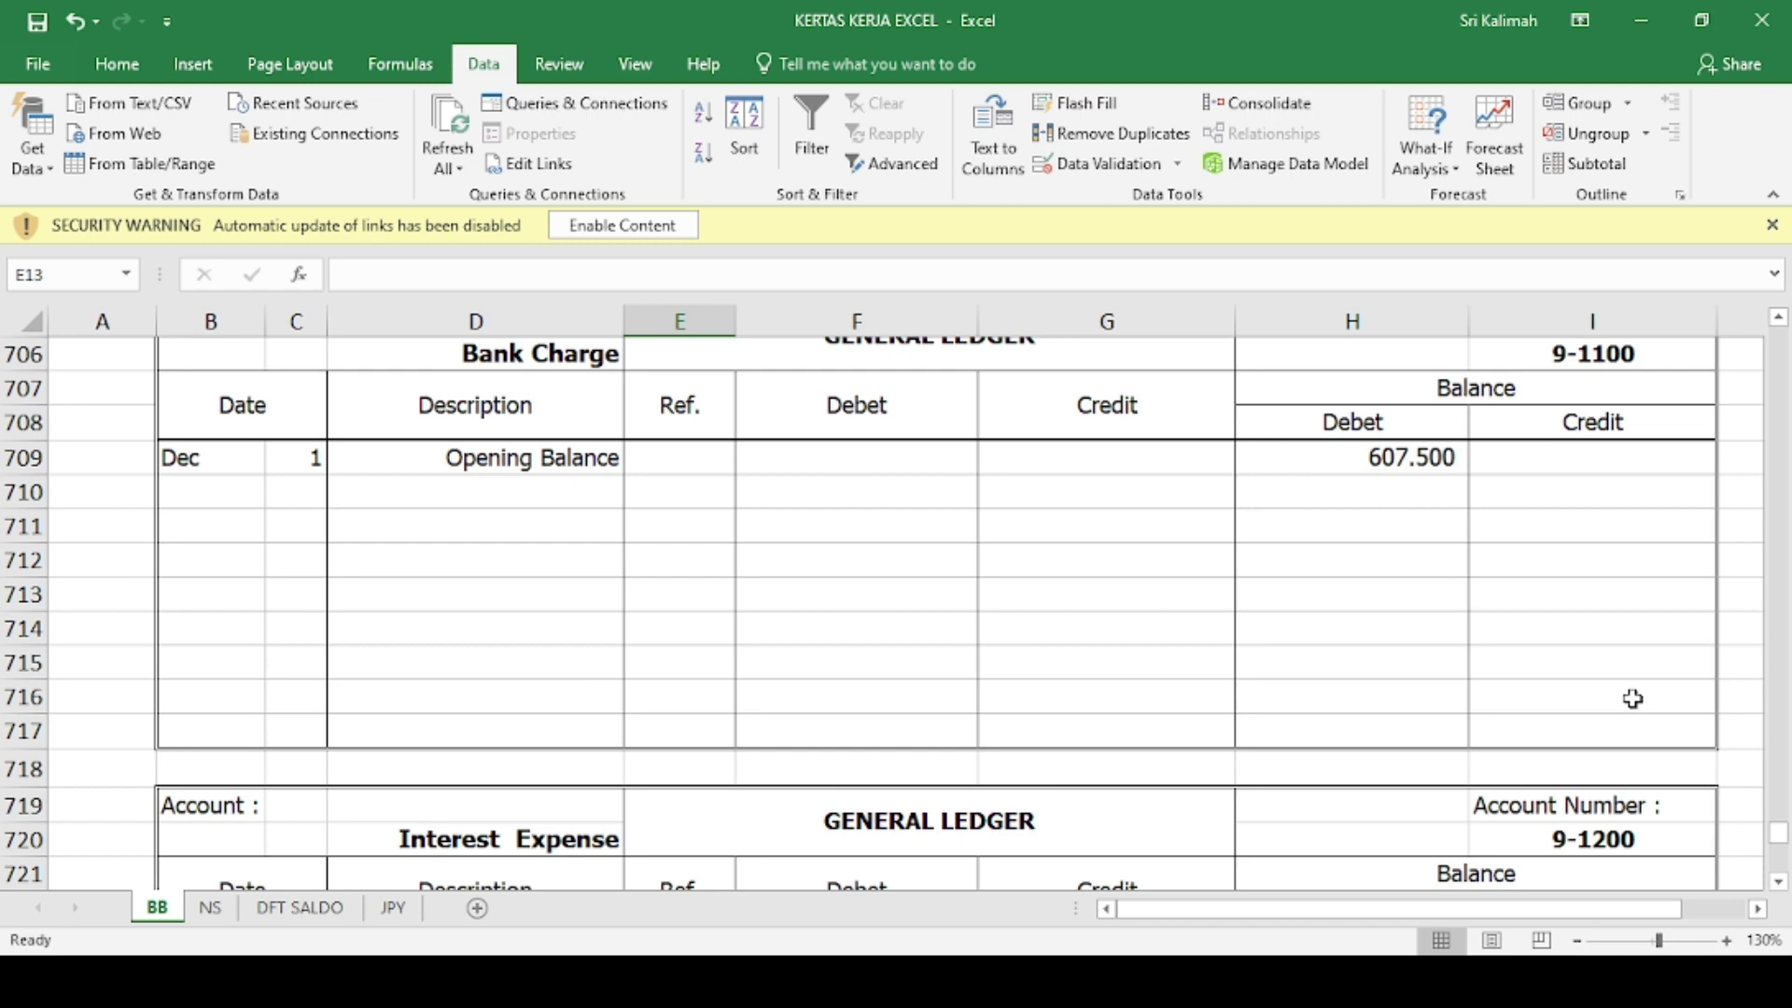
{"action": "scroll", "coordinate": [1461, 622], "scroll_direction": "down", "scroll_amount": 2}
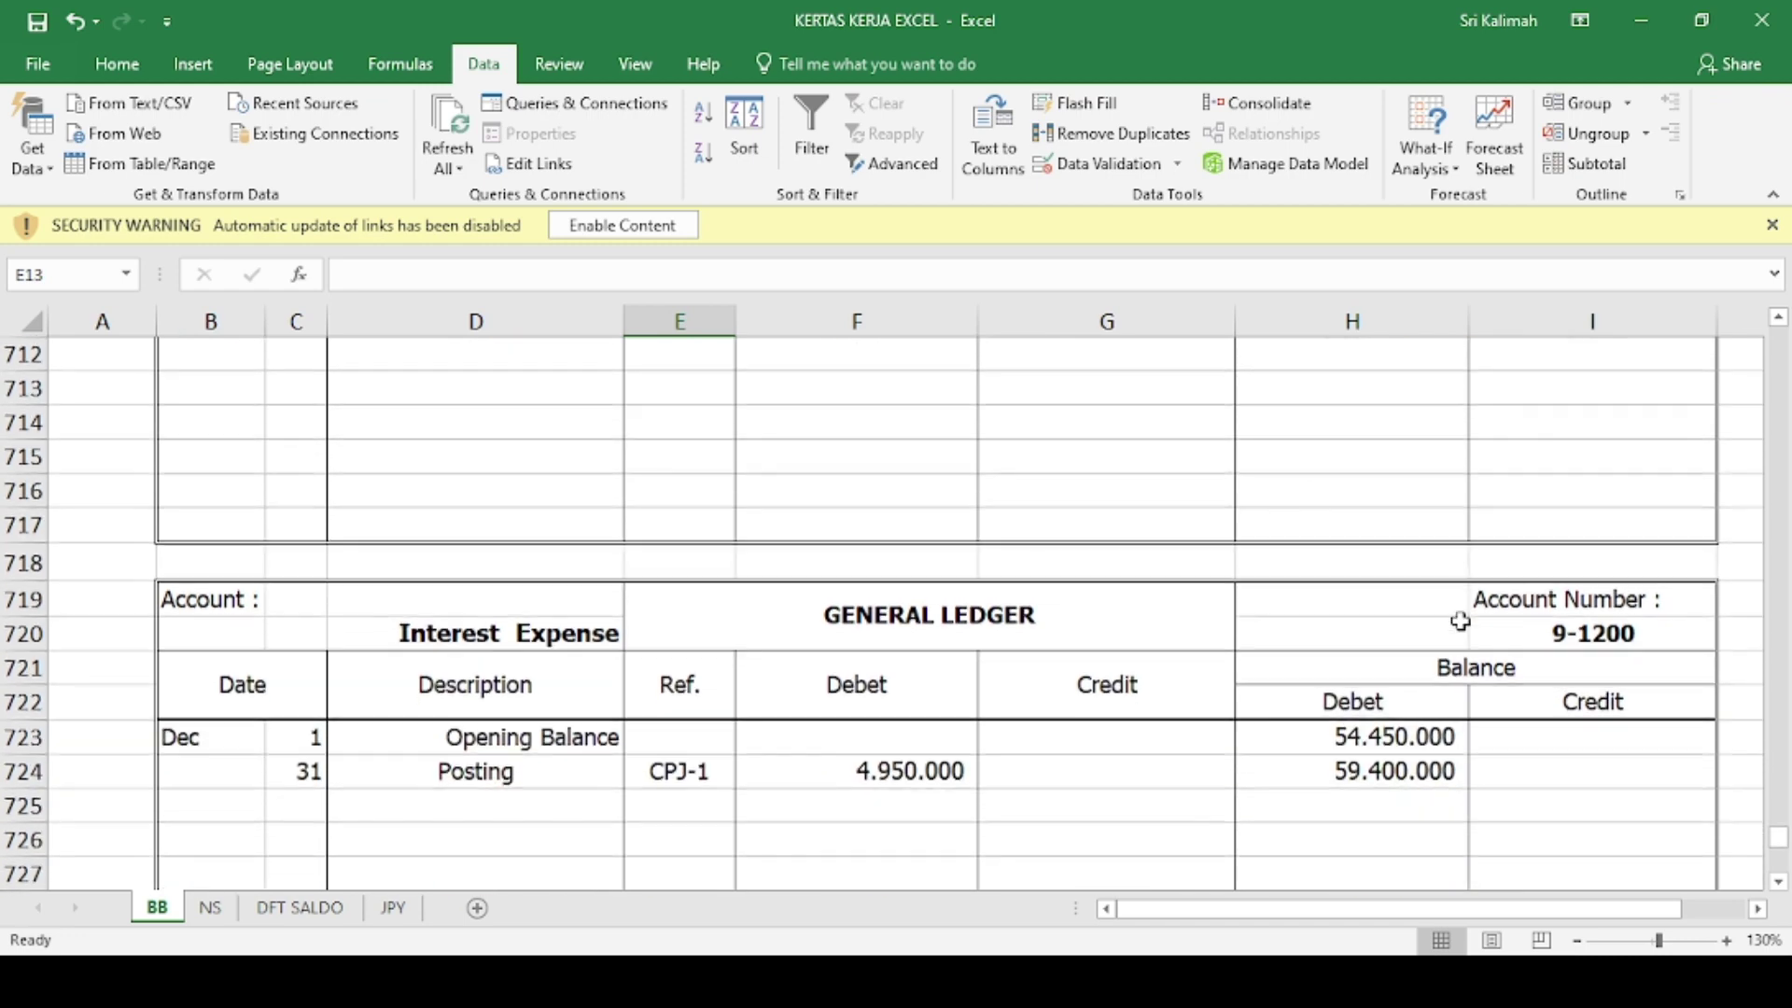
{"action": "scroll", "coordinate": [1461, 621], "scroll_direction": "down", "scroll_amount": 1}
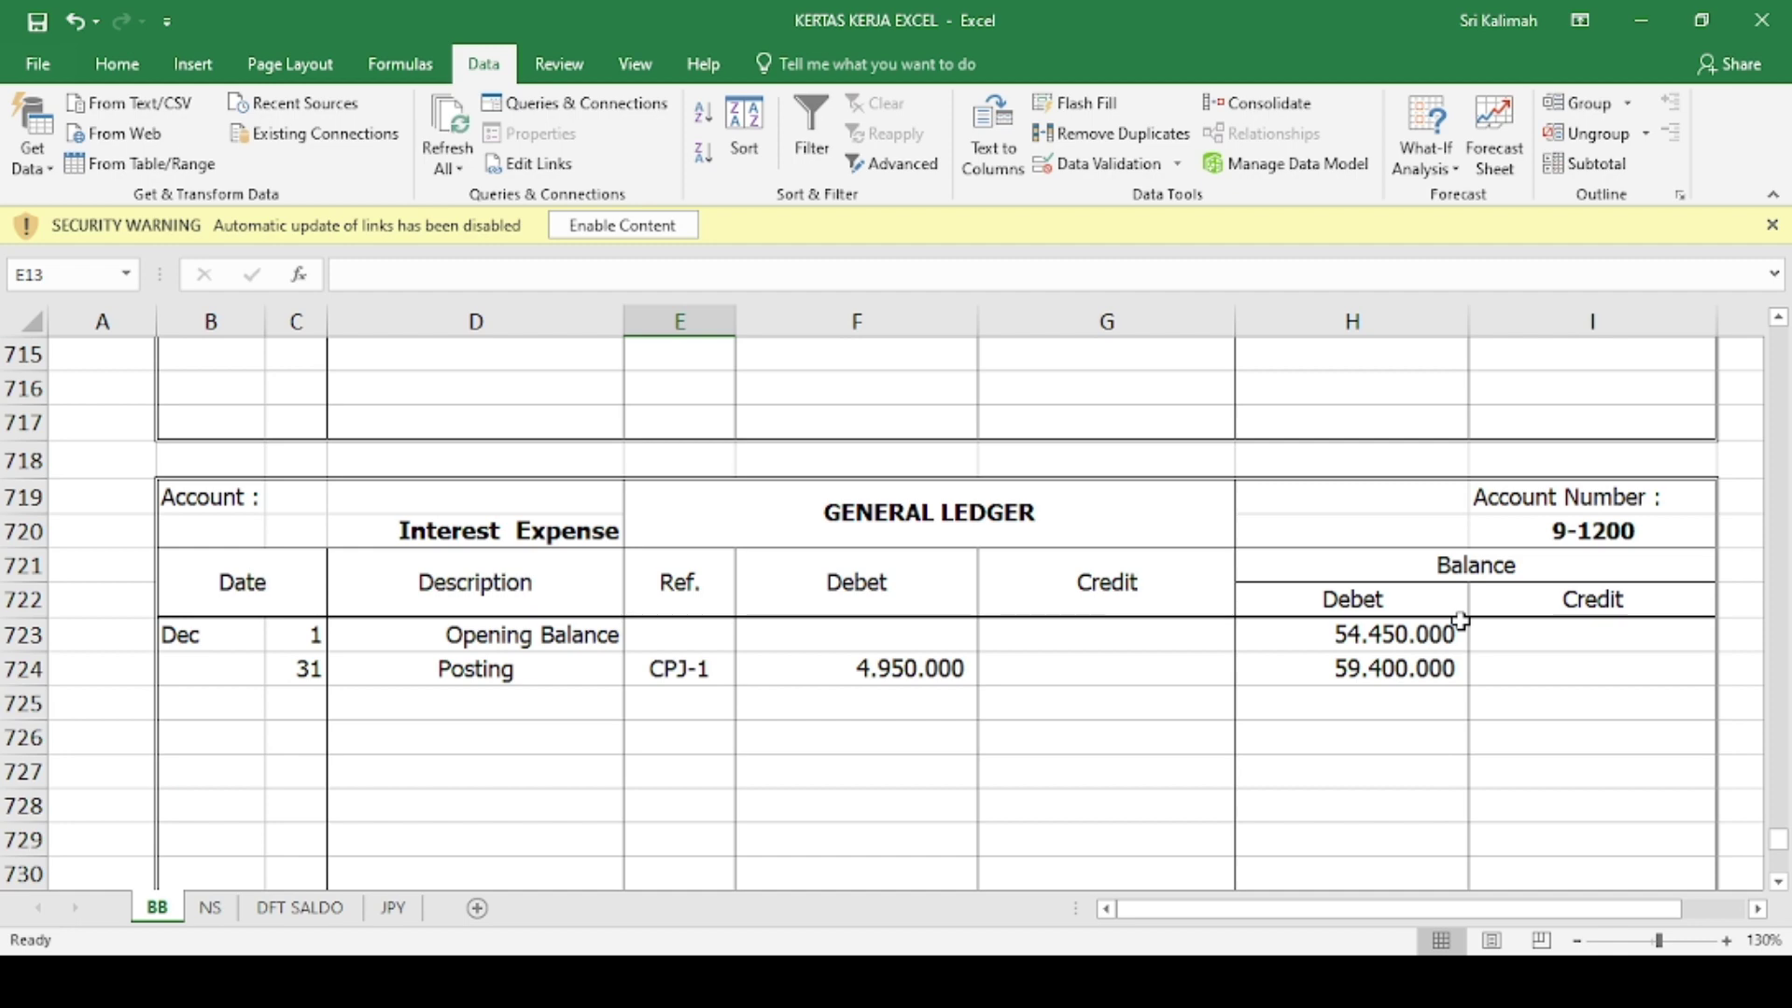
{"action": "scroll", "coordinate": [1461, 622], "scroll_direction": "up", "scroll_amount": 5}
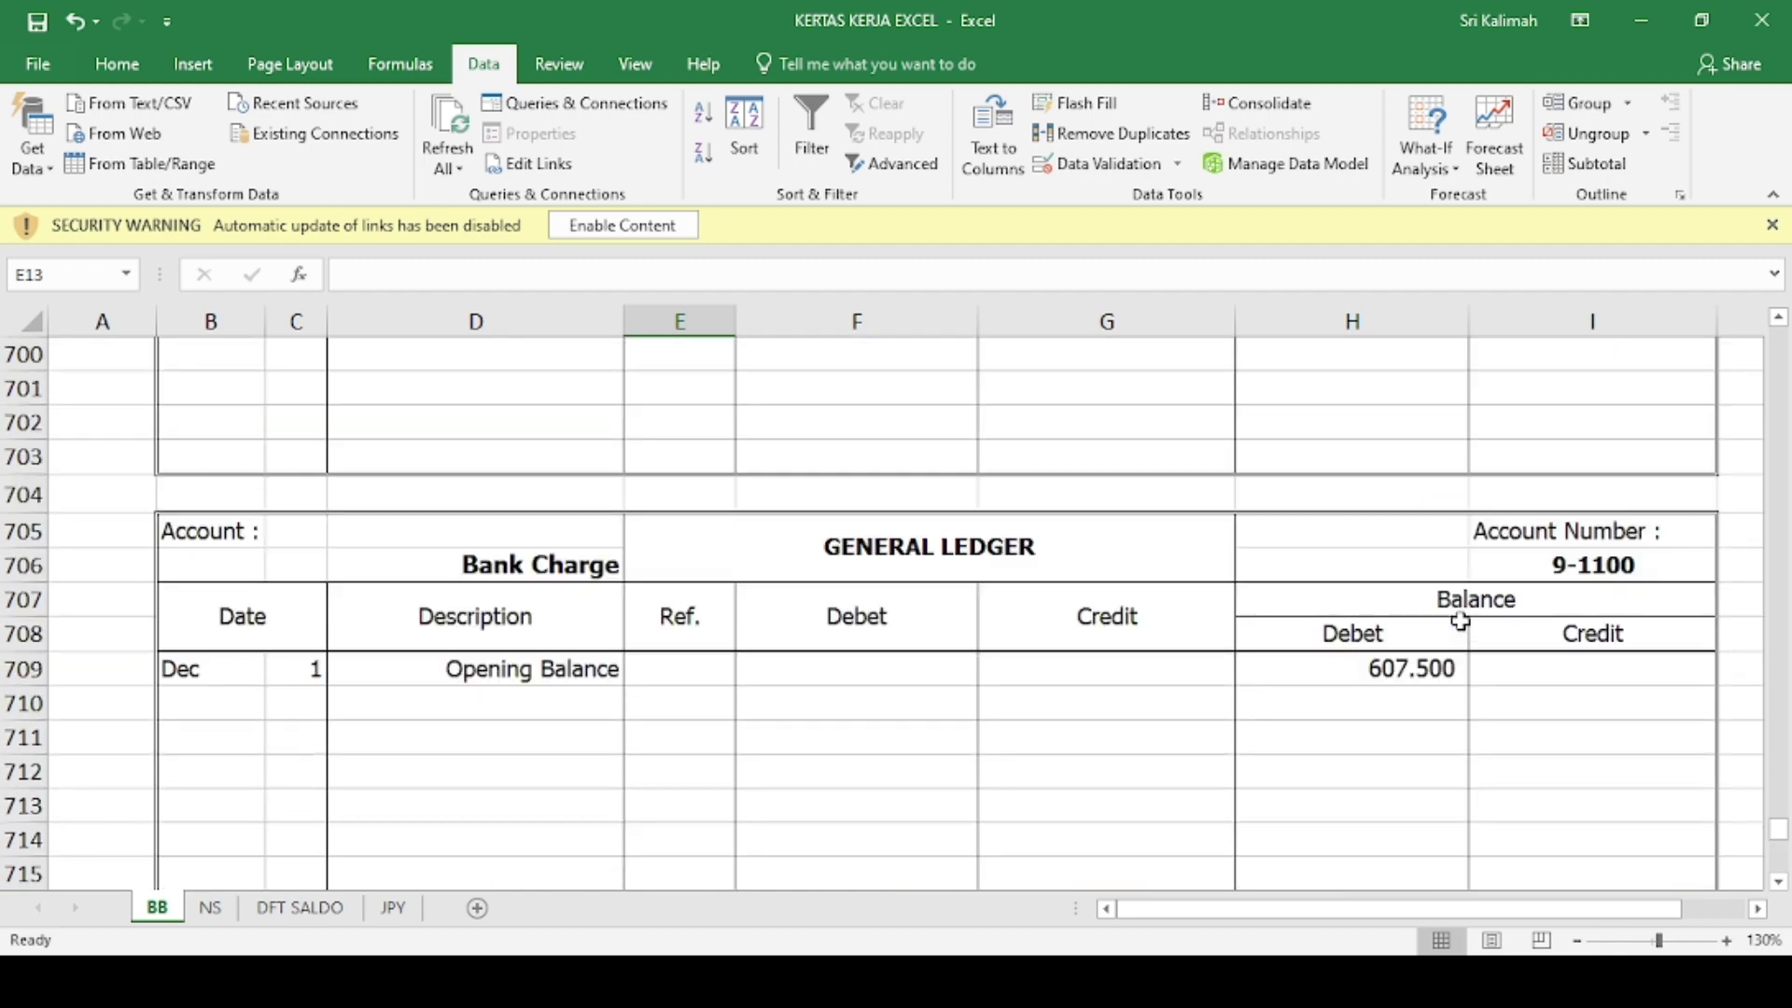
{"action": "left_click", "coordinate": [314, 695]}
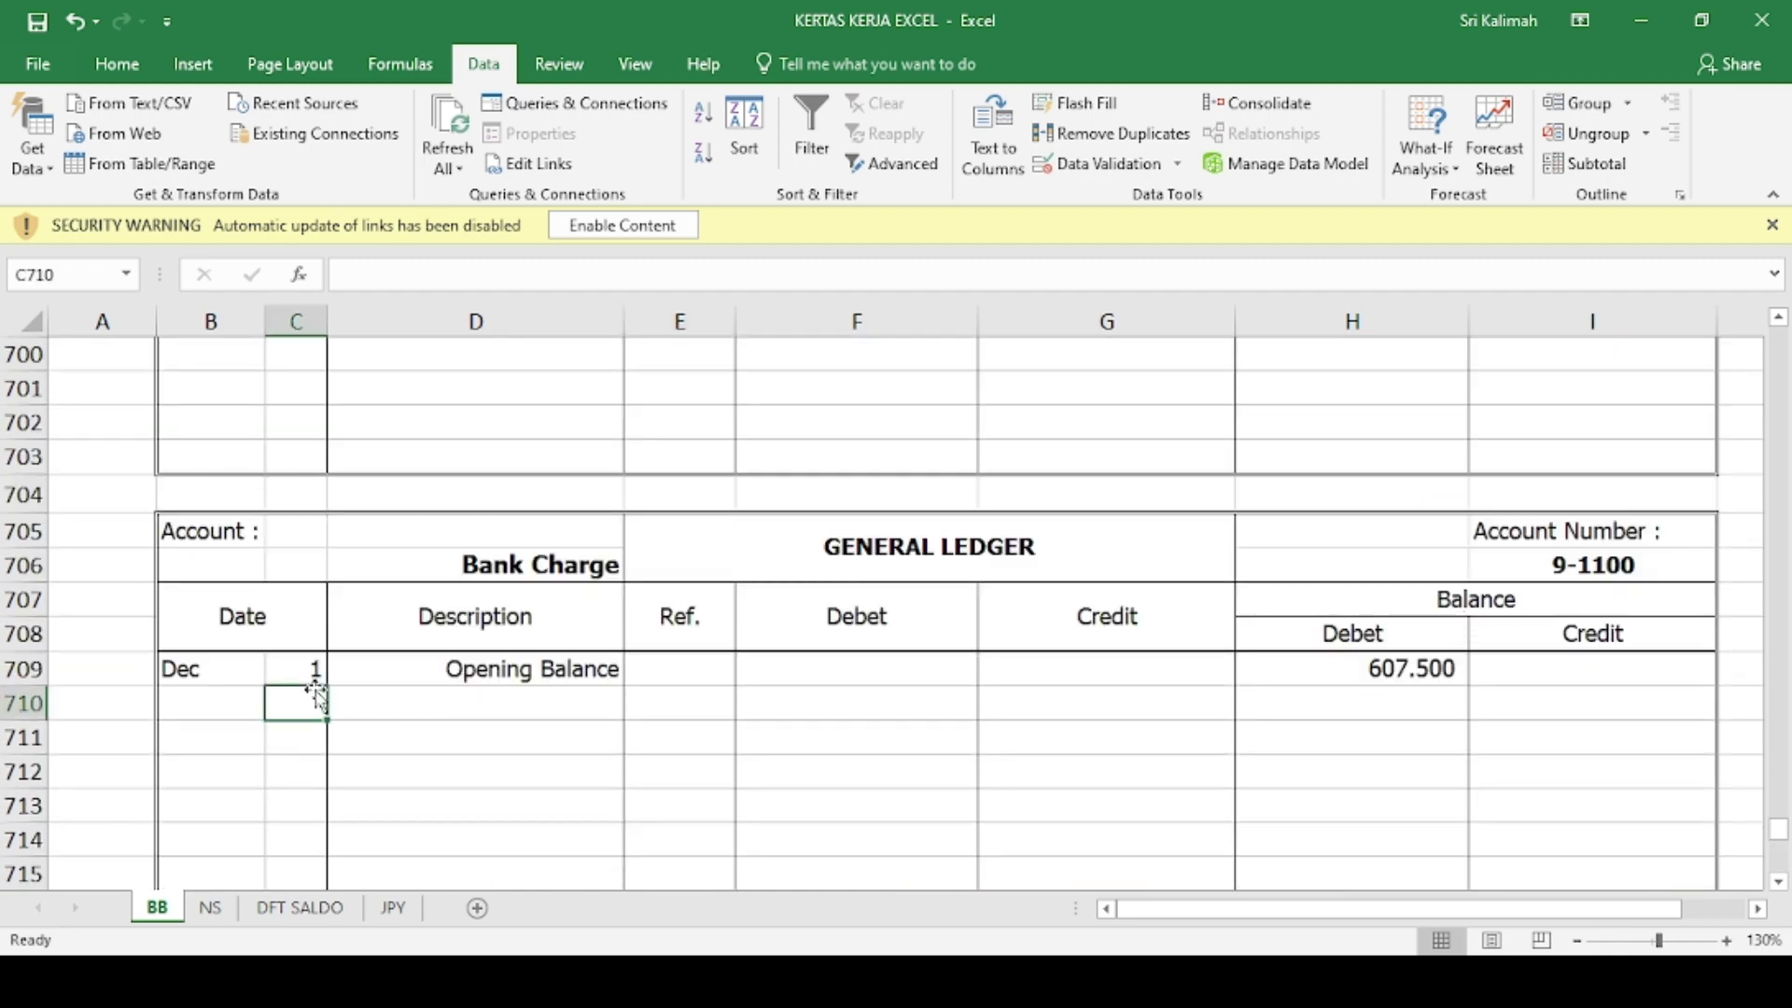
{"action": "type", "text": "31"}
{"action": "key", "text": "Tab"}
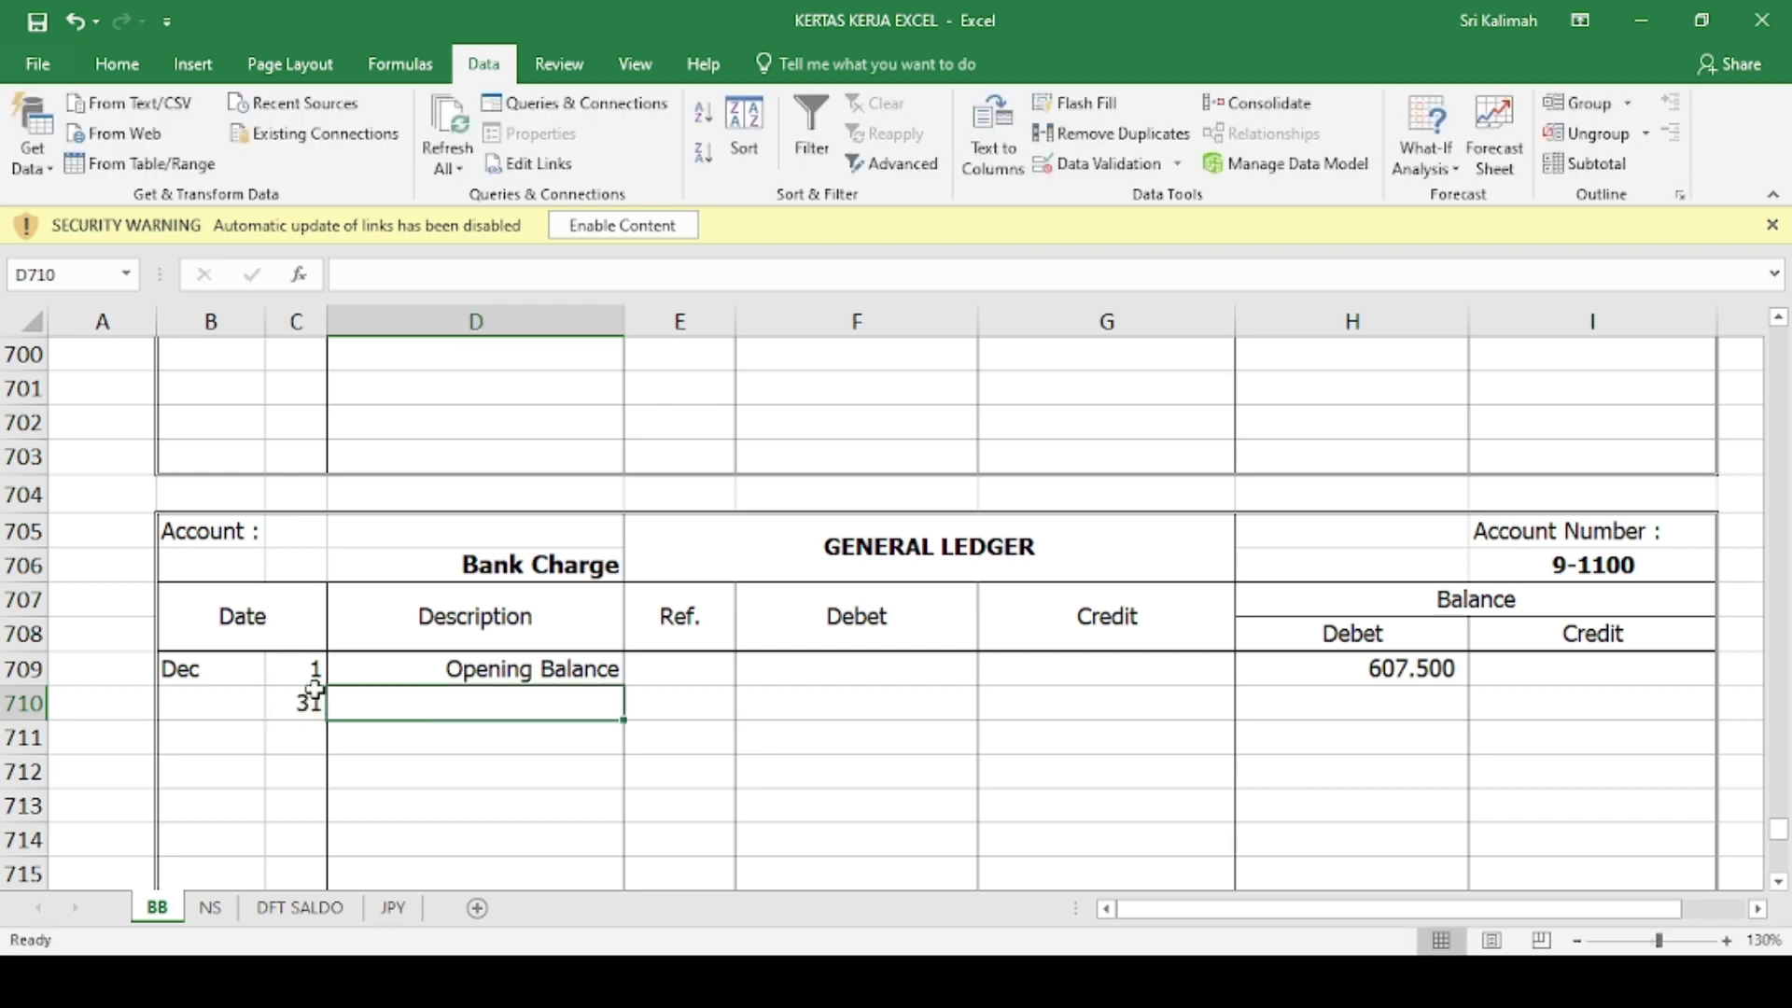
- Give the Bank Charge entry in row 710 the description Posting and the reference AJE-1
{"action": "type", "text": "POS"}
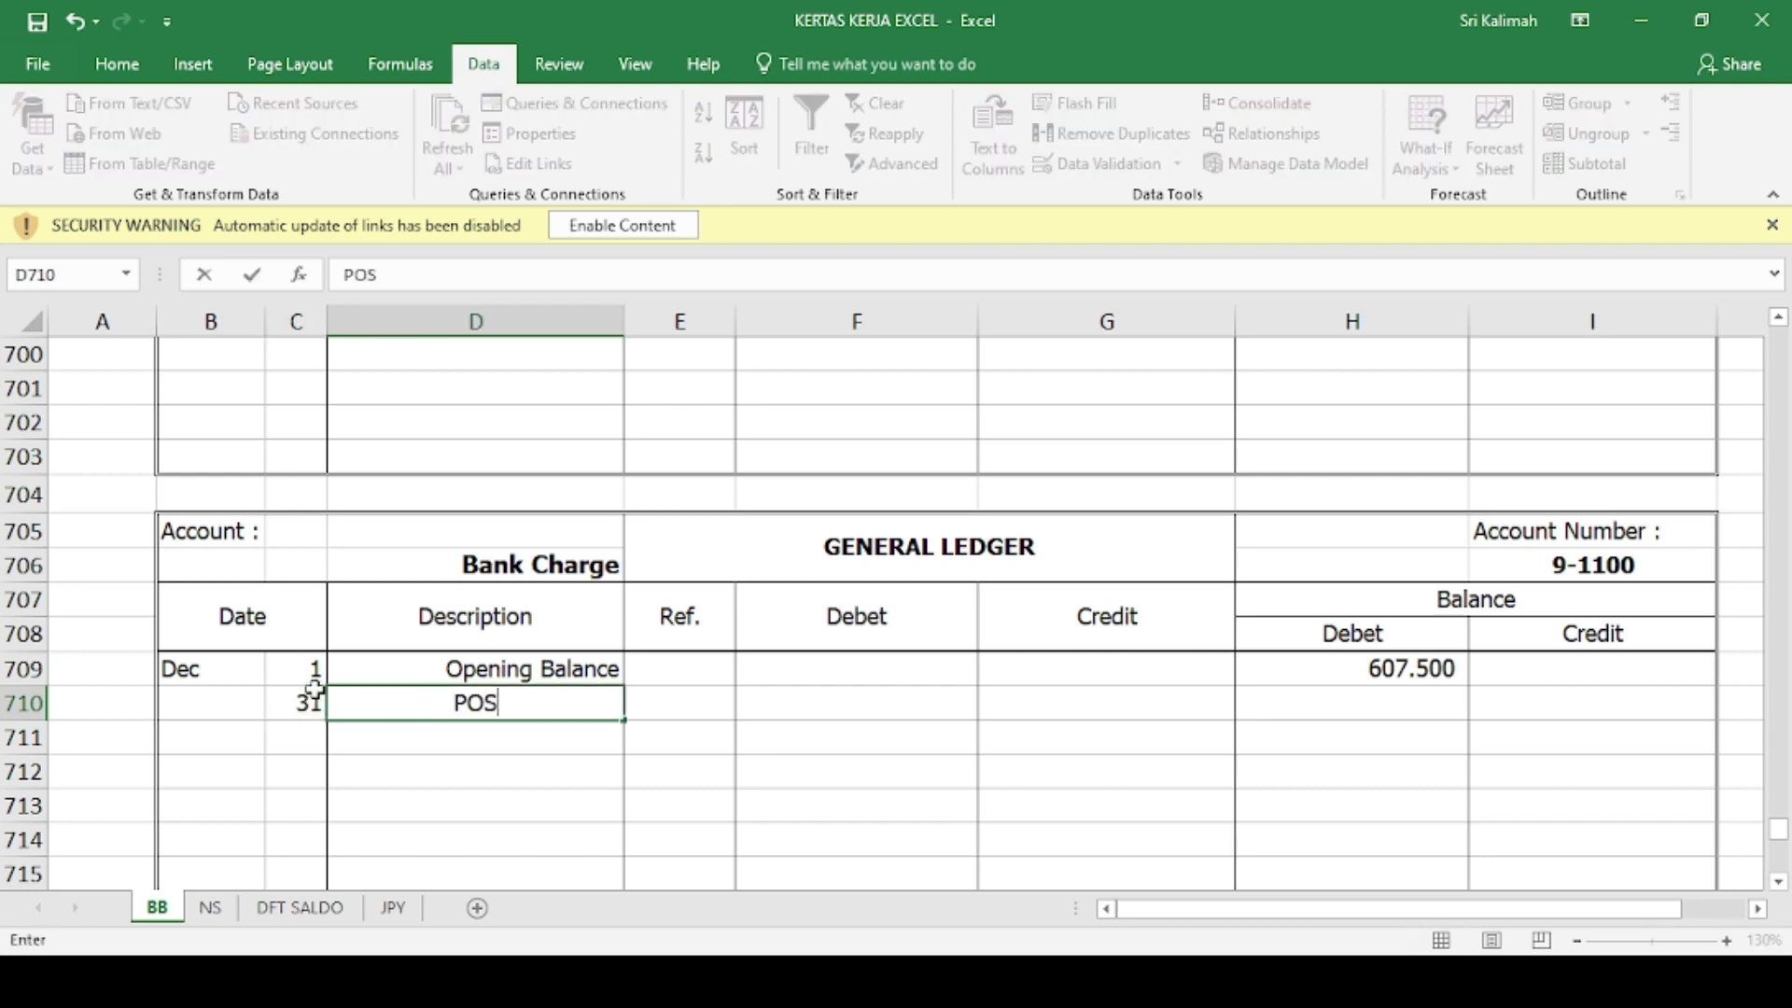
{"action": "key", "text": "BackSpace"}
{"action": "key", "text": "BackSpace"}
{"action": "type", "text": "sting"}
{"action": "key", "text": "Tab"}
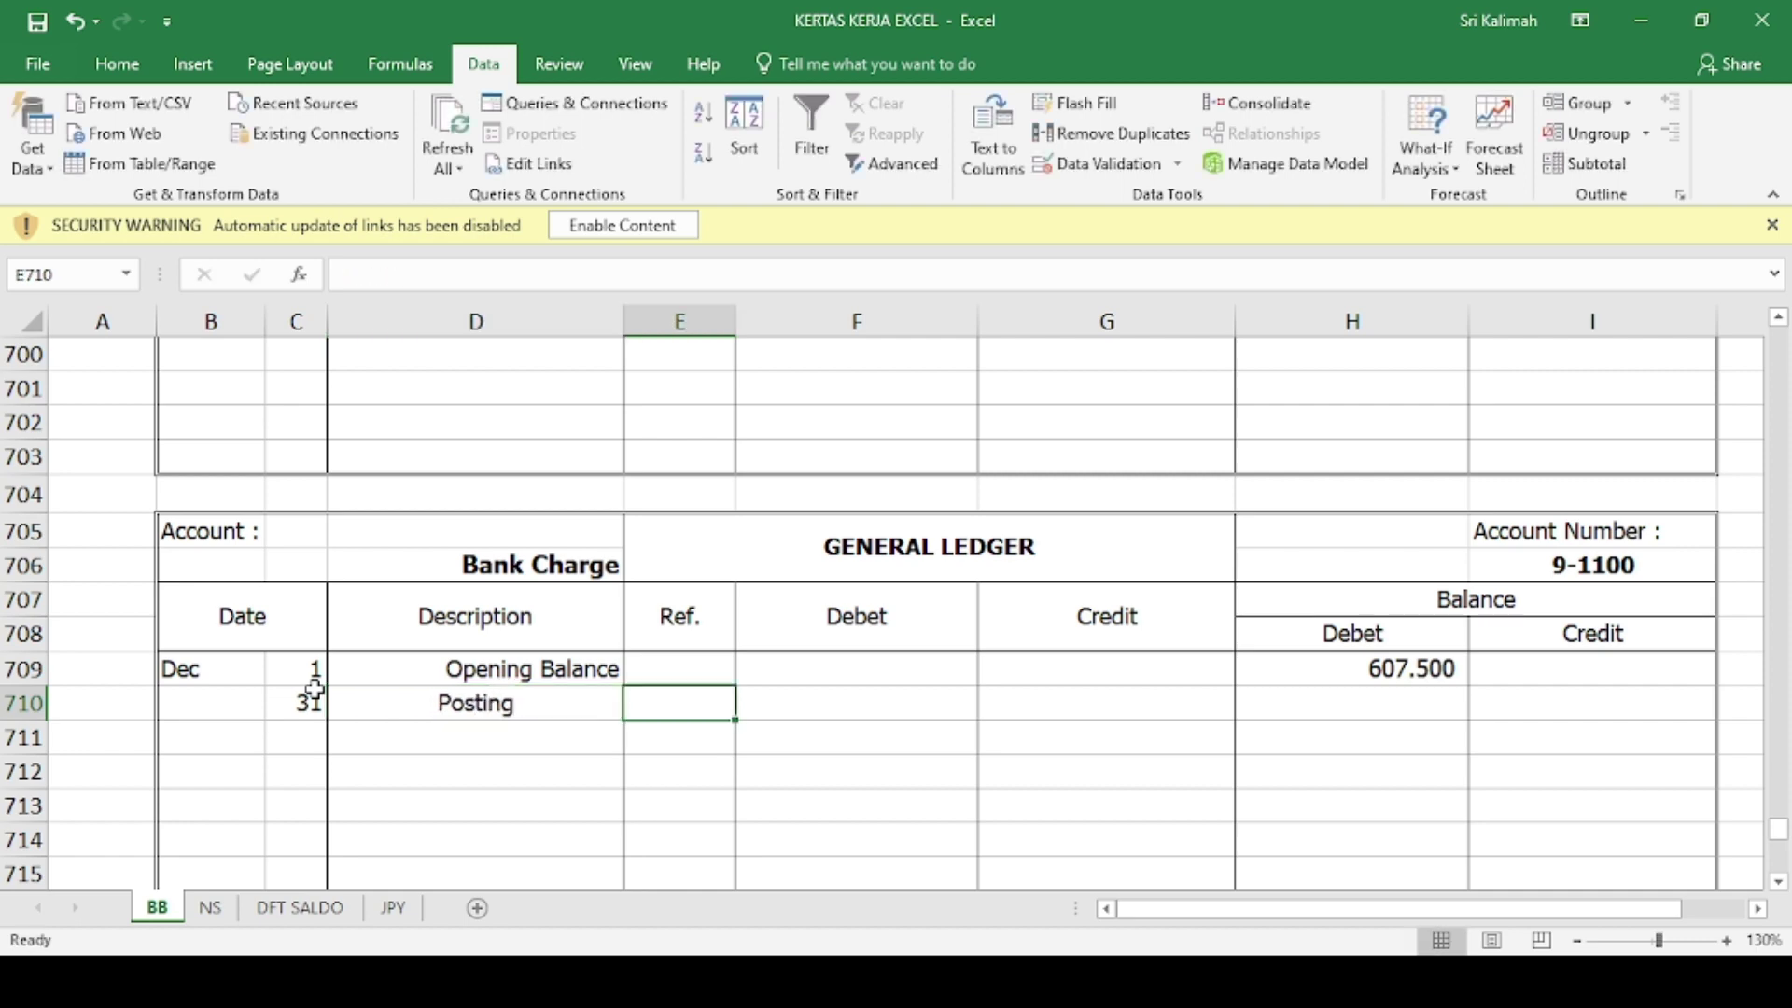
{"action": "type", "text": "AJE"}
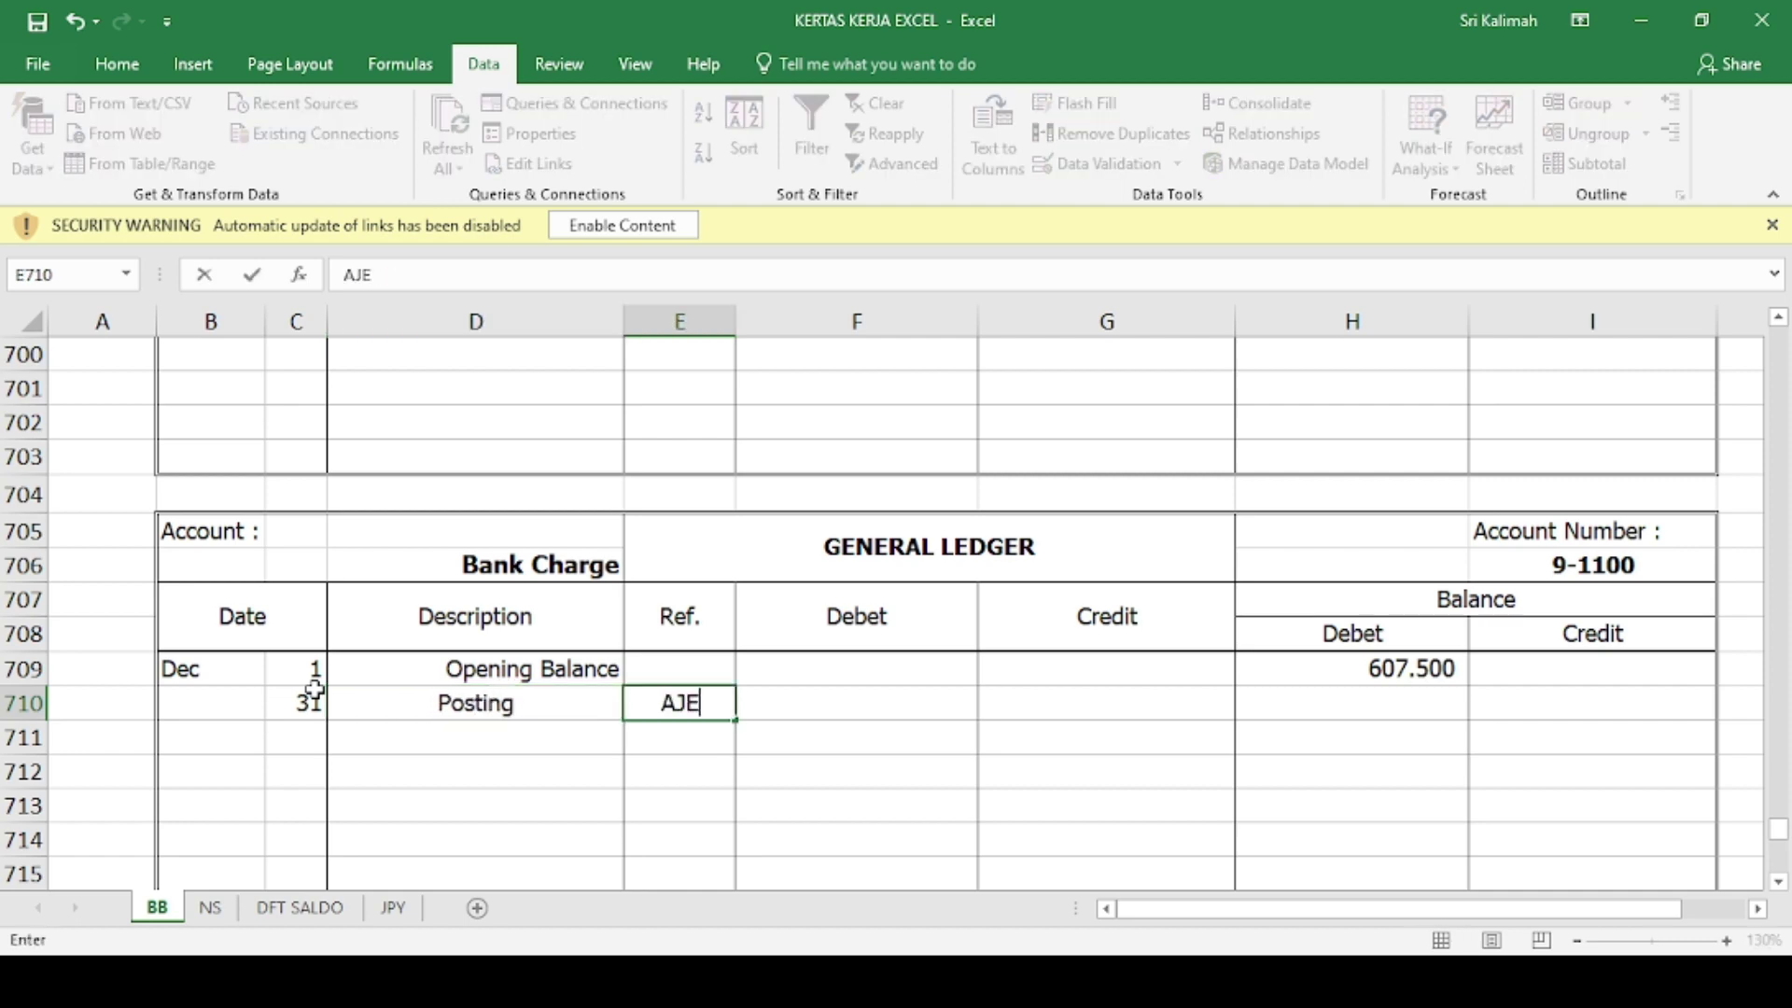
{"action": "type", "text": "-1"}
- Review the posted general ledger accounts on the BB sheet from Cash in Bank through Allowance for Doubtful Debt
{"action": "key", "text": "alt+Tab"}
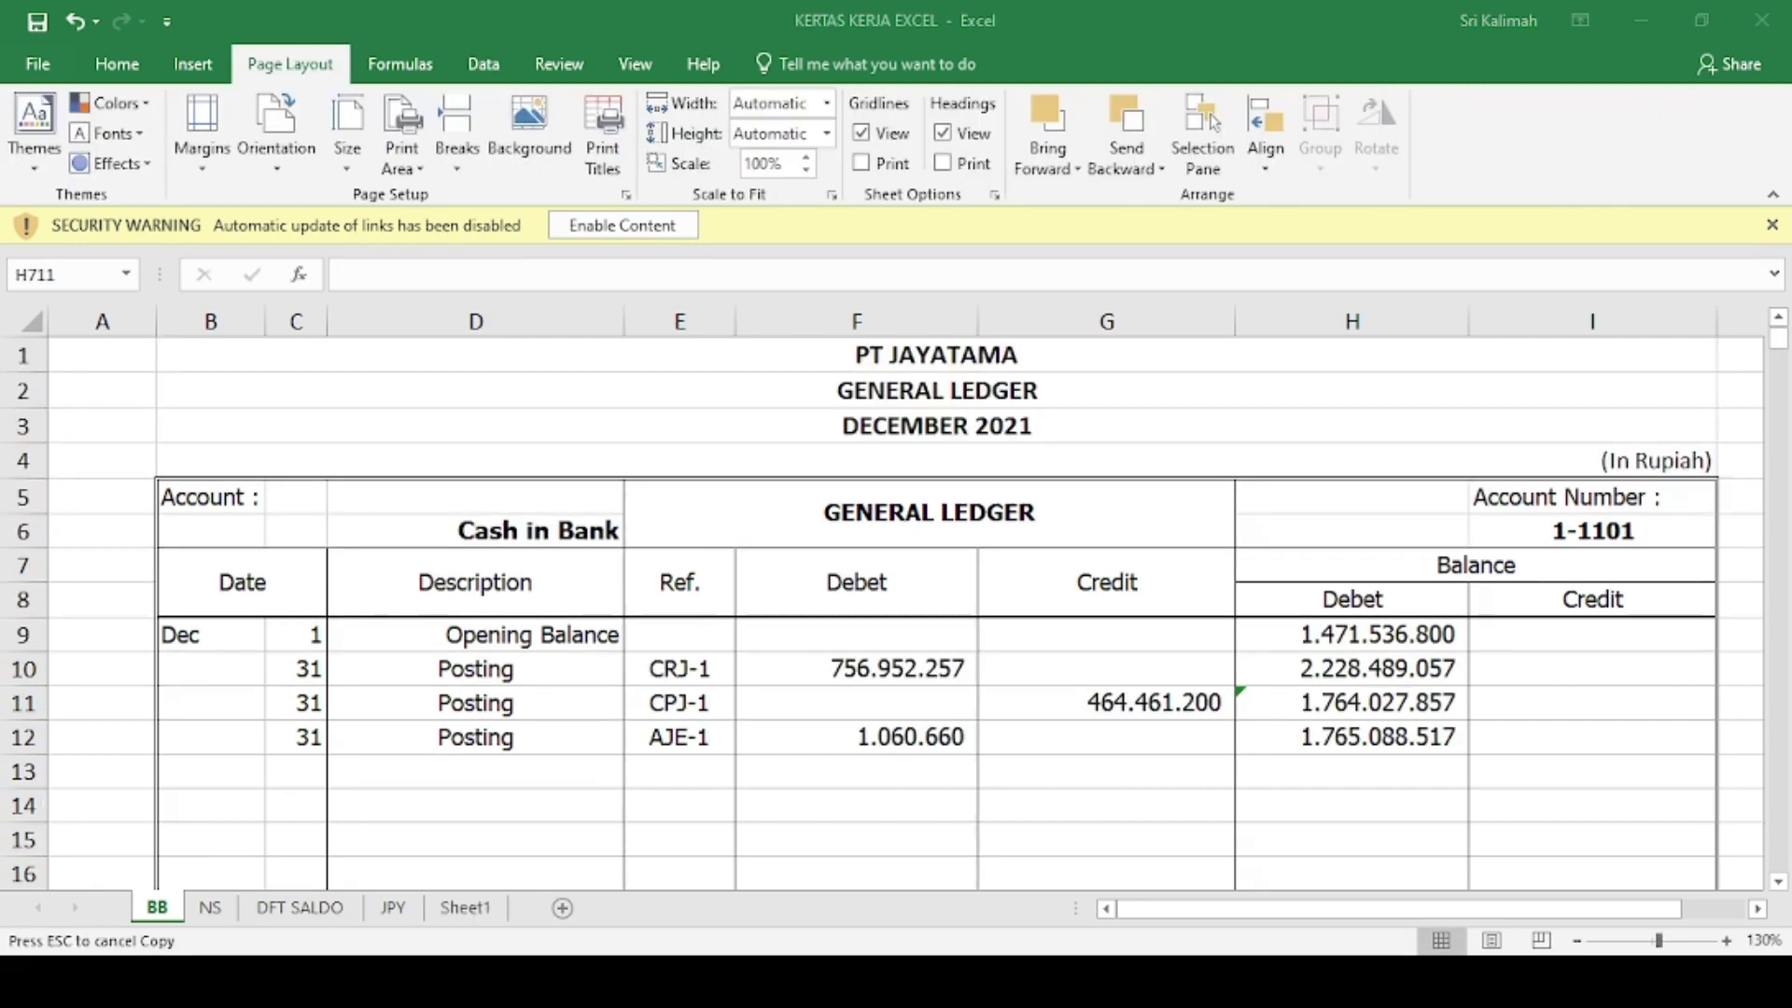
{"action": "key", "text": "alt+Tab"}
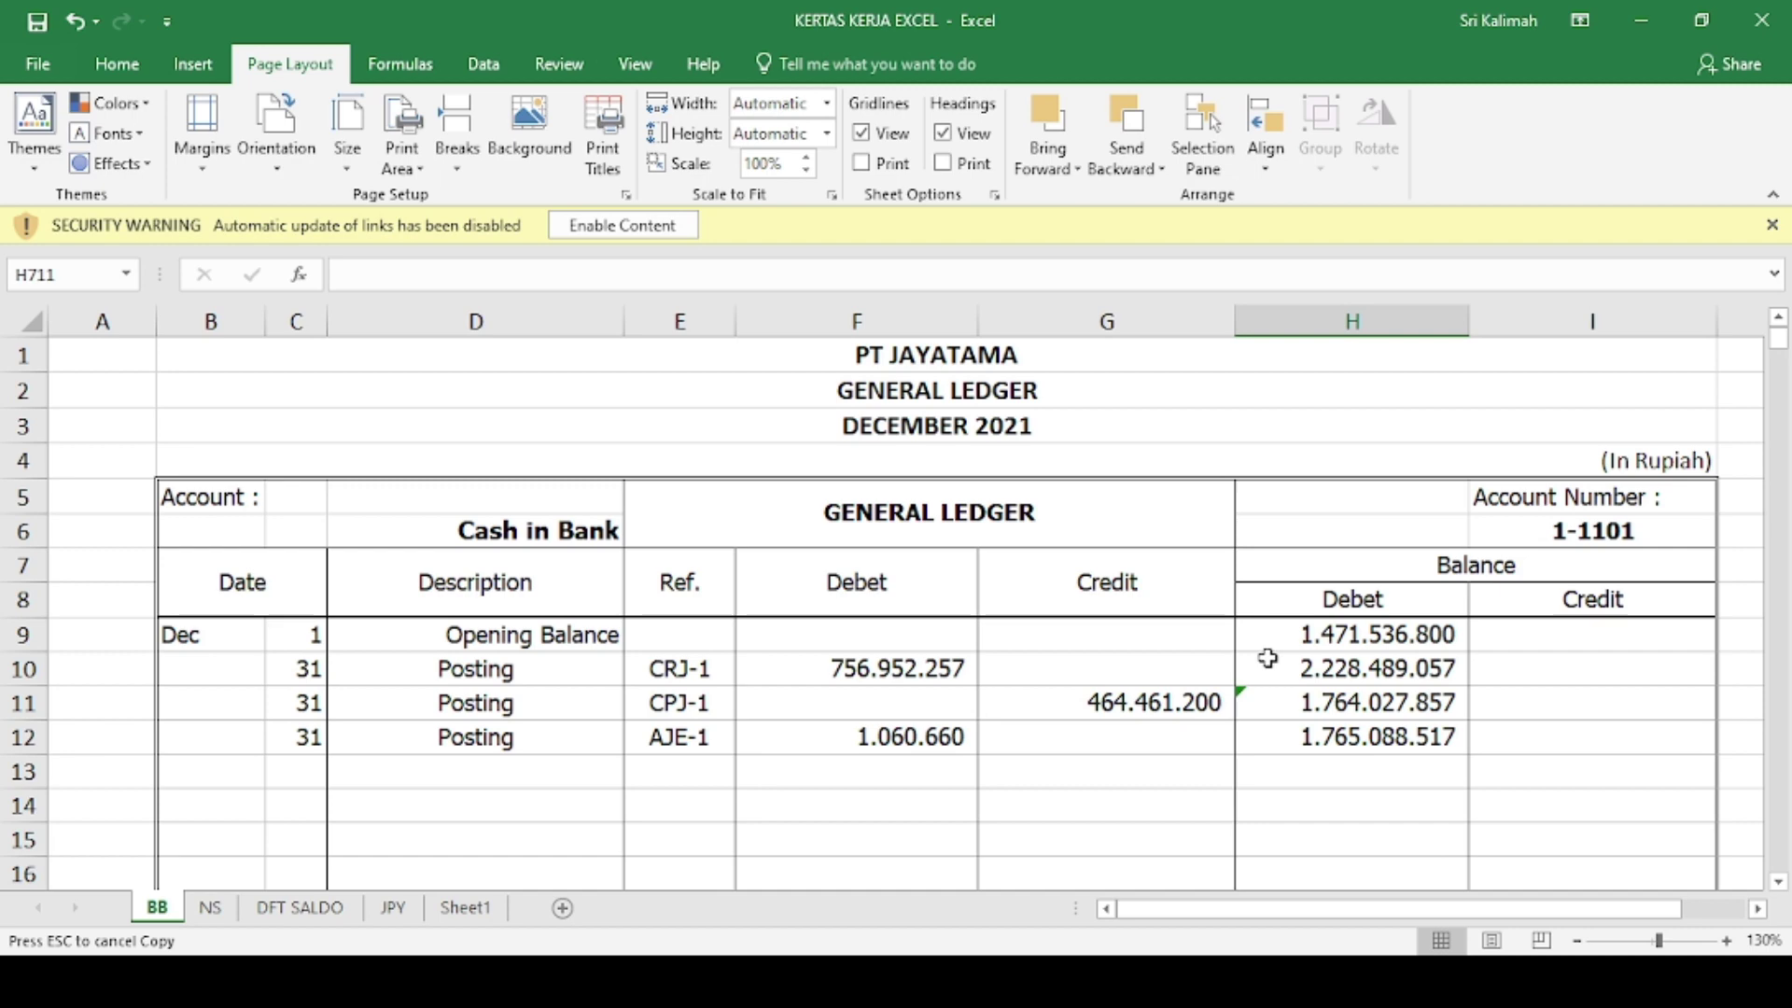
{"action": "scroll", "coordinate": [1267, 659], "scroll_direction": "down", "scroll_amount": 2}
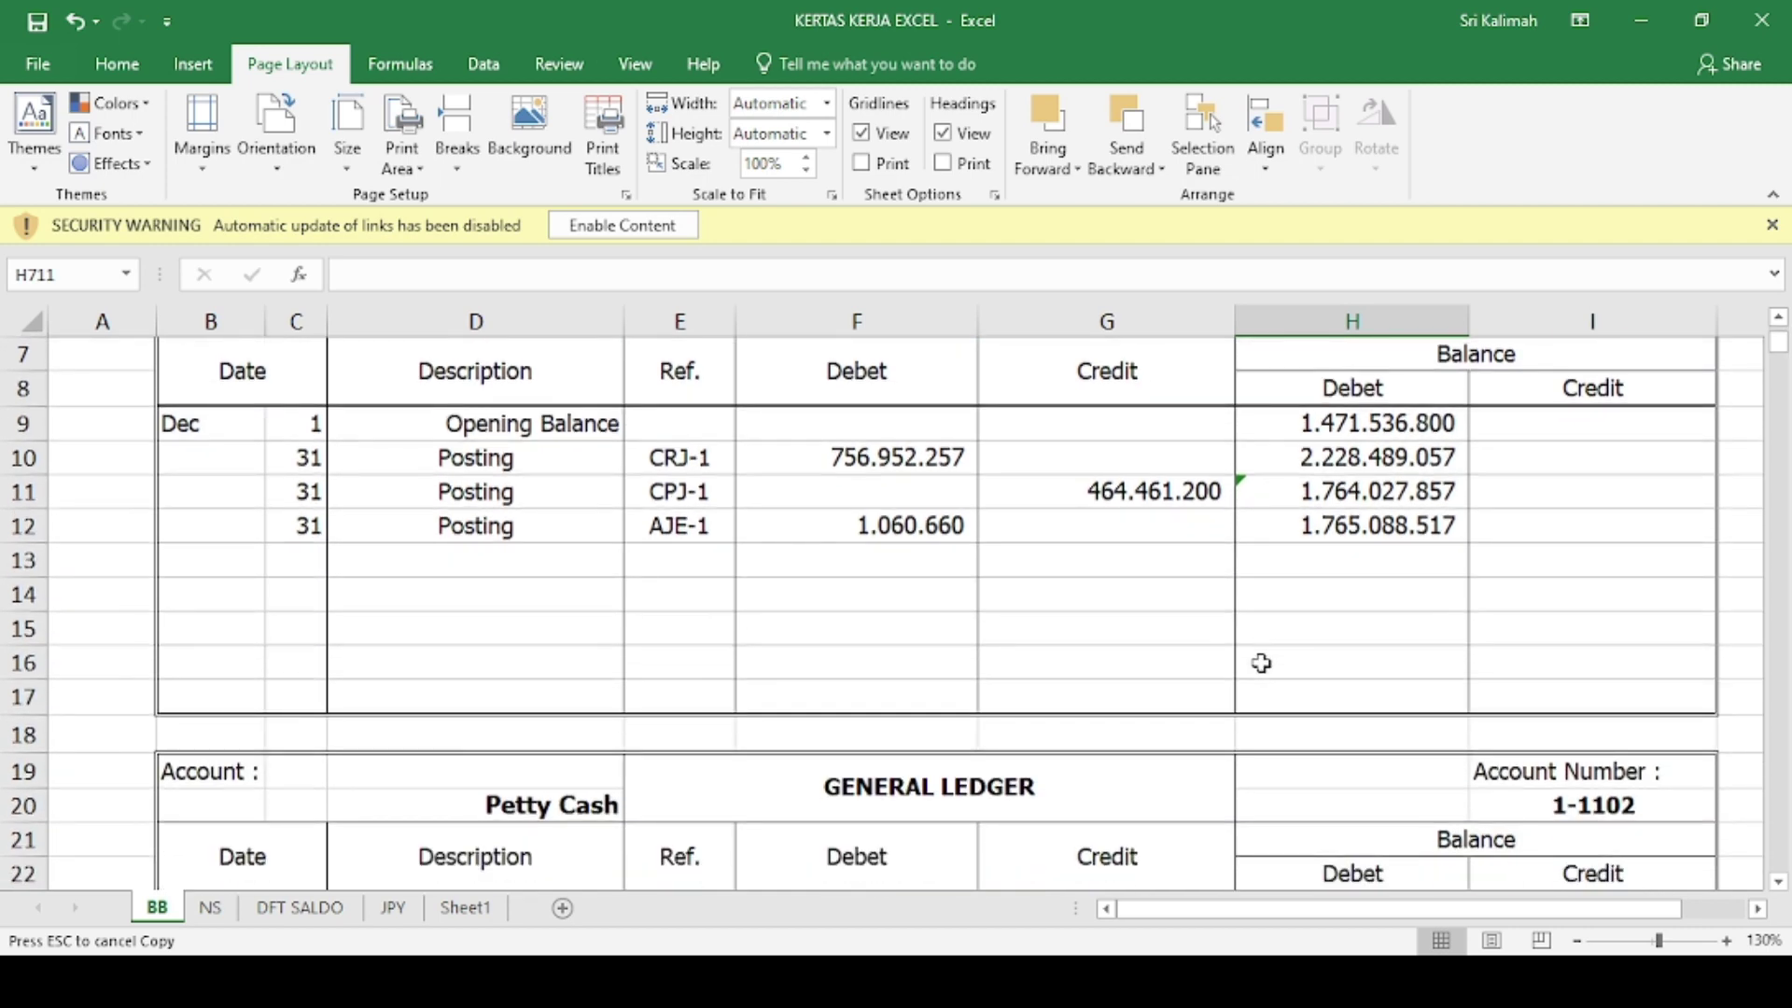
{"action": "scroll", "coordinate": [1261, 662], "scroll_direction": "down", "scroll_amount": 3}
{"action": "scroll", "coordinate": [1262, 662], "scroll_direction": "down", "scroll_amount": 1}
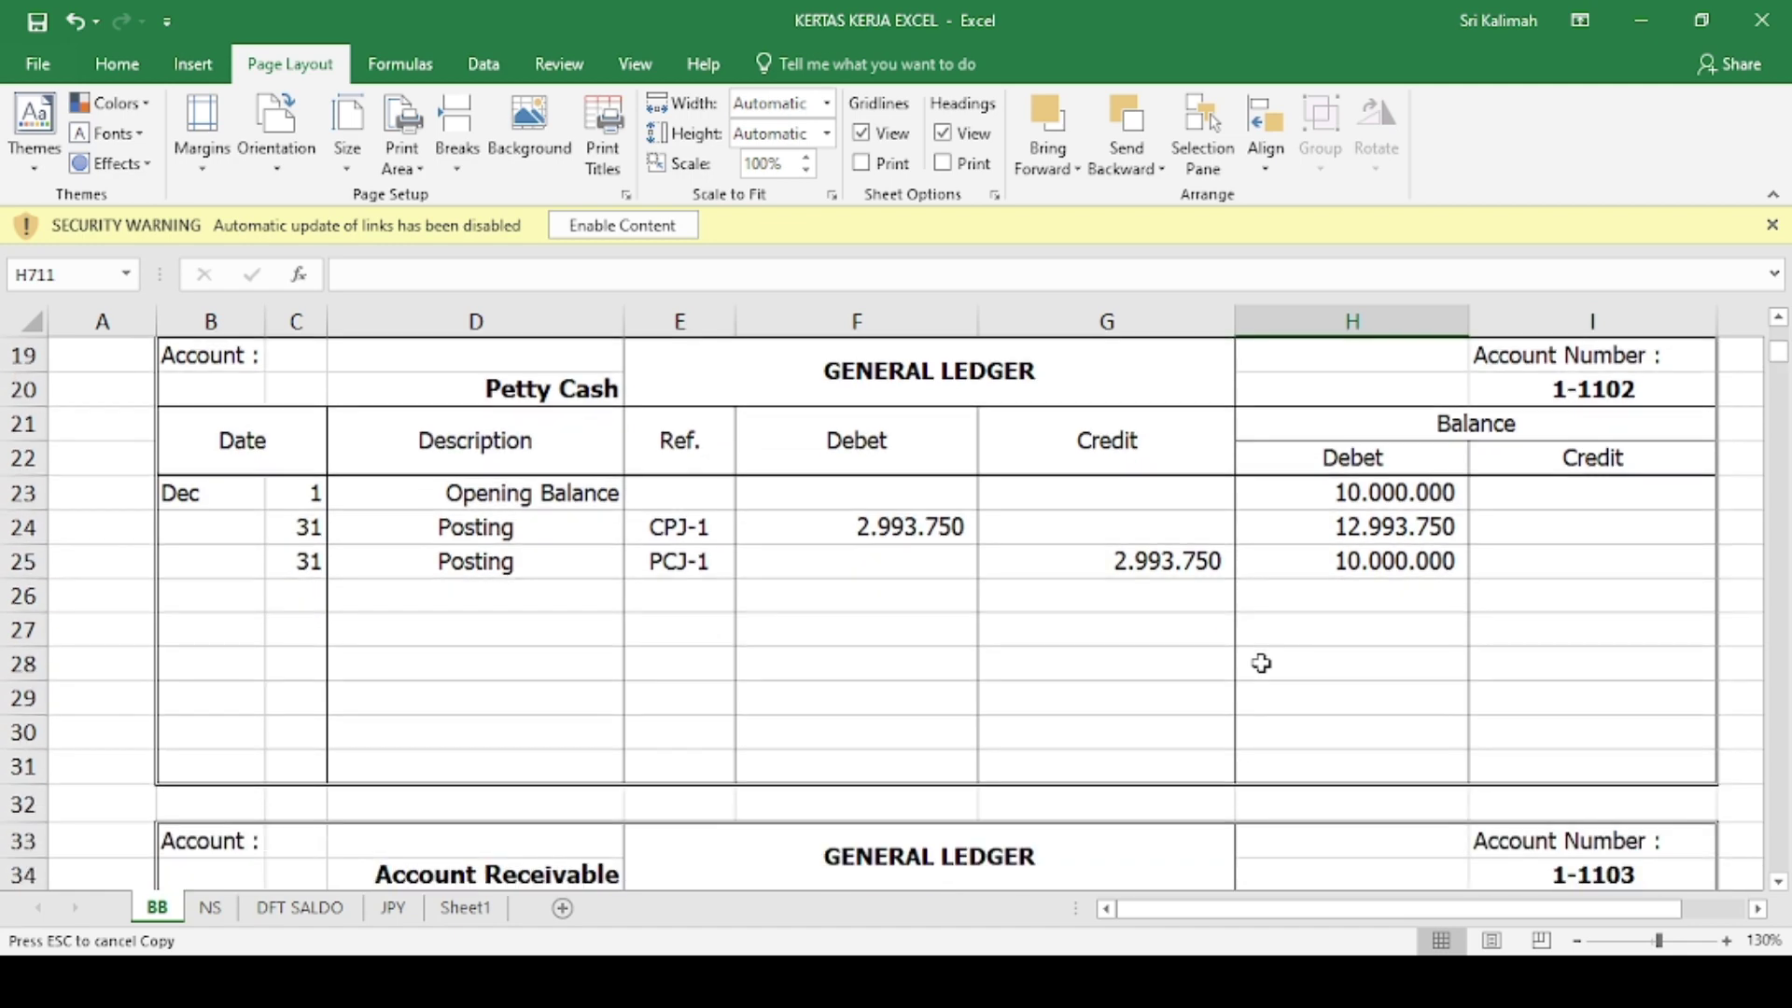
{"action": "scroll", "coordinate": [1261, 663], "scroll_direction": "down", "scroll_amount": 4}
{"action": "scroll", "coordinate": [1261, 663], "scroll_direction": "down", "scroll_amount": 1}
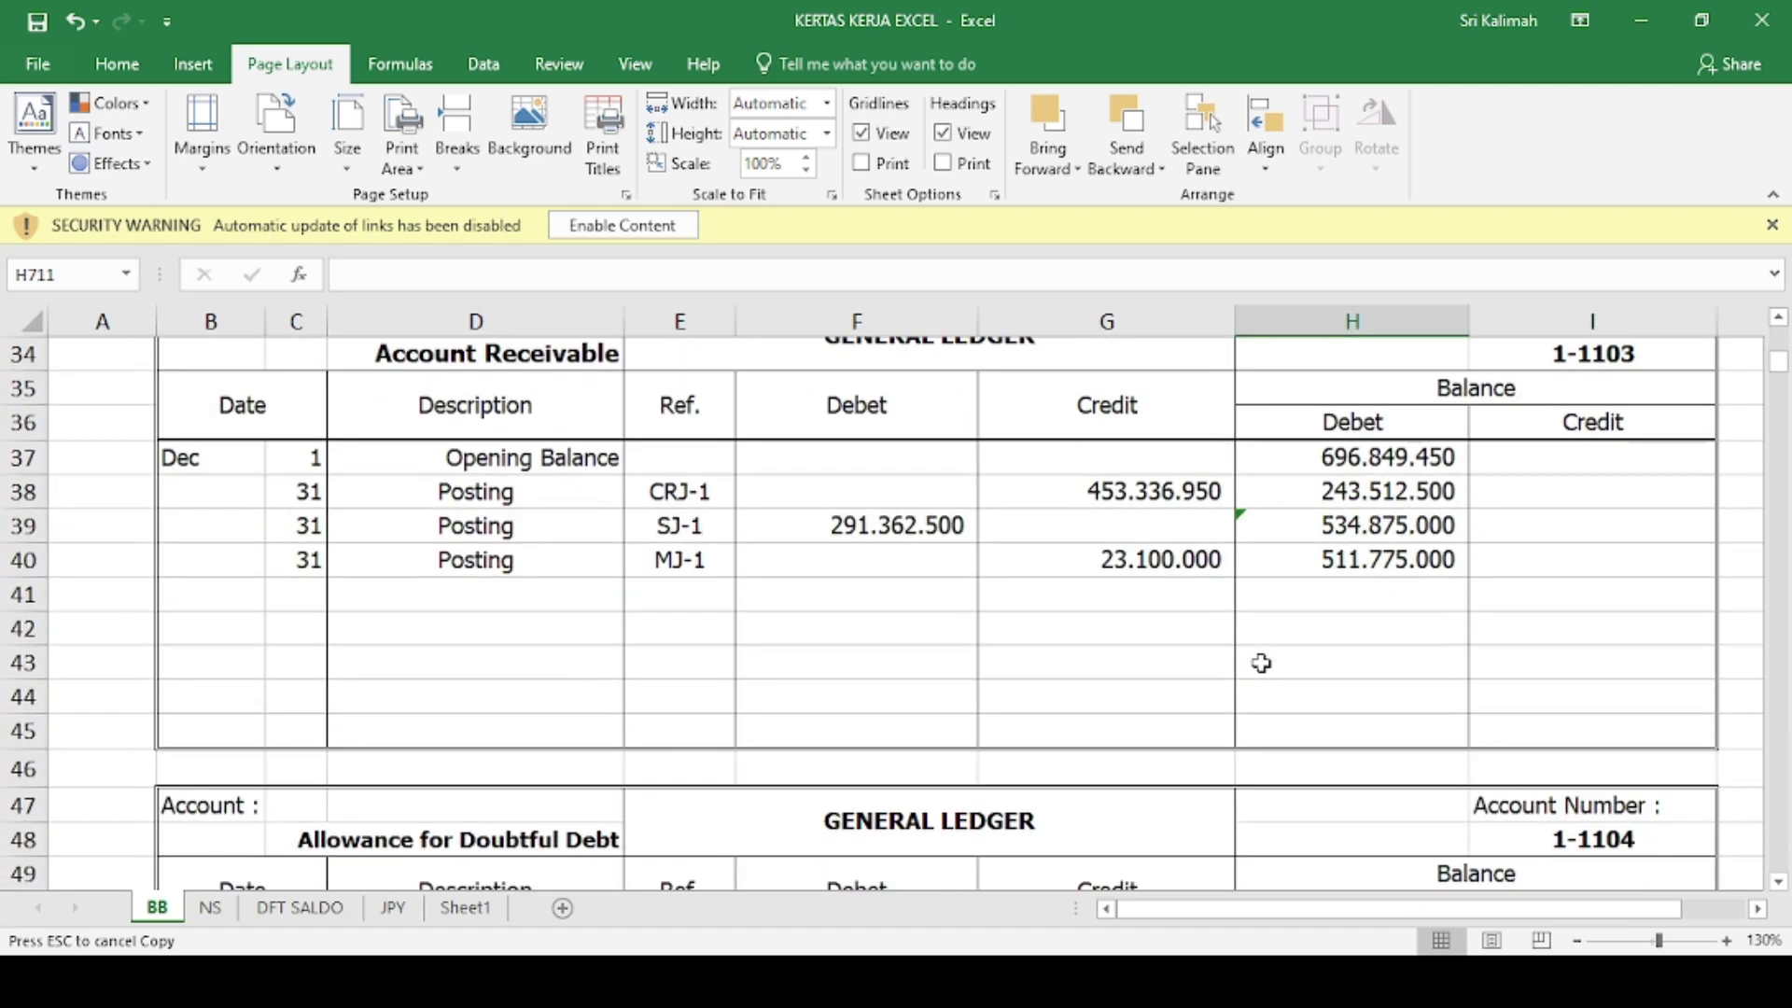
{"action": "scroll", "coordinate": [1261, 663], "scroll_direction": "down", "scroll_amount": 7}
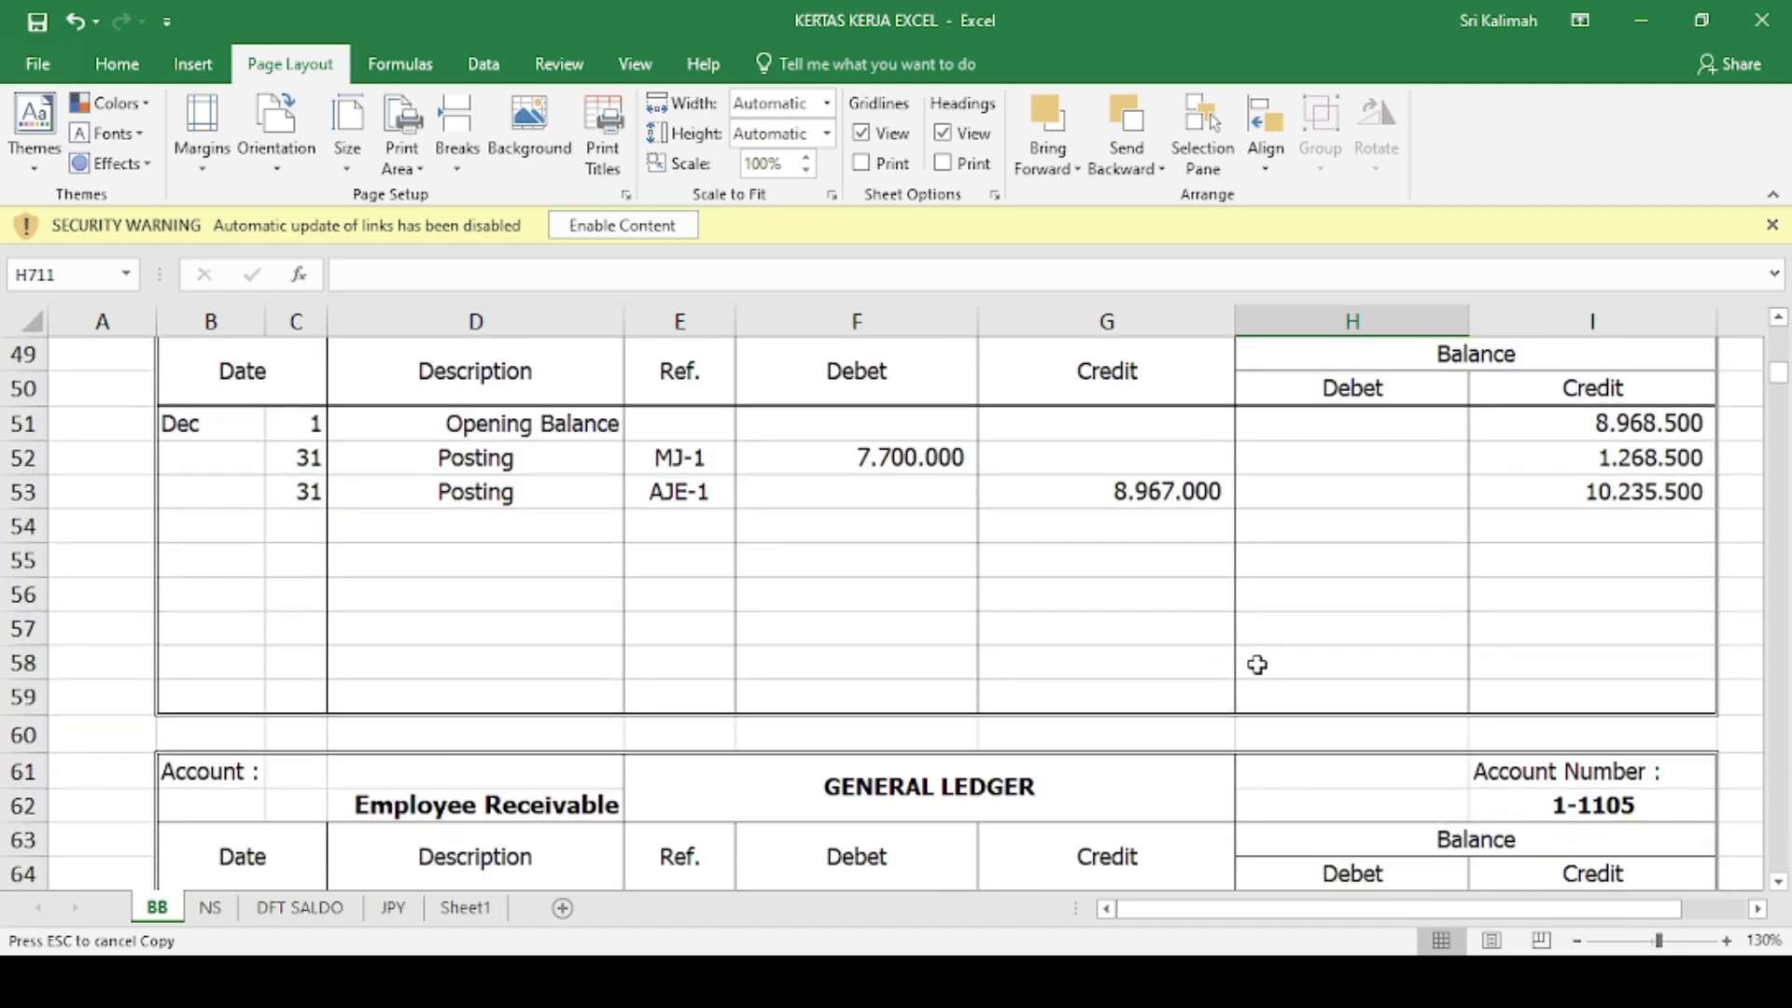
- Open the blank trial balance on Sheet1 and enlarge its view to 140%
{"action": "left_click", "coordinate": [482, 913]}
{"action": "scroll", "coordinate": [551, 706], "scroll_direction": "up", "scroll_amount": 13}
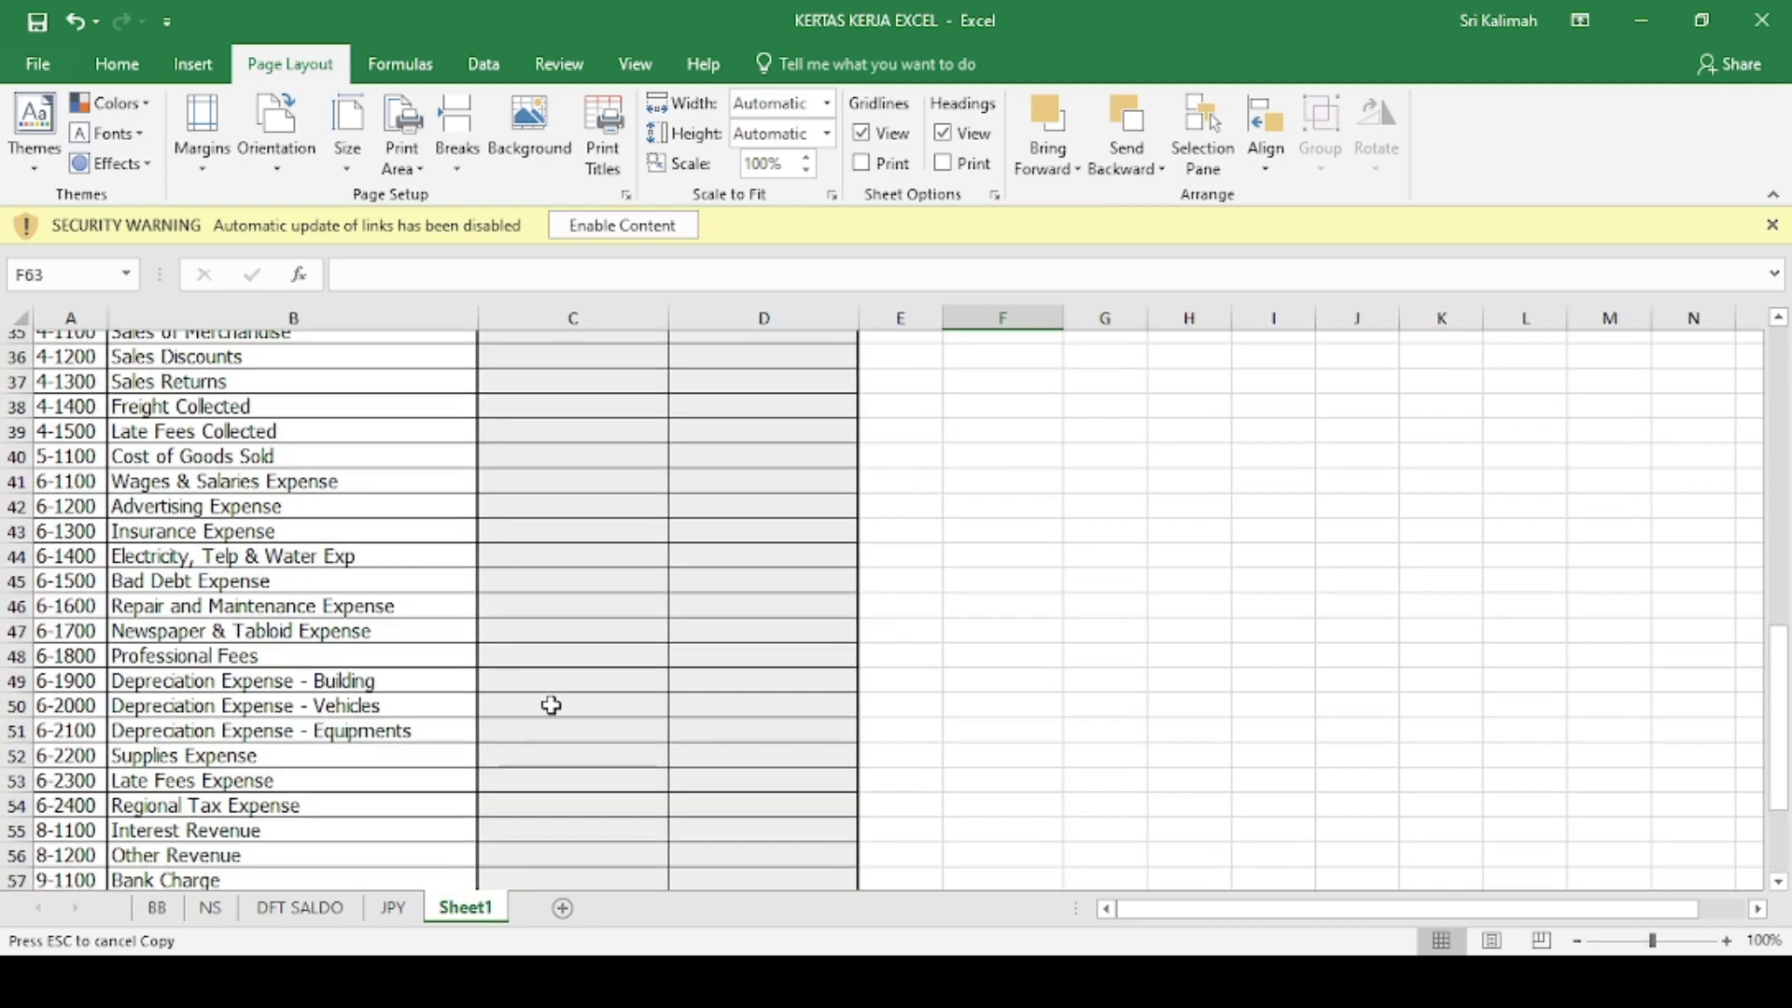
{"action": "scroll", "coordinate": [551, 705], "scroll_direction": "up", "scroll_amount": 4}
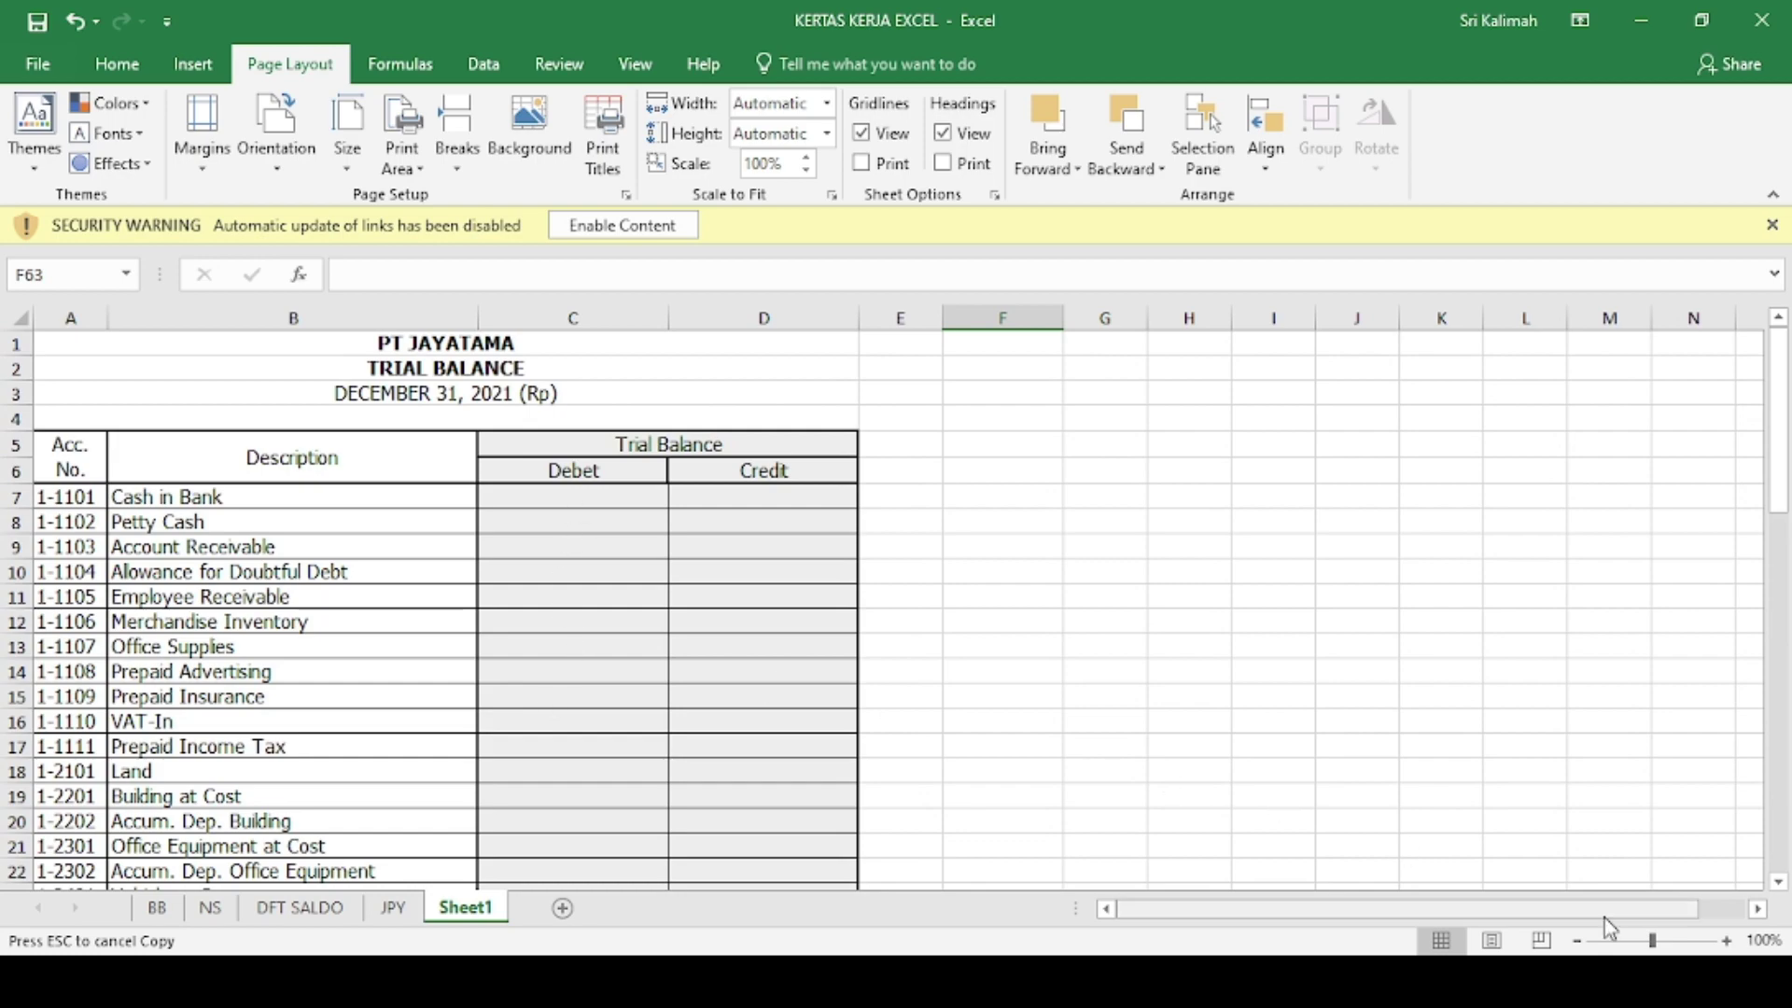
{"action": "left_click", "coordinate": [1727, 941]}
{"action": "left_click", "coordinate": [1727, 941]}
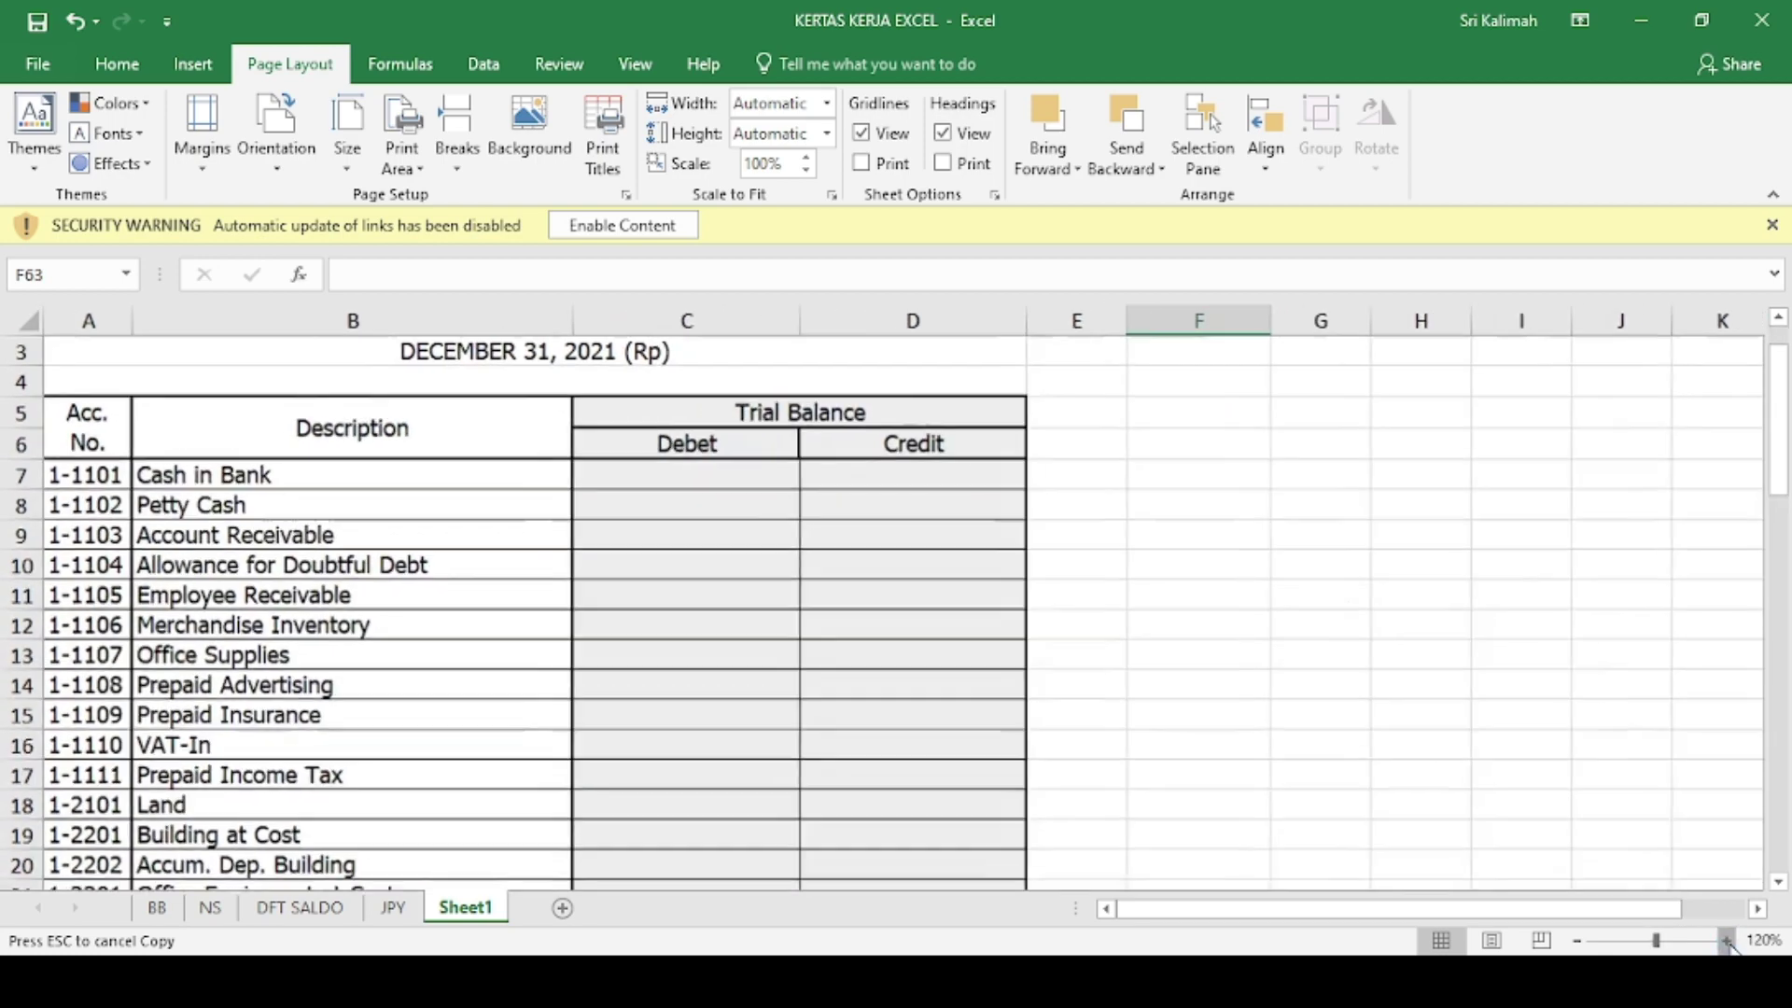
{"action": "left_click", "coordinate": [1727, 941]}
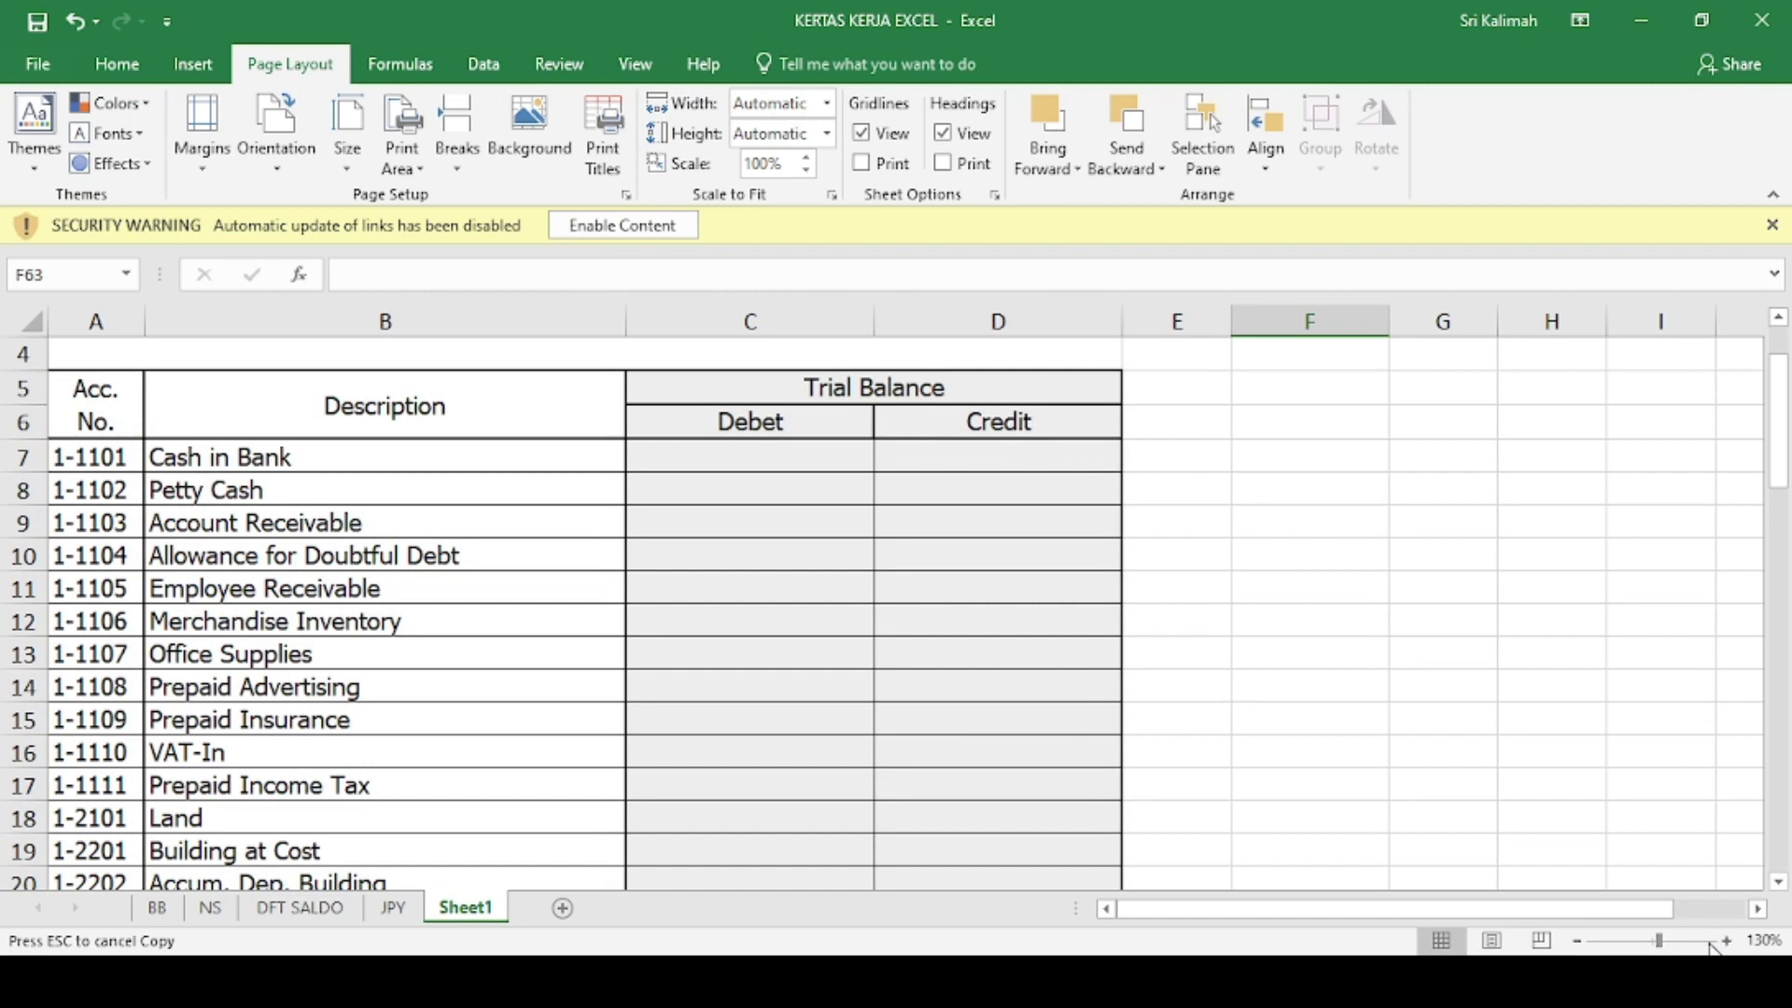
{"action": "left_click", "coordinate": [1577, 941]}
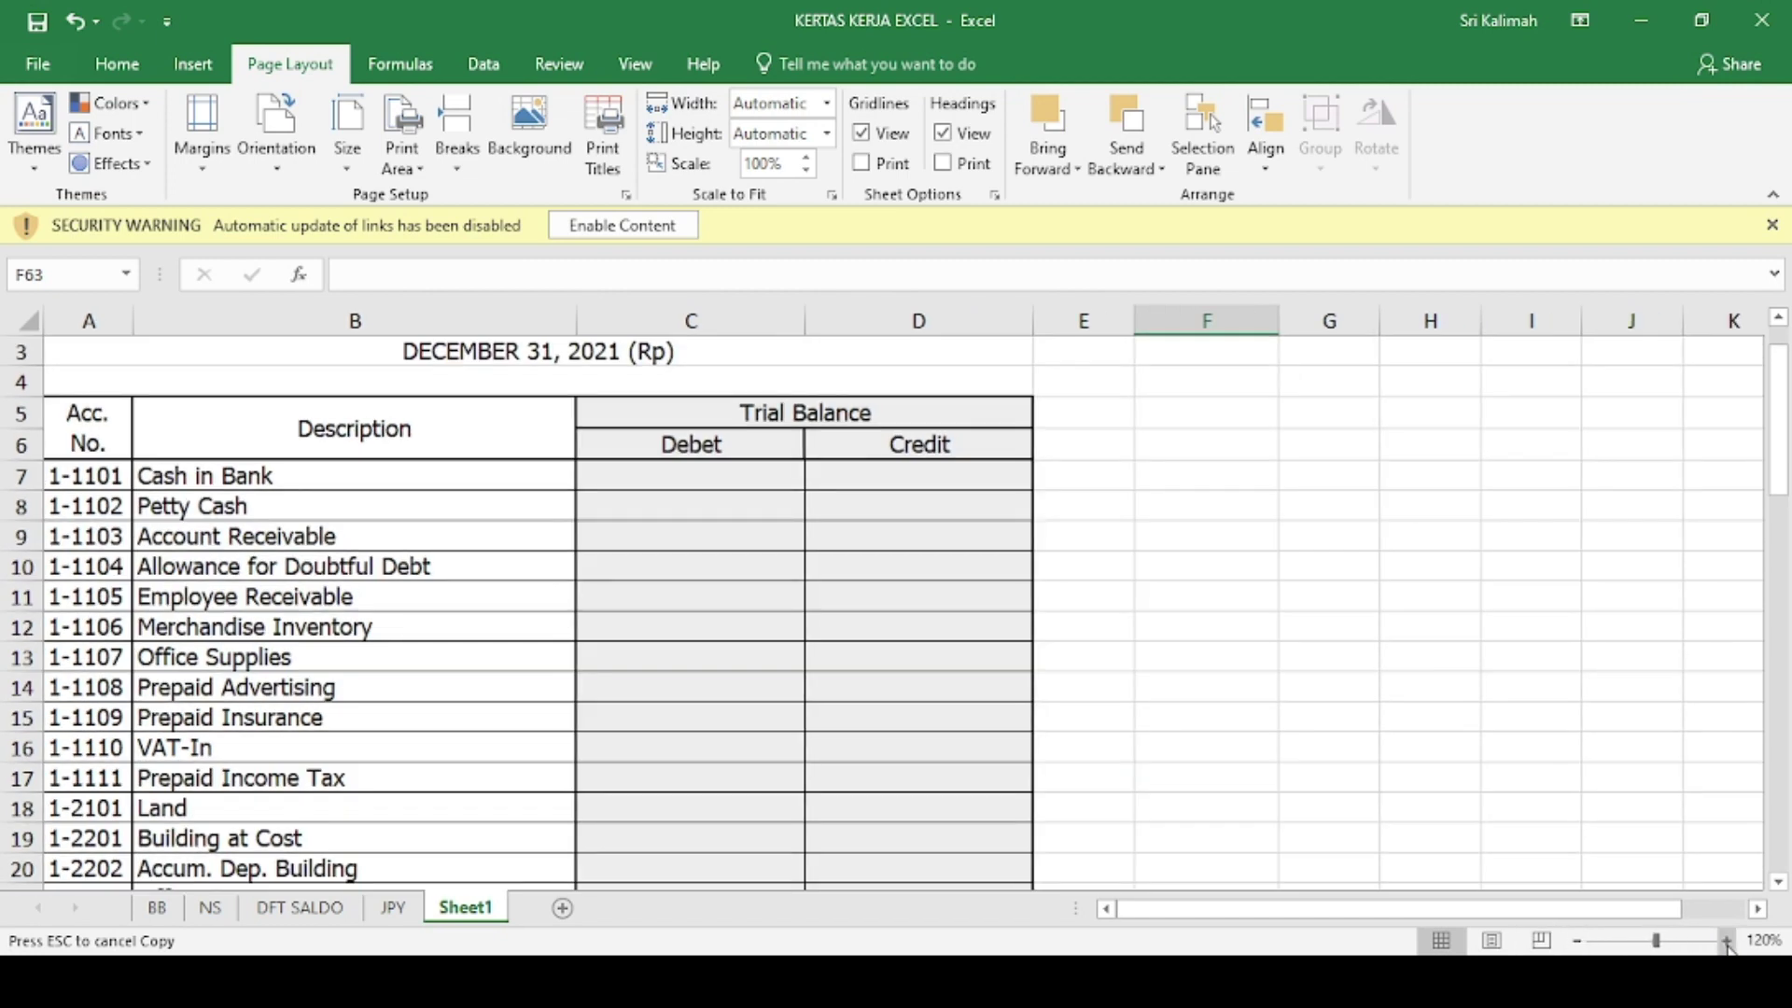
{"action": "left_click", "coordinate": [1727, 941]}
{"action": "left_click", "coordinate": [1727, 941]}
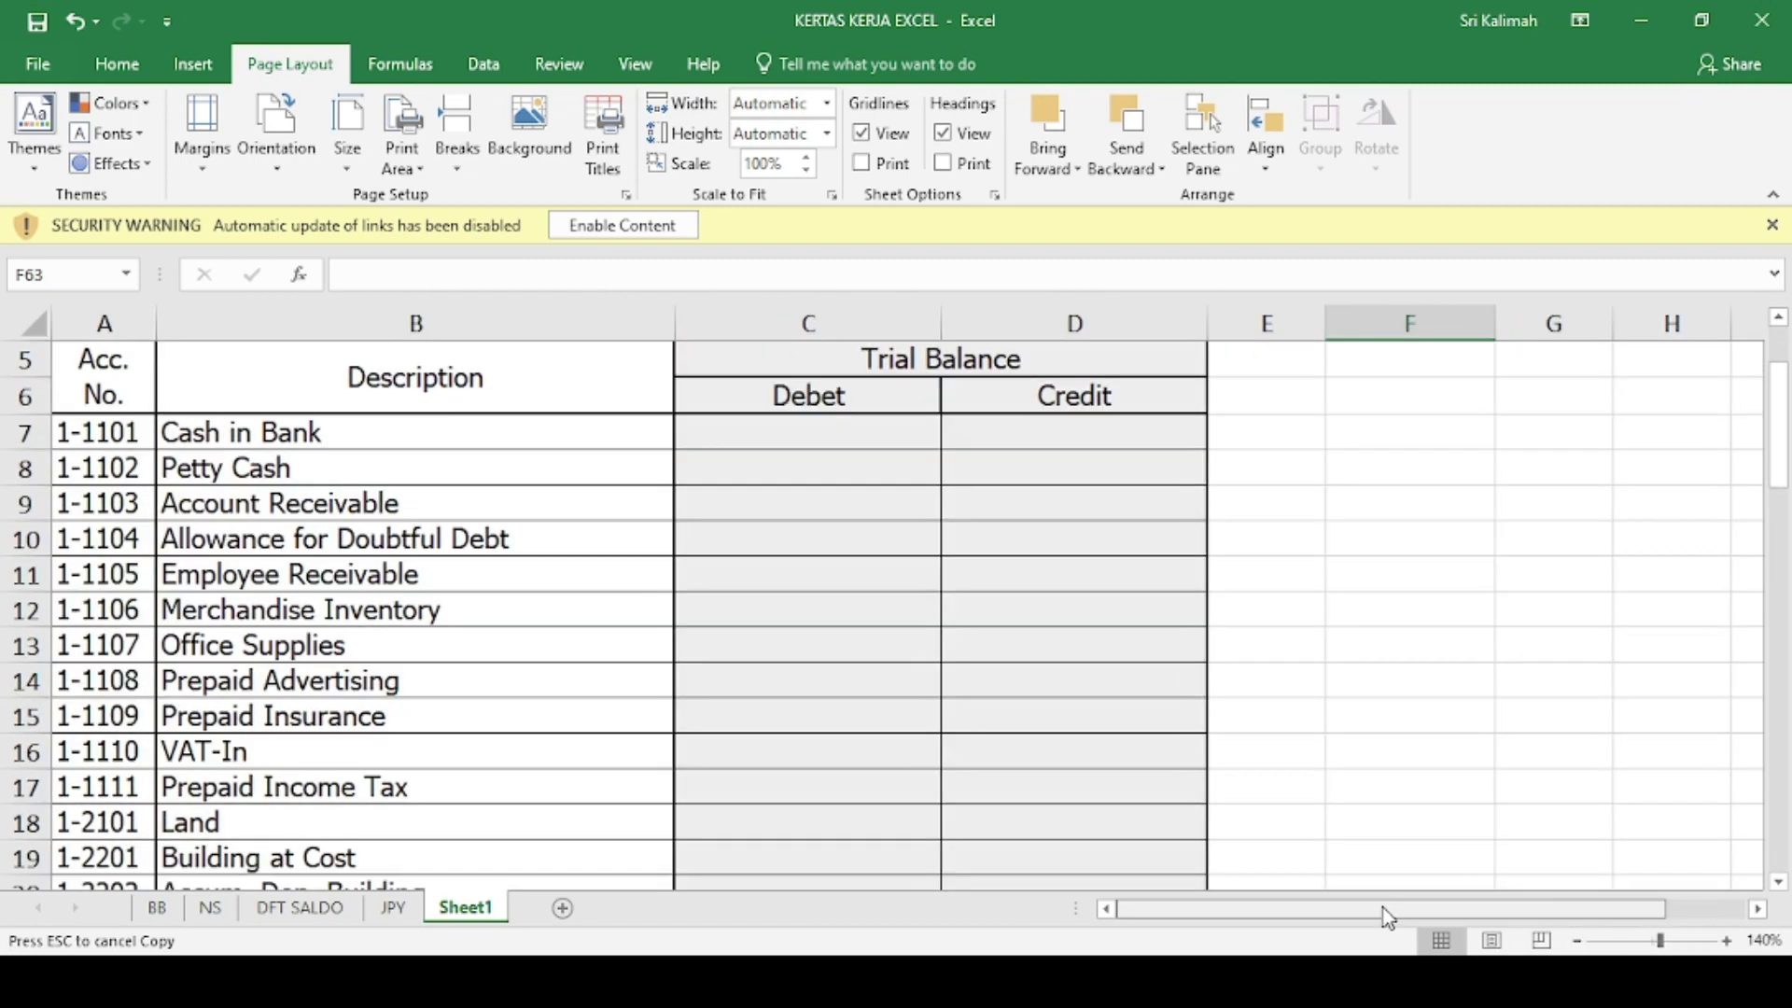
{"action": "scroll", "coordinate": [1305, 808], "scroll_direction": "up", "scroll_amount": 2}
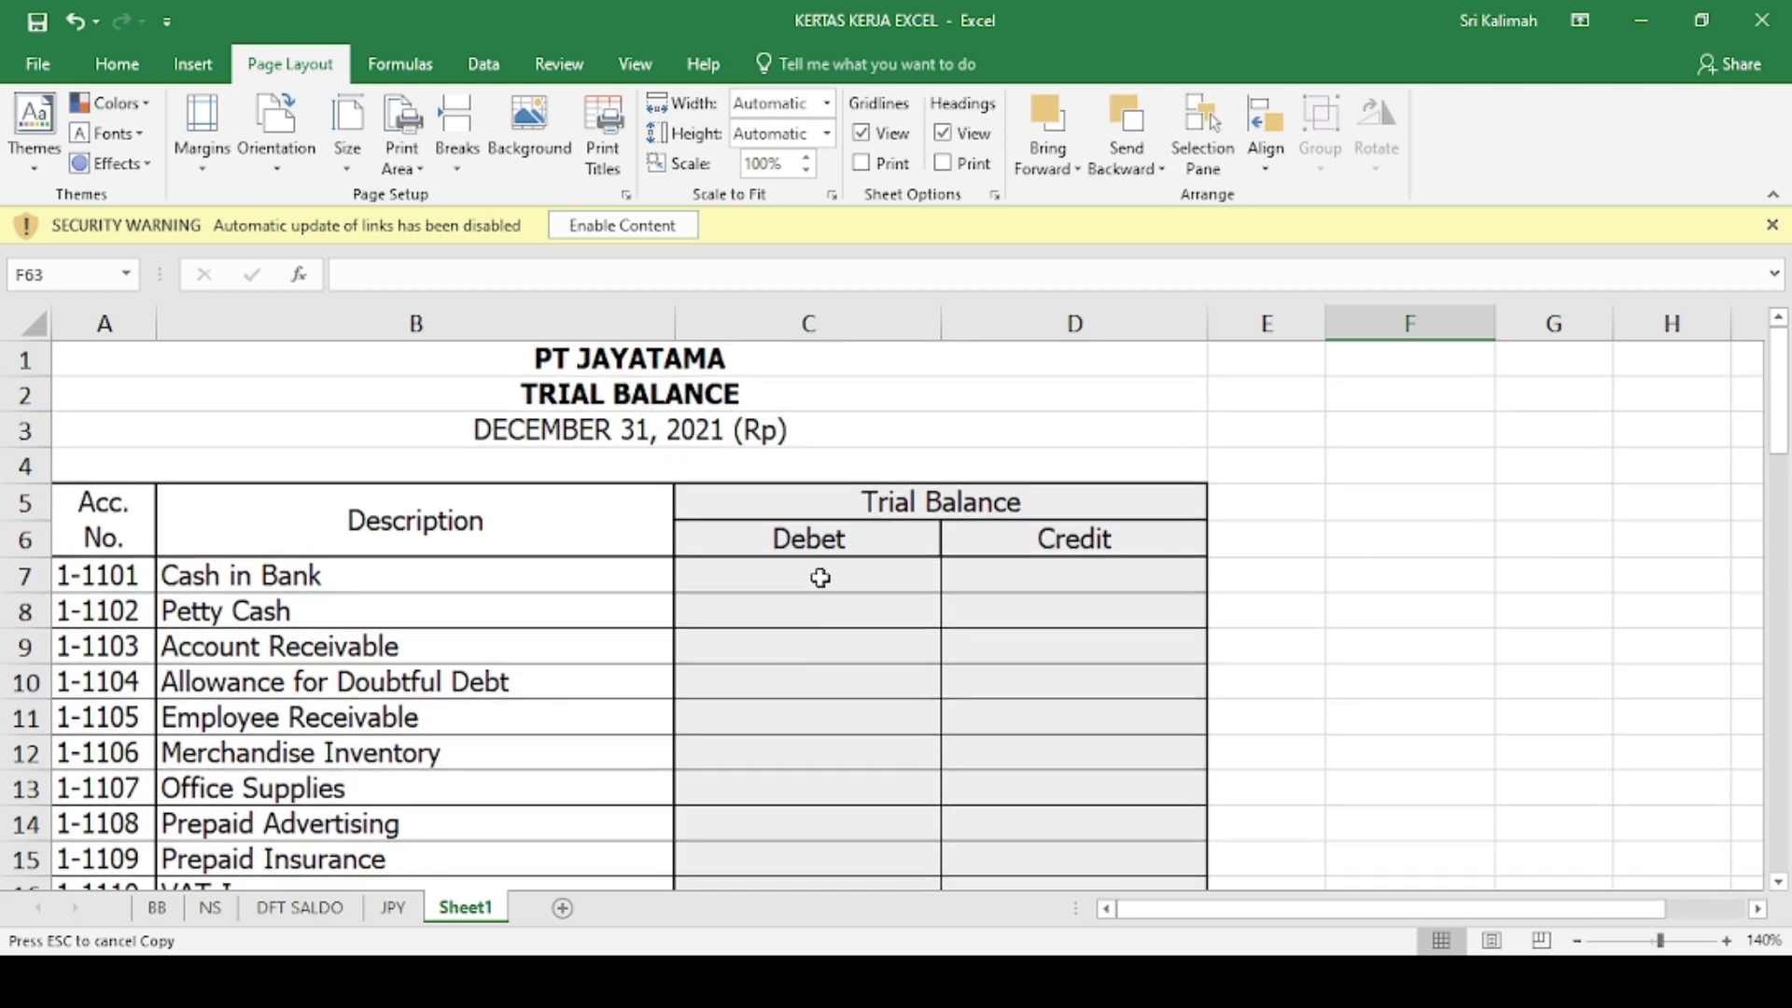
- Link the Cash in Bank debit in C7 of the trial balance to the final ledger balance in H12 of the BB sheet
{"action": "left_click", "coordinate": [821, 578]}
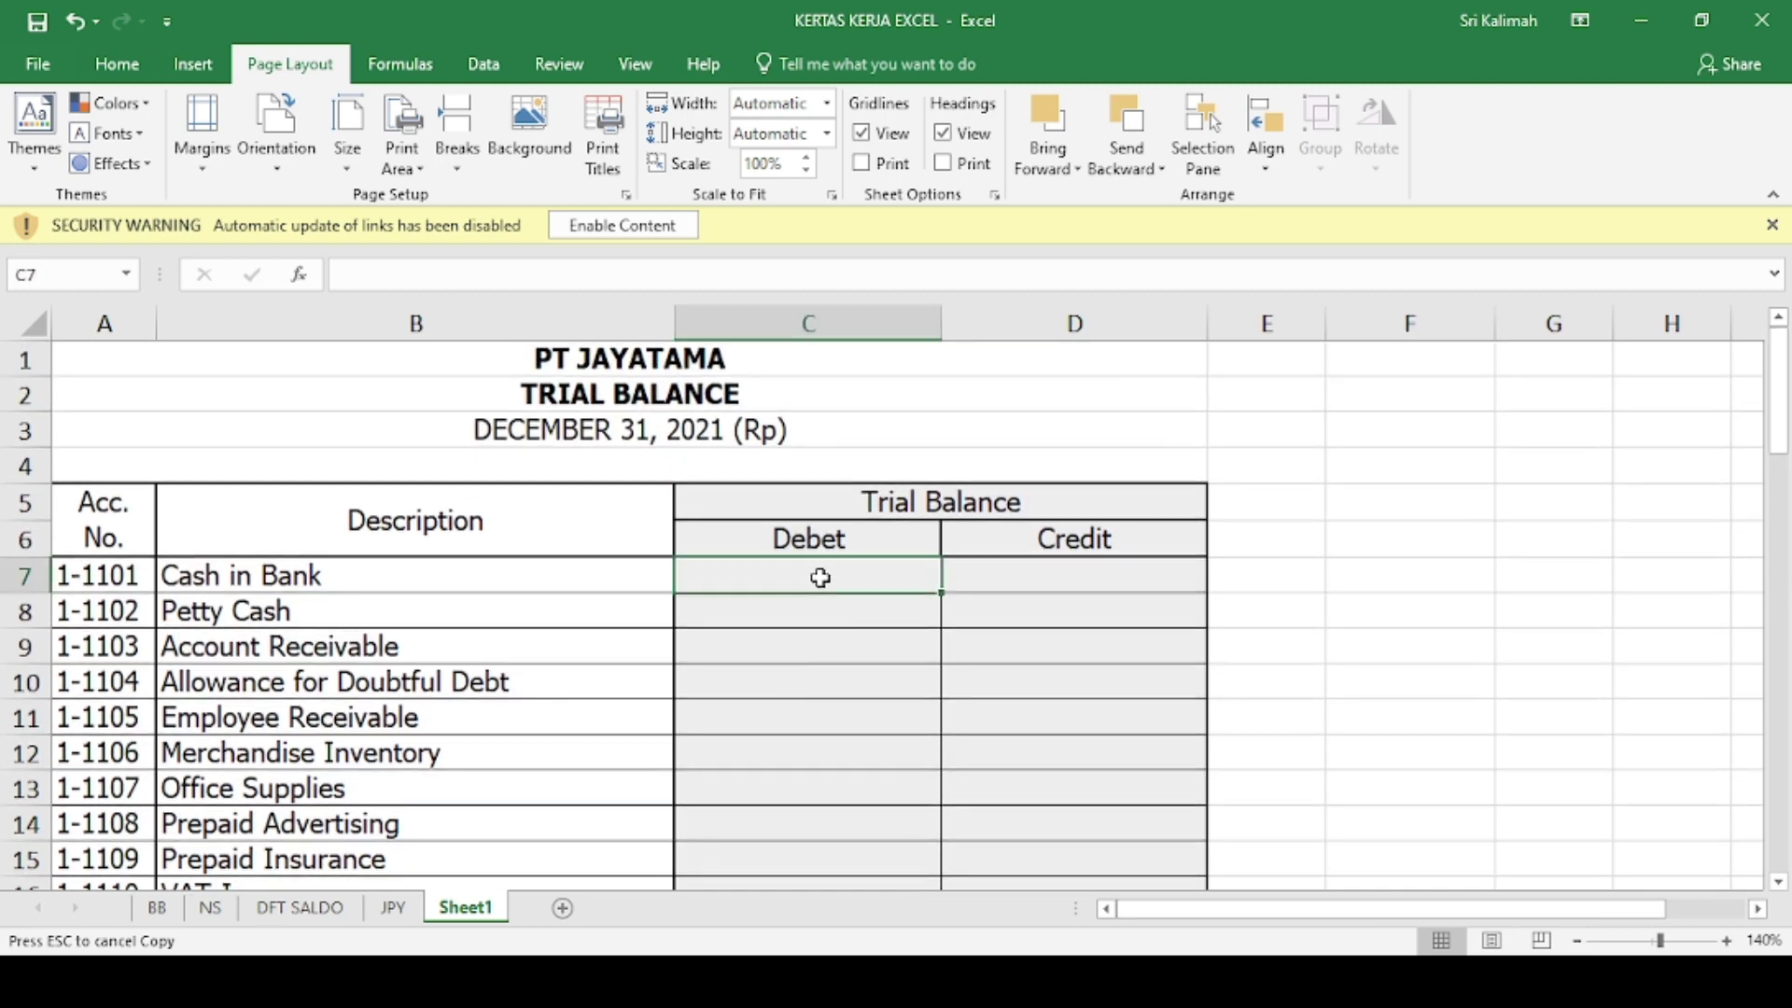
{"action": "type", "text": "="}
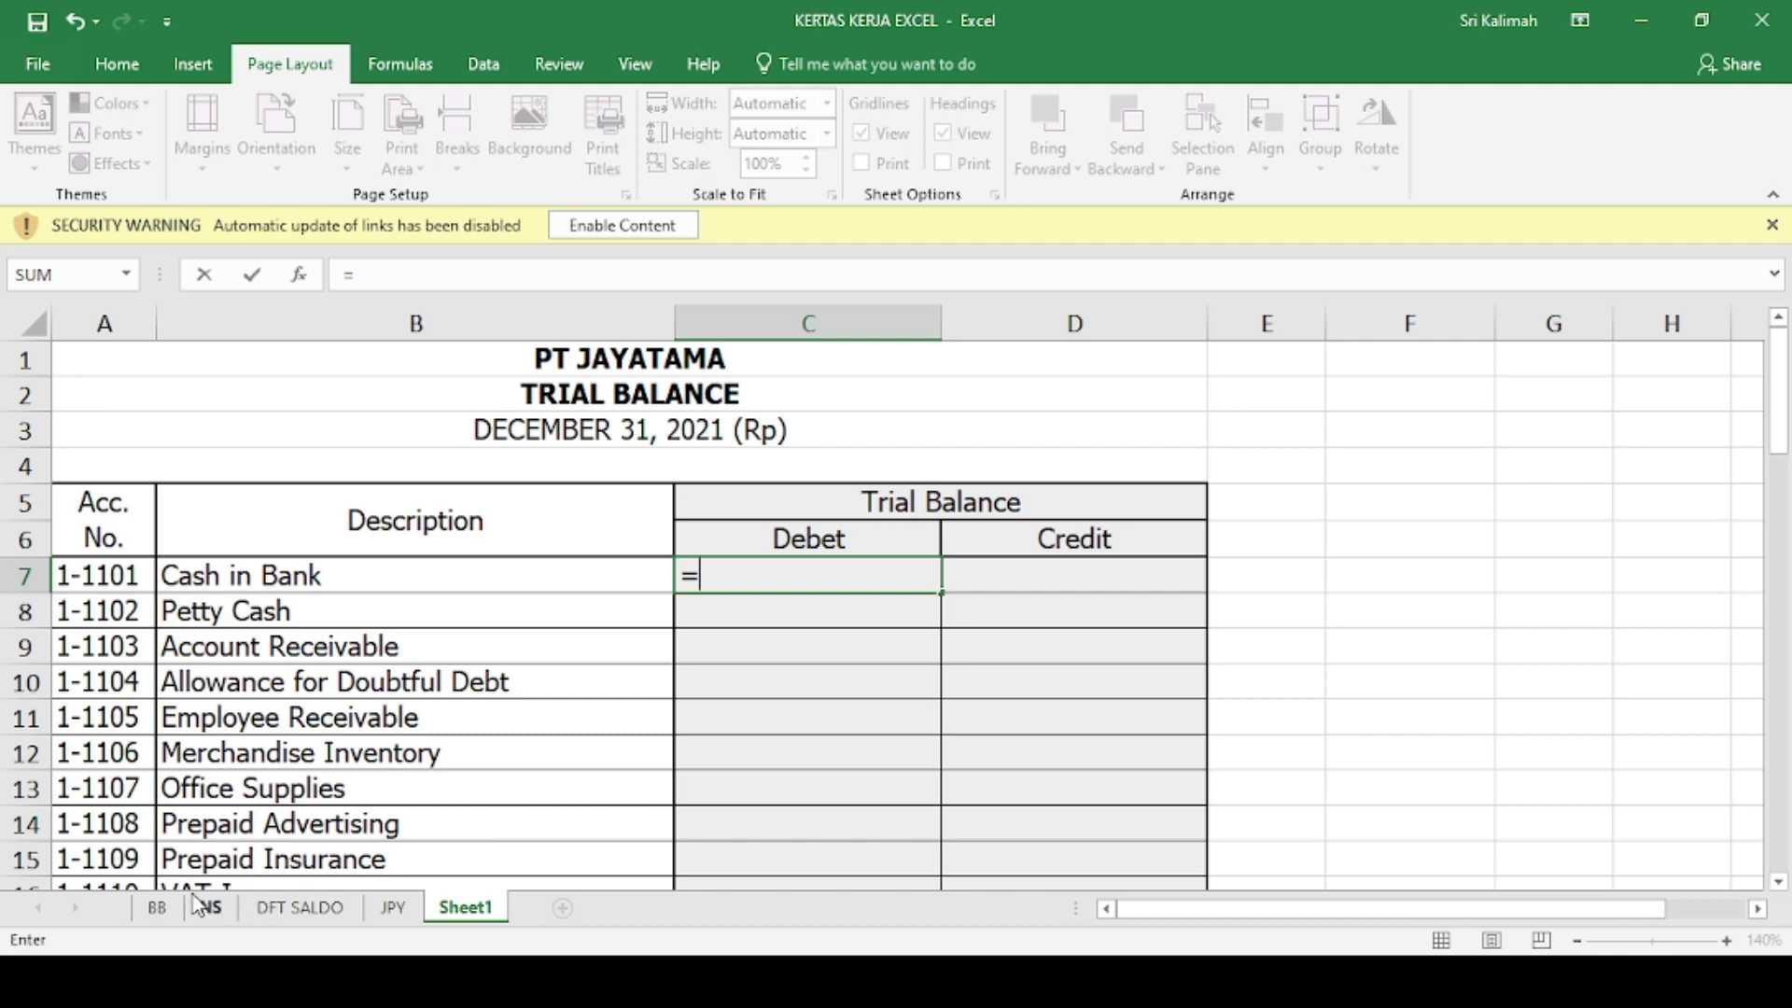
{"action": "left_click", "coordinate": [157, 907]}
{"action": "scroll", "coordinate": [523, 650], "scroll_direction": "up", "scroll_amount": 15}
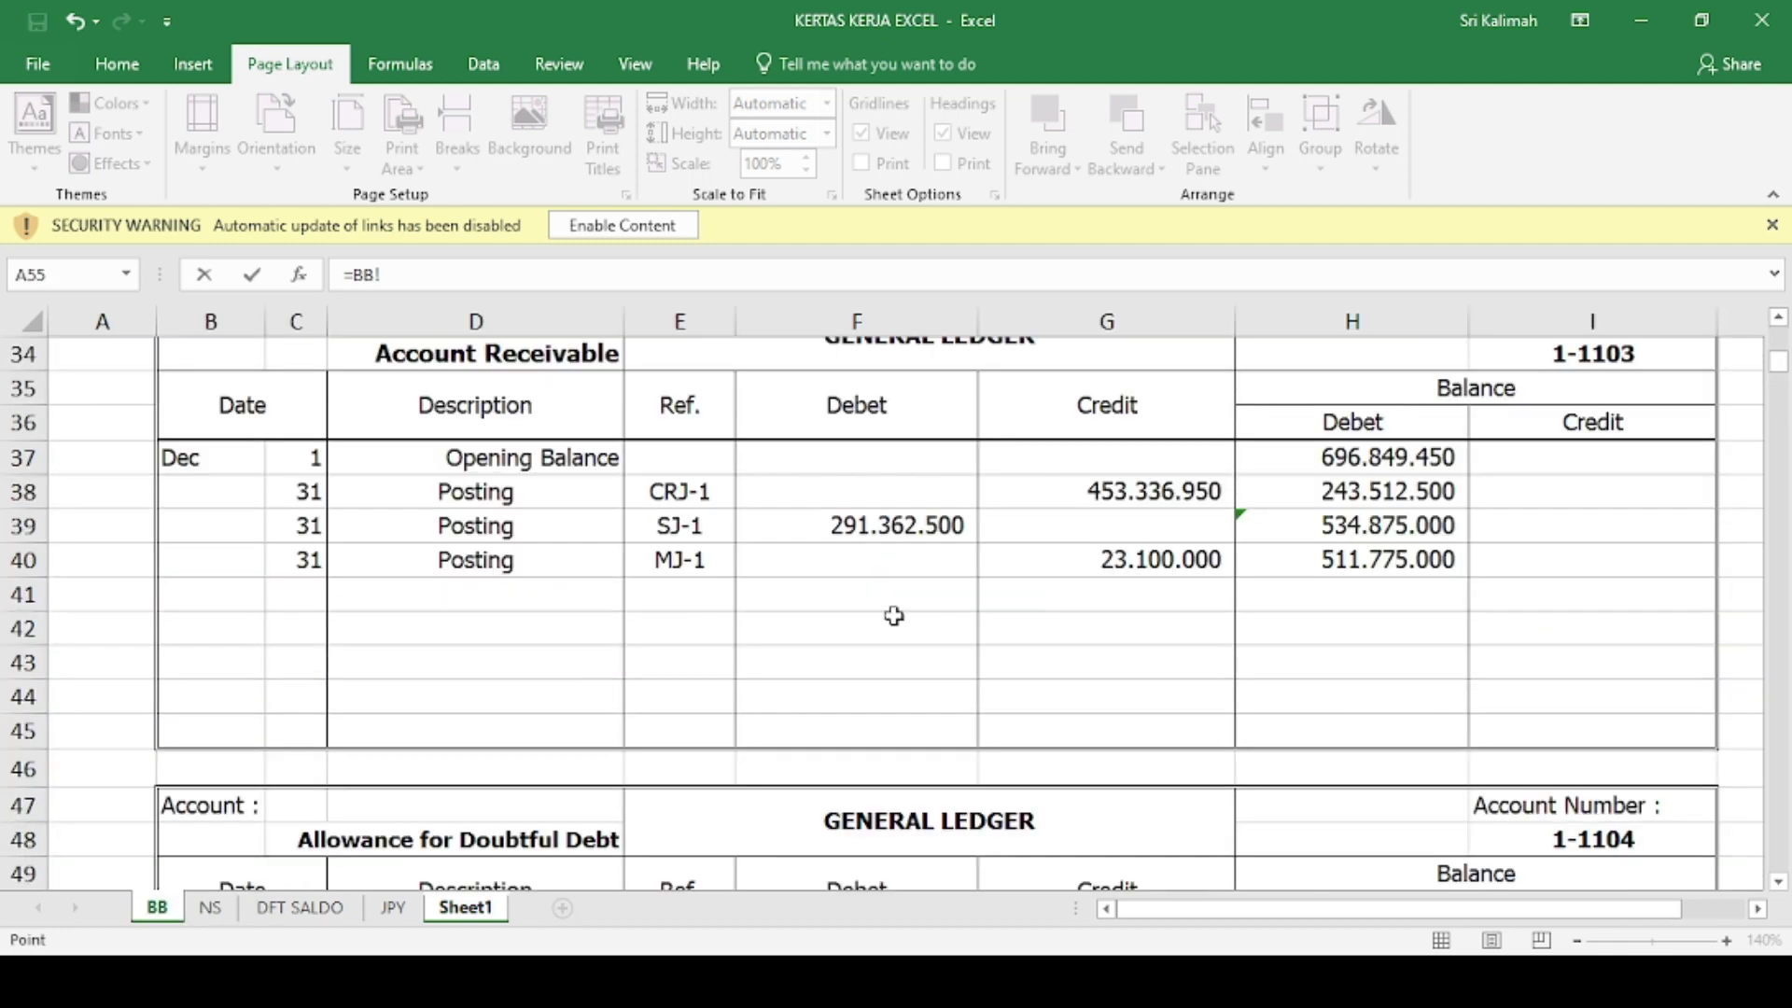
{"action": "scroll", "coordinate": [1783, 354], "scroll_direction": "up", "scroll_amount": 3}
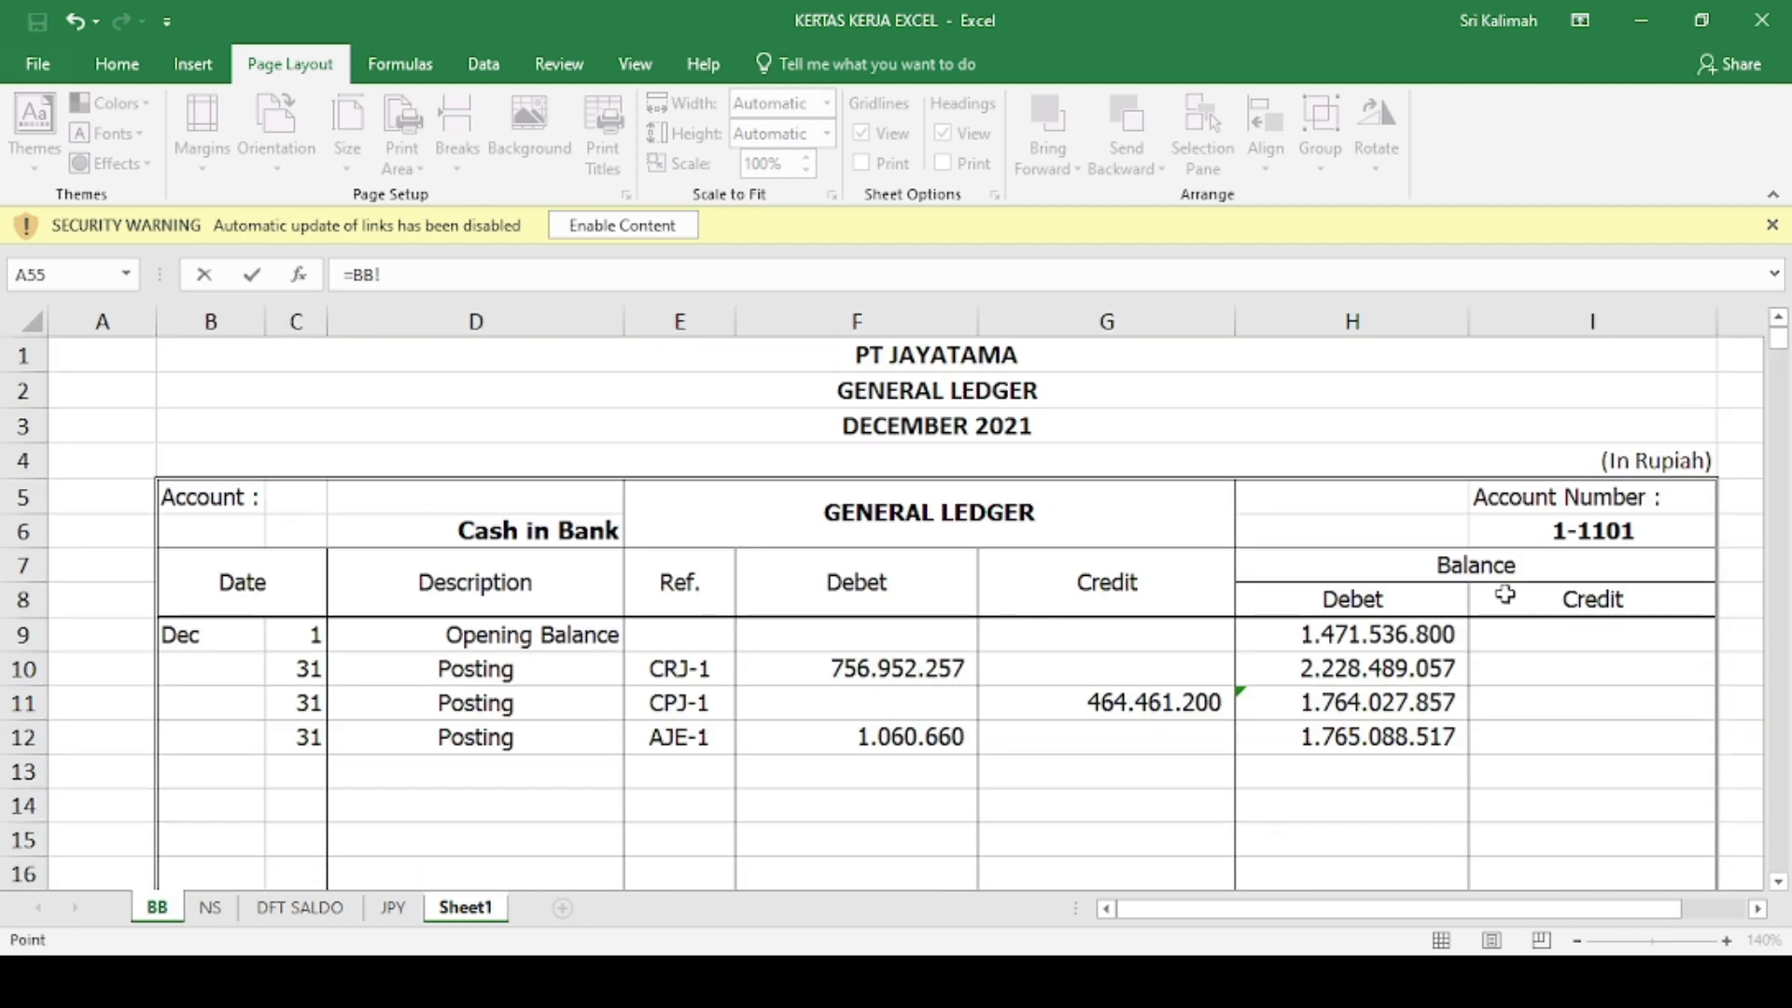
{"action": "left_click", "coordinate": [1379, 734]}
{"action": "key", "text": "Return"}
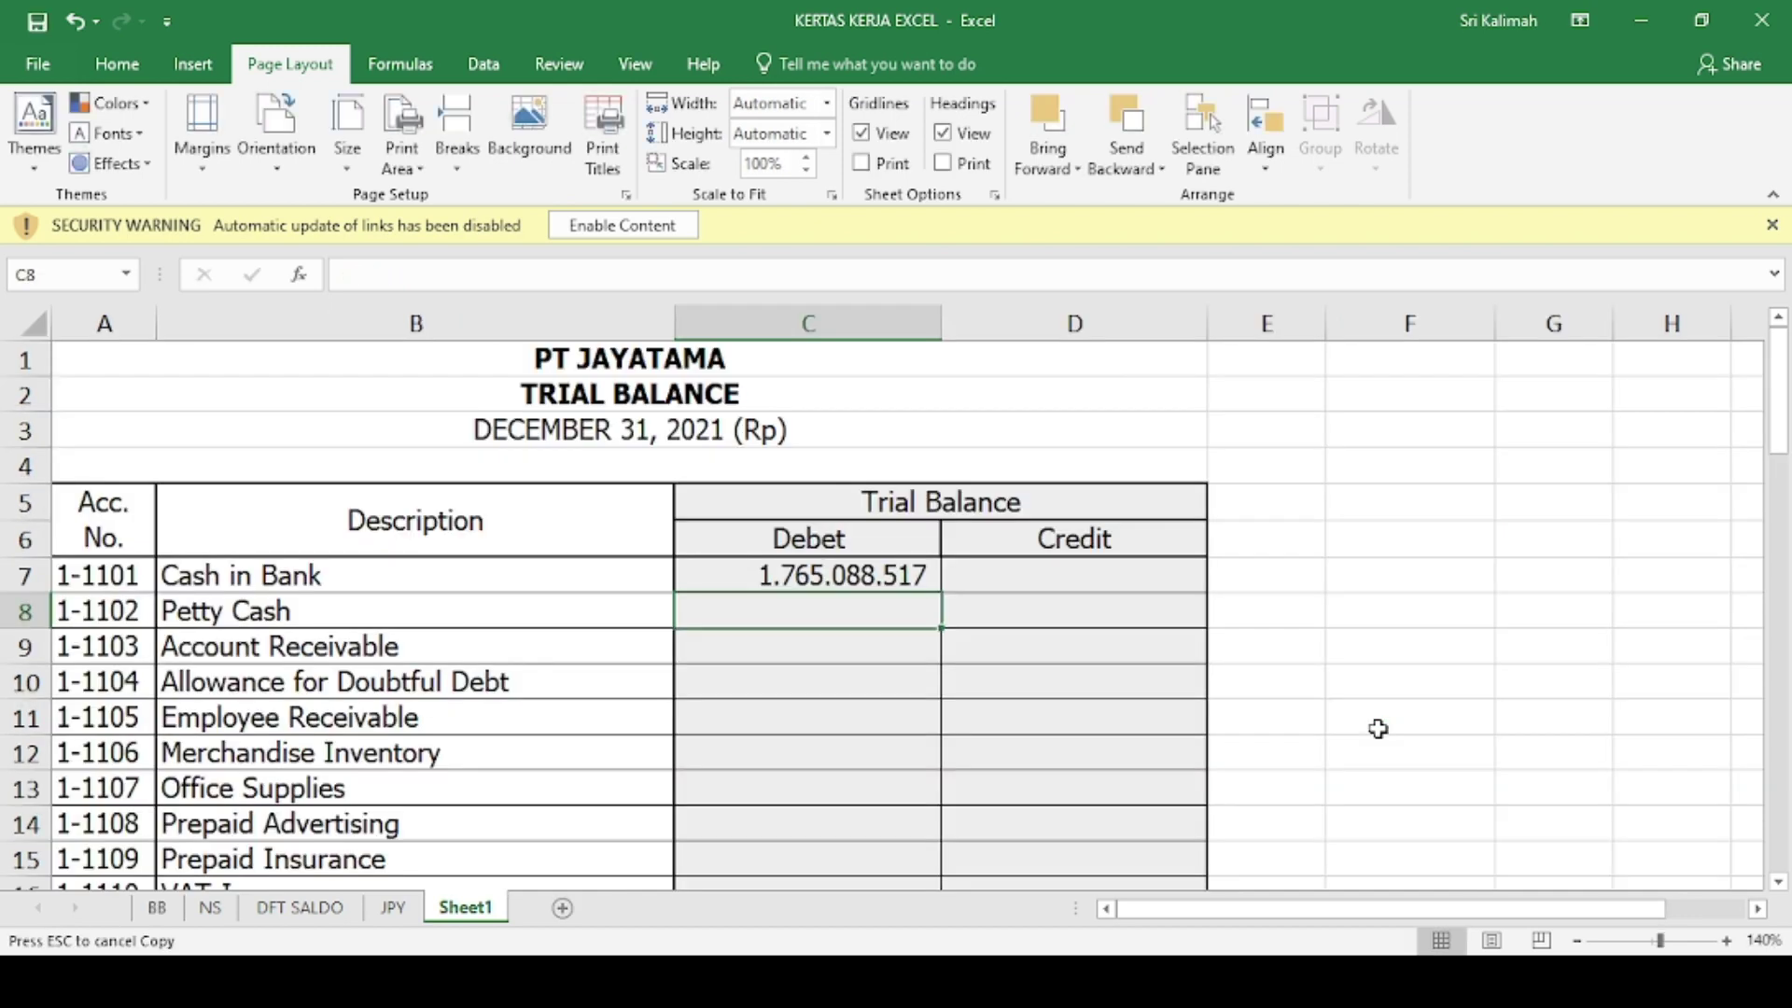
- Link the Petty Cash debit in C8 of the trial balance to the final ledger balance in H25 of the BB sheet
{"action": "type", "text": "="}
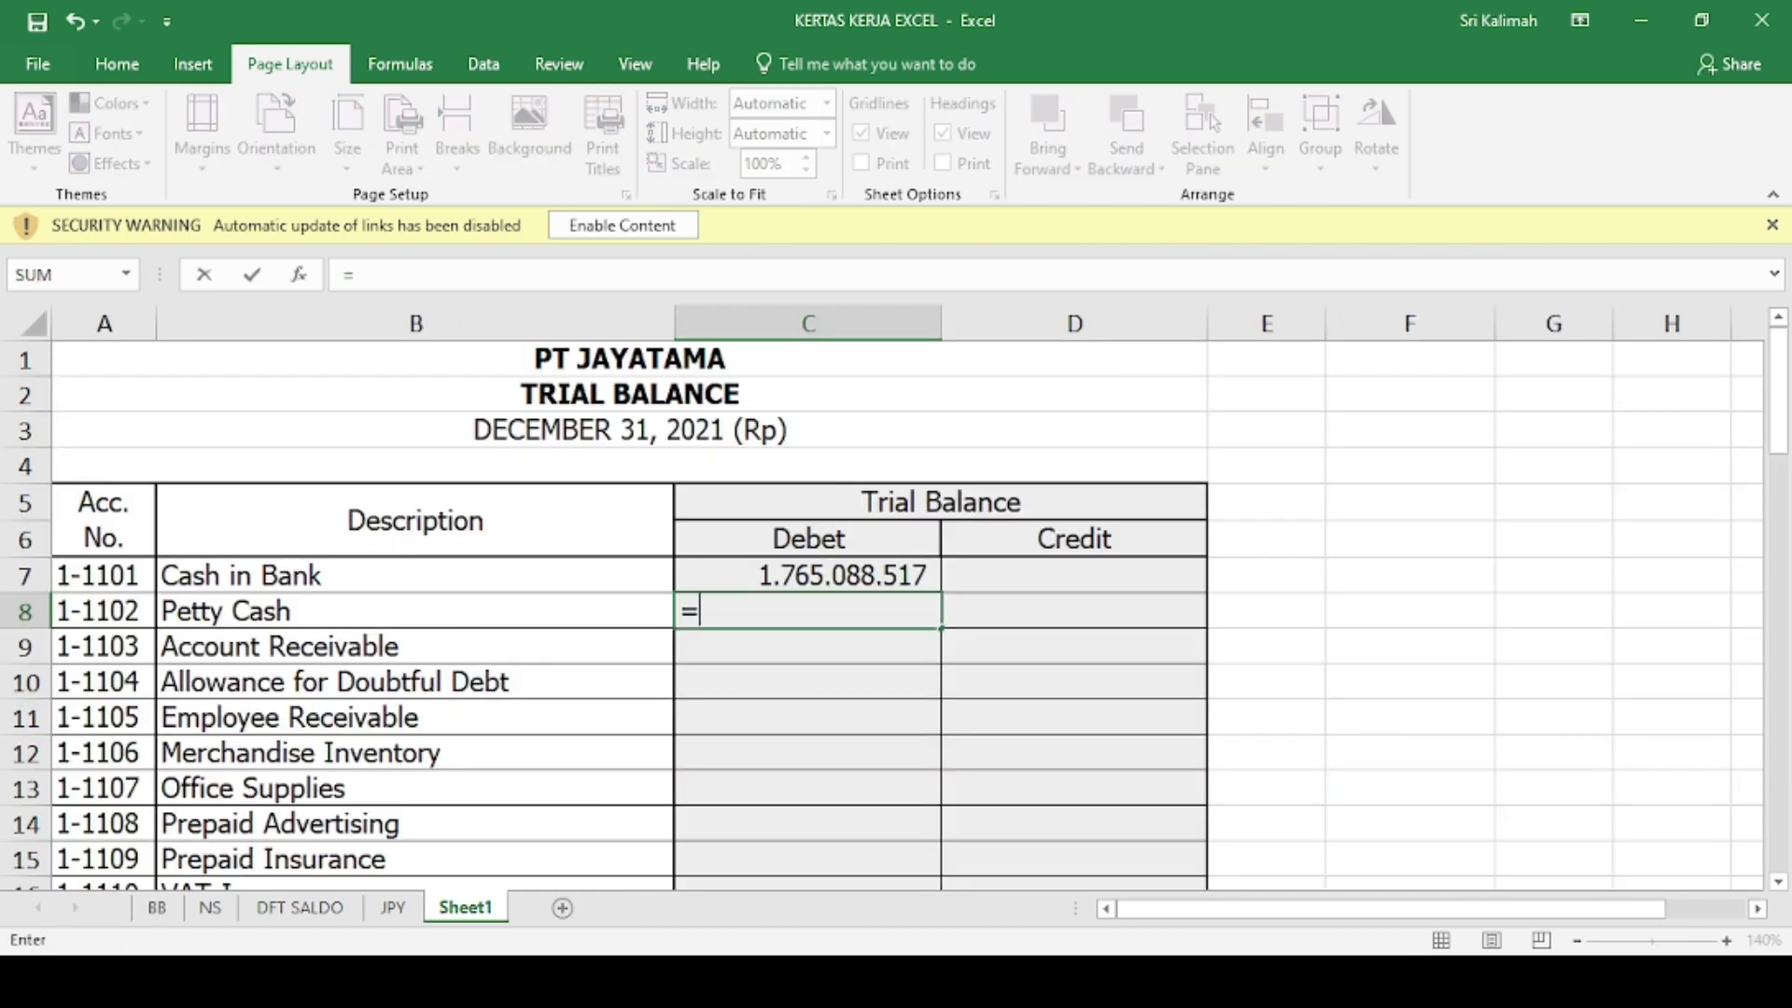
{"action": "left_click", "coordinate": [157, 913]}
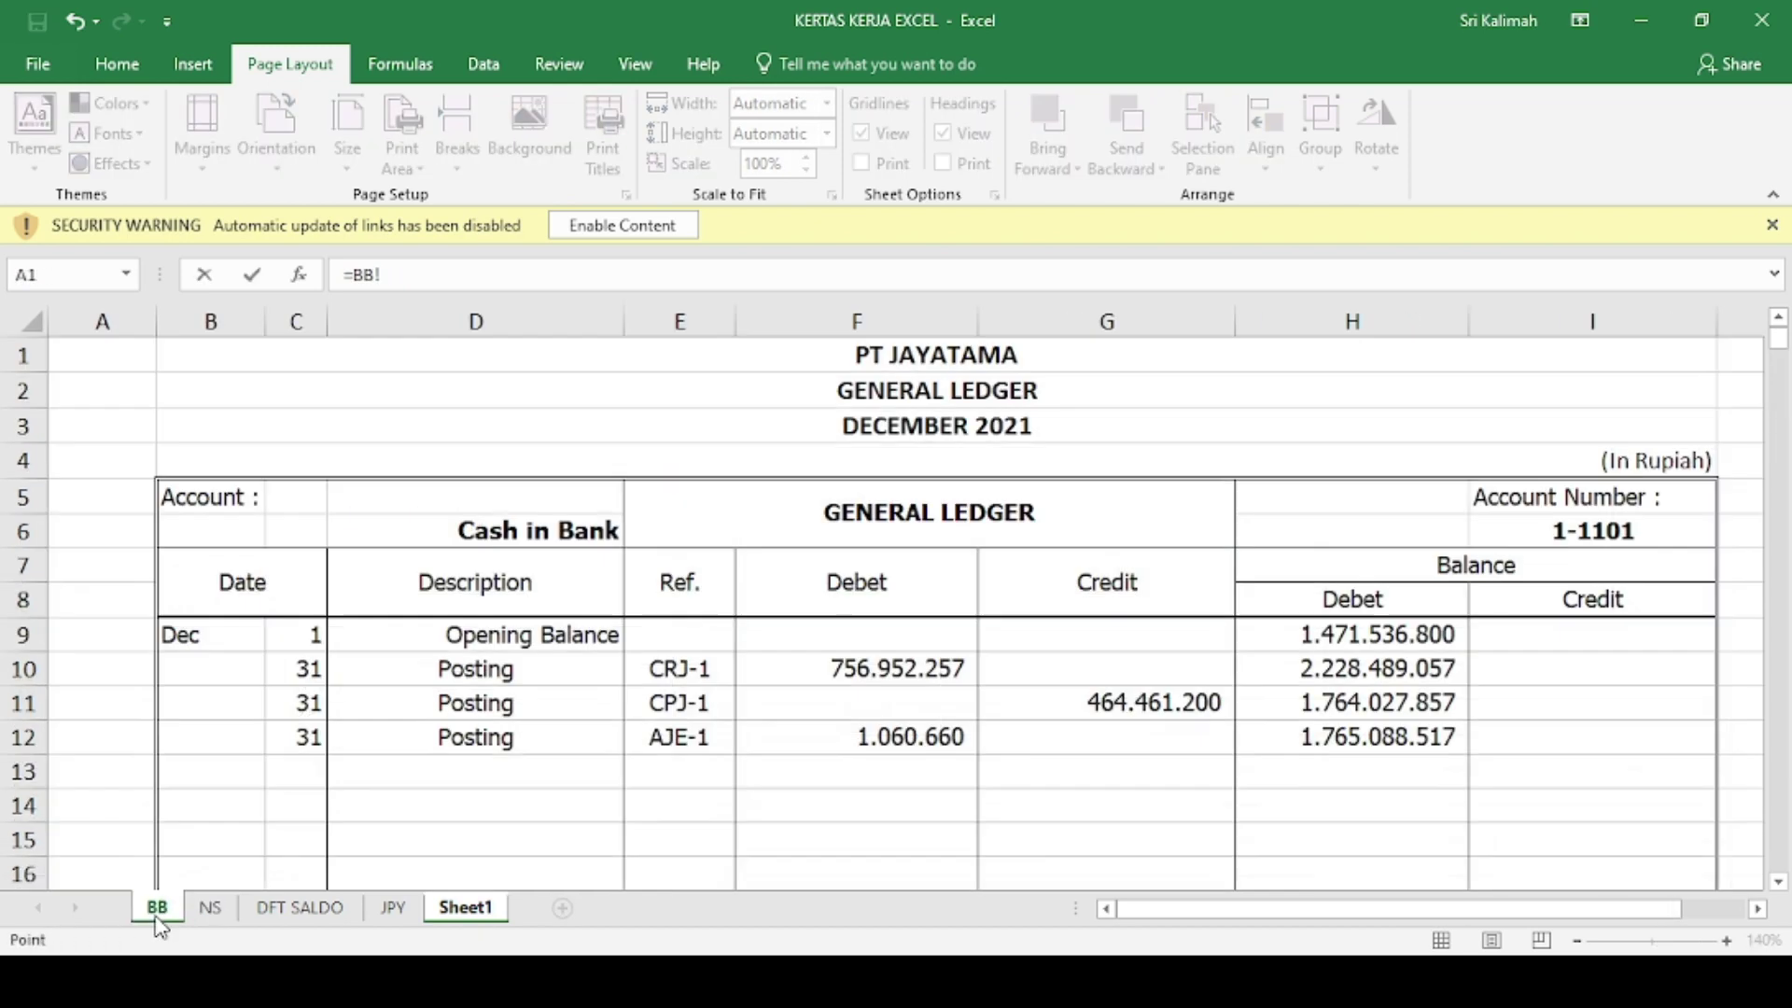
{"action": "scroll", "coordinate": [962, 717], "scroll_direction": "down", "scroll_amount": 4}
{"action": "left_click", "coordinate": [1317, 774]}
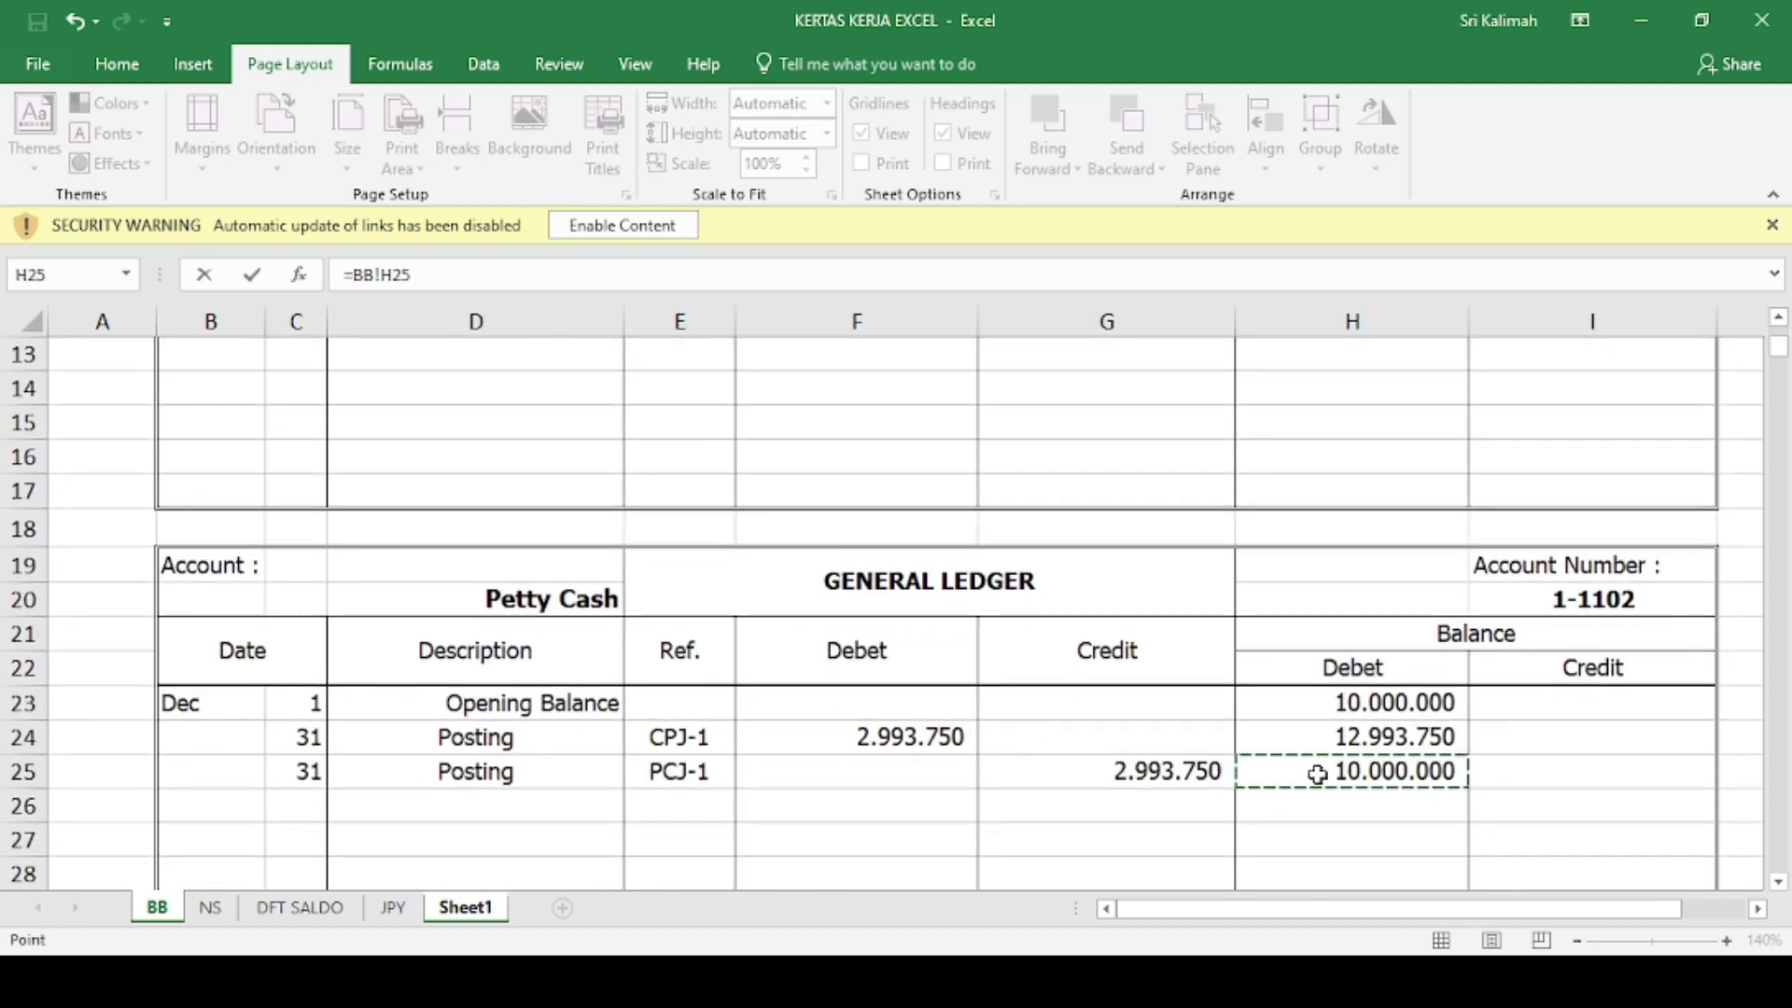
{"action": "key", "text": "Return"}
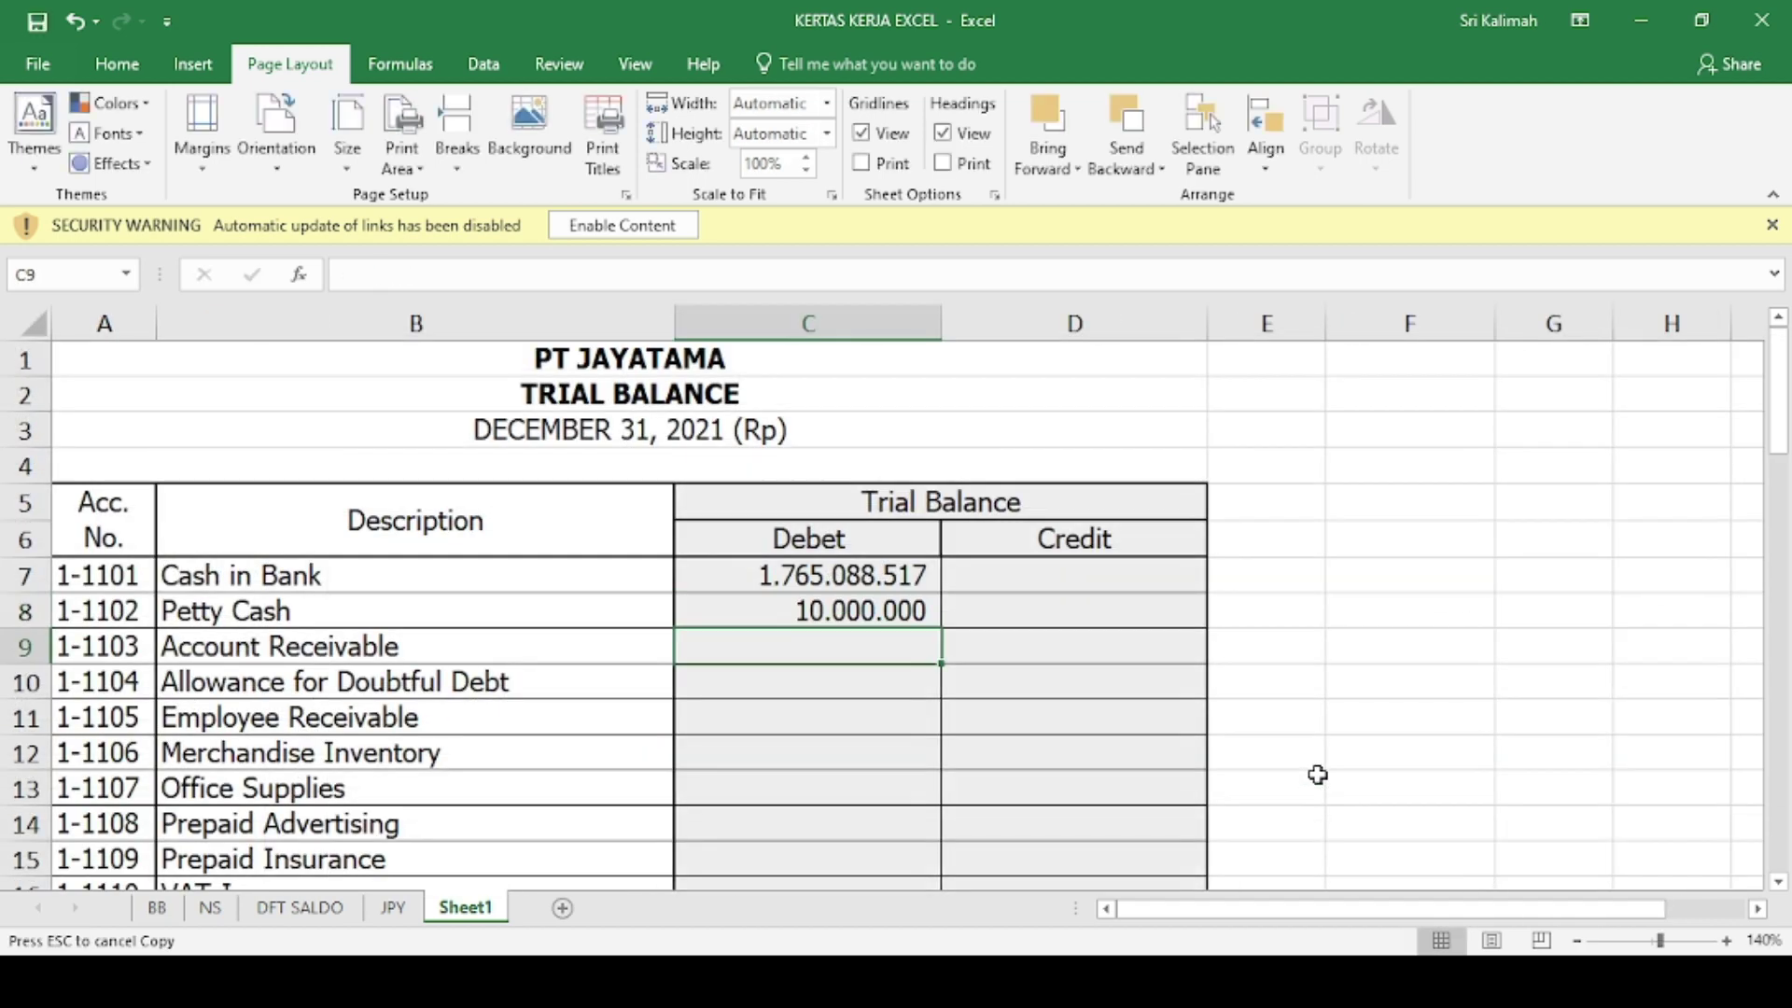
- Link the Account Receivable debit in C9 to its final ledger balance in H40 of the BB sheet
{"action": "type", "text": "="}
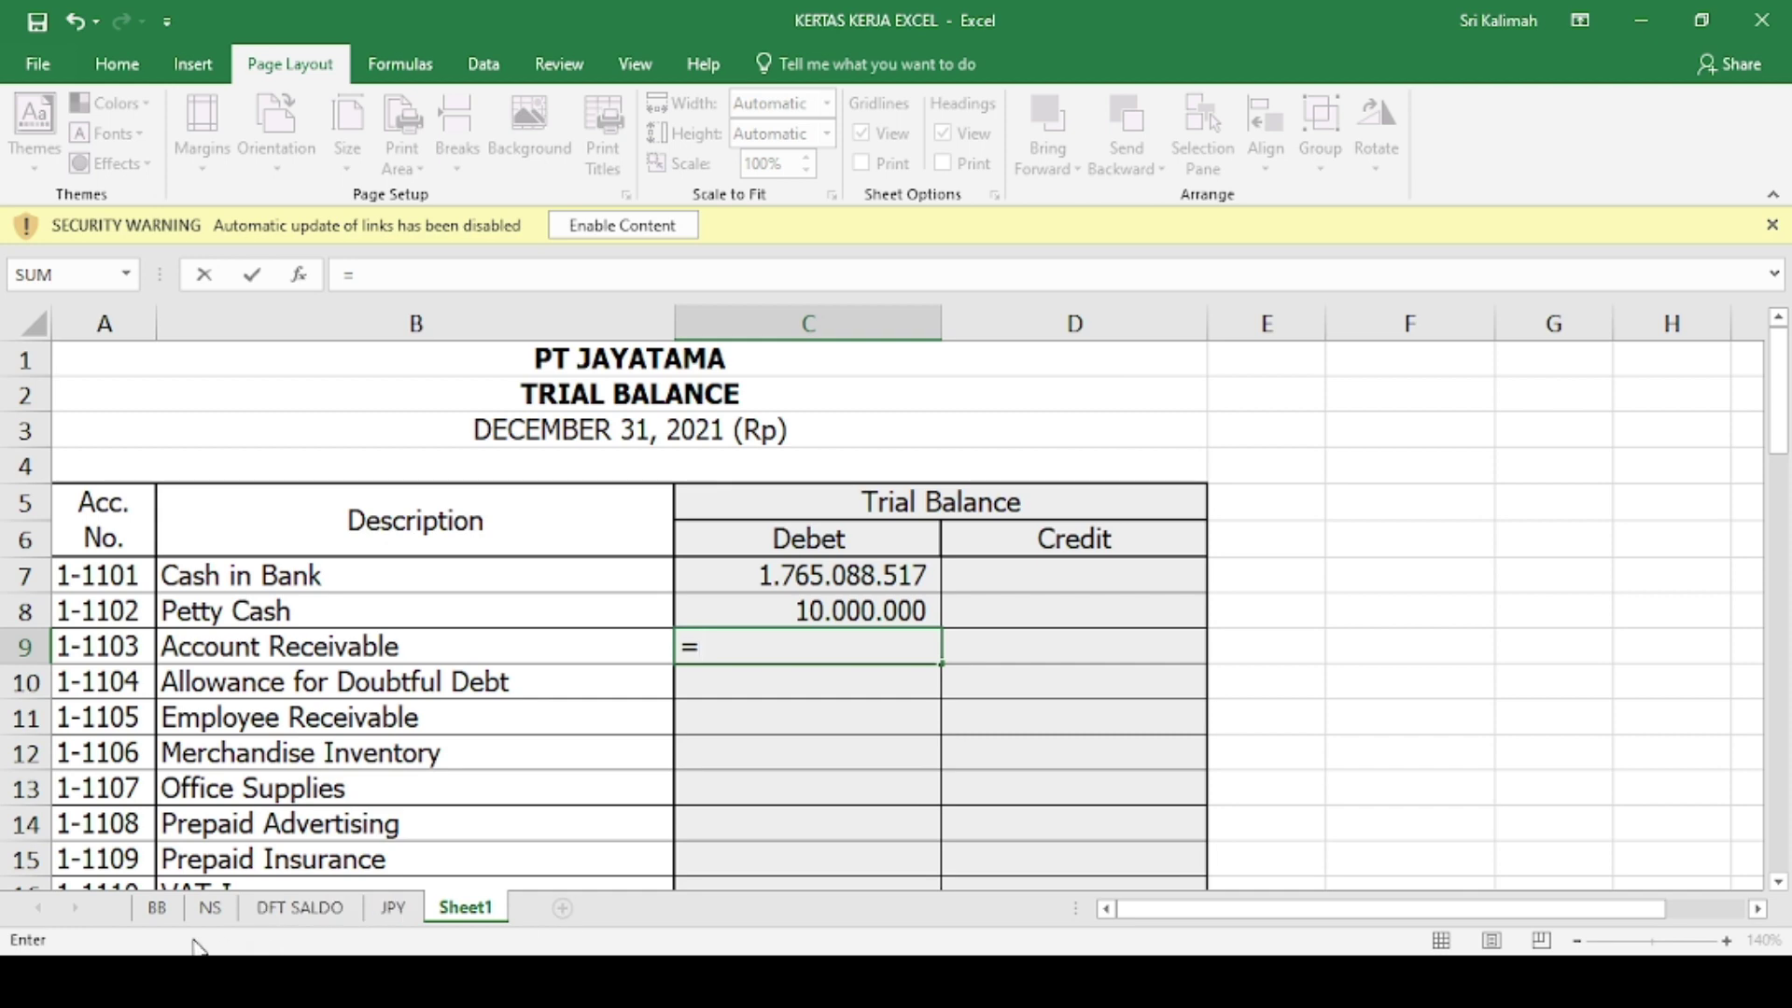
{"action": "left_click", "coordinate": [157, 910]}
{"action": "scroll", "coordinate": [854, 704], "scroll_direction": "down", "scroll_amount": 2}
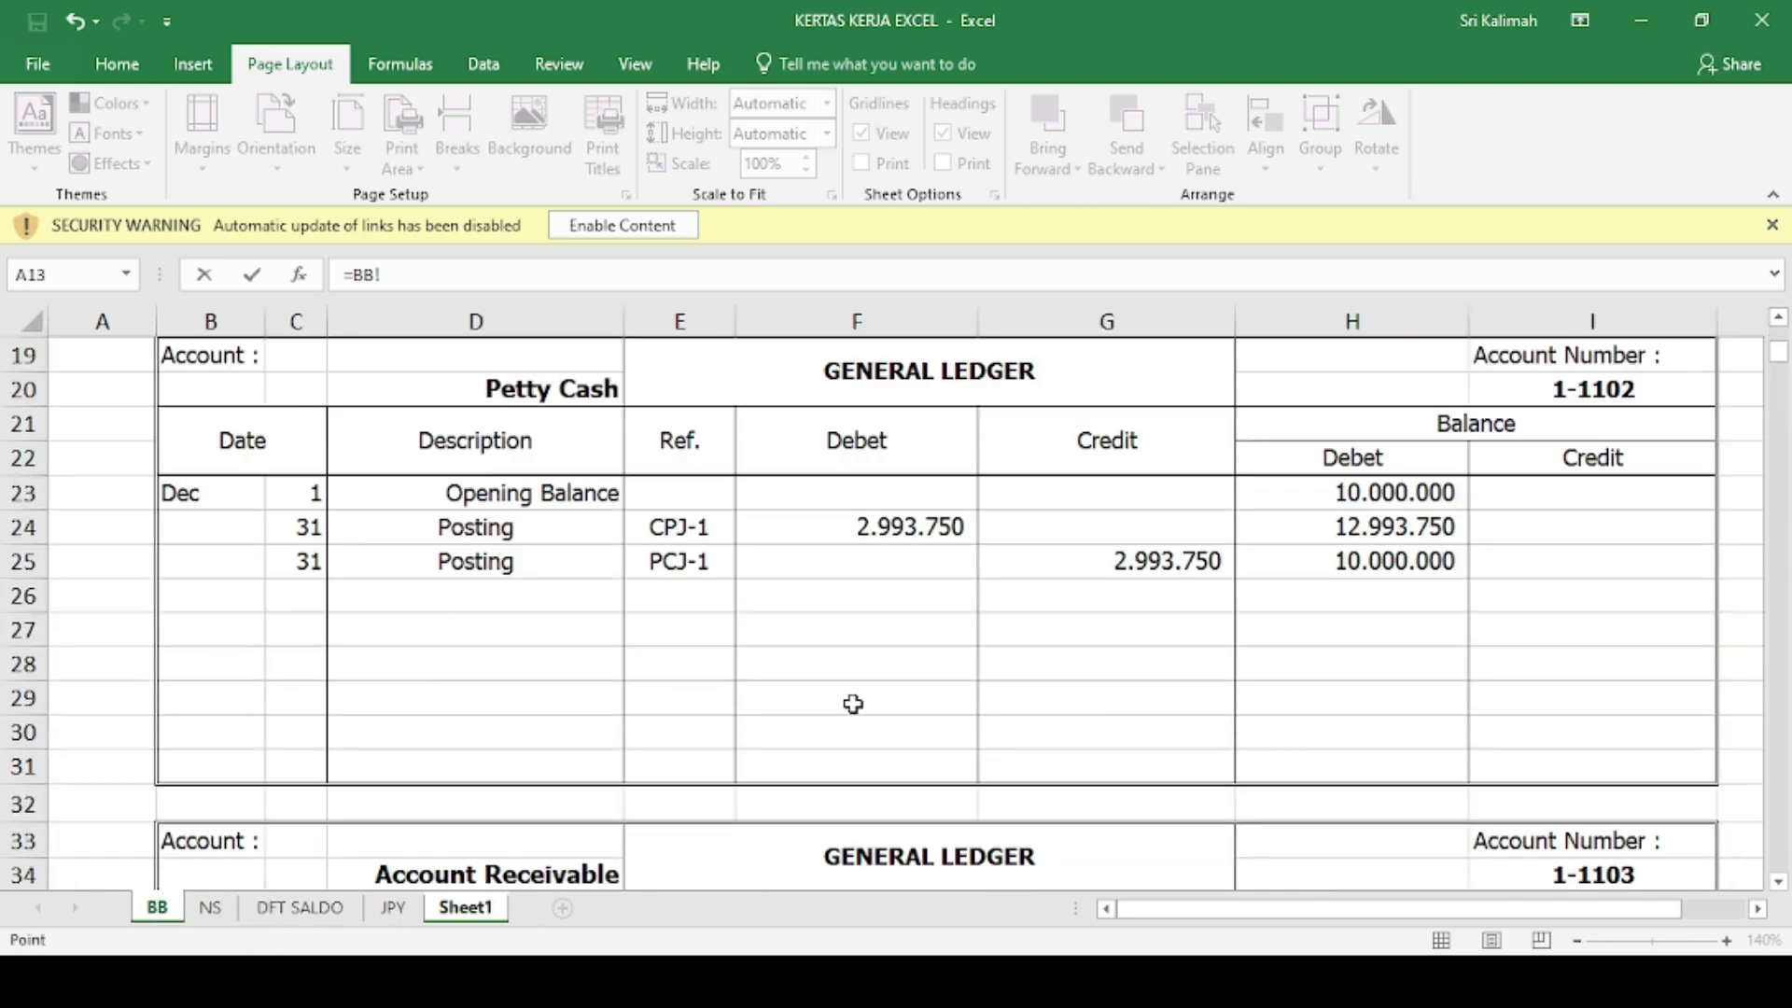
{"action": "scroll", "coordinate": [853, 704], "scroll_direction": "down", "scroll_amount": 4}
{"action": "left_click", "coordinate": [1337, 671]}
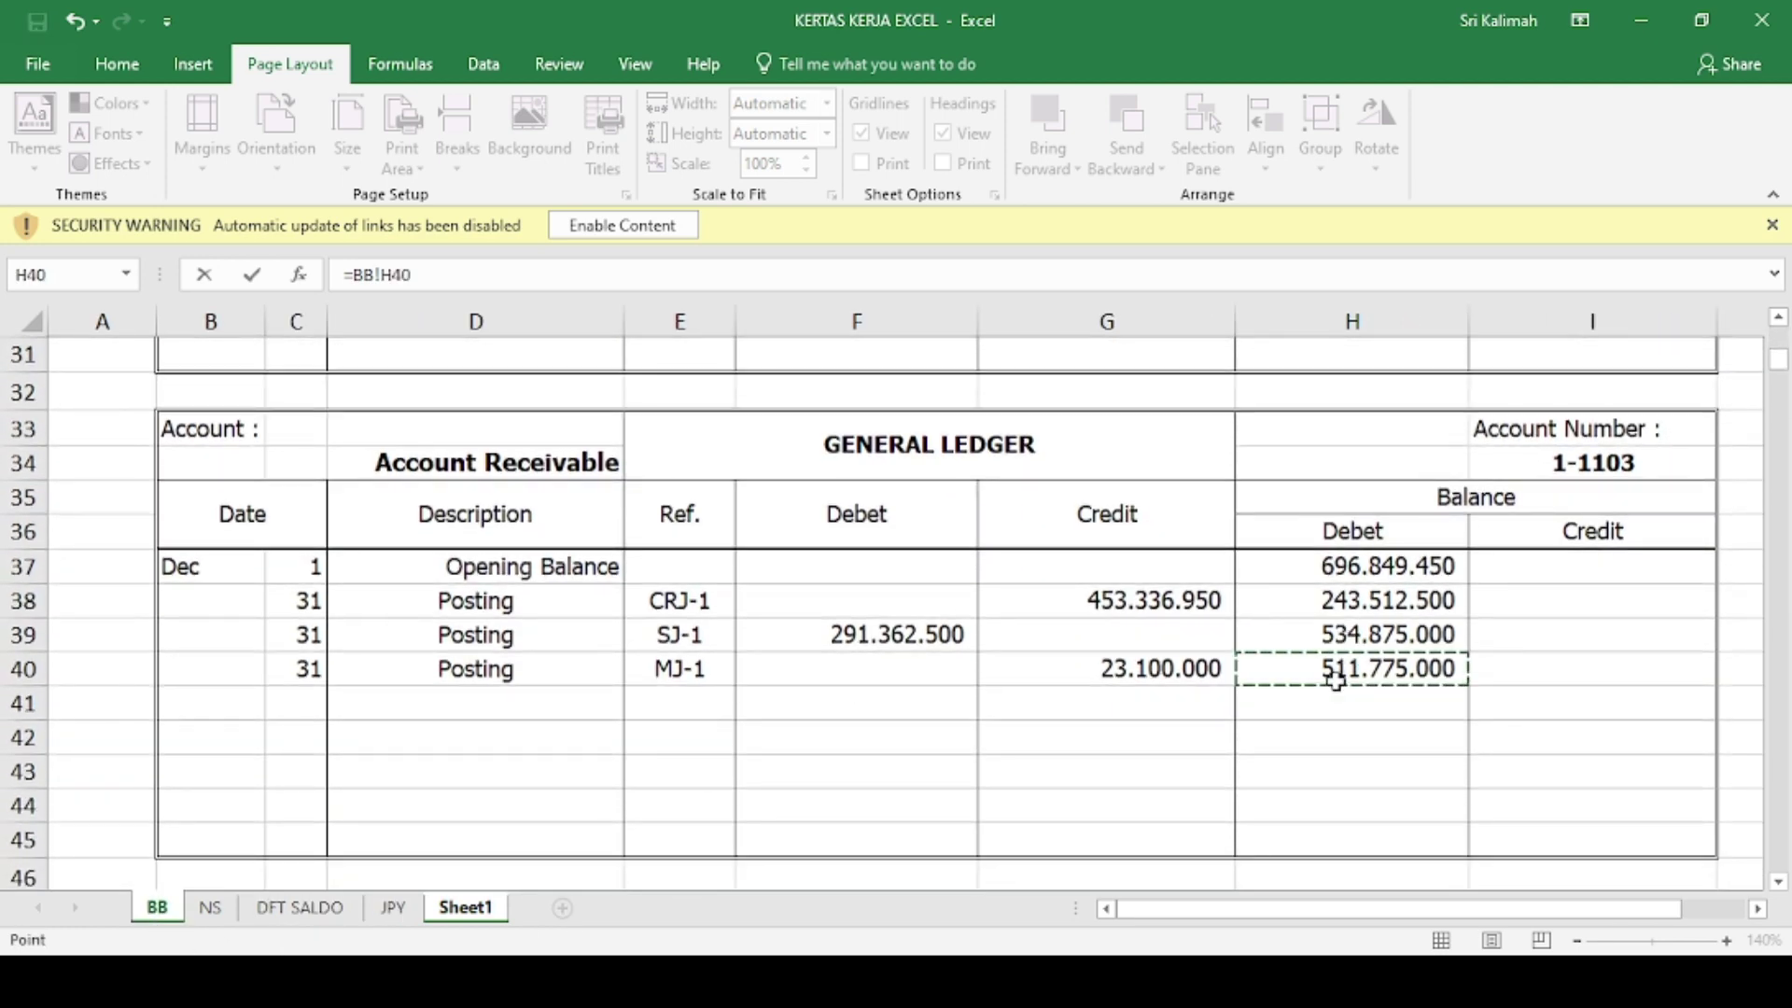
{"action": "key", "text": "Return"}
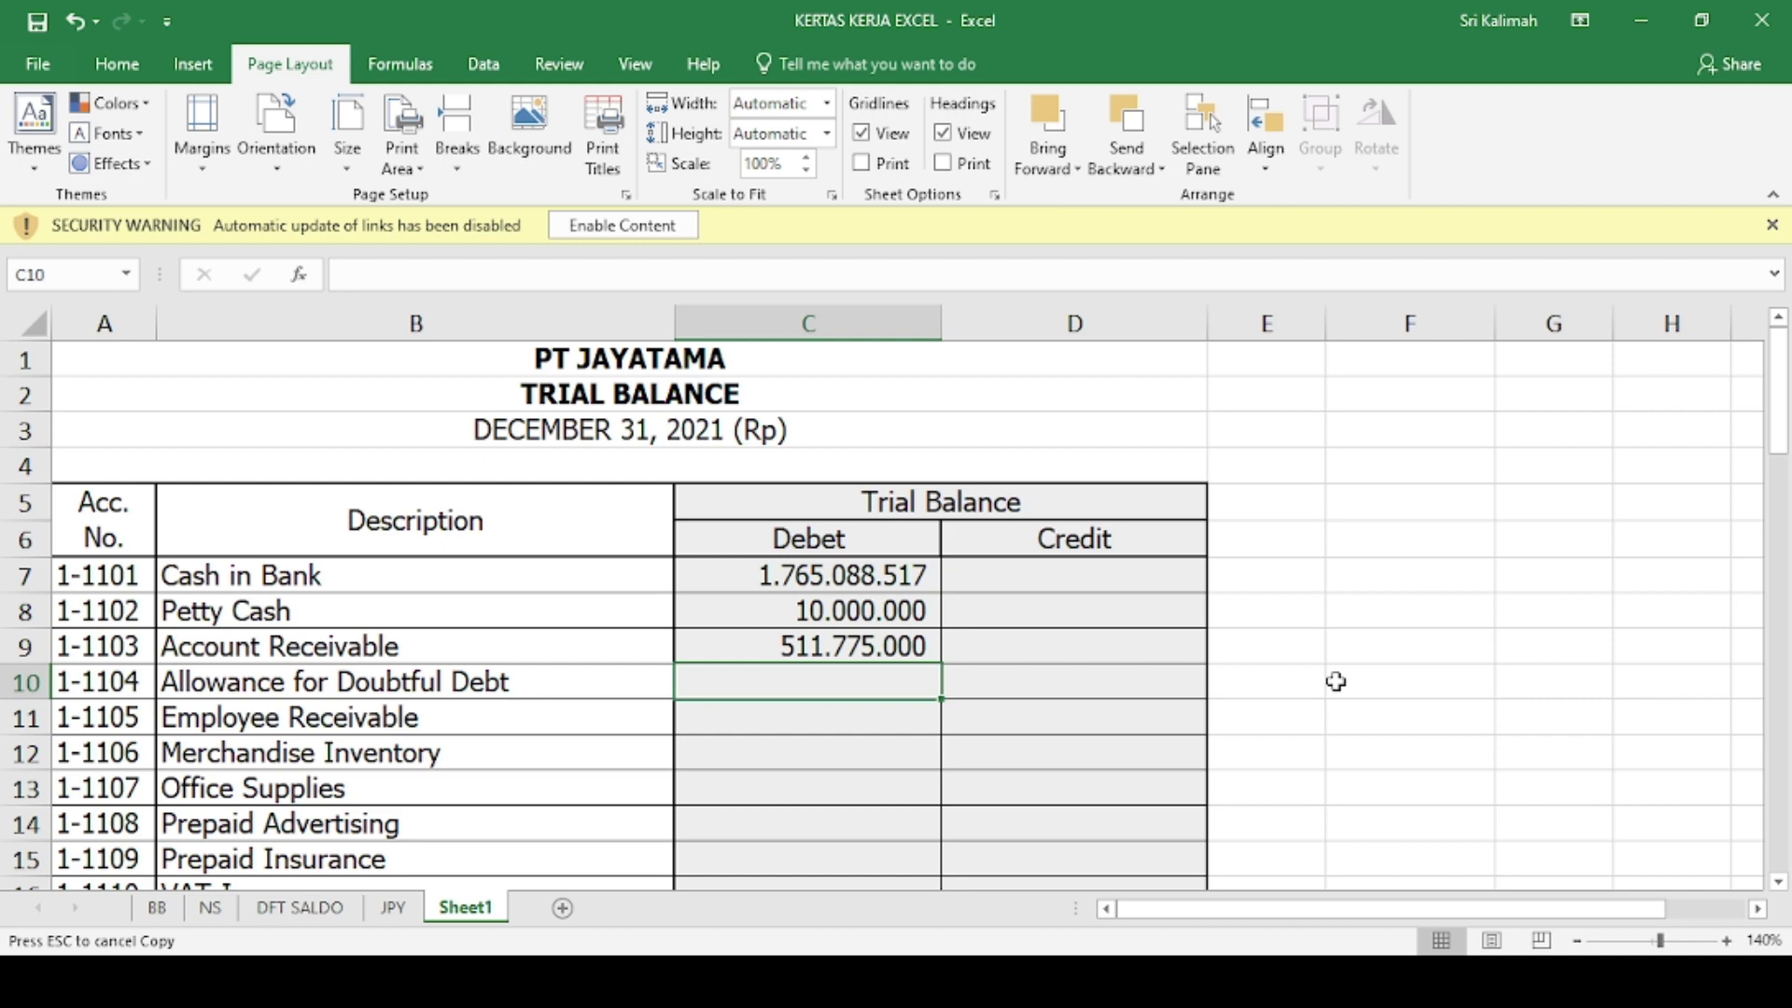
- Link the Allowance for Doubtful Debt credit in D10 to its final credit balance in I53 of the BB sheet
{"action": "key", "text": "Right"}
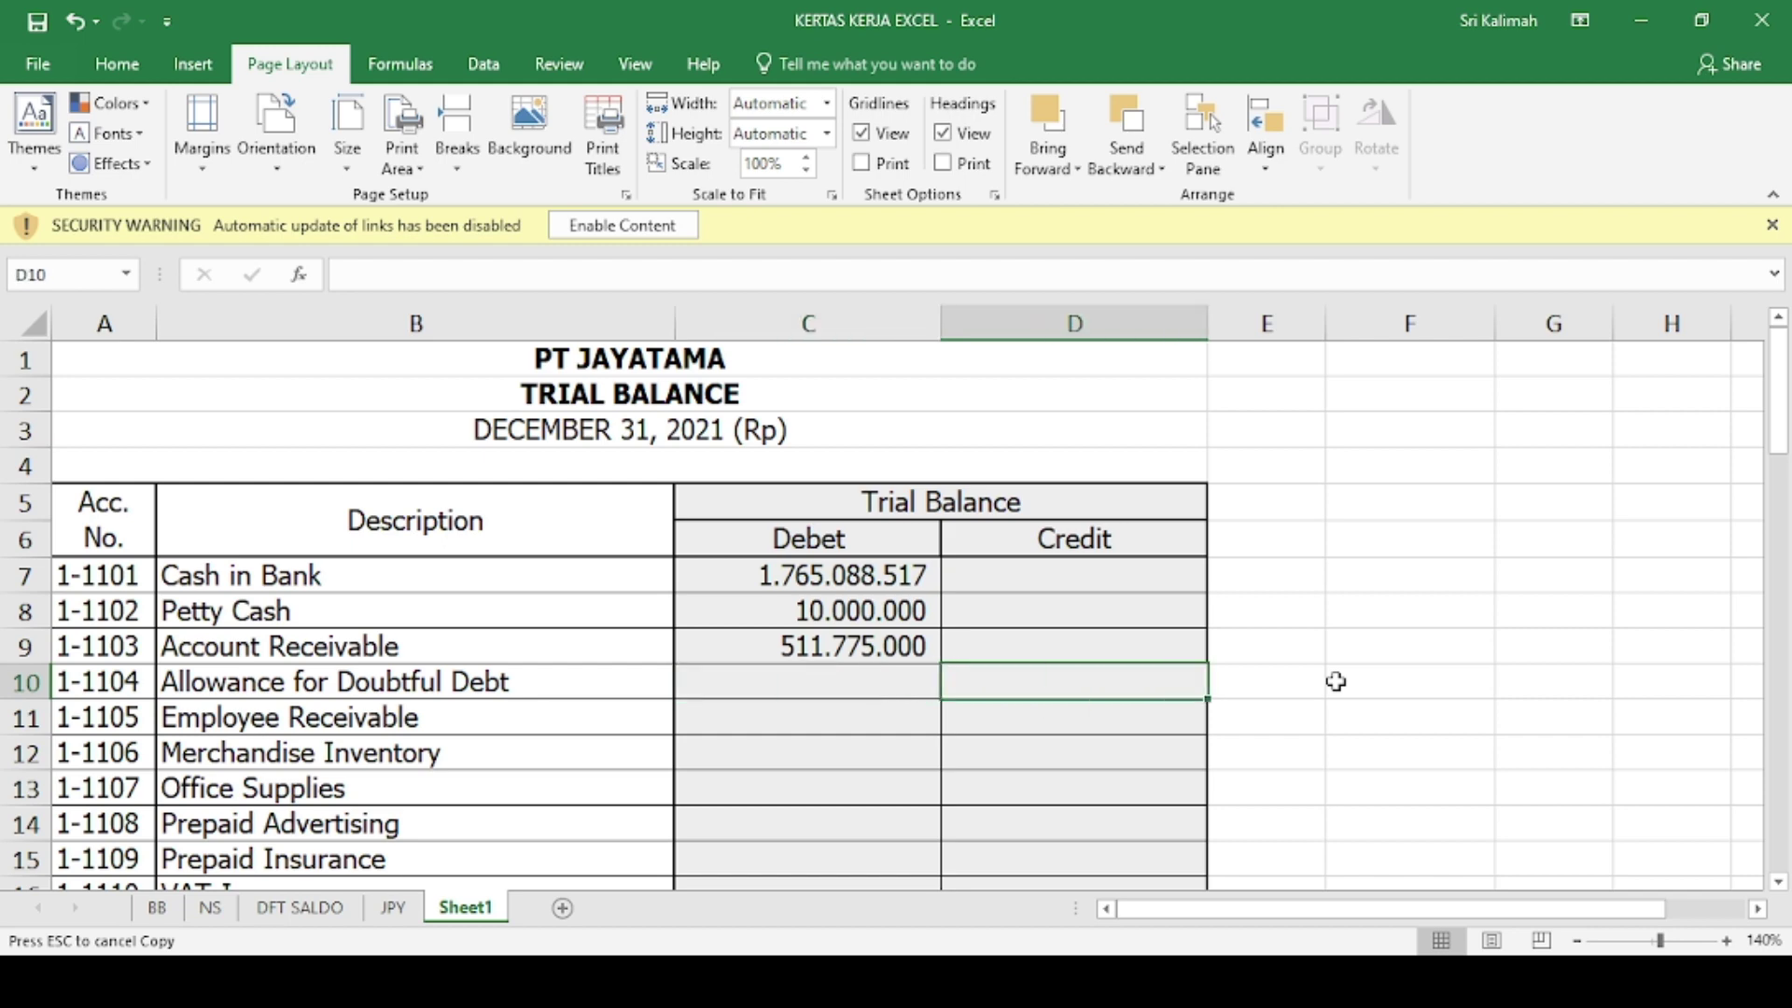
{"action": "type", "text": "="}
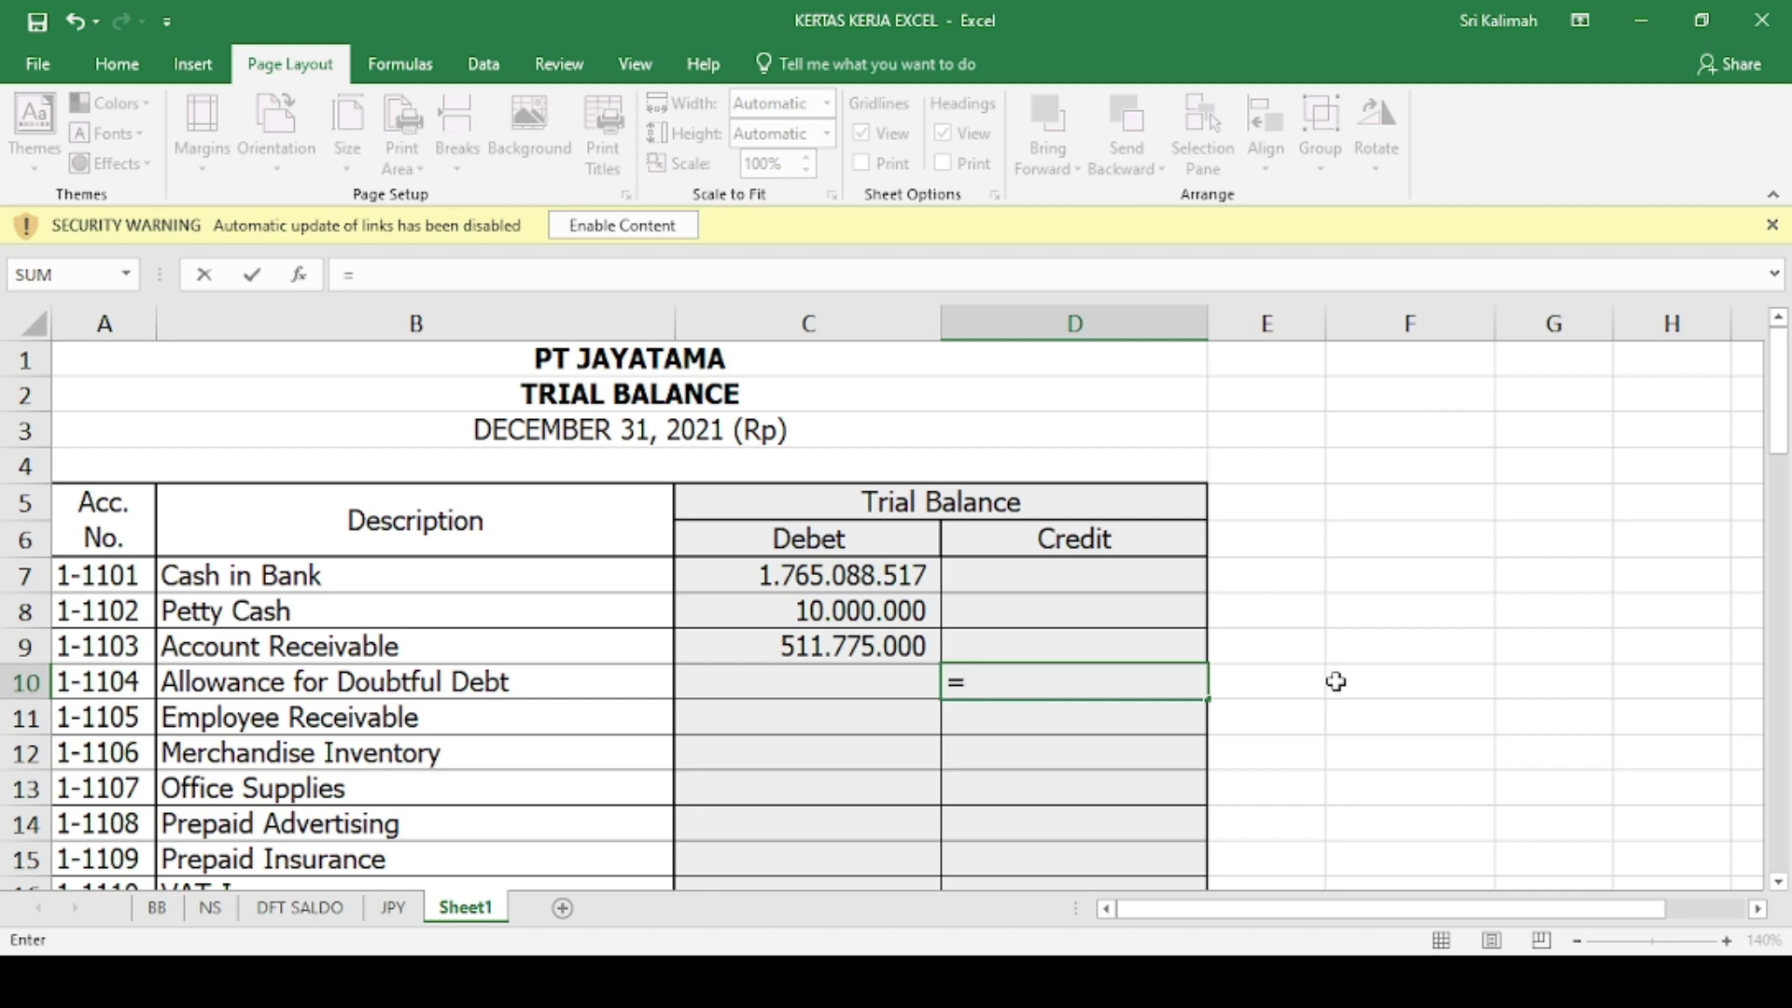
{"action": "left_click", "coordinate": [157, 909]}
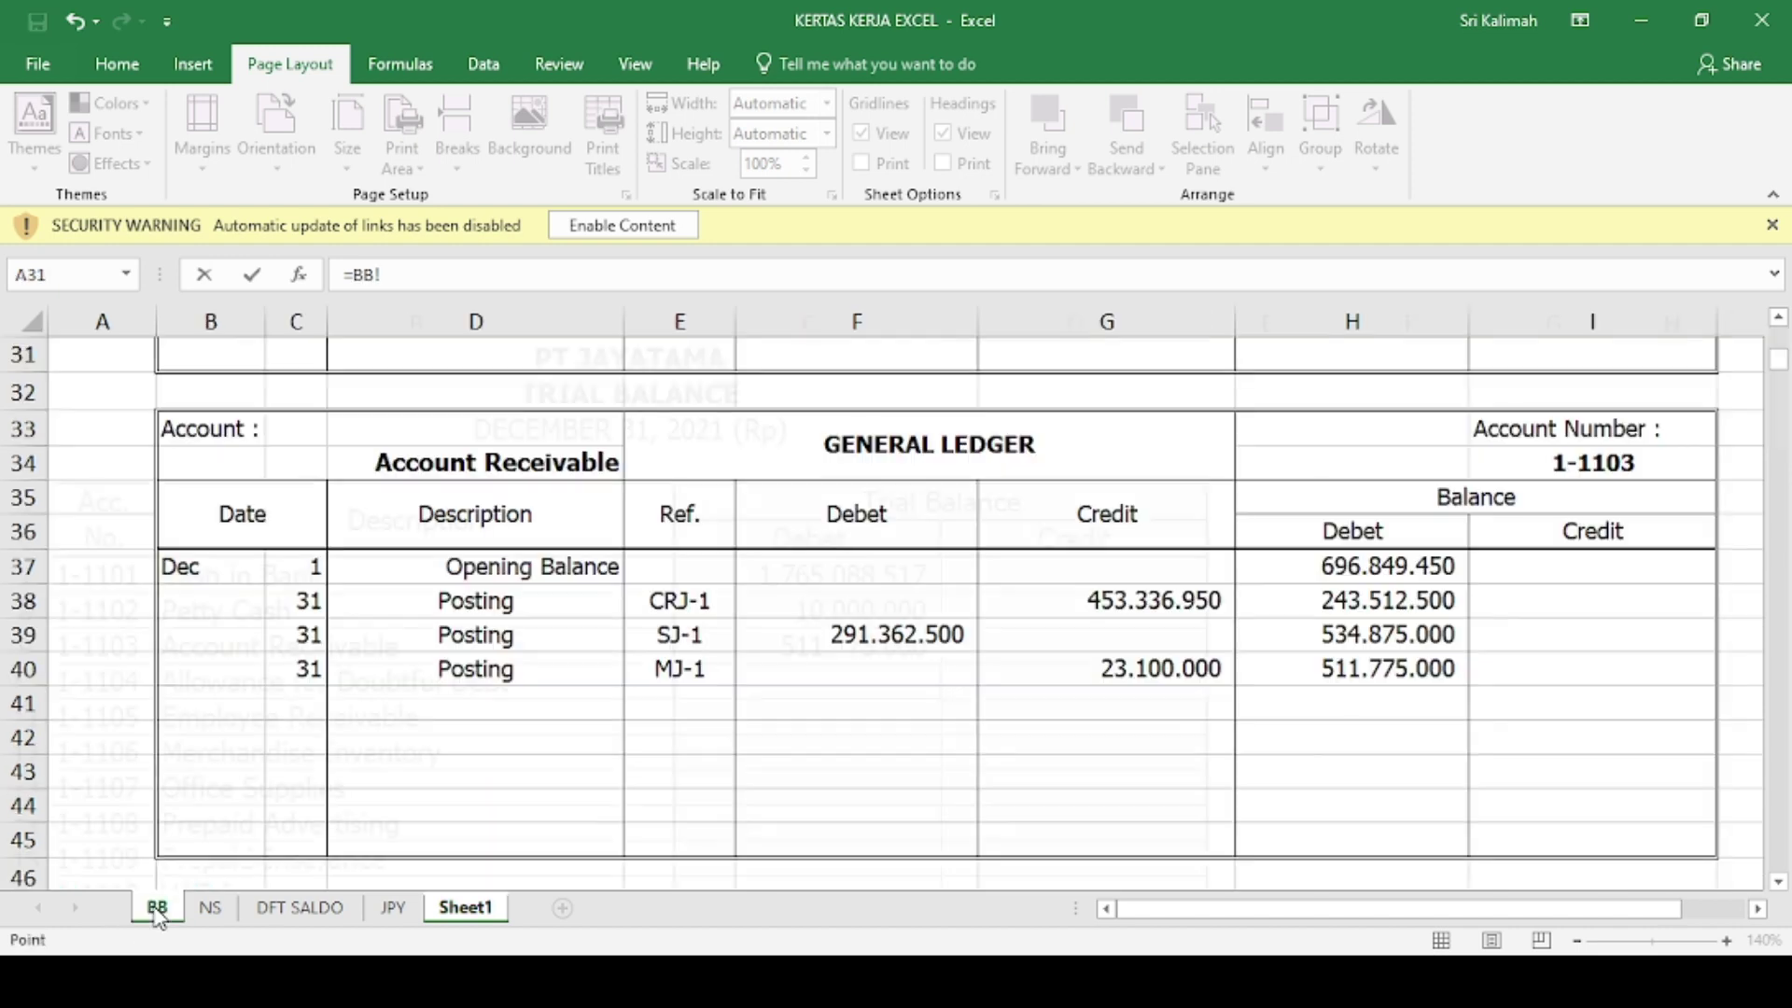
{"action": "scroll", "coordinate": [1065, 691], "scroll_direction": "down", "scroll_amount": 6}
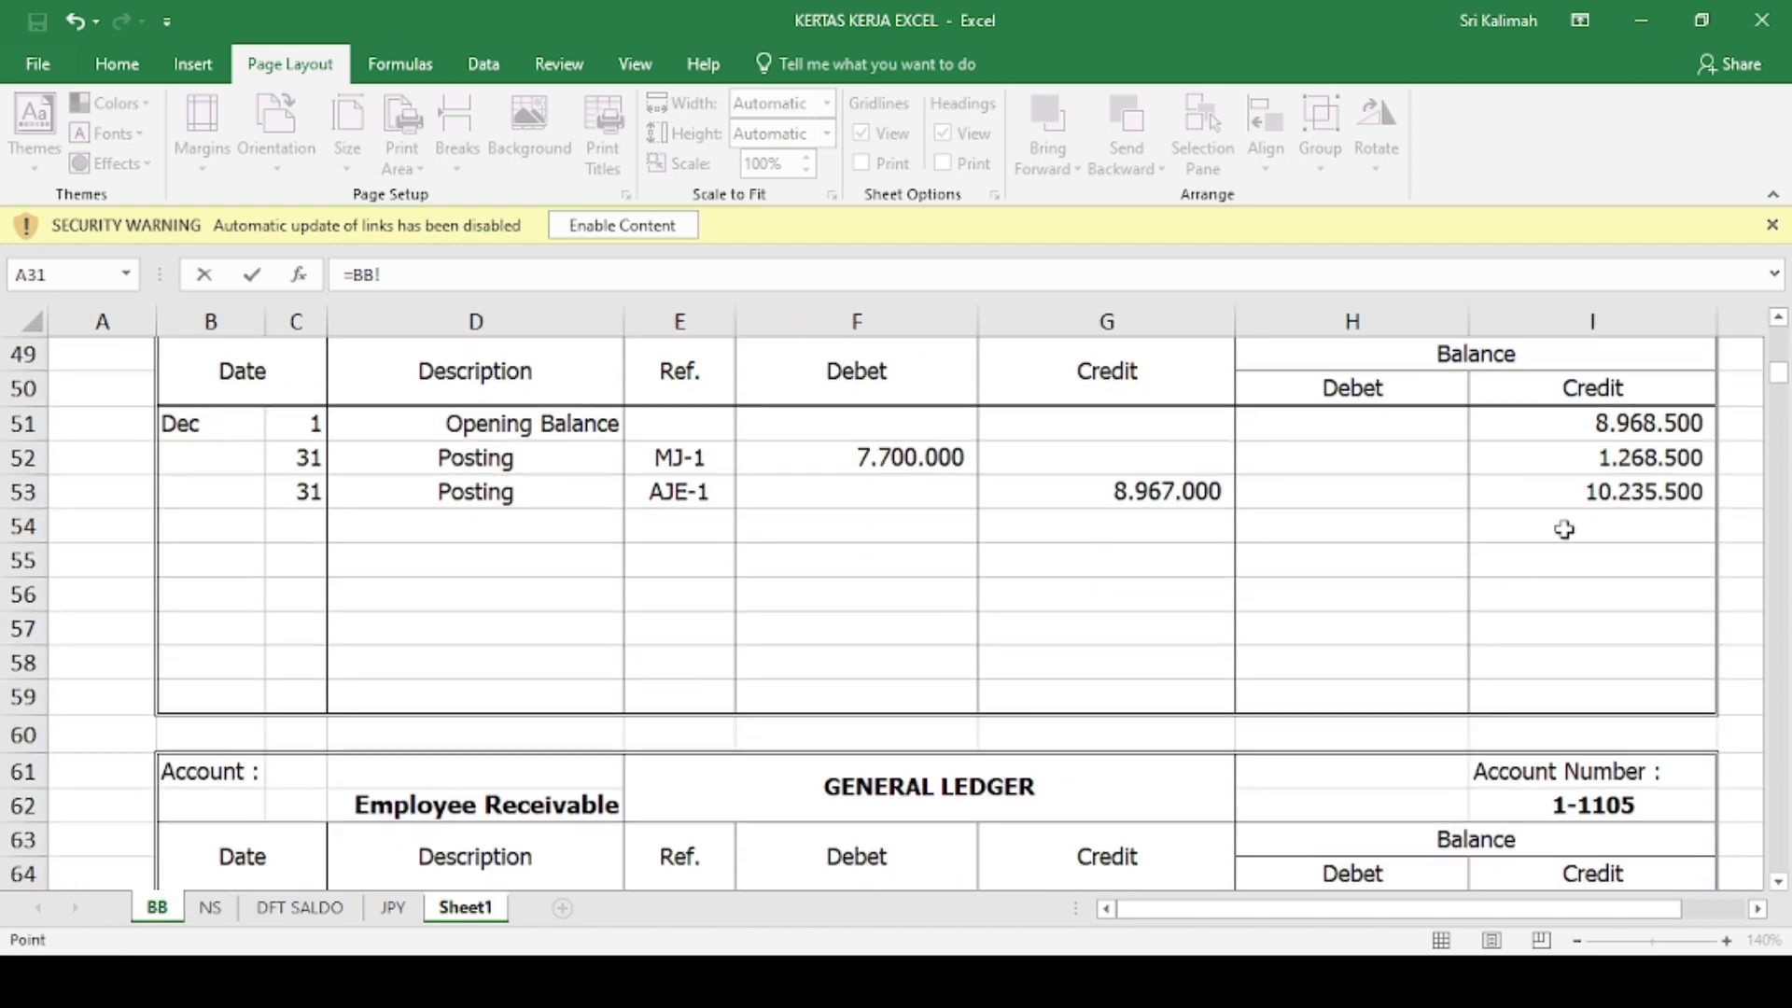
{"action": "left_click", "coordinate": [1585, 483]}
{"action": "key", "text": "Return"}
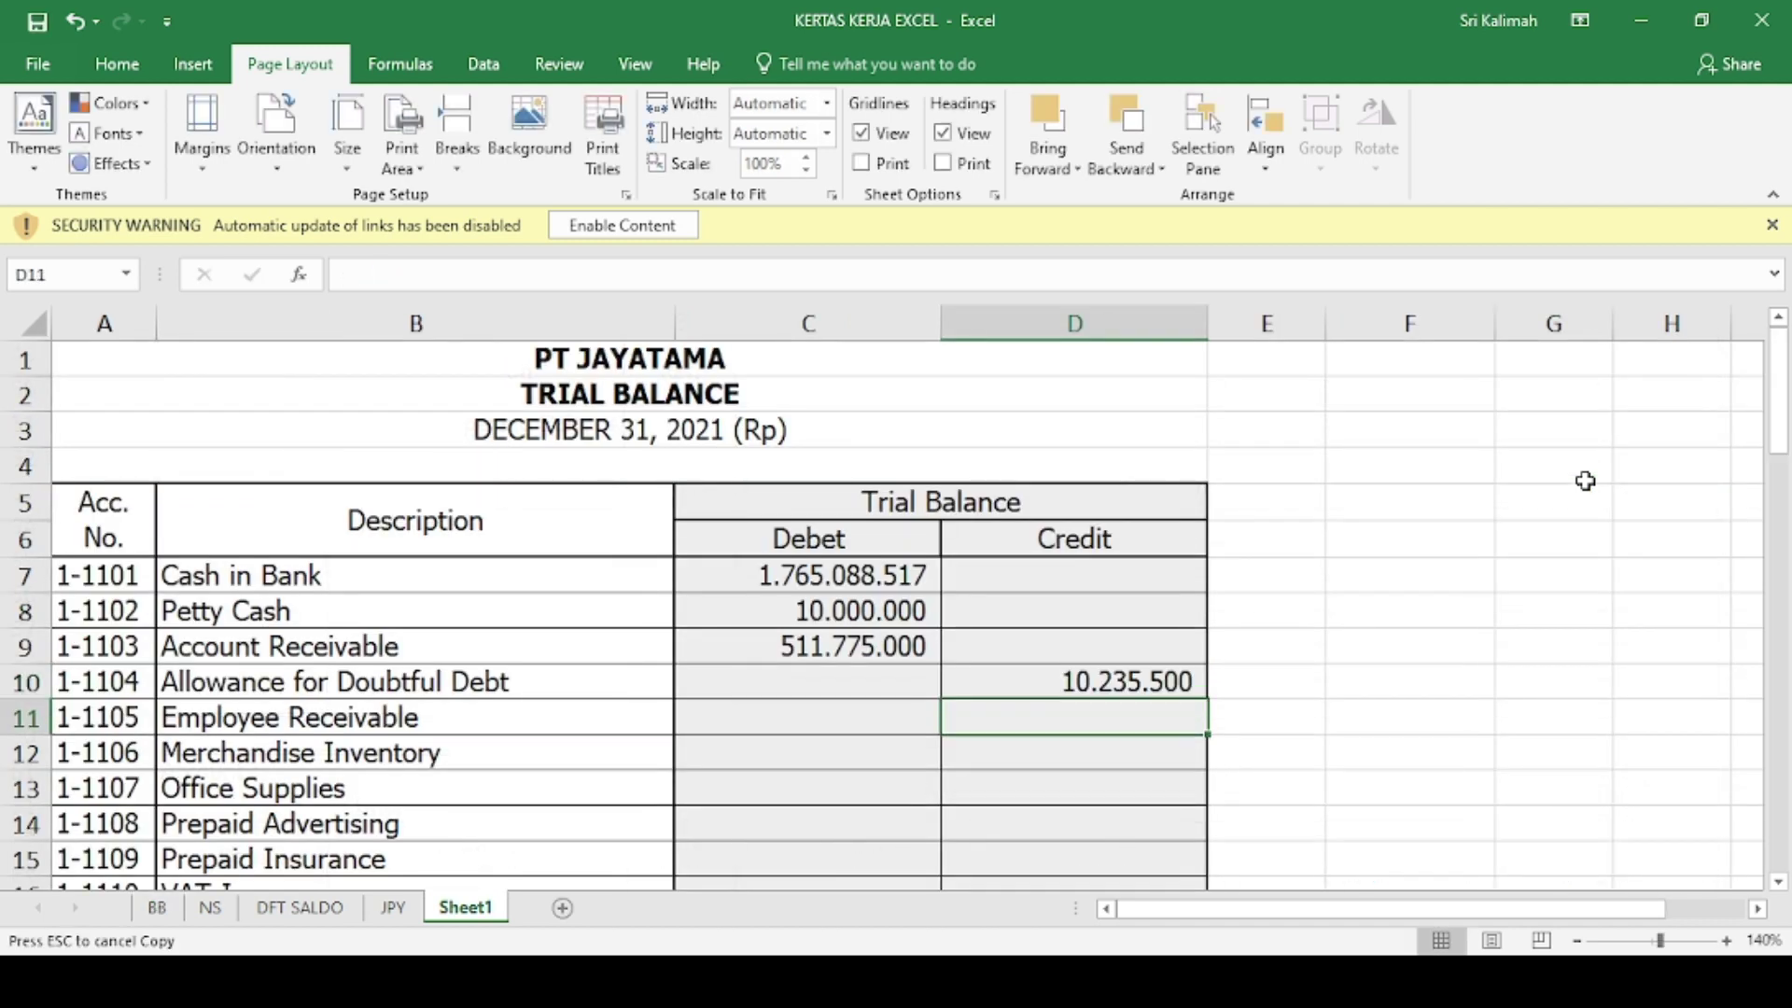
- Link the Employee Receivable debit in C11 to its final ledger balance in H66 of the BB sheet
{"action": "left_click", "coordinate": [904, 717]}
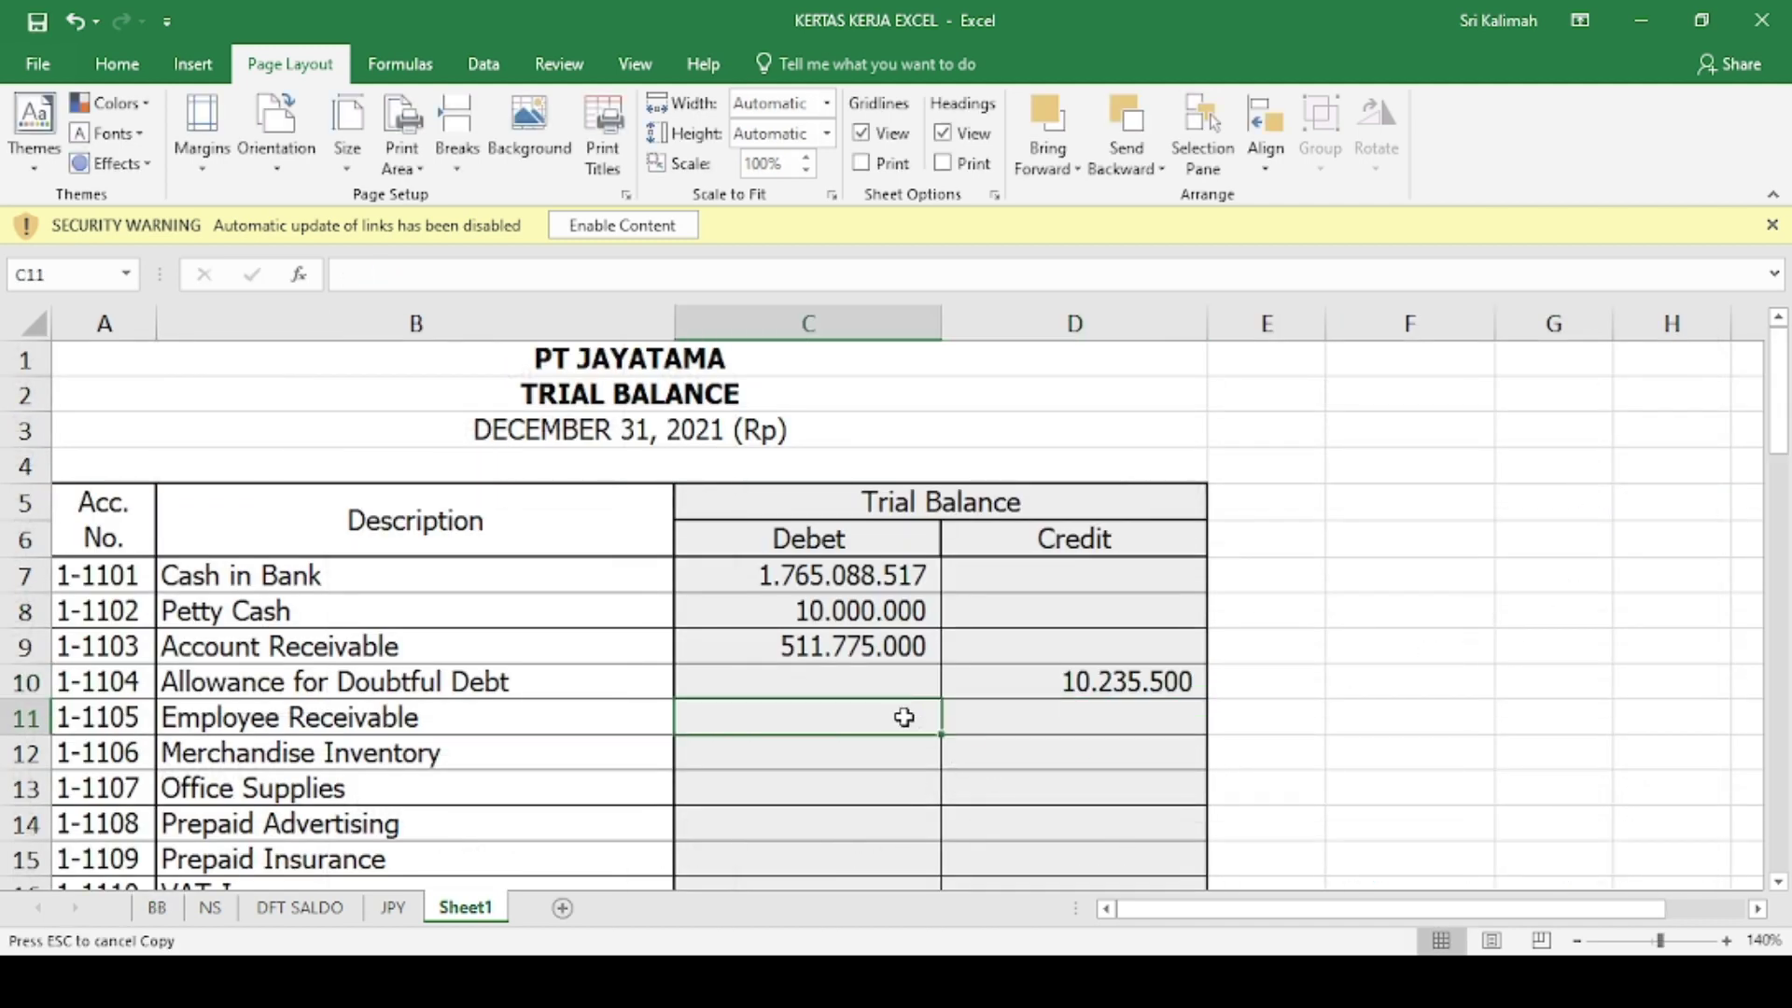
{"action": "type", "text": "="}
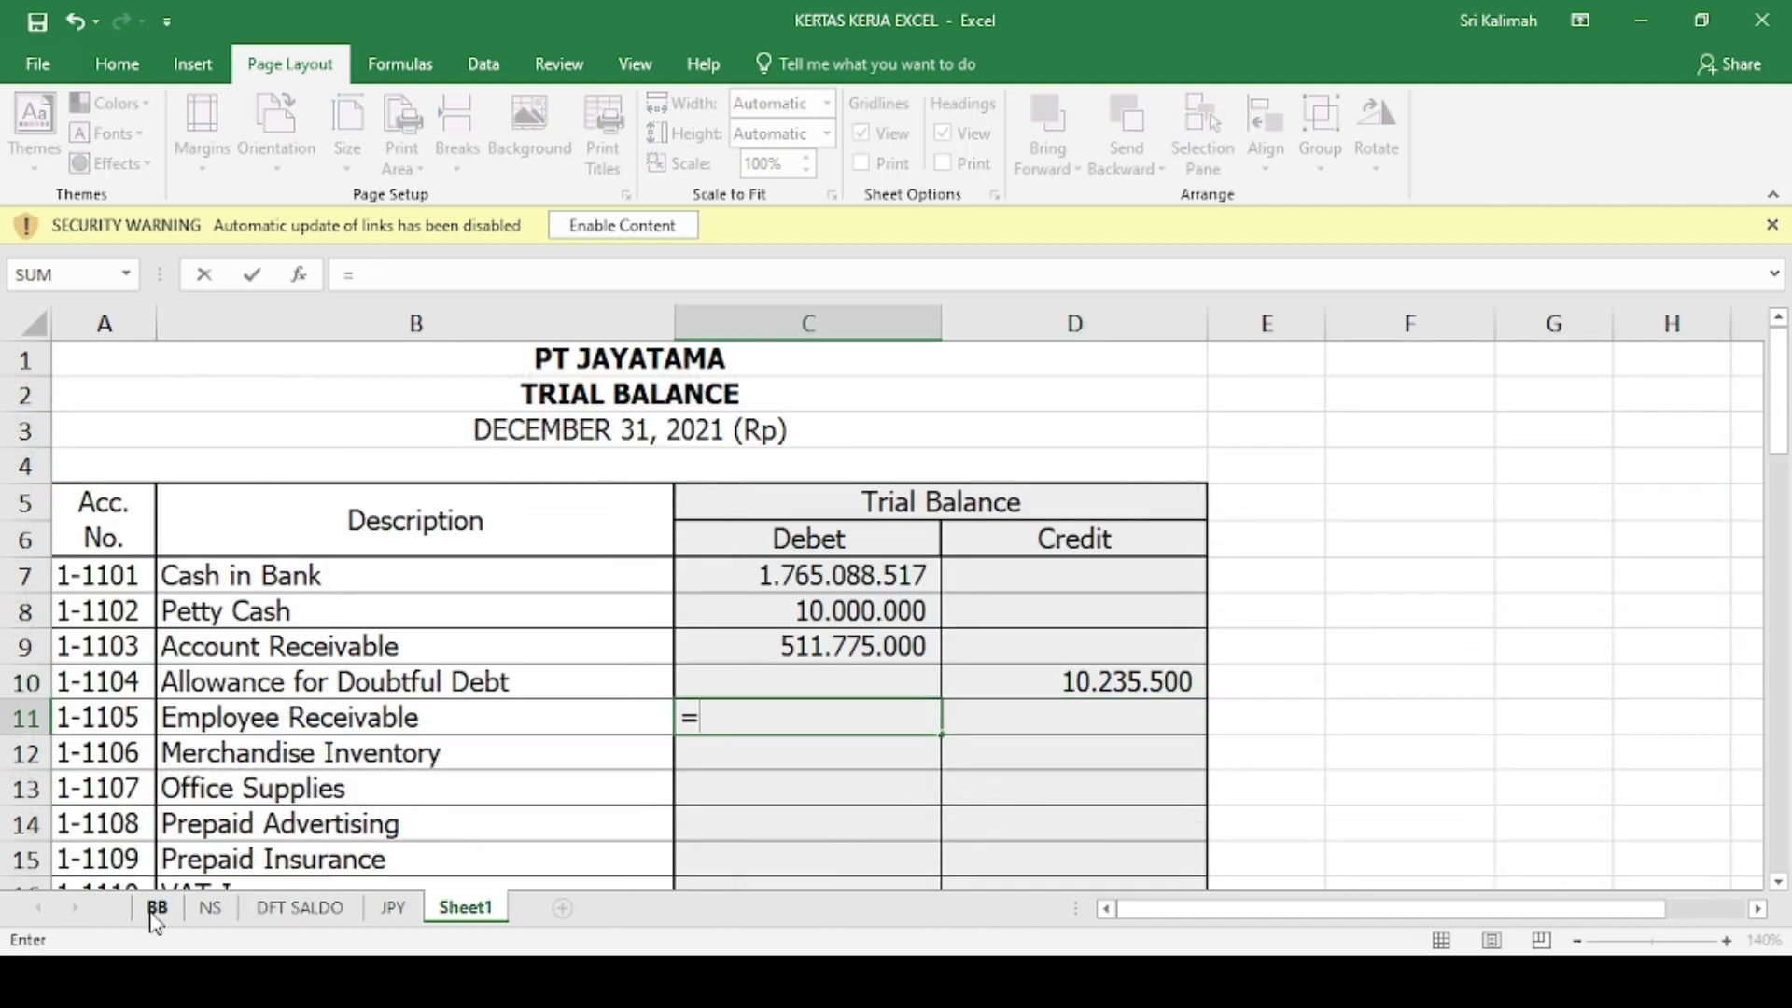
{"action": "left_click", "coordinate": [156, 910]}
{"action": "scroll", "coordinate": [1074, 698], "scroll_direction": "down", "scroll_amount": 4}
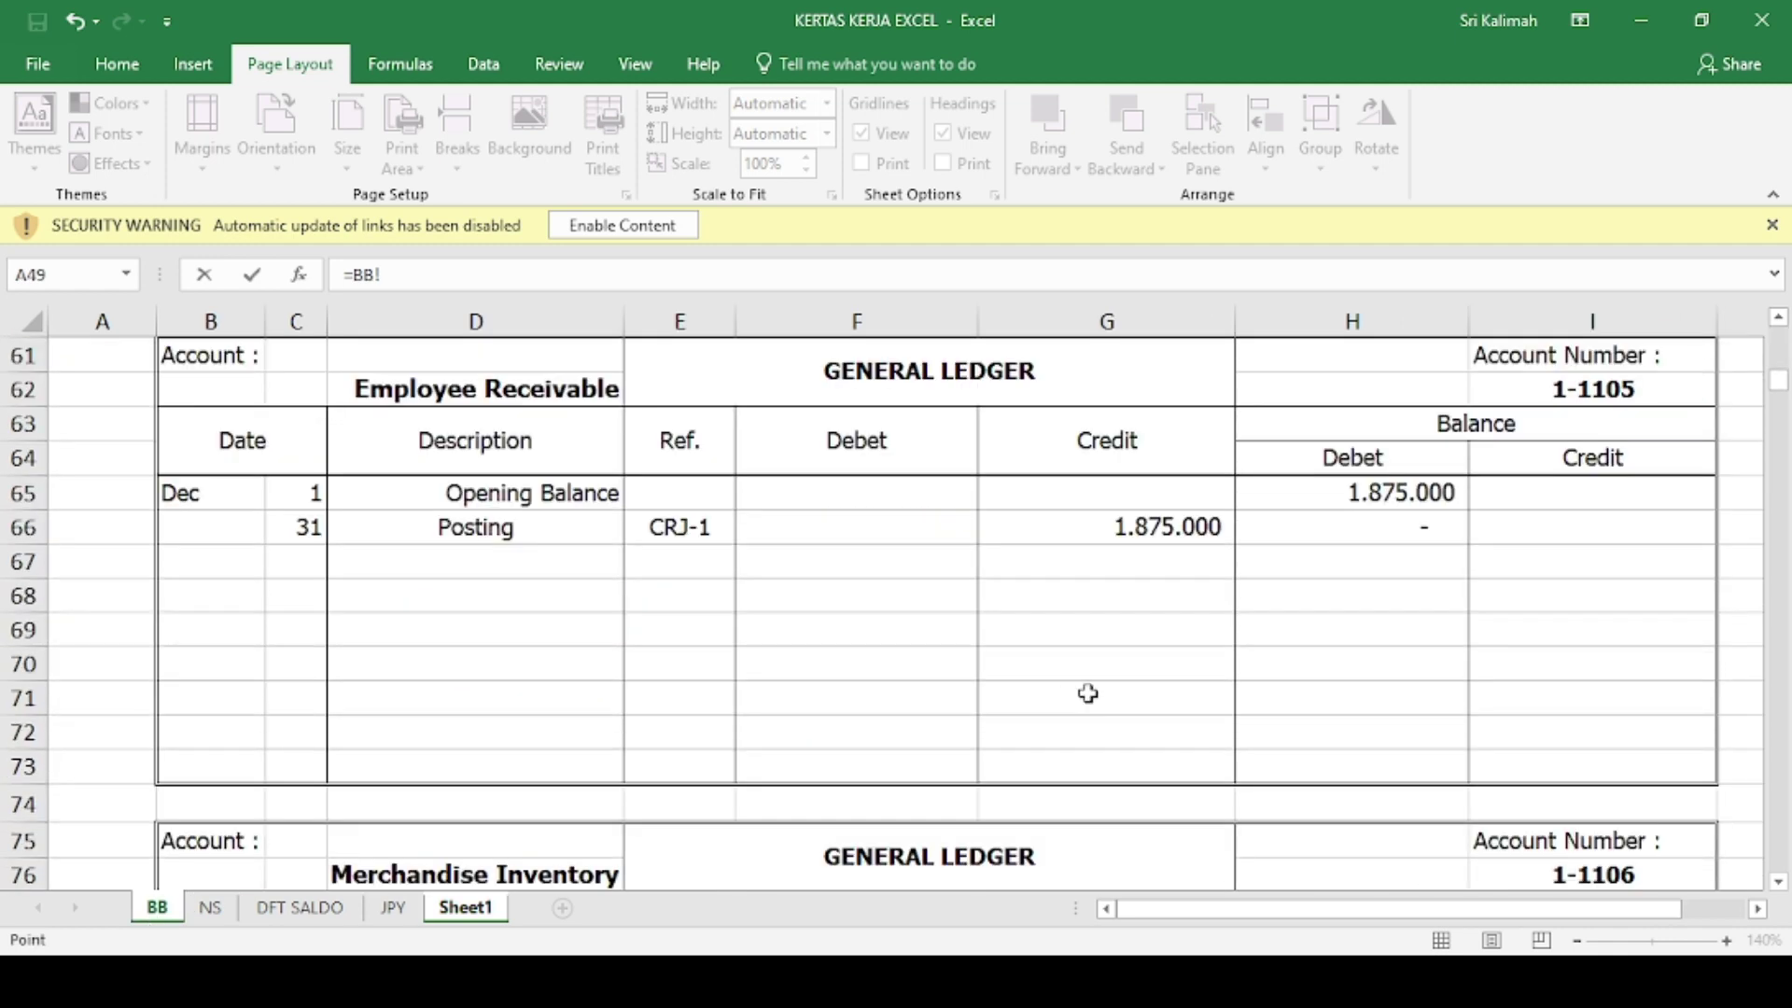
{"action": "left_click", "coordinate": [1326, 531]}
{"action": "key", "text": "Return"}
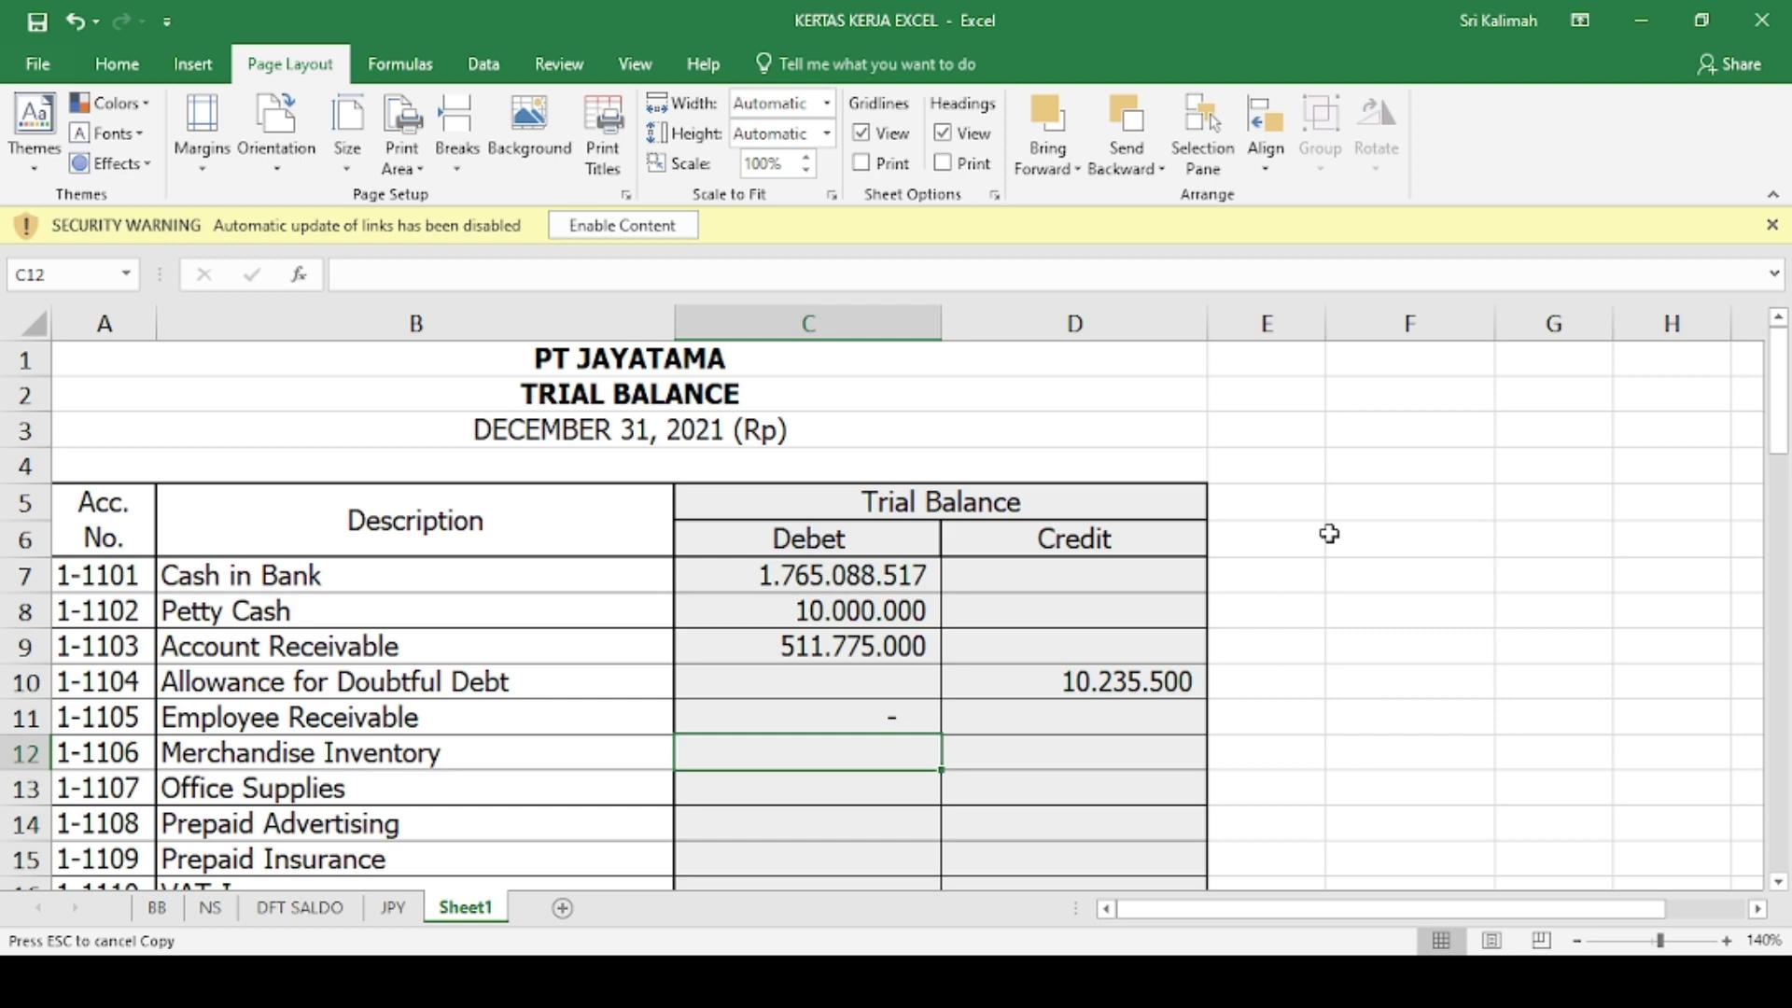
- Link the Merchandise Inventory debit in C12 to its final ledger balance in H83 of the BB sheet
{"action": "type", "text": "="}
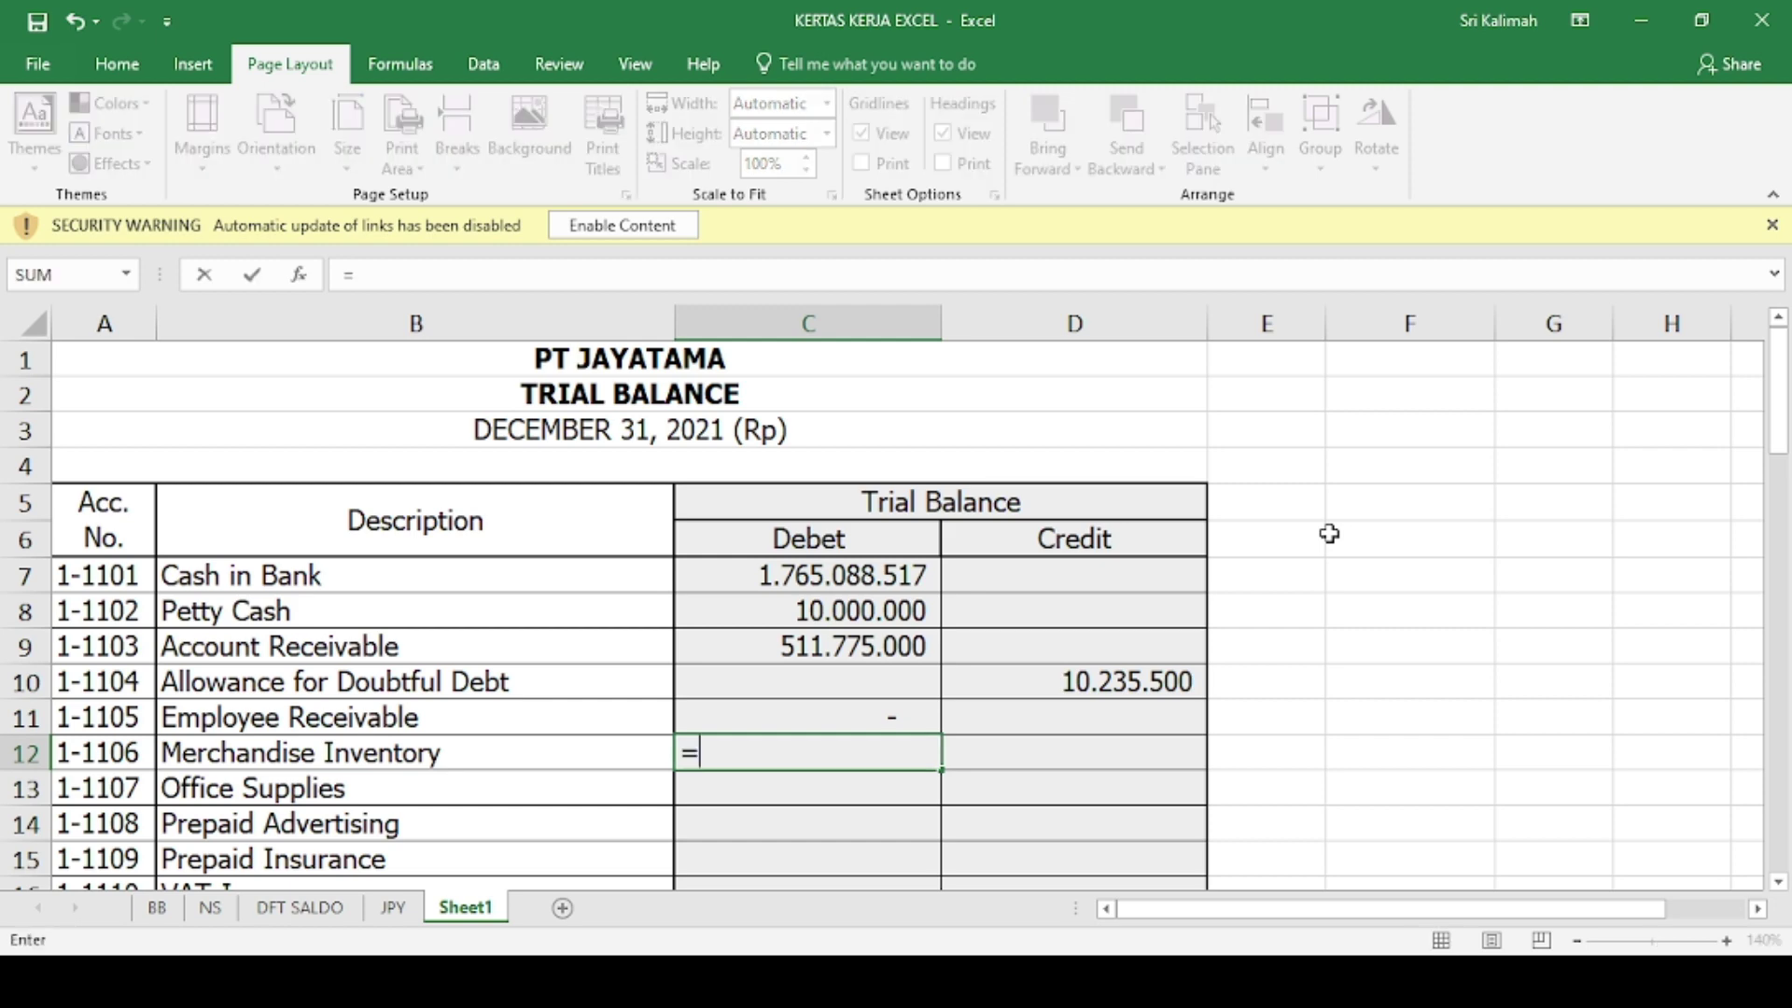
{"action": "left_click", "coordinate": [156, 907]}
{"action": "scroll", "coordinate": [884, 660], "scroll_direction": "down", "scroll_amount": 4}
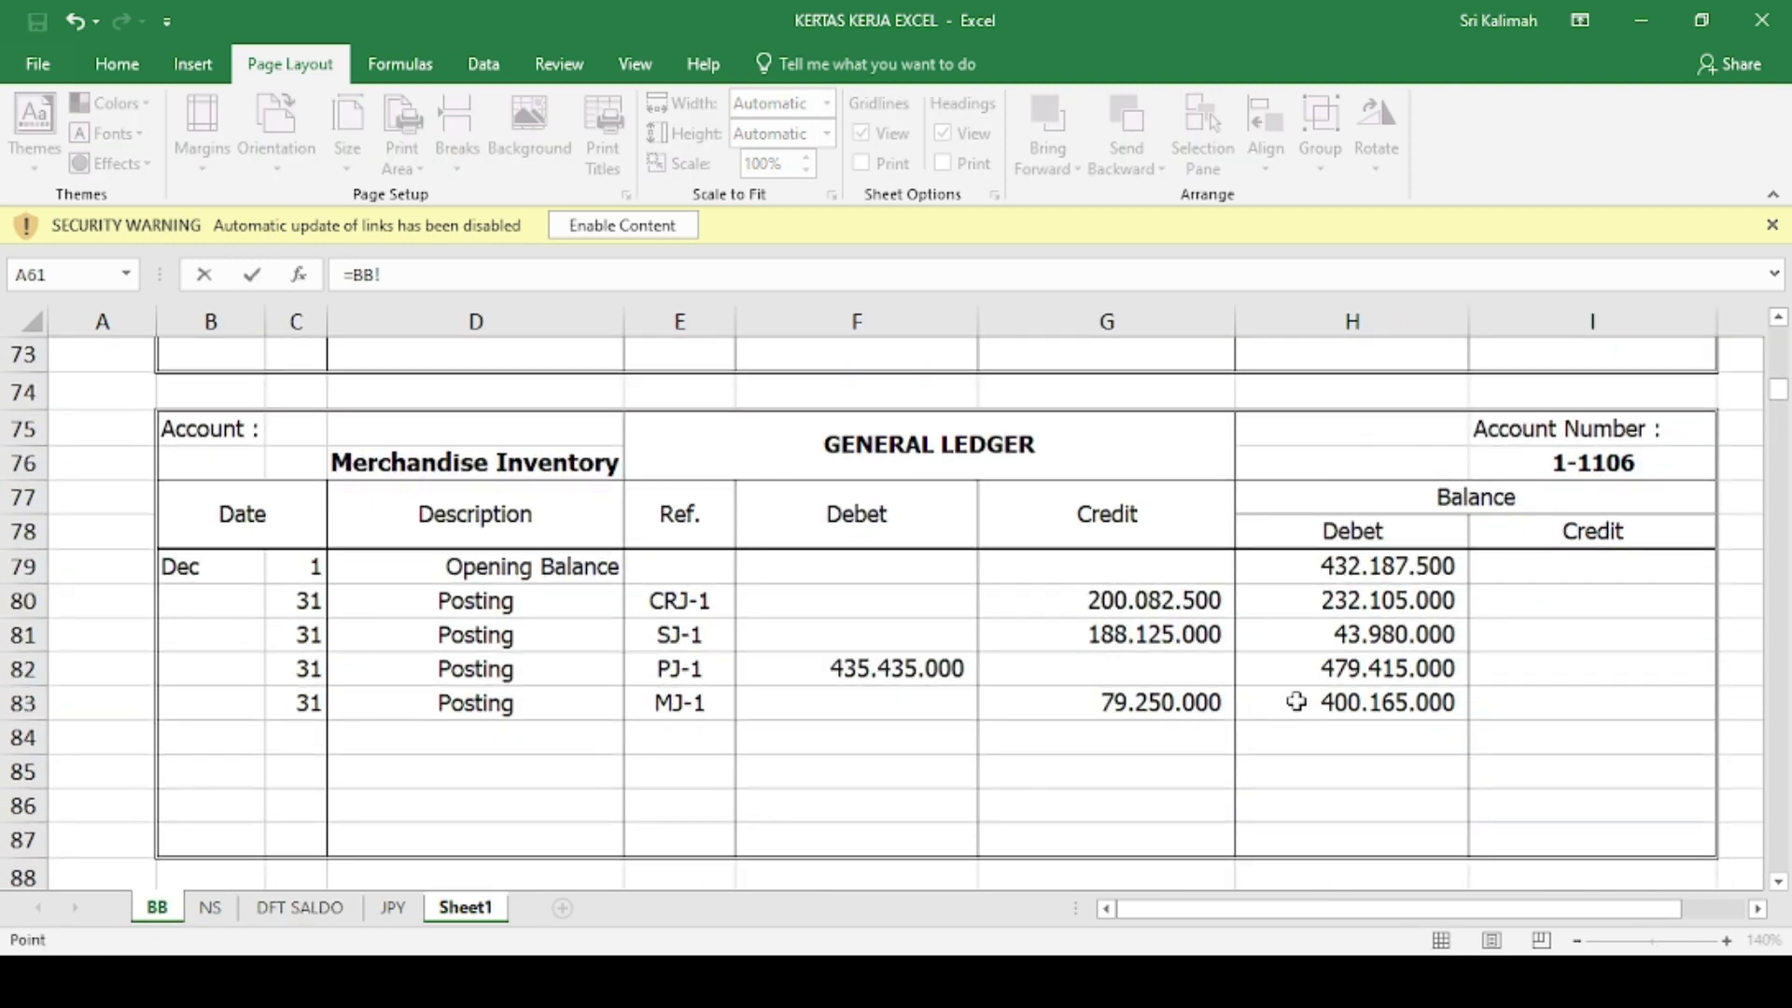
{"action": "left_click", "coordinate": [1297, 702]}
{"action": "key", "text": "Return"}
- Link the Office Supplies debit in C13 to its final ledger balance in H95 of the BB sheet
{"action": "type", "text": "="}
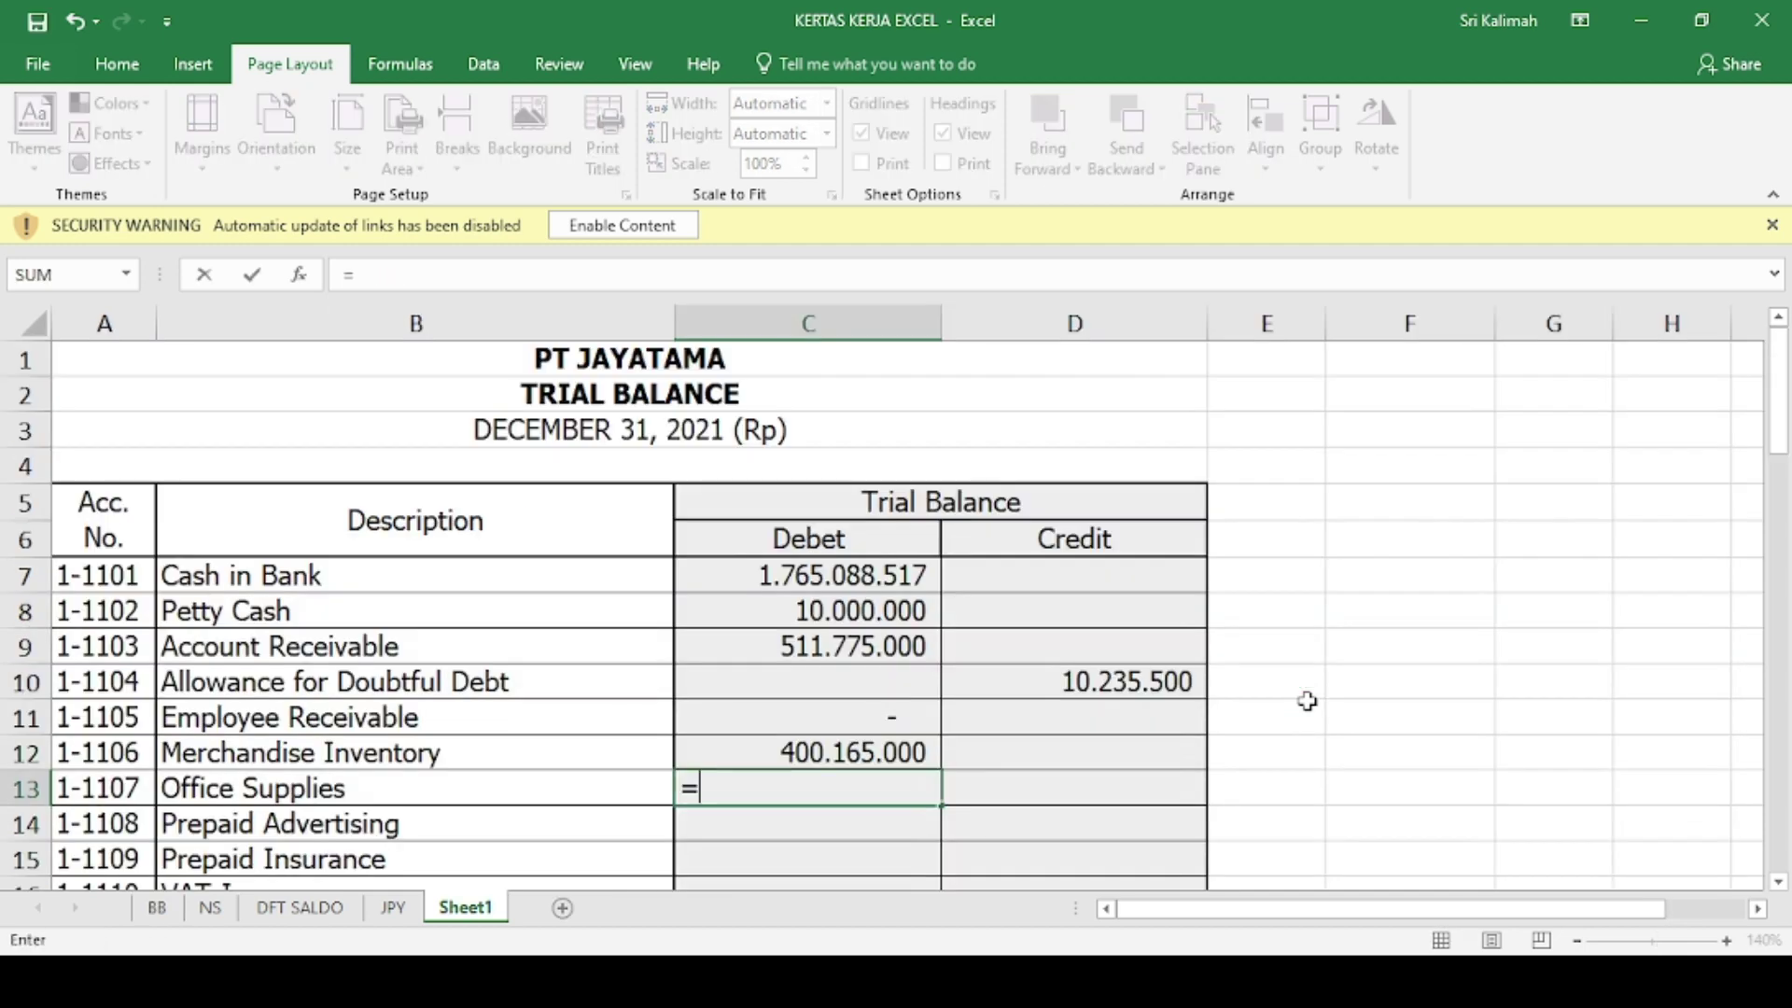
{"action": "left_click", "coordinate": [165, 919]}
{"action": "scroll", "coordinate": [988, 660], "scroll_direction": "down", "scroll_amount": 5}
{"action": "left_click", "coordinate": [1320, 605]}
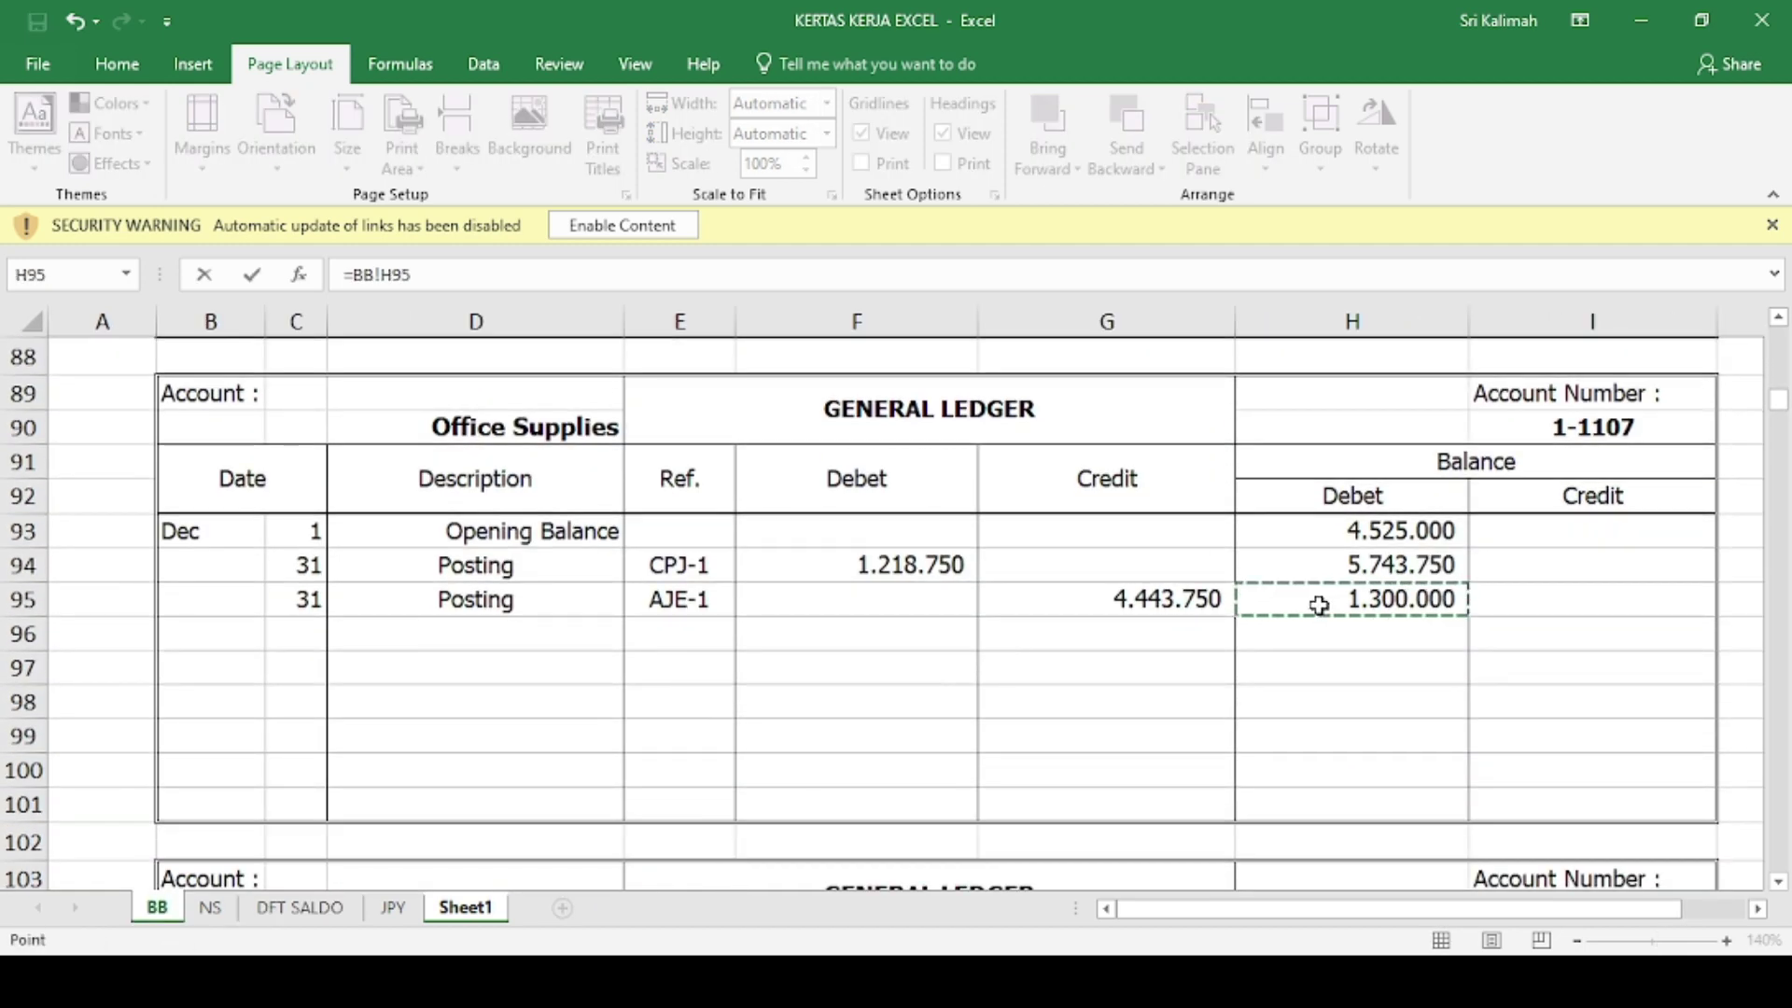
{"action": "key", "text": "Return"}
- Link the Prepaid Advertising debit in C14 to its final ledger balance in H108 of the BB sheet
{"action": "type", "text": "="}
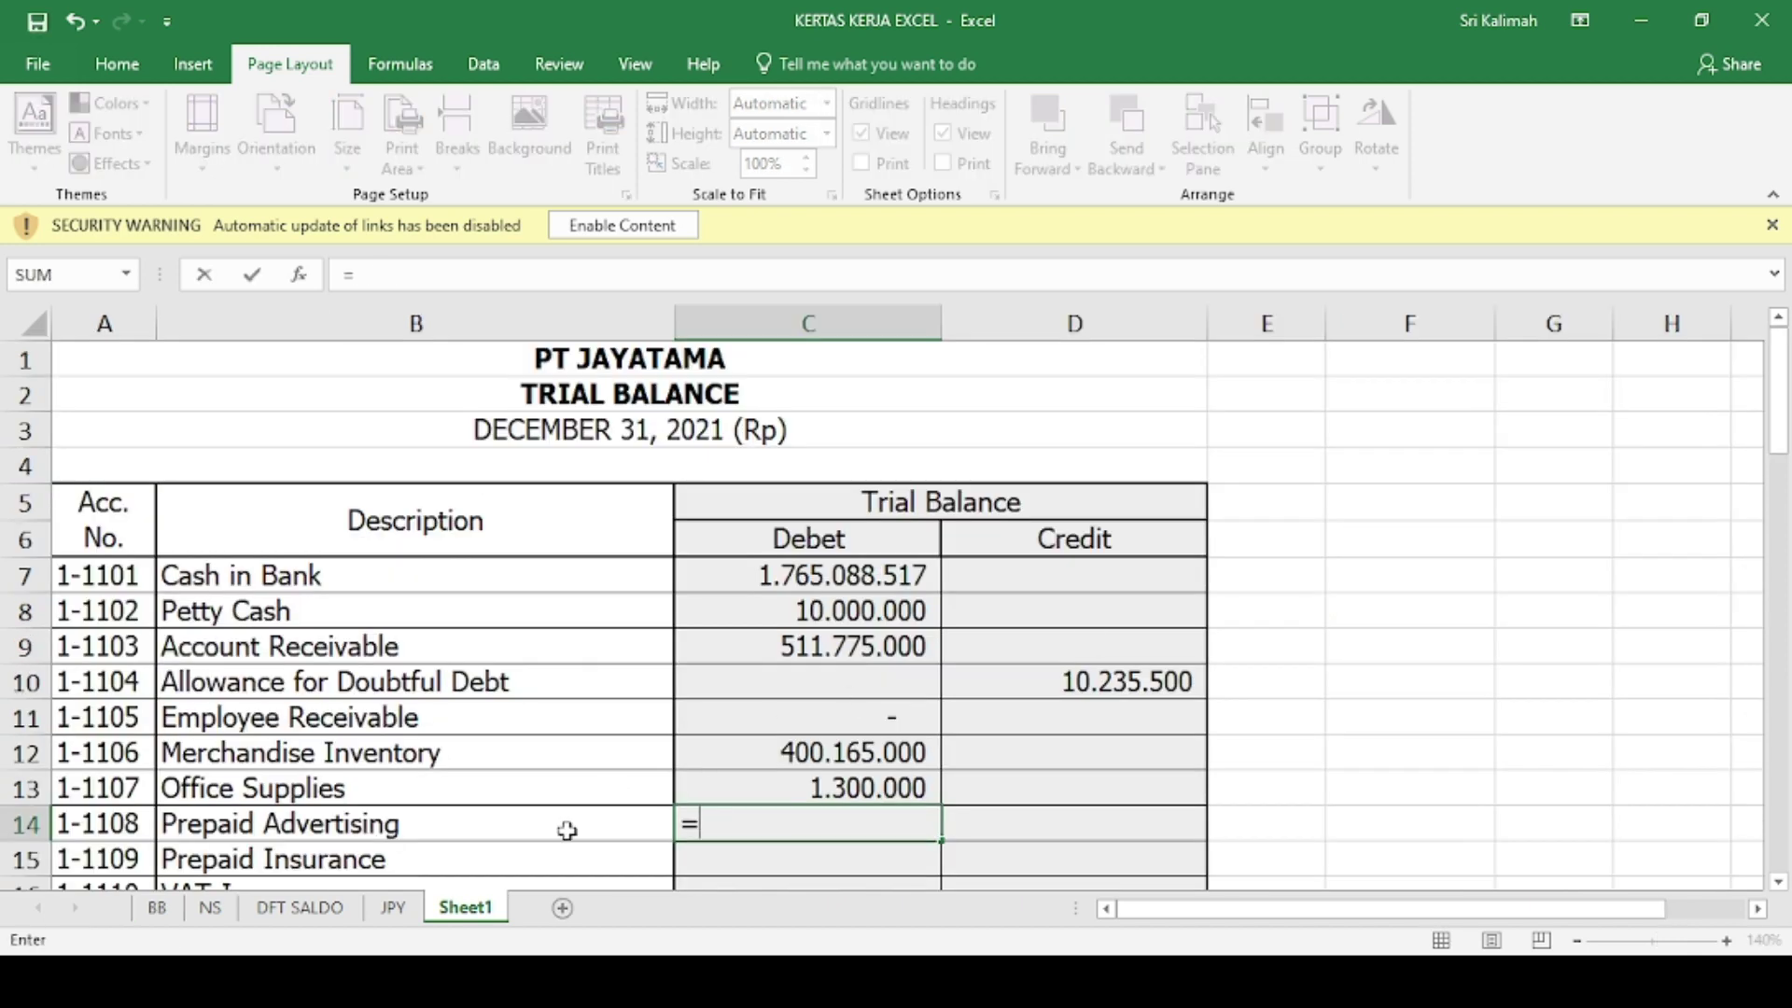
{"action": "left_click", "coordinate": [156, 910]}
{"action": "scroll", "coordinate": [1135, 688], "scroll_direction": "down", "scroll_amount": 3}
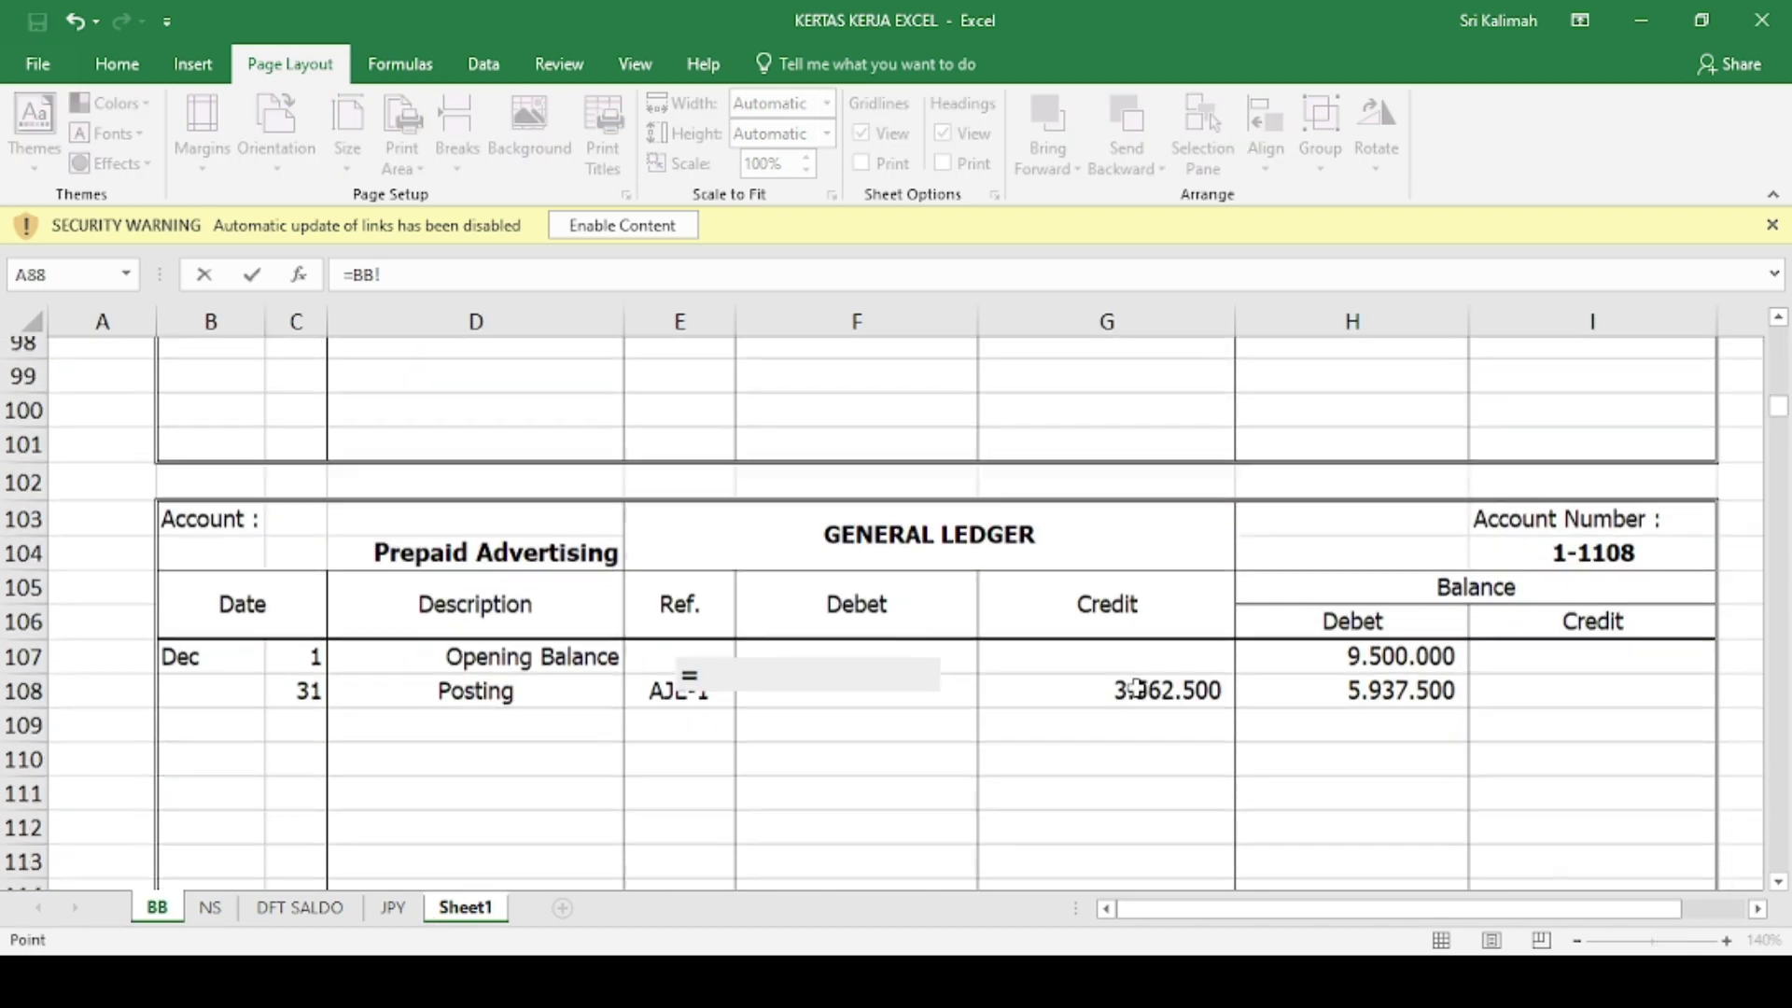
{"action": "scroll", "coordinate": [1135, 688], "scroll_direction": "down", "scroll_amount": 2}
{"action": "left_click", "coordinate": [1434, 461]}
{"action": "key", "text": "Return"}
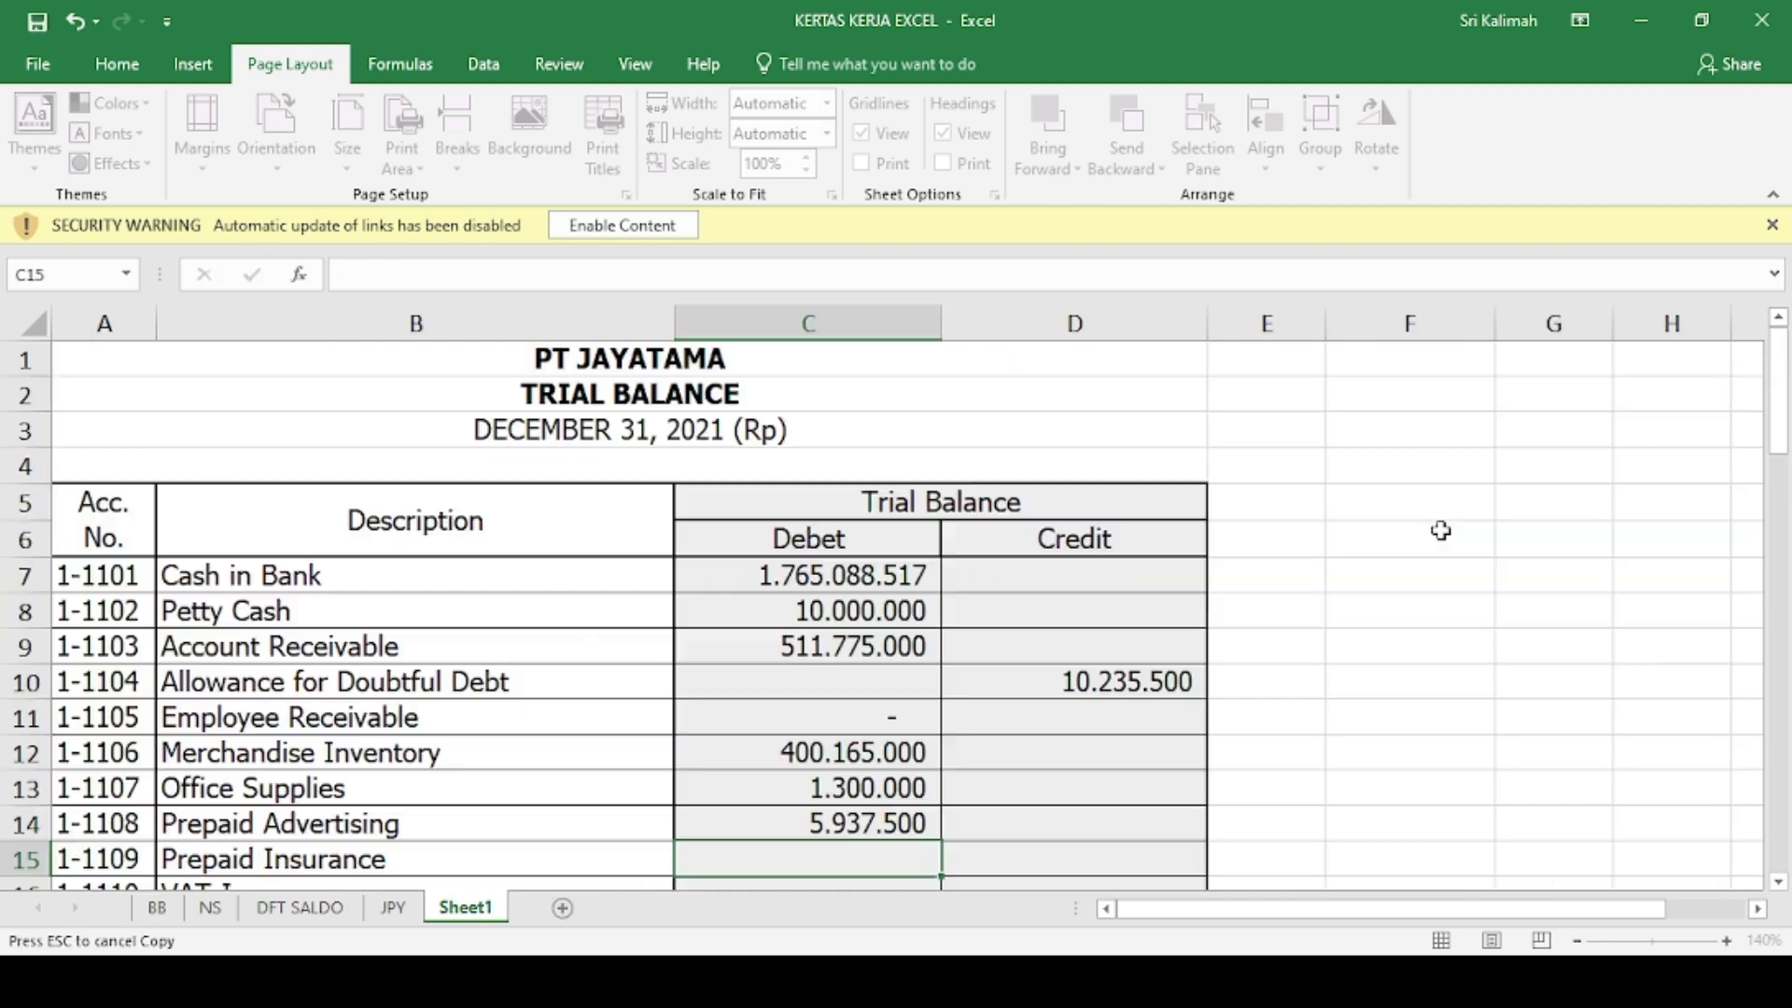
- Link the Prepaid Insurance debit in C15 to its final ledger balance in H122 of the BB sheet
{"action": "scroll", "coordinate": [975, 700], "scroll_direction": "down", "scroll_amount": 2}
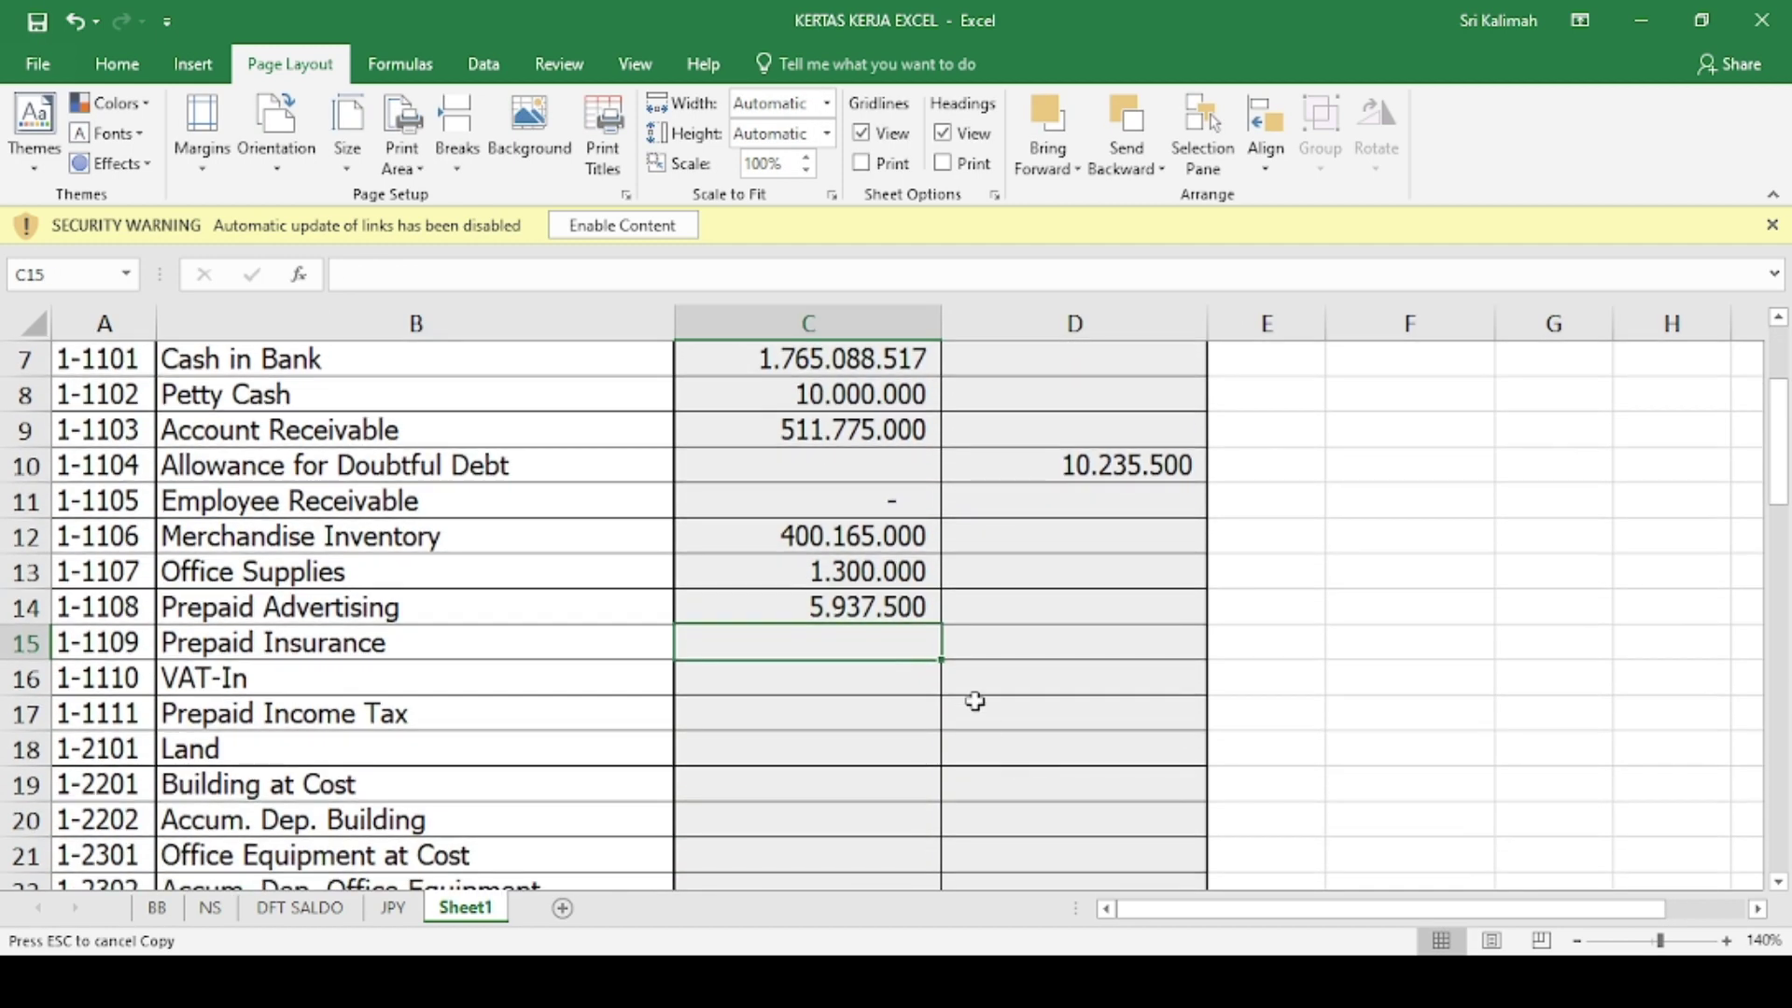
{"action": "type", "text": "="}
{"action": "left_click", "coordinate": [156, 910]}
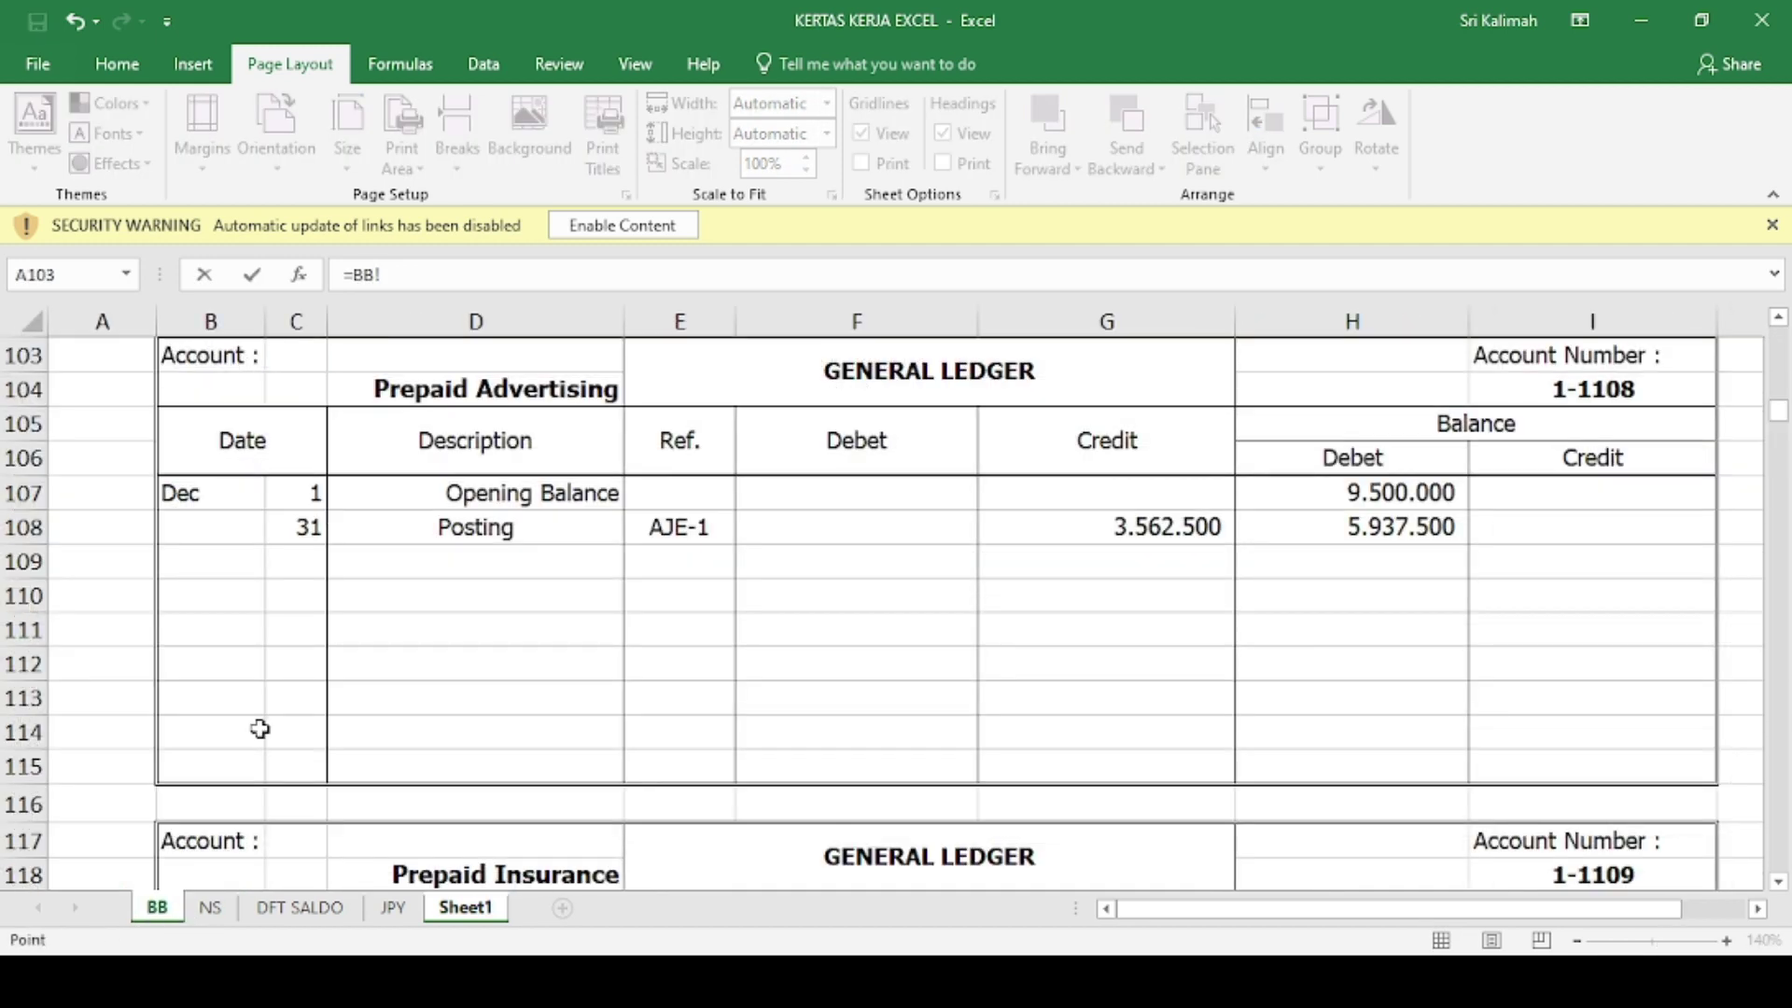
{"action": "scroll", "coordinate": [853, 718], "scroll_direction": "down", "scroll_amount": 3}
{"action": "left_click", "coordinate": [1340, 702]}
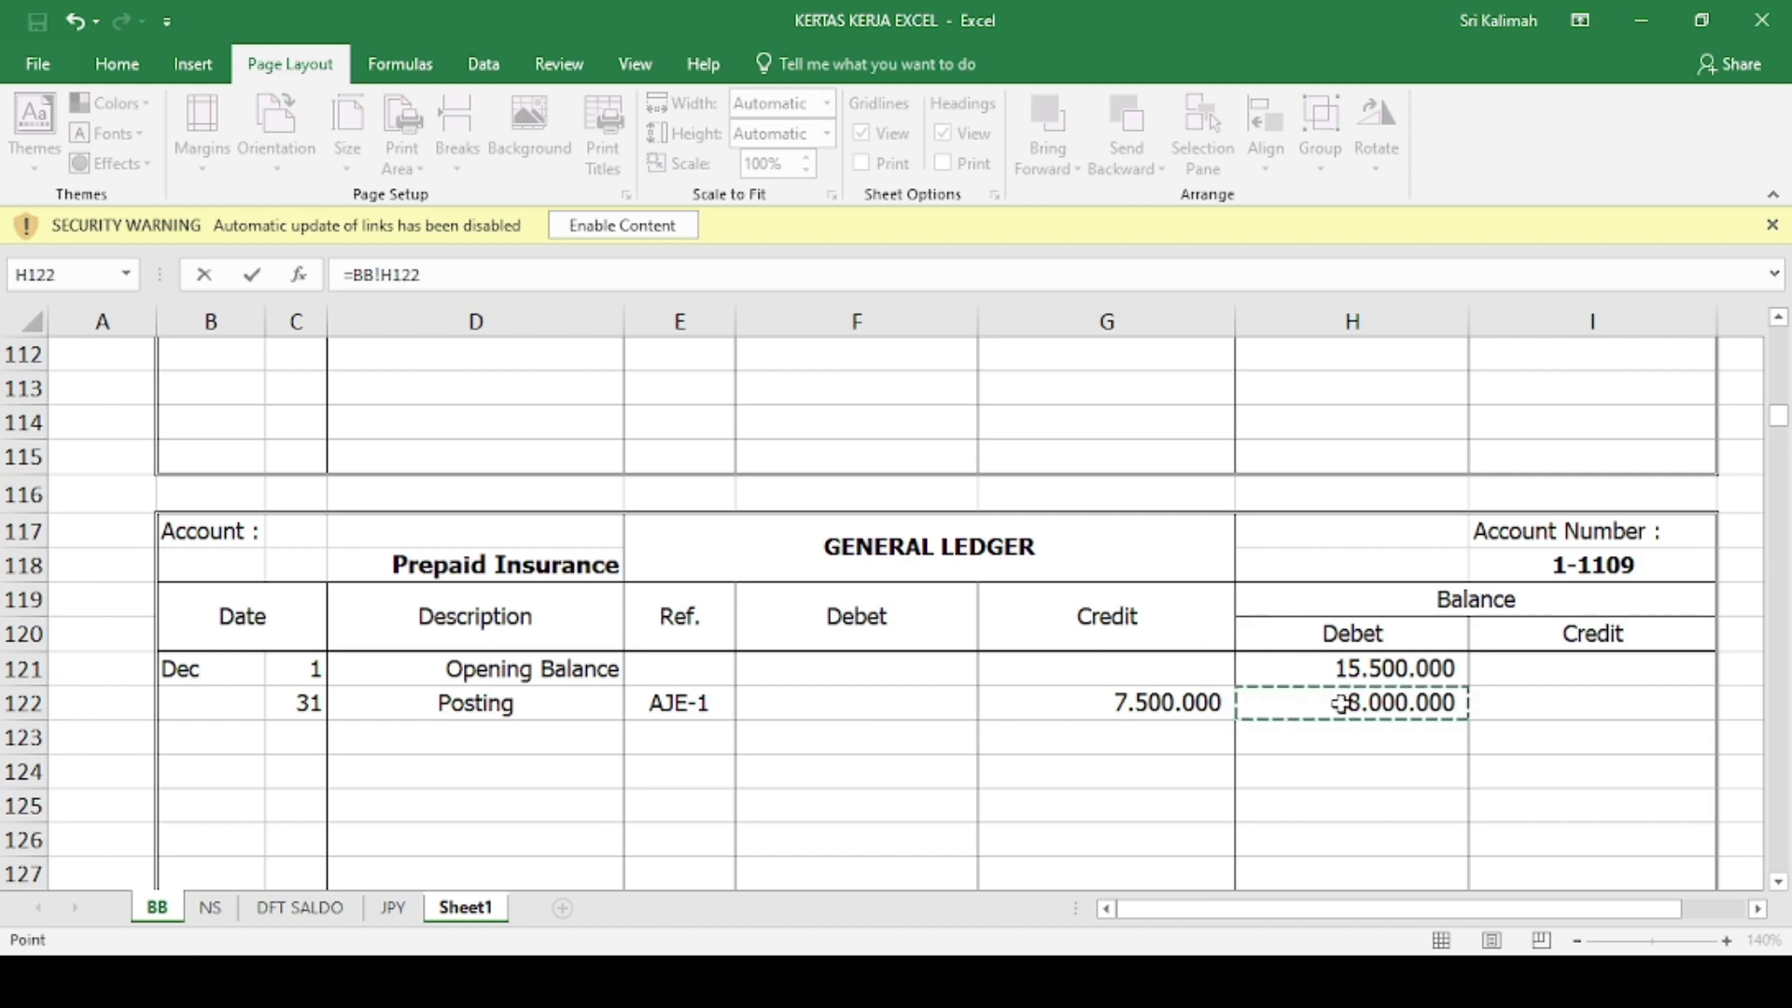
{"action": "key", "text": "Return"}
- Link the VAT-In debit in C16 to its final ledger balance in H138 of the BB sheet
{"action": "type", "text": "="}
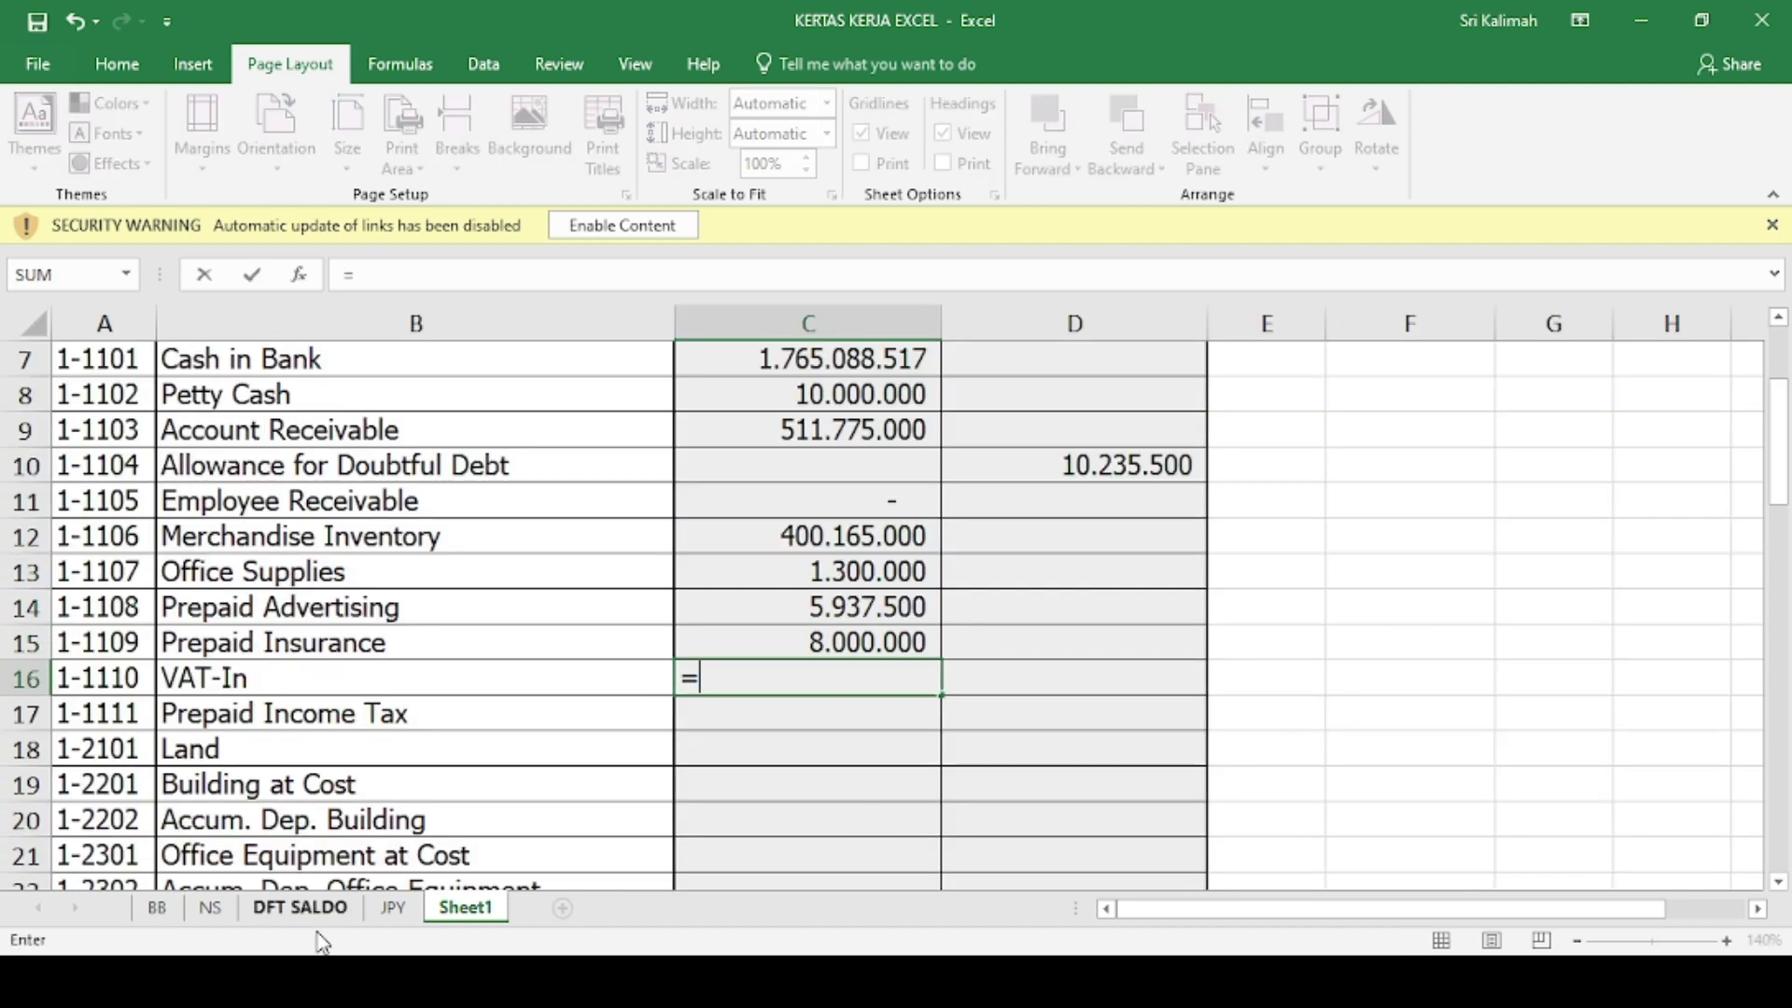
{"action": "left_click", "coordinate": [157, 908]}
{"action": "scroll", "coordinate": [1162, 795], "scroll_direction": "down", "scroll_amount": 6}
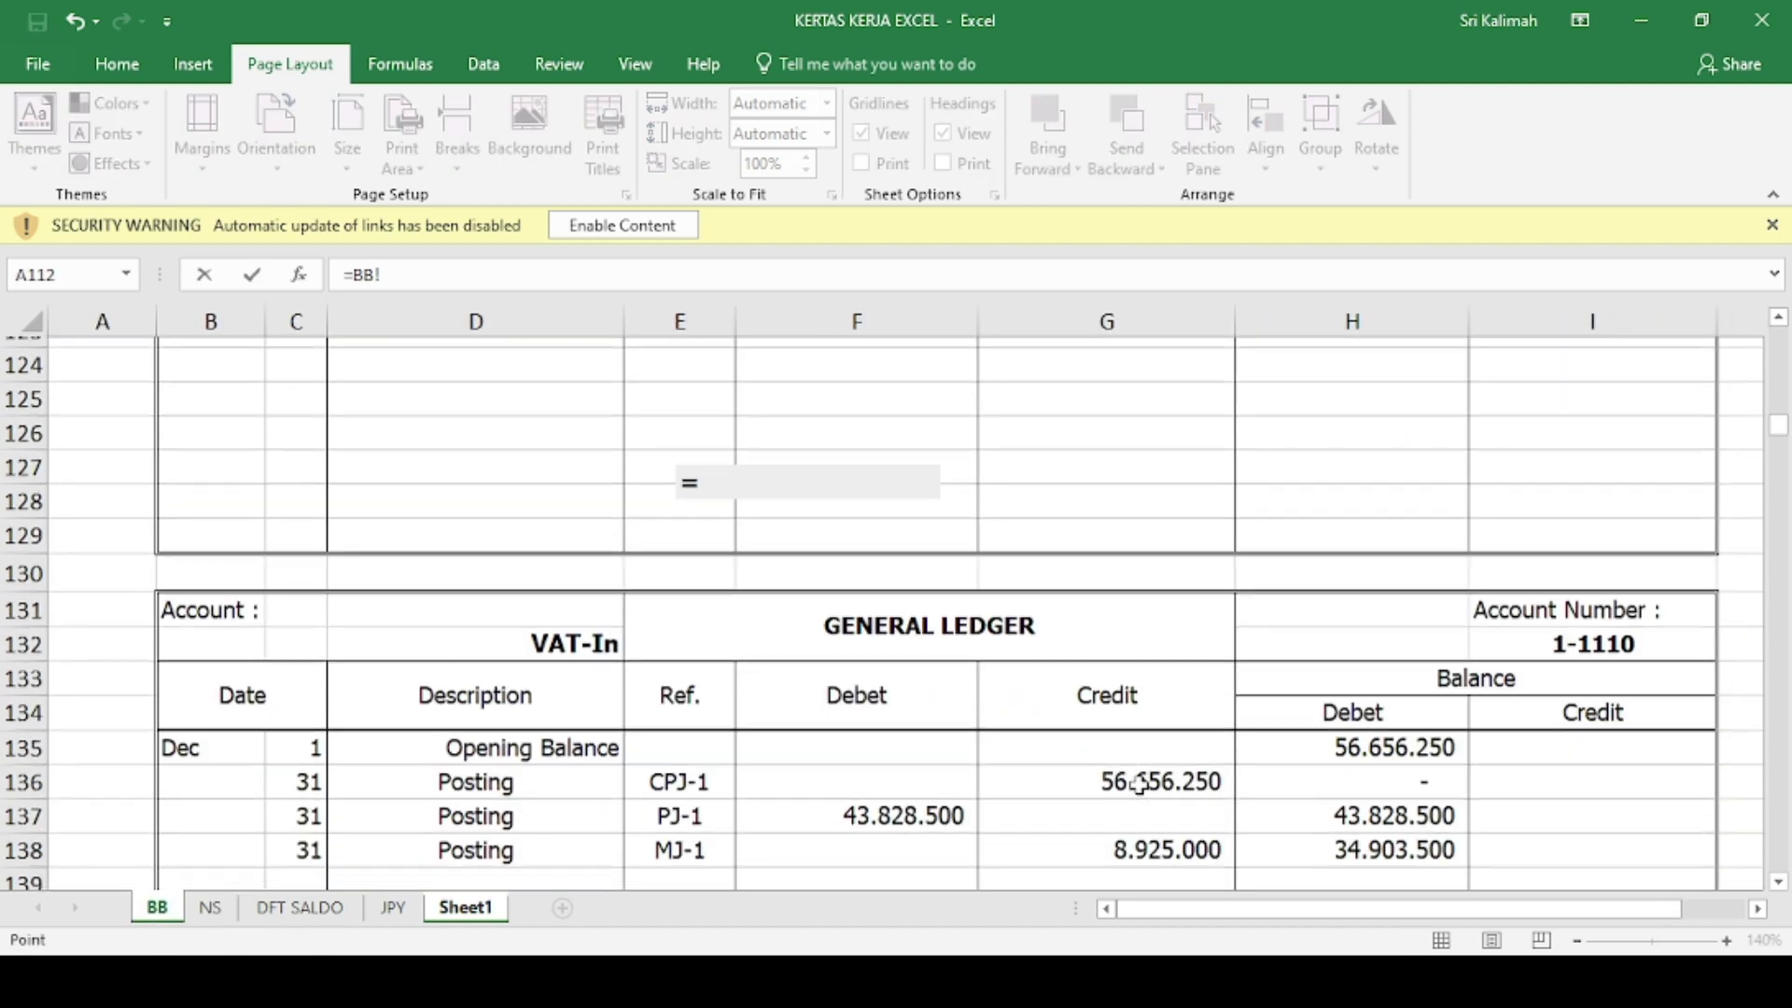
{"action": "left_click", "coordinate": [1370, 634]}
{"action": "key", "text": "Return"}
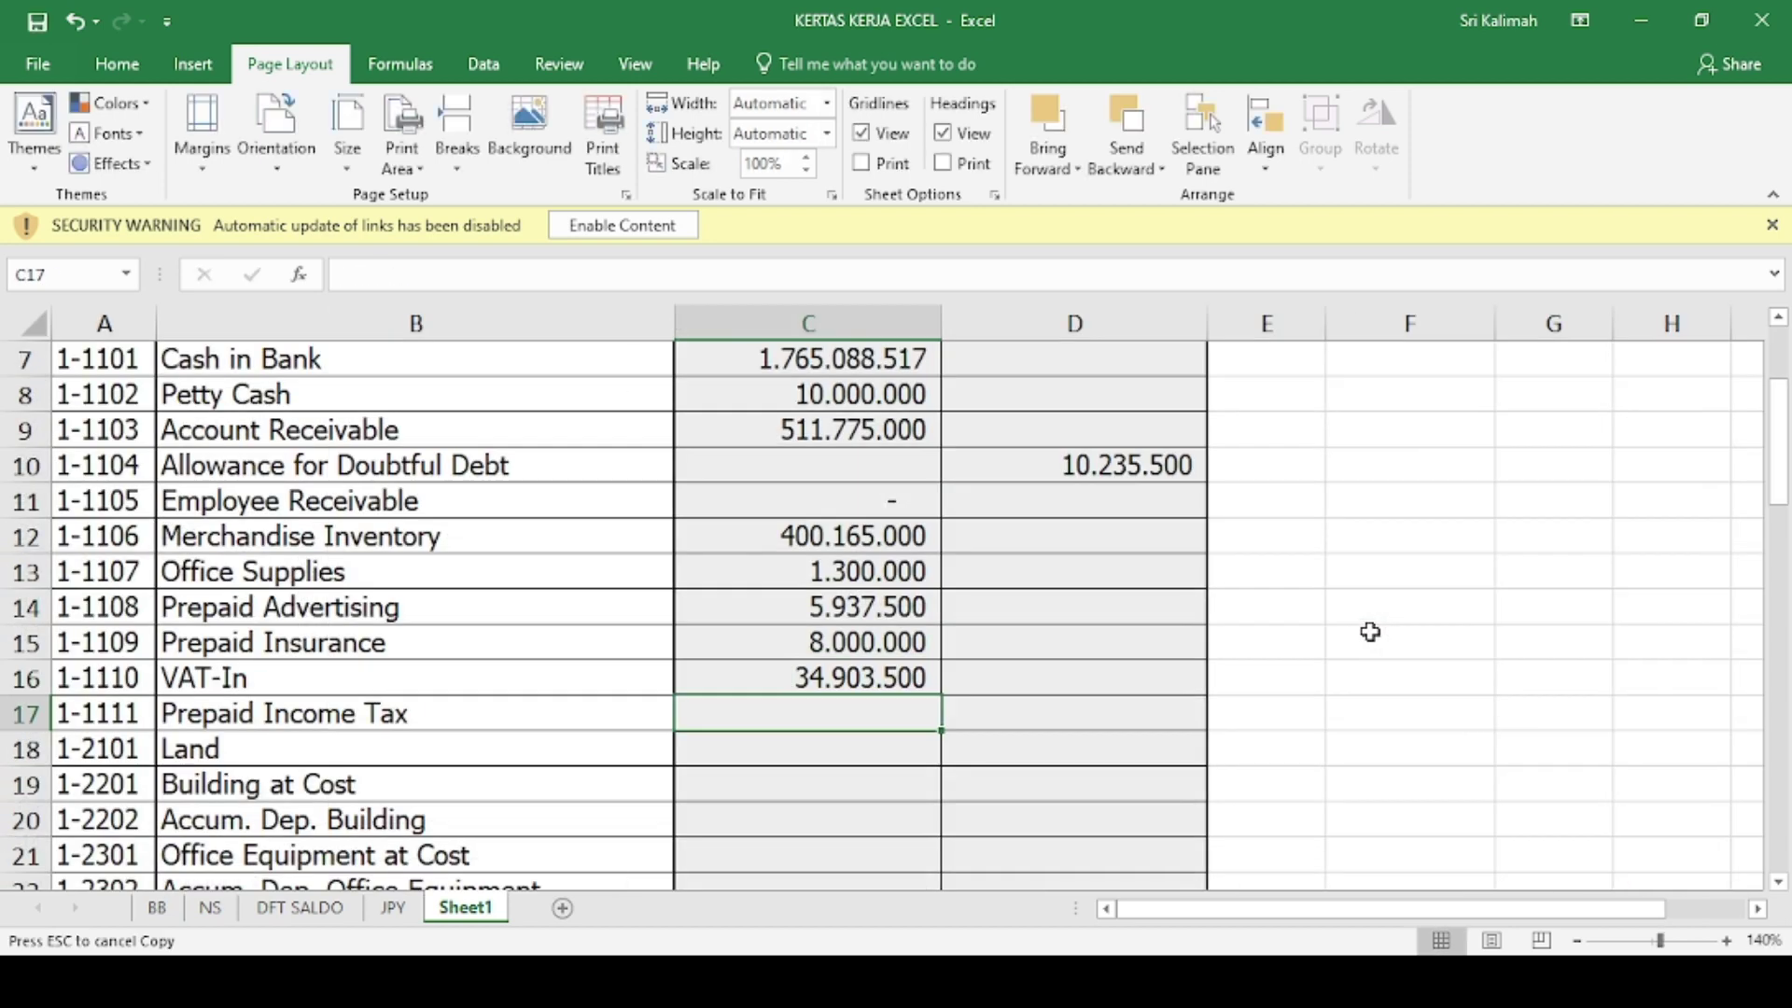
- Link the Prepaid Income Tax debit in C17 to its final ledger balance in H151 of the BB sheet
{"action": "type", "text": "="}
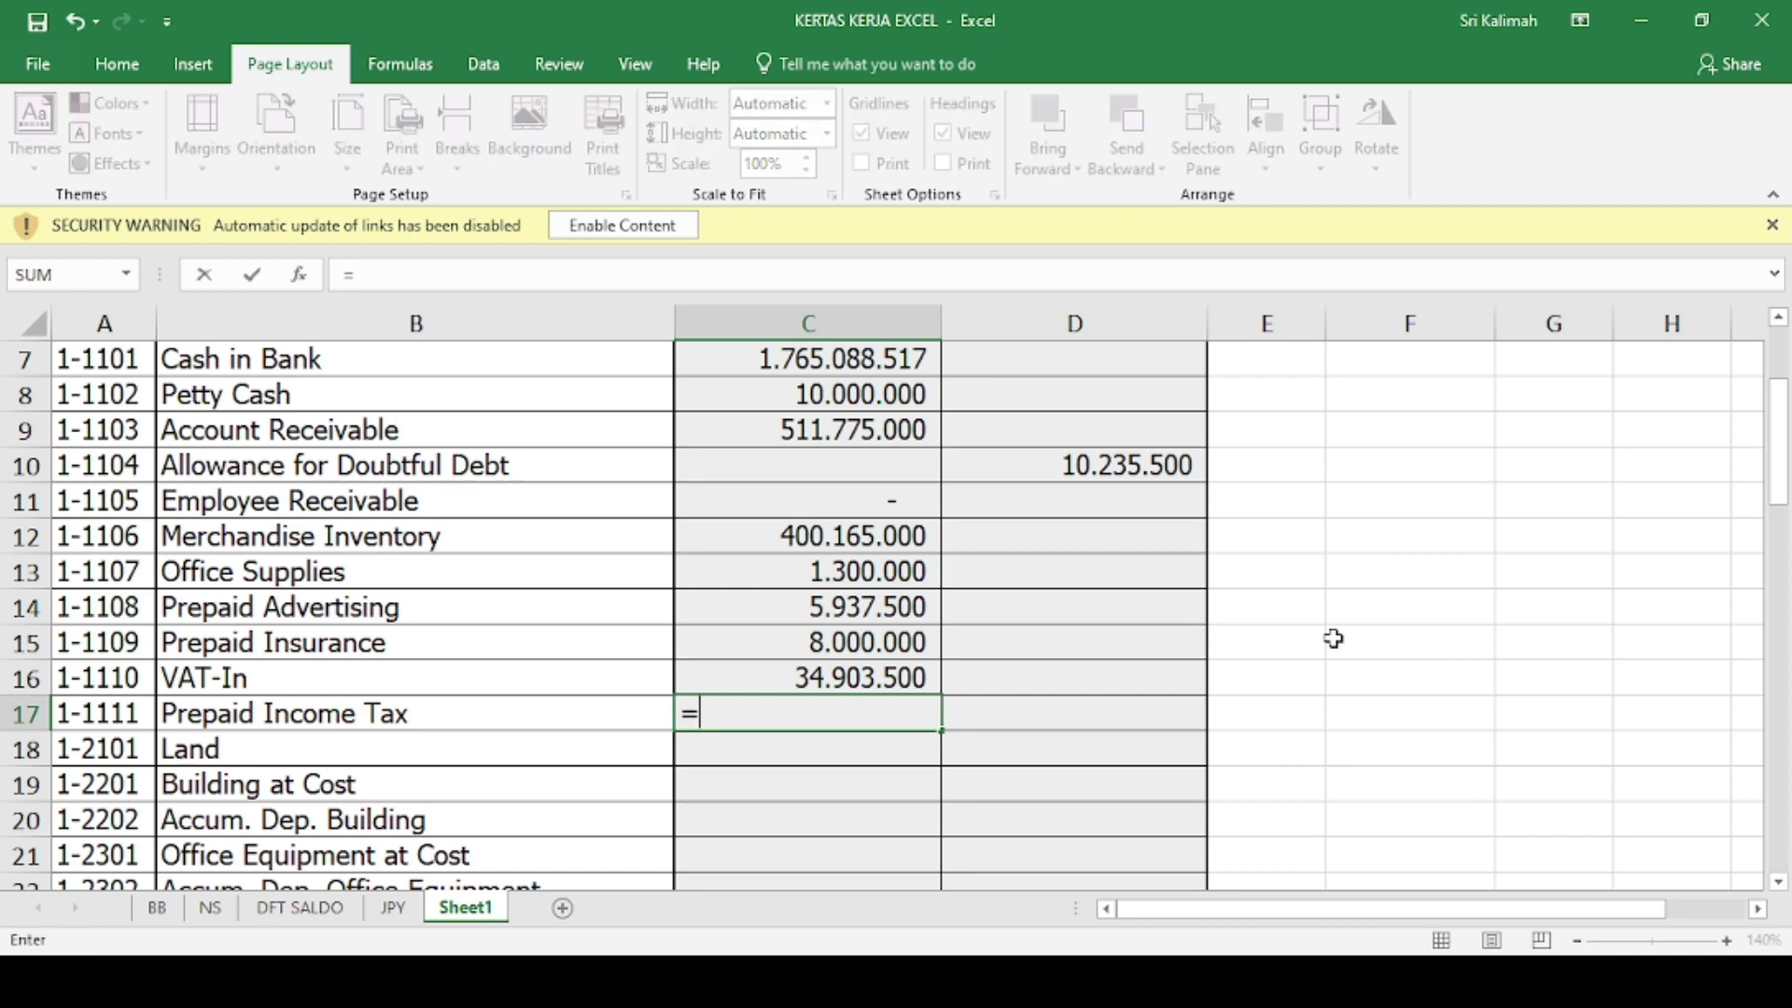
{"action": "left_click", "coordinate": [164, 911]}
{"action": "scroll", "coordinate": [1044, 684], "scroll_direction": "down", "scroll_amount": 4}
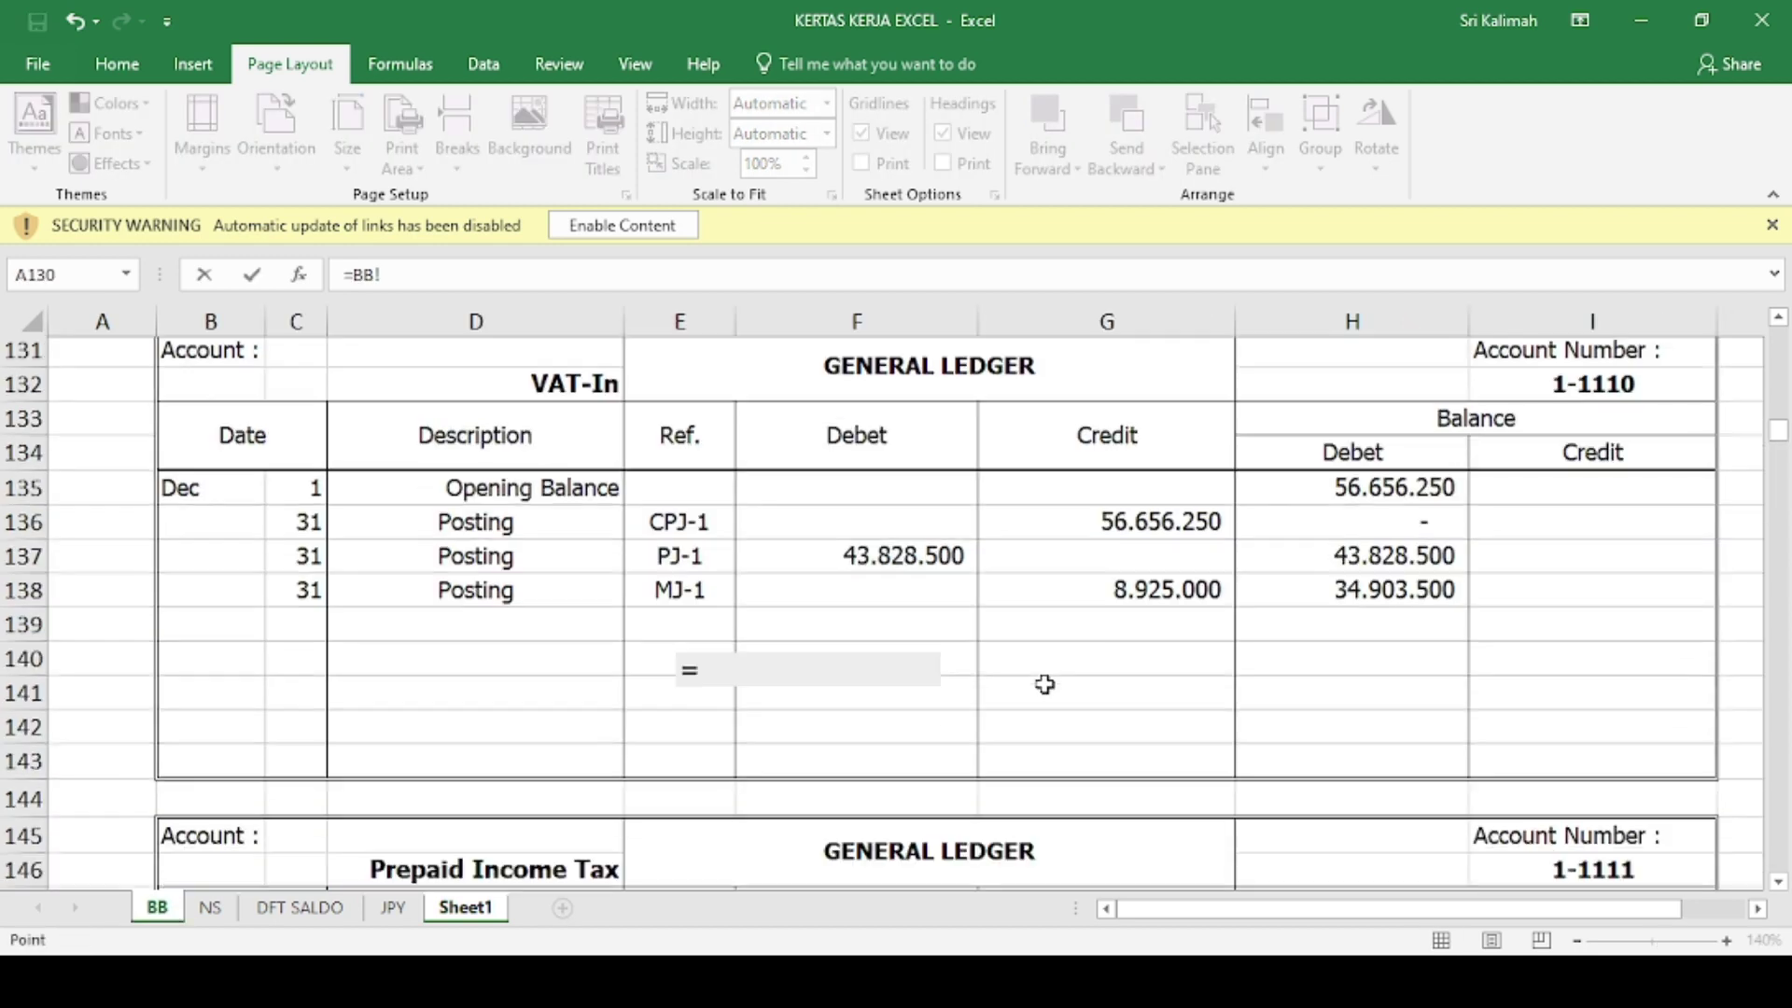
{"action": "scroll", "coordinate": [1044, 684], "scroll_direction": "up", "scroll_amount": 1}
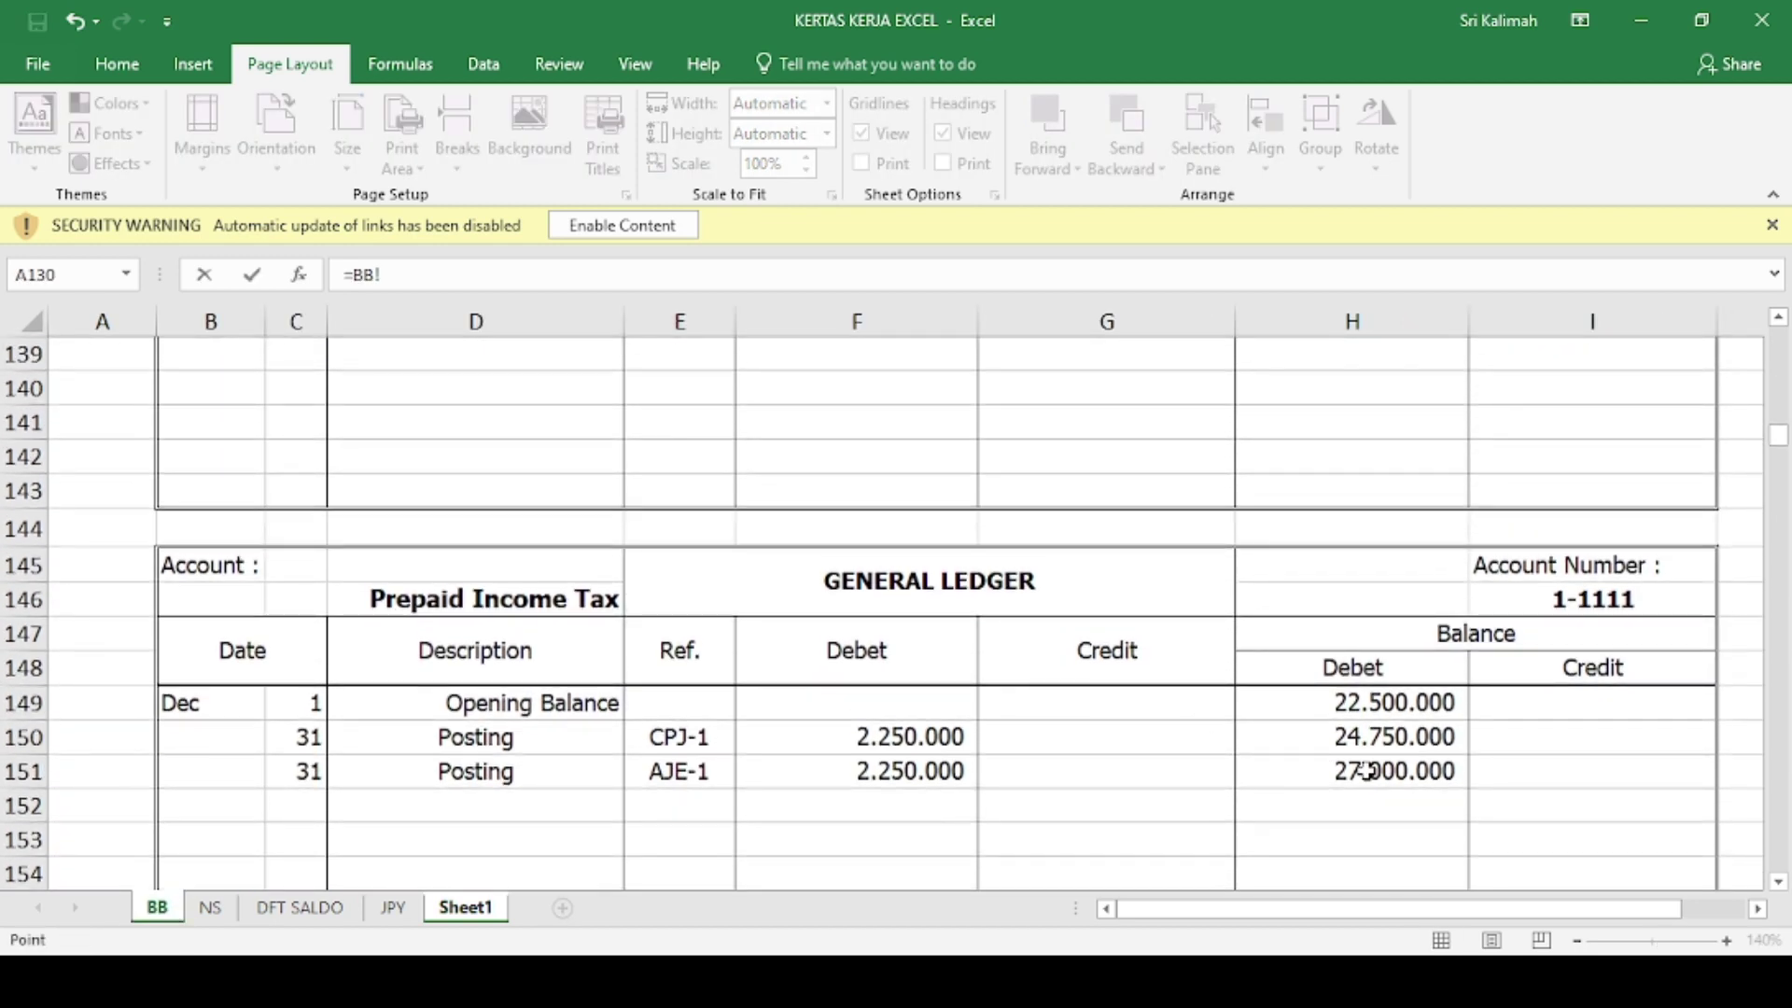
{"action": "left_click", "coordinate": [1367, 771]}
{"action": "key", "text": "Return"}
- Link the Land debit in C18 to its ledger balance in H163 of the BB sheet
{"action": "type", "text": "="}
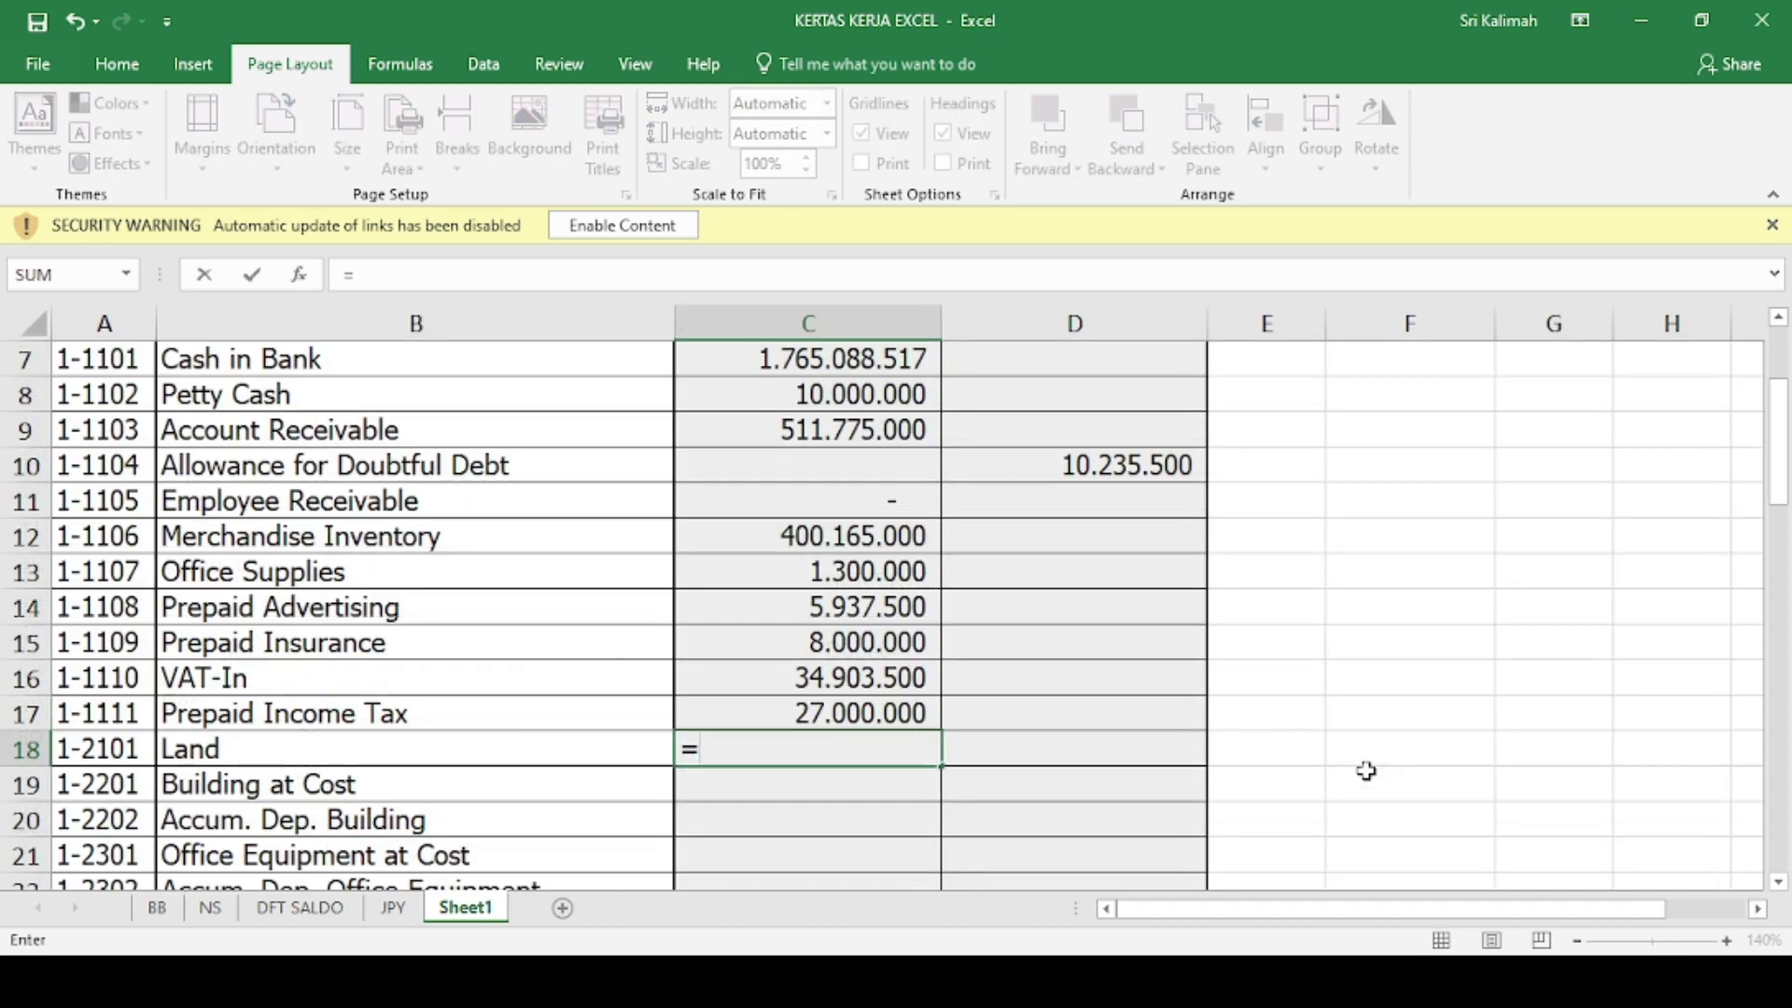
{"action": "left_click", "coordinate": [157, 908]}
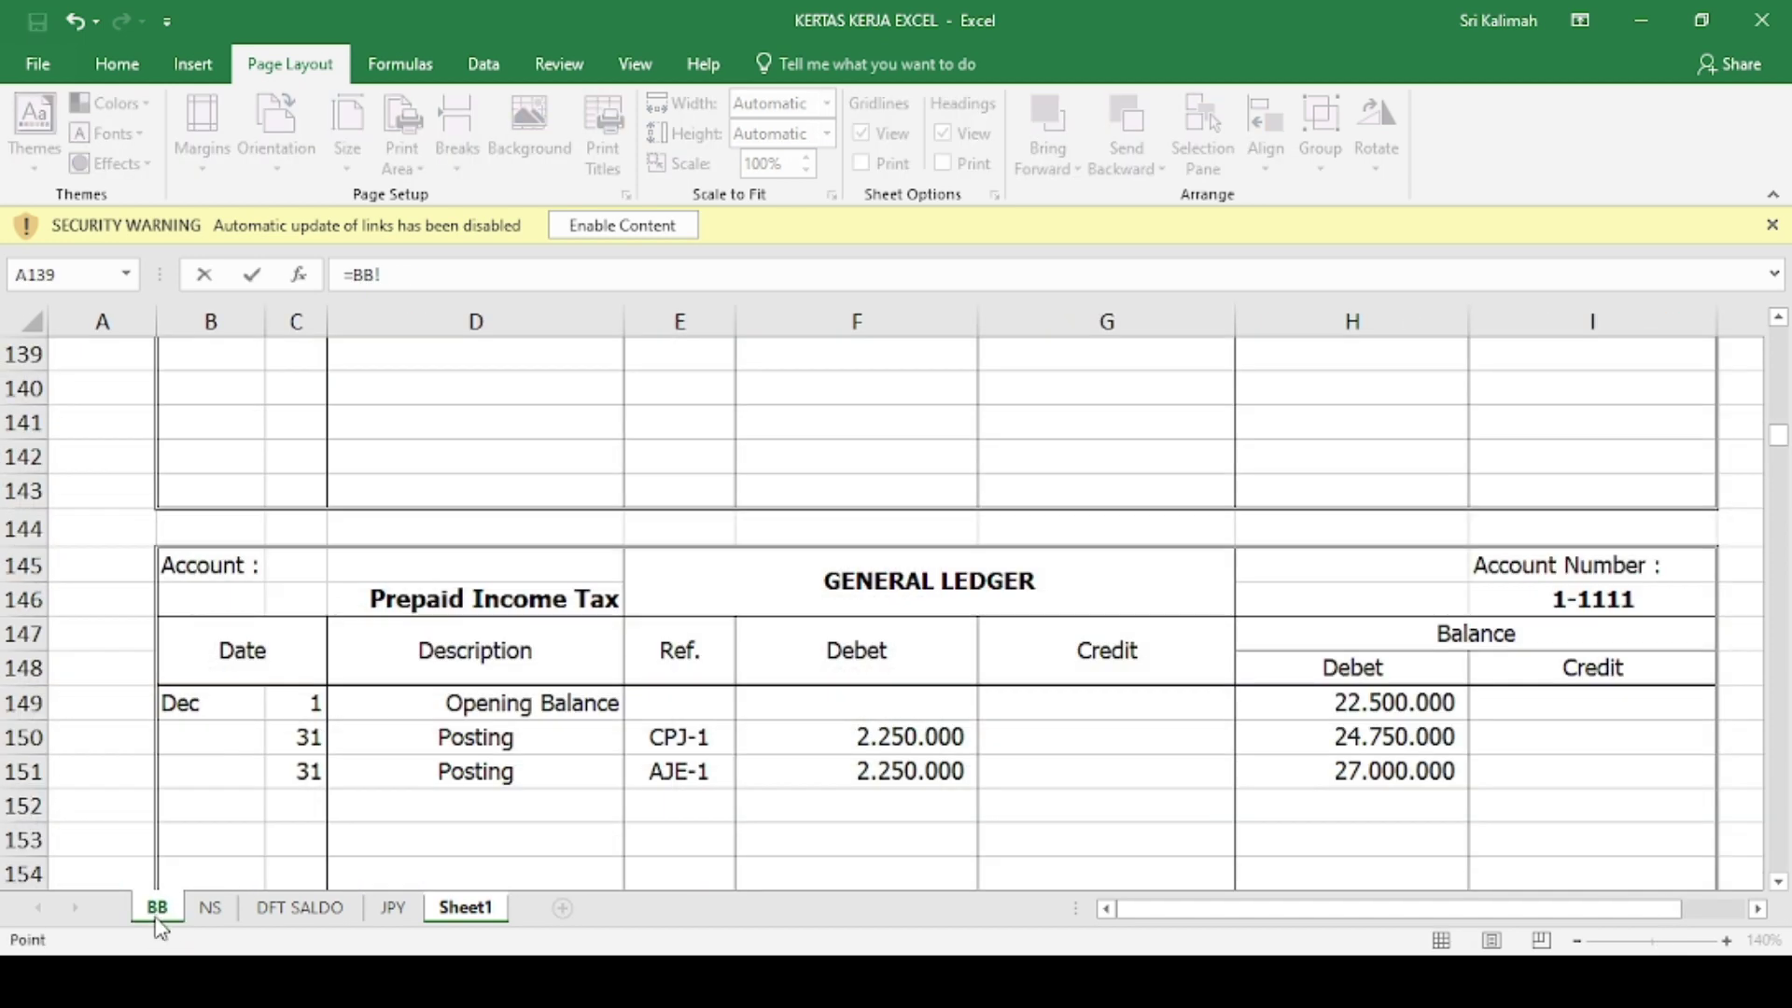
{"action": "scroll", "coordinate": [672, 772], "scroll_direction": "down", "scroll_amount": 6}
{"action": "left_click", "coordinate": [1326, 576]}
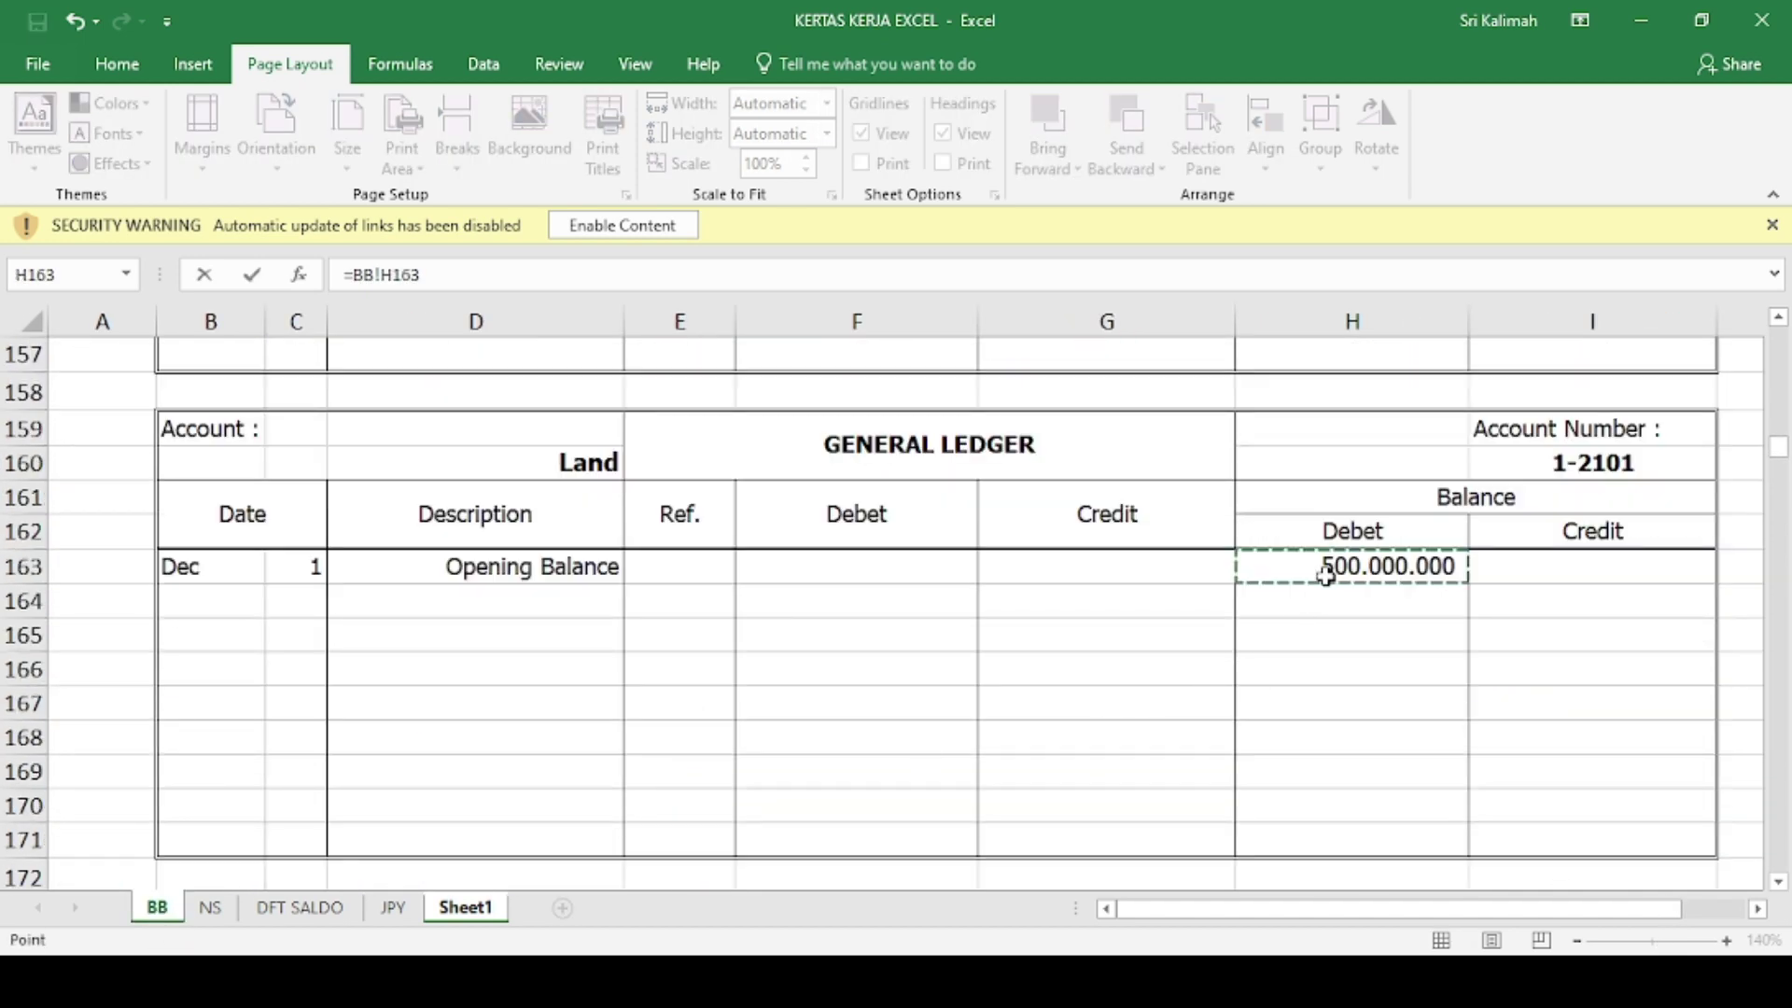
{"action": "key", "text": "Return"}
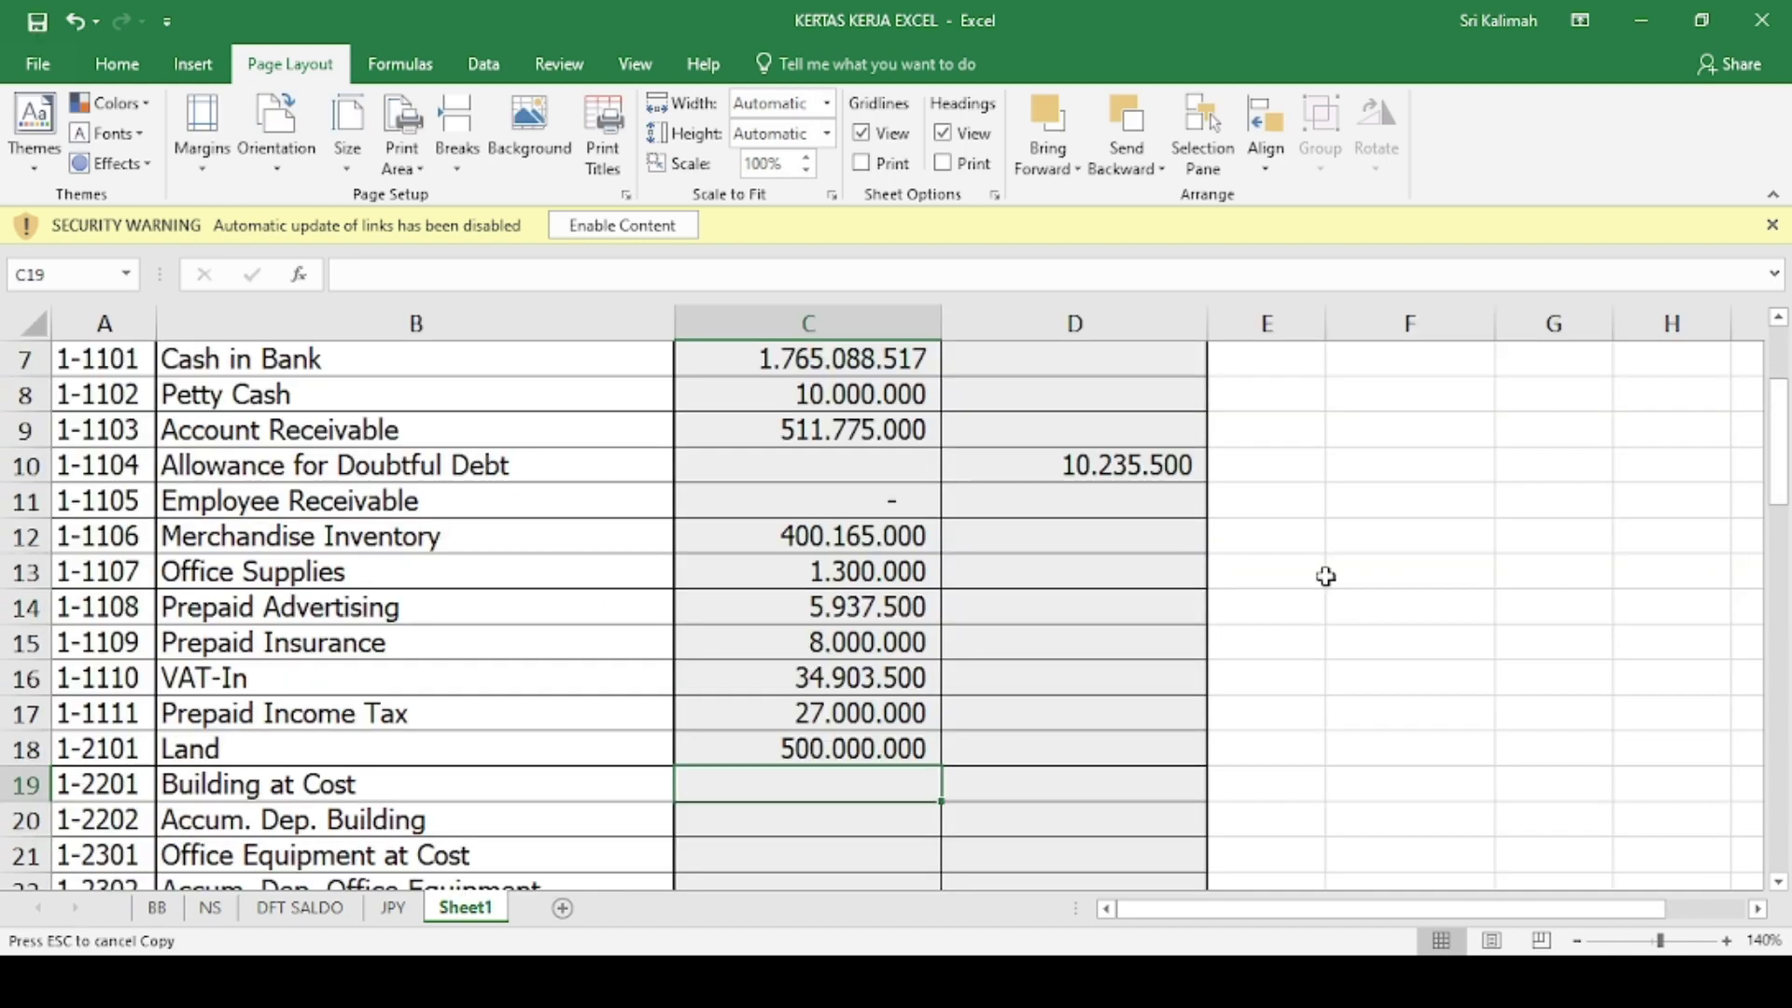
- Link the Building at Cost debit in C19 to its ledger balance in H177 of the BB sheet
{"action": "type", "text": "="}
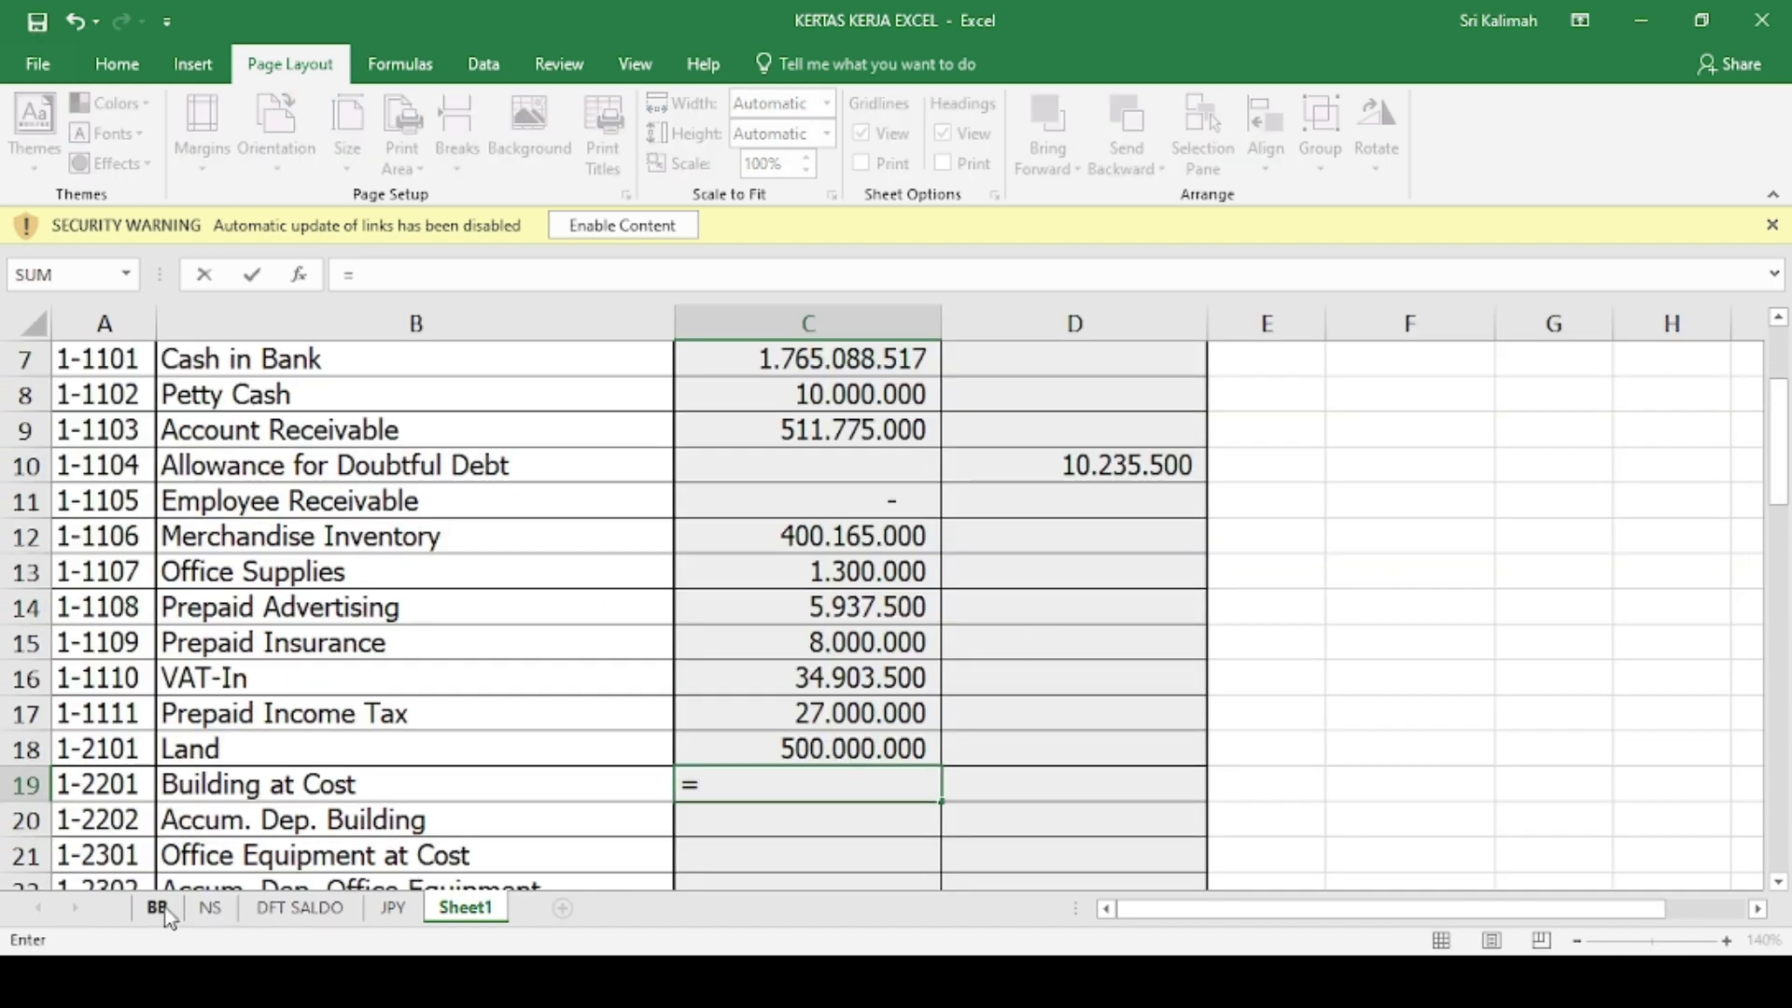
{"action": "left_click", "coordinate": [159, 911]}
{"action": "scroll", "coordinate": [1045, 641], "scroll_direction": "down", "scroll_amount": 4}
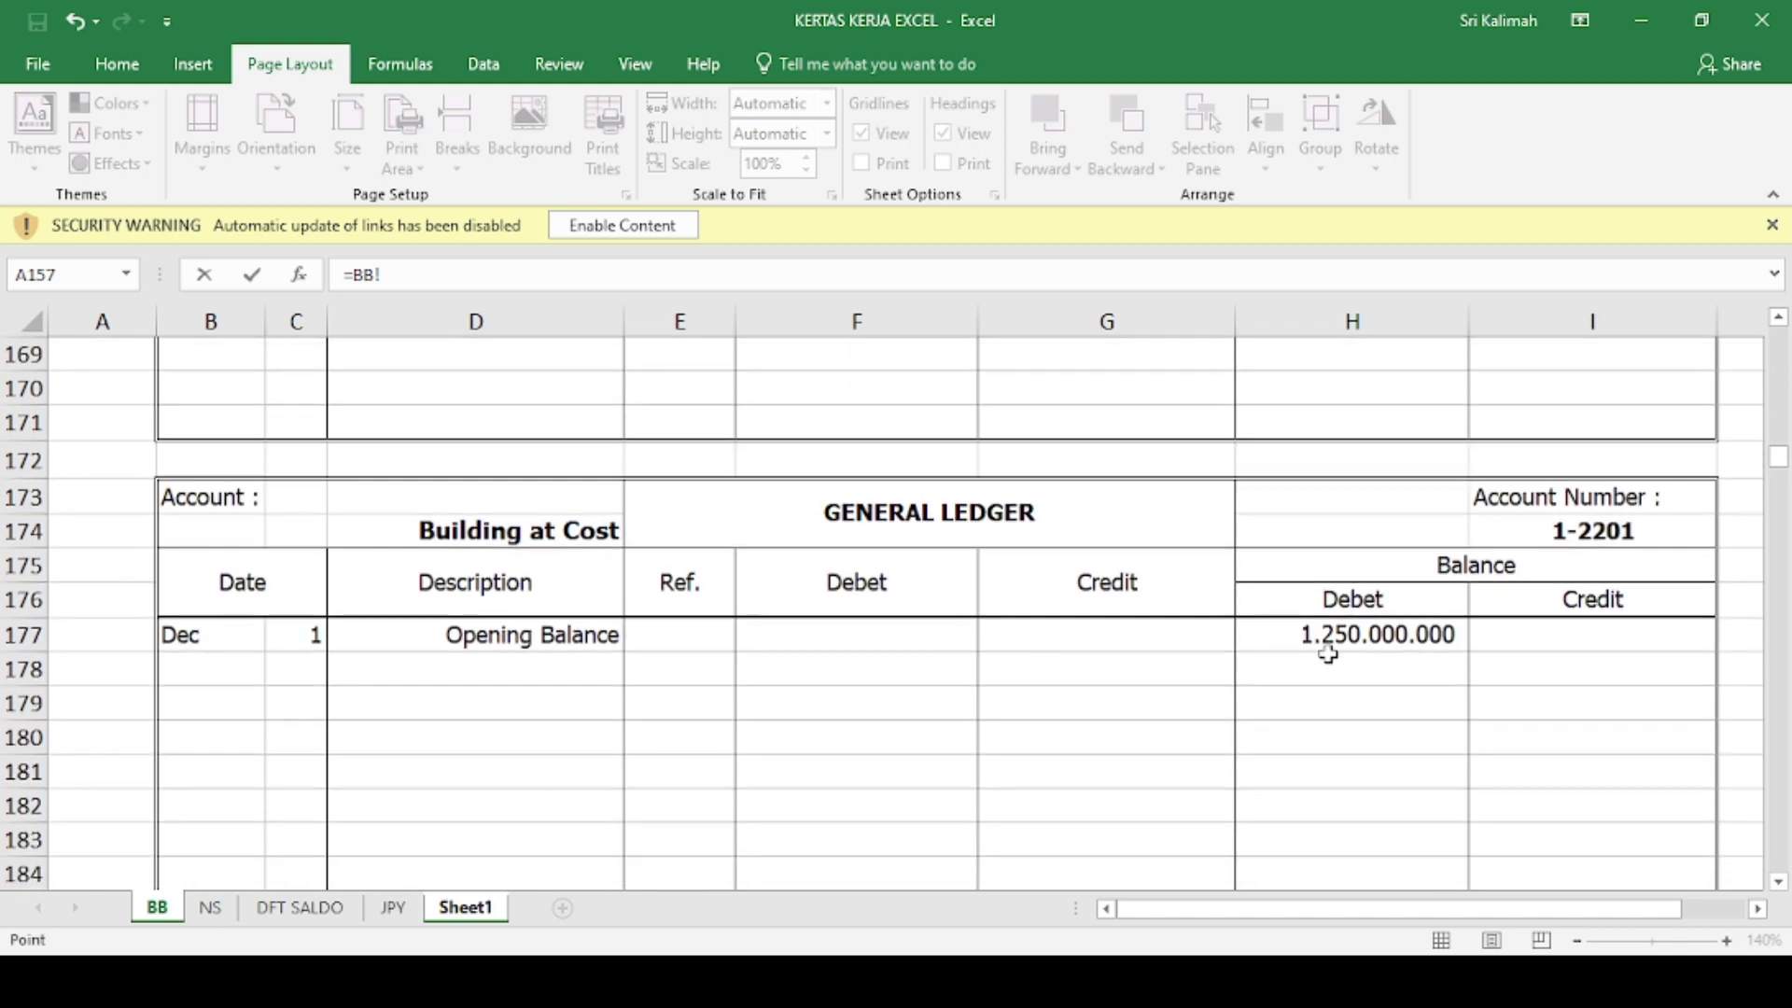
{"action": "left_click", "coordinate": [1344, 634]}
{"action": "key", "text": "Return"}
- Link the Accum. Dep. Building credit in D20 to its final ledger balance in I192 of the BB sheet
{"action": "type", "text": "="}
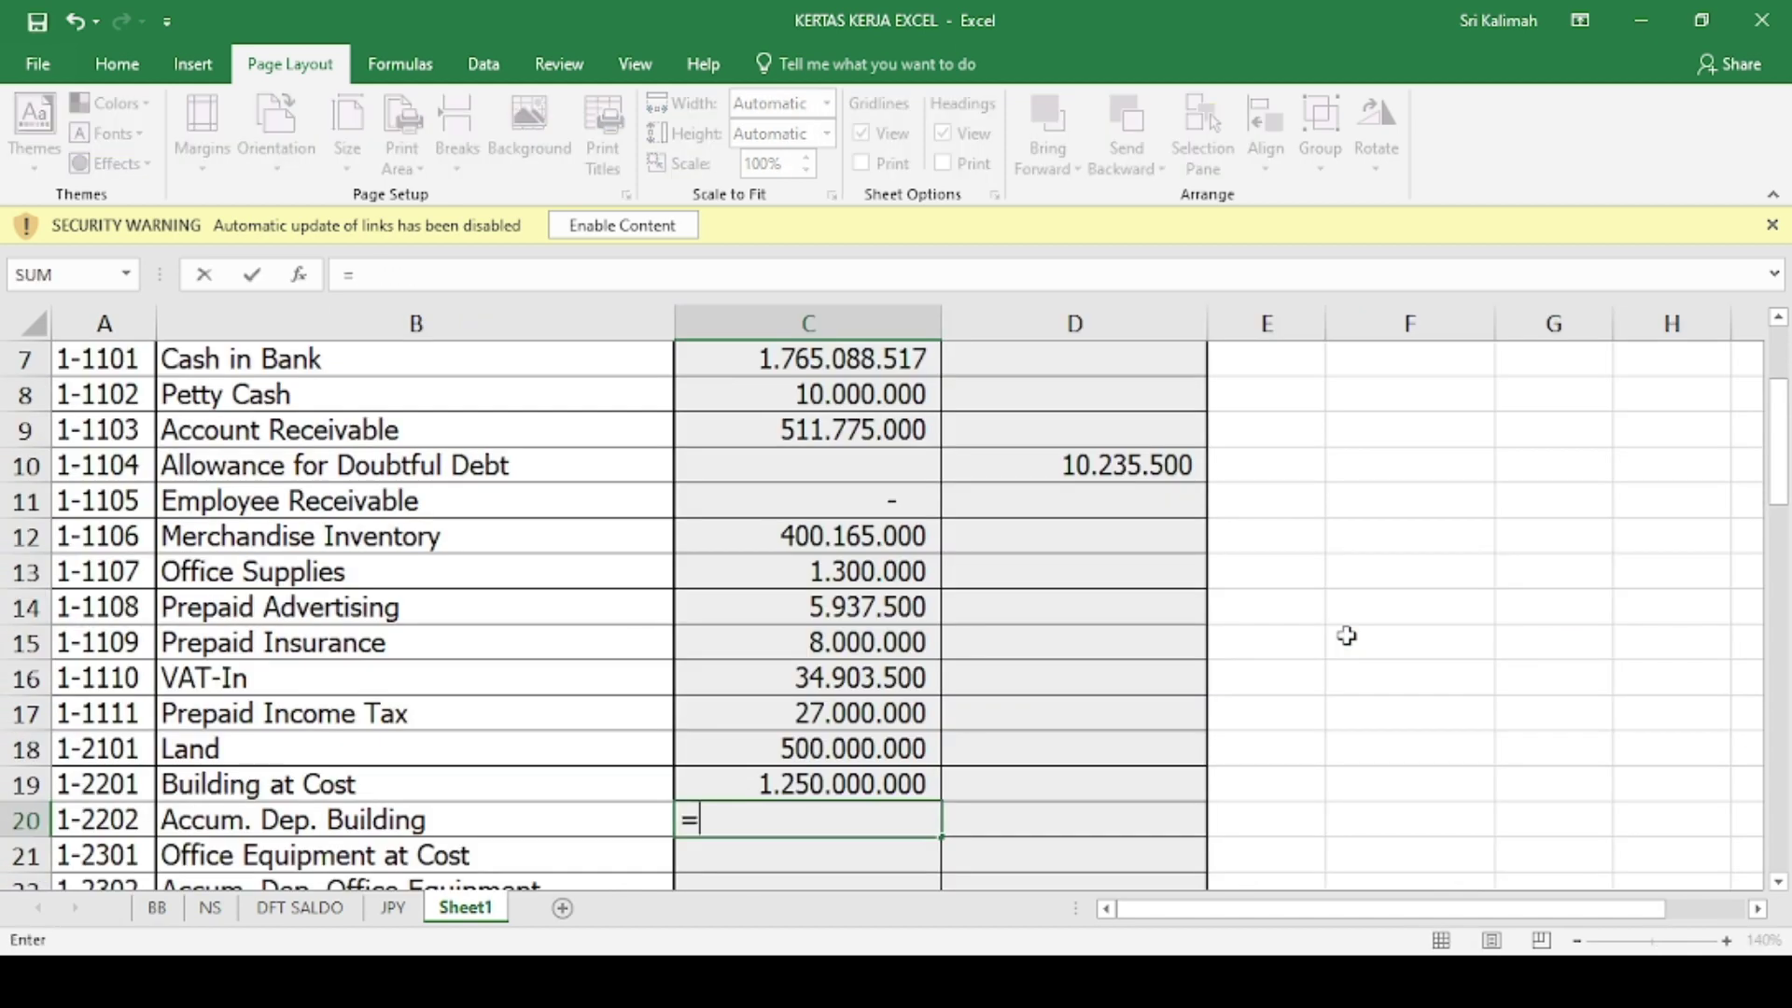
{"action": "key", "text": "BackSpace"}
{"action": "left_click", "coordinate": [1027, 820]}
{"action": "key", "text": "ctrl+c"}
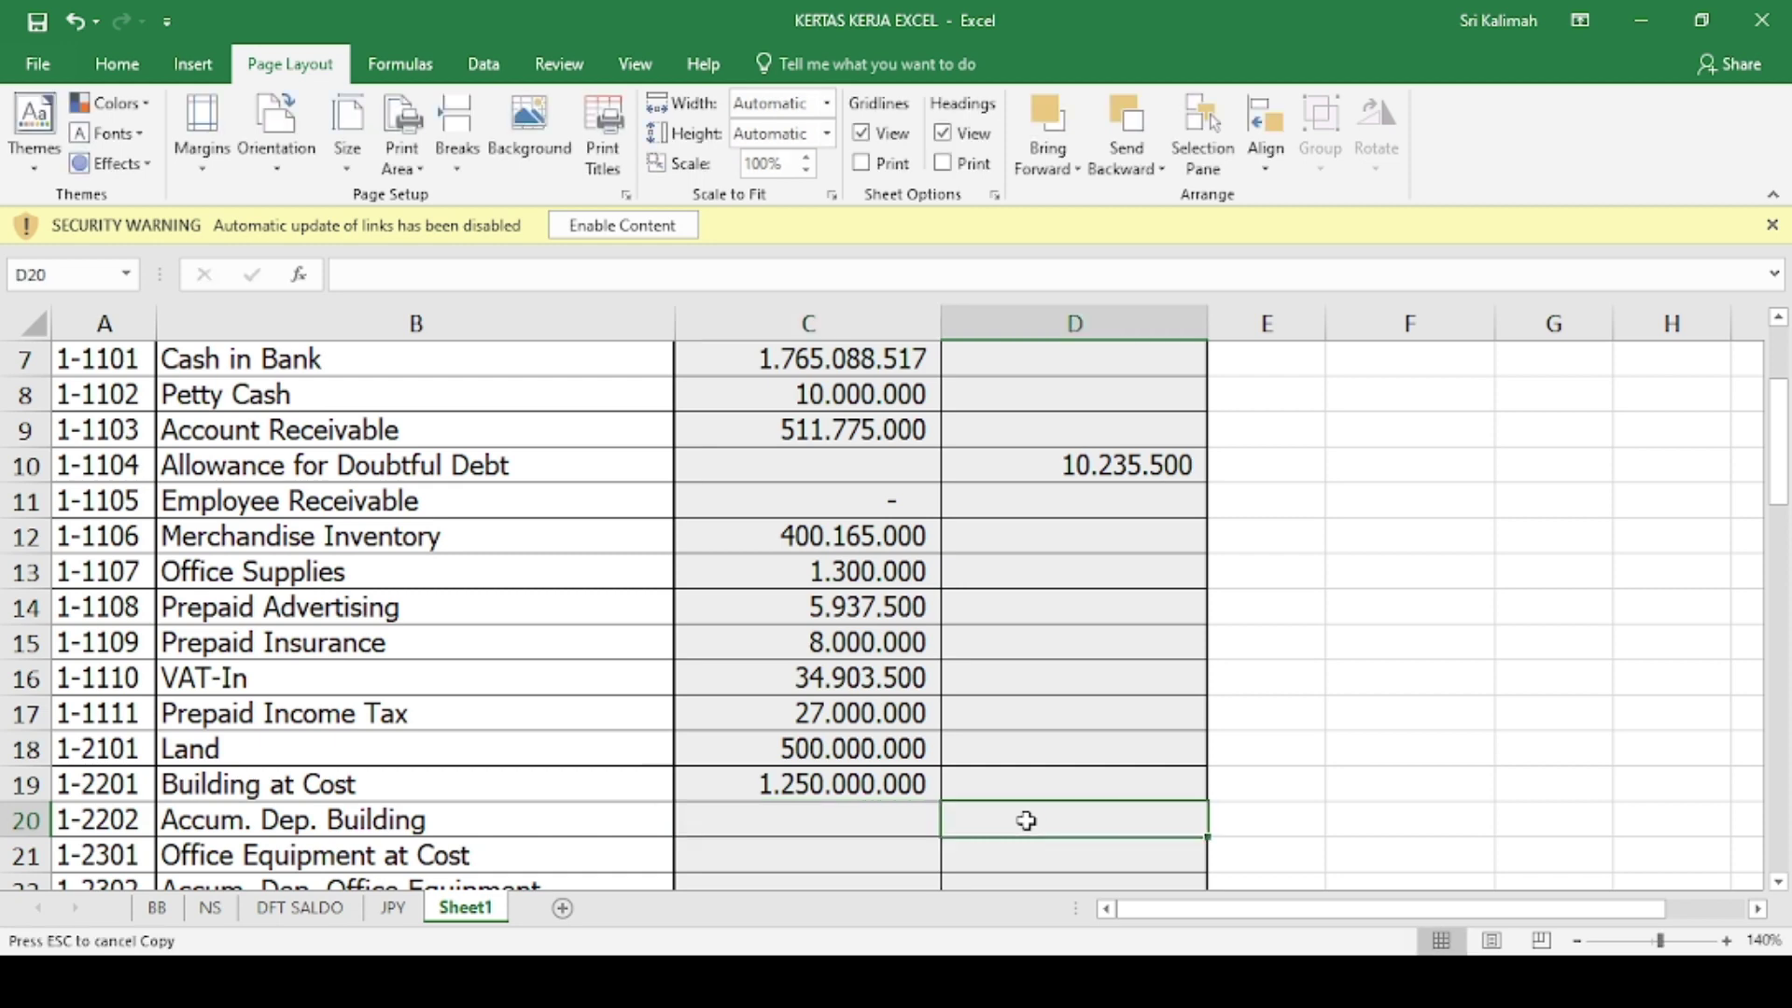
{"action": "type", "text": "="}
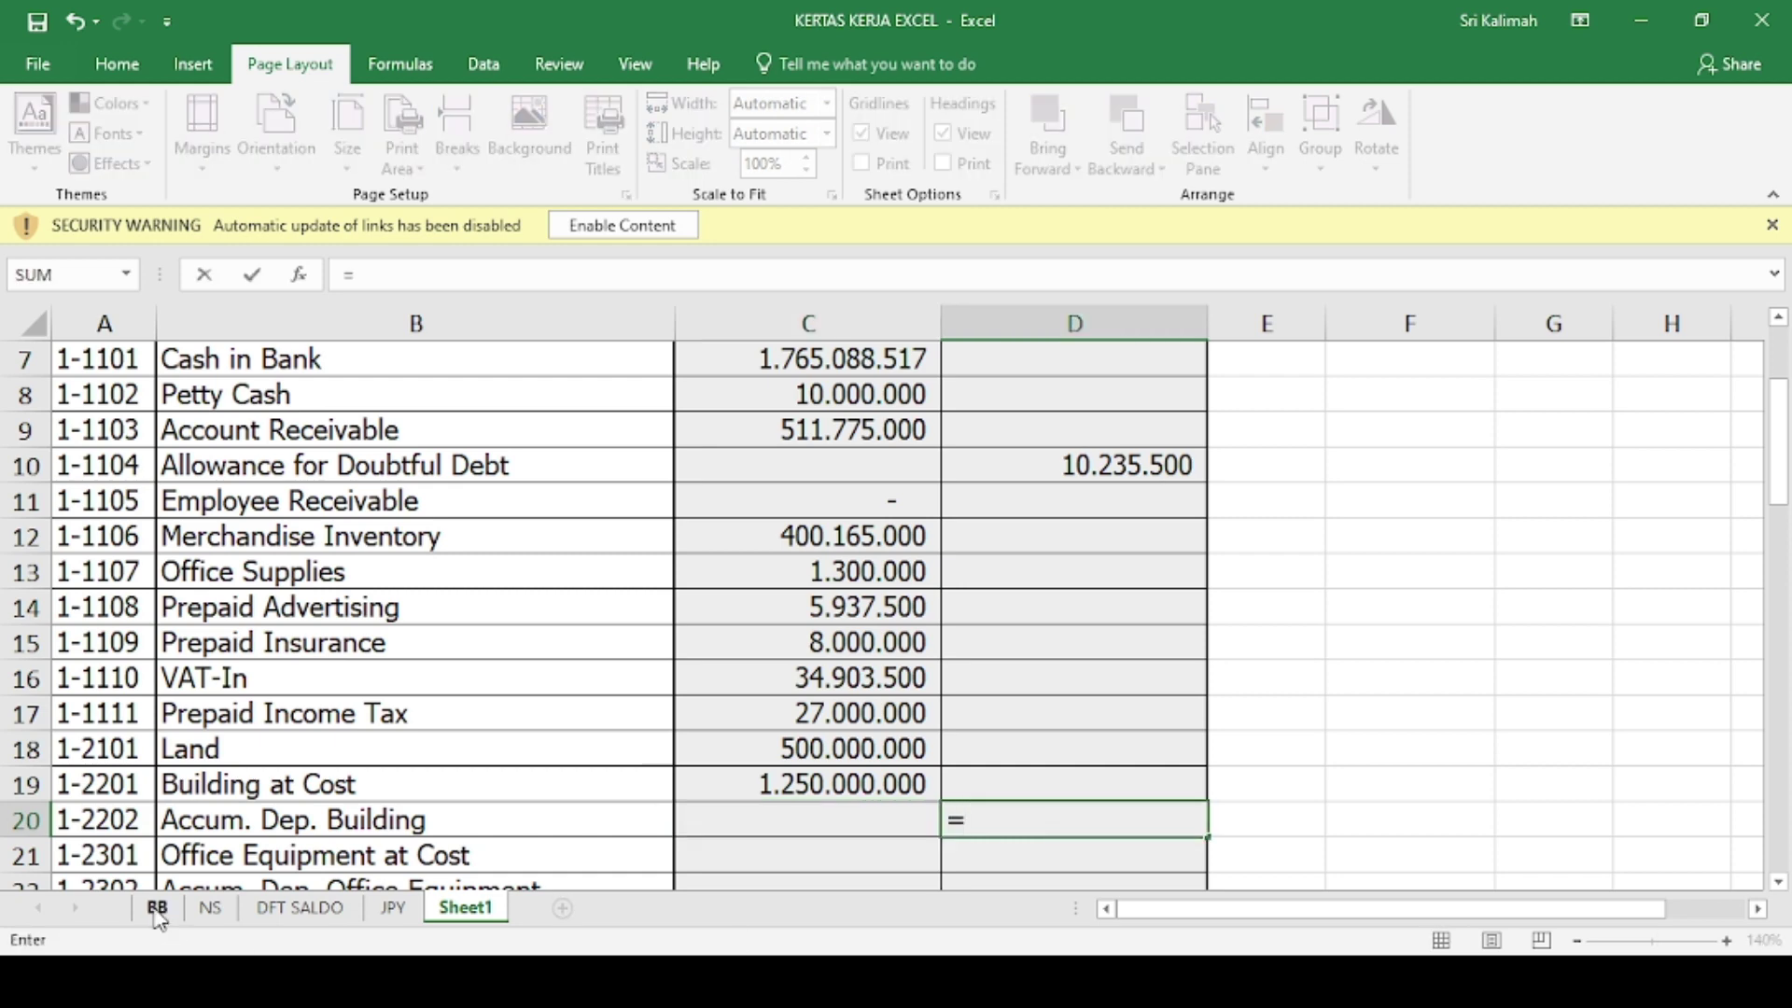
{"action": "left_click", "coordinate": [157, 909]}
{"action": "scroll", "coordinate": [912, 621], "scroll_direction": "down", "scroll_amount": 5}
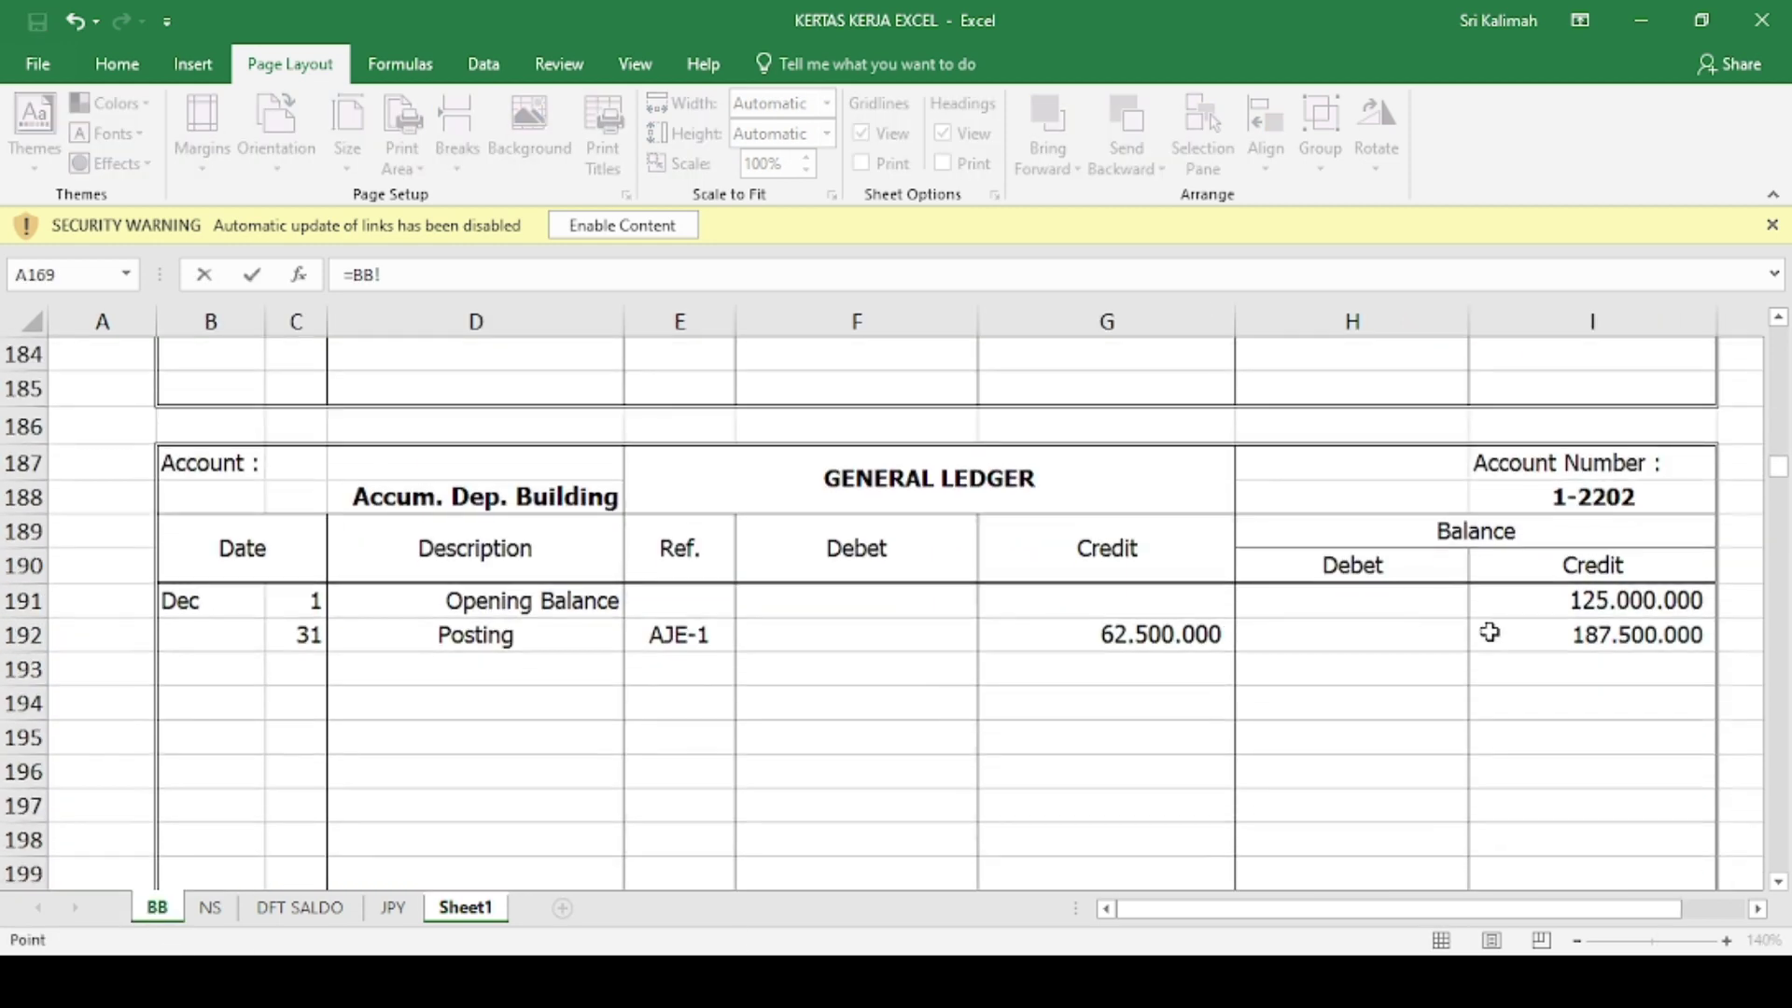
{"action": "left_click", "coordinate": [1491, 632]}
{"action": "key", "text": "Return"}
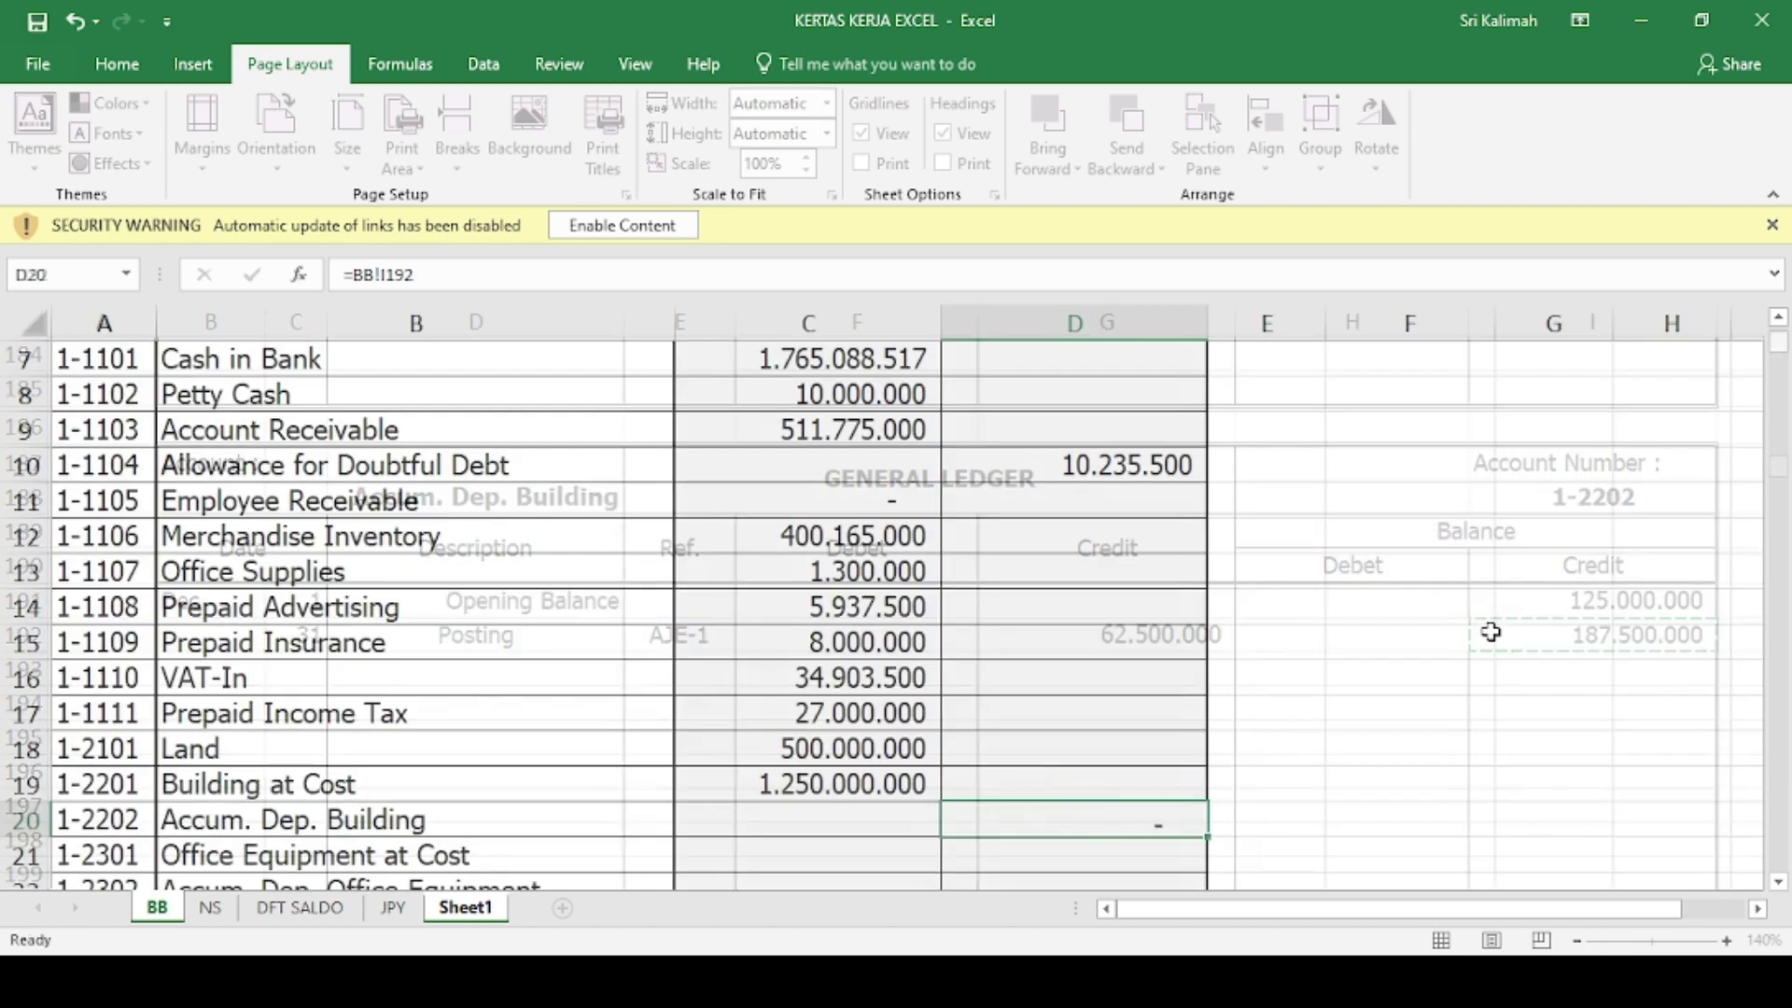
- Link the Office Equipment at Cost debit in C21 to its ledger balance in H205 of the BB sheet
{"action": "key", "text": "Left"}
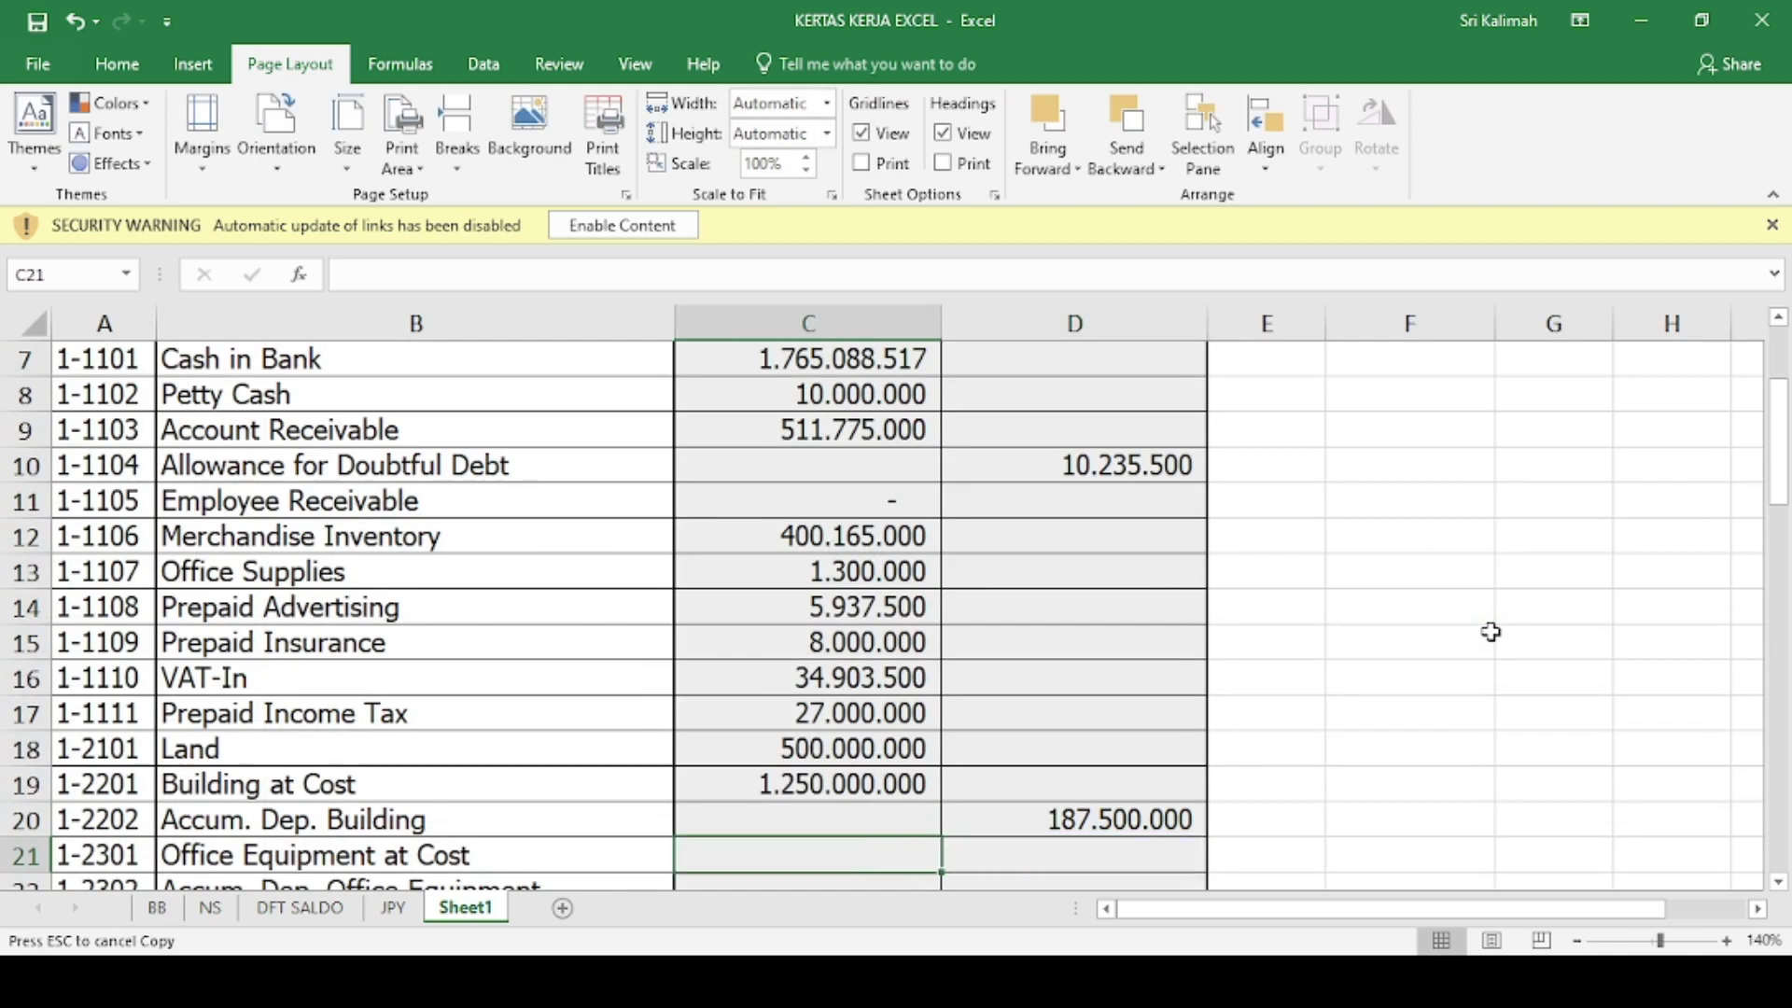
{"action": "type", "text": "="}
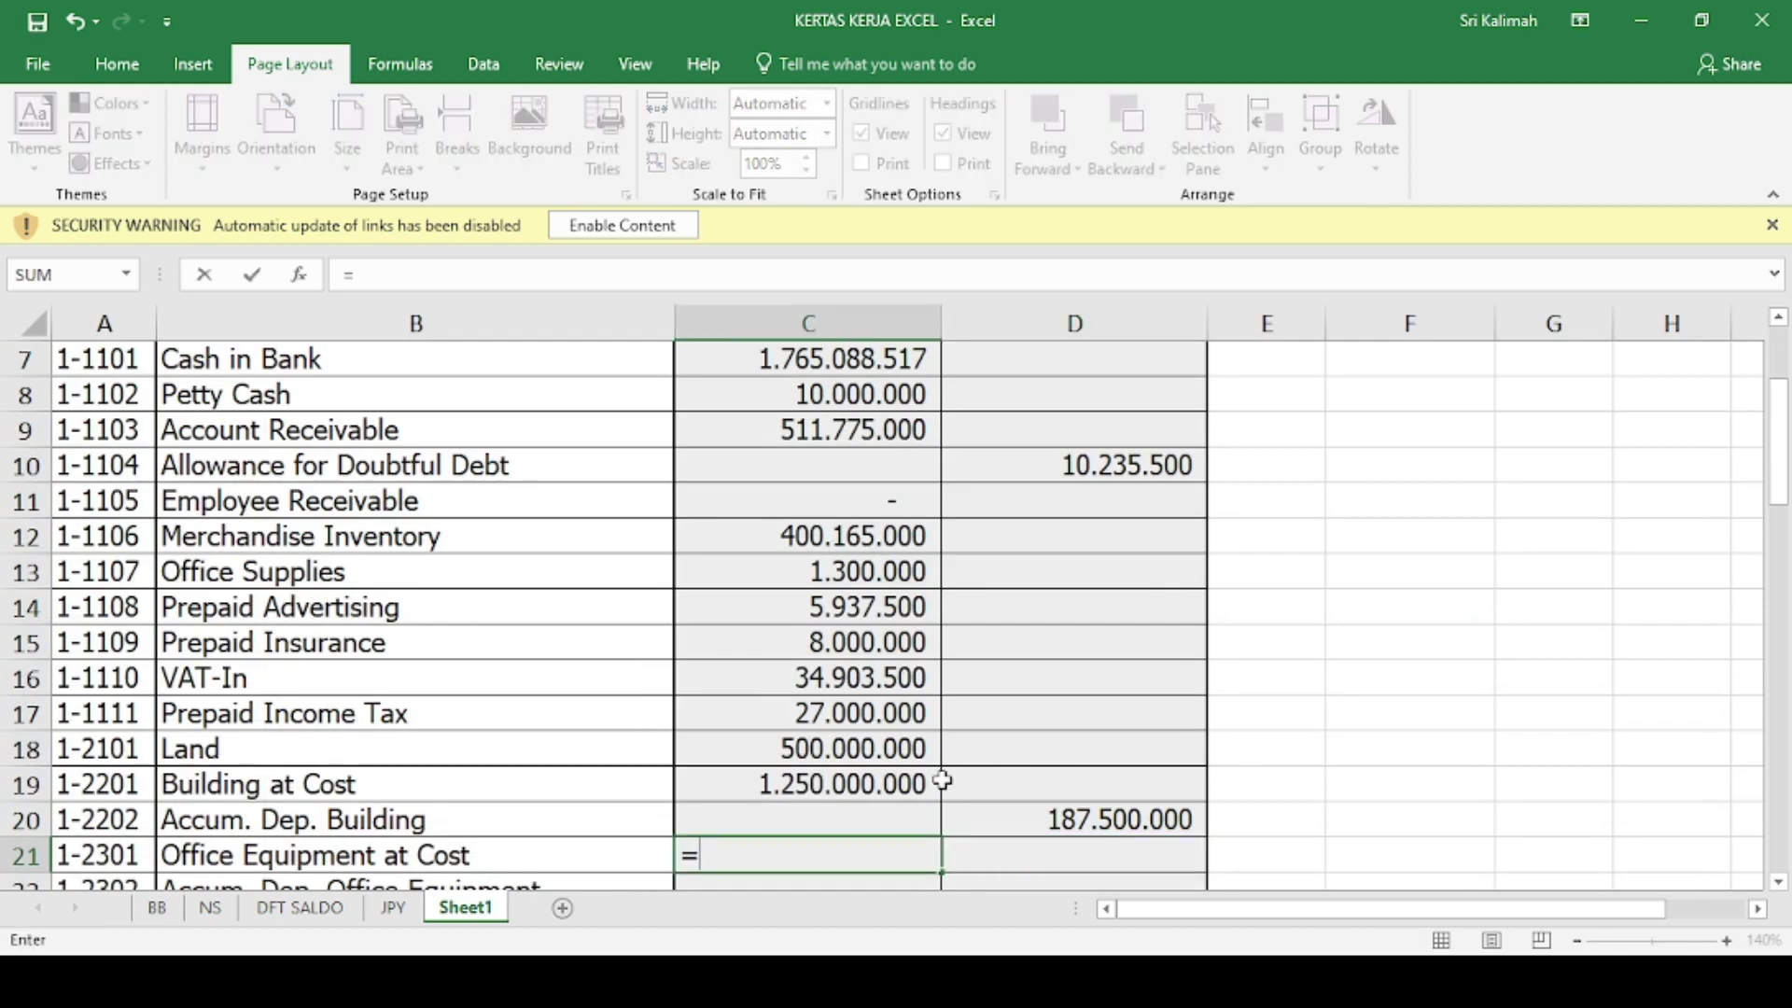
{"action": "scroll", "coordinate": [201, 877], "scroll_direction": "down", "scroll_amount": 2}
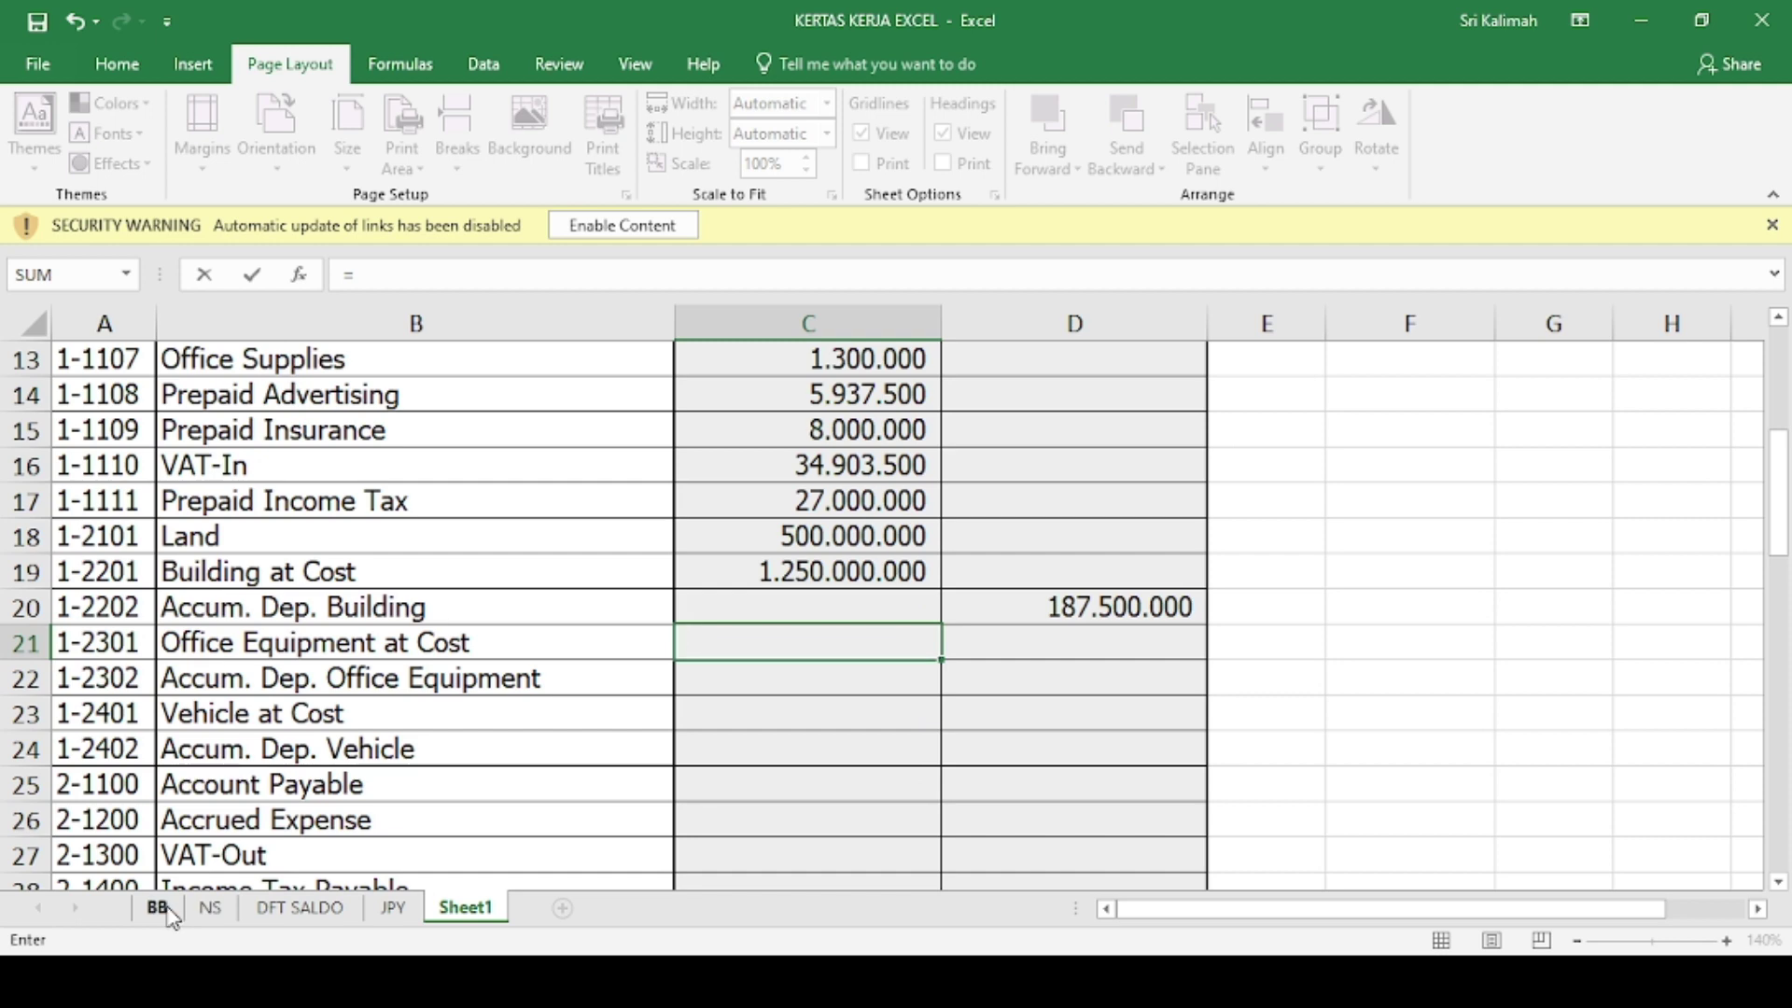
{"action": "left_click", "coordinate": [159, 910]}
{"action": "scroll", "coordinate": [934, 626], "scroll_direction": "down", "scroll_amount": 5}
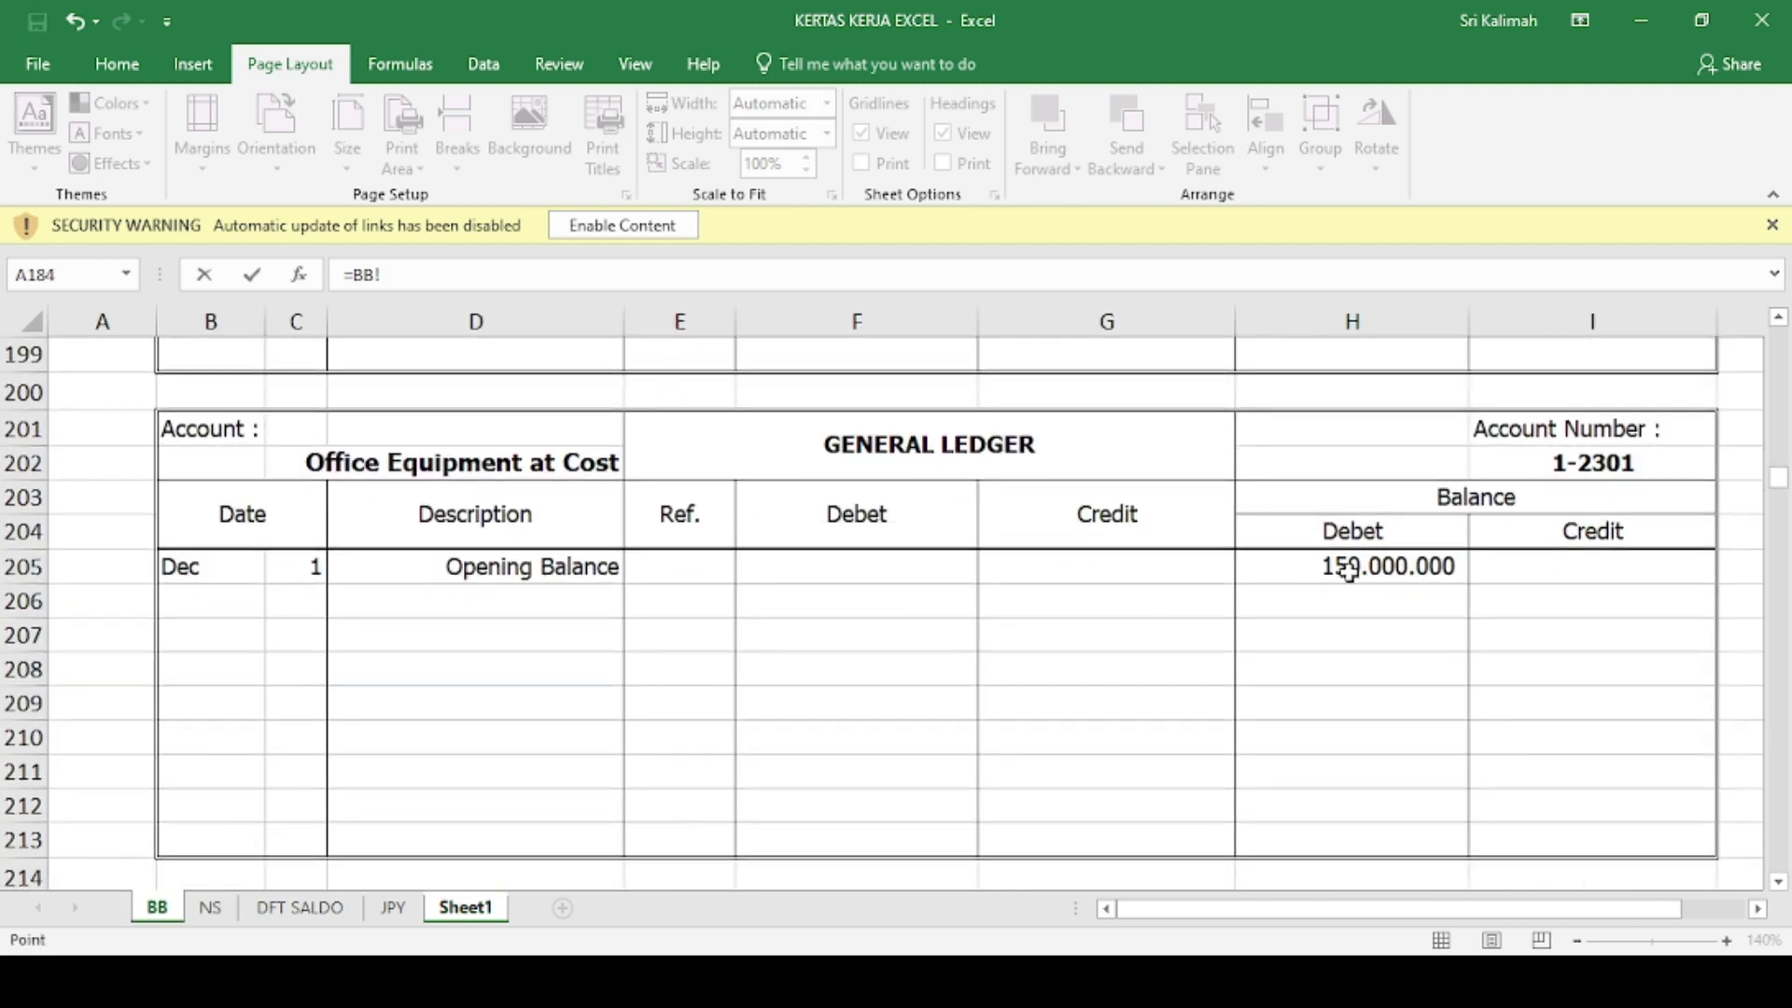
{"action": "left_click", "coordinate": [1349, 571]}
{"action": "key", "text": "Return"}
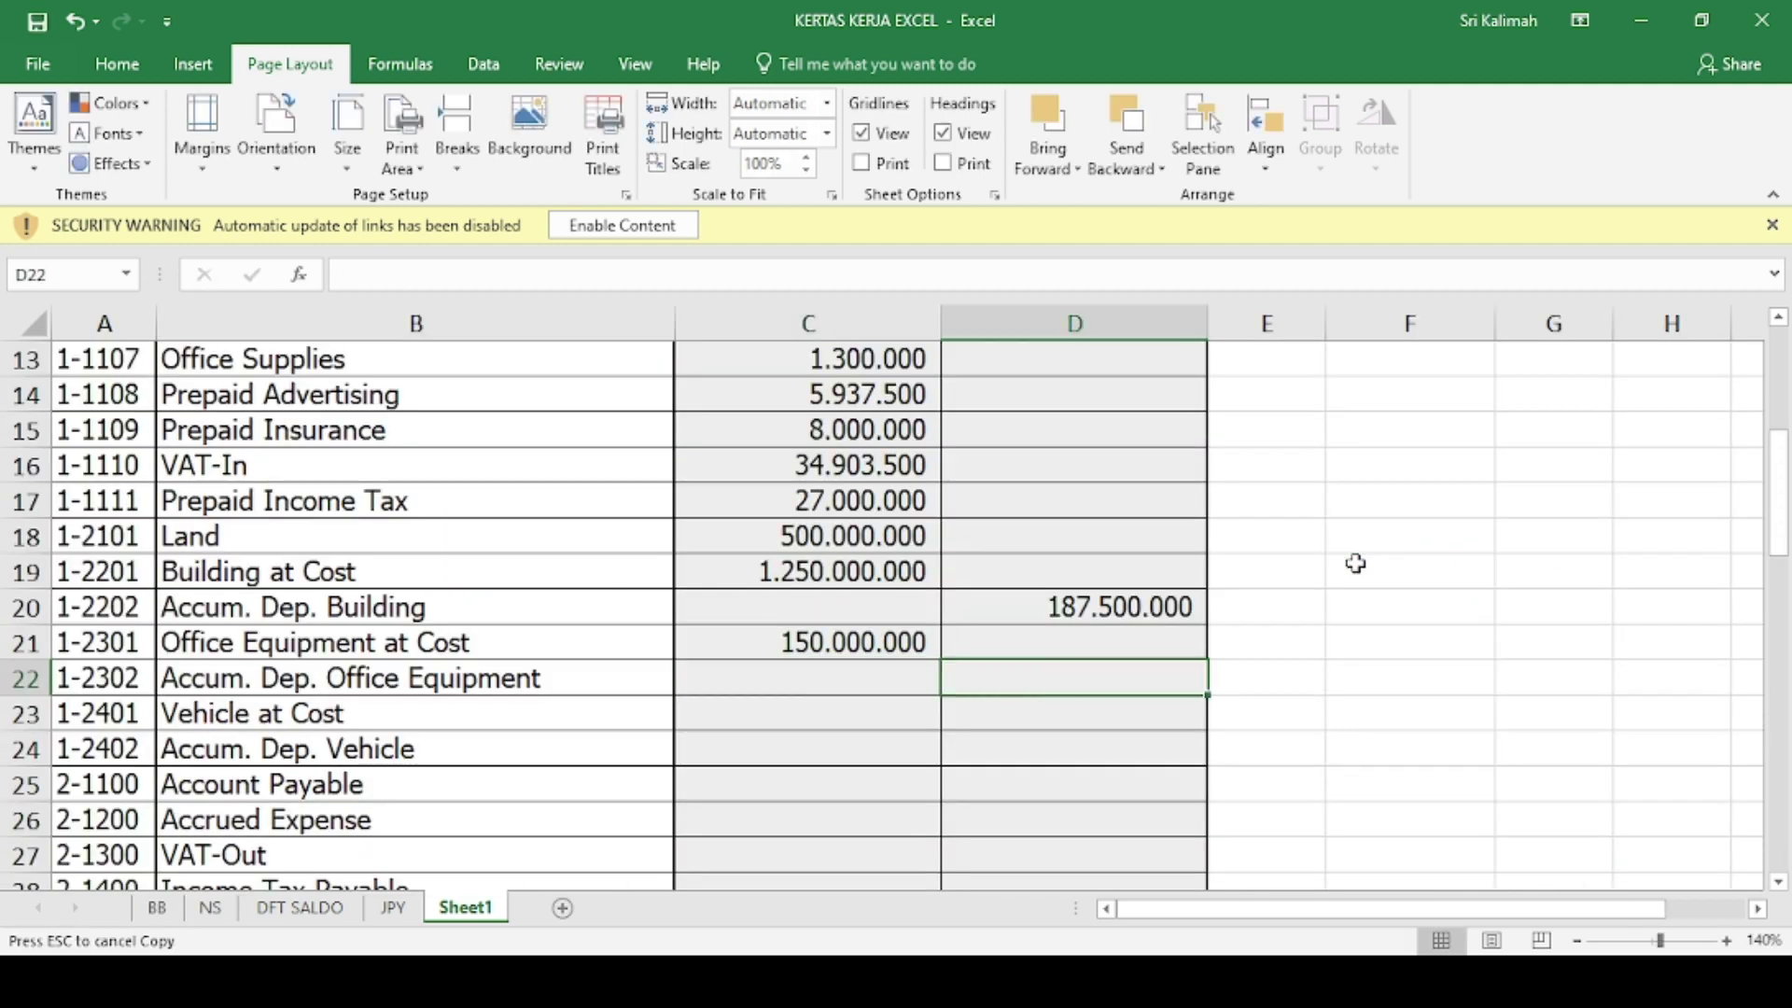
- Link the Accum. Dep. Office Equipment credit in D22 to its final ledger balance in I220 of the BB sheet
{"action": "type", "text": "="}
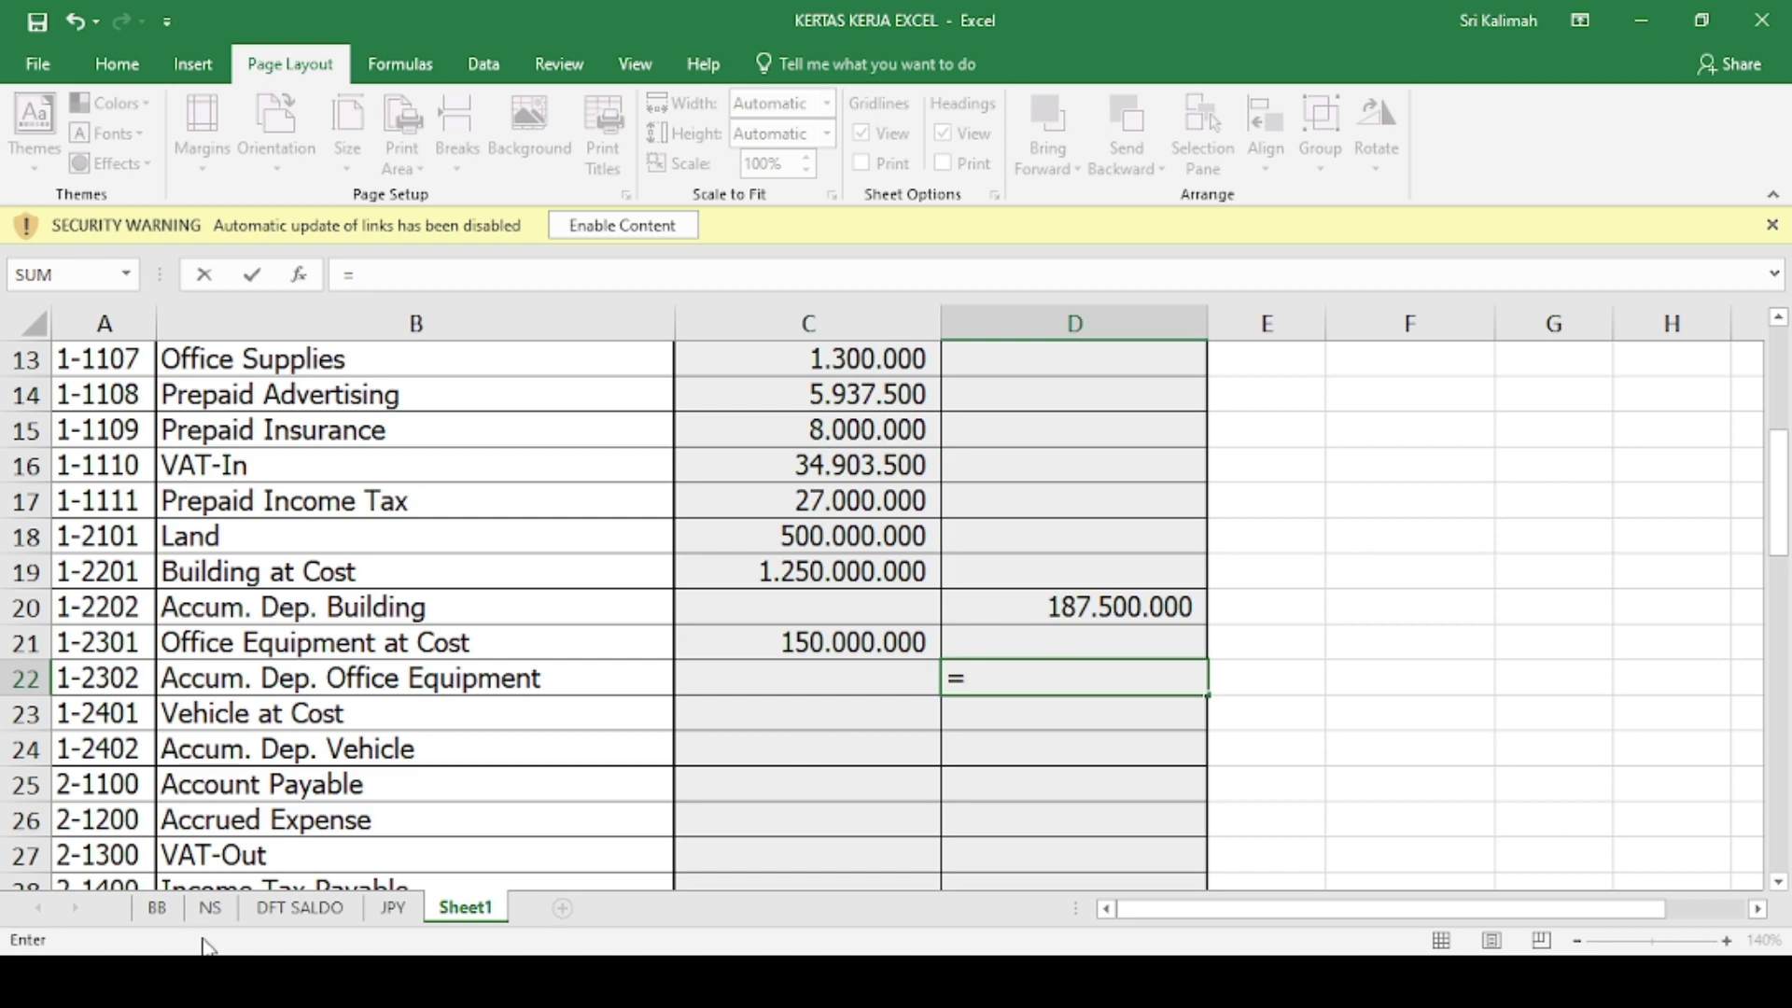
{"action": "left_click", "coordinate": [155, 908]}
{"action": "scroll", "coordinate": [1119, 672], "scroll_direction": "down", "scroll_amount": 3}
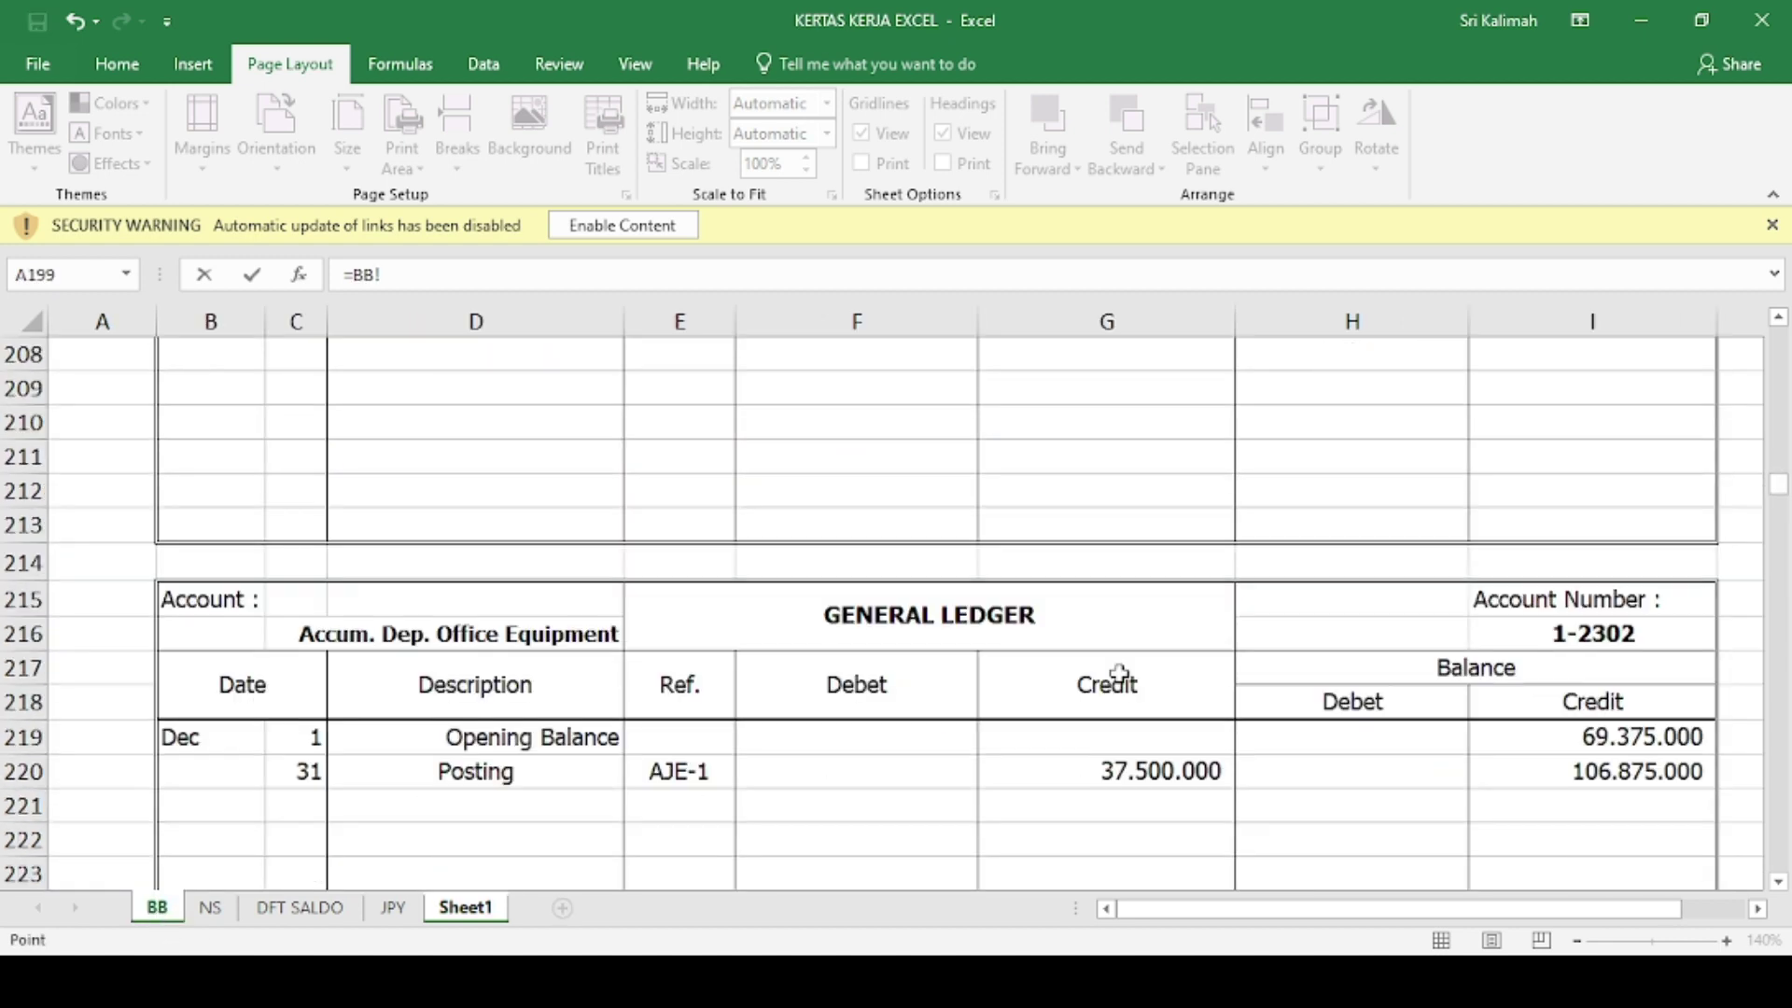
{"action": "scroll", "coordinate": [1120, 672], "scroll_direction": "down", "scroll_amount": 1}
{"action": "left_click", "coordinate": [1557, 672]}
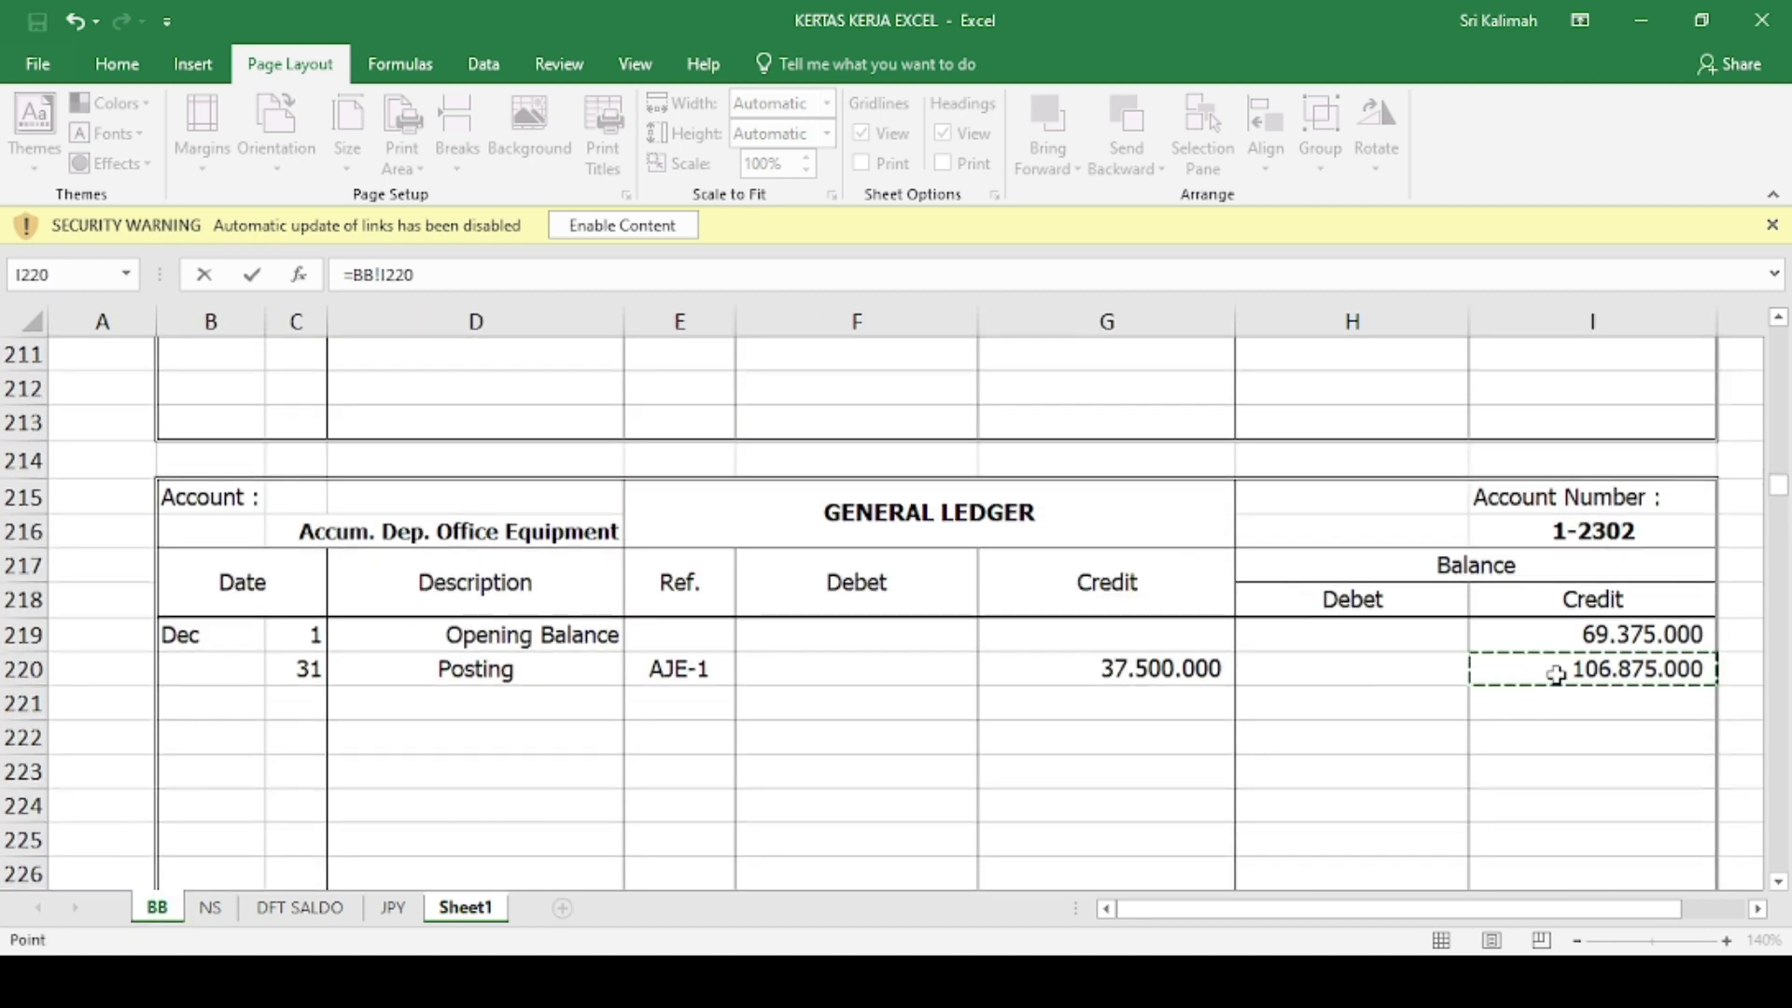
{"action": "scroll", "coordinate": [1556, 674], "scroll_direction": "up", "scroll_amount": 3}
{"action": "scroll", "coordinate": [1556, 674], "scroll_direction": "up", "scroll_amount": 2}
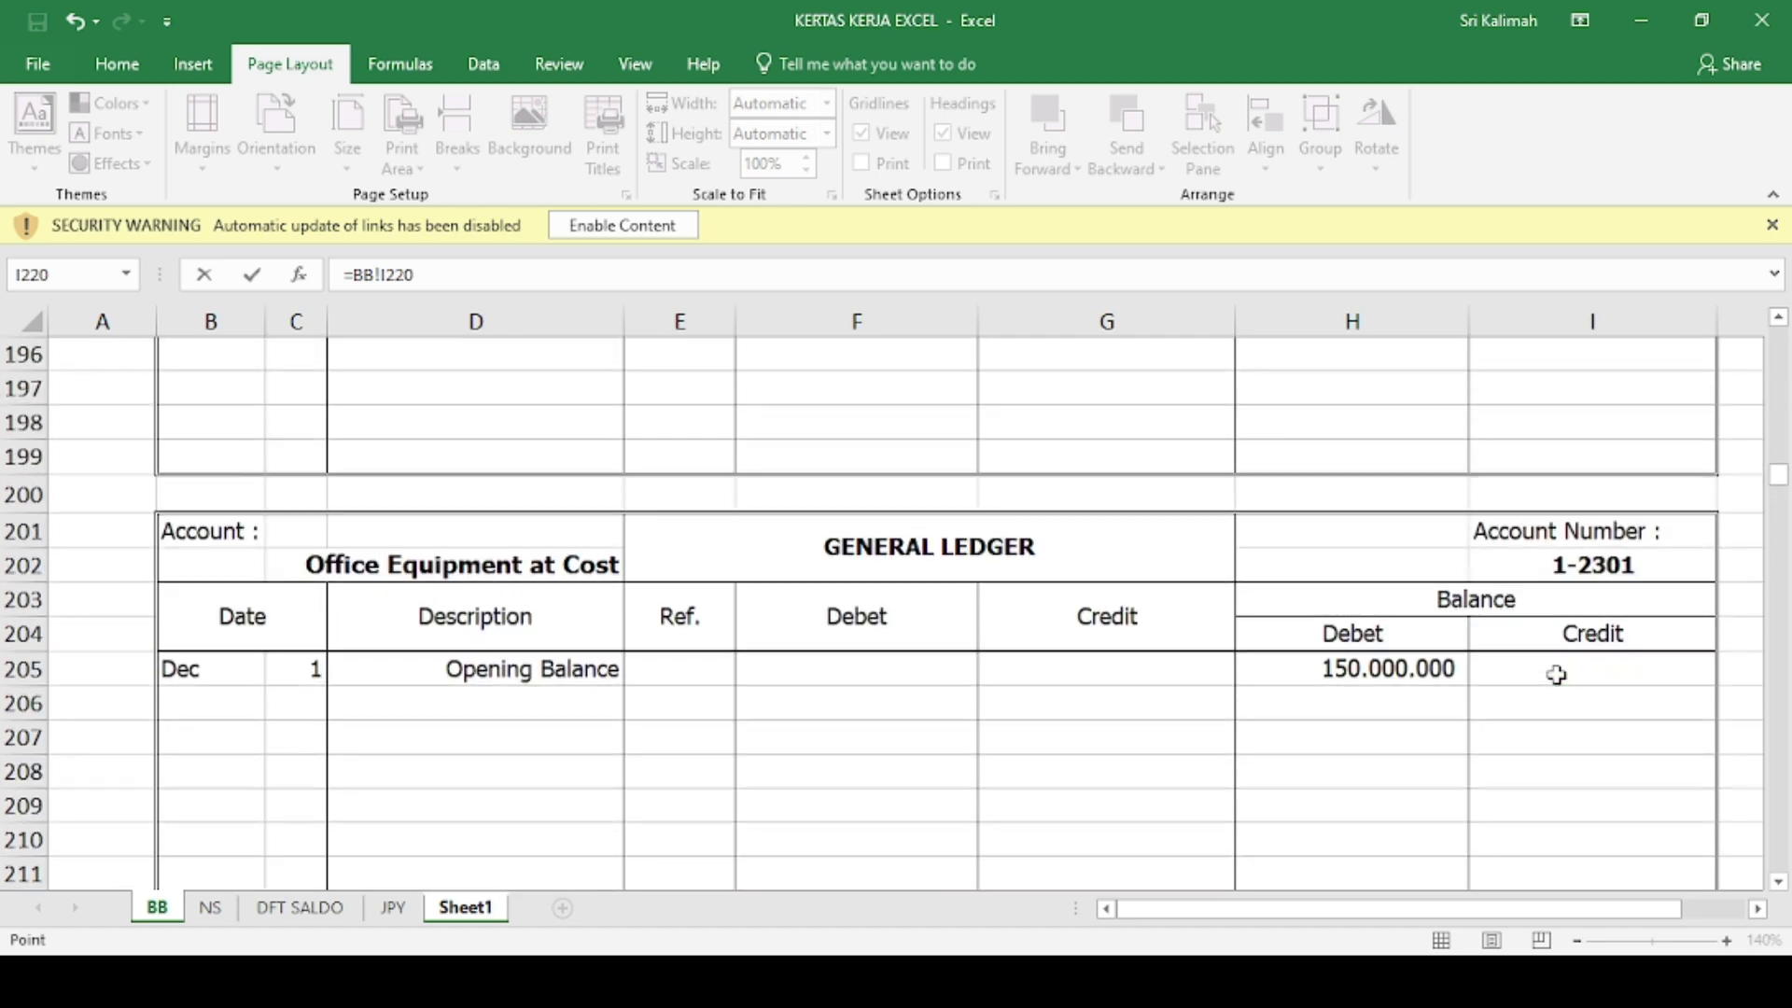
{"action": "scroll", "coordinate": [1557, 674], "scroll_direction": "down", "scroll_amount": 5}
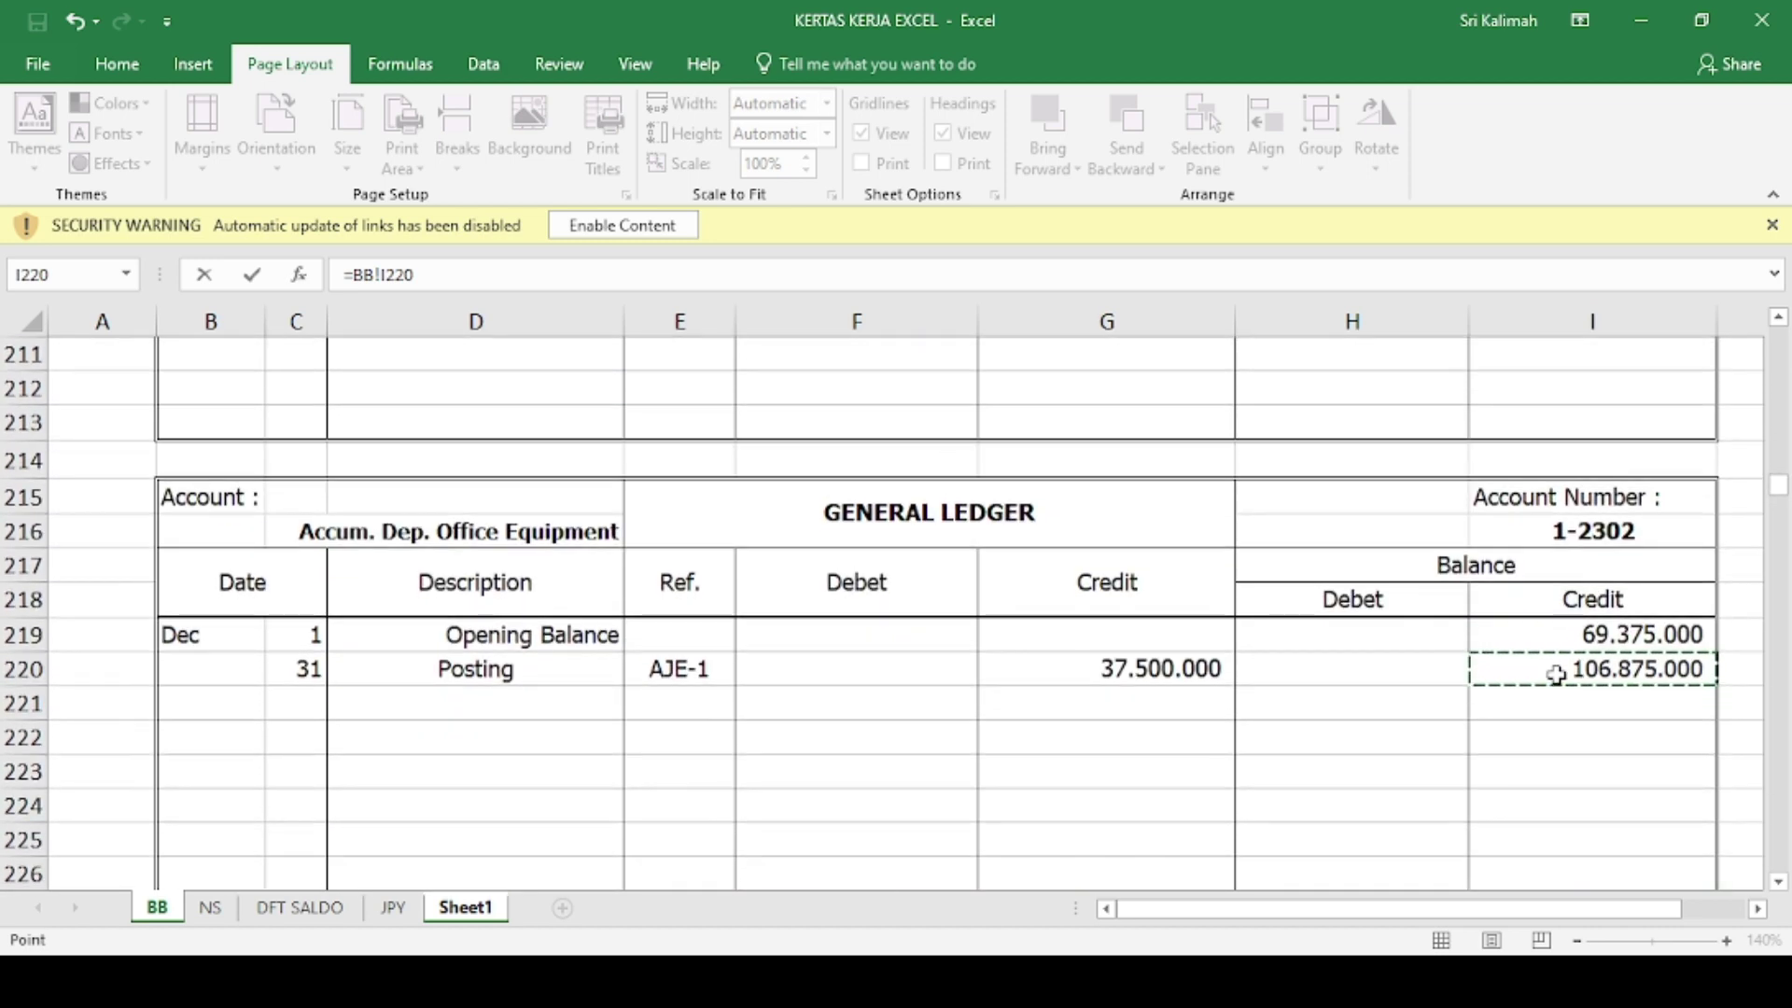
{"action": "key", "text": "Return"}
- Link the Vehicle at Cost debit in C23 to its ledger balance in H233 of the BB sheet
{"action": "key", "text": "Left"}
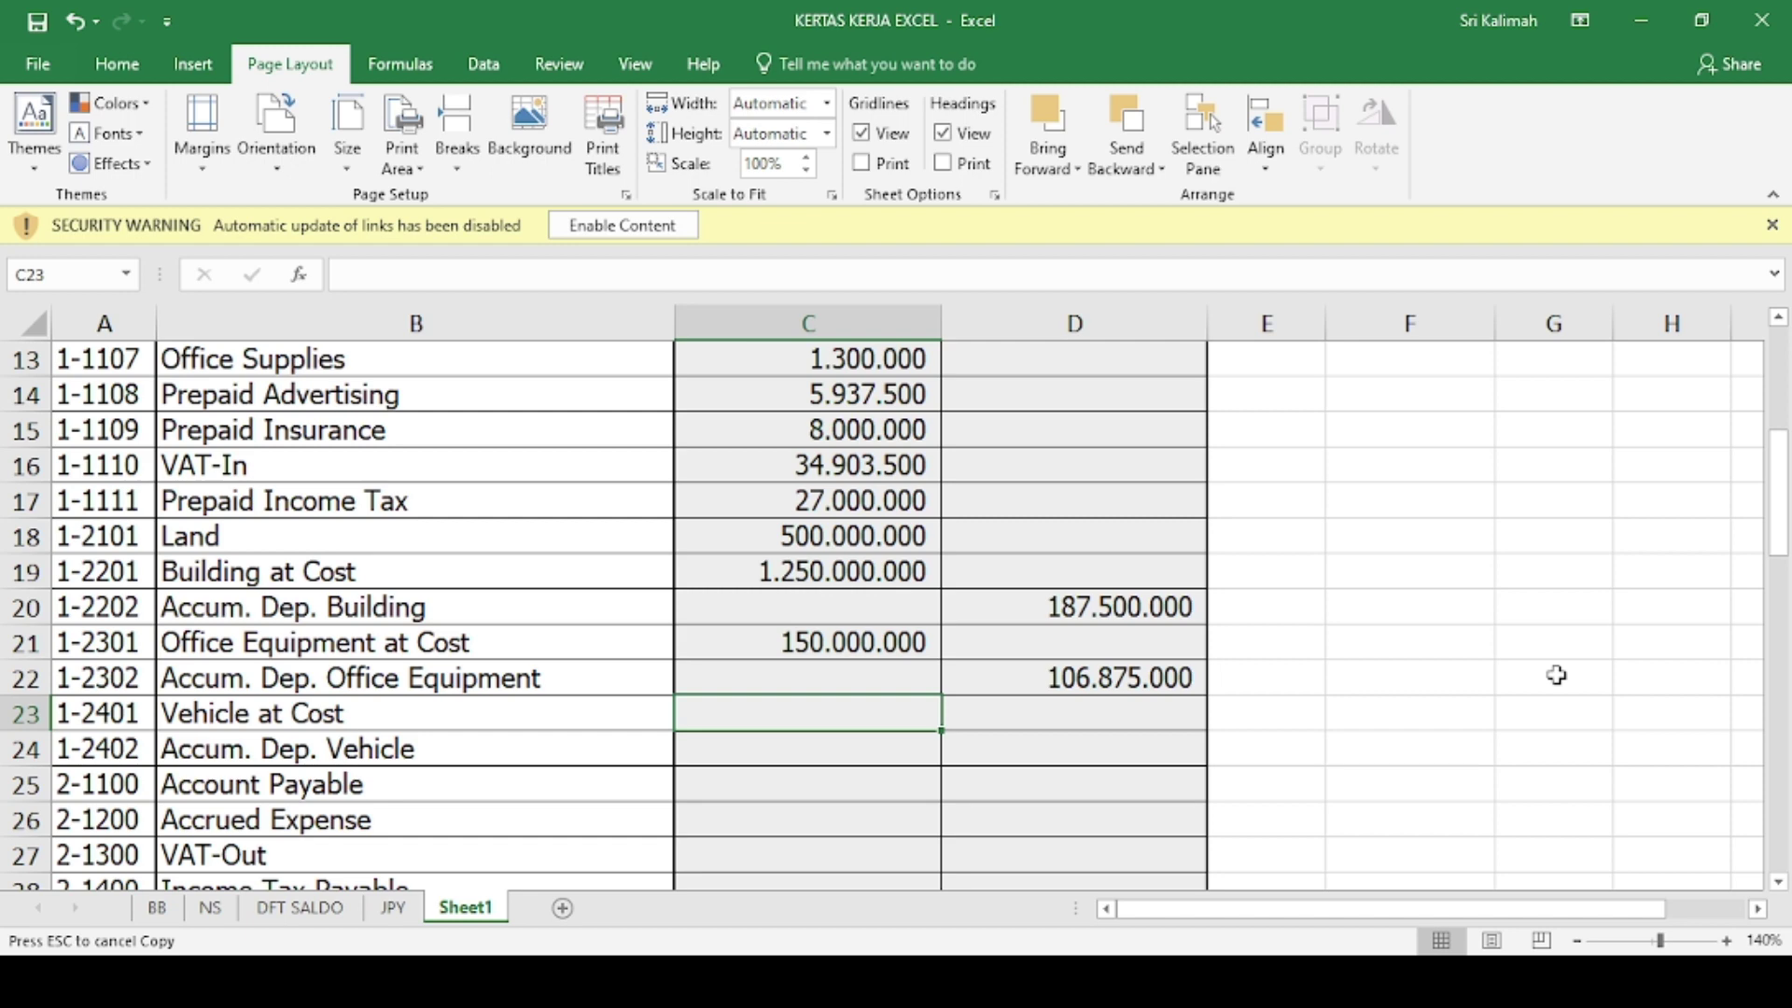
{"action": "type", "text": "="}
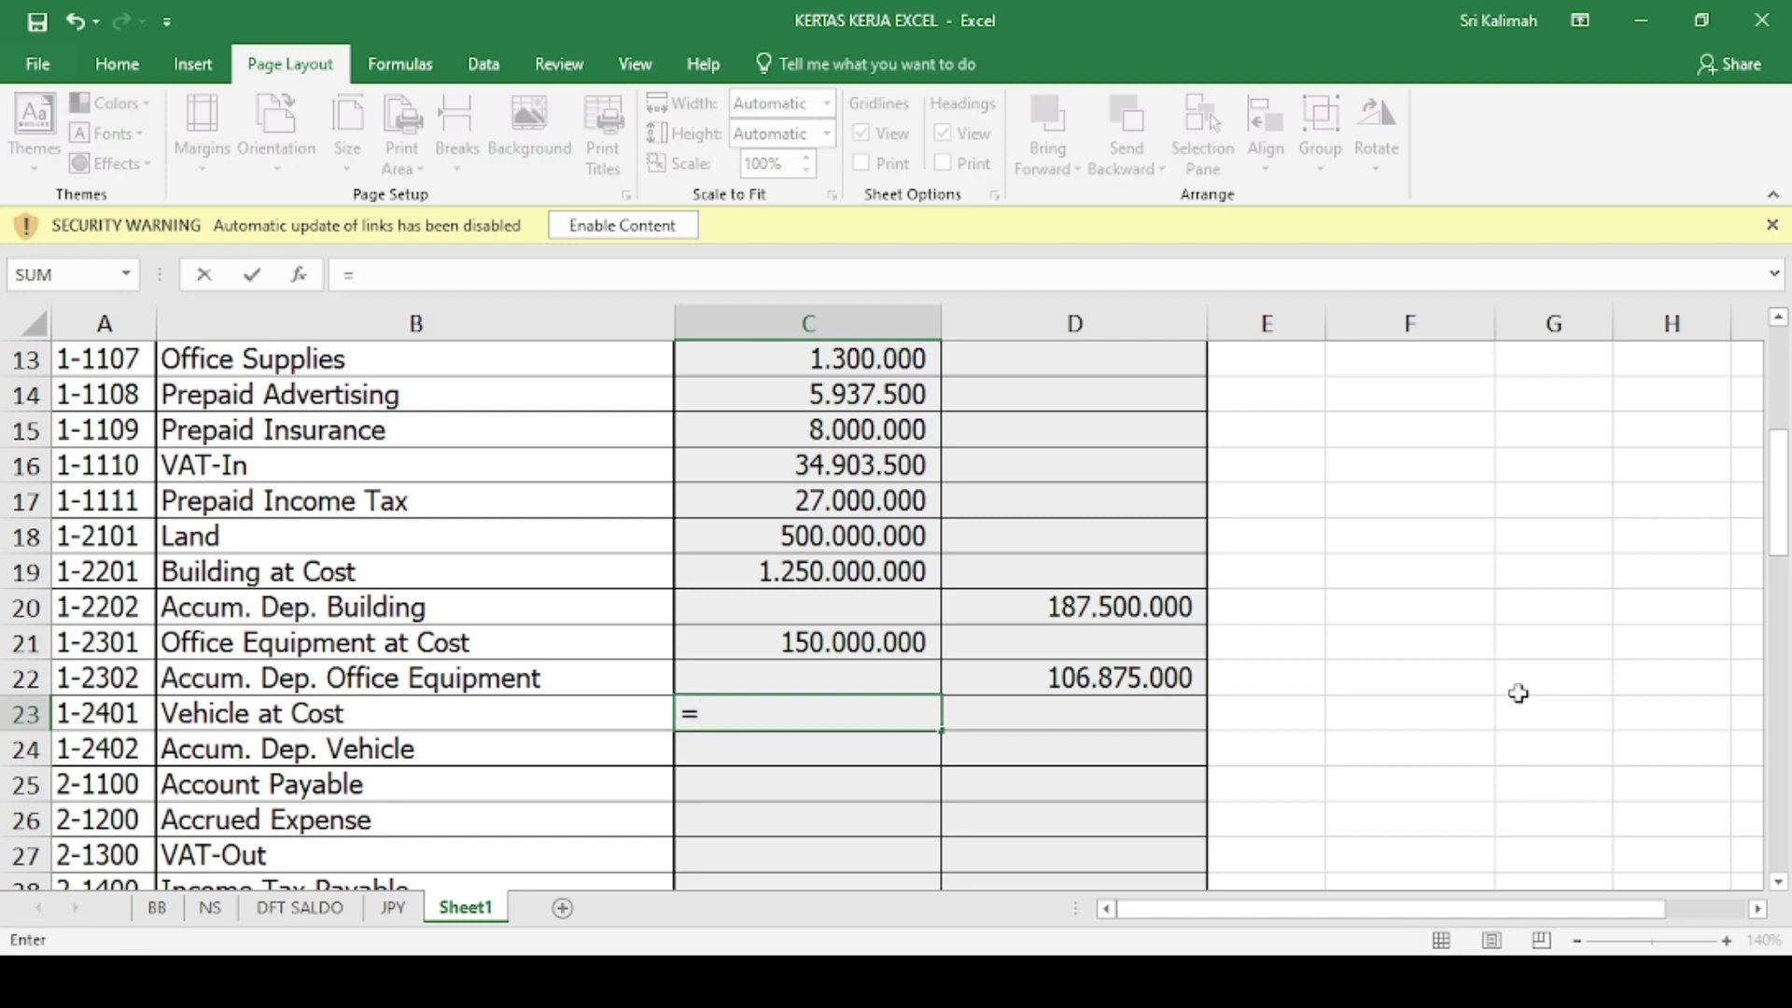
{"action": "left_click", "coordinate": [157, 907]}
{"action": "scroll", "coordinate": [644, 765], "scroll_direction": "down", "scroll_amount": 5}
{"action": "scroll", "coordinate": [1123, 642], "scroll_direction": "down", "scroll_amount": 2}
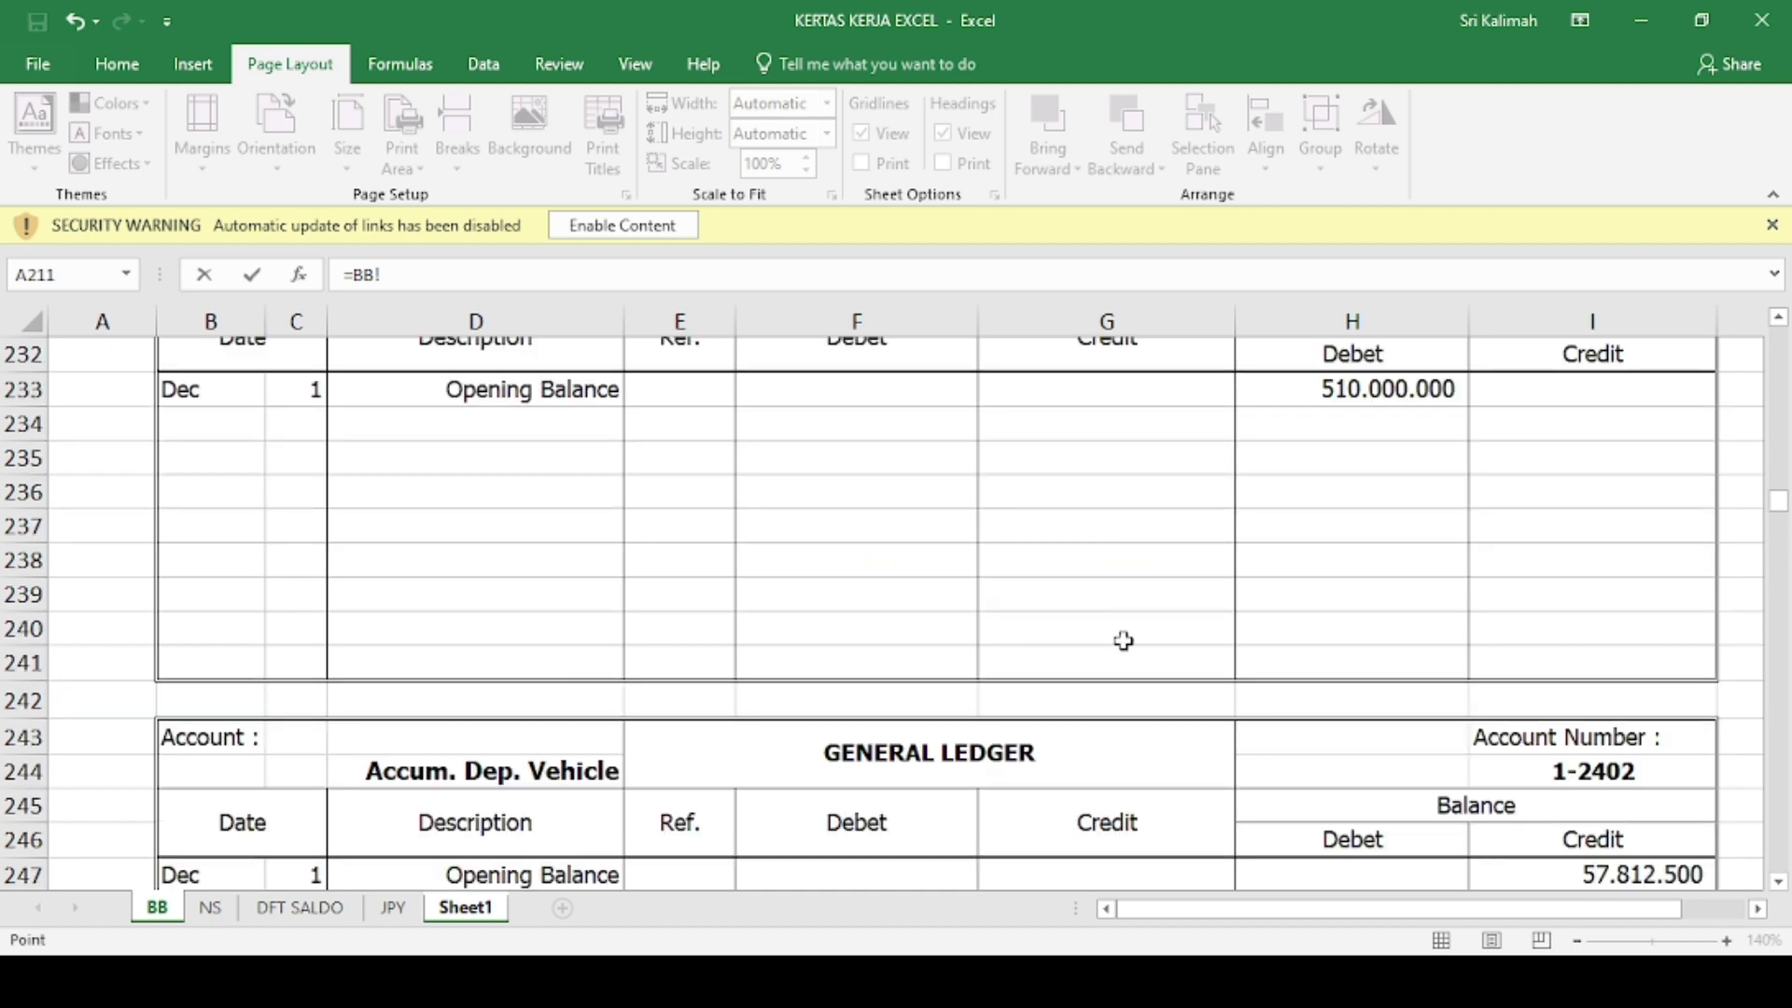
{"action": "scroll", "coordinate": [1426, 565], "scroll_direction": "up", "scroll_amount": 1}
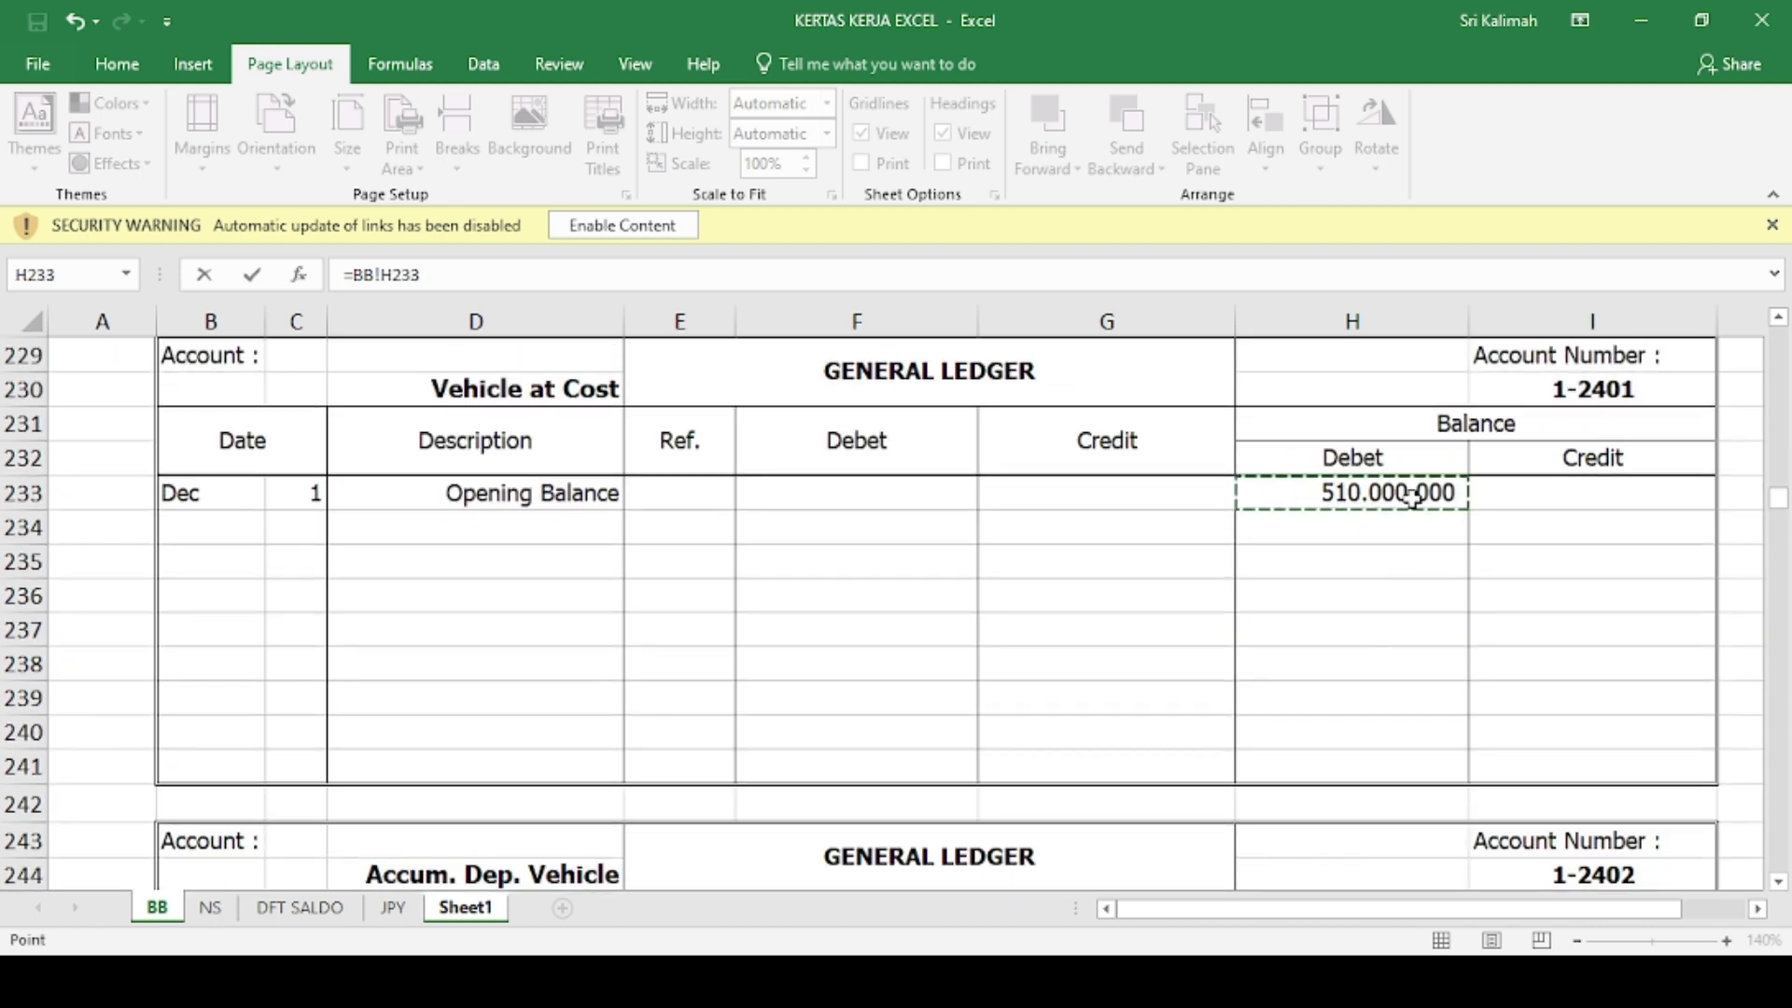
{"action": "key", "text": "Return"}
- Link the Accum. Dep. Vehicle credit in D24 to its final ledger balance in I248 of the BB sheet
{"action": "key", "text": "Right"}
{"action": "type", "text": "="}
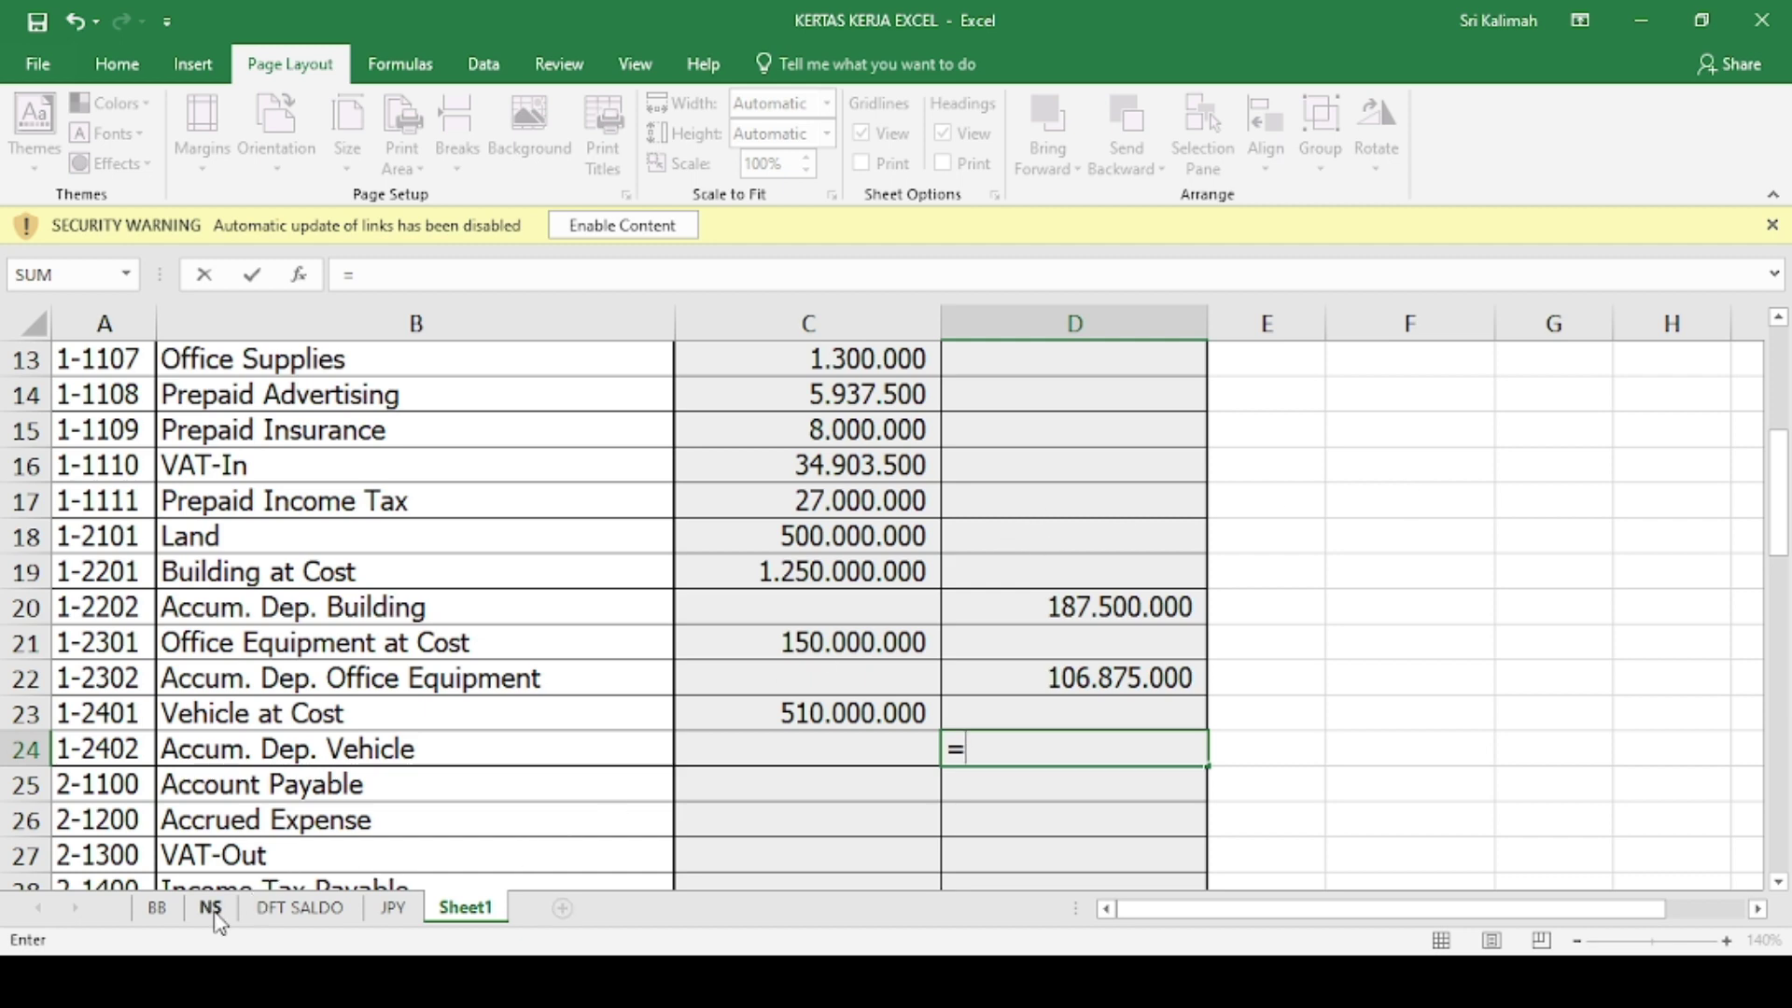
{"action": "left_click", "coordinate": [159, 907]}
{"action": "scroll", "coordinate": [1204, 700], "scroll_direction": "down", "scroll_amount": 4}
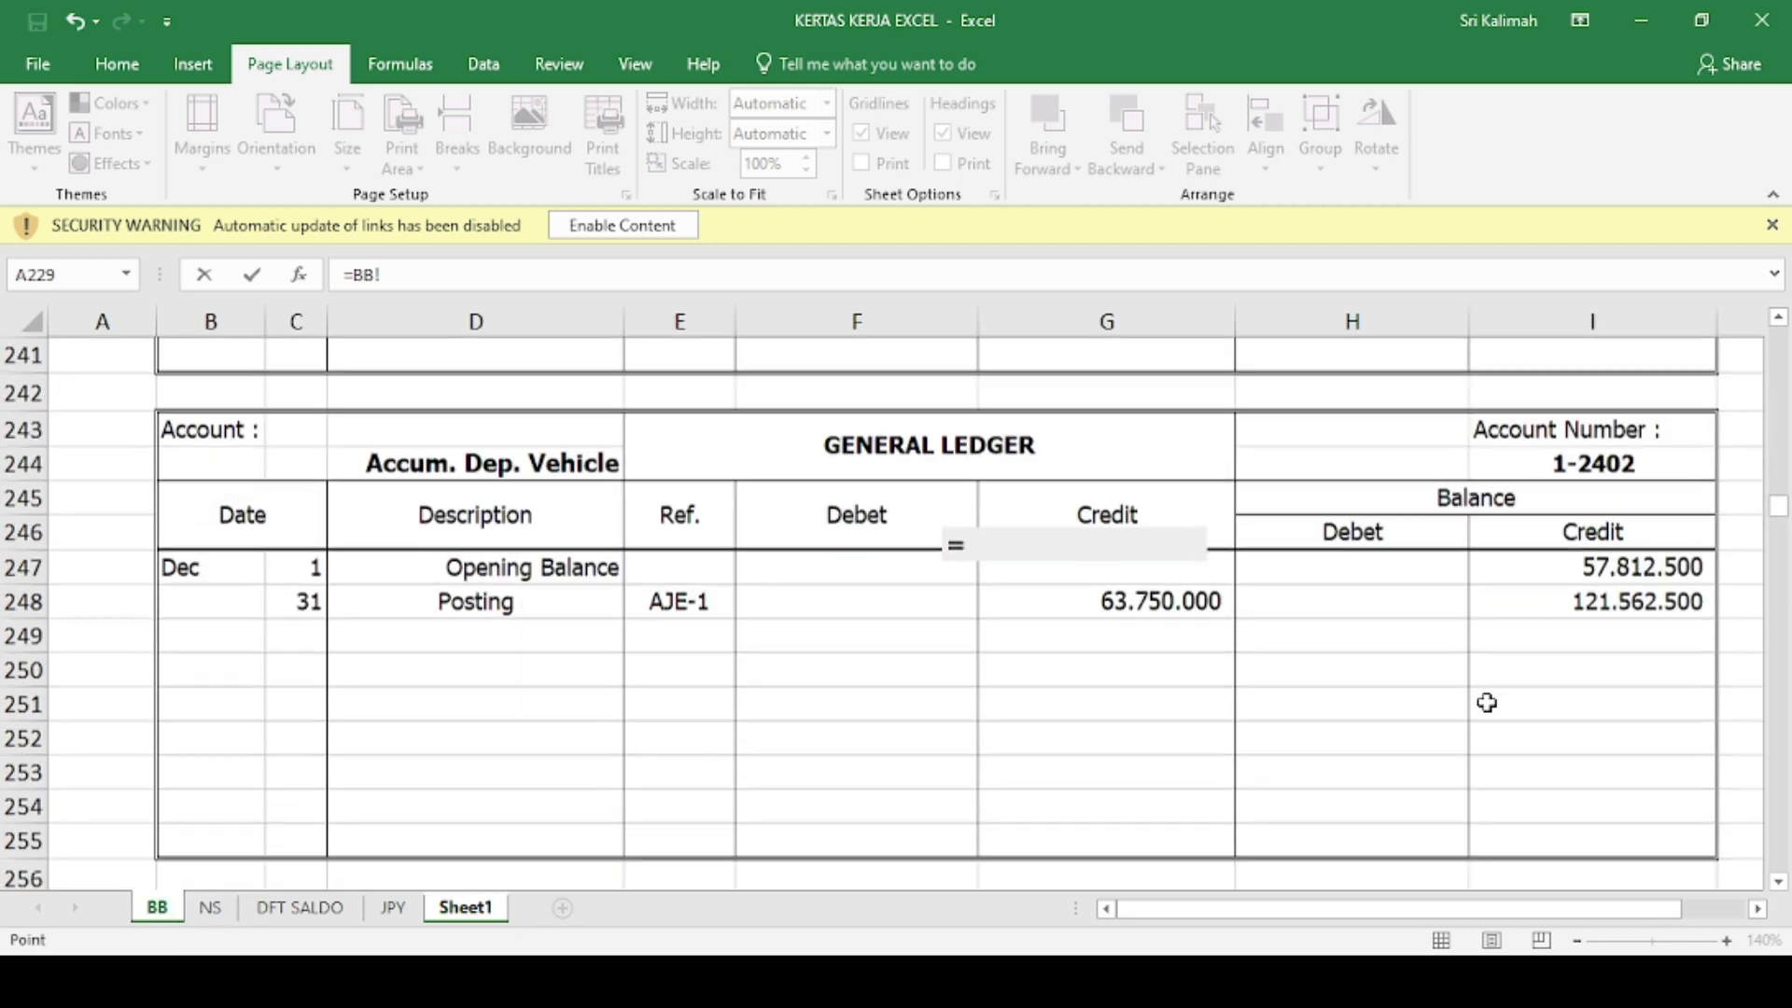
{"action": "left_click", "coordinate": [1584, 600]}
{"action": "key", "text": "Return"}
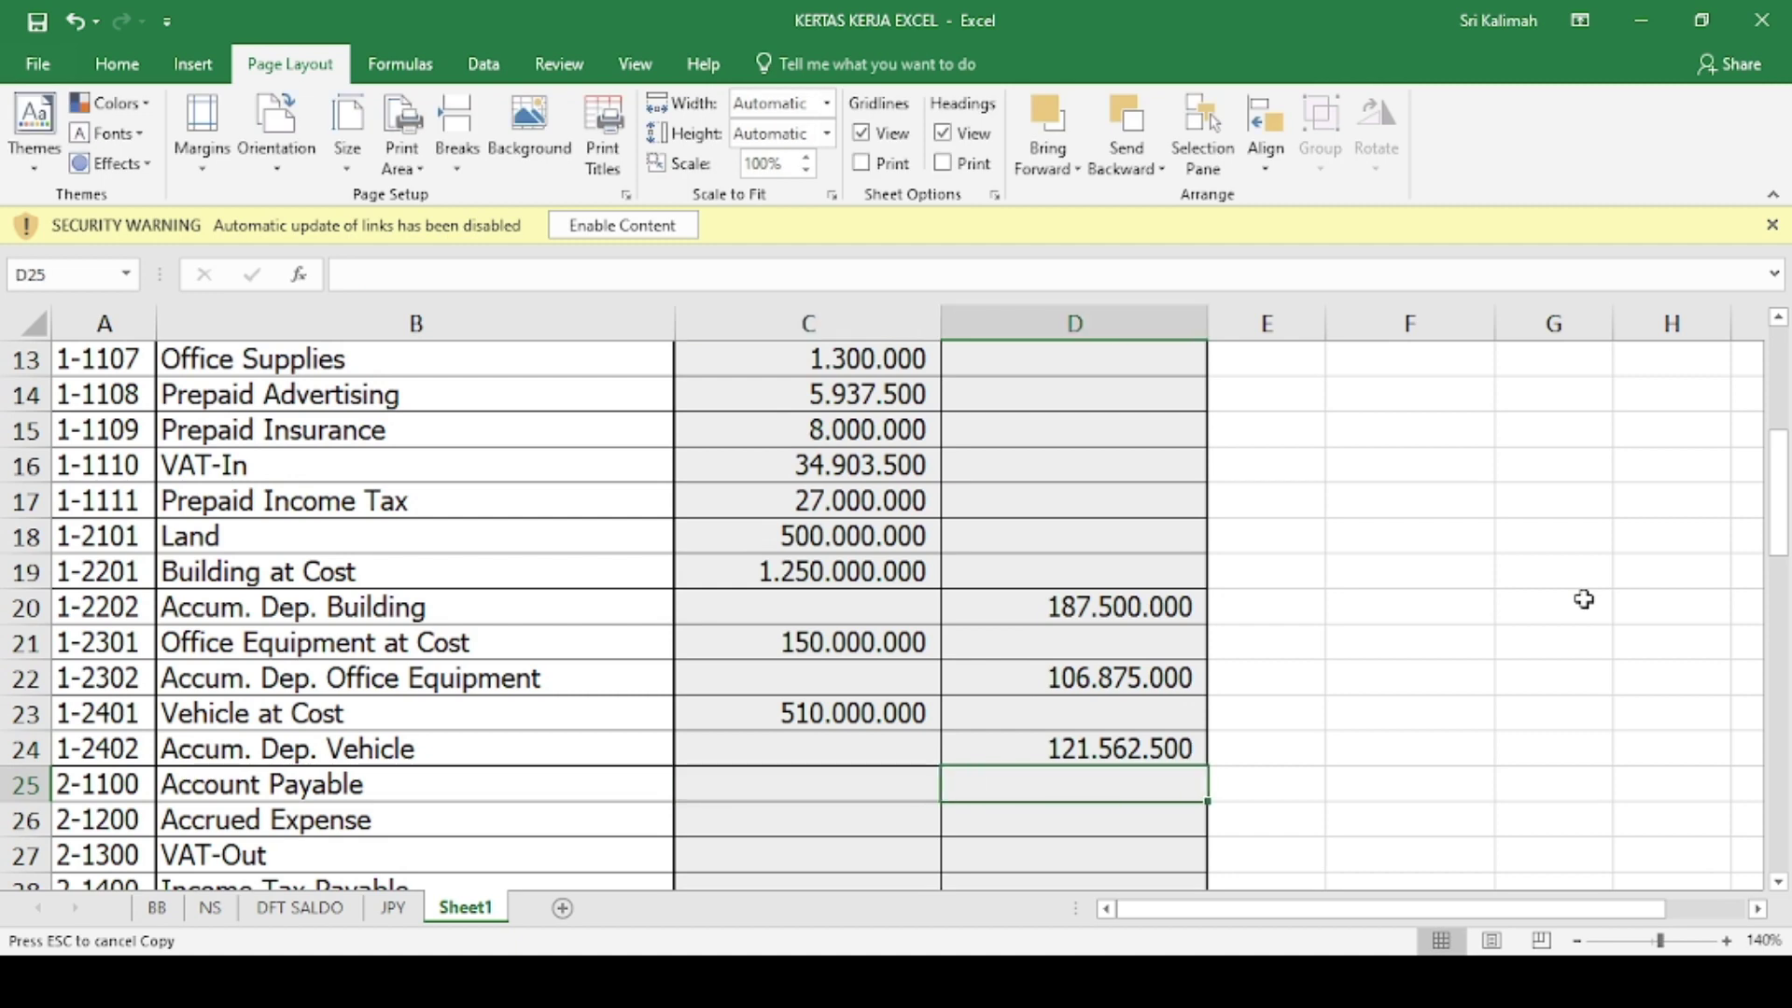
- Link the Account Payable credit in D25 to its final ledger balance in I264 of the BB sheet
{"action": "type", "text": "="}
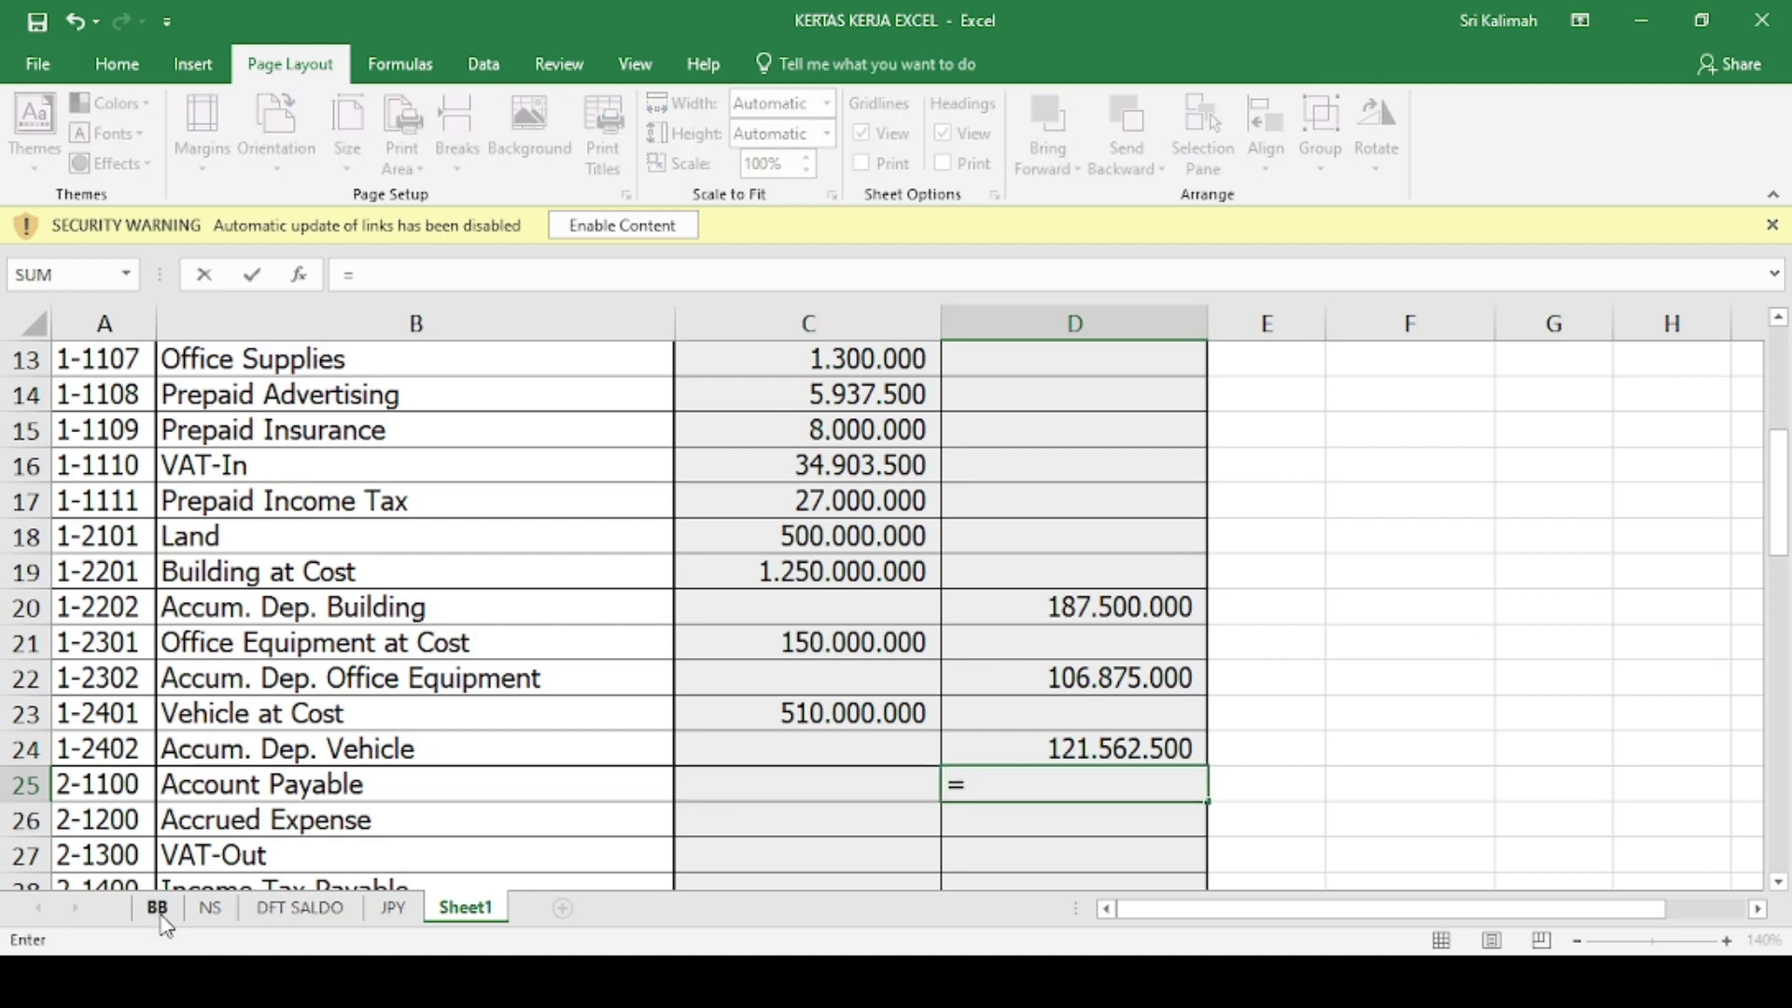
{"action": "left_click", "coordinate": [162, 917]}
{"action": "scroll", "coordinate": [805, 749], "scroll_direction": "down", "scroll_amount": 4}
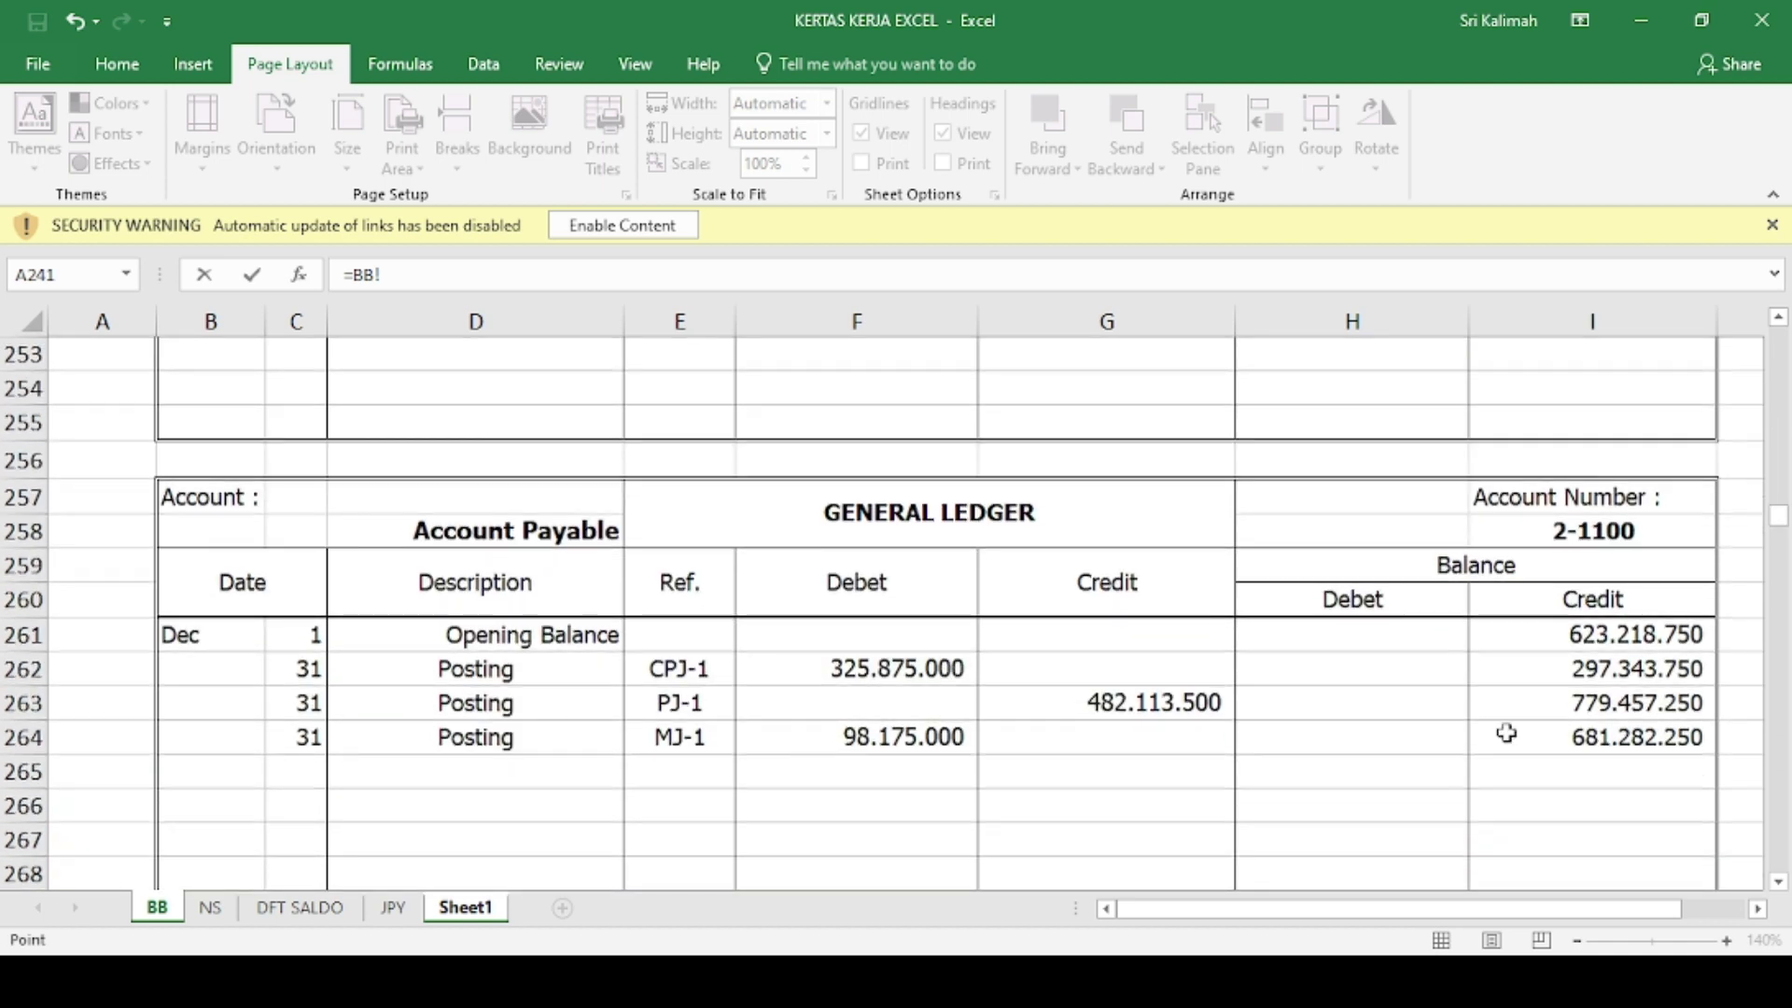
{"action": "left_click", "coordinate": [1507, 733]}
{"action": "key", "text": "Return"}
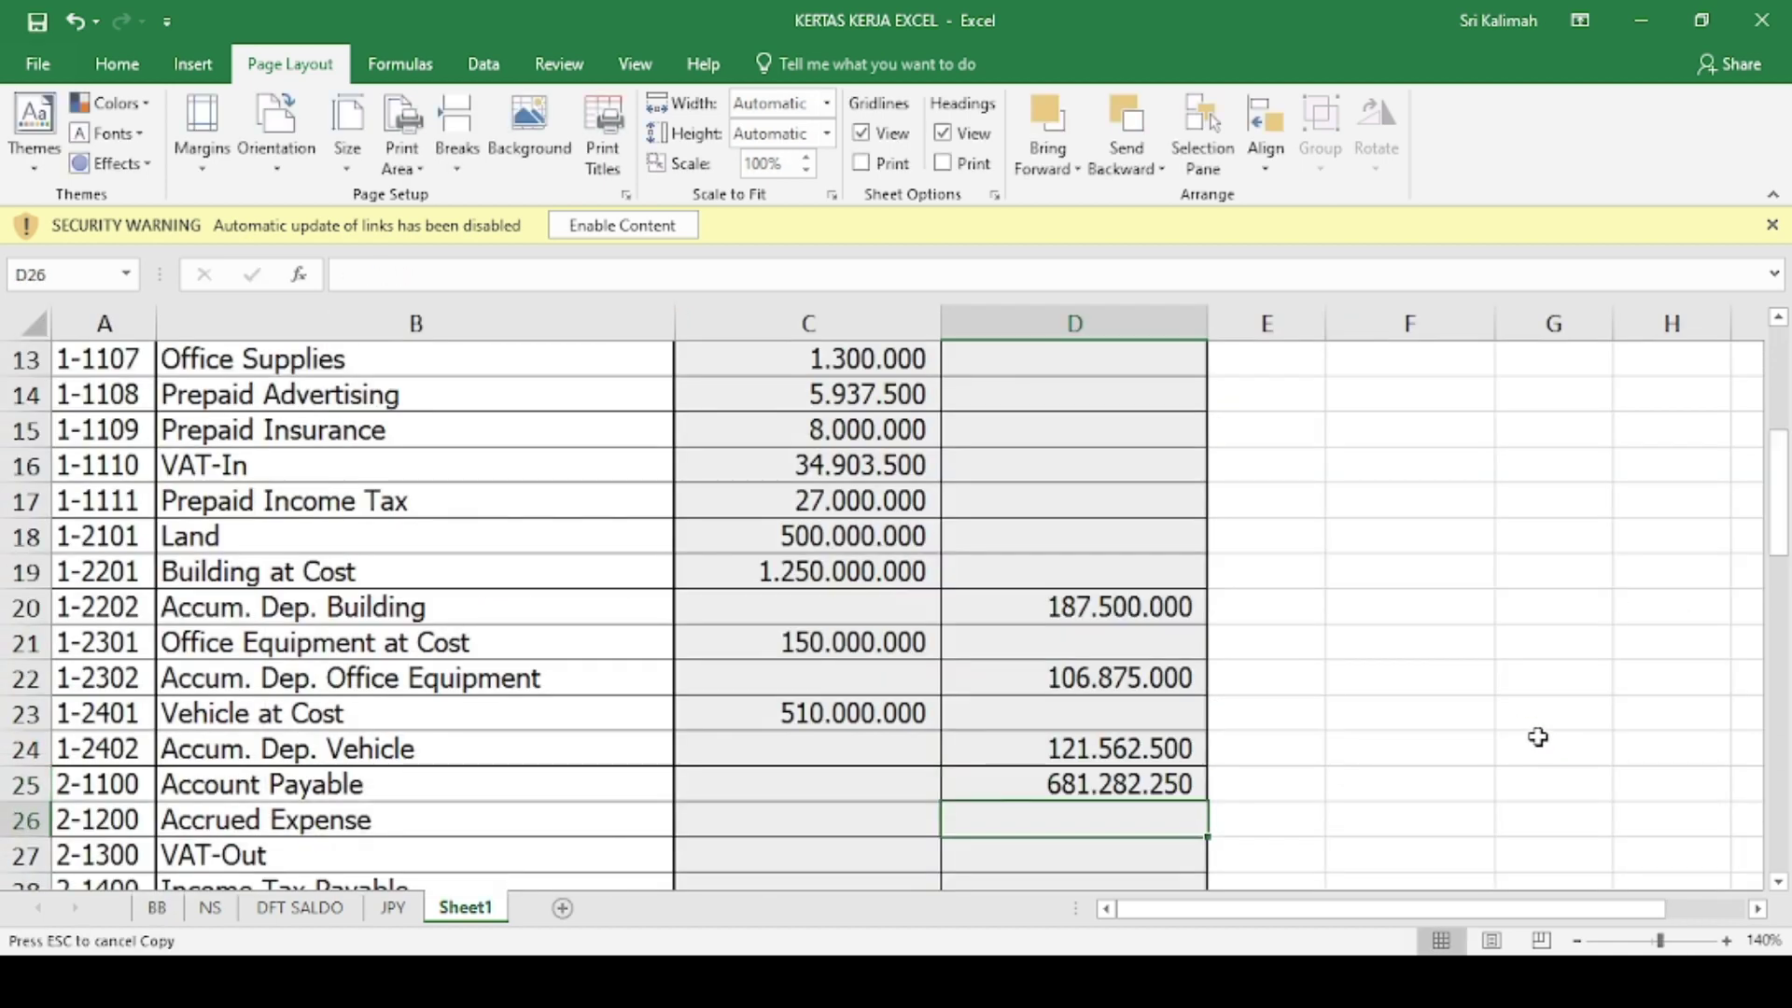
- Link the Accrued Expense credit in D26 to its final ledger balance in I276 of the BB sheet
{"action": "type", "text": "="}
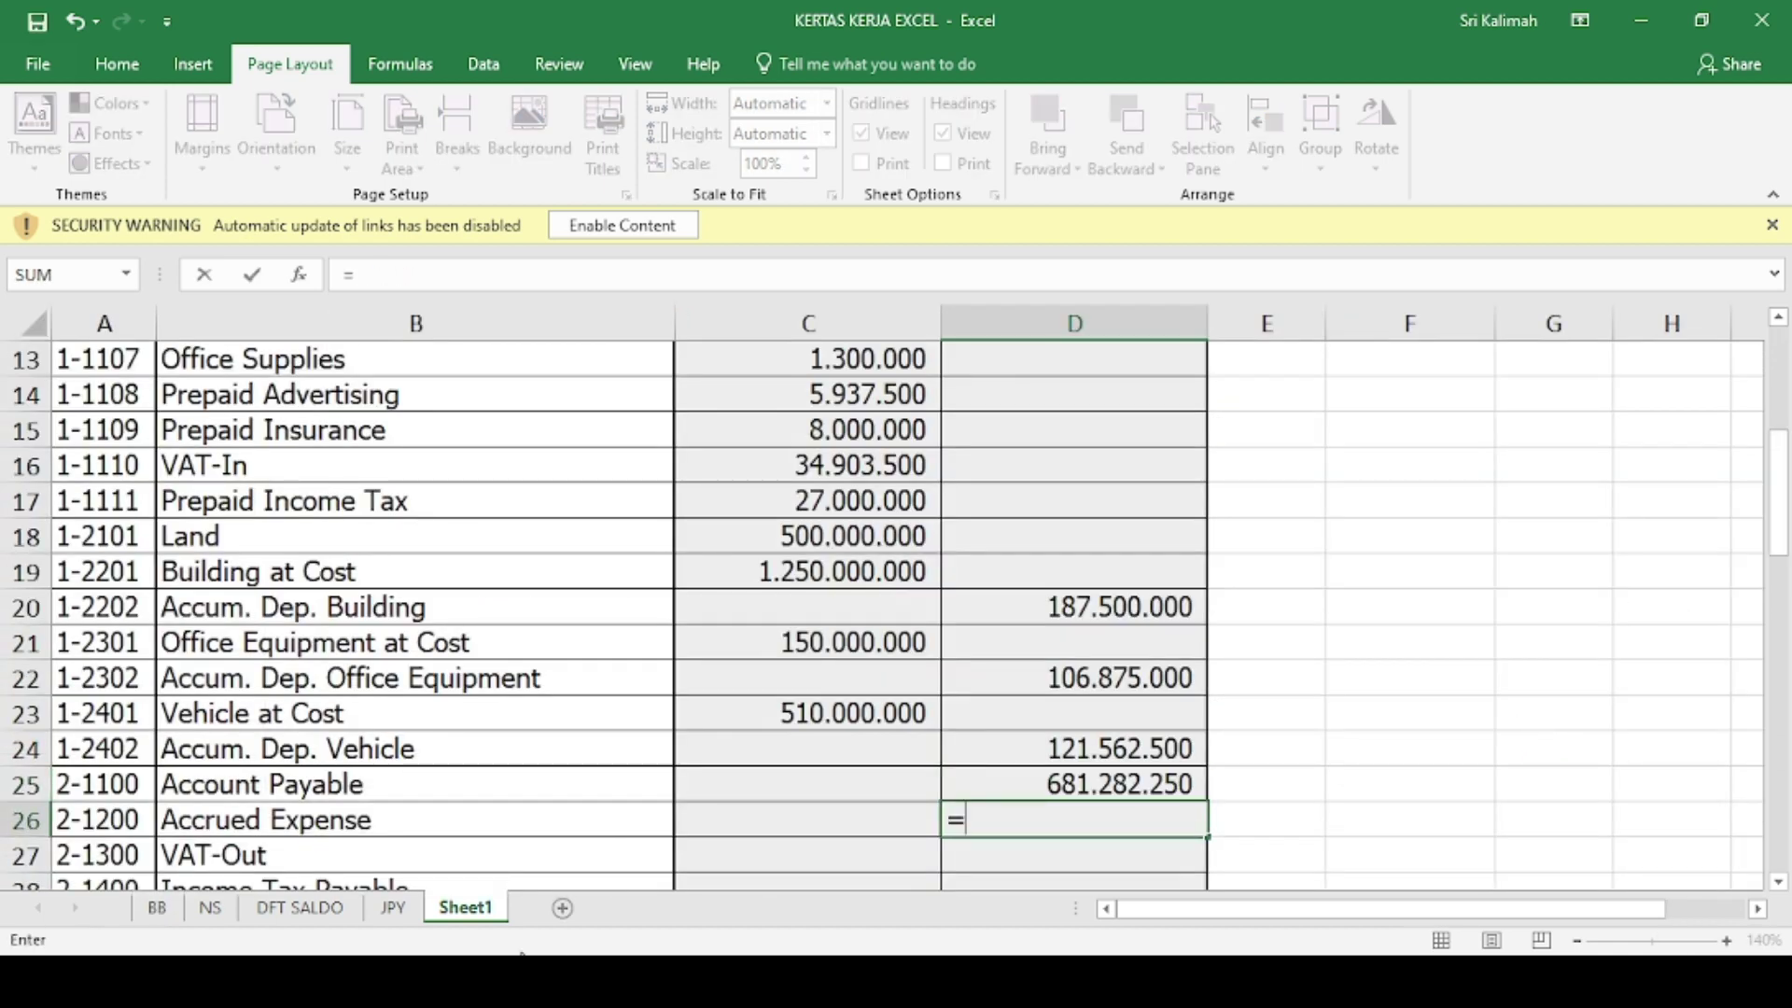
{"action": "left_click", "coordinate": [157, 908]}
{"action": "scroll", "coordinate": [996, 712], "scroll_direction": "down", "scroll_amount": 4}
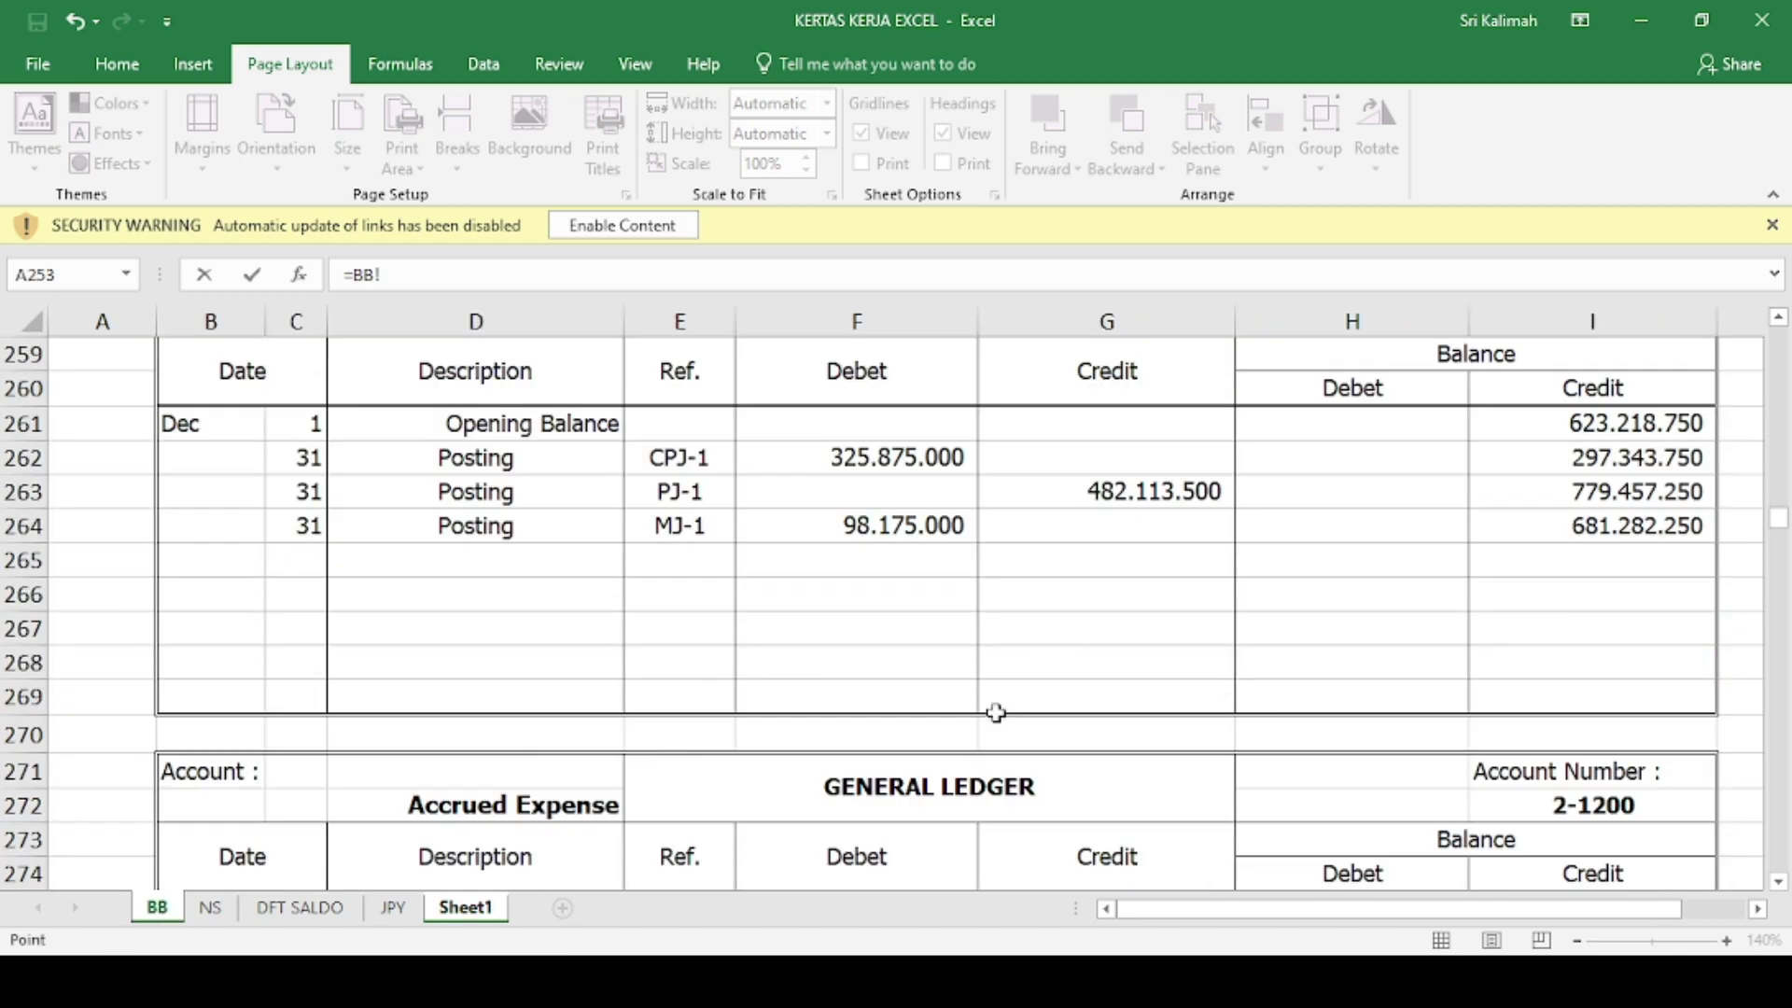
{"action": "scroll", "coordinate": [1300, 704], "scroll_direction": "down", "scroll_amount": 1}
{"action": "scroll", "coordinate": [1301, 704], "scroll_direction": "up", "scroll_amount": 5}
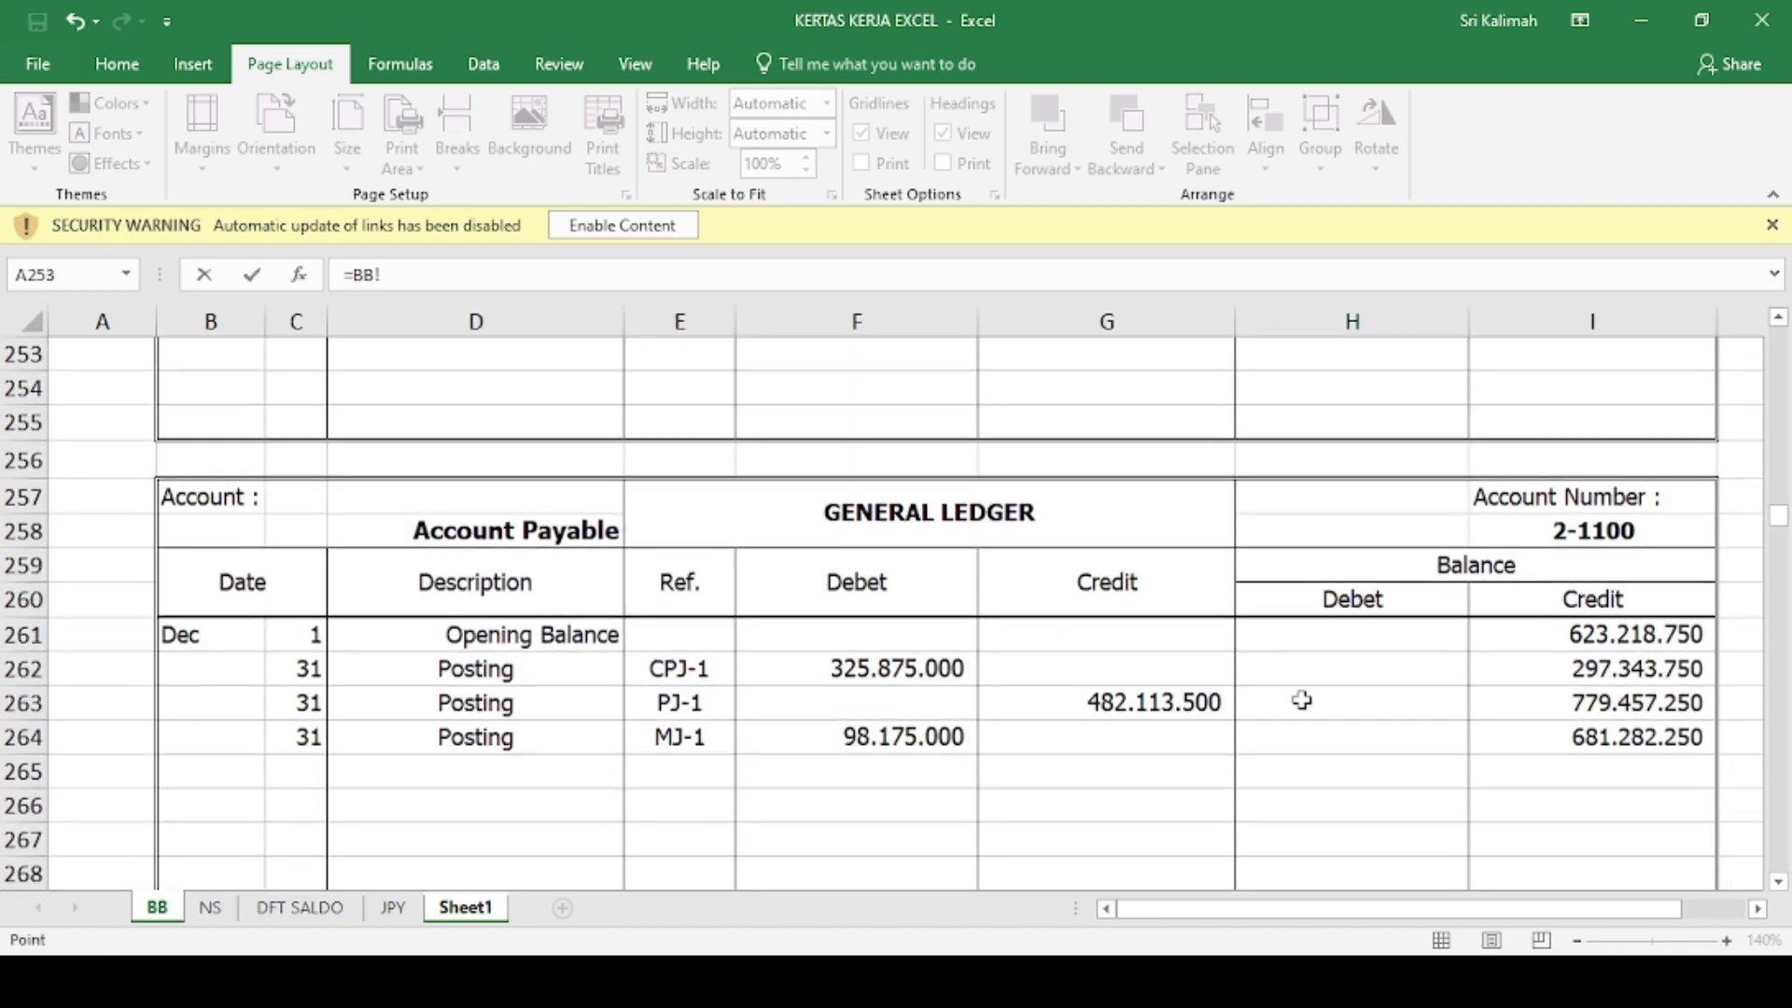
{"action": "scroll", "coordinate": [1302, 700], "scroll_direction": "down", "scroll_amount": 2}
{"action": "scroll", "coordinate": [1302, 700], "scroll_direction": "down", "scroll_amount": 3}
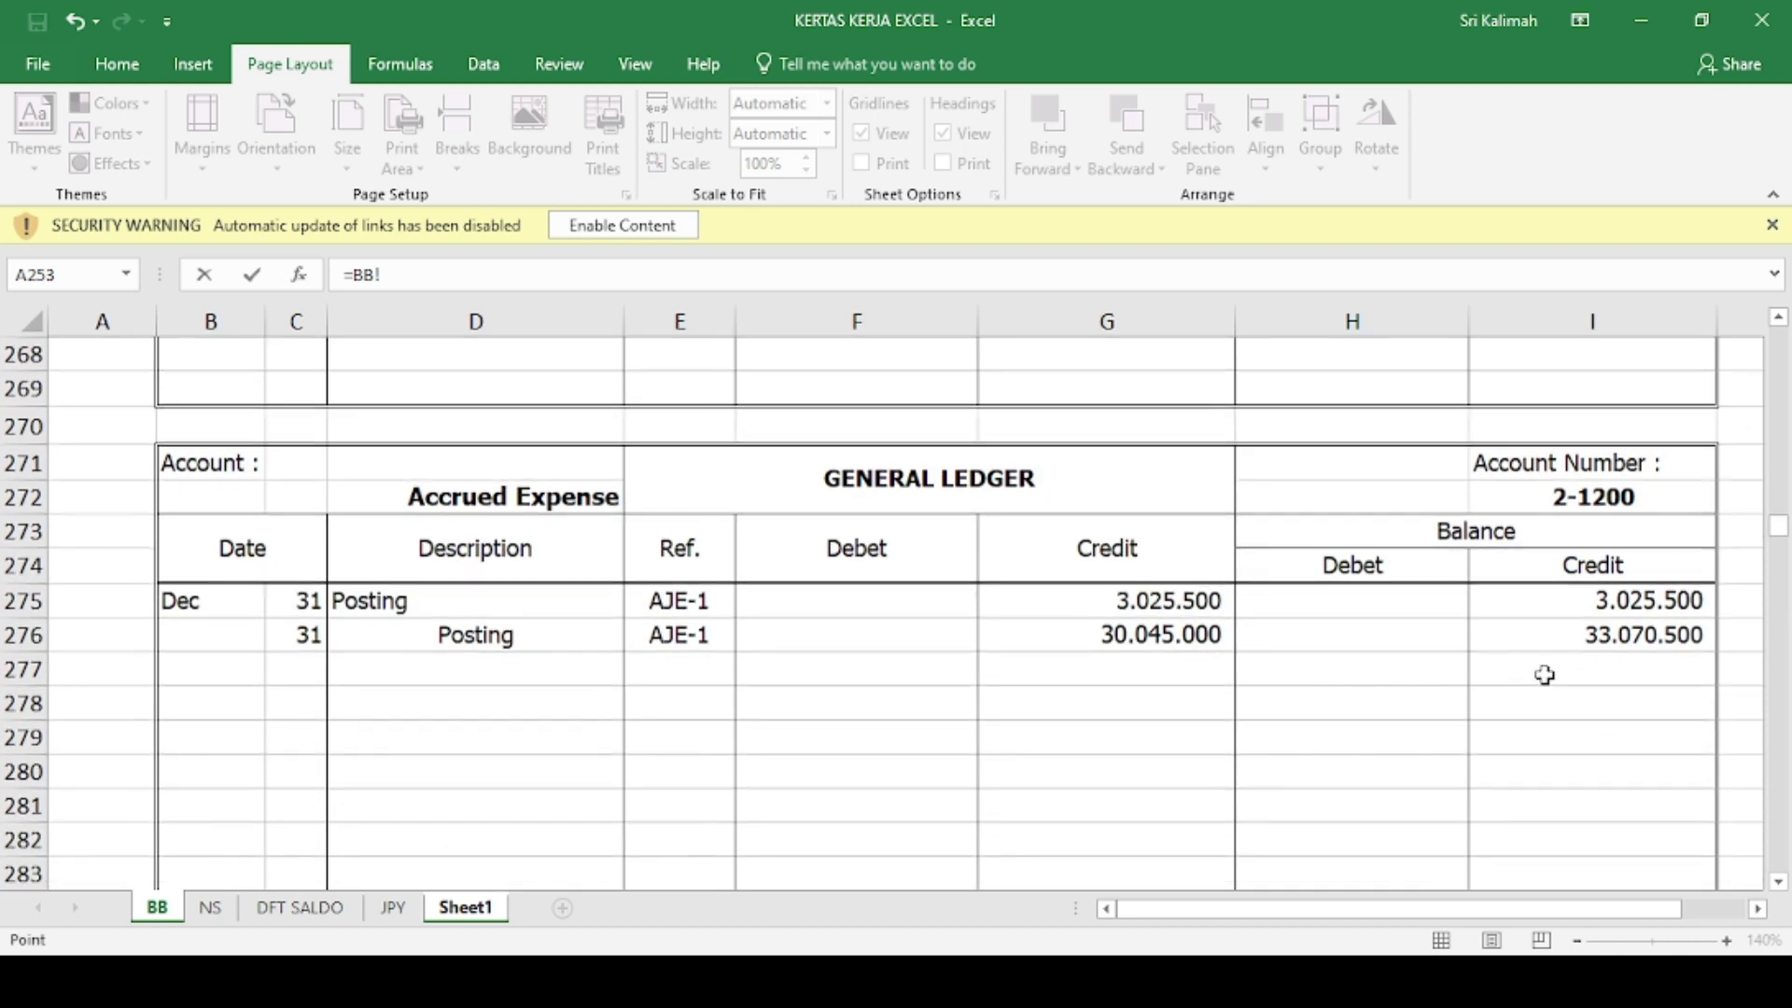
{"action": "left_click", "coordinate": [1578, 639]}
{"action": "key", "text": "Return"}
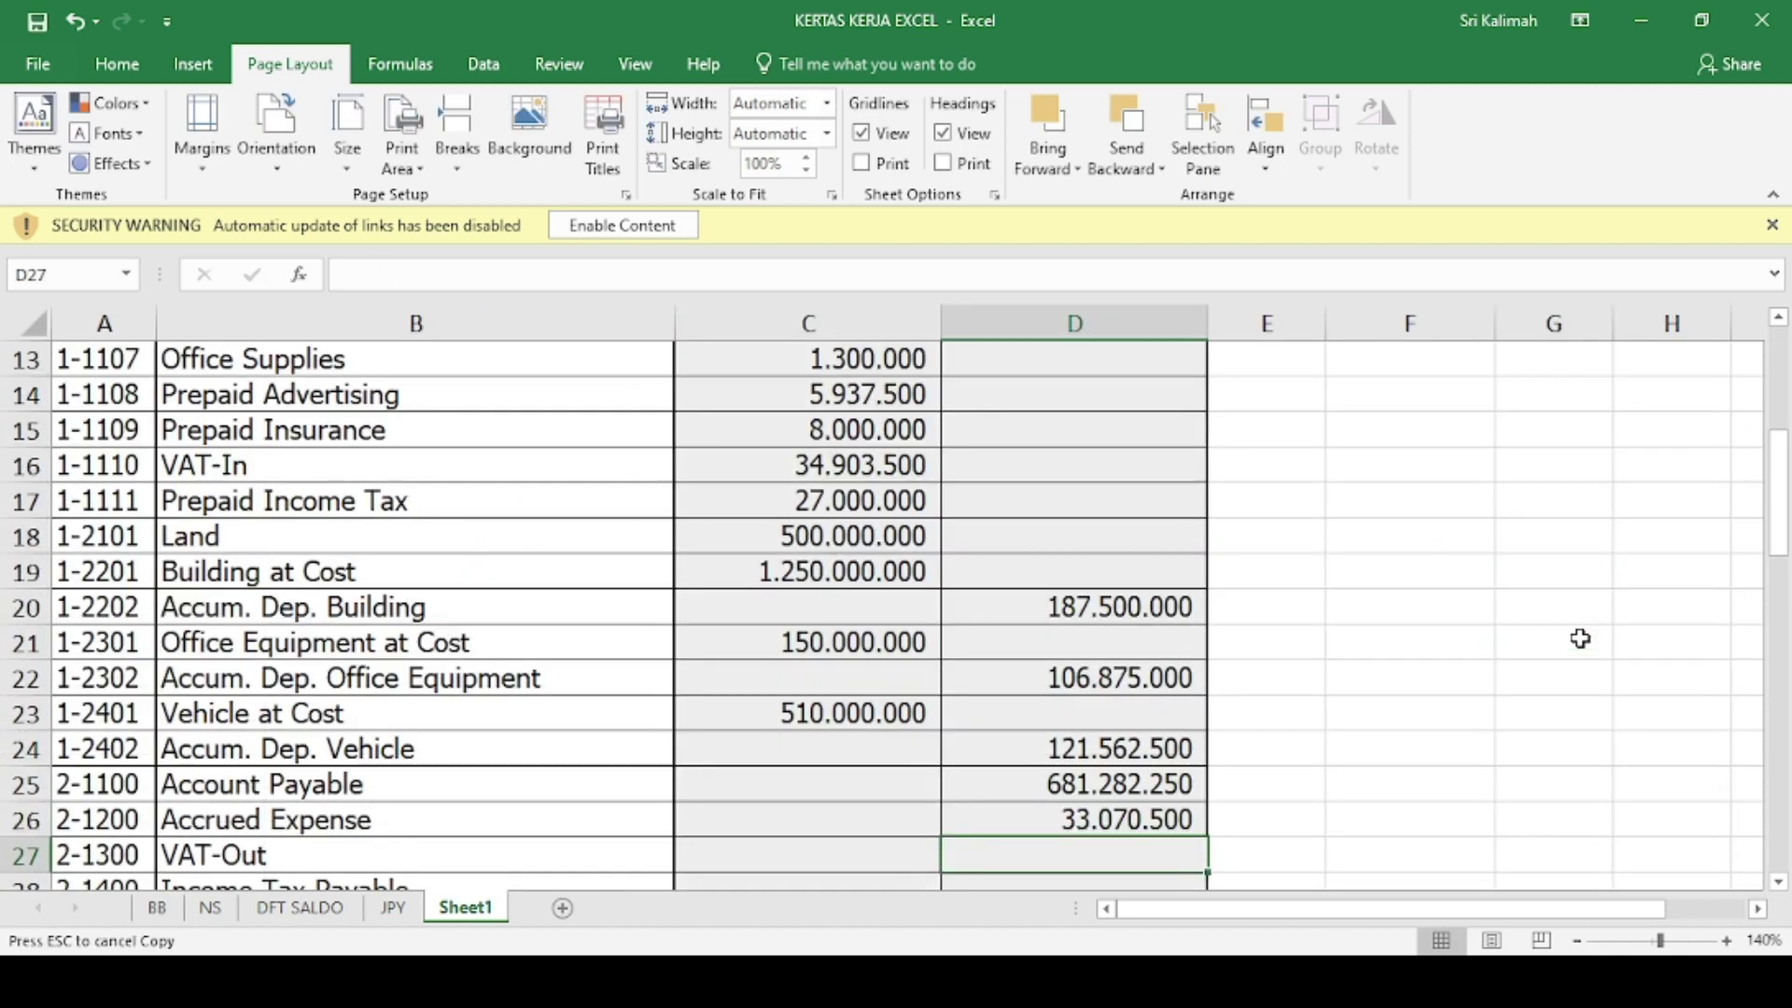
- Link the VAT-Out credit in D27 to its final ledger balance in I293 of the BB sheet
{"action": "type", "text": "="}
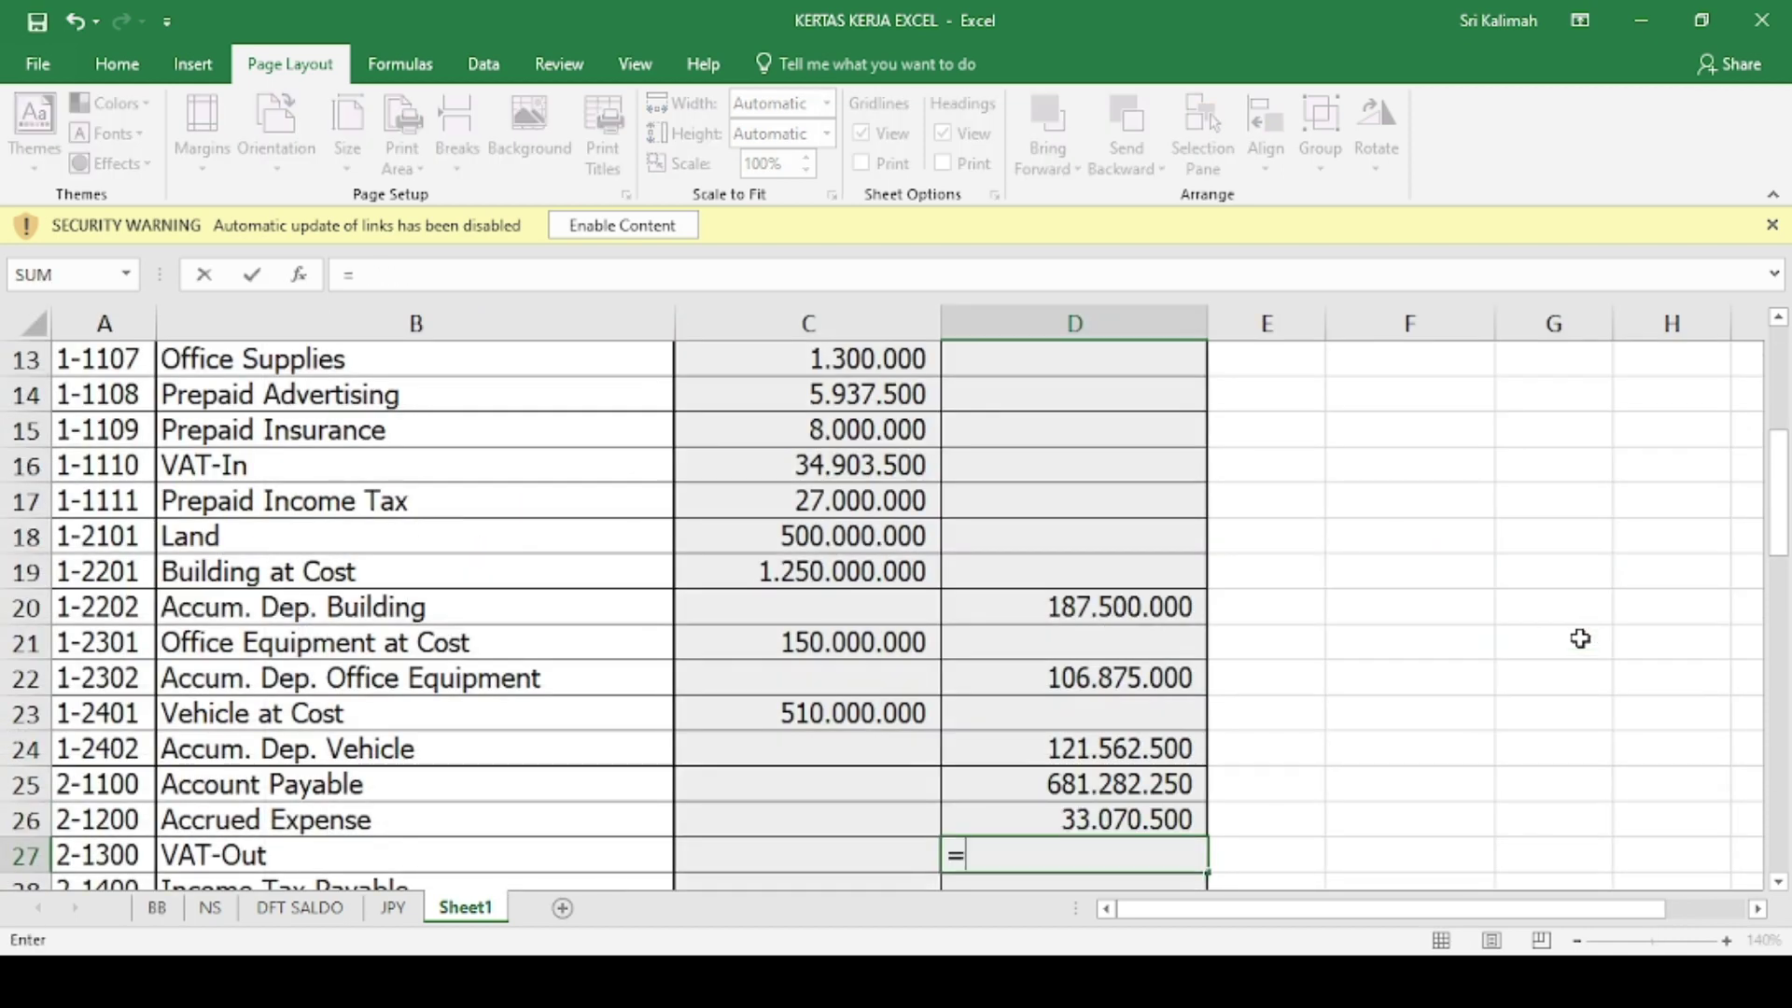
{"action": "left_click", "coordinate": [153, 913]}
{"action": "scroll", "coordinate": [812, 635], "scroll_direction": "down", "scroll_amount": 5}
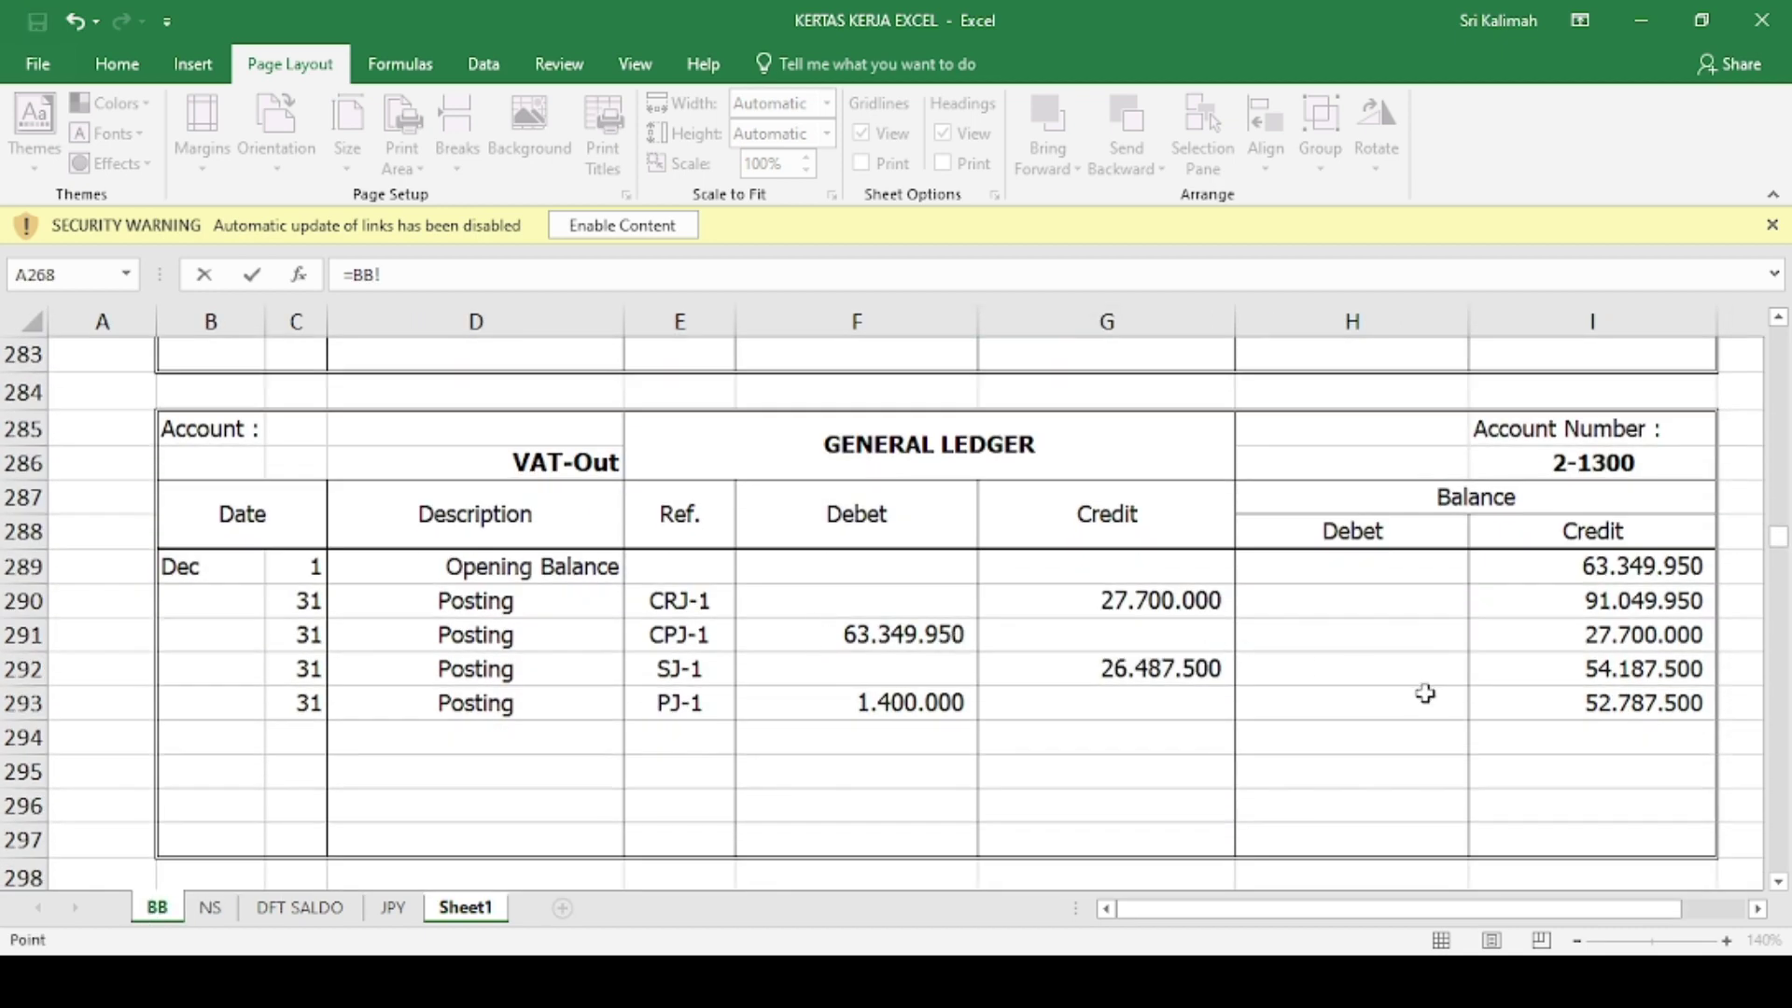
{"action": "left_click", "coordinate": [1578, 702]}
{"action": "key", "text": "Return"}
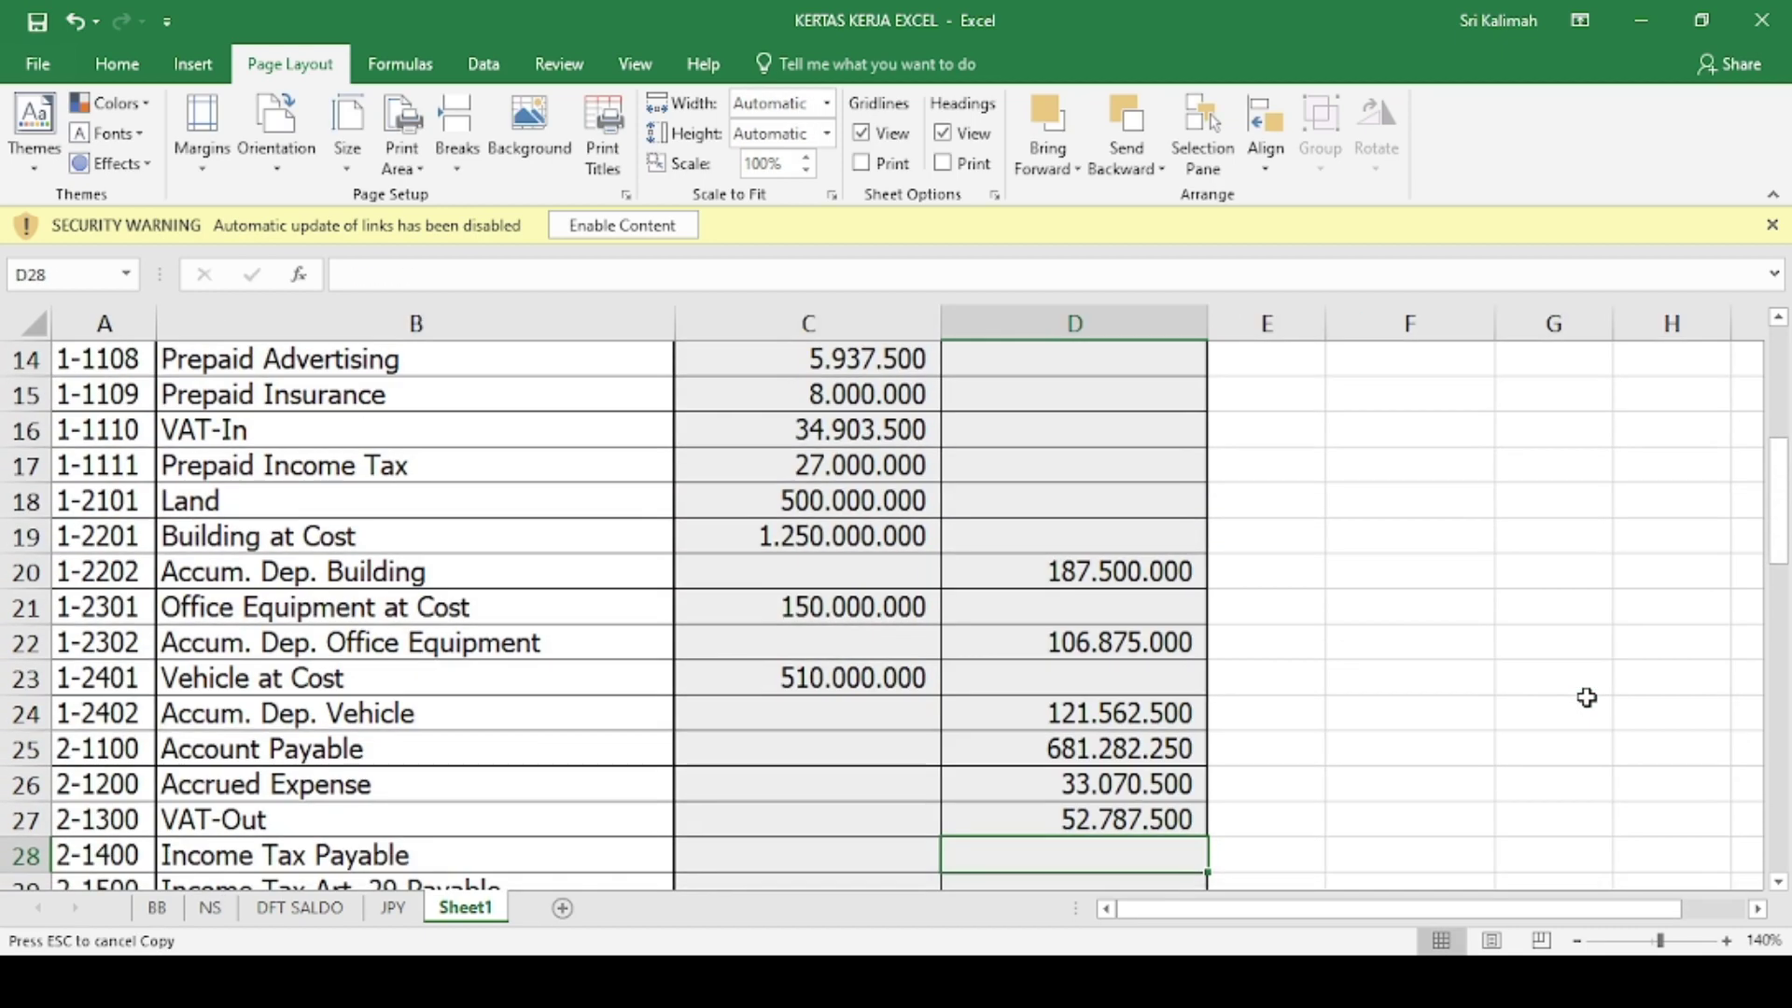
{"action": "type", "text": "="}
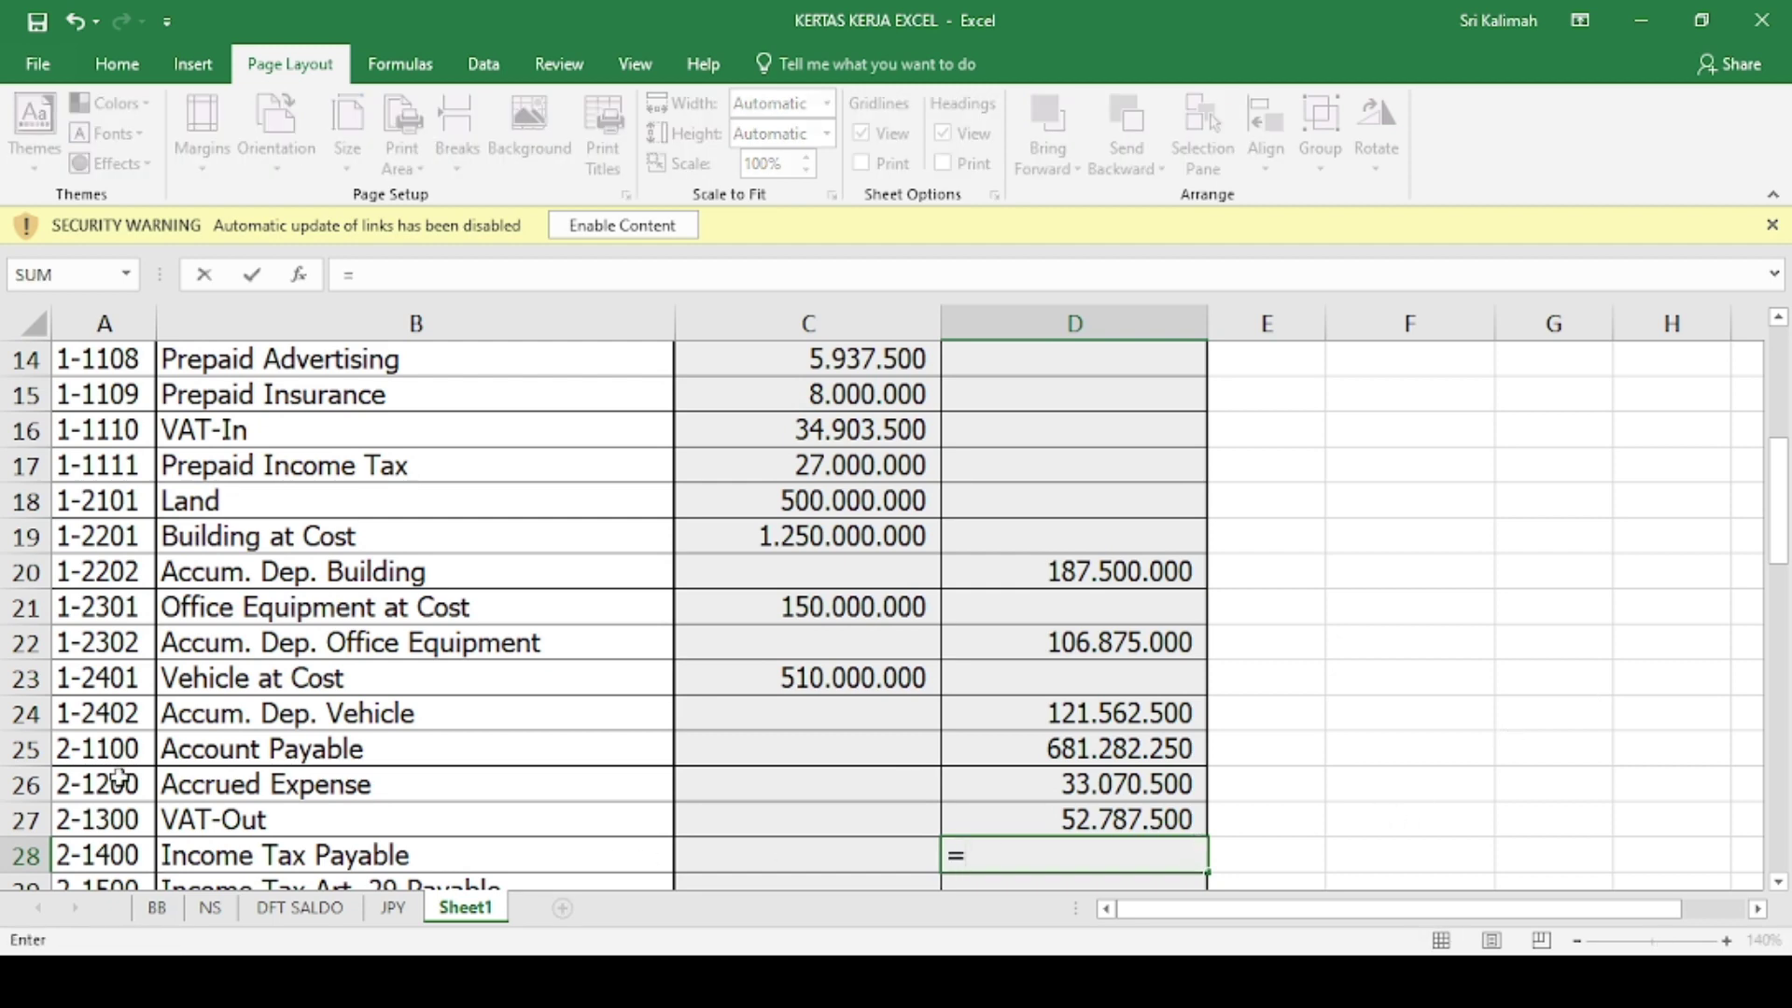
{"action": "scroll", "coordinate": [78, 672], "scroll_direction": "down", "scroll_amount": 2}
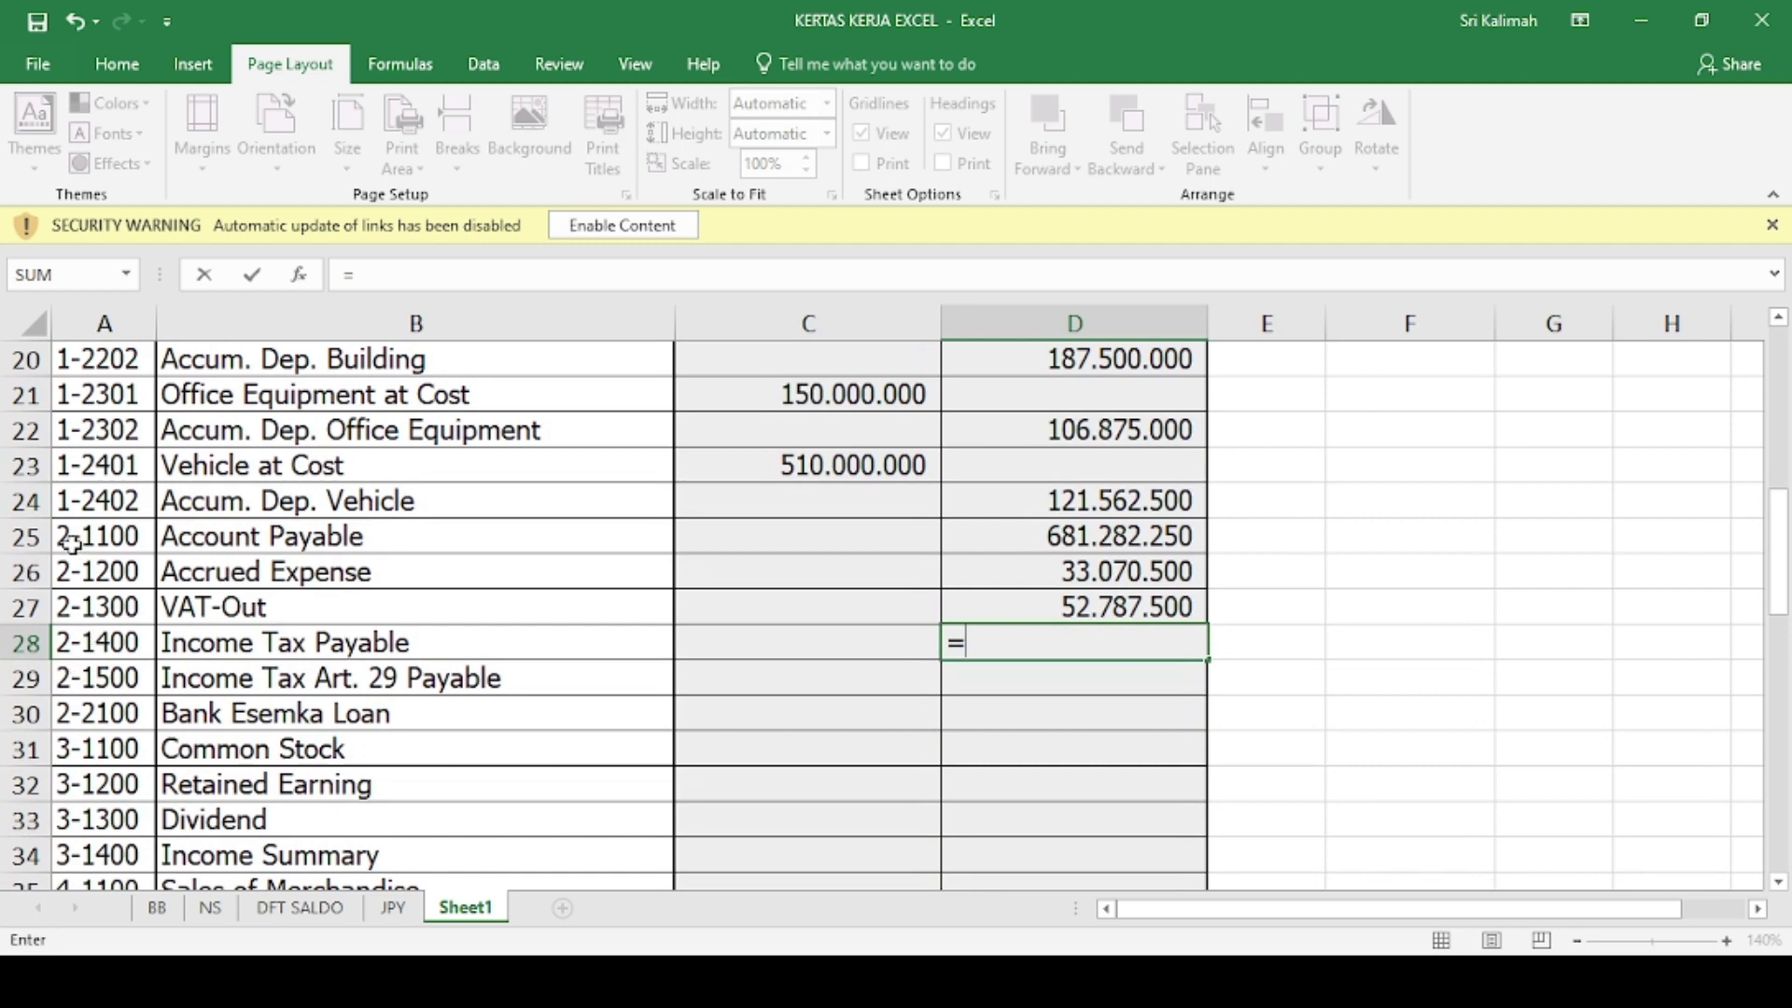
{"action": "left_click_drag", "start_coordinate": [73, 544], "coordinate": [75, 682]}
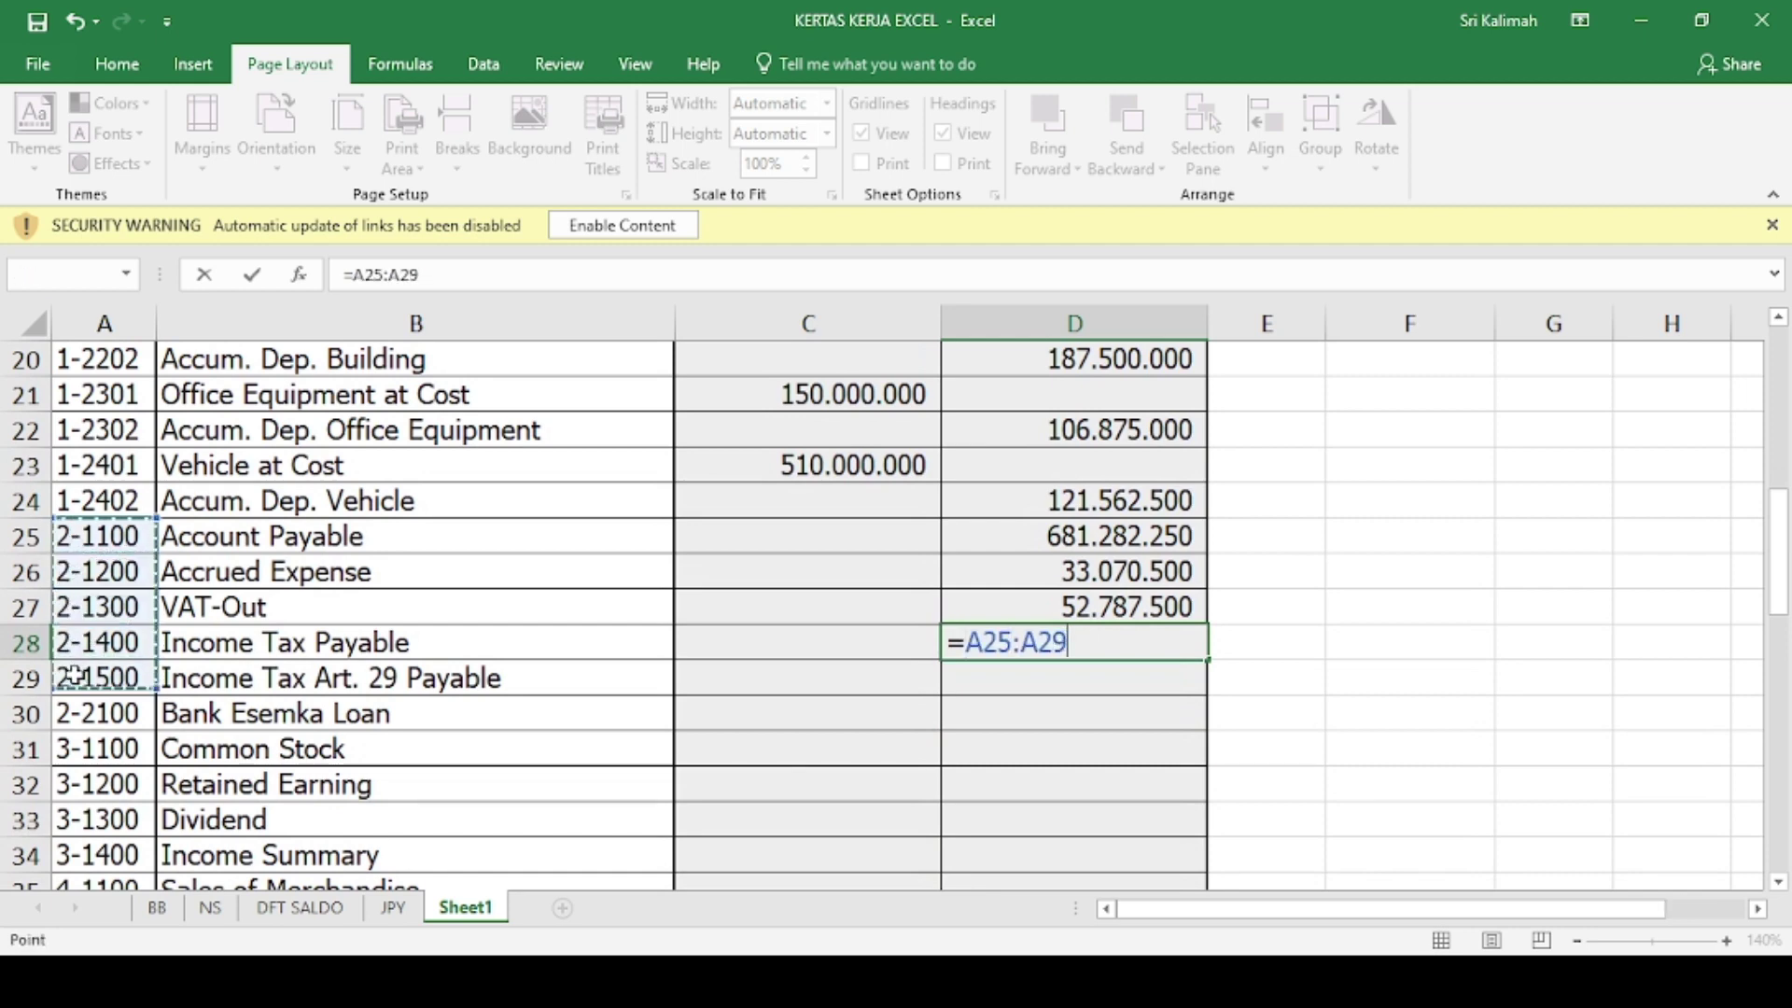
{"action": "key", "text": "Escape"}
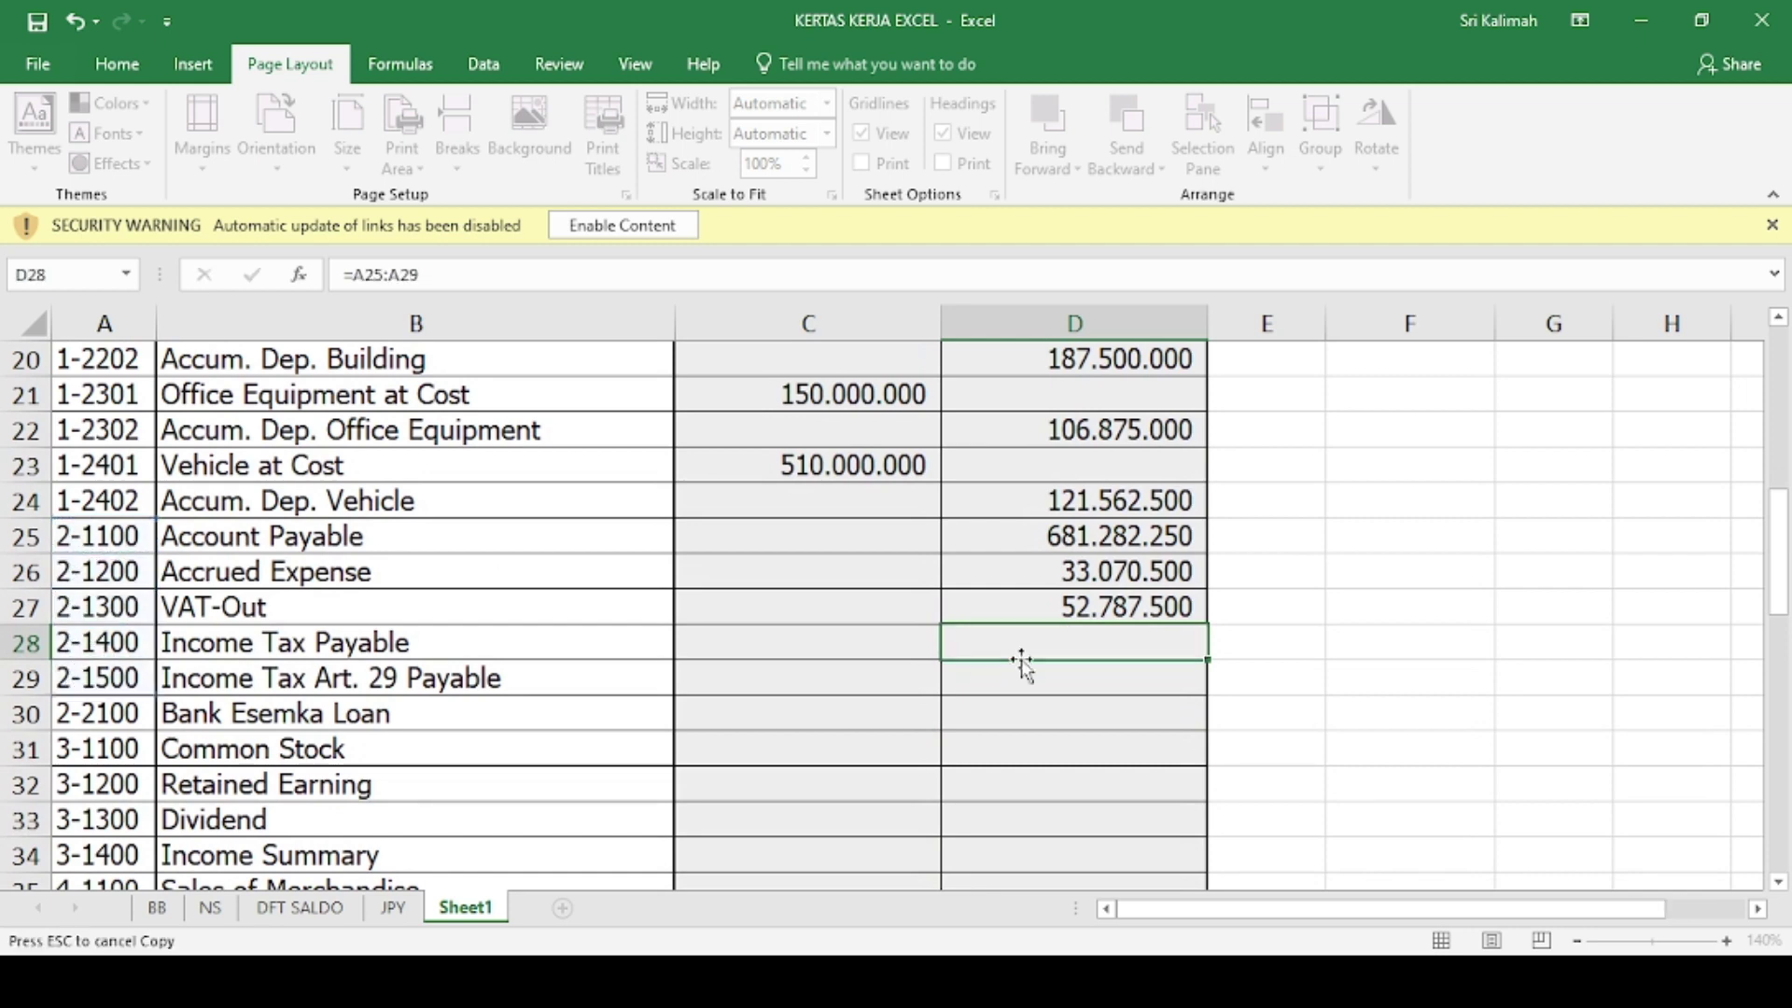
- Link the Income Tax Payable credit in D28 to its final ledger balance in I307 of the BB sheet
{"action": "type", "text": "="}
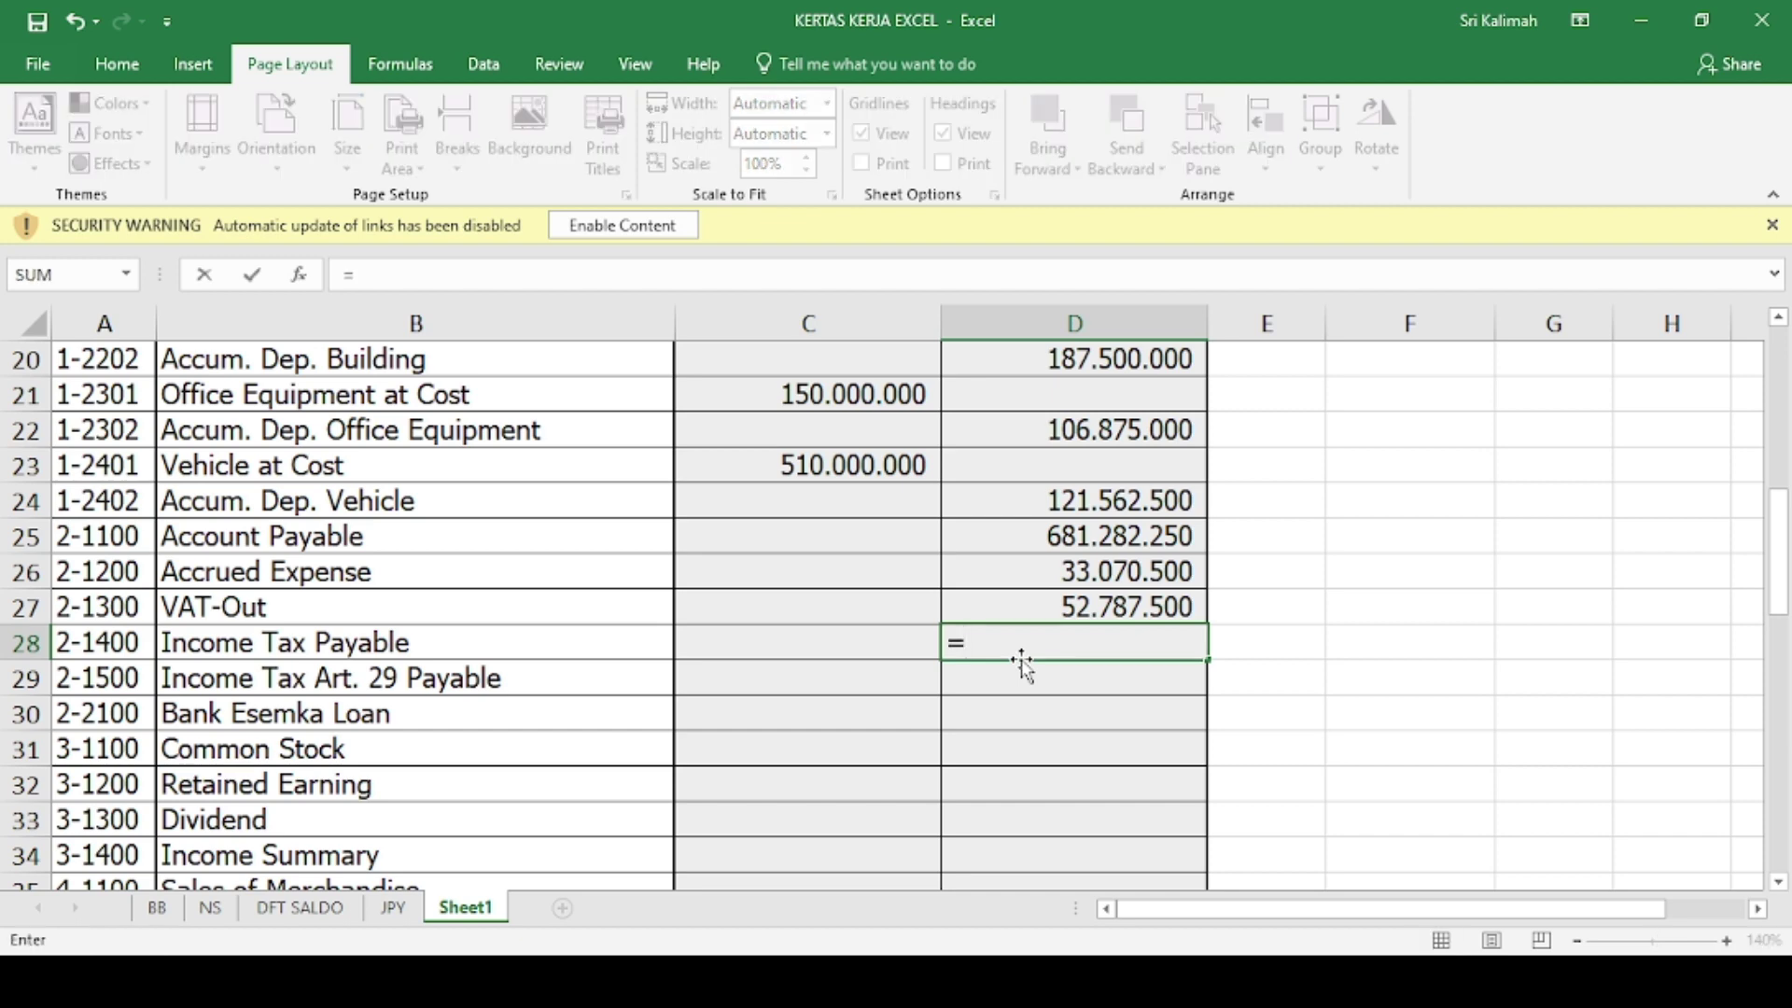
{"action": "left_click", "coordinate": [175, 918]}
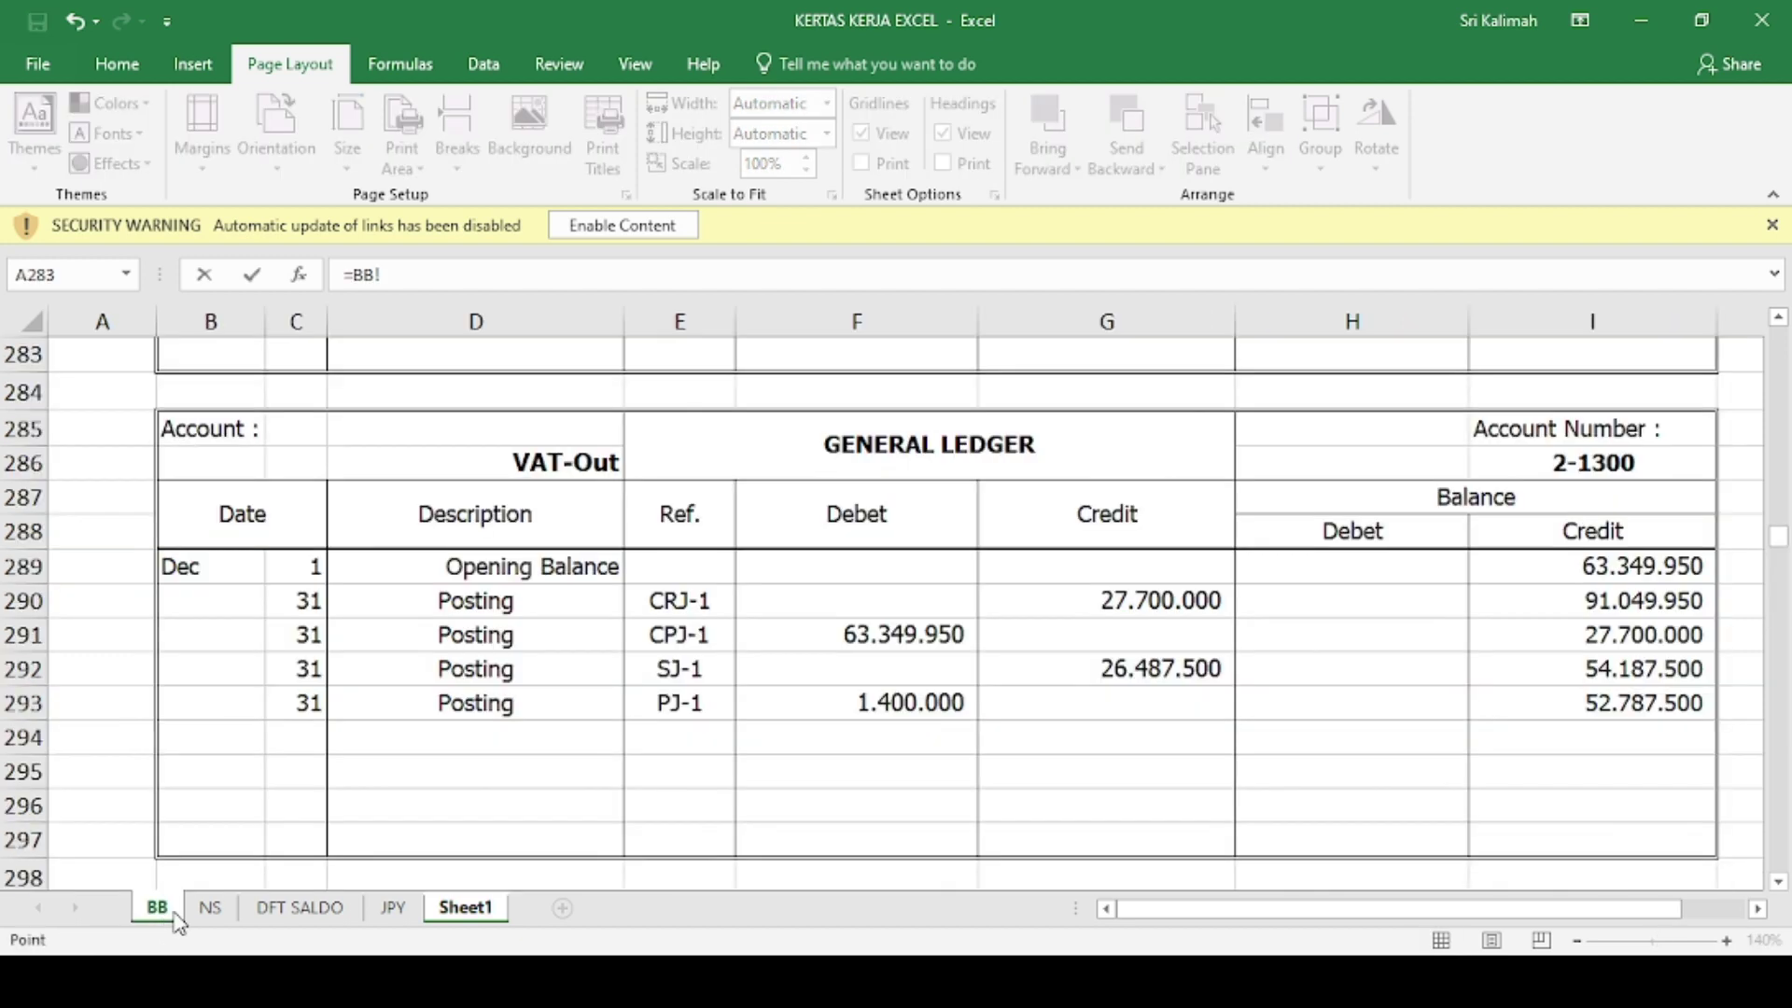
{"action": "scroll", "coordinate": [953, 700], "scroll_direction": "down", "scroll_amount": 5}
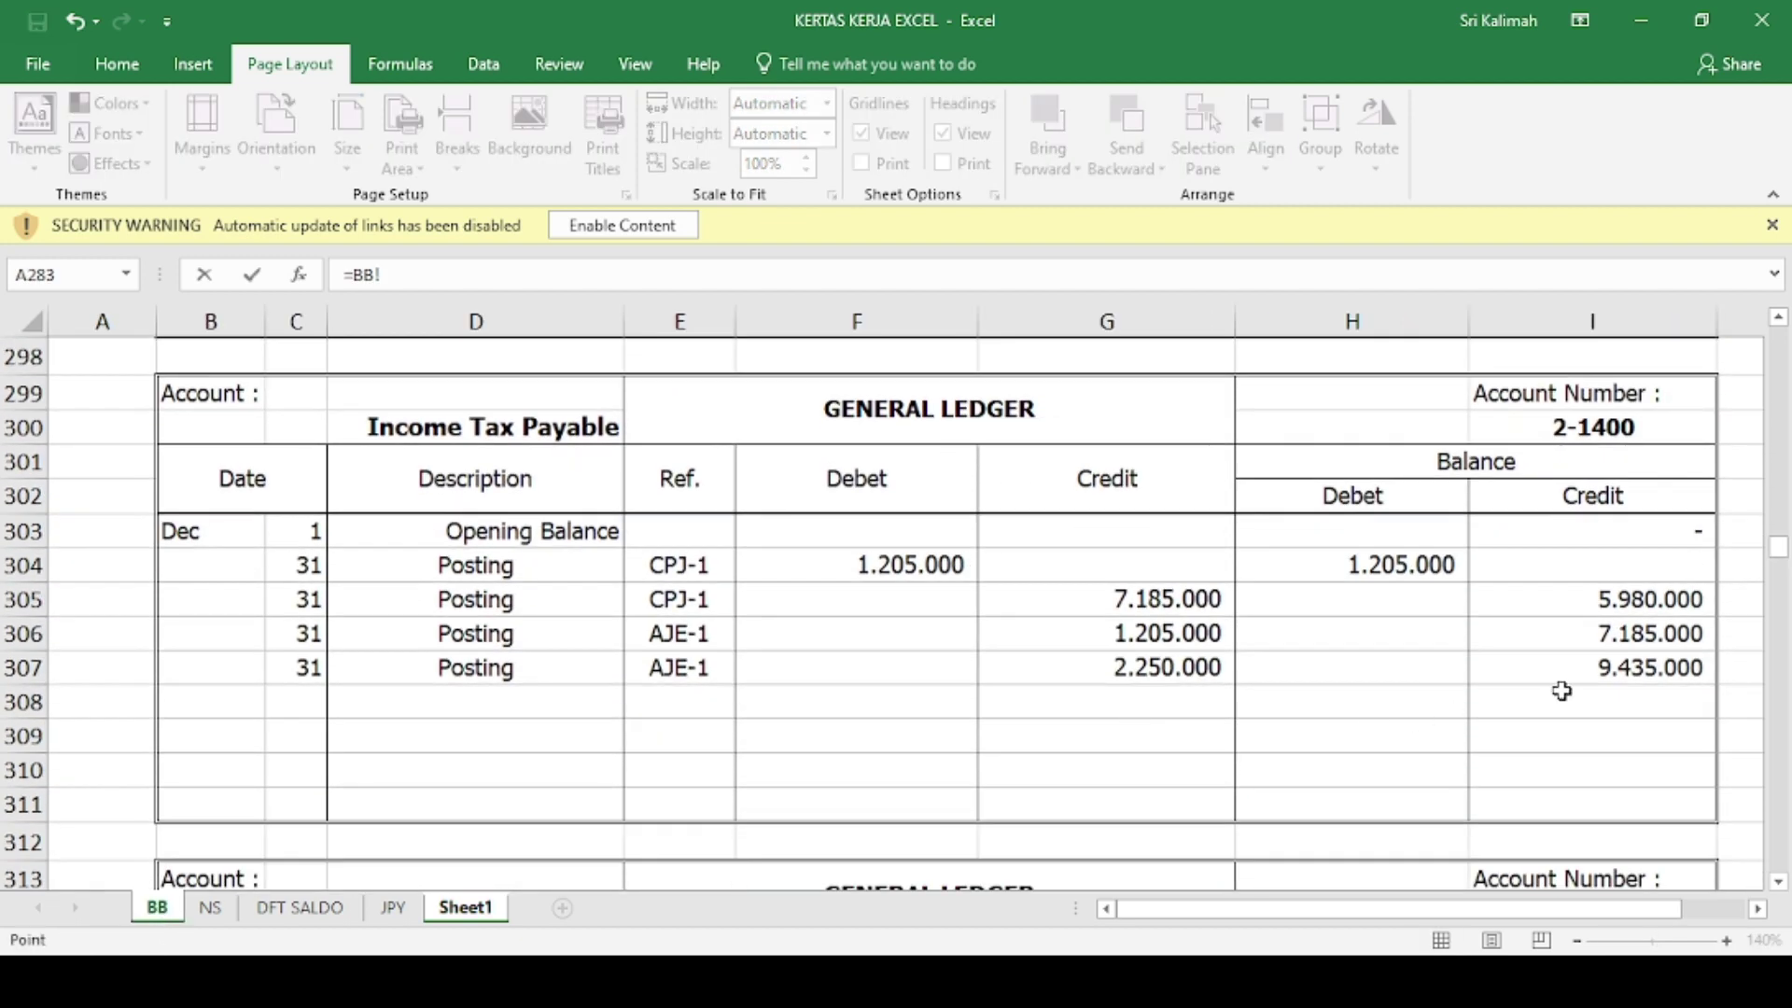
{"action": "left_click", "coordinate": [1588, 663]}
{"action": "key", "text": "Return"}
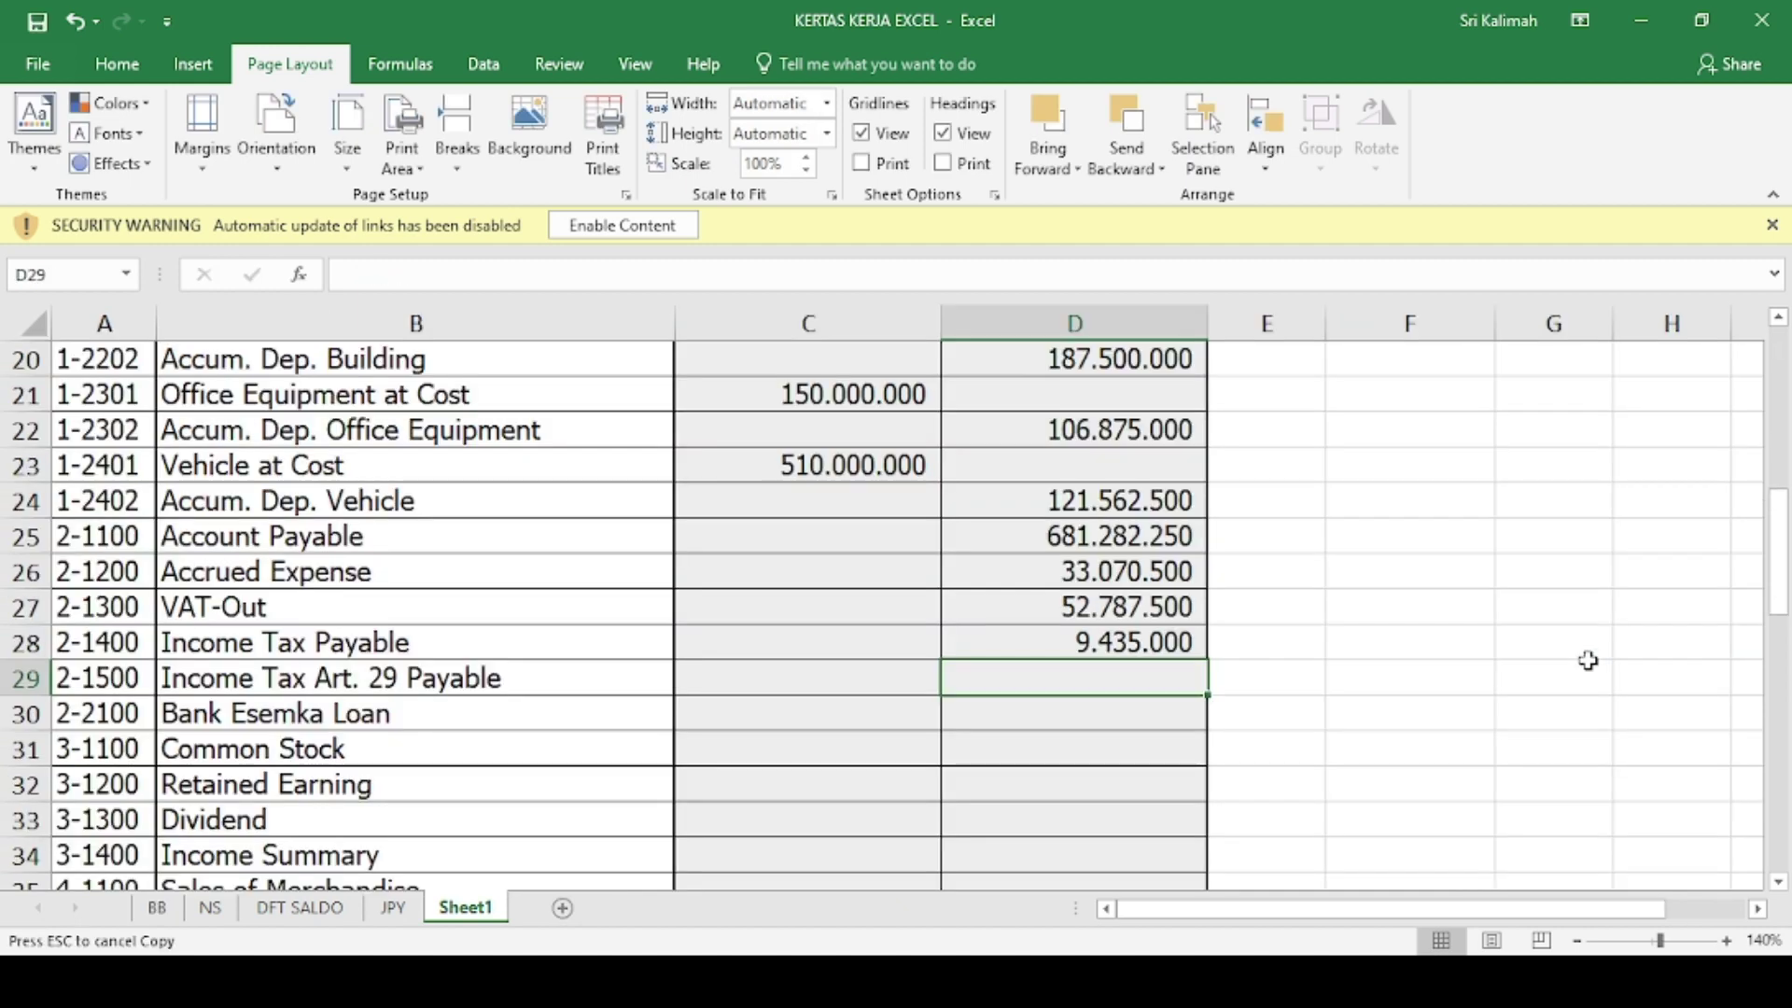
- Link the Income Tax Art. 29 Payable credit in D29 to the first credit balance cell, I317, of its ledger in the BB sheet
{"action": "type", "text": "="}
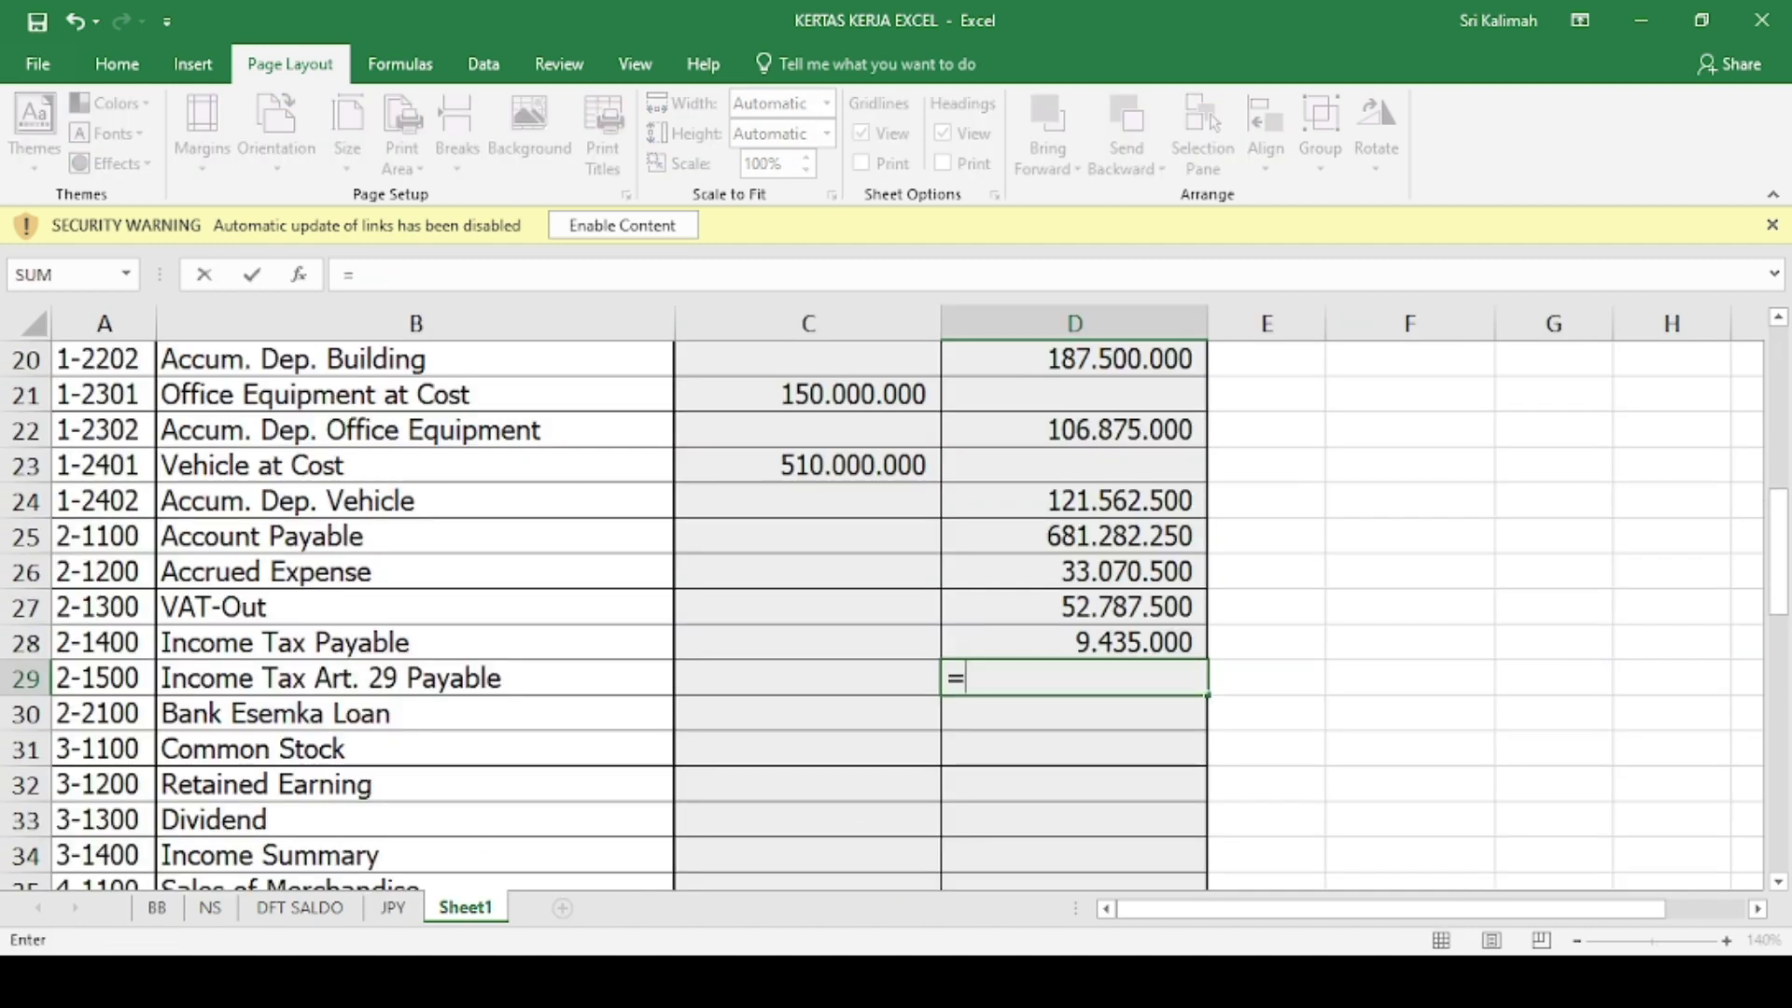
{"action": "left_click", "coordinate": [157, 907]}
{"action": "scroll", "coordinate": [934, 770], "scroll_direction": "down", "scroll_amount": 4}
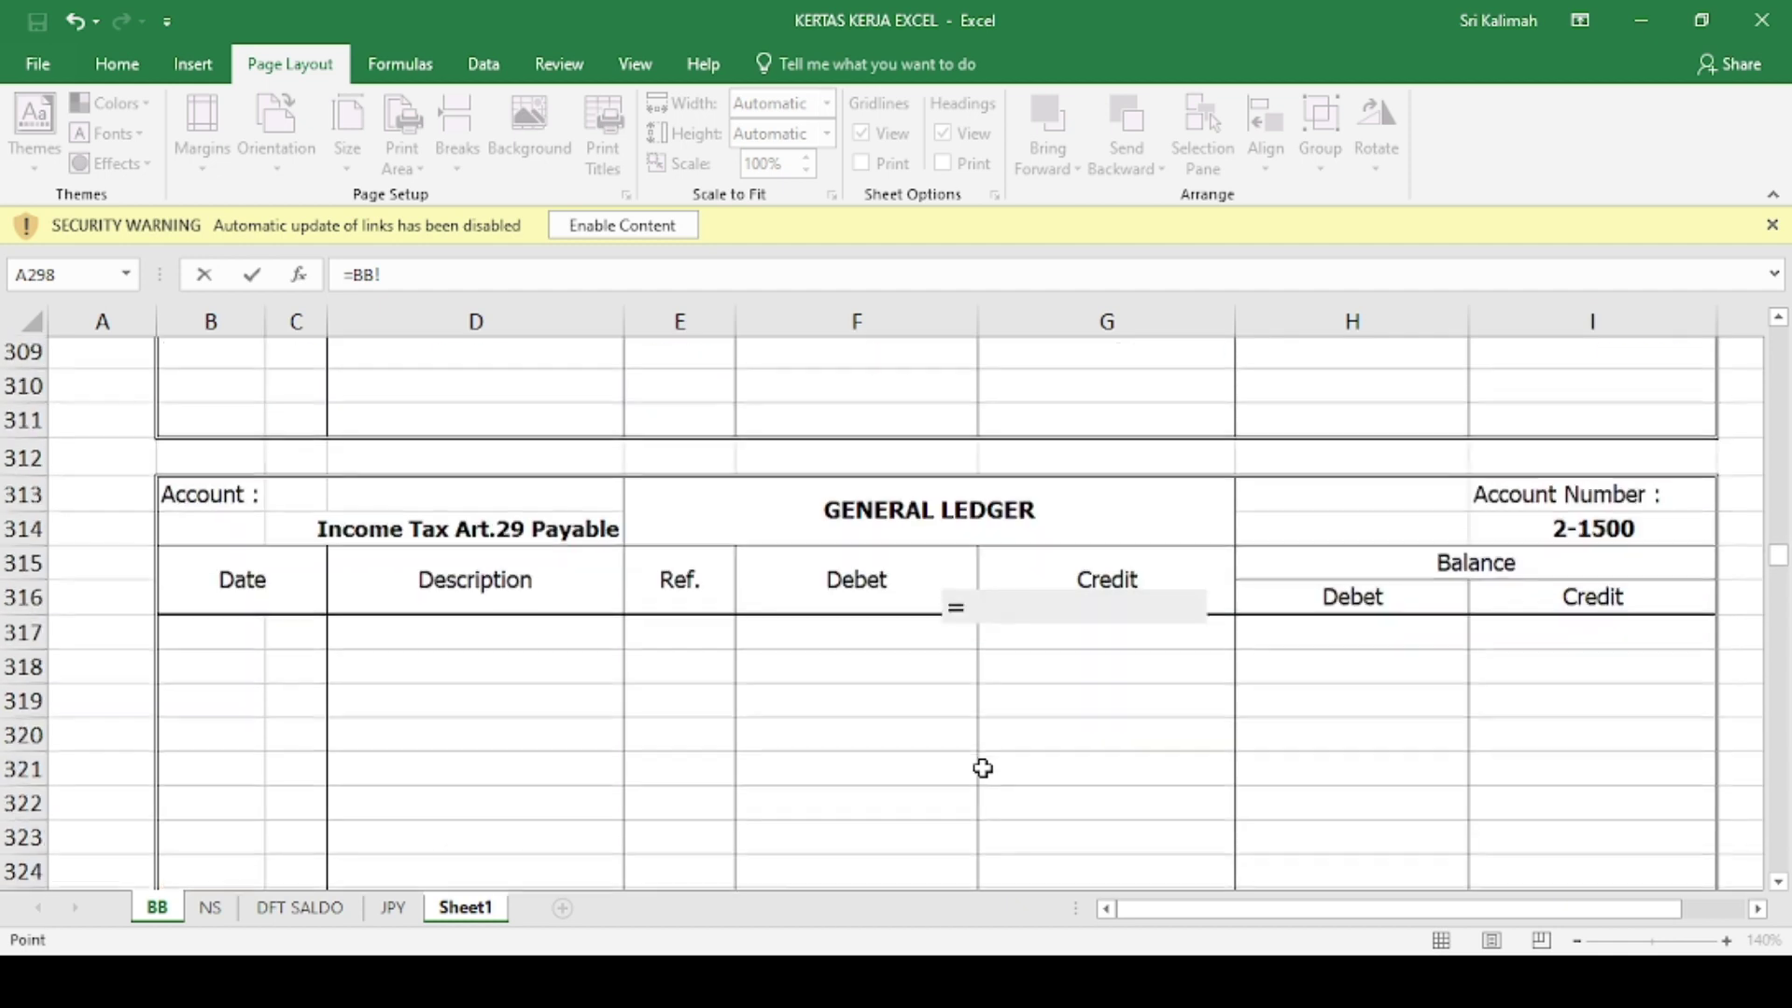
{"action": "left_click", "coordinate": [1565, 609]}
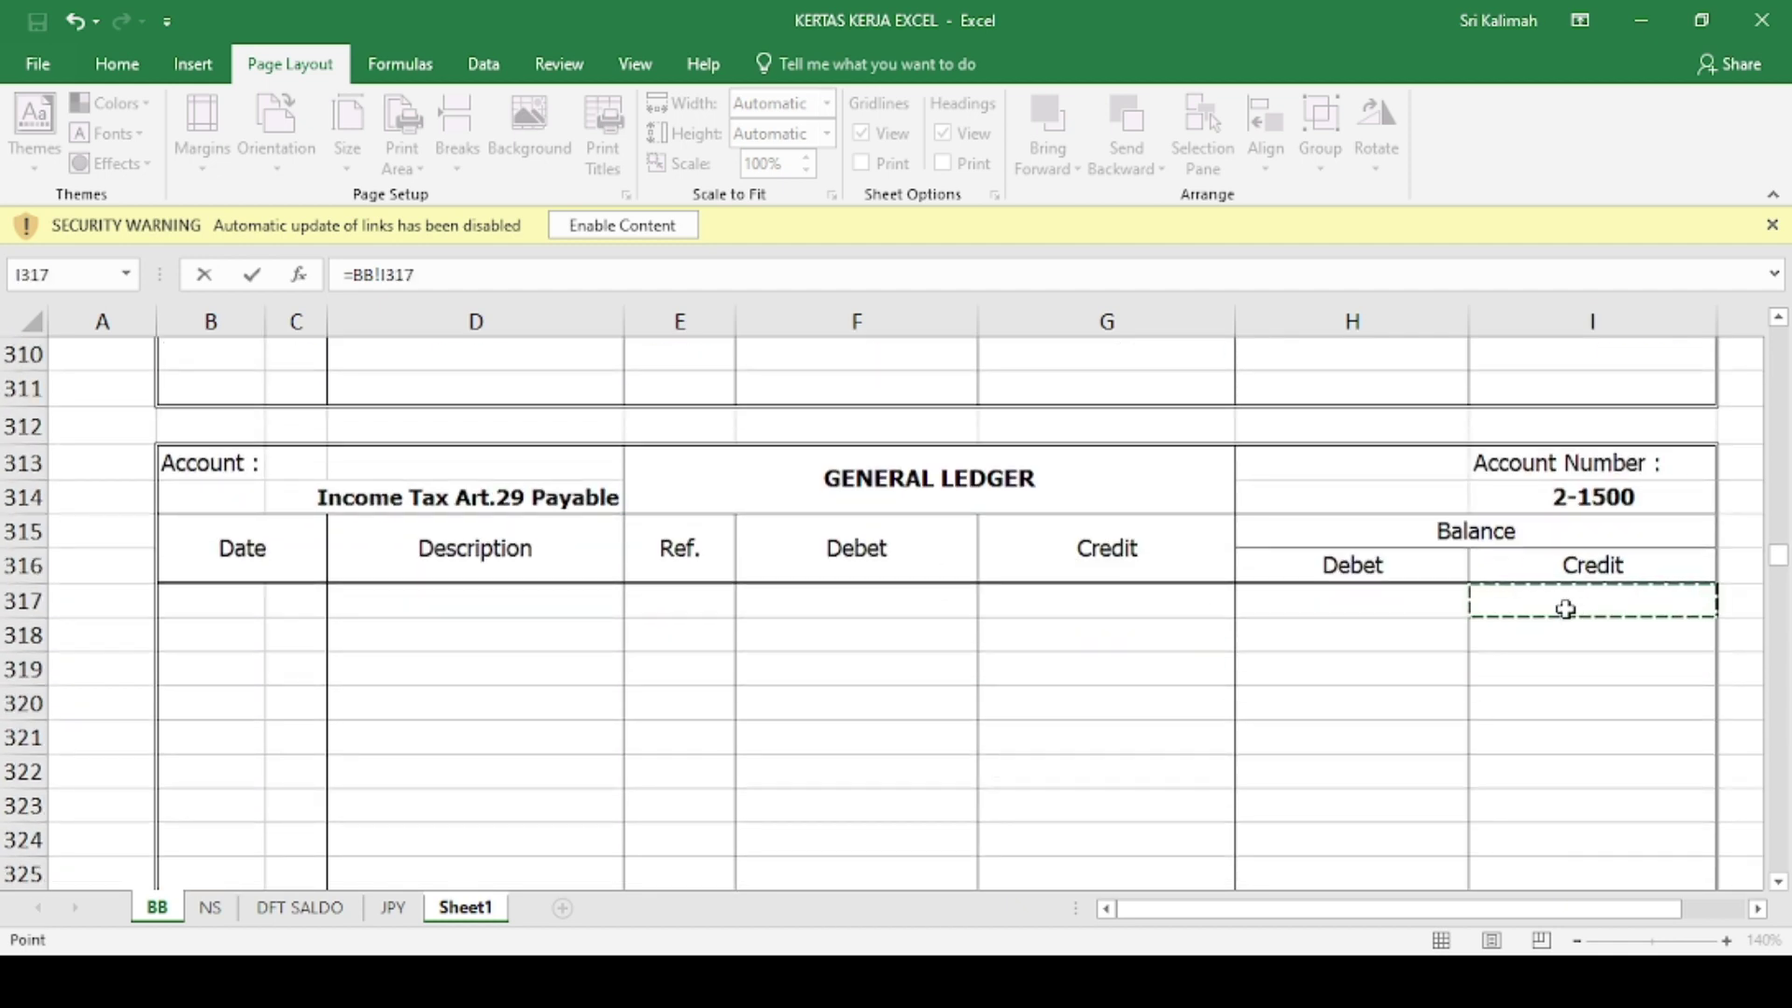
{"action": "key", "text": "Return"}
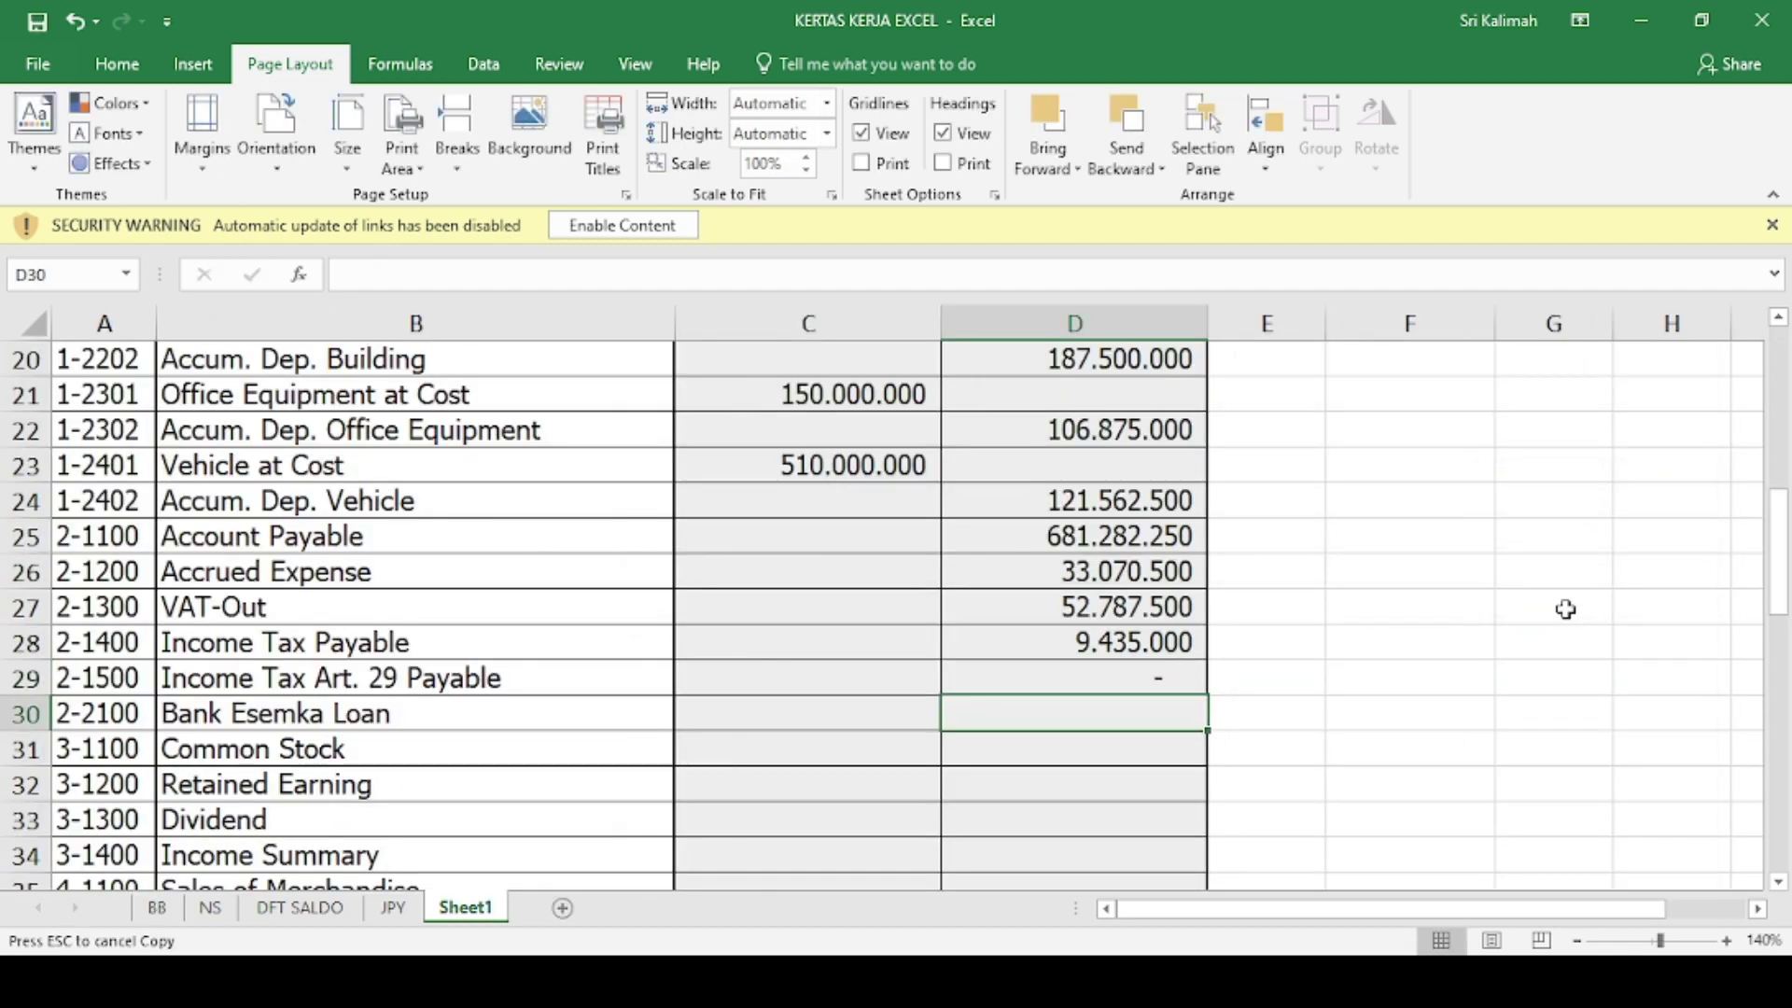
- Link the Bank Esemka Loan credit in D30 to its final ledger balance in I332 of the BB sheet
{"action": "type", "text": "="}
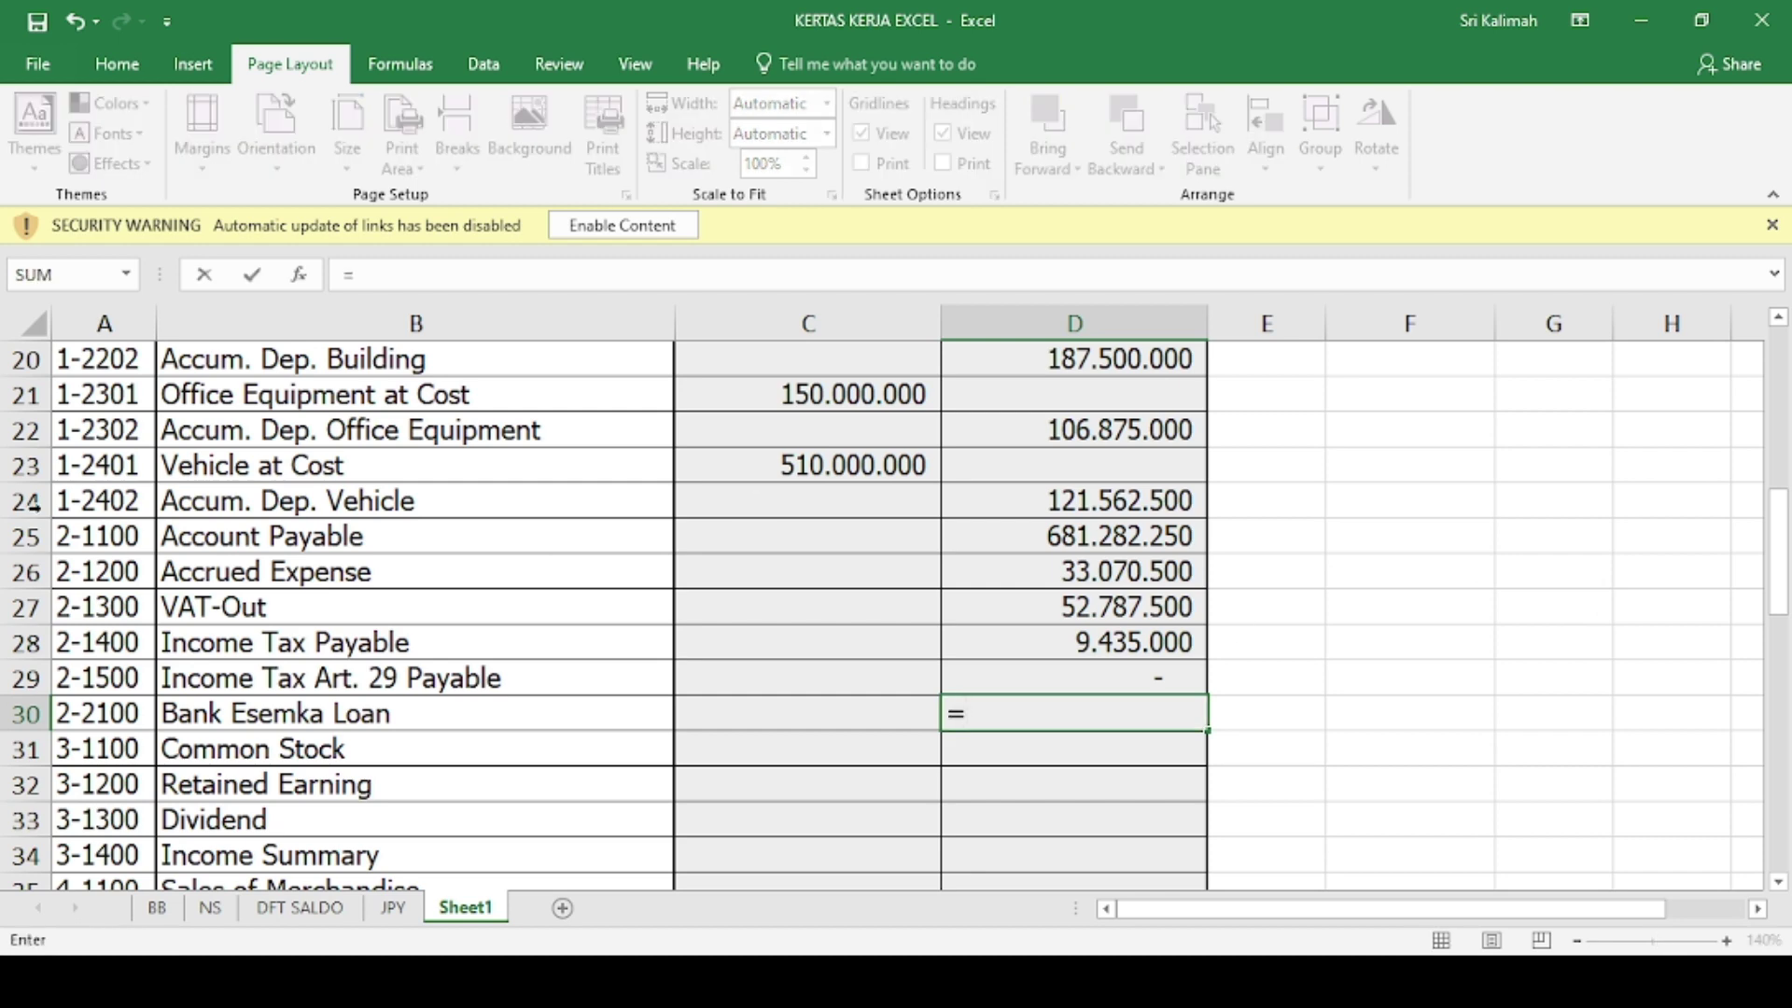
{"action": "left_click", "coordinate": [157, 908]}
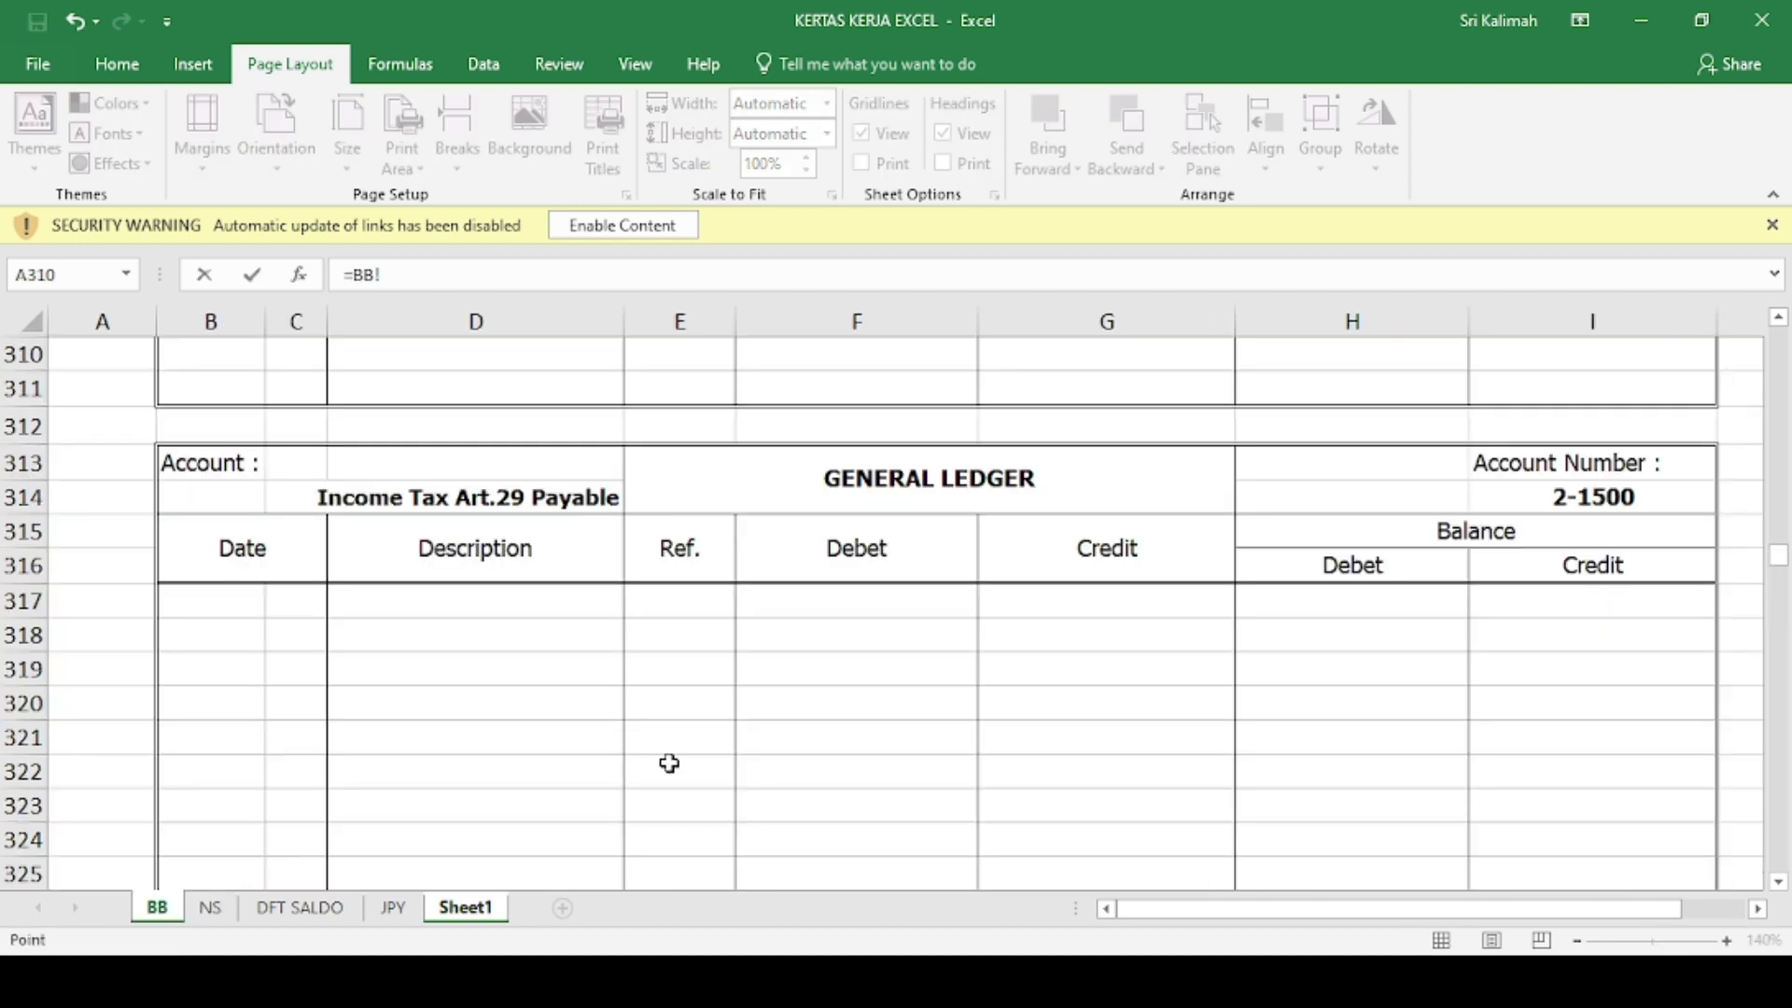
{"action": "scroll", "coordinate": [669, 763], "scroll_direction": "down", "scroll_amount": 4}
{"action": "left_click", "coordinate": [1549, 706]}
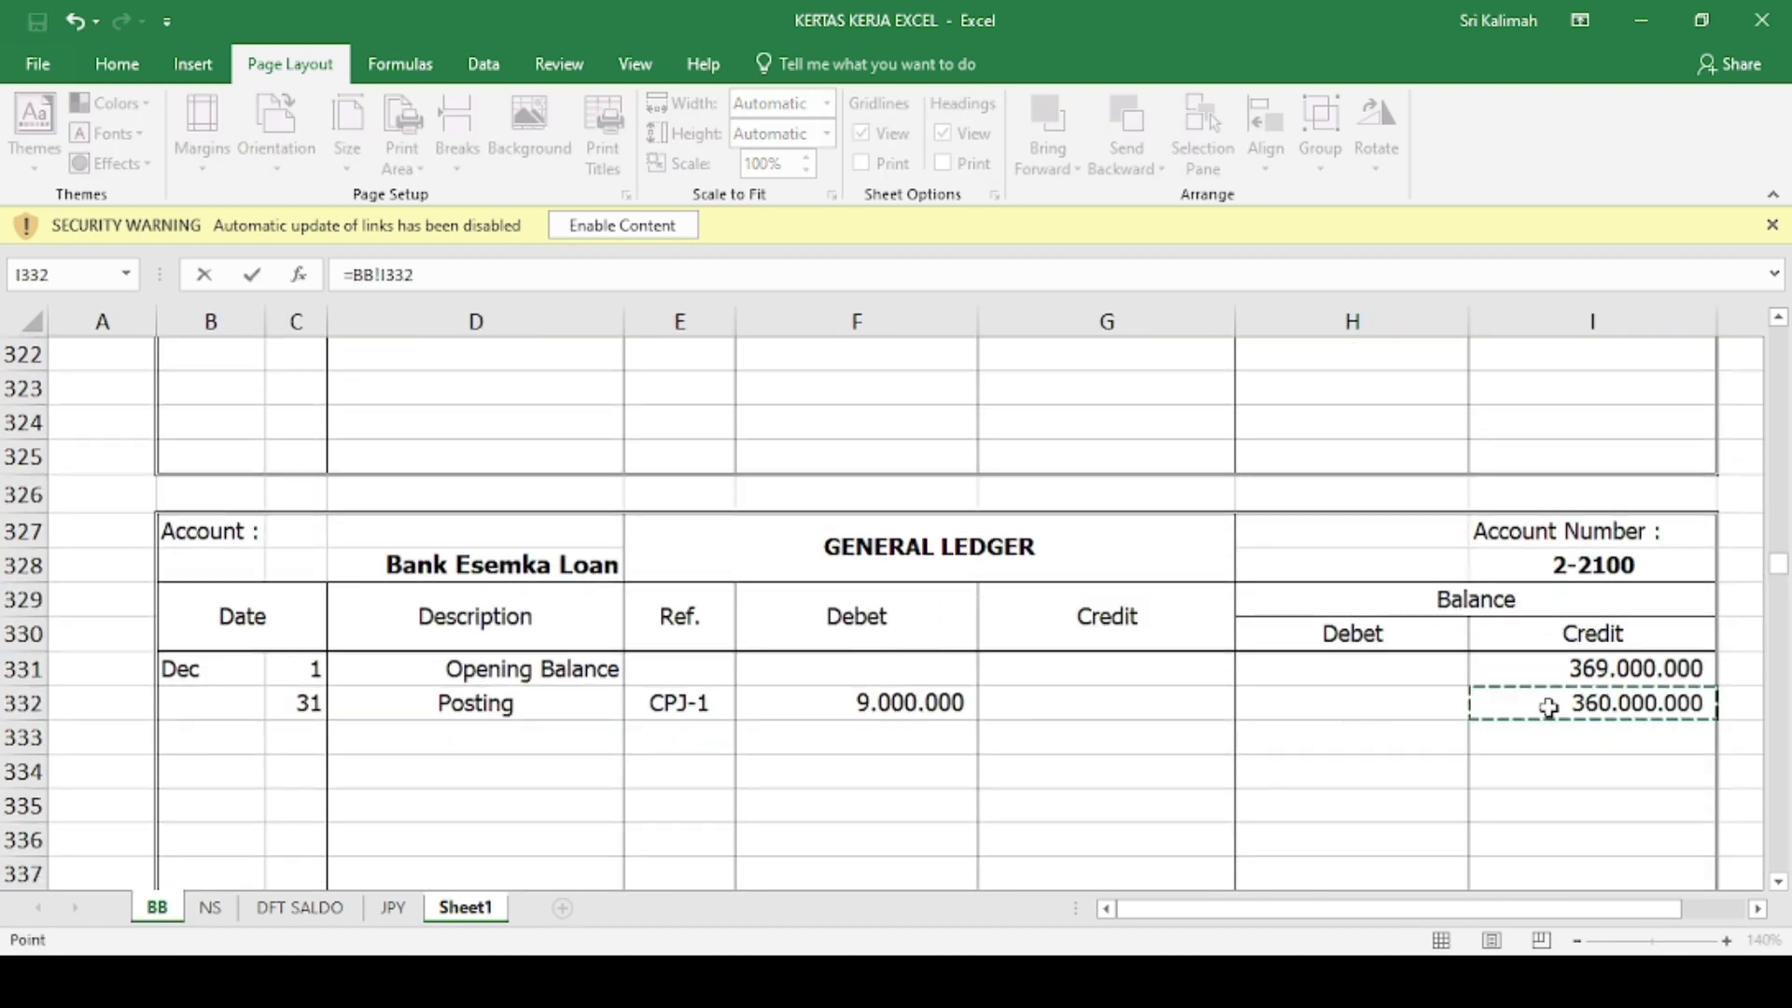
{"action": "key", "text": "Return"}
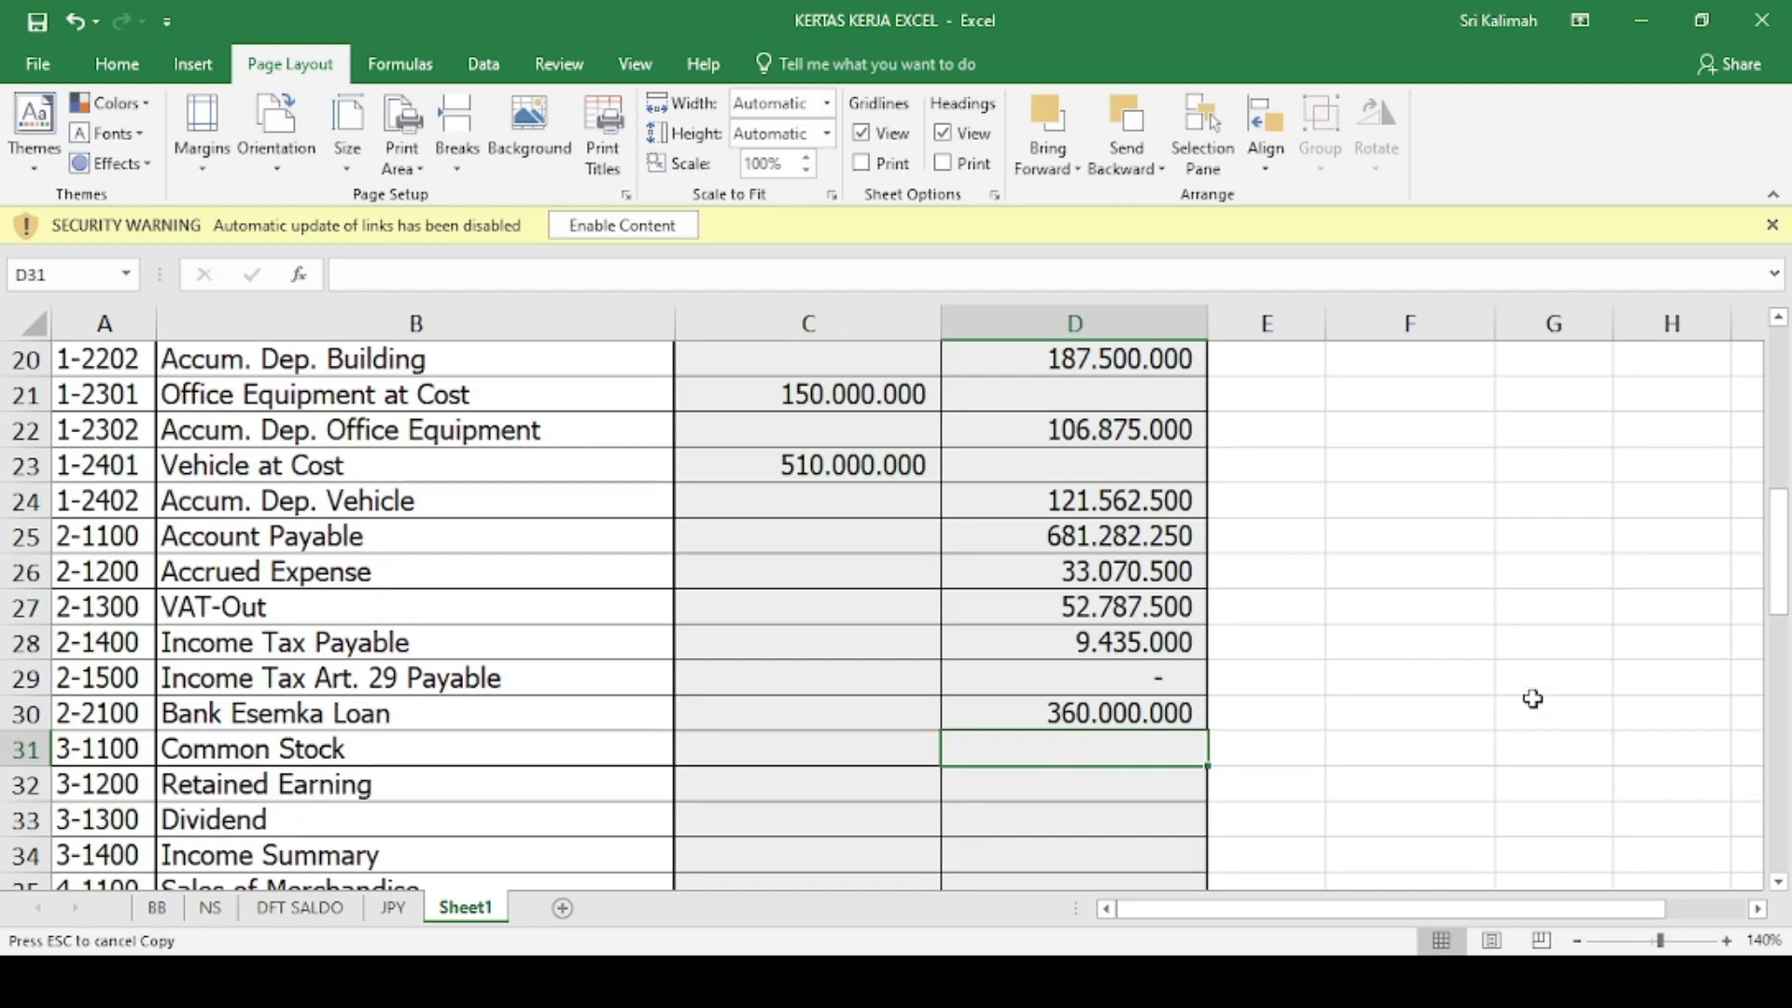
- Link the Common Stock credit in D31 to its ledger balance in I345 of the BB sheet
{"action": "type", "text": "="}
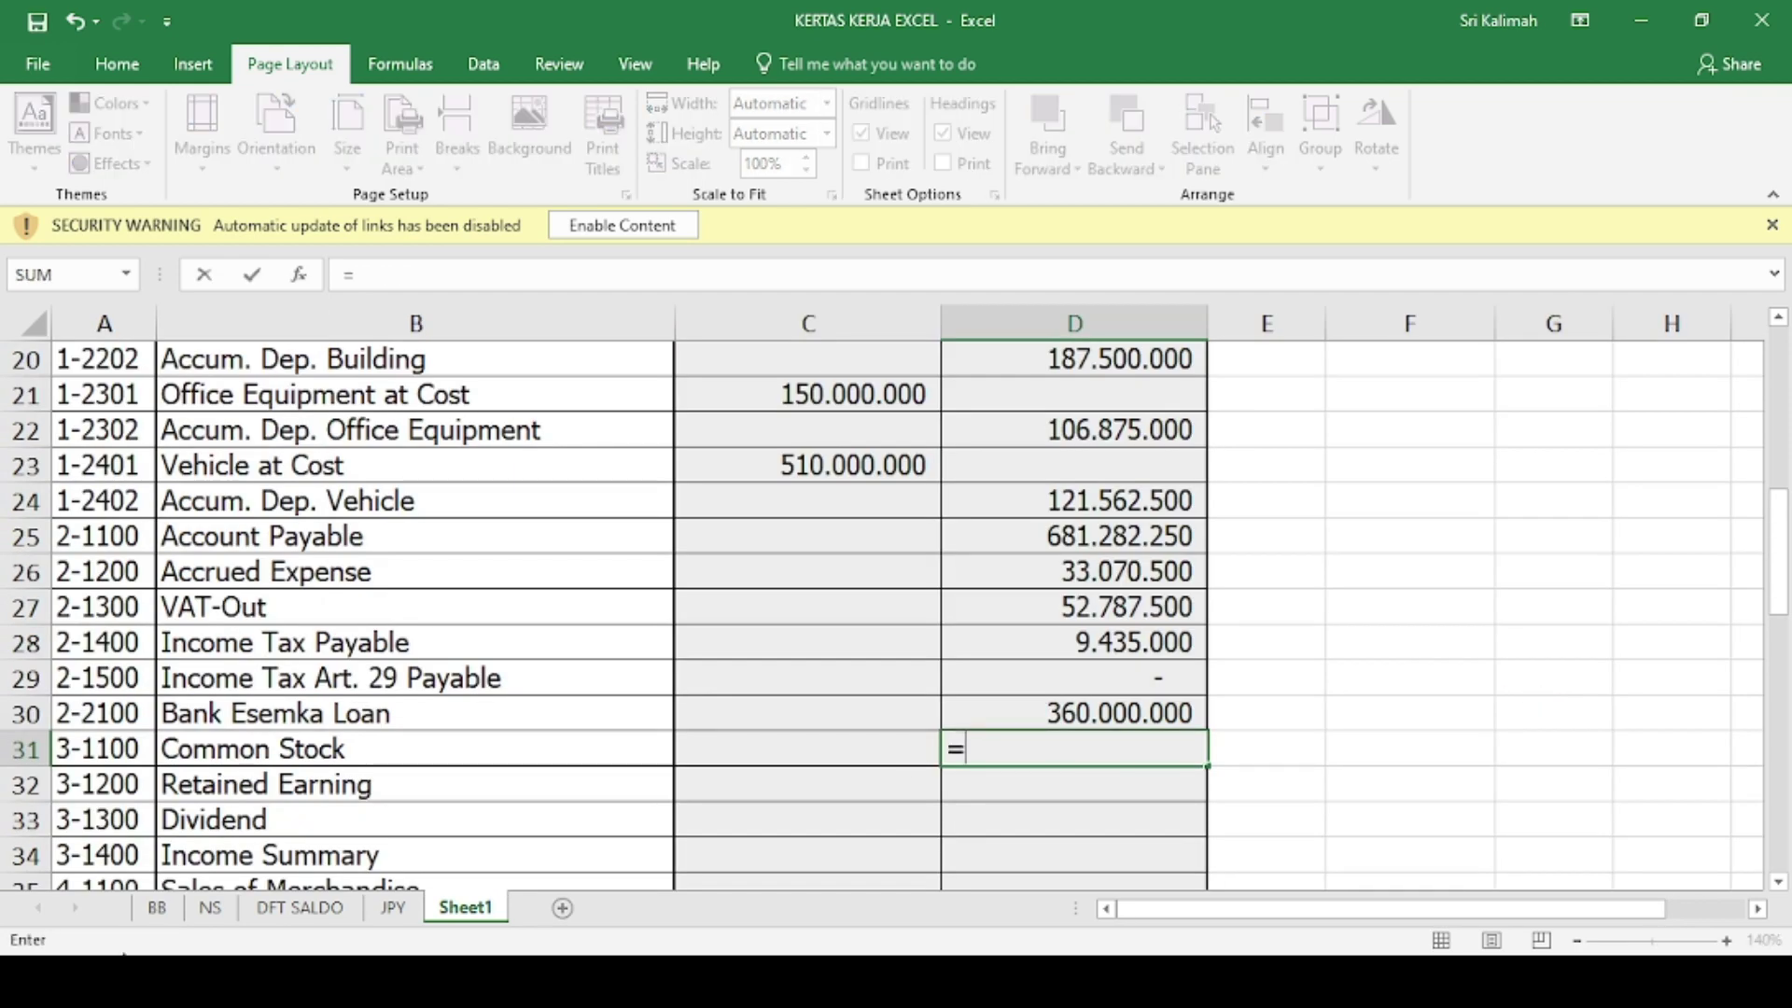
{"action": "left_click", "coordinate": [157, 923]}
{"action": "scroll", "coordinate": [940, 620], "scroll_direction": "down", "scroll_amount": 5}
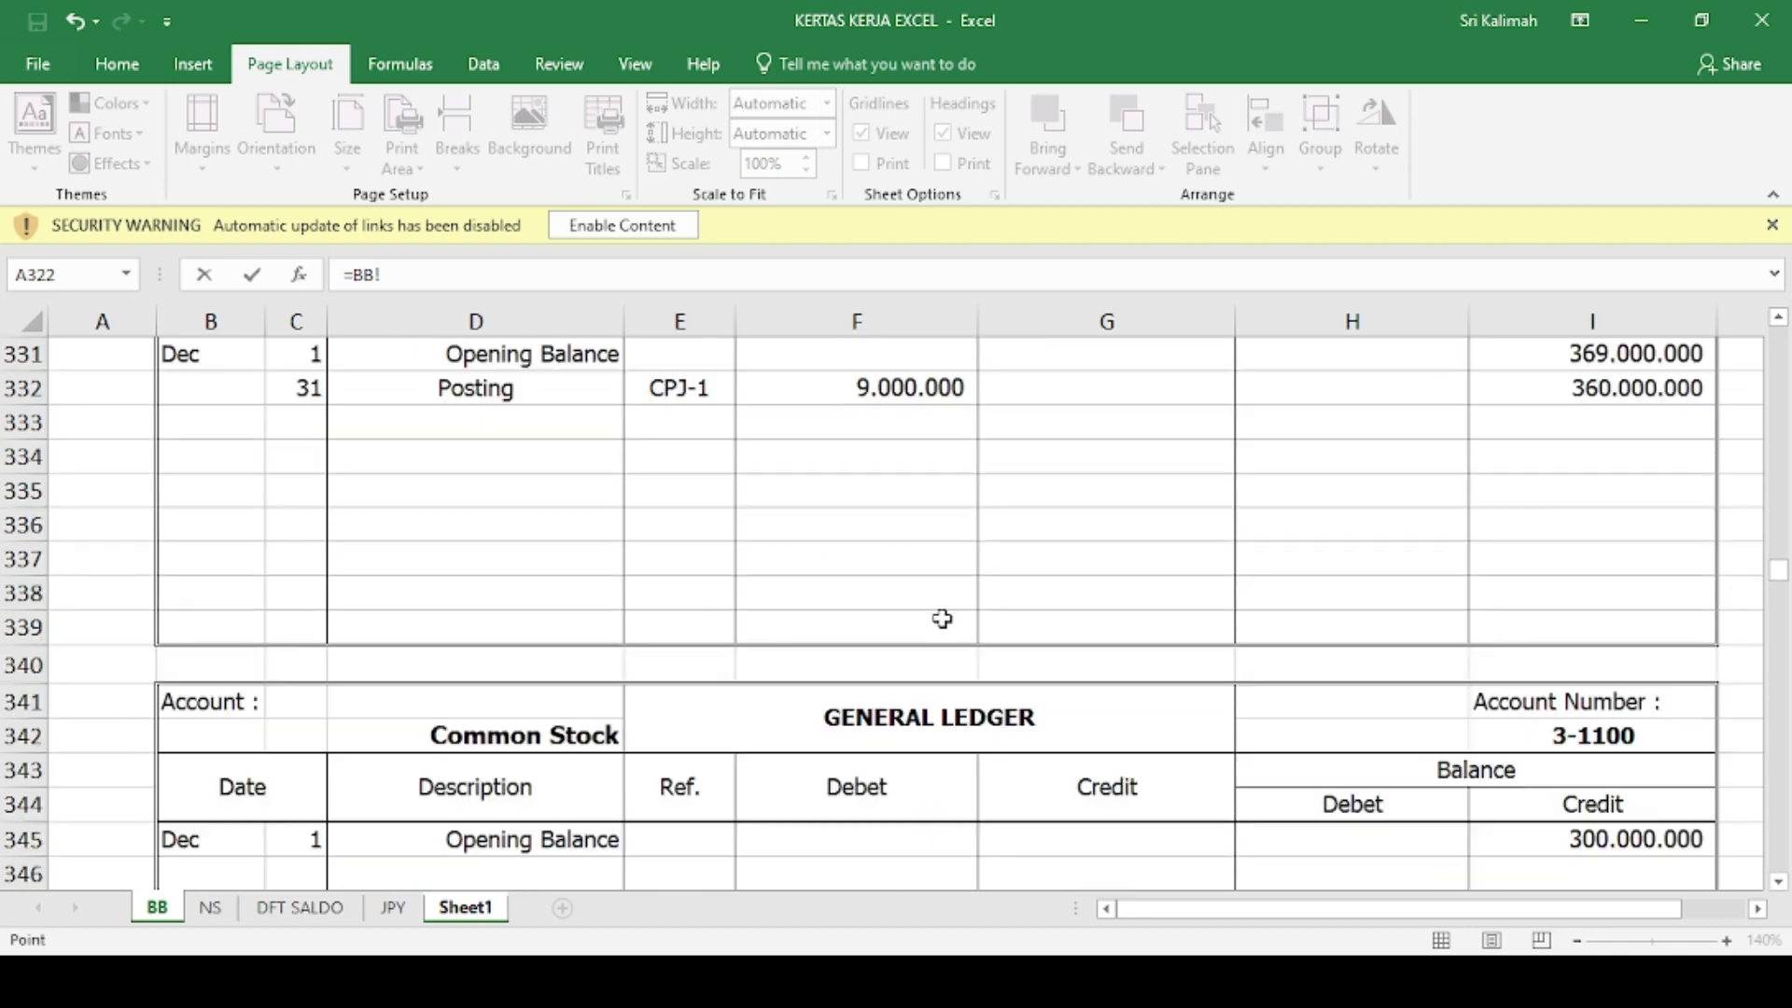
{"action": "left_click", "coordinate": [1497, 641]}
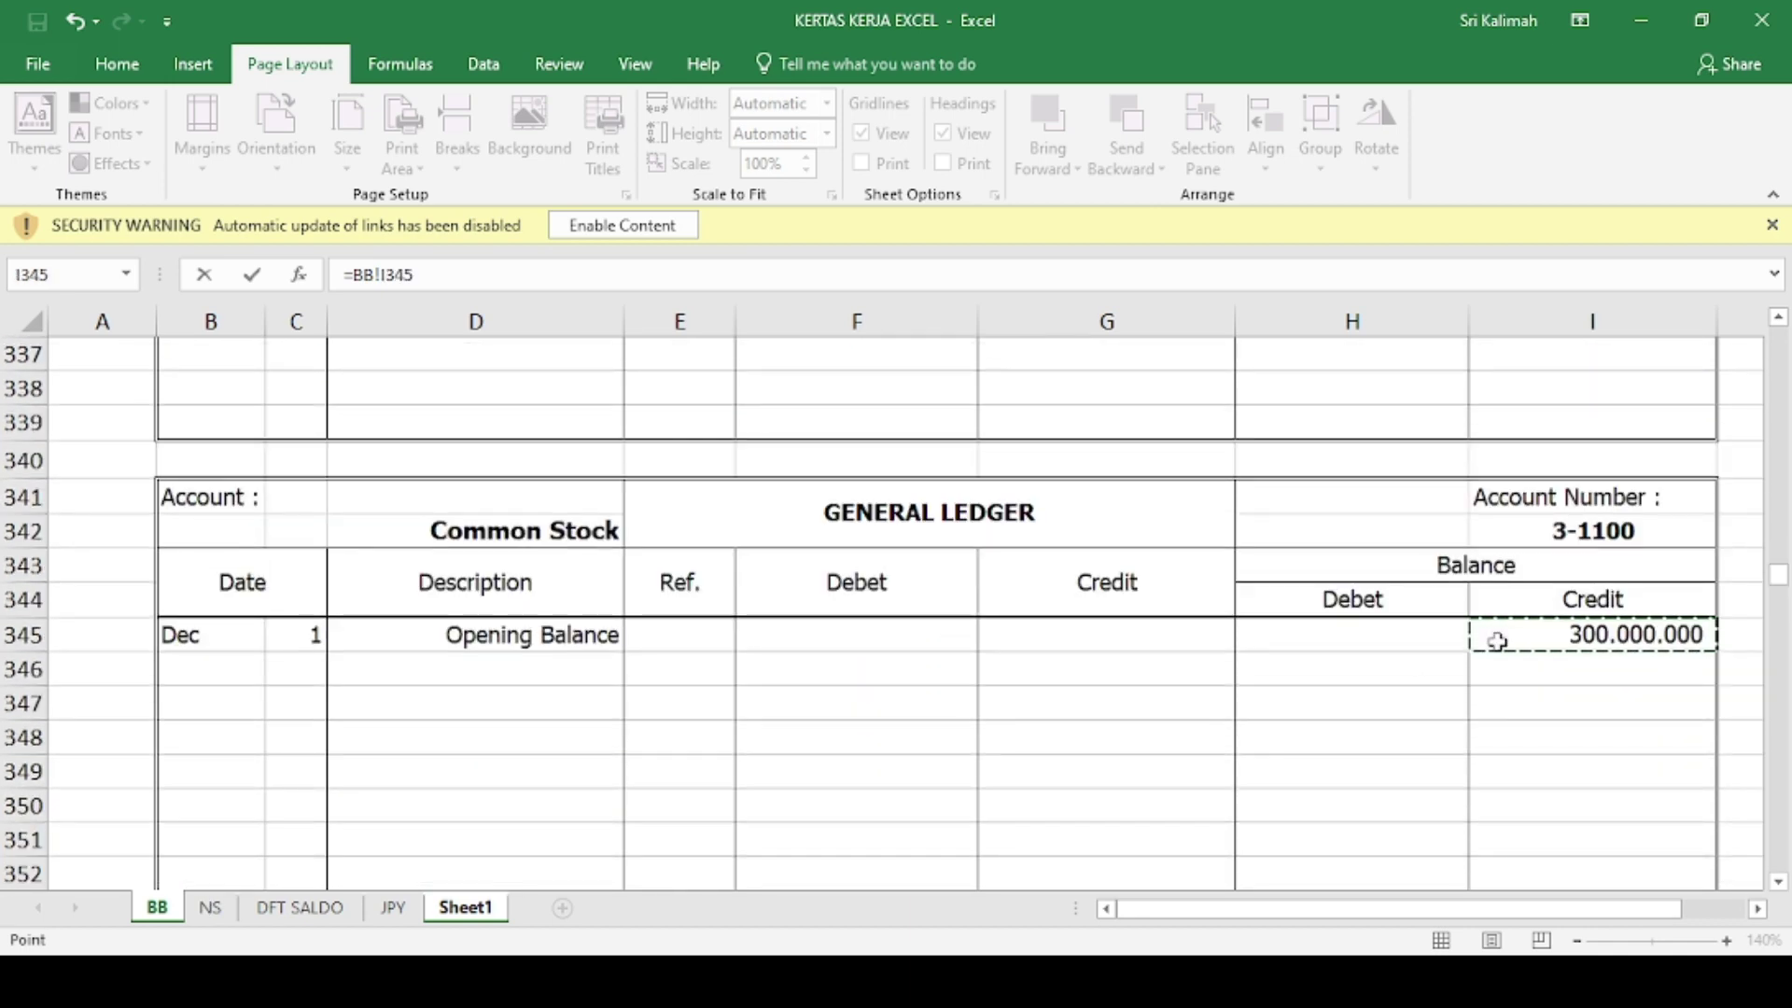
{"action": "key", "text": "Return"}
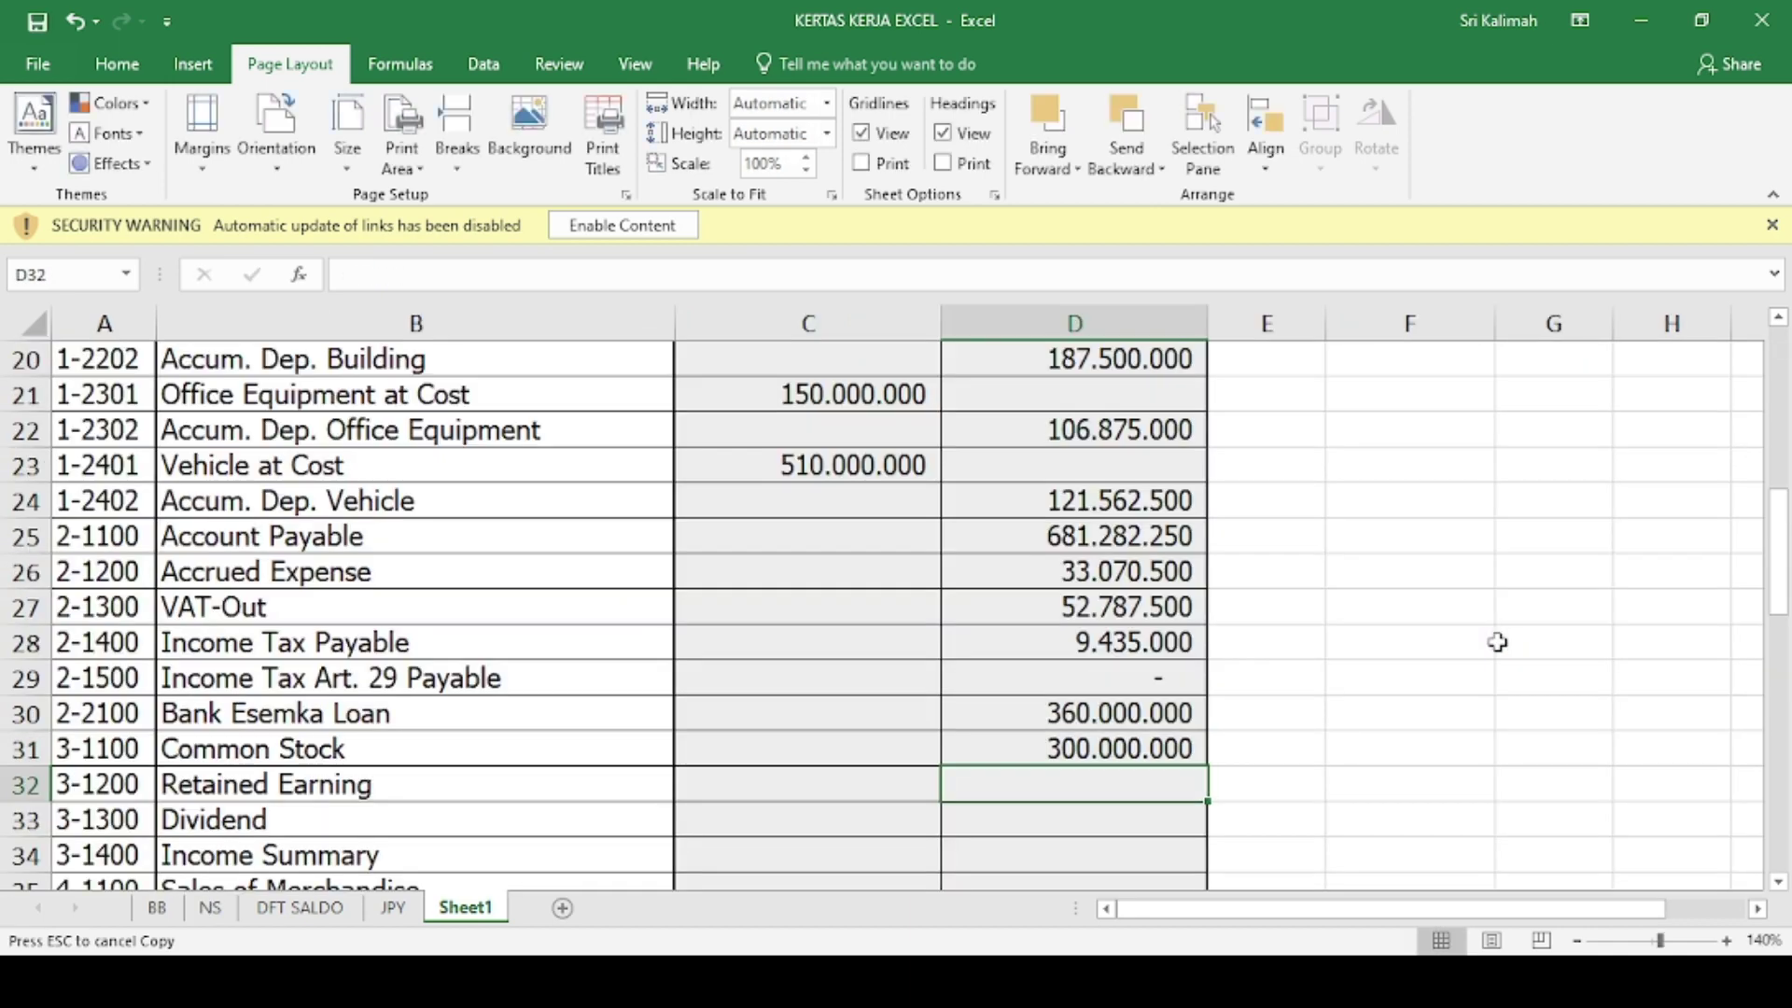
- Link the Retained Earning credit in D32 to its ledger balance in I359 of the BB sheet
{"action": "type", "text": "="}
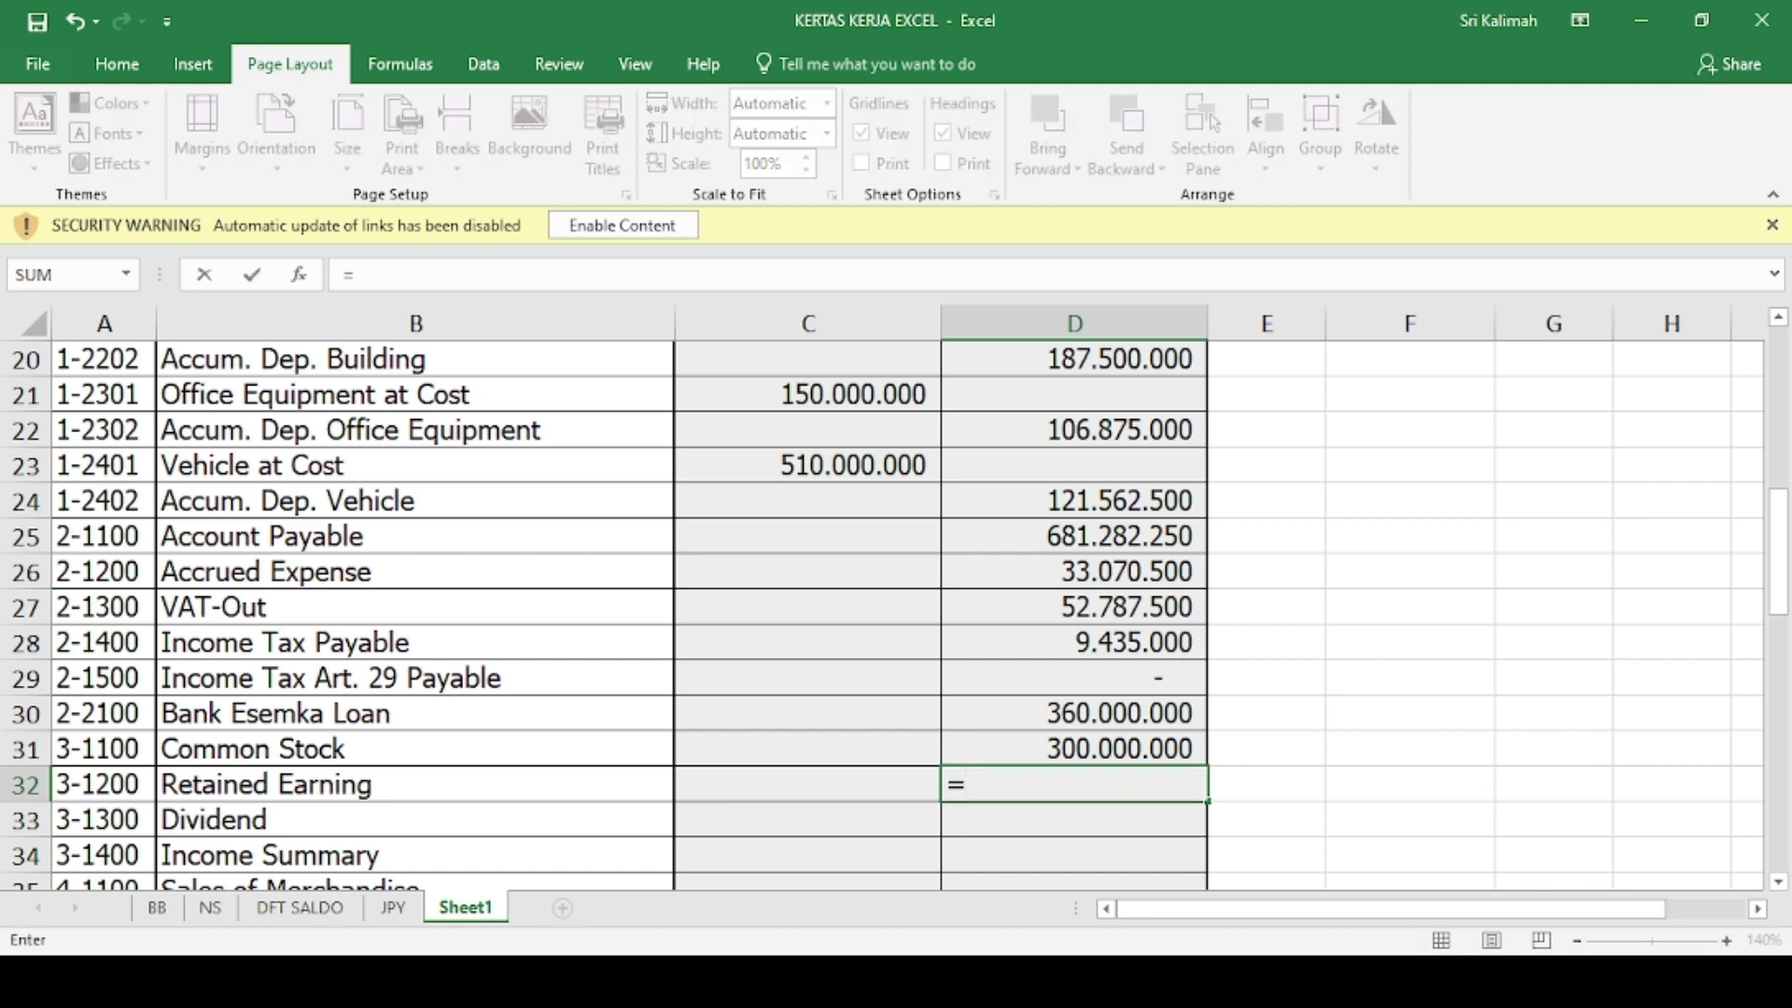
{"action": "left_click", "coordinate": [165, 916]}
{"action": "scroll", "coordinate": [927, 821], "scroll_direction": "down", "scroll_amount": 5}
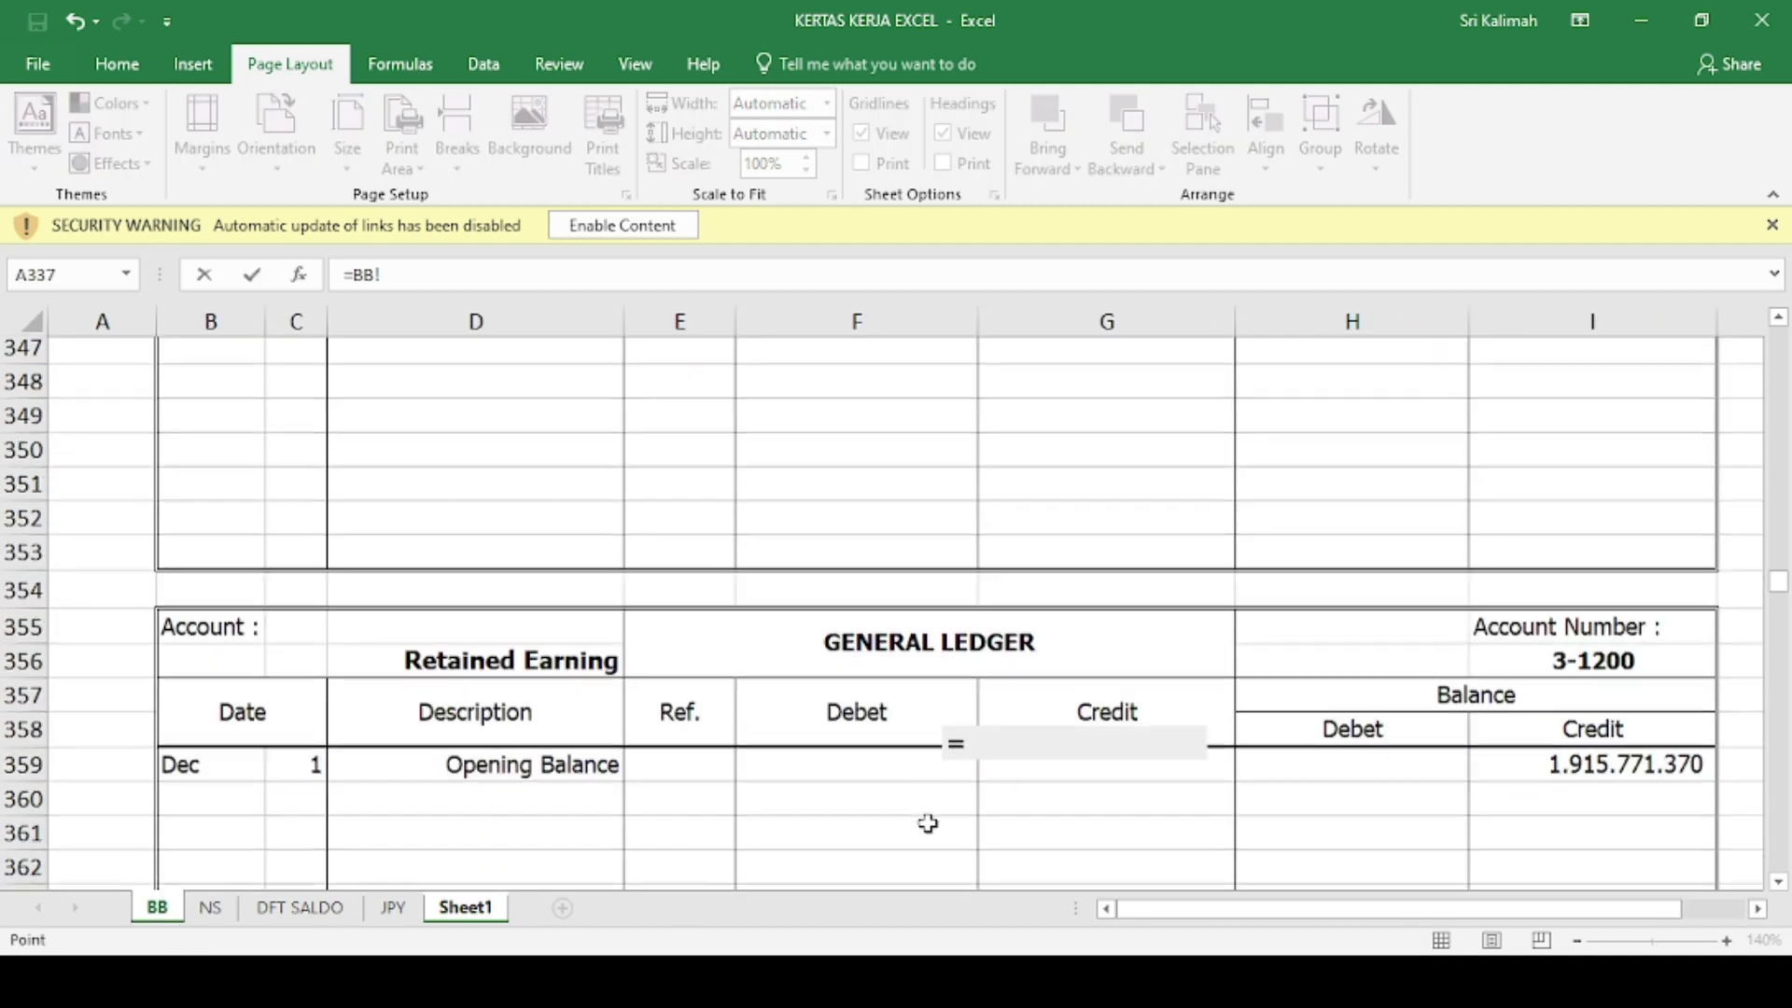
{"action": "left_click", "coordinate": [1533, 609]}
{"action": "key", "text": "Return"}
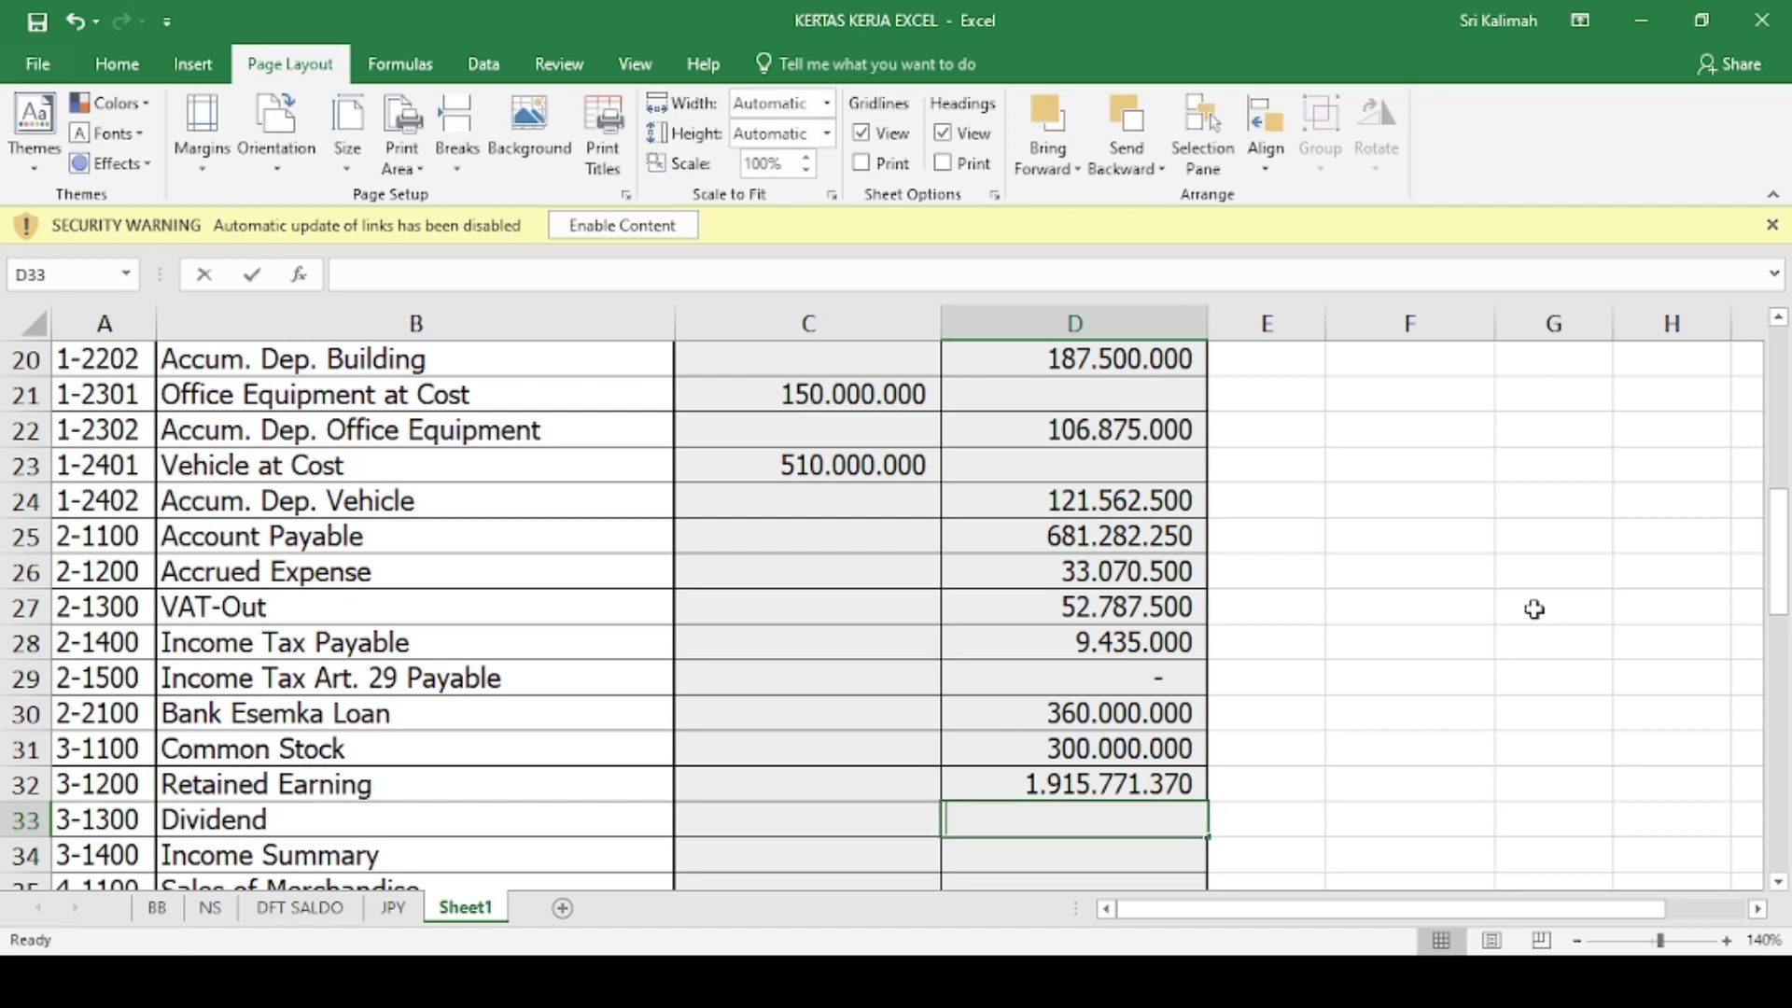
{"action": "type", "text": "="}
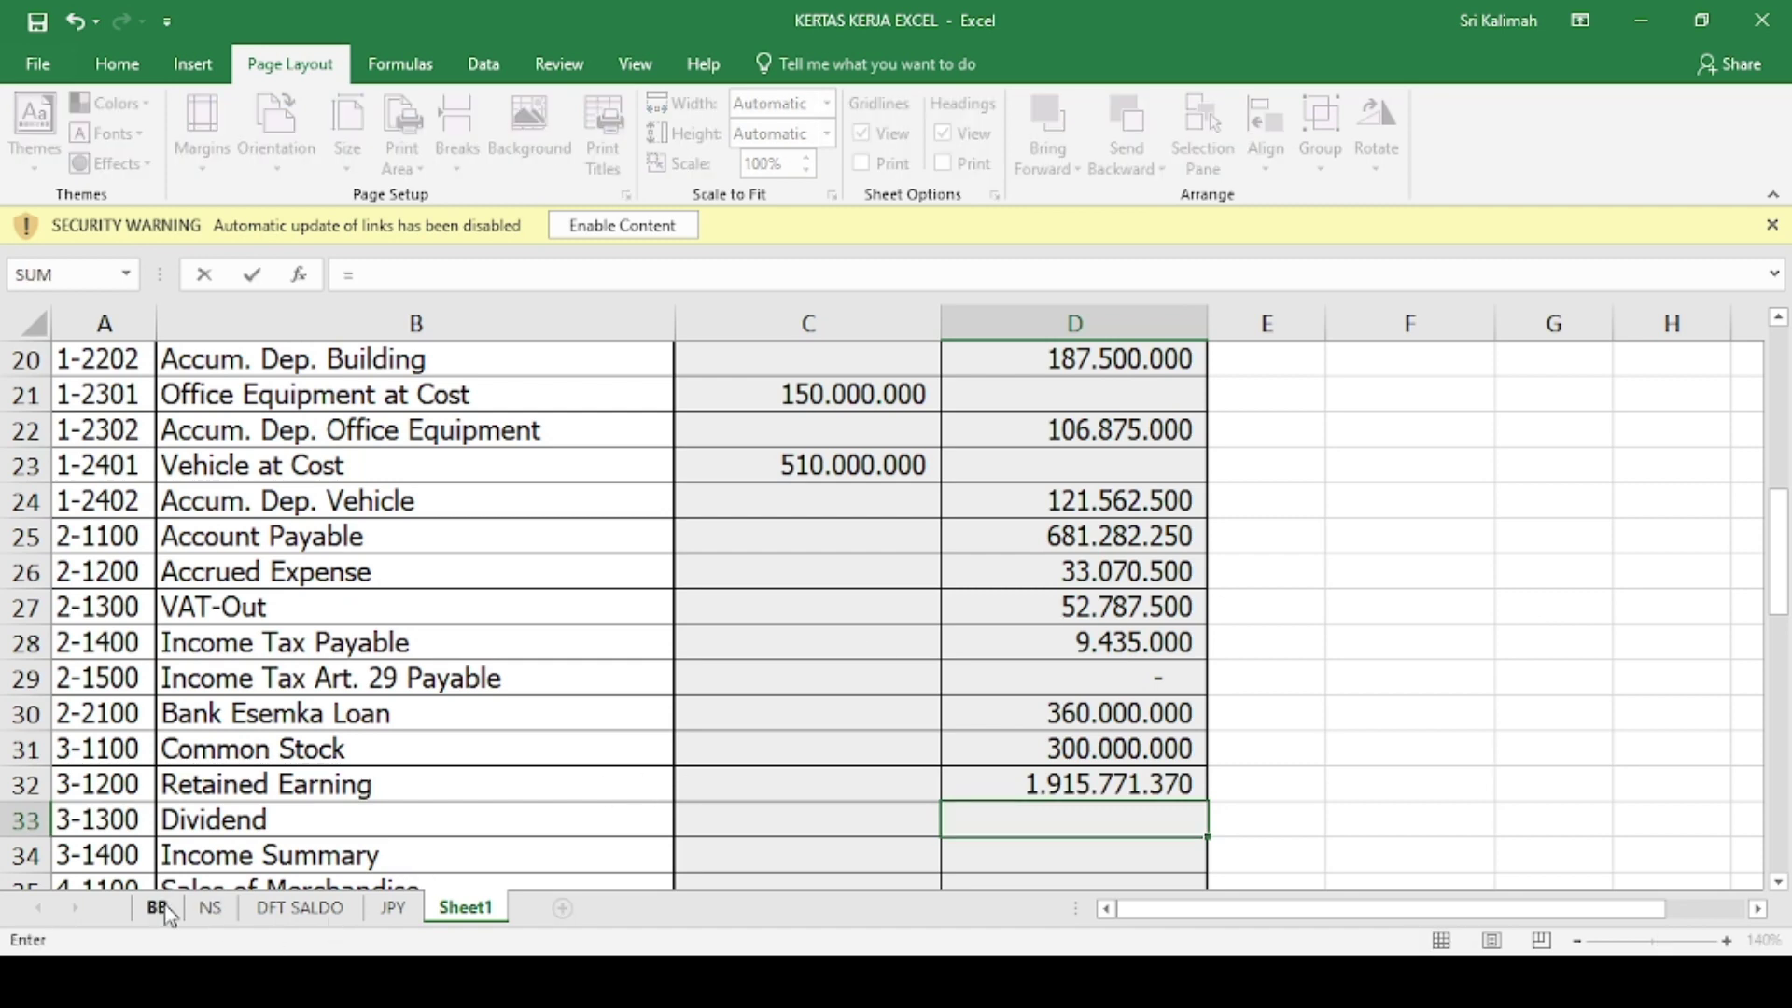
{"action": "left_click", "coordinate": [157, 911]}
{"action": "scroll", "coordinate": [1064, 729], "scroll_direction": "down", "scroll_amount": 1}
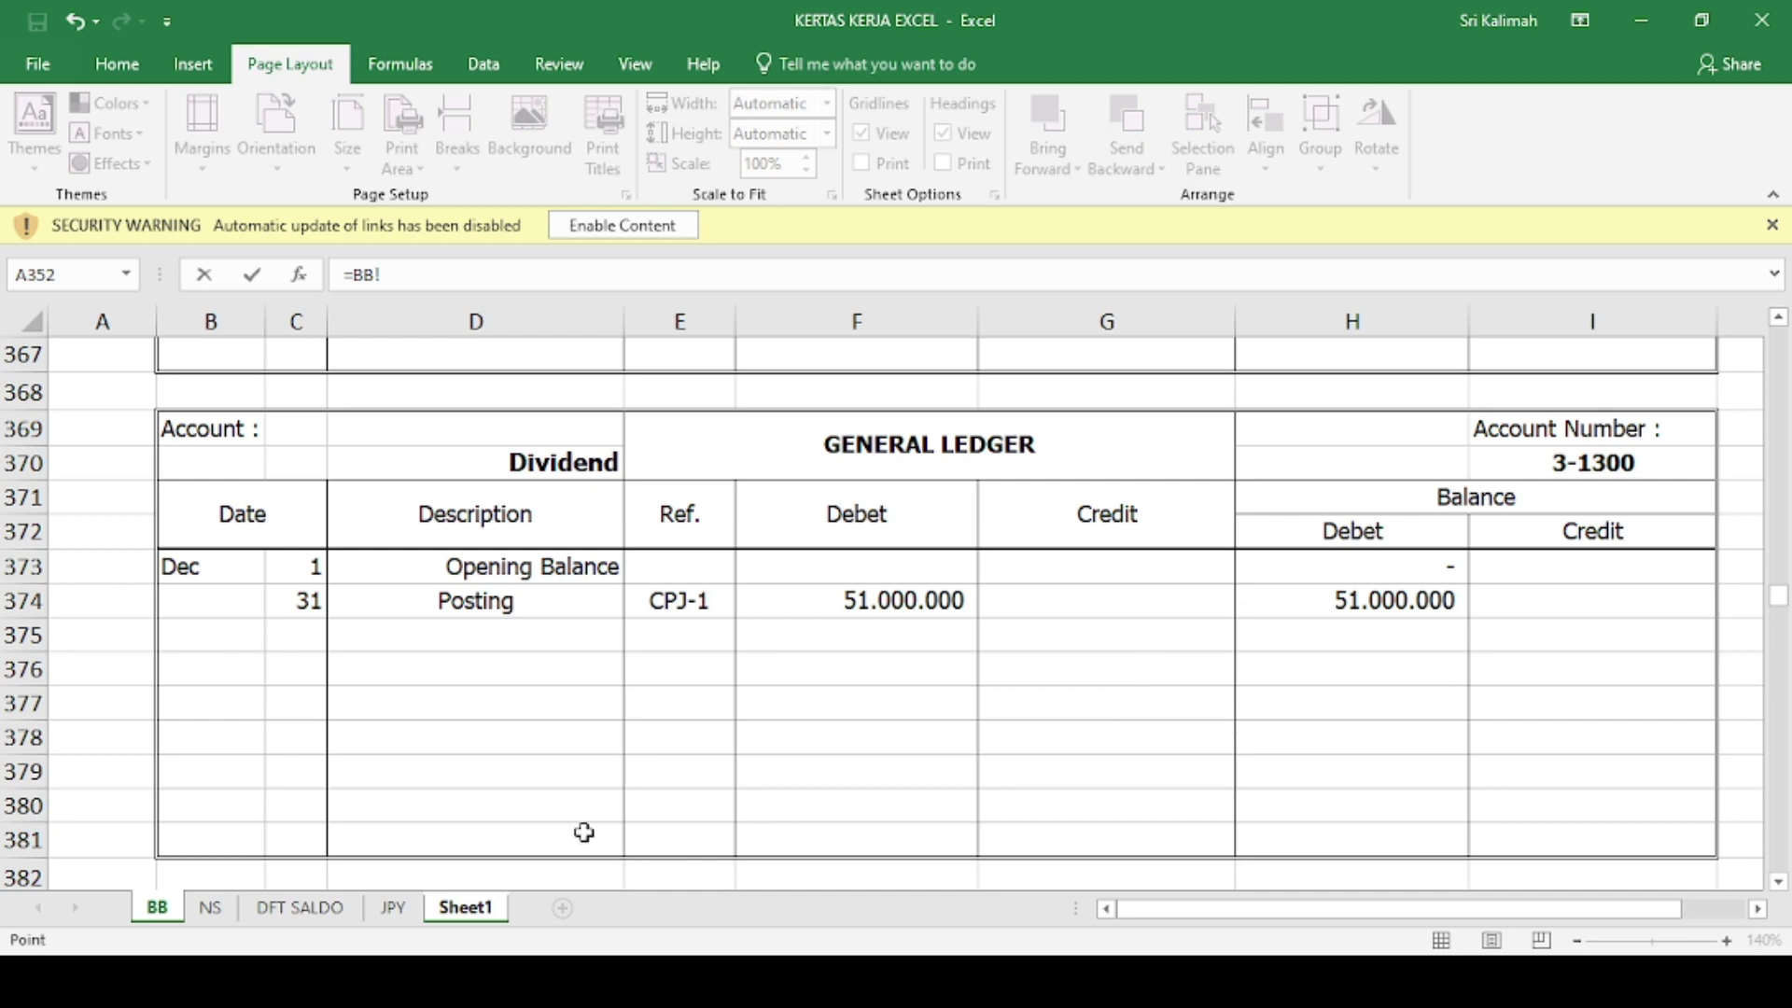
{"action": "left_click", "coordinate": [400, 913]}
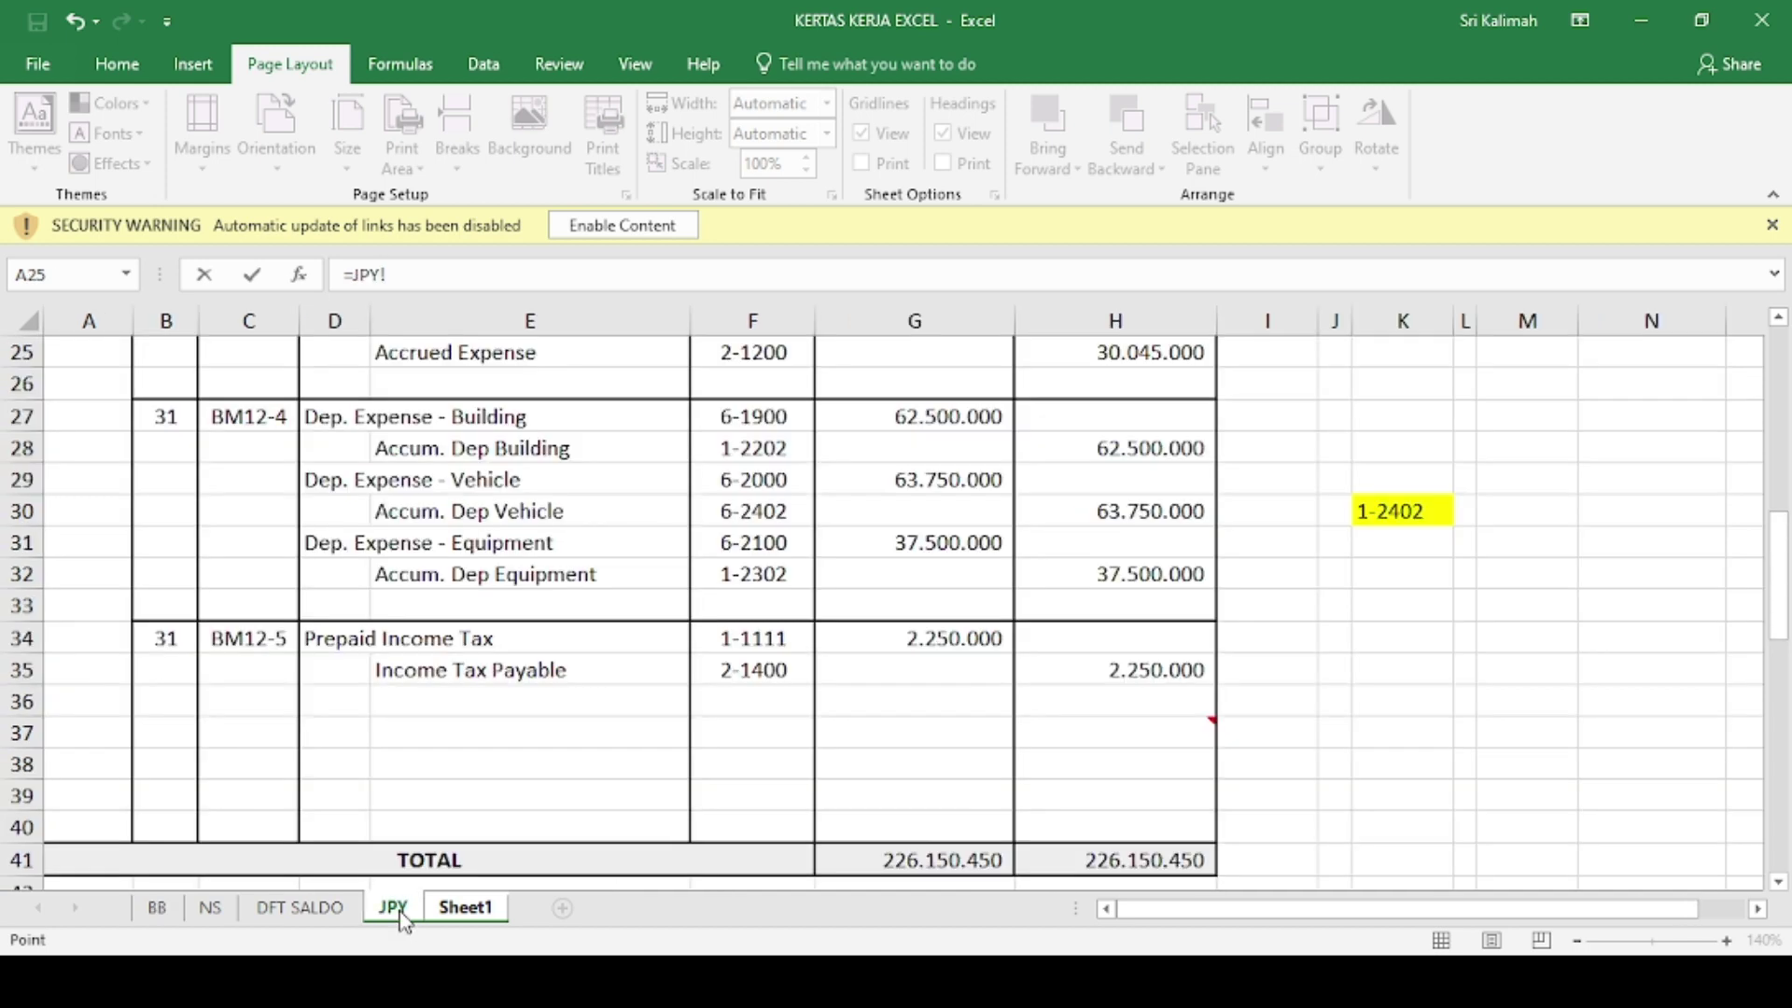
{"action": "left_click", "coordinate": [470, 910]}
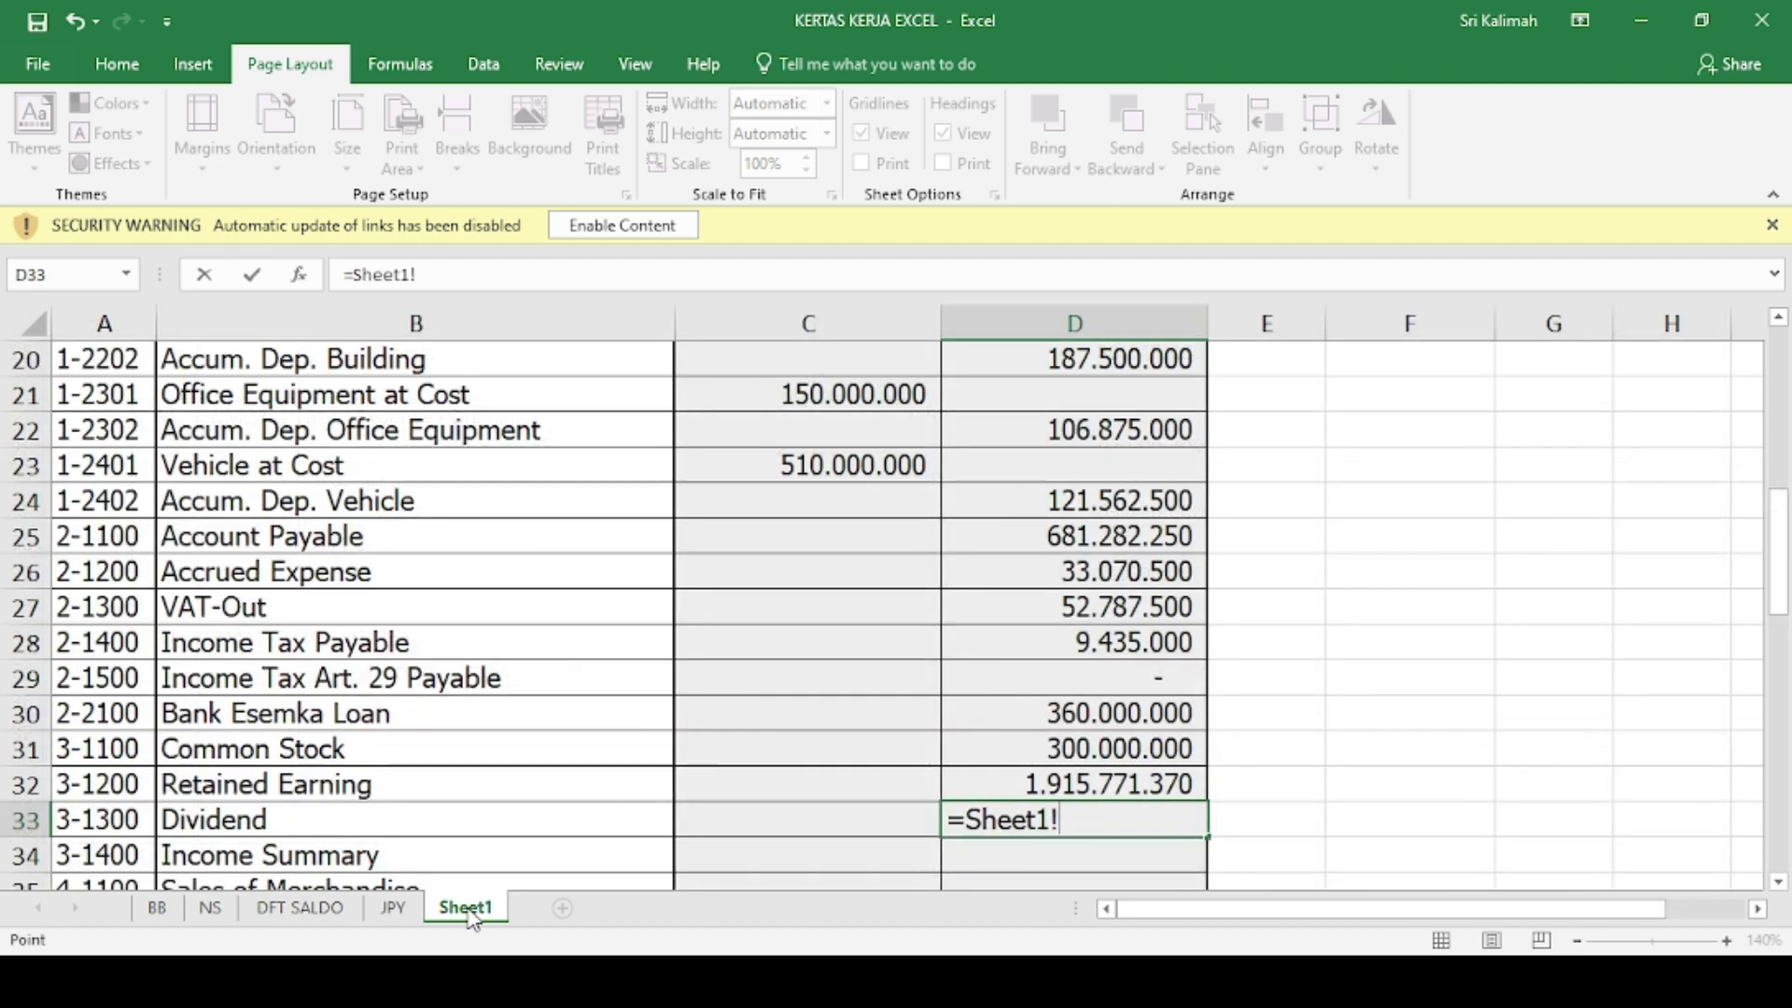
{"action": "key", "text": "Escape"}
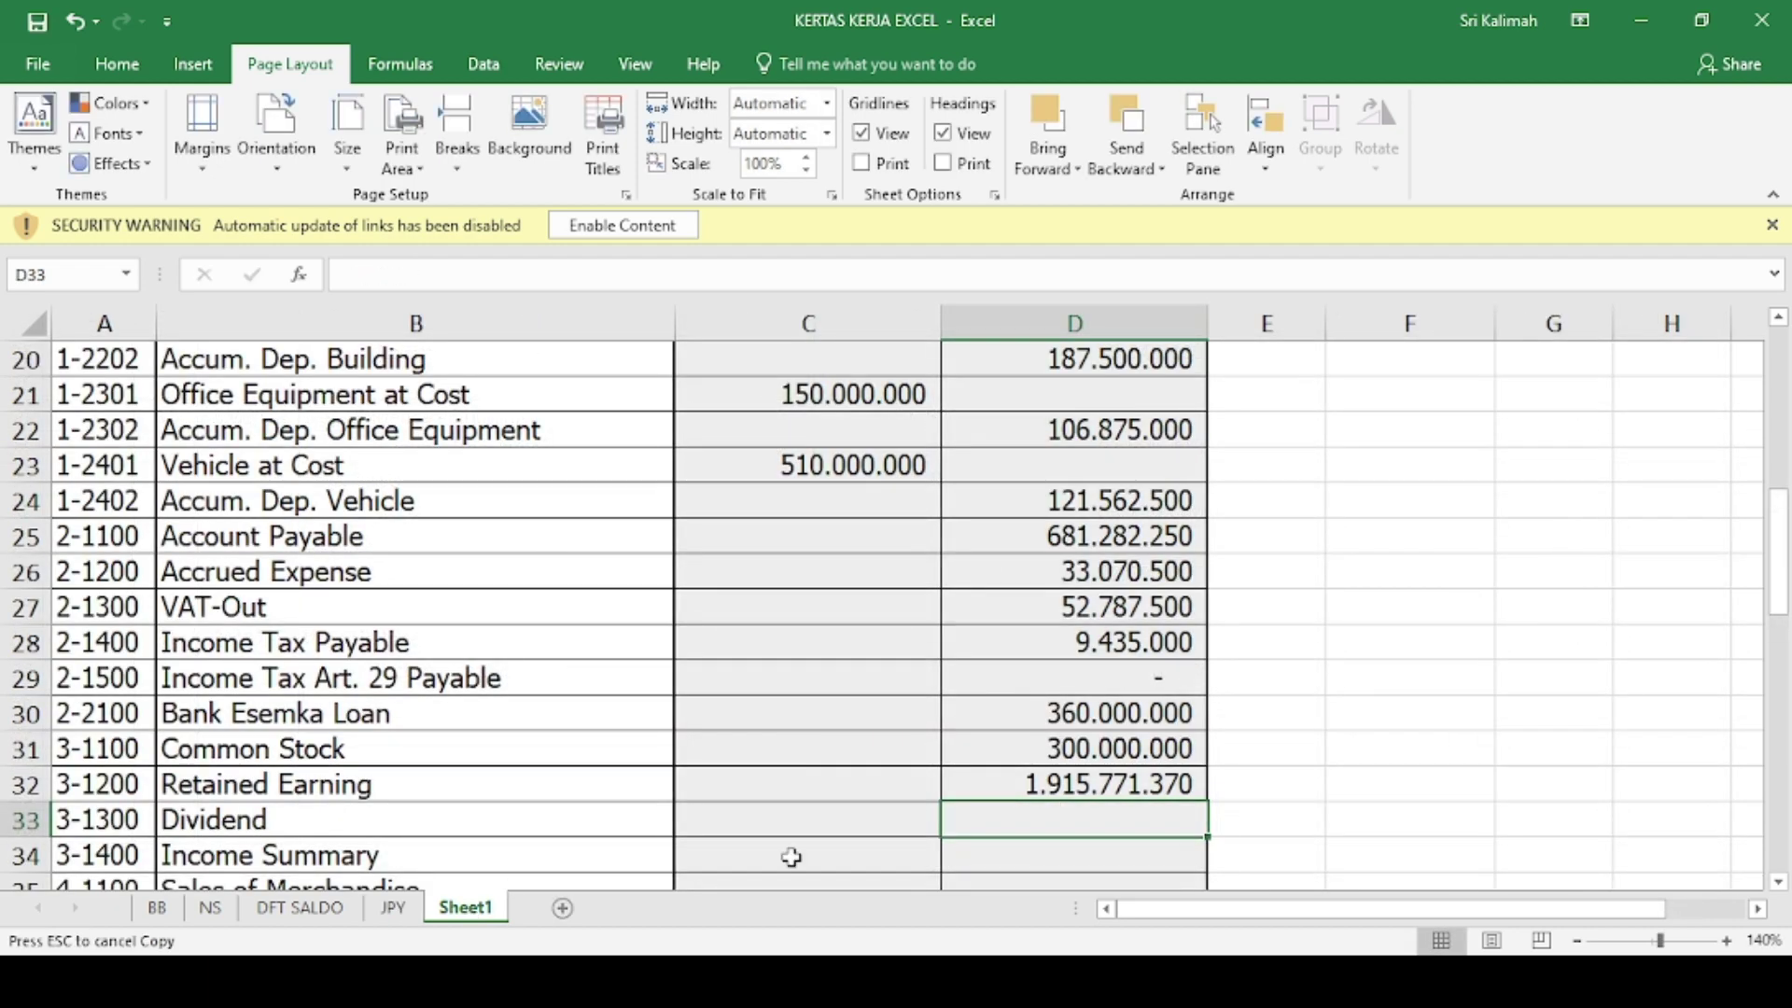
- Link the Dividend debit in C33 to its final ledger balance in H374 of the BB sheet
{"action": "left_click", "coordinate": [817, 807]}
{"action": "type", "text": "="}
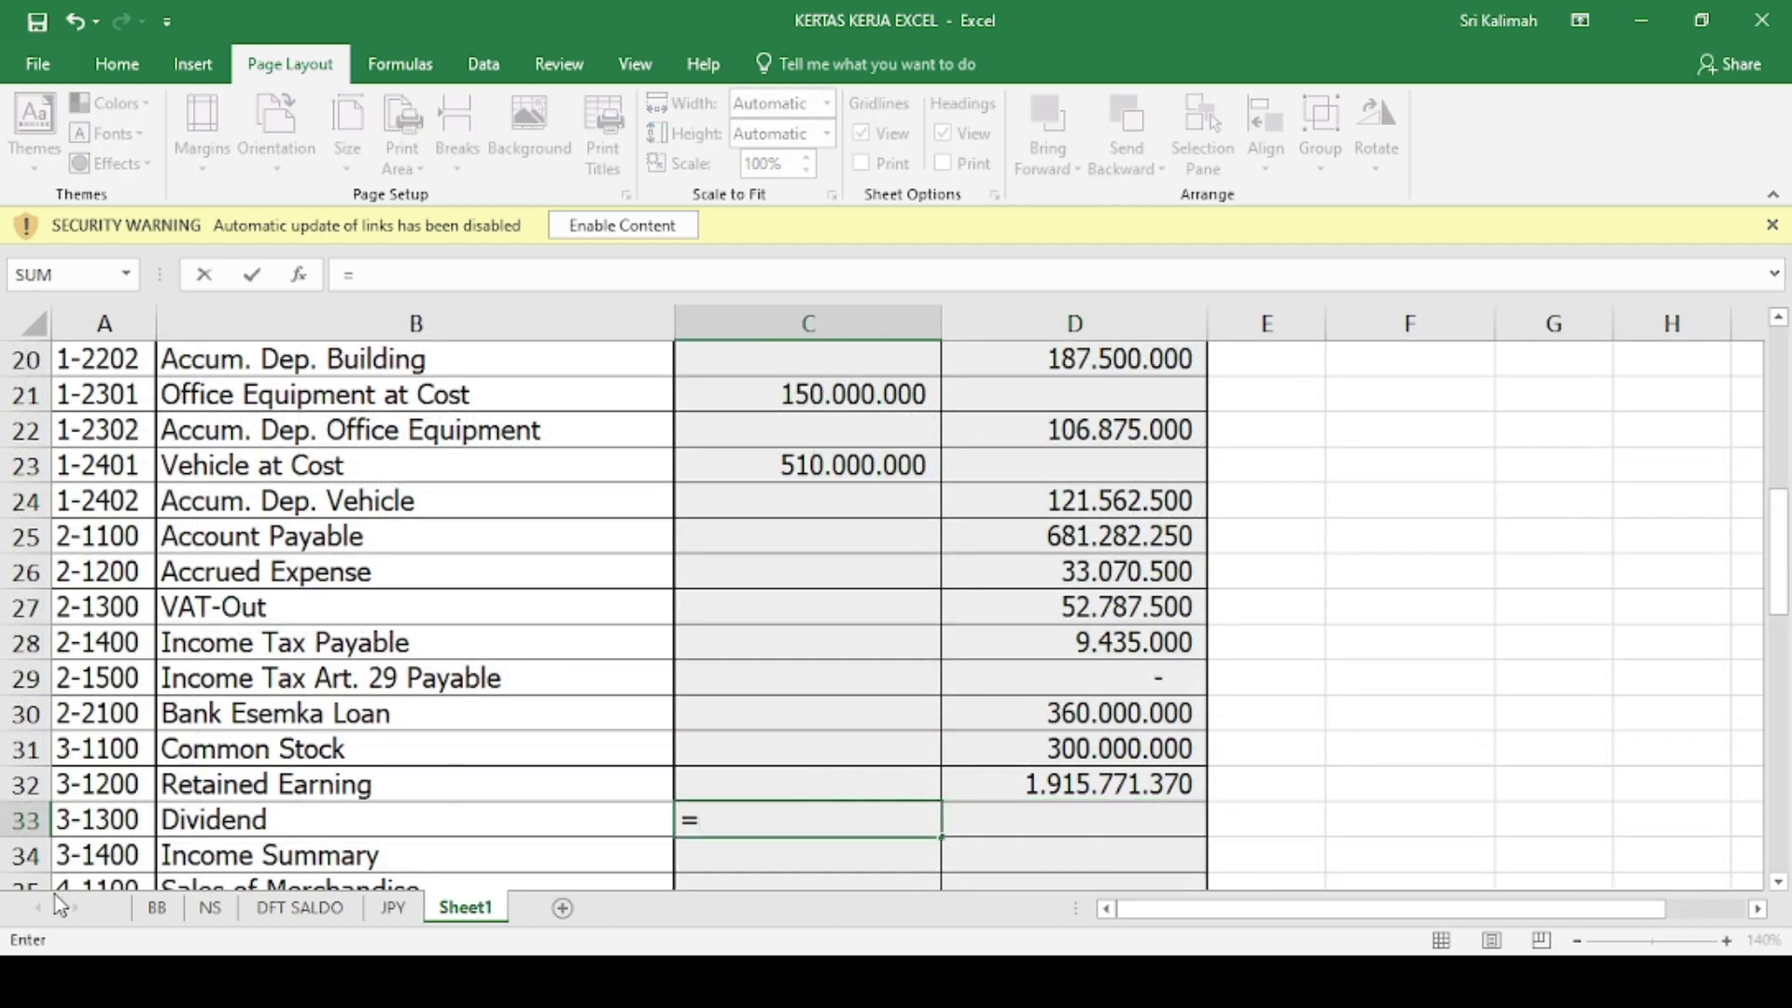
{"action": "left_click", "coordinate": [156, 908]}
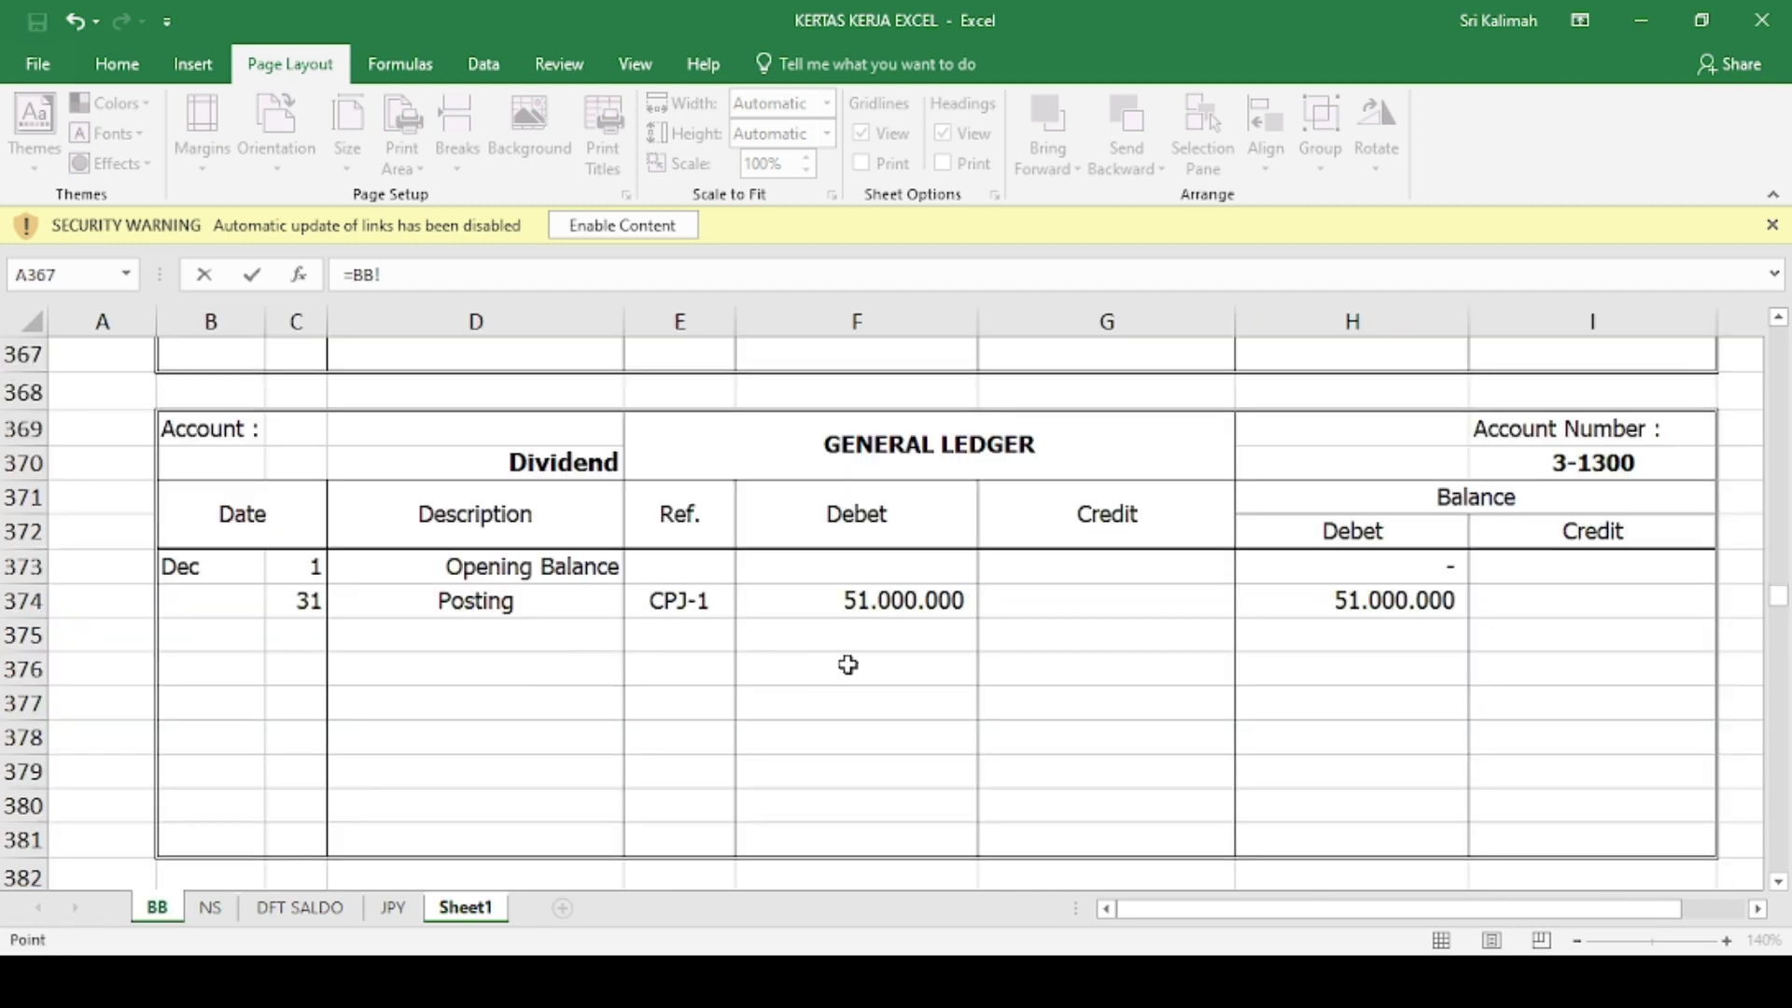
{"action": "left_click", "coordinate": [1279, 588]}
{"action": "key", "text": "Return"}
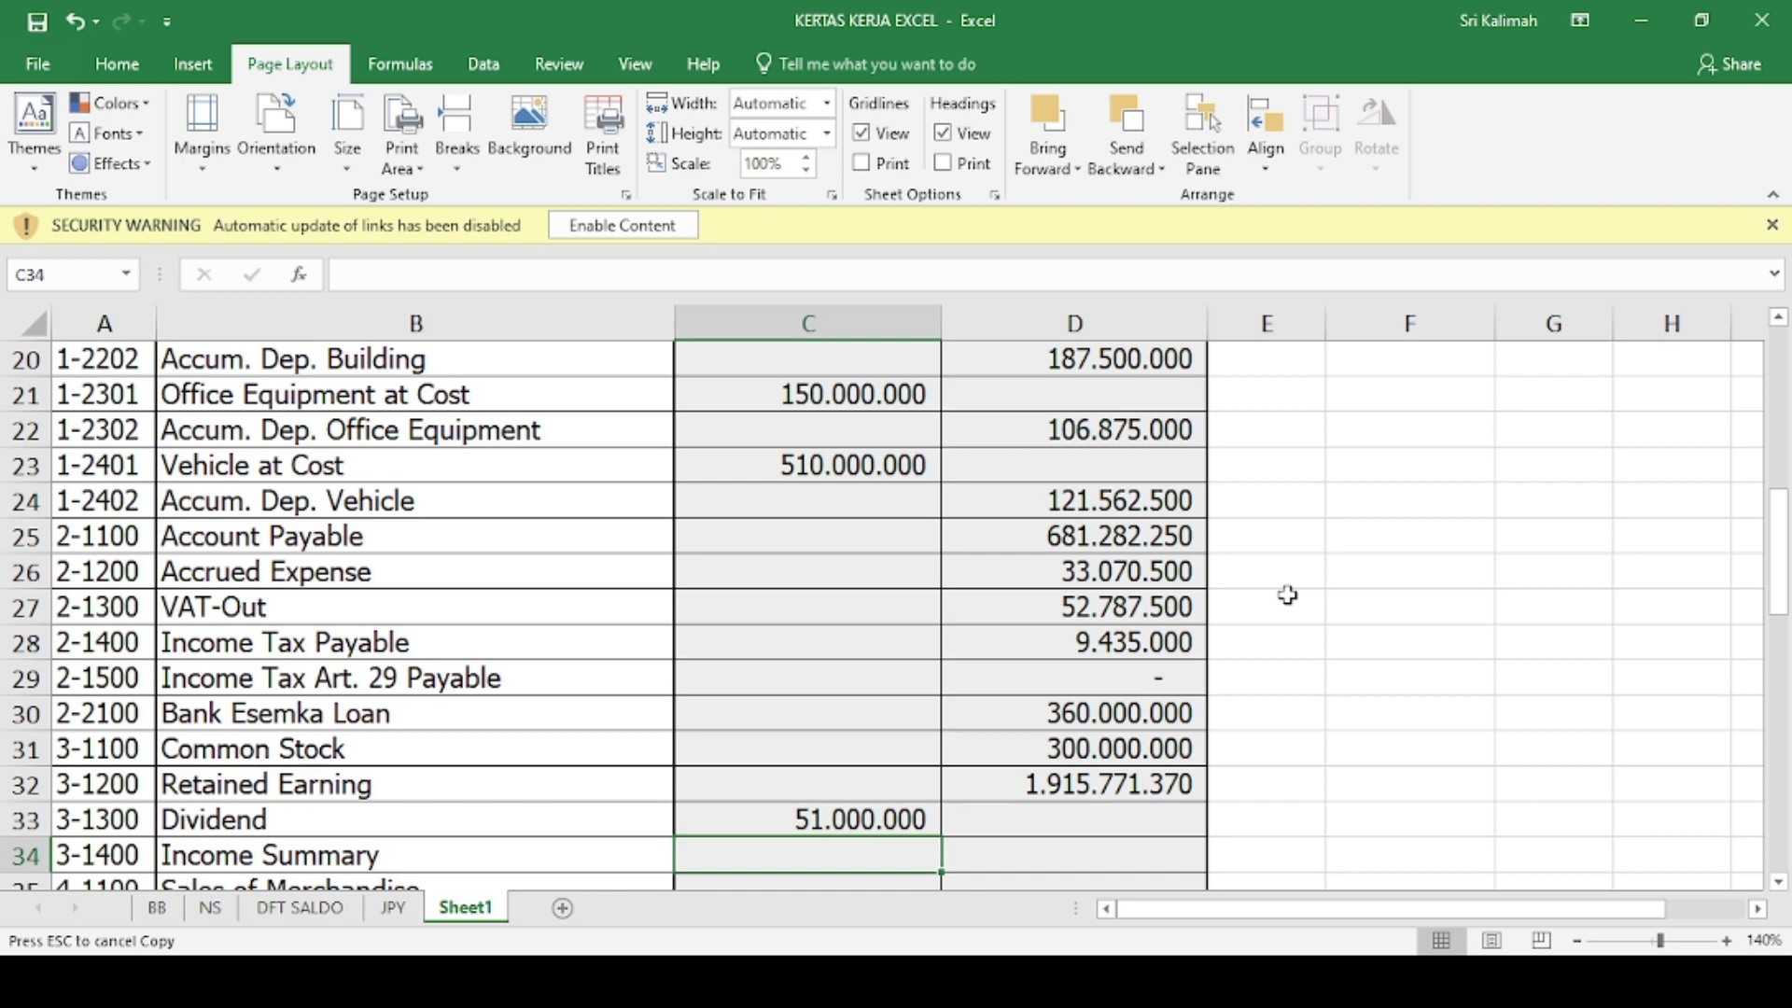
- Link the Income Summary credit in D34 to the first credit balance cell, I387, of its ledger in the BB sheet
{"action": "key", "text": "Right"}
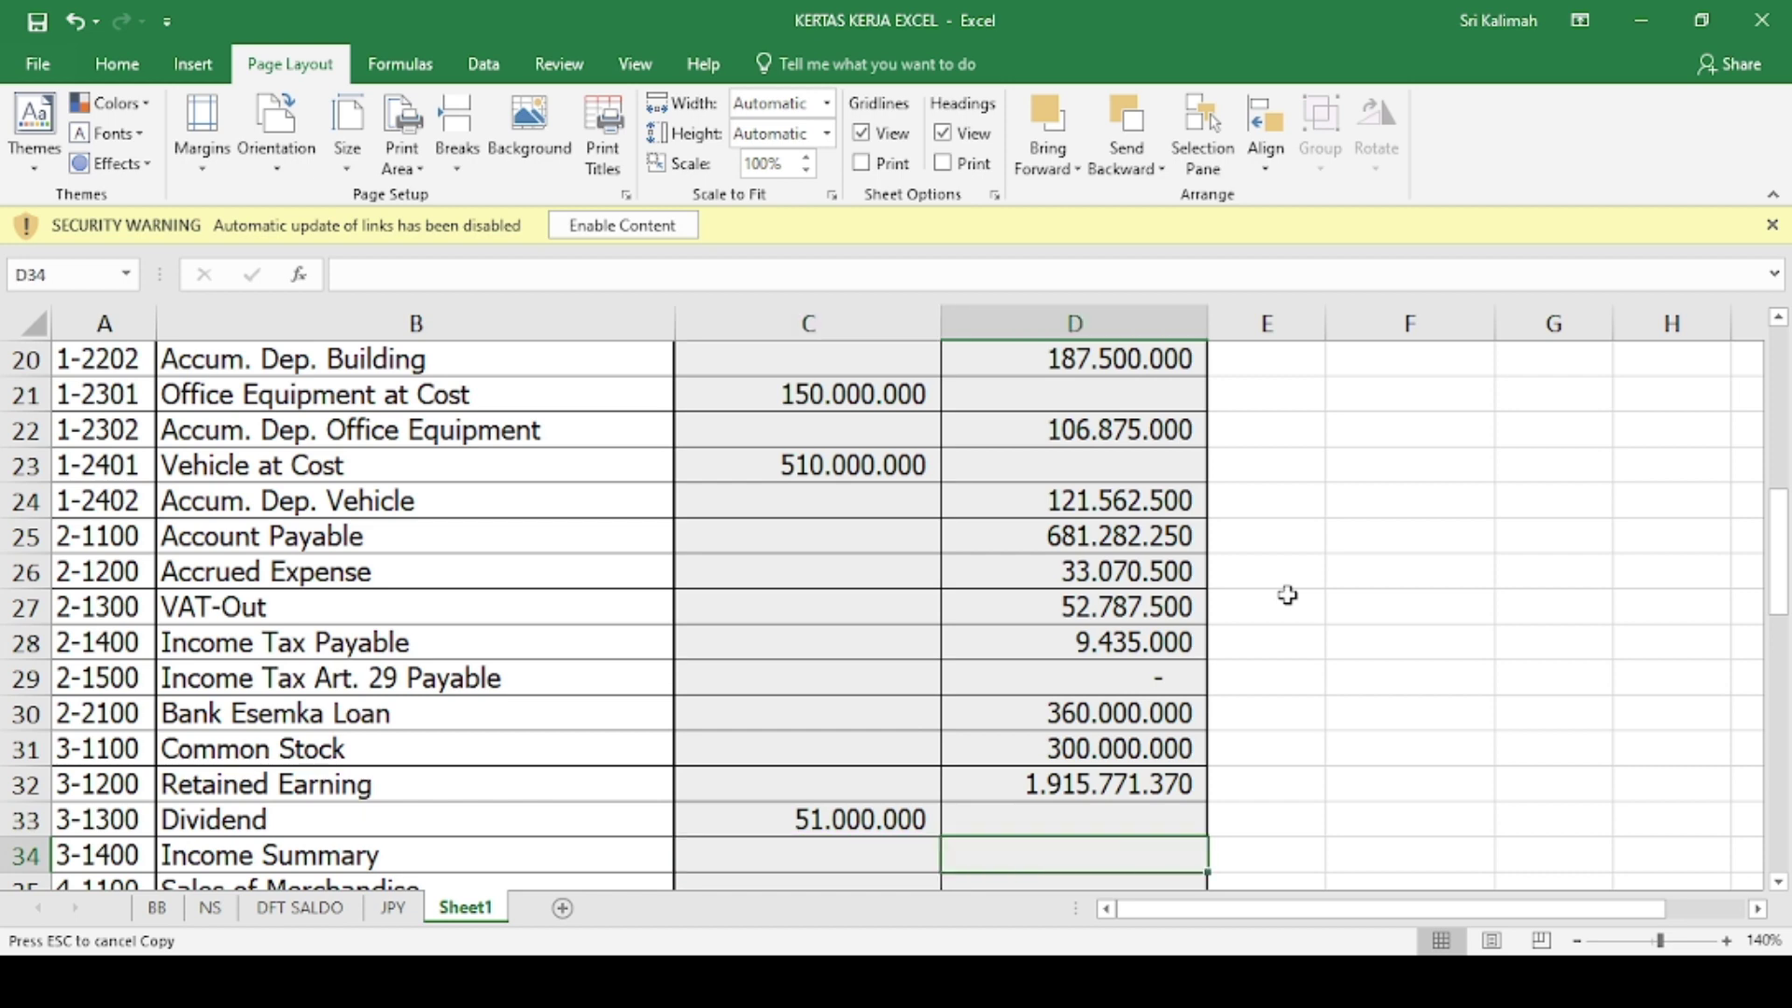
{"action": "type", "text": "="}
{"action": "left_click", "coordinate": [156, 908]}
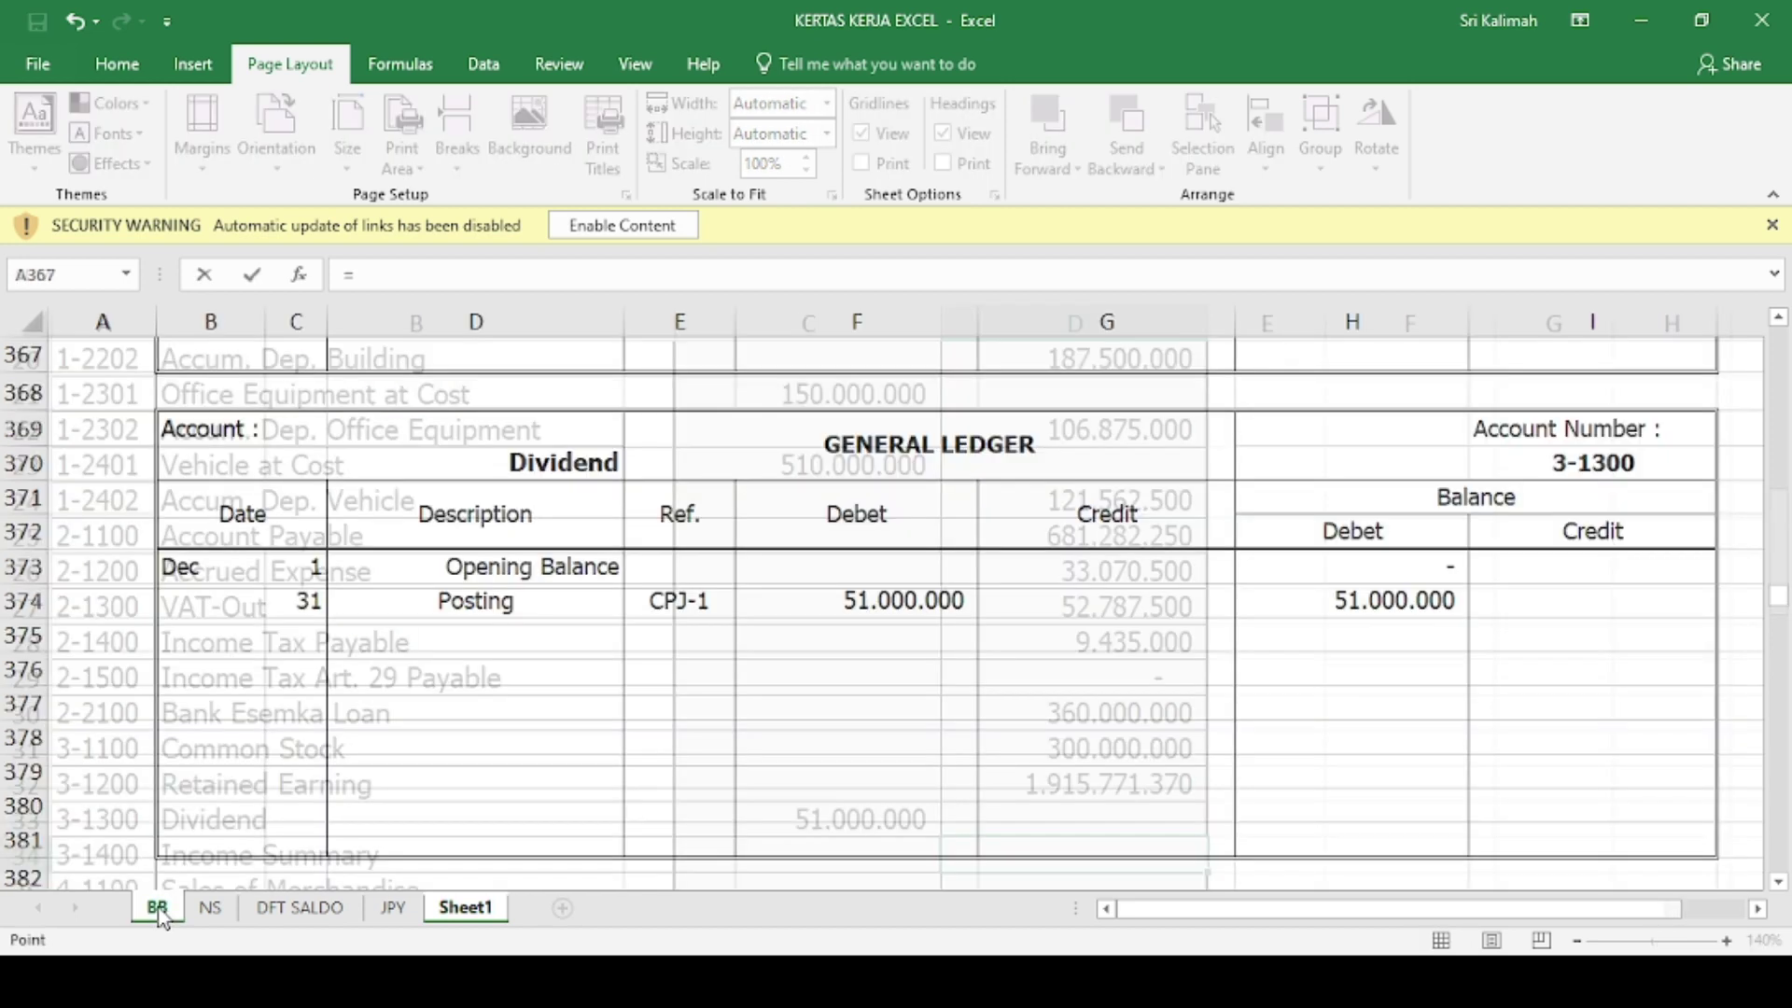
{"action": "scroll", "coordinate": [687, 724], "scroll_direction": "down", "scroll_amount": 2}
{"action": "scroll", "coordinate": [687, 723], "scroll_direction": "down", "scroll_amount": 2}
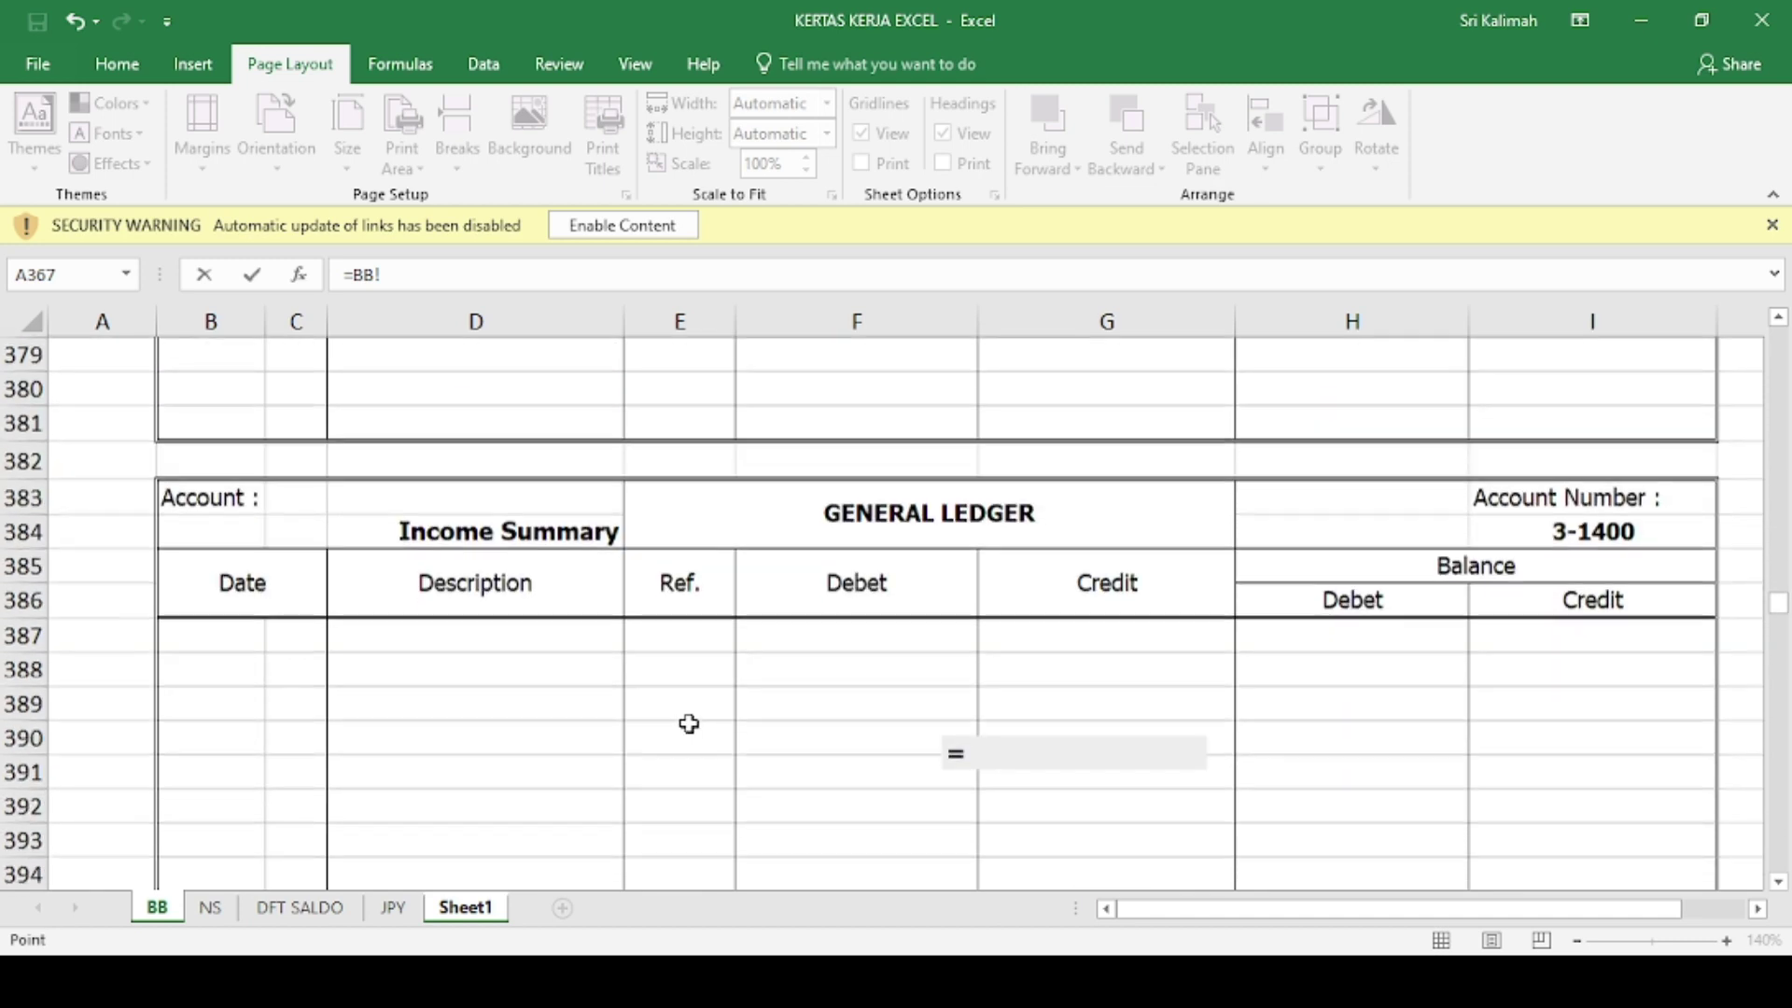
{"action": "left_click", "coordinate": [1583, 637]}
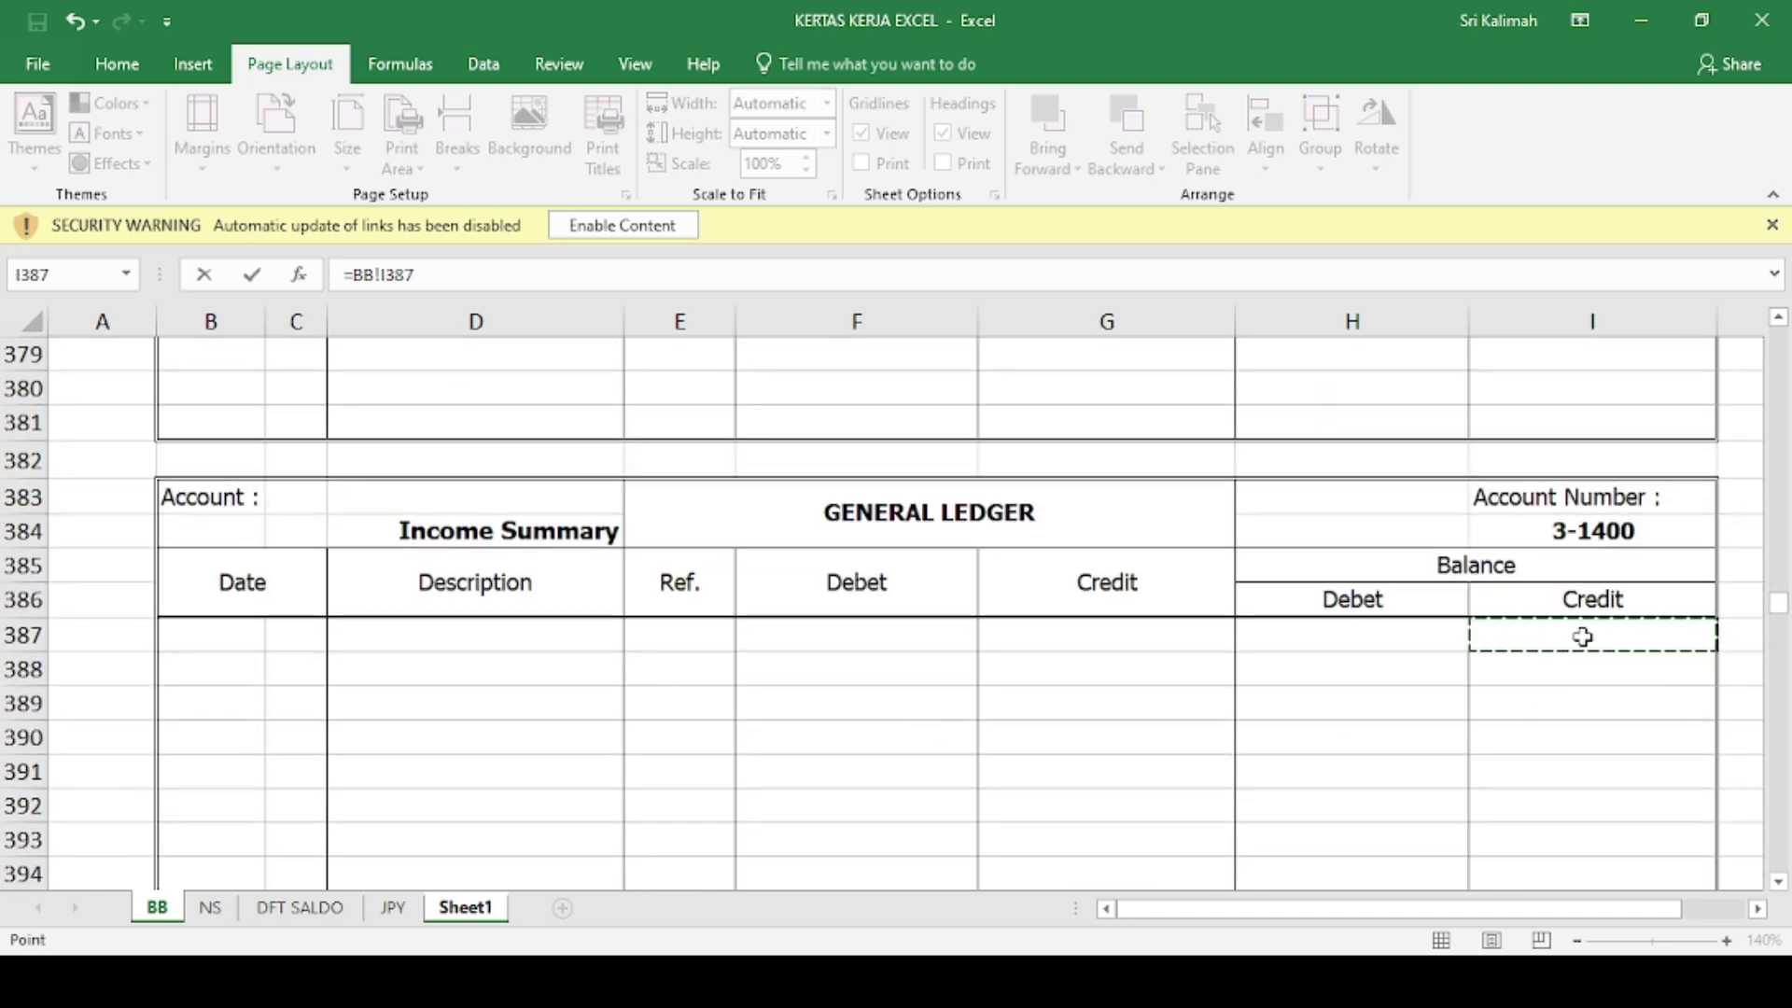
{"action": "key", "text": "Return"}
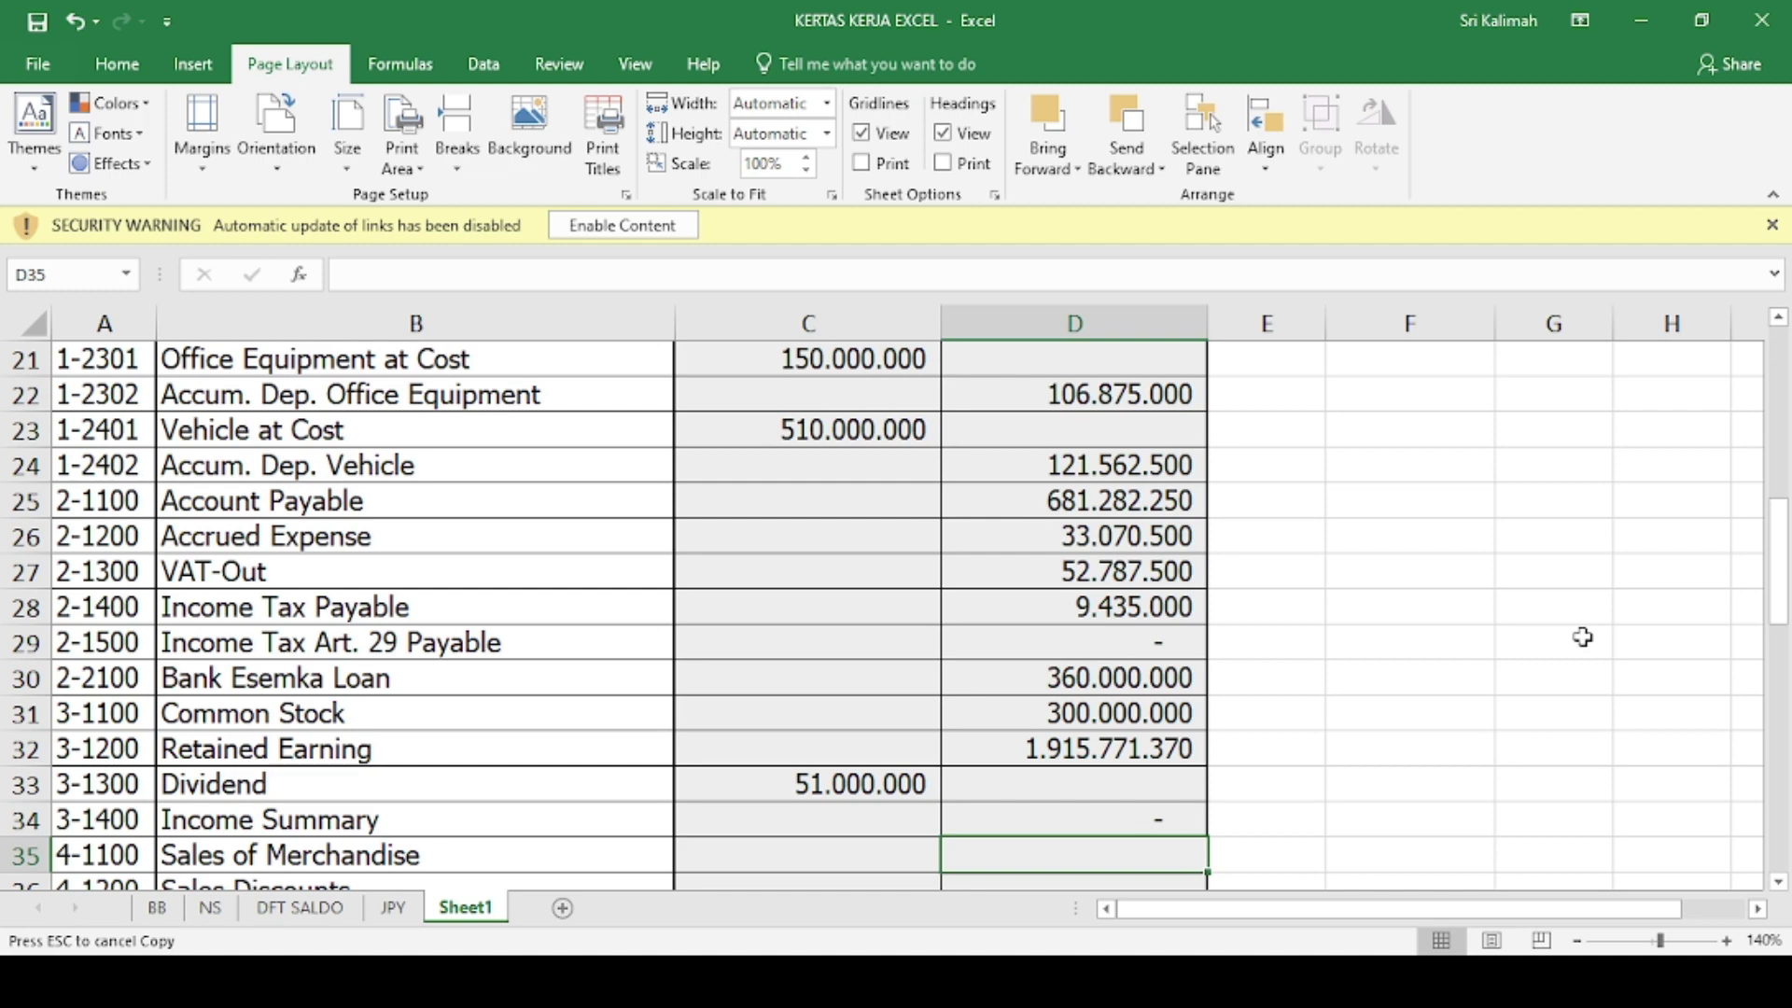
- Link the Sales of Merchandise credit in D35 to its final ledger balance in I403 of the BB sheet
{"action": "type", "text": "="}
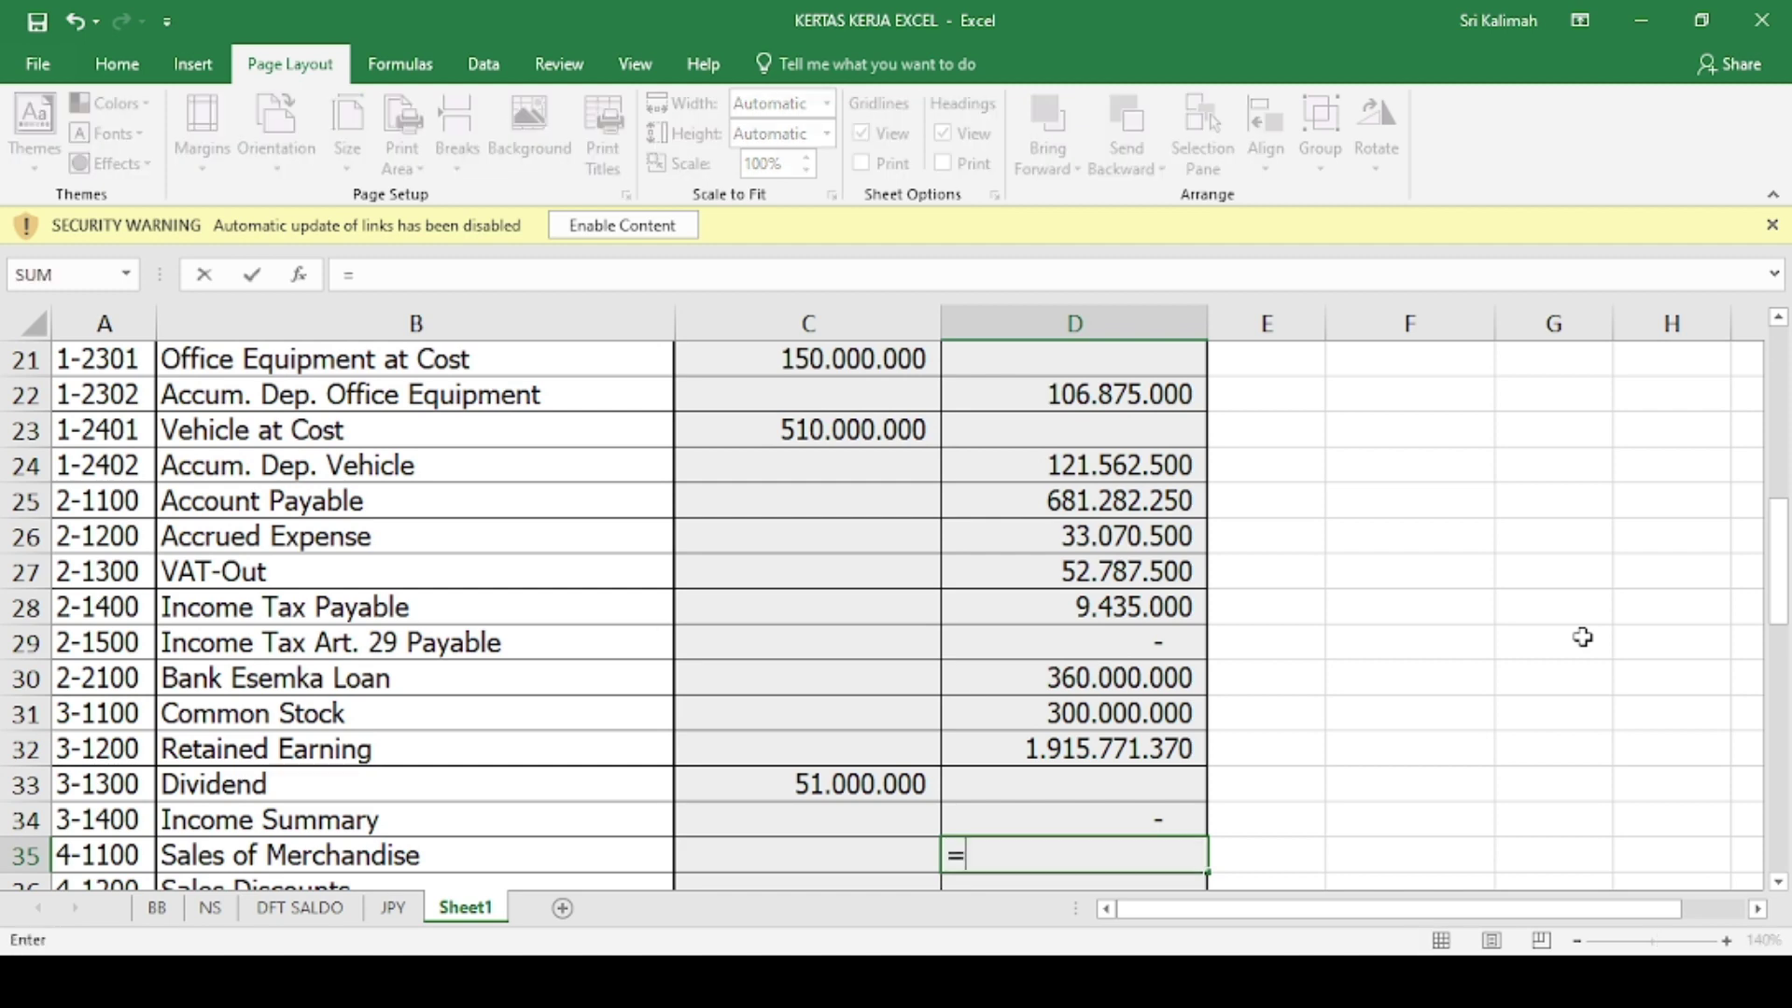
{"action": "left_click", "coordinate": [156, 910]}
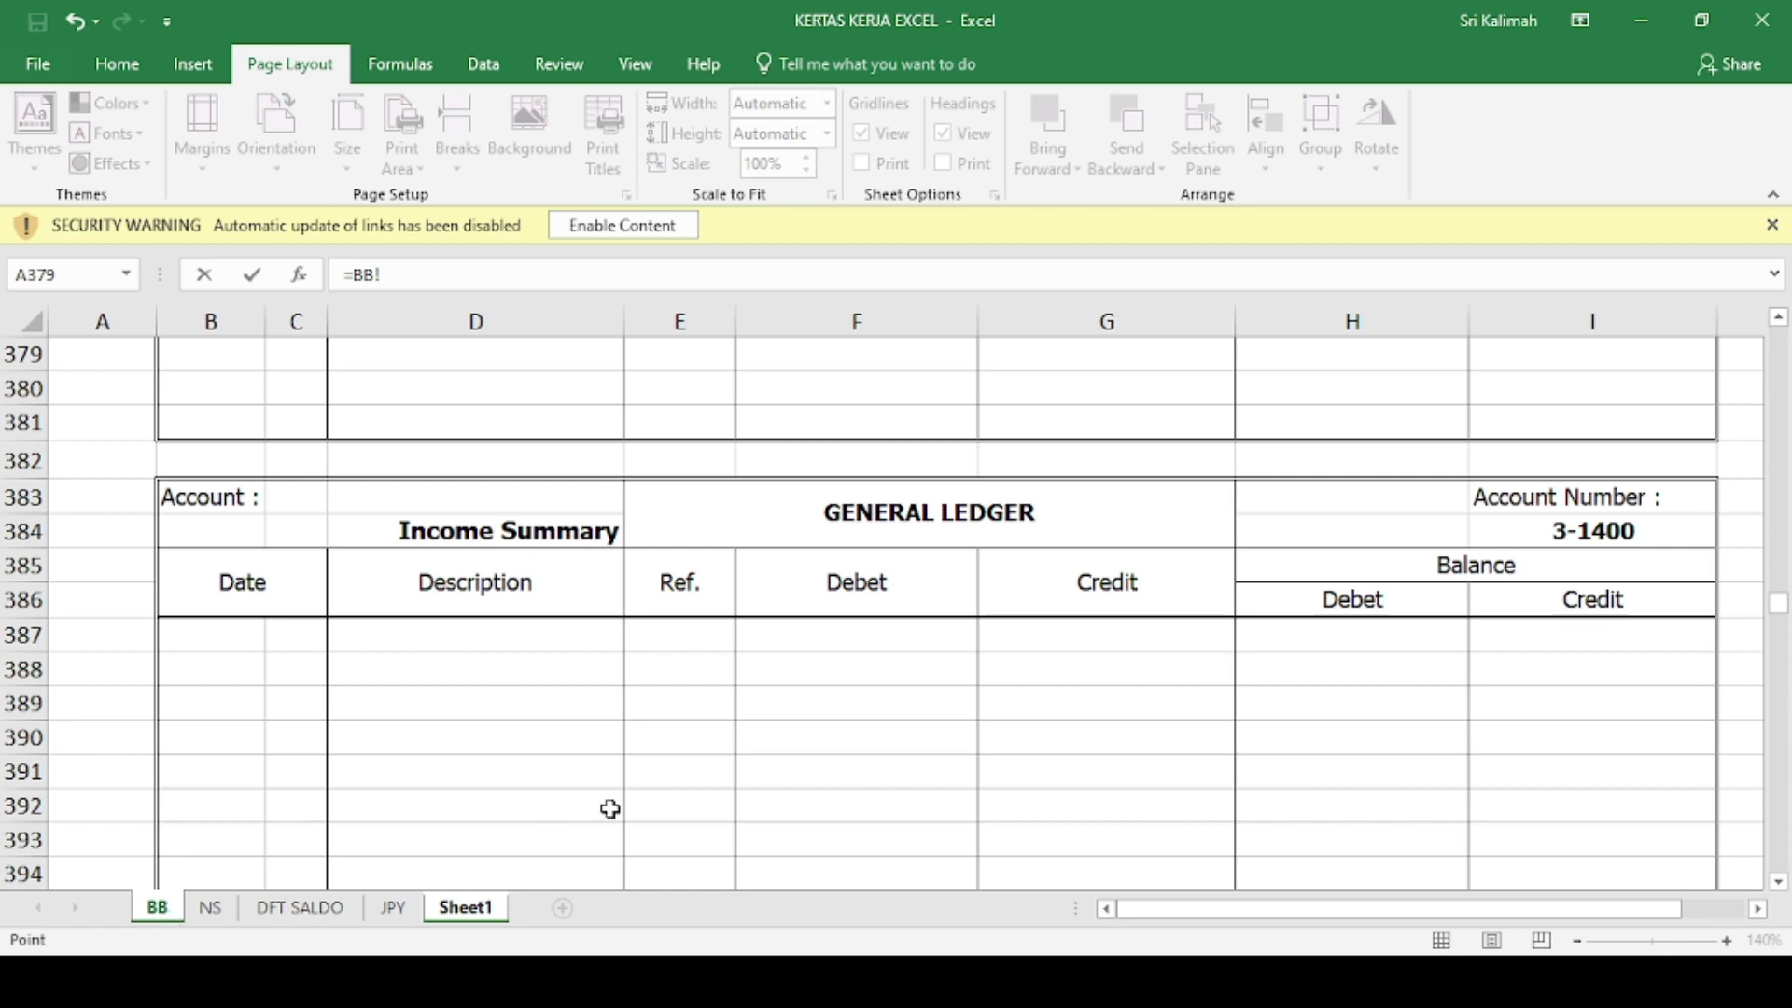
{"action": "scroll", "coordinate": [611, 809], "scroll_direction": "down", "scroll_amount": 5}
{"action": "left_click", "coordinate": [1524, 672]}
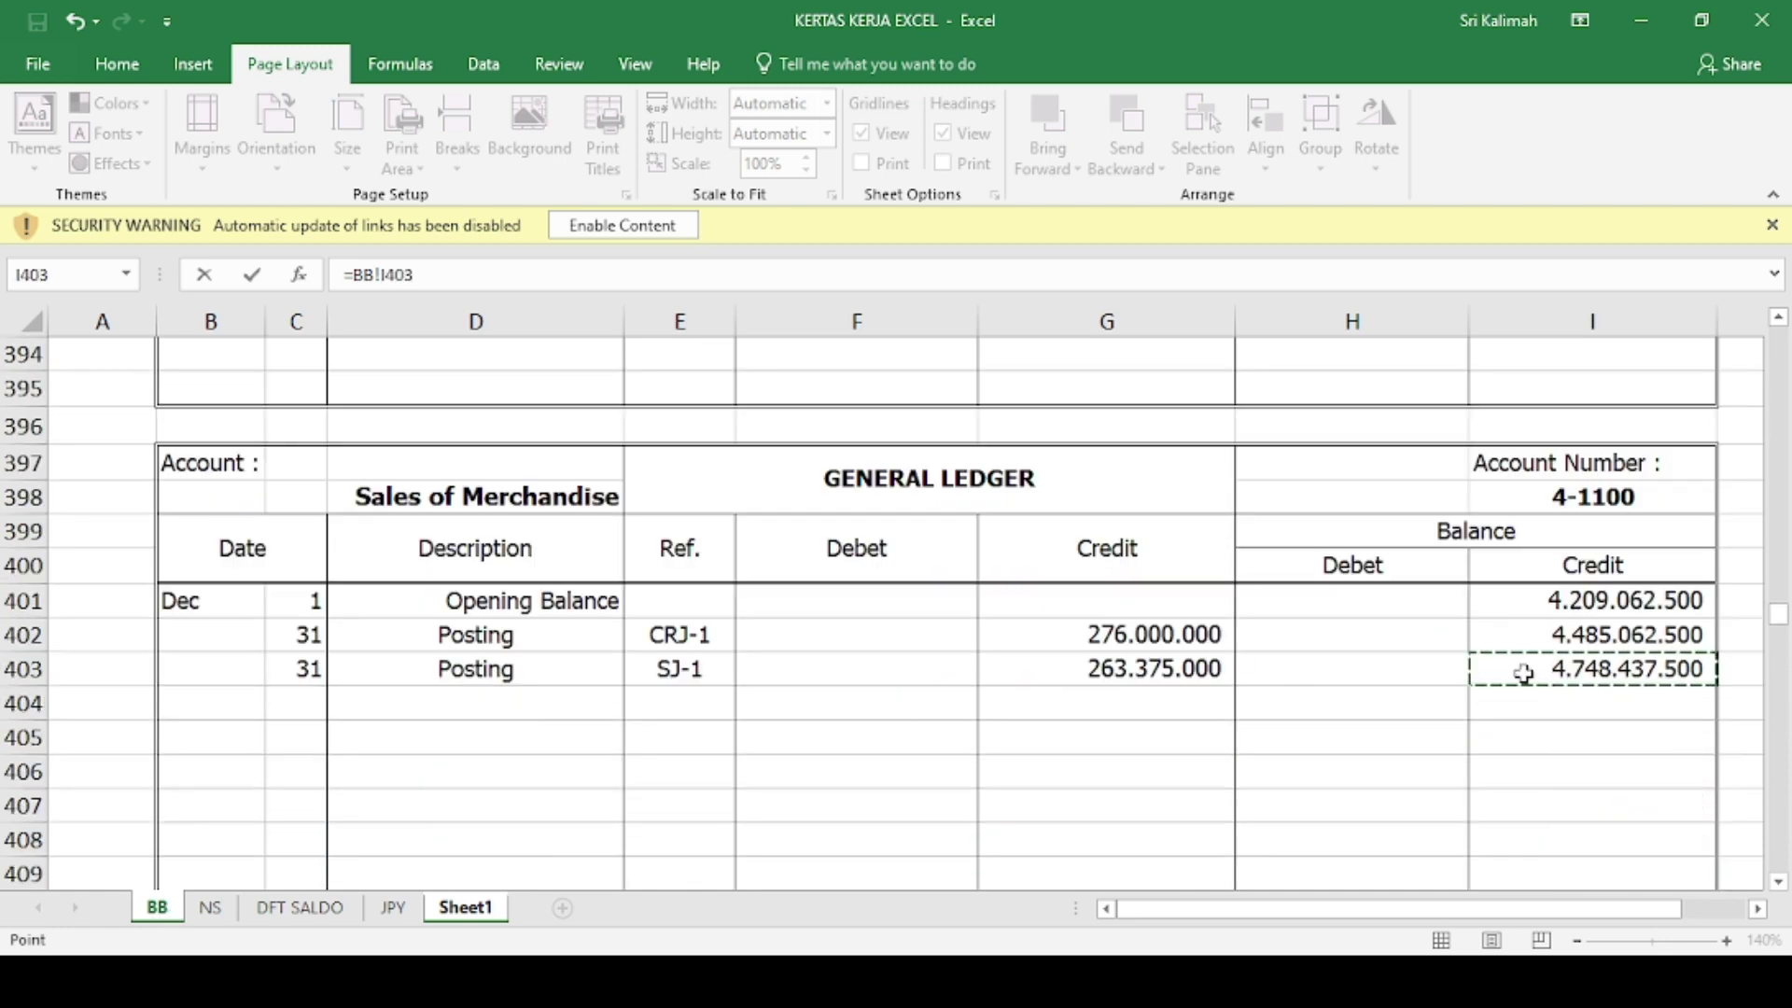
{"action": "key", "text": "Return"}
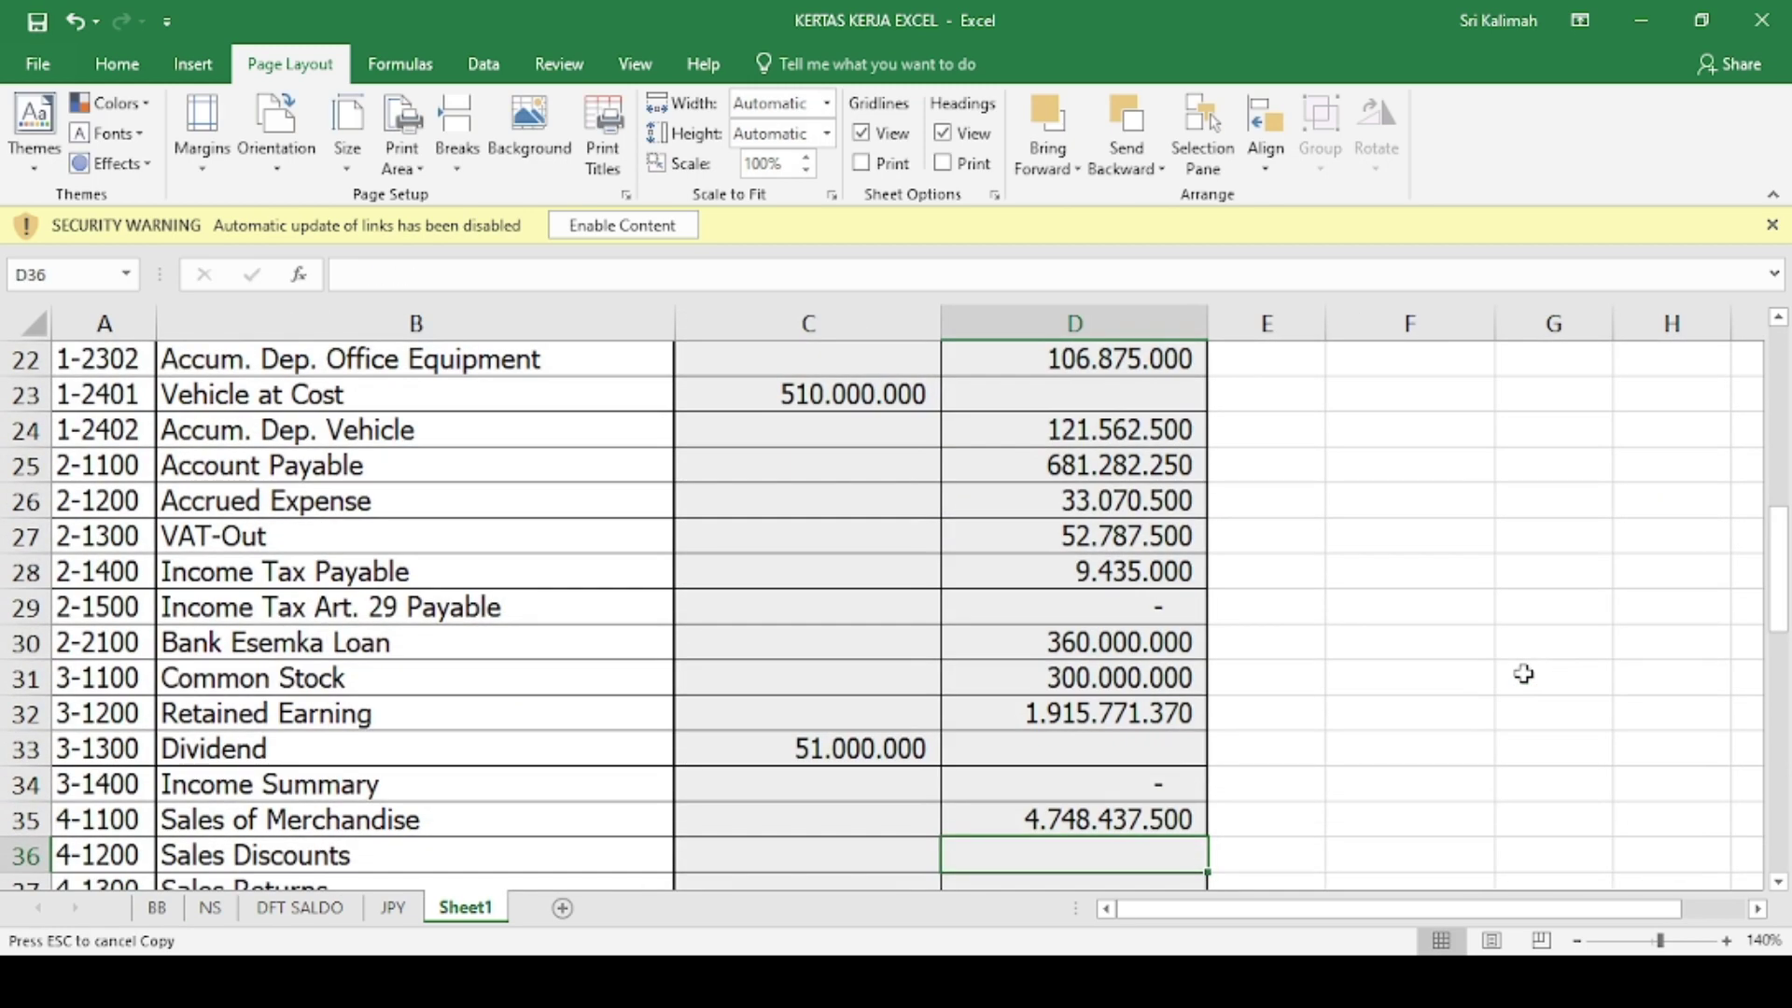
- Link the Sales Discounts debit in C36 to its final ledger balance in H416 of the BB sheet
{"action": "type", "text": "="}
{"action": "key", "text": "Escape"}
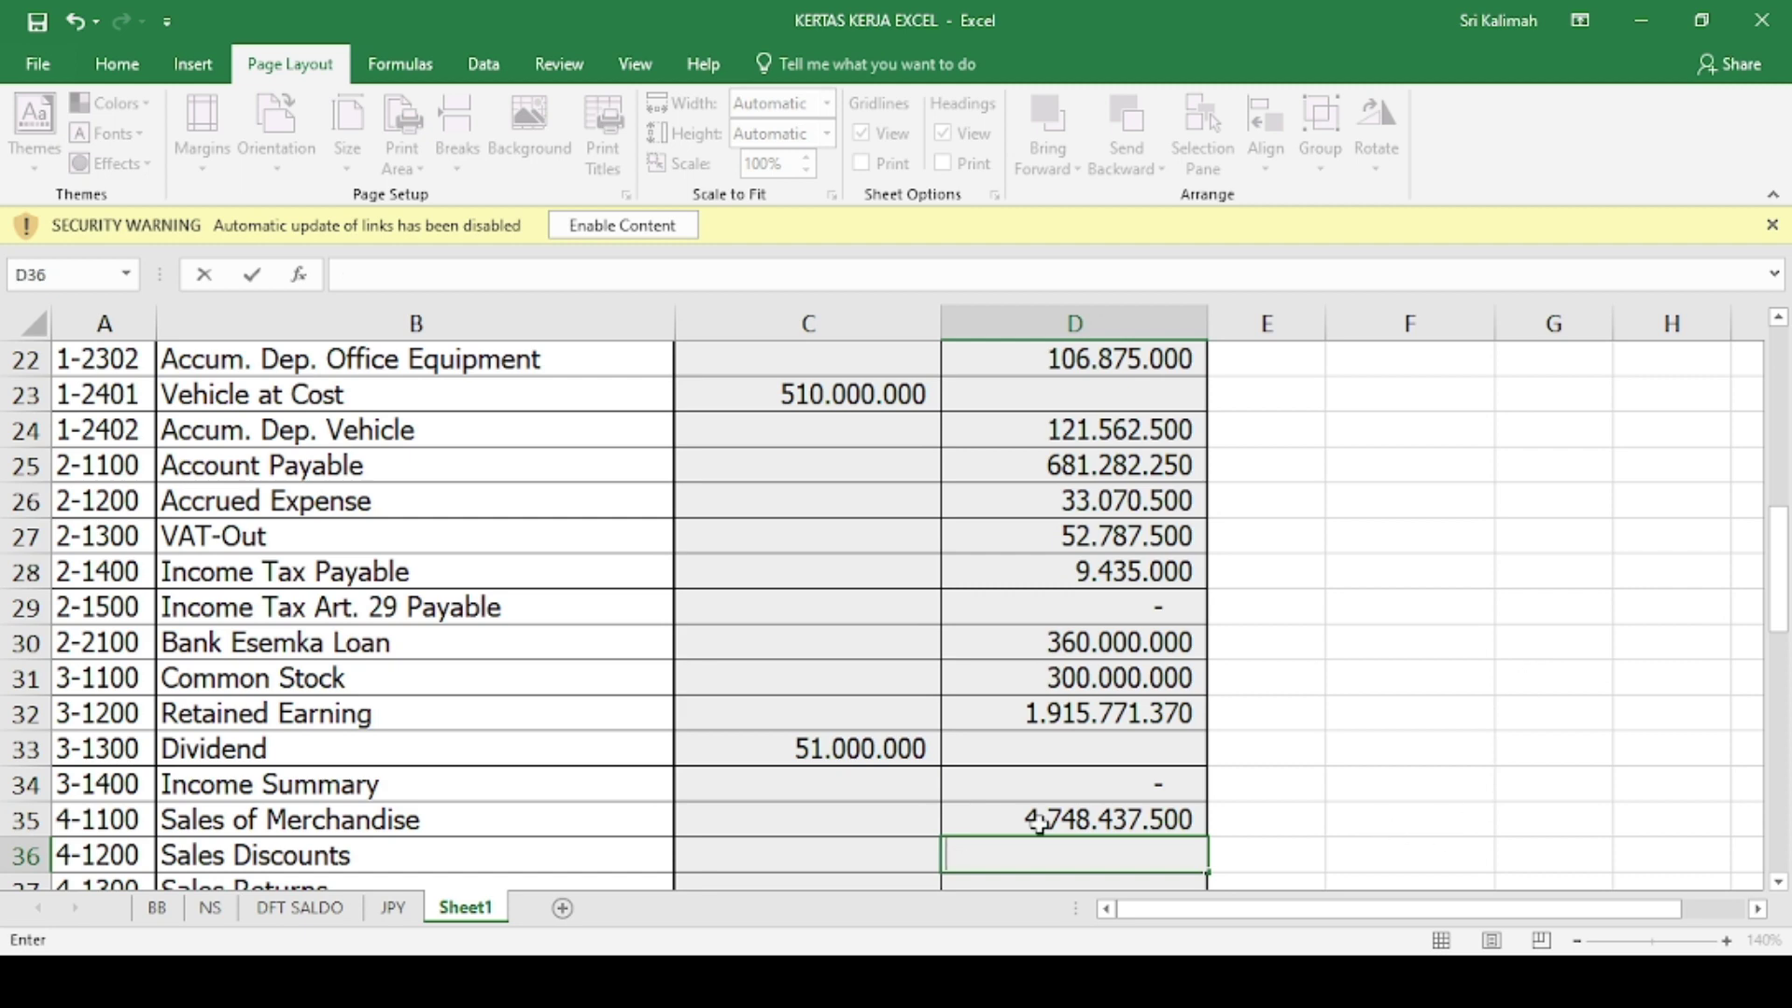
{"action": "left_click", "coordinate": [849, 846]}
{"action": "type", "text": "="}
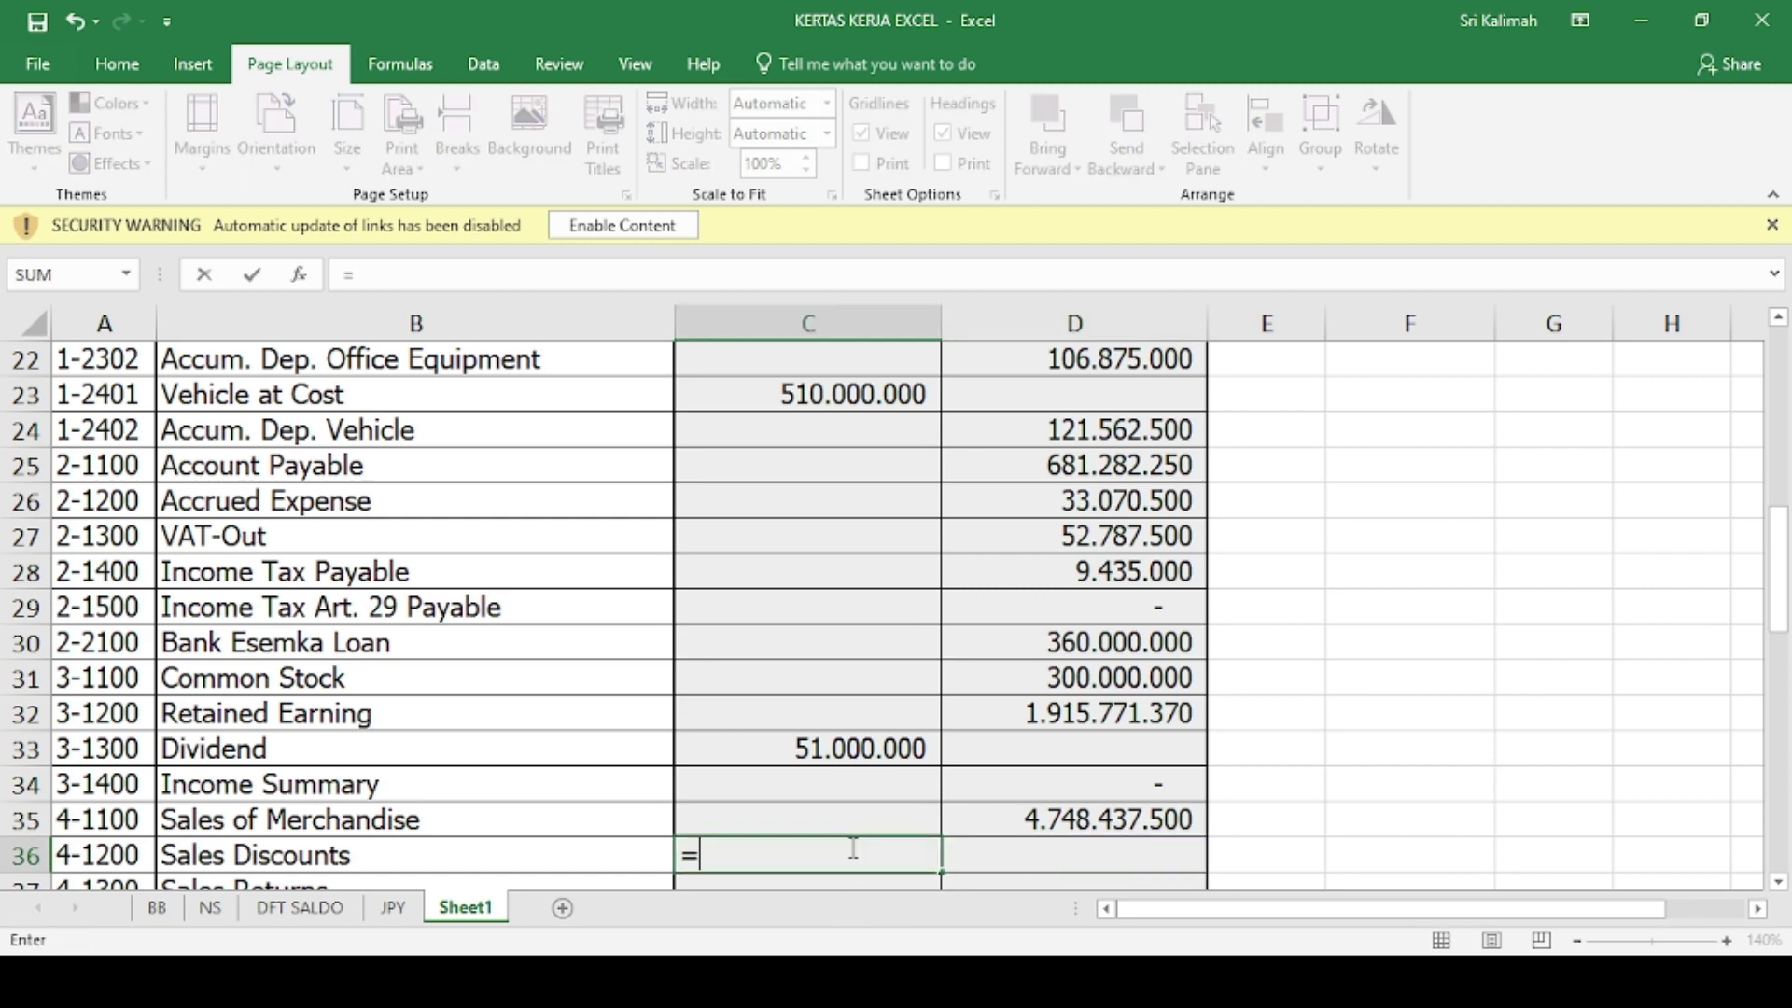
{"action": "left_click", "coordinate": [157, 909]}
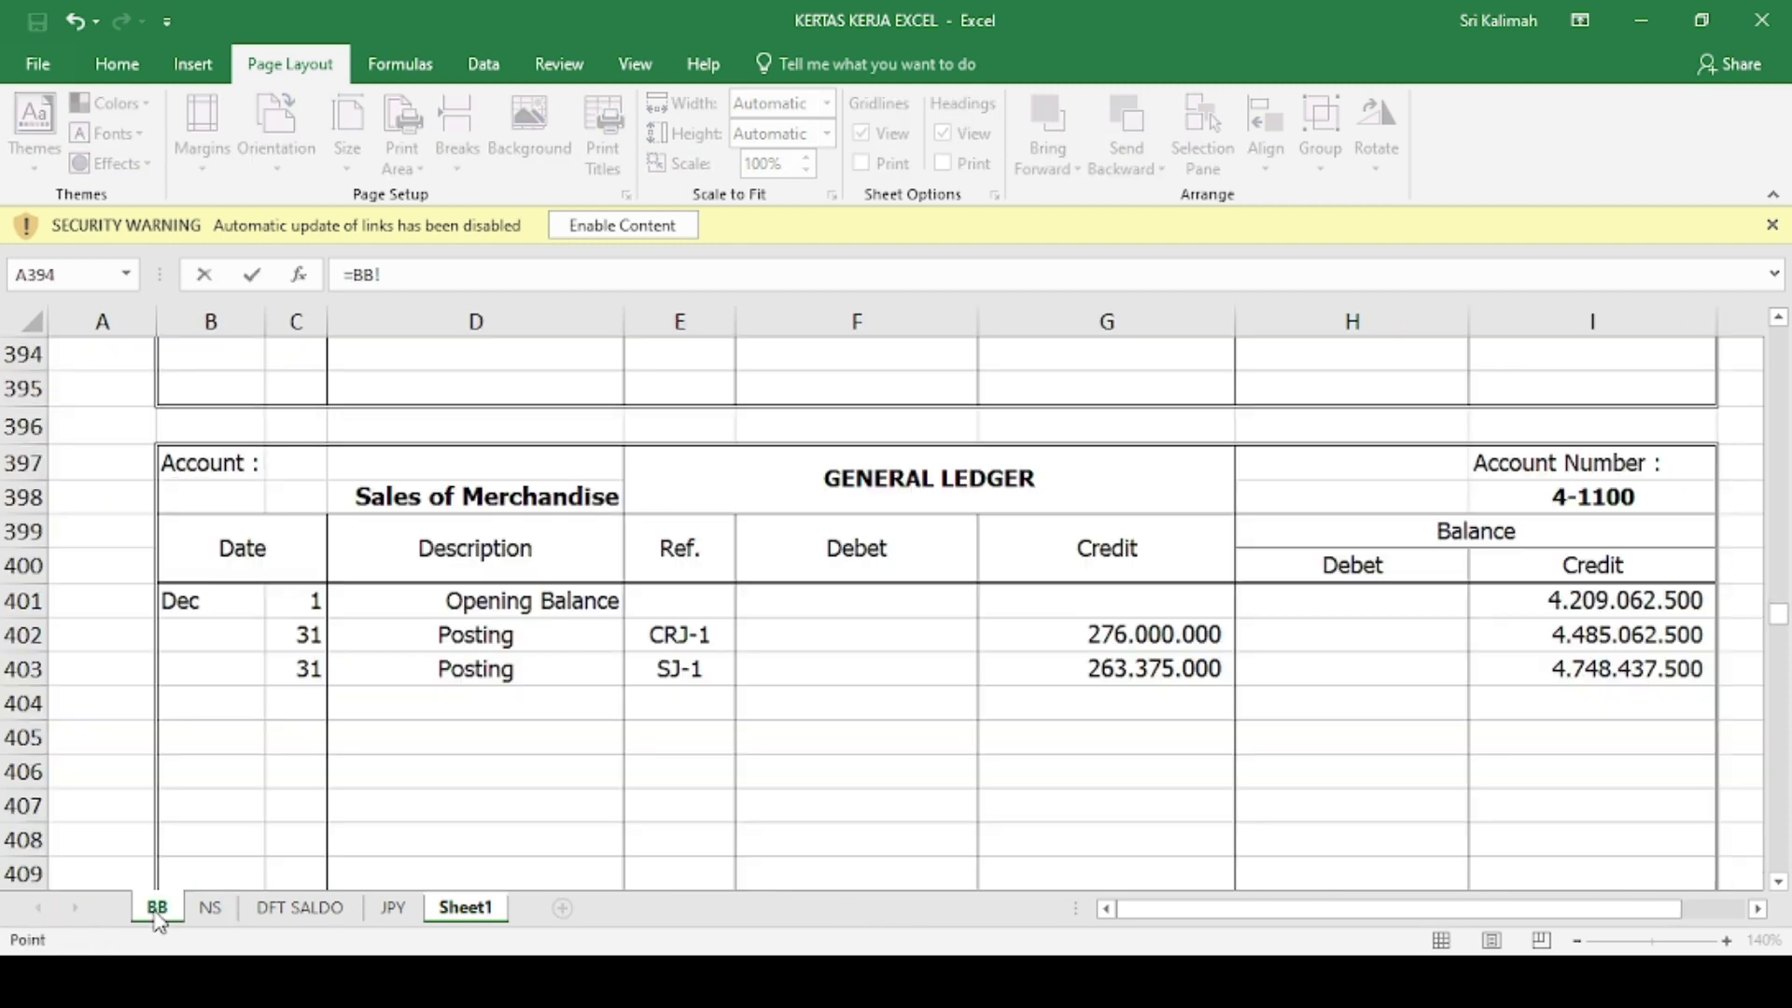
{"action": "scroll", "coordinate": [672, 765], "scroll_direction": "down", "scroll_amount": 4}
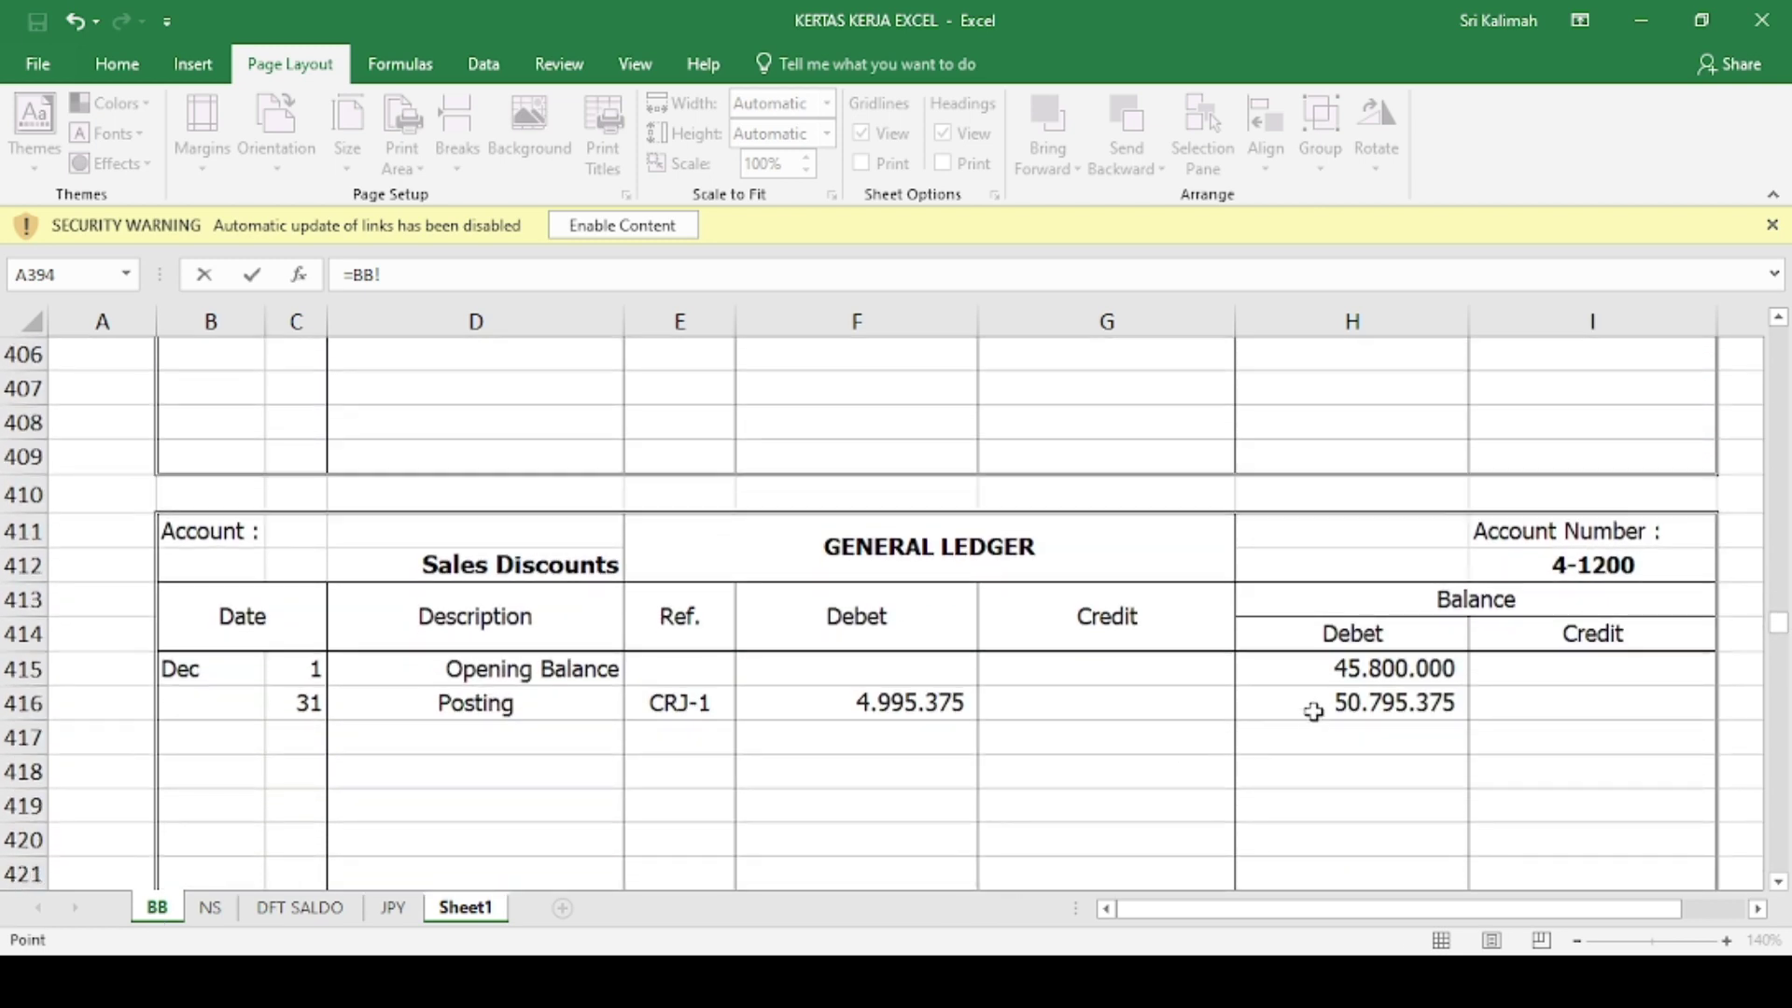
{"action": "left_click", "coordinate": [1314, 711]}
{"action": "key", "text": "Return"}
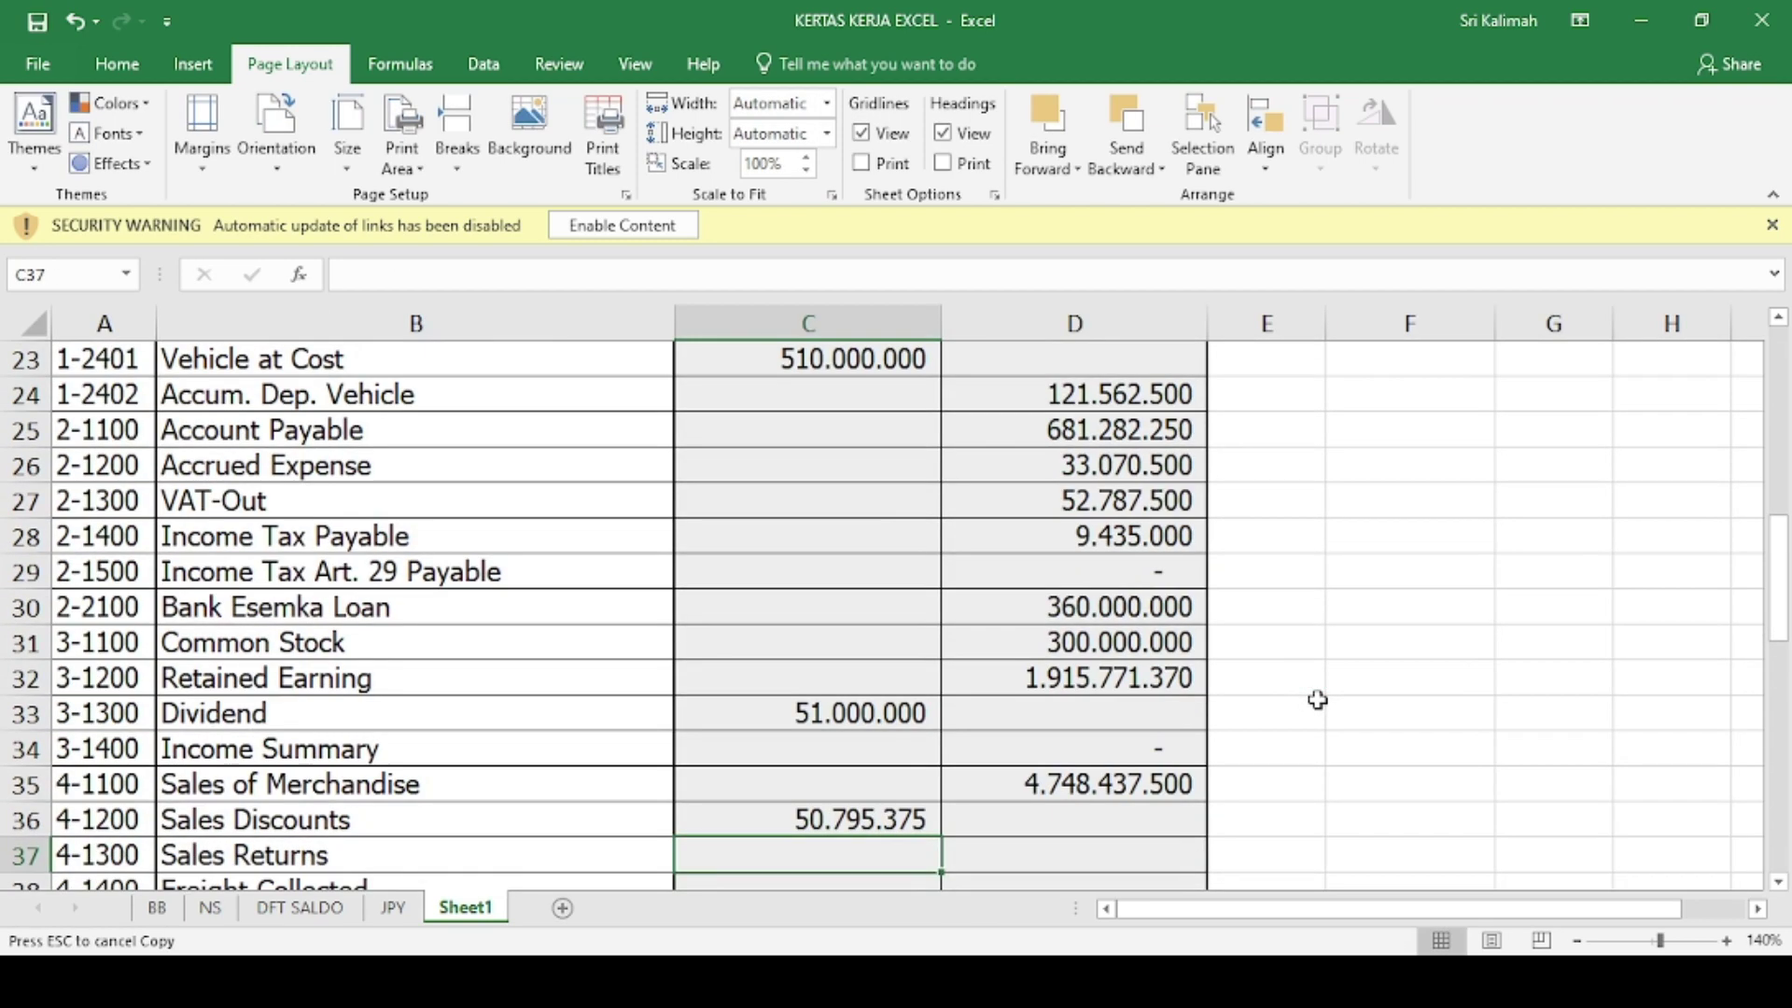
- Link the Sales Returns debit in C37 to its final ledger balance in H430 of the BB sheet
{"action": "type", "text": "="}
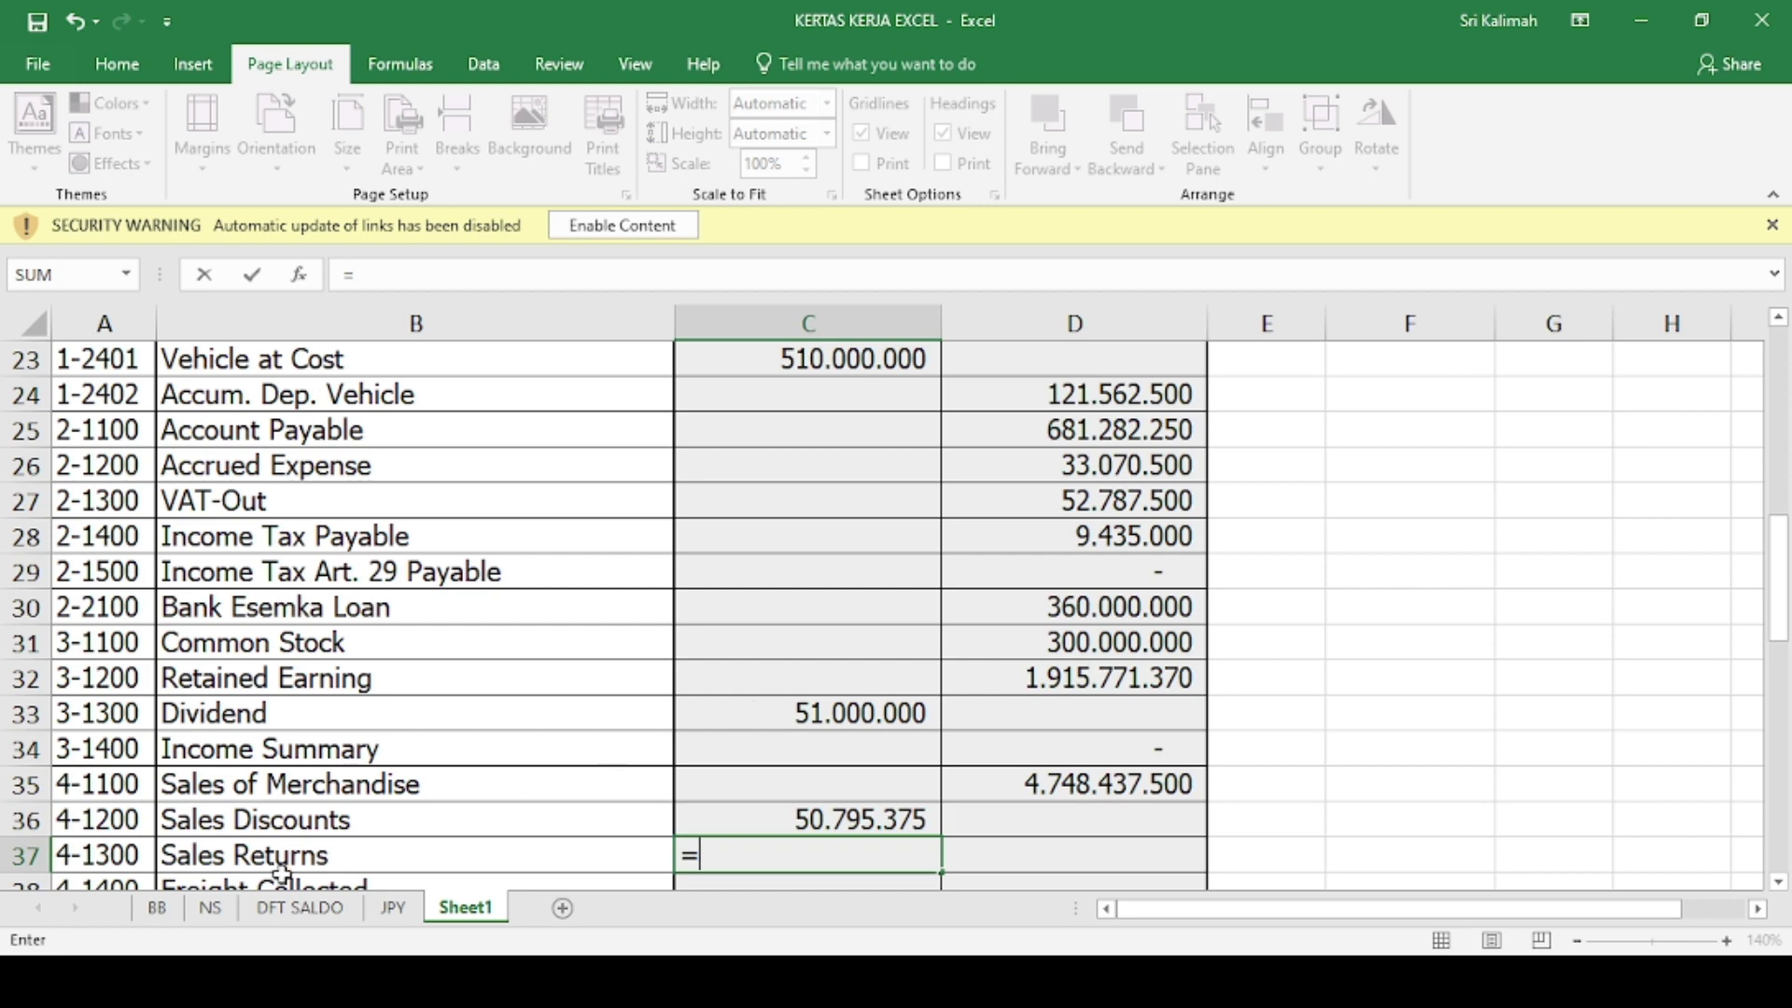
{"action": "left_click", "coordinate": [157, 907]}
{"action": "scroll", "coordinate": [654, 768], "scroll_direction": "down", "scroll_amount": 5}
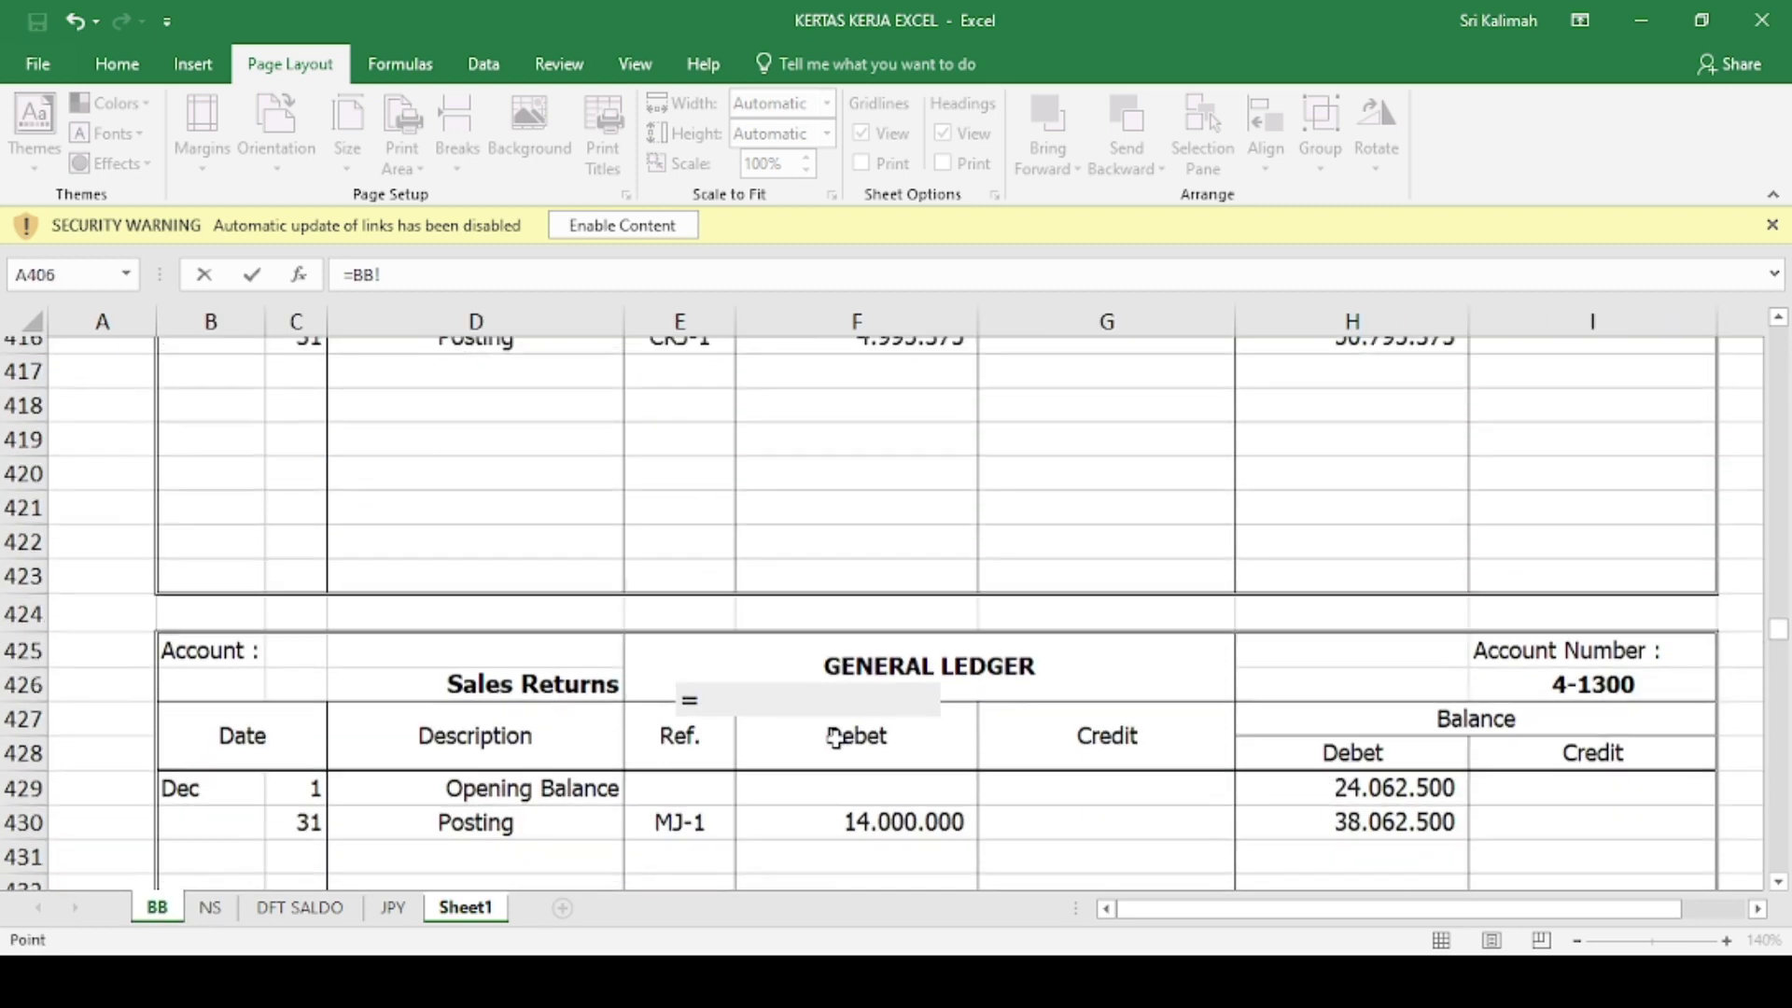
{"action": "scroll", "coordinate": [1034, 700], "scroll_direction": "down", "scroll_amount": 1}
{"action": "left_click", "coordinate": [1264, 668]}
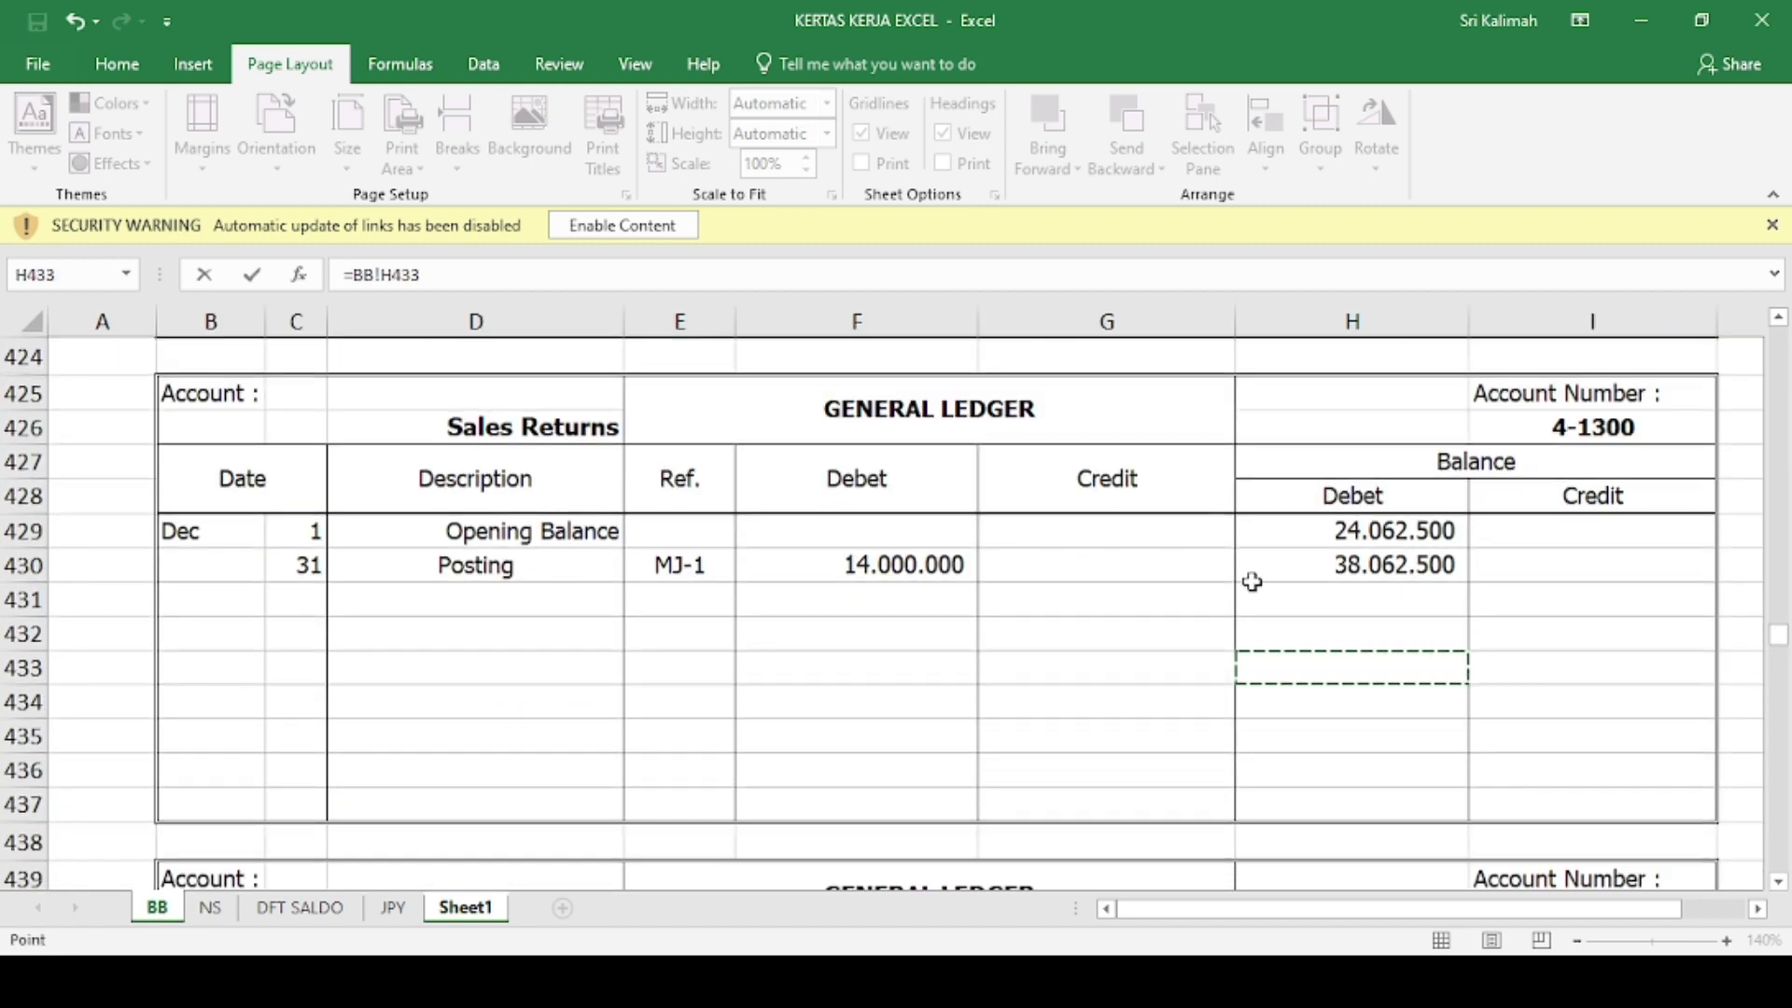
{"action": "left_click", "coordinate": [1267, 564]}
{"action": "key", "text": "Return"}
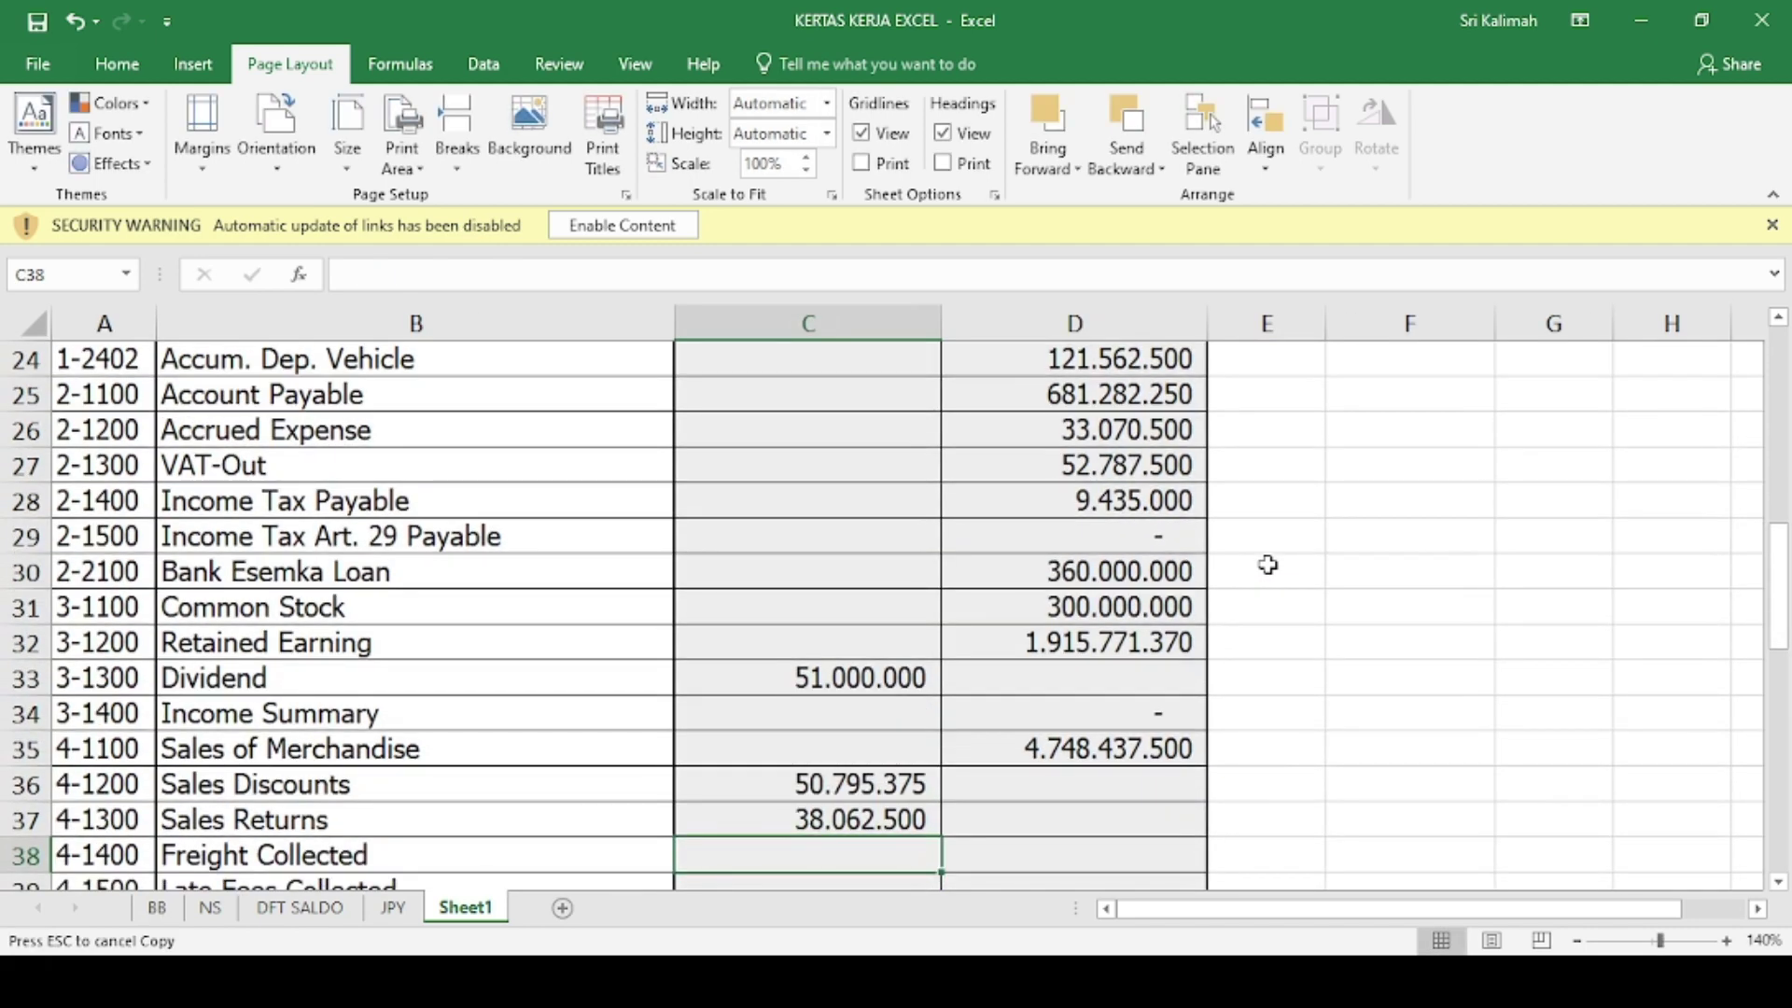
{"action": "type", "text": "="}
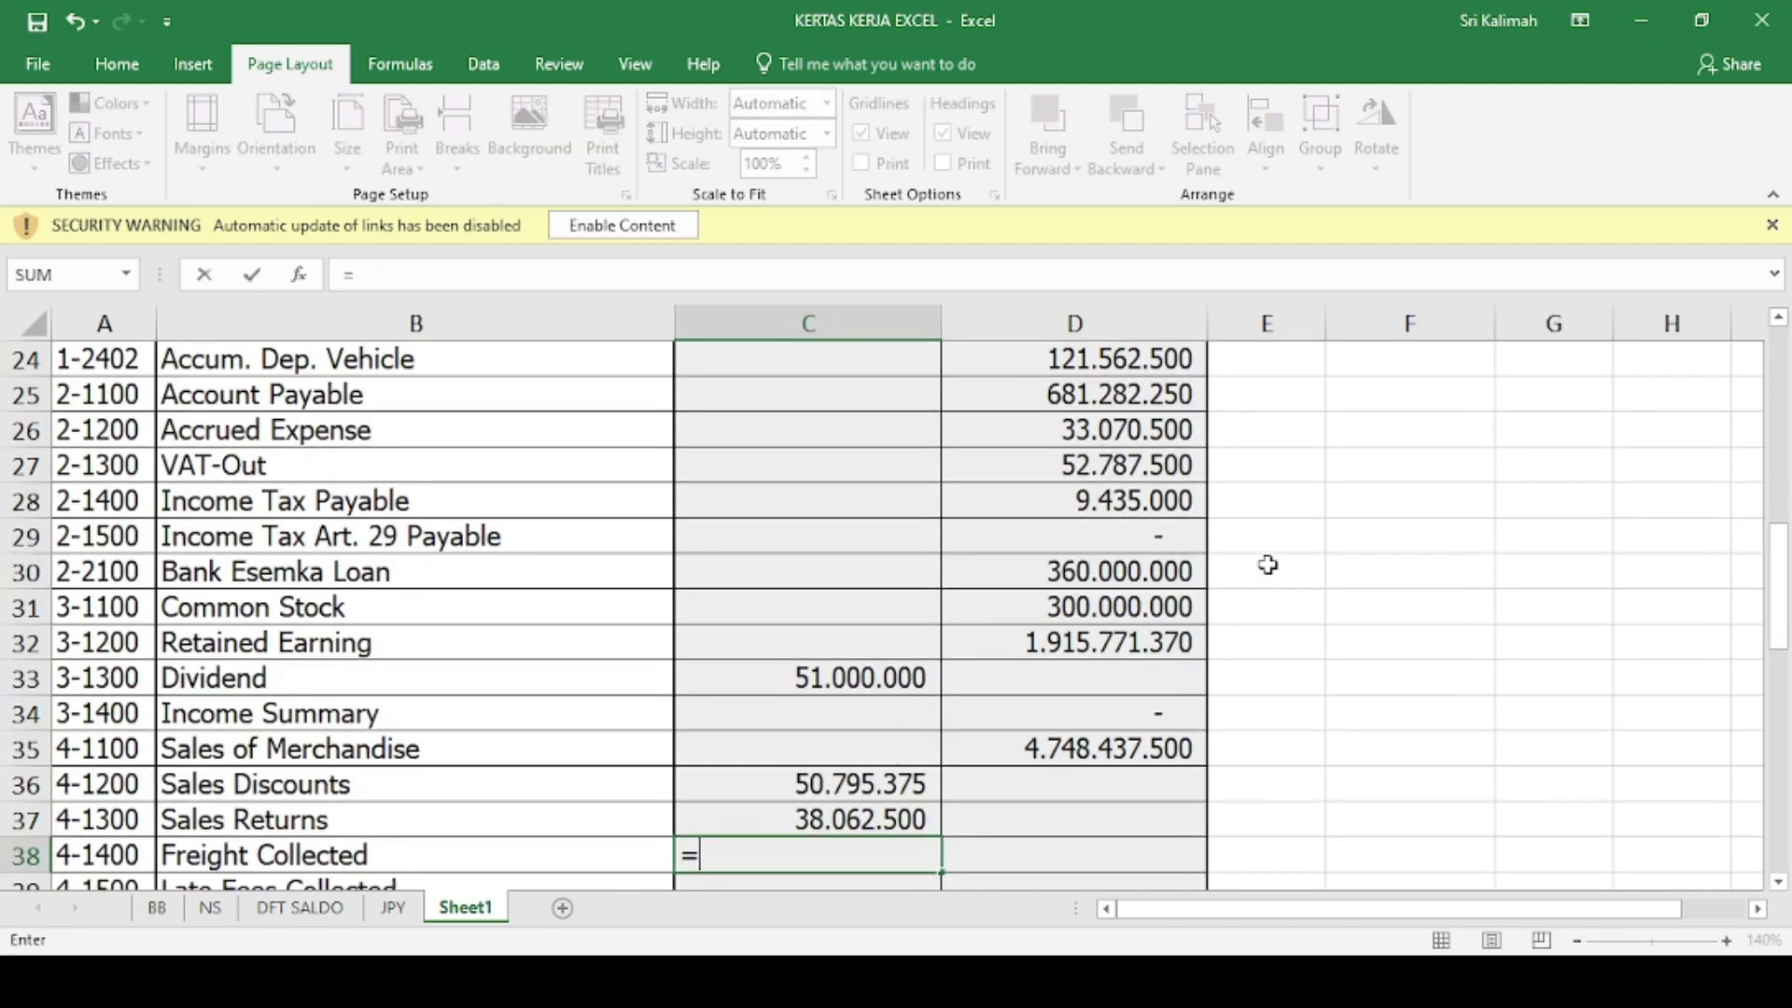
{"action": "left_click", "coordinate": [172, 912]}
{"action": "scroll", "coordinate": [980, 787], "scroll_direction": "down", "scroll_amount": 4}
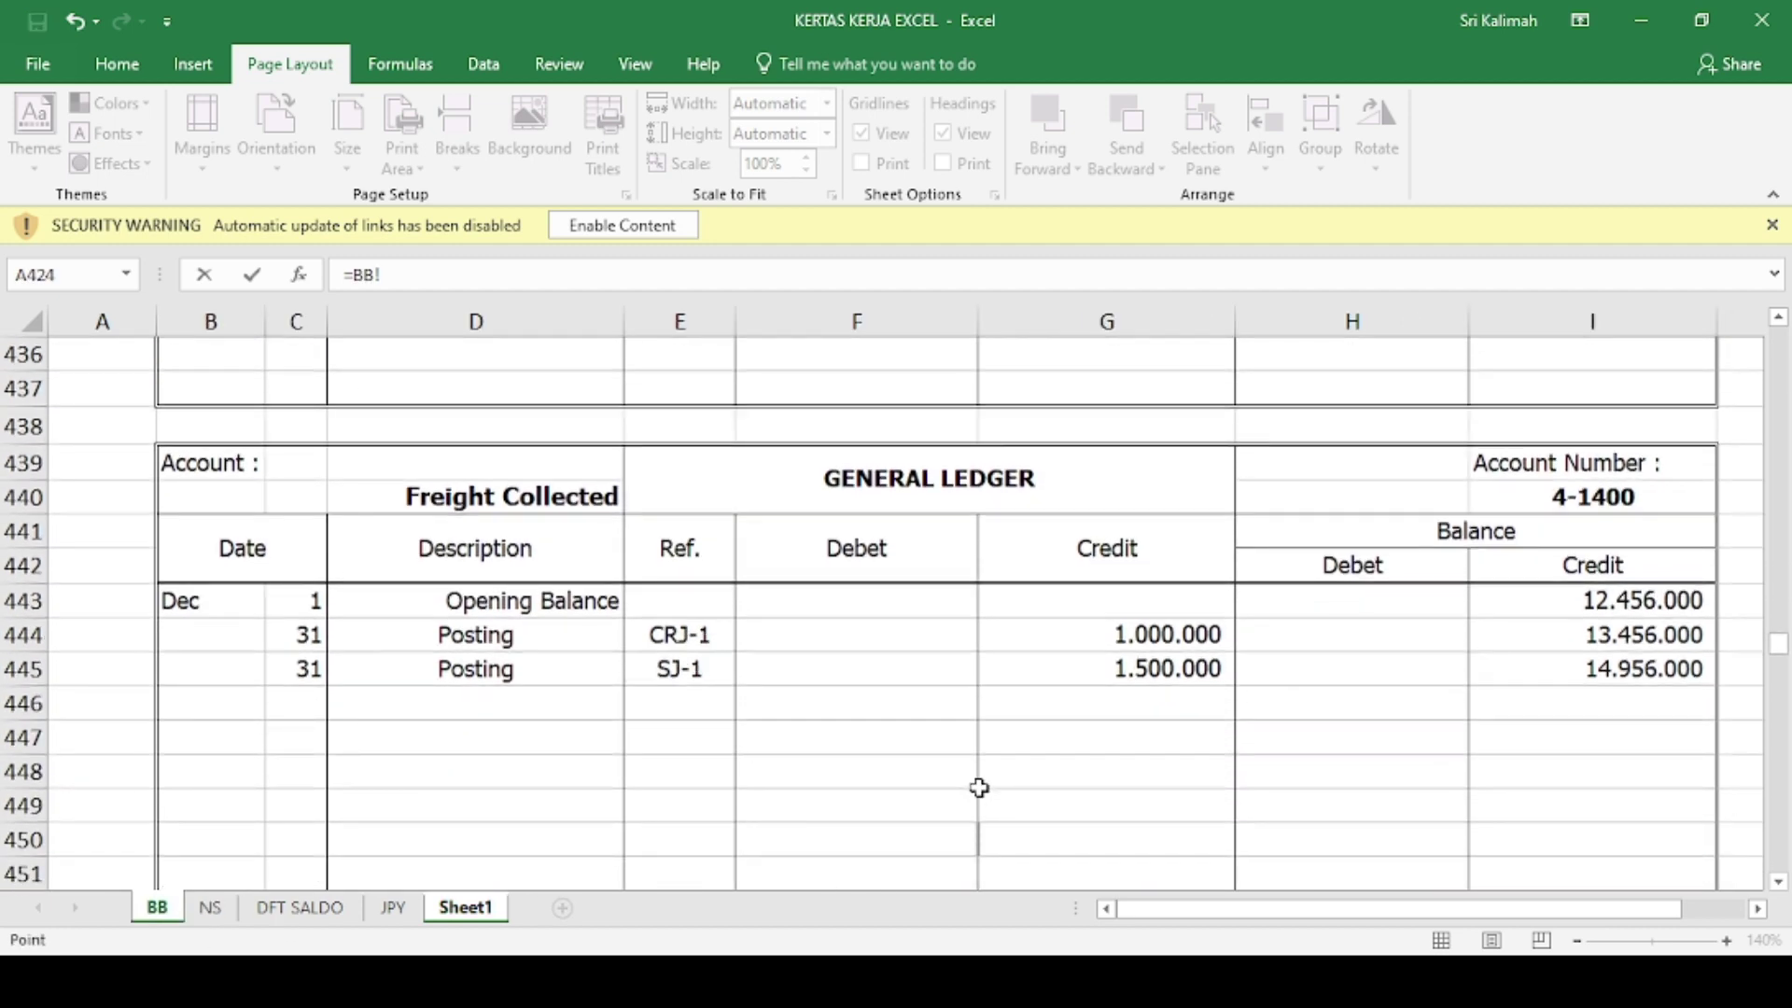
{"action": "key", "text": "Escape"}
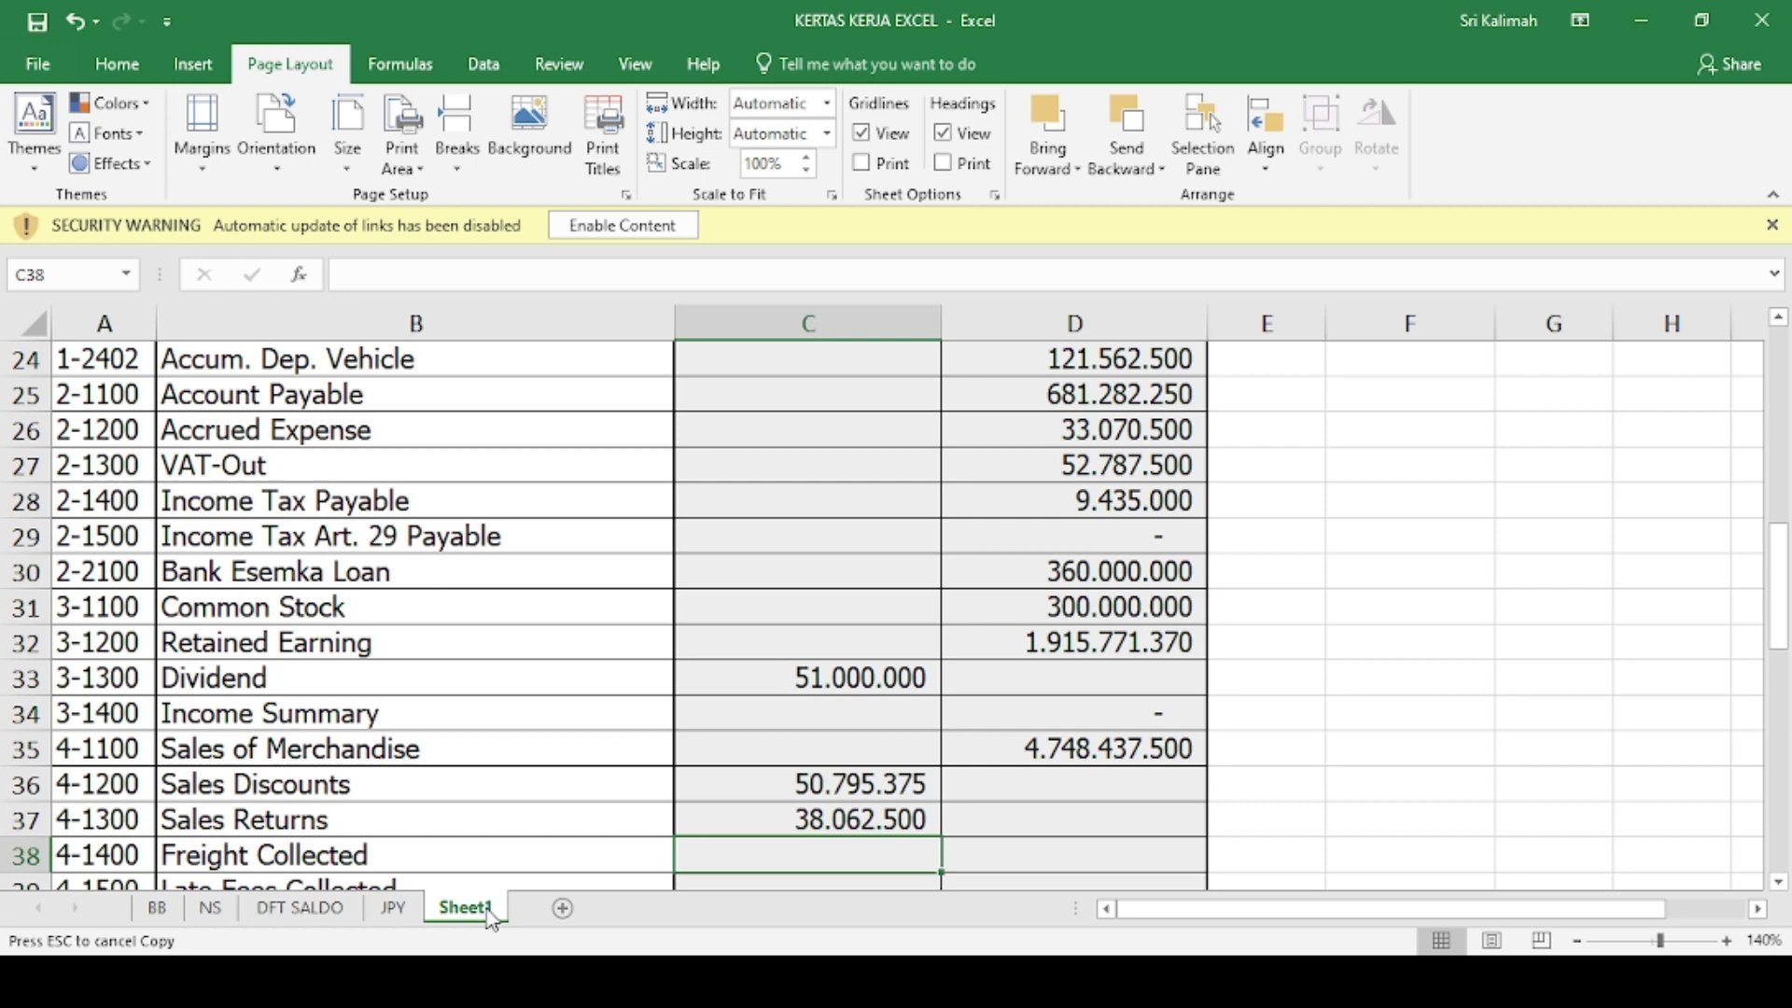
- Link the Freight Collected credit in D38 to its final ledger balance in I445 of the BB sheet
{"action": "left_click", "coordinate": [1058, 857]}
{"action": "type", "text": "="}
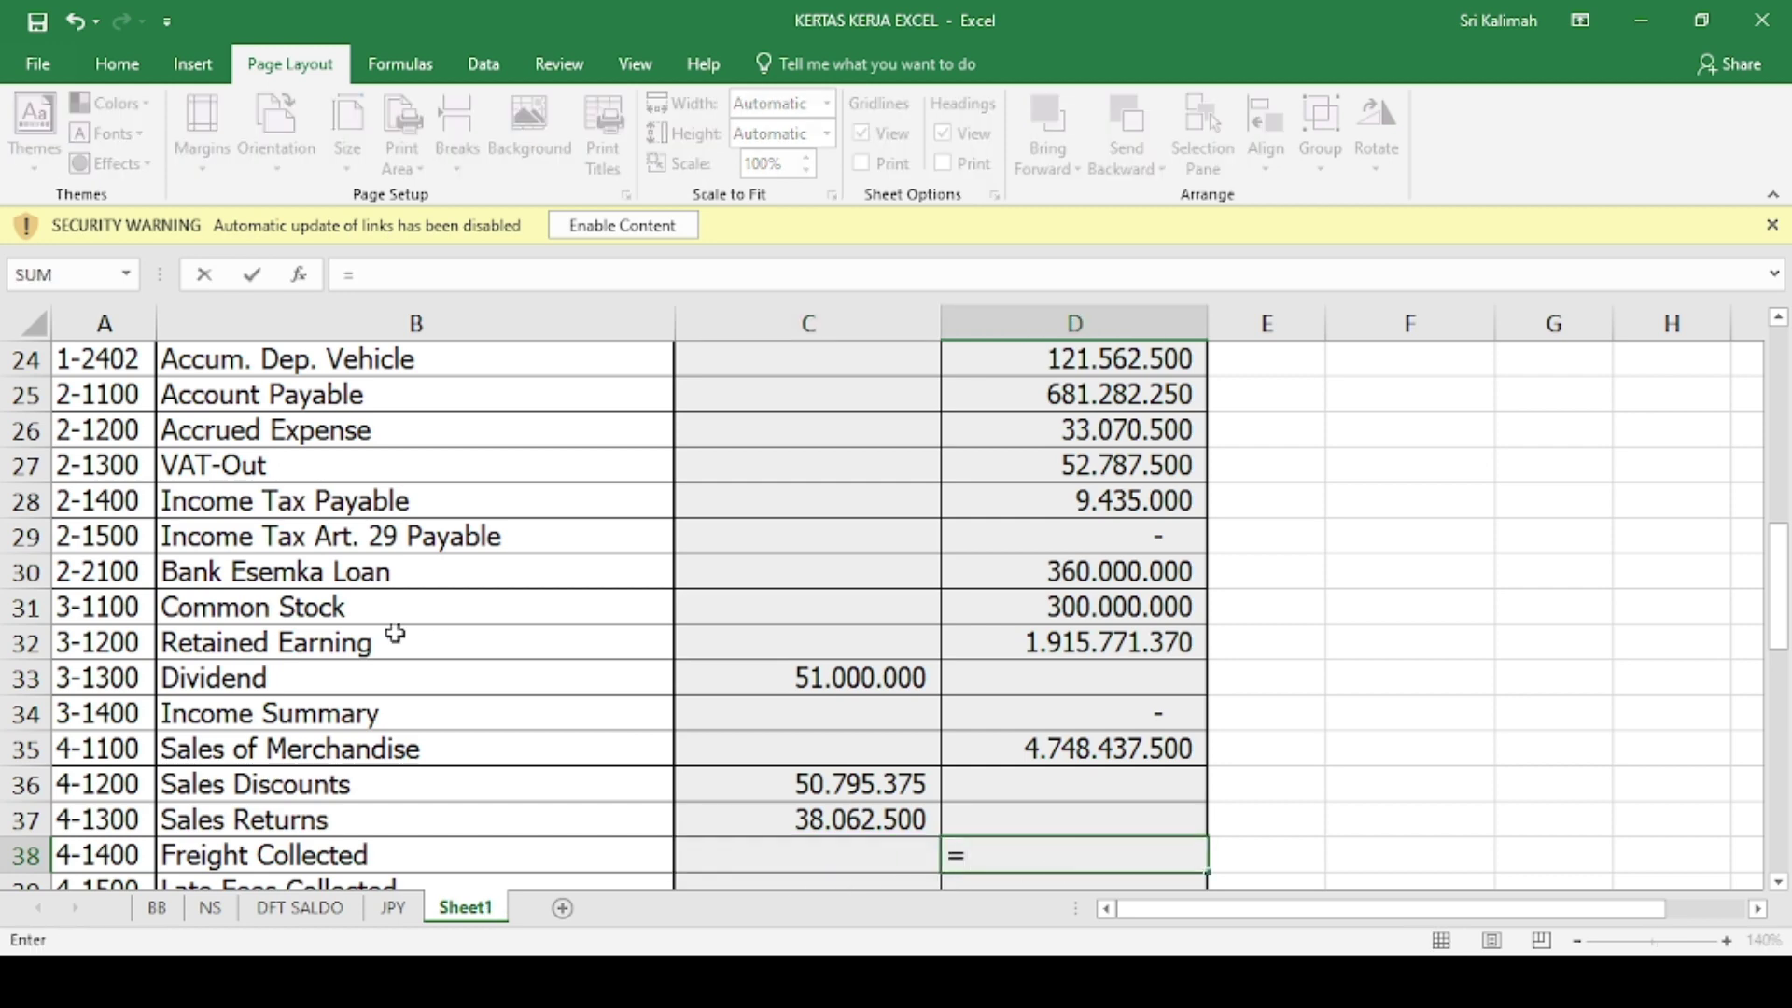
{"action": "left_click", "coordinate": [157, 908]}
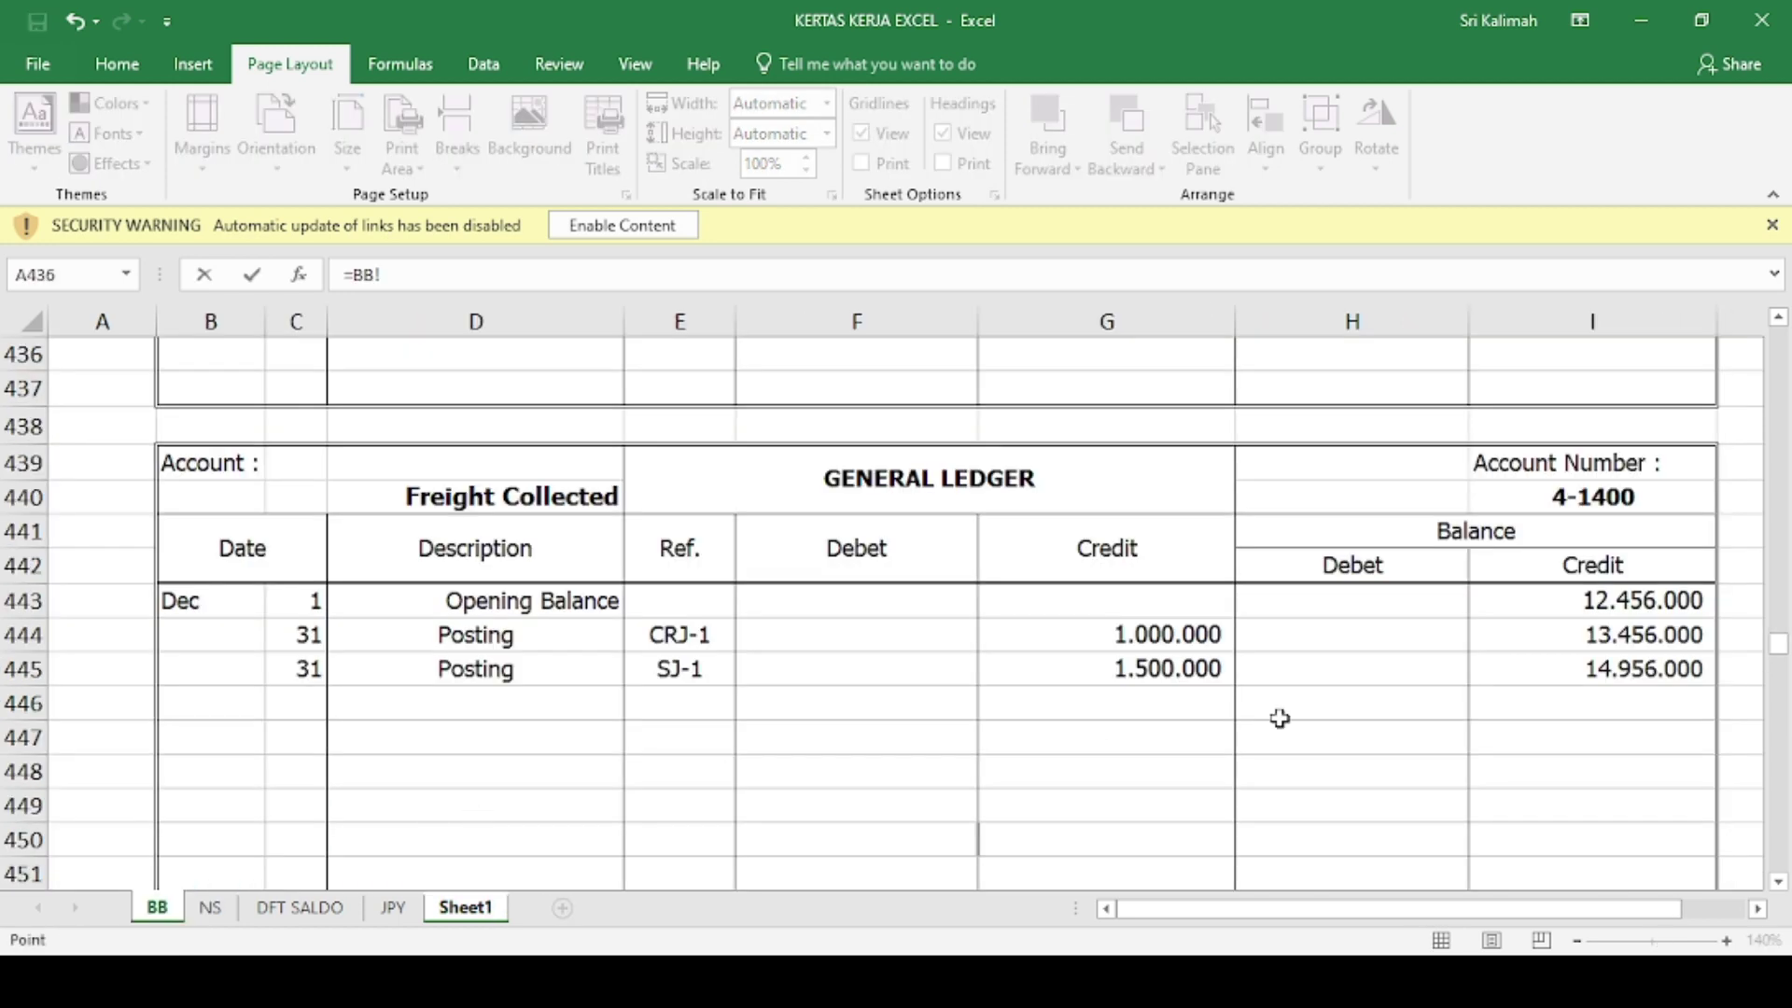
{"action": "left_click", "coordinate": [1510, 679]}
{"action": "key", "text": "Return"}
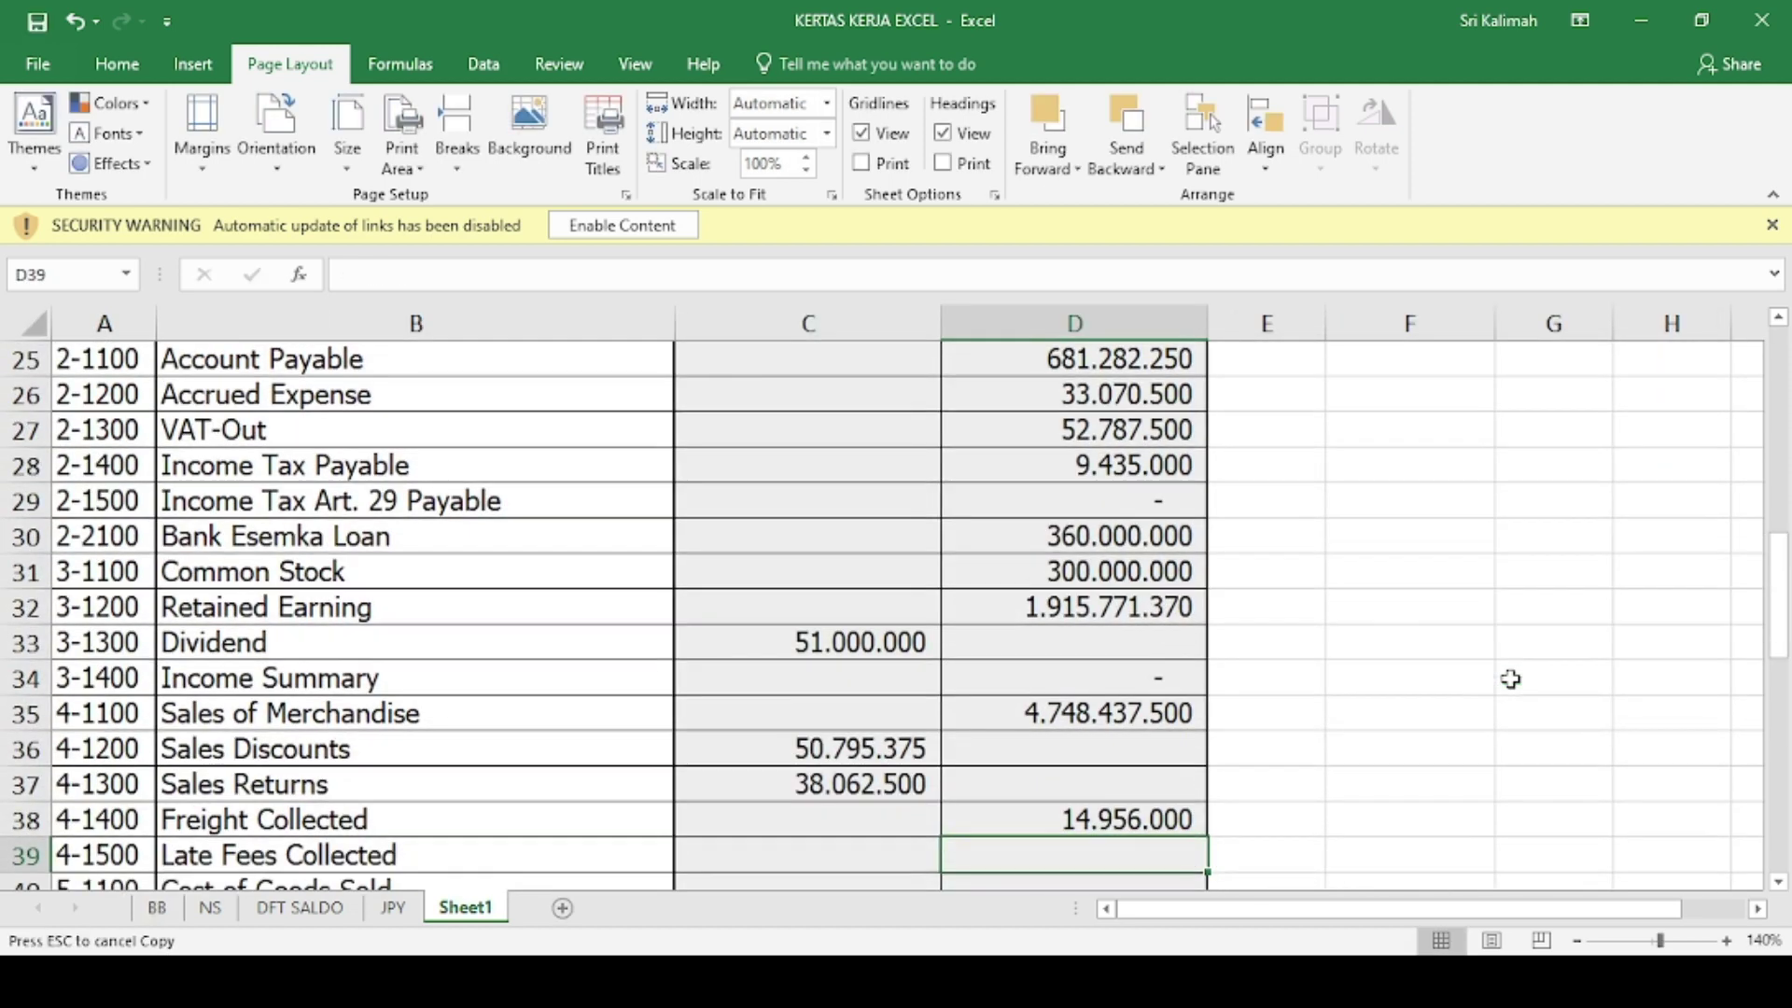
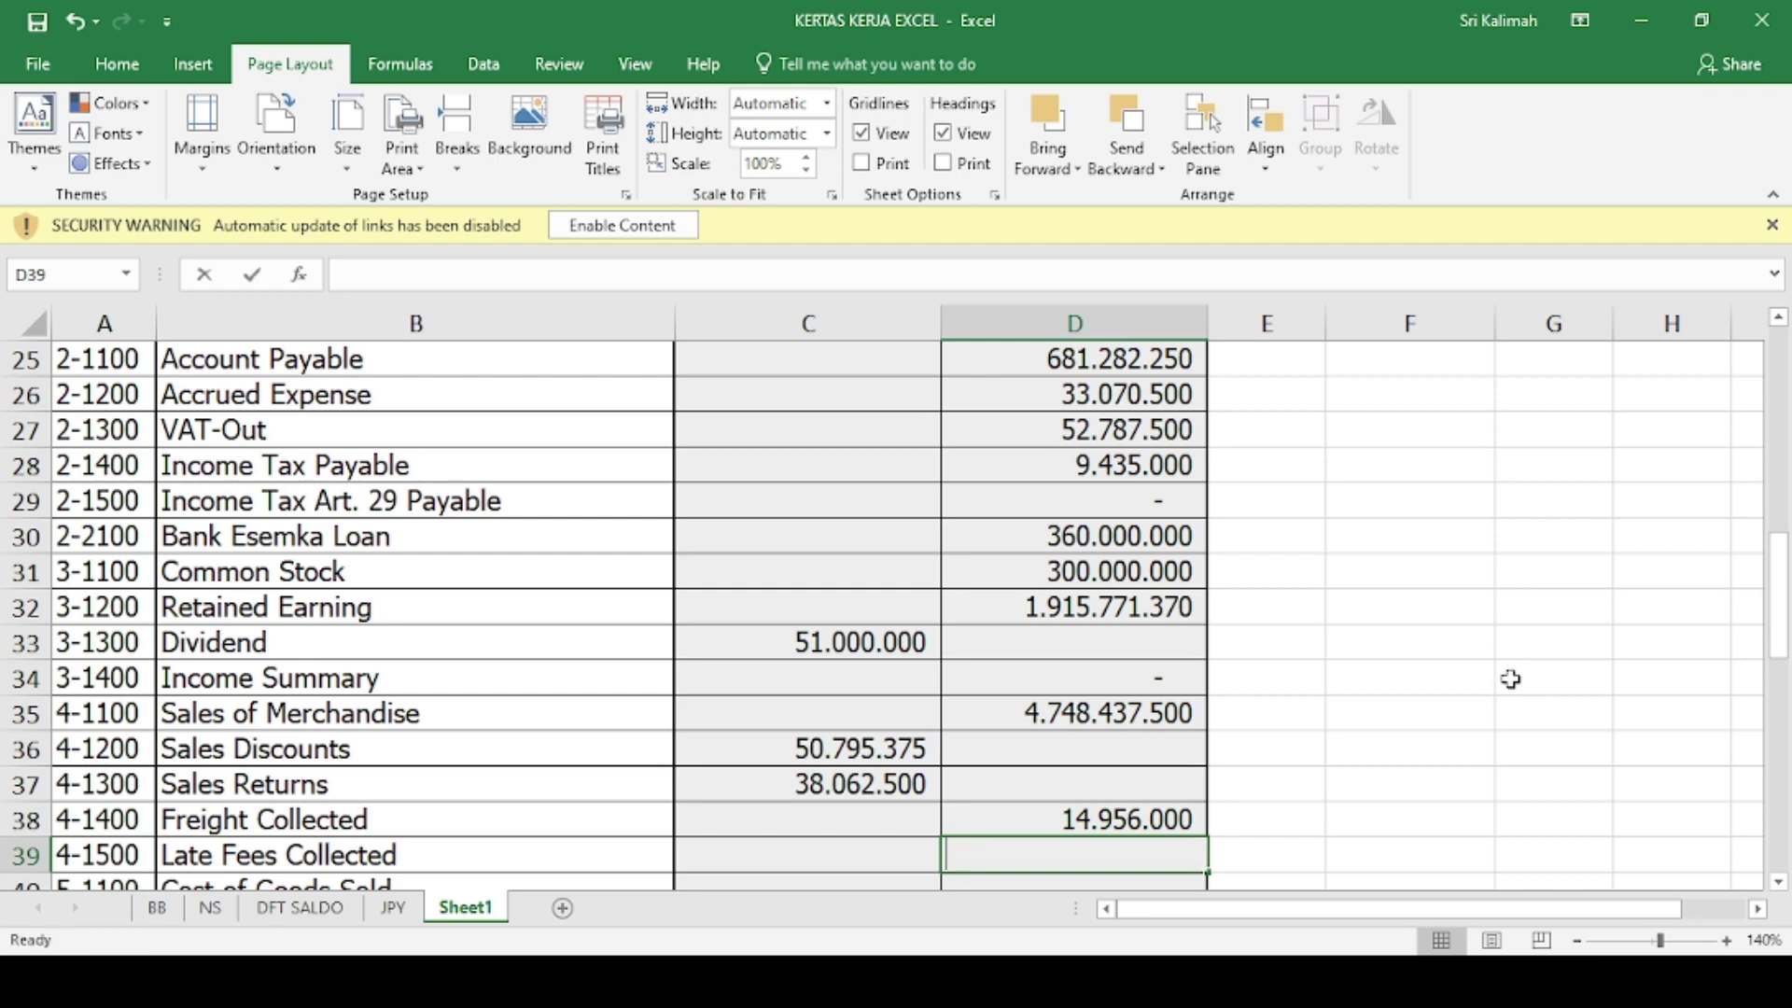
- Link the Late Fees Collected credit in D39 to its final ledger balance in I458 of the BB sheet
{"action": "type", "text": "="}
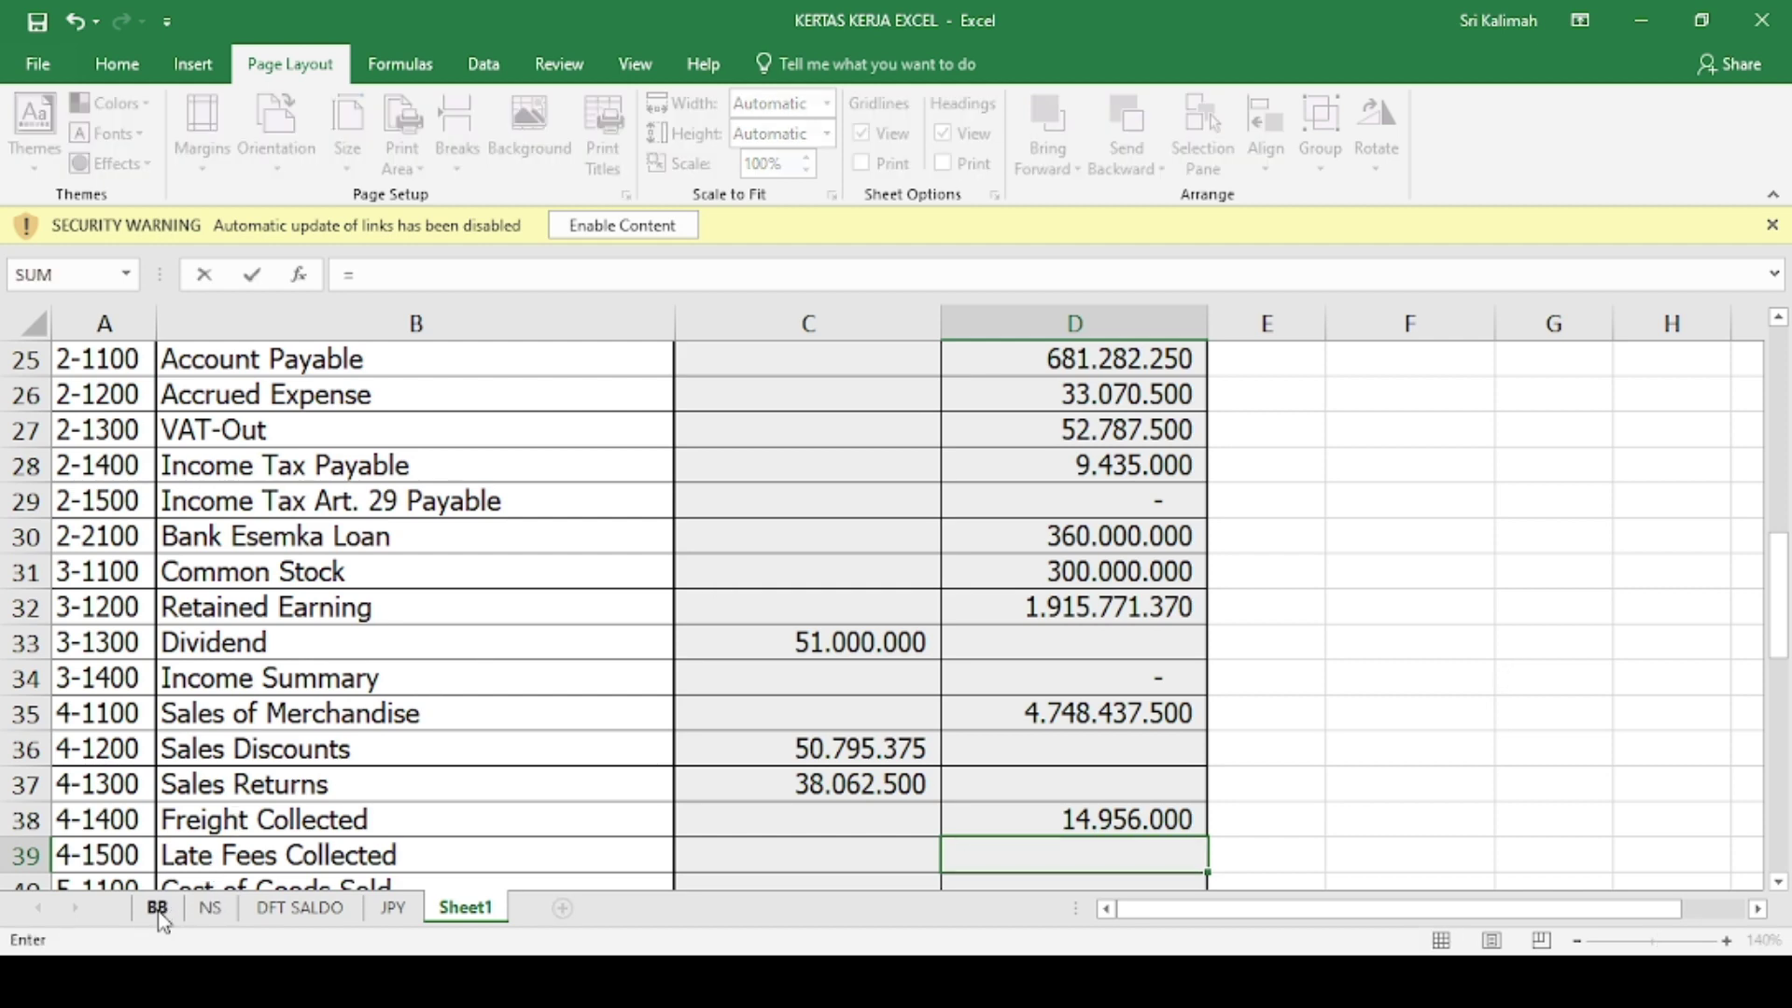
{"action": "left_click", "coordinate": [157, 908]}
{"action": "scroll", "coordinate": [1027, 737], "scroll_direction": "down", "scroll_amount": 2}
{"action": "left_click", "coordinate": [1519, 713]}
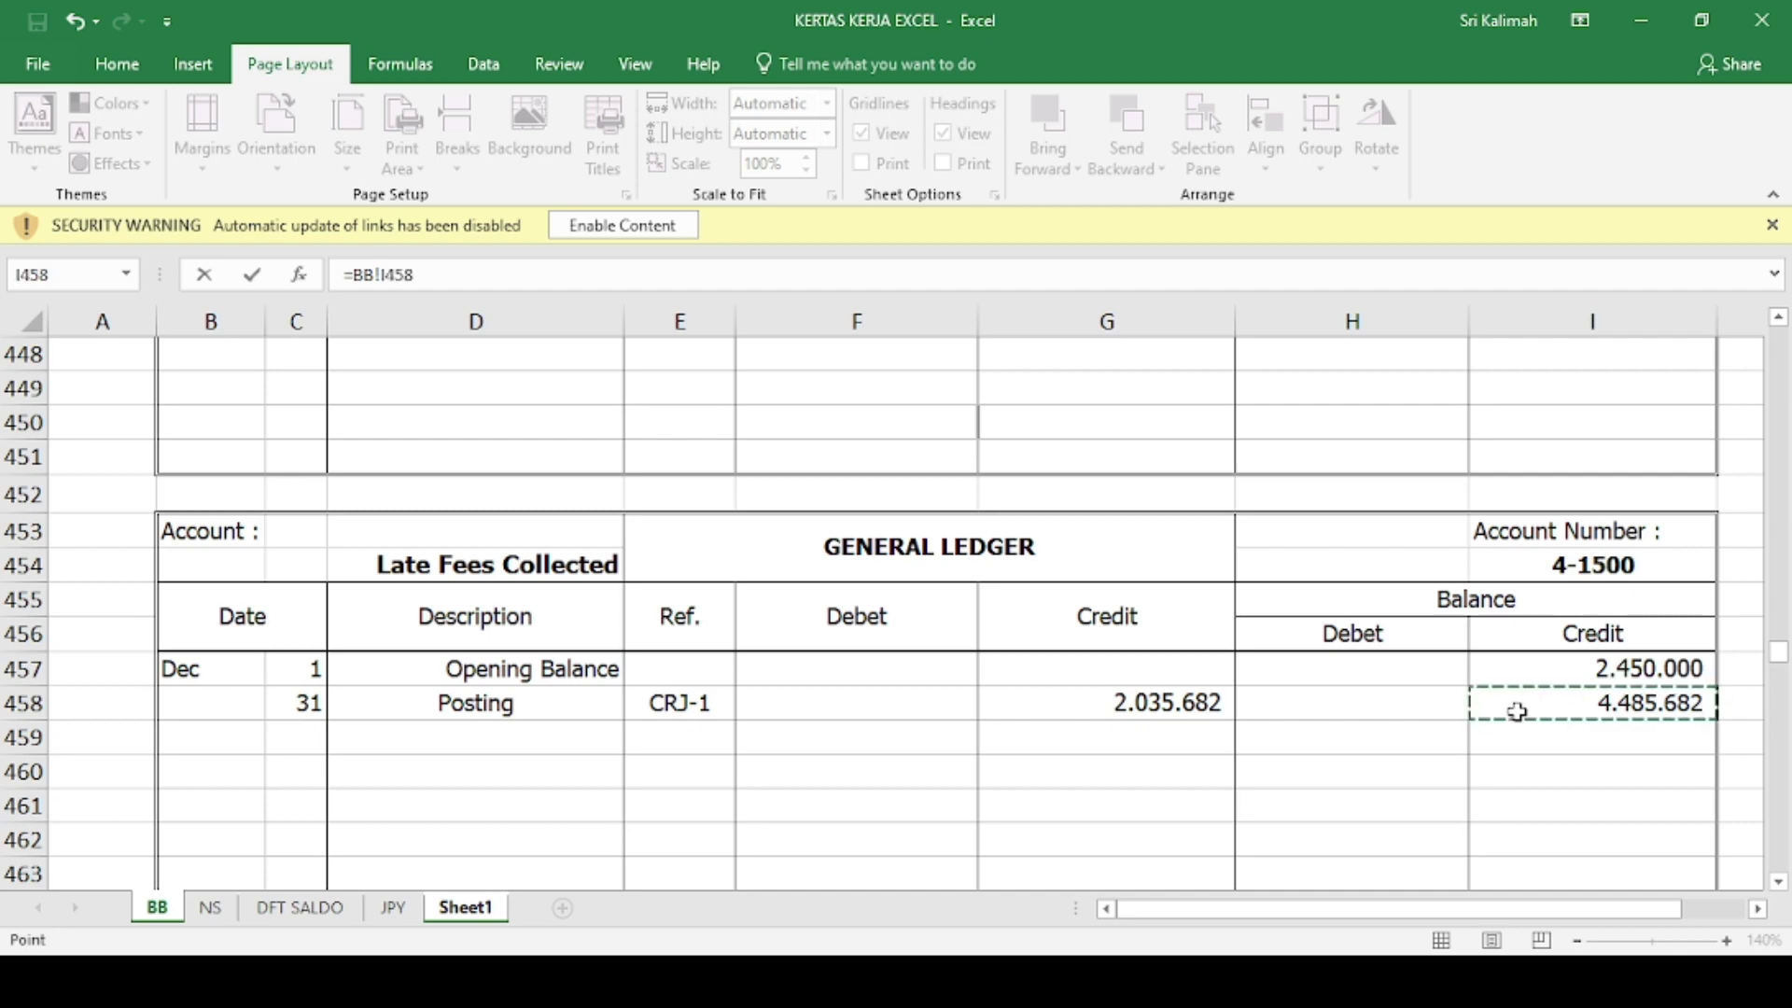
{"action": "key", "text": "Return"}
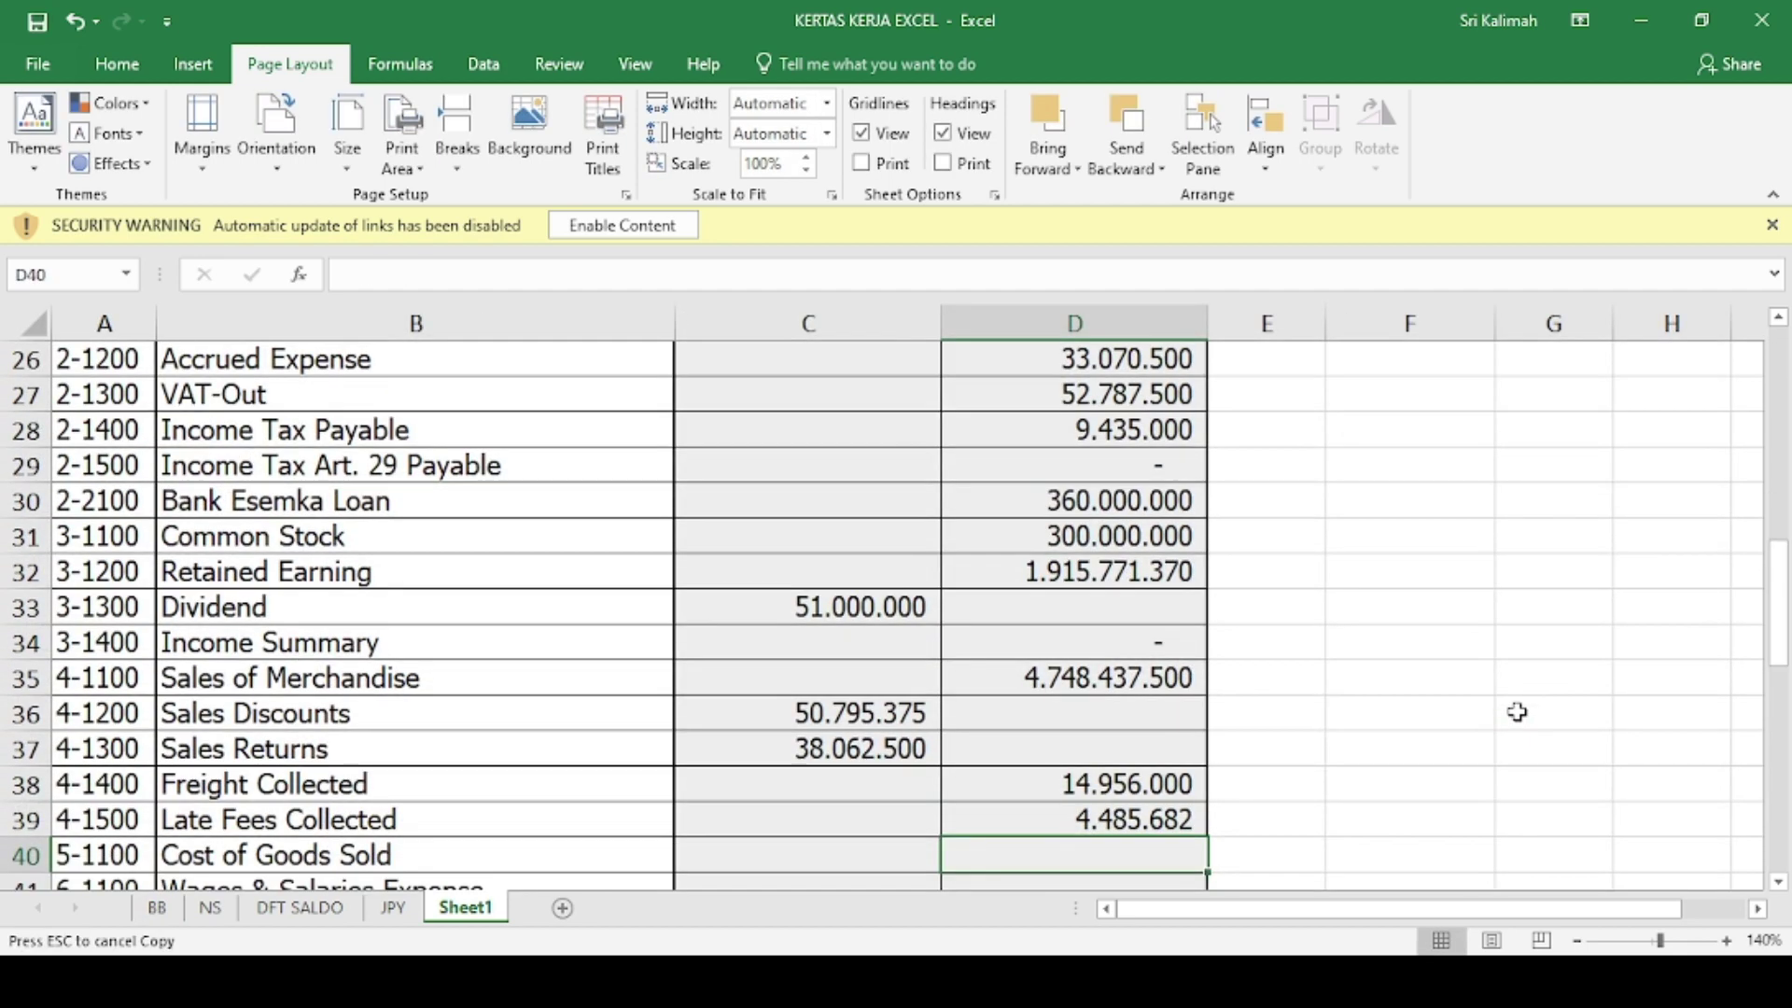
- Examine the account codes from Cost of Goods Sold through Regional Tax Expense in A40:A54 of the trial balance
{"action": "key", "text": "Left"}
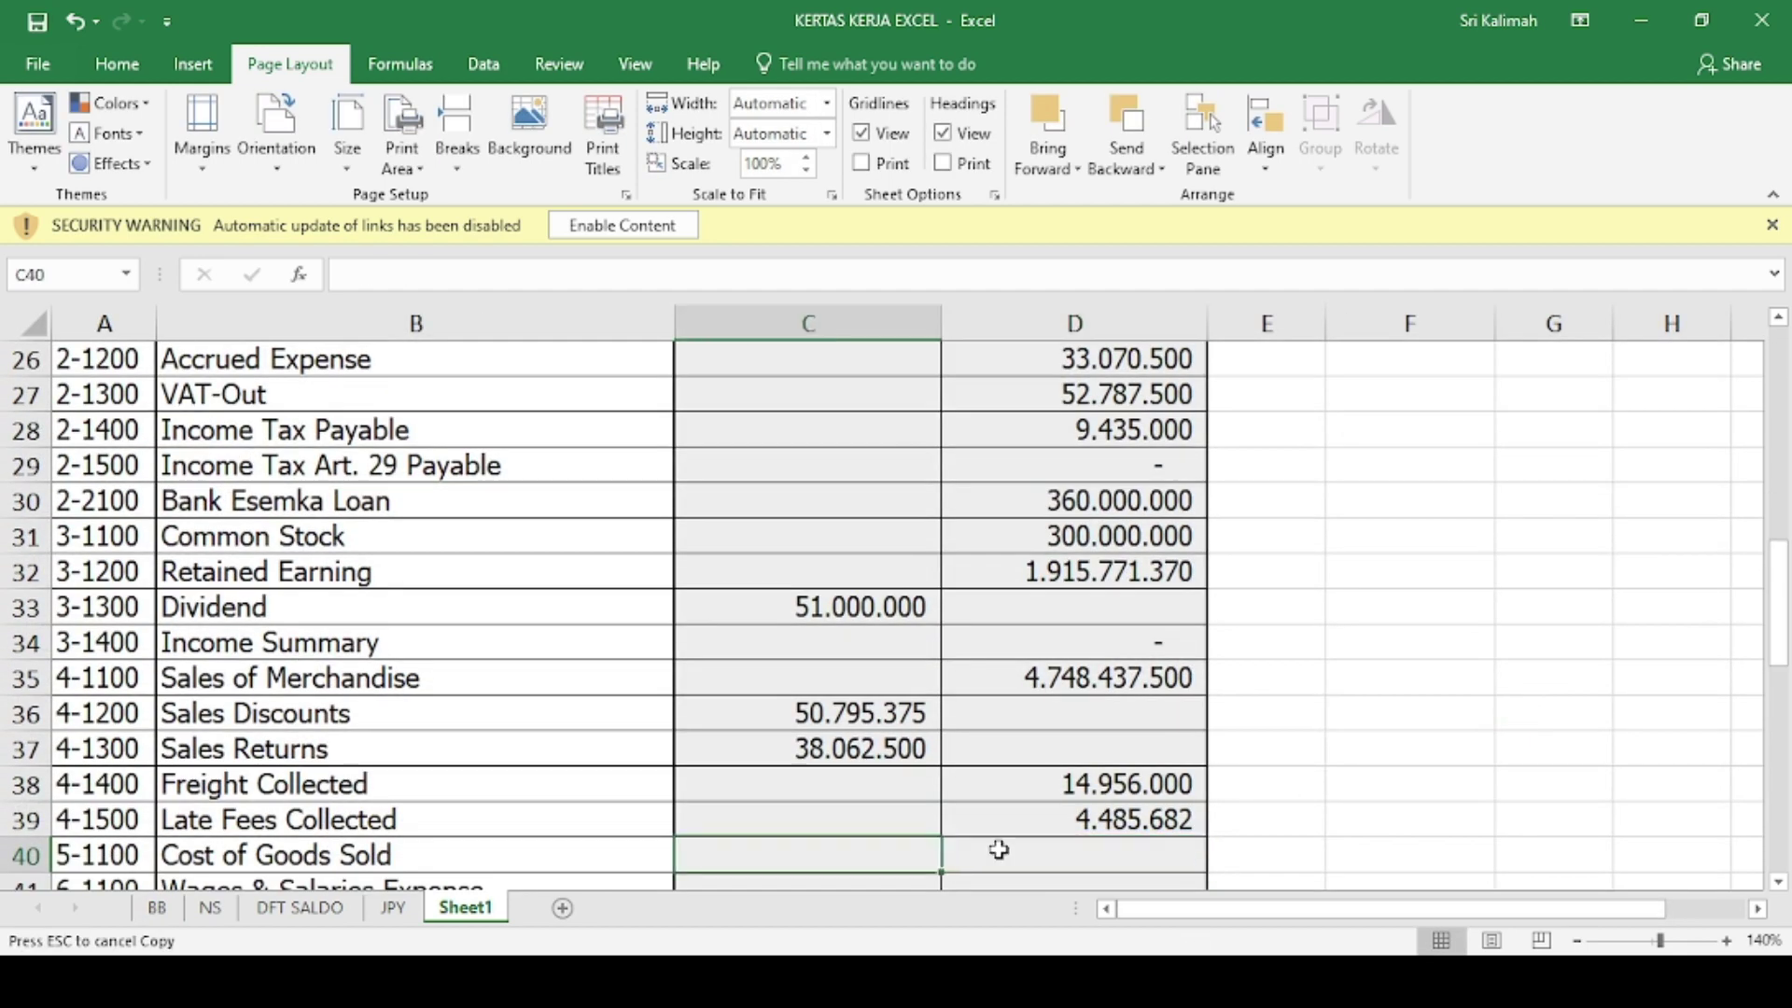
{"action": "scroll", "coordinate": [717, 773], "scroll_direction": "down", "scroll_amount": 2}
{"action": "scroll", "coordinate": [717, 773], "scroll_direction": "down", "scroll_amount": 2}
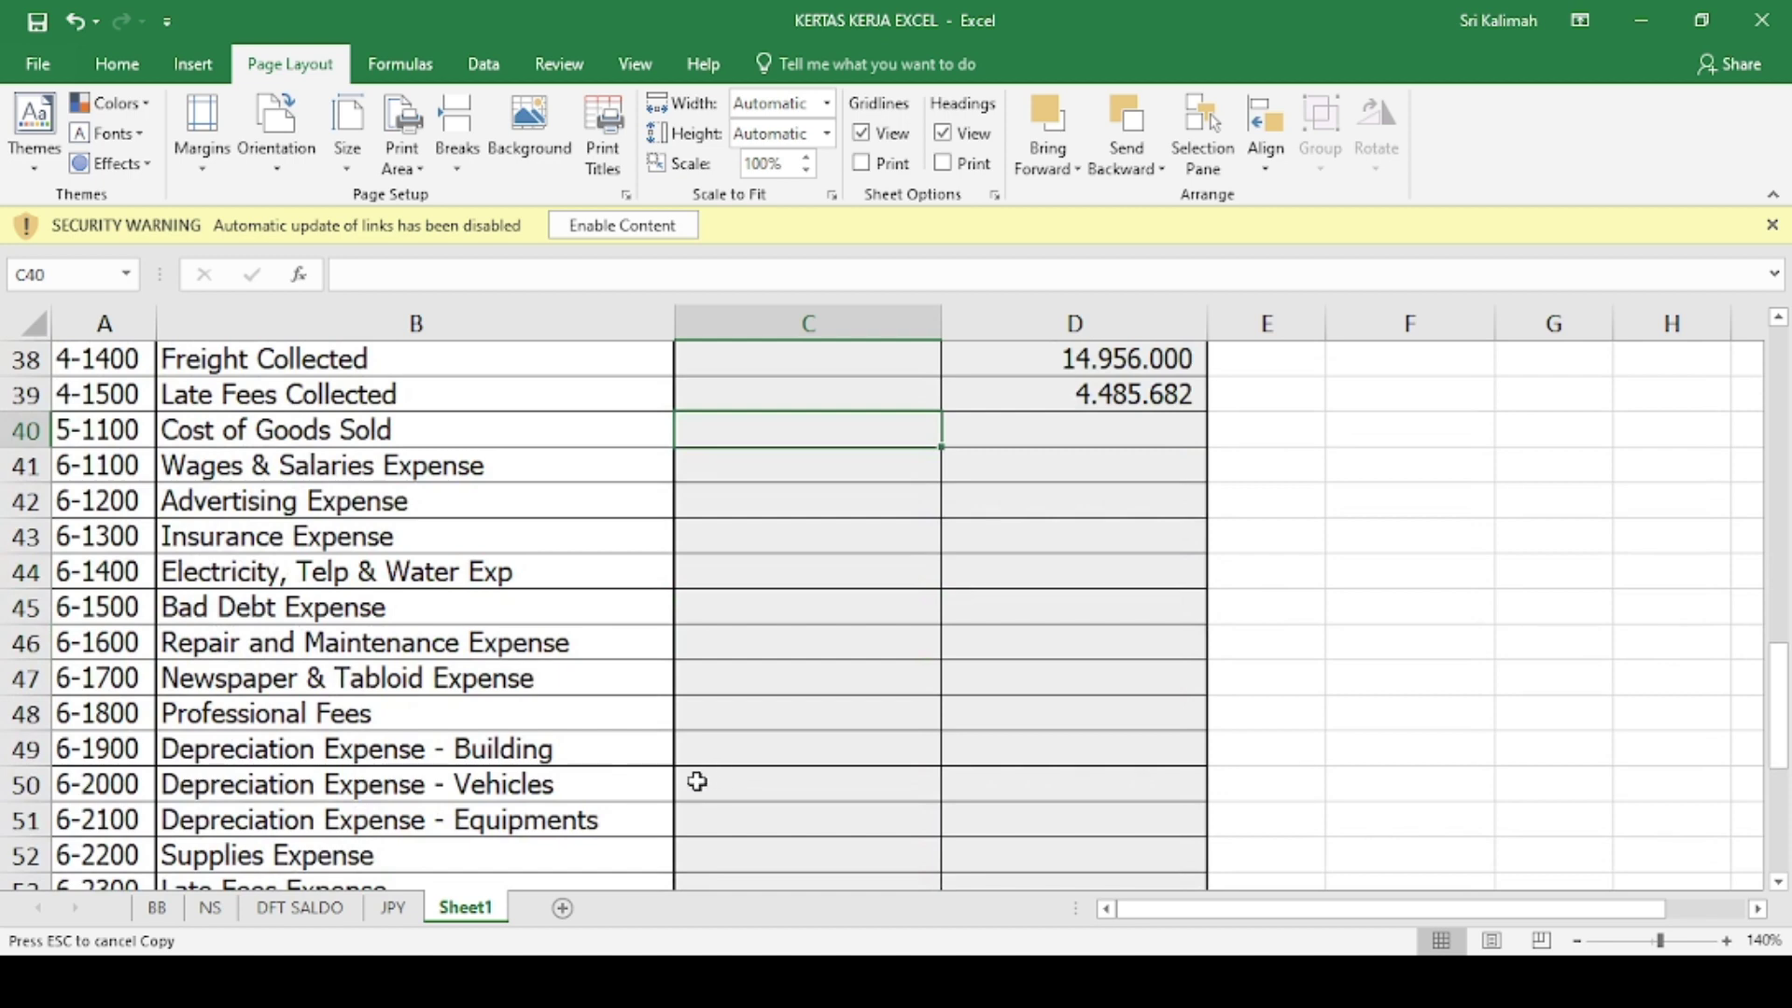
{"action": "left_click", "coordinate": [82, 430]}
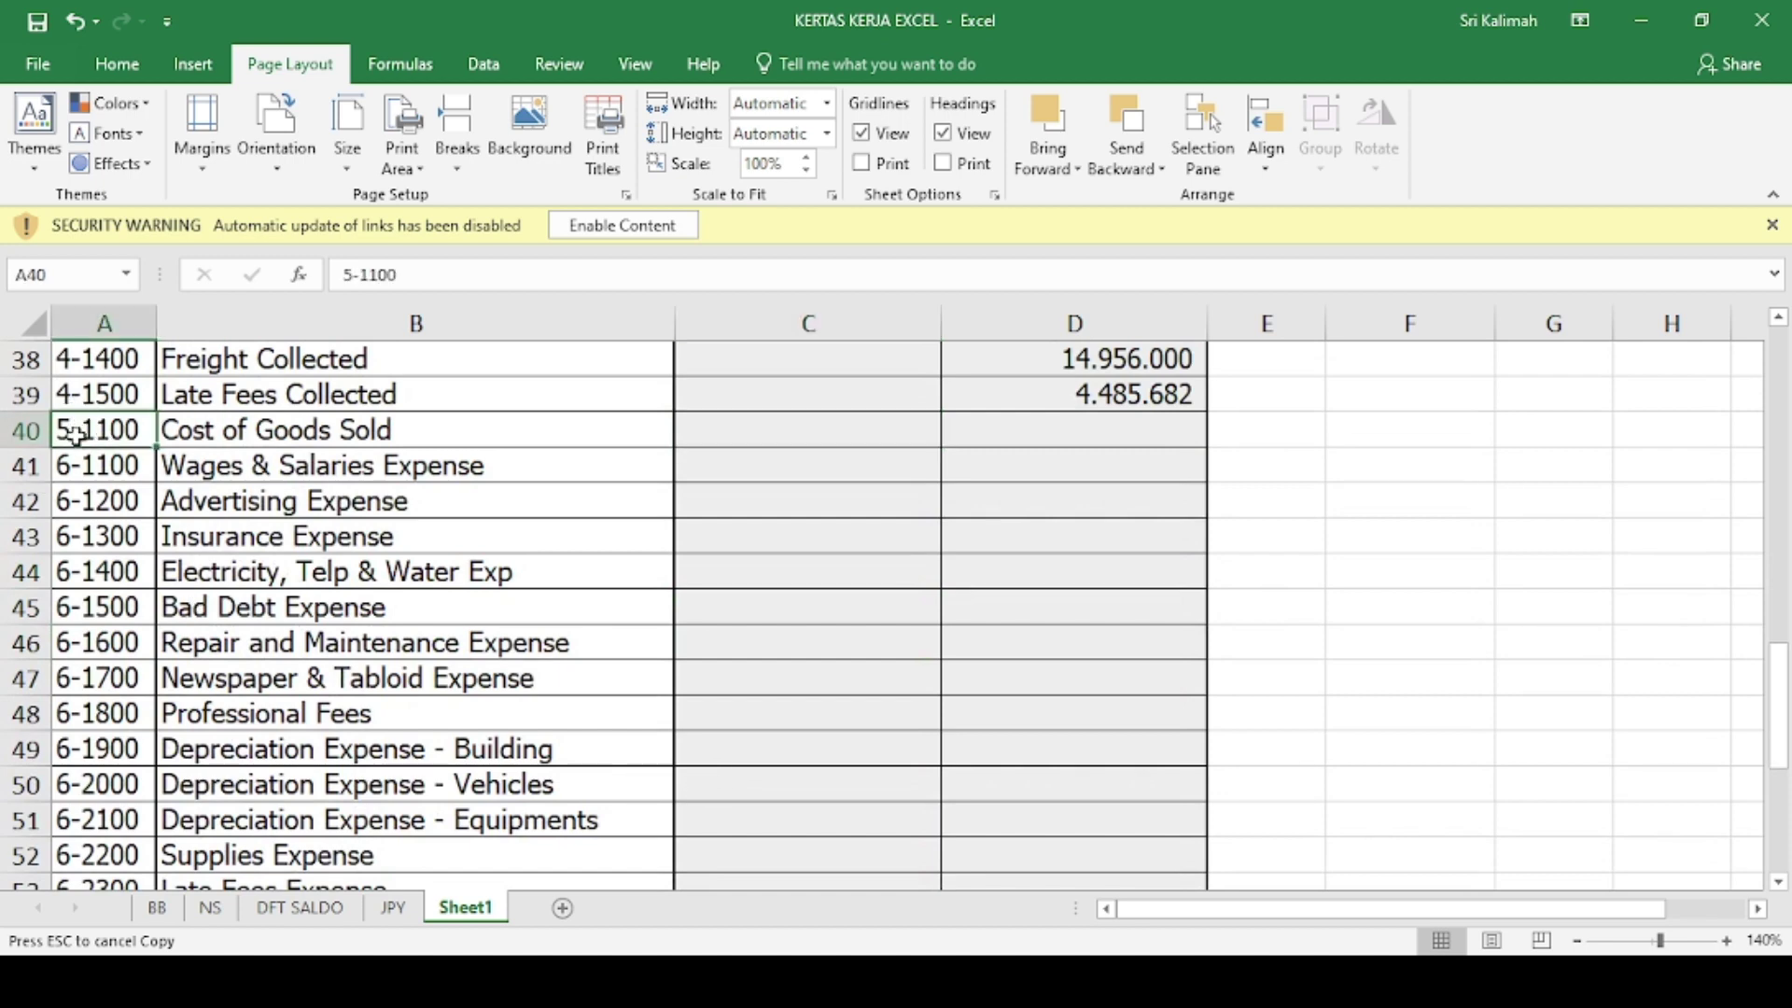
{"action": "left_click_drag", "start_coordinate": [79, 438], "coordinate": [80, 621]}
{"action": "scroll", "coordinate": [324, 633], "scroll_direction": "up", "scroll_amount": 3}
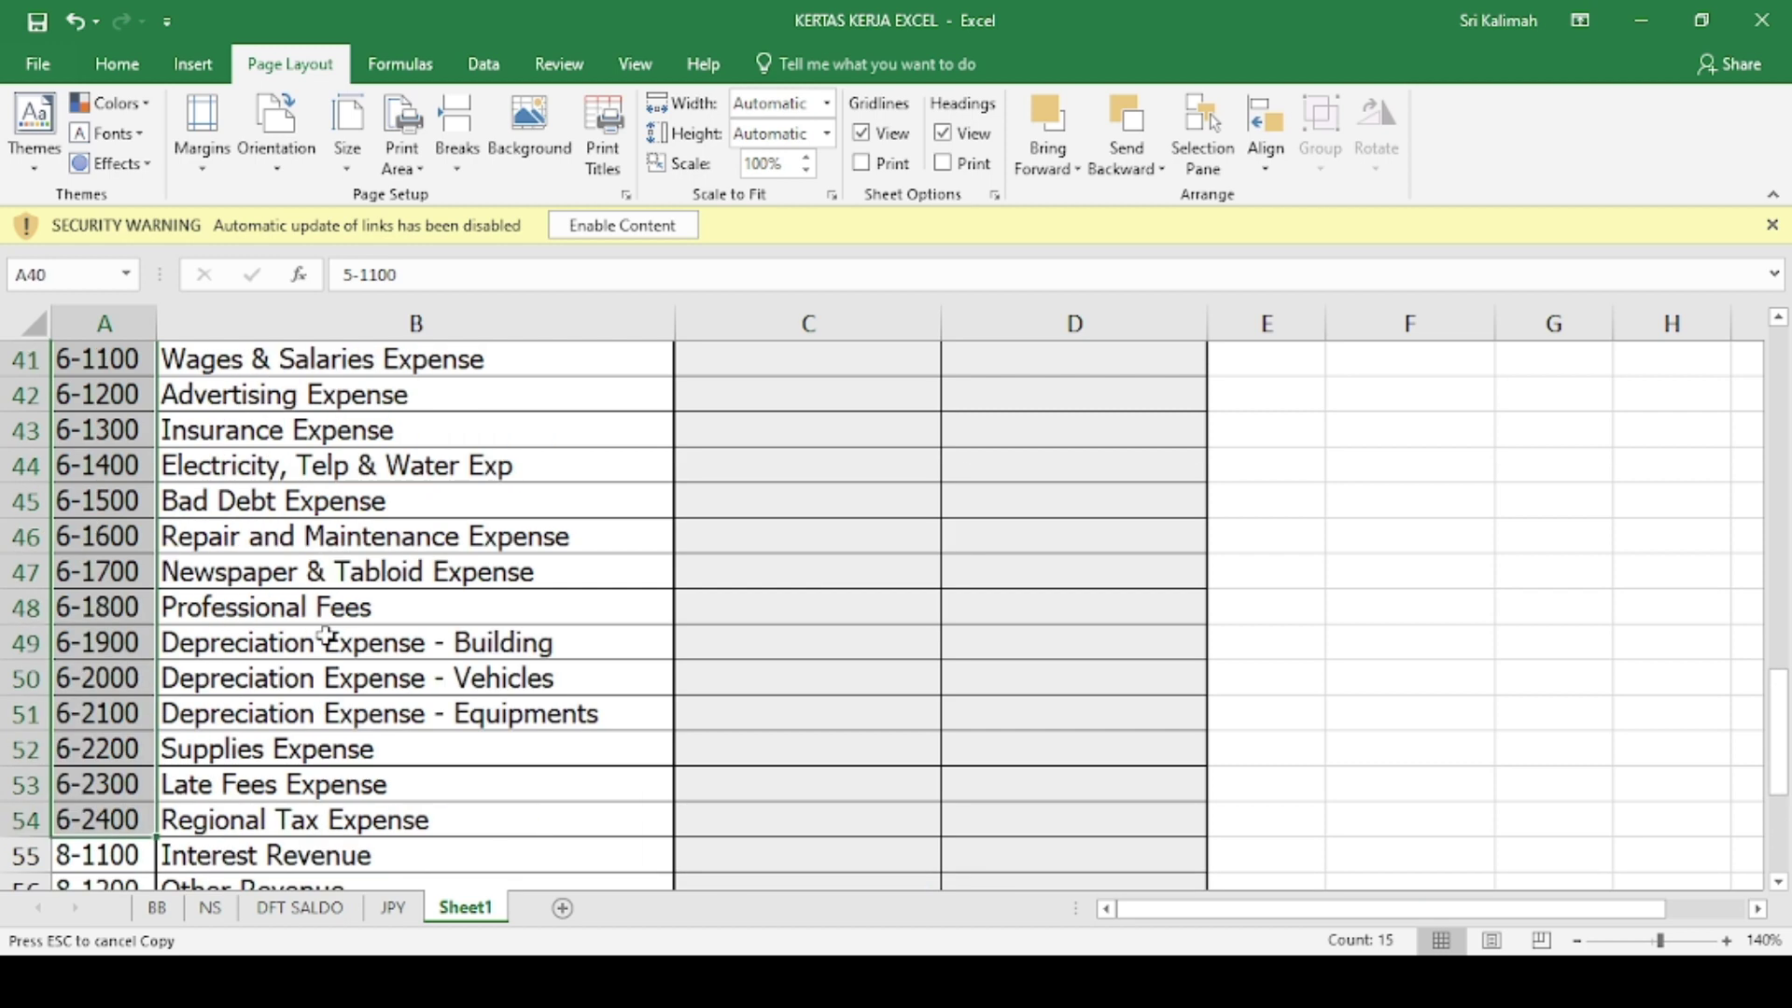
{"action": "scroll", "coordinate": [323, 633], "scroll_direction": "up", "scroll_amount": 2}
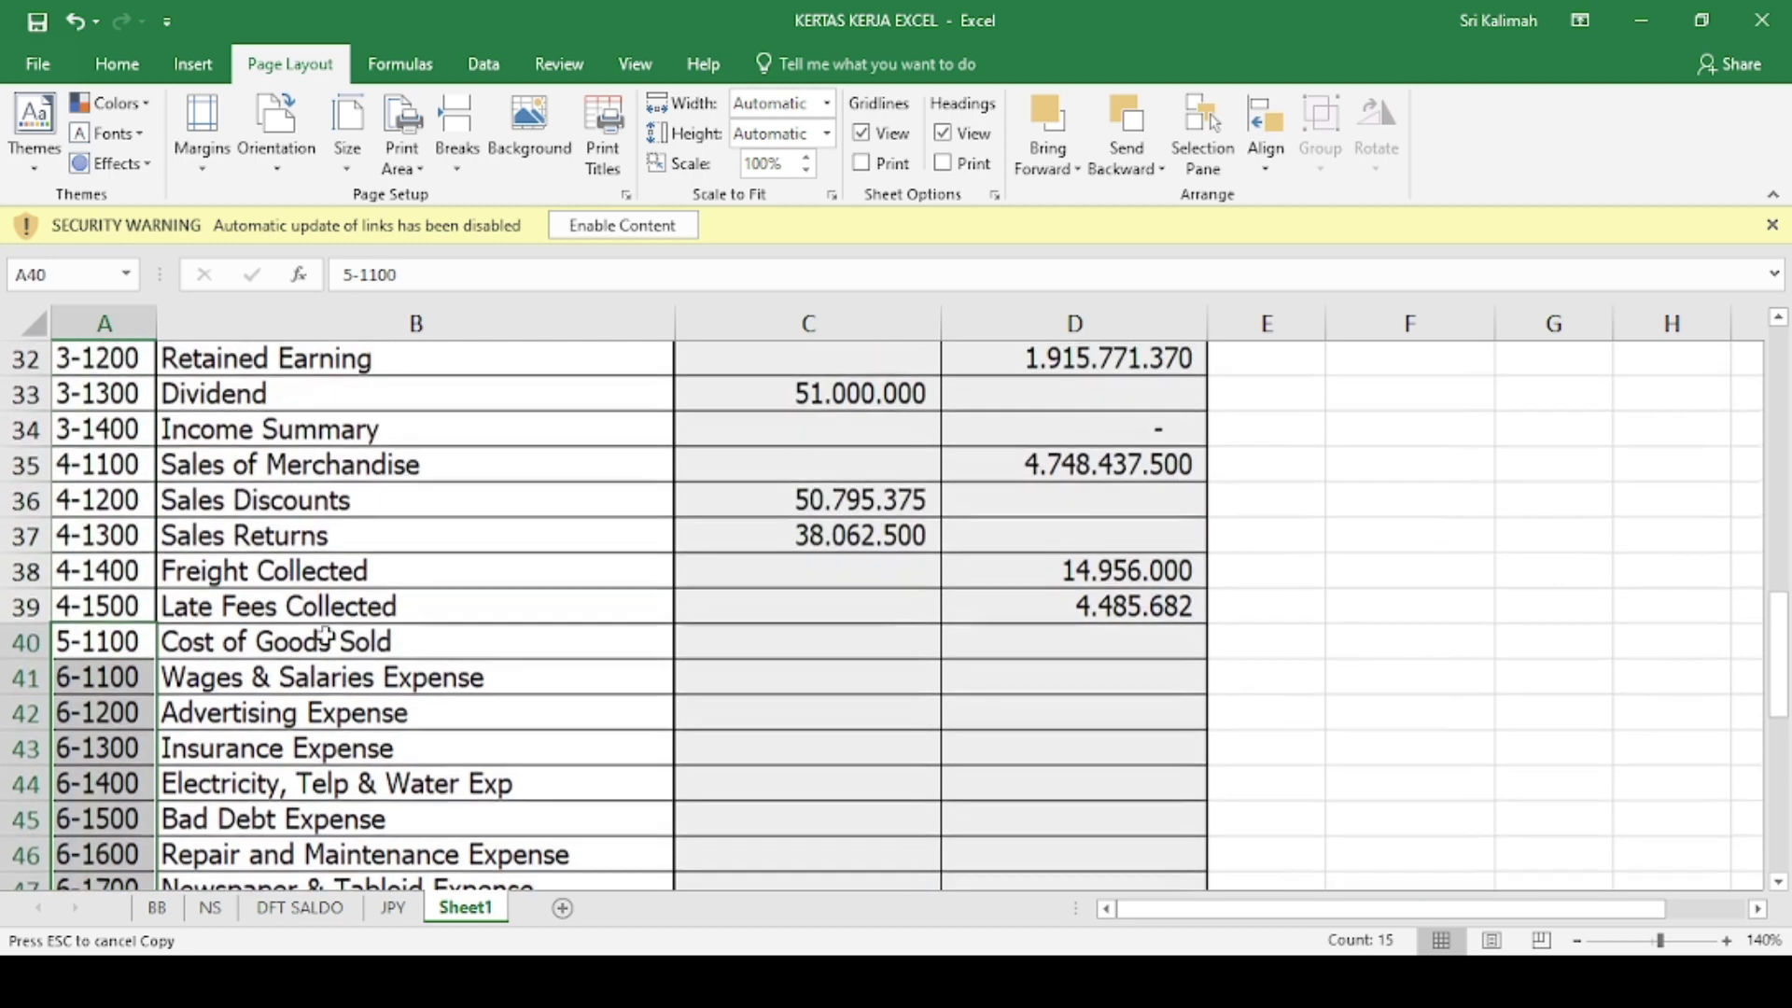
- Link the Cost of Goods Sold debit in C40 to its final ledger balance in H476 of the BB sheet
{"action": "left_click", "coordinate": [825, 639]}
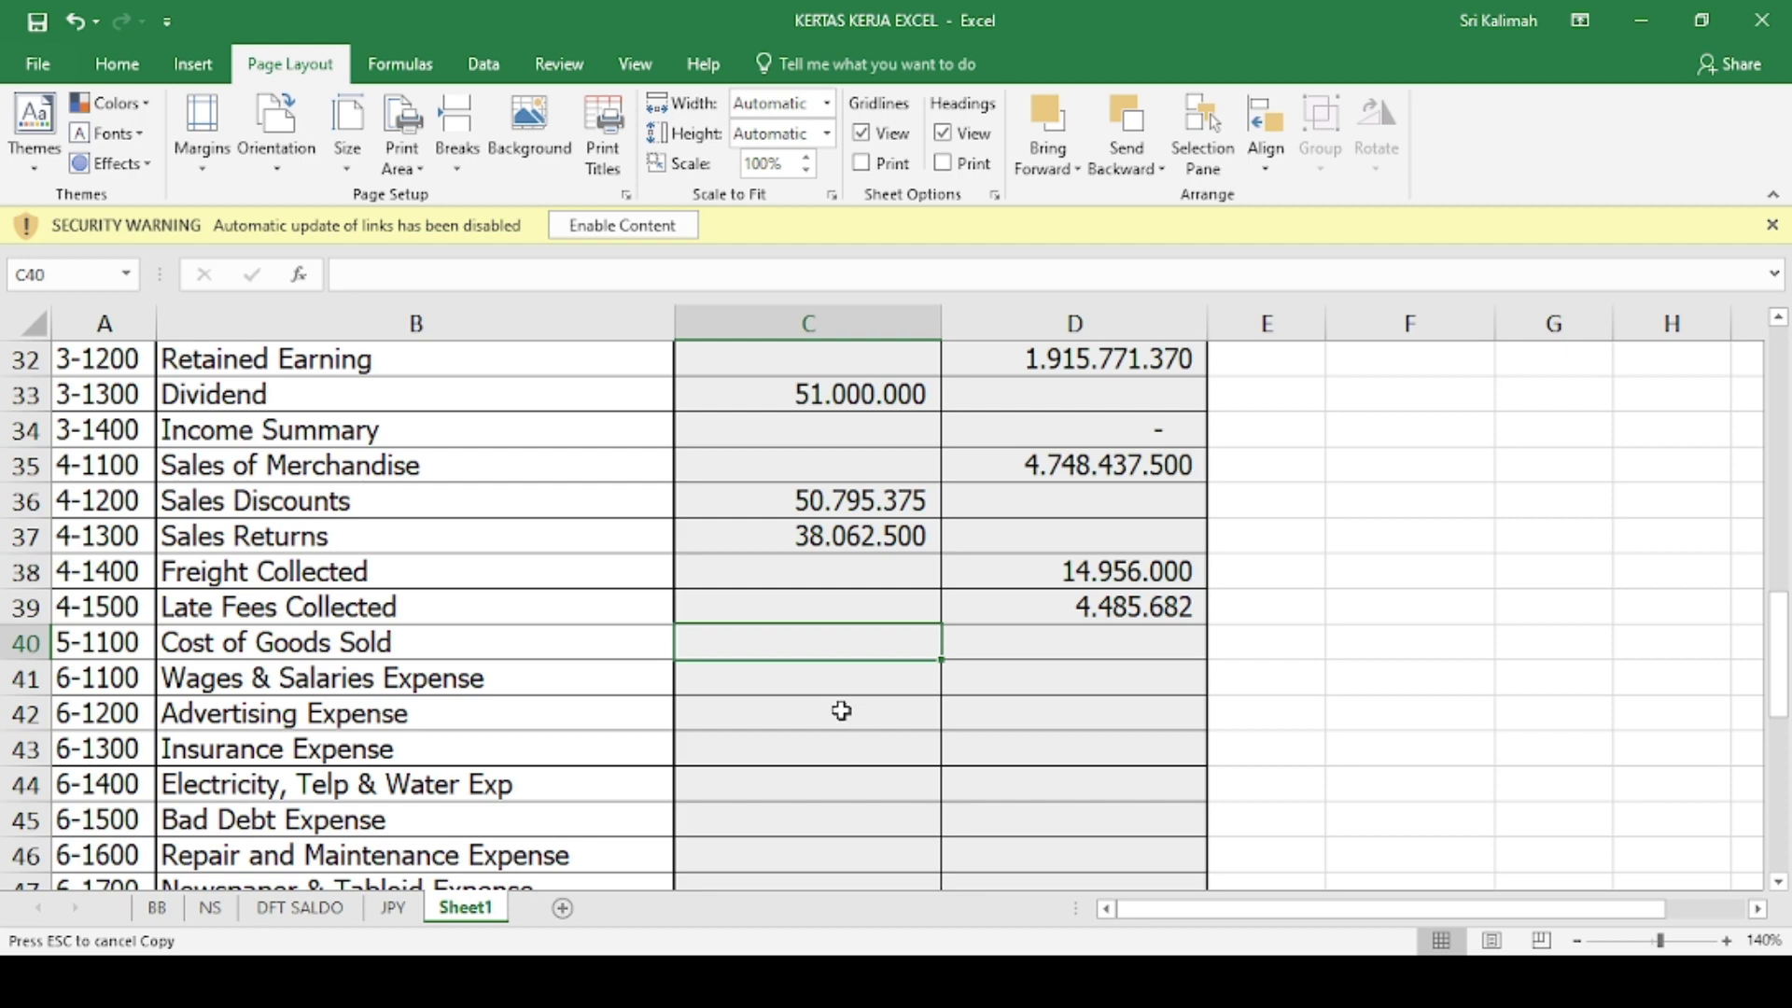
{"action": "type", "text": "="}
{"action": "left_click", "coordinate": [156, 907]}
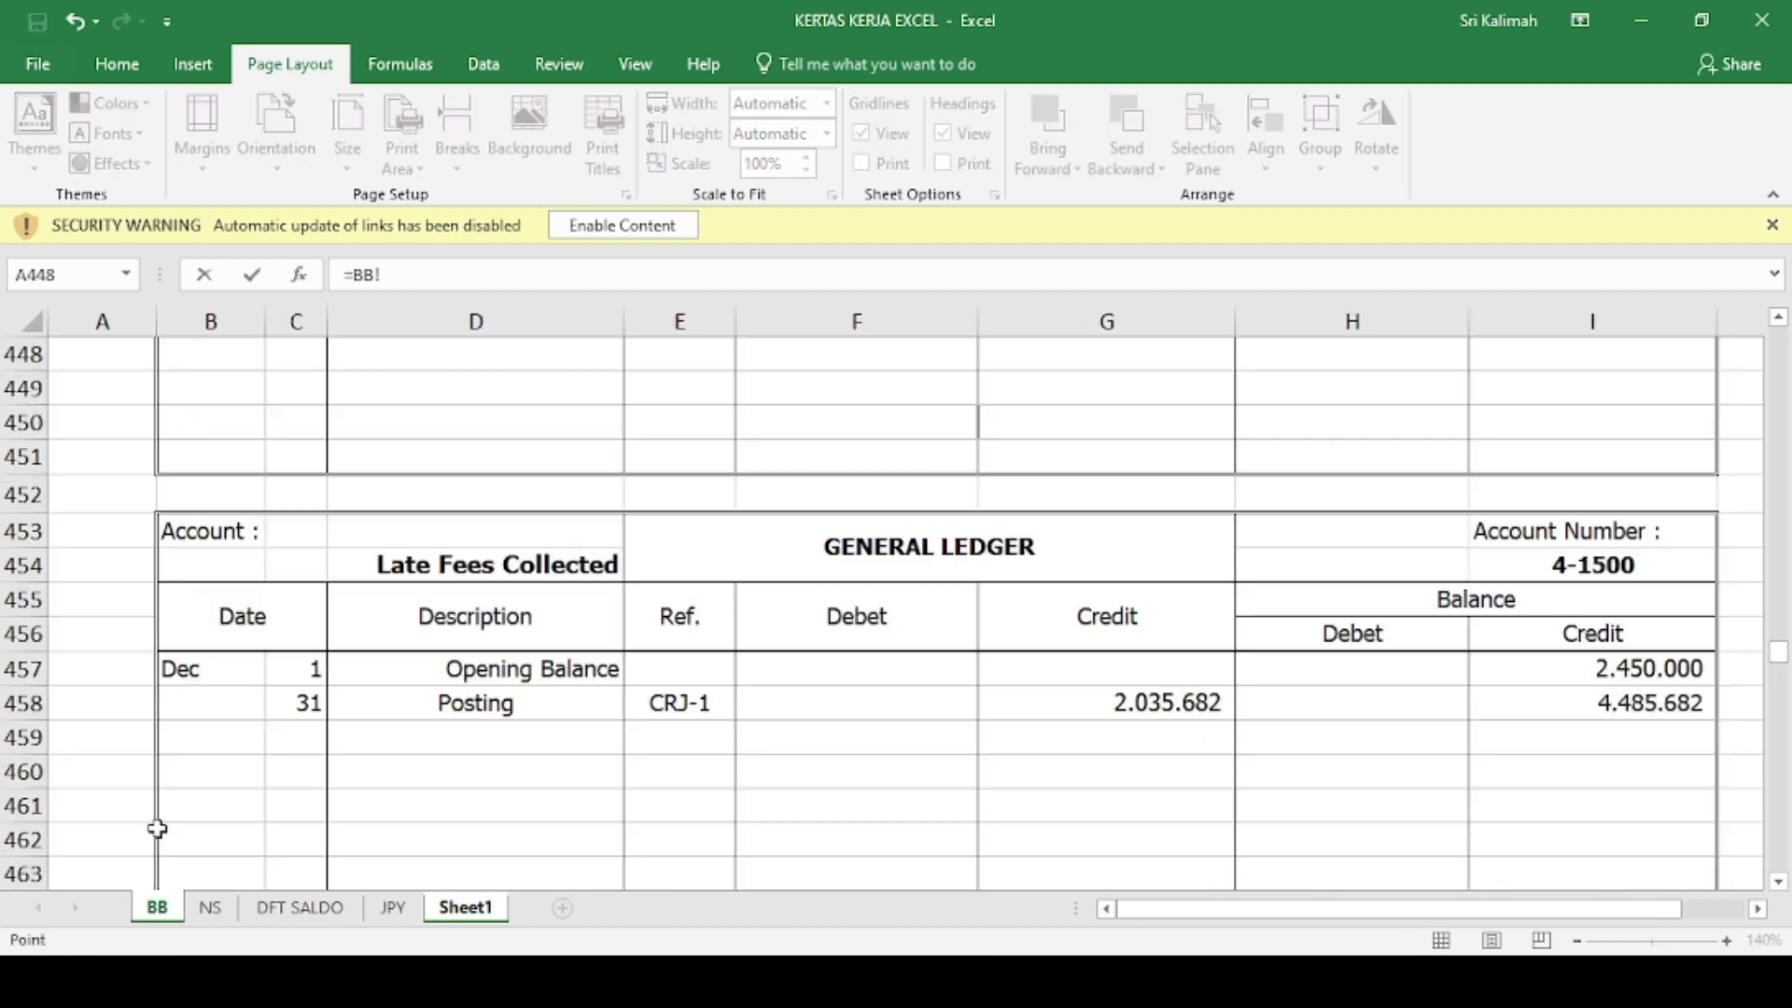
{"action": "scroll", "coordinate": [714, 723], "scroll_direction": "down", "scroll_amount": 5}
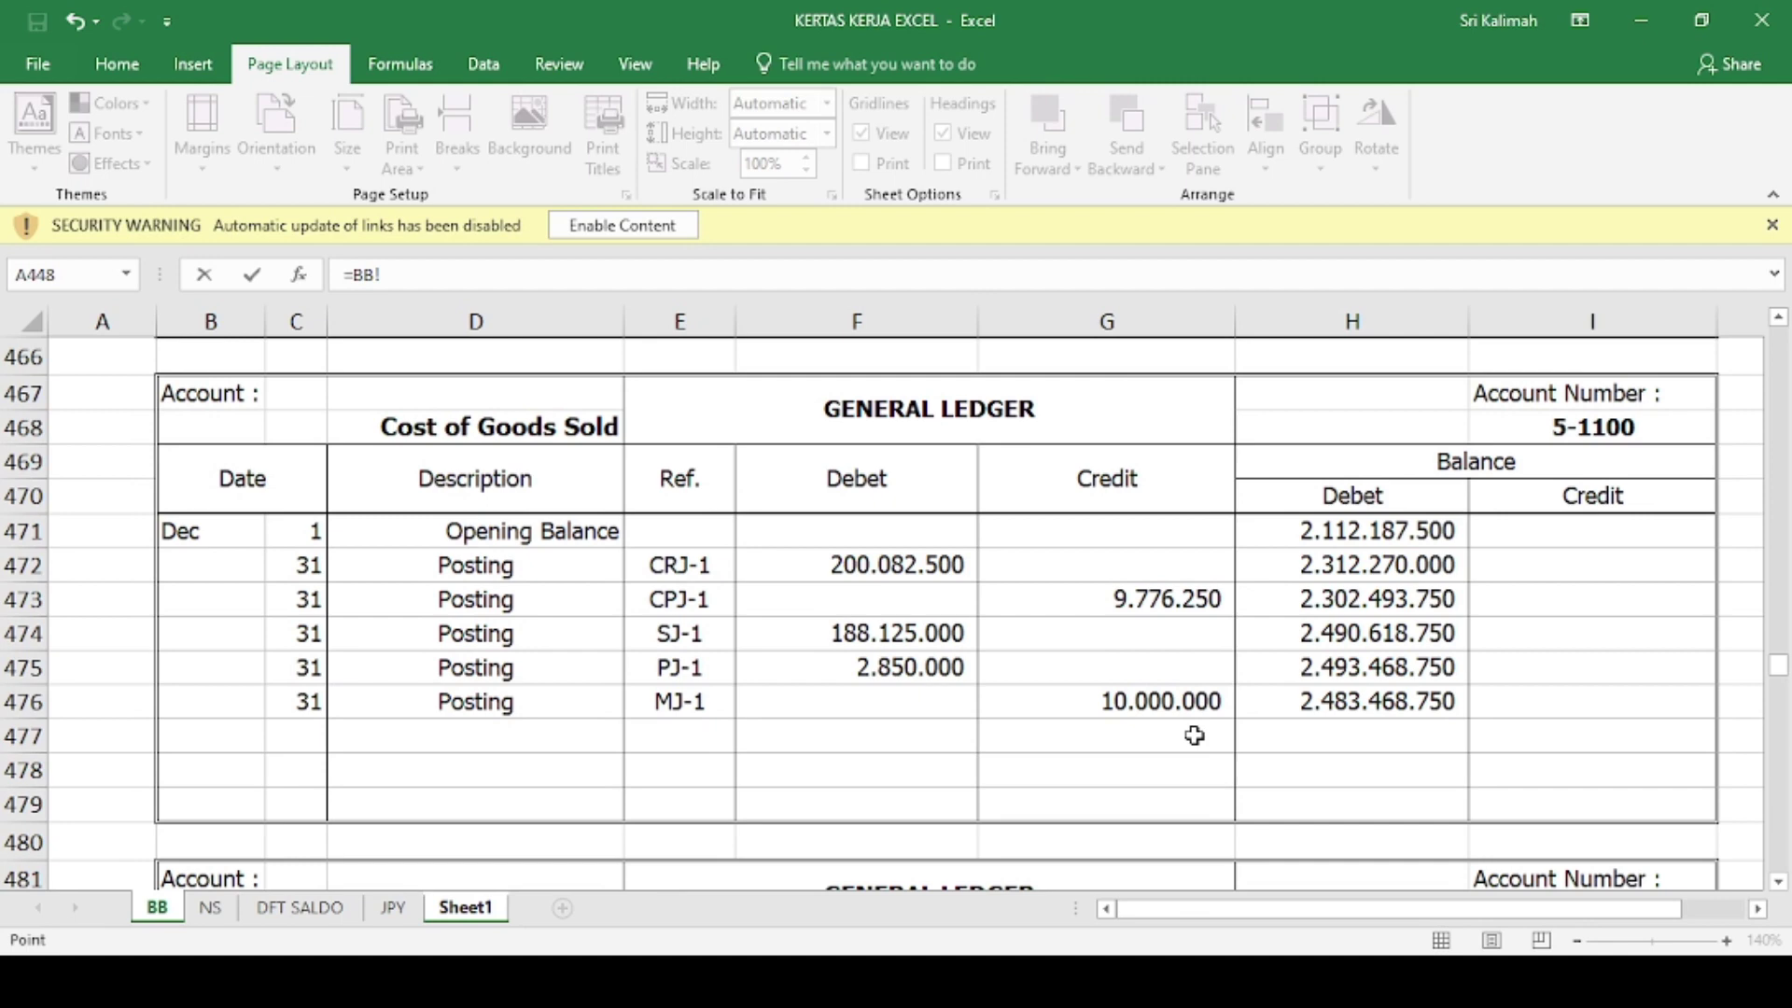
{"action": "left_click", "coordinate": [1293, 701]}
{"action": "key", "text": "Return"}
- Link the Wages & Salaries Expense debit in C41 to its final ledger balance in H487 of the BB sheet
{"action": "type", "text": "="}
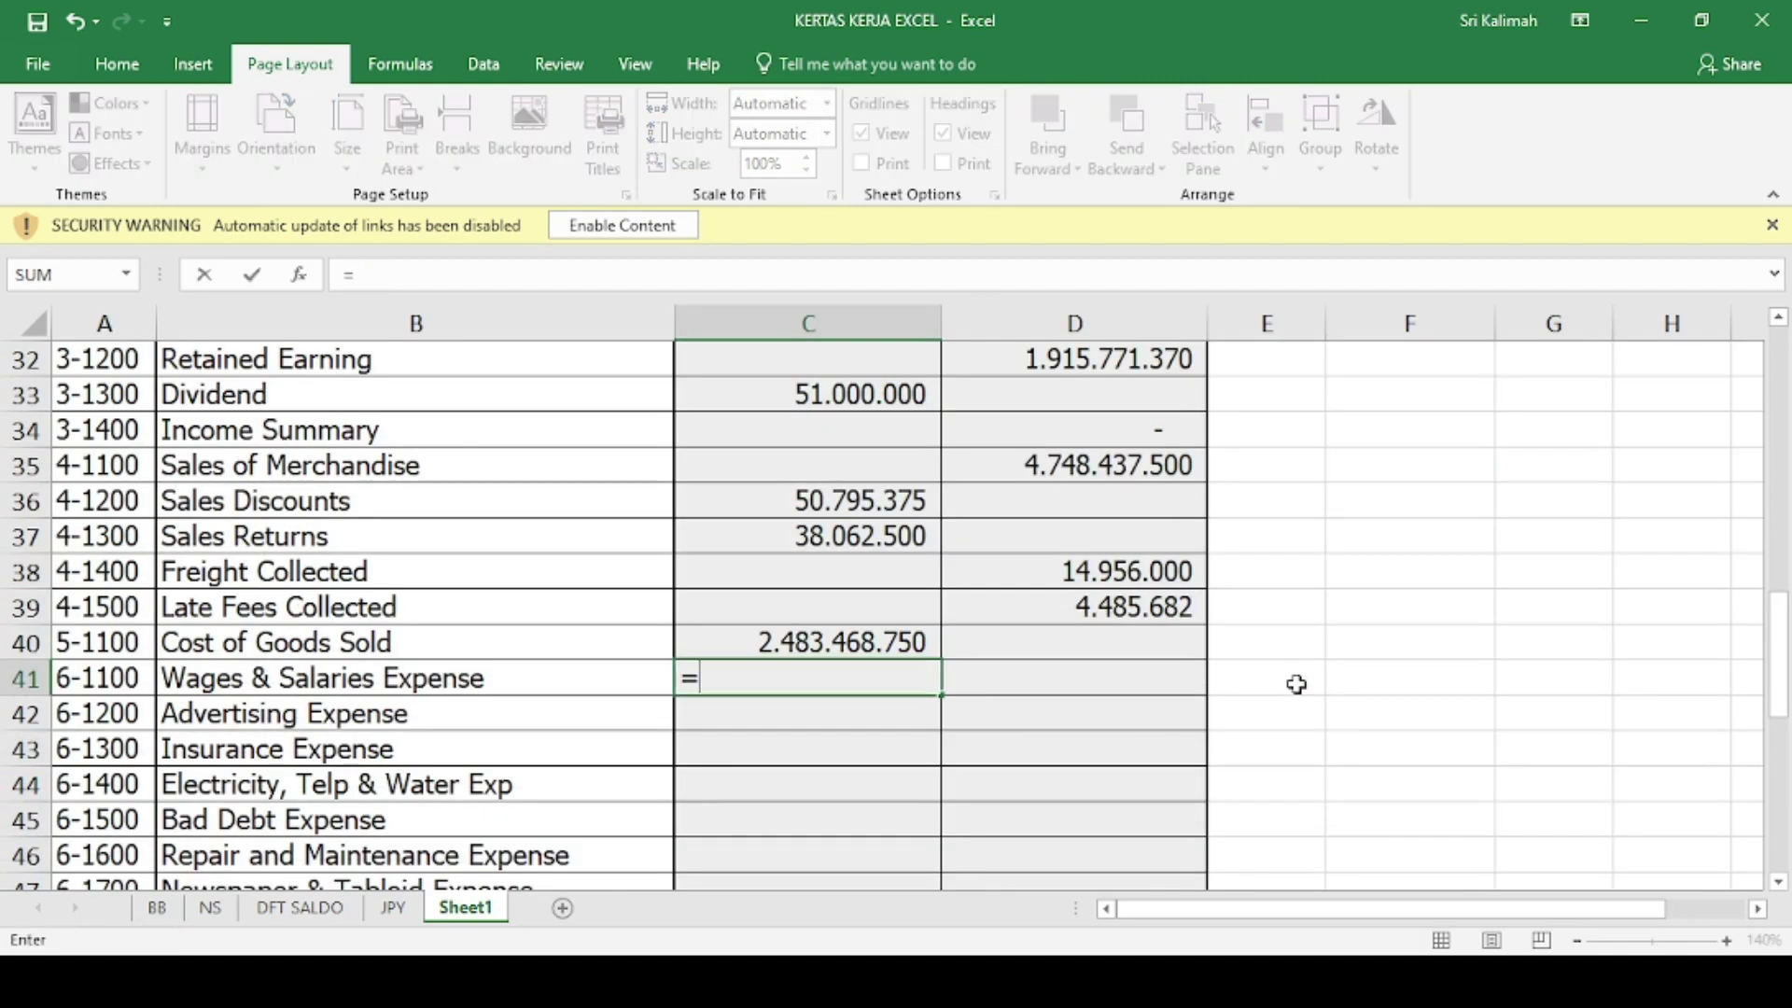
{"action": "left_click", "coordinate": [156, 917]}
{"action": "scroll", "coordinate": [888, 725], "scroll_direction": "down", "scroll_amount": 5}
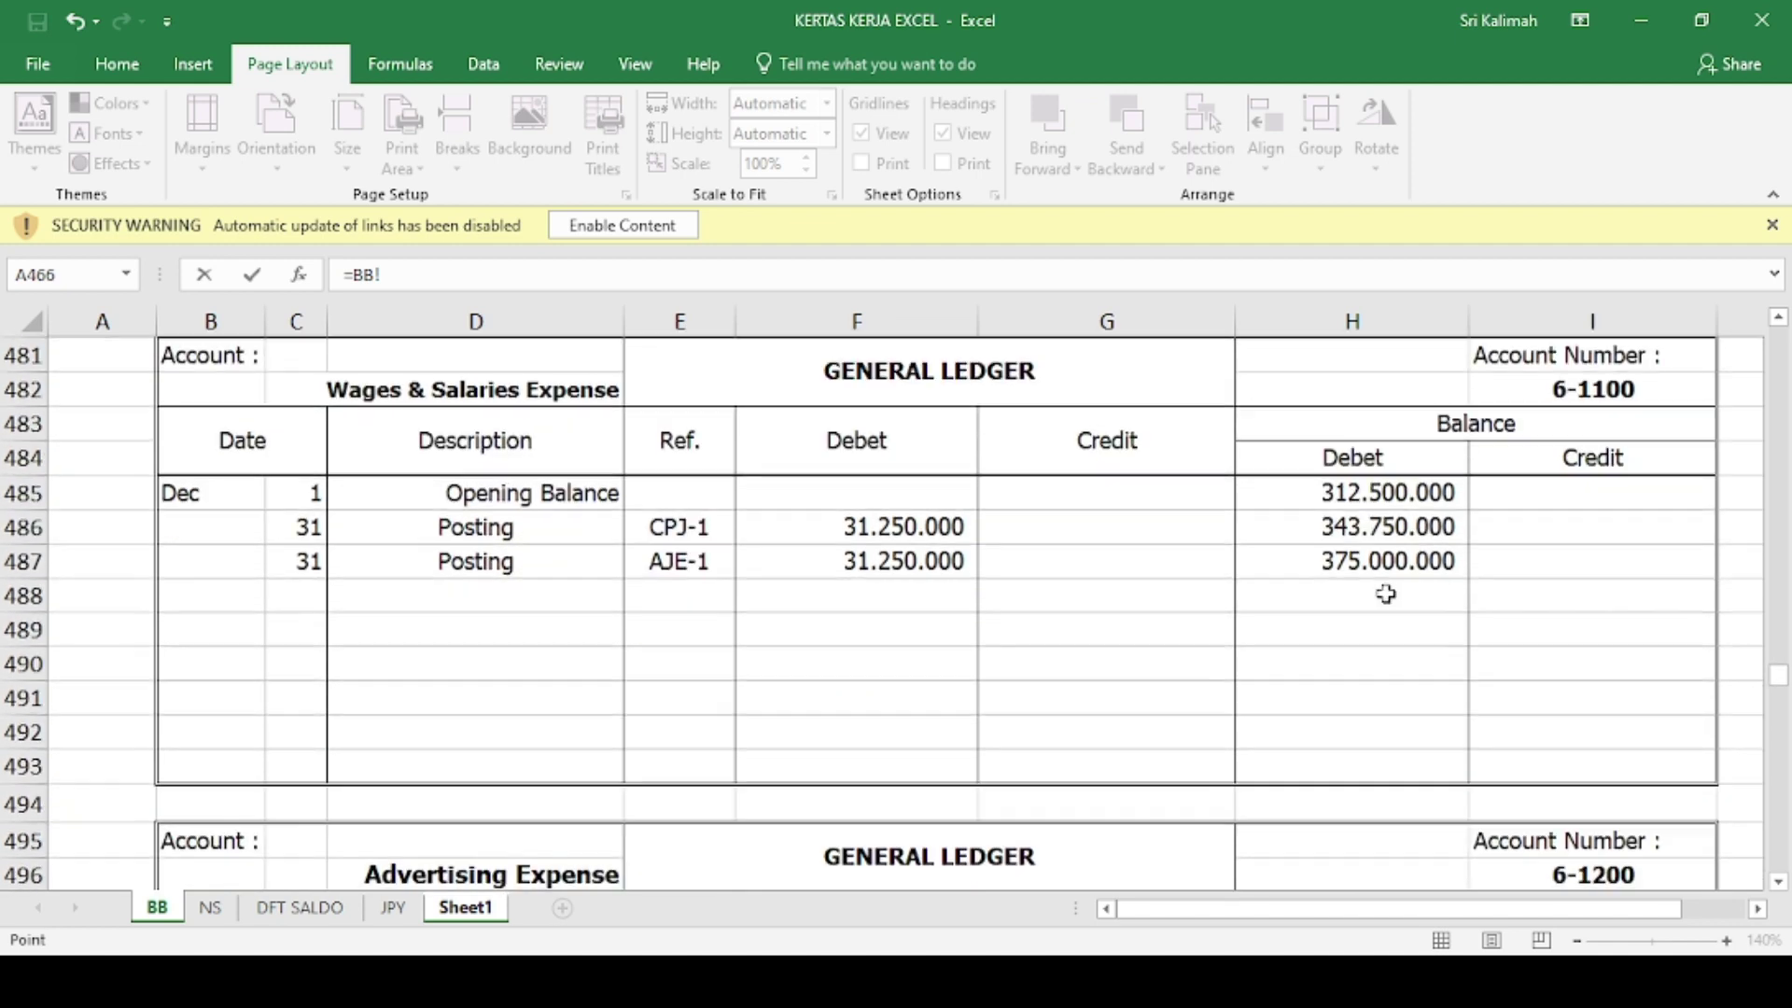
{"action": "left_click", "coordinate": [1418, 564]}
{"action": "key", "text": "Return"}
- Link the Advertising Expense debit in C42 to its final ledger balance in H501 of the BB sheet
{"action": "type", "text": "="}
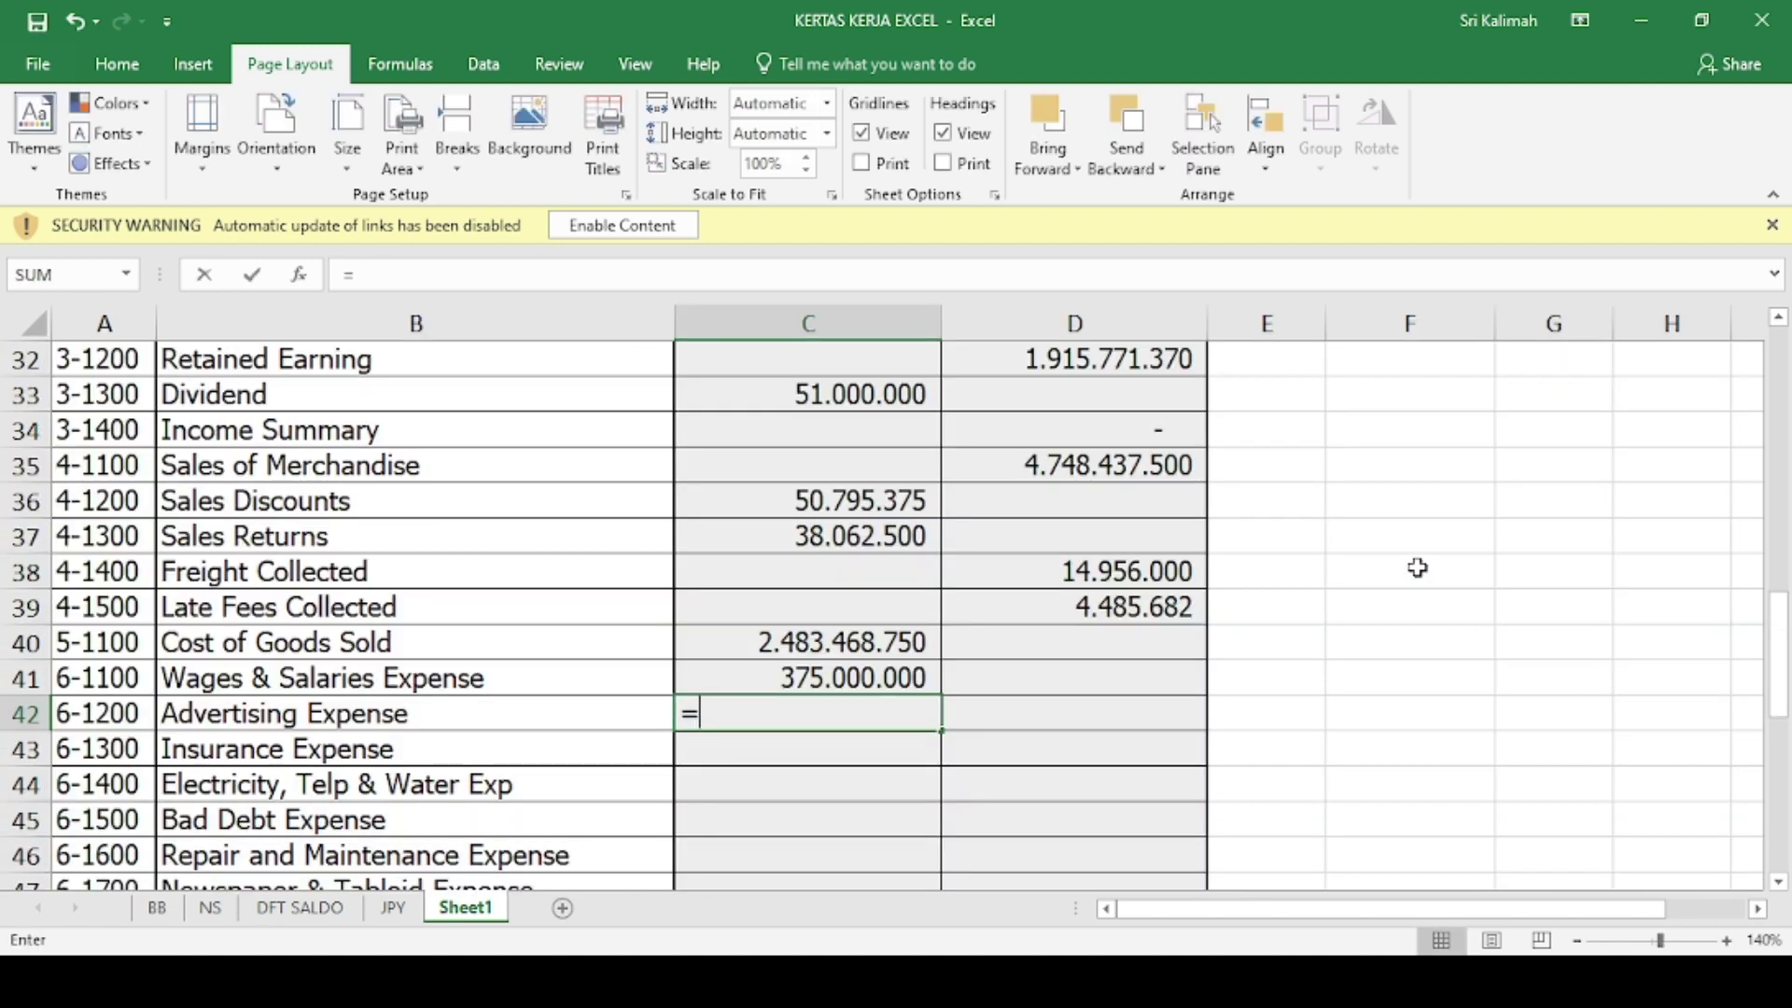
{"action": "left_click", "coordinate": [157, 907]}
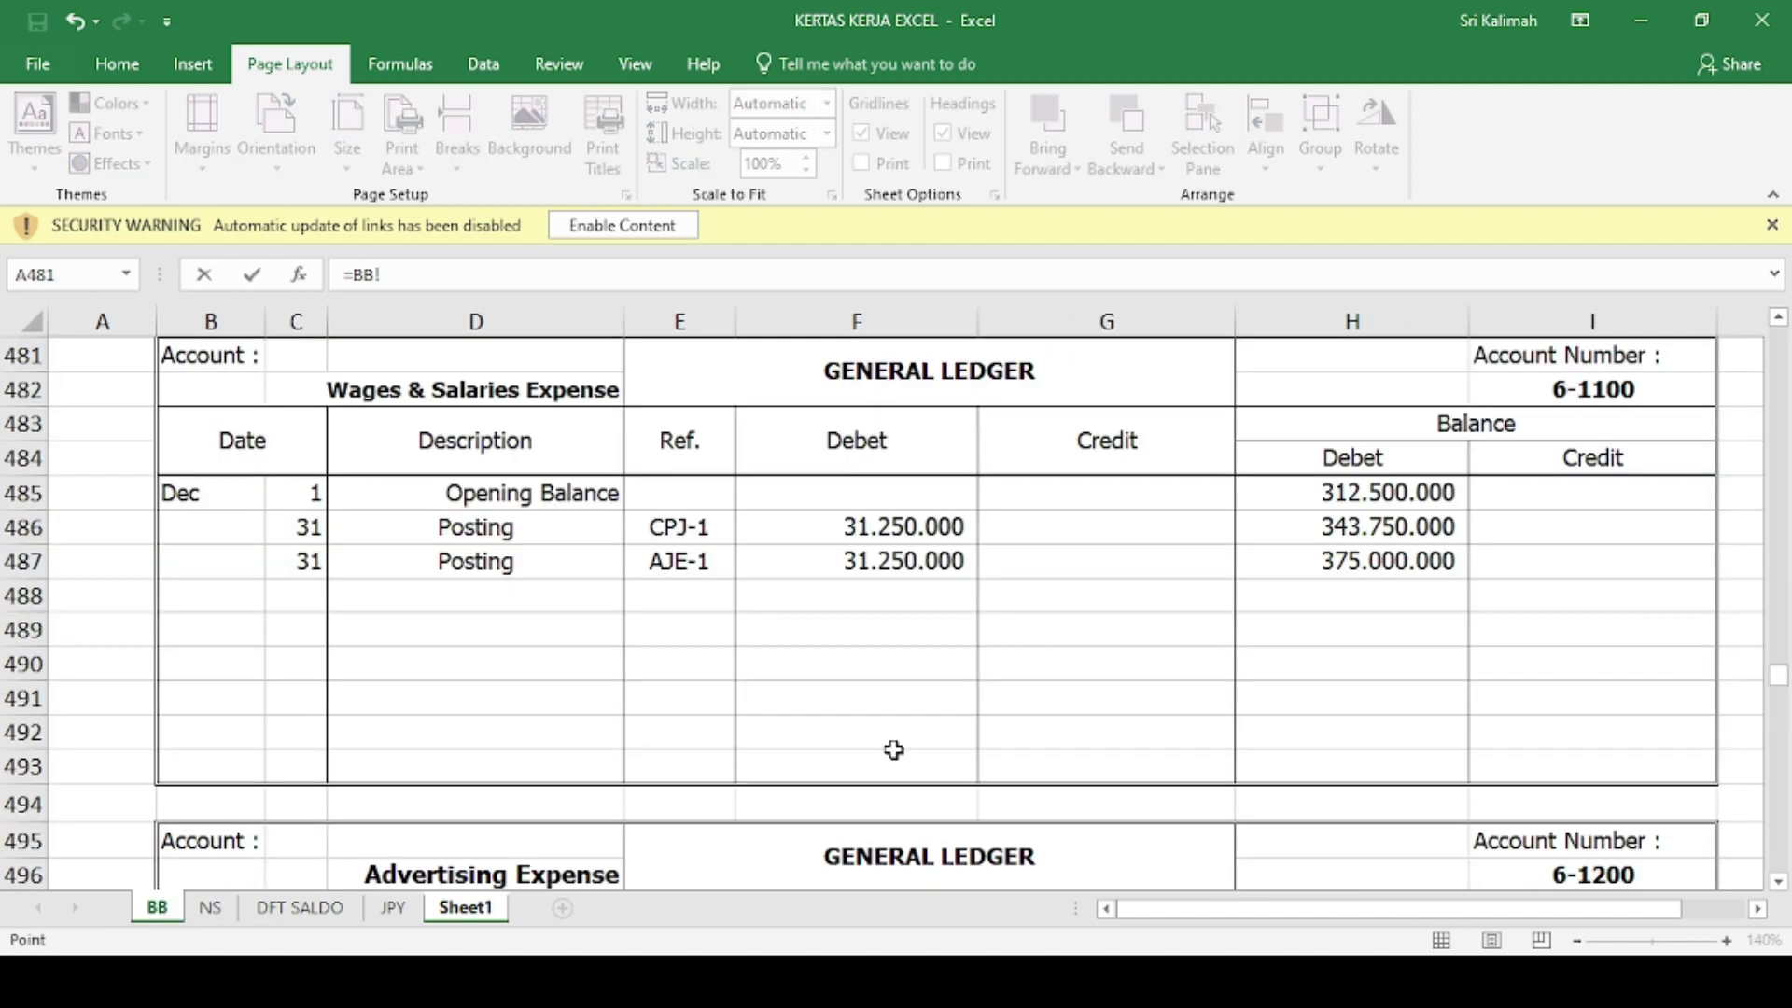
{"action": "scroll", "coordinate": [892, 747], "scroll_direction": "down", "scroll_amount": 4}
{"action": "left_click", "coordinate": [1340, 639]}
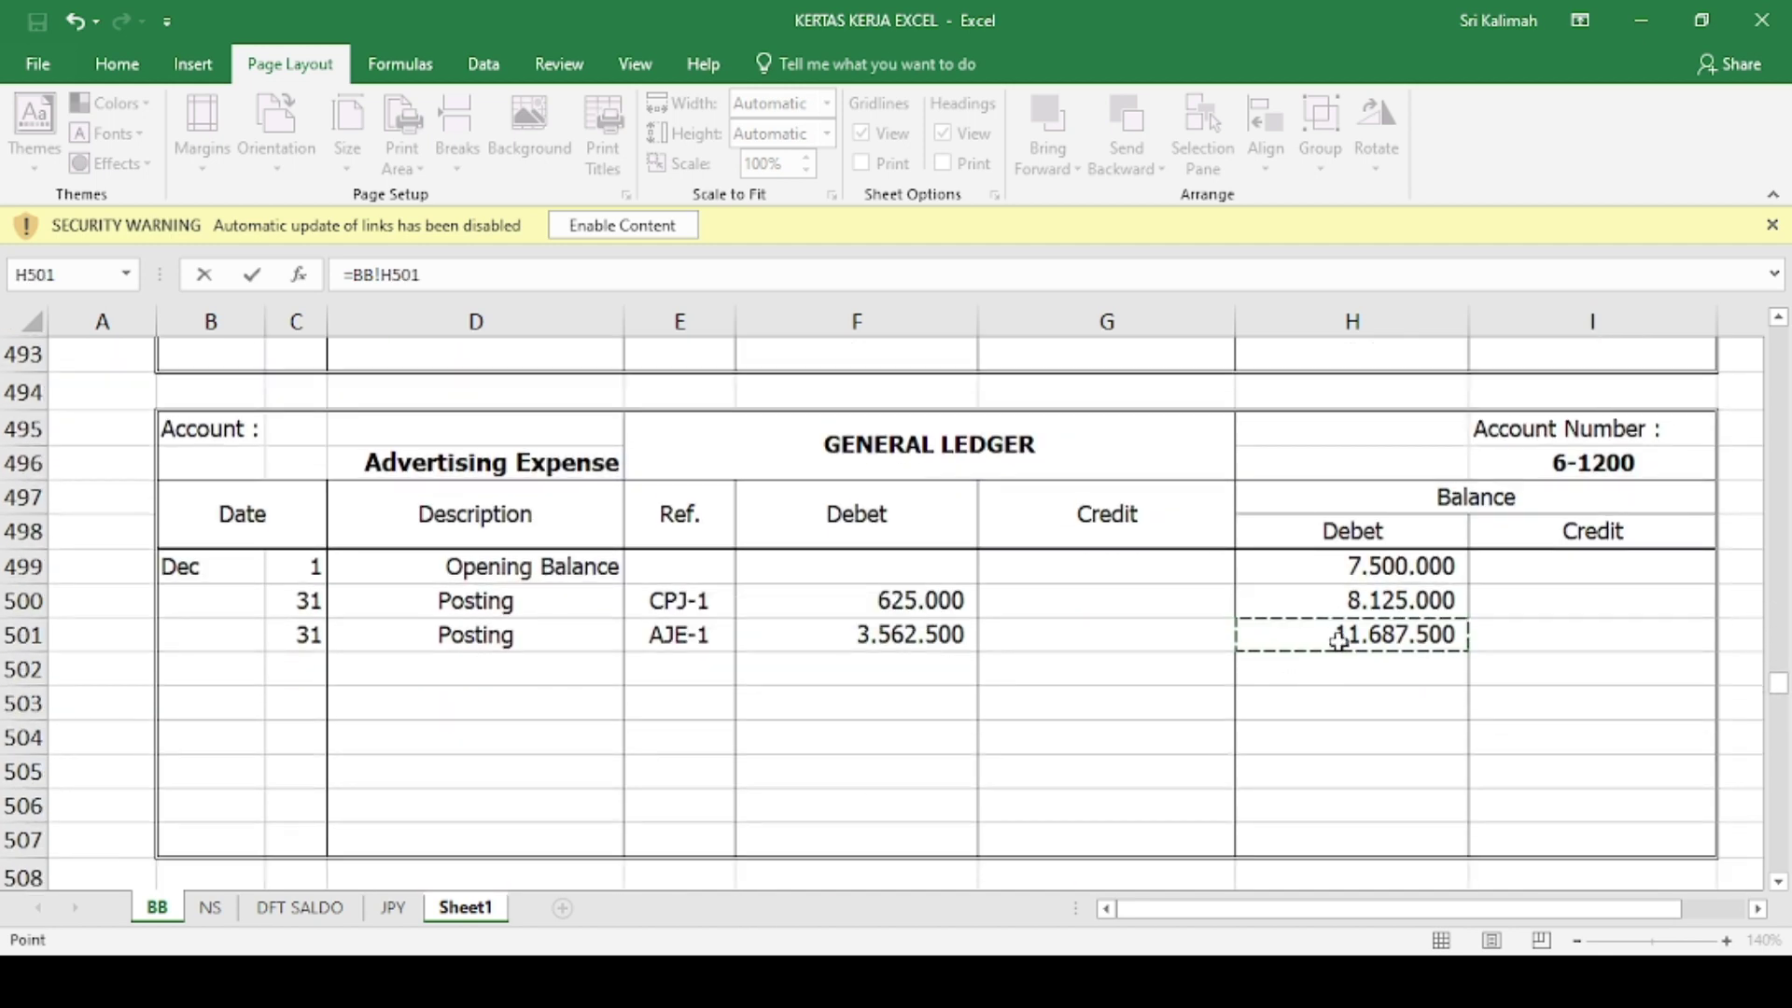
{"action": "key", "text": "Return"}
- Link the Insurance Expense debit in C43 to its final ledger balance in H514 of the BB sheet
{"action": "type", "text": "="}
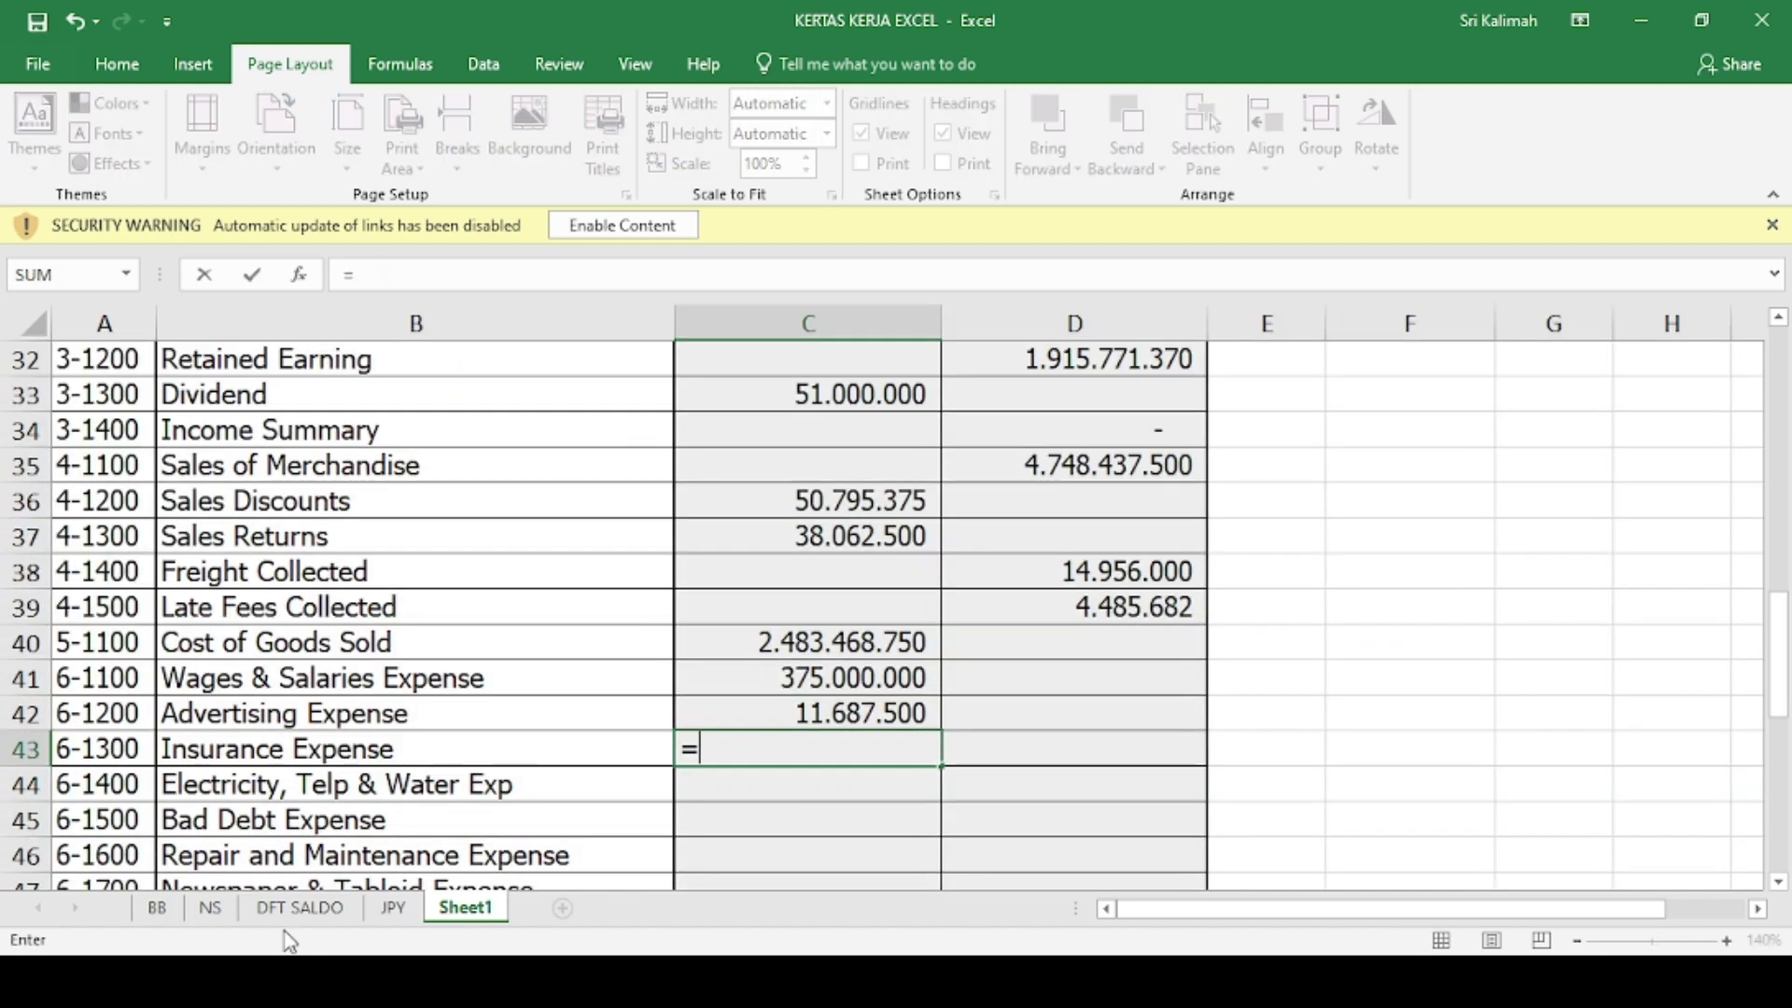
{"action": "left_click", "coordinate": [157, 907]}
{"action": "scroll", "coordinate": [863, 785], "scroll_direction": "down", "scroll_amount": 2}
{"action": "scroll", "coordinate": [863, 785], "scroll_direction": "down", "scroll_amount": 3}
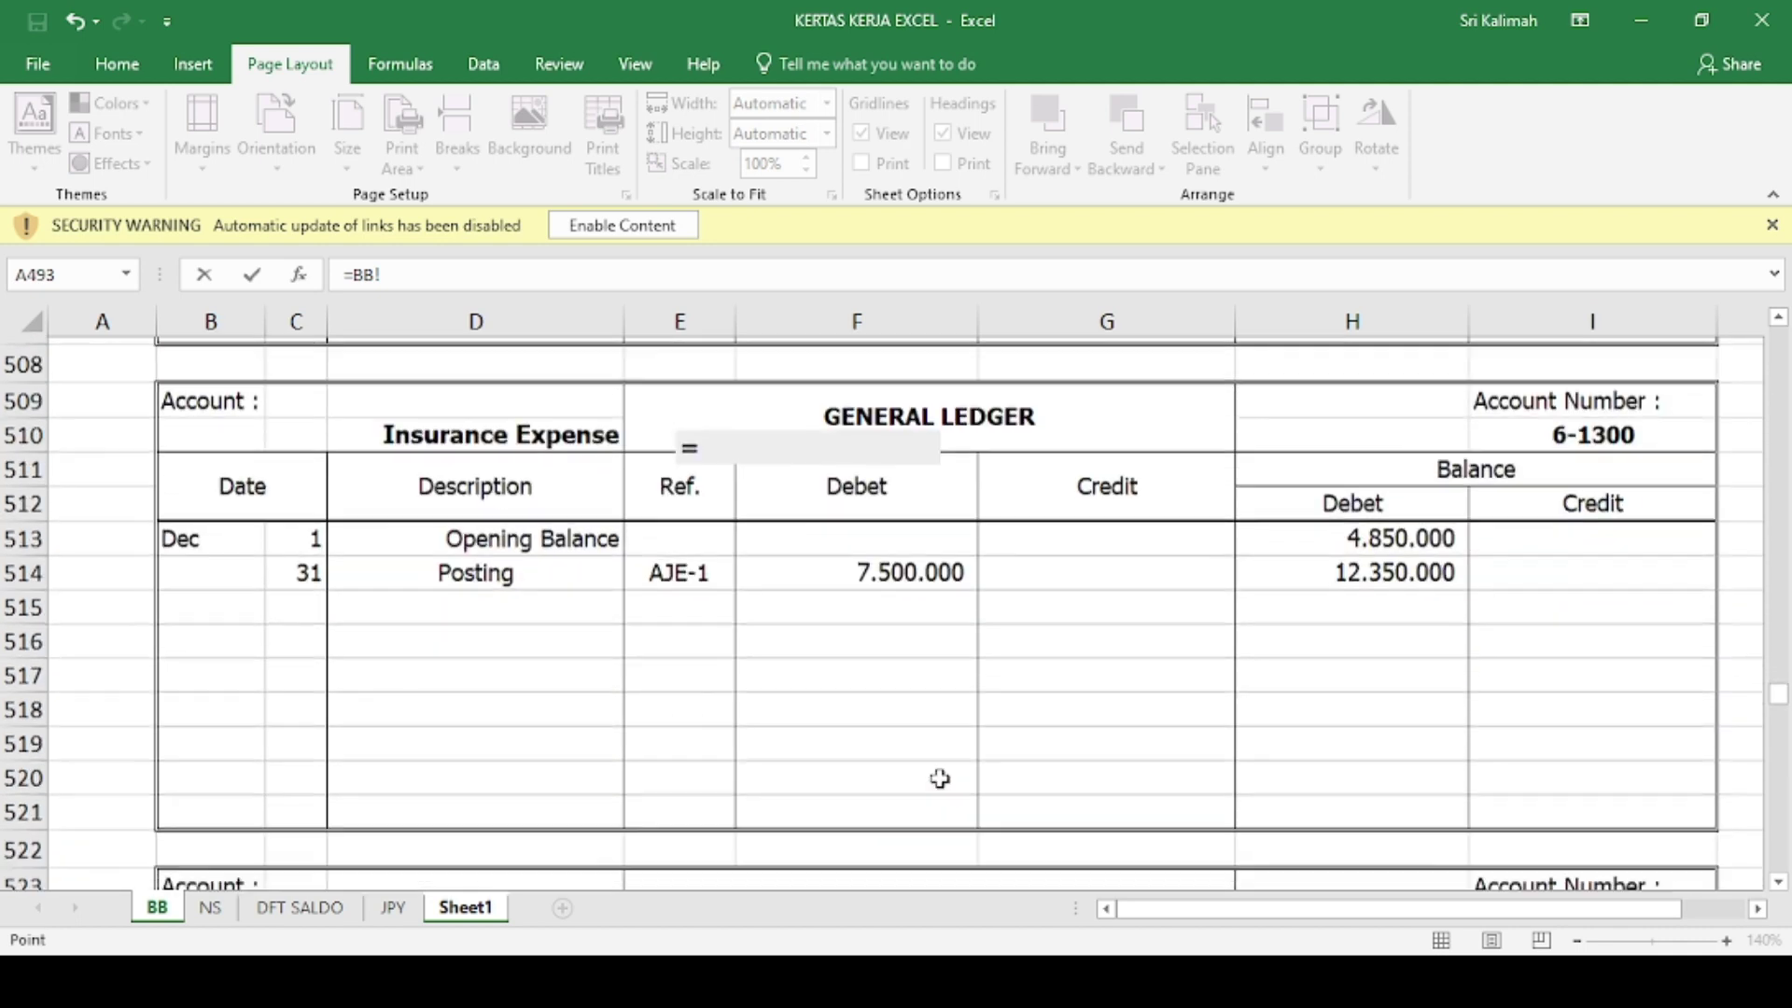
{"action": "left_click", "coordinate": [1408, 565]}
{"action": "key", "text": "Return"}
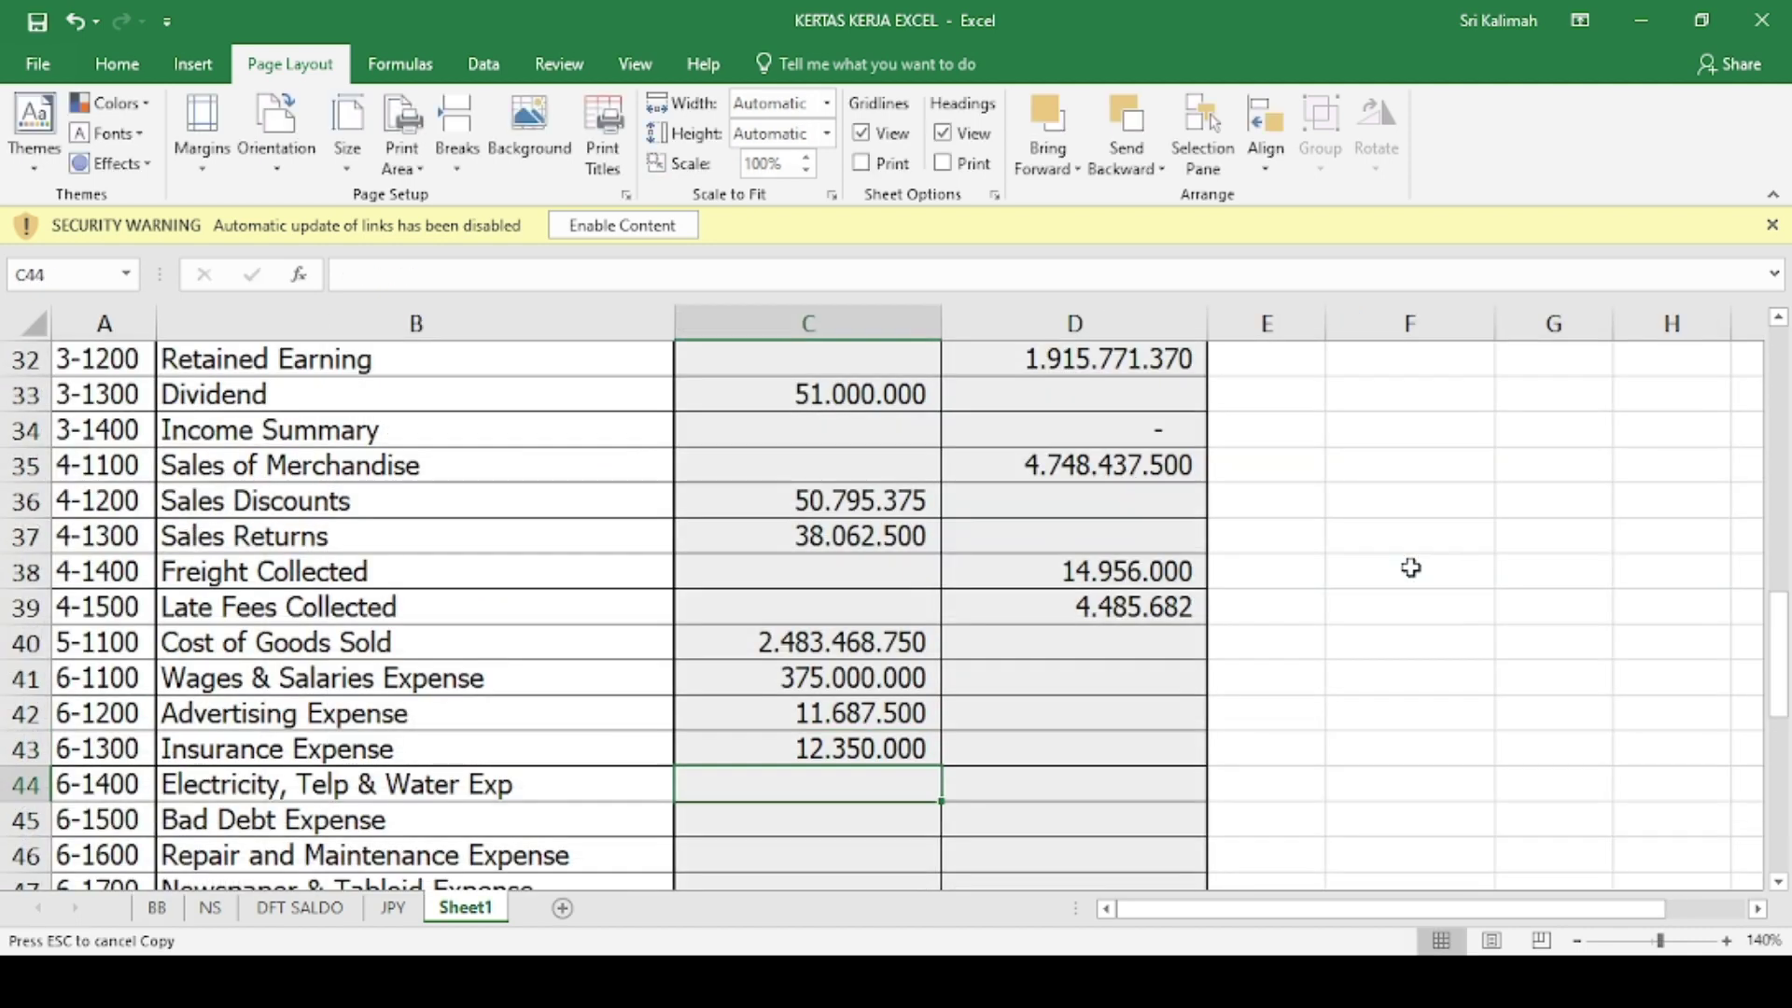
- Link the Electricity, Telp & Water Exp debit in C44 to its final ledger balance in H529 of the BB sheet
{"action": "type", "text": "="}
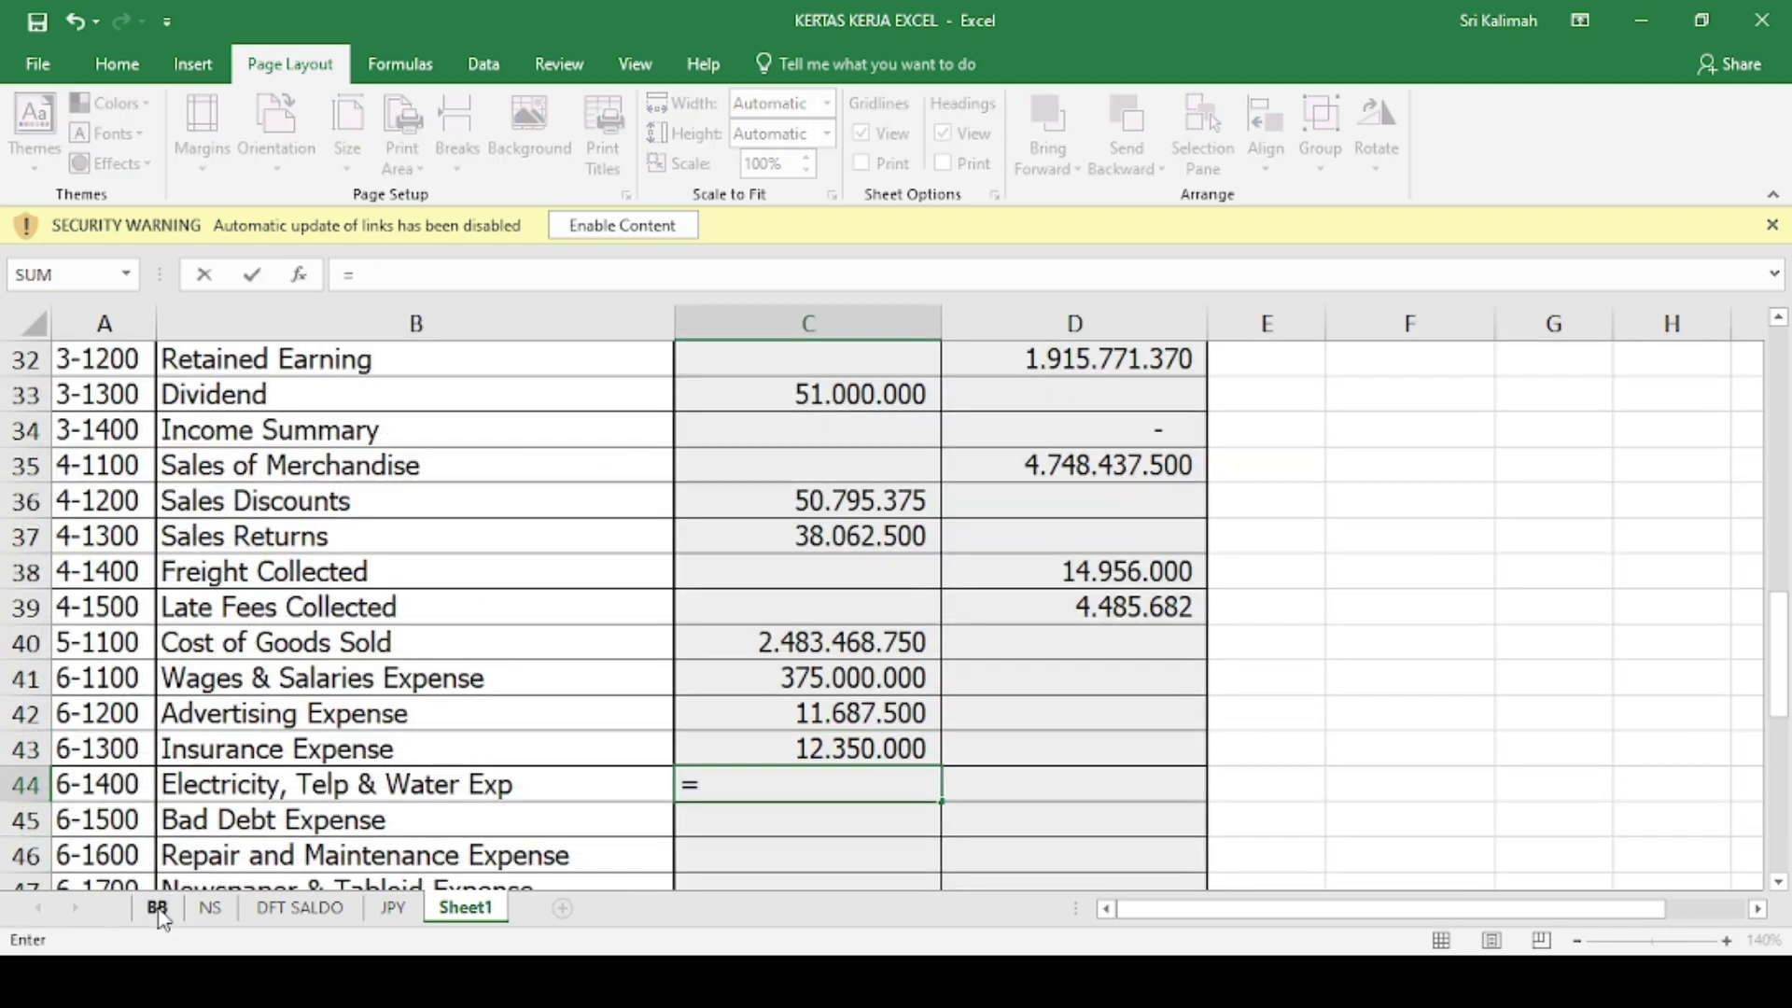
{"action": "left_click", "coordinate": [157, 907]}
{"action": "scroll", "coordinate": [822, 642], "scroll_direction": "down", "scroll_amount": 5}
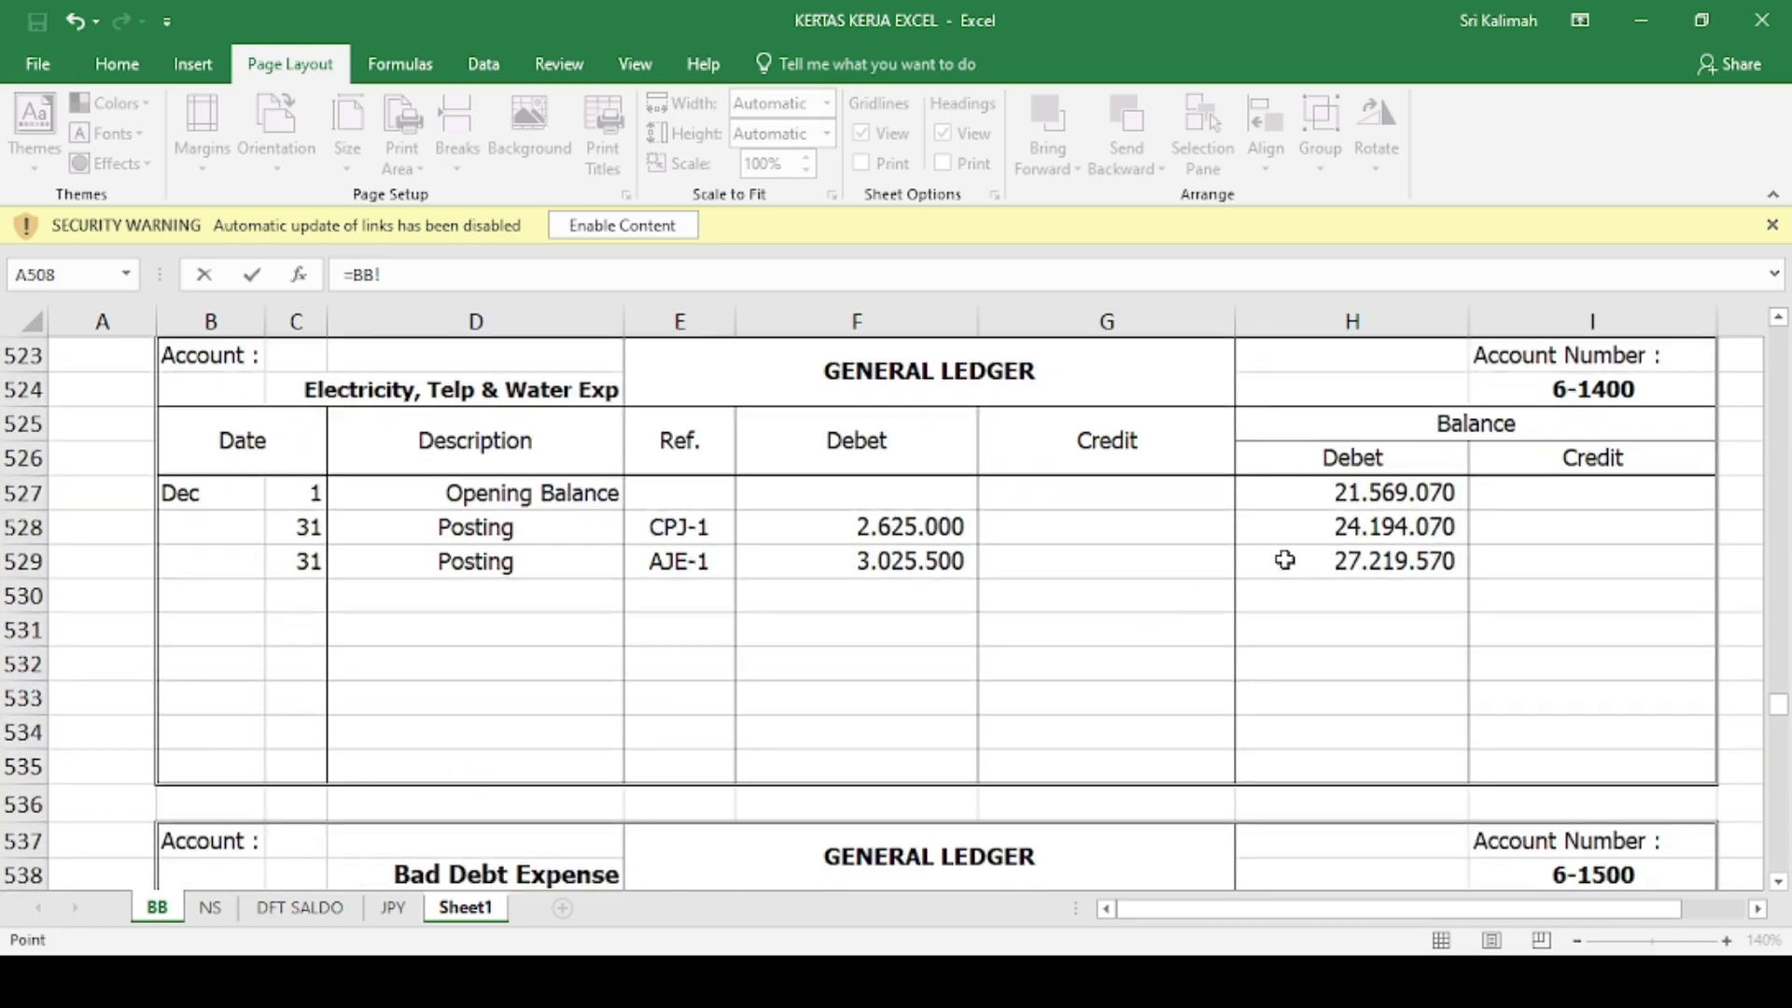
{"action": "left_click", "coordinate": [1290, 565]}
{"action": "key", "text": "Return"}
- Link the Bad Debt Expense debit in C45 to its ledger balance in H541 of the BB sheet
{"action": "type", "text": "="}
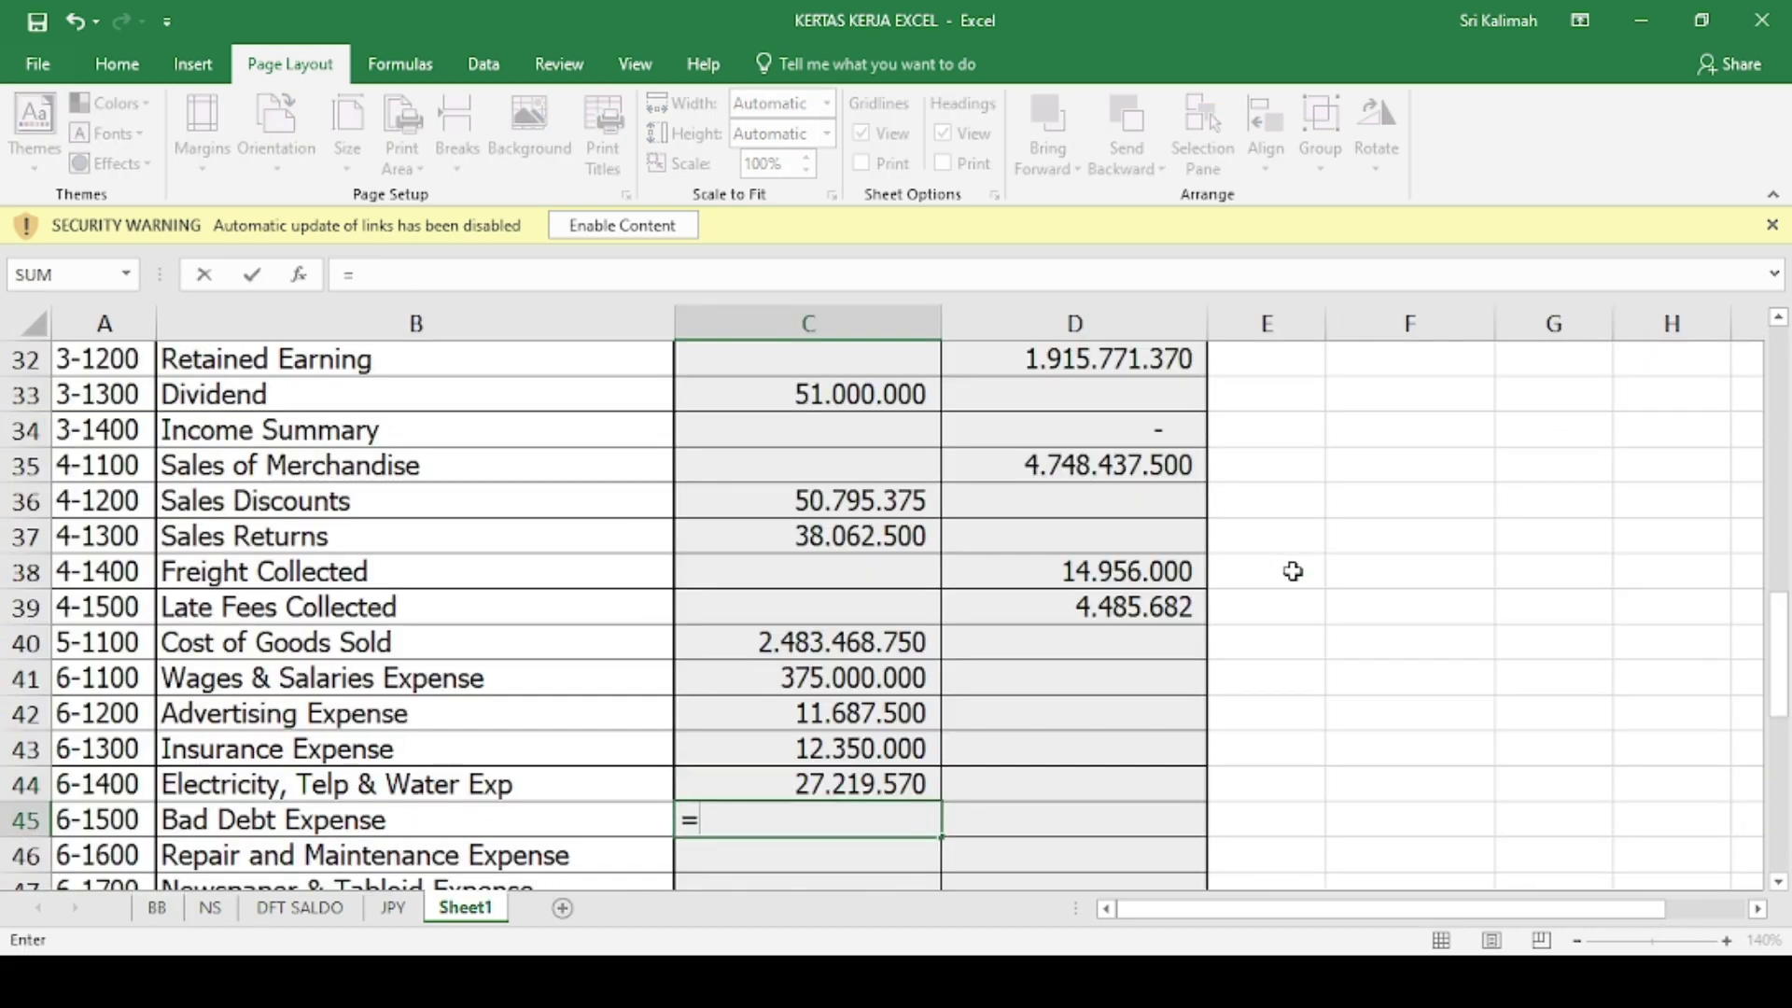
{"action": "left_click", "coordinate": [152, 917]}
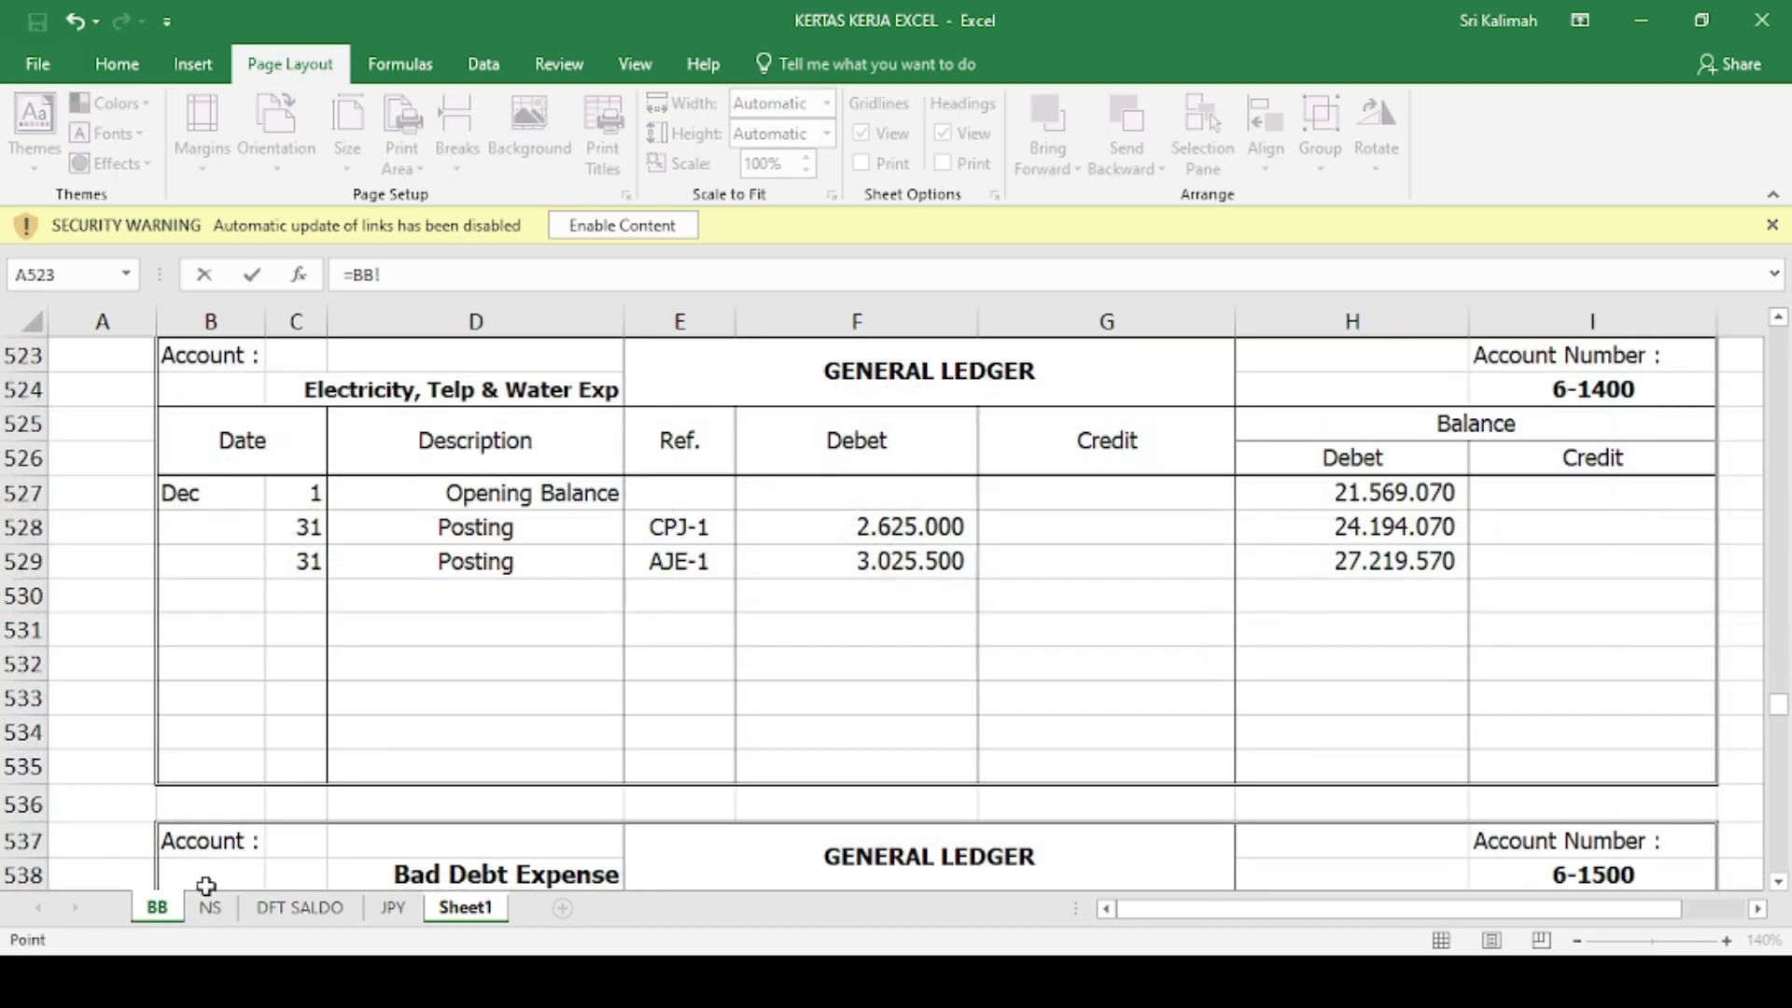
{"action": "scroll", "coordinate": [644, 772], "scroll_direction": "down", "scroll_amount": 4}
{"action": "left_click", "coordinate": [1280, 580]}
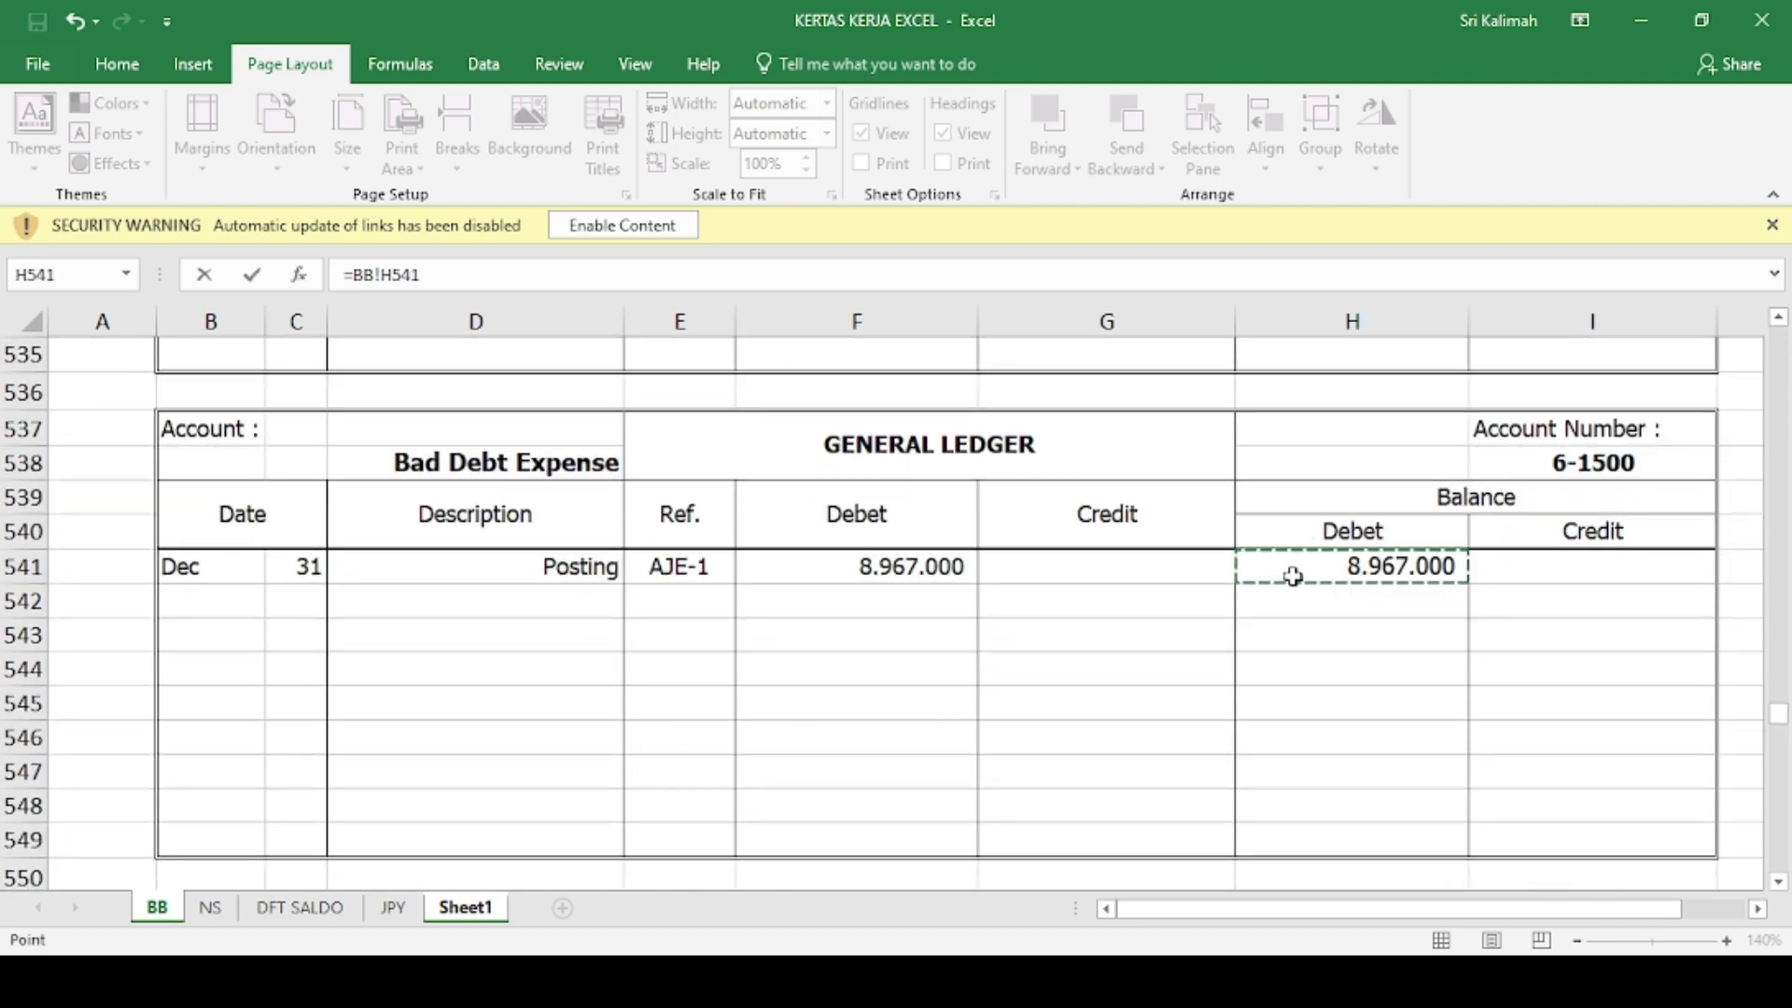
{"action": "key", "text": "Return"}
- Link the Repair and Maintenance Expense debit in C46 to its final ledger balance in H557 of the BB sheet
{"action": "type", "text": "="}
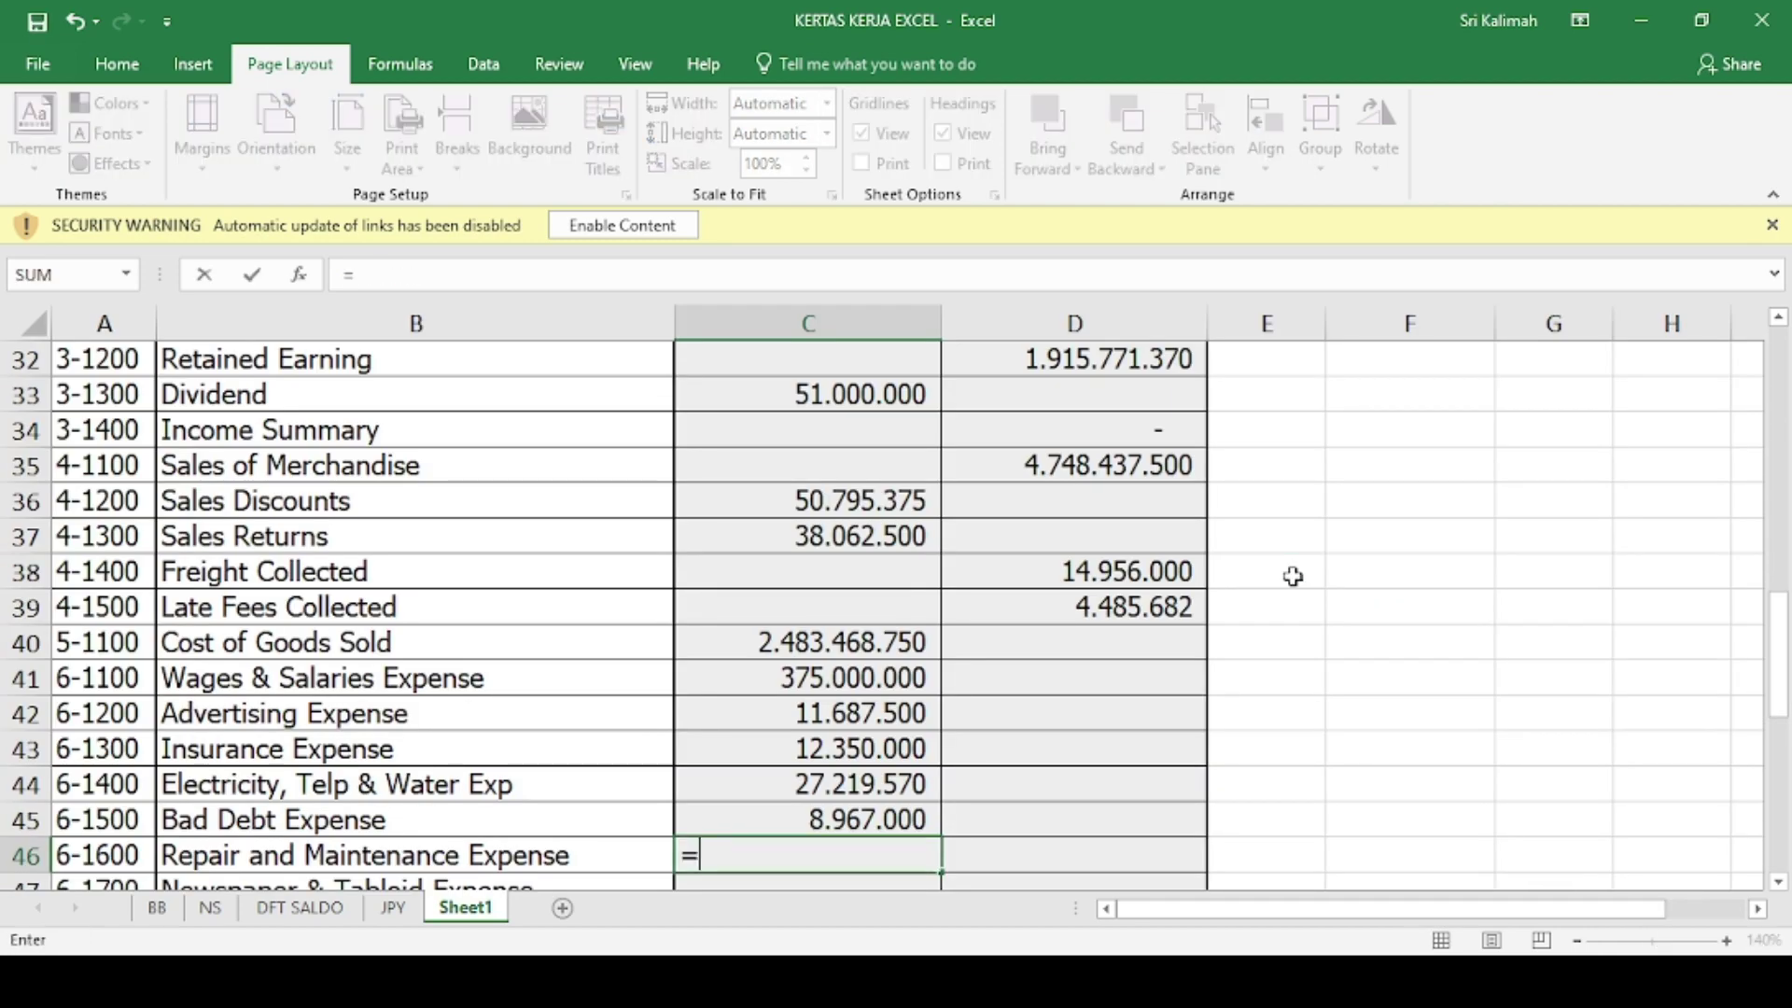
{"action": "scroll", "coordinate": [516, 692], "scroll_direction": "down", "scroll_amount": 1}
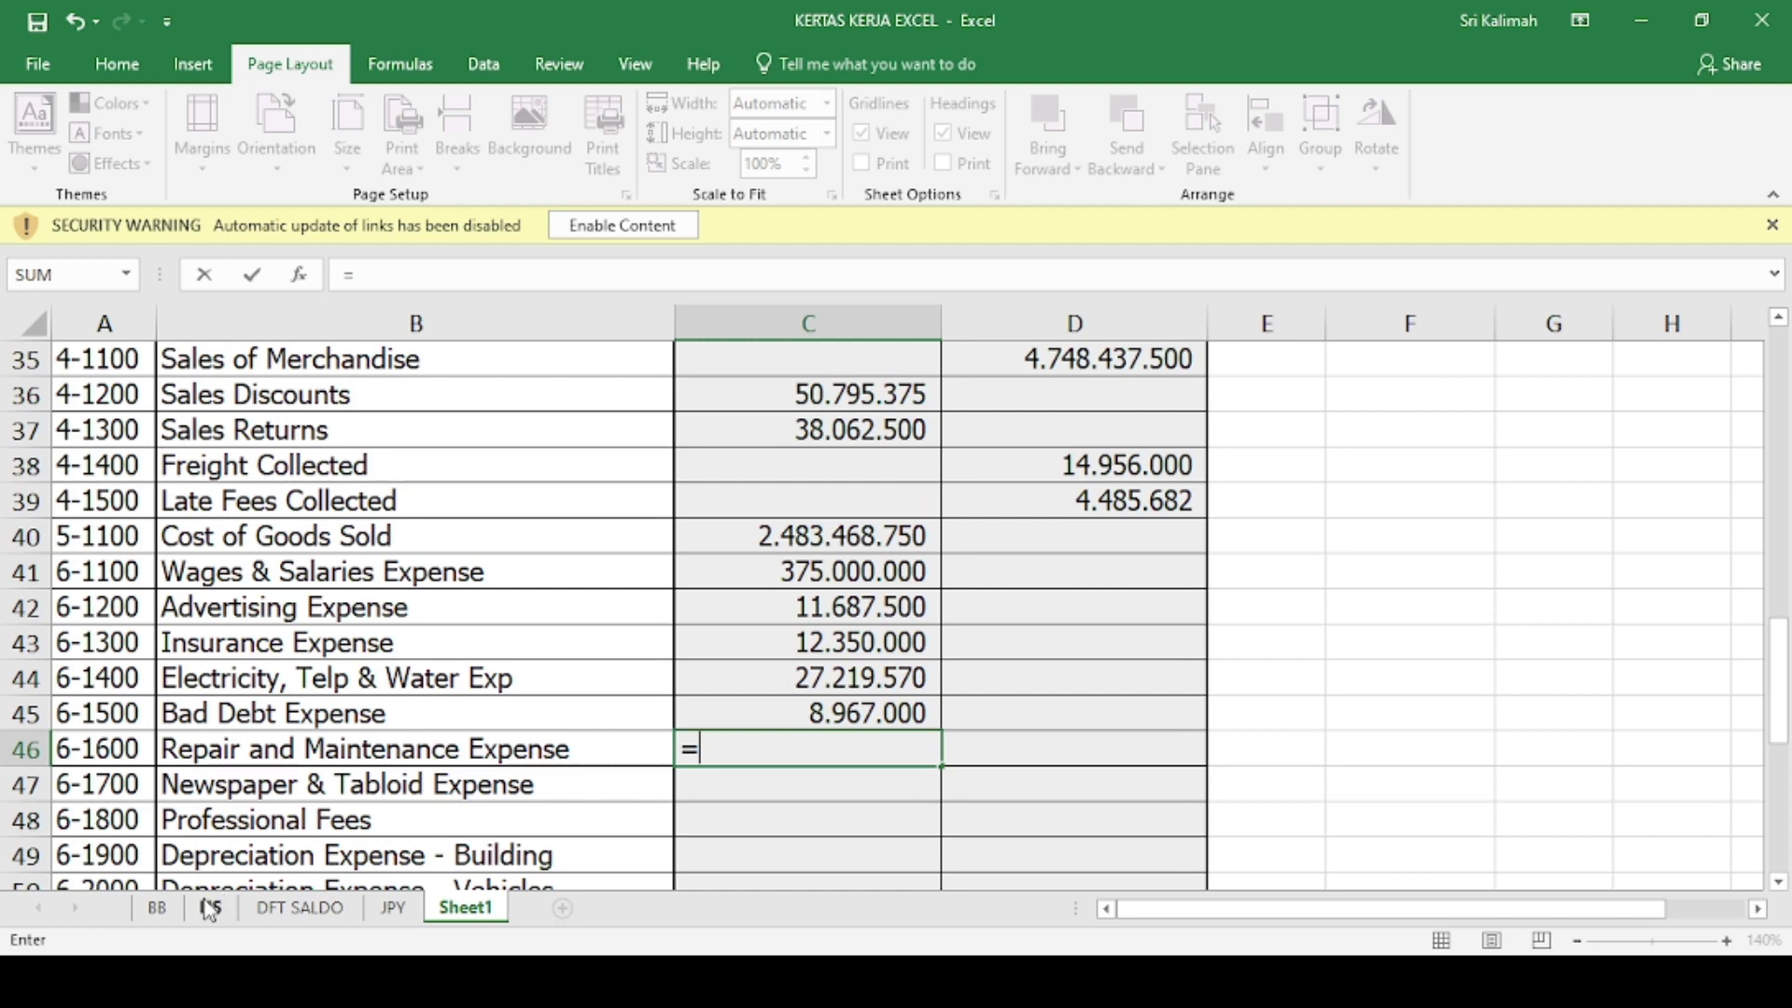
{"action": "left_click", "coordinate": [157, 907]}
{"action": "scroll", "coordinate": [539, 679], "scroll_direction": "down", "scroll_amount": 4}
{"action": "scroll", "coordinate": [540, 679], "scroll_direction": "down", "scroll_amount": 1}
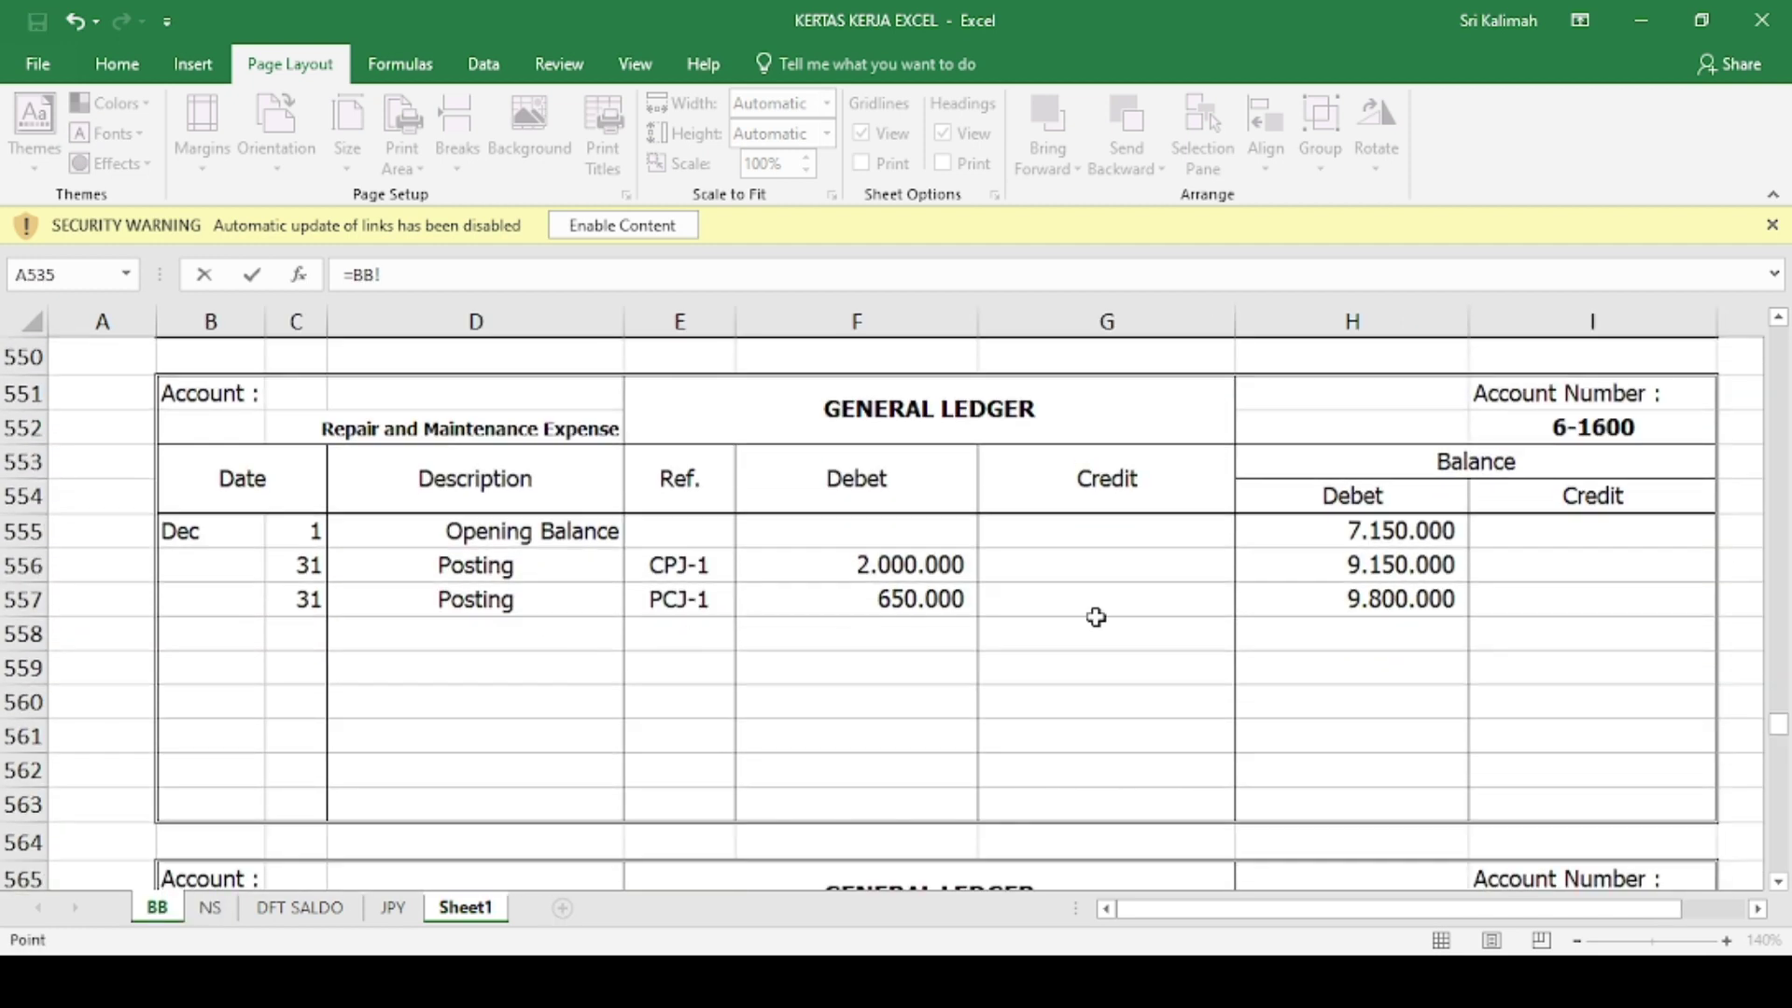
{"action": "left_click", "coordinate": [1274, 612]}
{"action": "key", "text": "Return"}
- Link the Newspaper & Tabloid Expense debit in C47 to its final ledger balance in H570 of the BB sheet
{"action": "type", "text": "="}
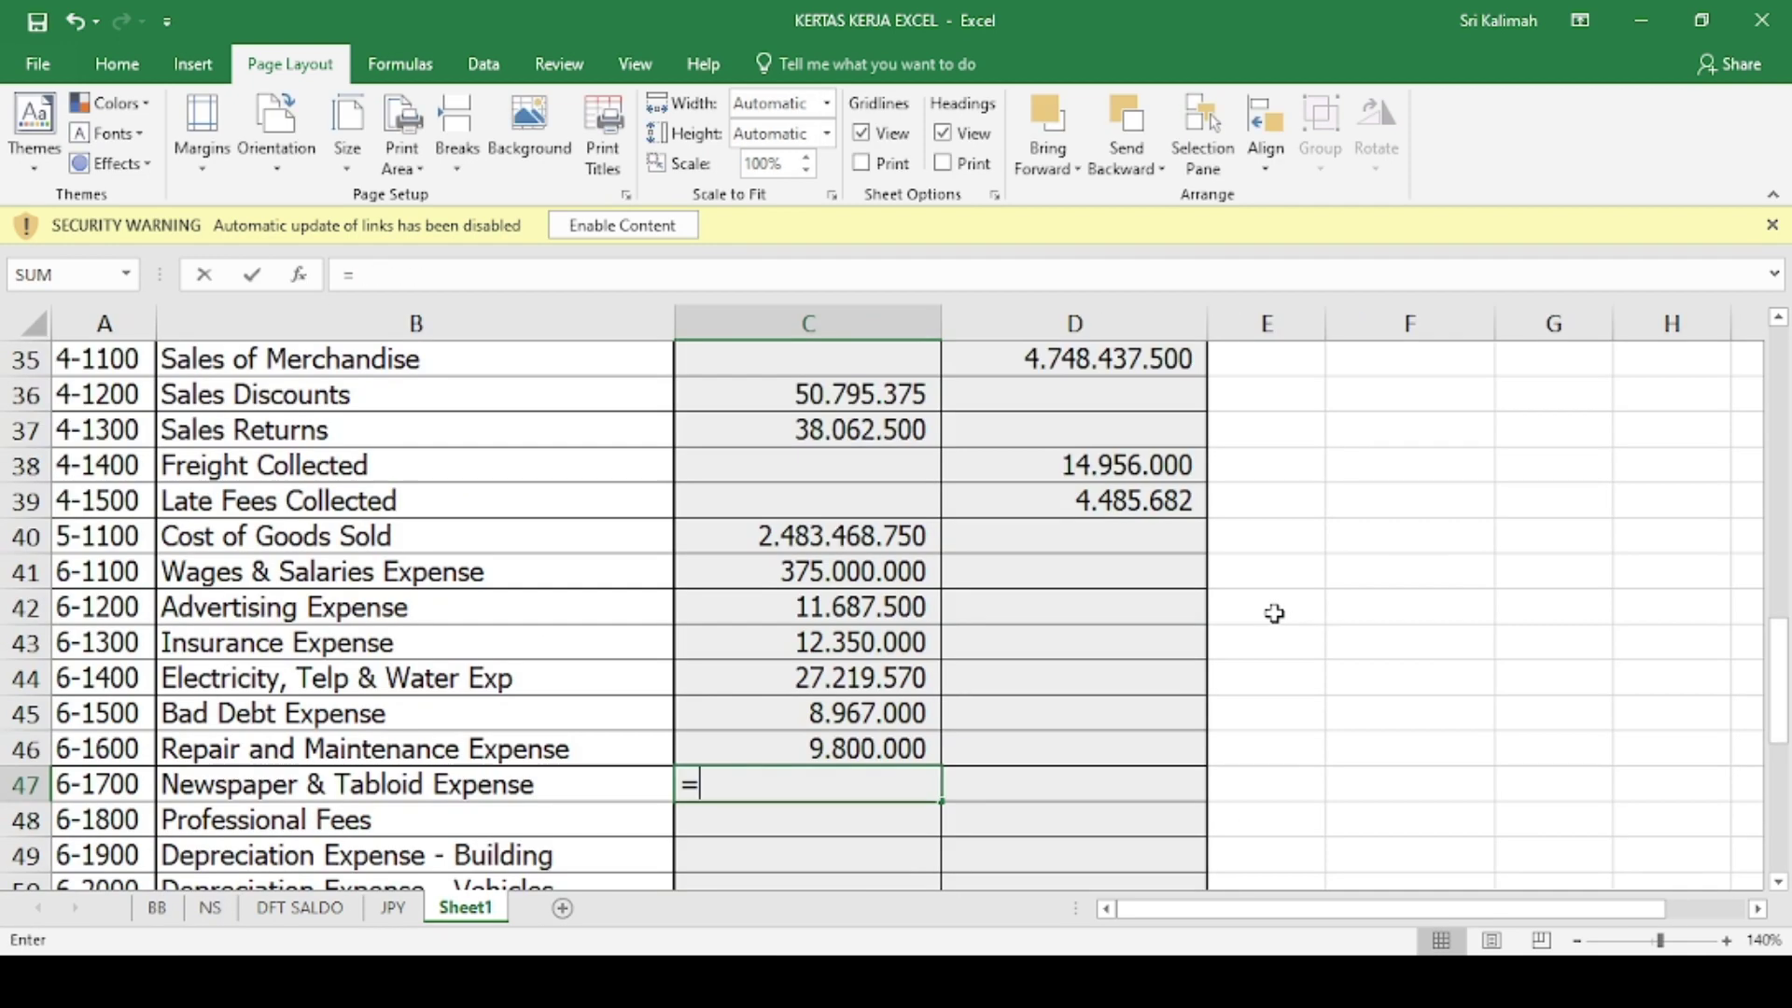
{"action": "left_click", "coordinate": [149, 914]}
{"action": "scroll", "coordinate": [984, 732], "scroll_direction": "down", "scroll_amount": 3}
{"action": "scroll", "coordinate": [998, 735], "scroll_direction": "down", "scroll_amount": 1}
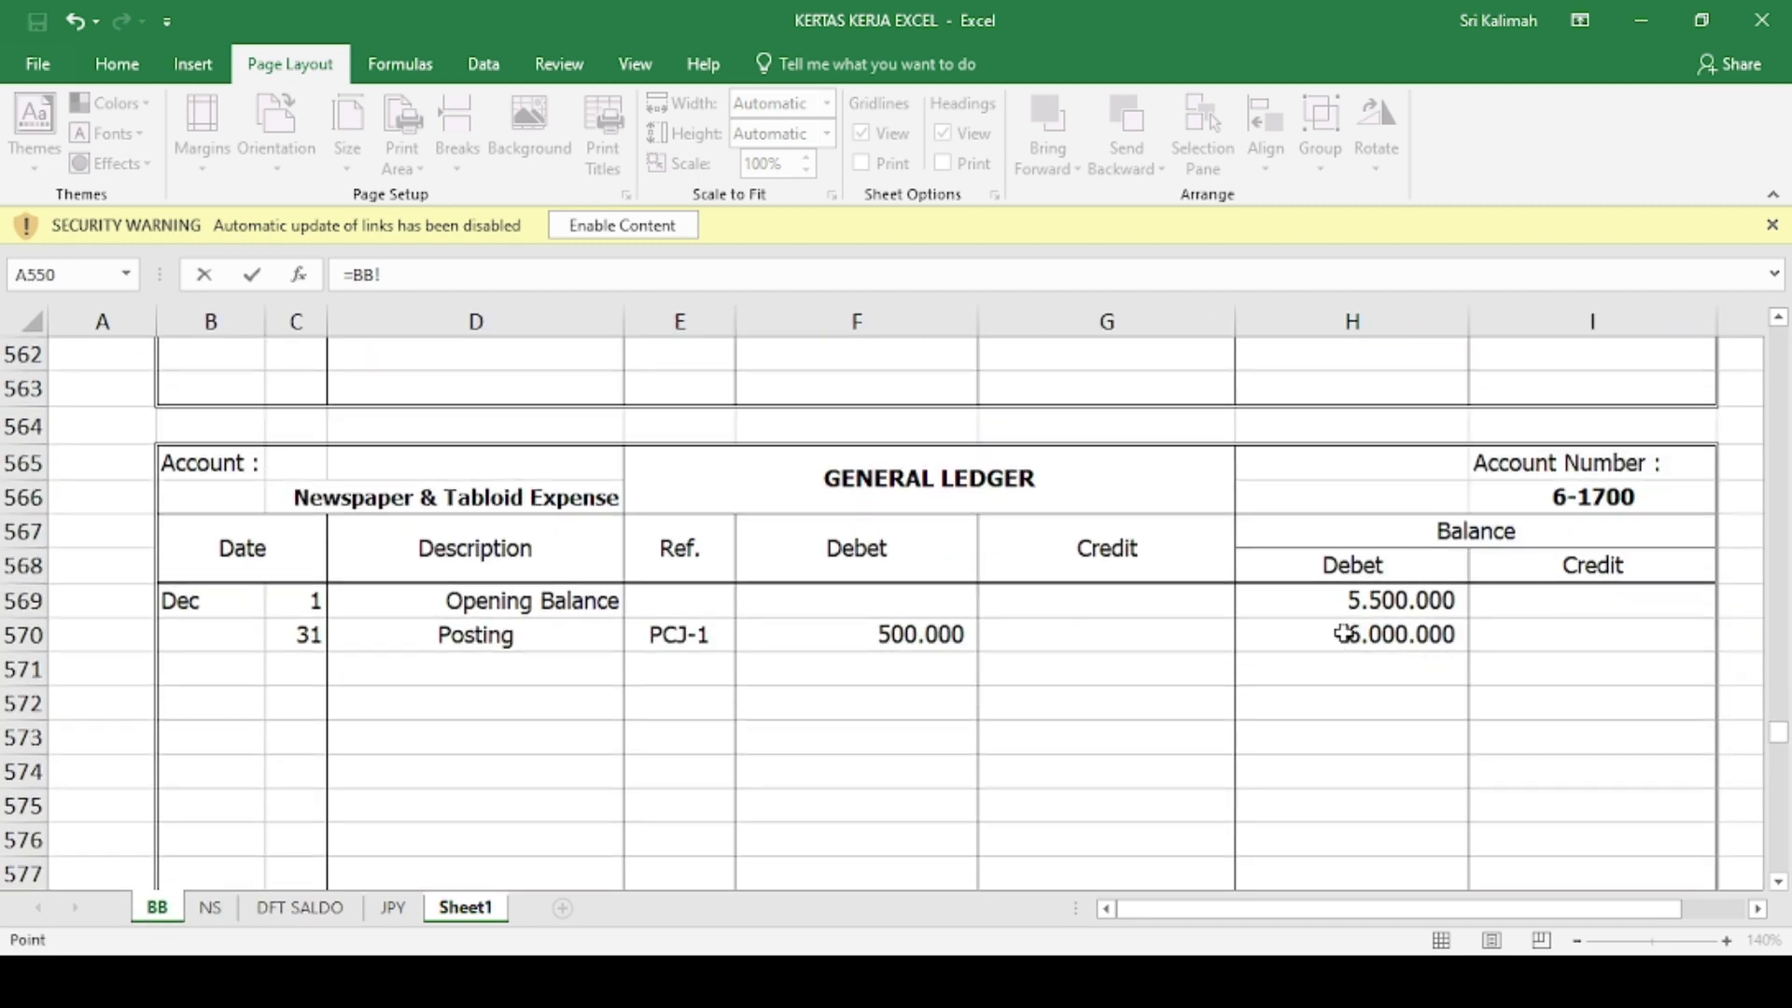
{"action": "left_click", "coordinate": [1344, 635]}
{"action": "key", "text": "Return"}
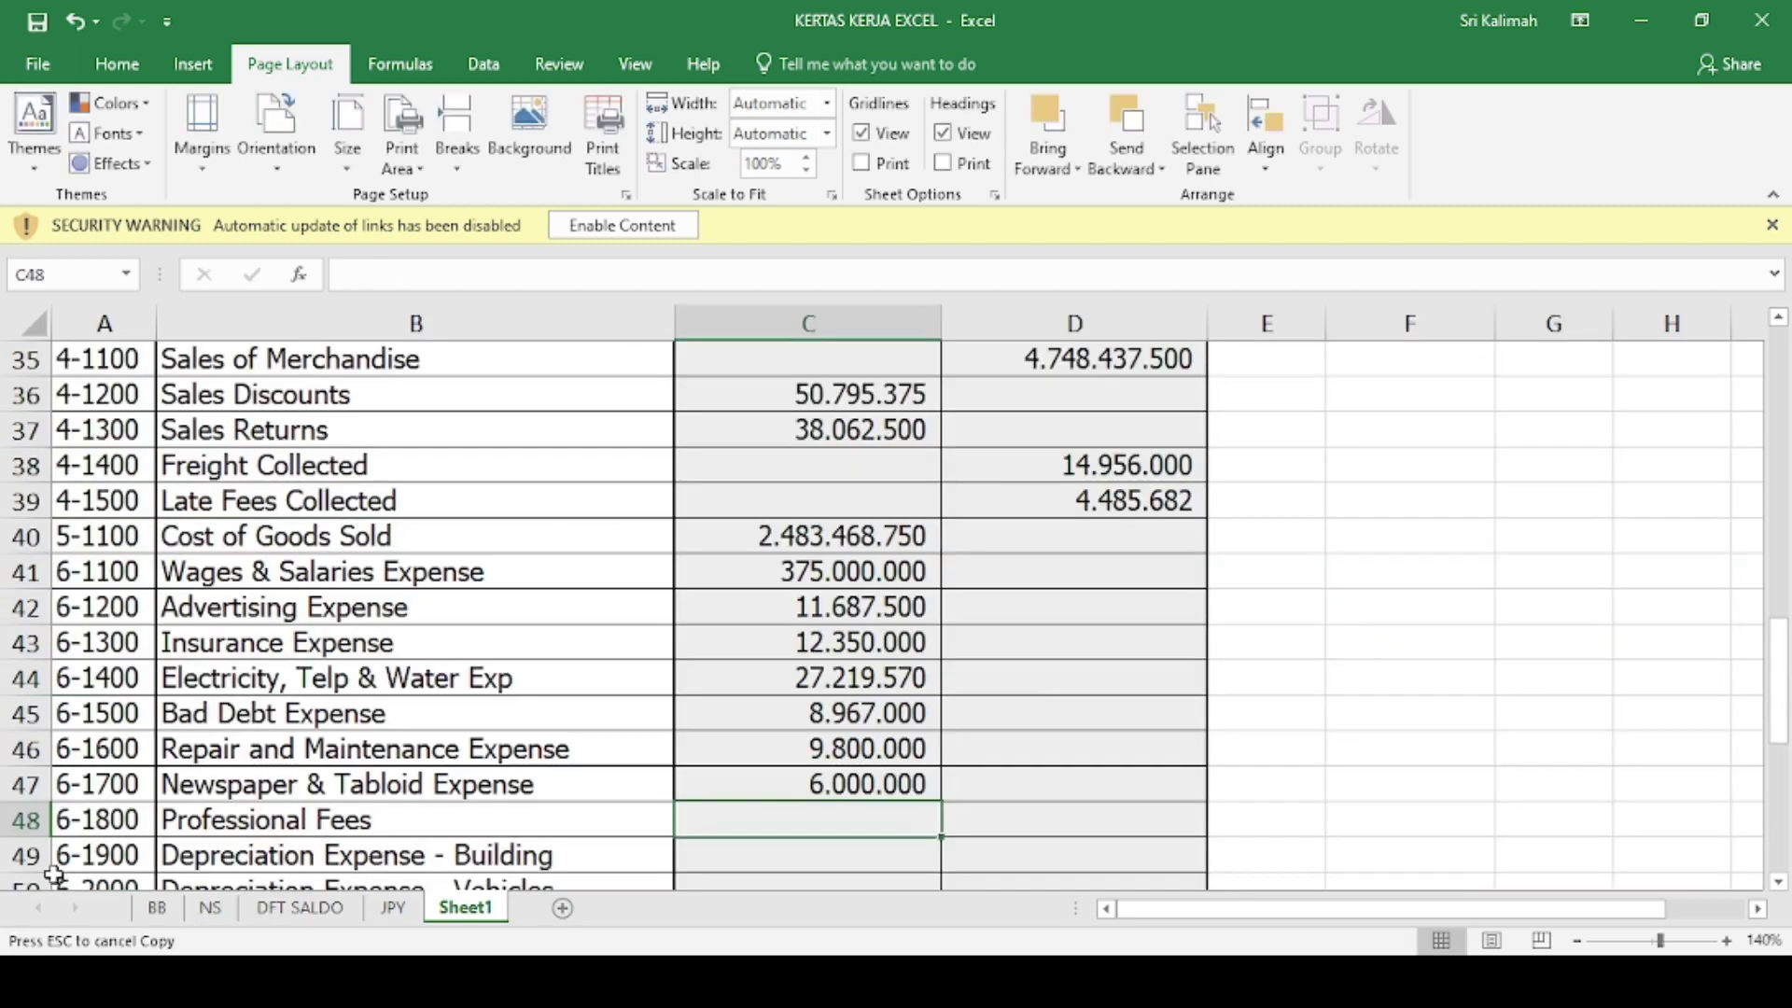
{"action": "left_click", "coordinate": [157, 907]}
{"action": "scroll", "coordinate": [923, 816], "scroll_direction": "down", "scroll_amount": 1}
{"action": "scroll", "coordinate": [923, 815], "scroll_direction": "down", "scroll_amount": 4}
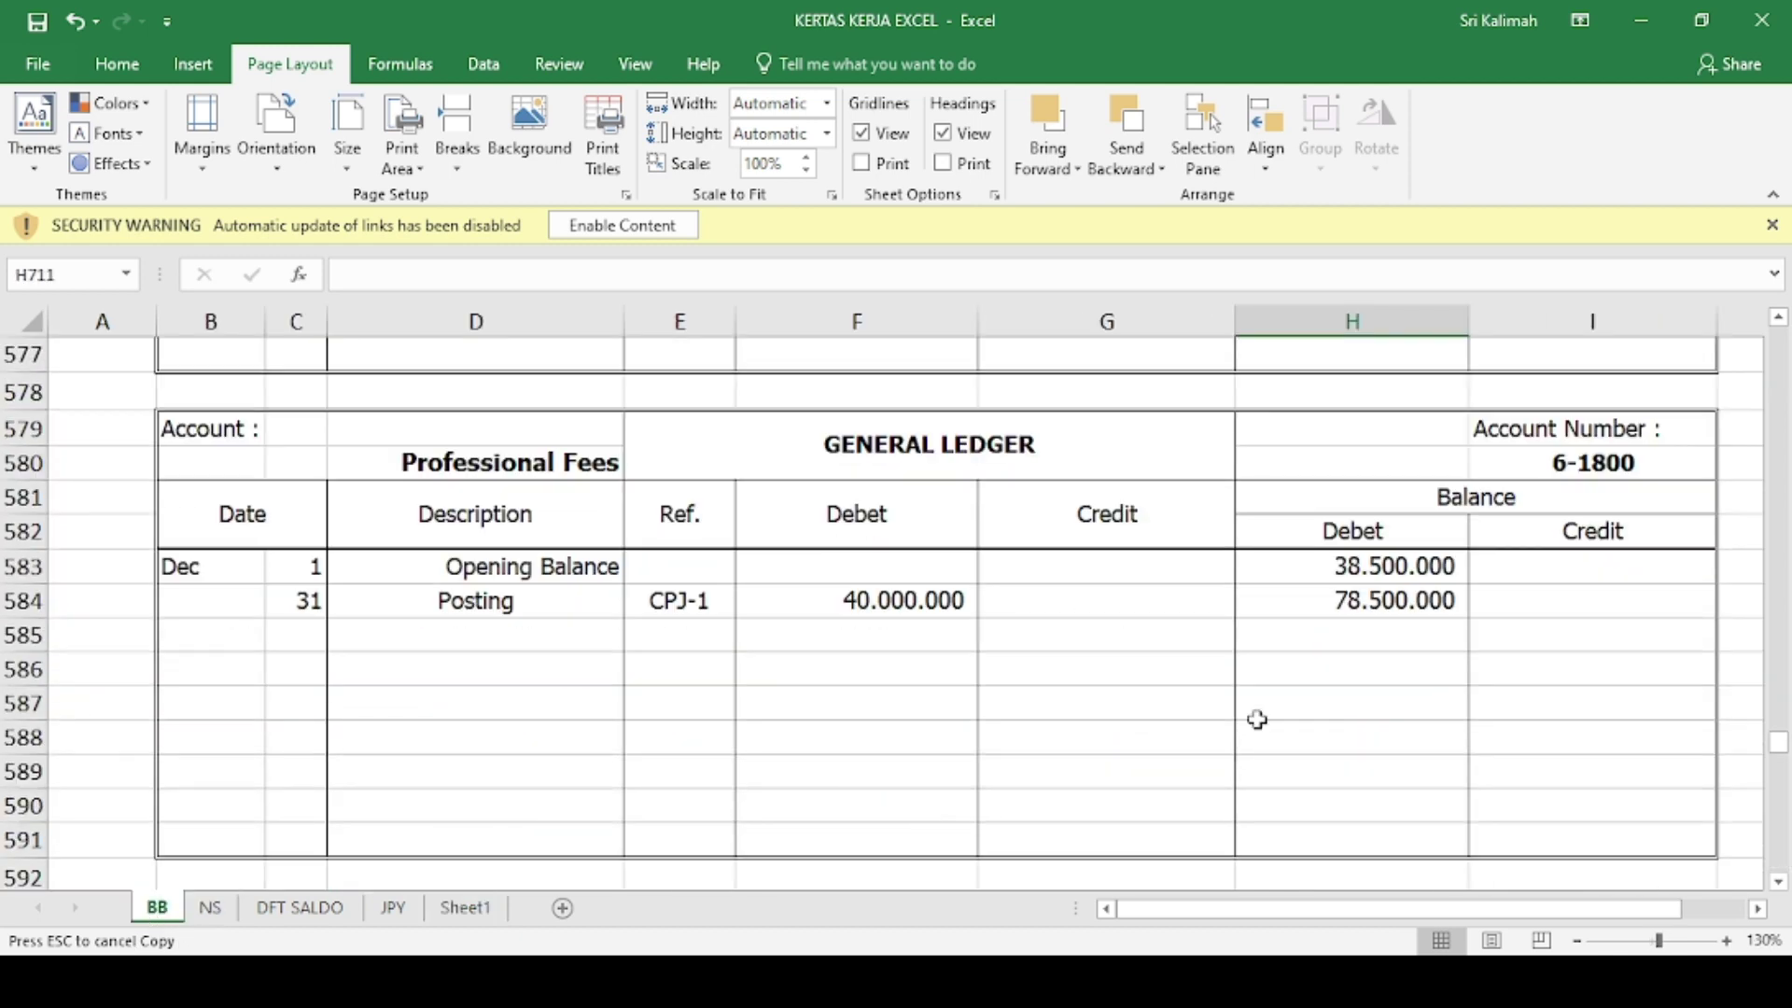
{"action": "left_click", "coordinate": [1341, 602]}
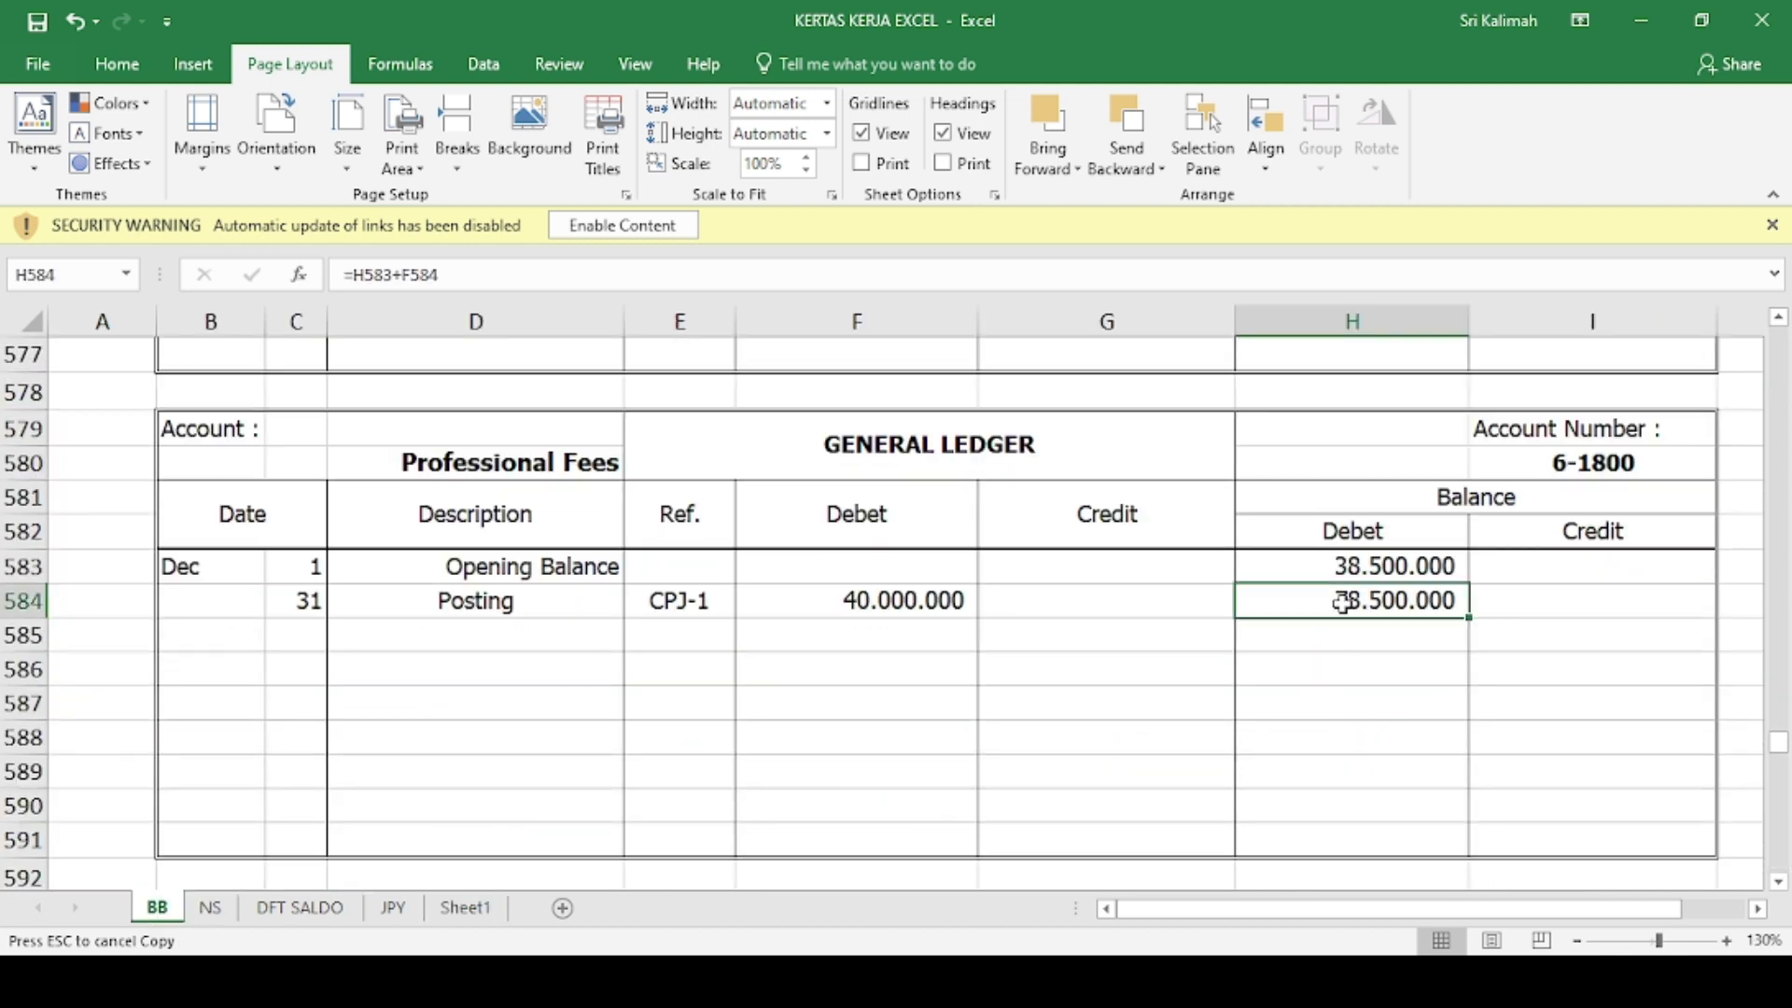
{"action": "left_click", "coordinate": [465, 907]}
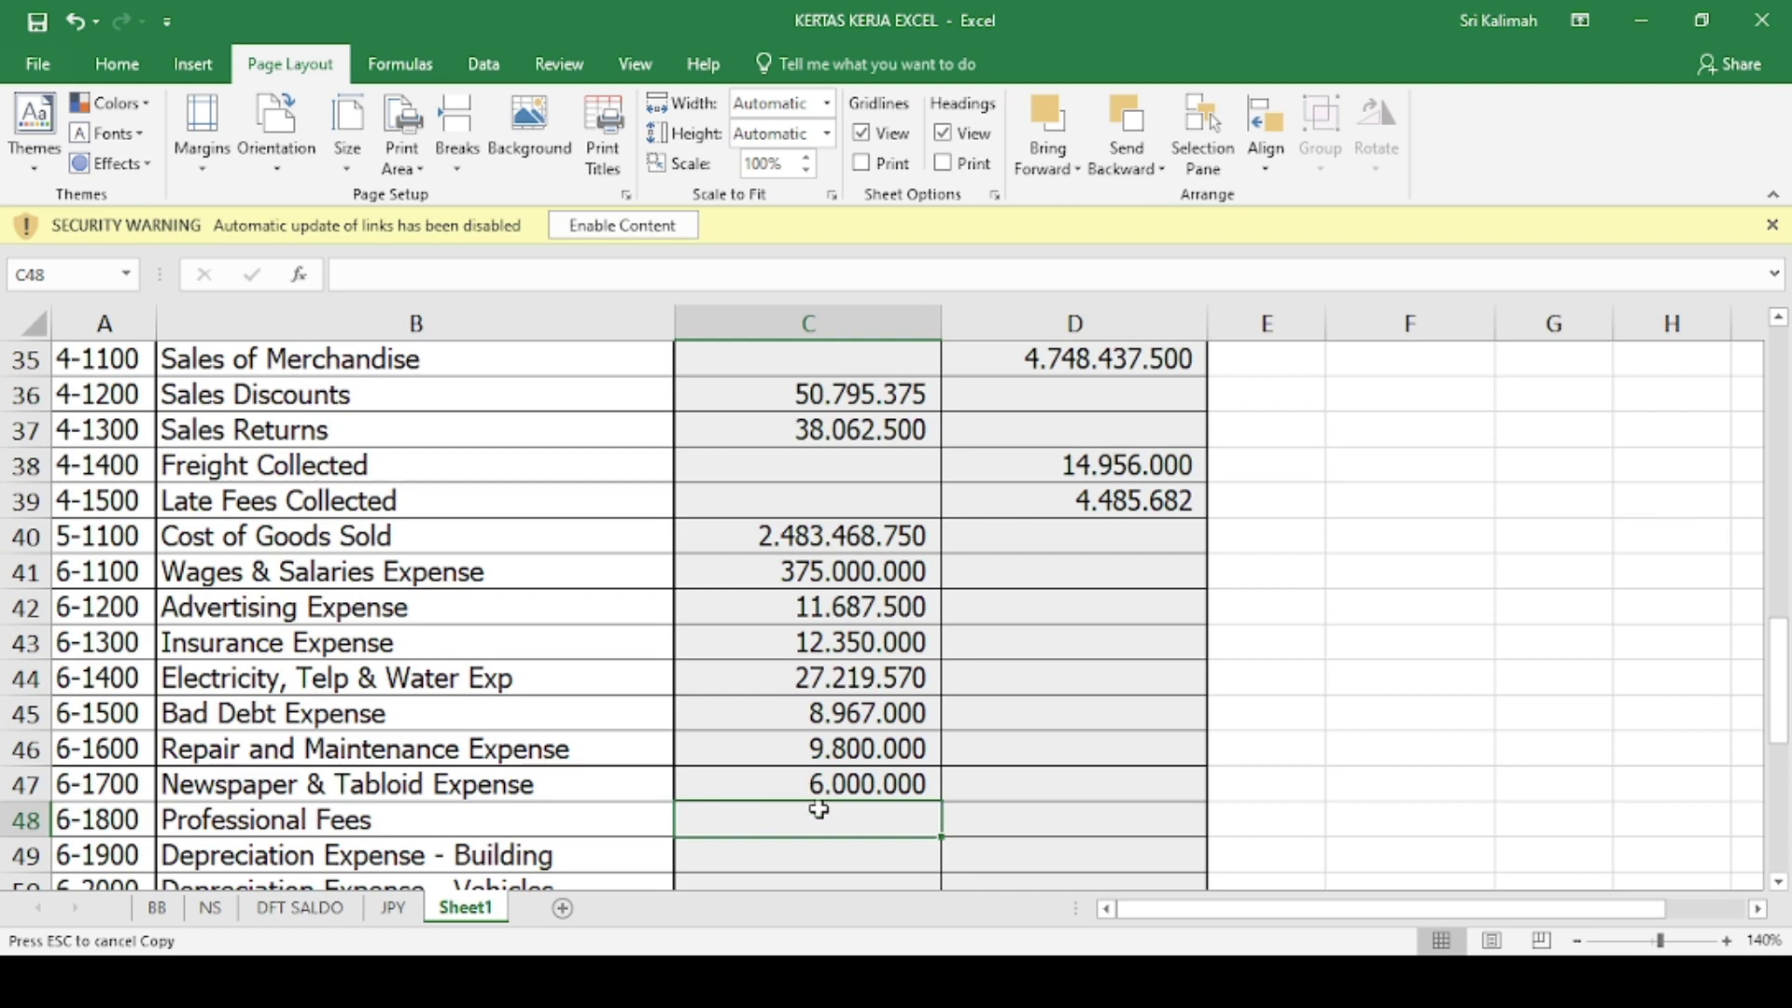
- Link the Professional Fees debit in C48 to its final ledger balance in H584 of the BB sheet
{"action": "type", "text": "="}
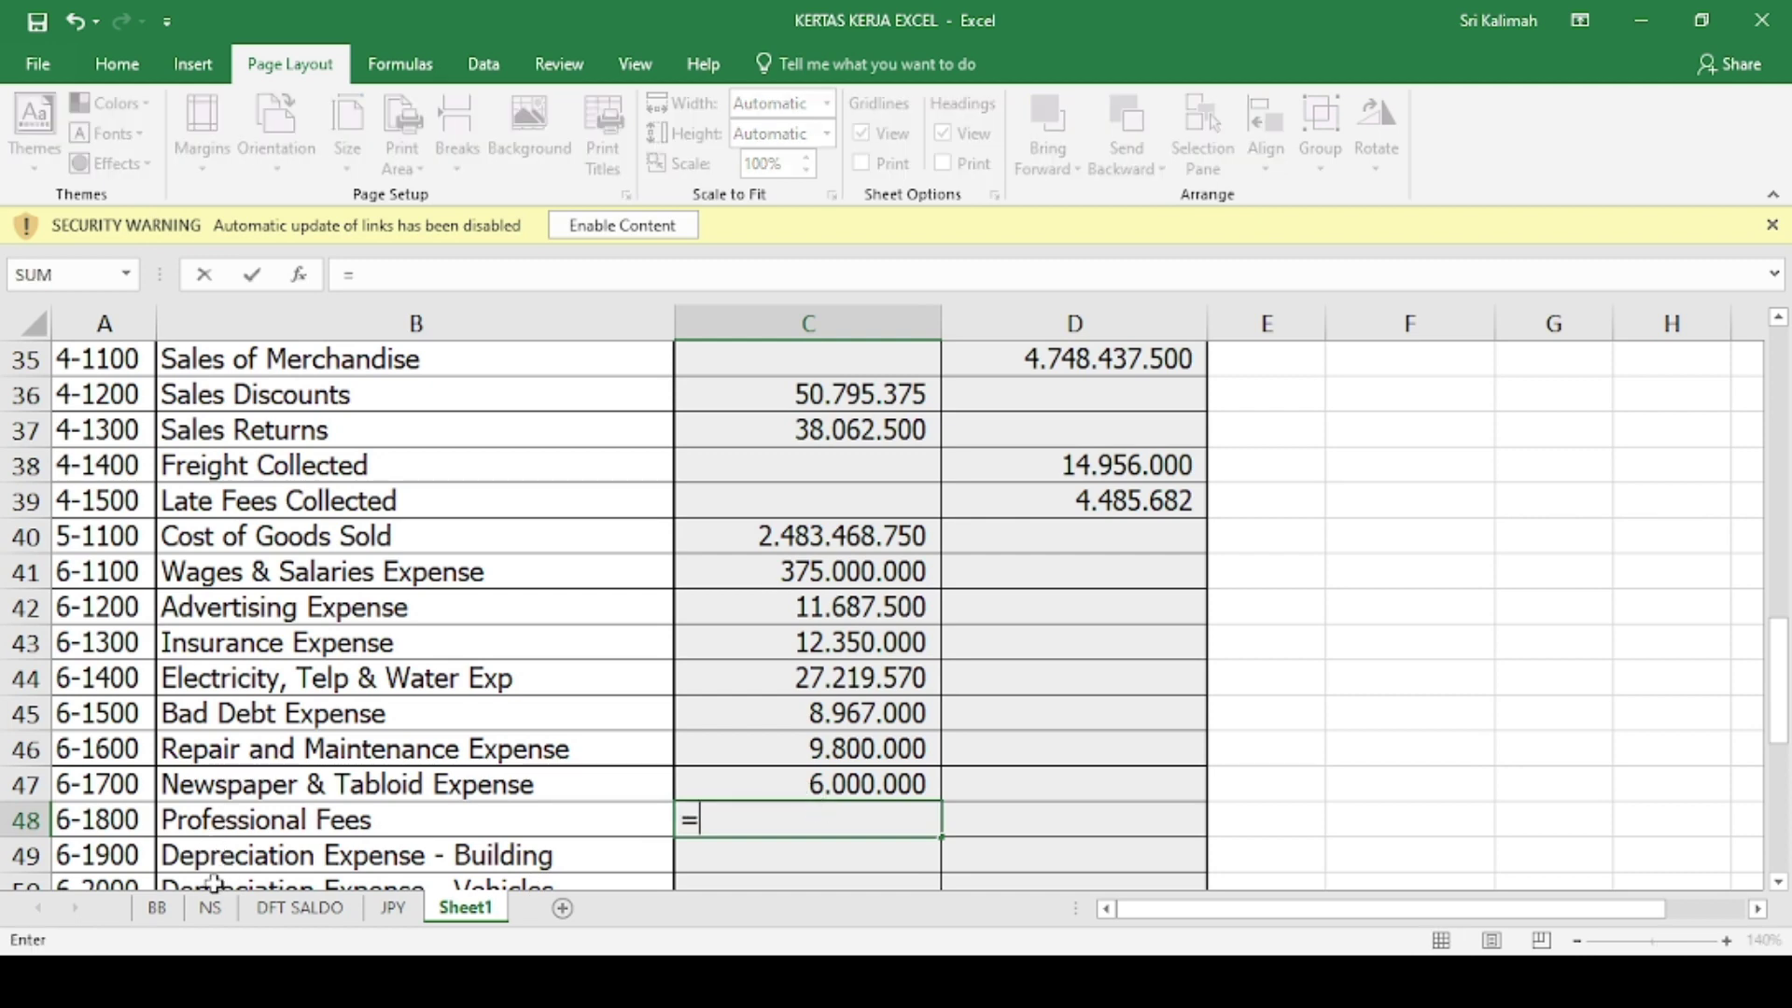
{"action": "left_click", "coordinate": [159, 910]}
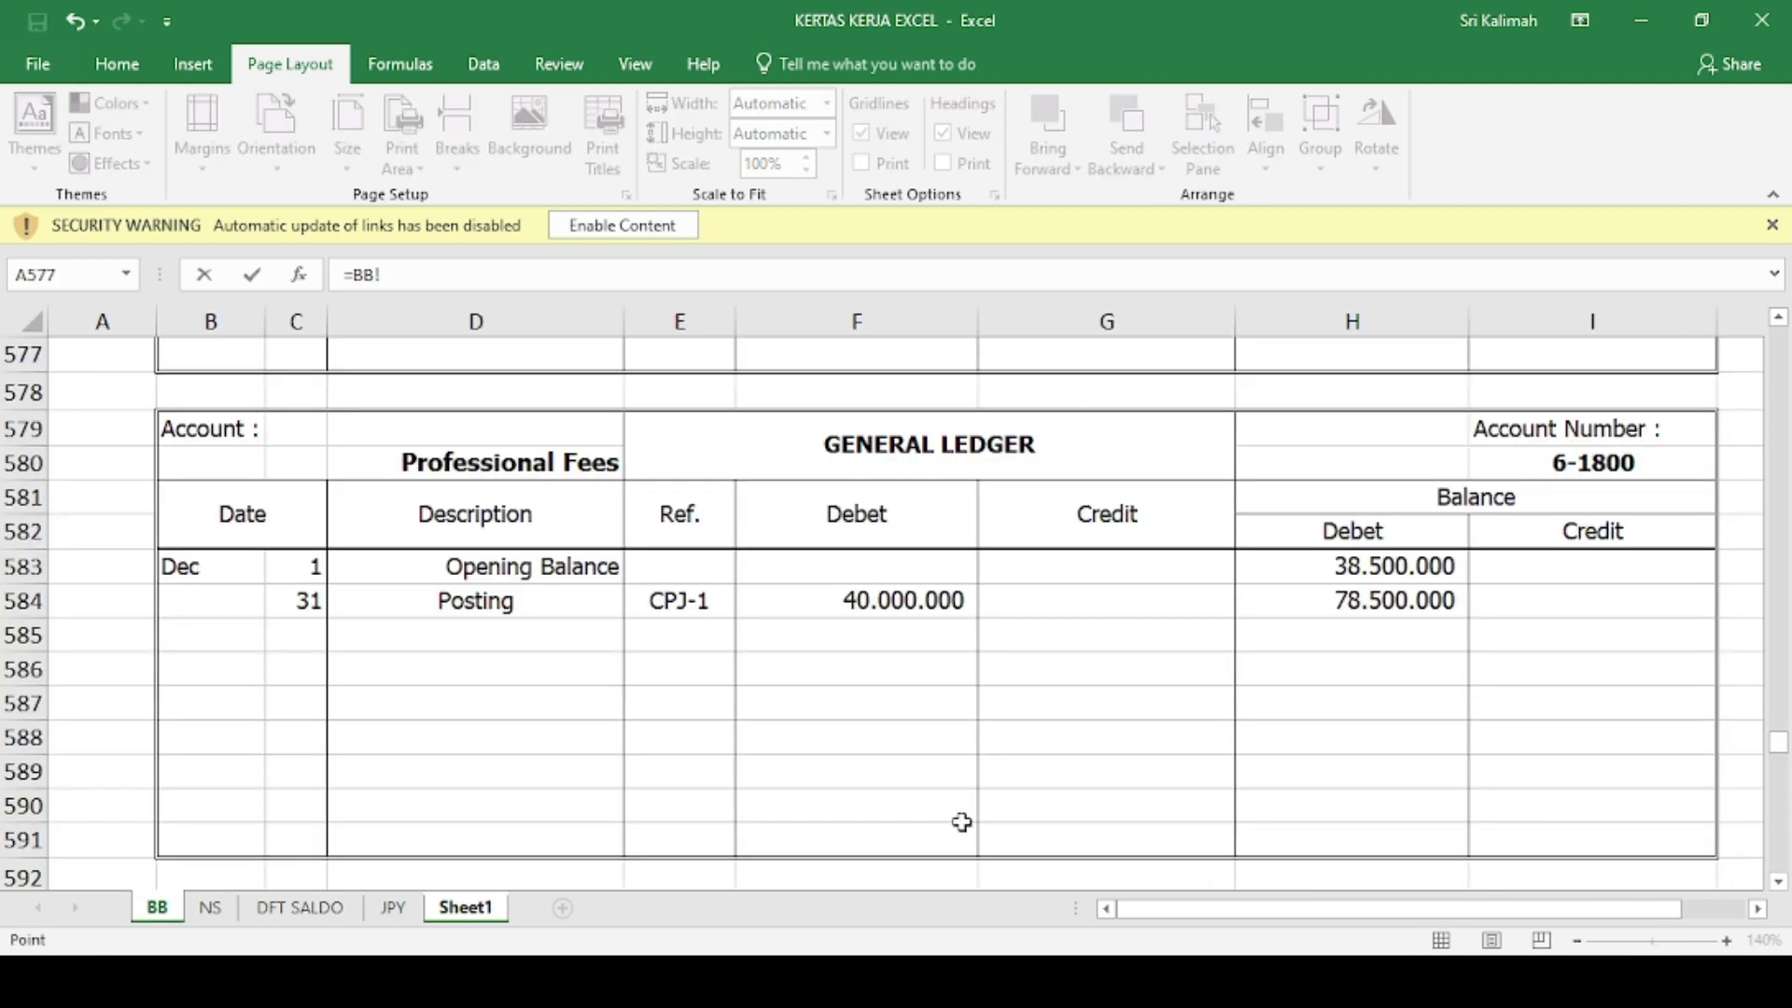
{"action": "left_click", "coordinate": [1382, 603]}
{"action": "key", "text": "Return"}
- Link the Depreciation Expense - Building debit in C49 to its ledger balance in H597 of the BB sheet
{"action": "type", "text": "="}
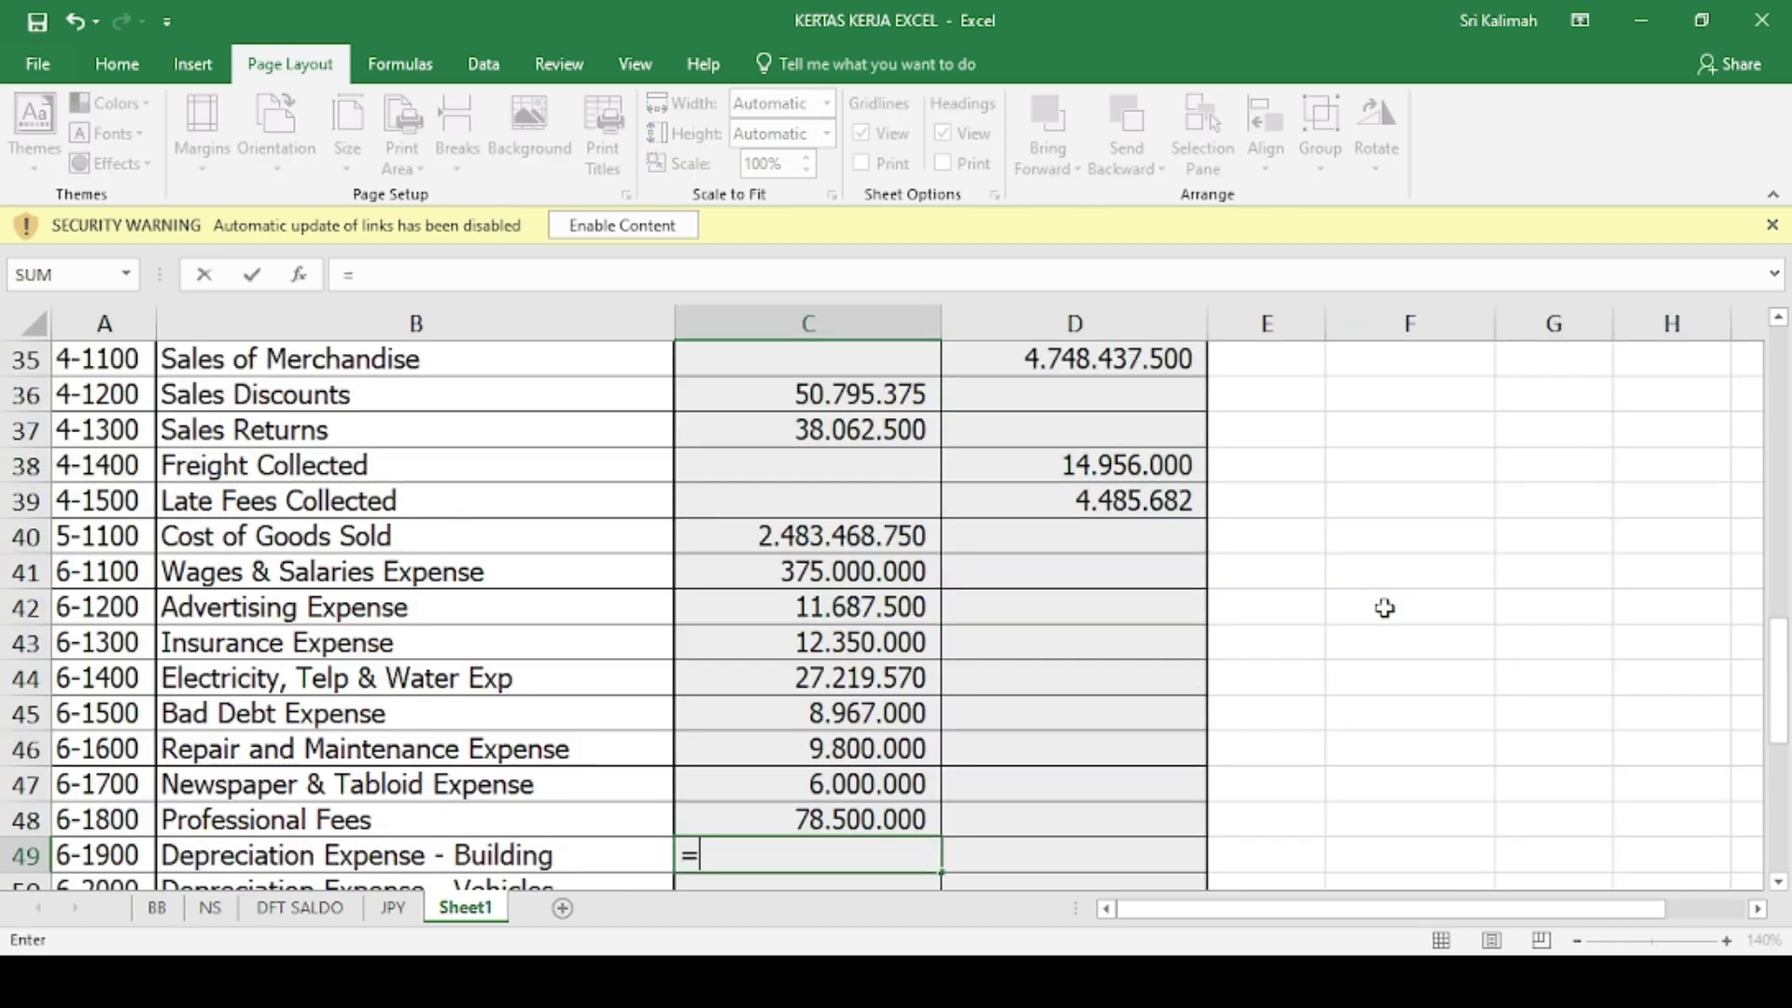
{"action": "left_click", "coordinate": [157, 908]}
{"action": "scroll", "coordinate": [1096, 681], "scroll_direction": "down", "scroll_amount": 5}
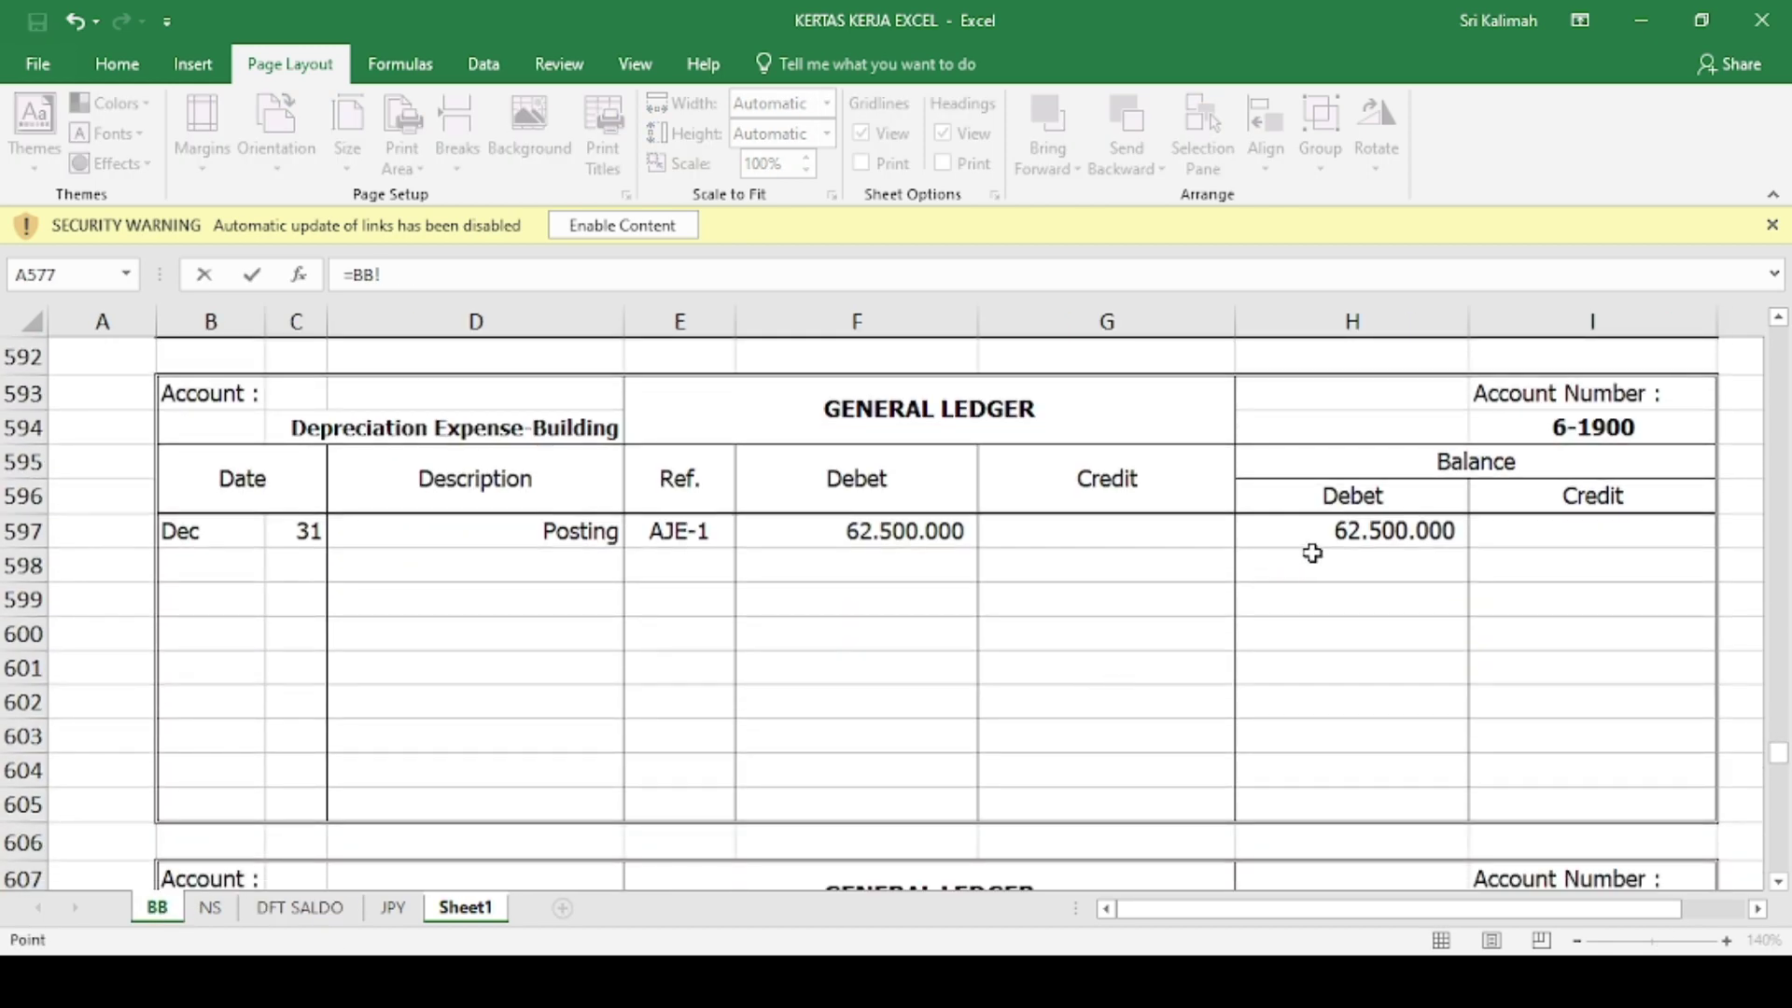
{"action": "left_click", "coordinate": [1367, 532]}
{"action": "key", "text": "Return"}
- Link the Depreciation Expense - Vehicles debit in C50 to its ledger balance in H611 of the BB sheet
{"action": "type", "text": "="}
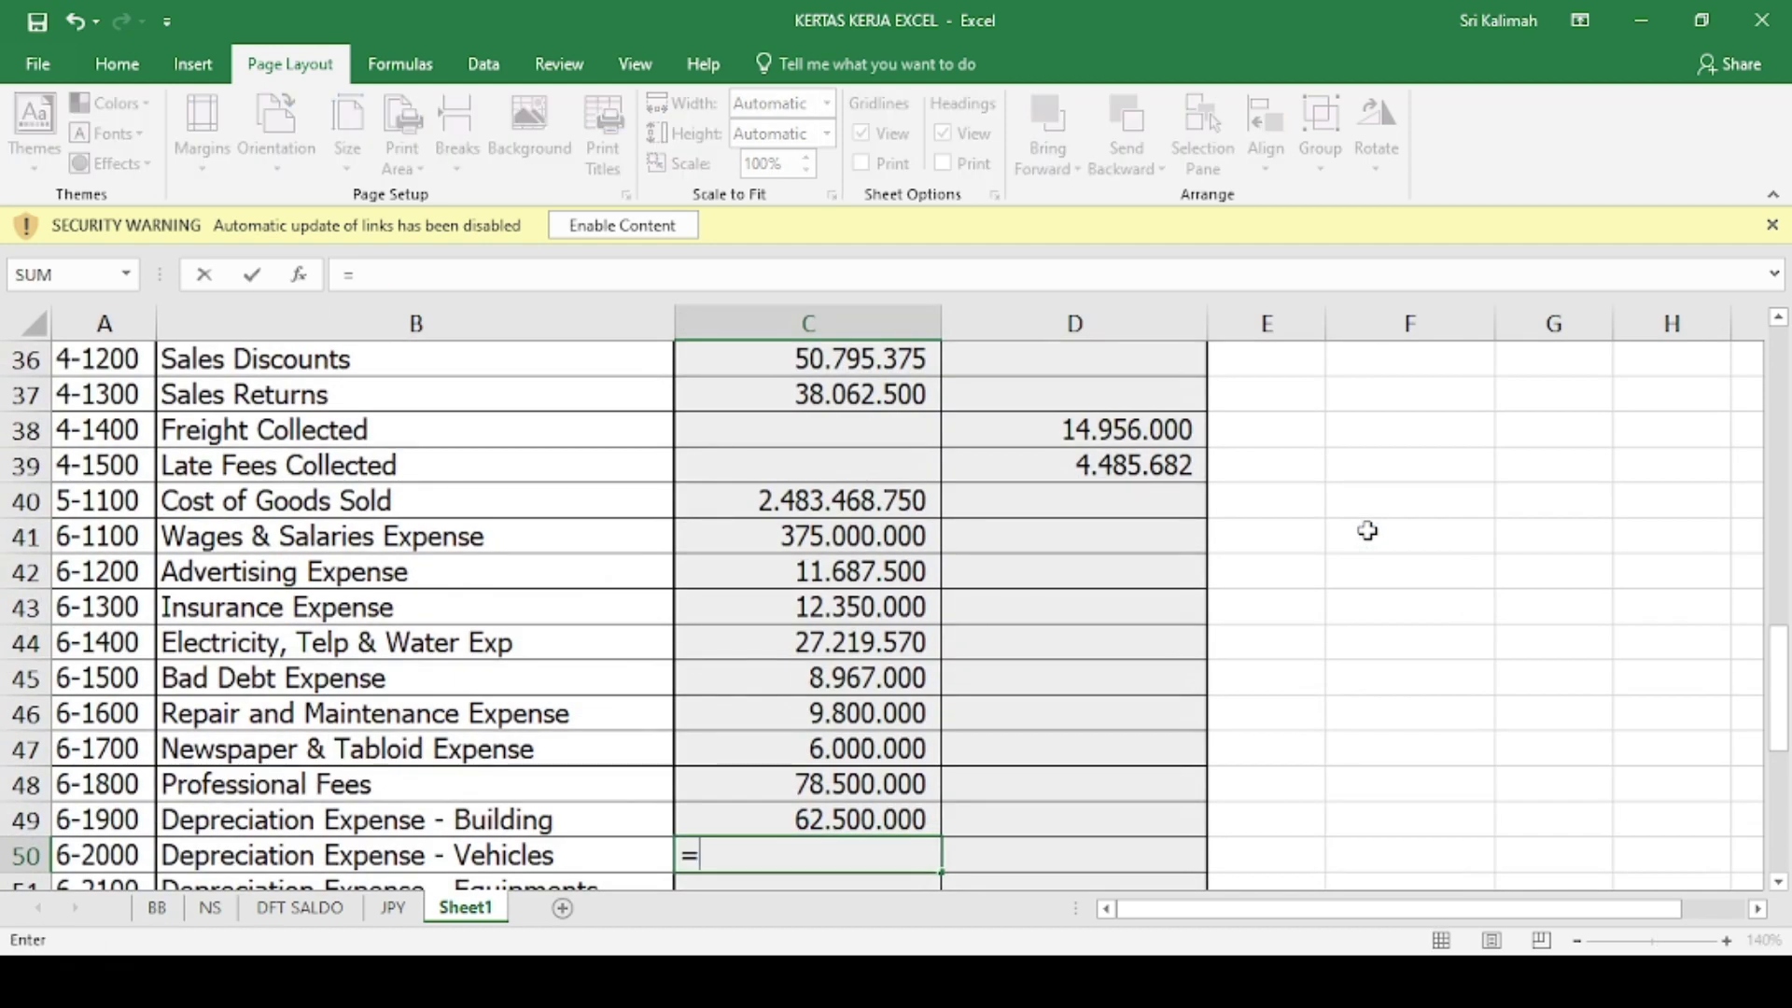
{"action": "left_click", "coordinate": [178, 915]}
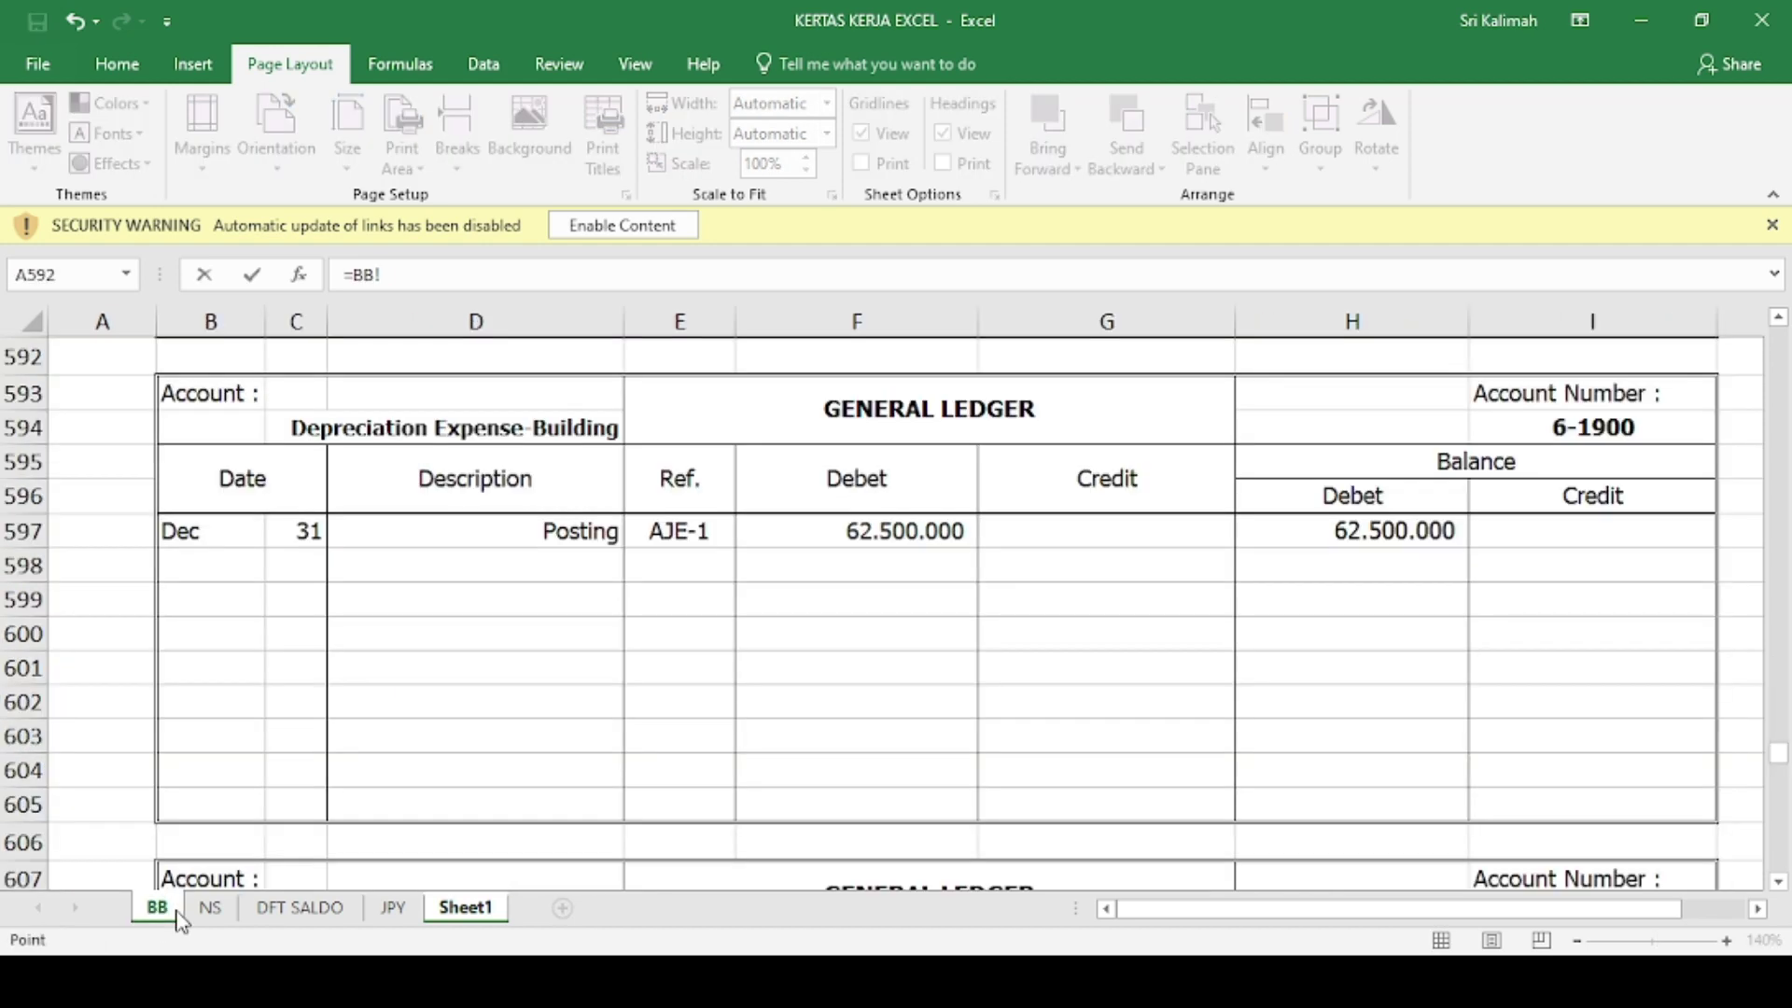
{"action": "scroll", "coordinate": [901, 680], "scroll_direction": "down", "scroll_amount": 4}
{"action": "left_click", "coordinate": [1398, 600]}
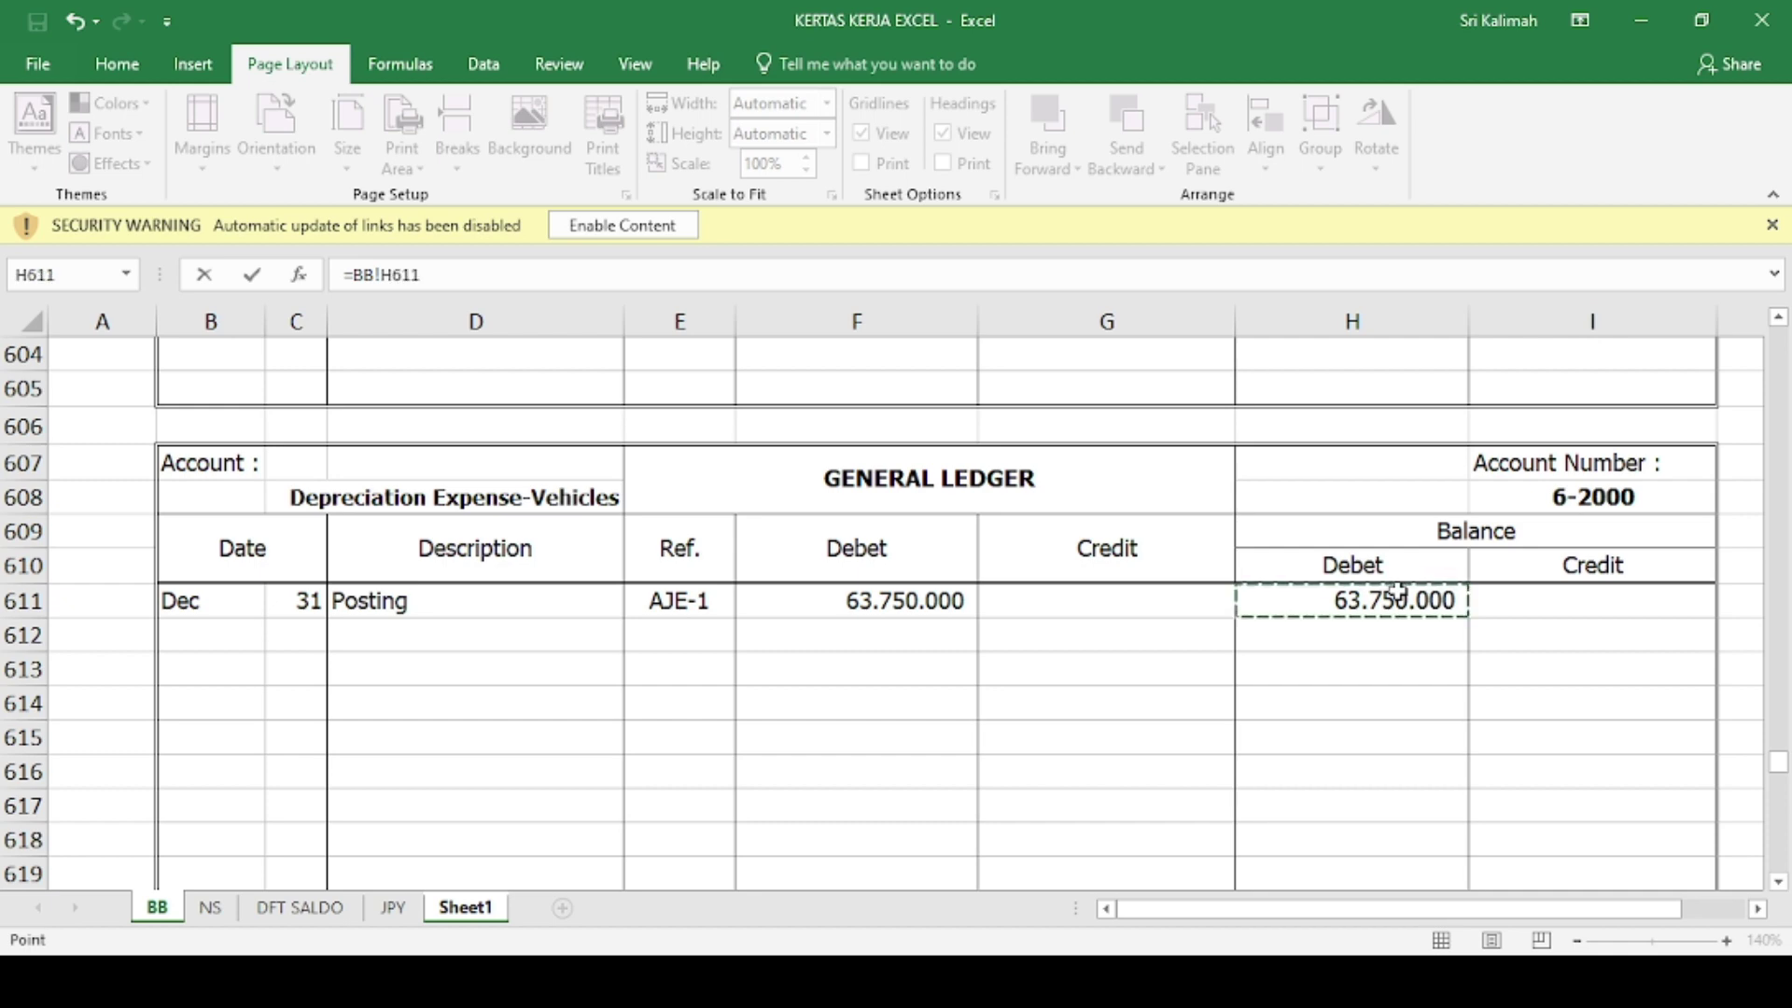
{"action": "key", "text": "Return"}
- Link the Depreciation Expense - Equipments debit in C51 to its ledger balance in H625 of the BB sheet
{"action": "type", "text": "="}
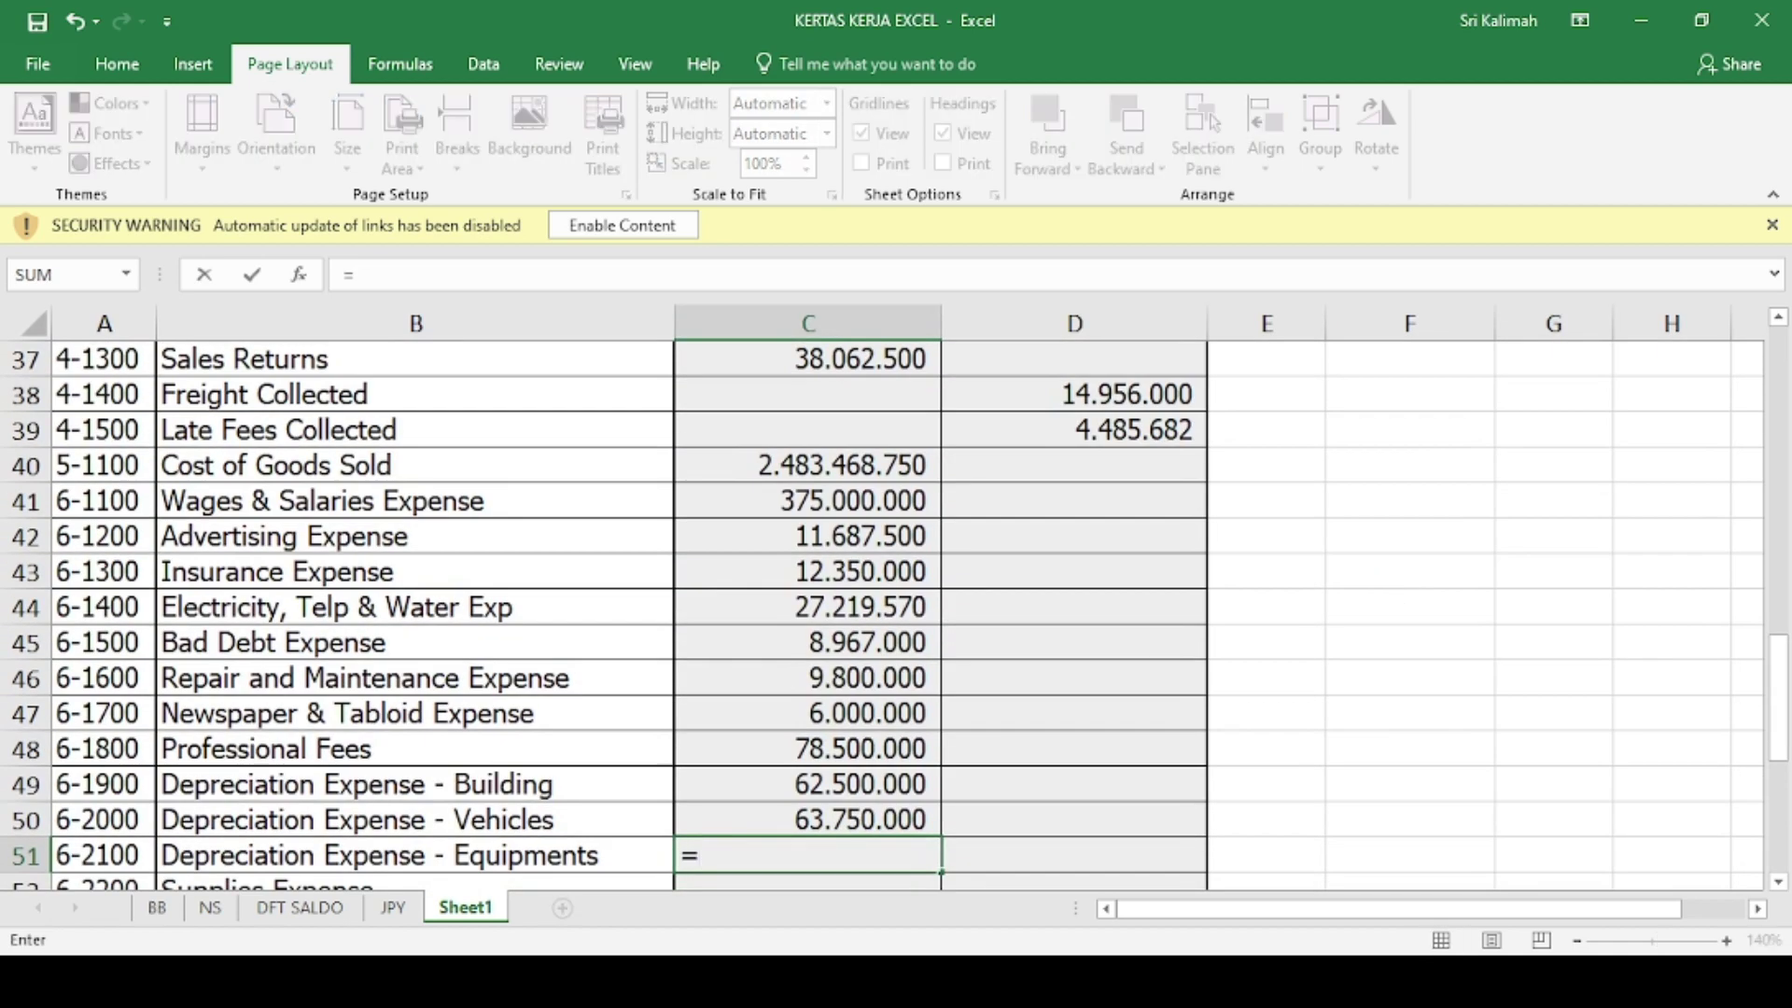
{"action": "left_click", "coordinate": [157, 910]}
{"action": "scroll", "coordinate": [652, 747], "scroll_direction": "down", "scroll_amount": 4}
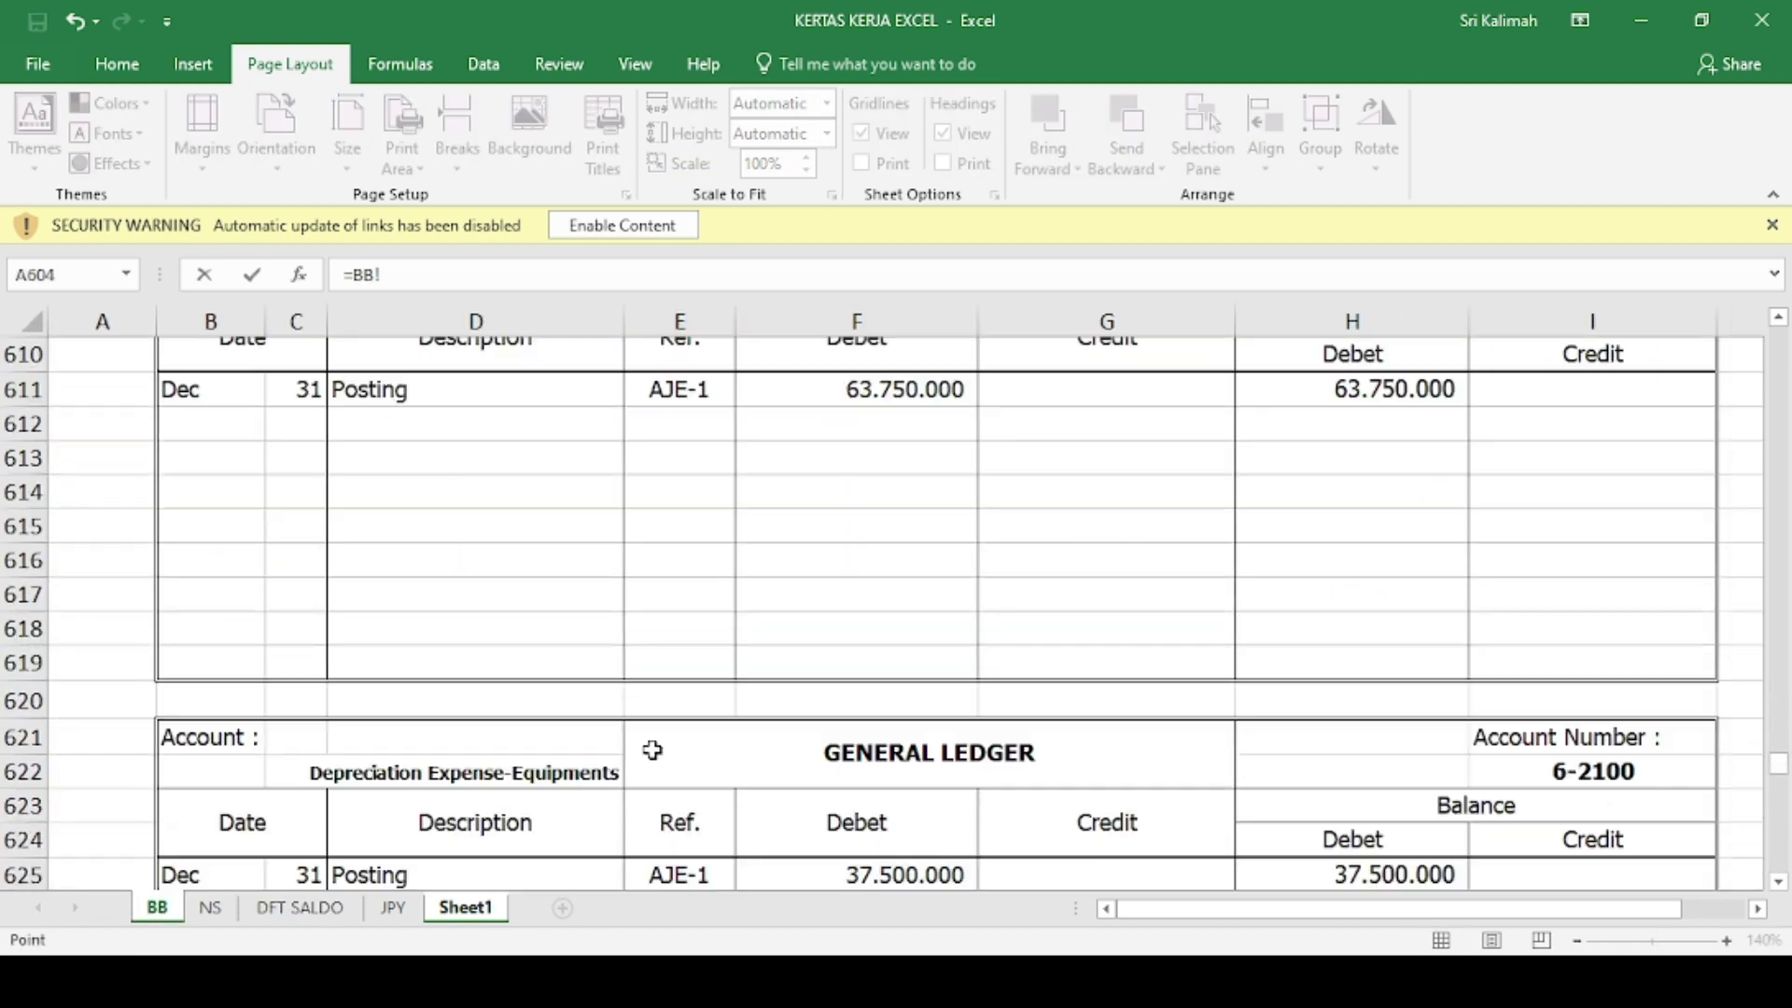
{"action": "left_click", "coordinate": [1255, 677]}
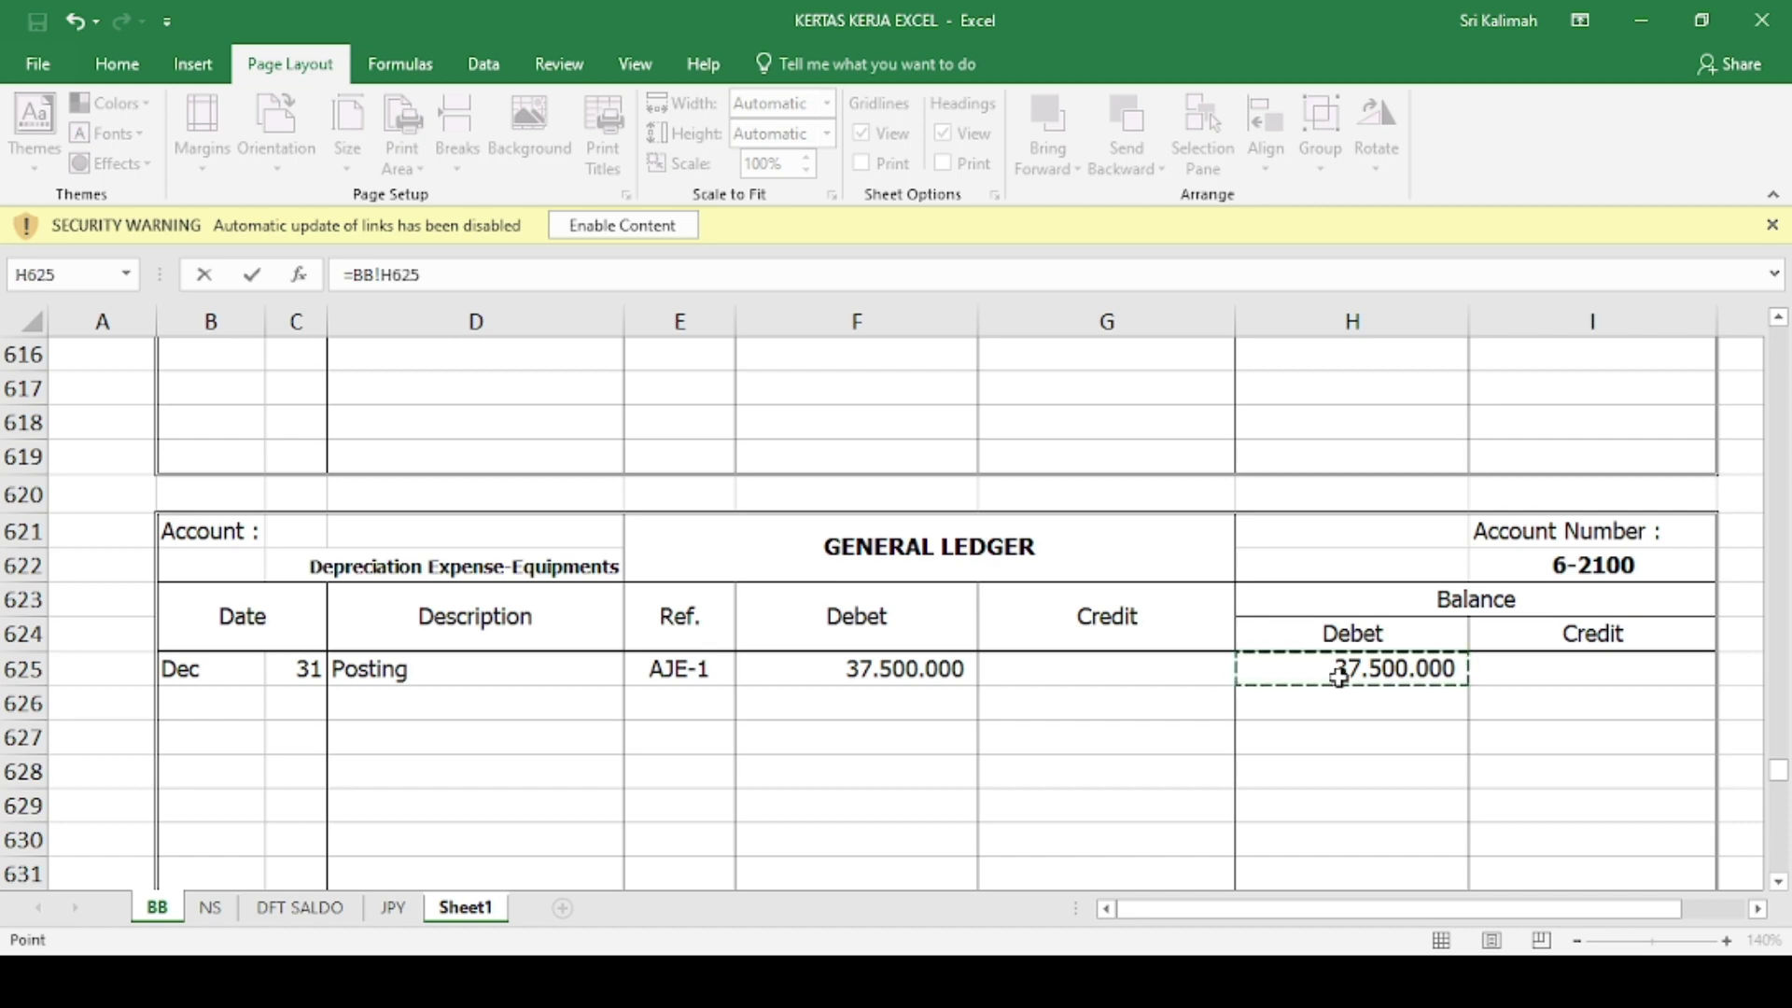
{"action": "key", "text": "Return"}
- Link the Supplies Expense debit in C52 to its ledger balance in H639 of the BB sheet
{"action": "type", "text": "="}
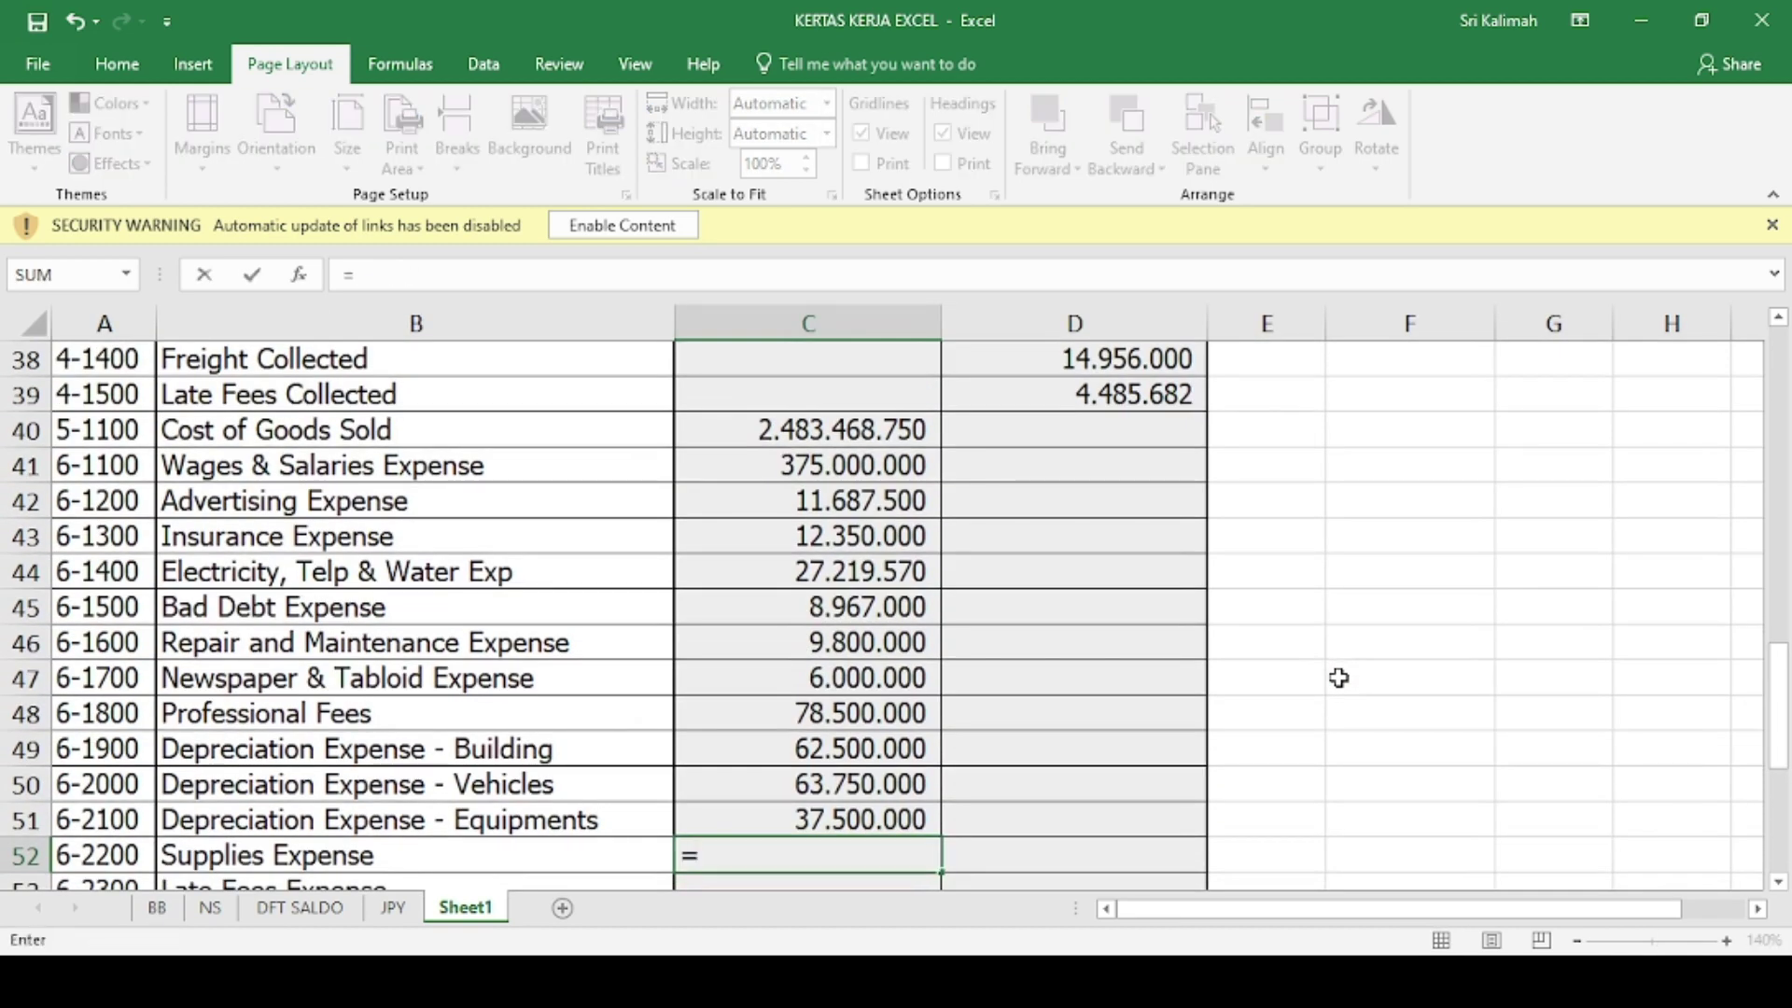
{"action": "left_click", "coordinate": [159, 917]}
{"action": "scroll", "coordinate": [940, 831], "scroll_direction": "down", "scroll_amount": 5}
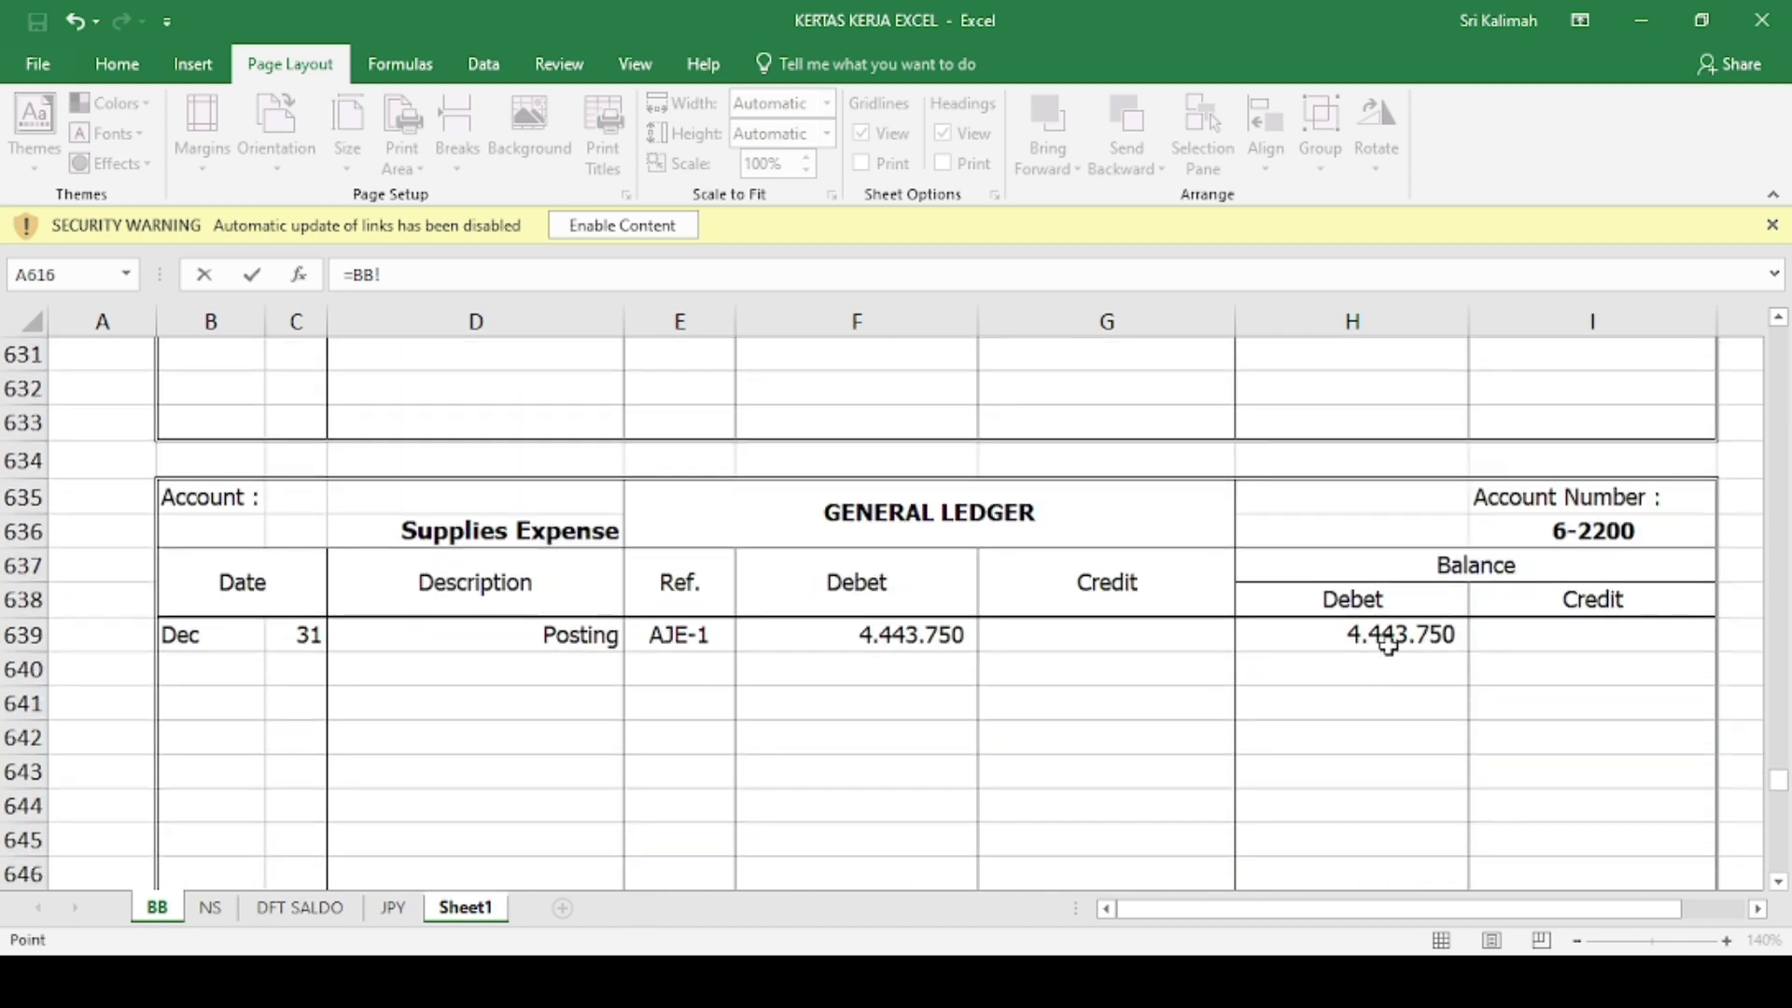
{"action": "left_click", "coordinate": [1388, 643]}
{"action": "key", "text": "Return"}
- Link the Late Fees Expense debit in C53 to the debit balance of its ledger account in the BB sheet
{"action": "type", "text": "="}
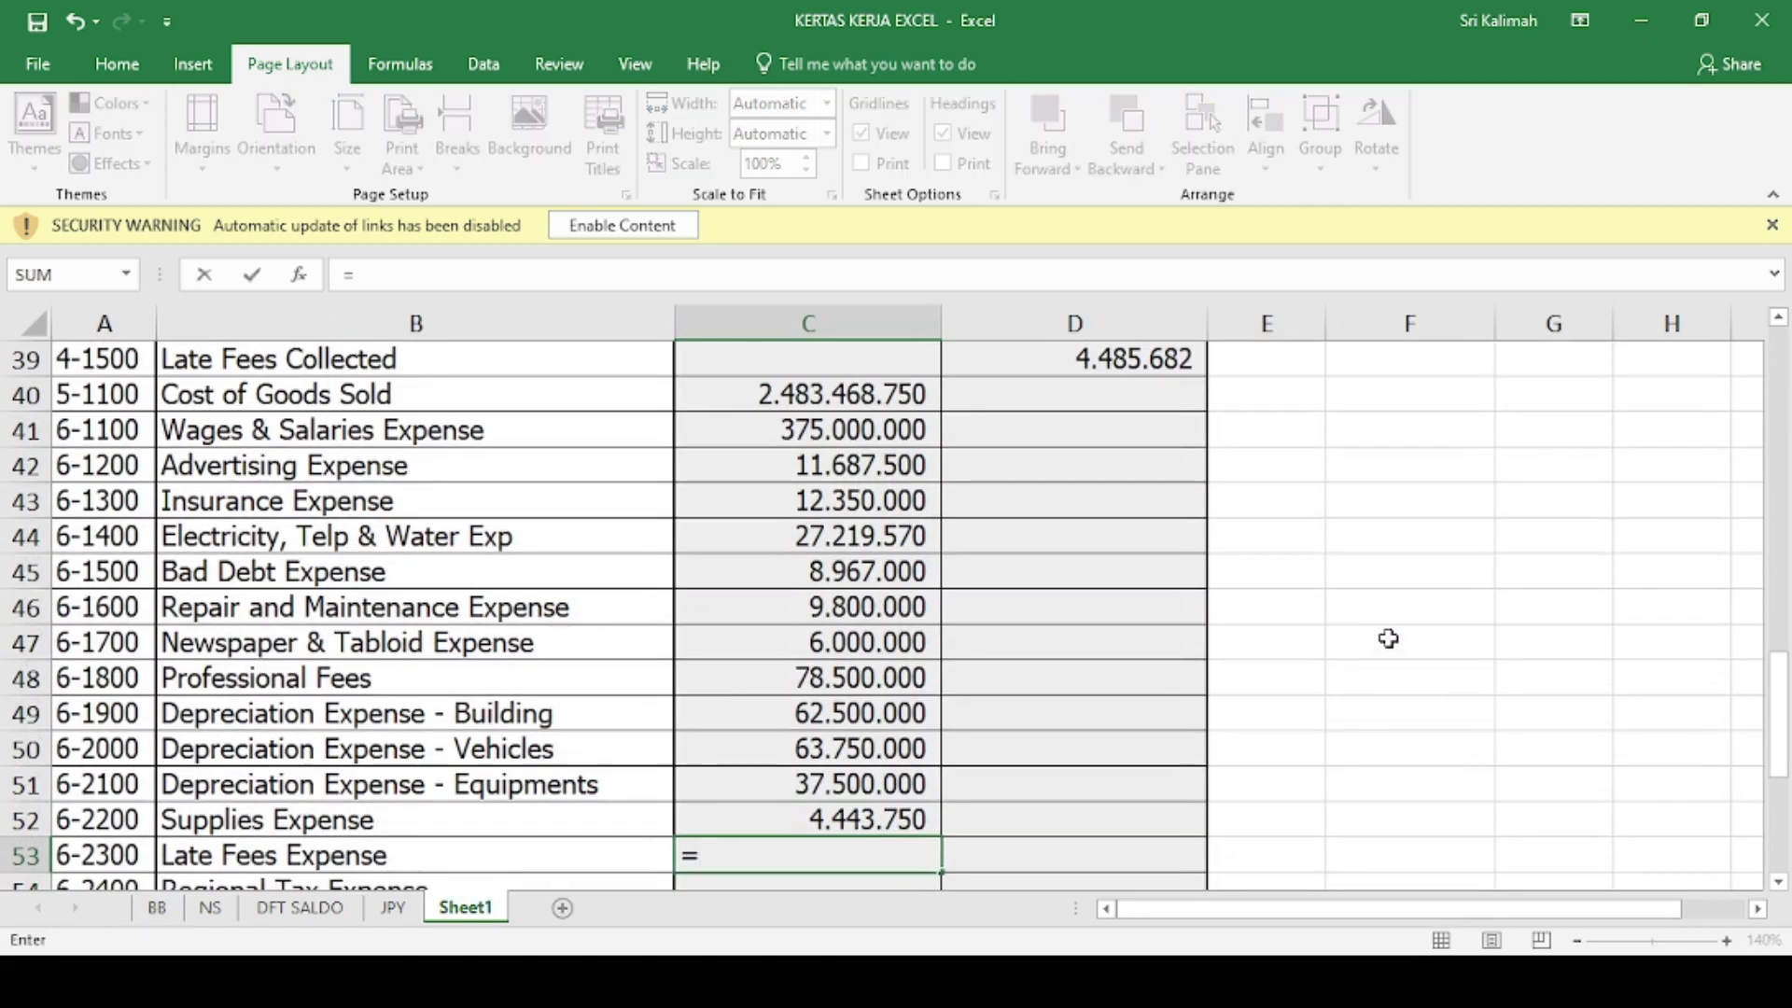
{"action": "left_click", "coordinate": [157, 907]}
{"action": "scroll", "coordinate": [829, 755], "scroll_direction": "down", "scroll_amount": 1}
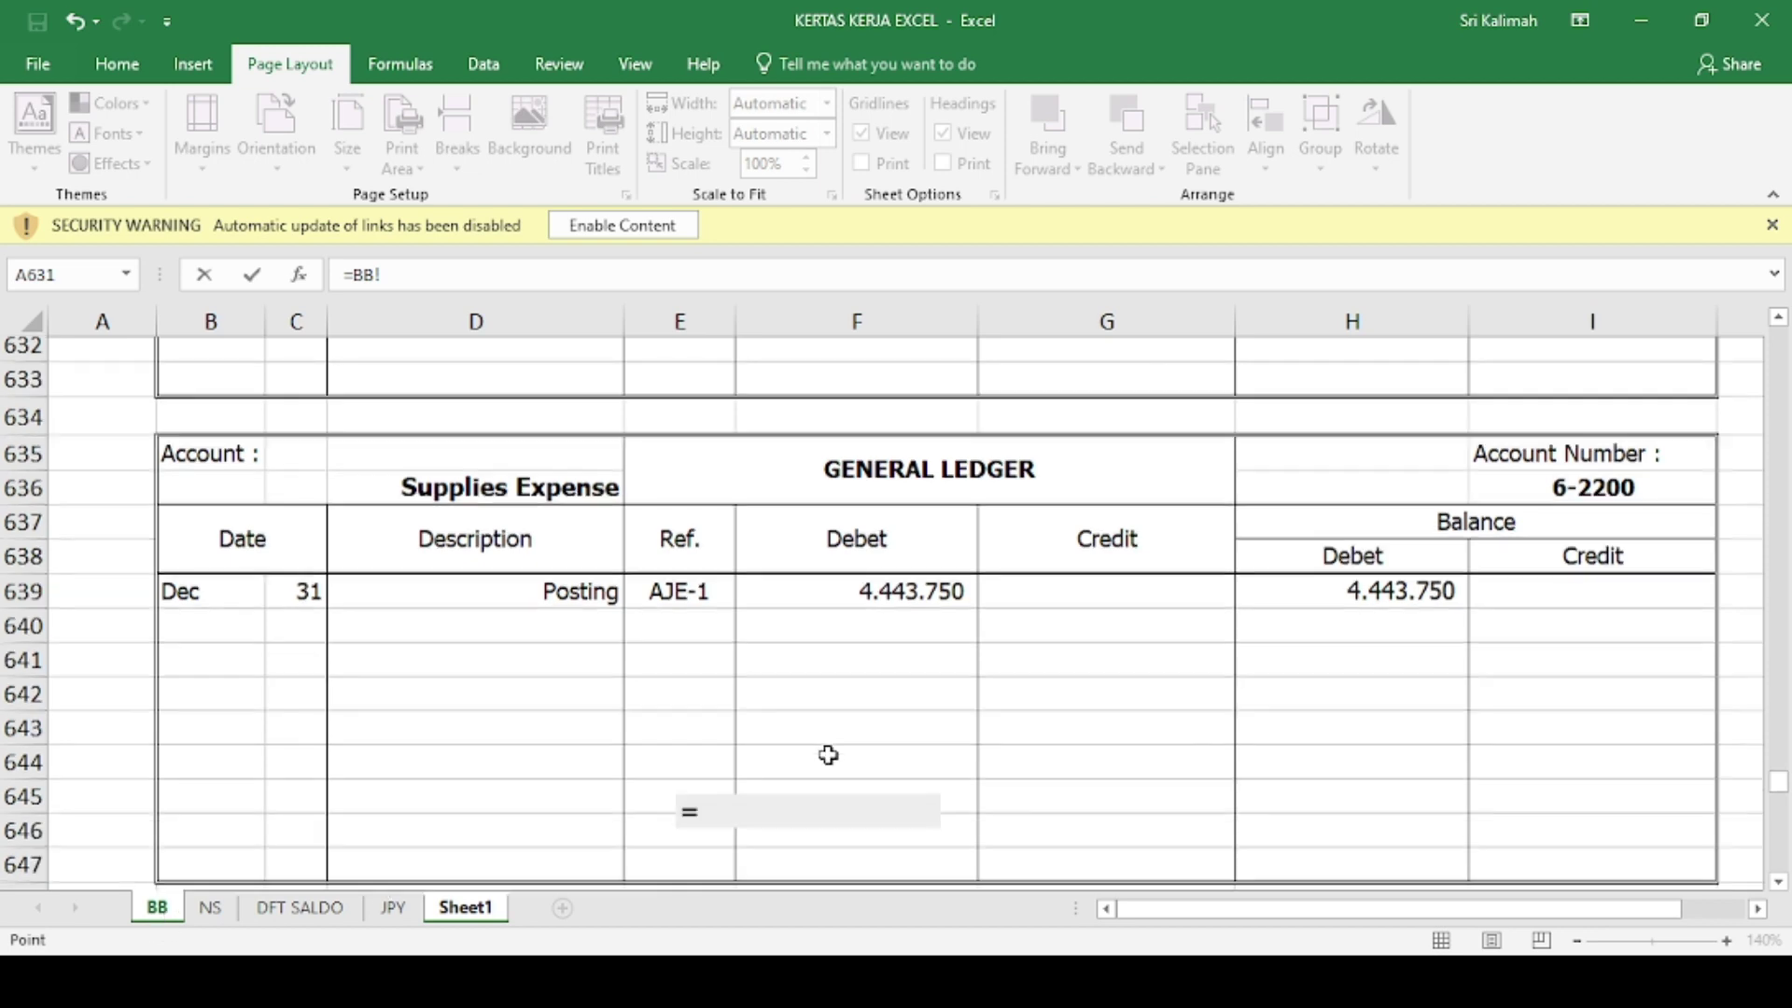
{"action": "scroll", "coordinate": [828, 754], "scroll_direction": "down", "scroll_amount": 4}
{"action": "left_click", "coordinate": [1348, 706]}
{"action": "key", "text": "Return"}
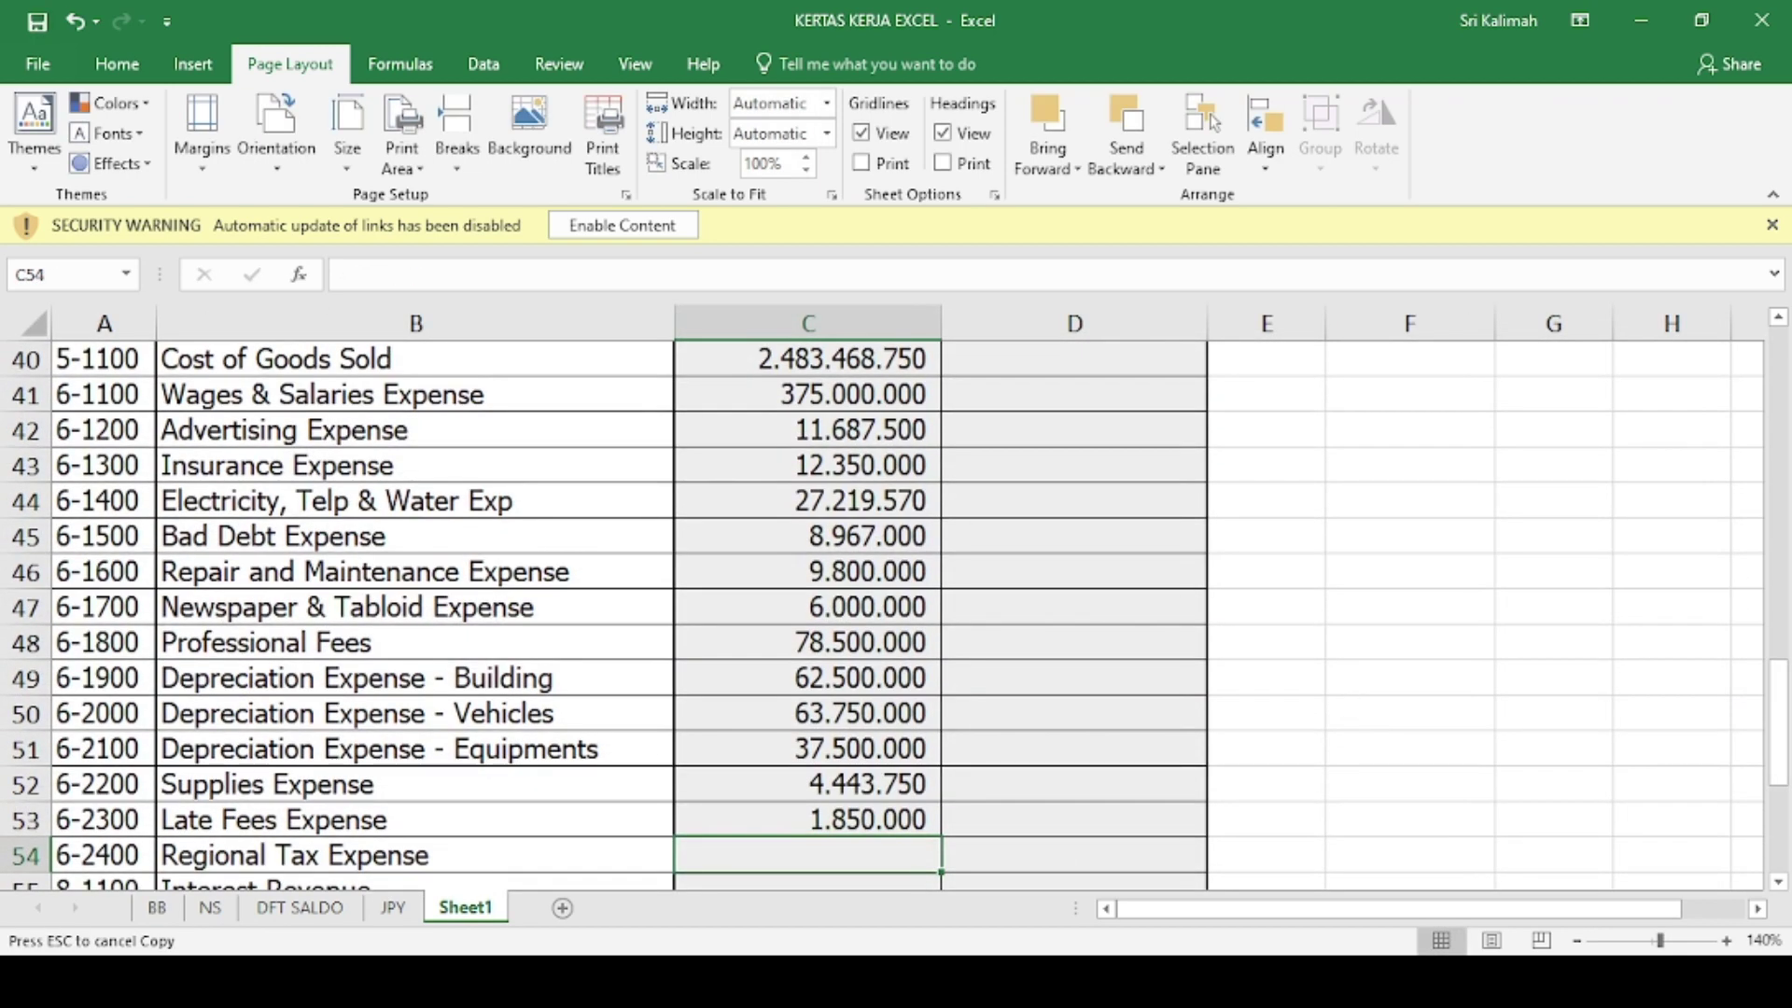
- Link the Regional Tax Expense debit in C54 to its final ledger balance in H668 of the BB sheet
{"action": "type", "text": "="}
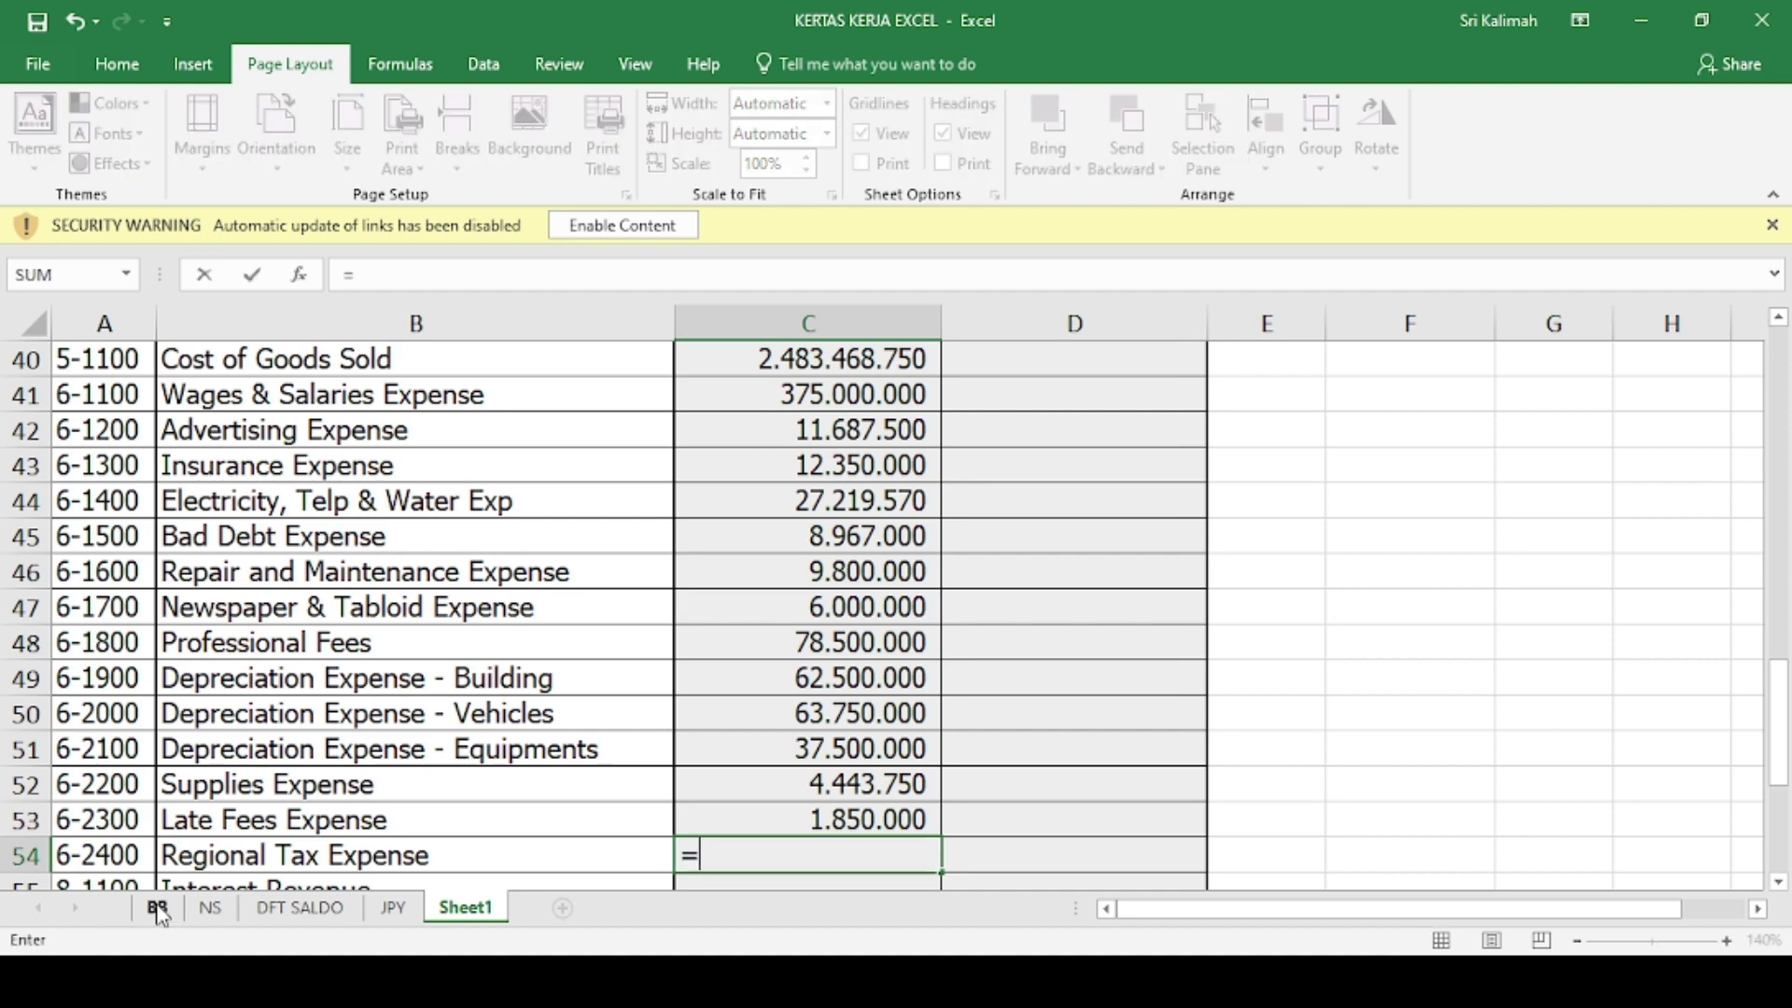
{"action": "left_click", "coordinate": [157, 907]}
{"action": "scroll", "coordinate": [948, 694], "scroll_direction": "down", "scroll_amount": 4}
{"action": "scroll", "coordinate": [949, 695], "scroll_direction": "down", "scroll_amount": 1}
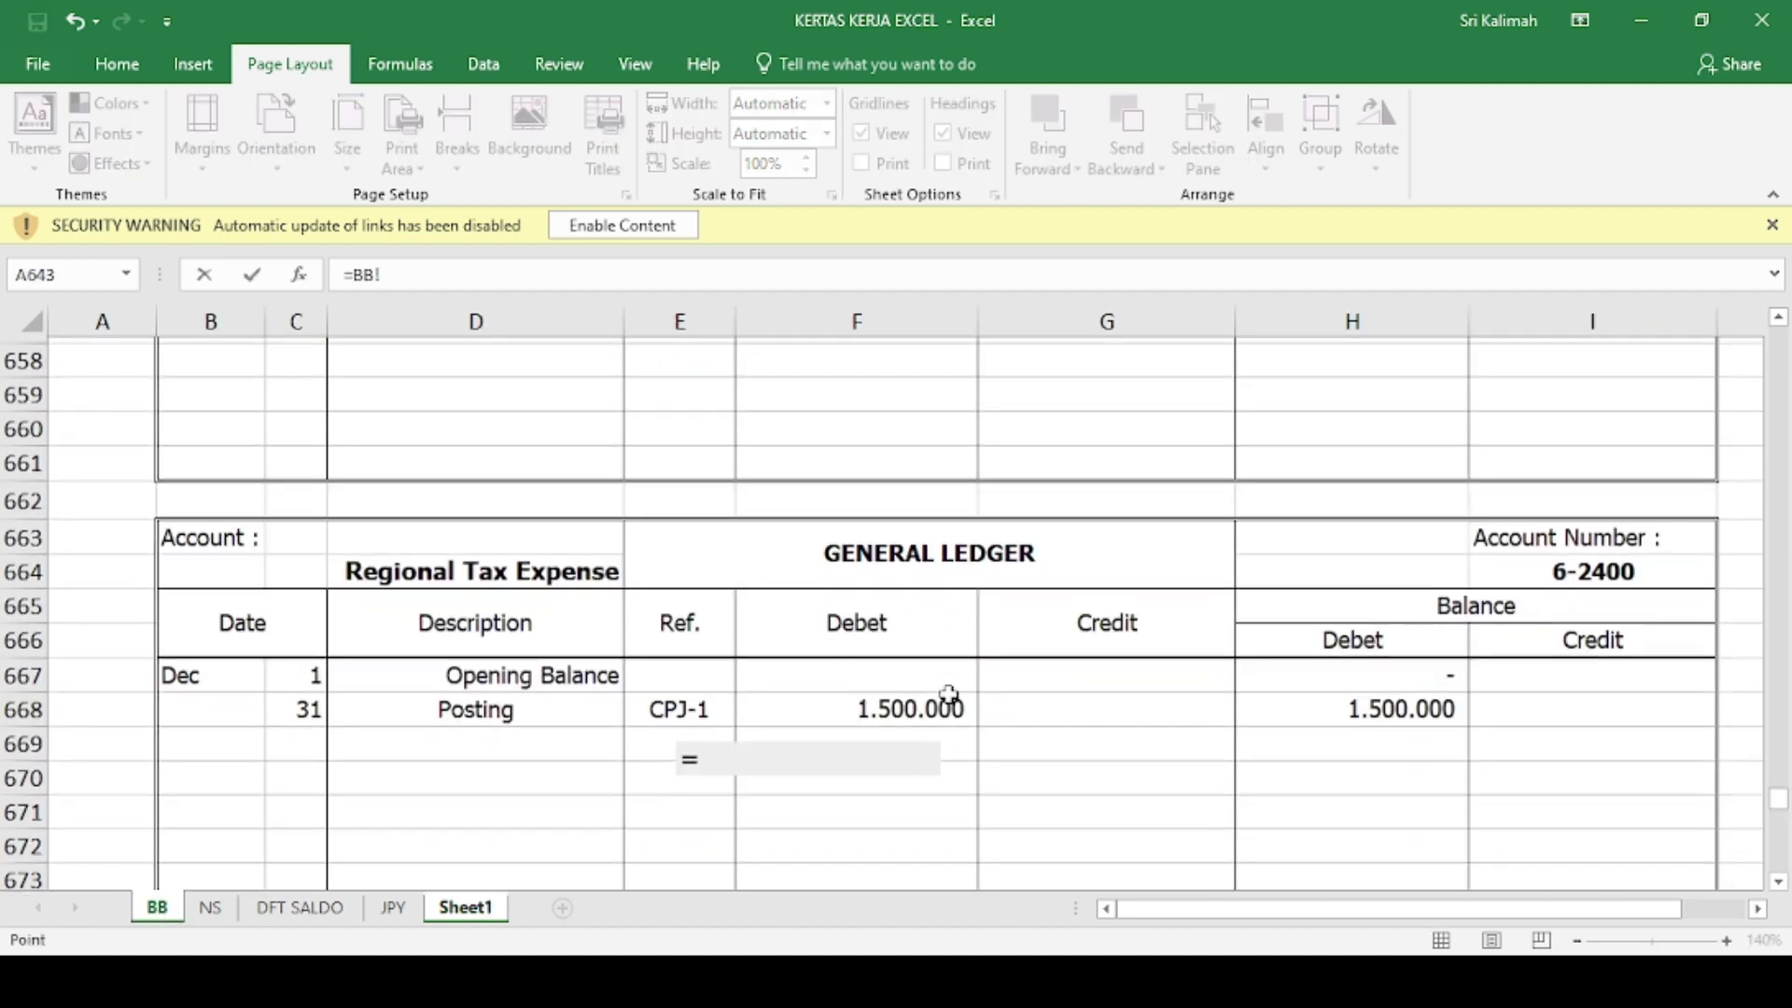
{"action": "left_click", "coordinate": [1429, 702]}
{"action": "key", "text": "Return"}
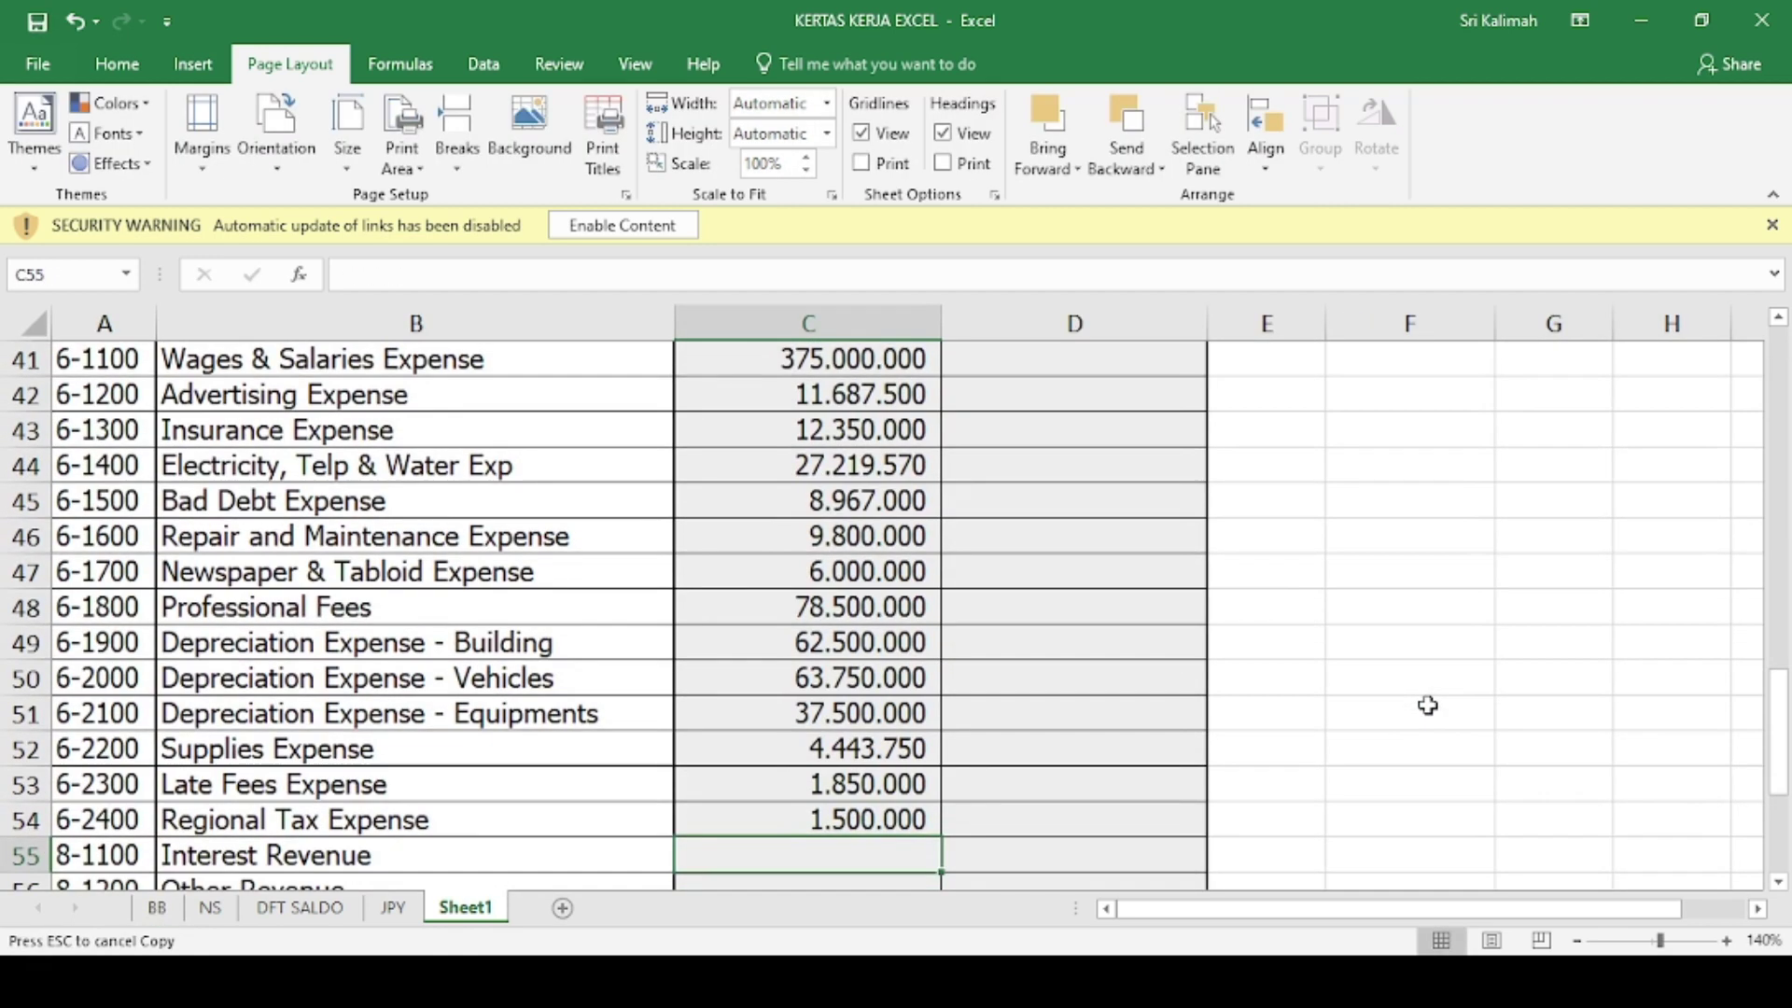
- Link the Interest Revenue credit in D55 to its final ledger balance in I682 of the BB sheet
{"action": "key", "text": "Right"}
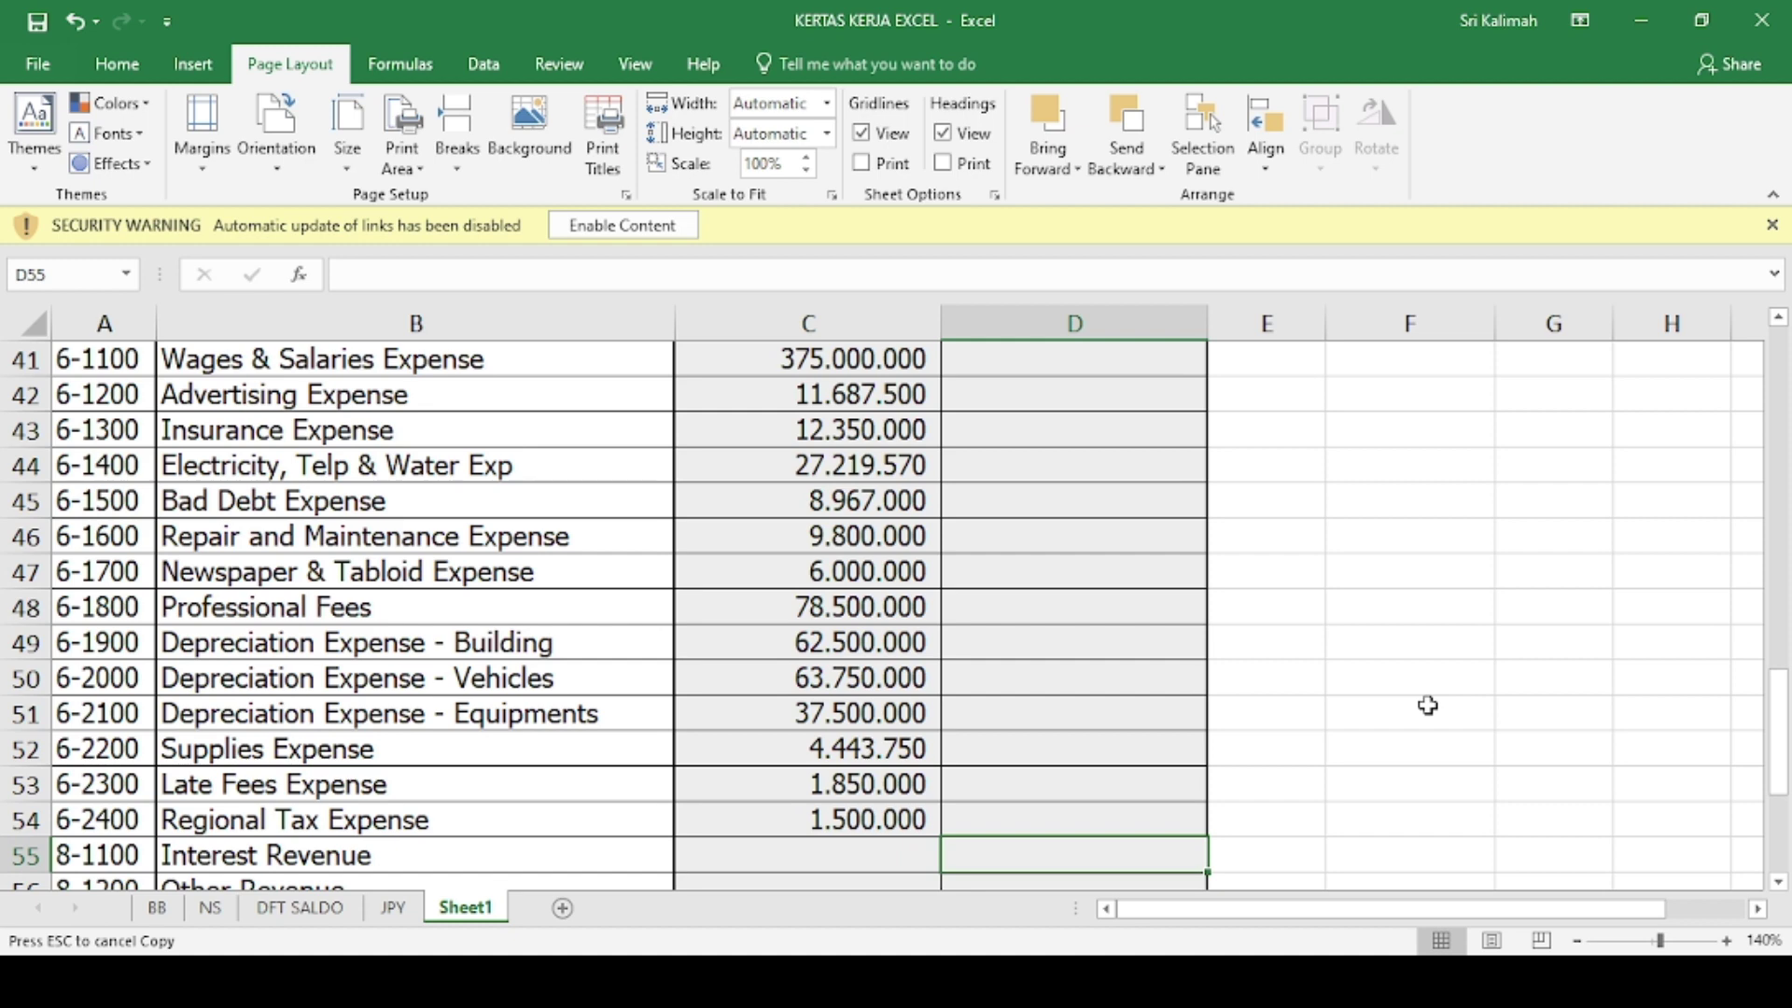
{"action": "type", "text": "="}
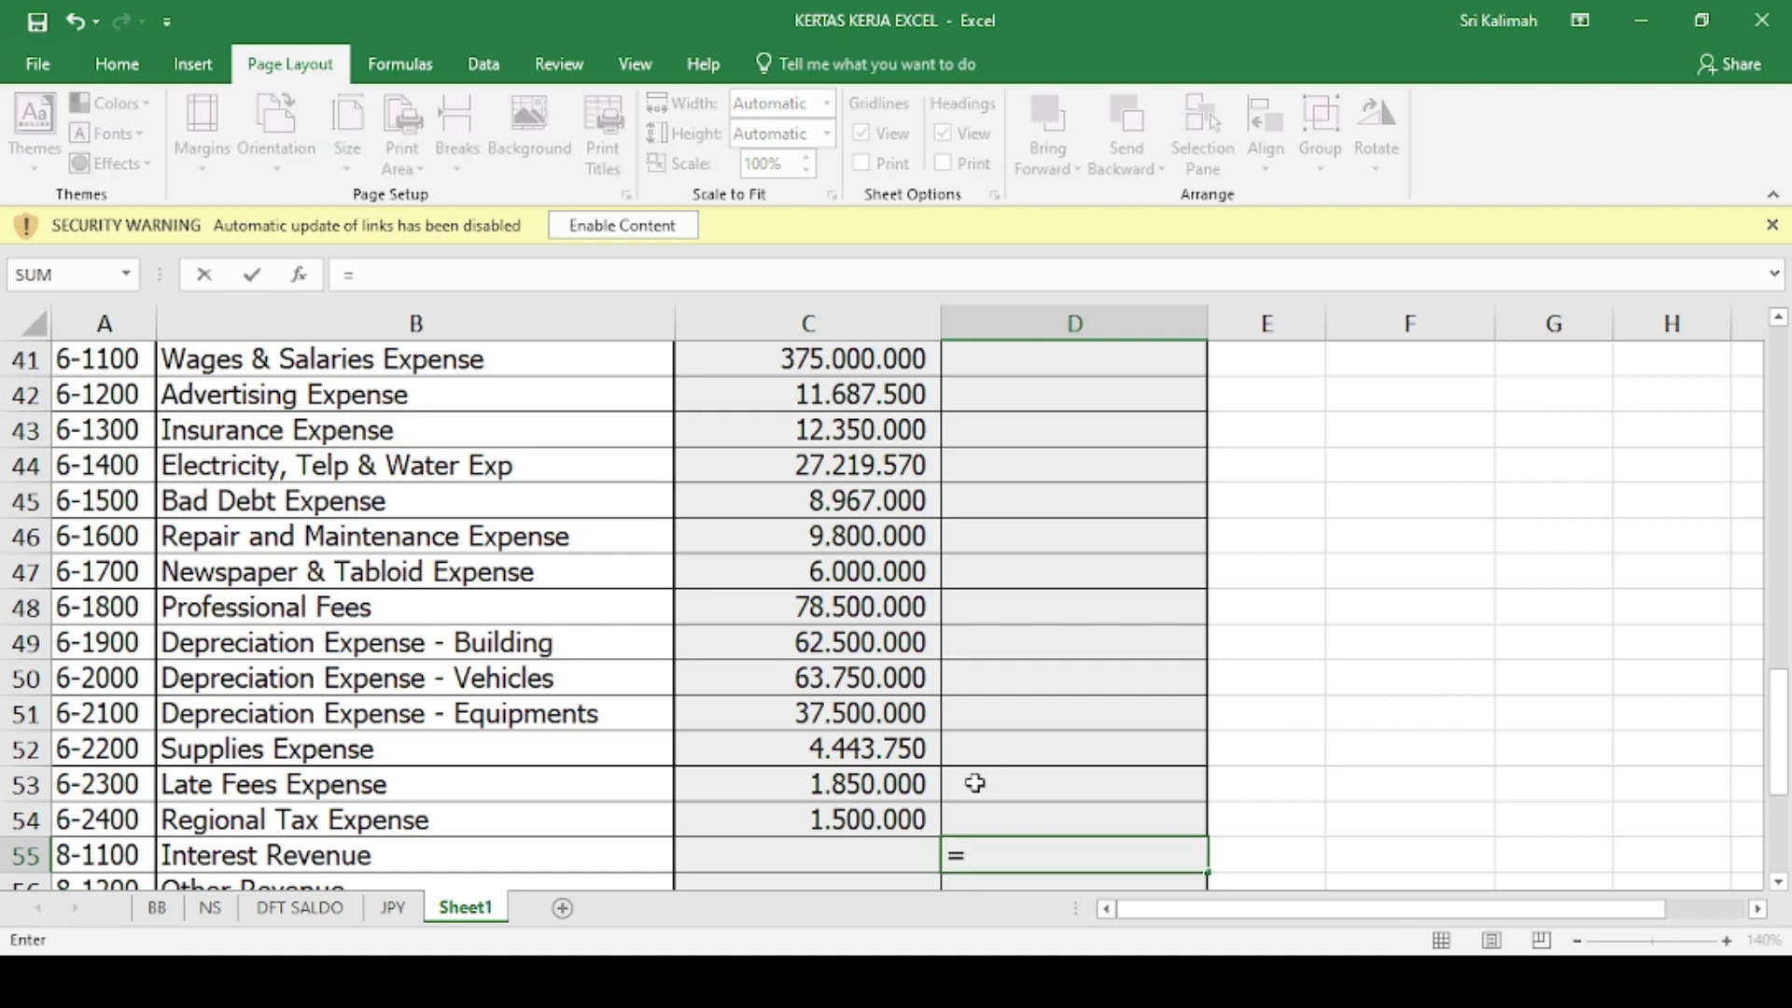
{"action": "left_click", "coordinate": [157, 908]}
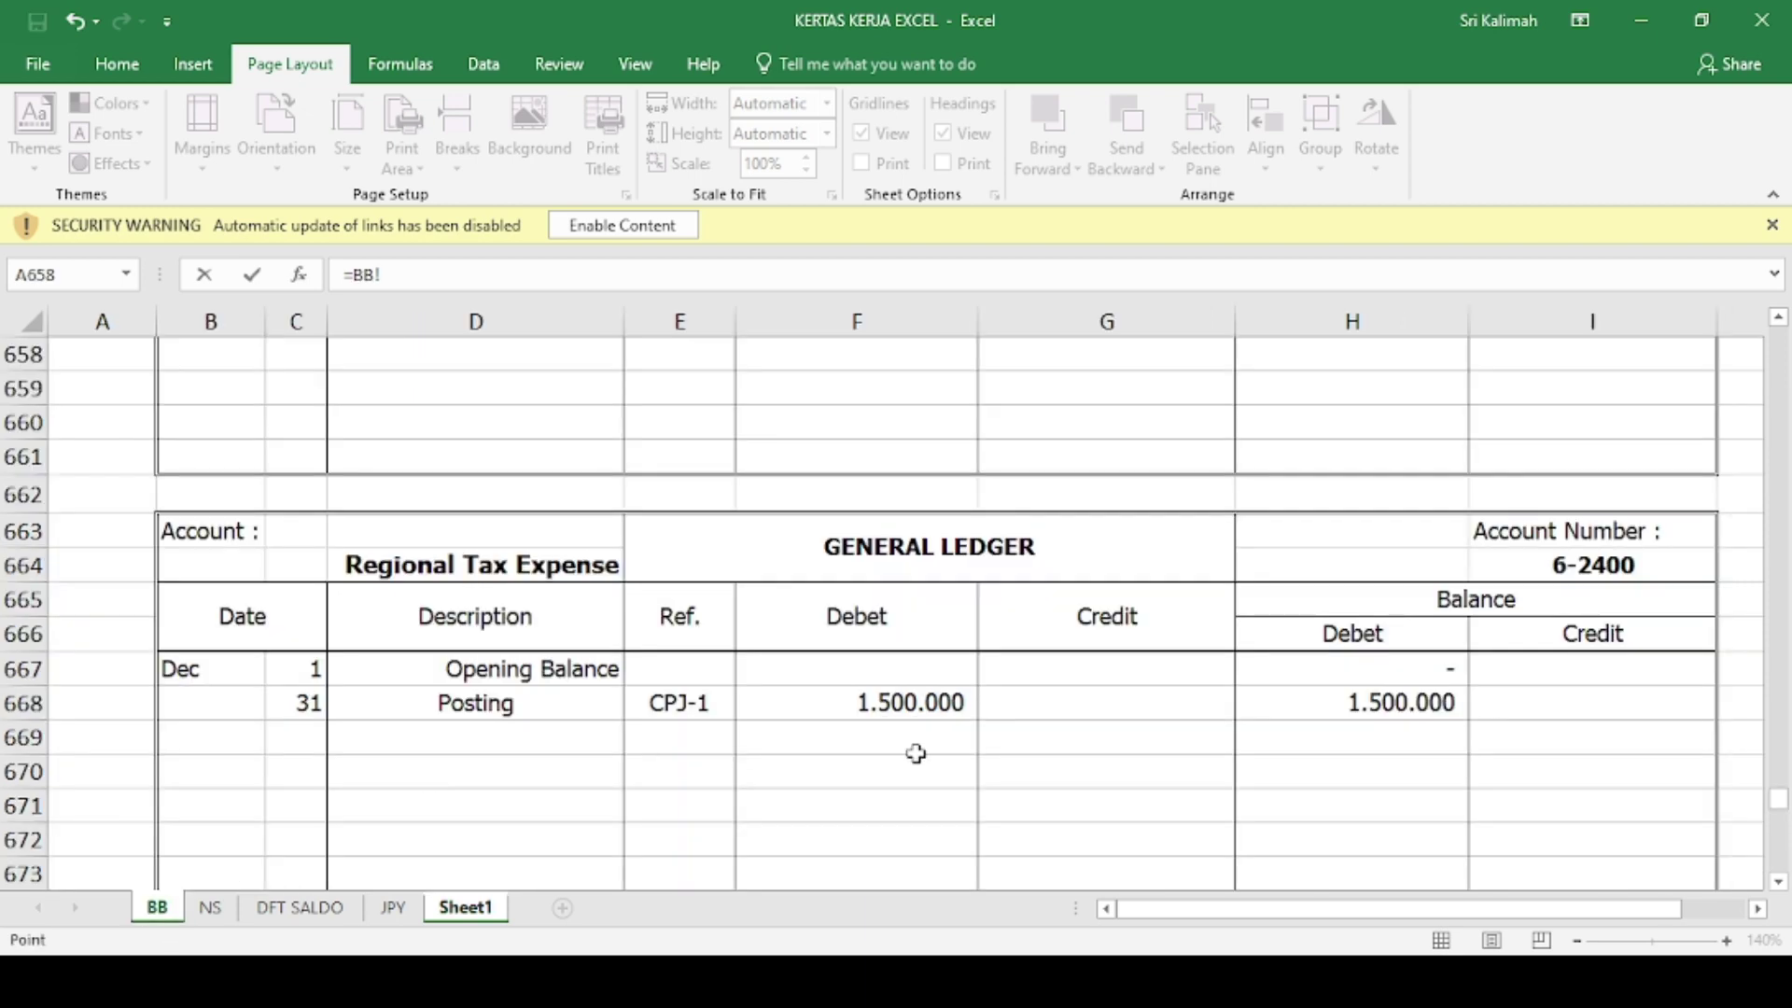
{"action": "scroll", "coordinate": [916, 753], "scroll_direction": "down", "scroll_amount": 5}
{"action": "left_click", "coordinate": [1542, 666]}
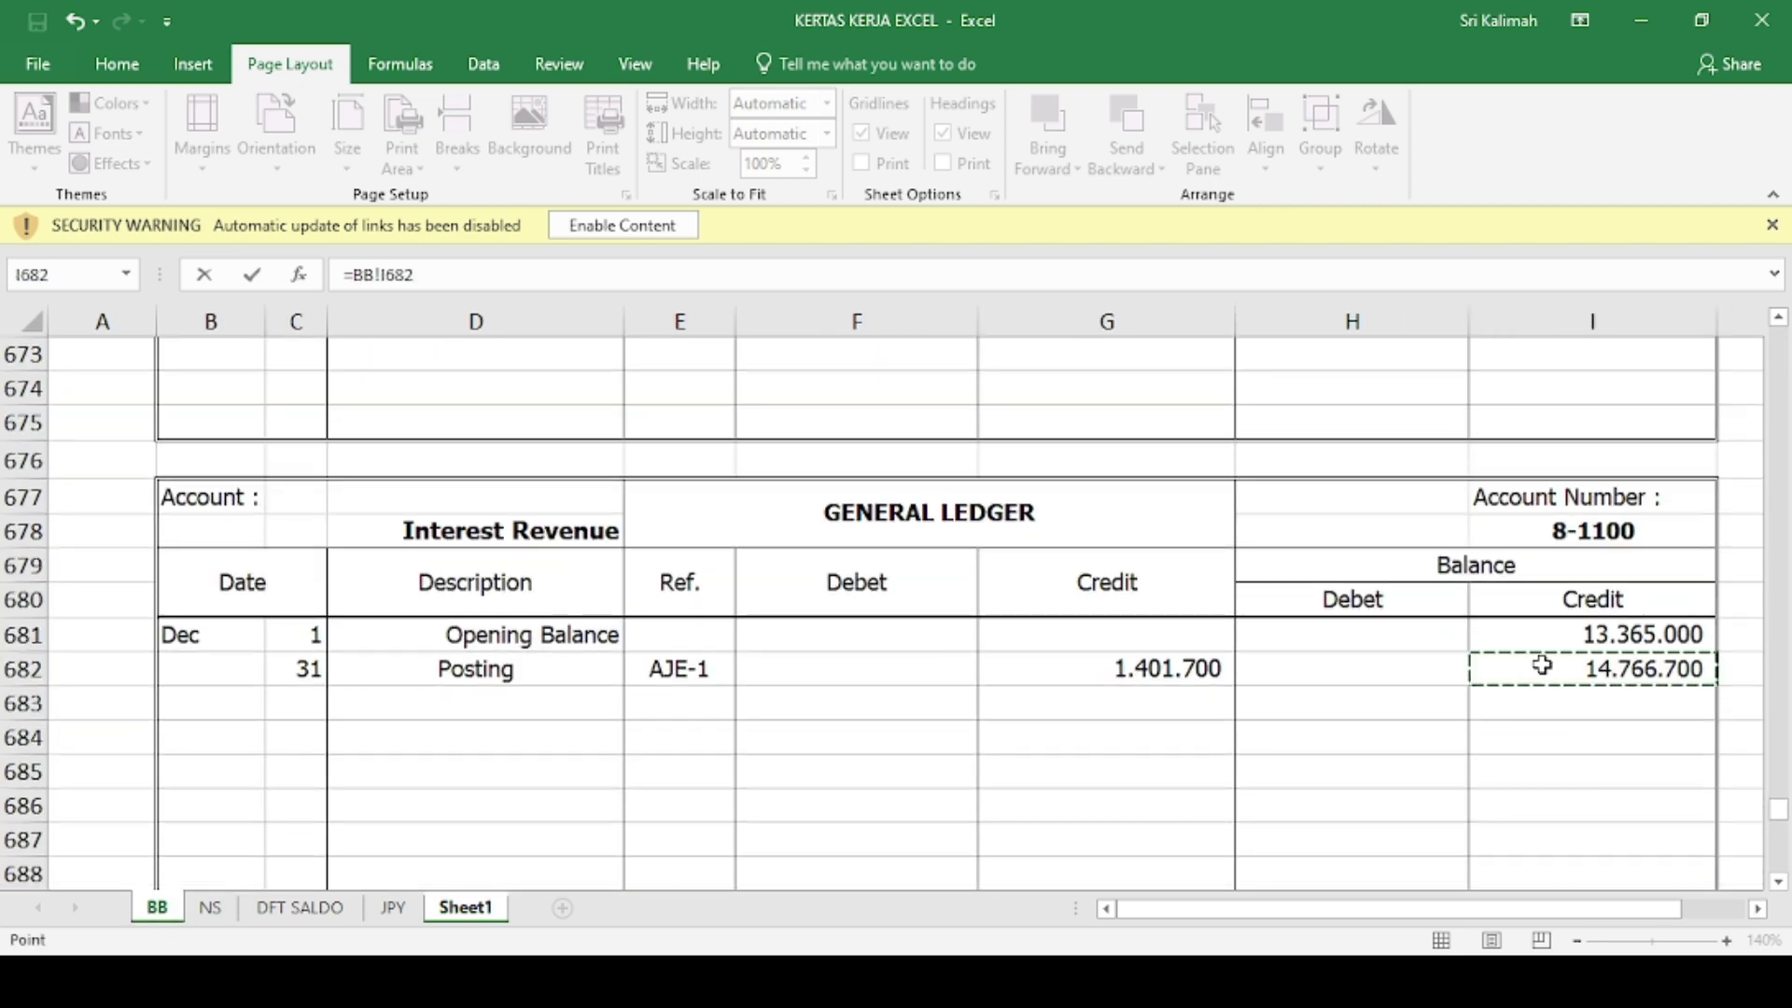
{"action": "key", "text": "Return"}
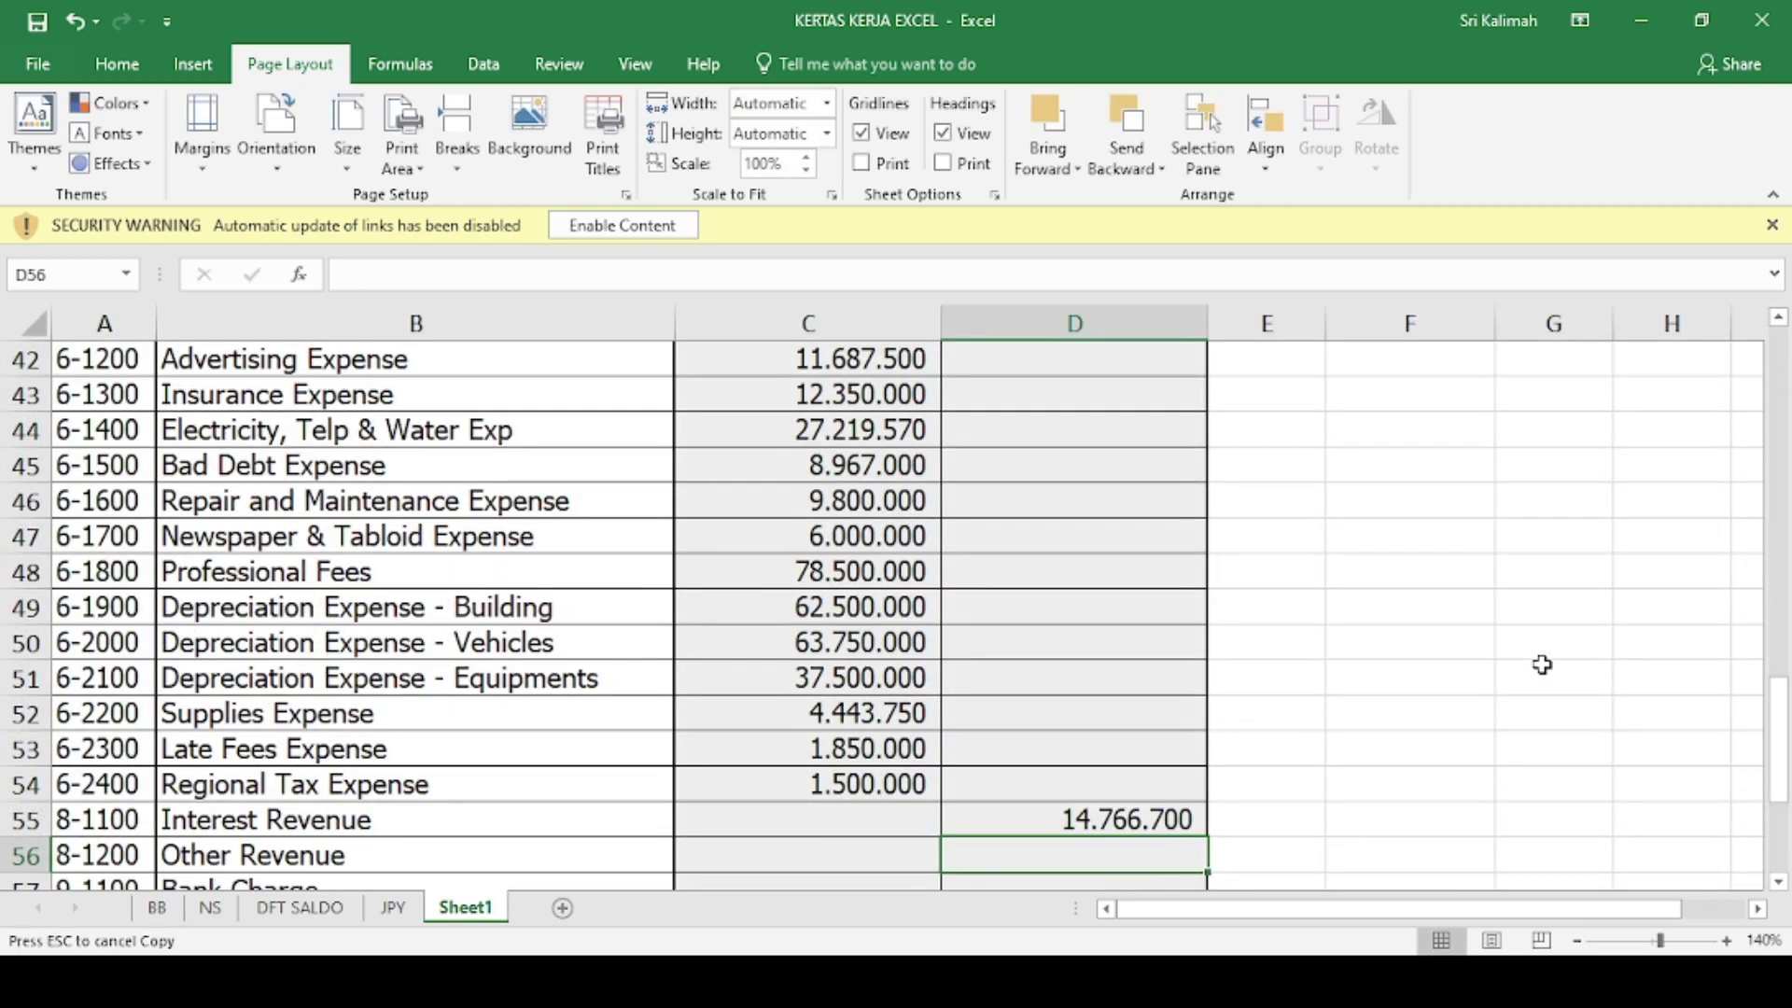
- Link the Other Revenue credit in D56 to its ledger balance in I695 of the BB sheet
{"action": "type", "text": "="}
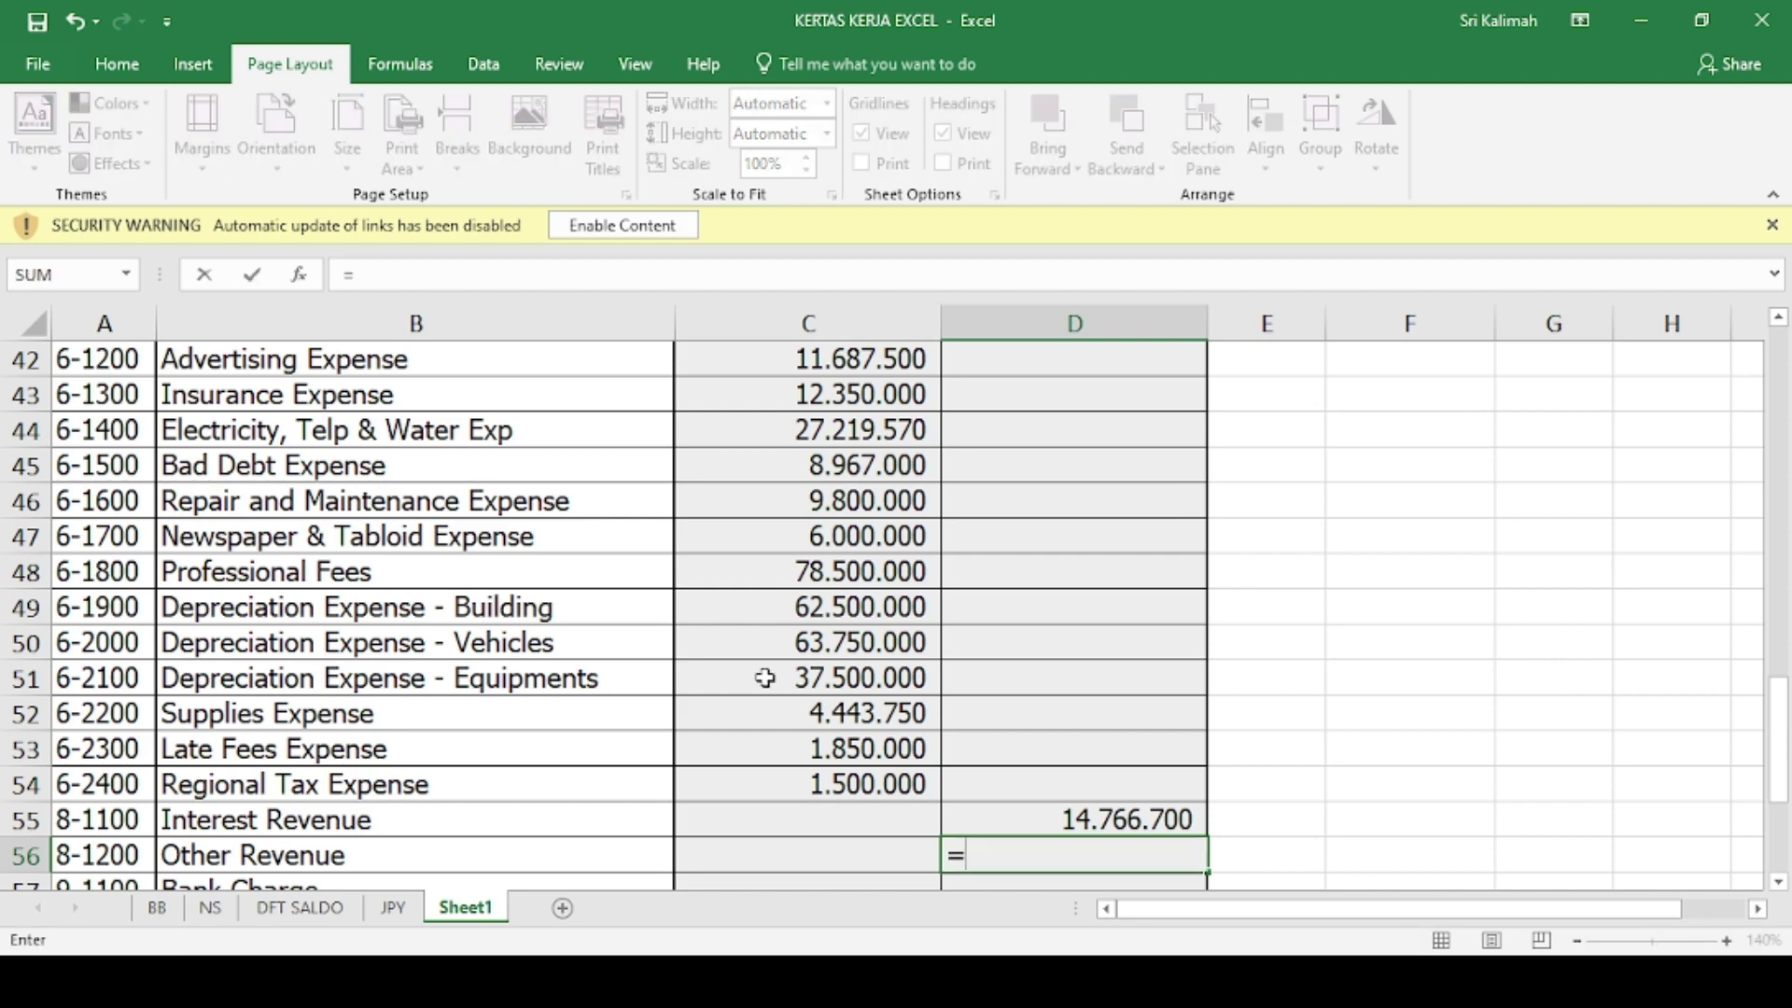
{"action": "left_click", "coordinate": [165, 910]}
{"action": "scroll", "coordinate": [947, 732], "scroll_direction": "down", "scroll_amount": 5}
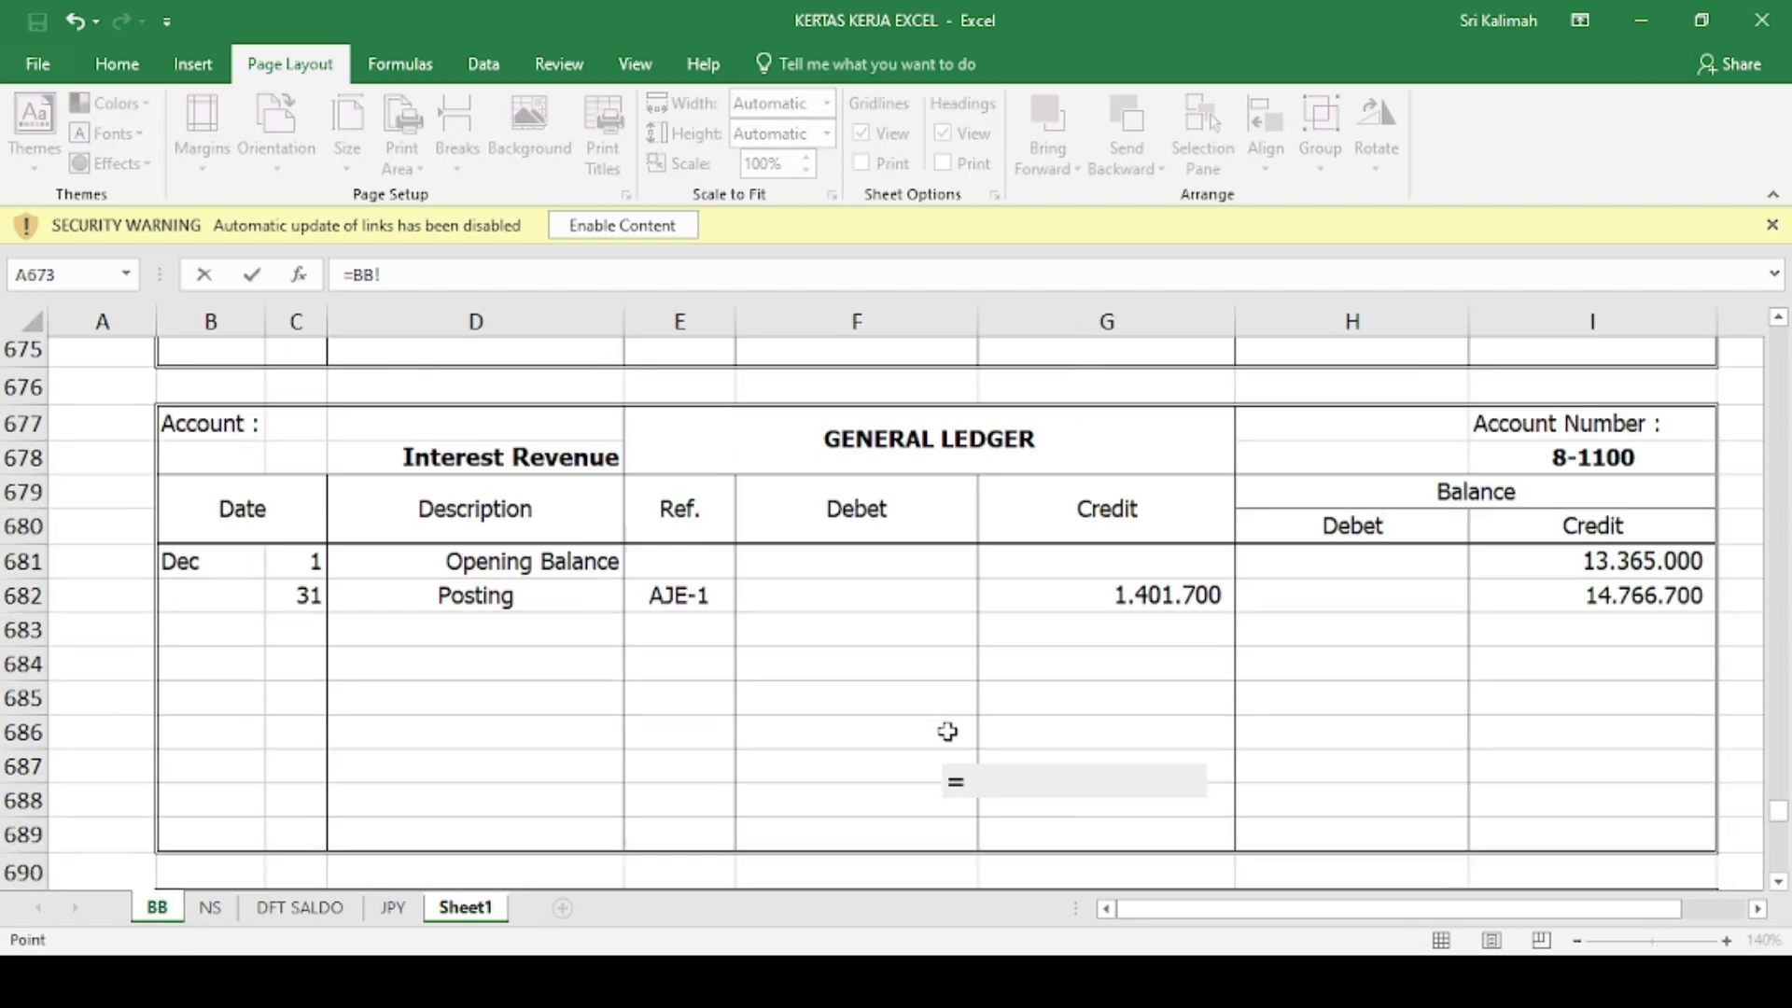
{"action": "scroll", "coordinate": [947, 732], "scroll_direction": "down", "scroll_amount": 1}
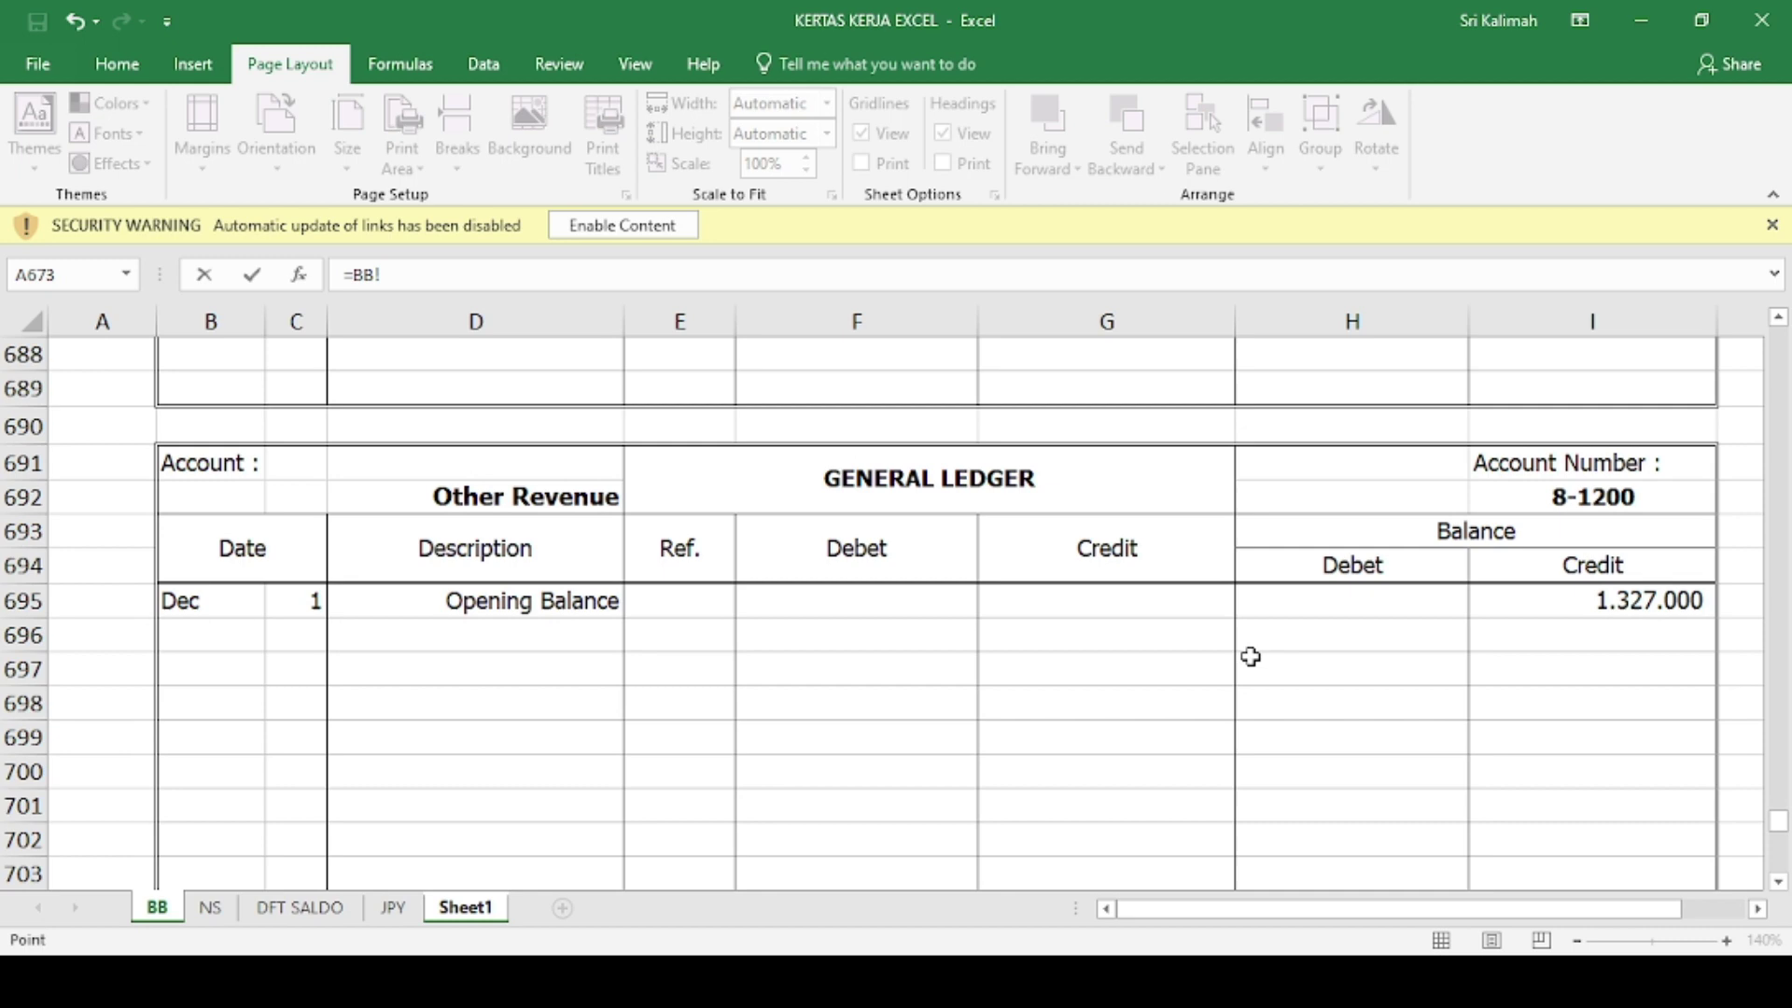
{"action": "left_click", "coordinate": [1538, 609]}
{"action": "key", "text": "Return"}
- Link the Bank Charge debit in C57 to its final ledger balance in H710 of the BB sheet
{"action": "key", "text": "Left"}
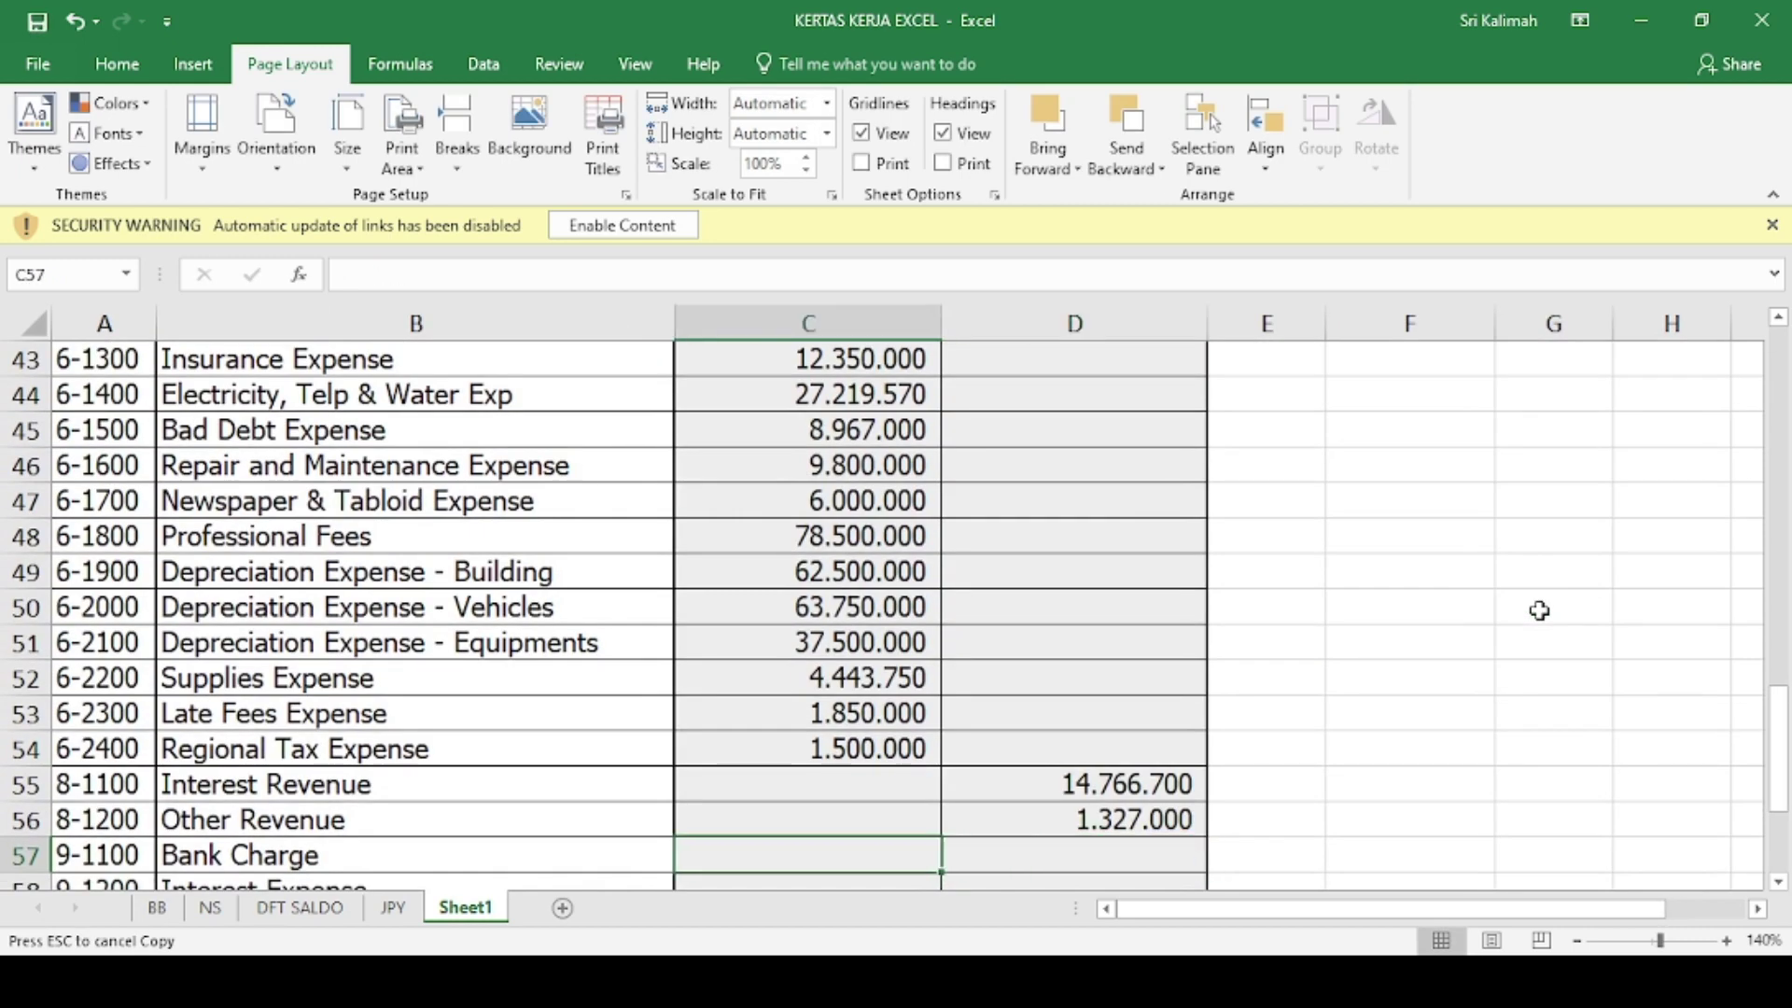
{"action": "type", "text": "="}
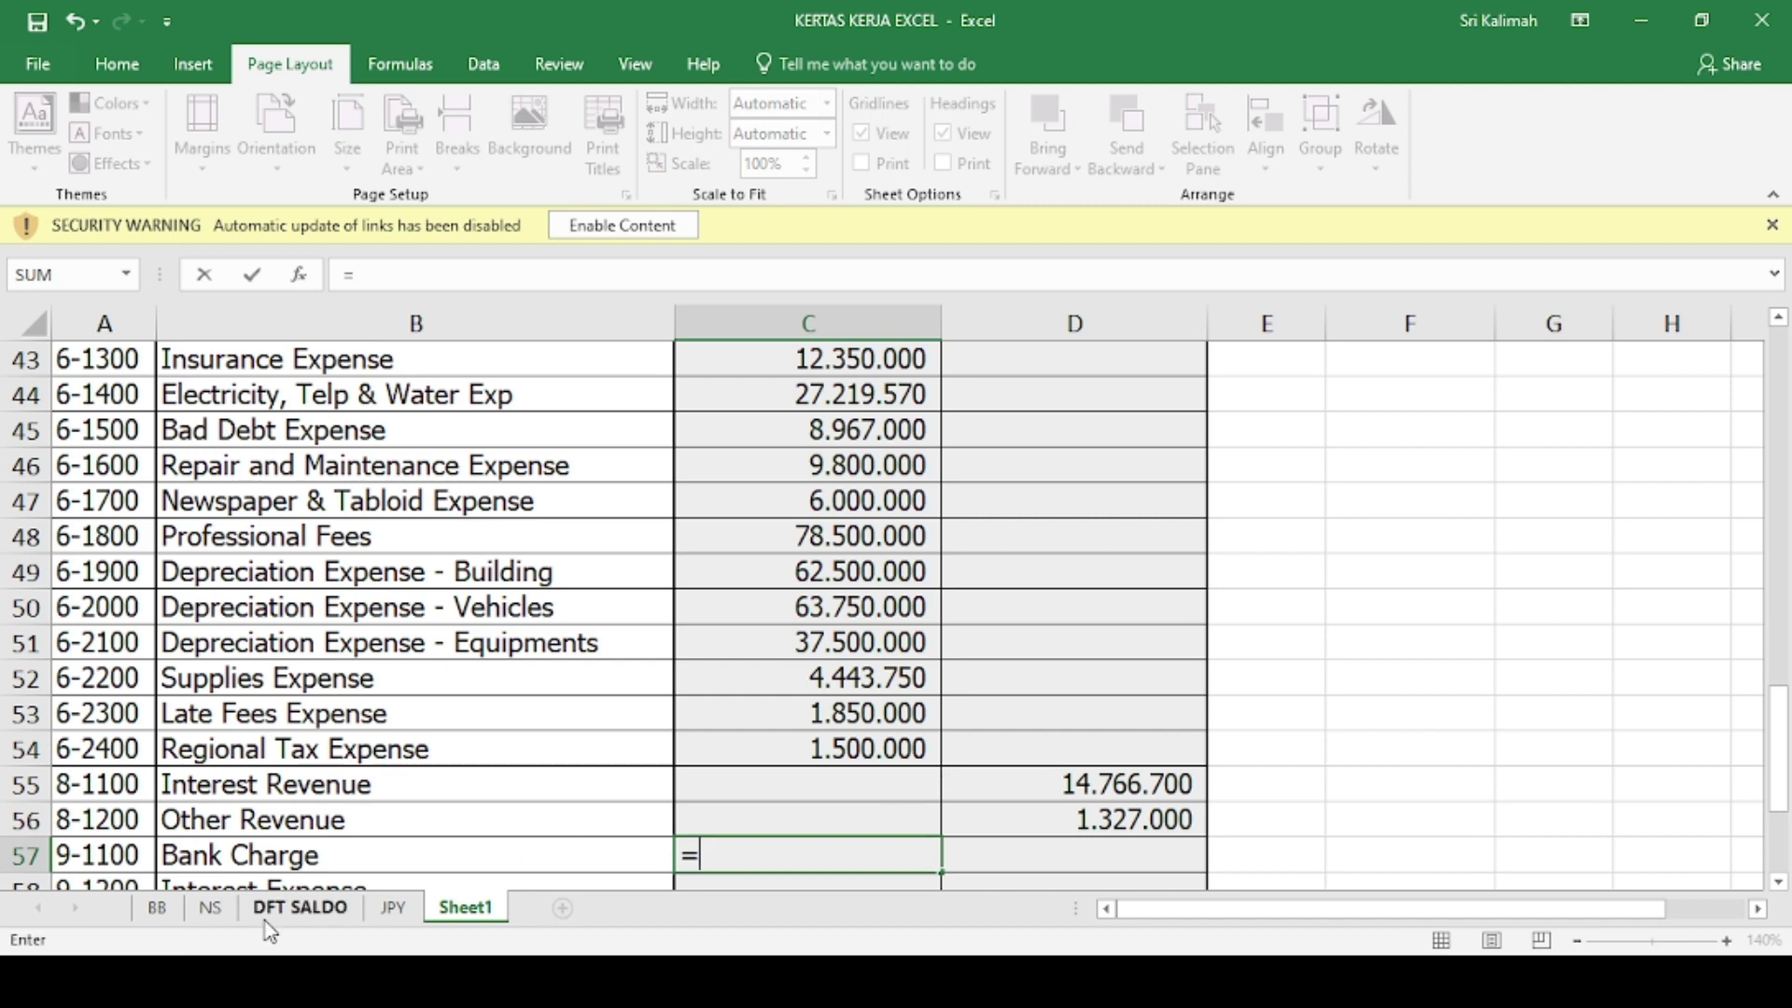
{"action": "left_click", "coordinate": [157, 908]}
{"action": "scroll", "coordinate": [1039, 681], "scroll_direction": "down", "scroll_amount": 5}
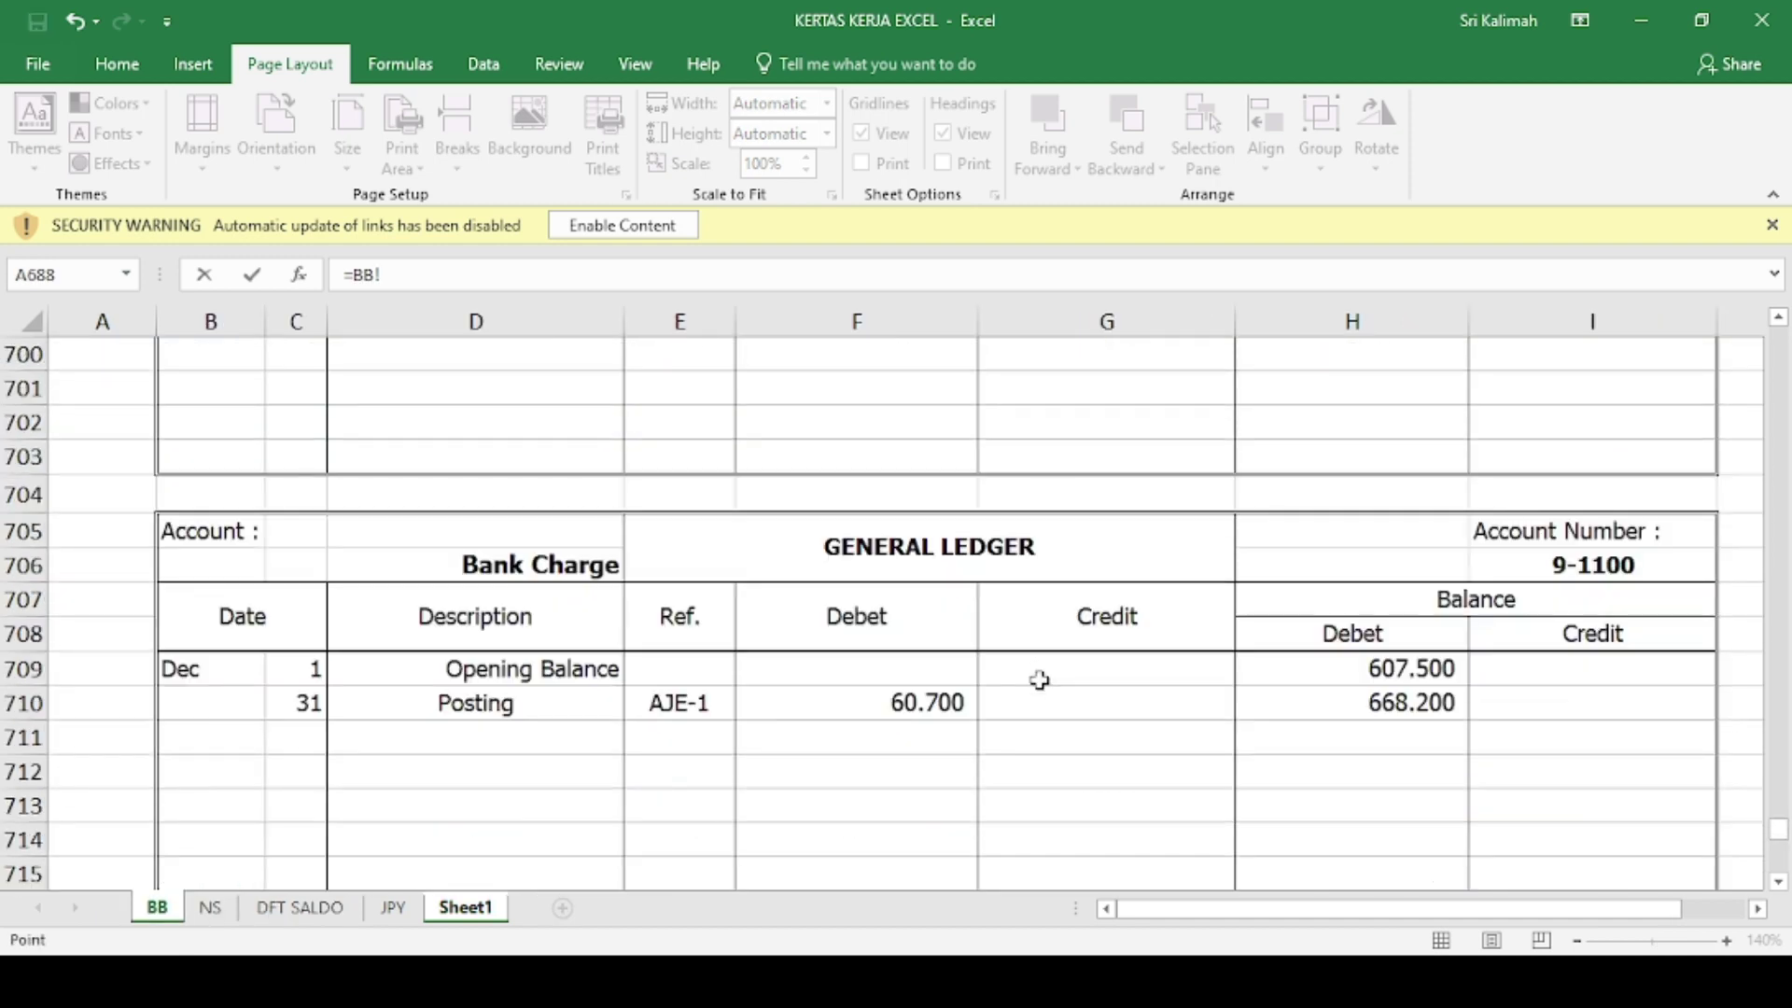
{"action": "left_click", "coordinate": [1327, 601]}
{"action": "key", "text": "Return"}
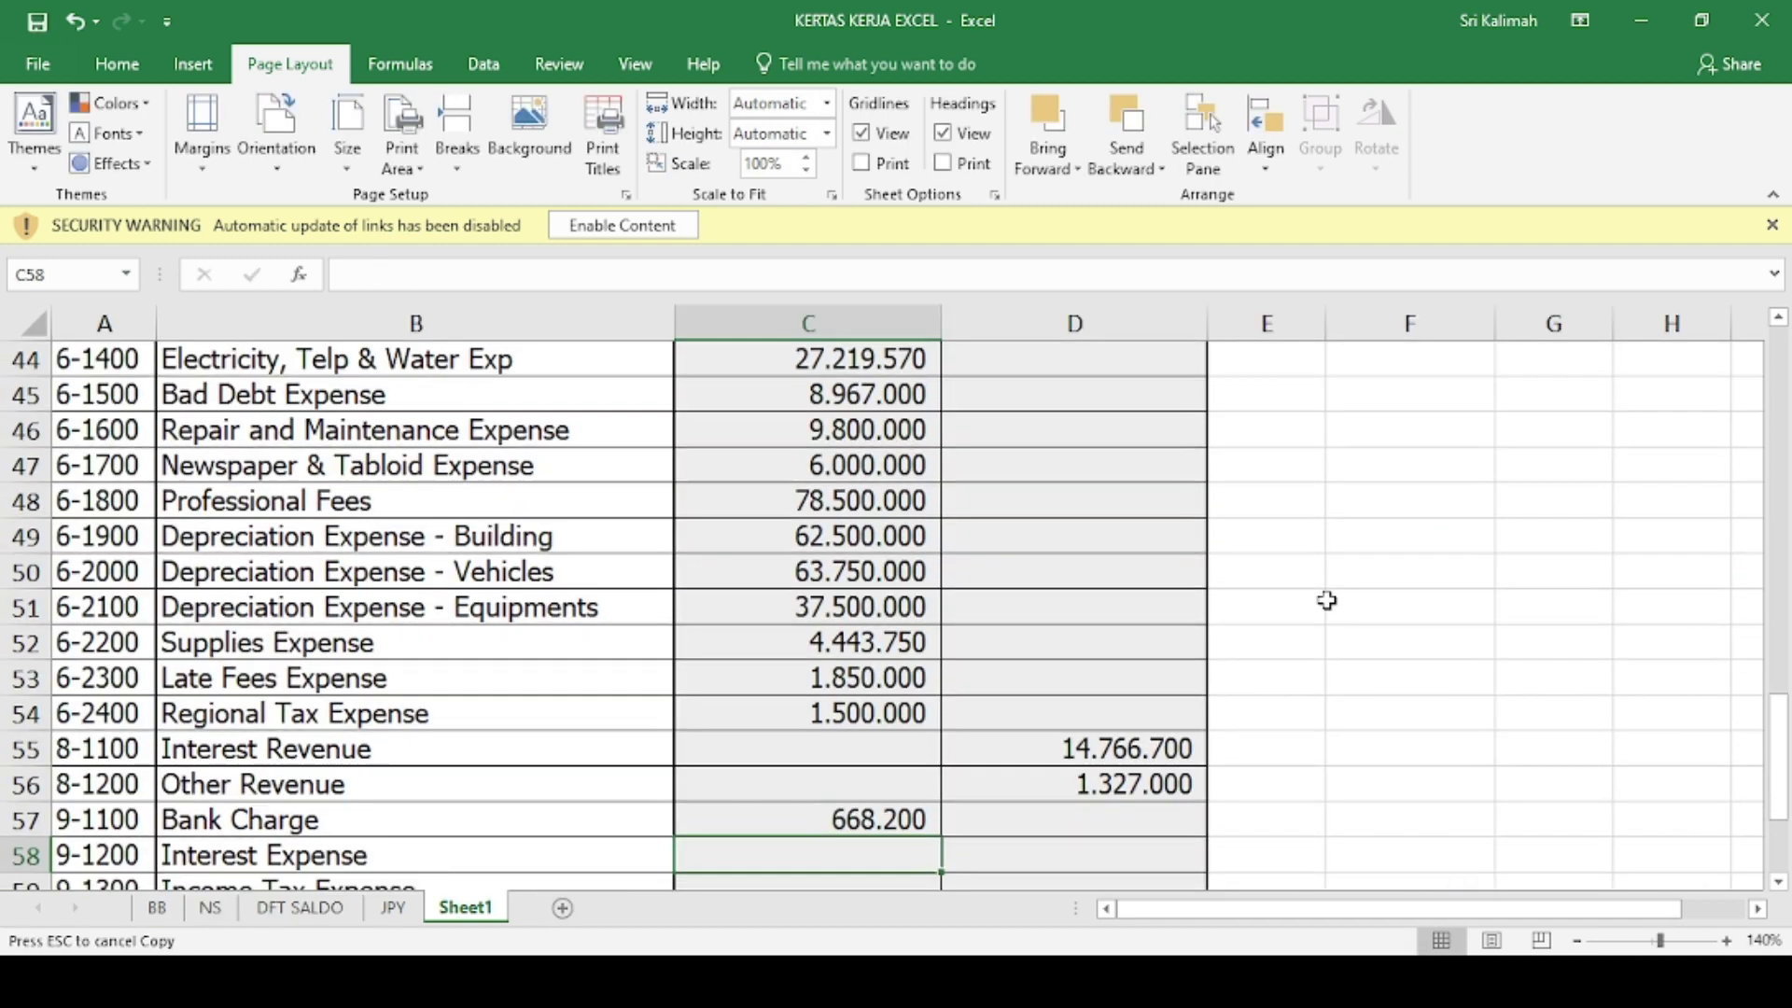
- Link the Interest Expense debit in C58 to its final ledger balance in H724 of the BB sheet
{"action": "type", "text": "="}
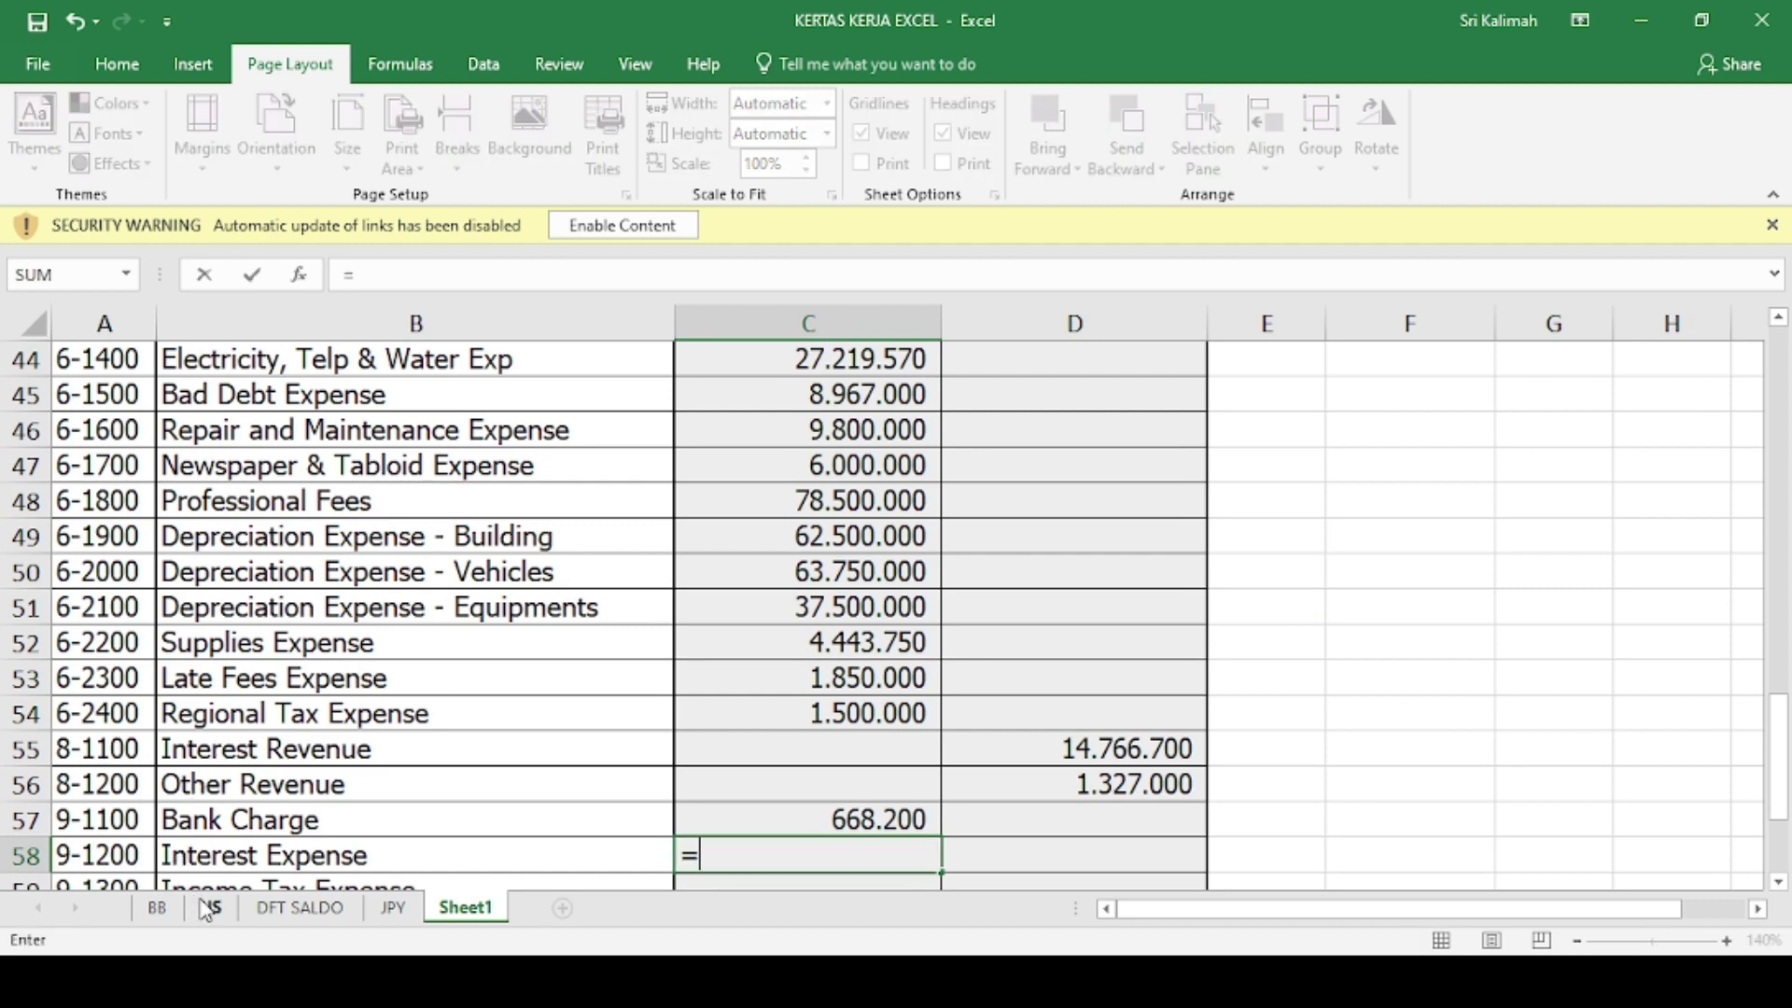
{"action": "left_click", "coordinate": [156, 908]}
{"action": "scroll", "coordinate": [809, 726], "scroll_direction": "down", "scroll_amount": 4}
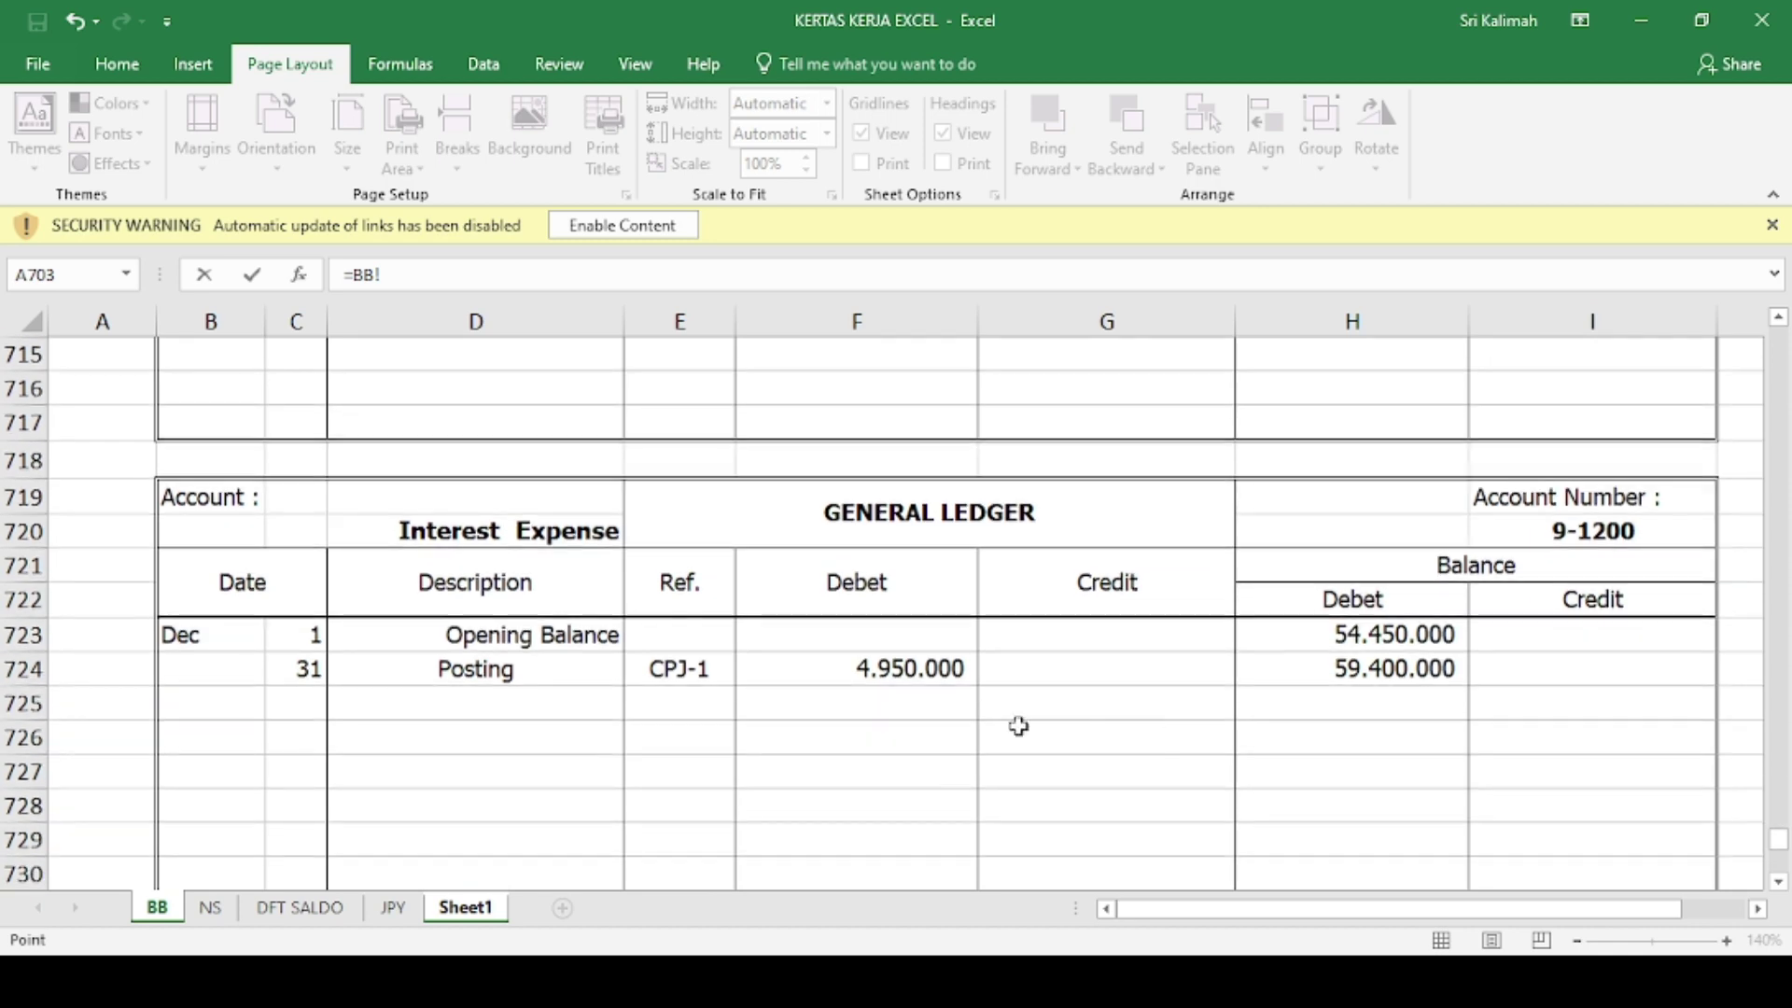
{"action": "left_click", "coordinate": [1300, 668]}
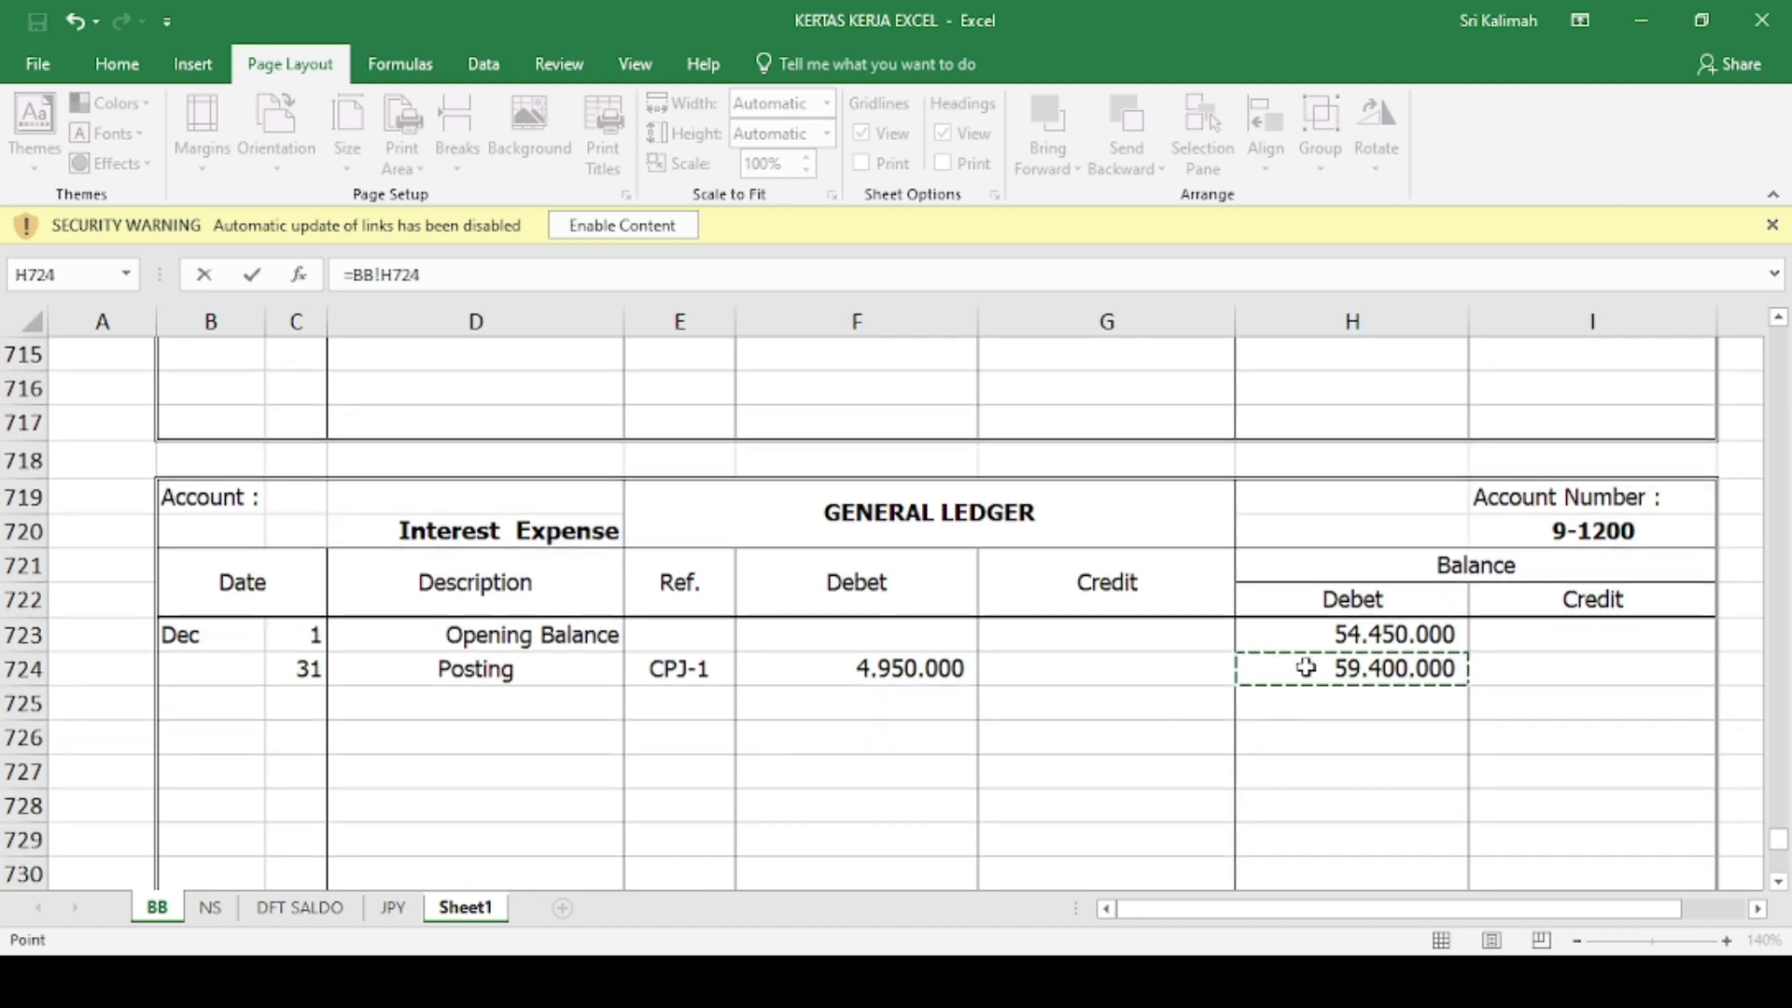
{"action": "key", "text": "Return"}
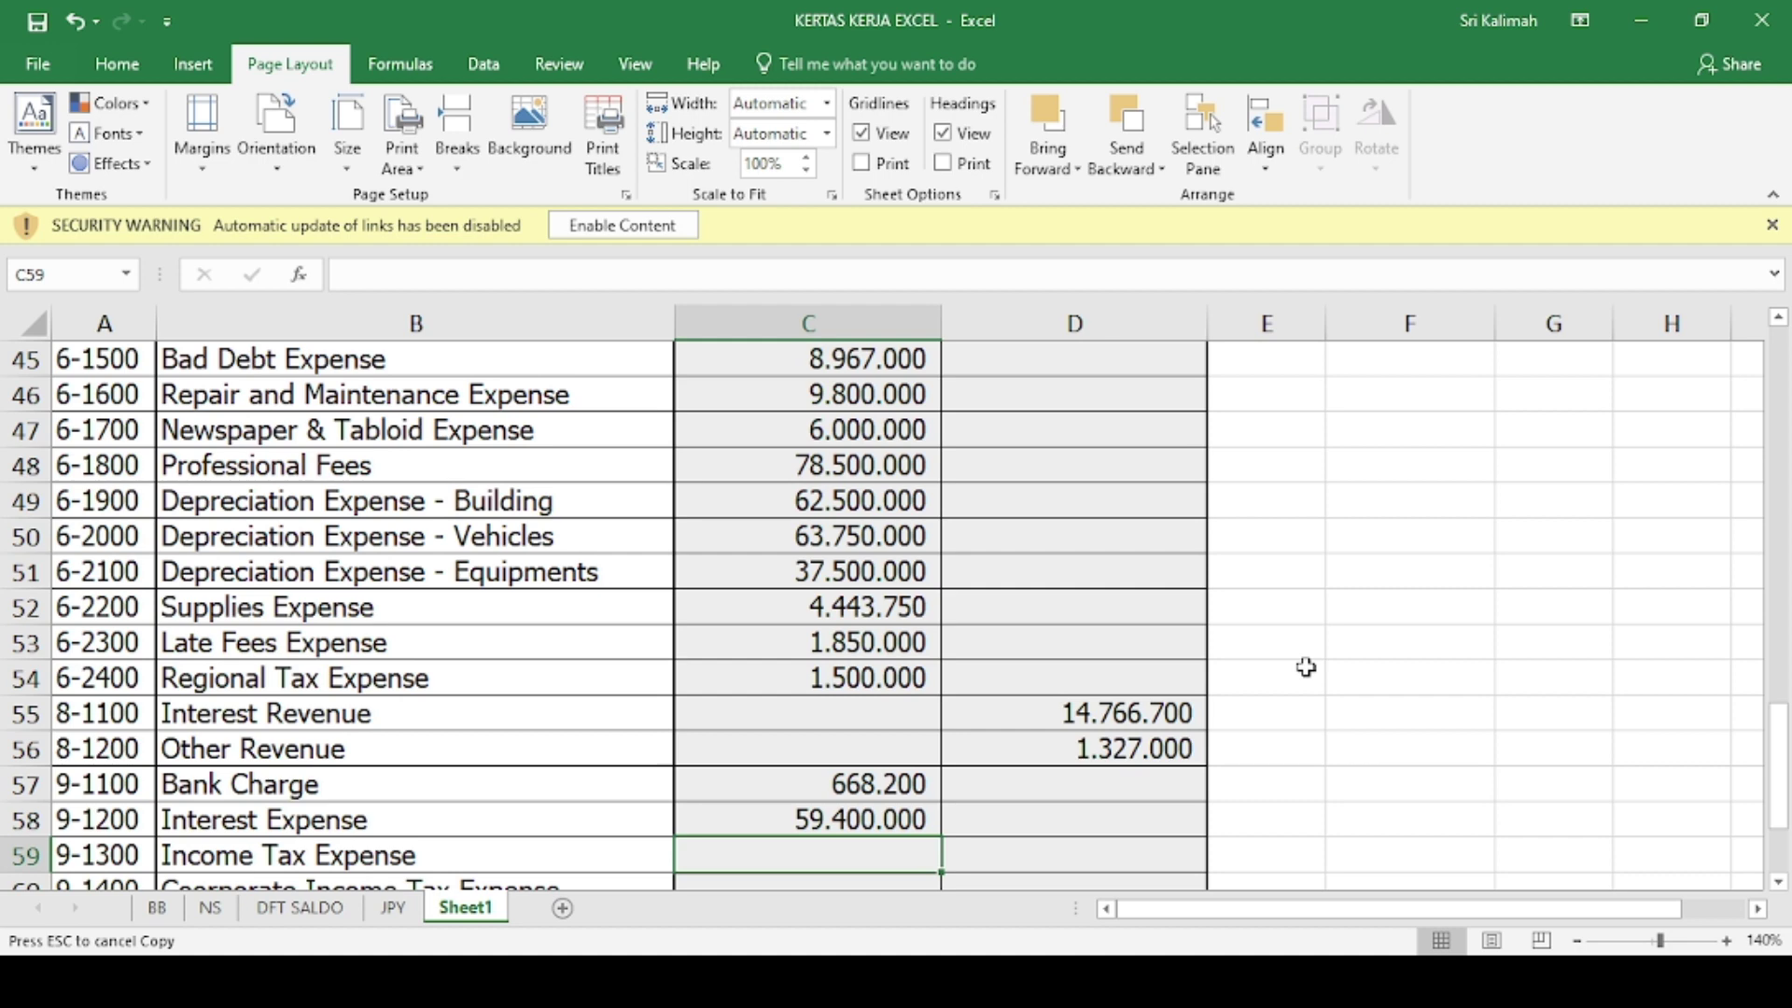
{"action": "key", "text": "Right"}
{"action": "type", "text": "="}
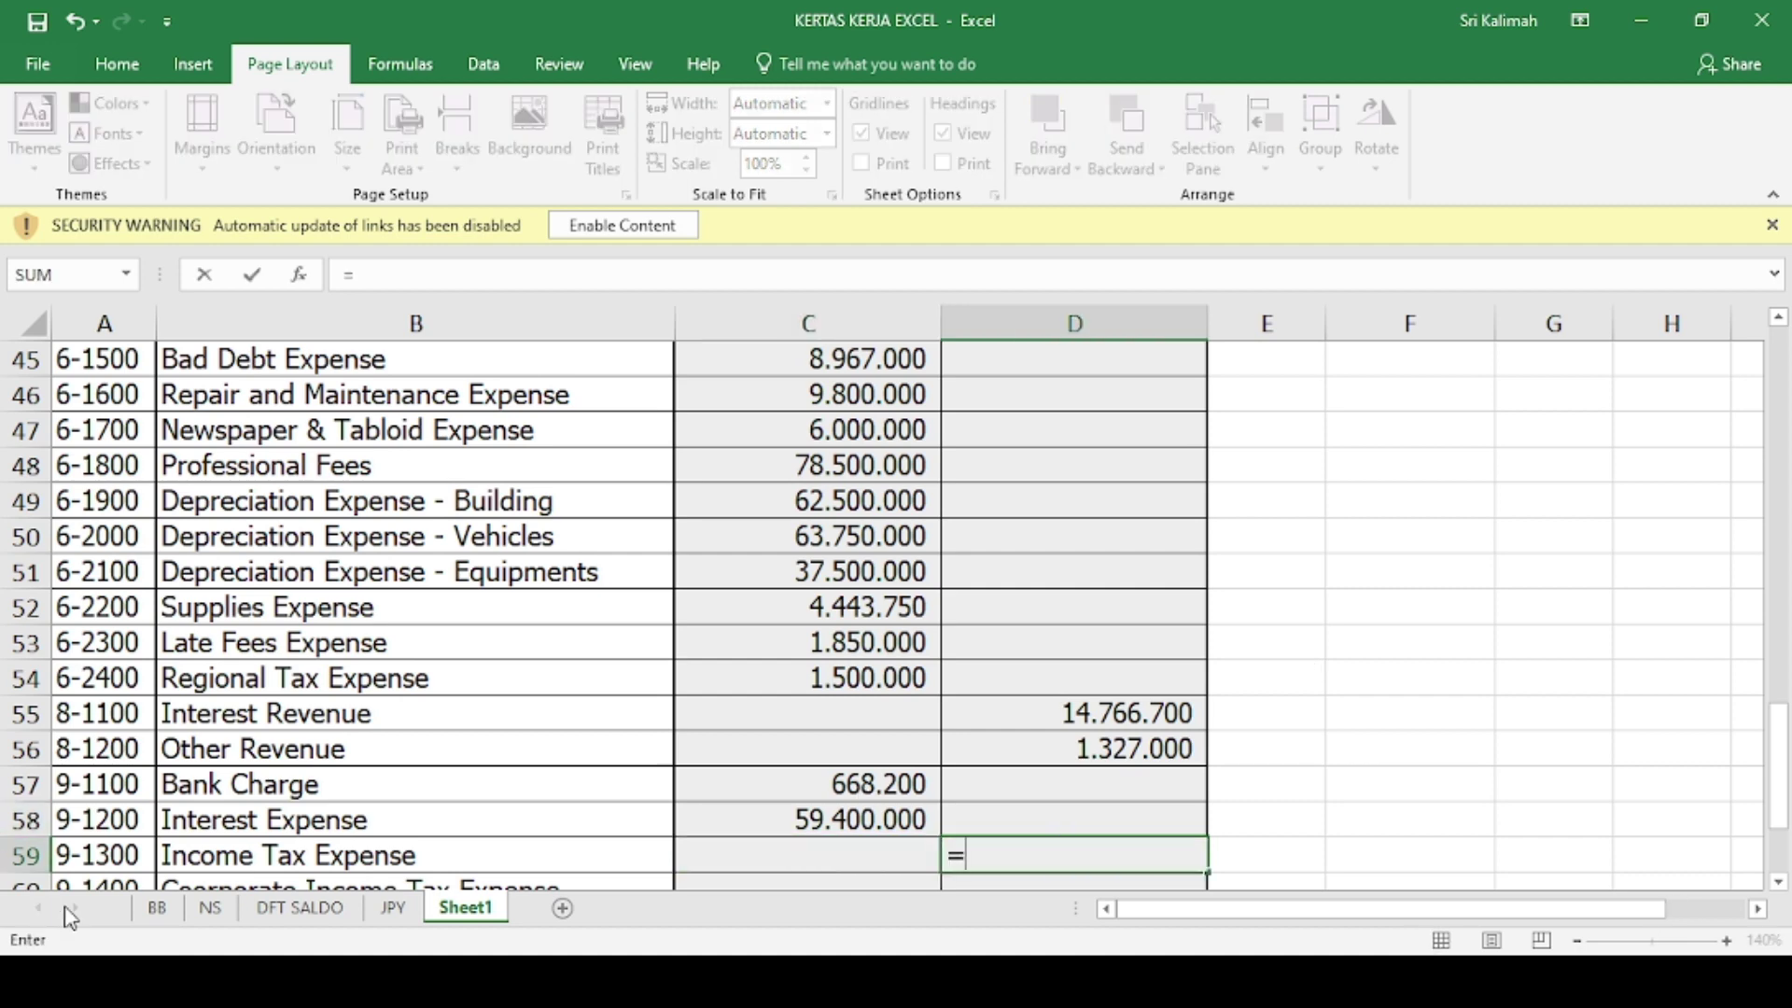
{"action": "left_click", "coordinate": [157, 908]}
{"action": "scroll", "coordinate": [637, 632], "scroll_direction": "down", "scroll_amount": 3}
{"action": "scroll", "coordinate": [636, 632], "scroll_direction": "down", "scroll_amount": 1}
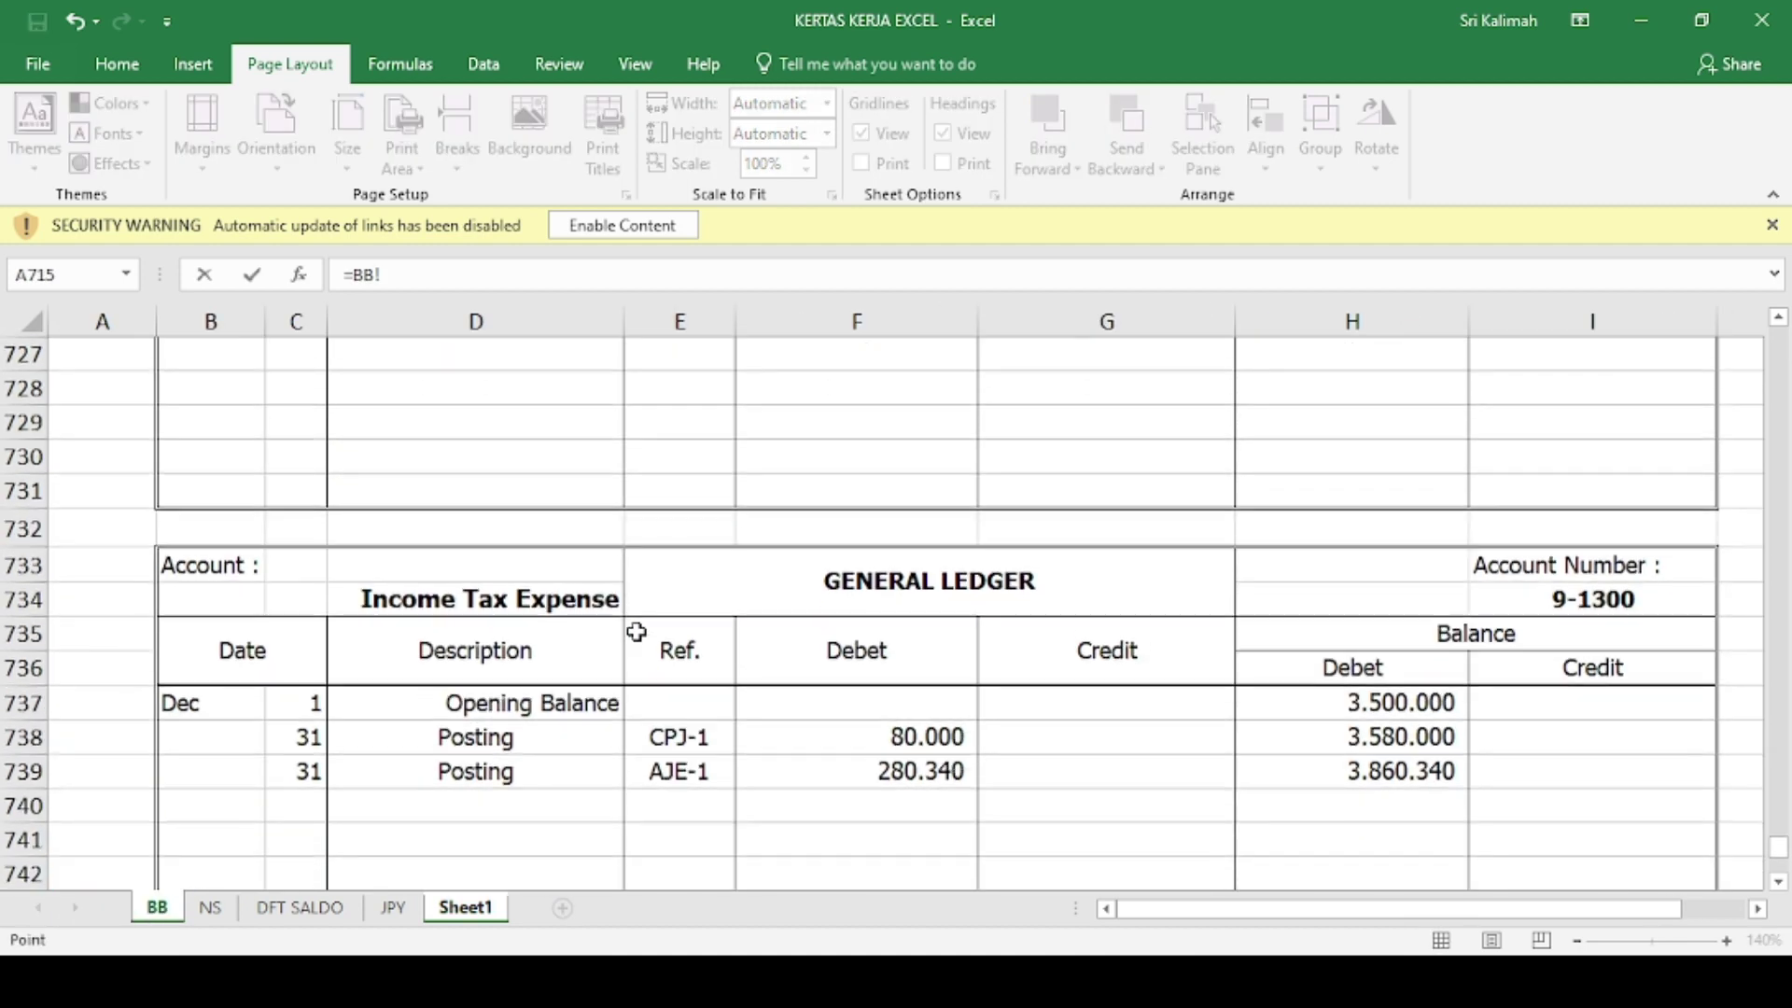
{"action": "key", "text": "Escape"}
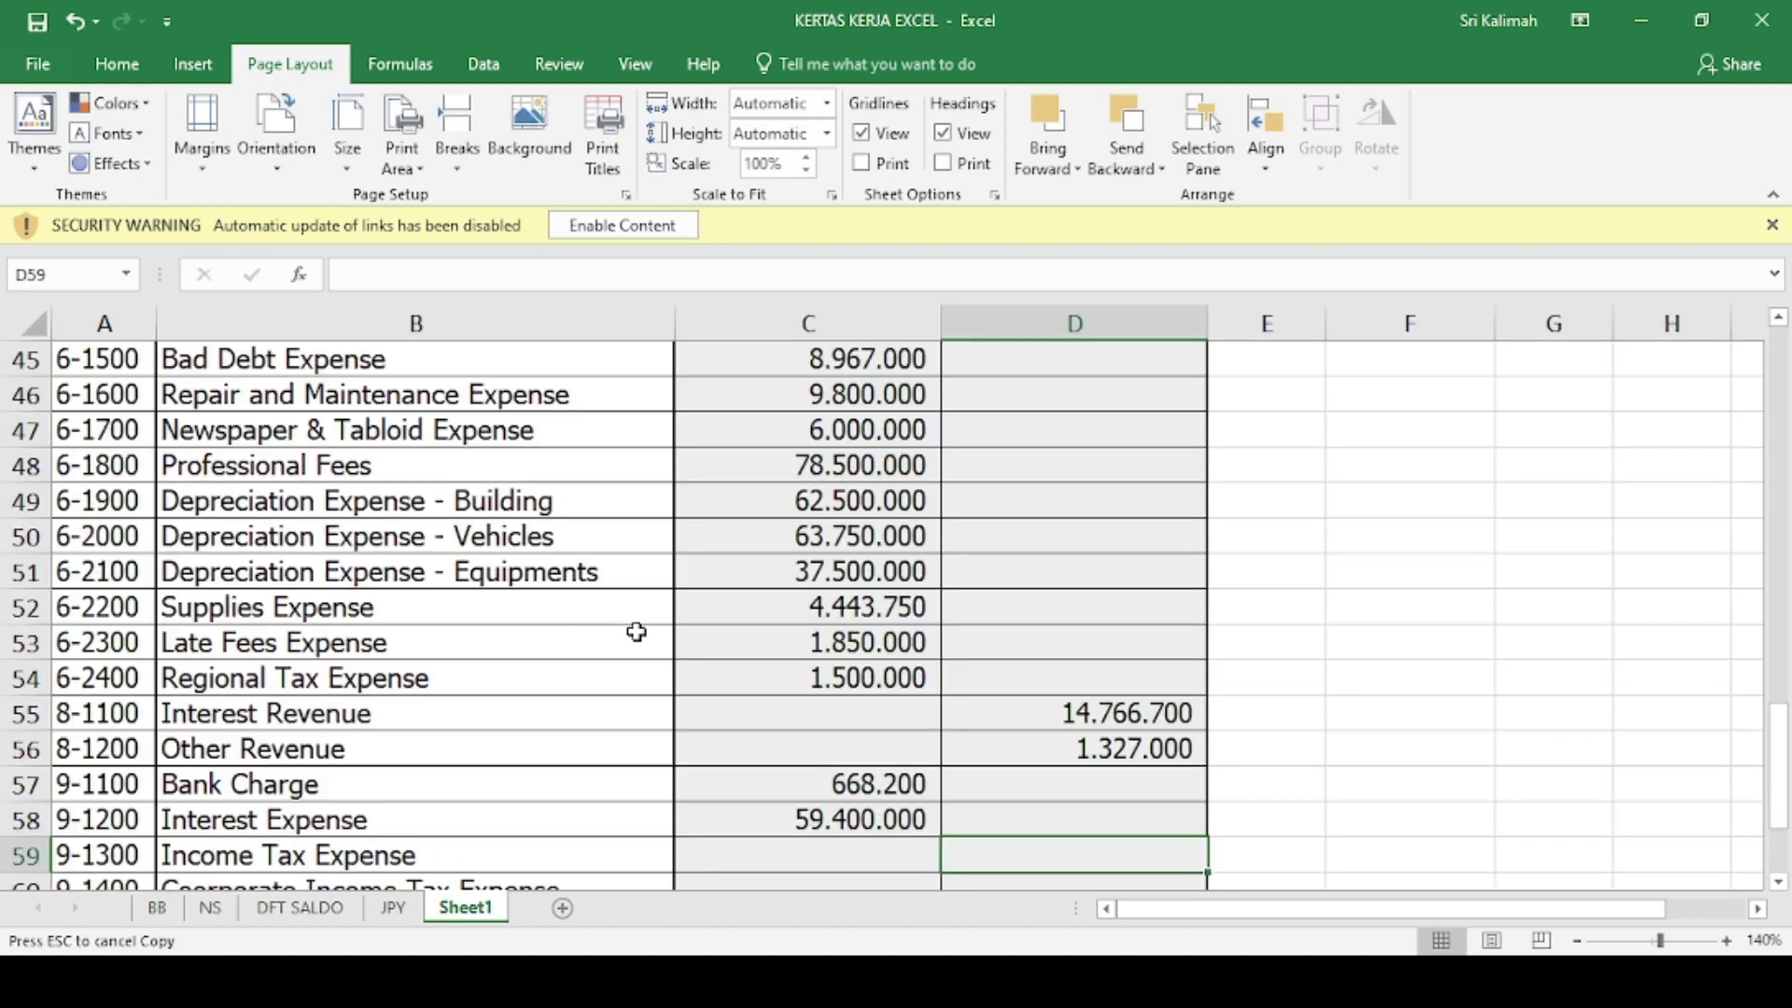
- Link the Income Tax Expense debit in C59 to its final ledger balance in H739 of the BB sheet
{"action": "key", "text": "Left"}
{"action": "type", "text": "="}
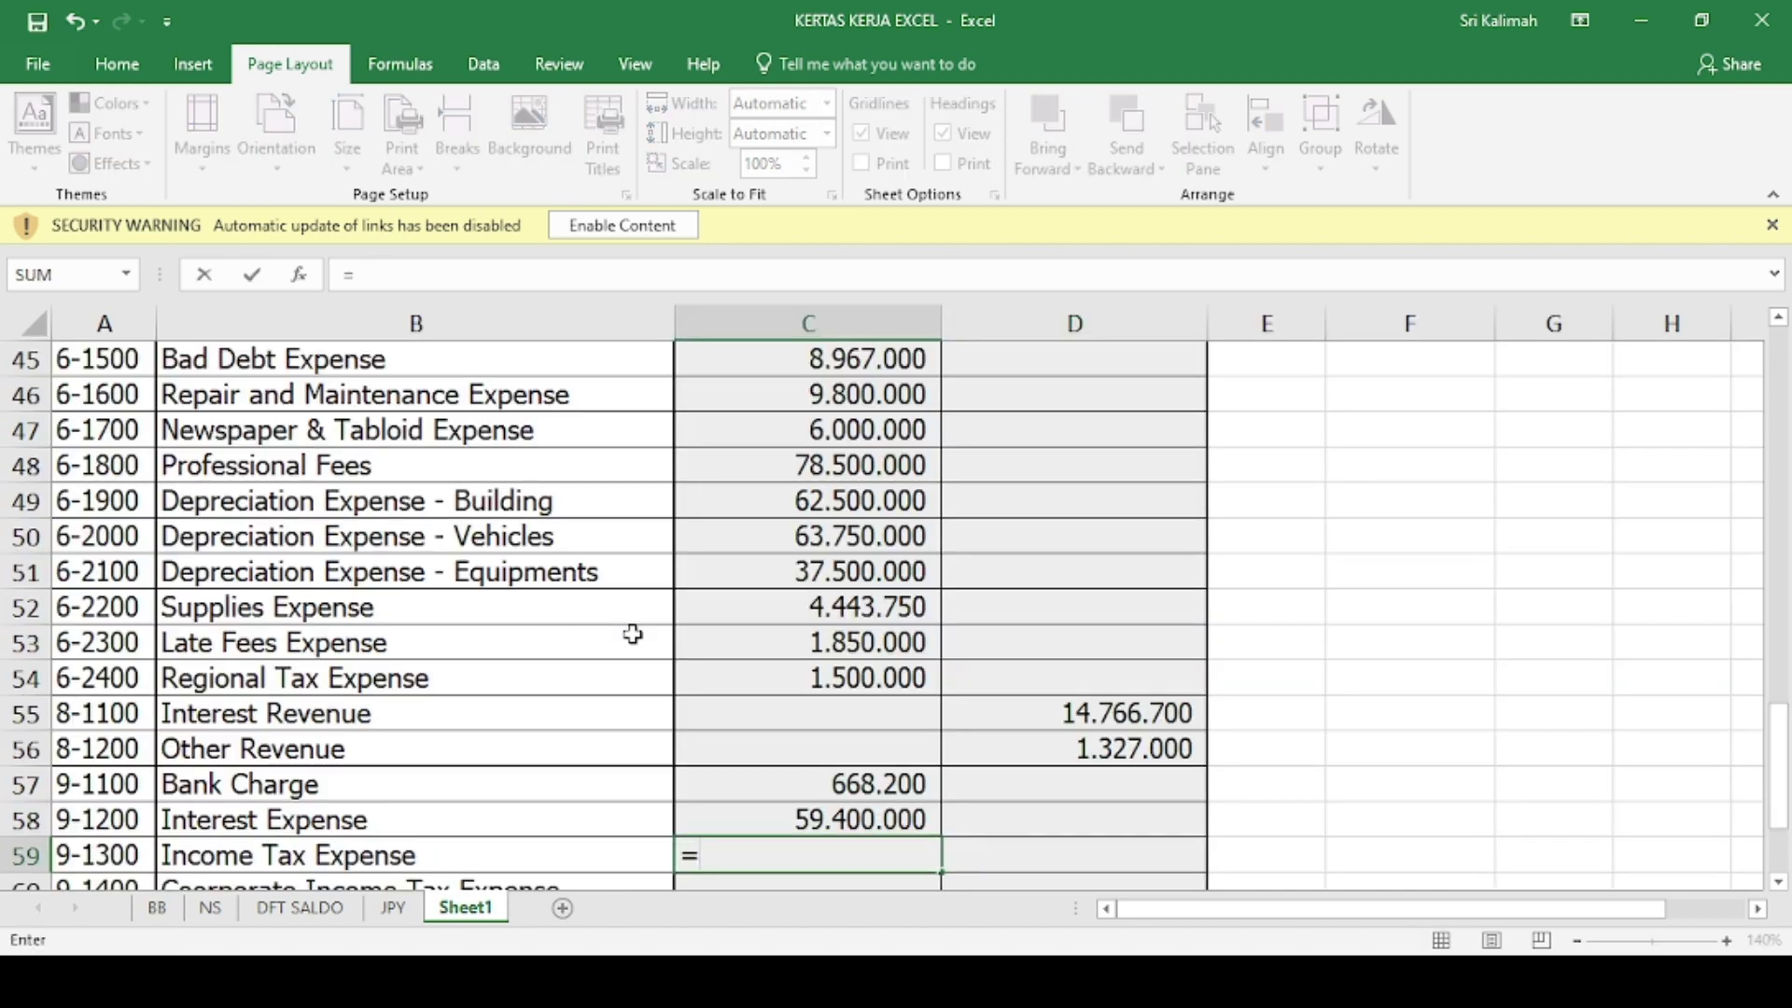
{"action": "left_click", "coordinate": [157, 908]}
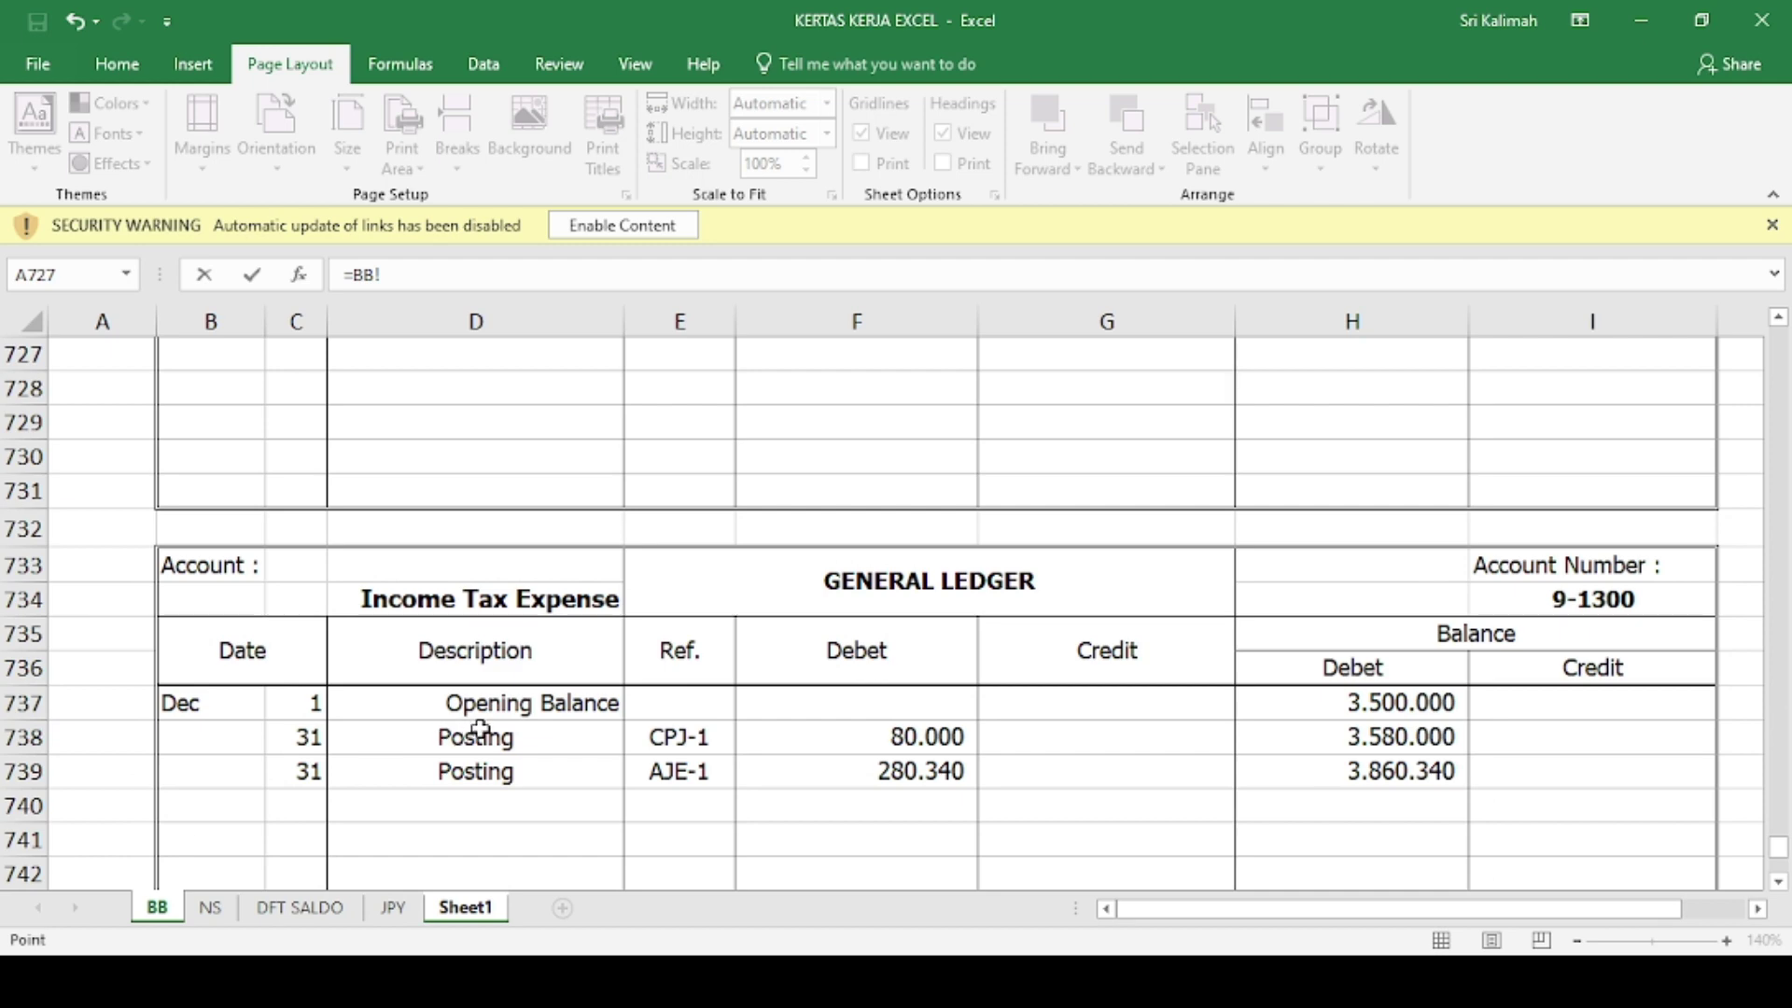
{"action": "left_click", "coordinate": [1331, 782]}
{"action": "key", "text": "Return"}
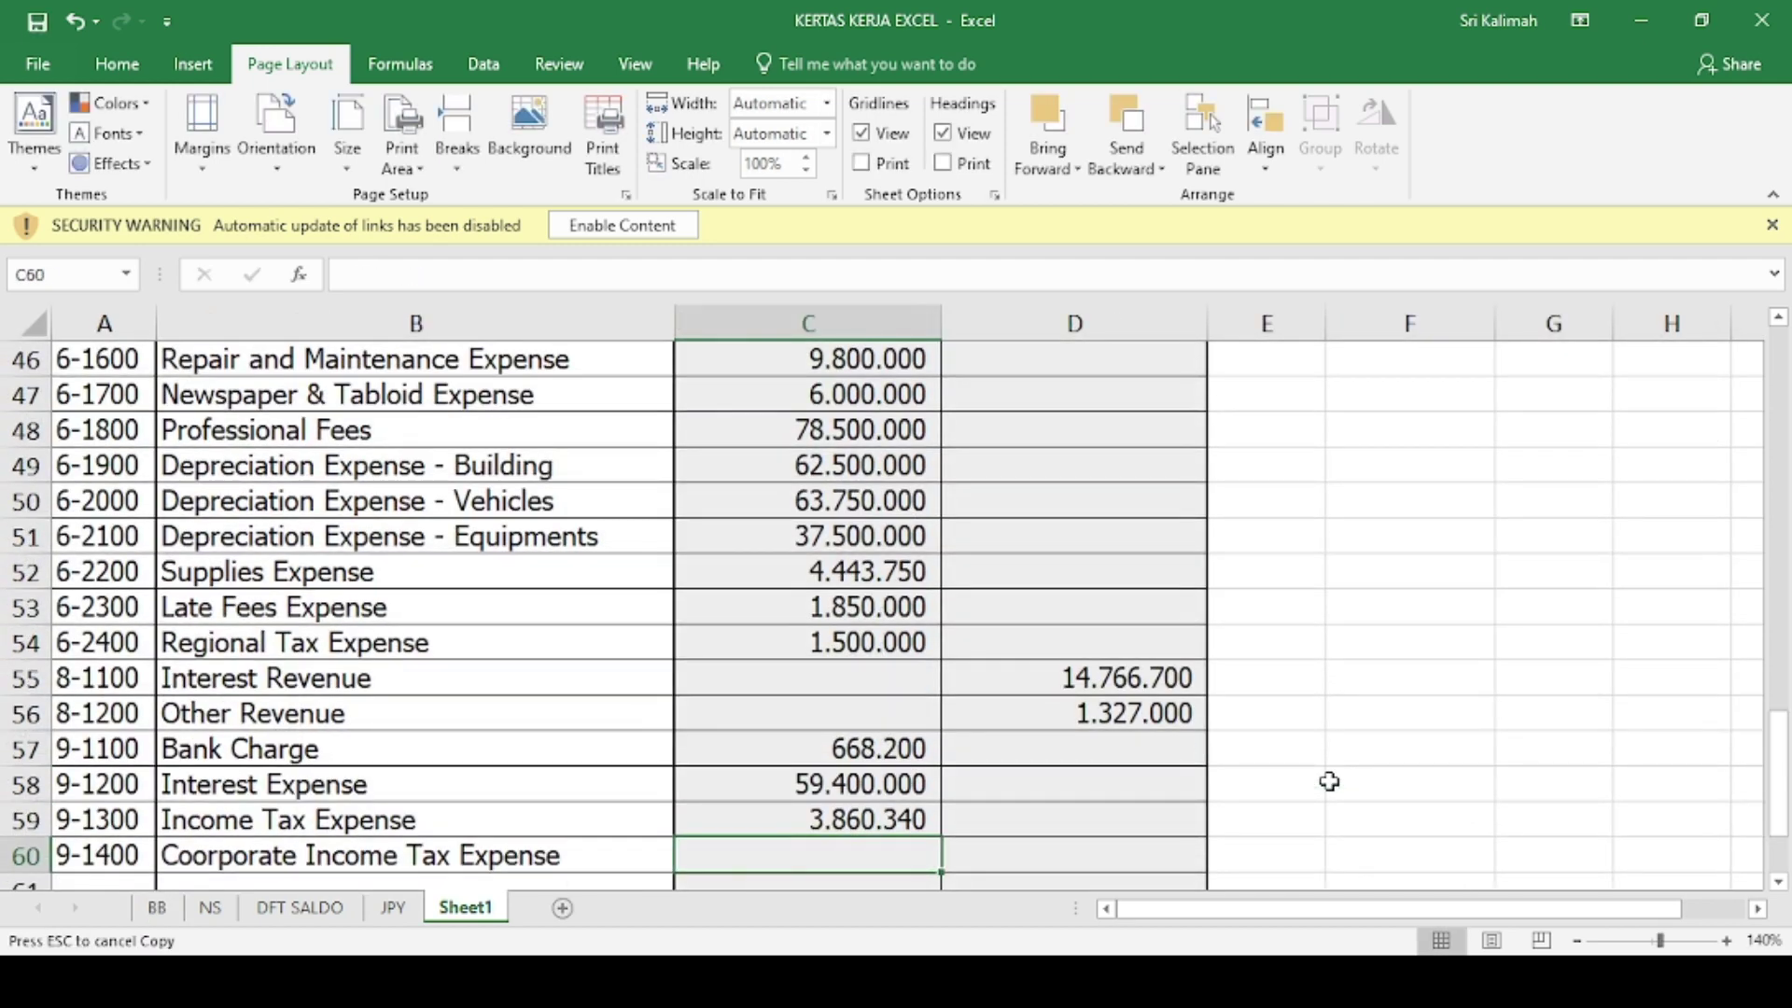
- Link the Corporate Income Tax Expense debit in C60 to H751 of the BB sheet and check the trial balance totals
{"action": "type", "text": "="}
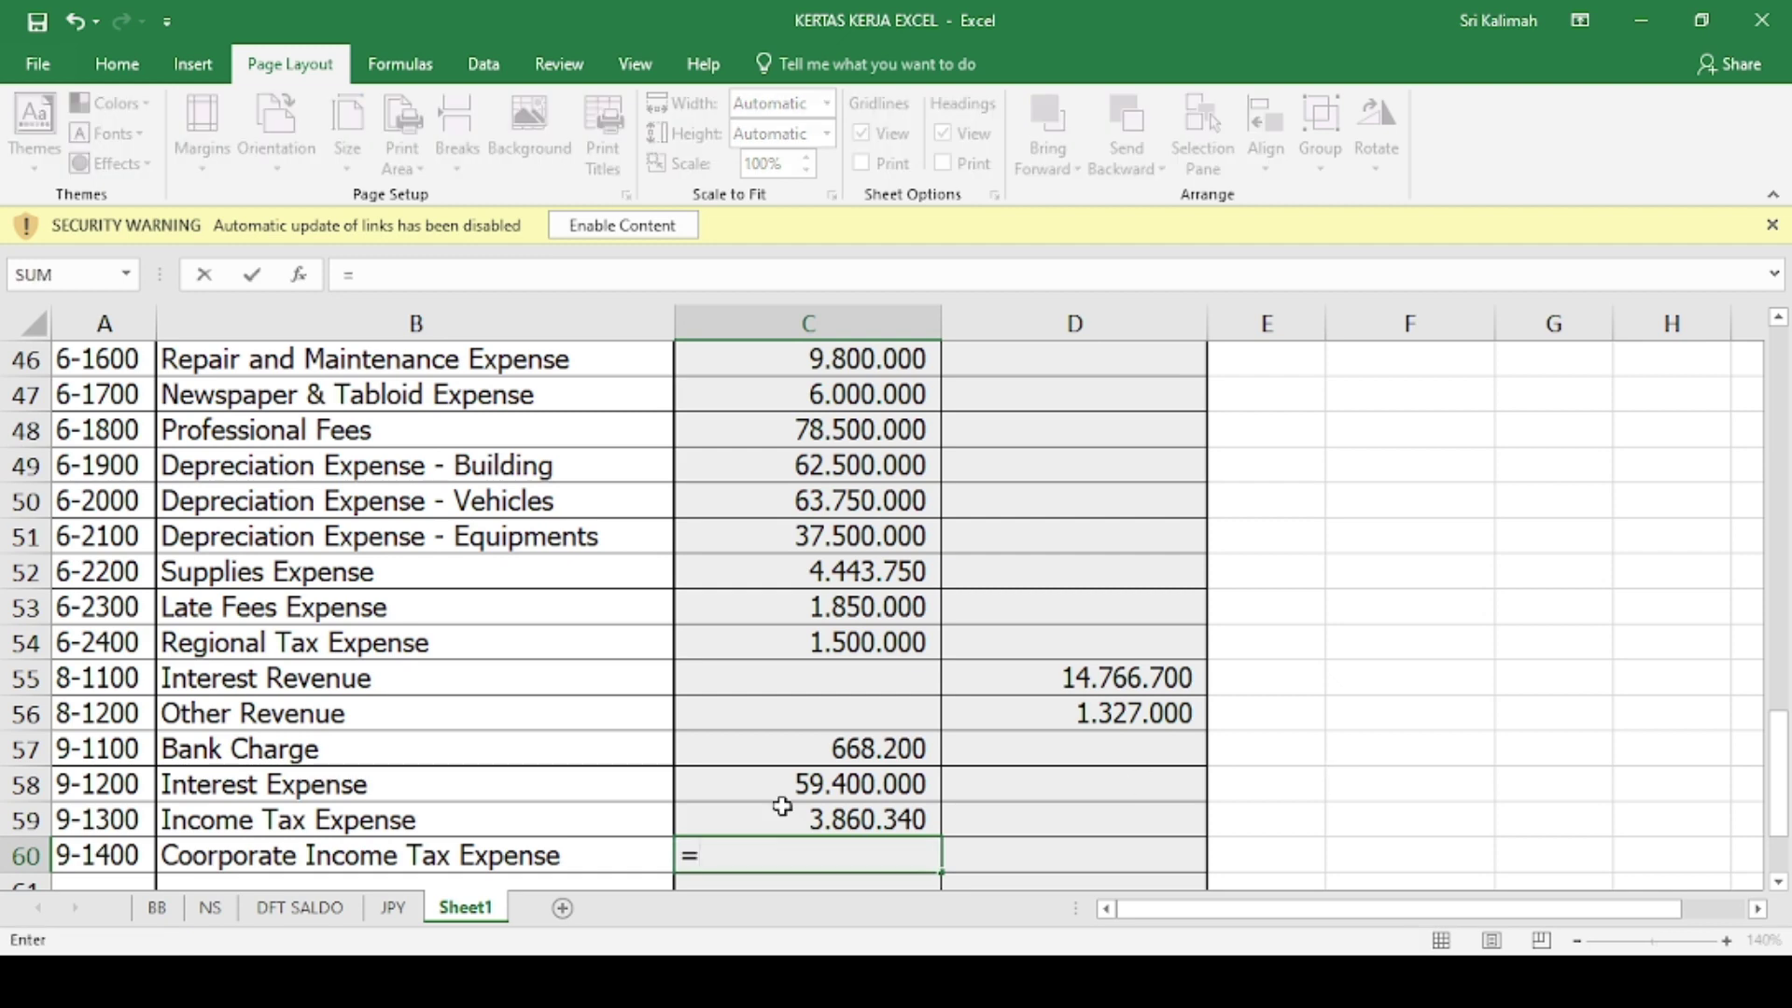
{"action": "left_click", "coordinate": [157, 907]}
{"action": "scroll", "coordinate": [860, 793], "scroll_direction": "down", "scroll_amount": 2}
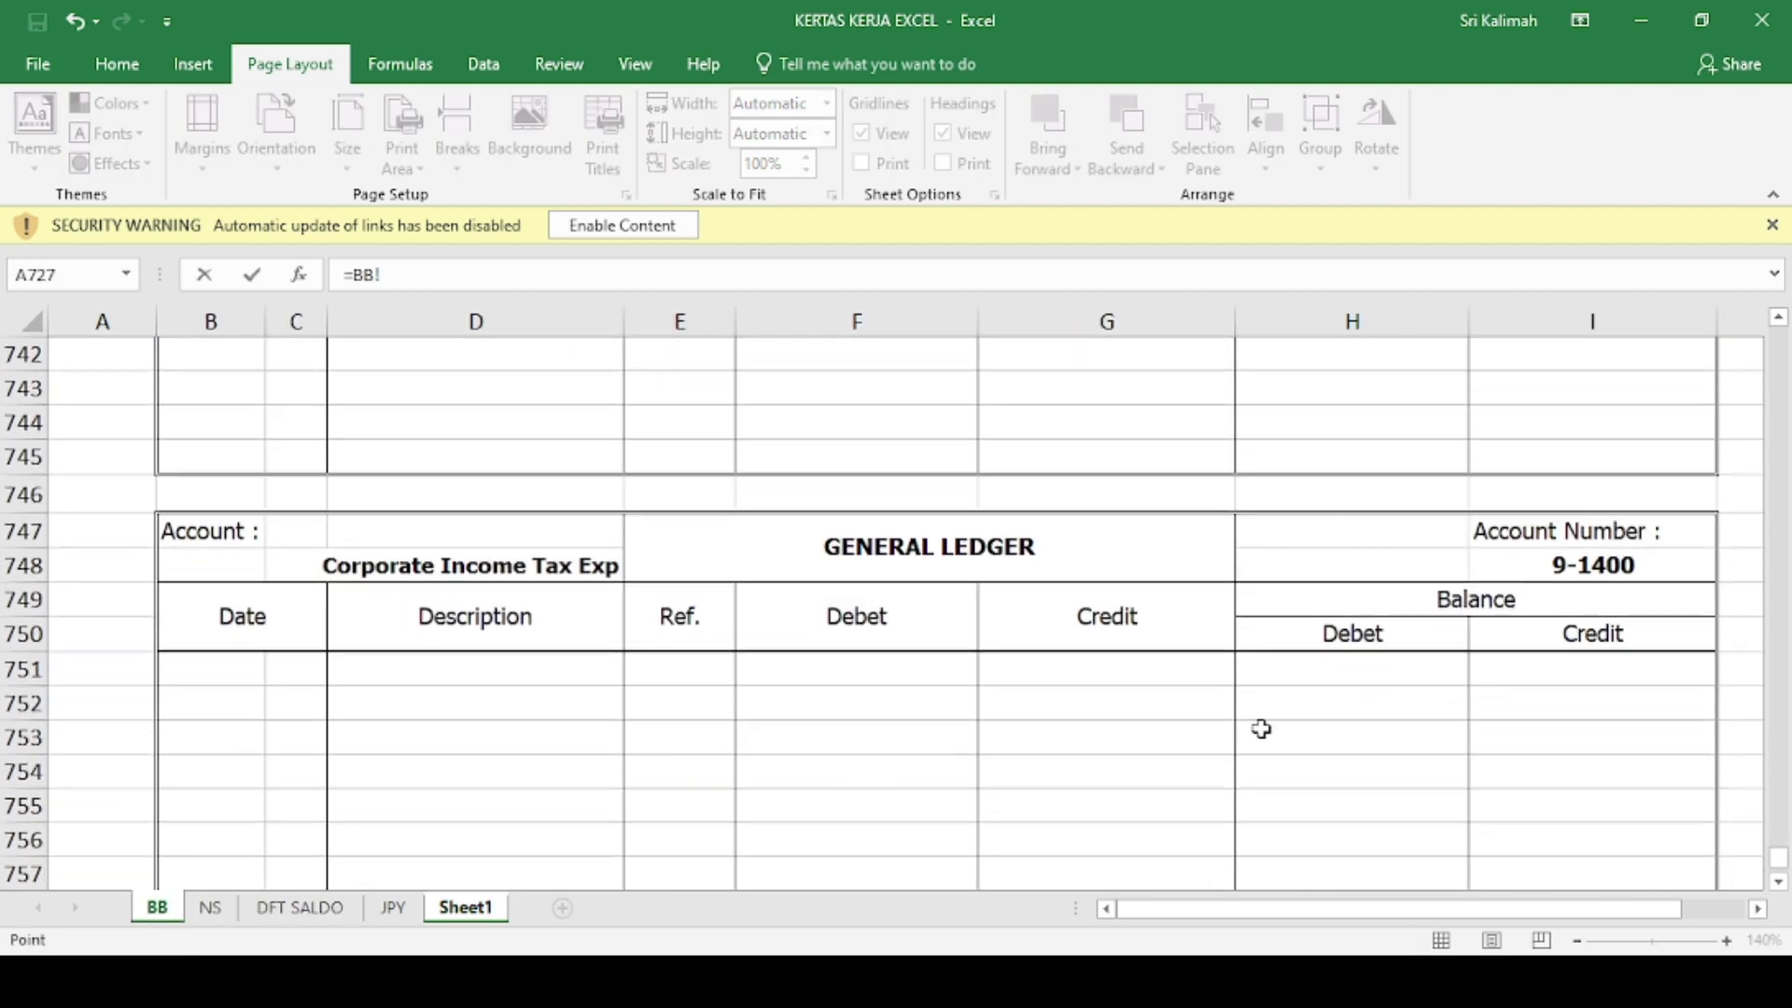
{"action": "left_click", "coordinate": [1351, 664]}
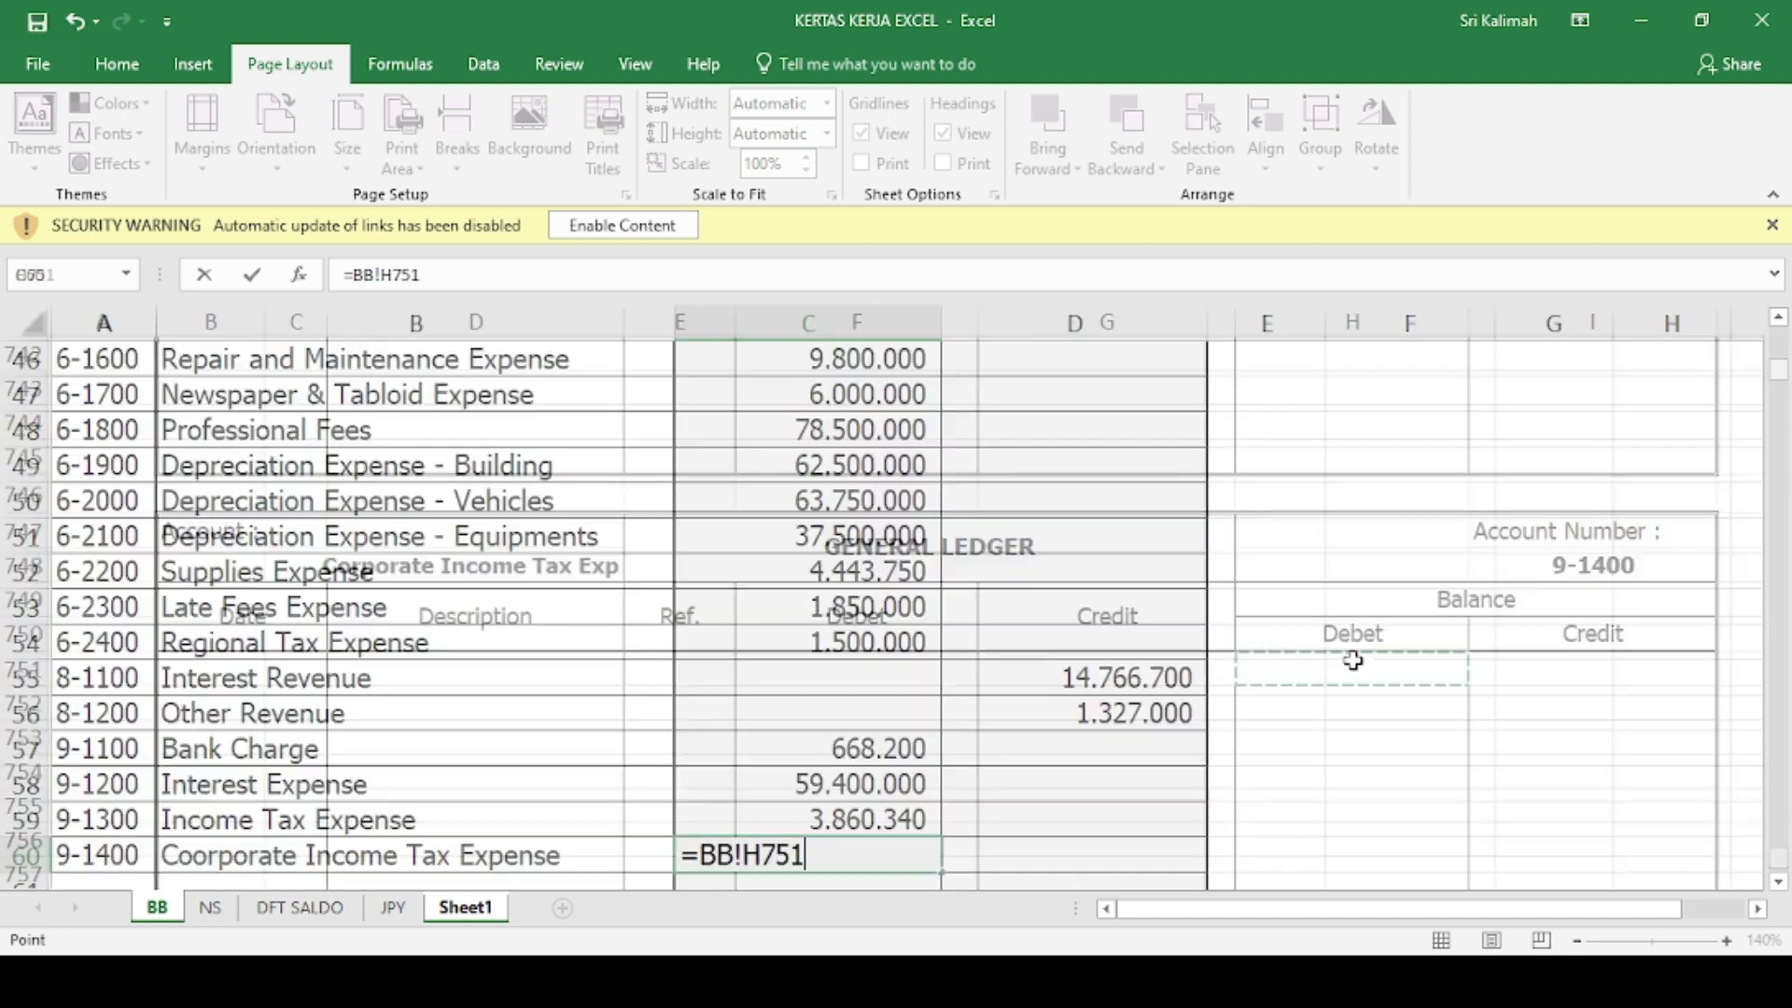
{"action": "key", "text": "Return"}
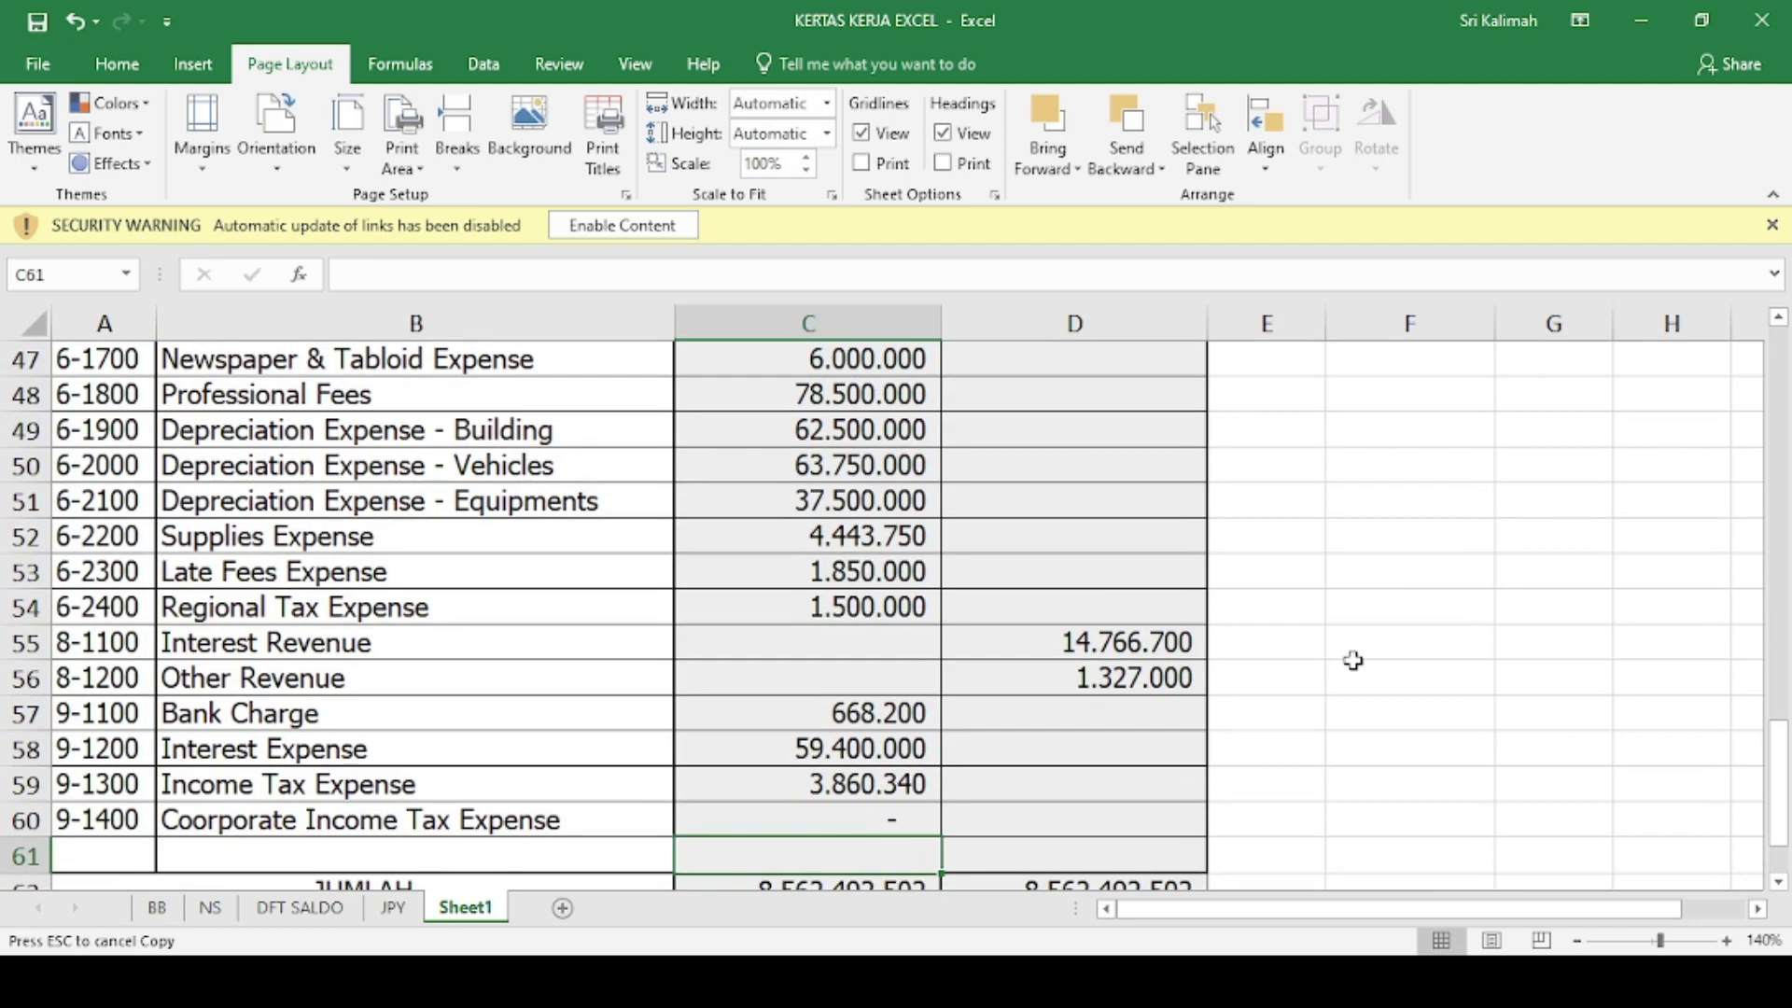
{"action": "scroll", "coordinate": [1353, 660], "scroll_direction": "down", "scroll_amount": 1}
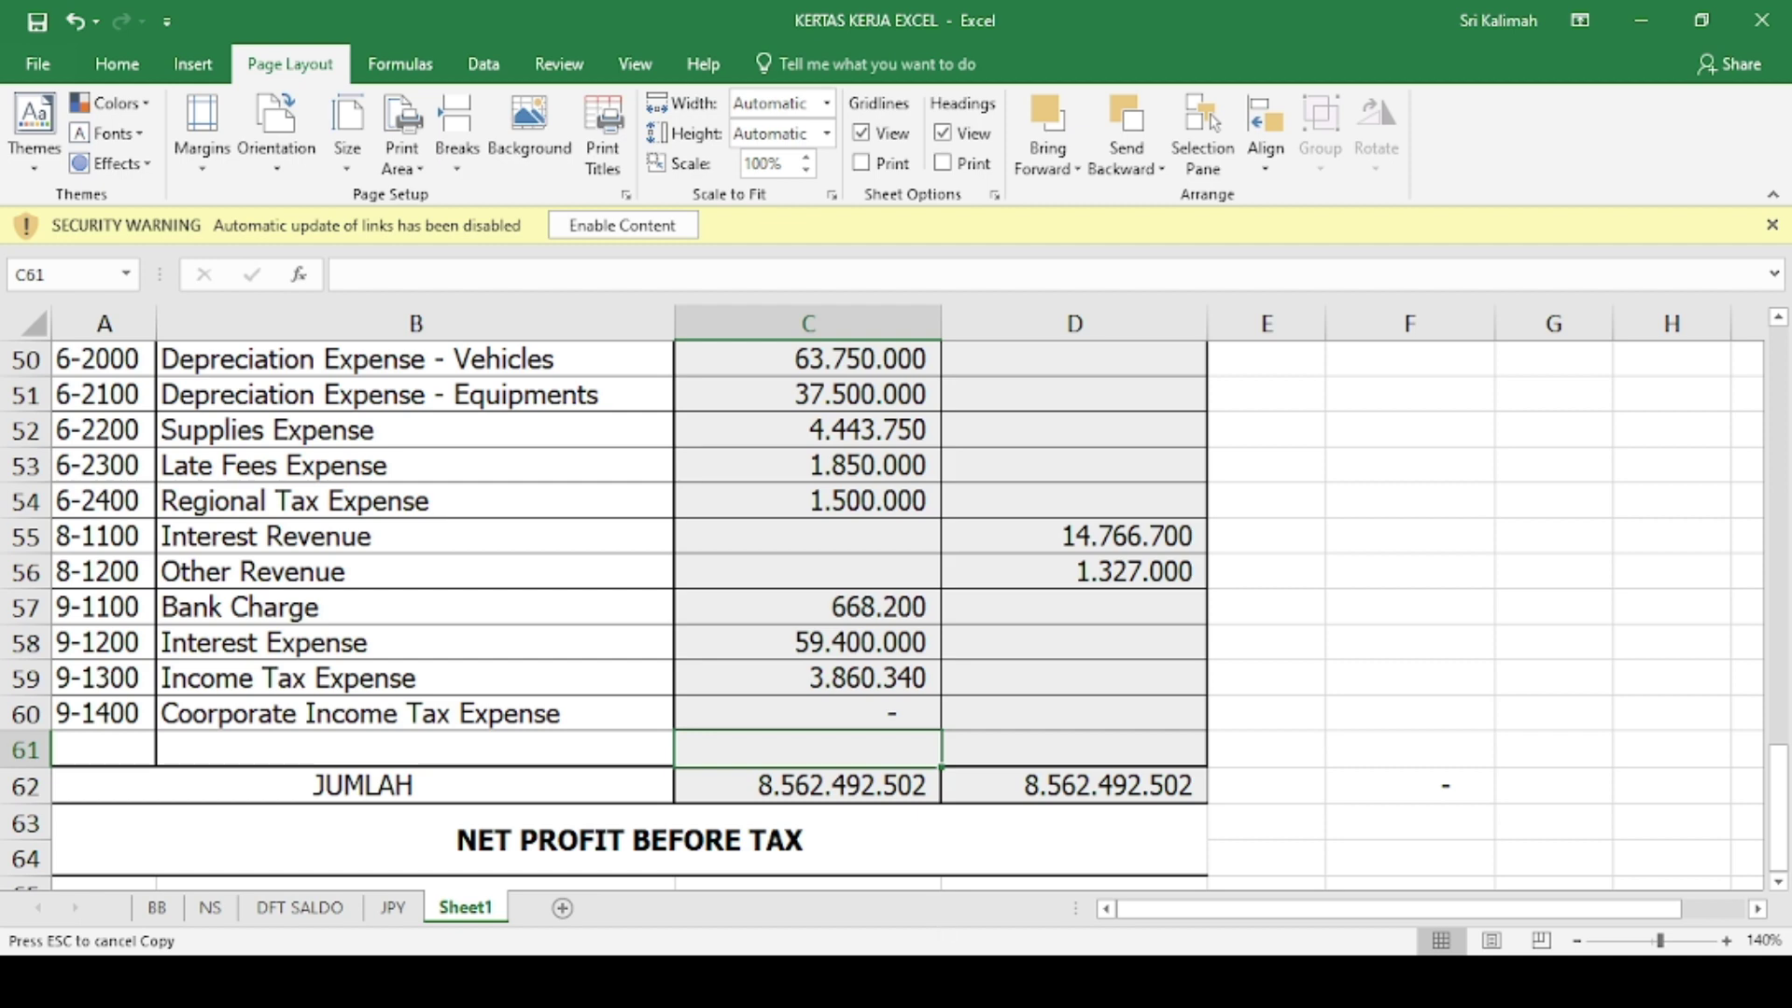
{"action": "key", "text": "alt+Tab"}
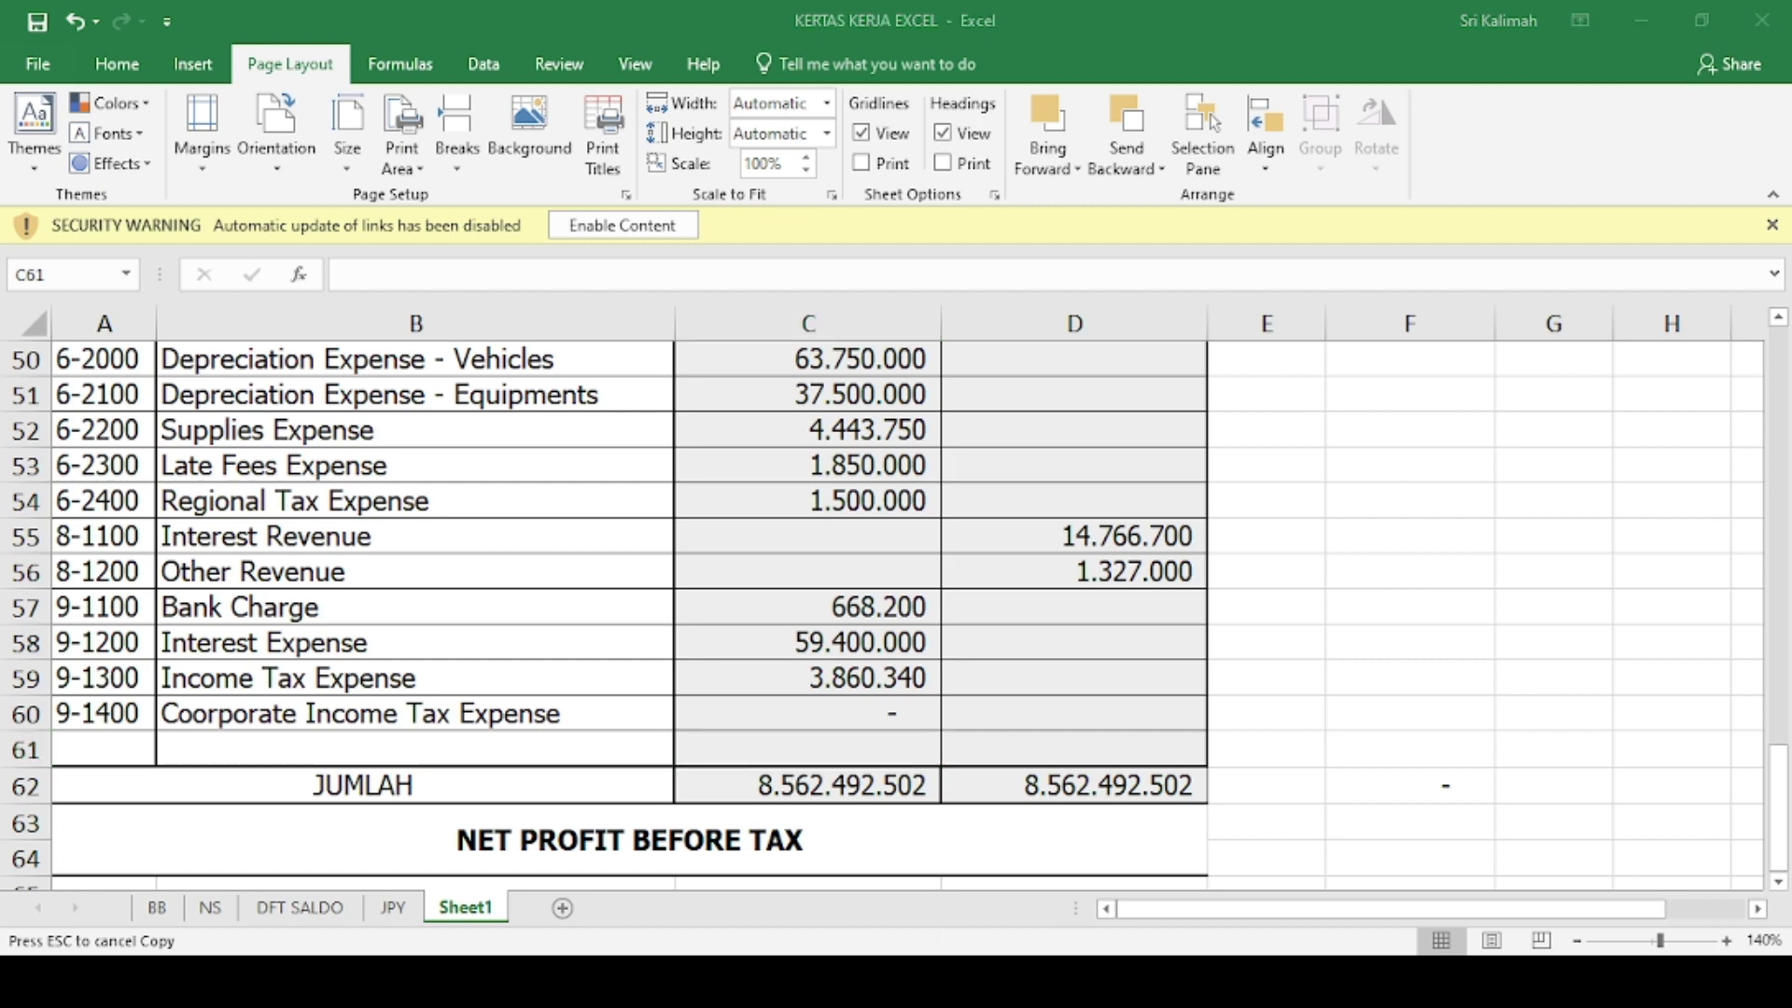